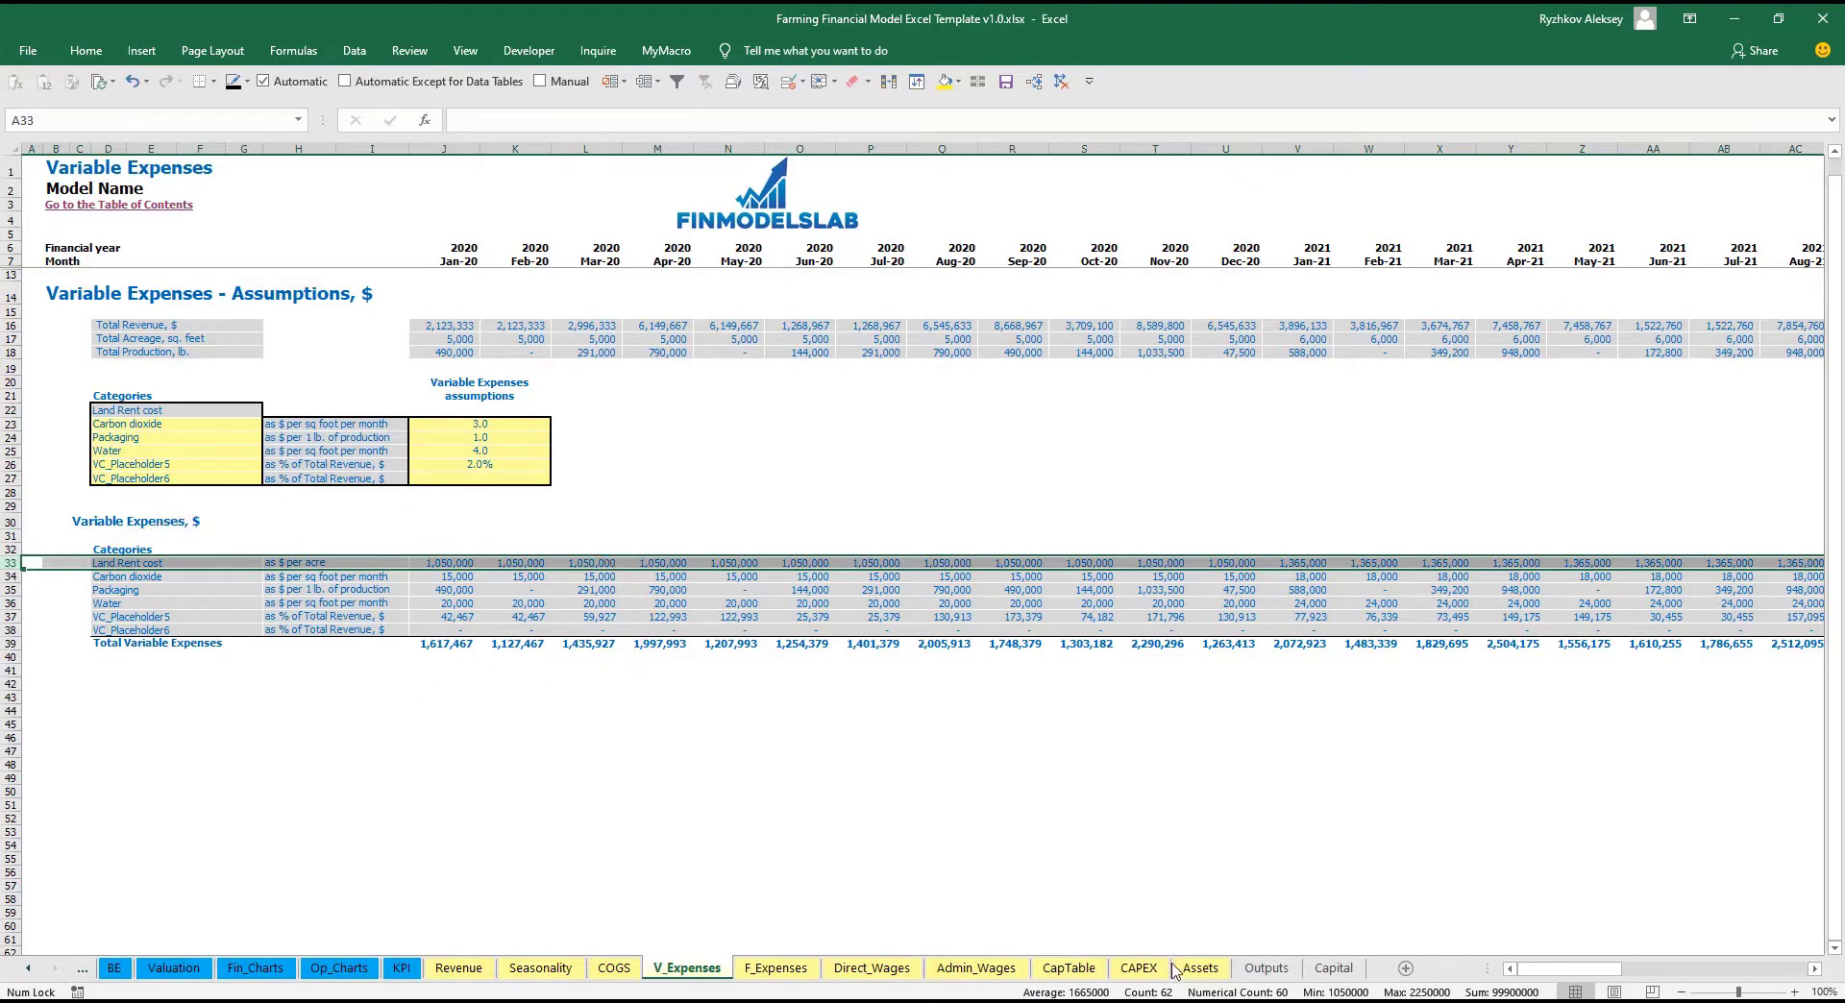
Examine the Owned land capital expenditure formulas for Jan-20 and Jan-21 on the Assets sheet
left_click(1201, 968)
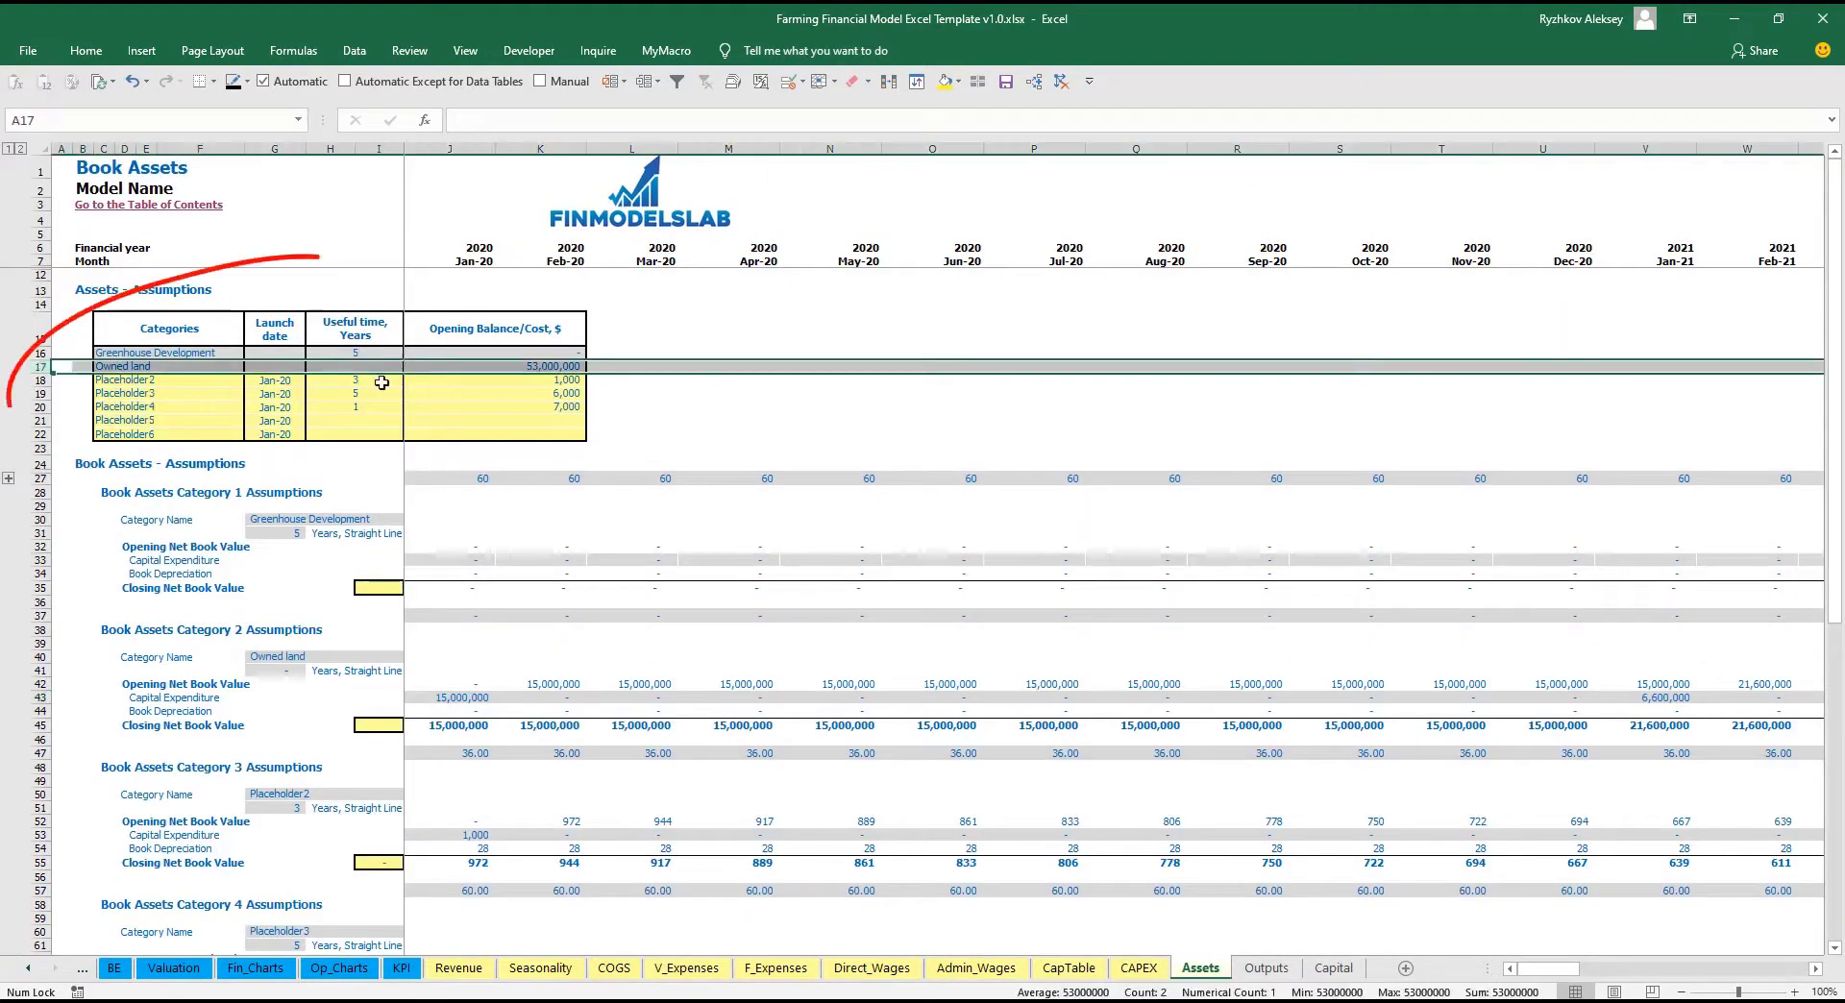
left_click(463, 698)
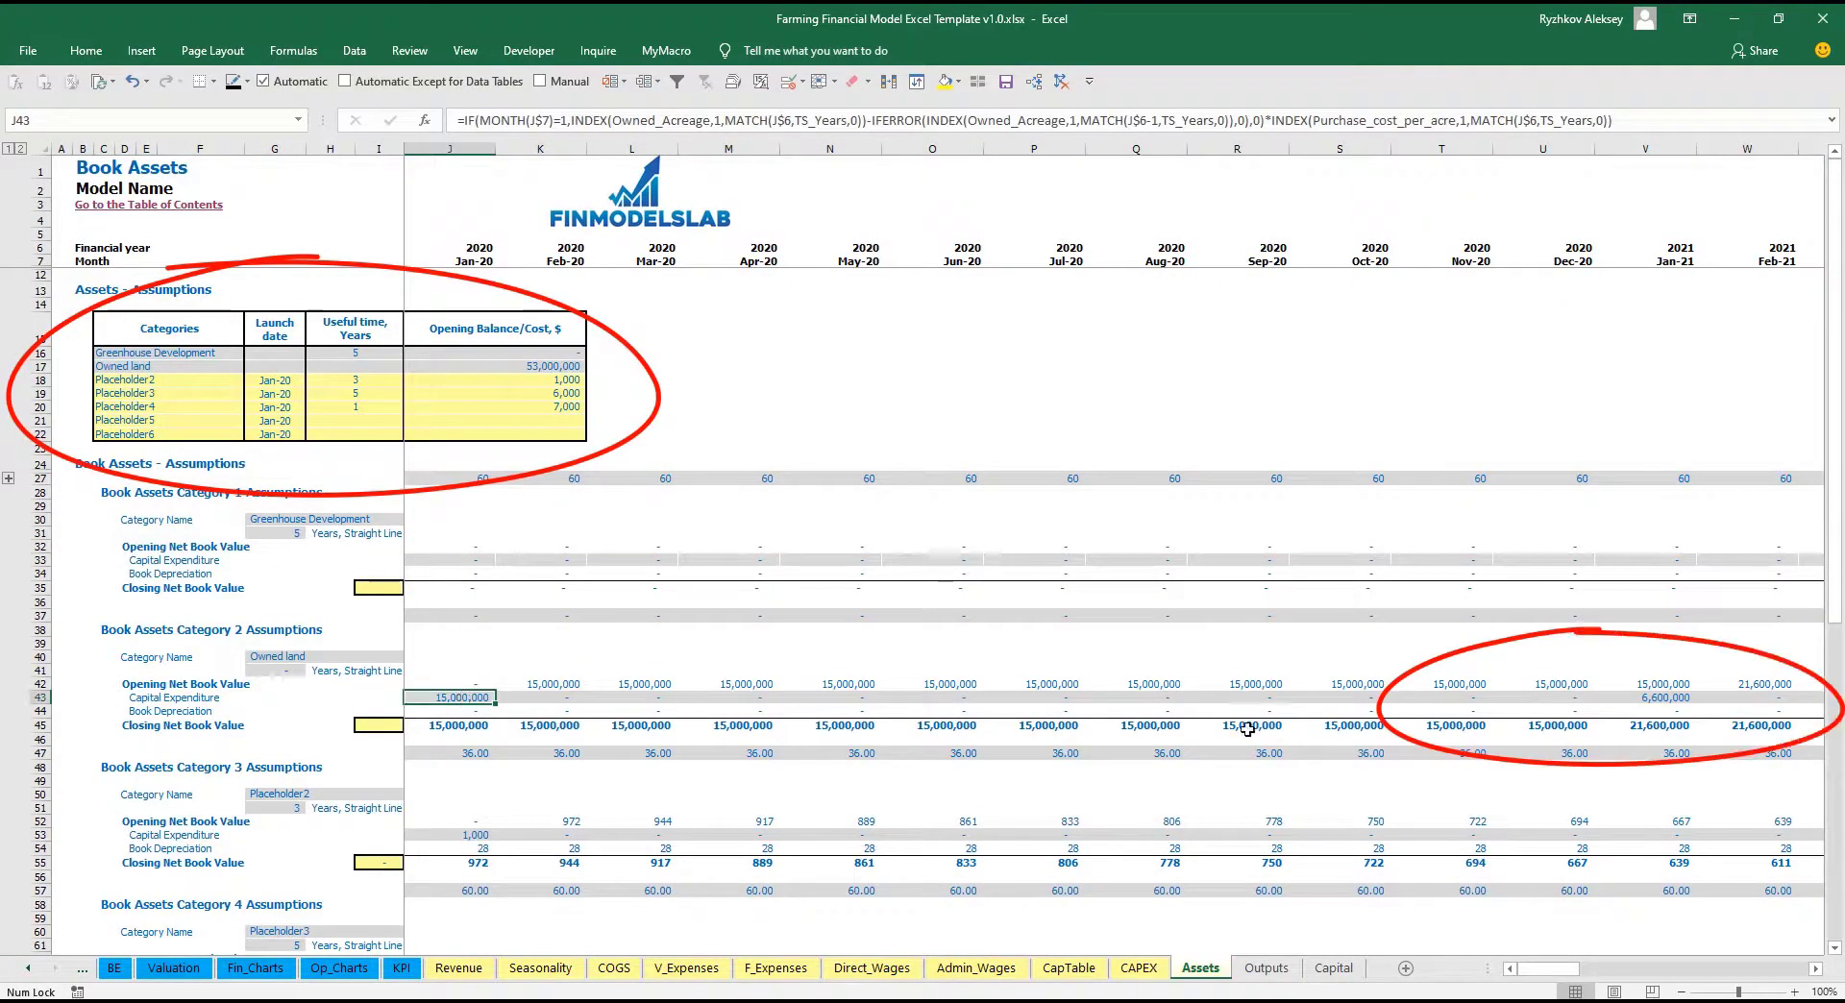
left_click(1665, 698)
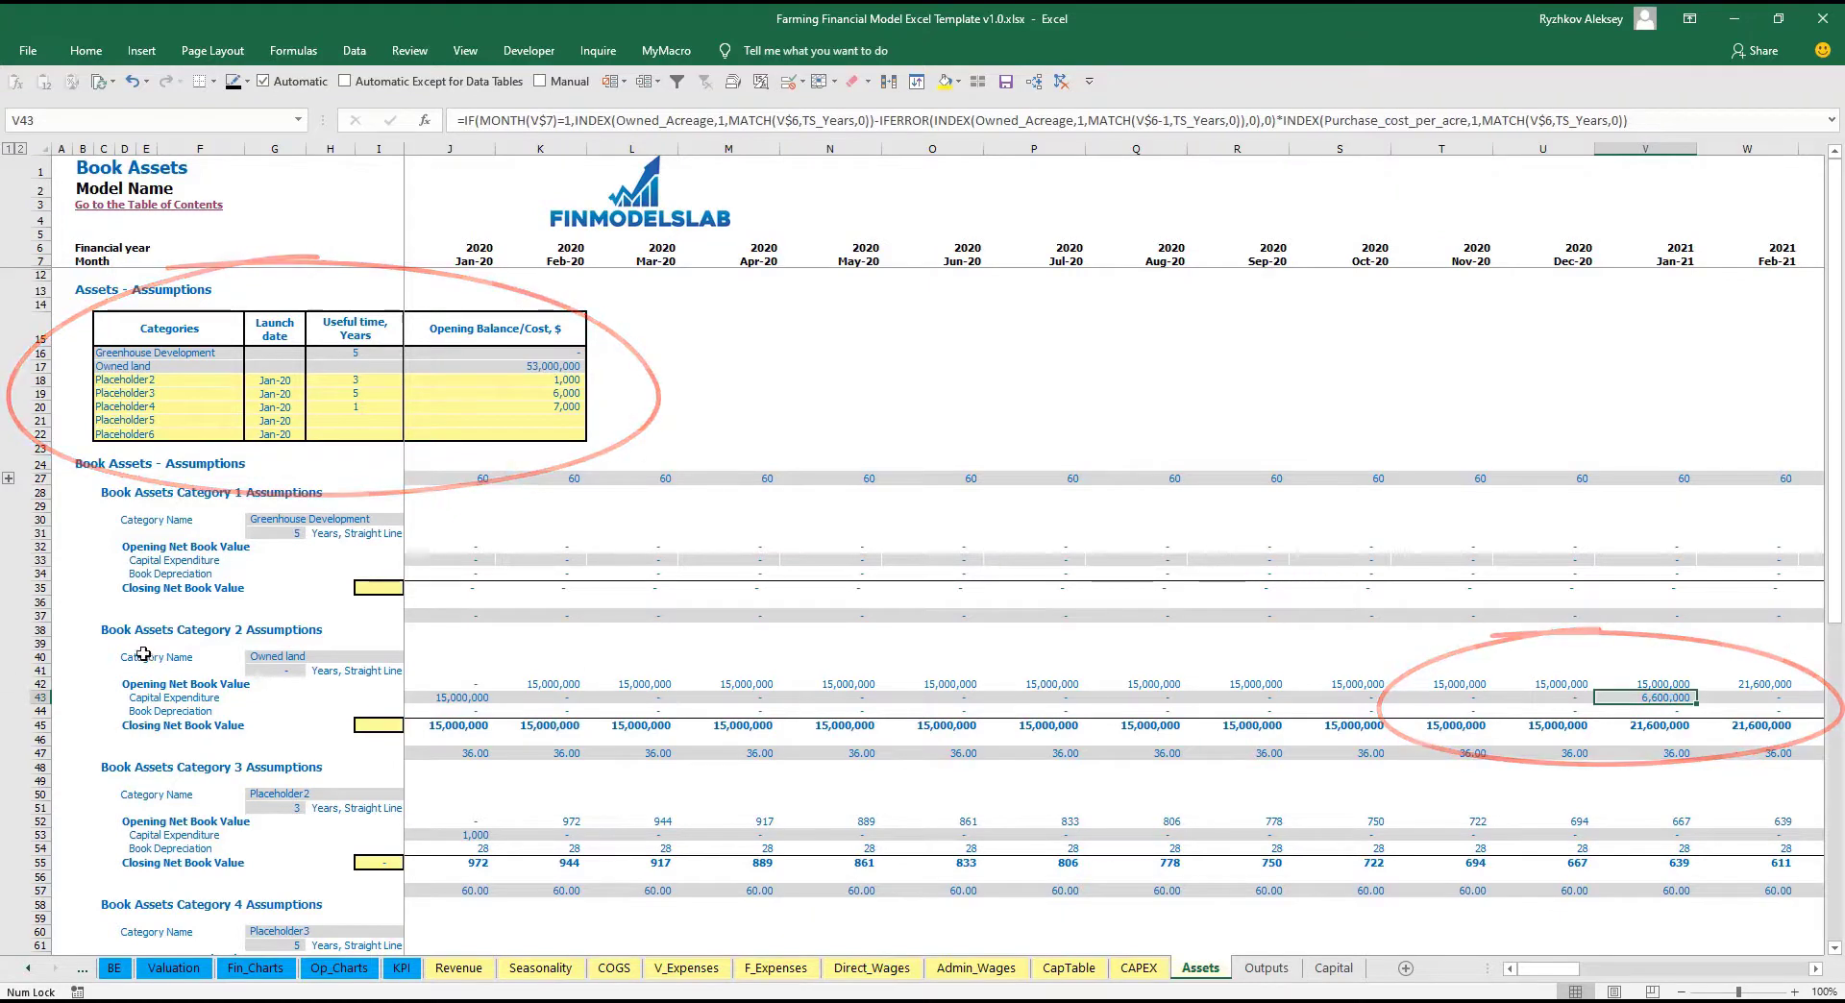
Return to the beginning of the workbook's sheets and open the DashBoard sheet
left_click(29, 969, "ctrl")
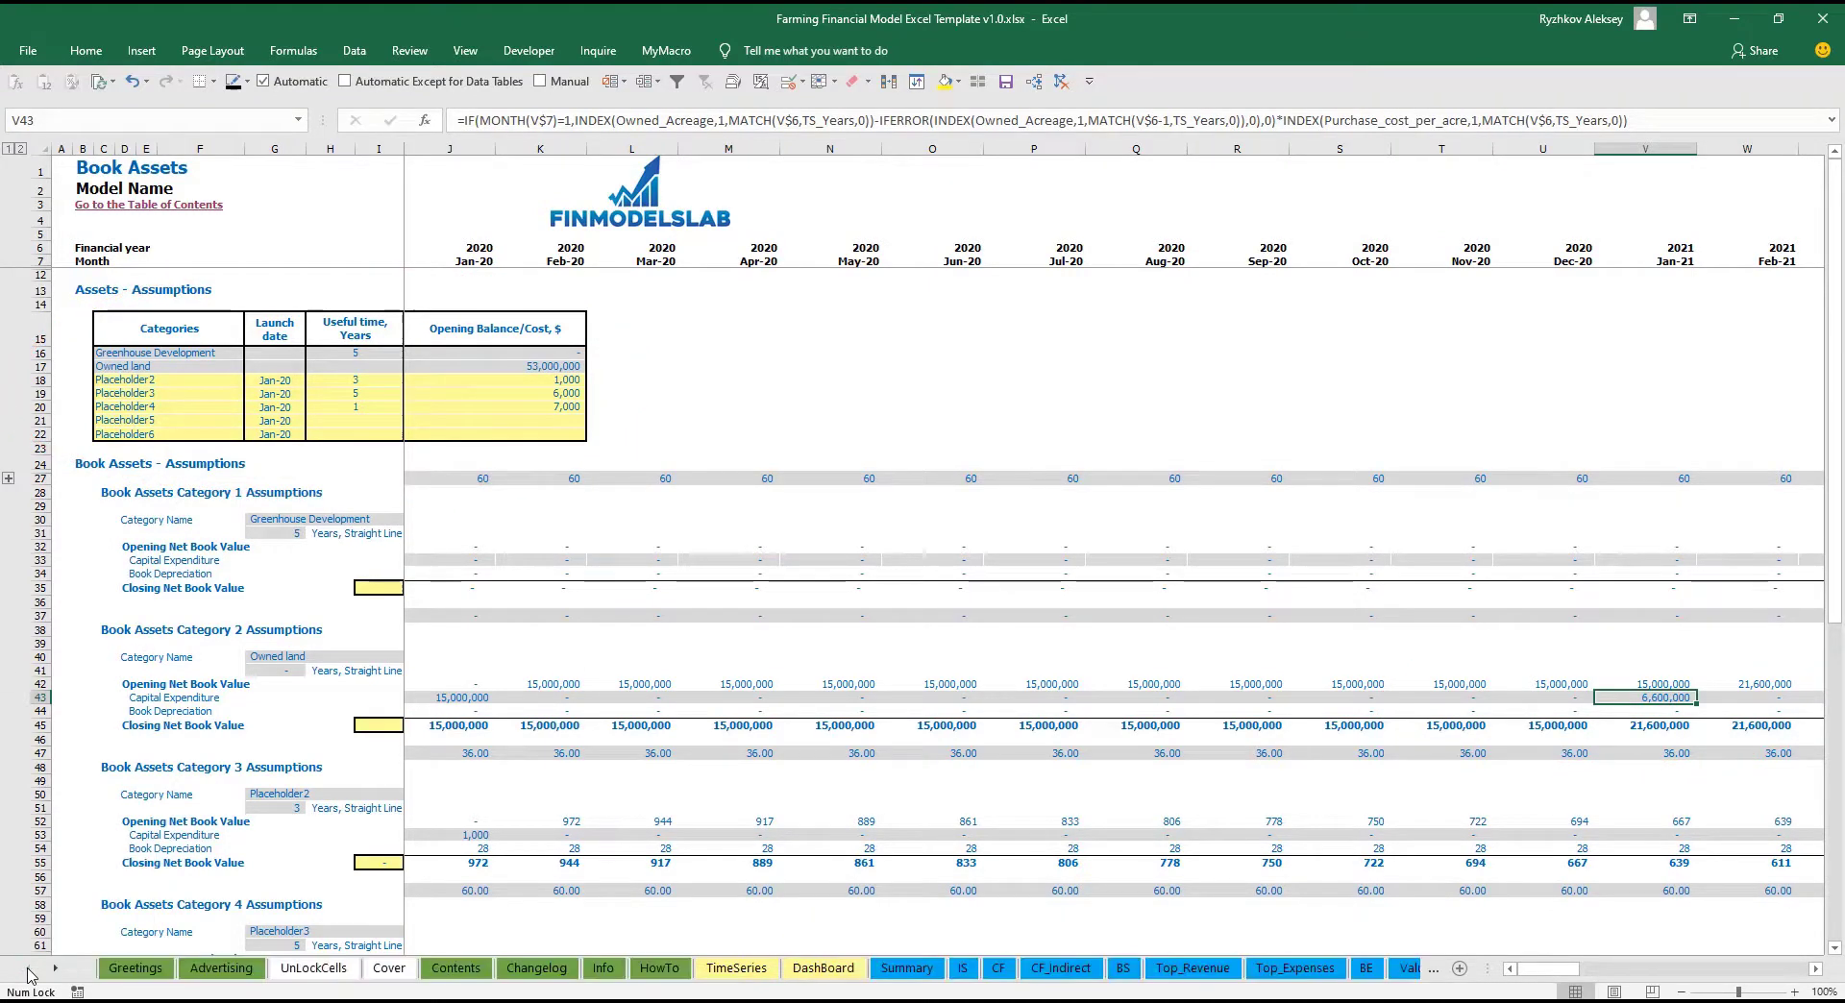
left_click(822, 969)
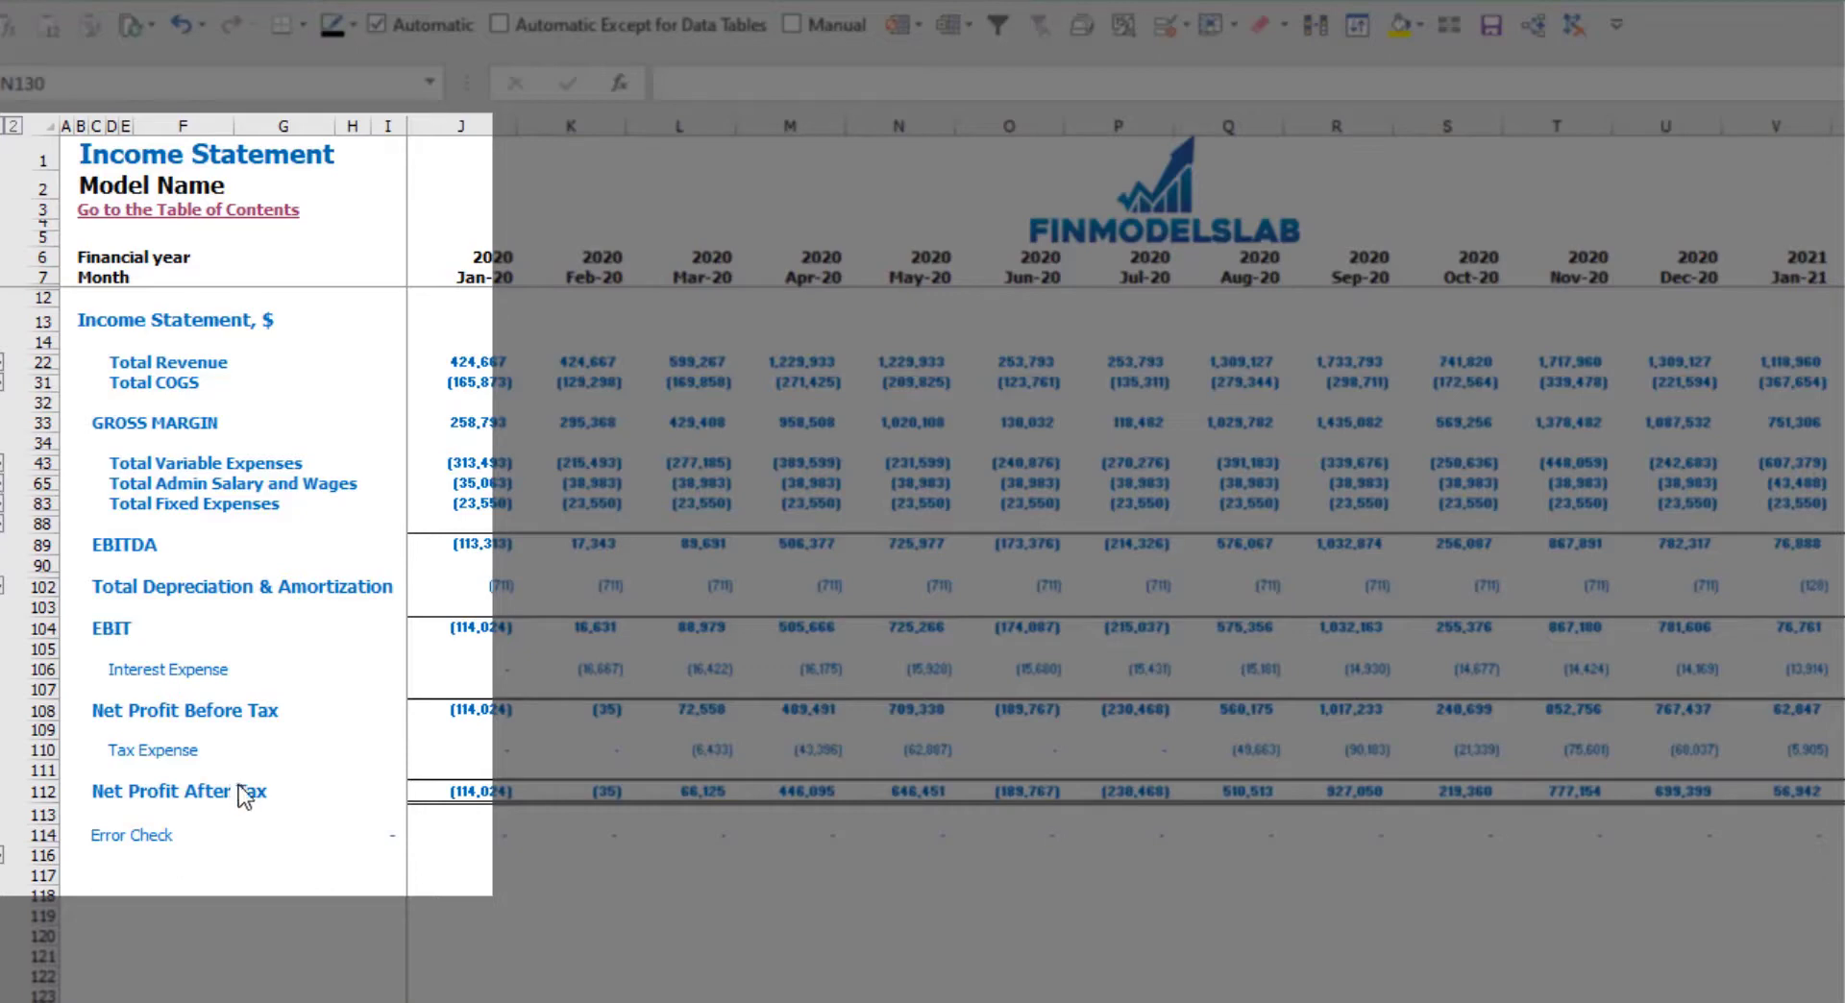
Expand the Fixed Expenses, Variable Expenses and Revenue row groups in the Income Statement
left_click(5, 503)
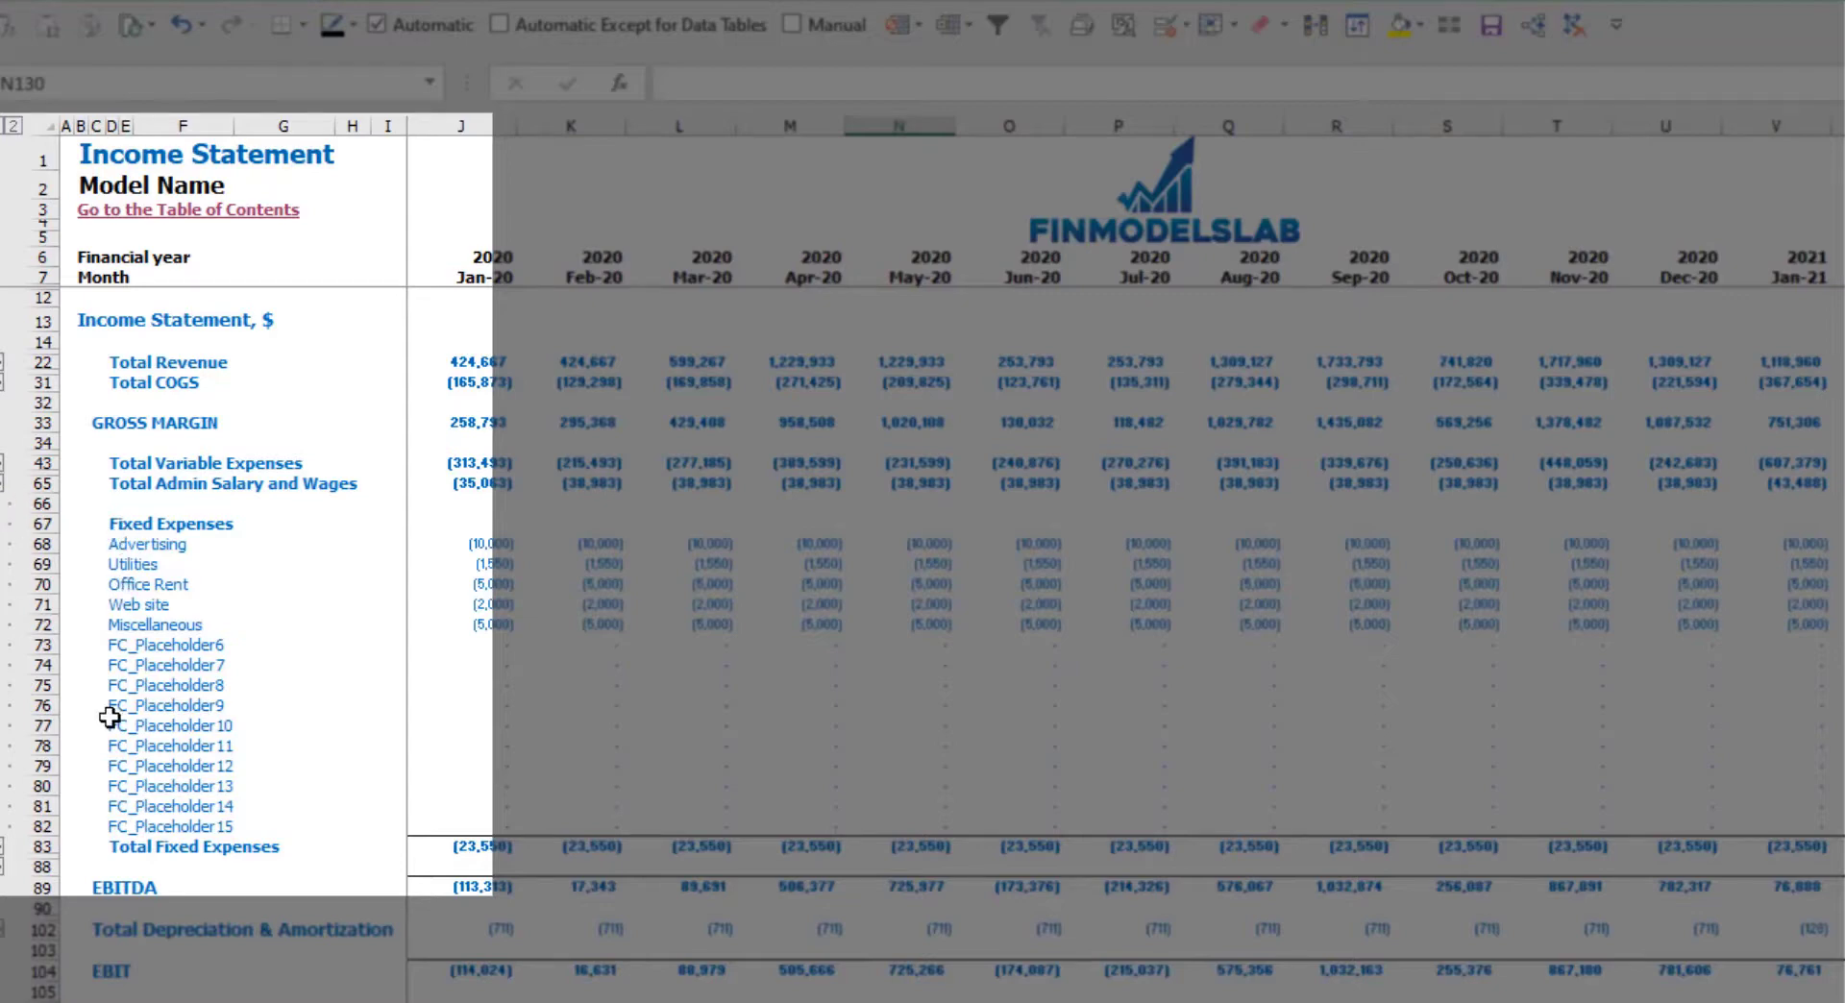
left_click(2, 464)
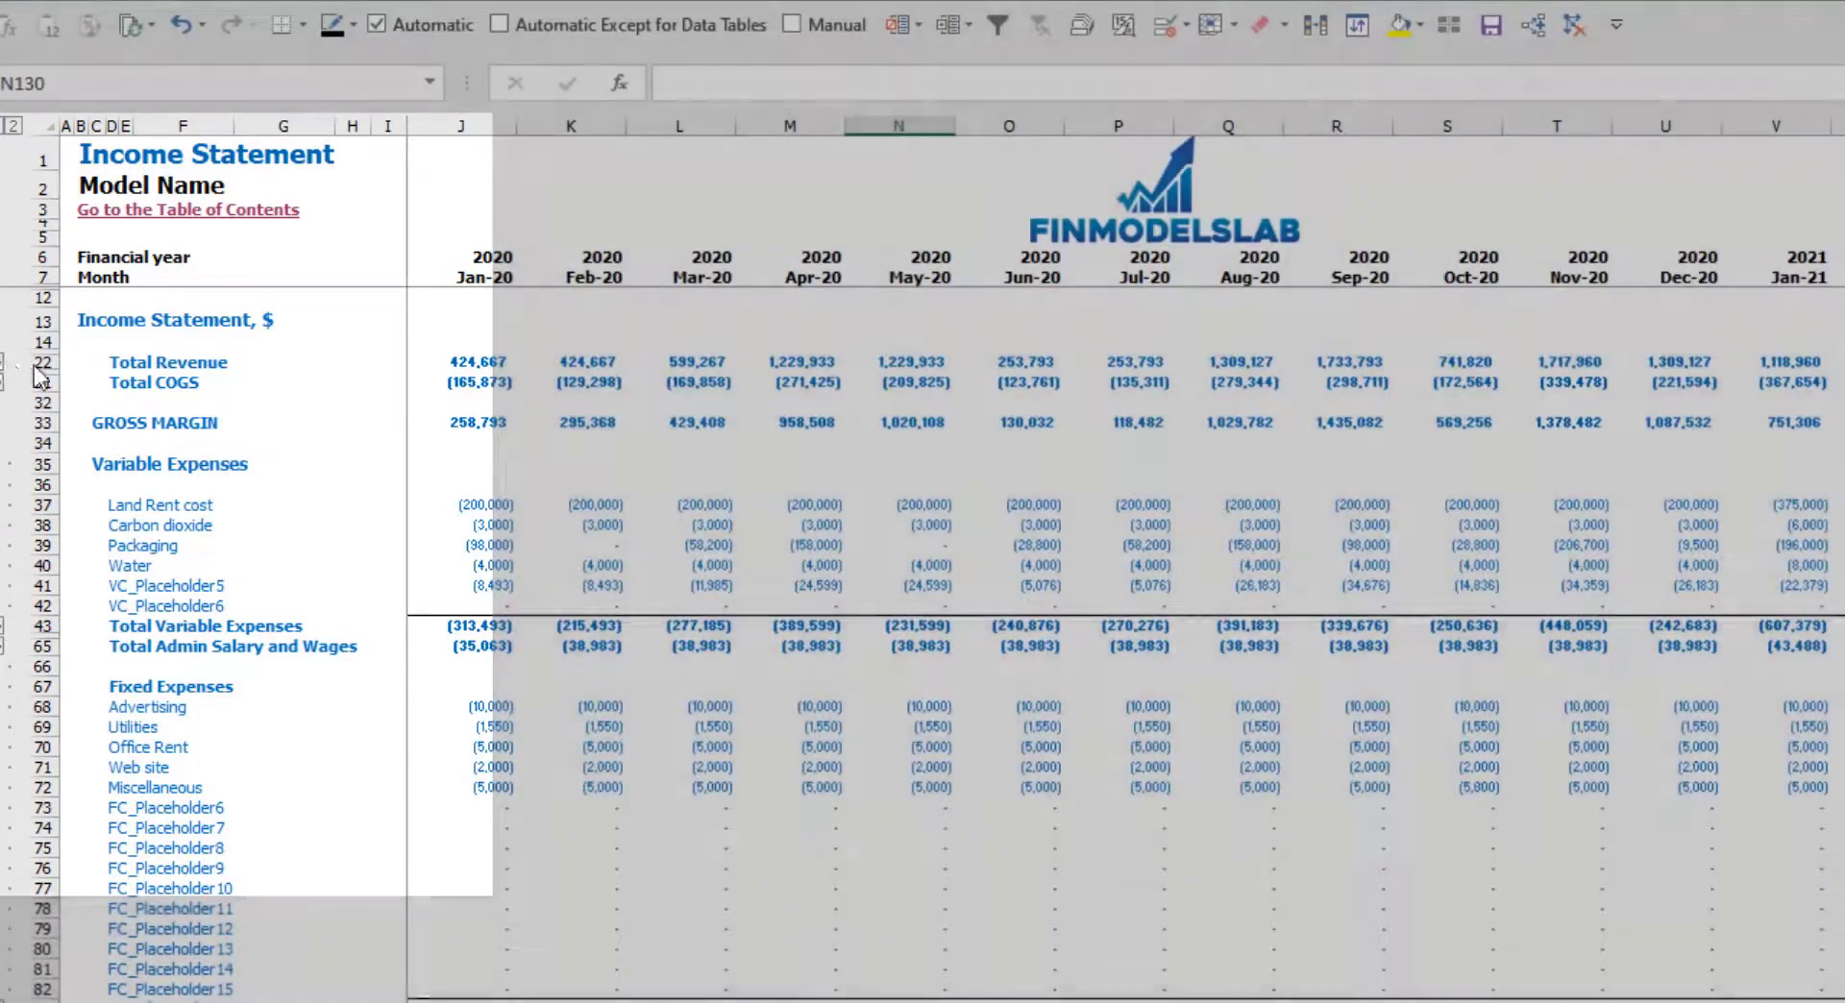
left_click(5, 369)
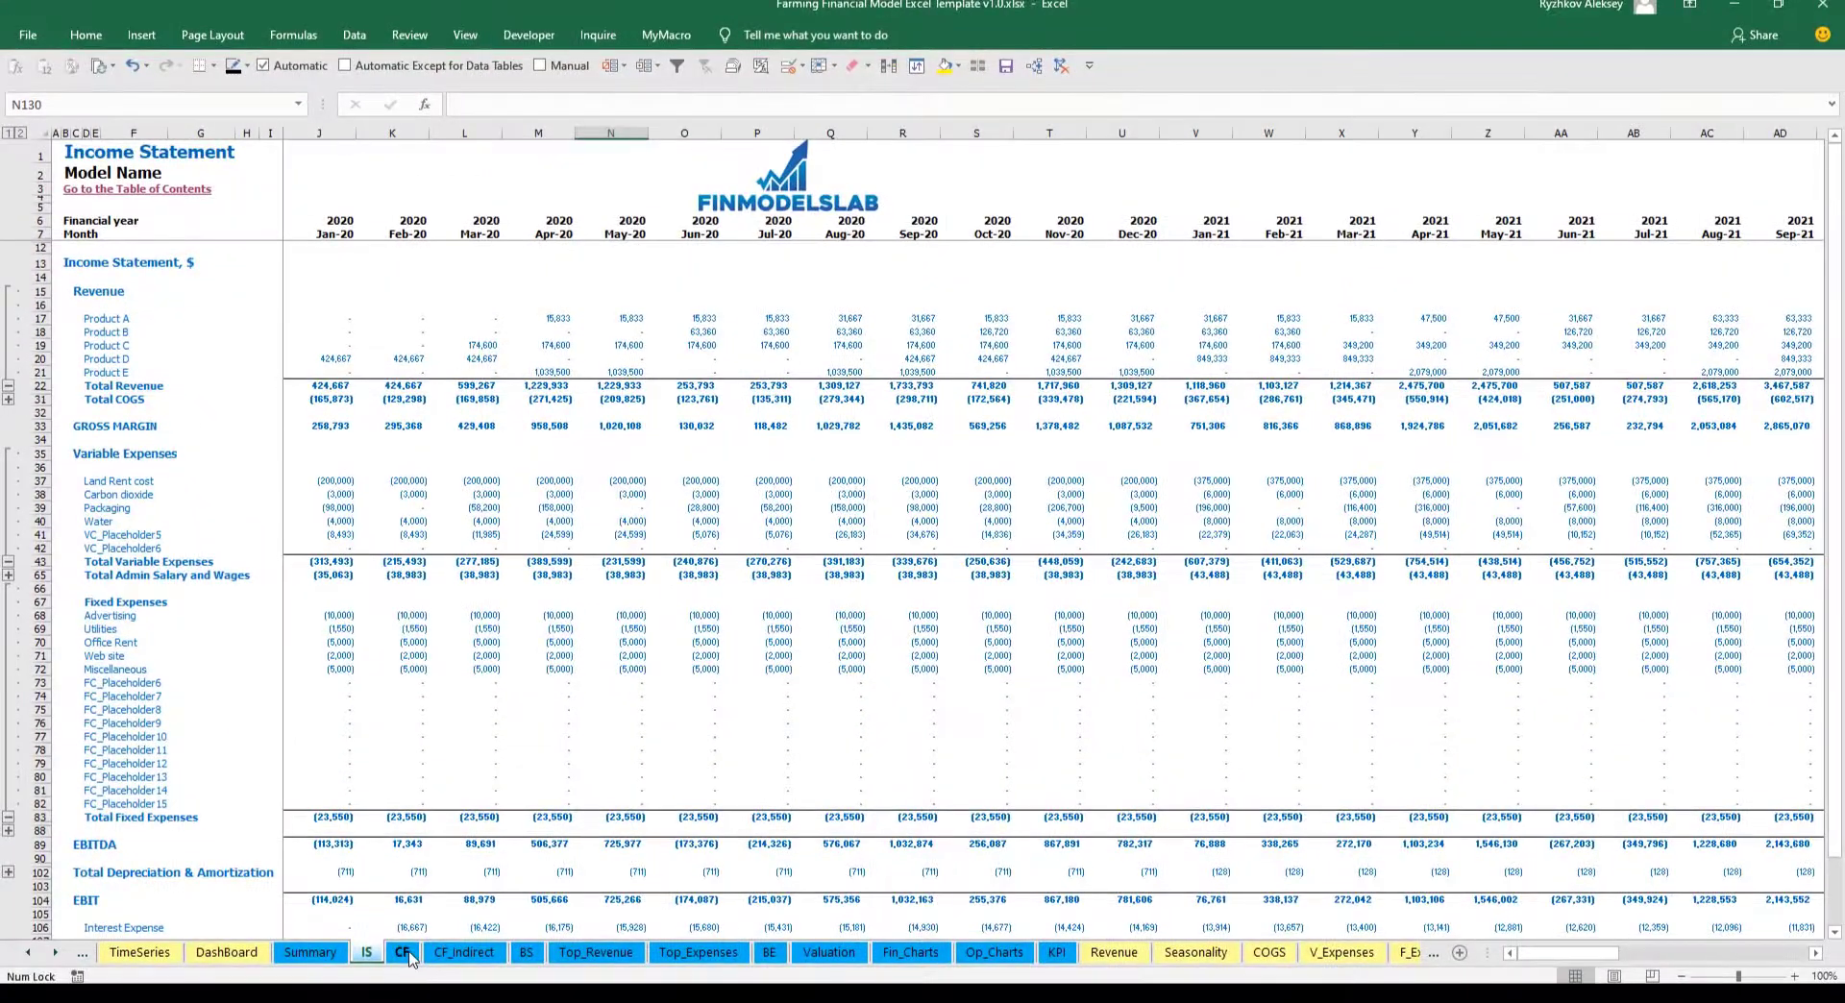
Review the Cash Flow Statement, its indirect-method version and the Balance Sheet
left_click(402, 952)
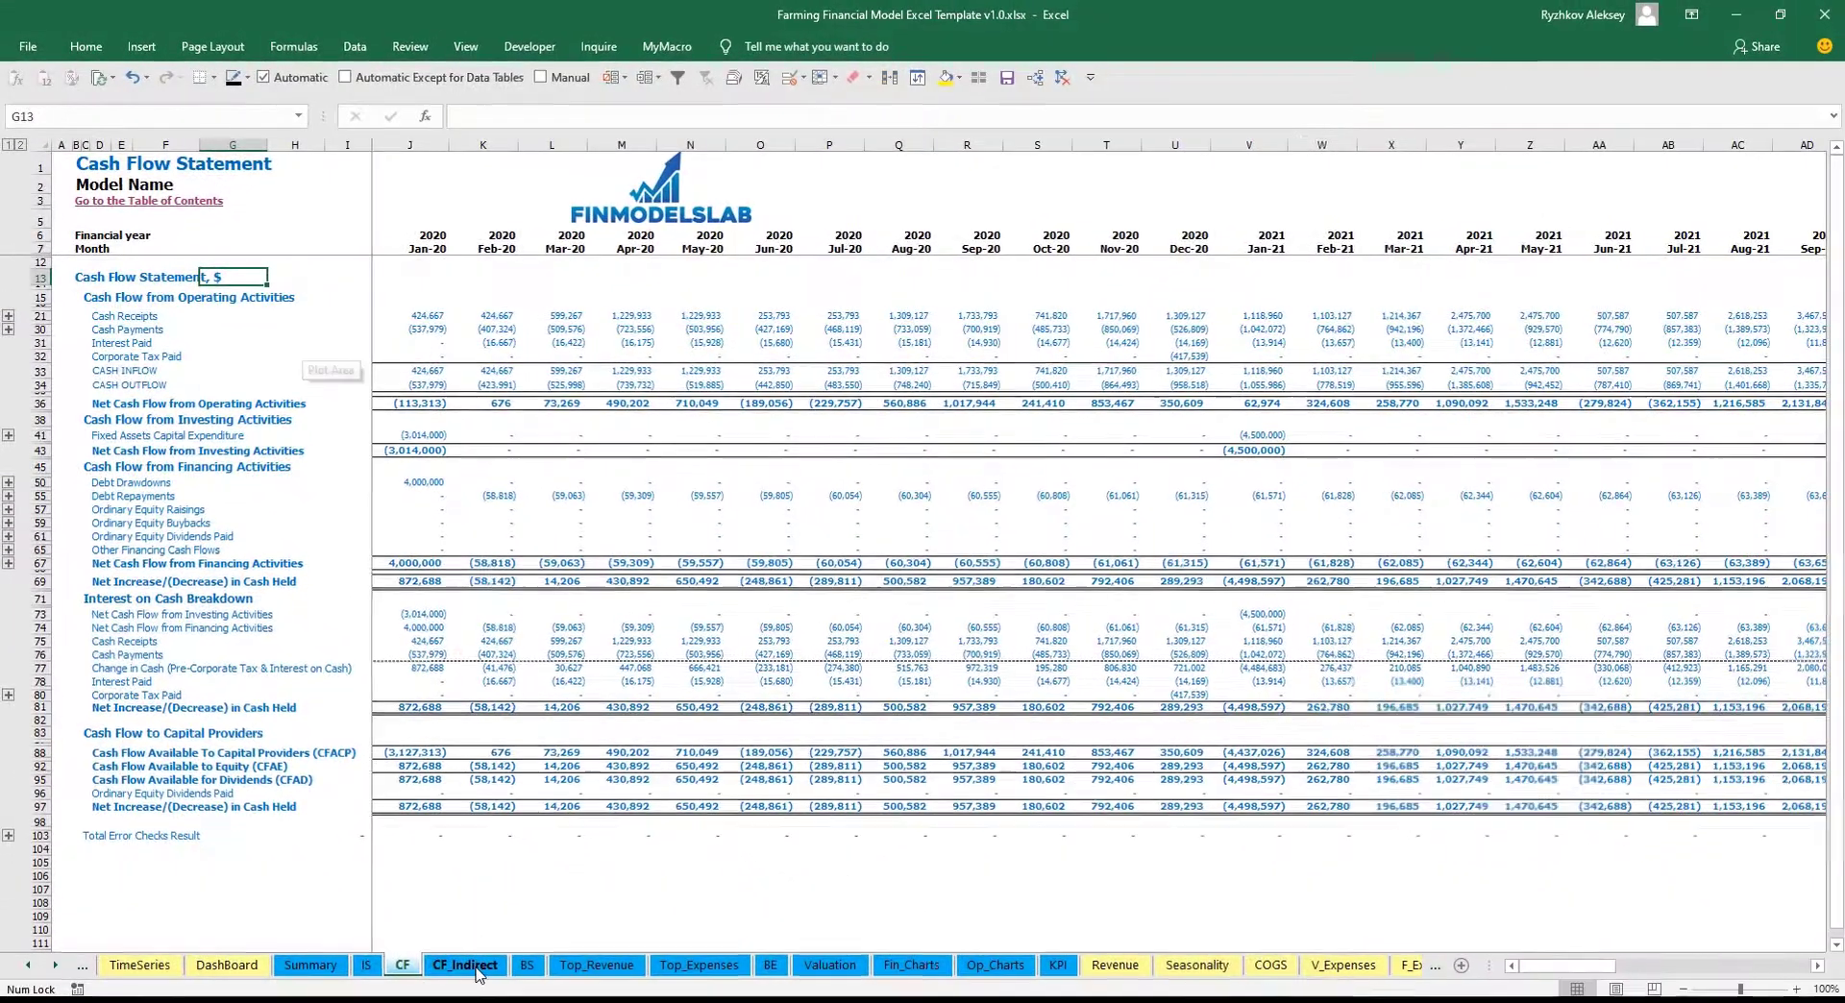
left_click(478, 970)
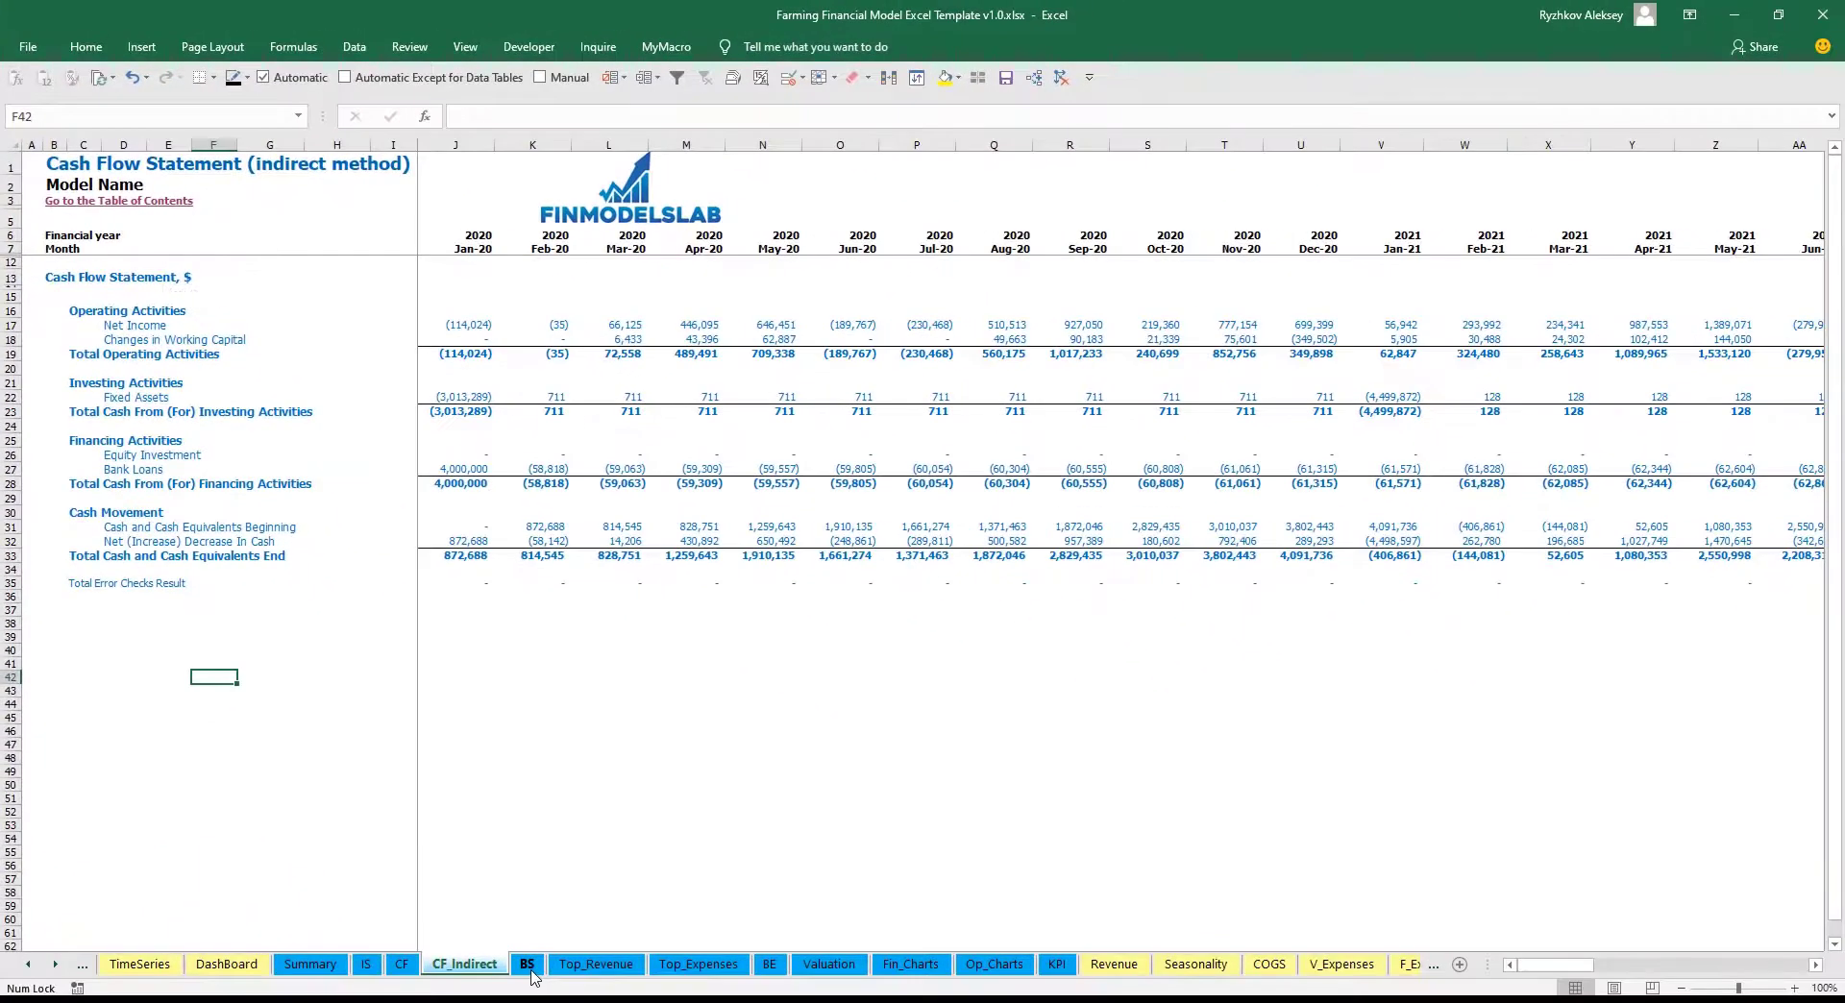
left_click(527, 968)
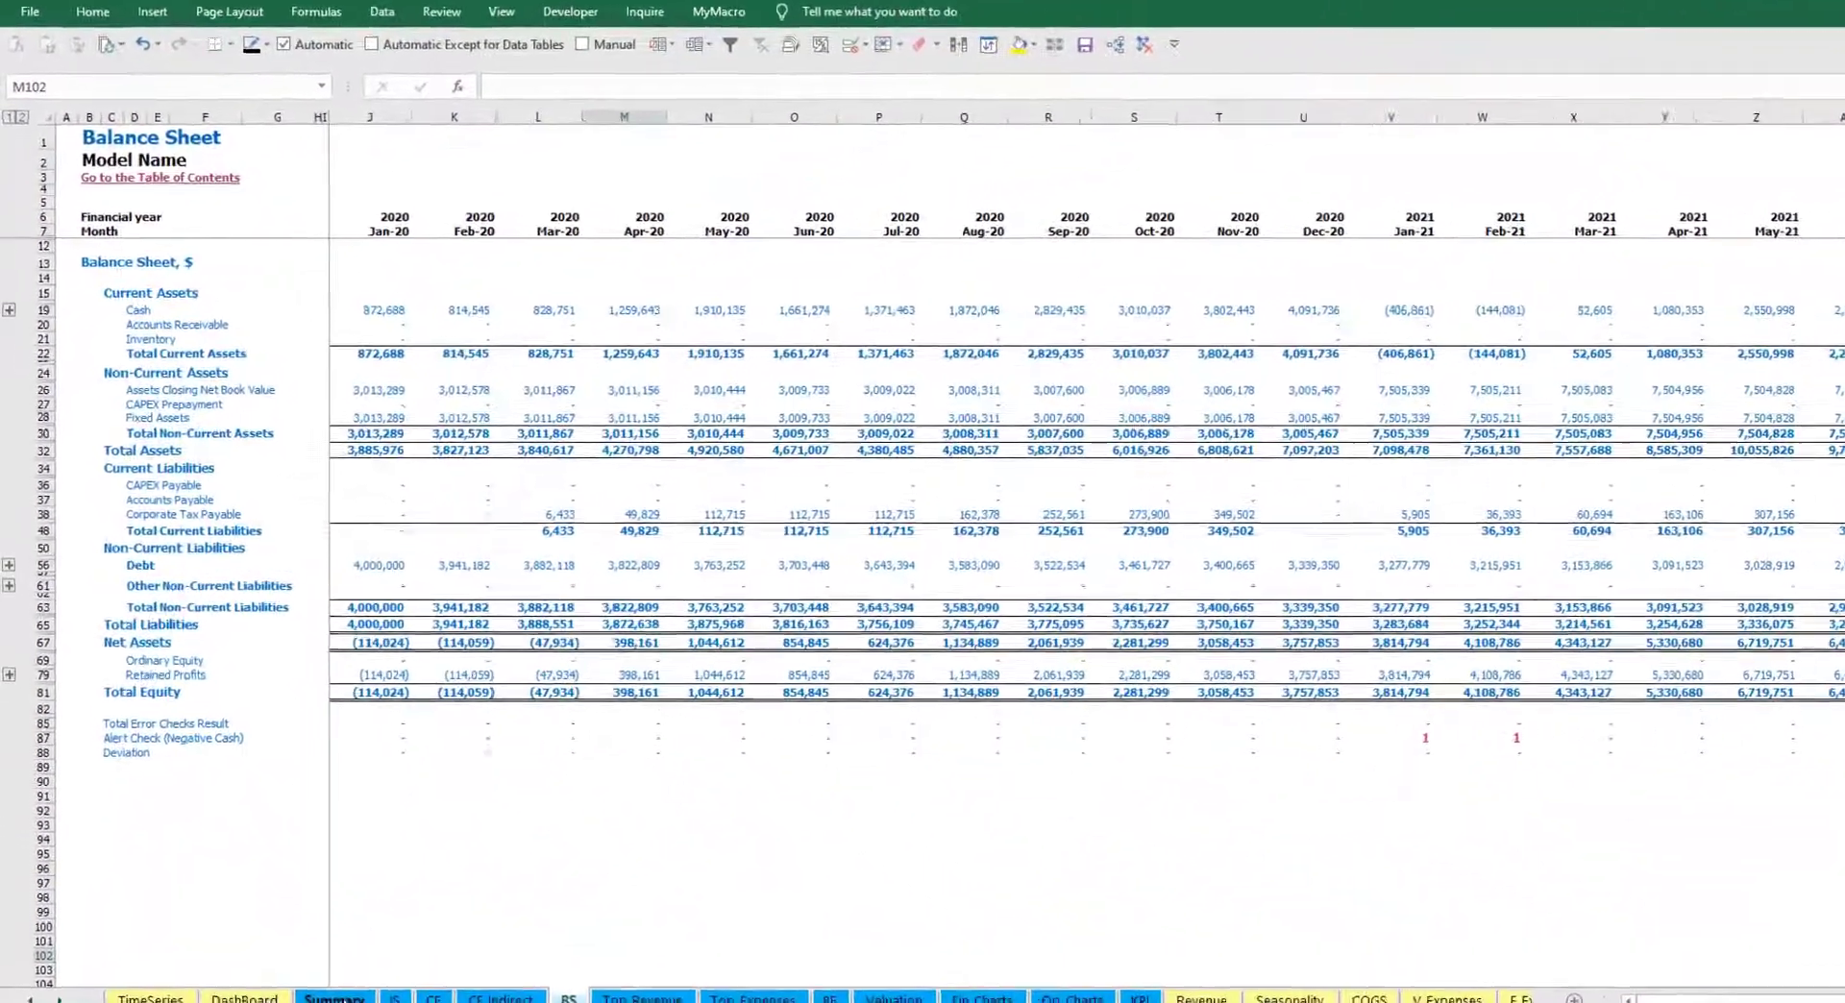
Set the detailed year to 2022 on the Financial Statements Summary sheet
left_click(317, 968)
scroll(590, 478, "up", 12)
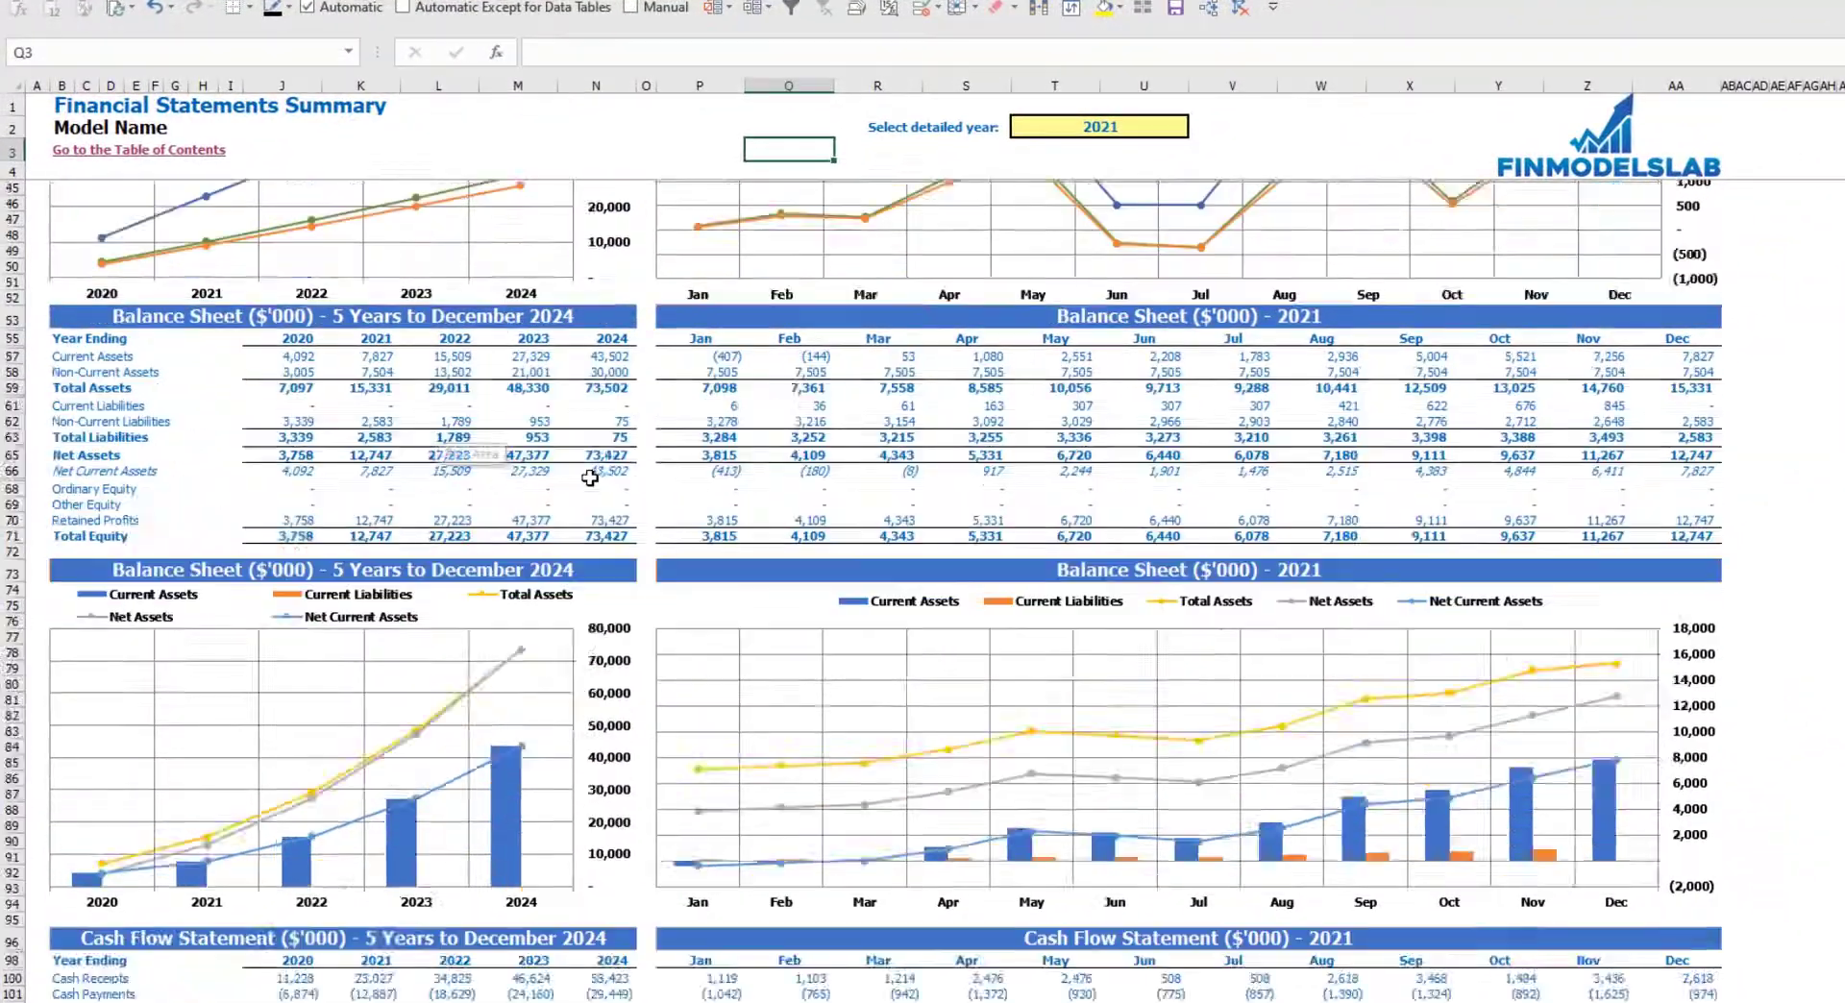
scroll(590, 478, "up", 13)
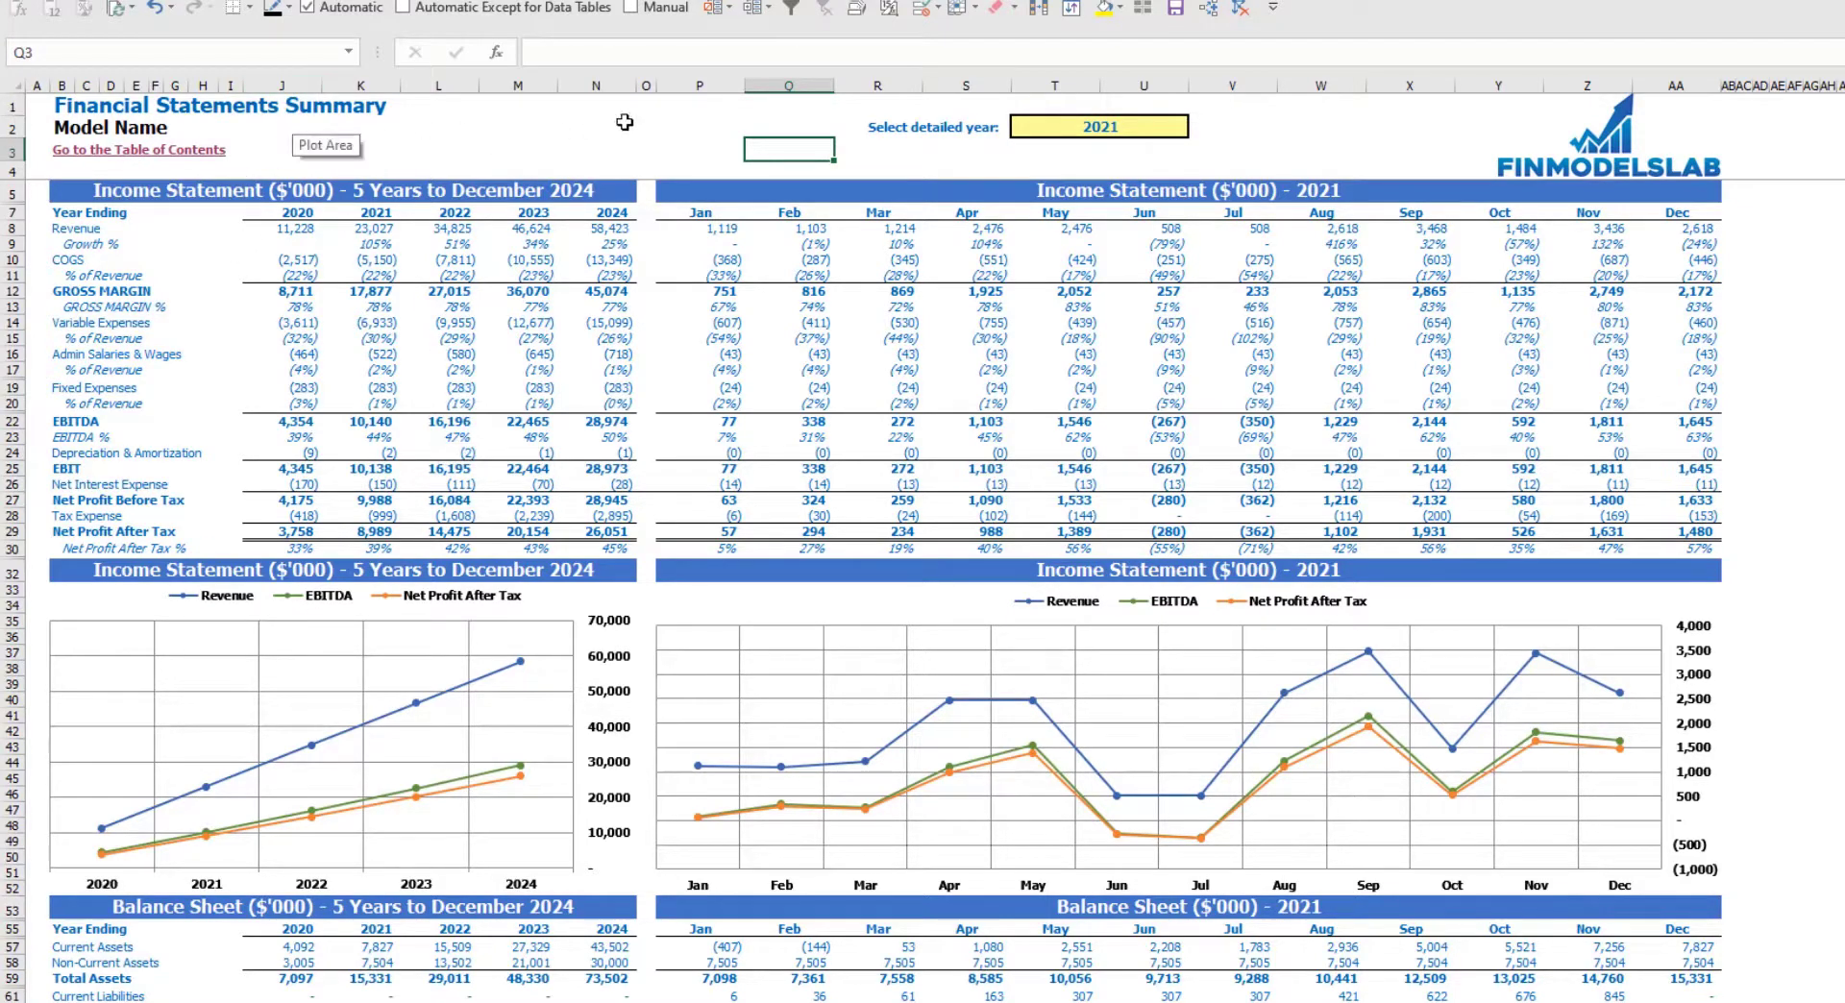
left_click(1180, 128)
left_click(1199, 127)
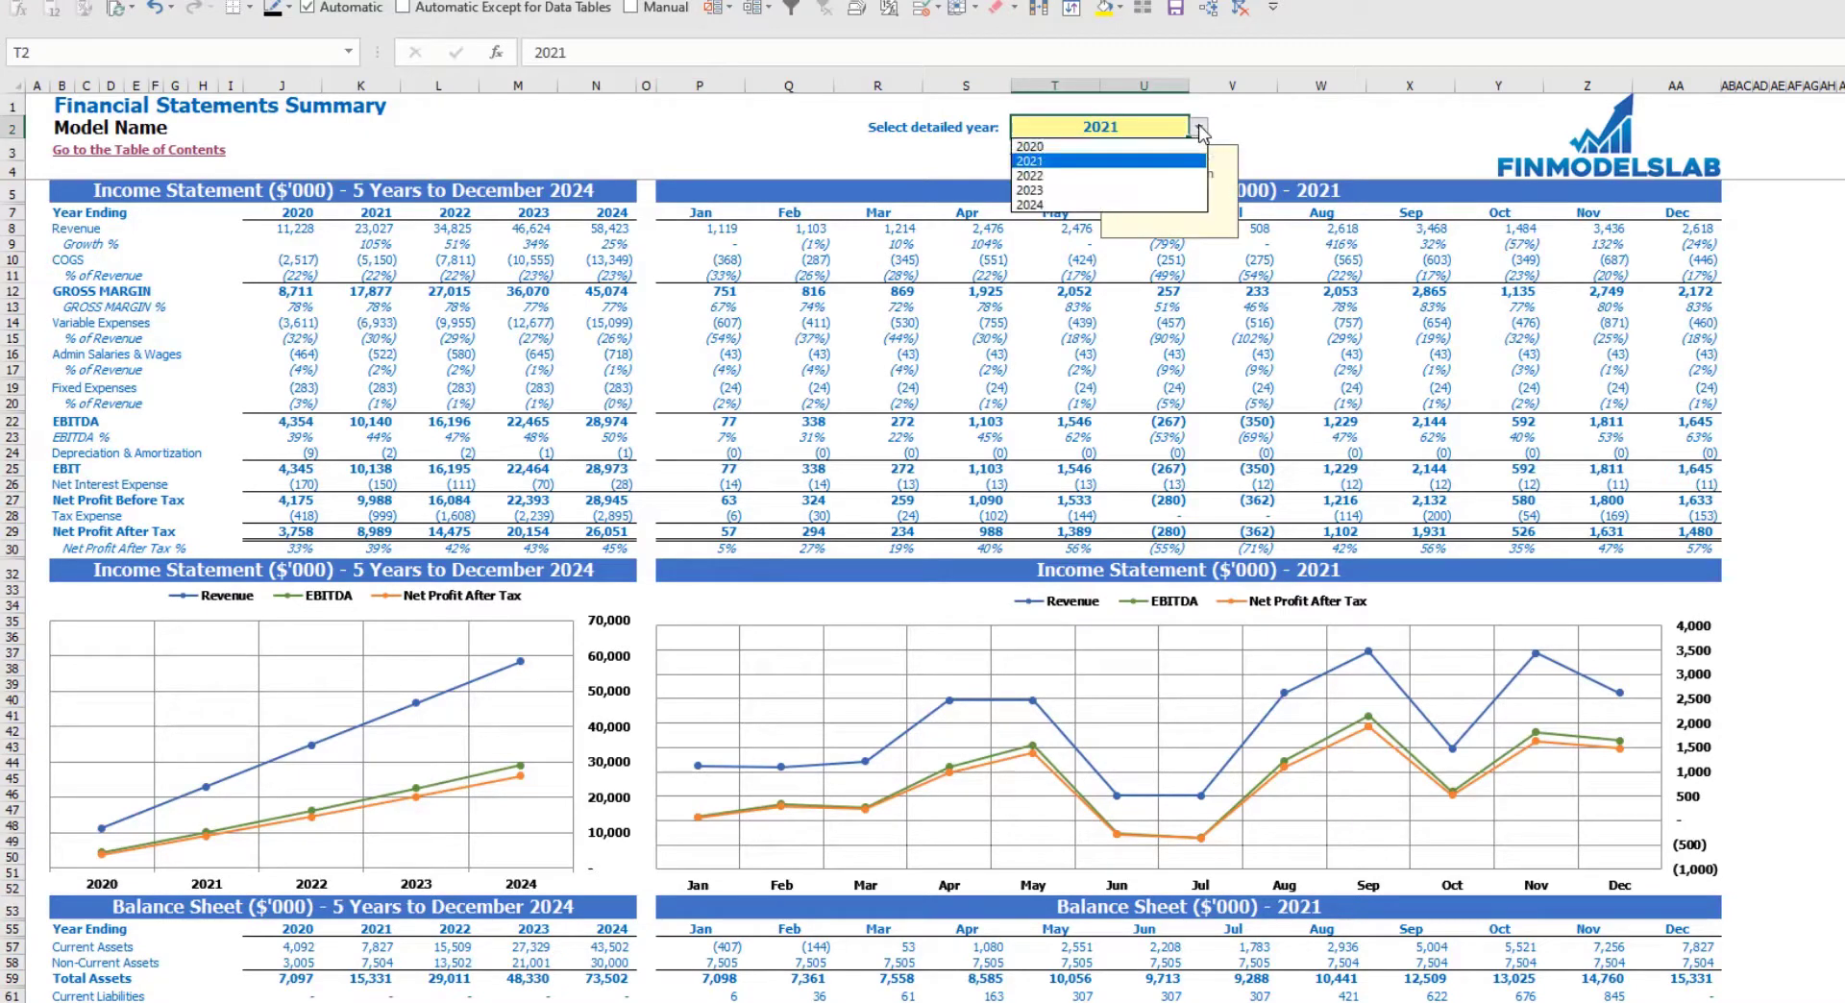
left_click(1137, 176)
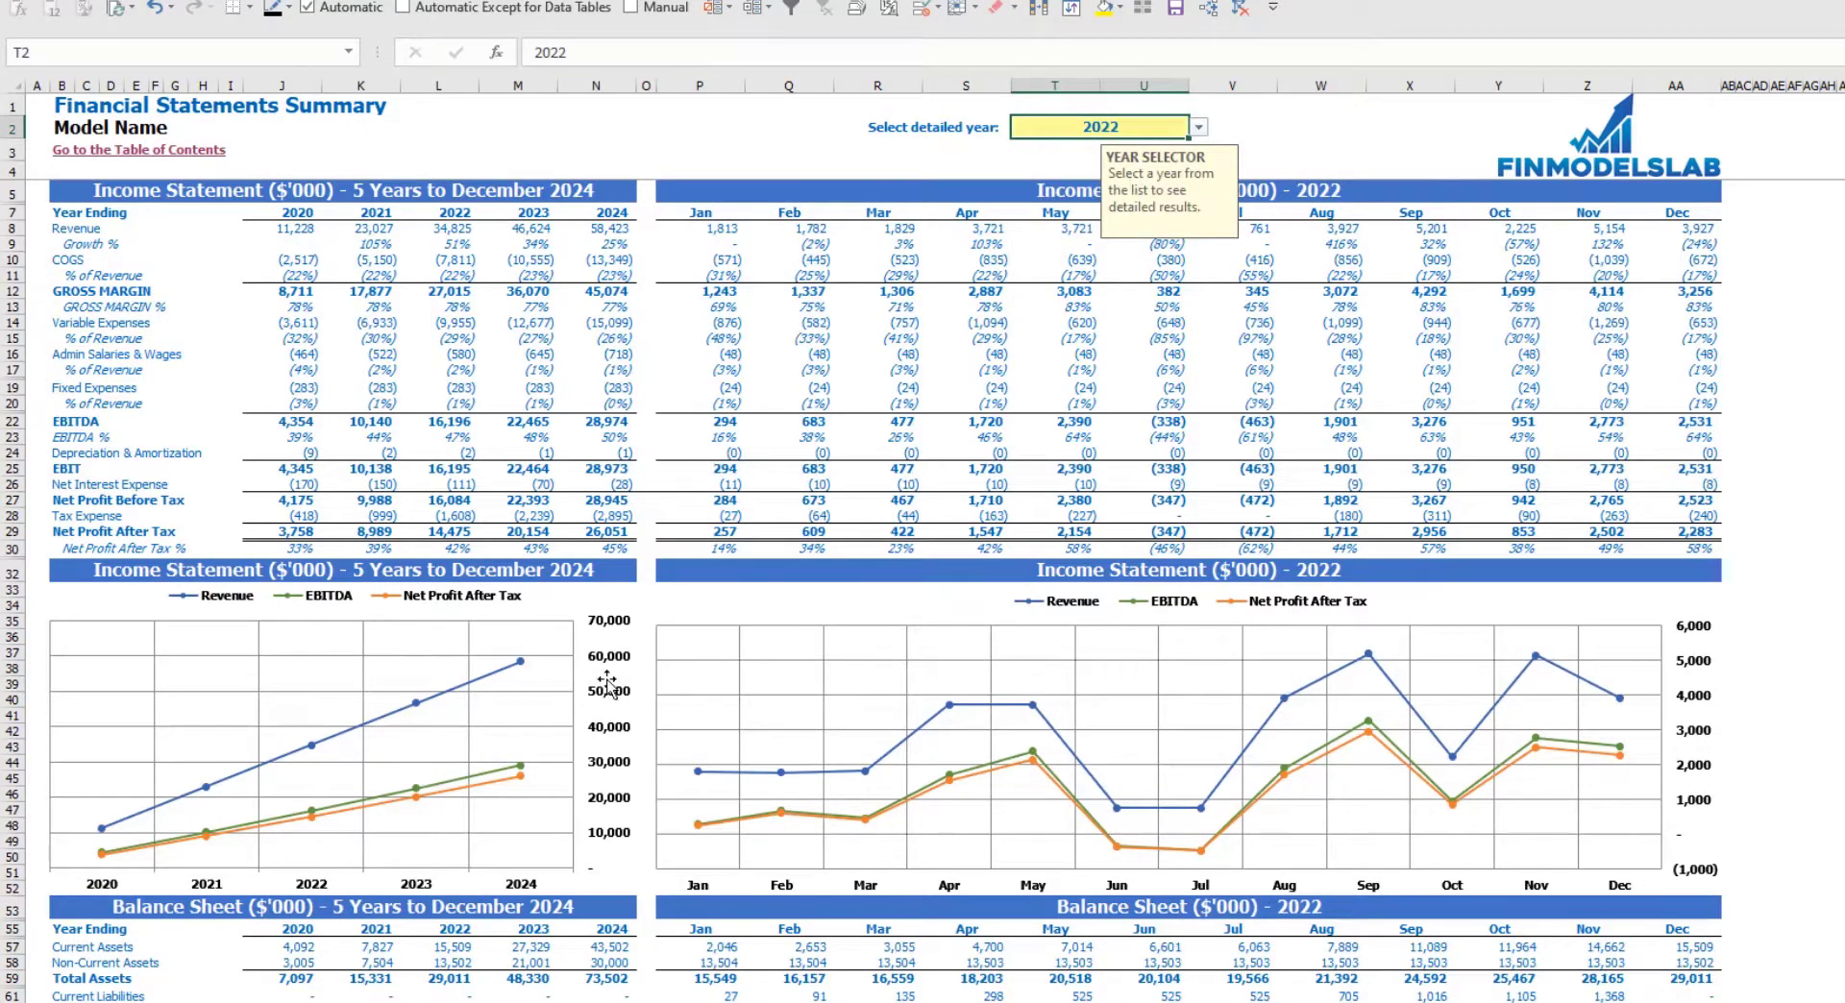
Examine the five-year and 2022 Balance Sheet and Cash Flow tables and charts in the financial summary
left_click(1774, 468)
scroll(472, 714, "down", 10)
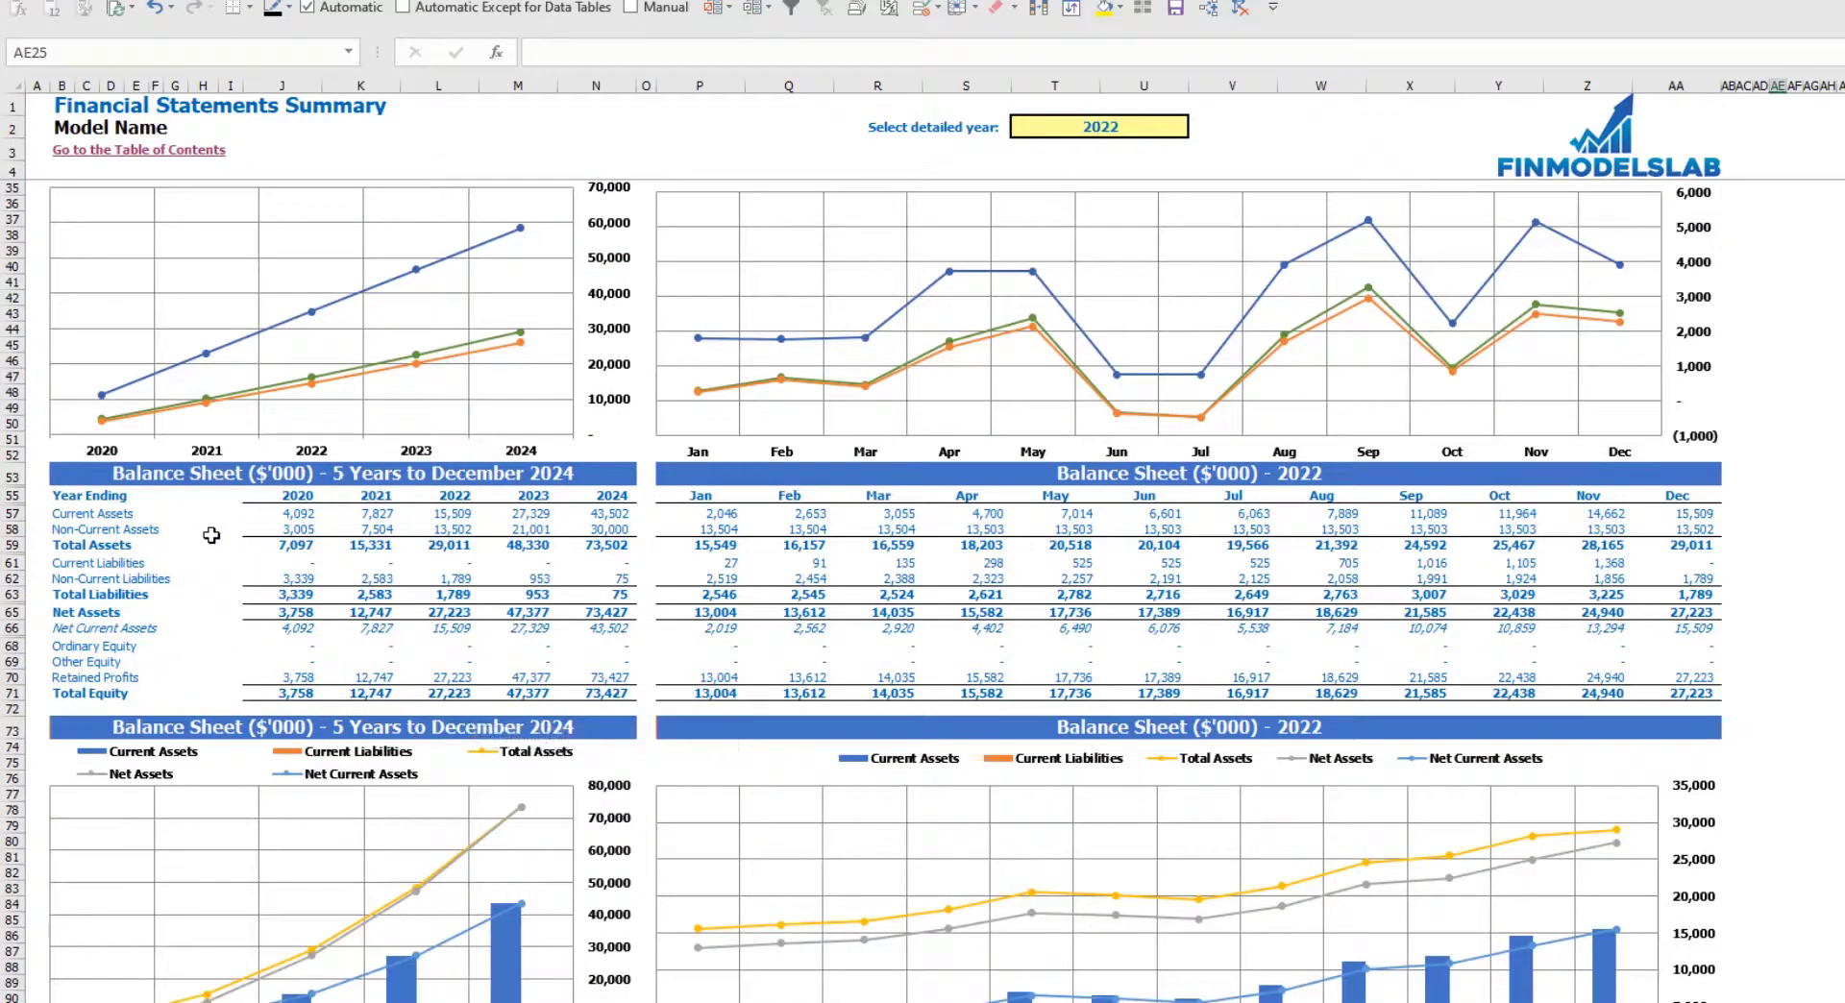
scroll(231, 491, "down", 3)
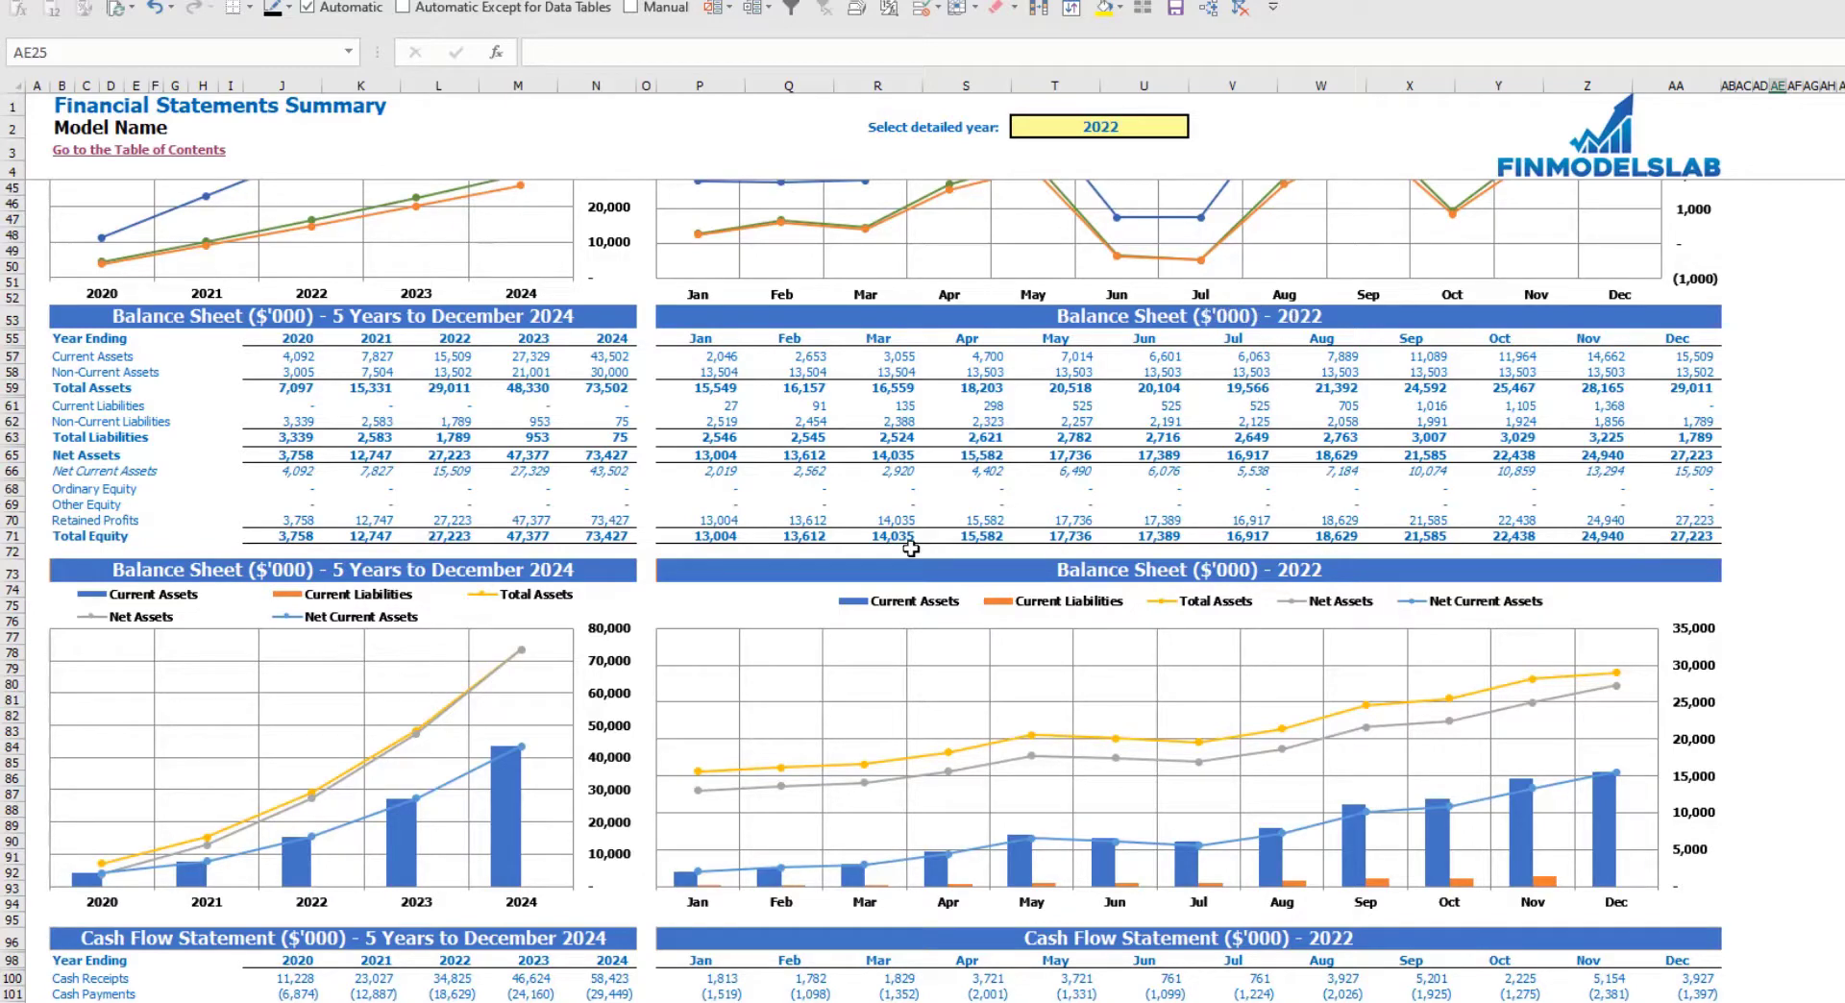
scroll(846, 543, "down", 17)
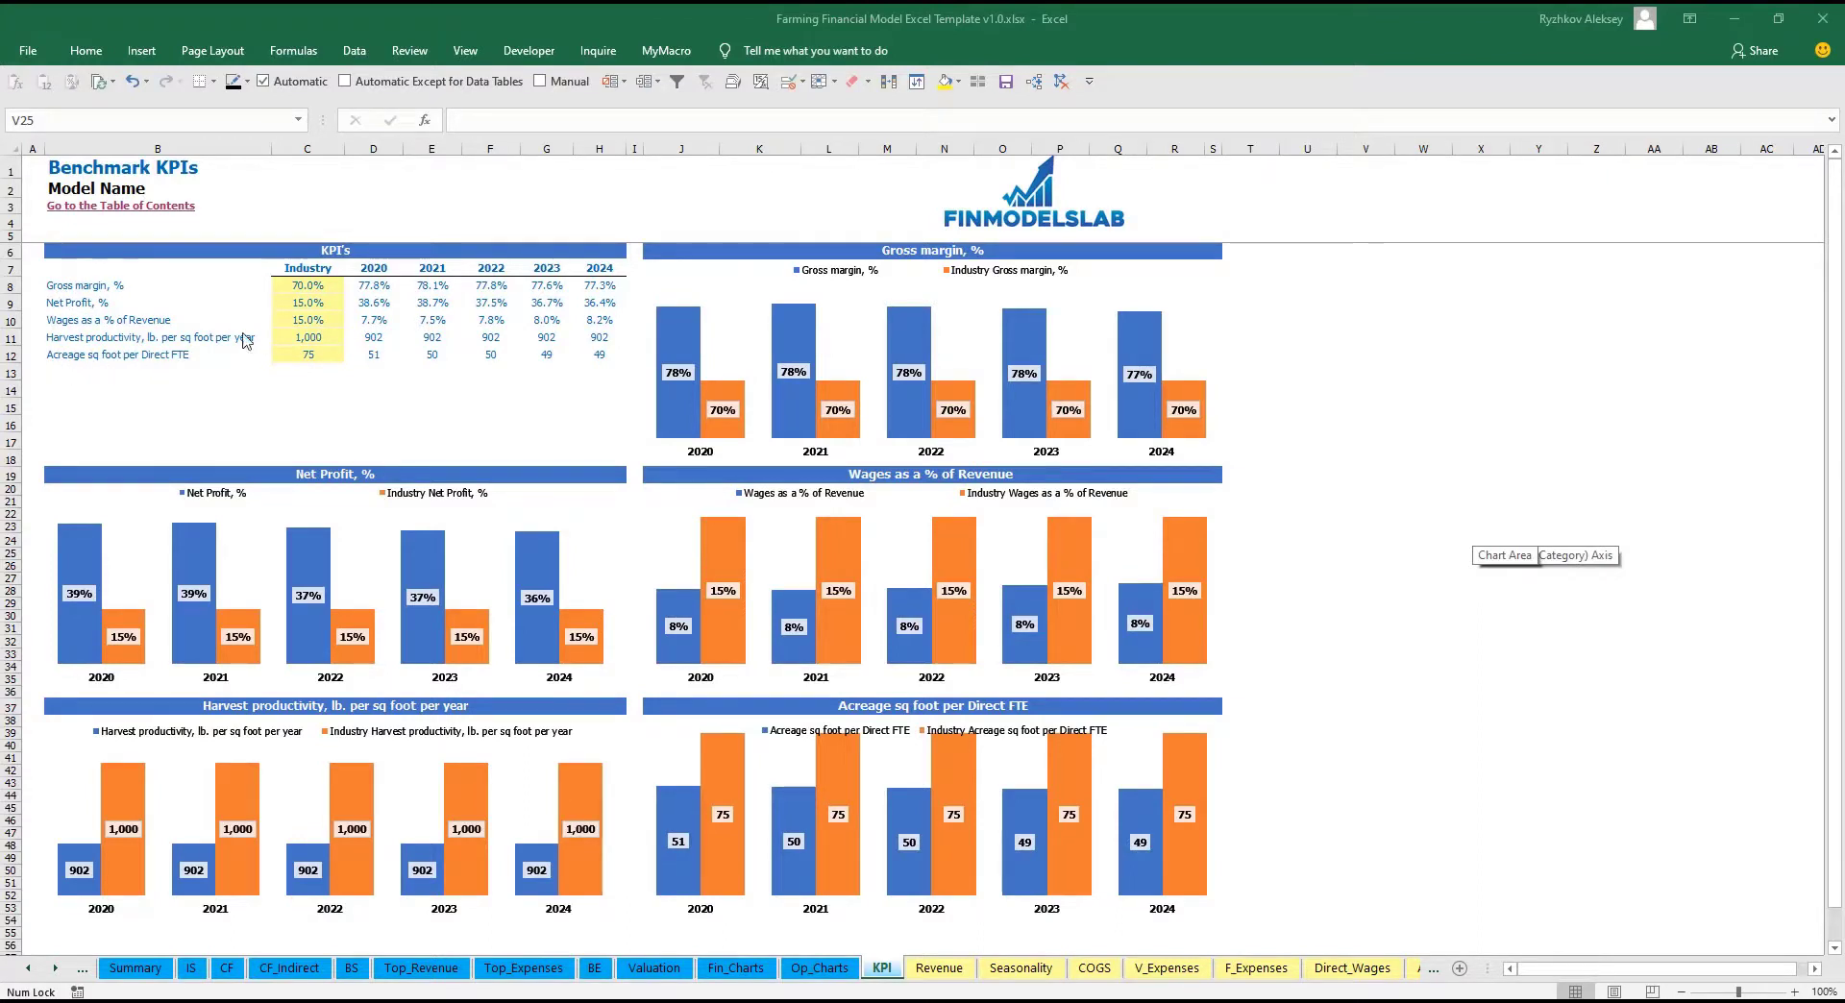
Set the industry gross margin benchmark to 60% on the KPI sheet
left_click(53, 290)
left_click(288, 288)
type("60")
left_click(284, 389)
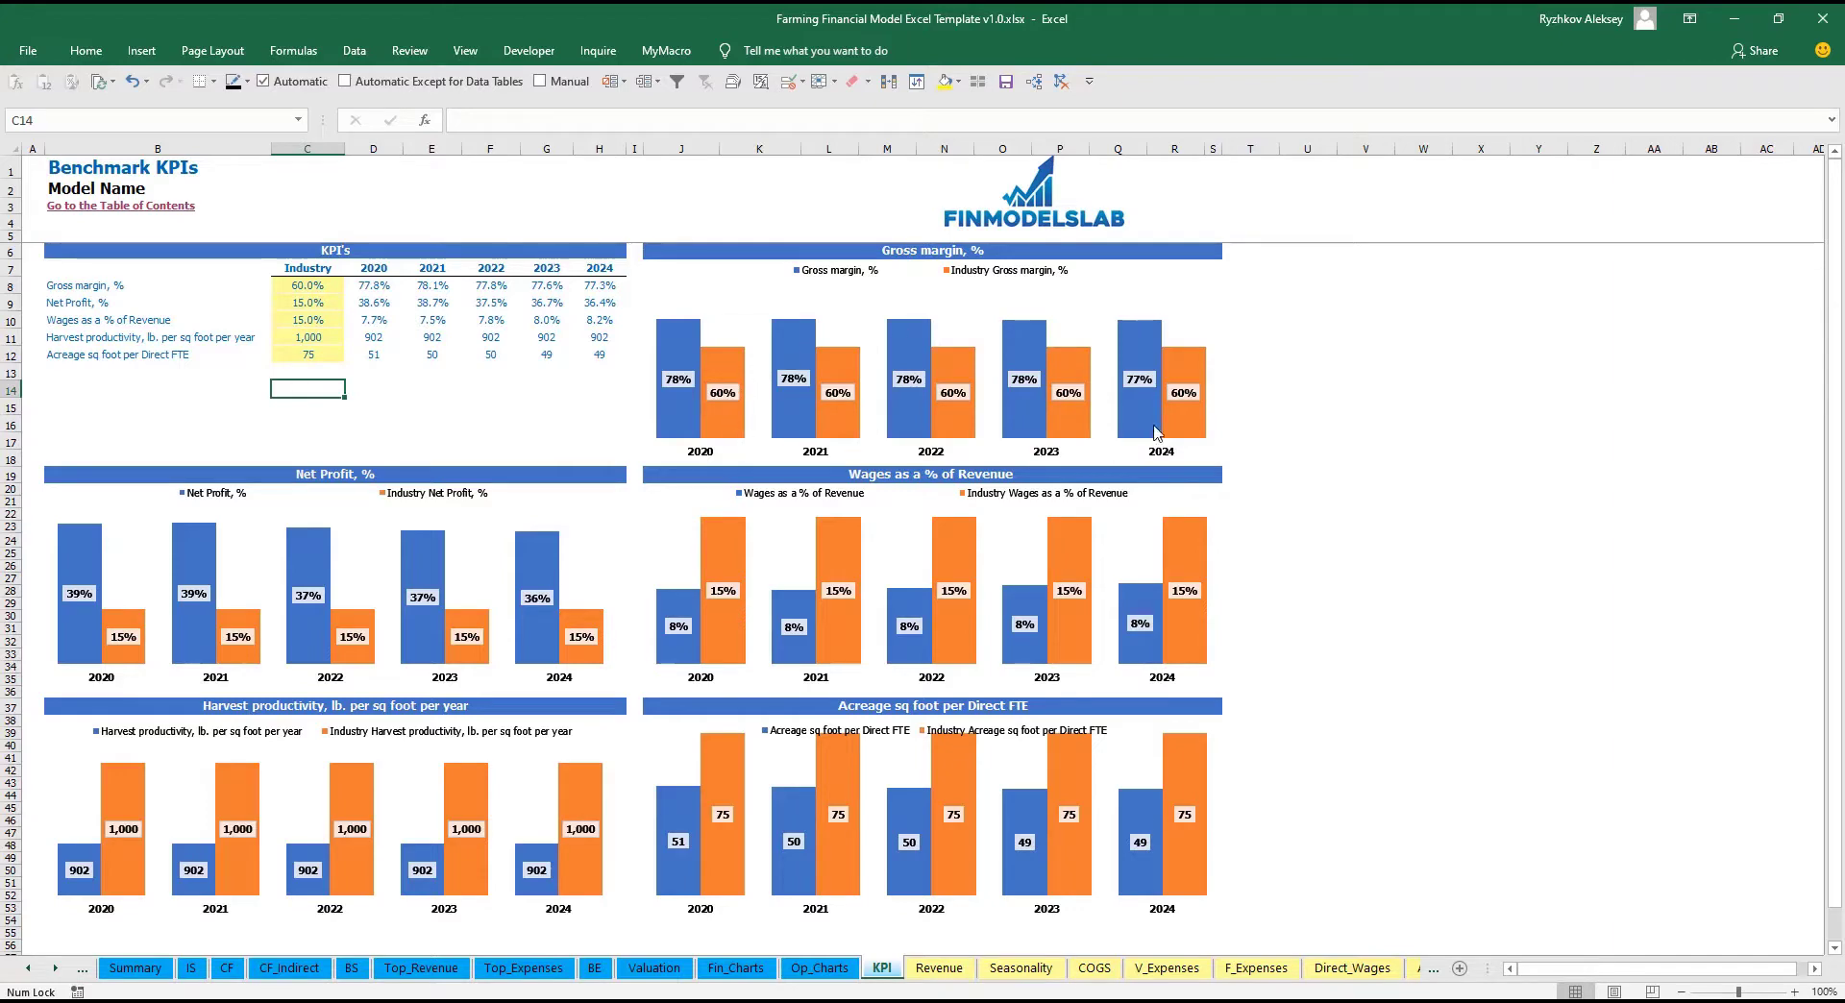
Examine the KPI rows from Net Profit to Acreage per Direct FTE and the Industry benchmark column
left_click(48, 299)
key("Down")
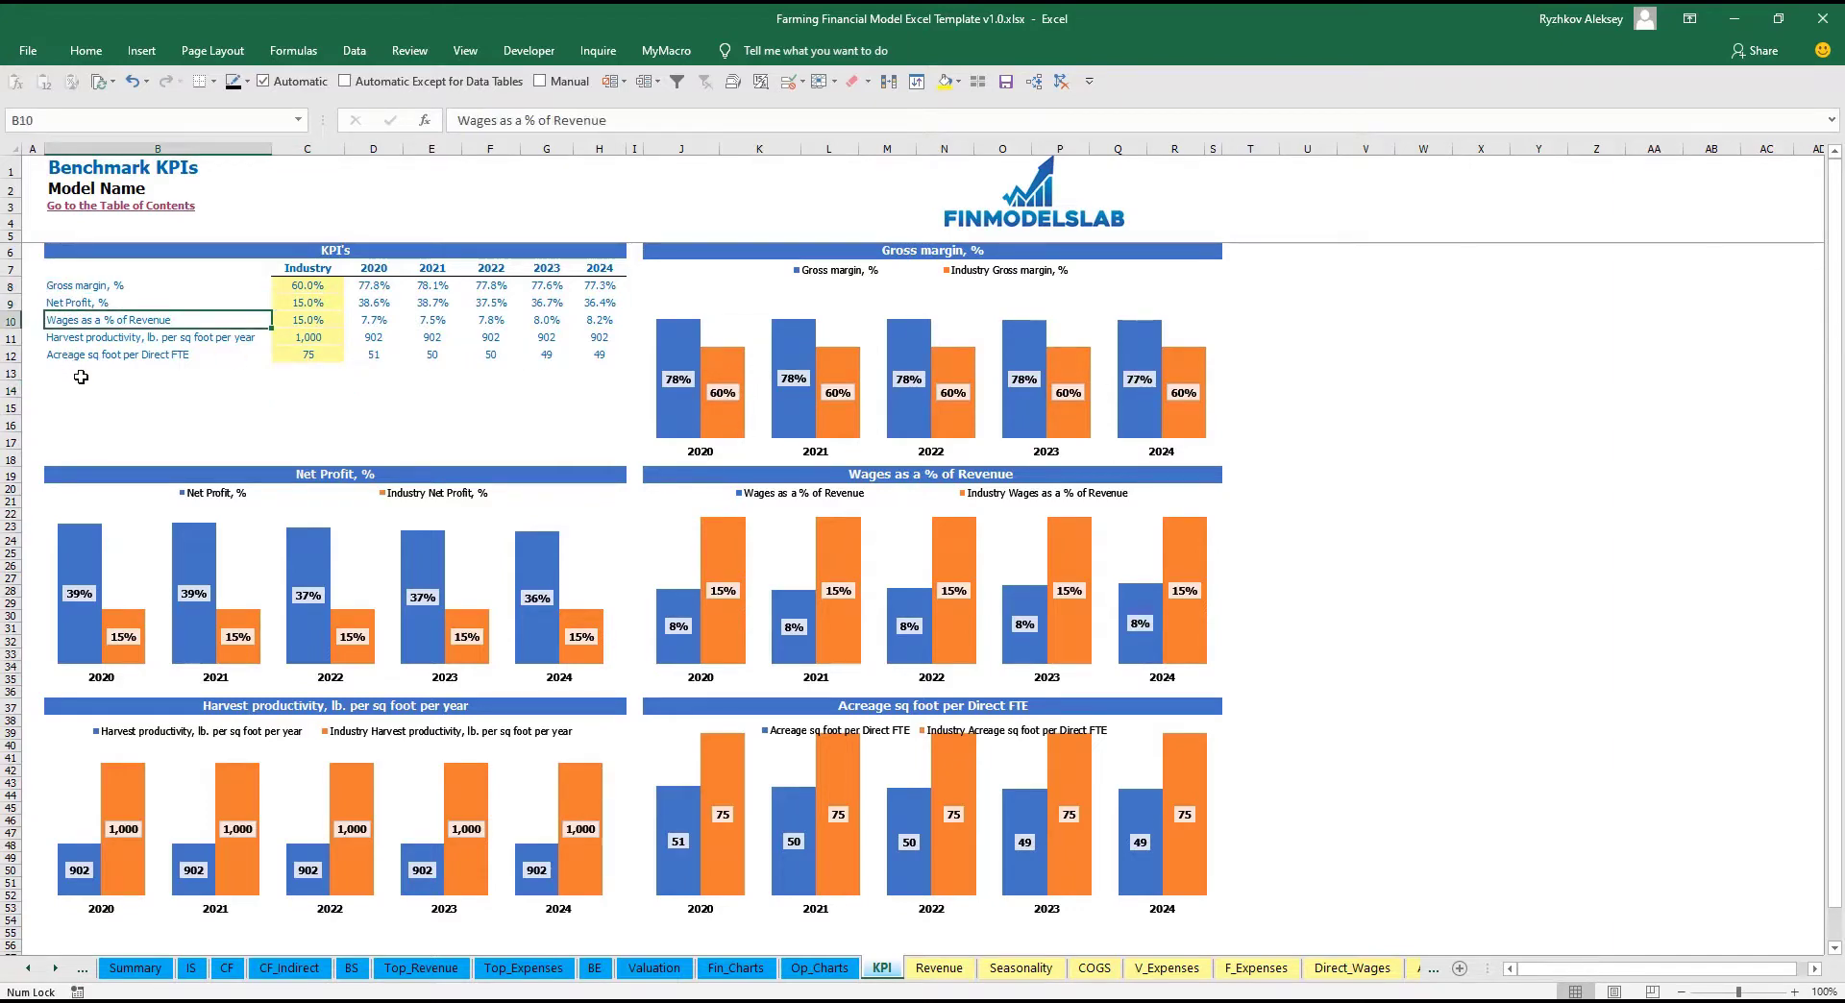
key("Down")
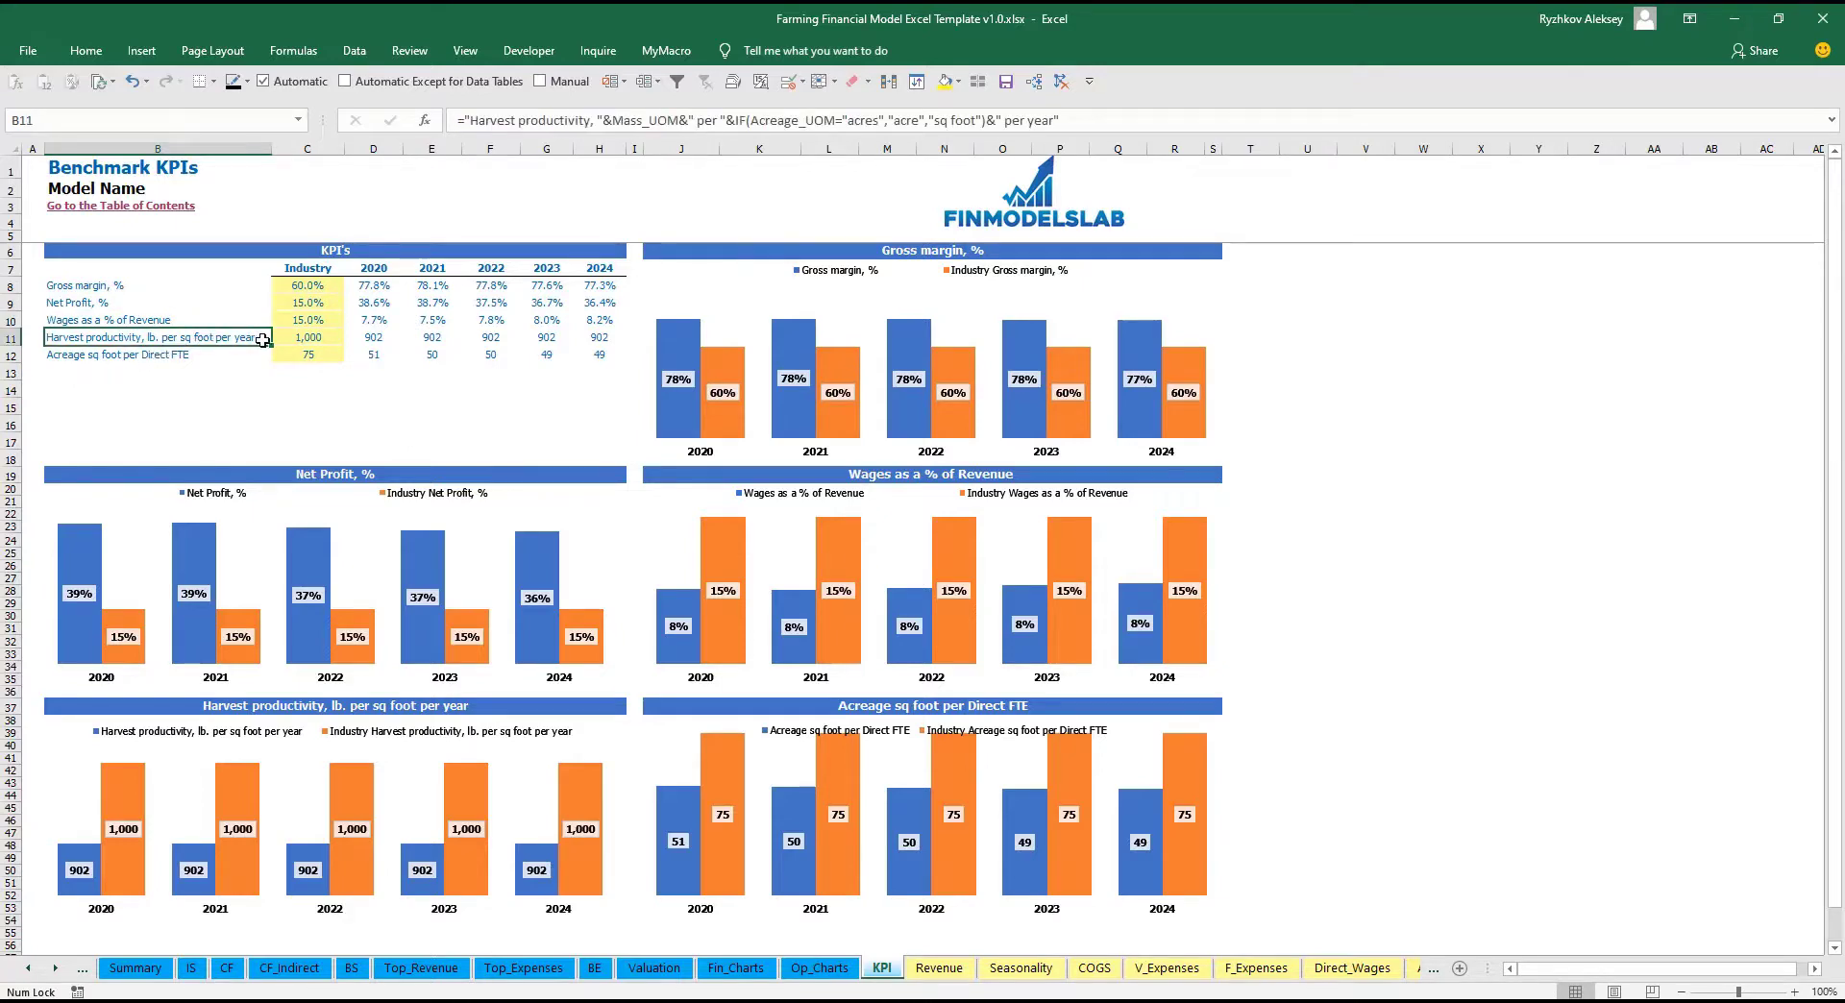
key("Down")
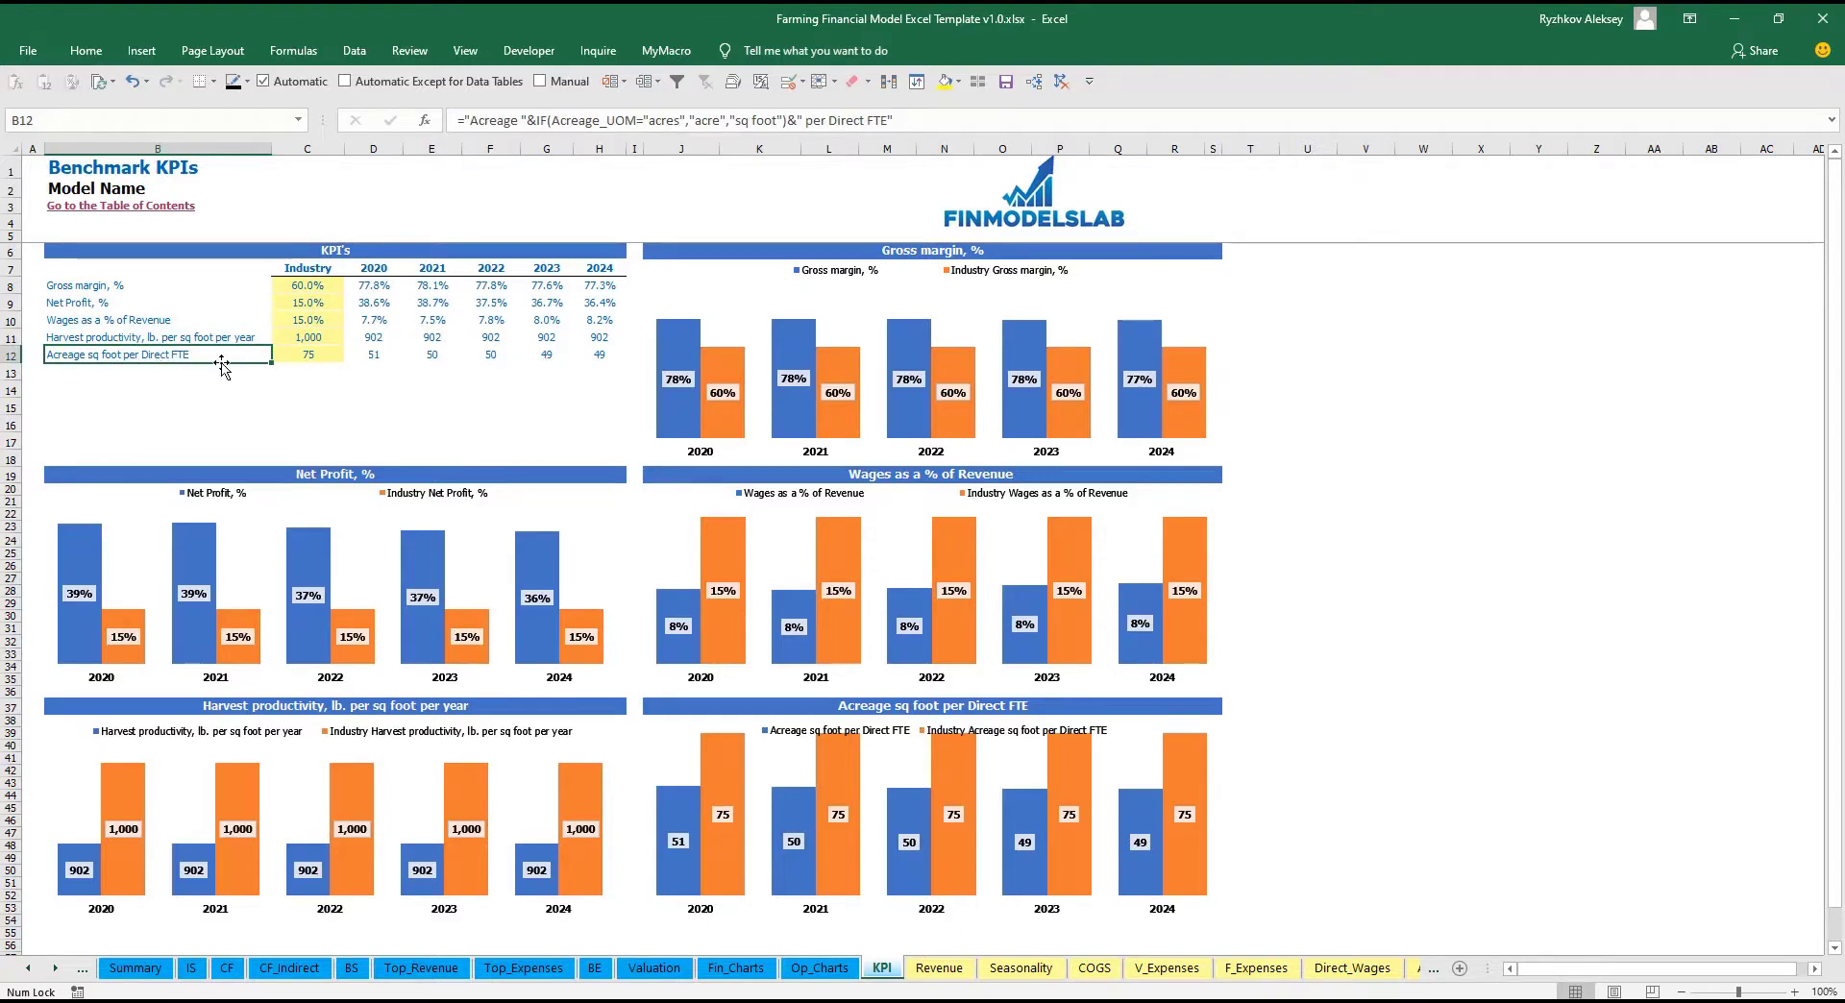
left_click_drag(319, 287, 300, 358)
left_click(251, 396)
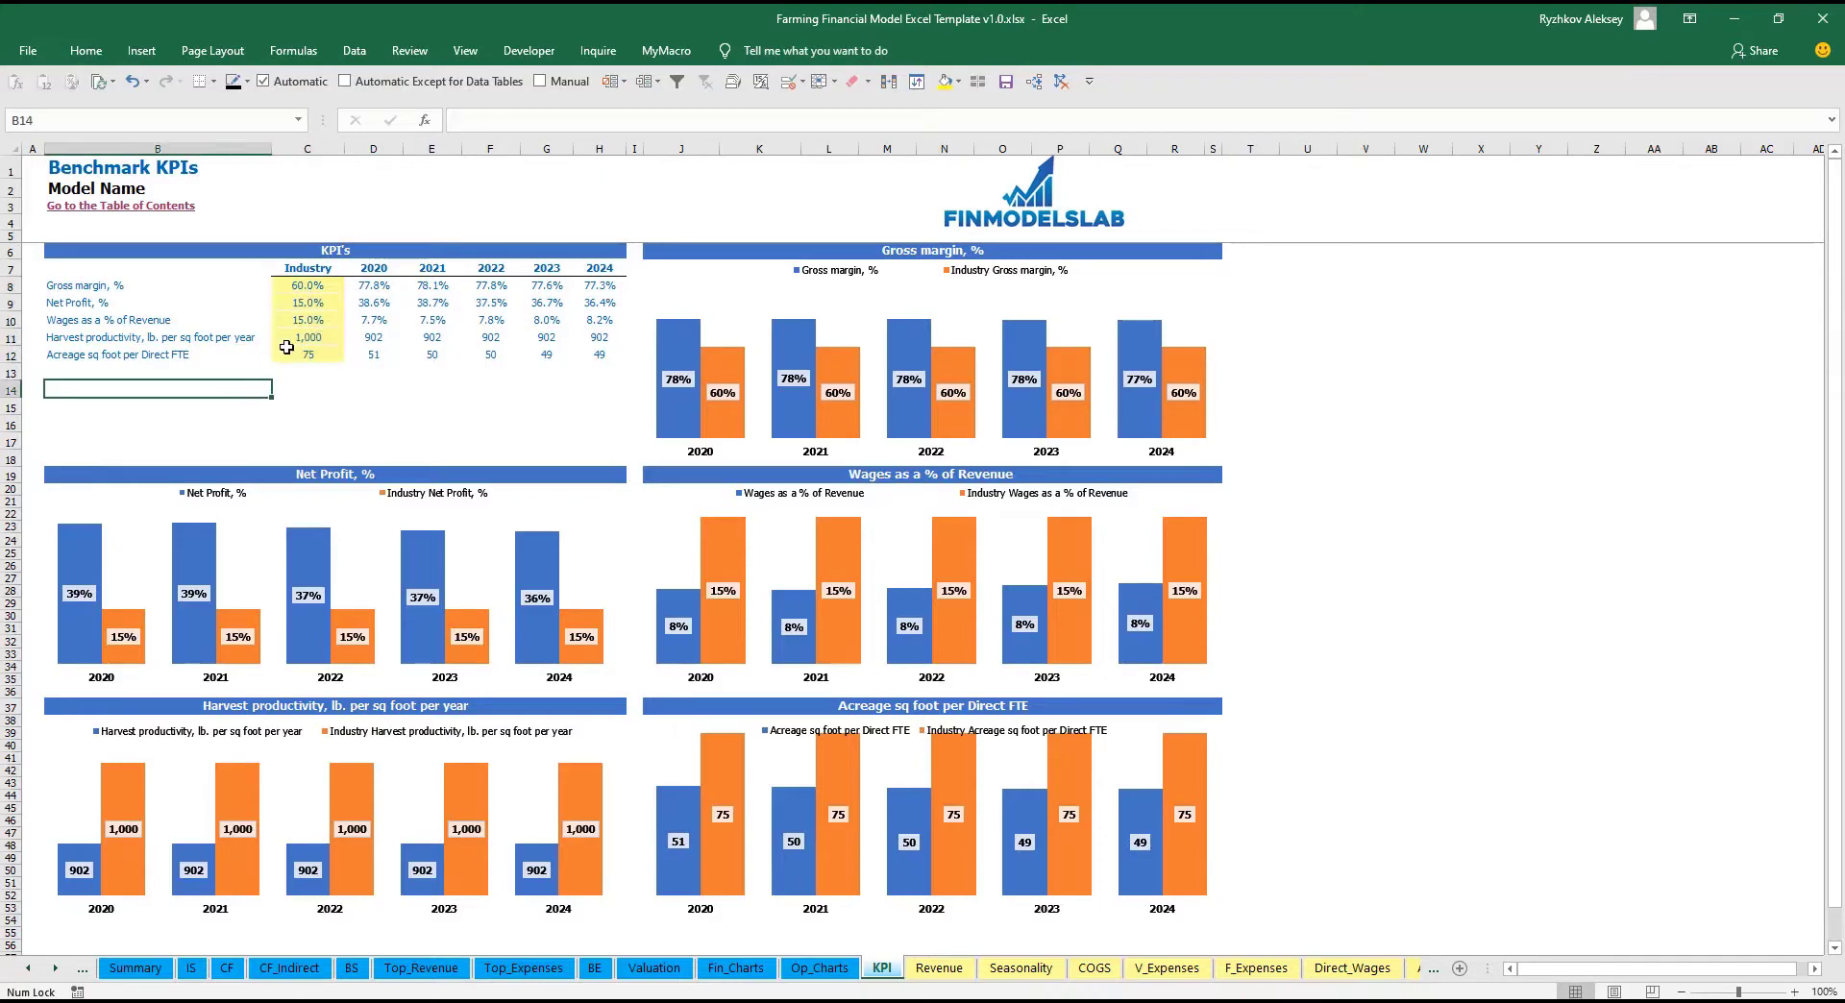
Set the industry net profit benchmark to 20%
left_click(309, 303)
type("20")
key("Return")
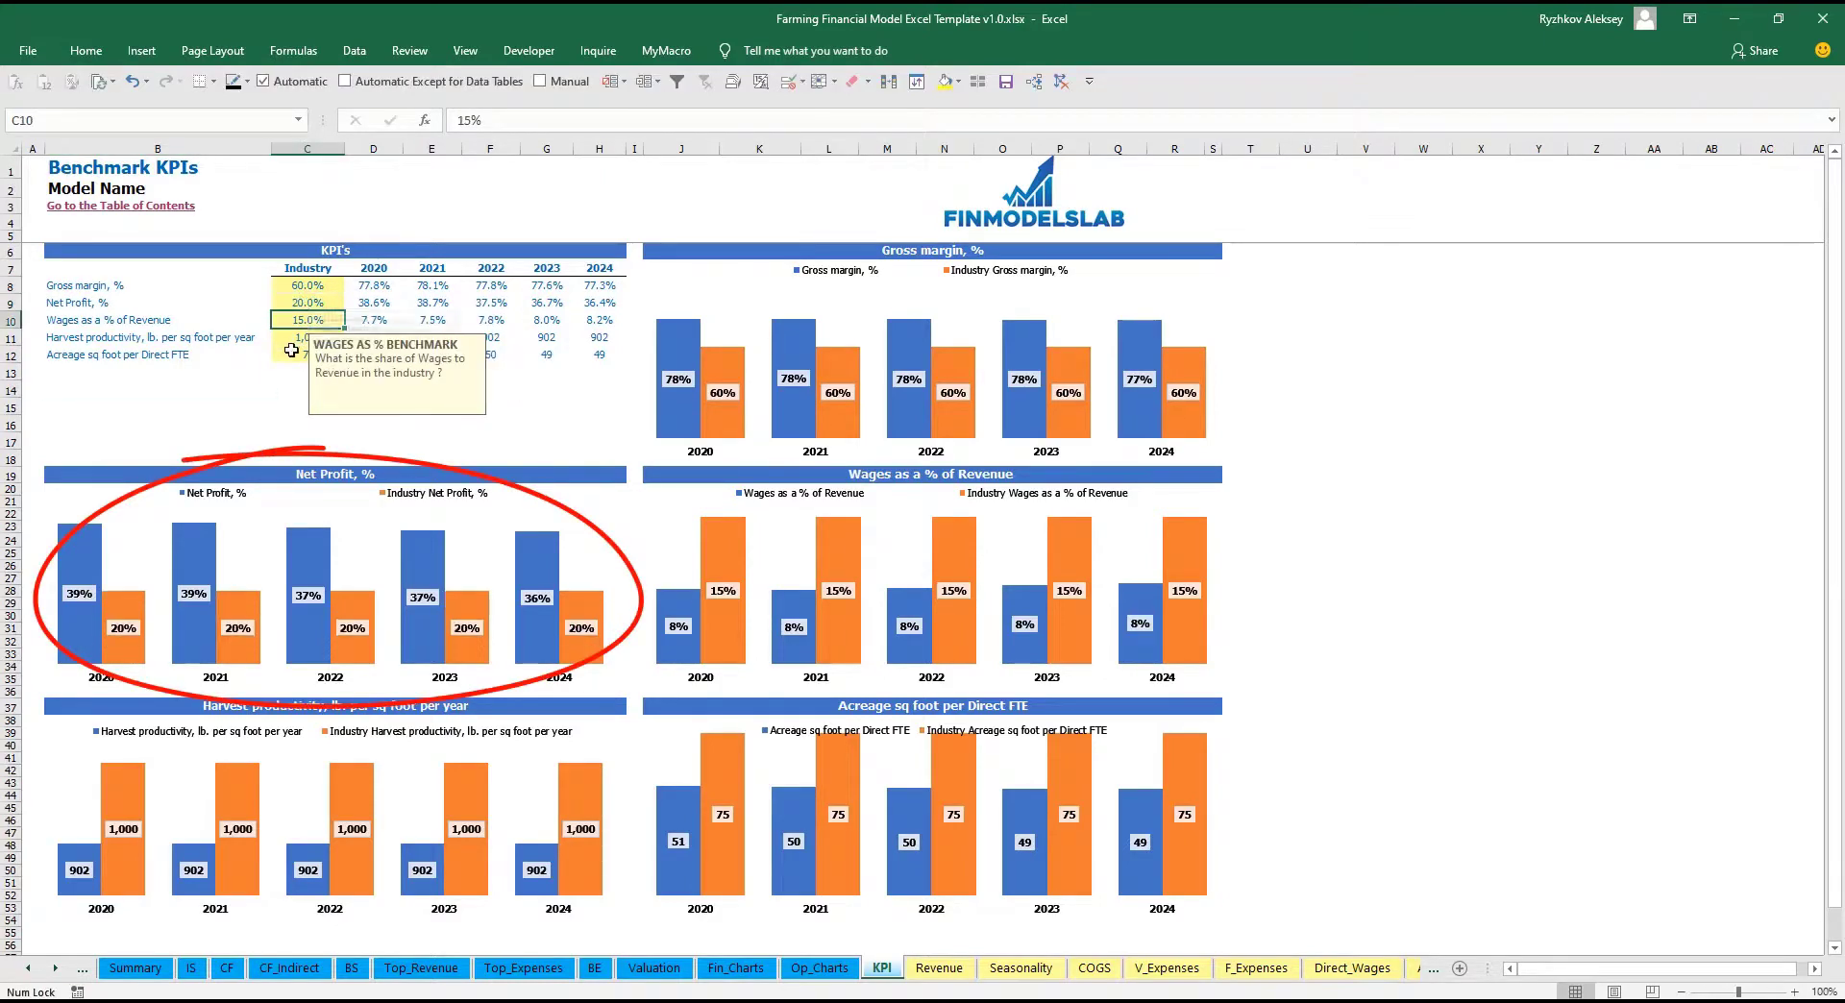
left_click(265, 374)
Review the model's 2020 to 2024 KPI values and the benchmark comparison charts
mouse_move(369, 285)
left_mouse_down()
mouse_move(543, 308)
mouse_move(584, 350)
left_mouse_up()
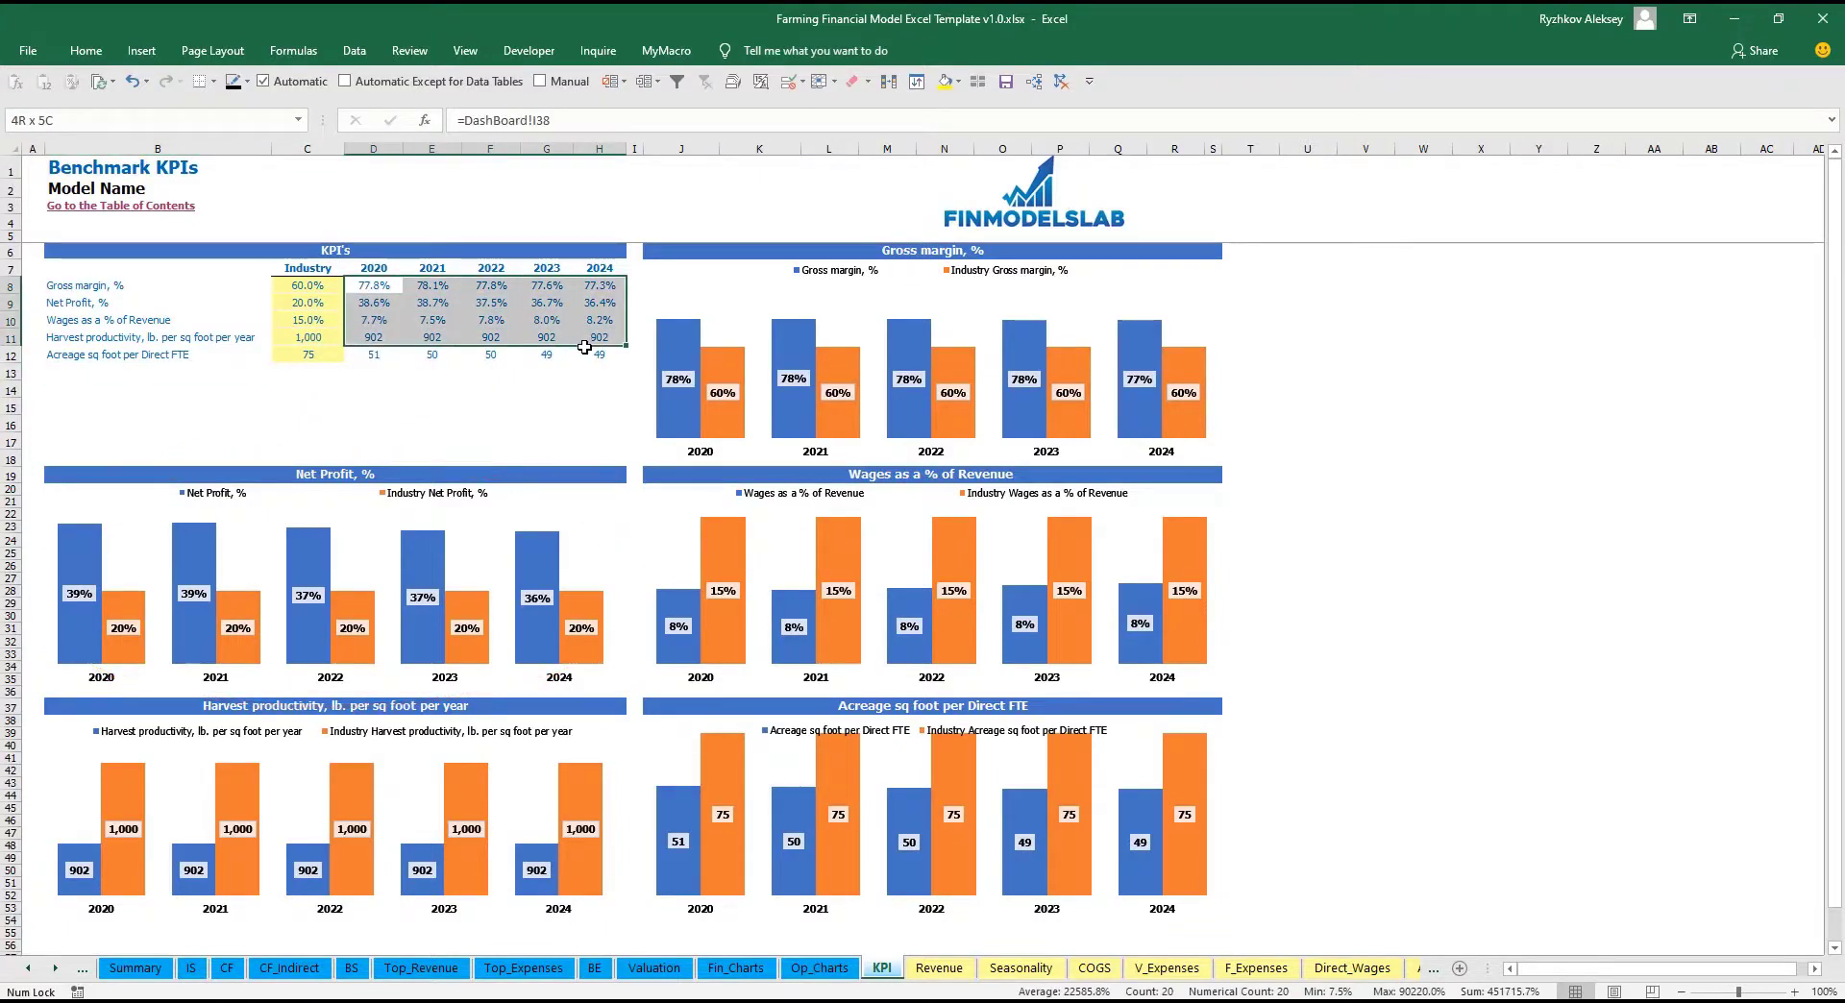
left_click(424, 411)
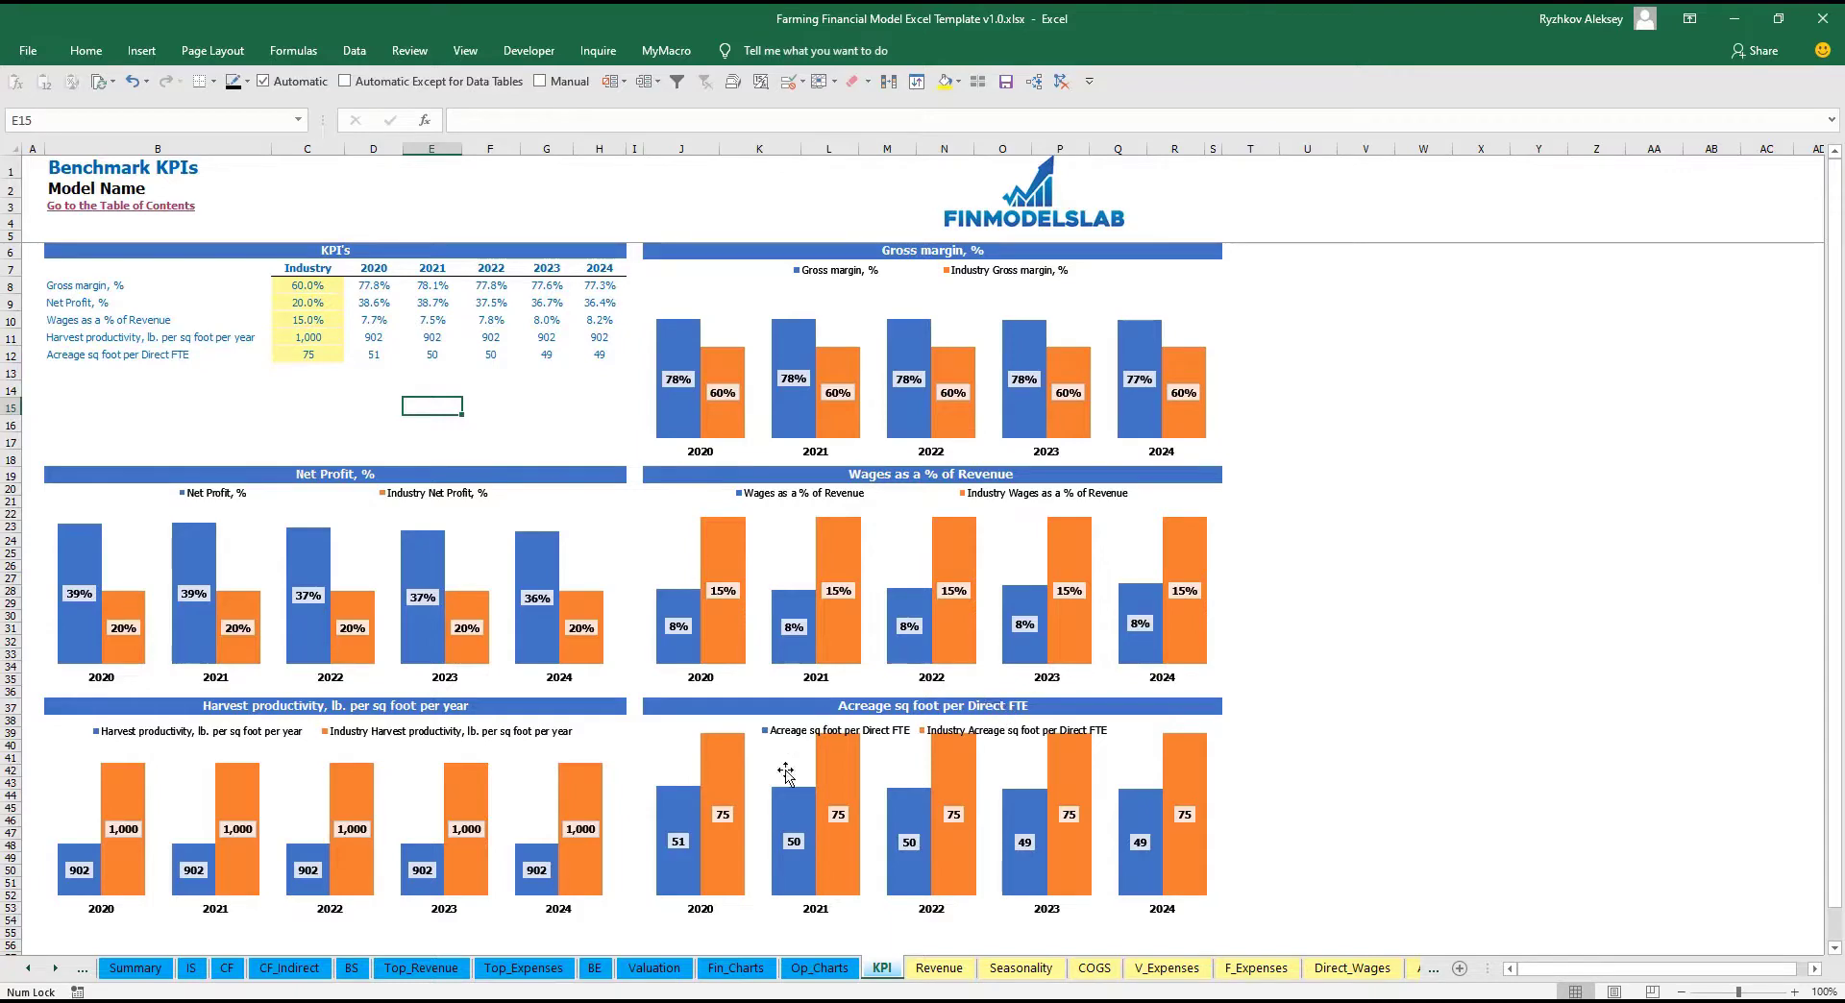
mouse_move(1174, 789)
mouse_move(976, 658)
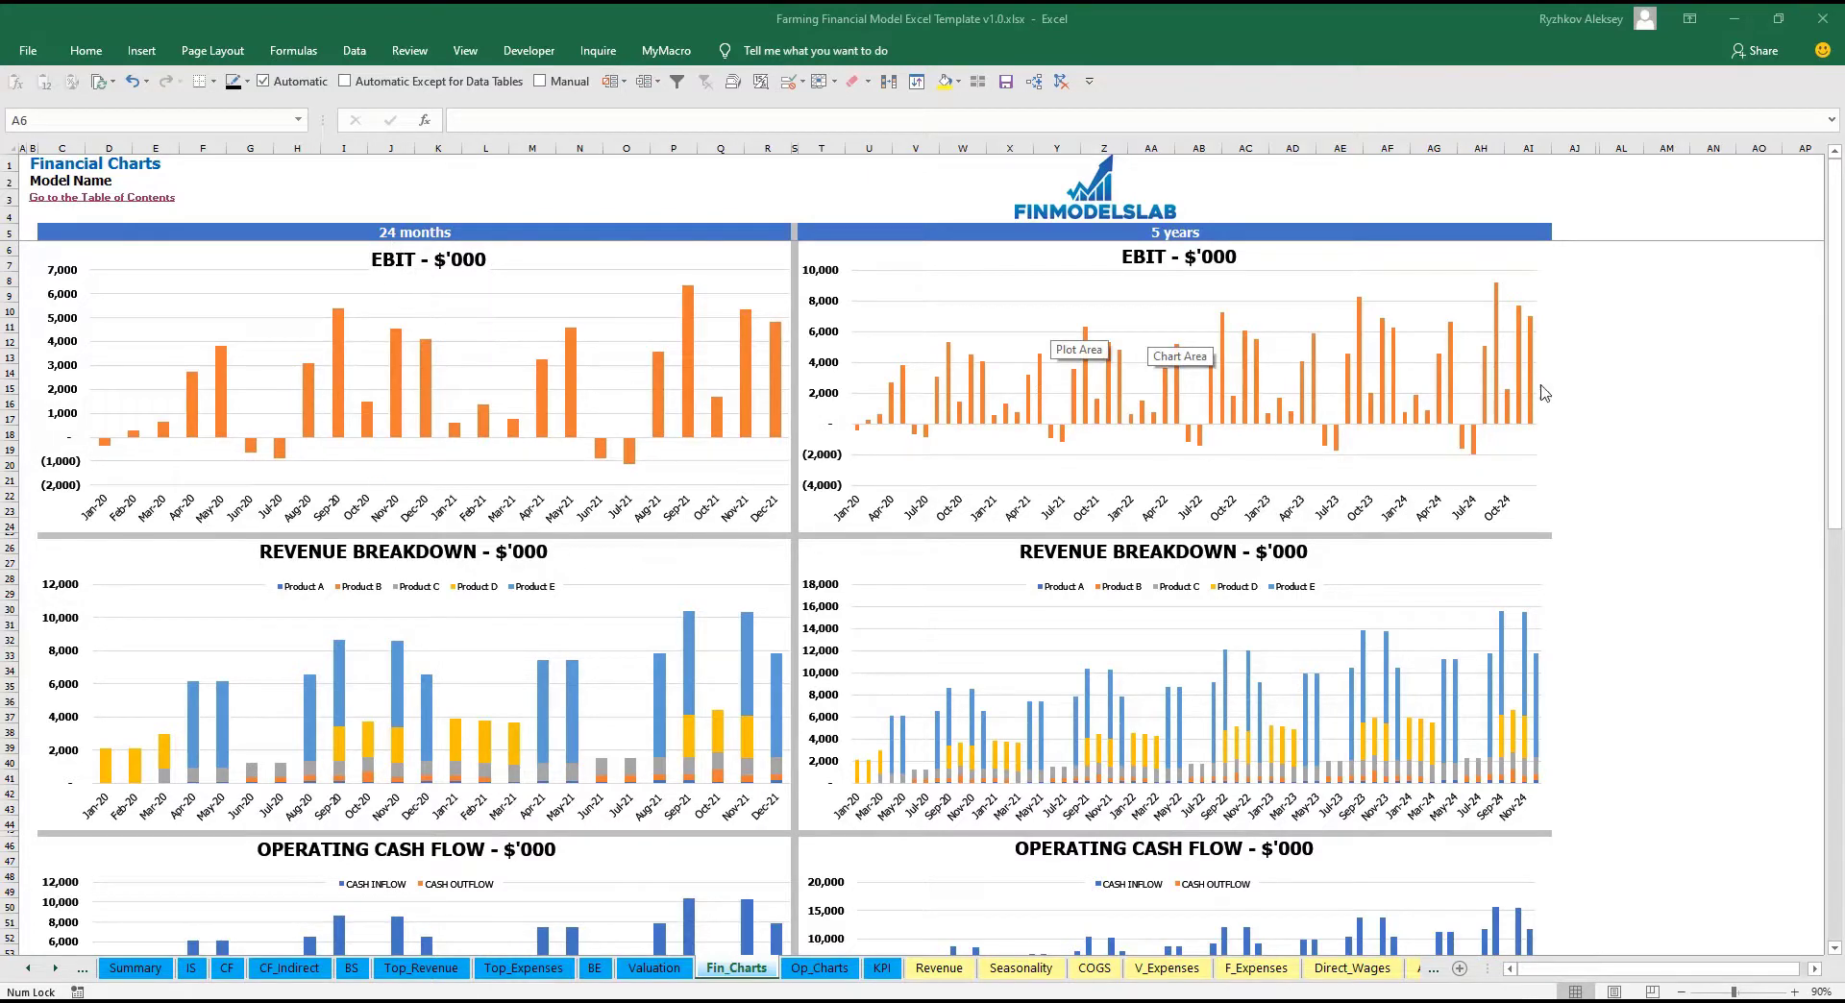
Review the 24-month and 5-year charts on the Financial Charts and Operational Charts sheets
left_click(1694, 399)
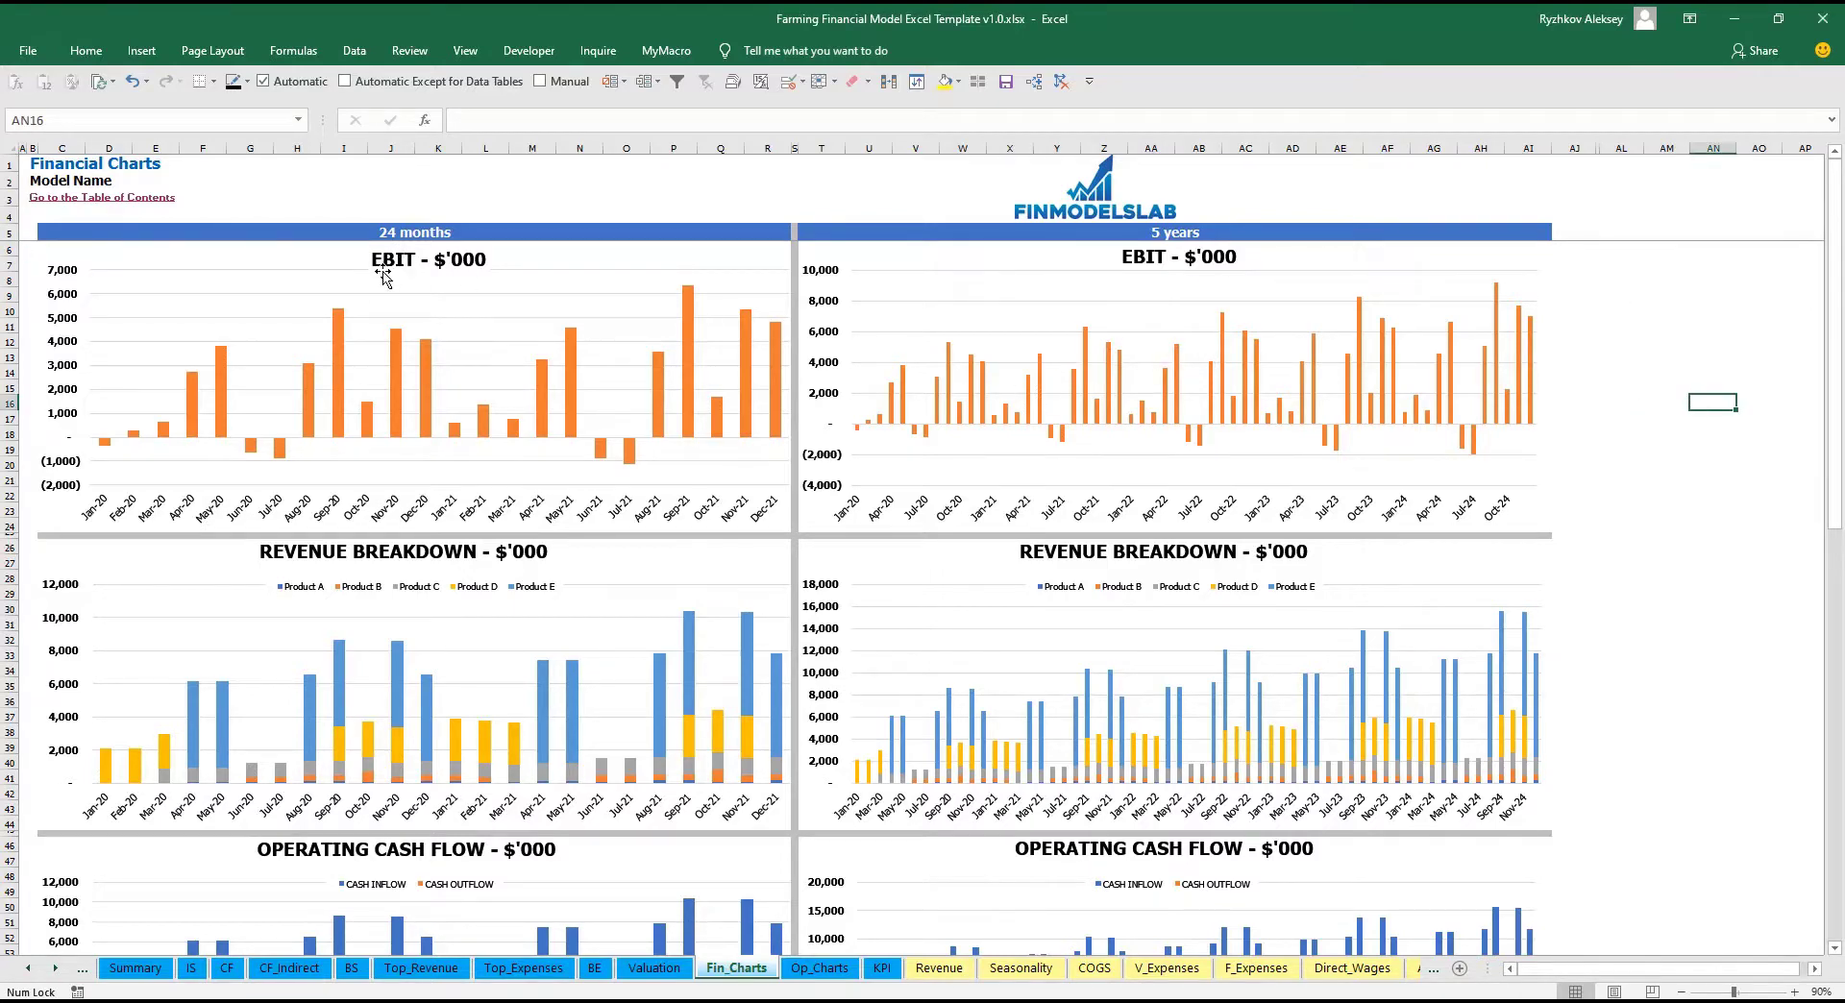
scroll(512, 508, "down", 3)
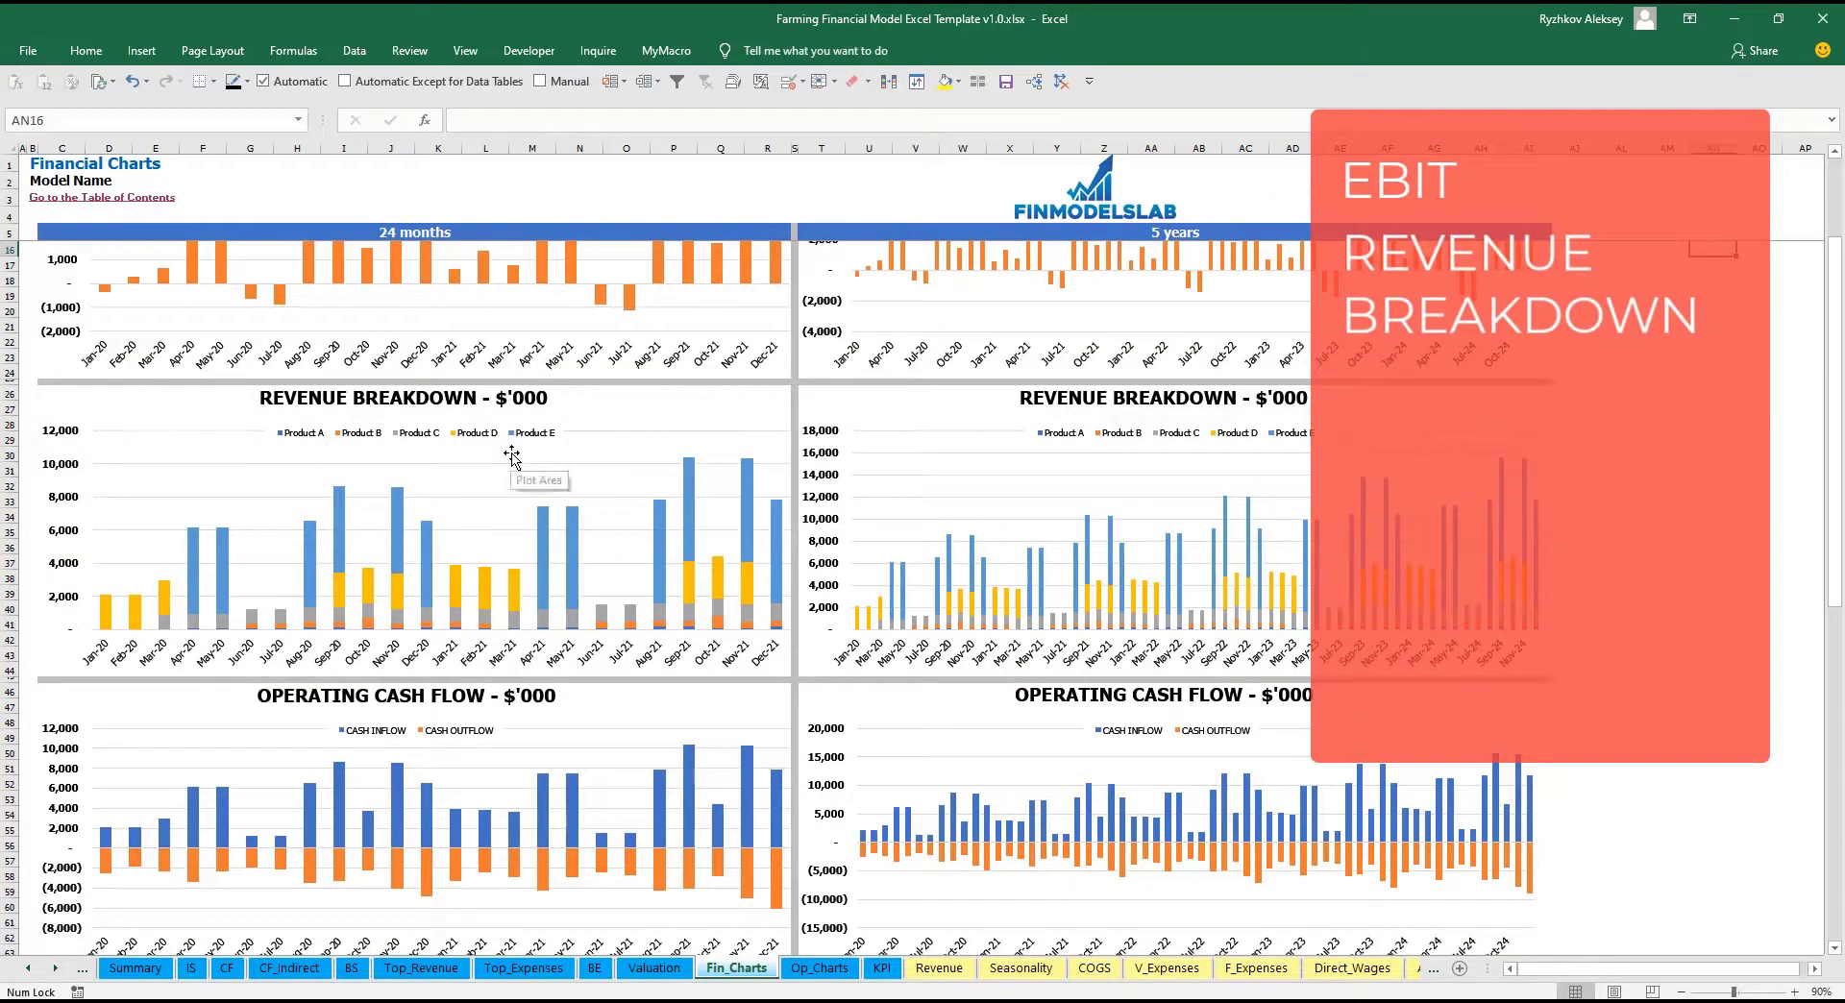
scroll(489, 457, "down", 10)
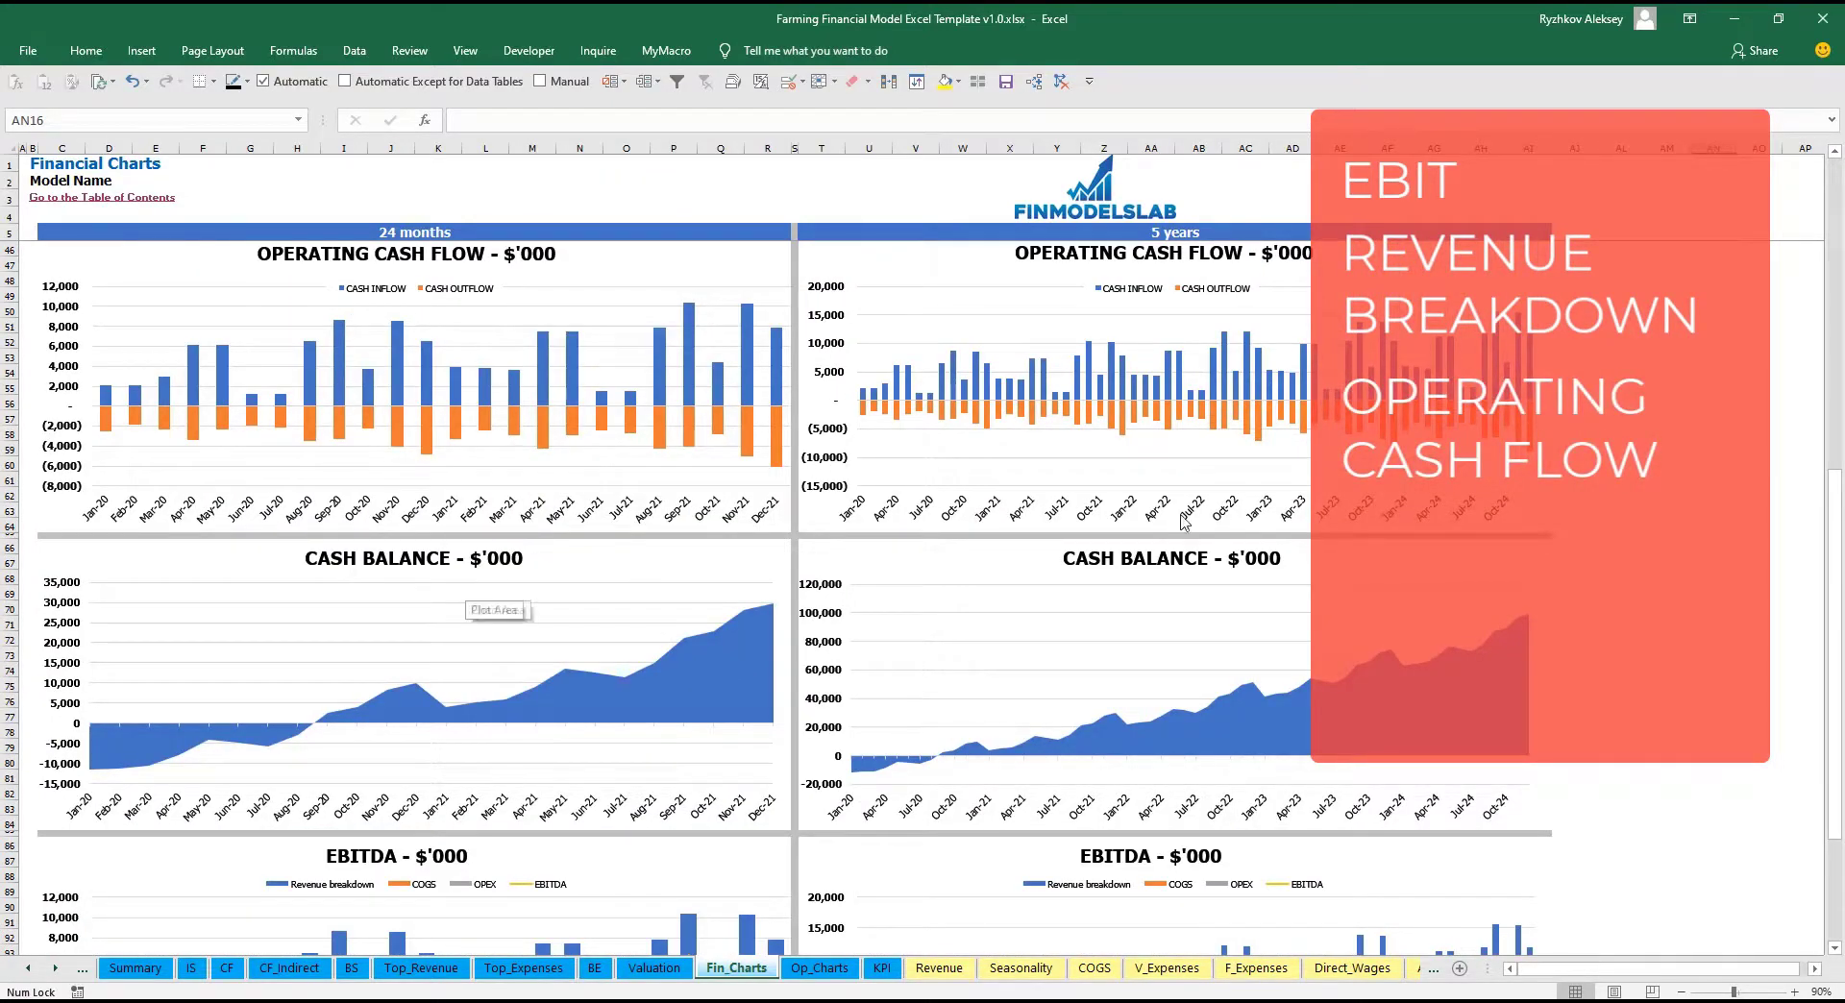
left_click_drag(1838, 533, 1840, 637)
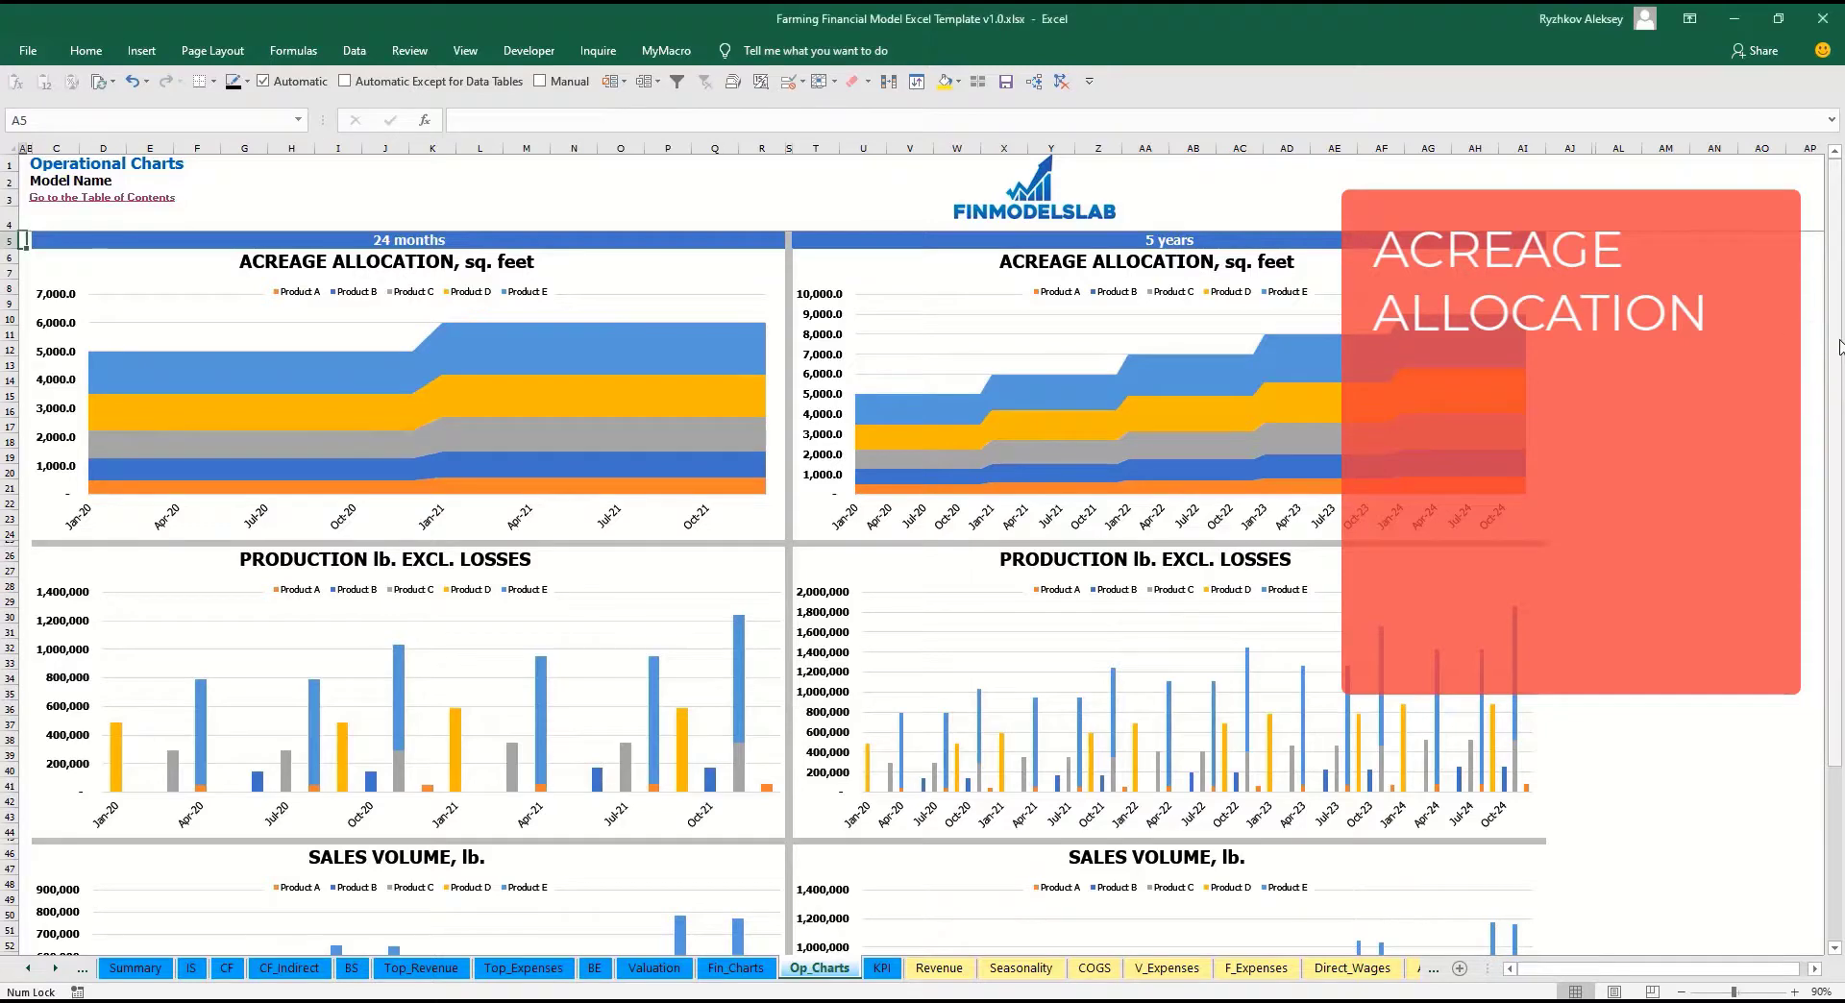
left_click_drag(1839, 353, 1840, 528)
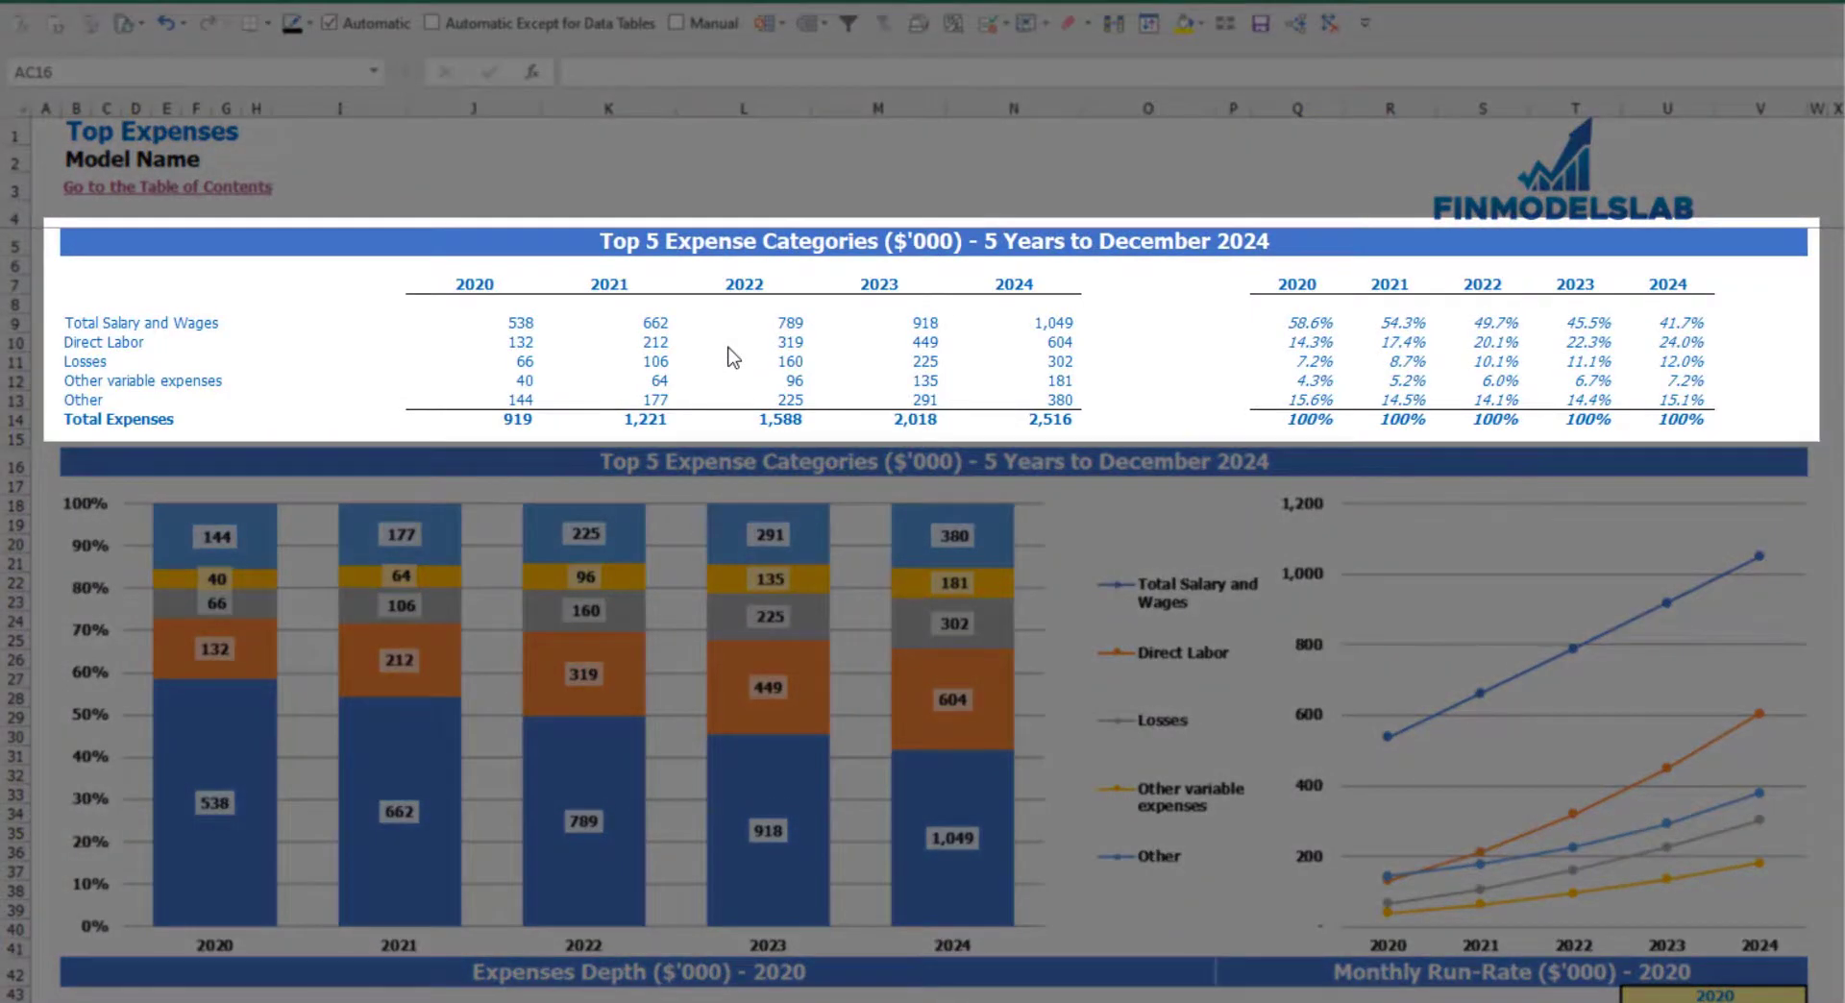
Examine the top expense categories, the Other category, the 2020 to 2024 amounts and the Total Expenses row on the Top Expenses sheet
left_click_drag(71, 327, 71, 385)
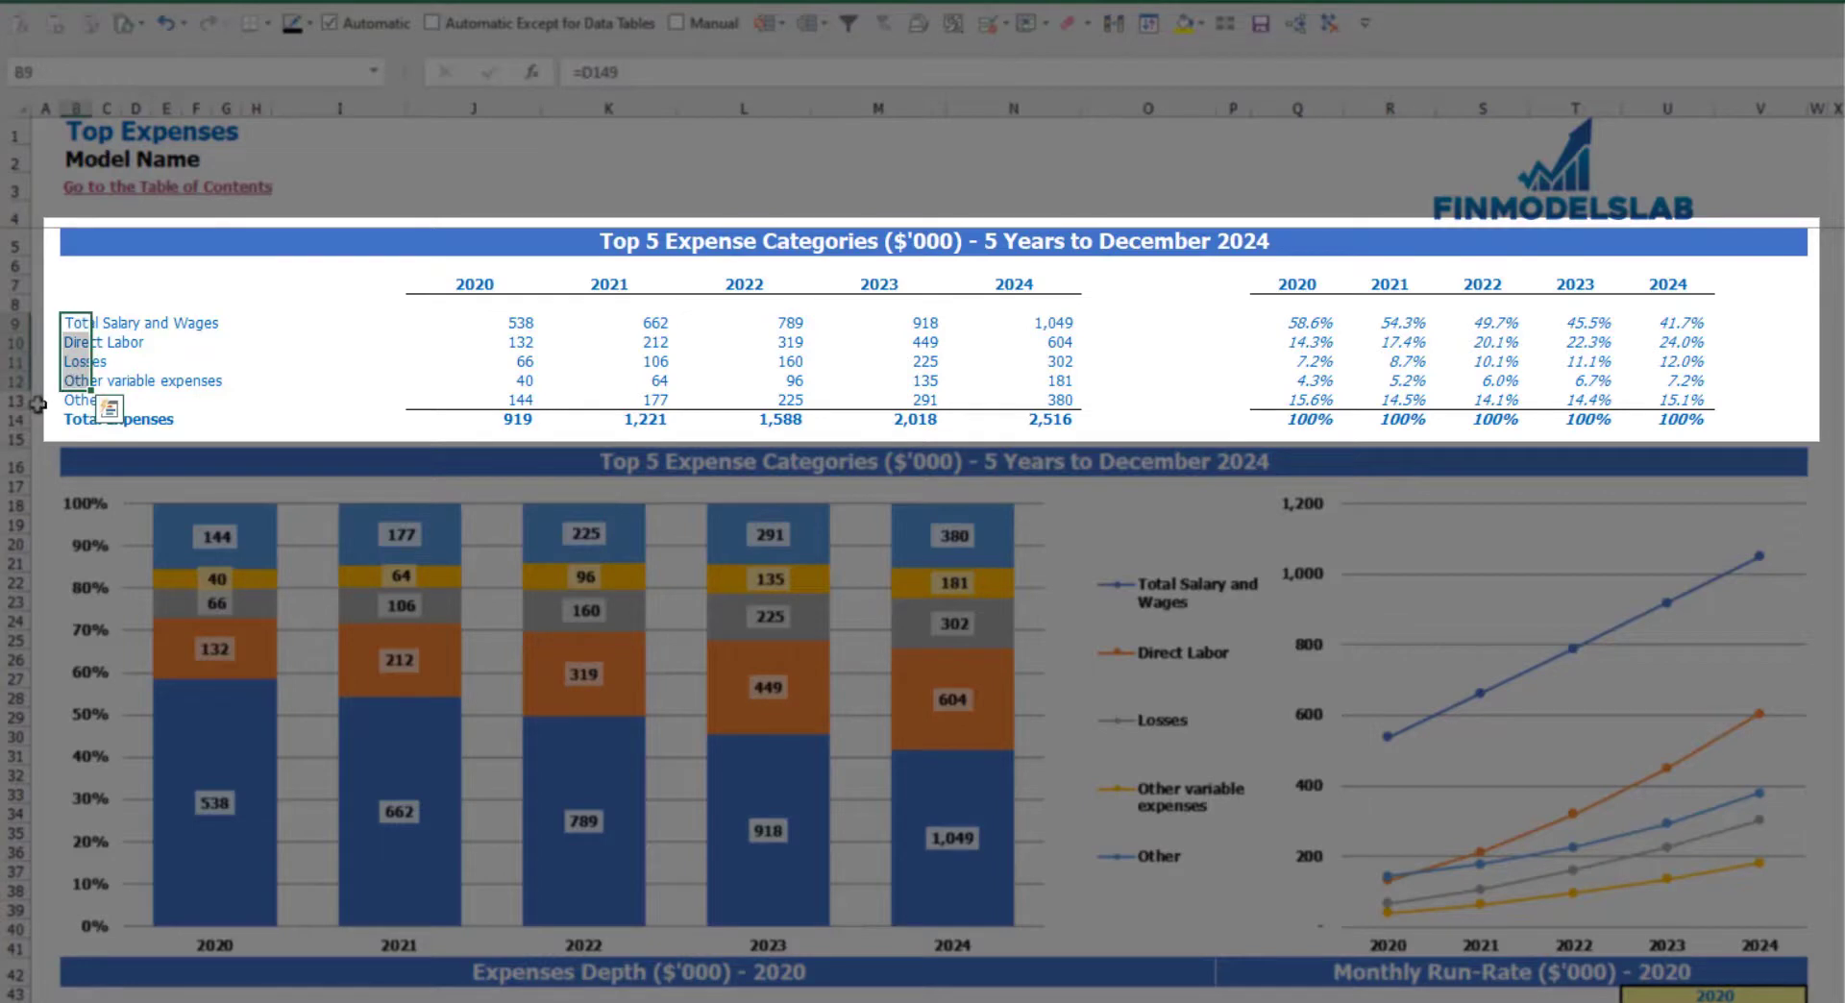
left_click(85, 401)
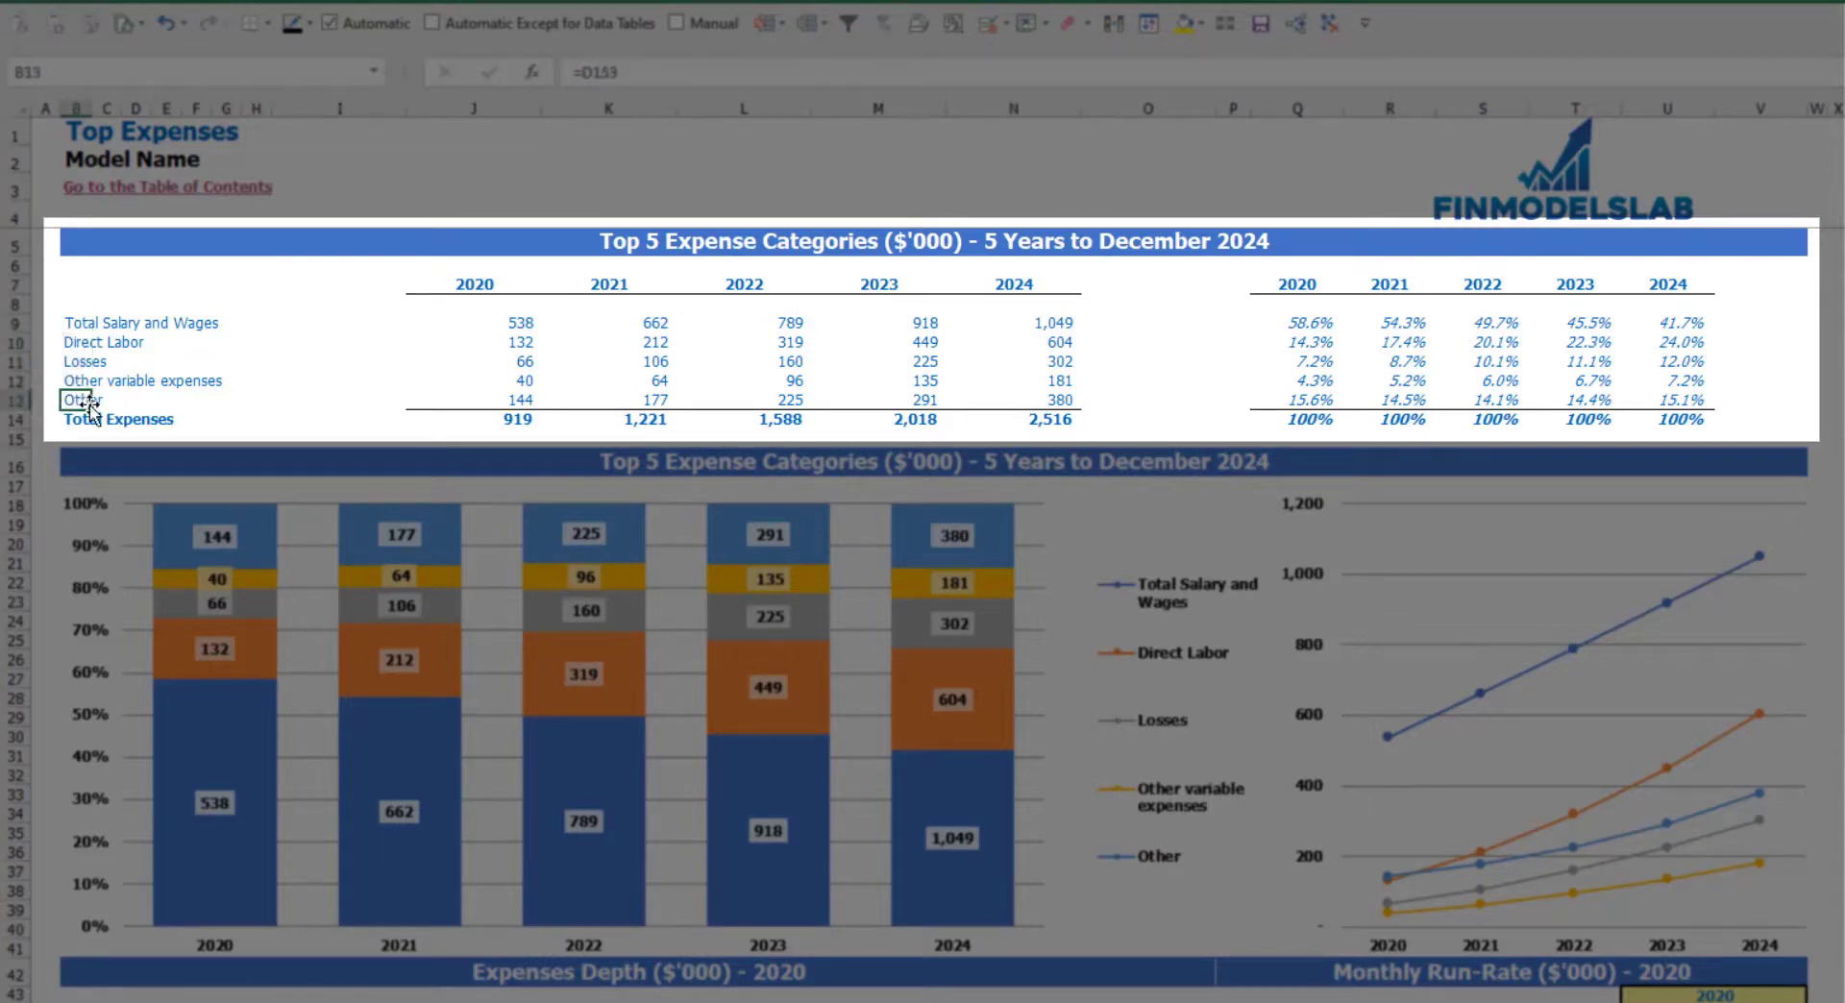
left_click_drag(474, 288, 988, 414)
left_click_drag(509, 419, 1007, 422)
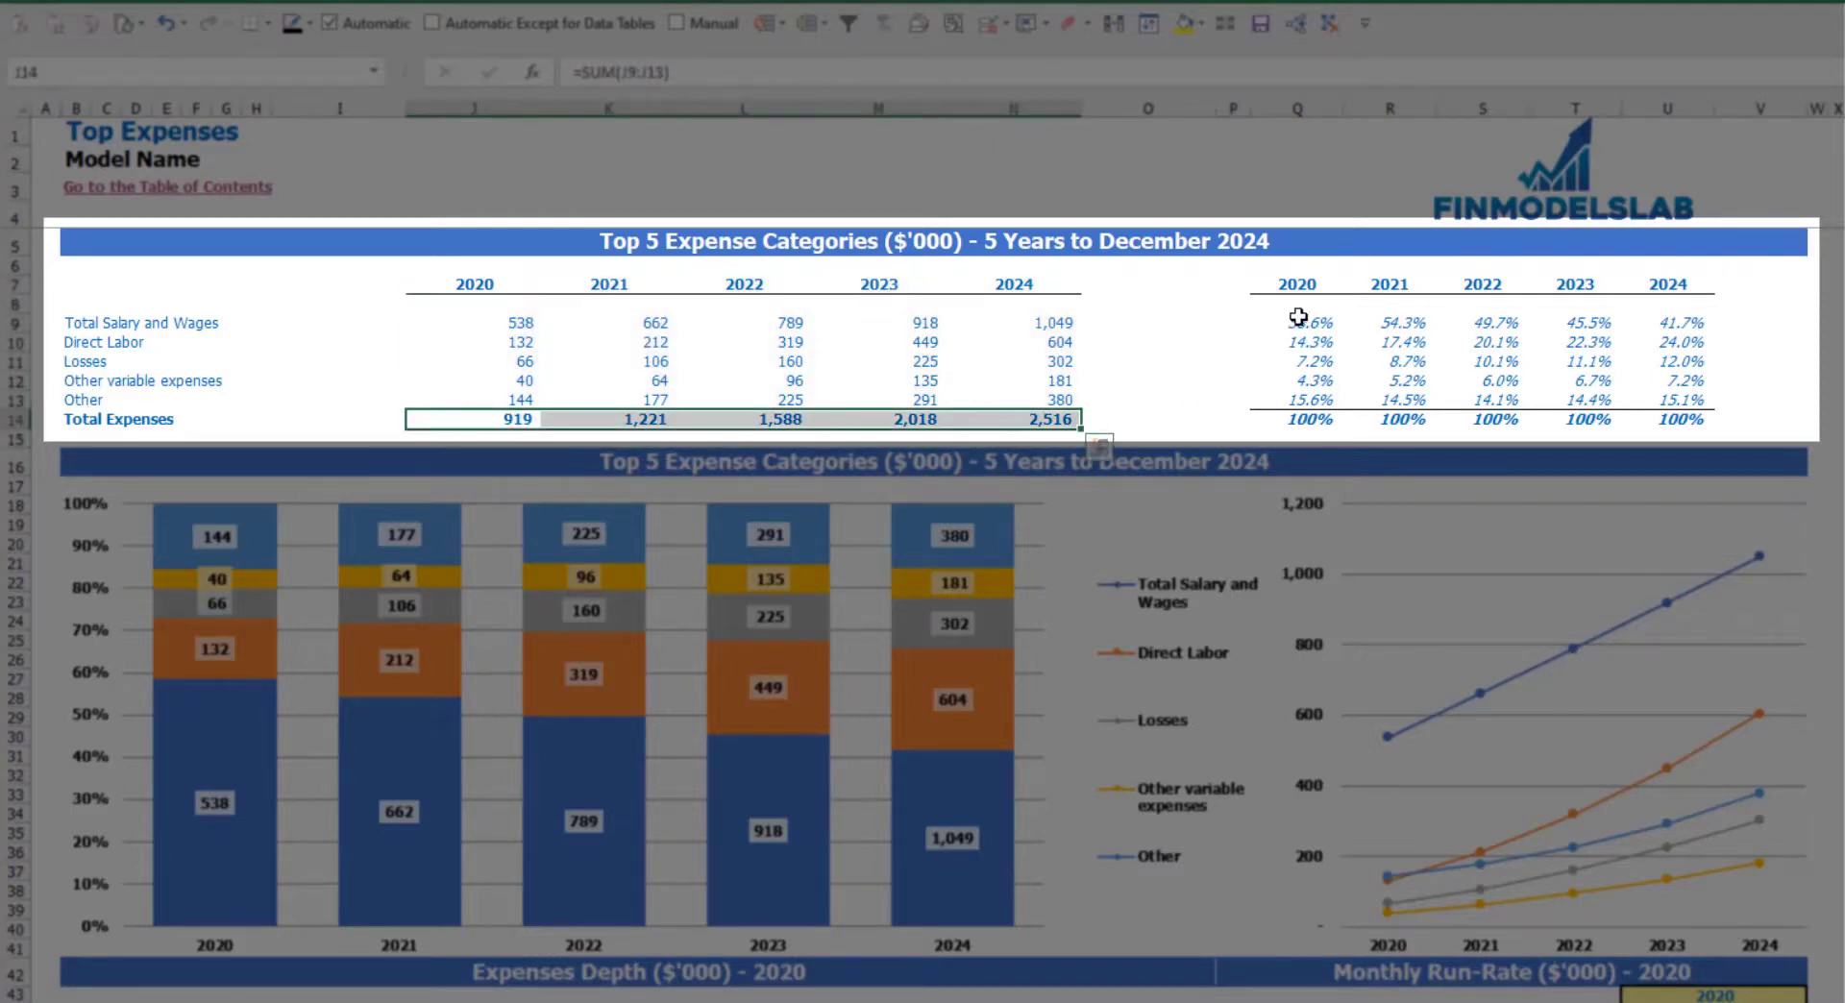
Check the 2020 to 2024 expense percentage shares and set the Expenses Depth and Monthly Run-Rate year to 2021
left_click_drag(1297, 285, 1688, 407)
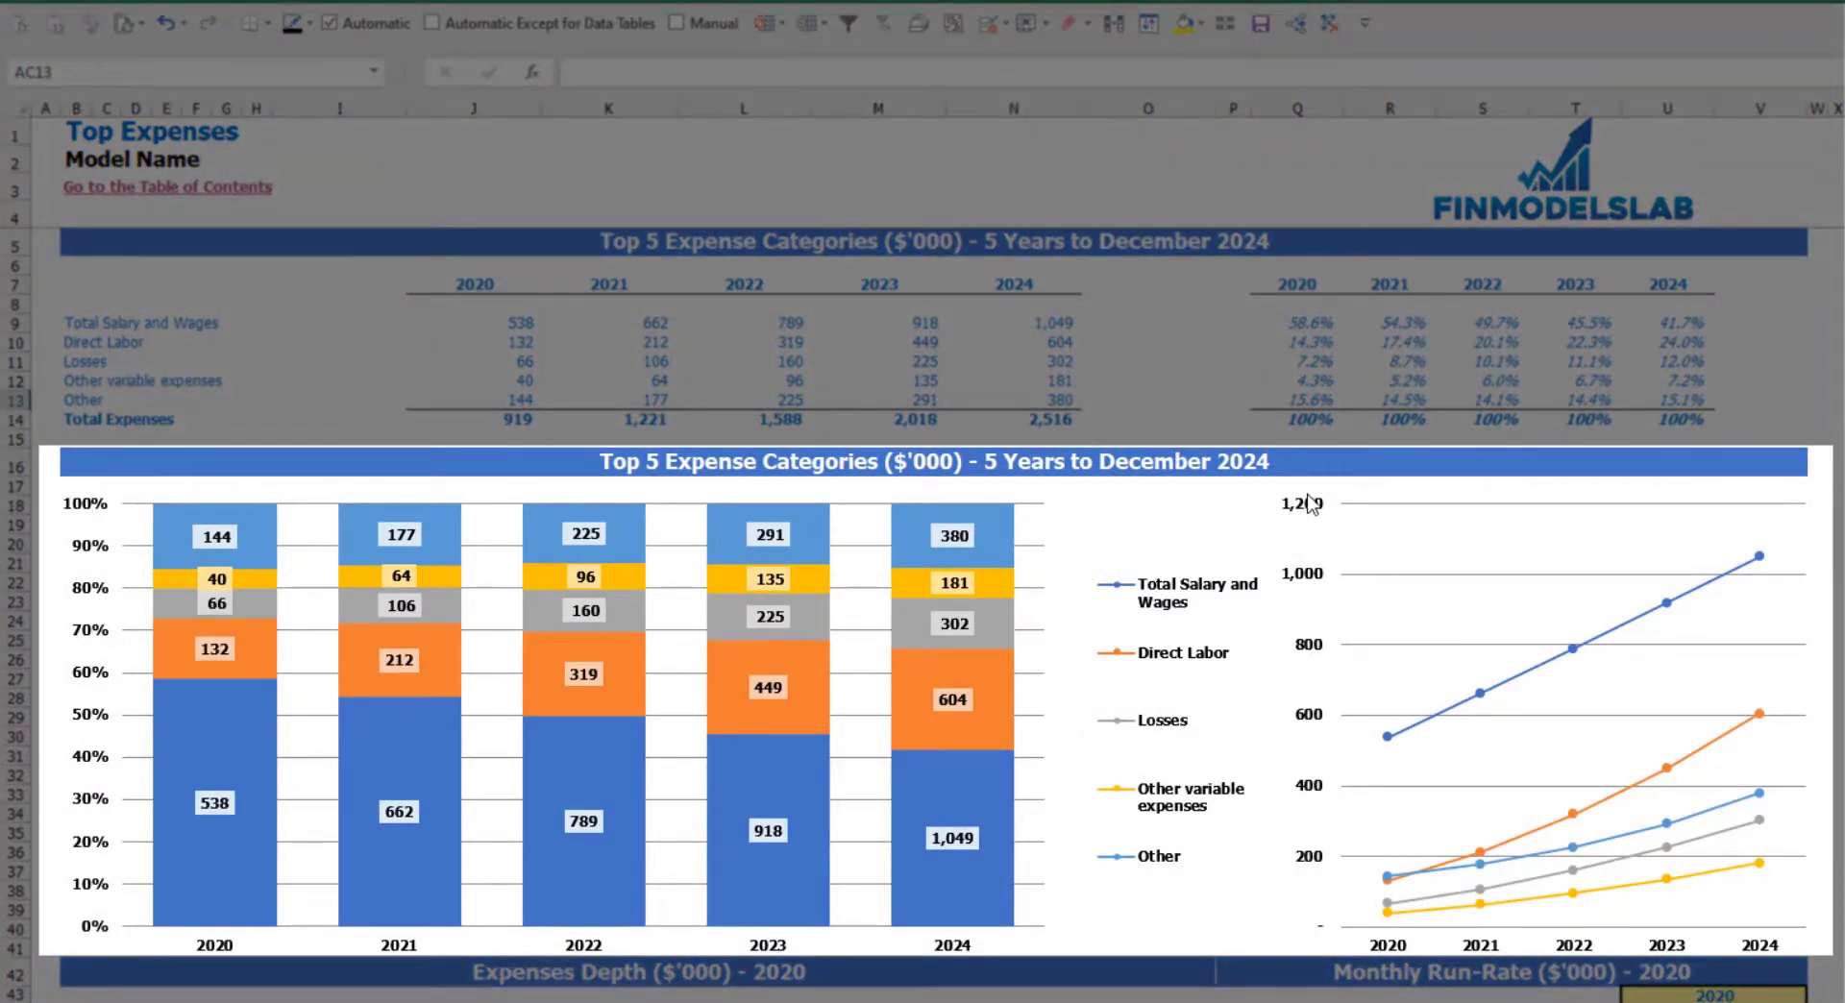
scroll(1456, 495, "down", 7)
scroll(1139, 591, "down", 3)
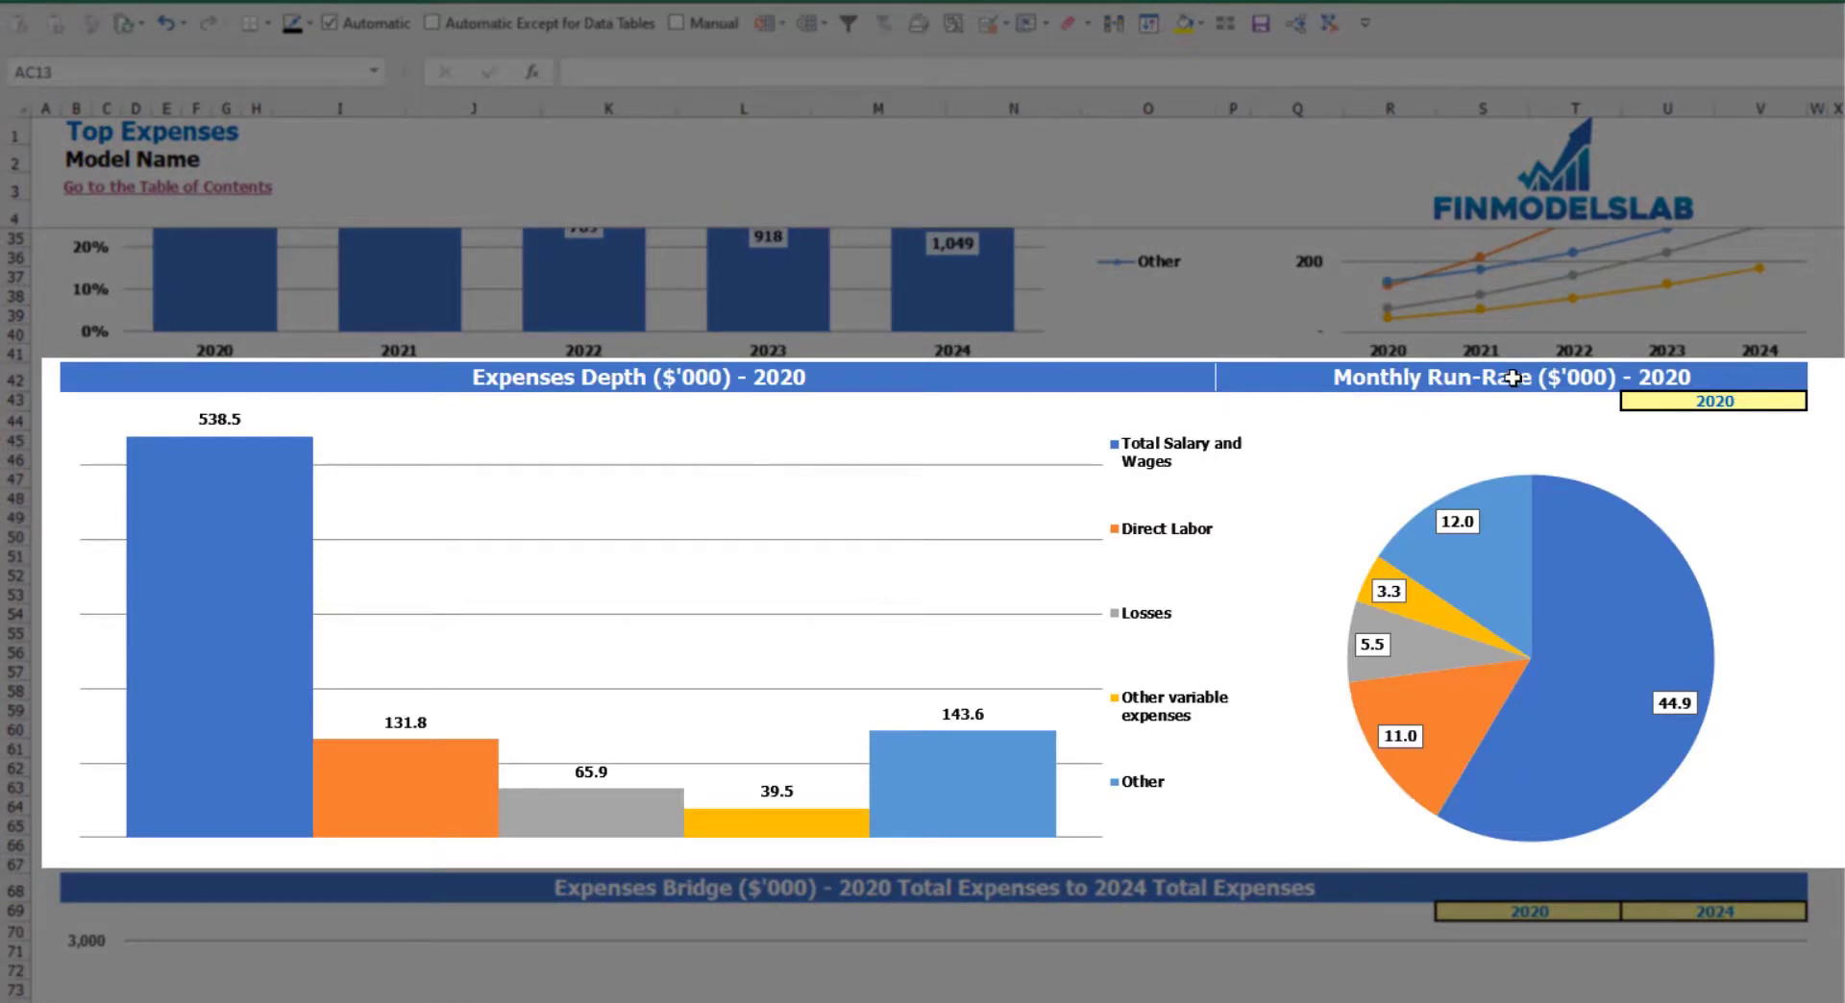
left_click(1783, 400)
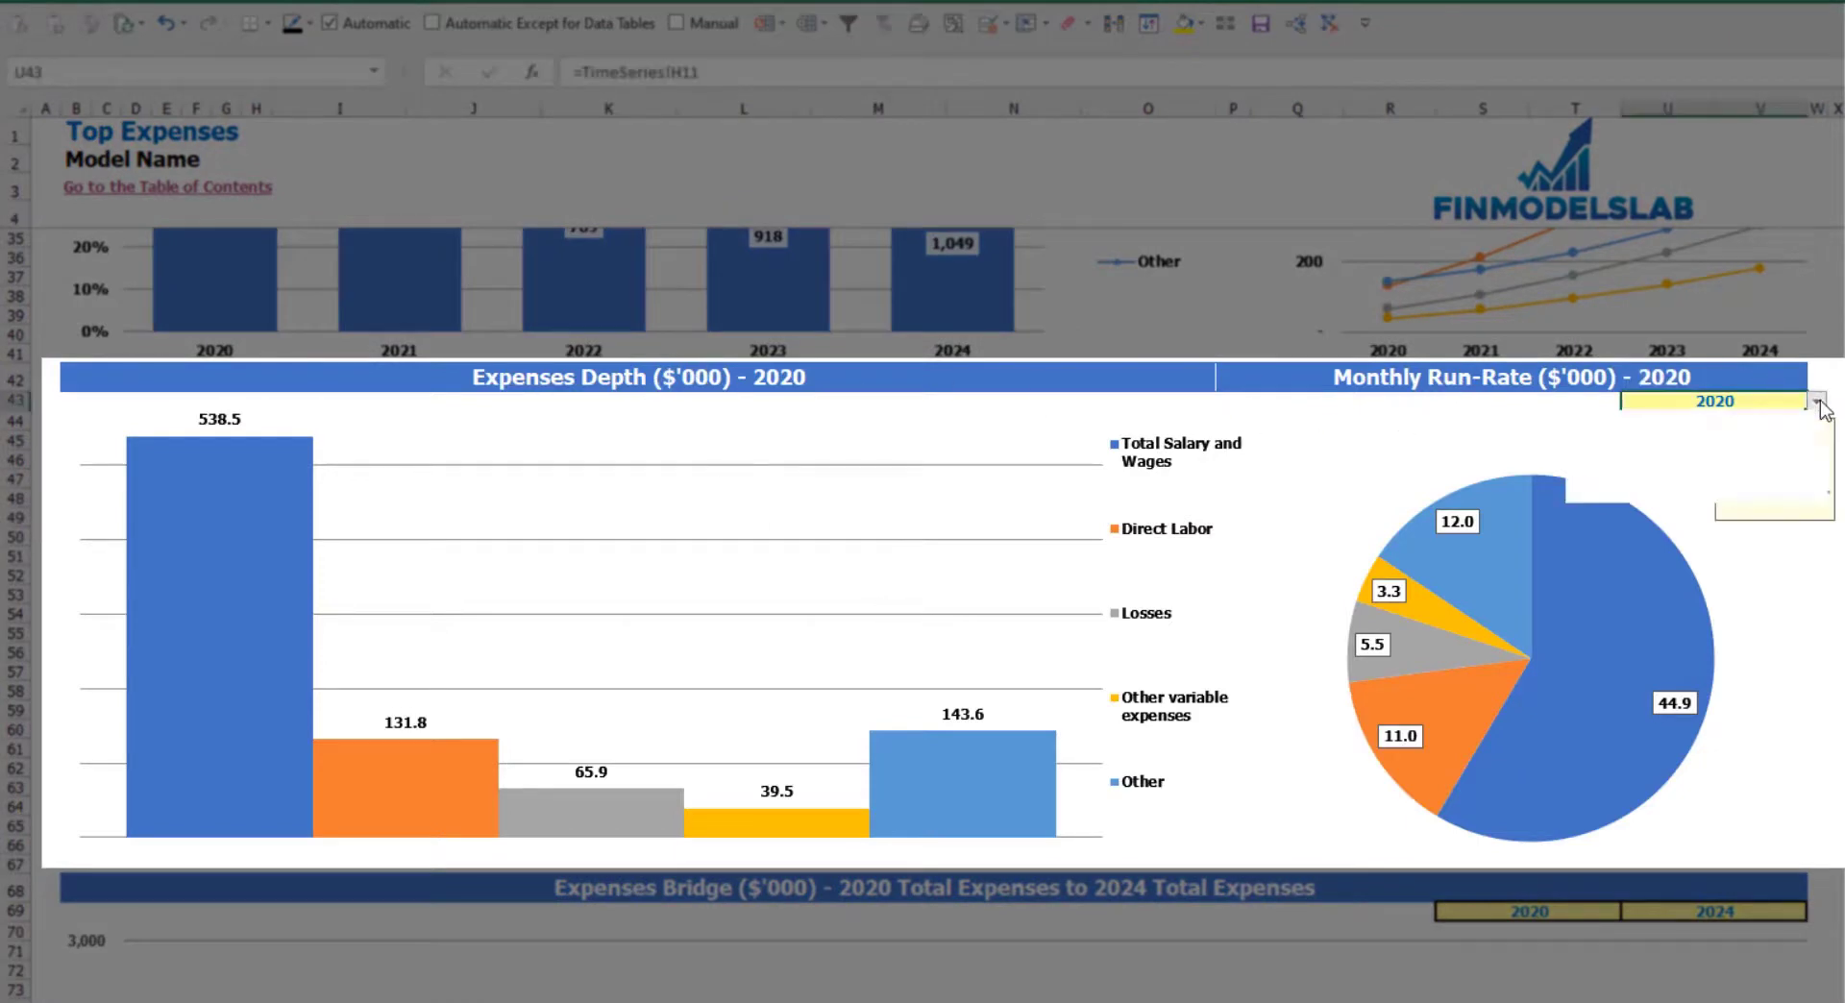
left_click(1818, 402)
left_click(1650, 441)
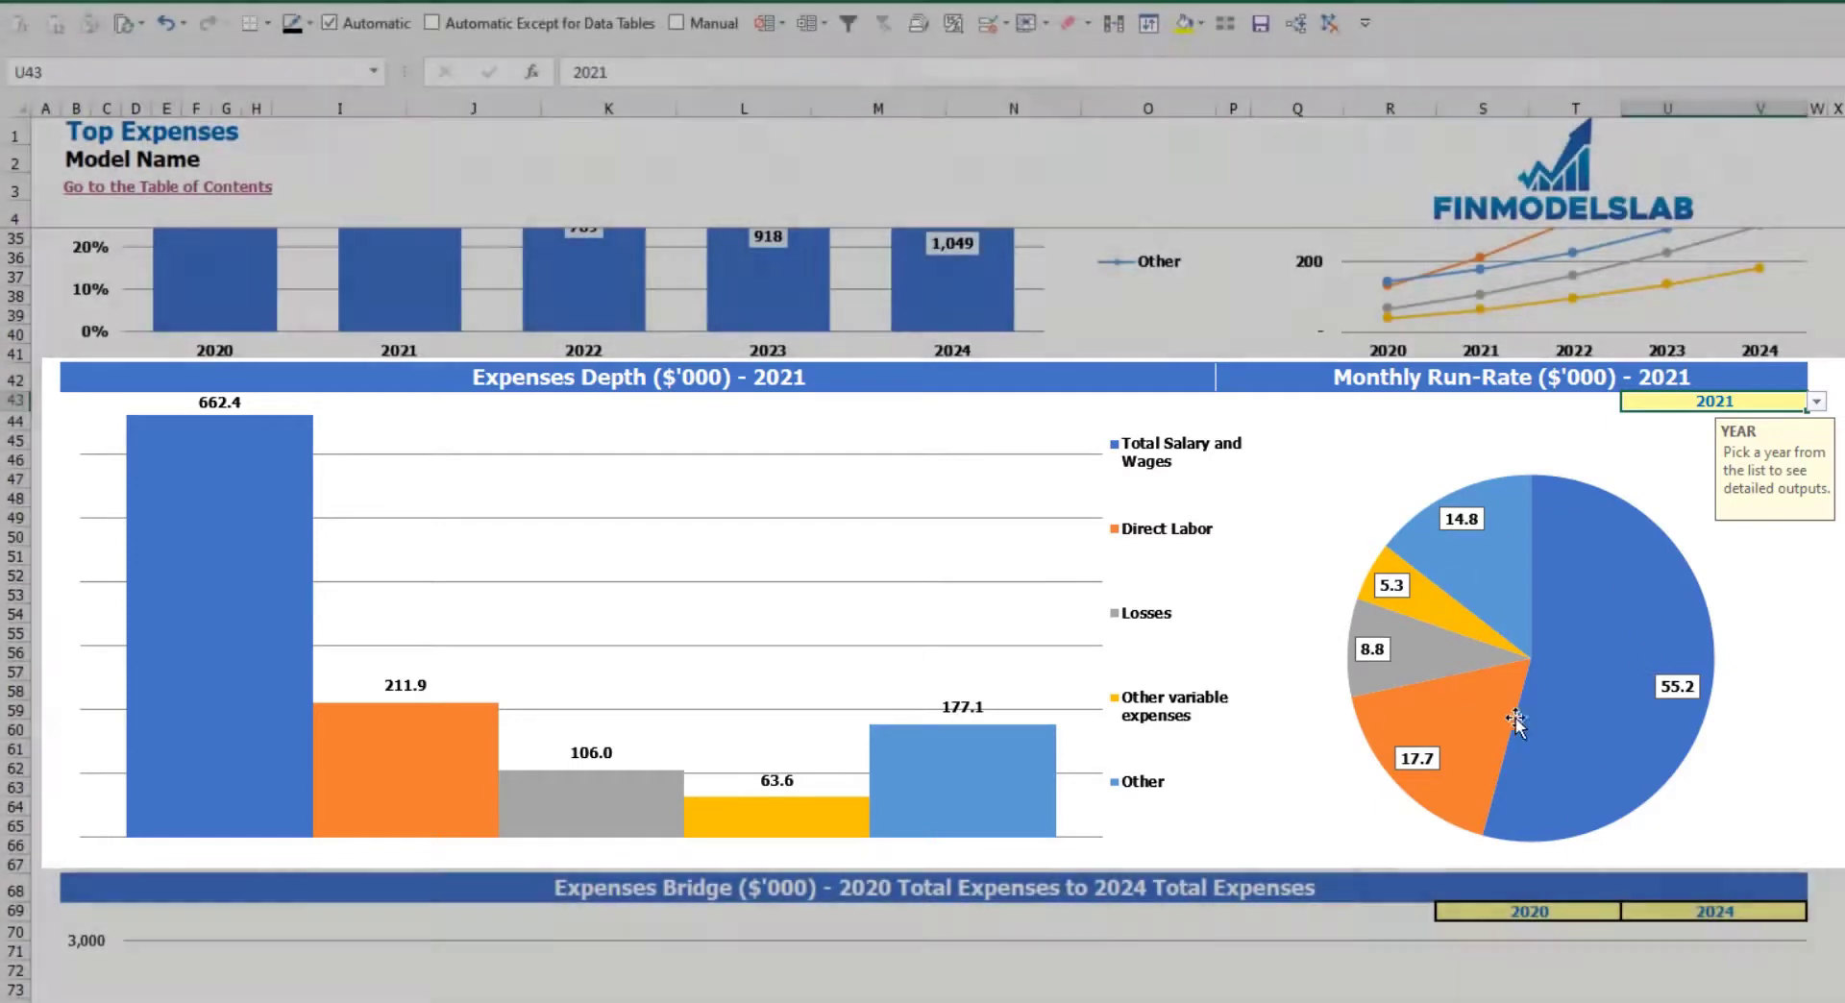
Examine the Expenses Bridge chart and the available choices for its first and last year
scroll(1504, 485, "down", 7)
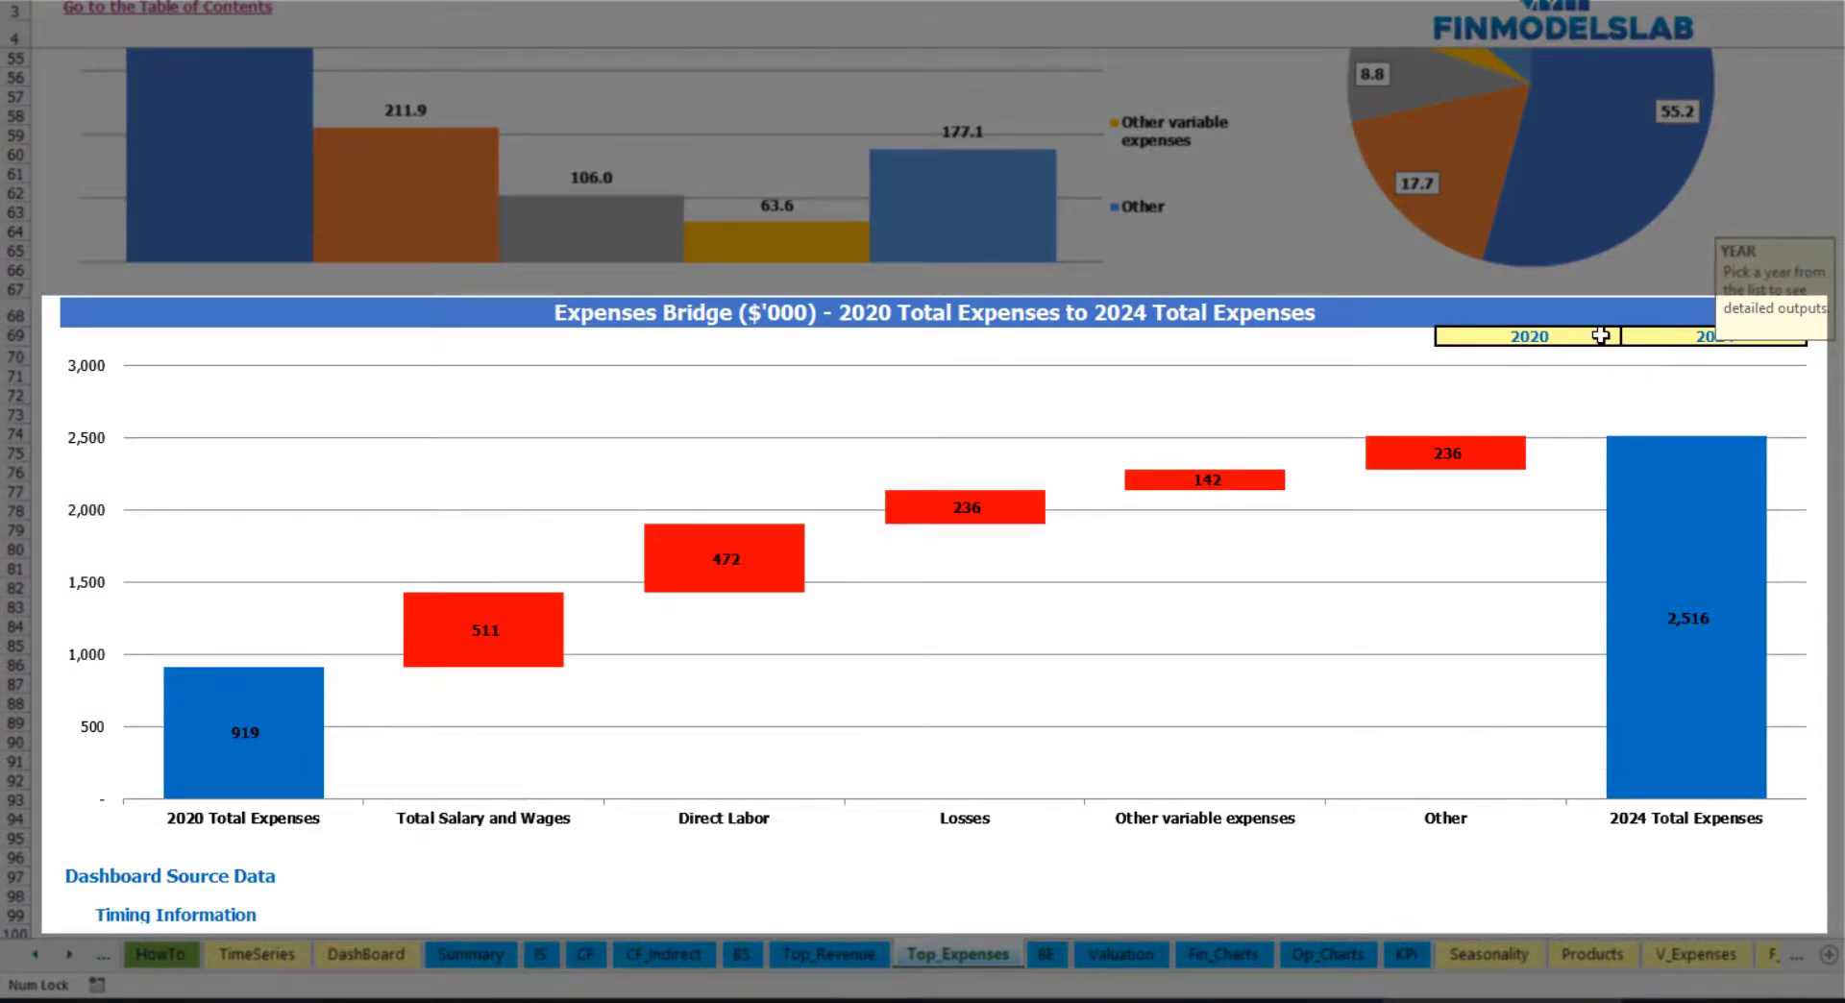
left_click(1600, 336)
left_click(1762, 336)
left_click(1596, 333)
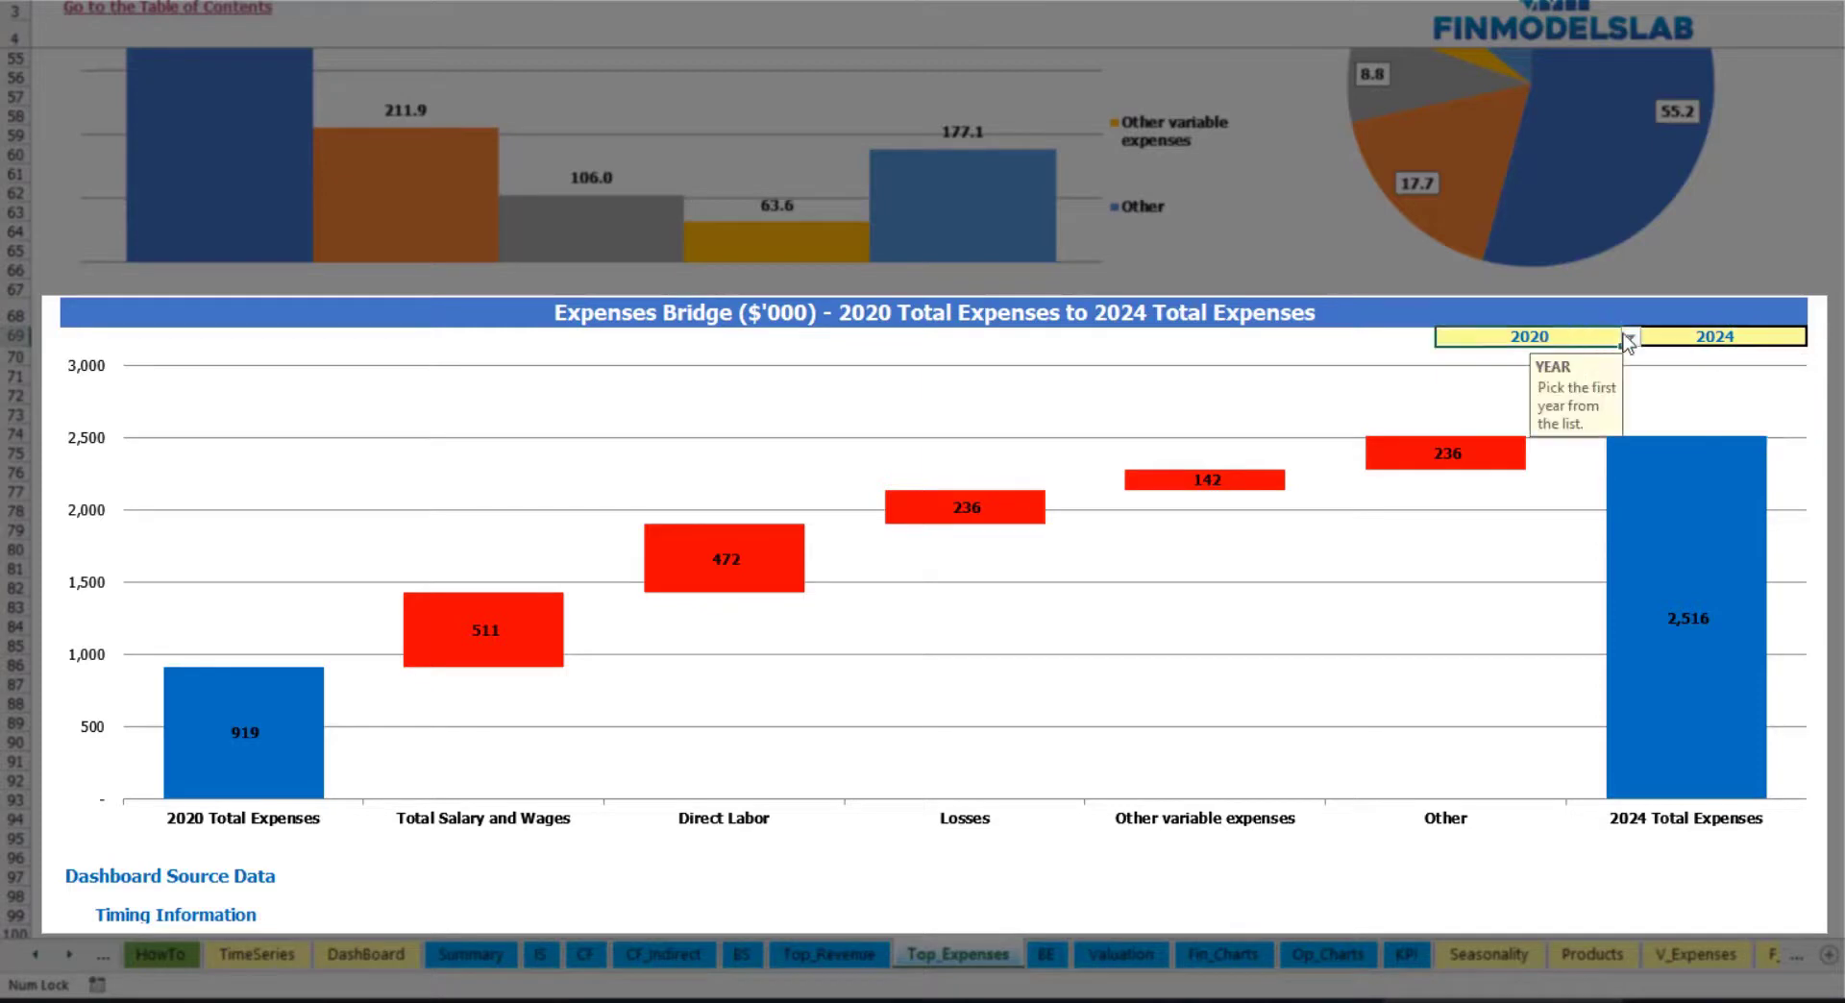
left_click(1630, 337)
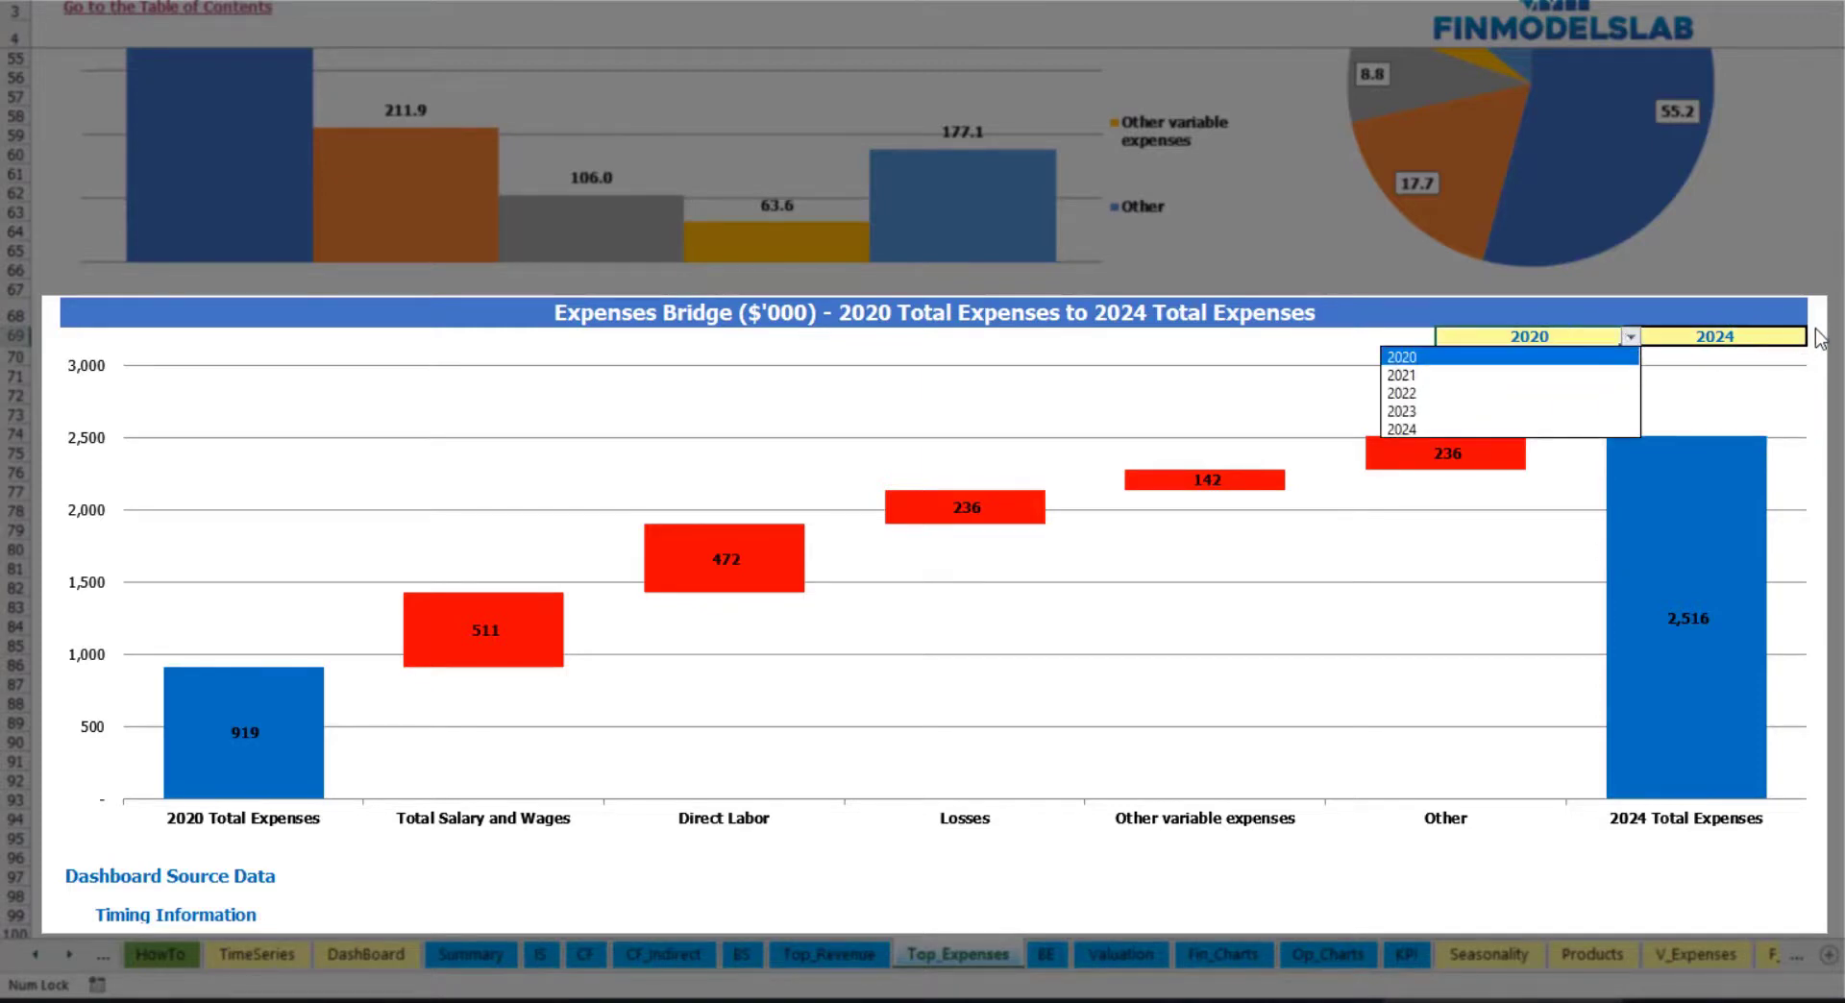
key("Escape")
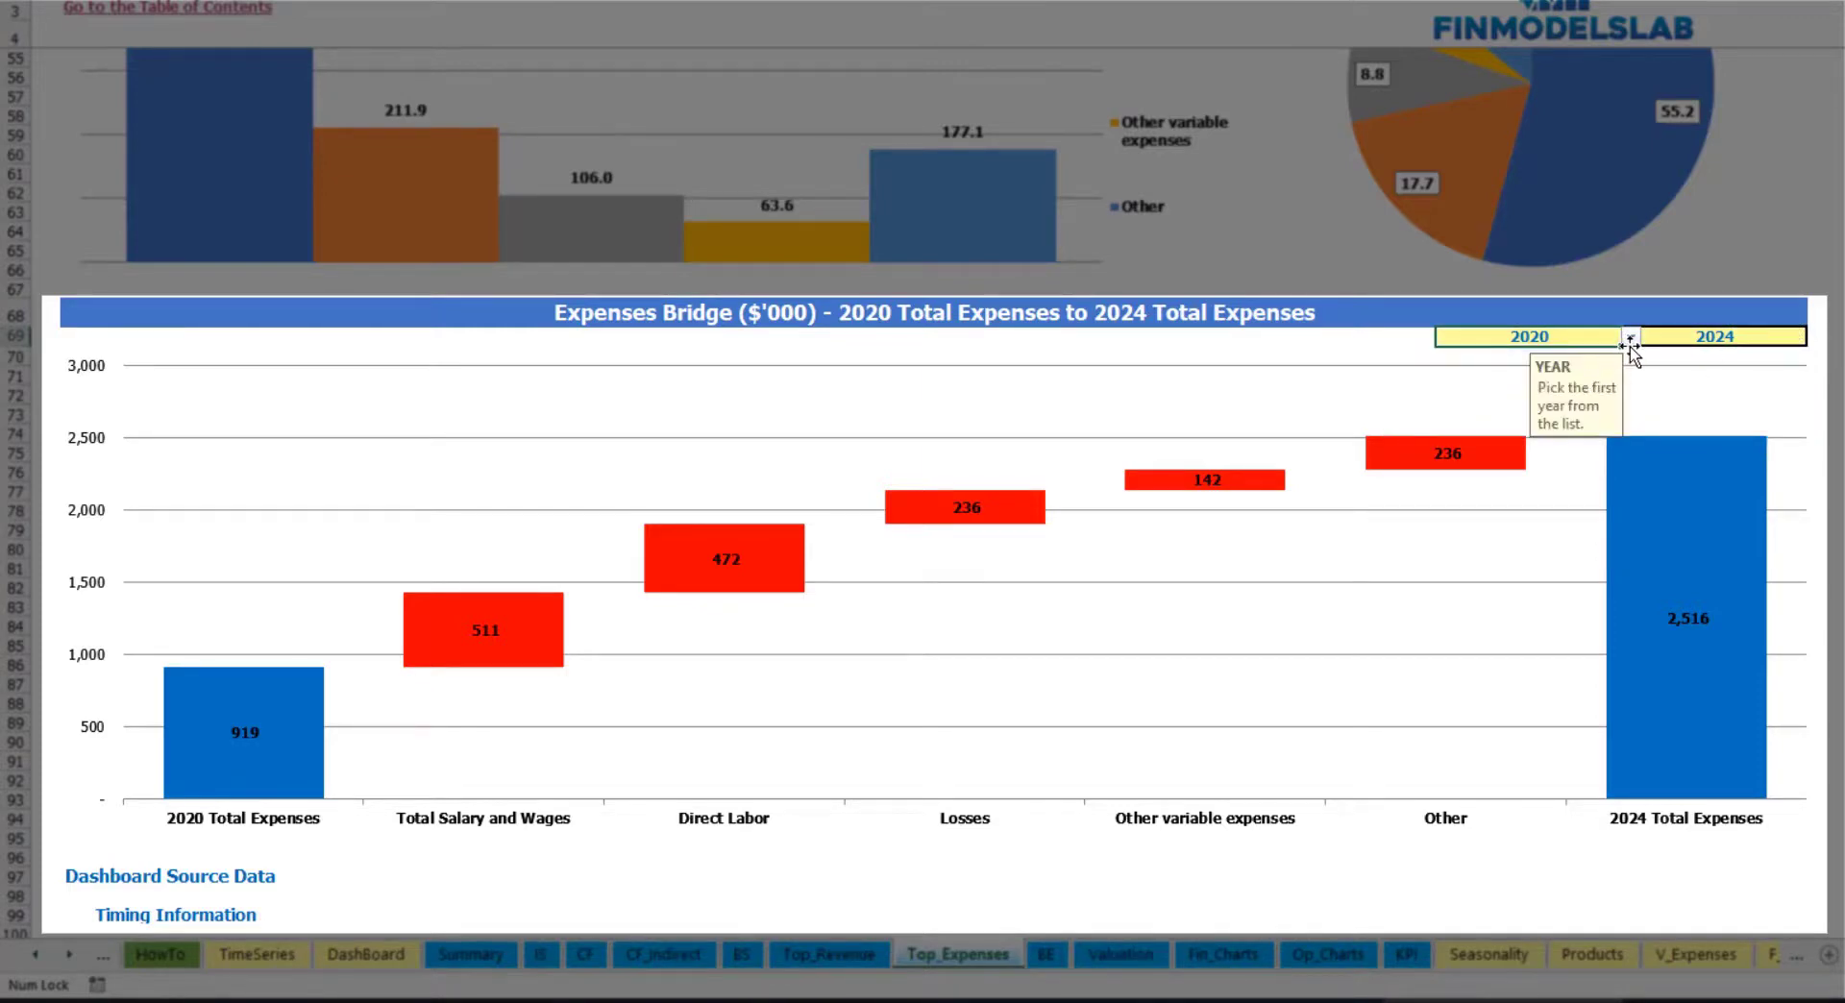
left_click(1781, 335)
left_click(1818, 337)
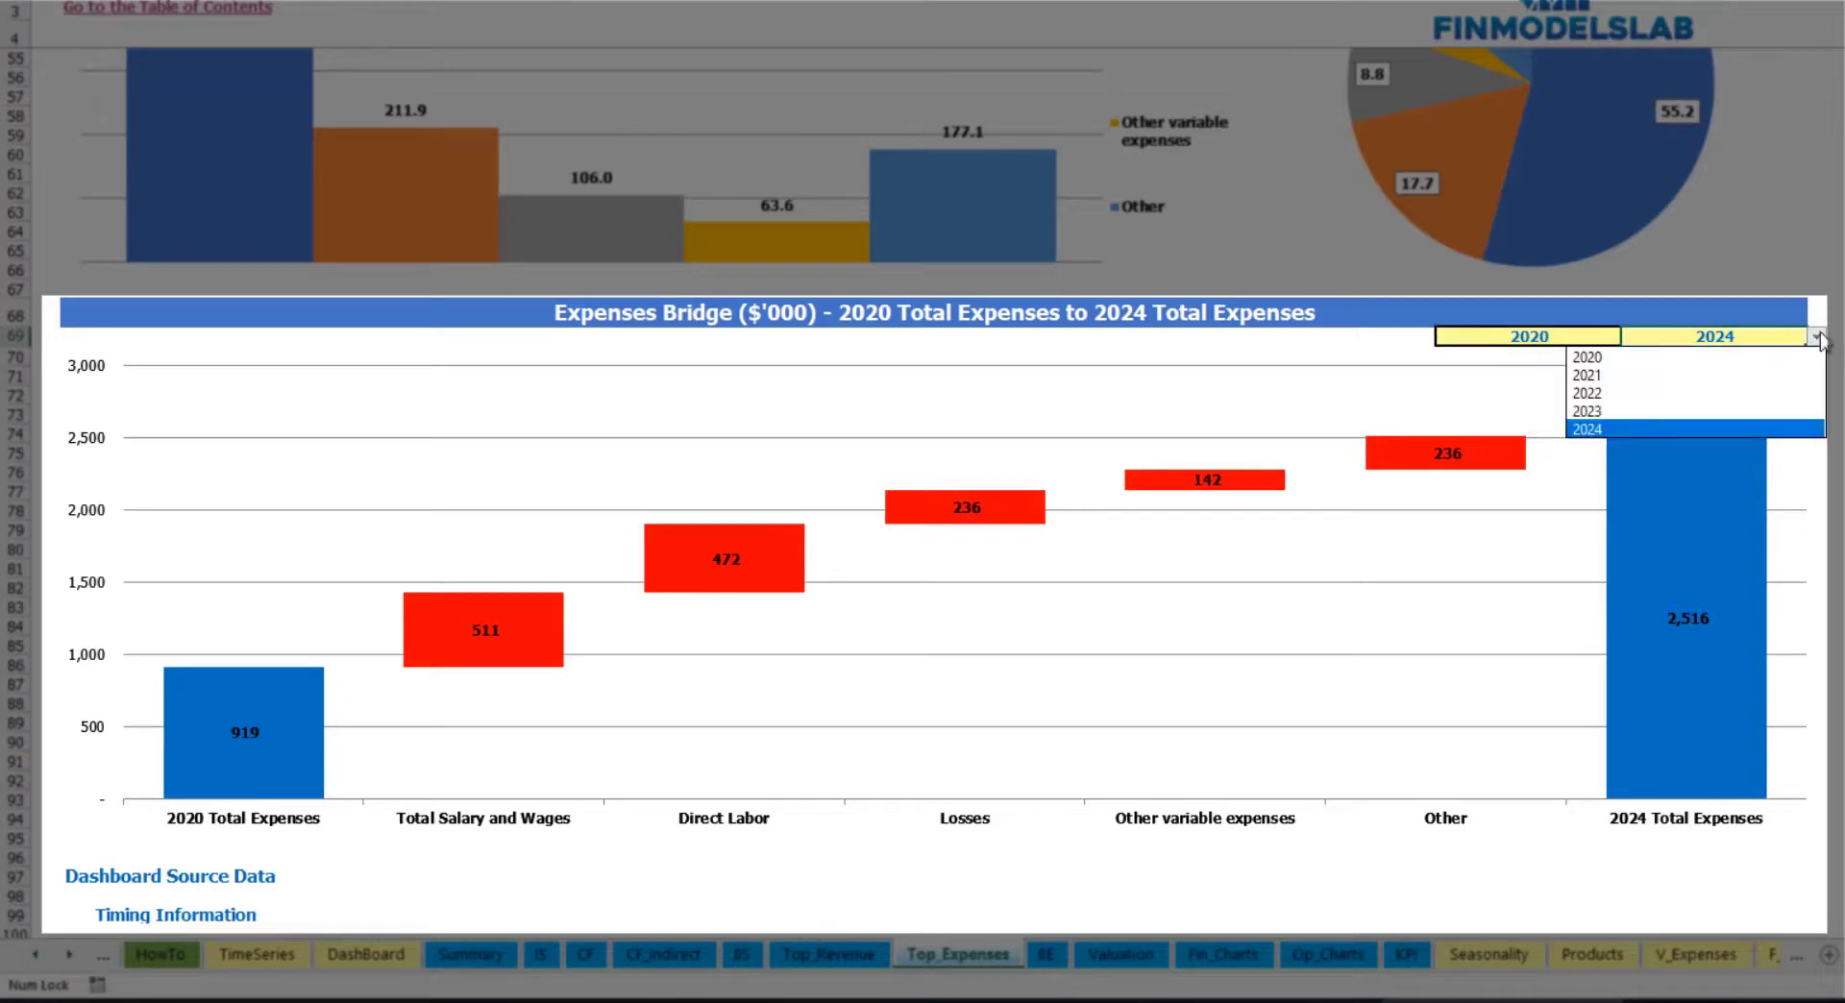
key("Escape")
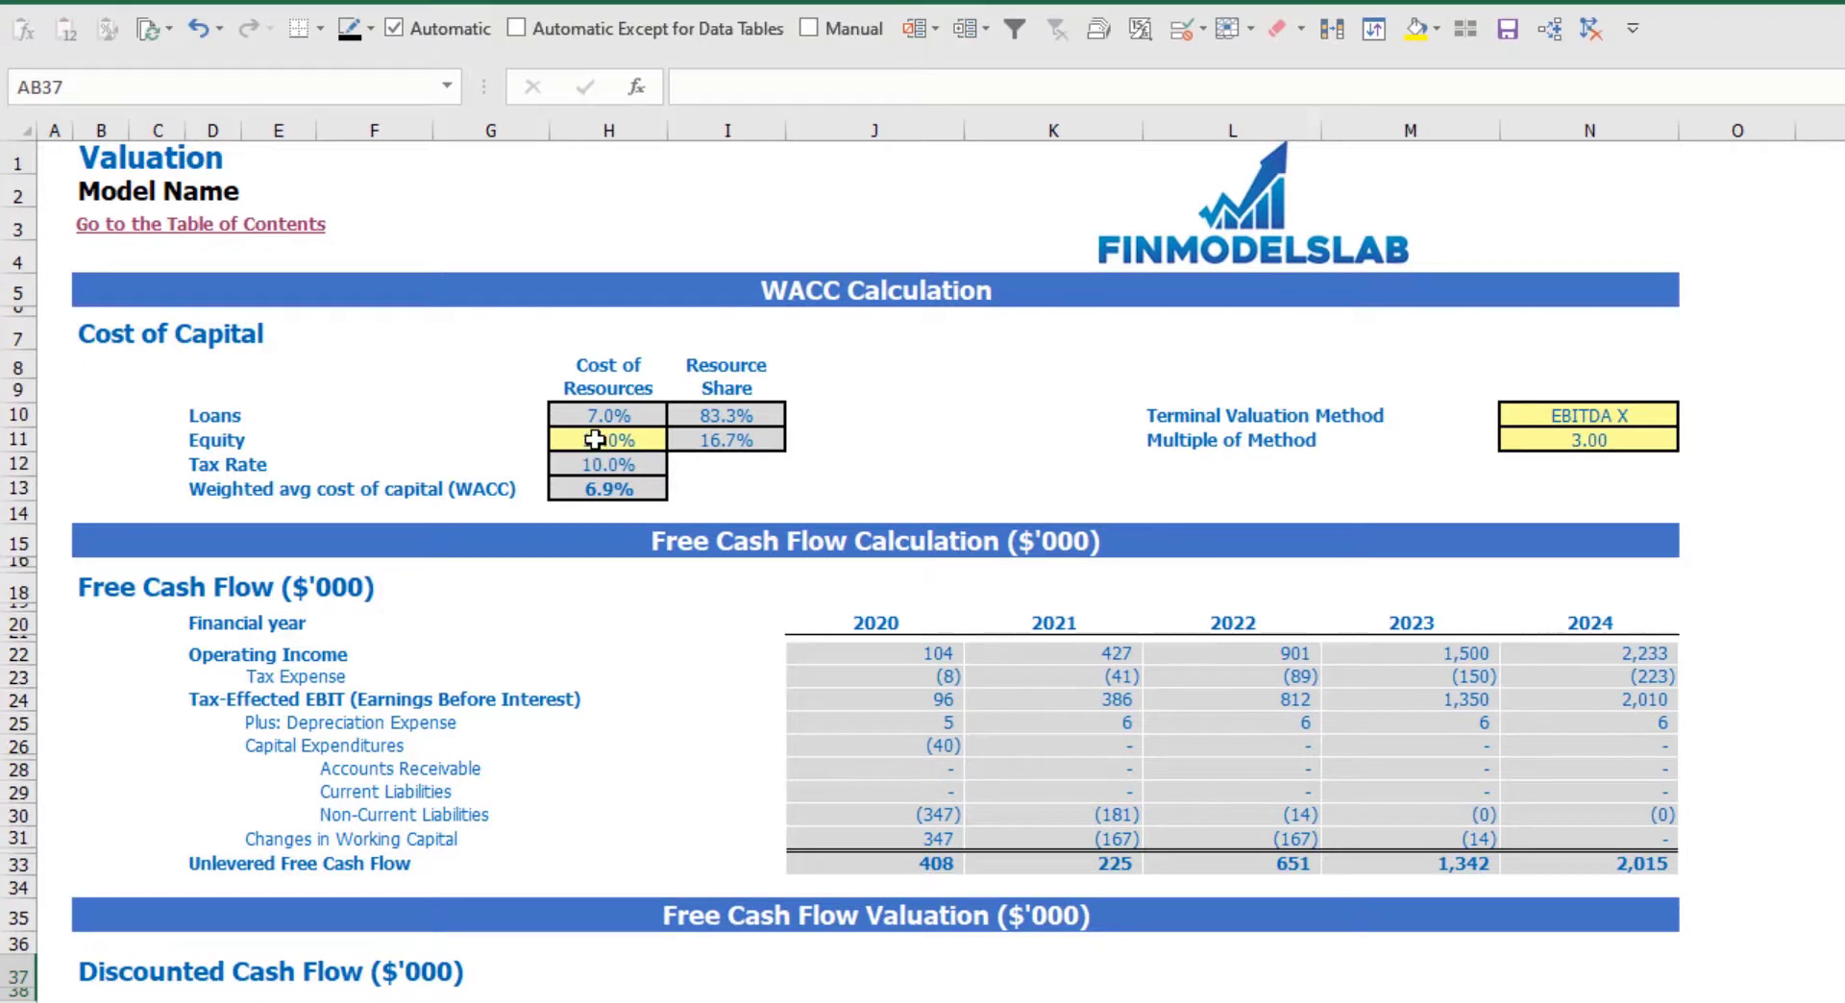
Examine the equity and loan costs, resource shares and weighted average cost of capital on the Valuation sheet
left_click(595, 439)
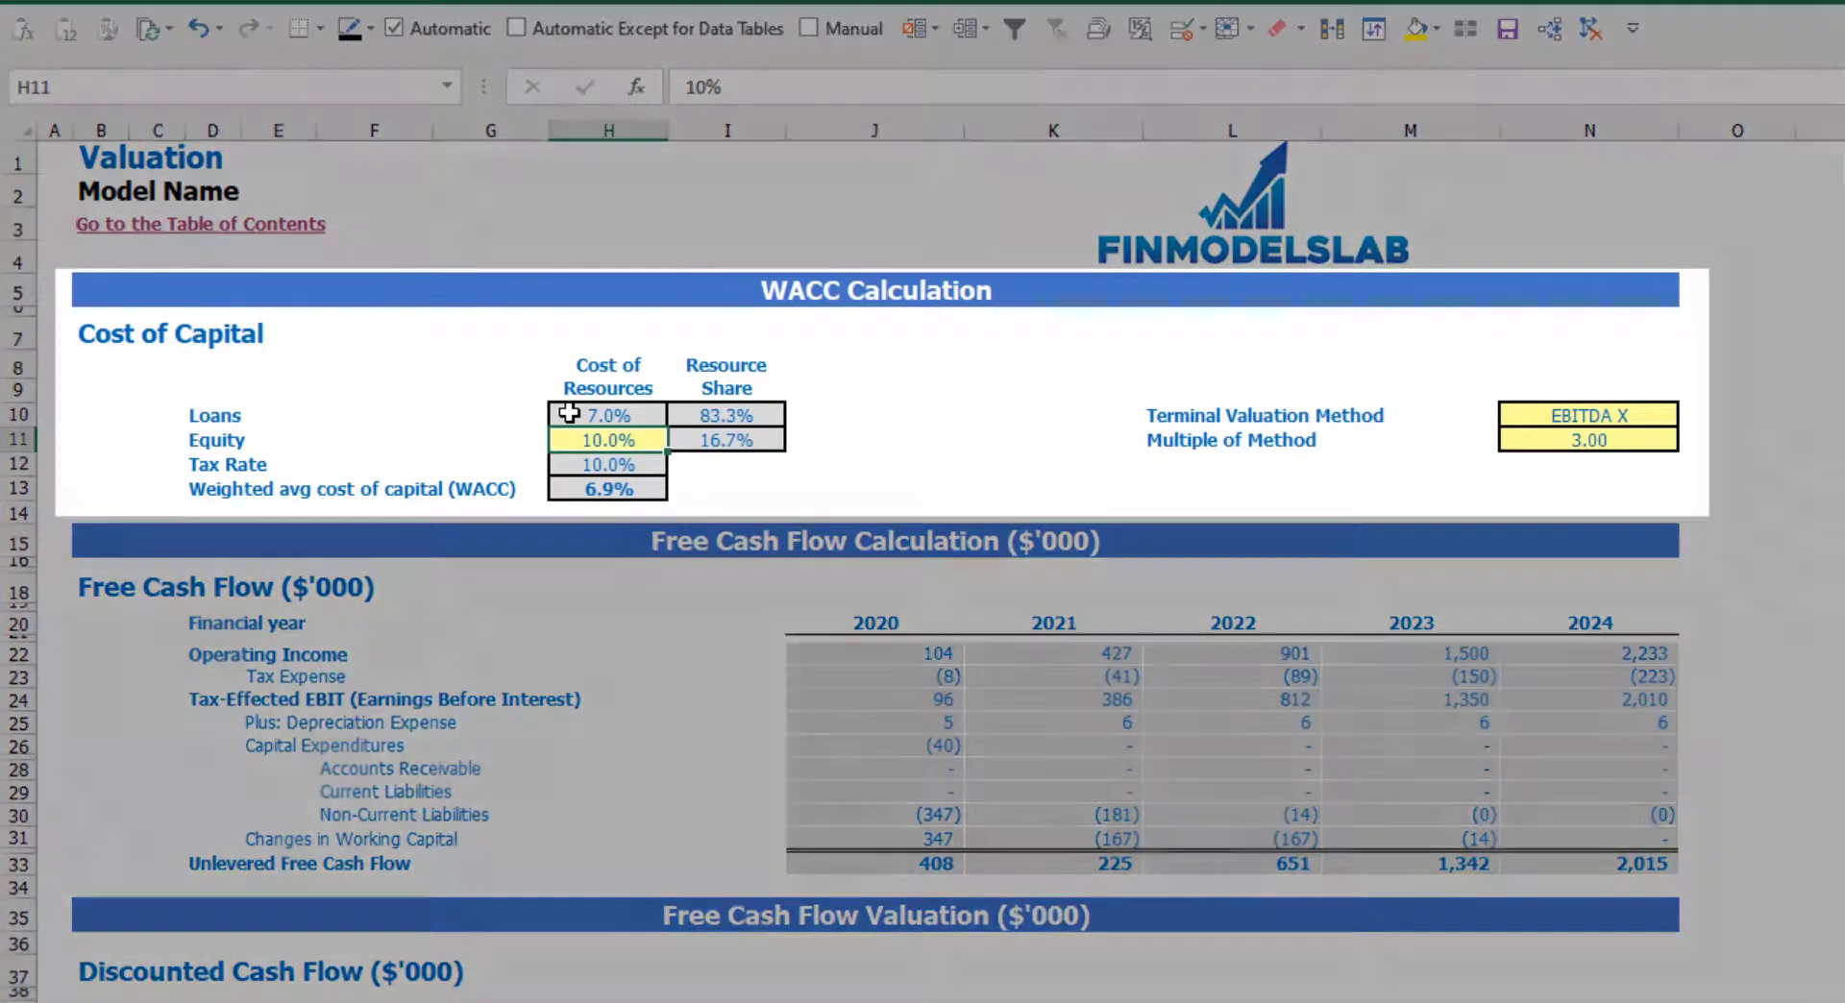
left_click(569, 414)
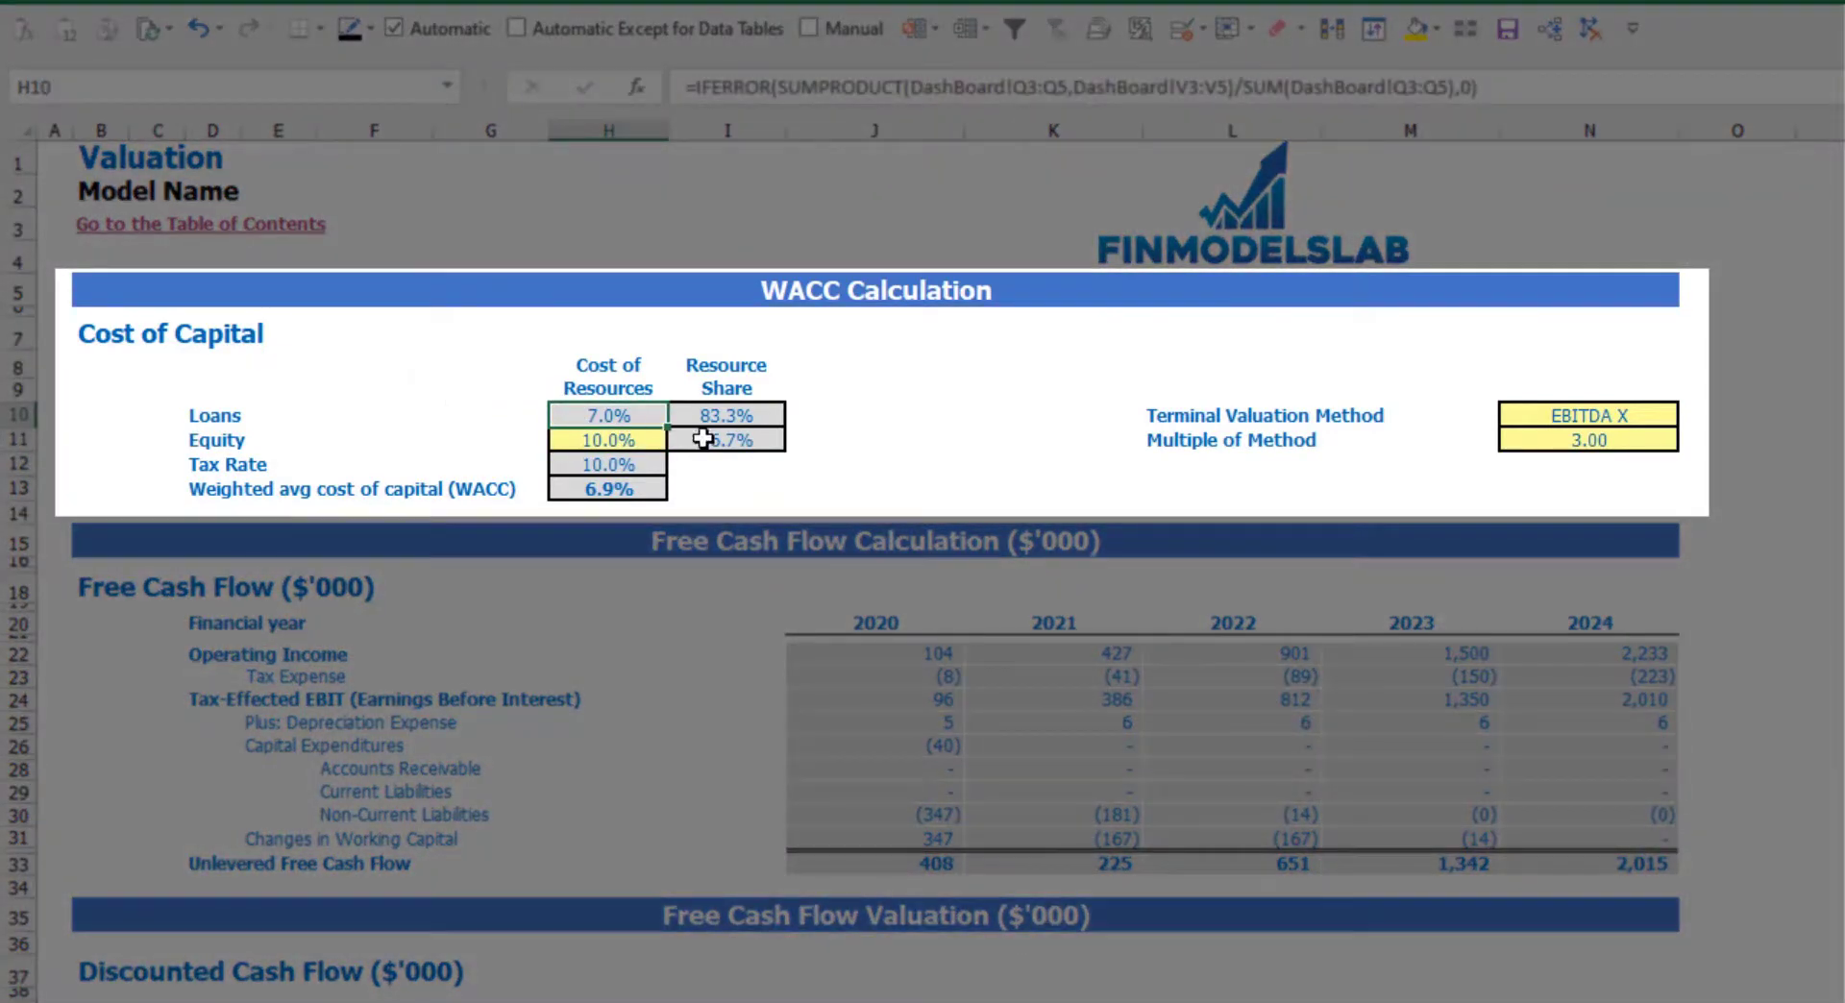
left_click_drag(724, 411, 724, 442)
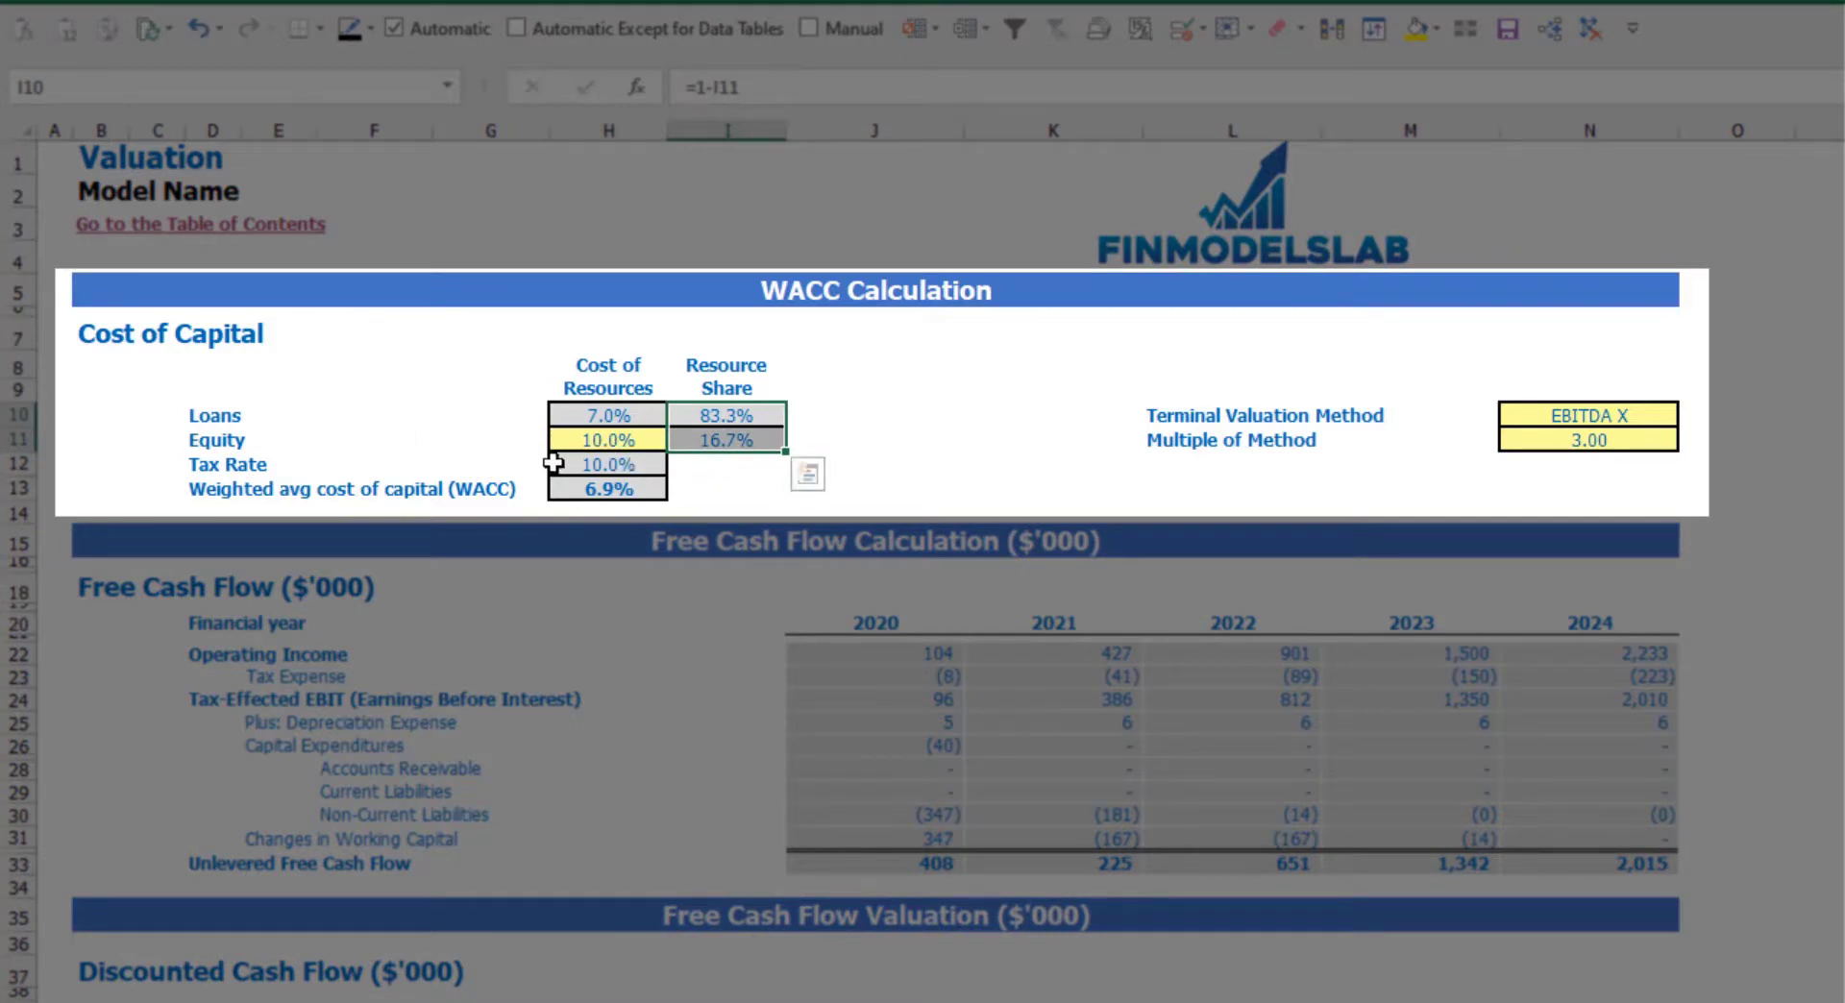
left_click(621, 489)
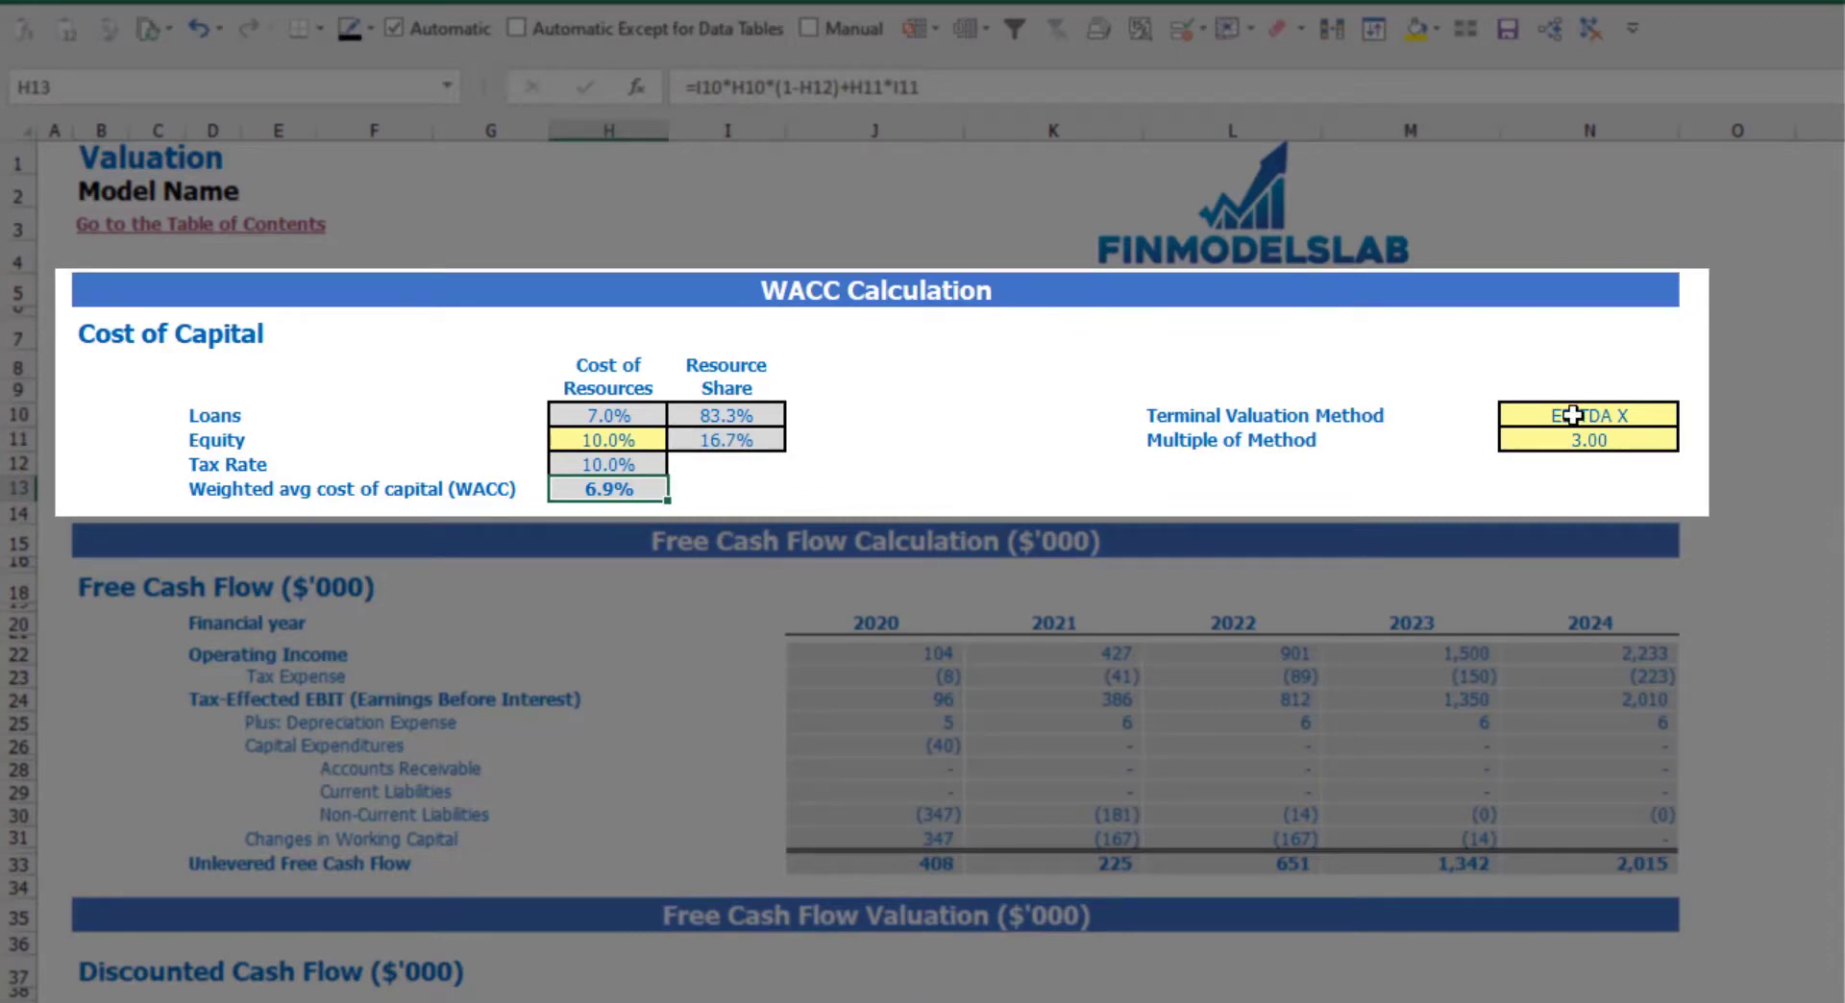
Set the Terminal Valuation Method to Revenue X and check the Multiple of Method cell
left_click(1622, 420)
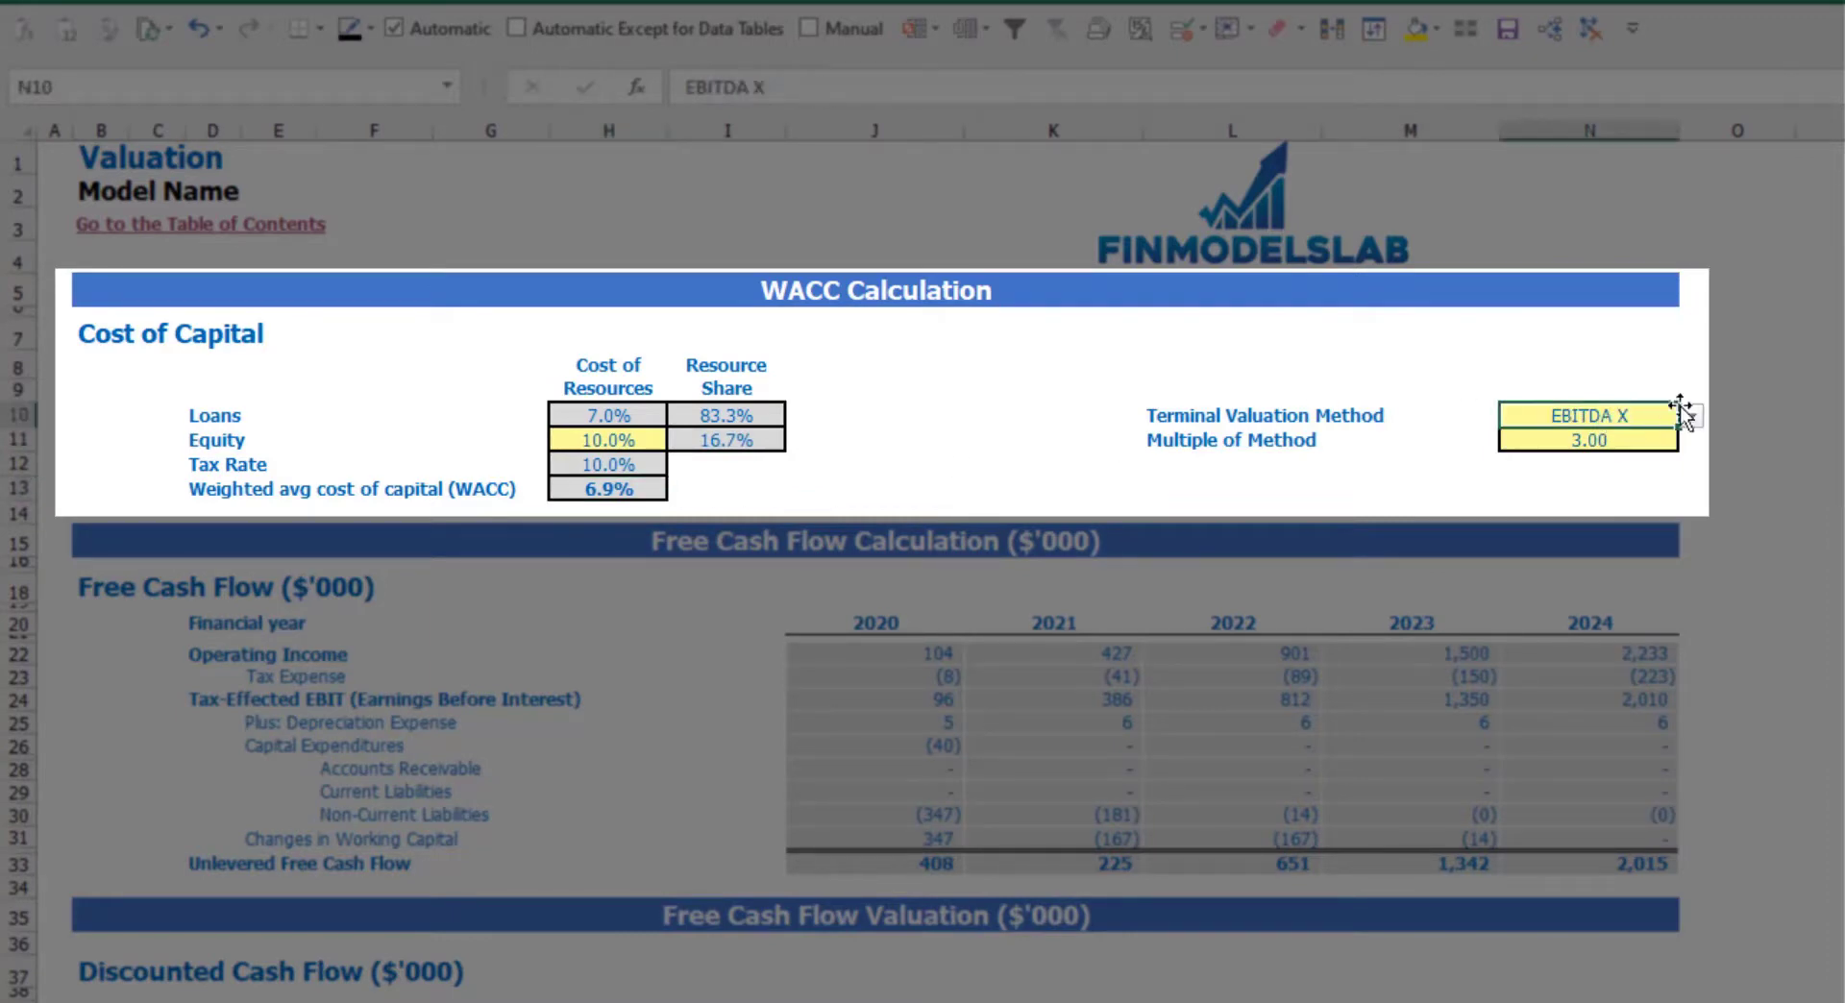
left_click(1692, 415)
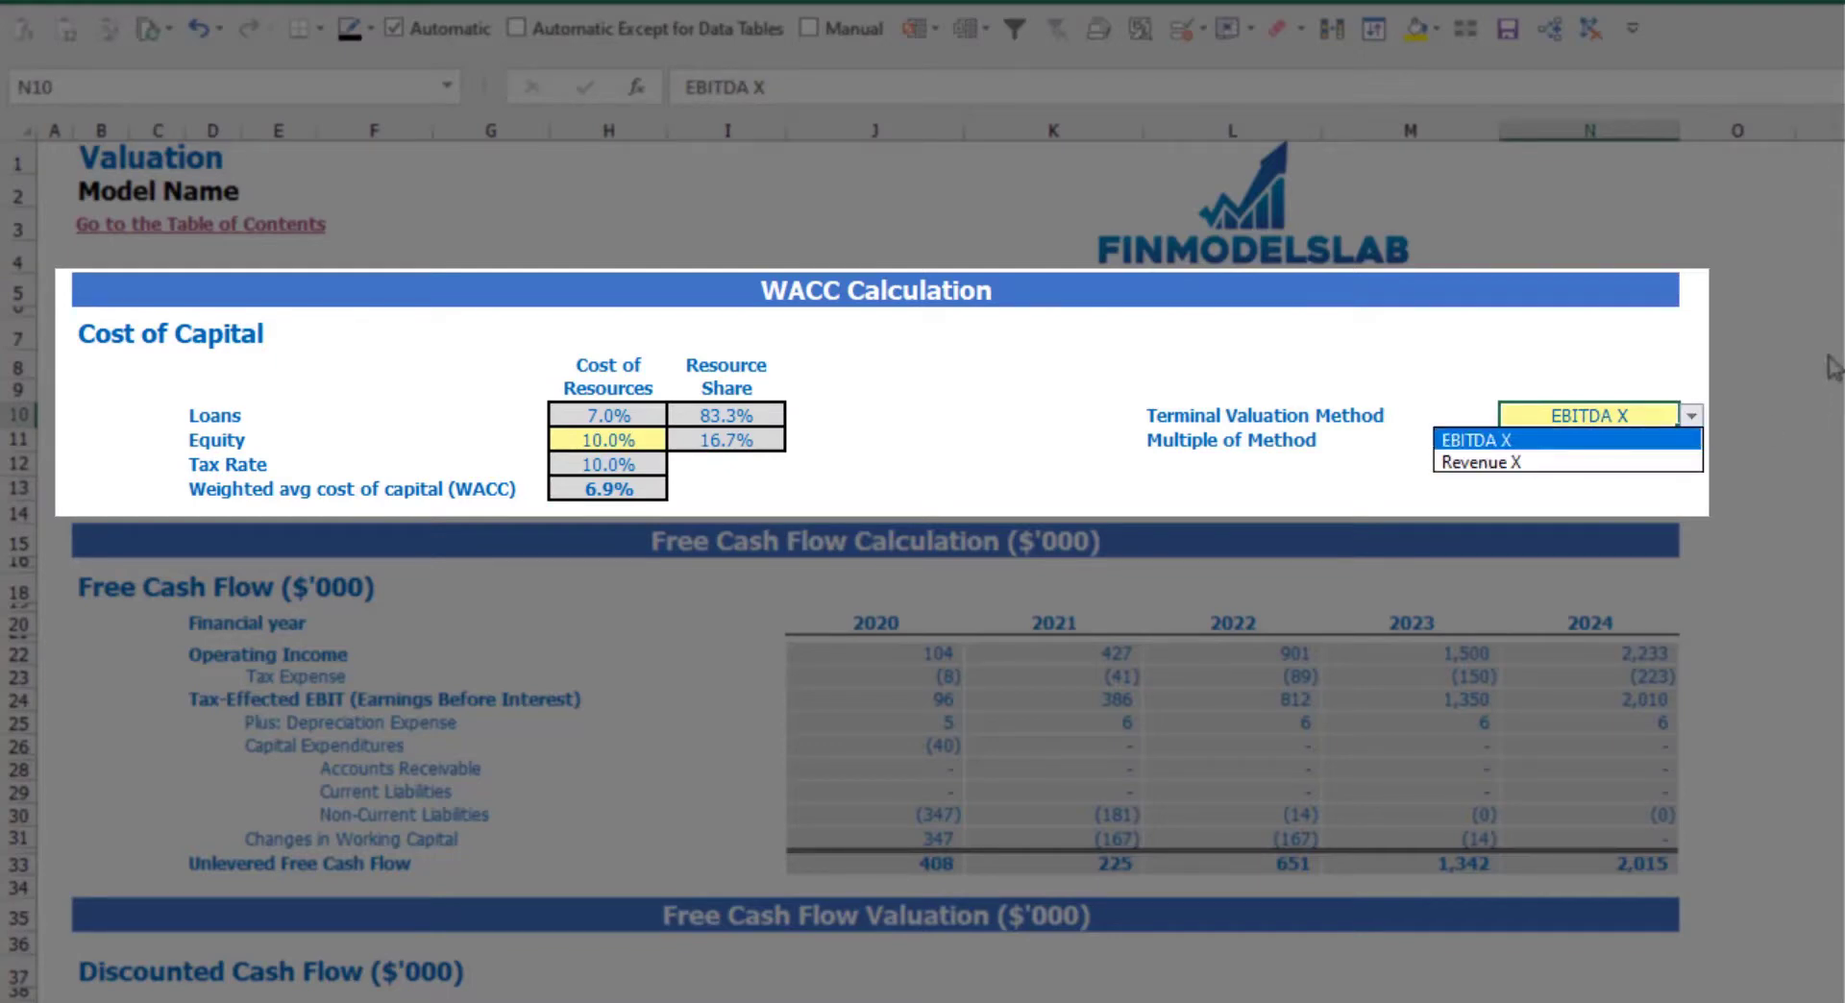
left_click(1672, 463)
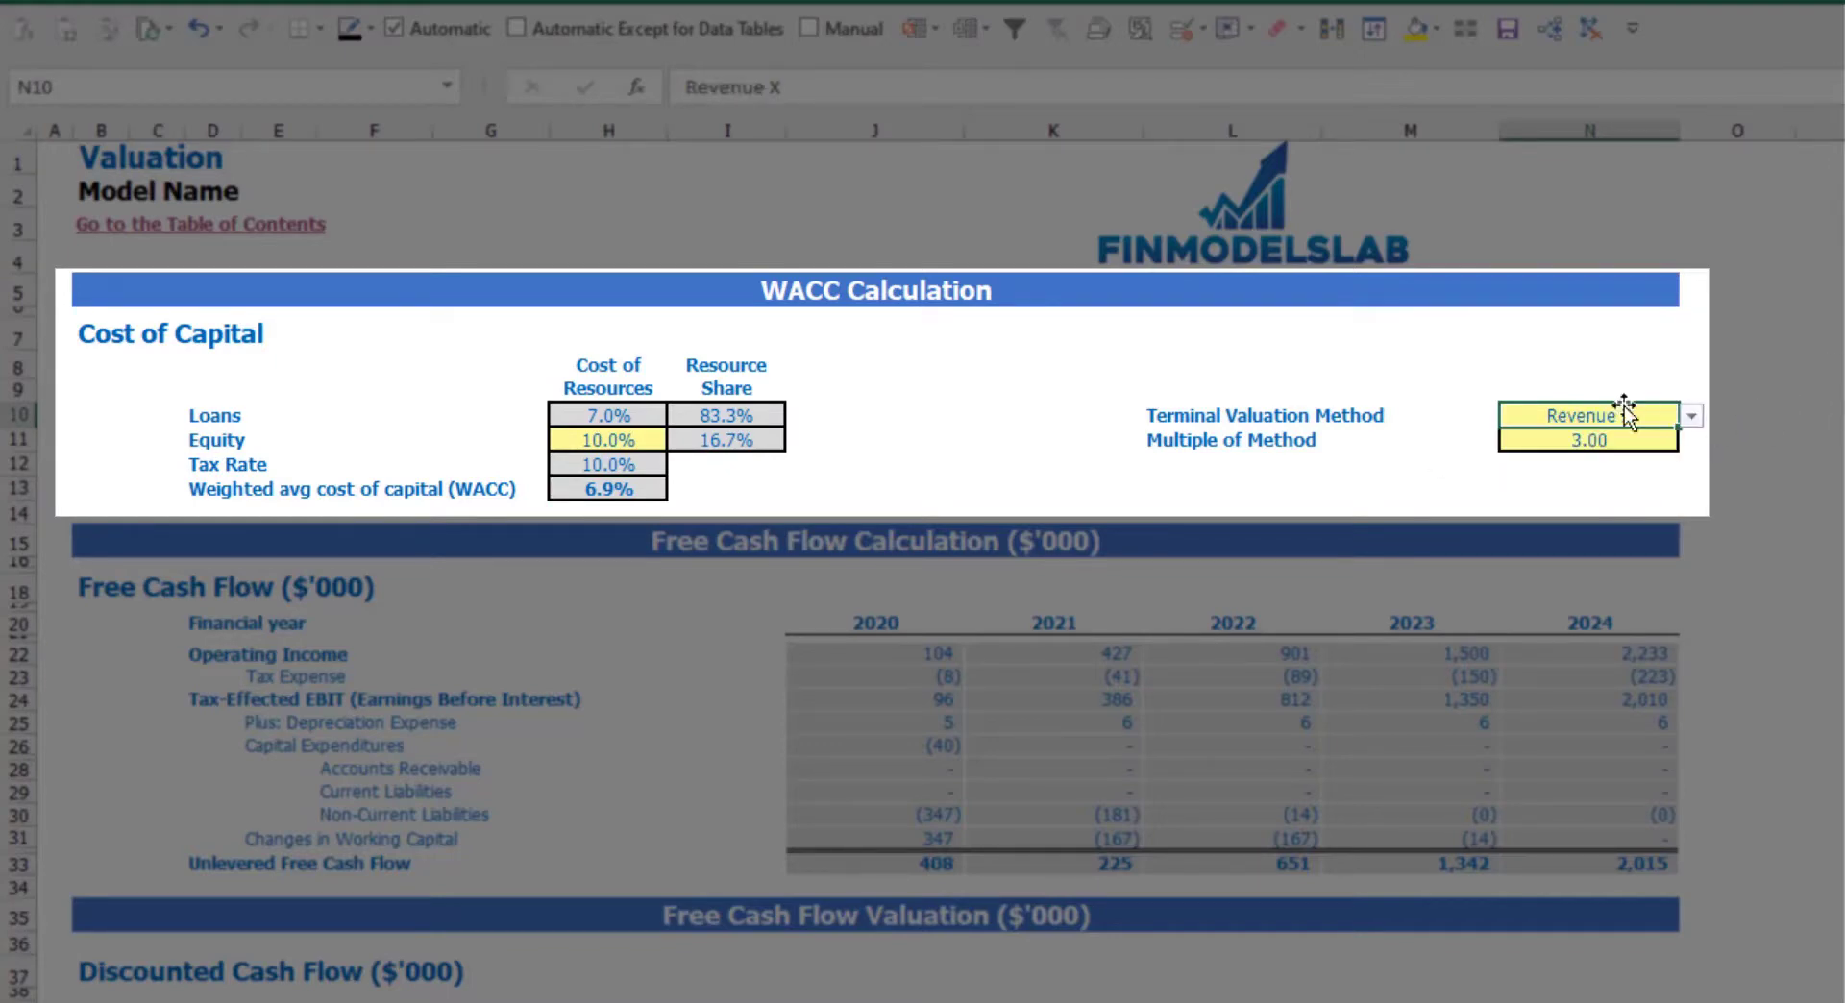
left_click(1572, 440)
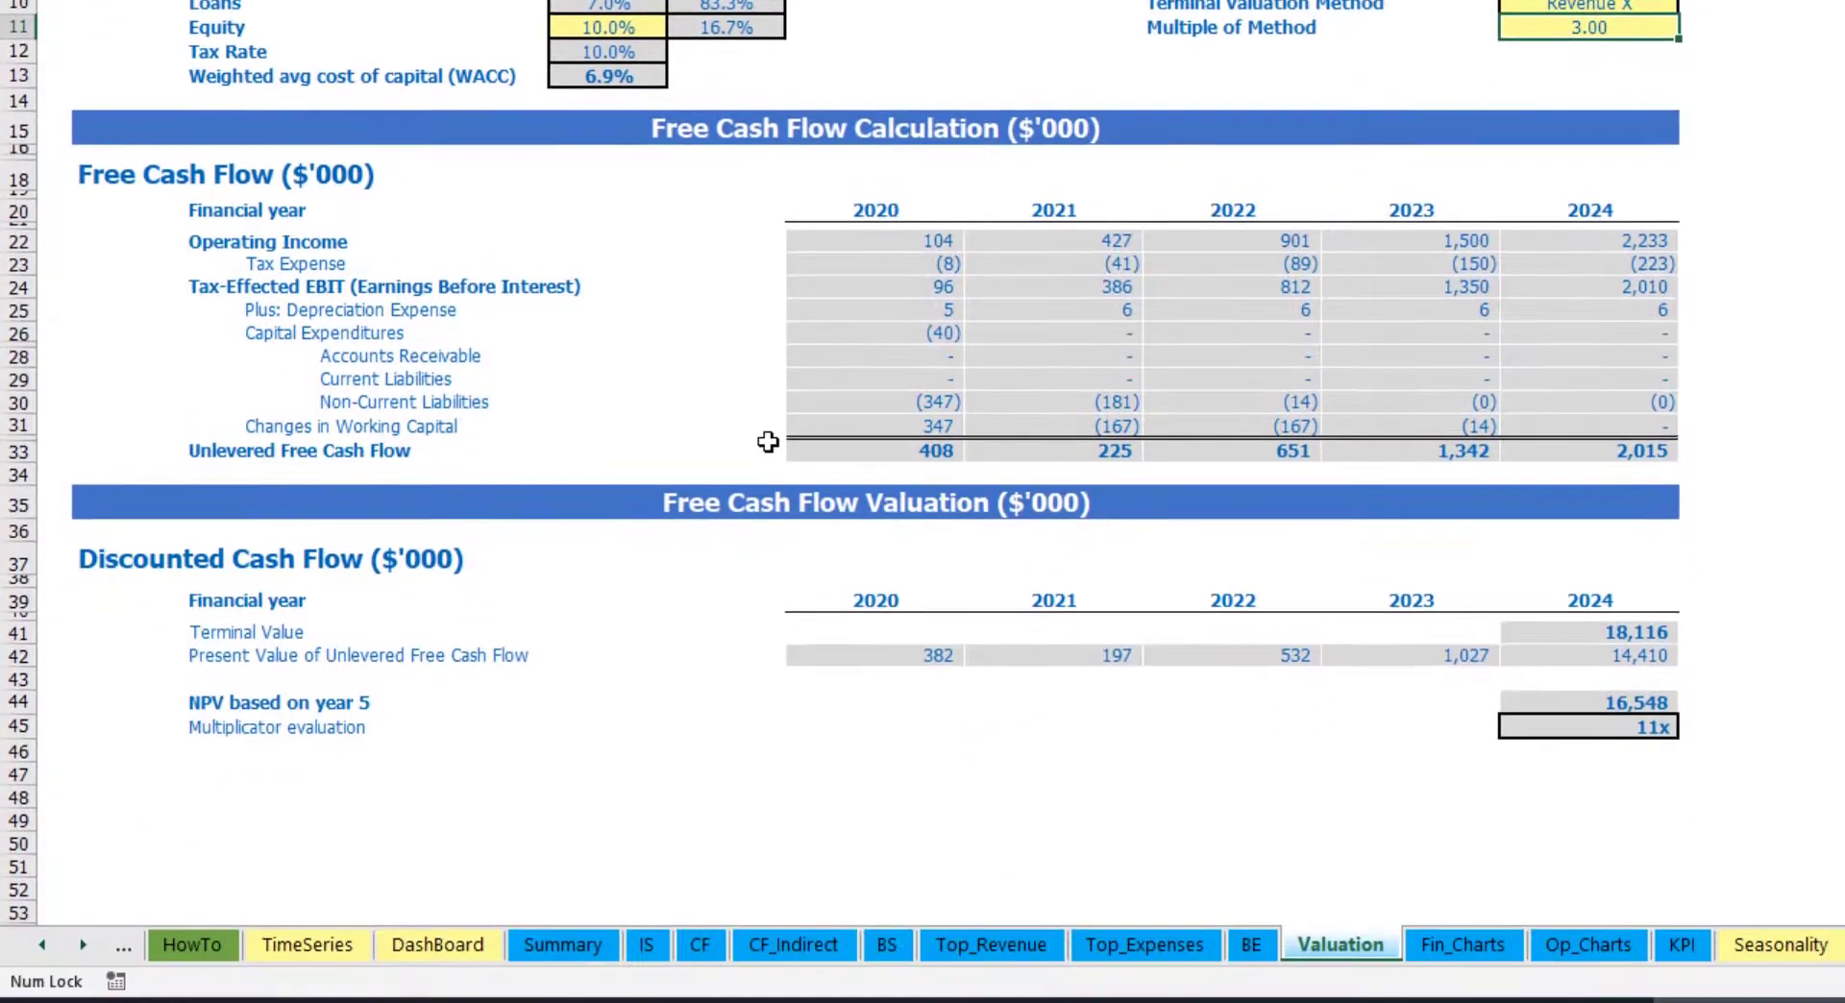
Review the Terminal Value, the Unlevered Free Cash Flow row and the Multiplicator evaluation on the Valuation sheet
left_click(1559, 640)
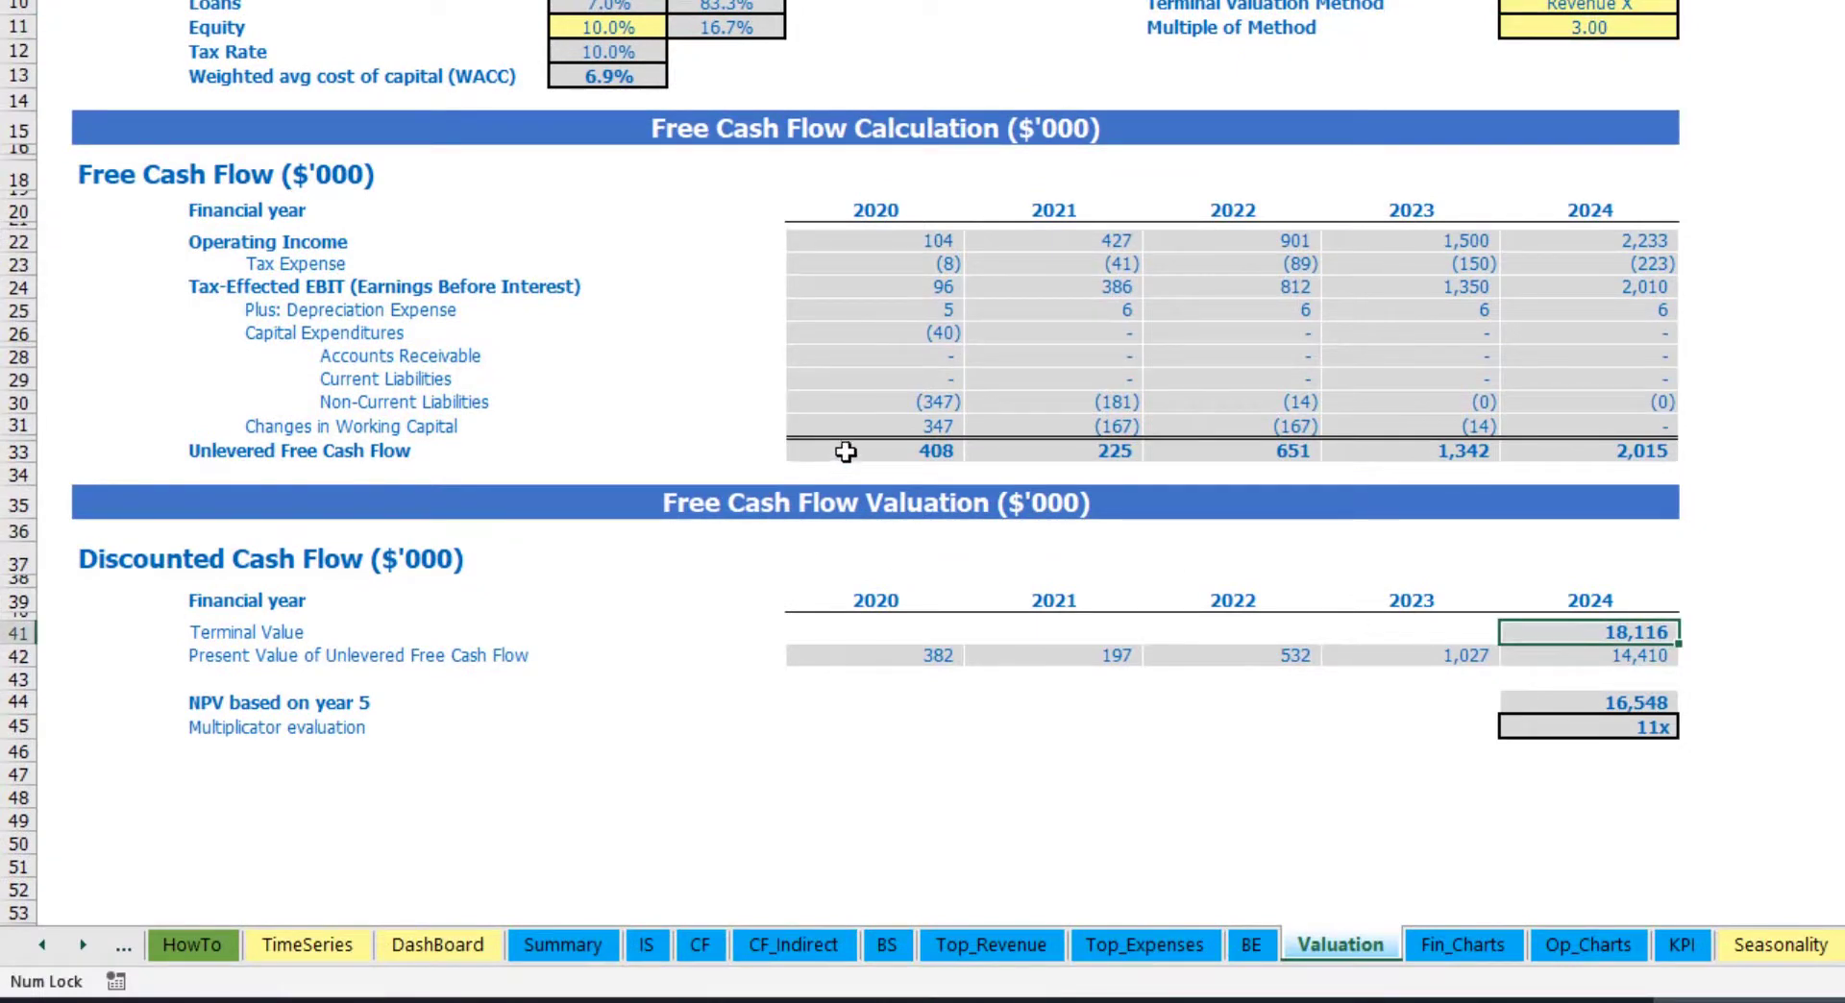
left_click_drag(846, 452, 1586, 453)
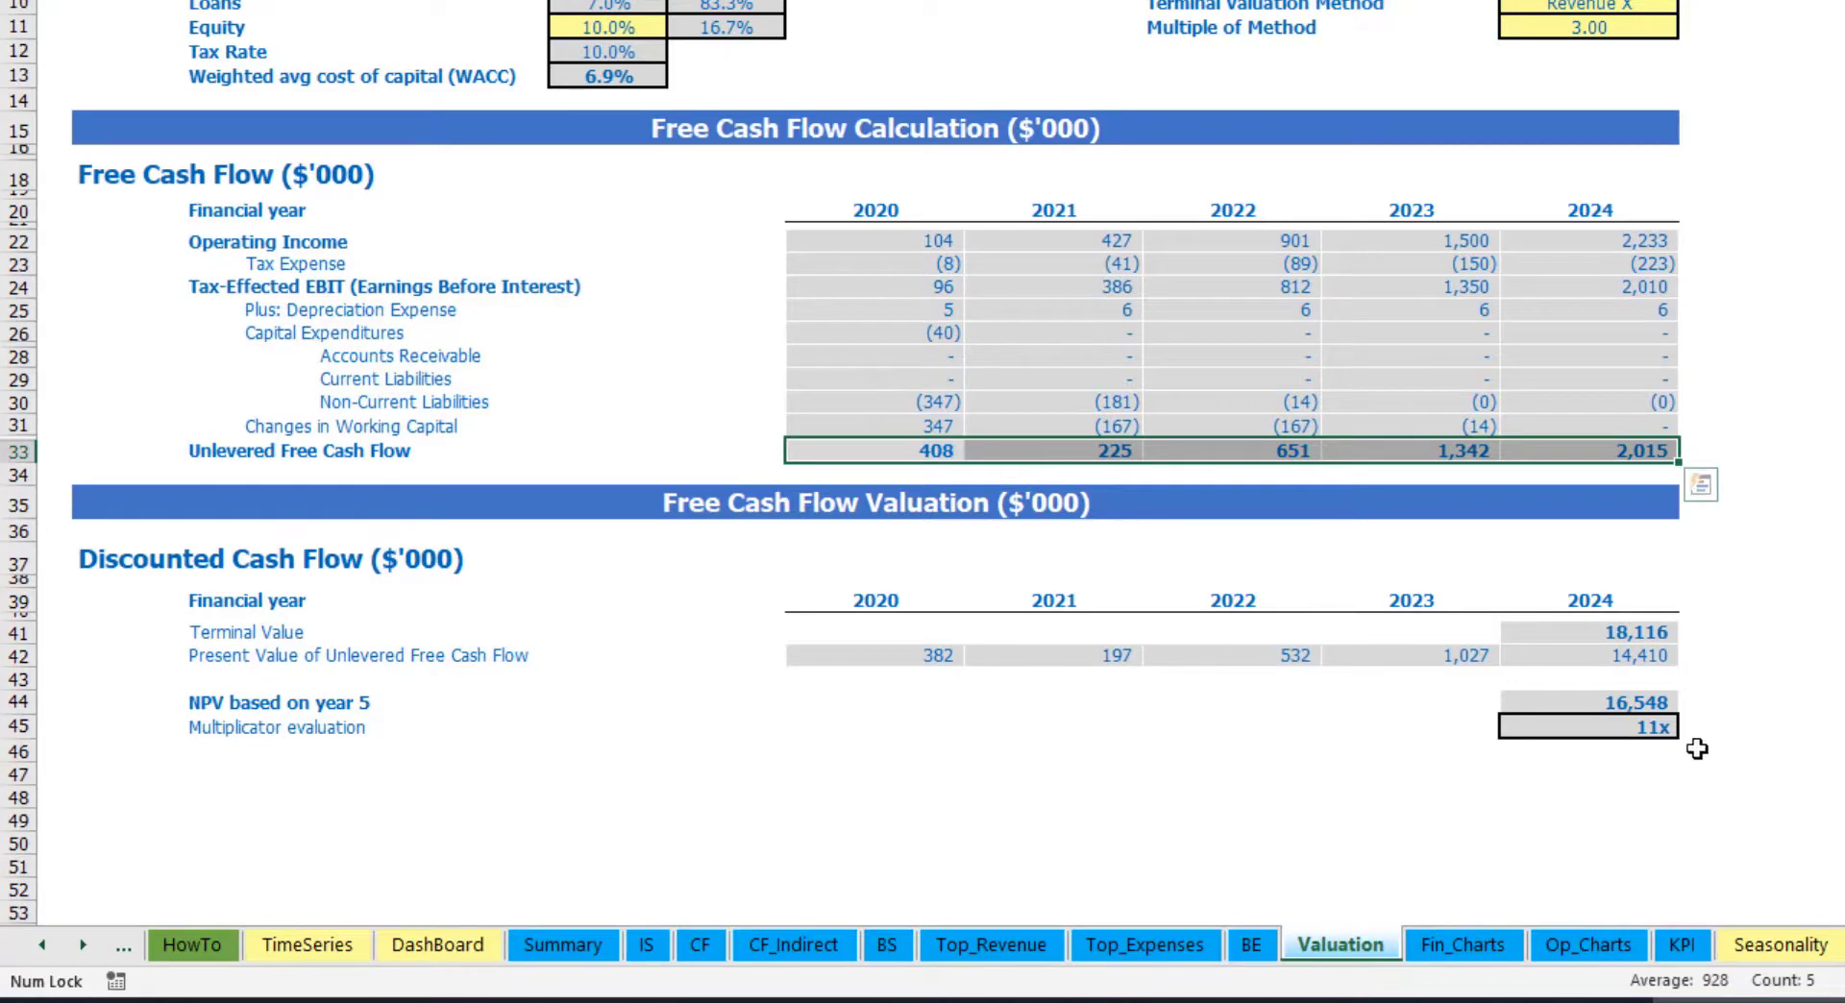
left_click(1635, 725)
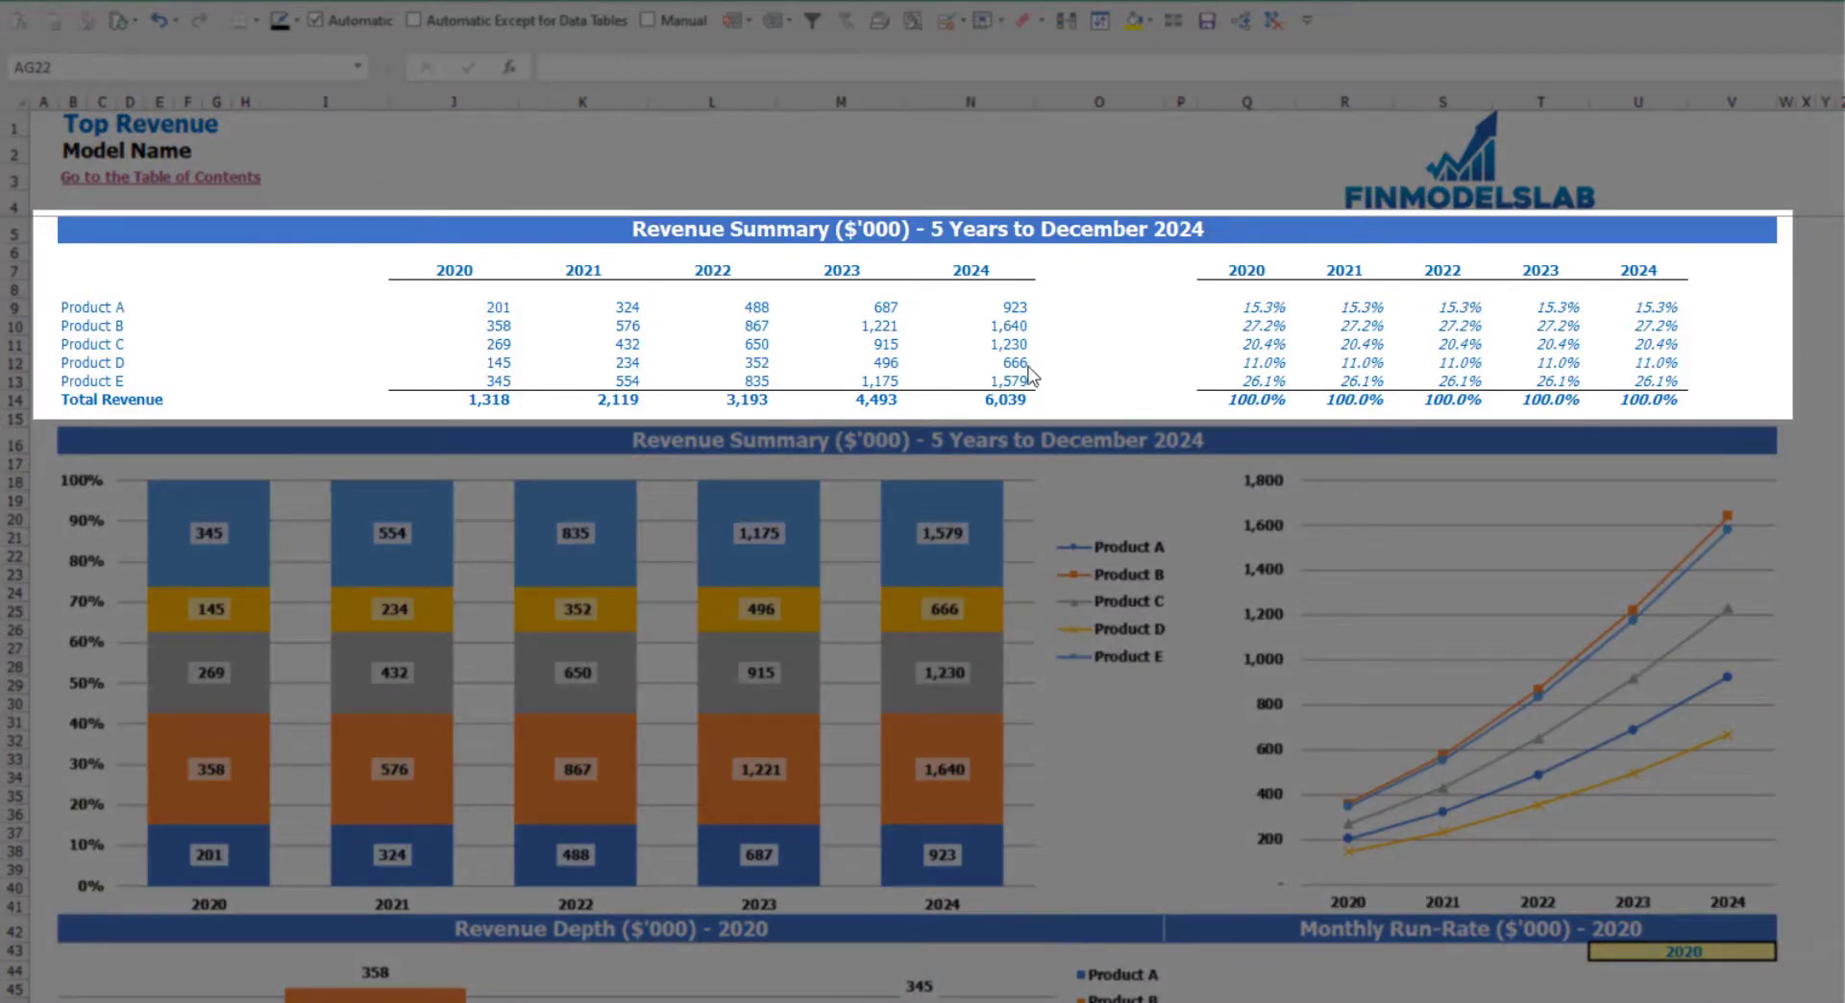
Review the 2020 to 2024 product revenue amounts and percentage shares on the Top Revenue sheet
left_click_drag(494, 299, 950, 396)
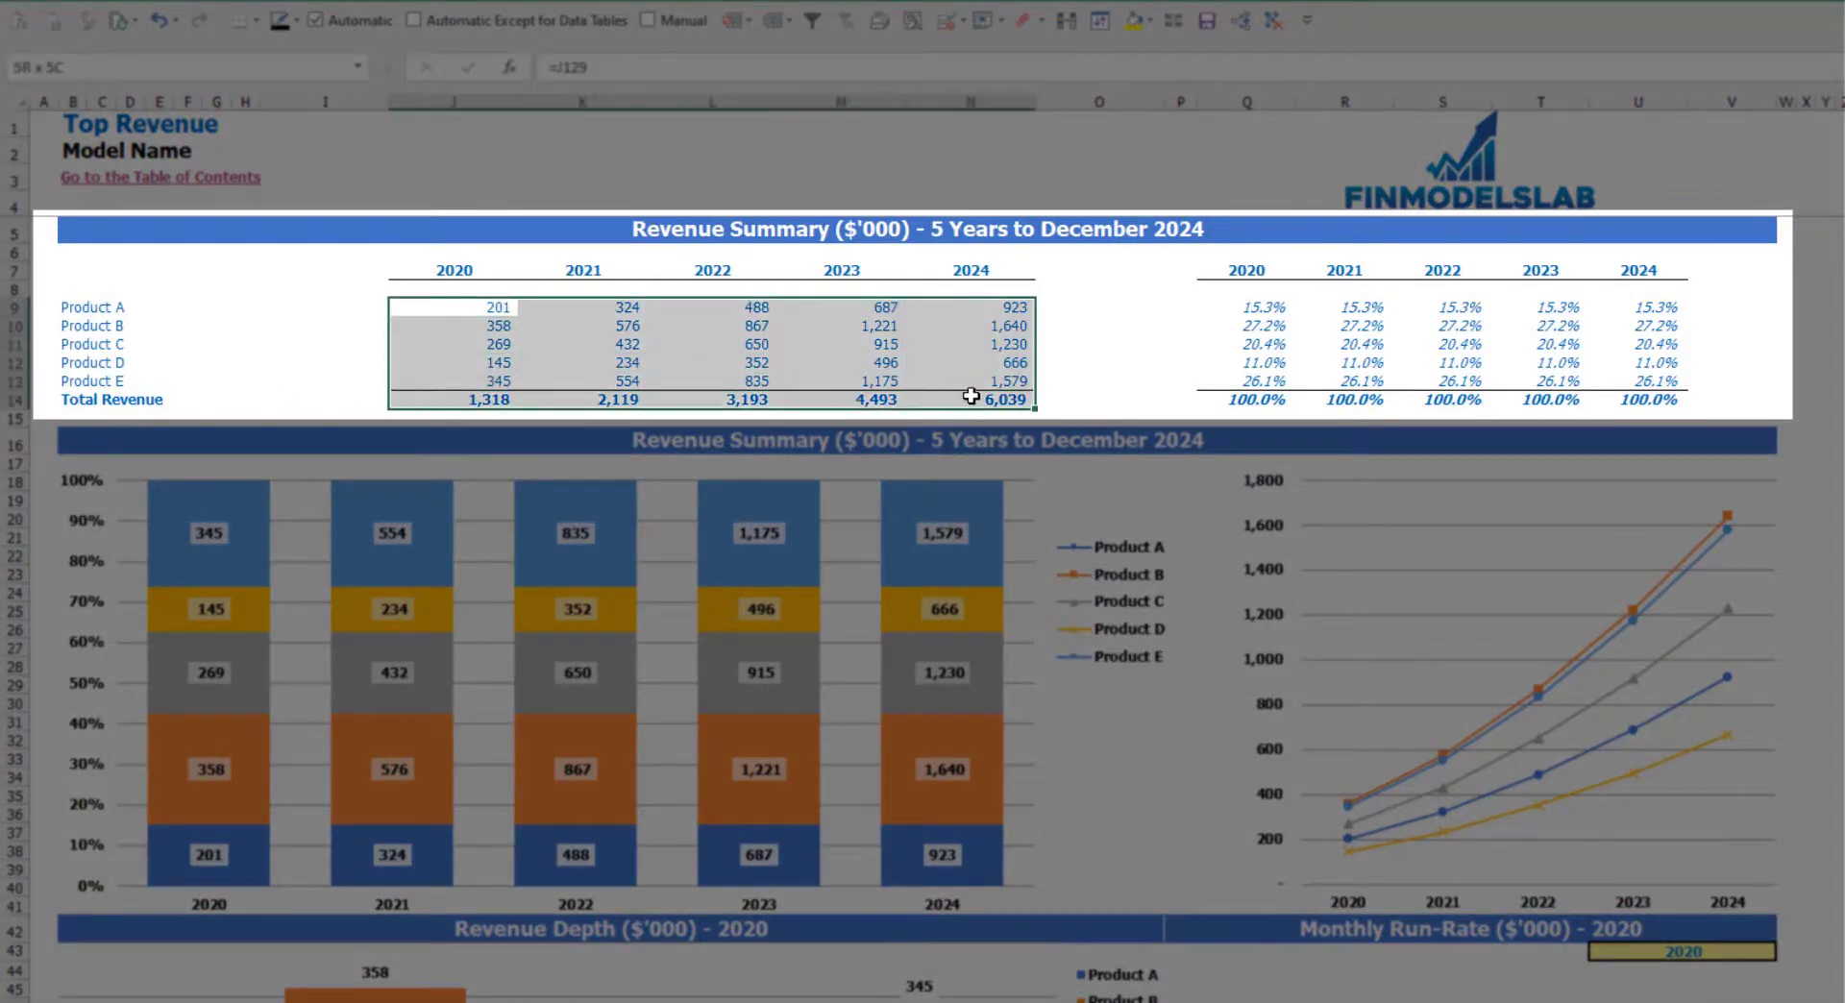
left_click_drag(1266, 306, 1615, 398)
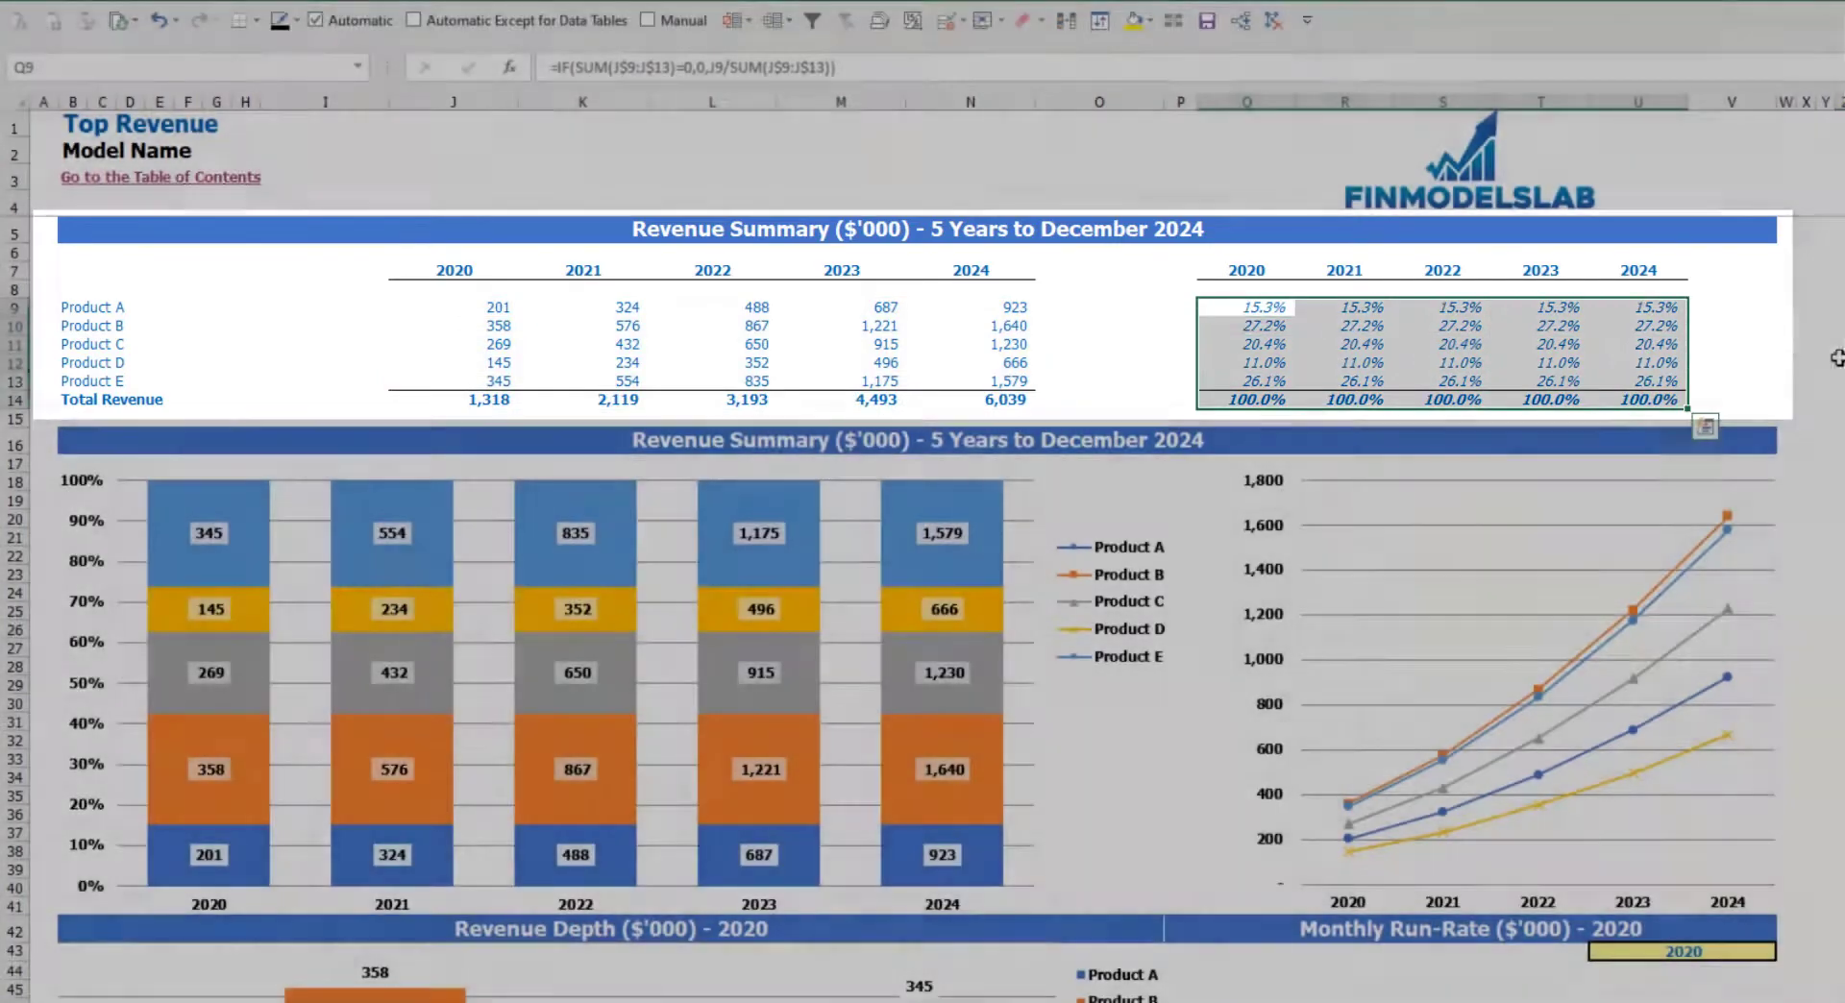
left_click(1838, 360)
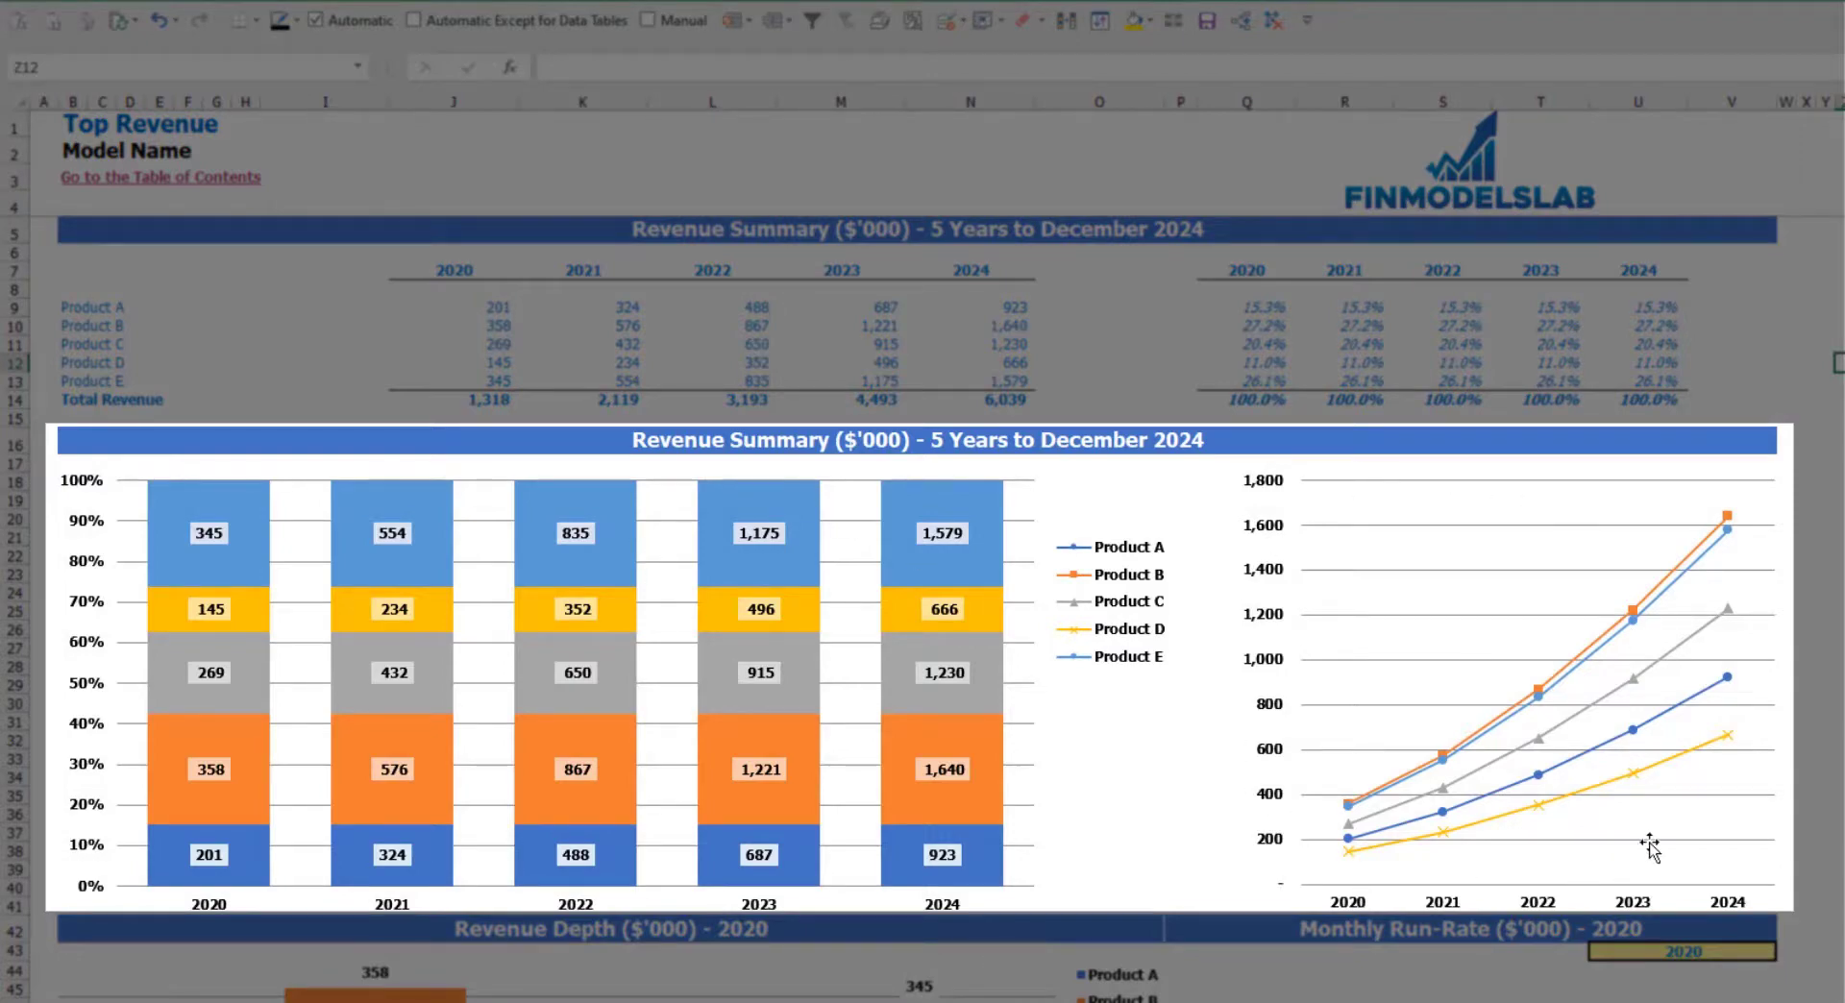
Set the Revenue Depth and Monthly Run-Rate year to 2021 on the Top Revenue sheet
scroll(657, 514, "down", 10)
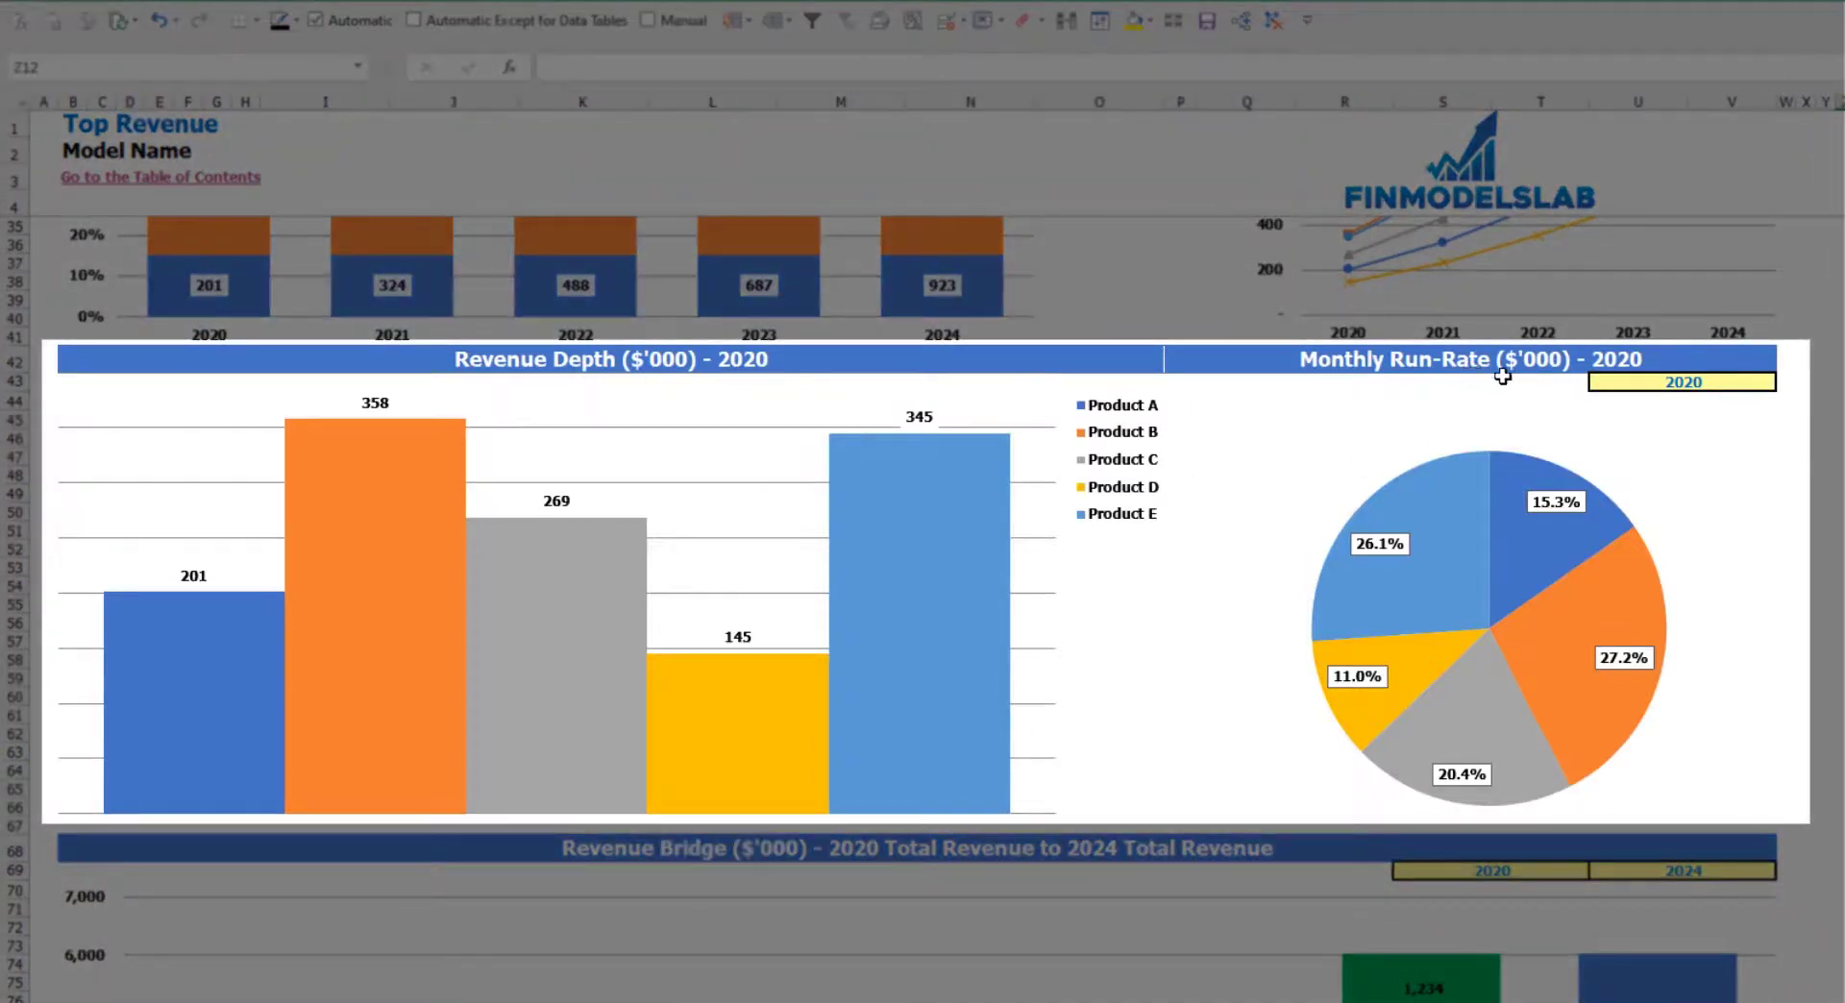
left_click(1745, 382)
left_click(1786, 382)
left_click(1728, 423)
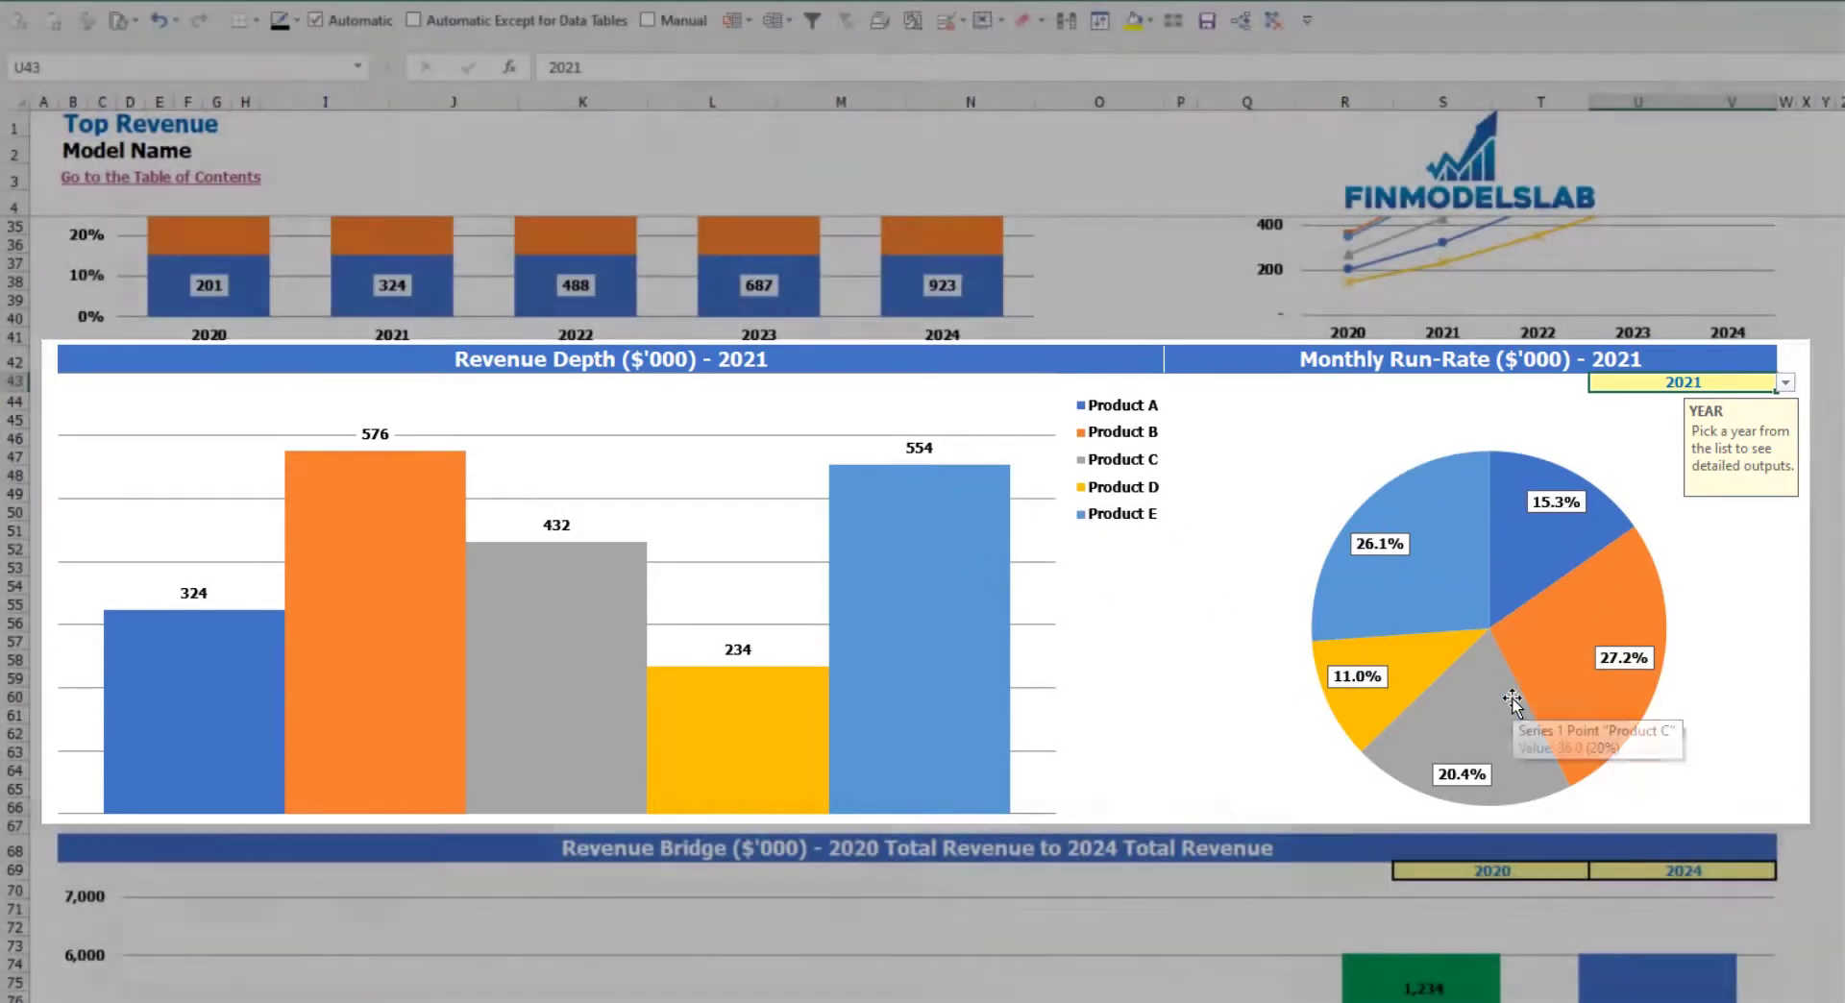
Examine the Revenue Bridge chart, its first and last year choices and the Product A contribution
scroll(1496, 715, "down", 7)
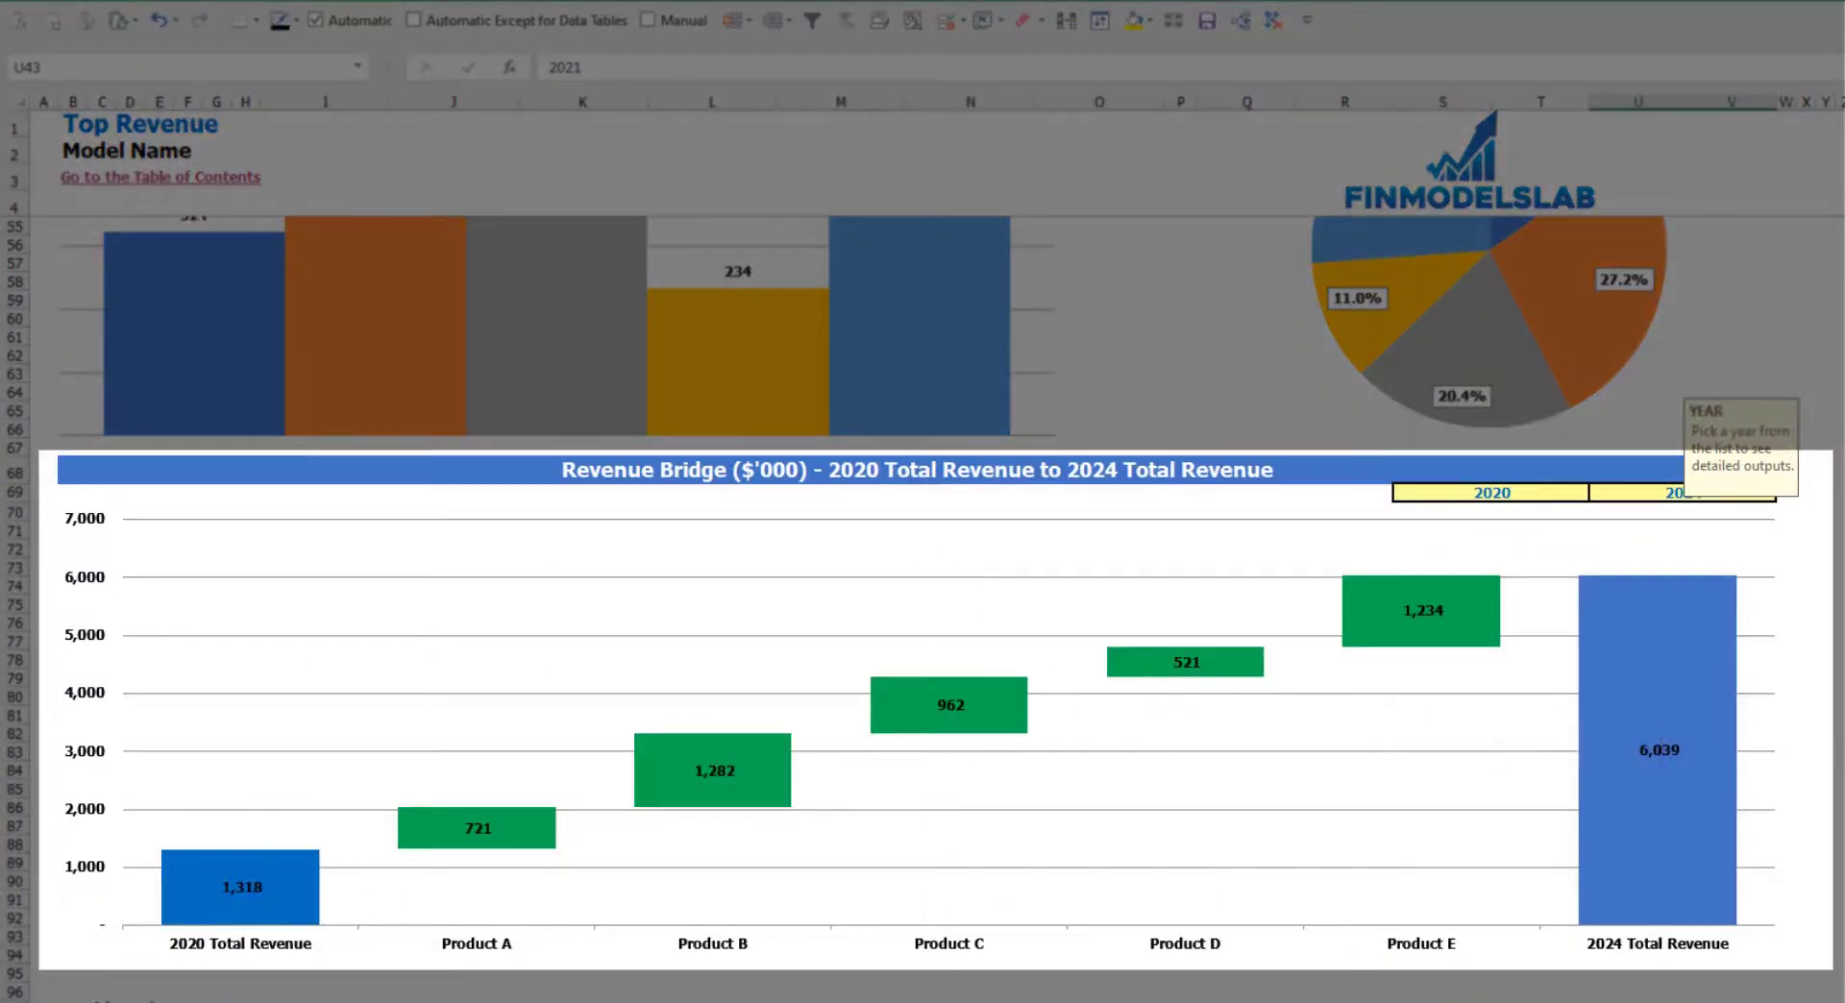
left_click(1844, 568)
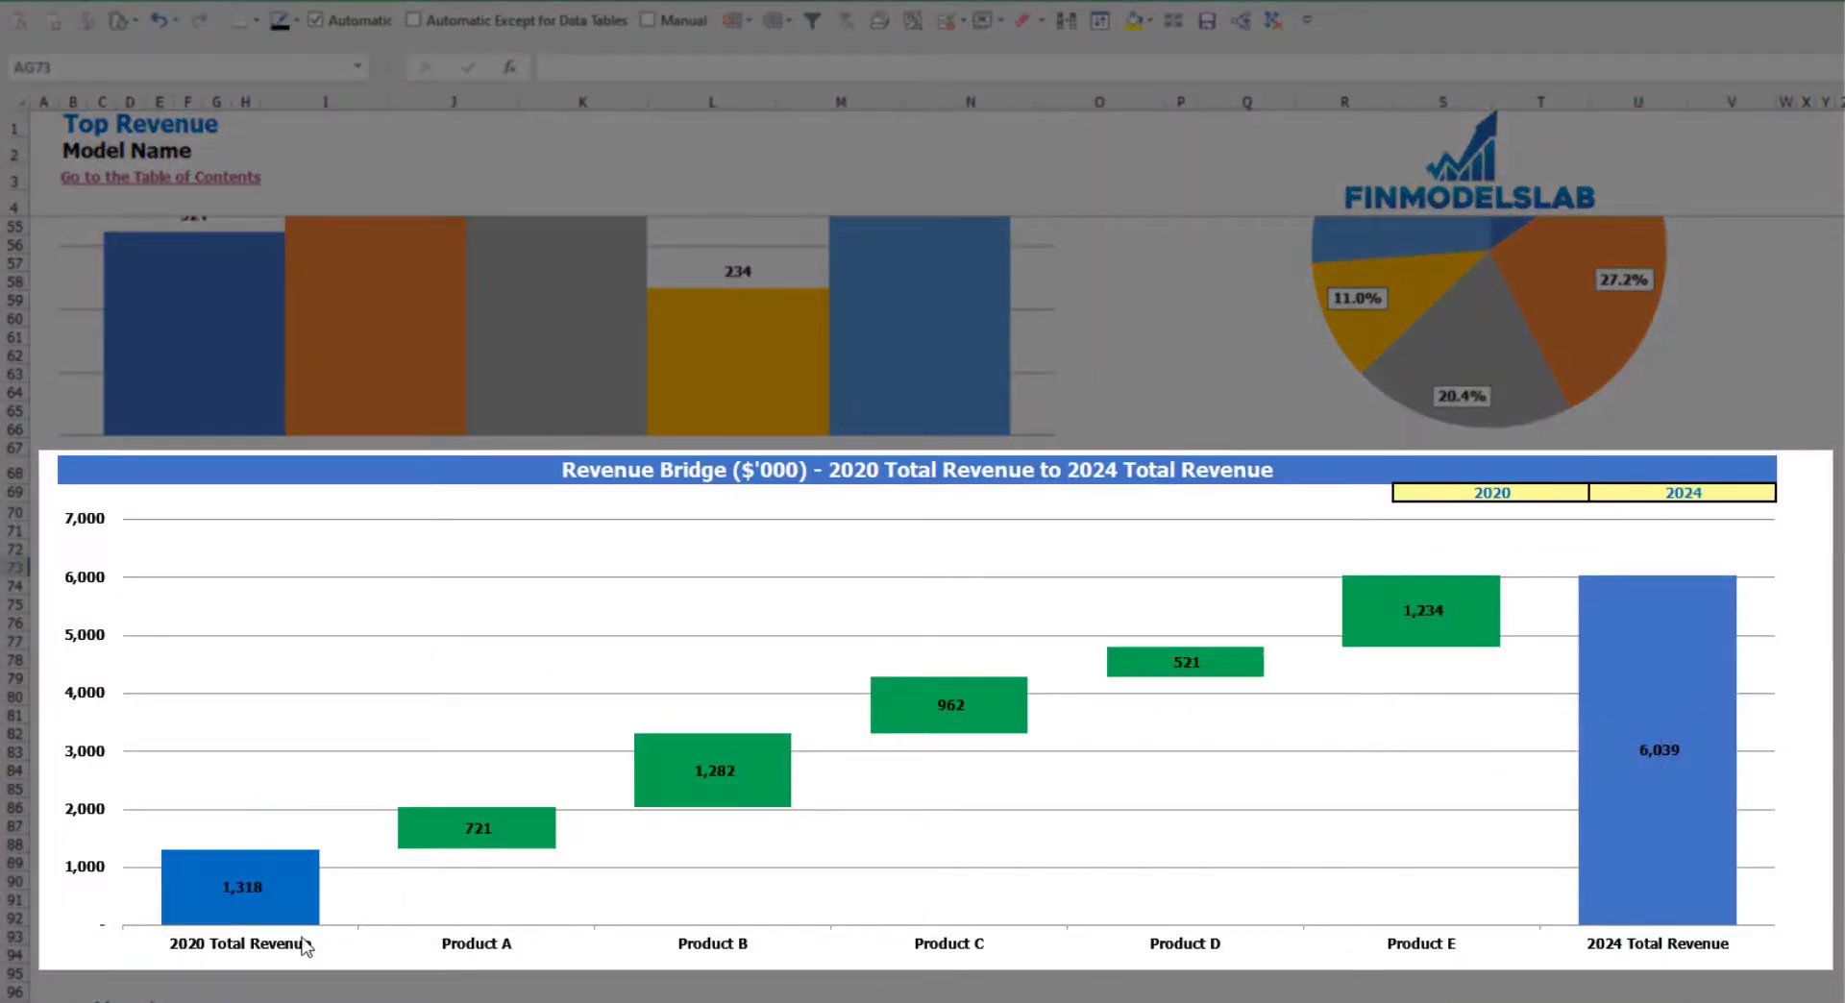
left_click(1576, 493)
left_click(1597, 493)
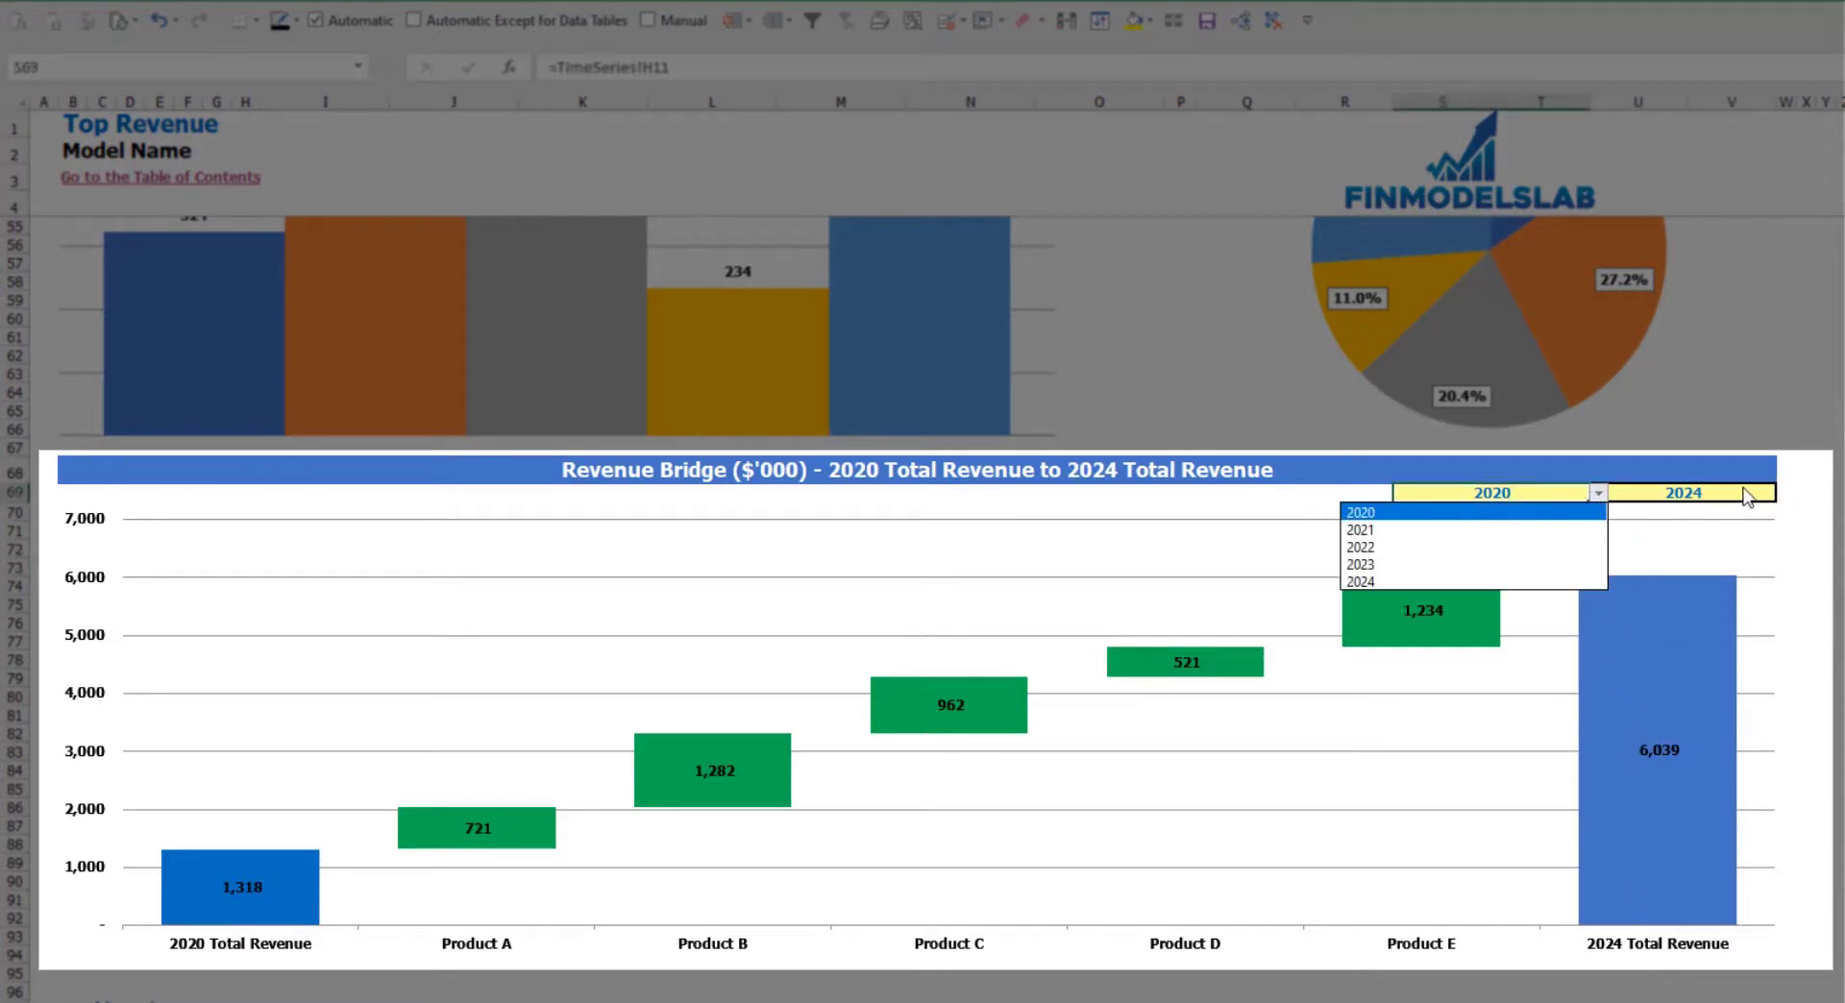
left_click(1747, 495)
left_click(1786, 493)
left_click(1785, 493)
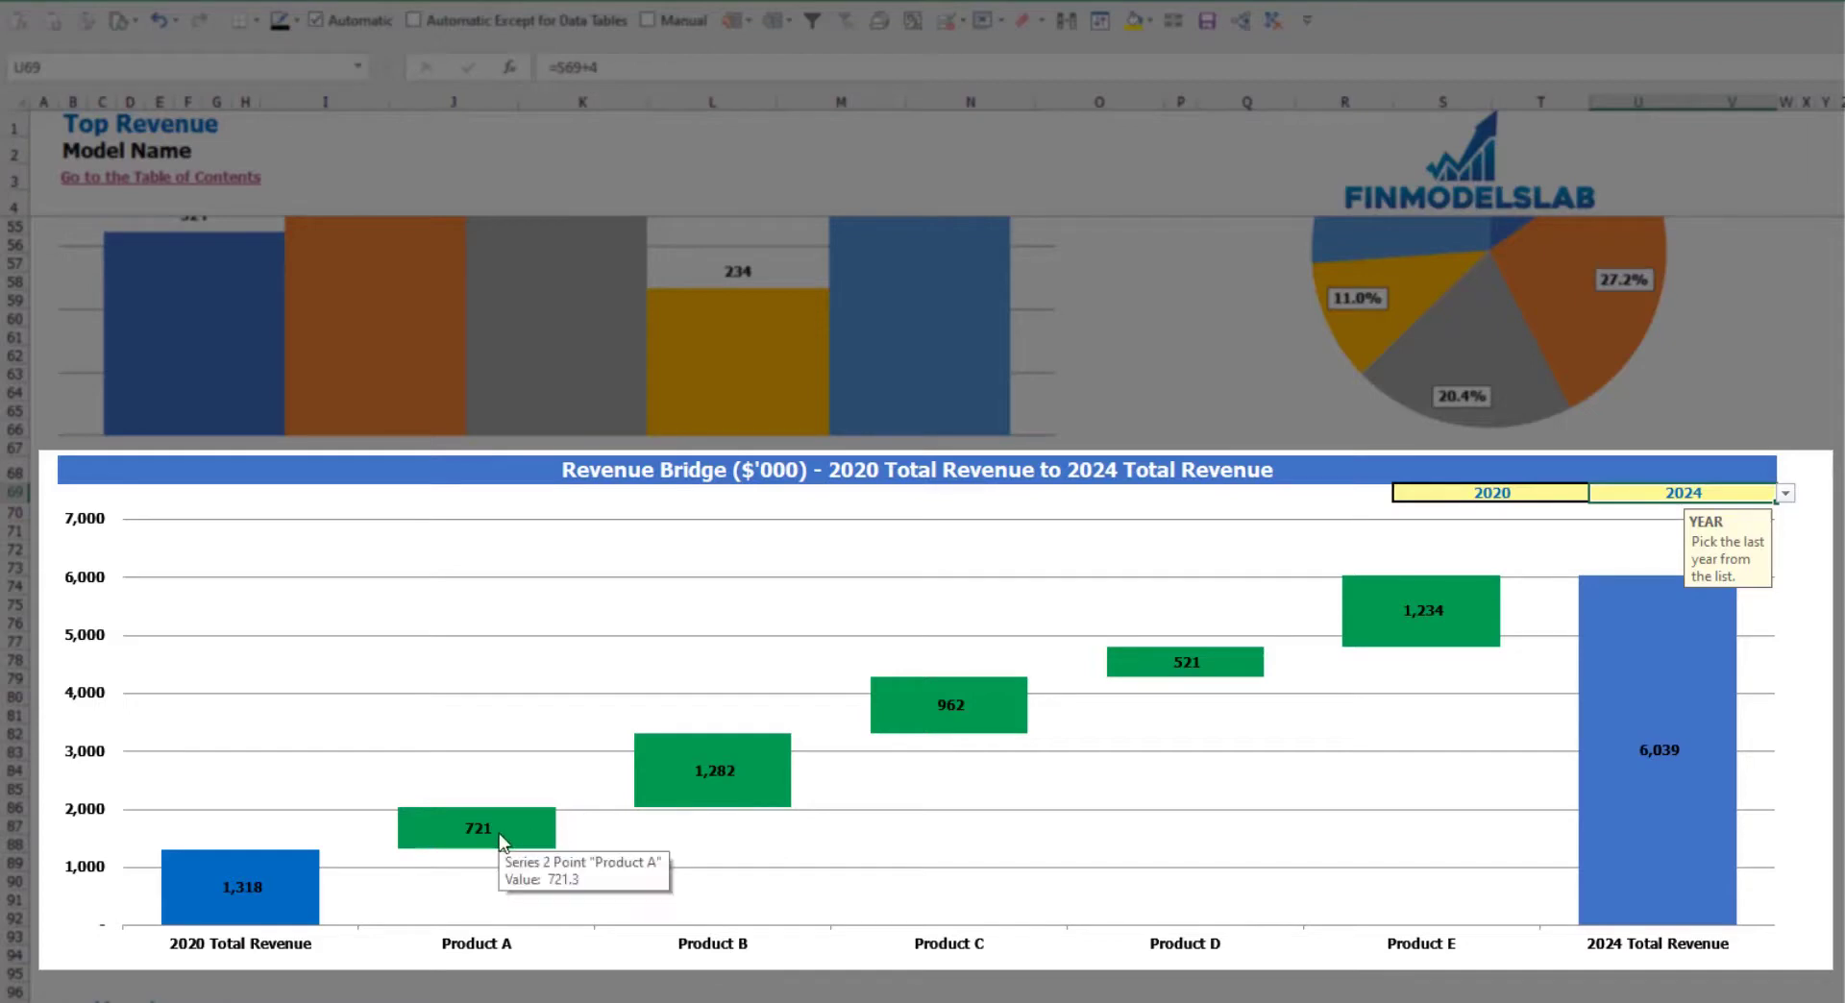
mouse_move(524, 858)
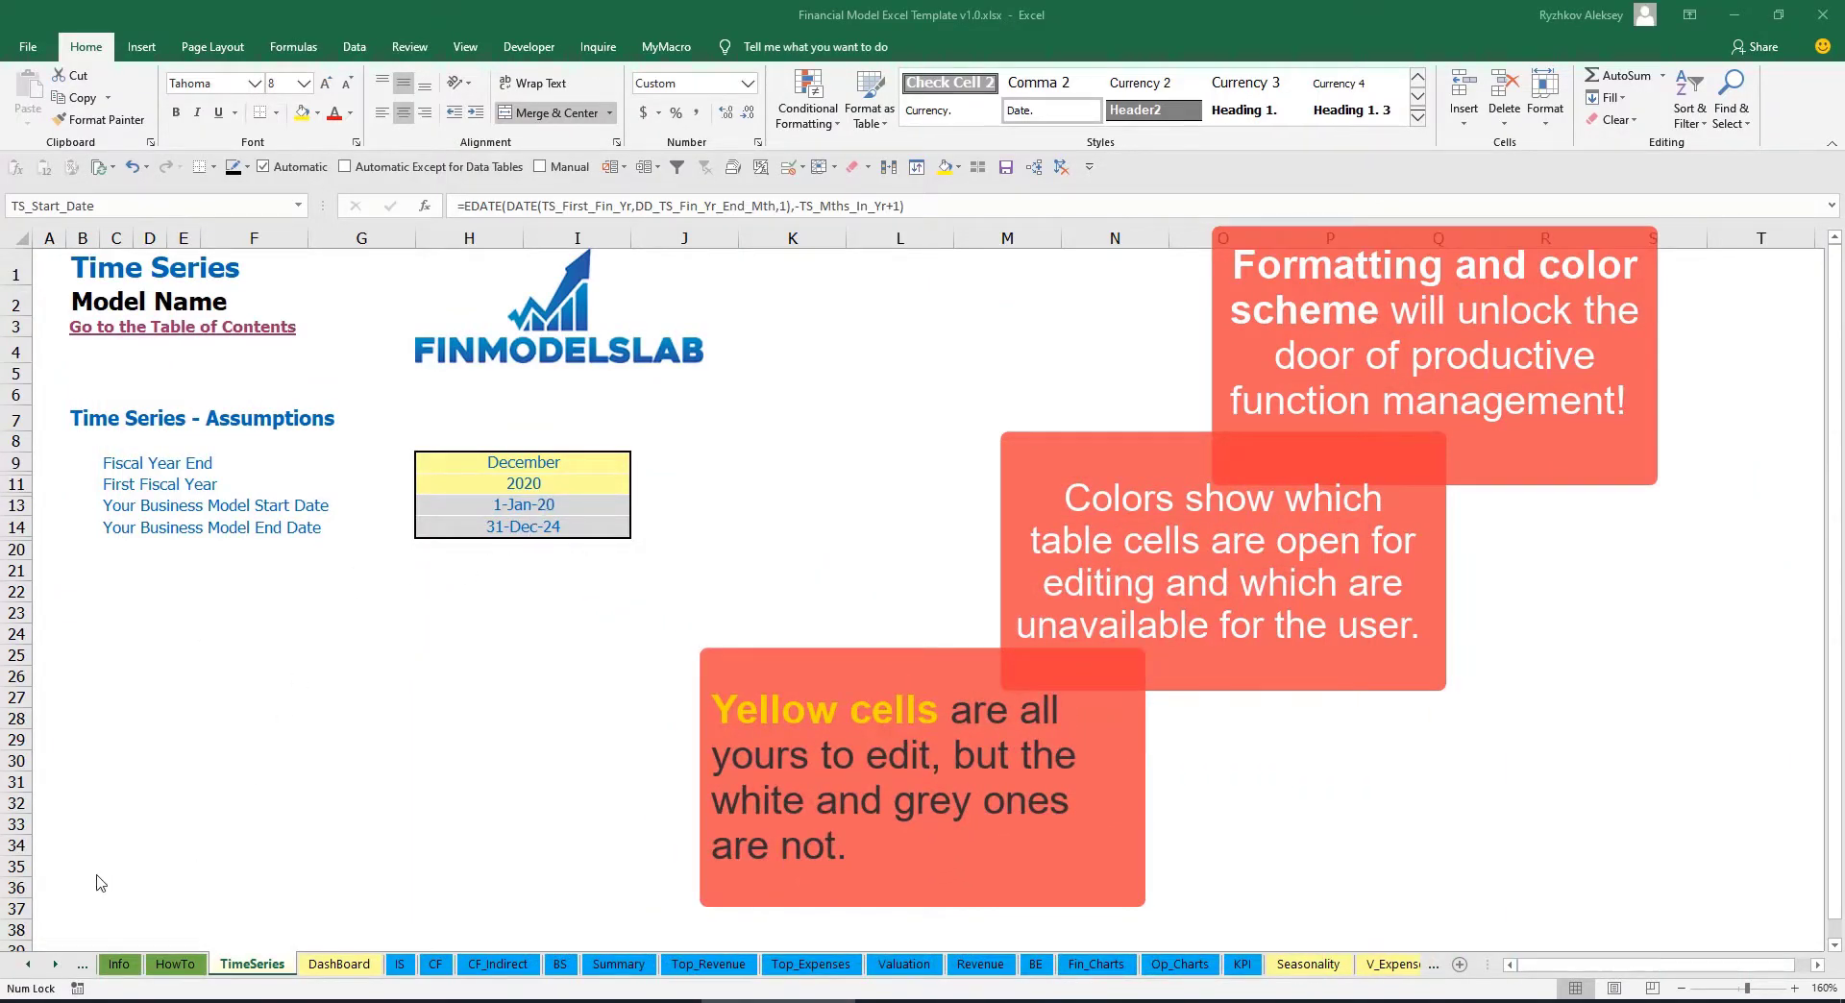
Look through all the workbook's color-coded sheets, from the grey calculation sheets back to the green instruction sheets
left_click_drag(57, 970, 31, 973)
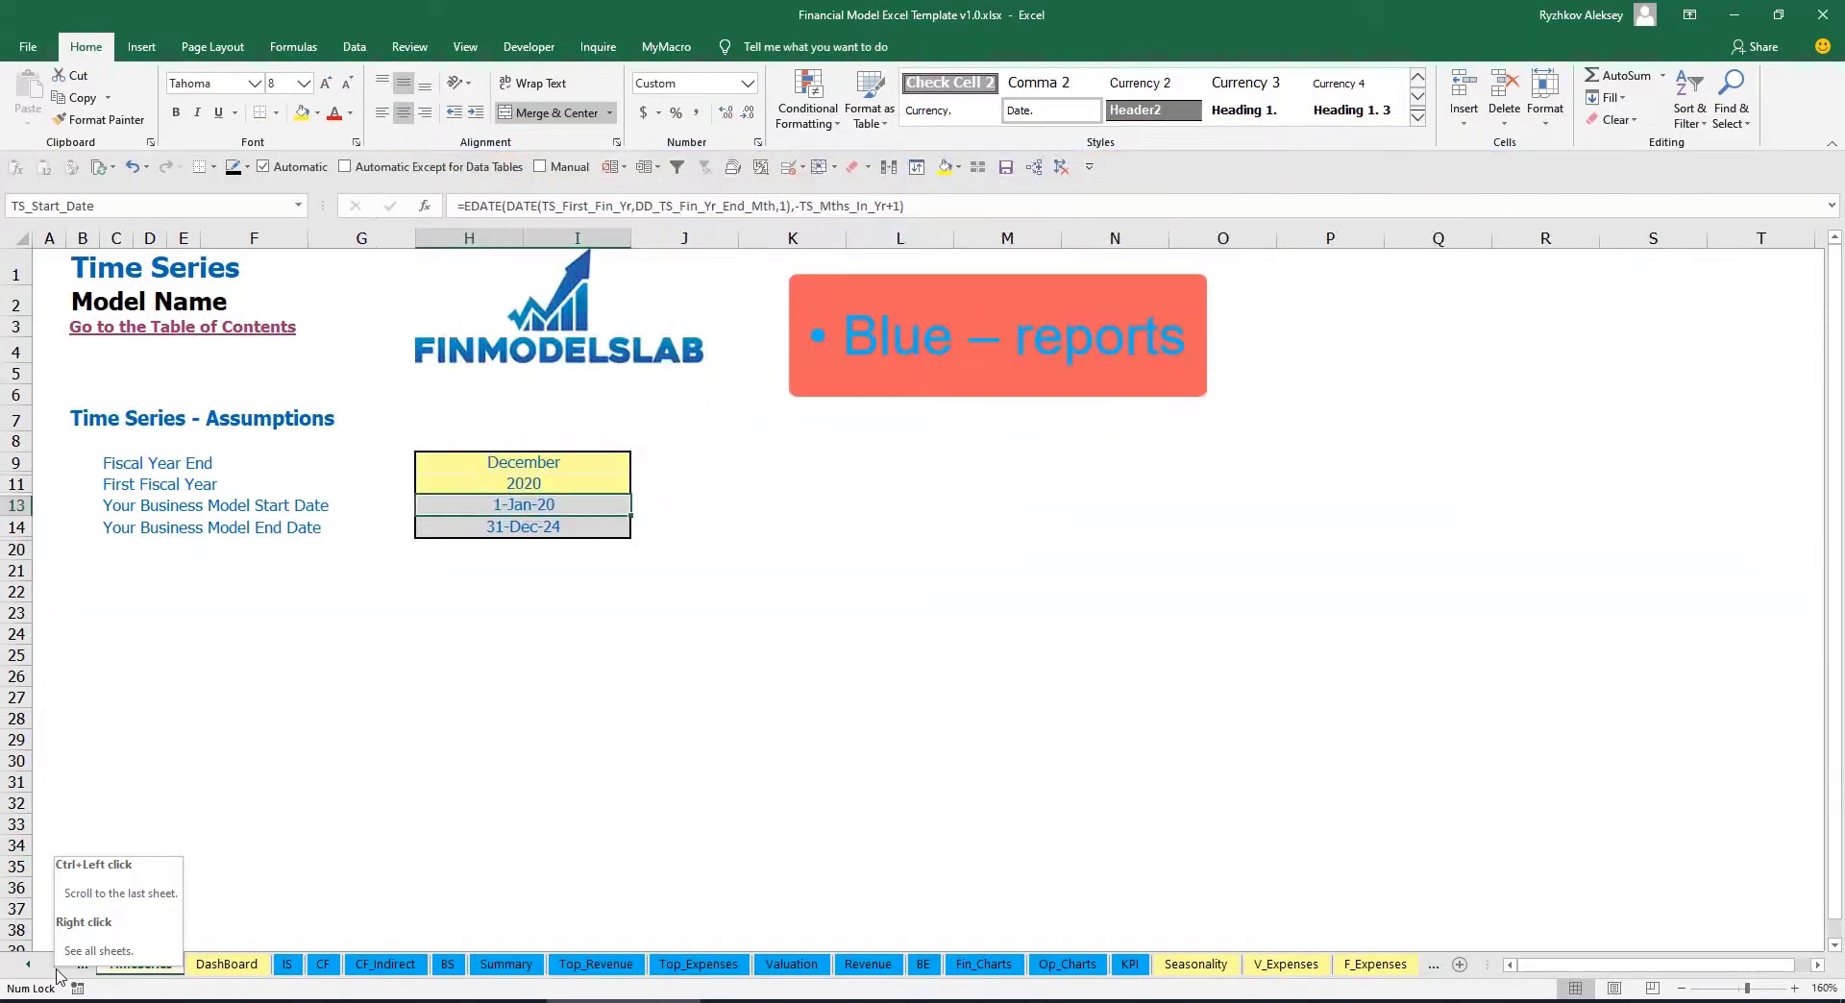
left_click(56, 972)
left_click(56, 973)
left_click(57, 973)
left_click(56, 973)
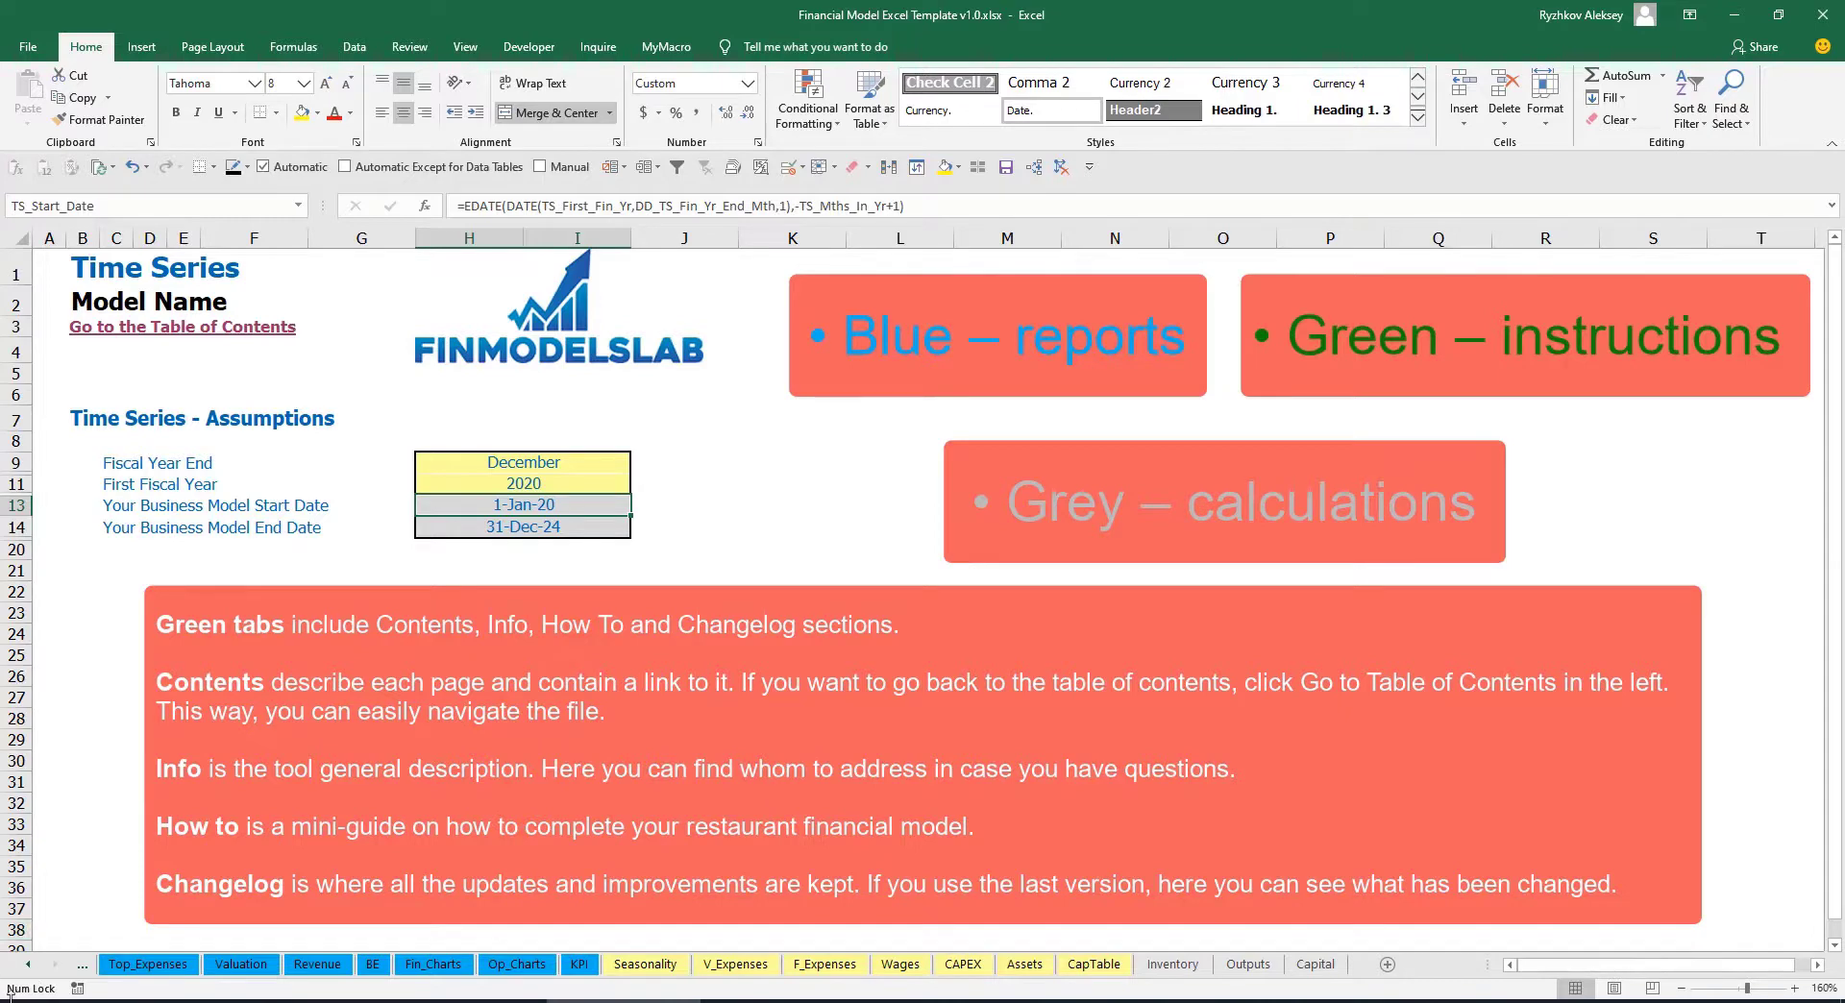
left_click(27, 971)
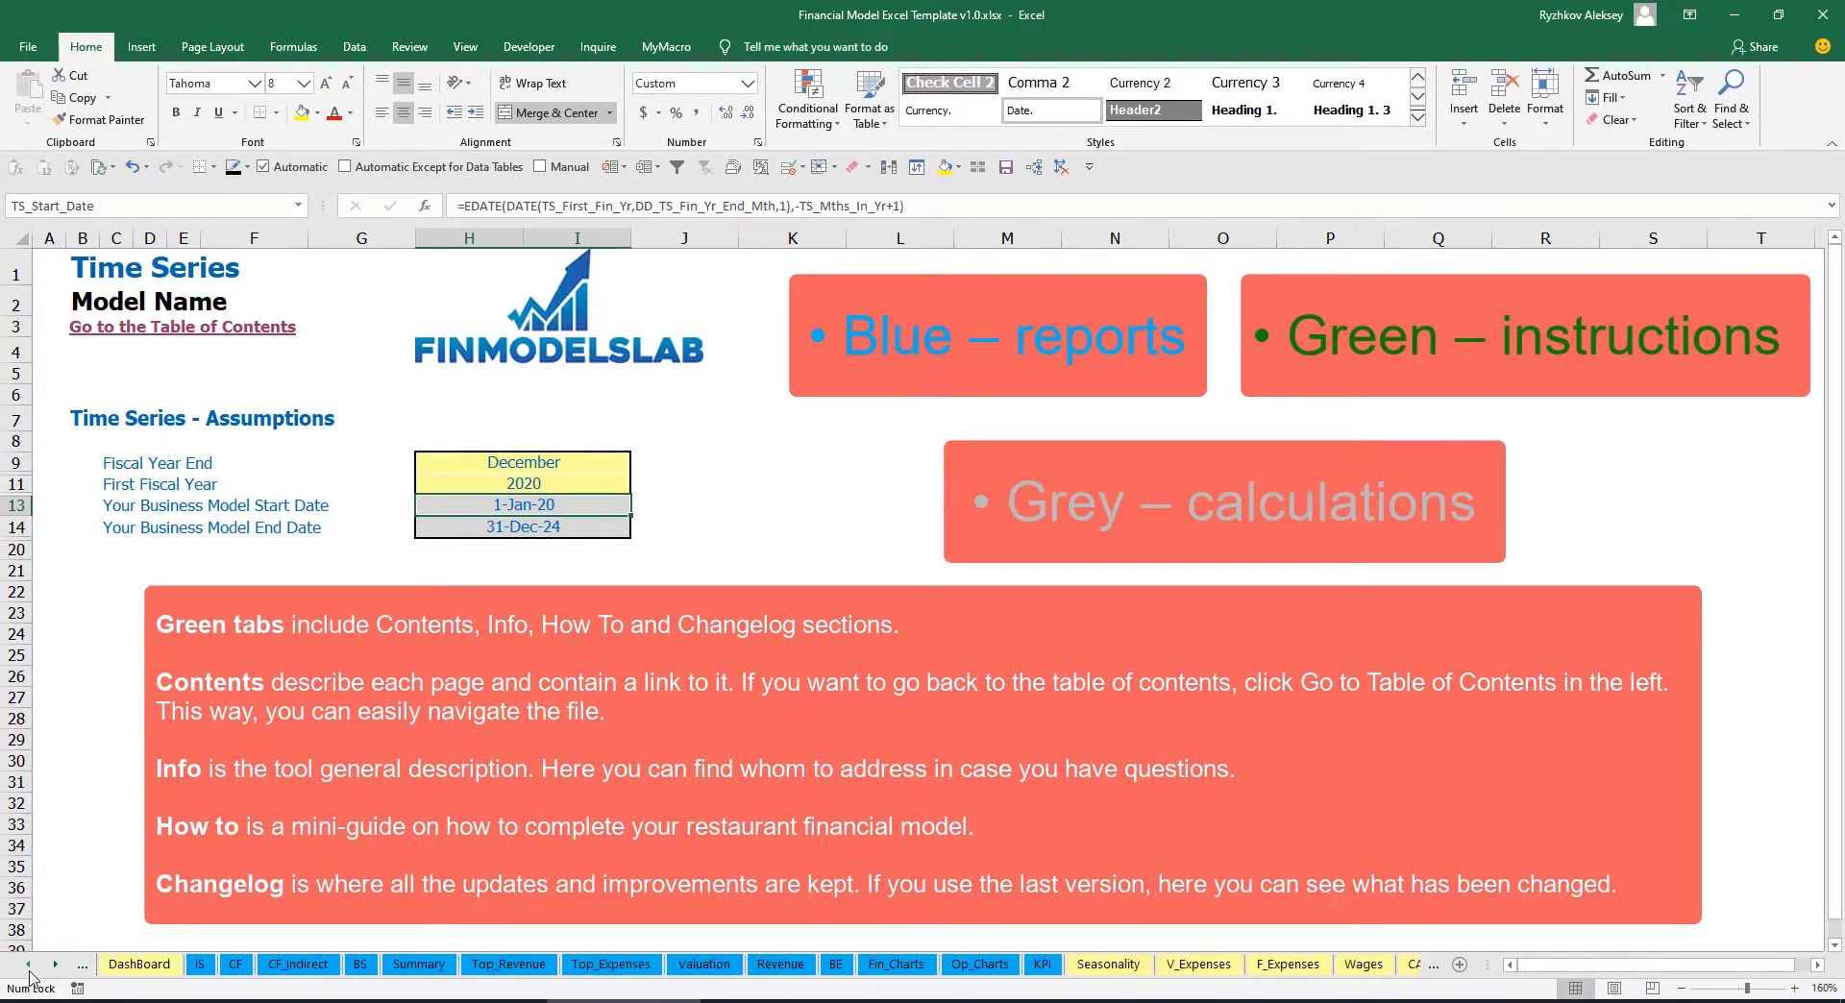
left_click(29, 971)
left_click(28, 971)
left_click(29, 971)
left_click(28, 971)
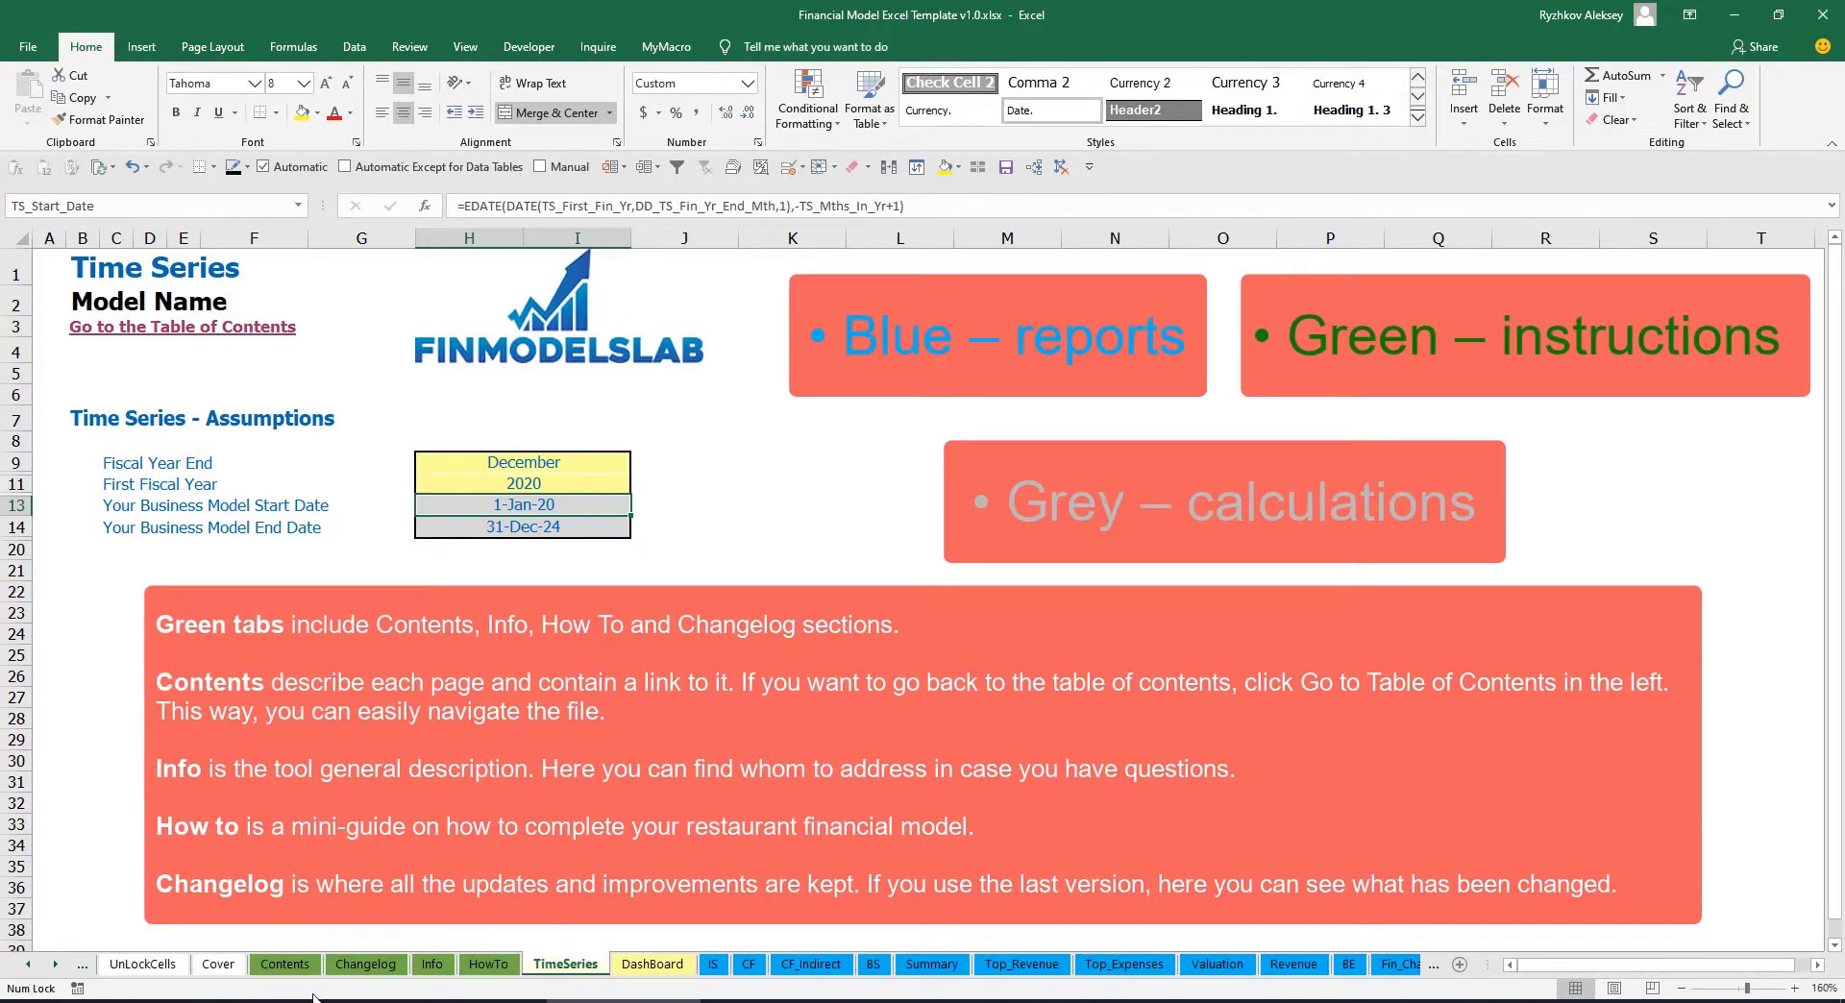
Follow the Financial Statements Summary link from the Contents sheet and return to the table of contents
left_click(284, 965)
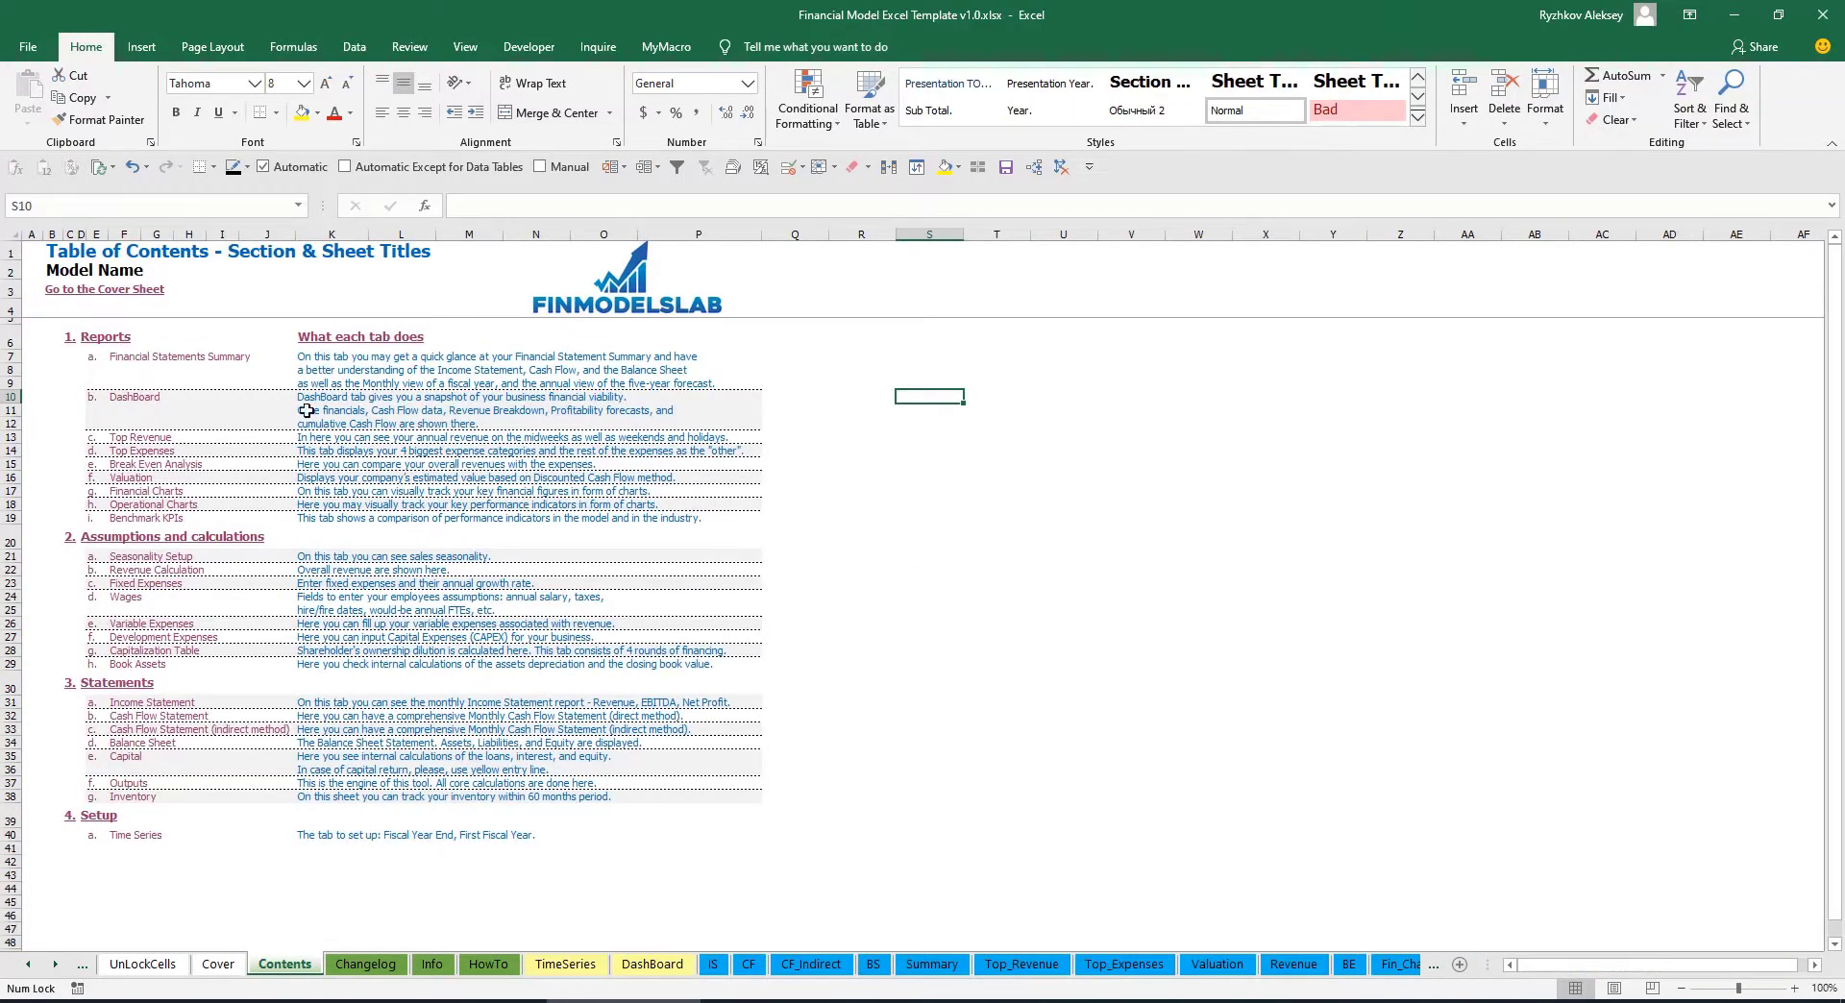
left_click(168, 363)
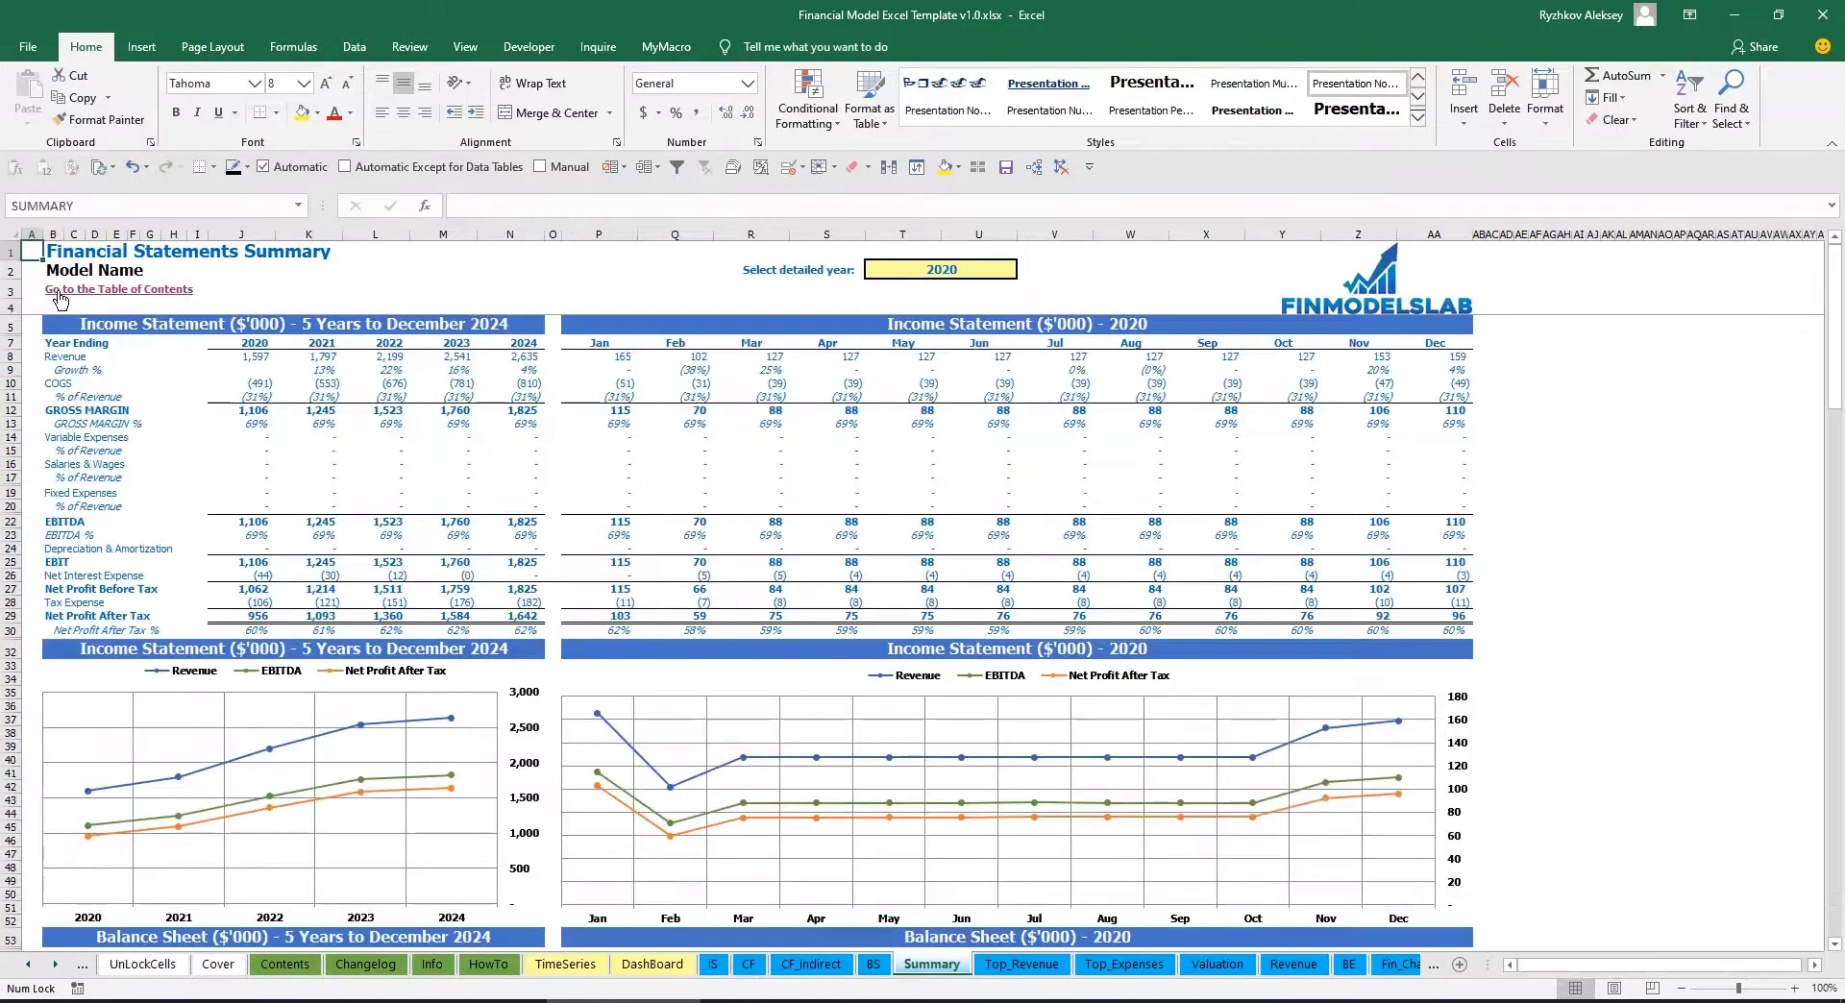
left_click(59, 294)
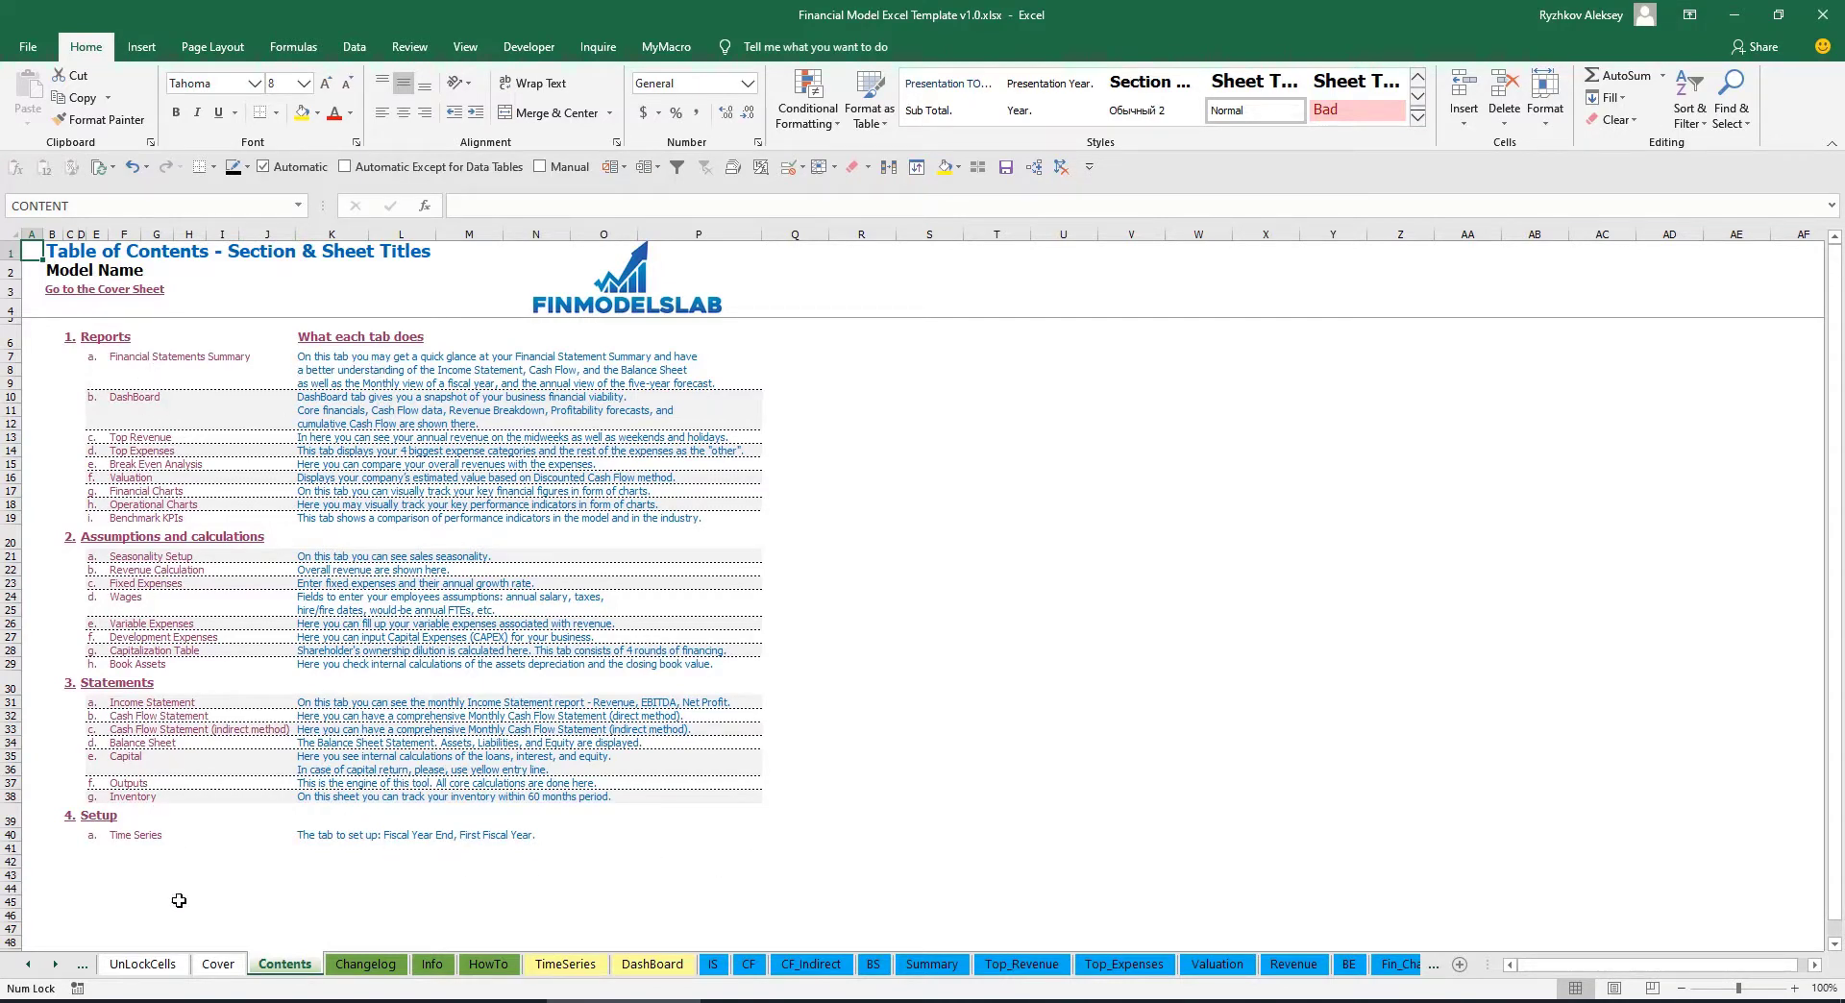
Read through the HowTo guide's section instructions, from business model principles down to Top Revenue, and follow a section link
left_click(490, 967)
scroll(168, 505, "up", 20)
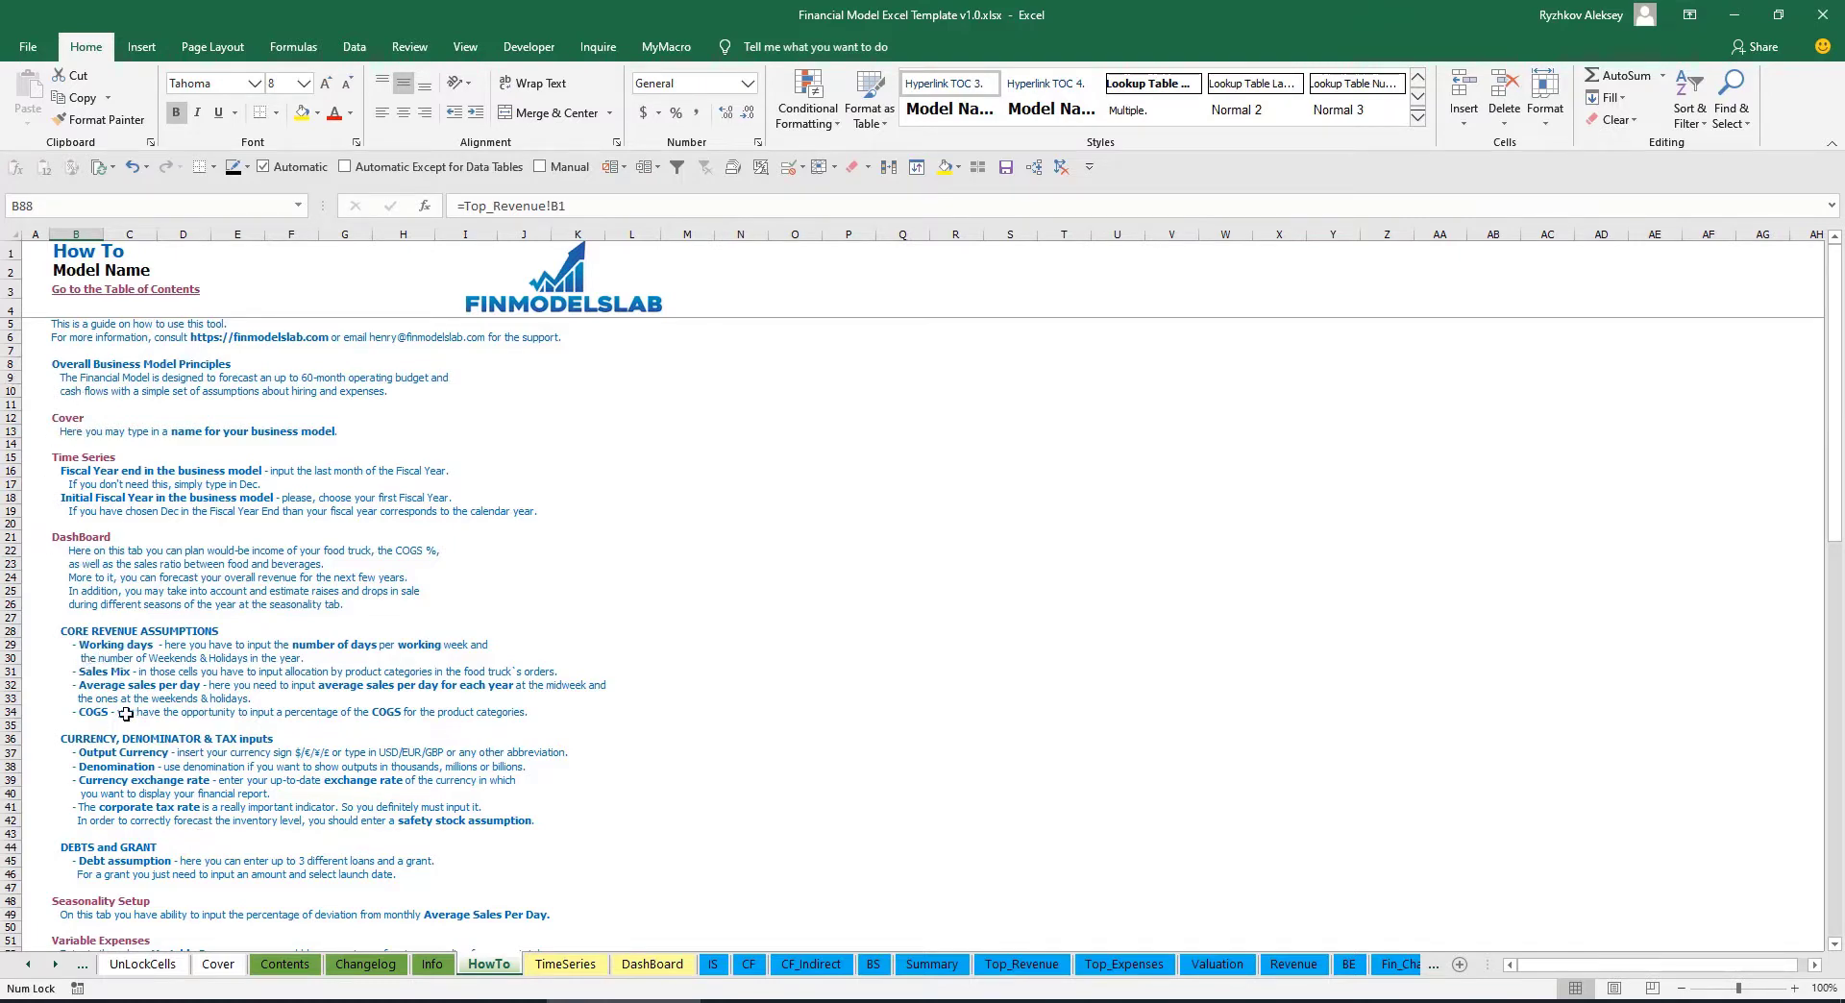
scroll(97, 645, "down", 3)
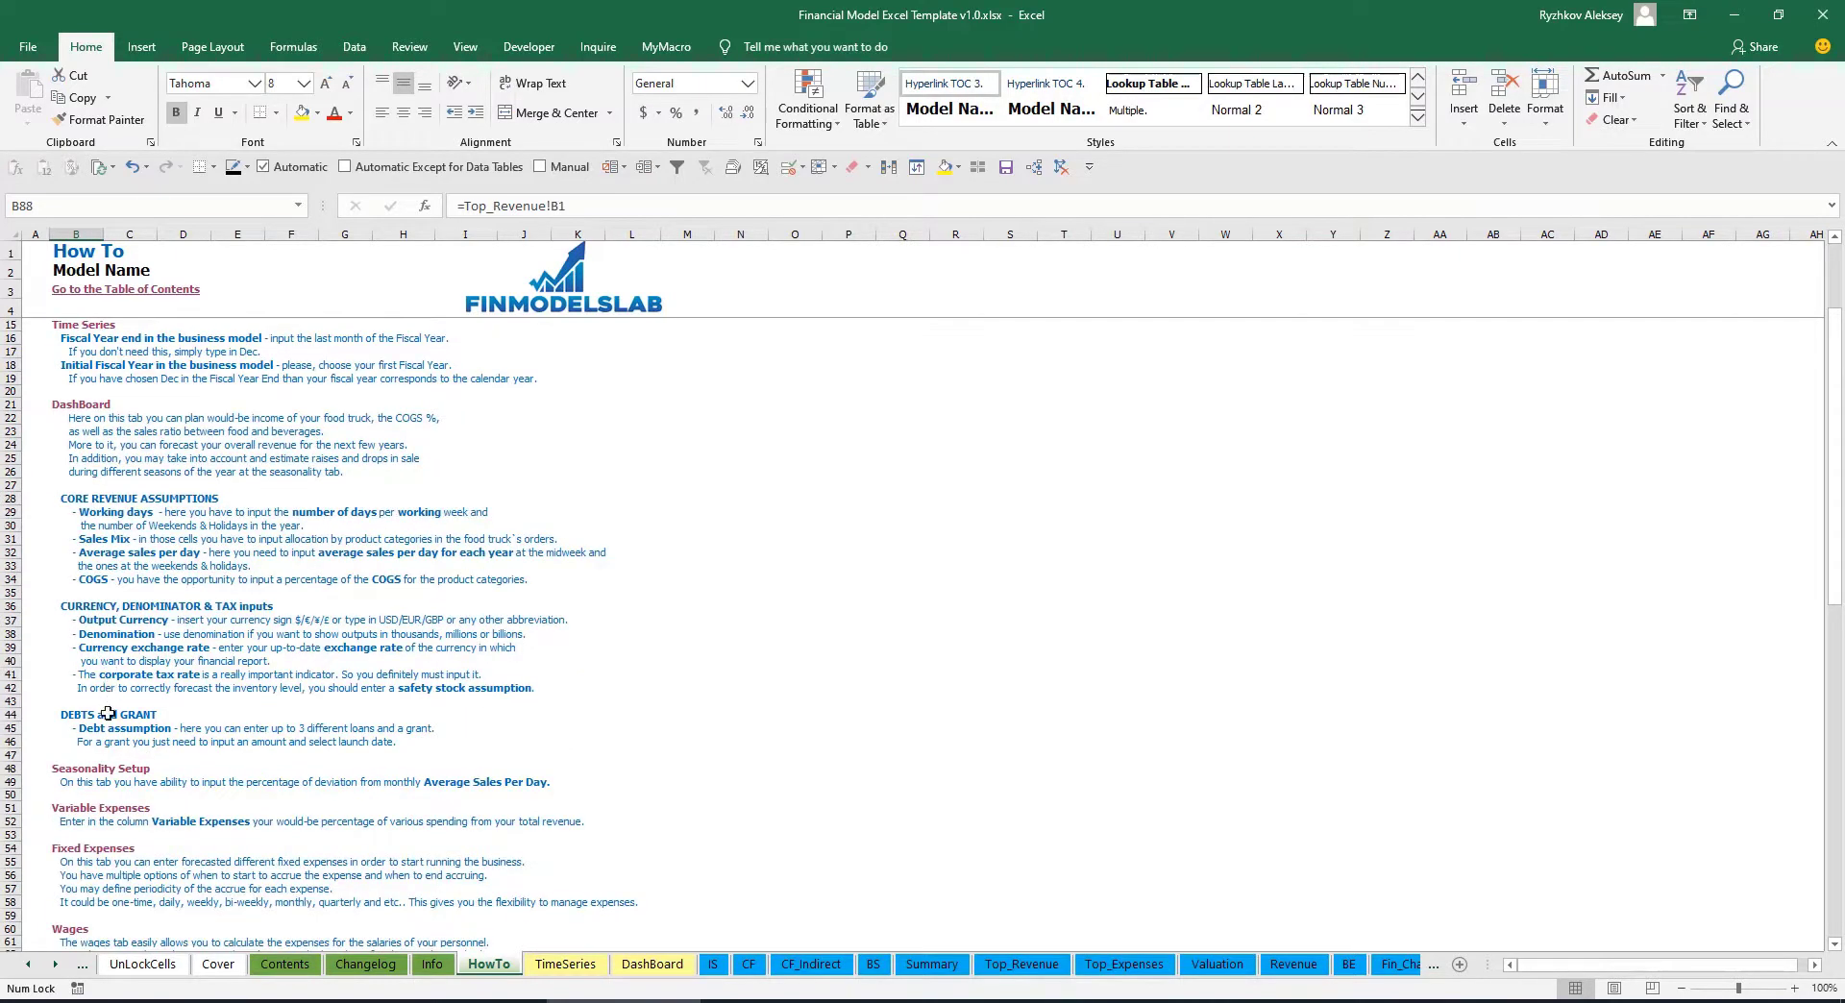
scroll(108, 708, "down", 3)
scroll(91, 762, "down", 6)
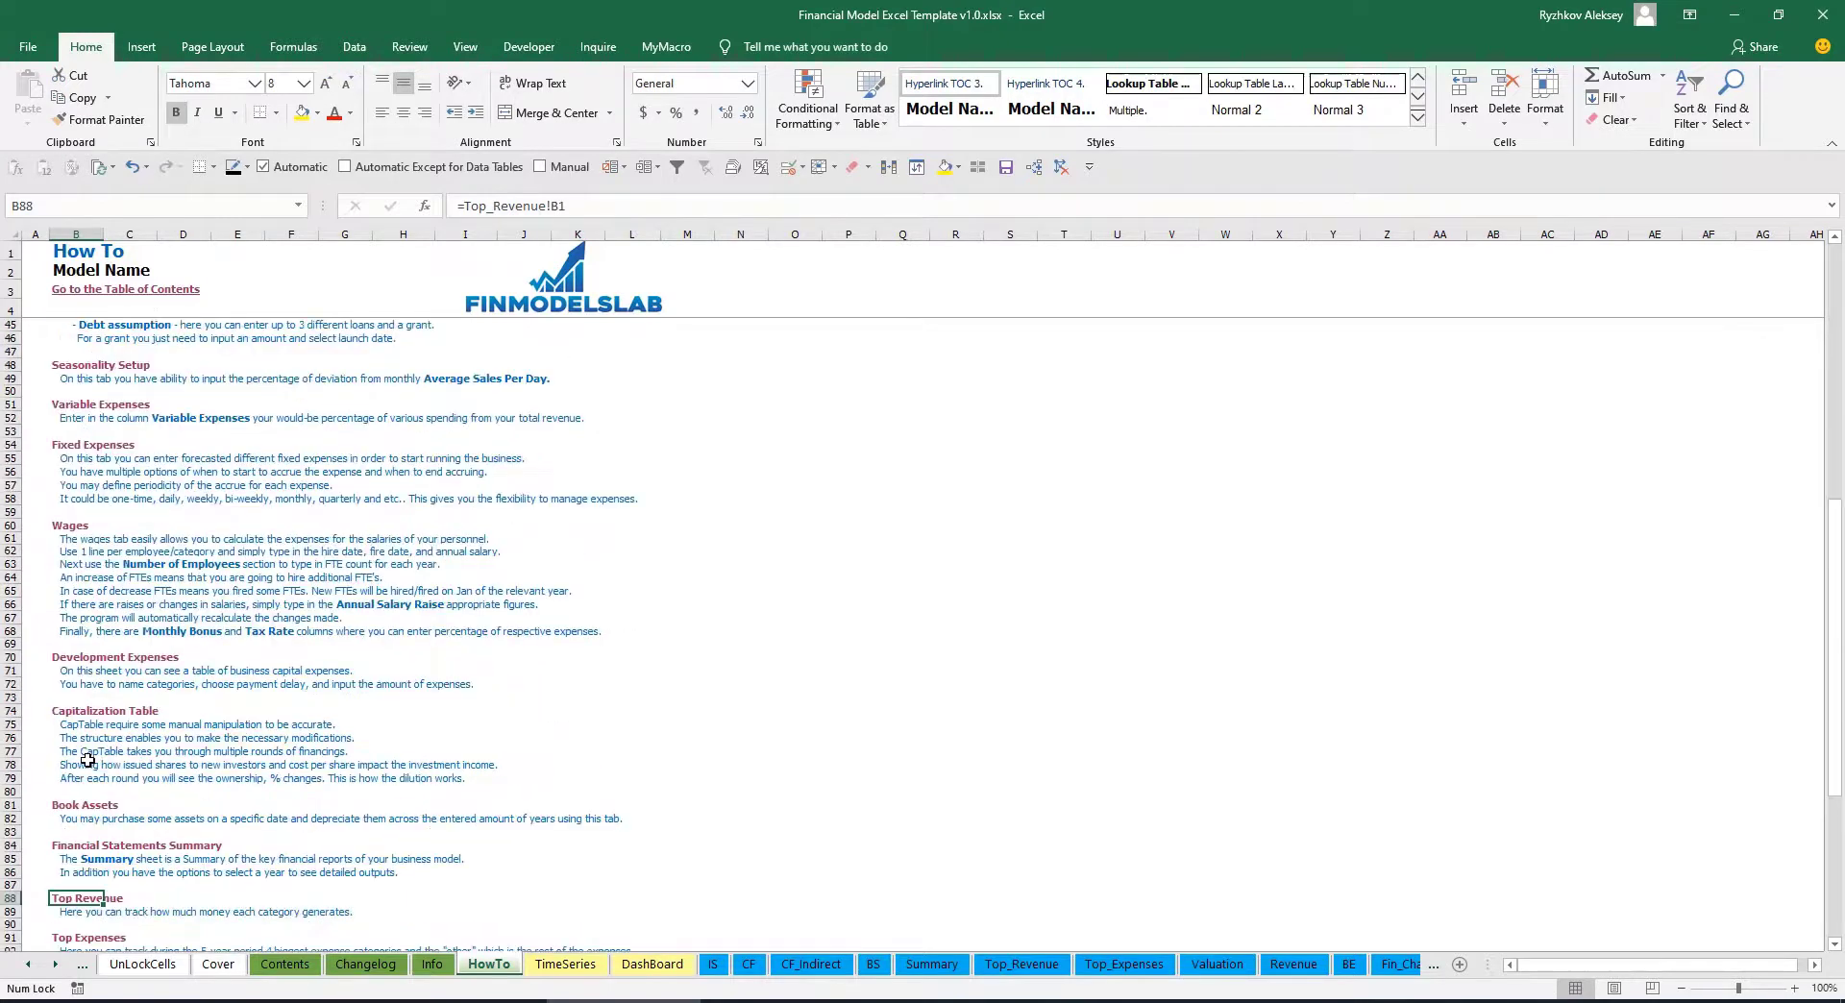
scroll(115, 646, "up", 12)
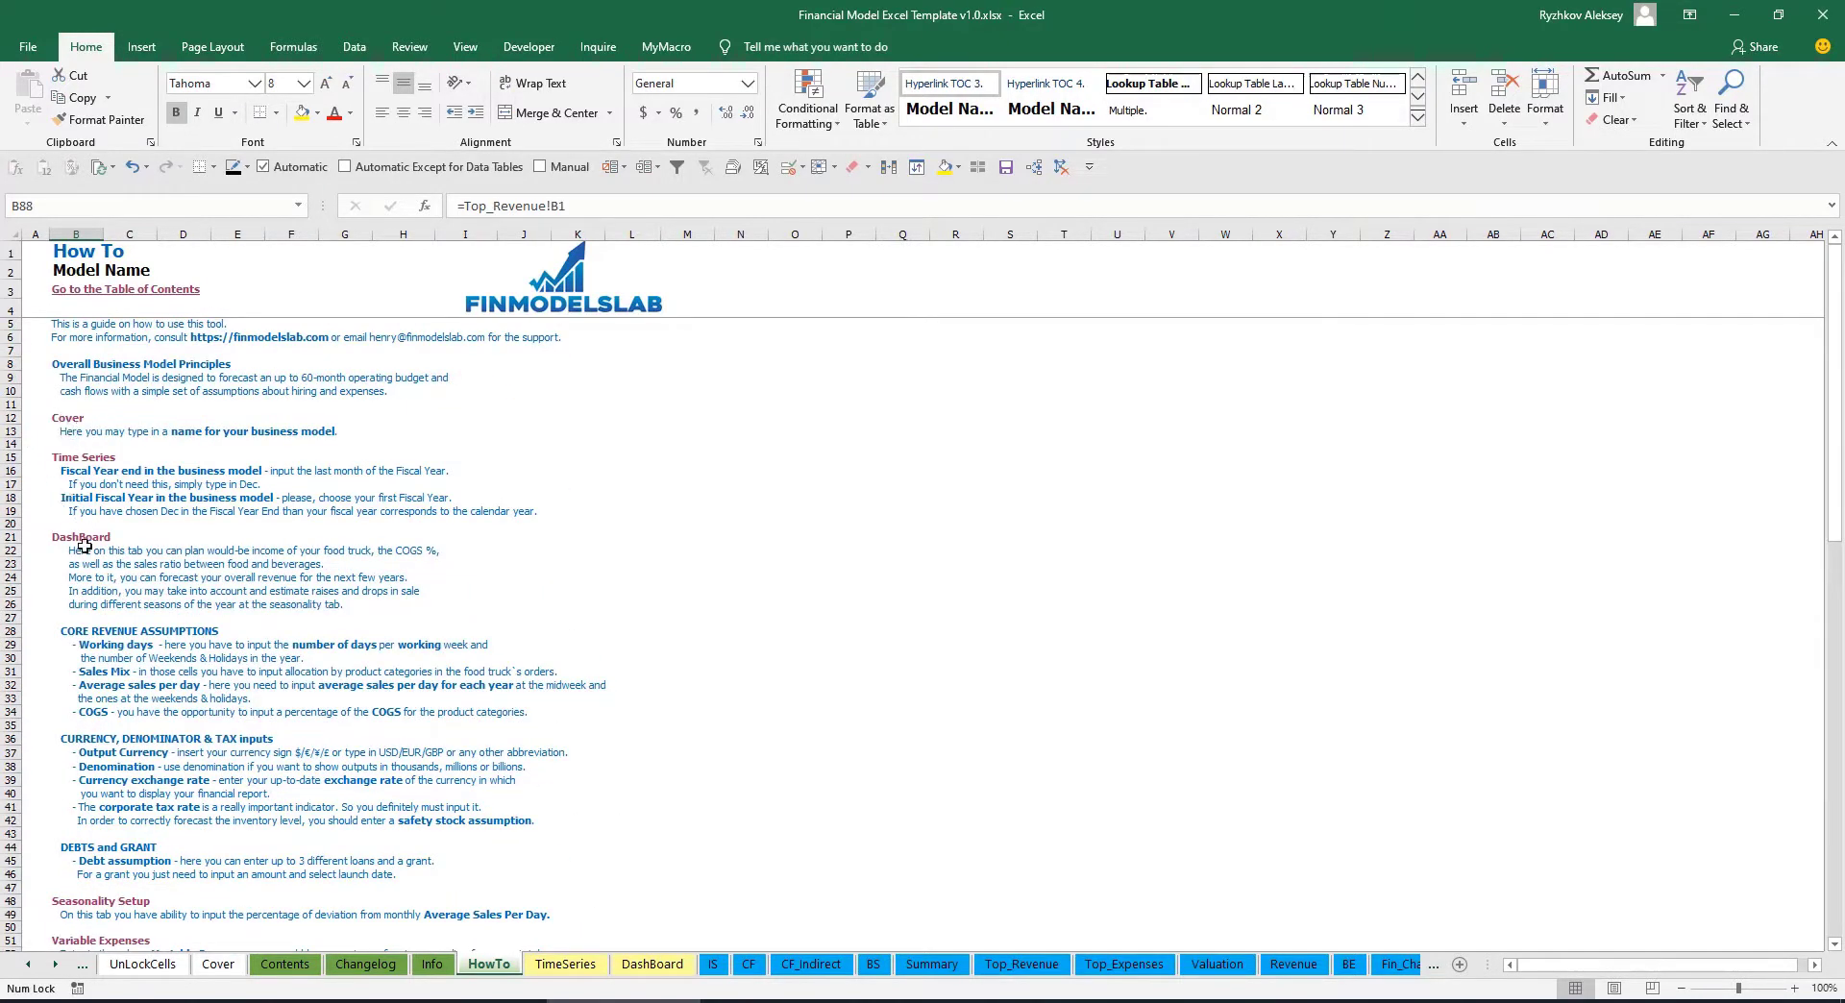
scroll(96, 586, "down", 10)
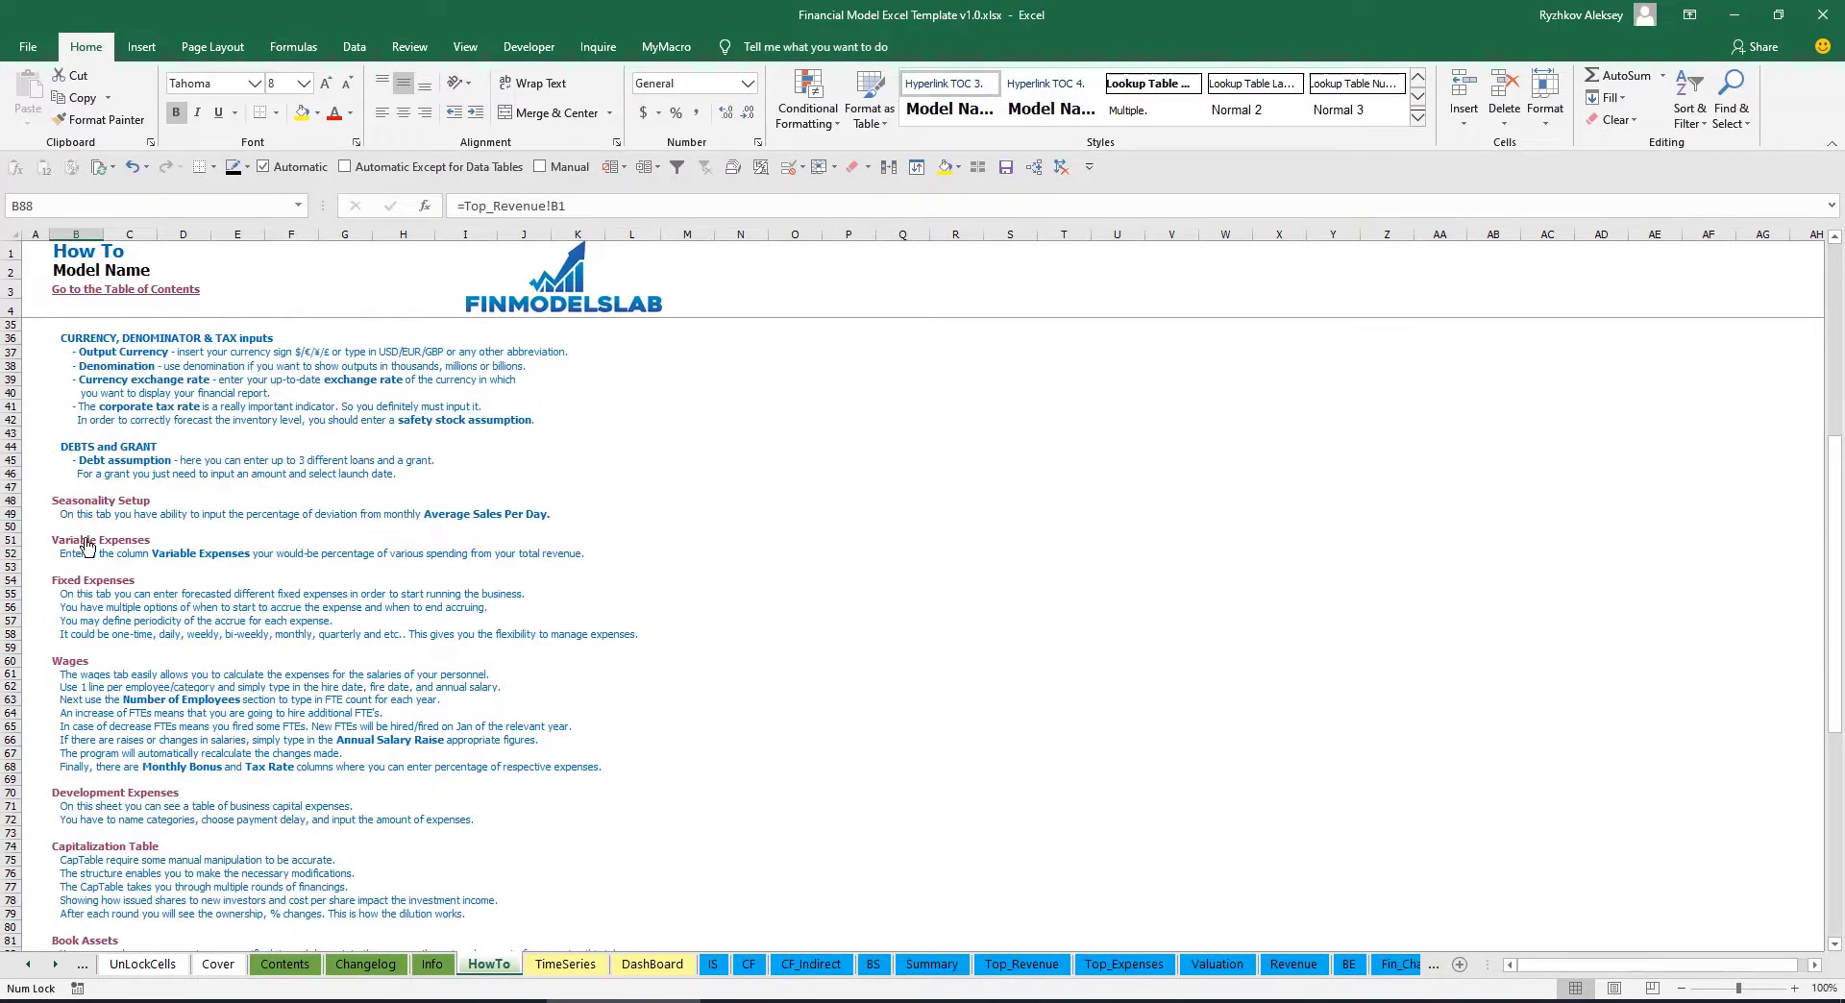
scroll(86, 544, "down", 3)
left_click(68, 813)
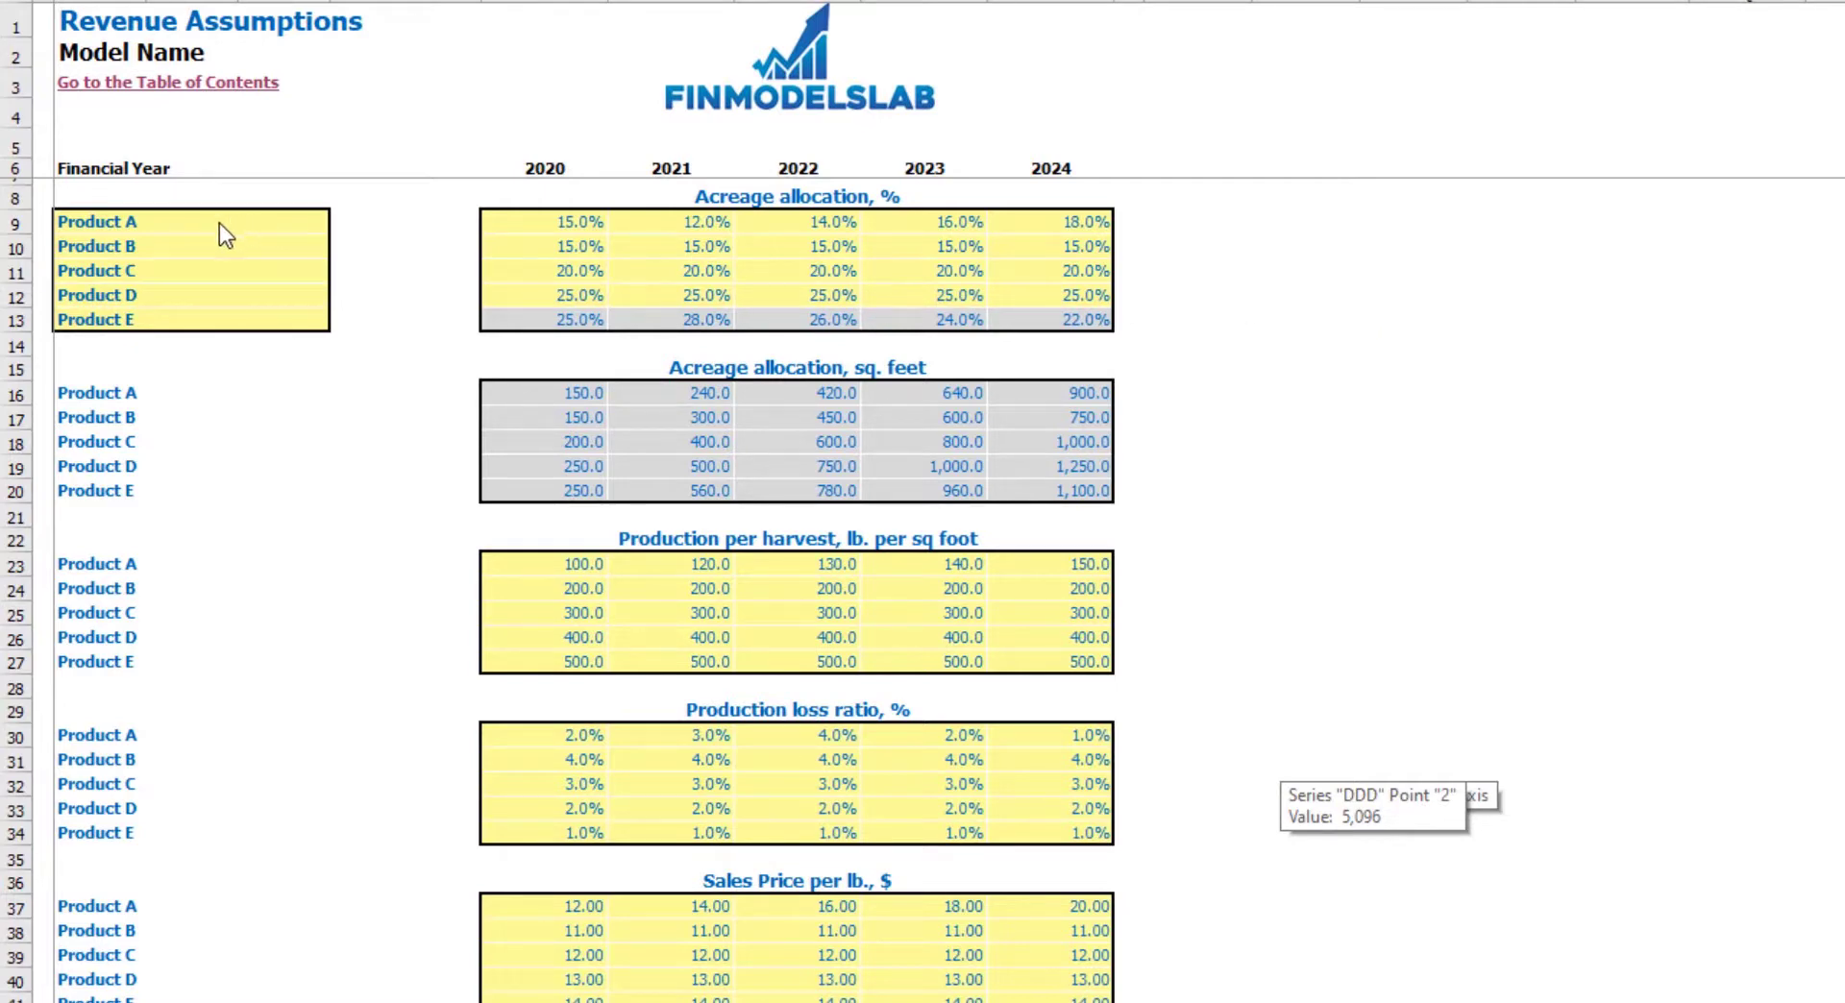
Try renaming Product A to Tomato in the Revenue Assumptions product list and undo the rename
left_click_drag(214, 221, 154, 319)
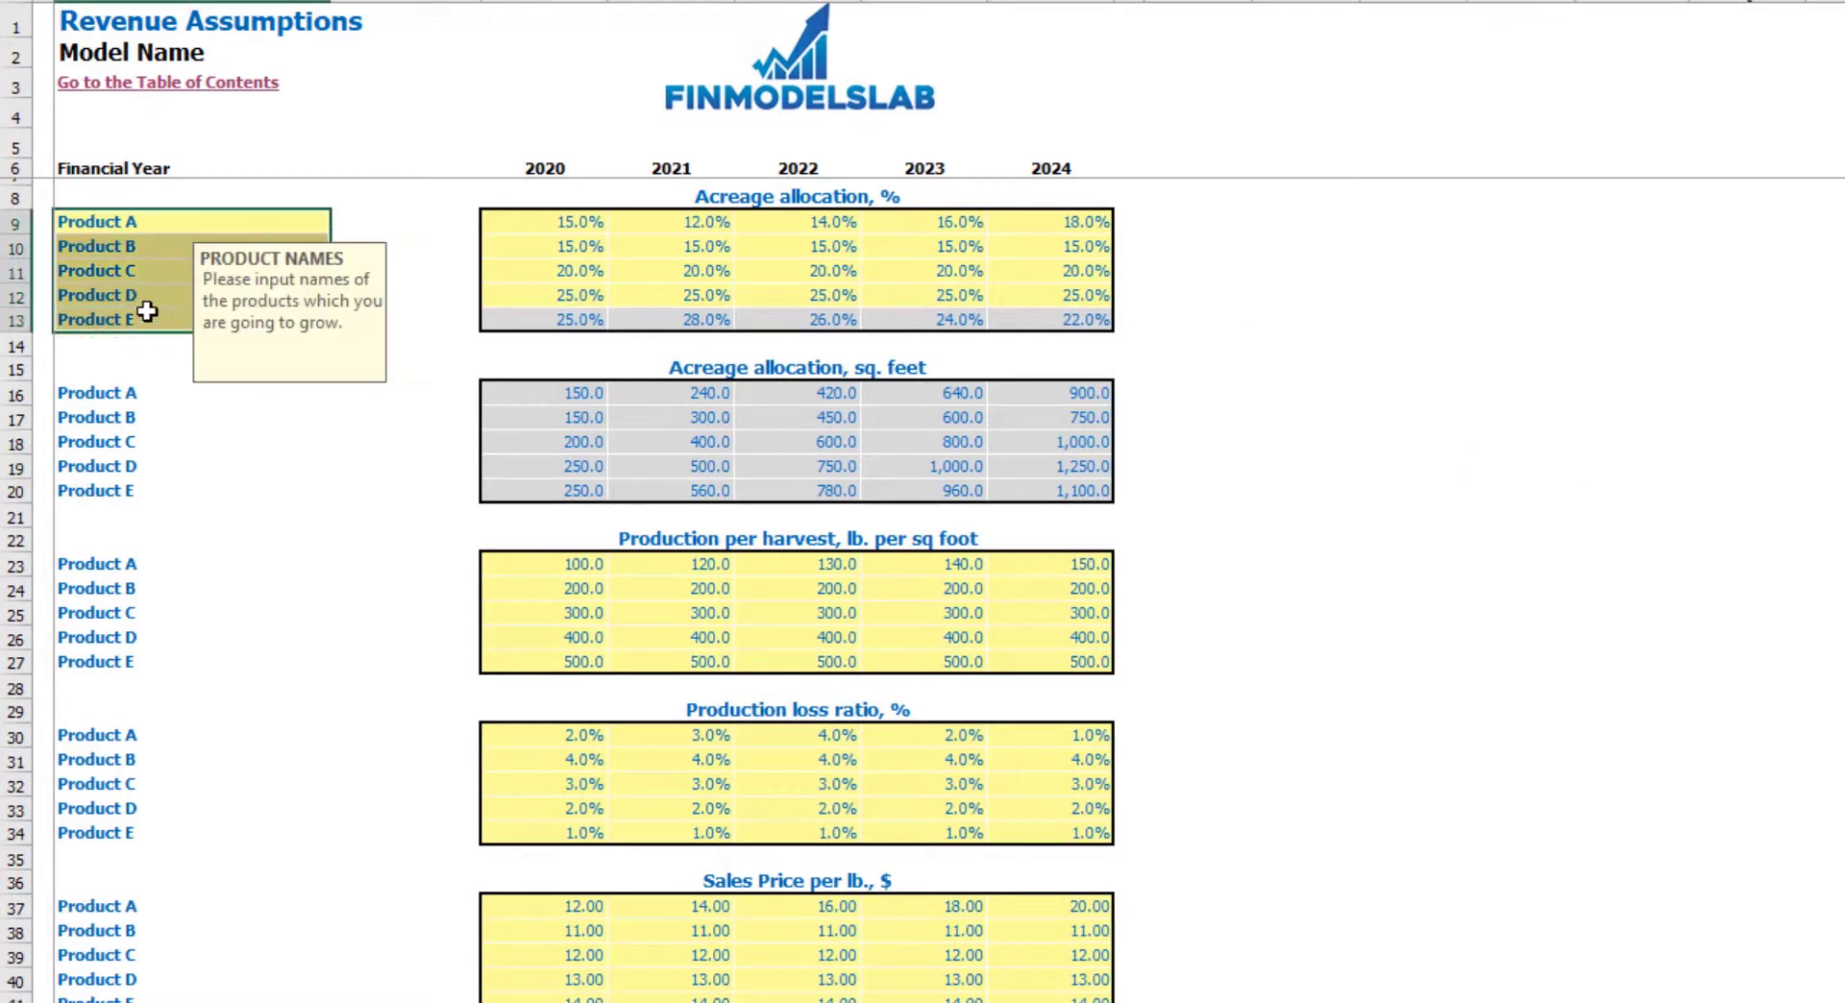
left_click(126, 221)
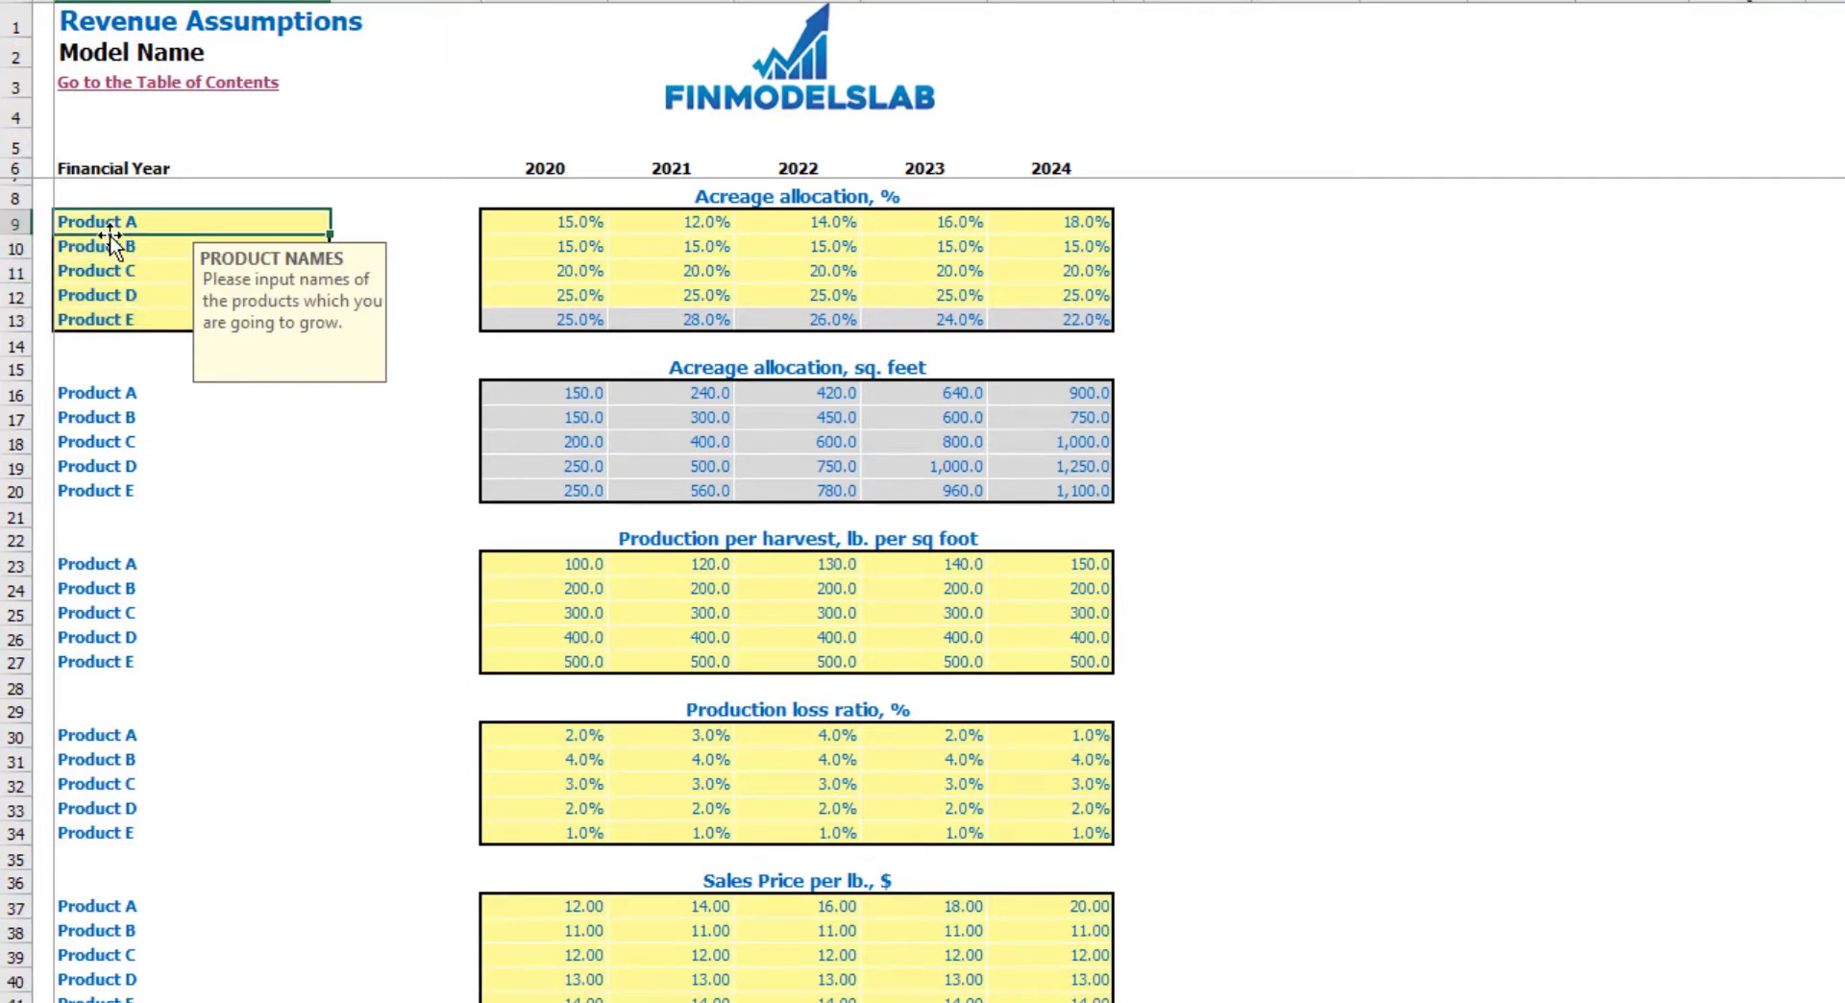
type("Tomato")
key("Return")
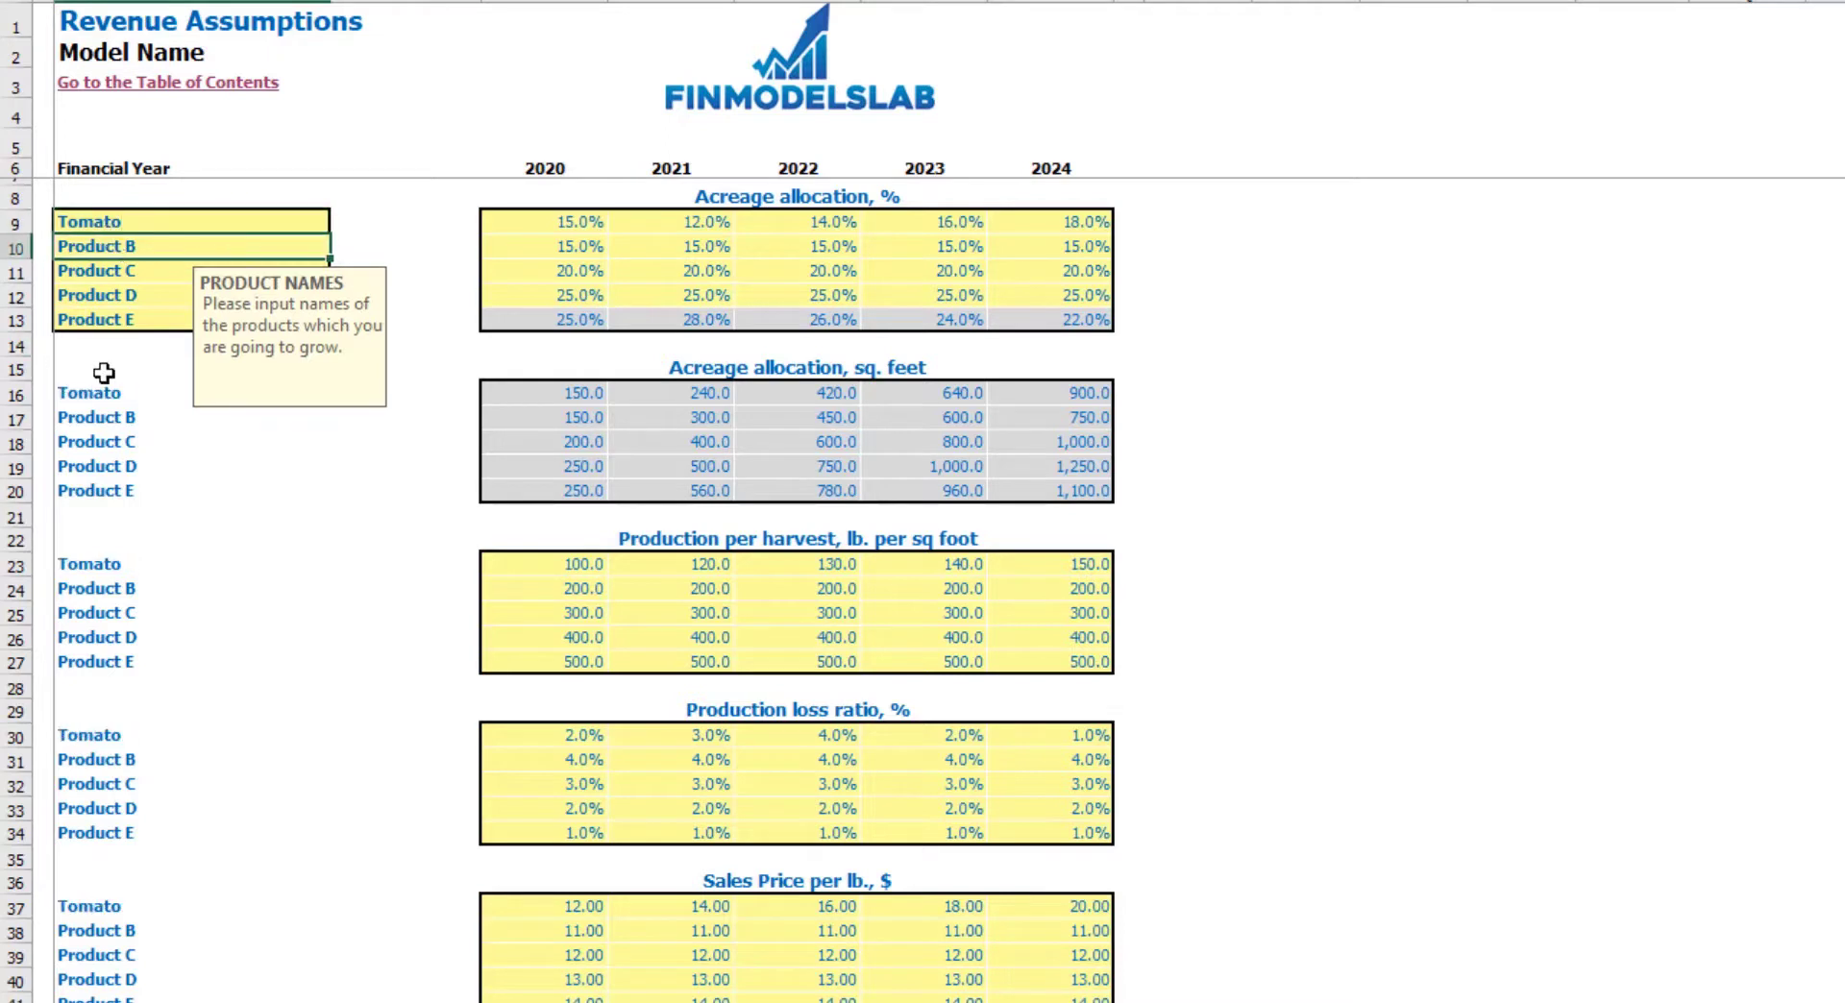
key("ctrl+z")
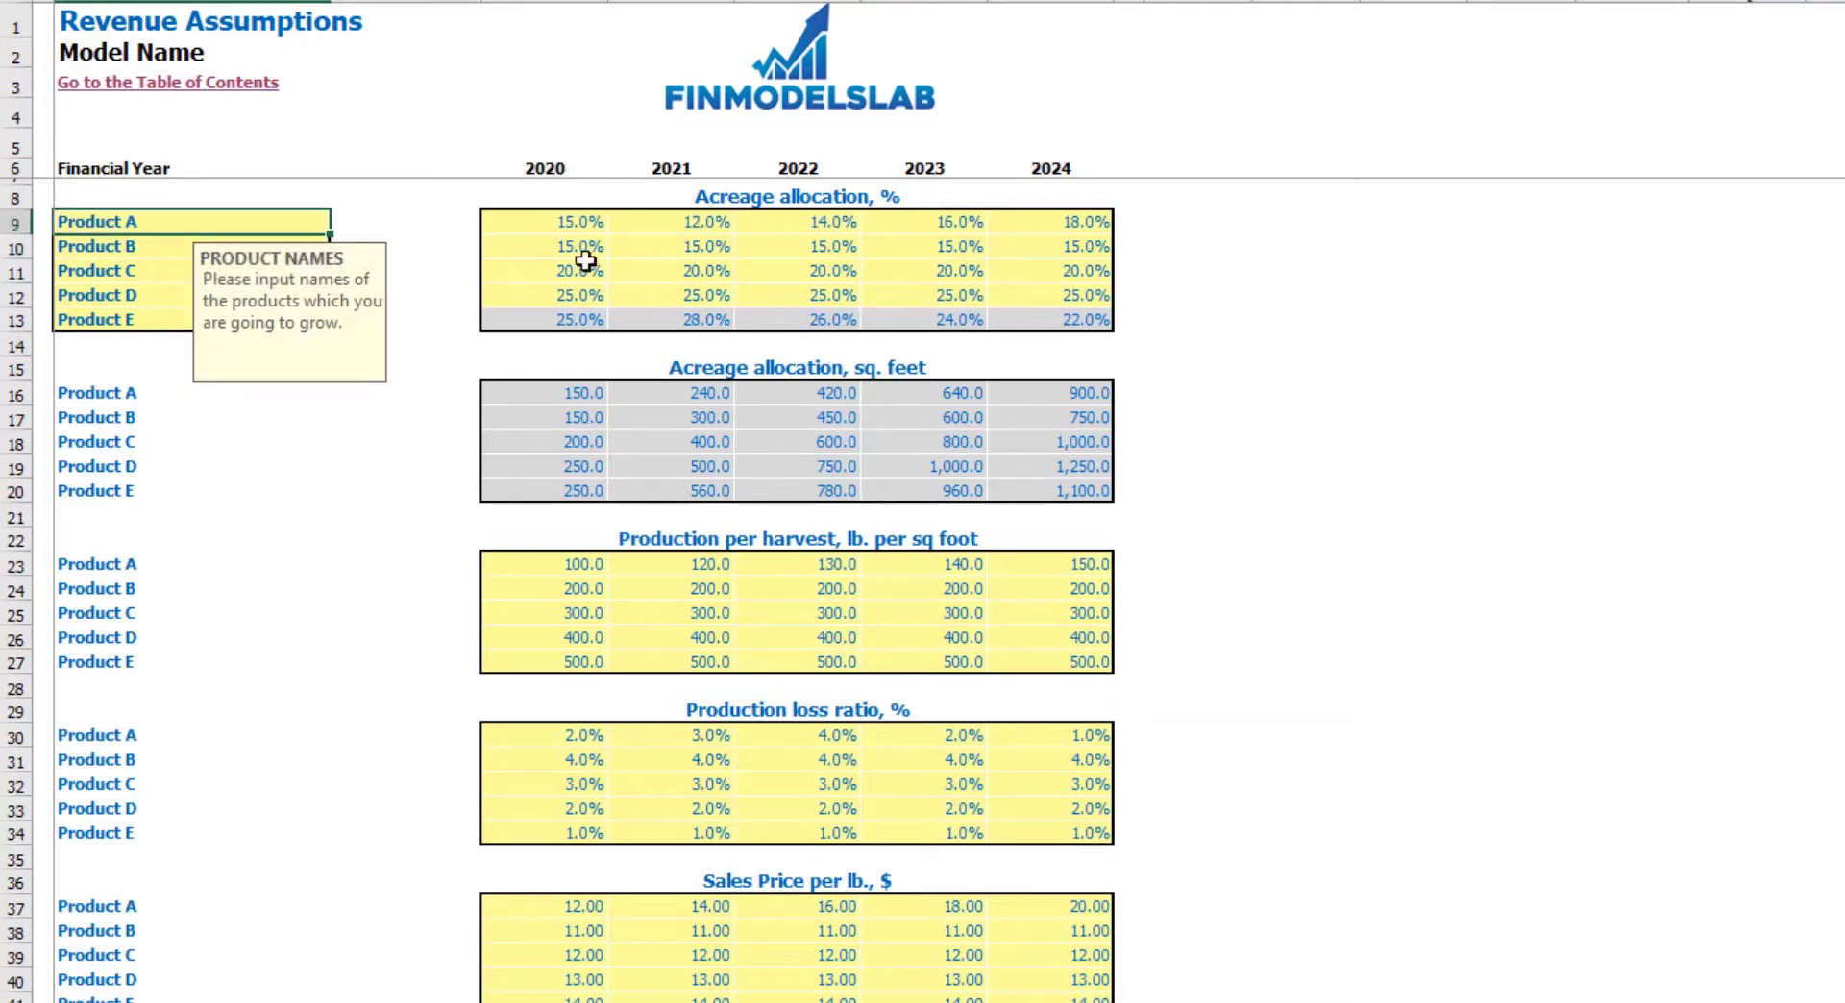
Set Product A's acreage allocation to 10%, 12%, 15%, 18% and 20% for 2020 through 2024
left_click_drag(554, 223, 1017, 296)
left_click(1324, 282)
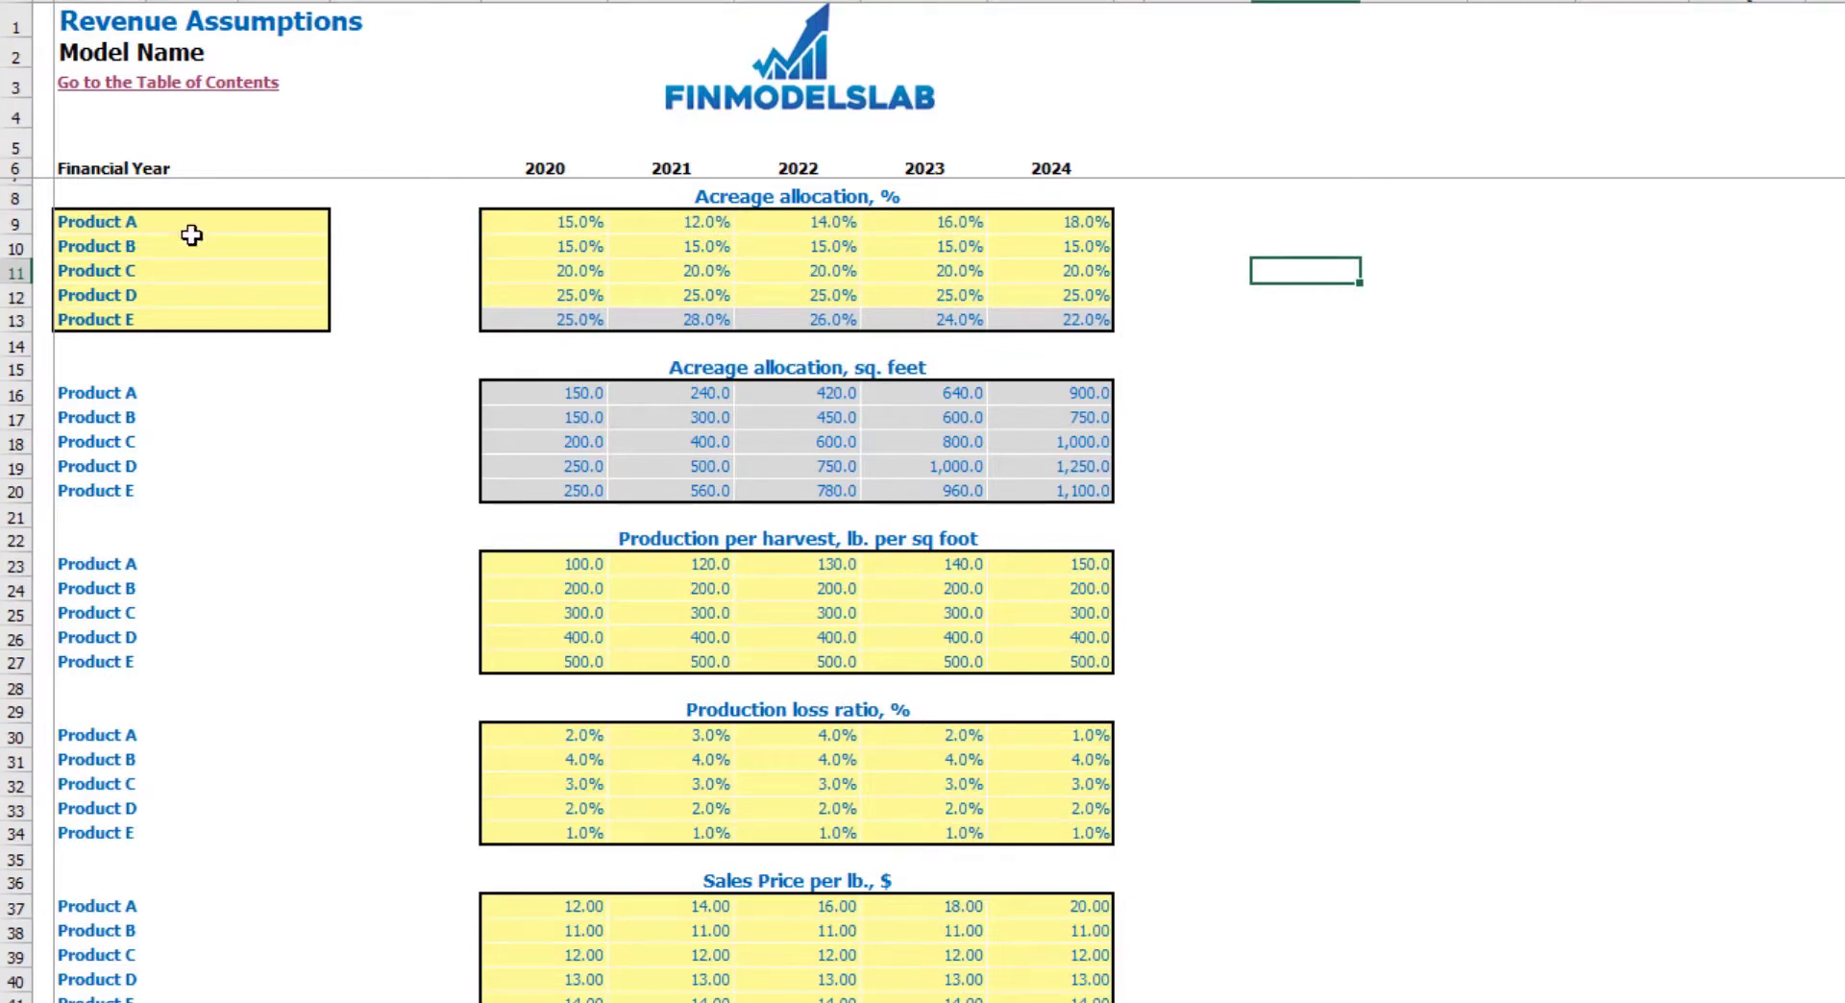
left_click(599, 227)
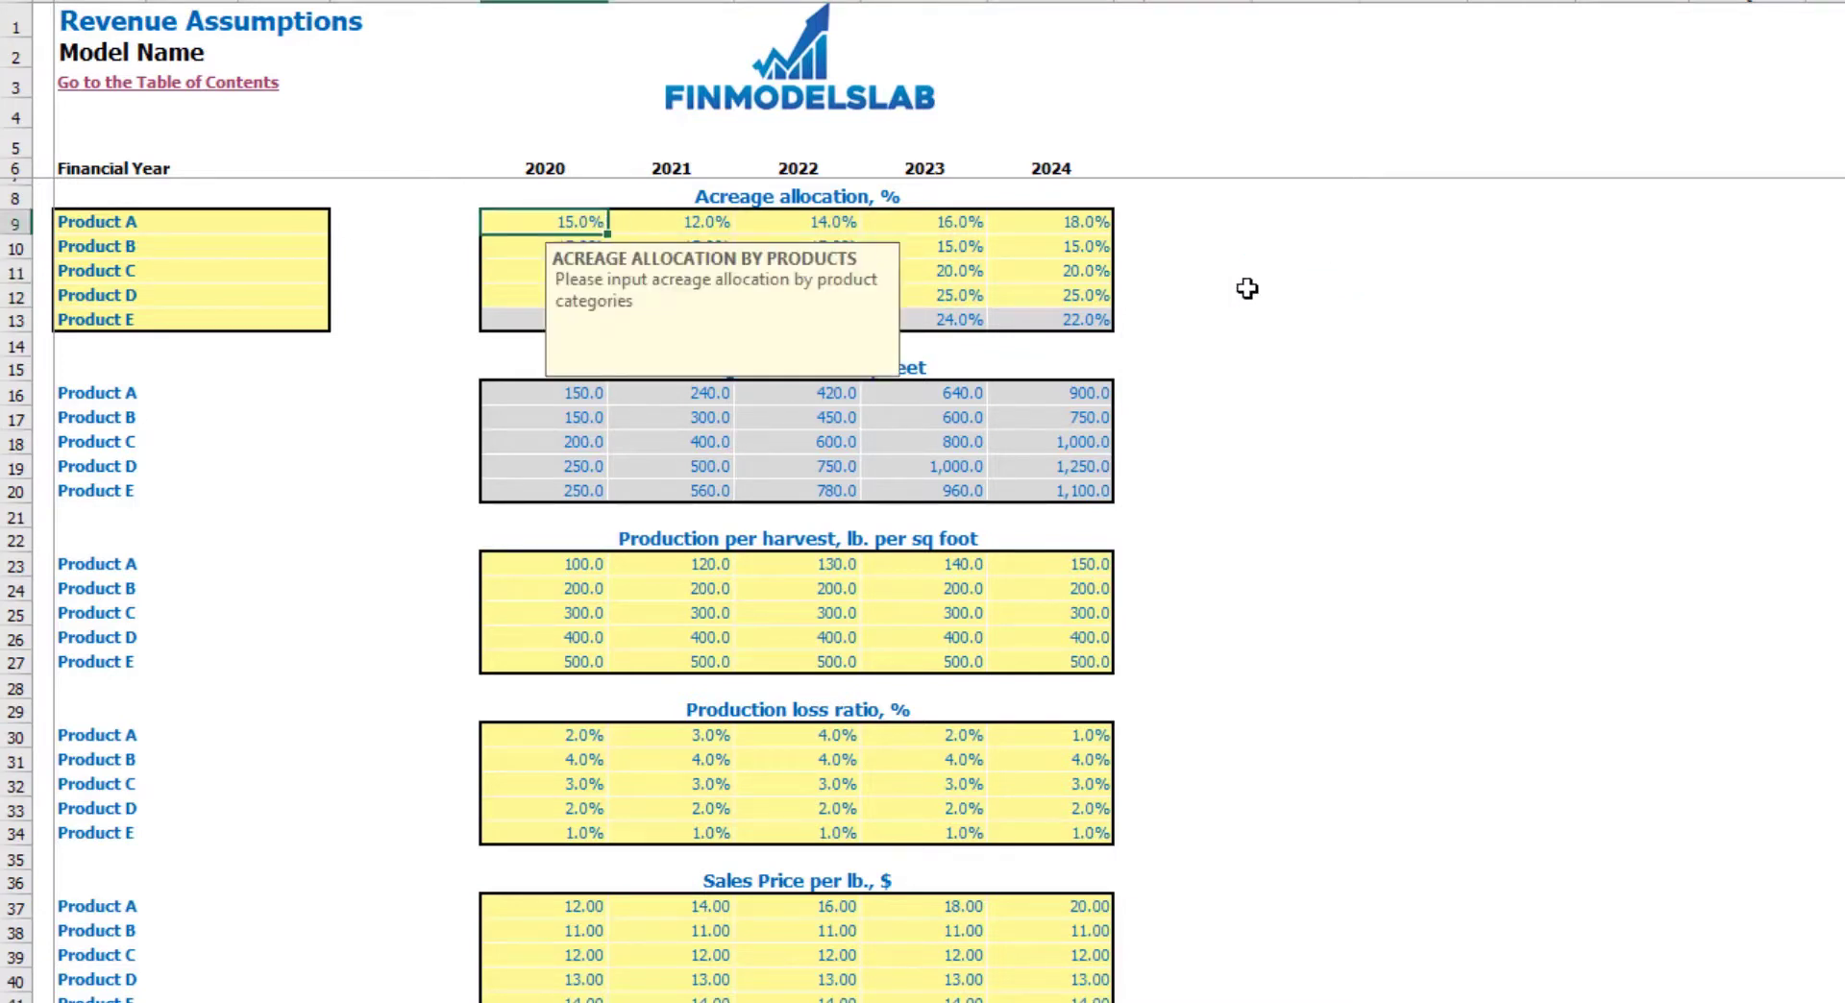
type("10")
key("Tab")
type("12")
key("Tab")
type("15")
key("Tab")
type("18")
key("Tab")
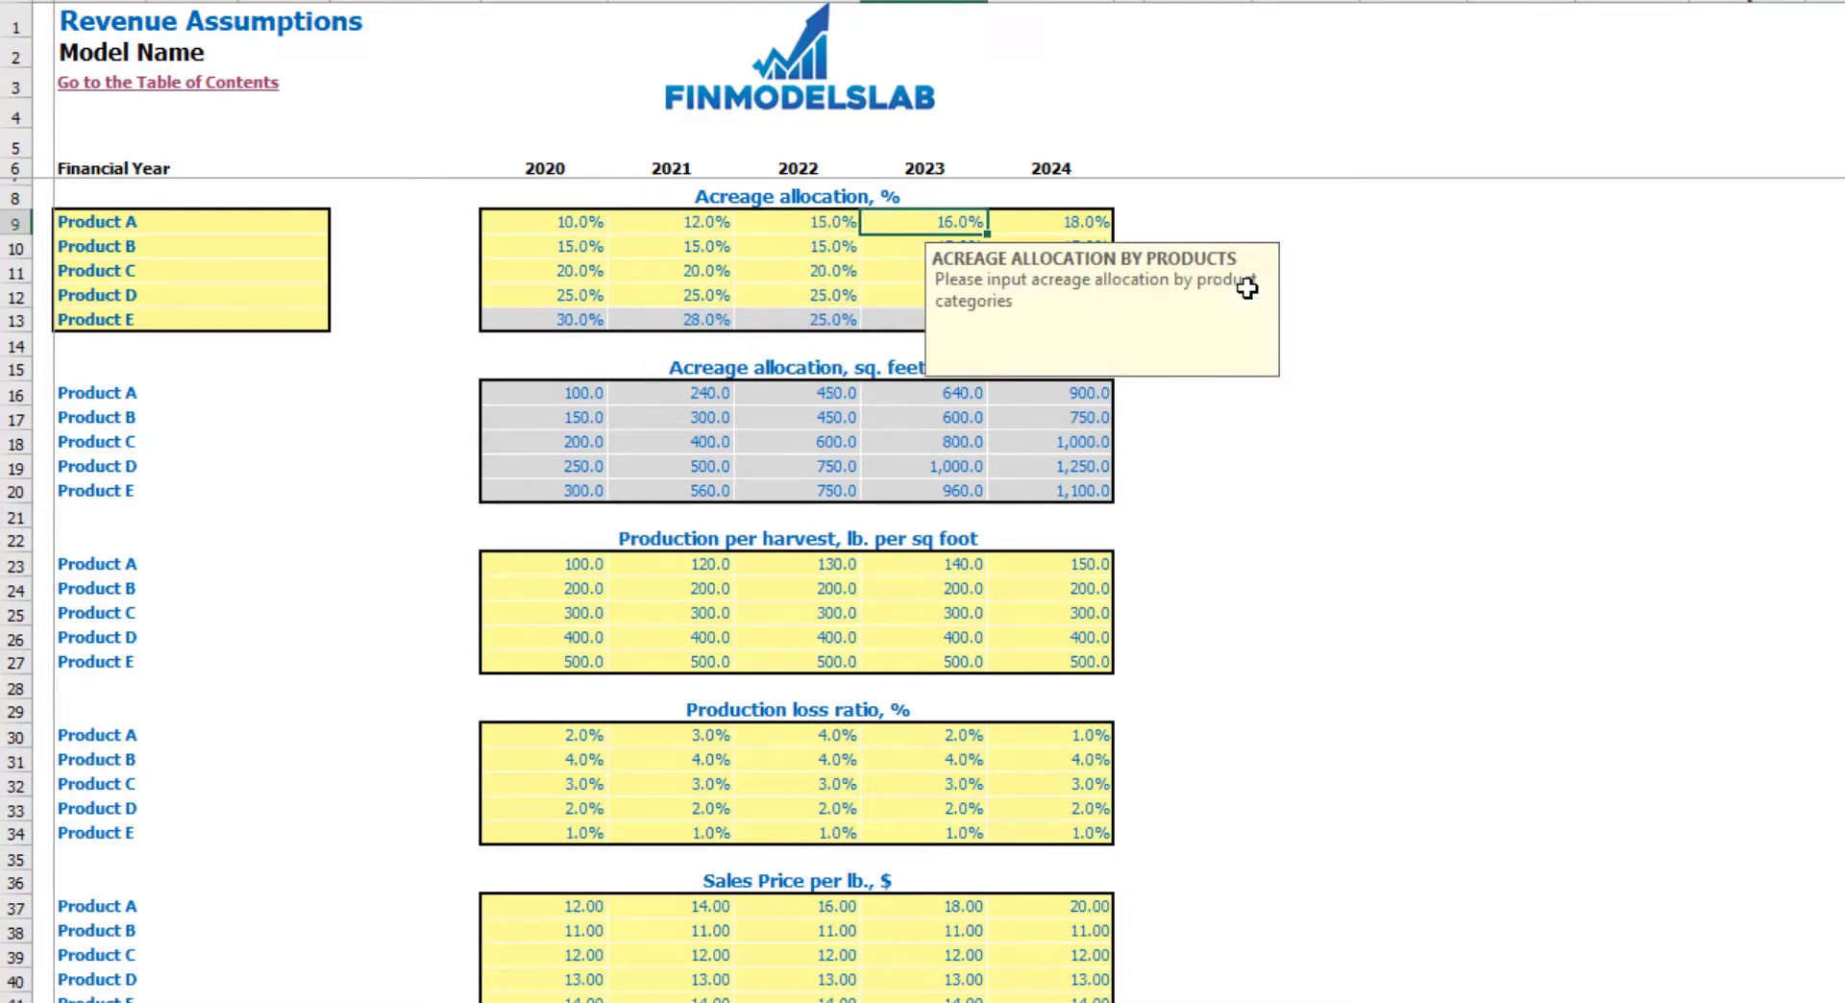
type("20")
key("Return")
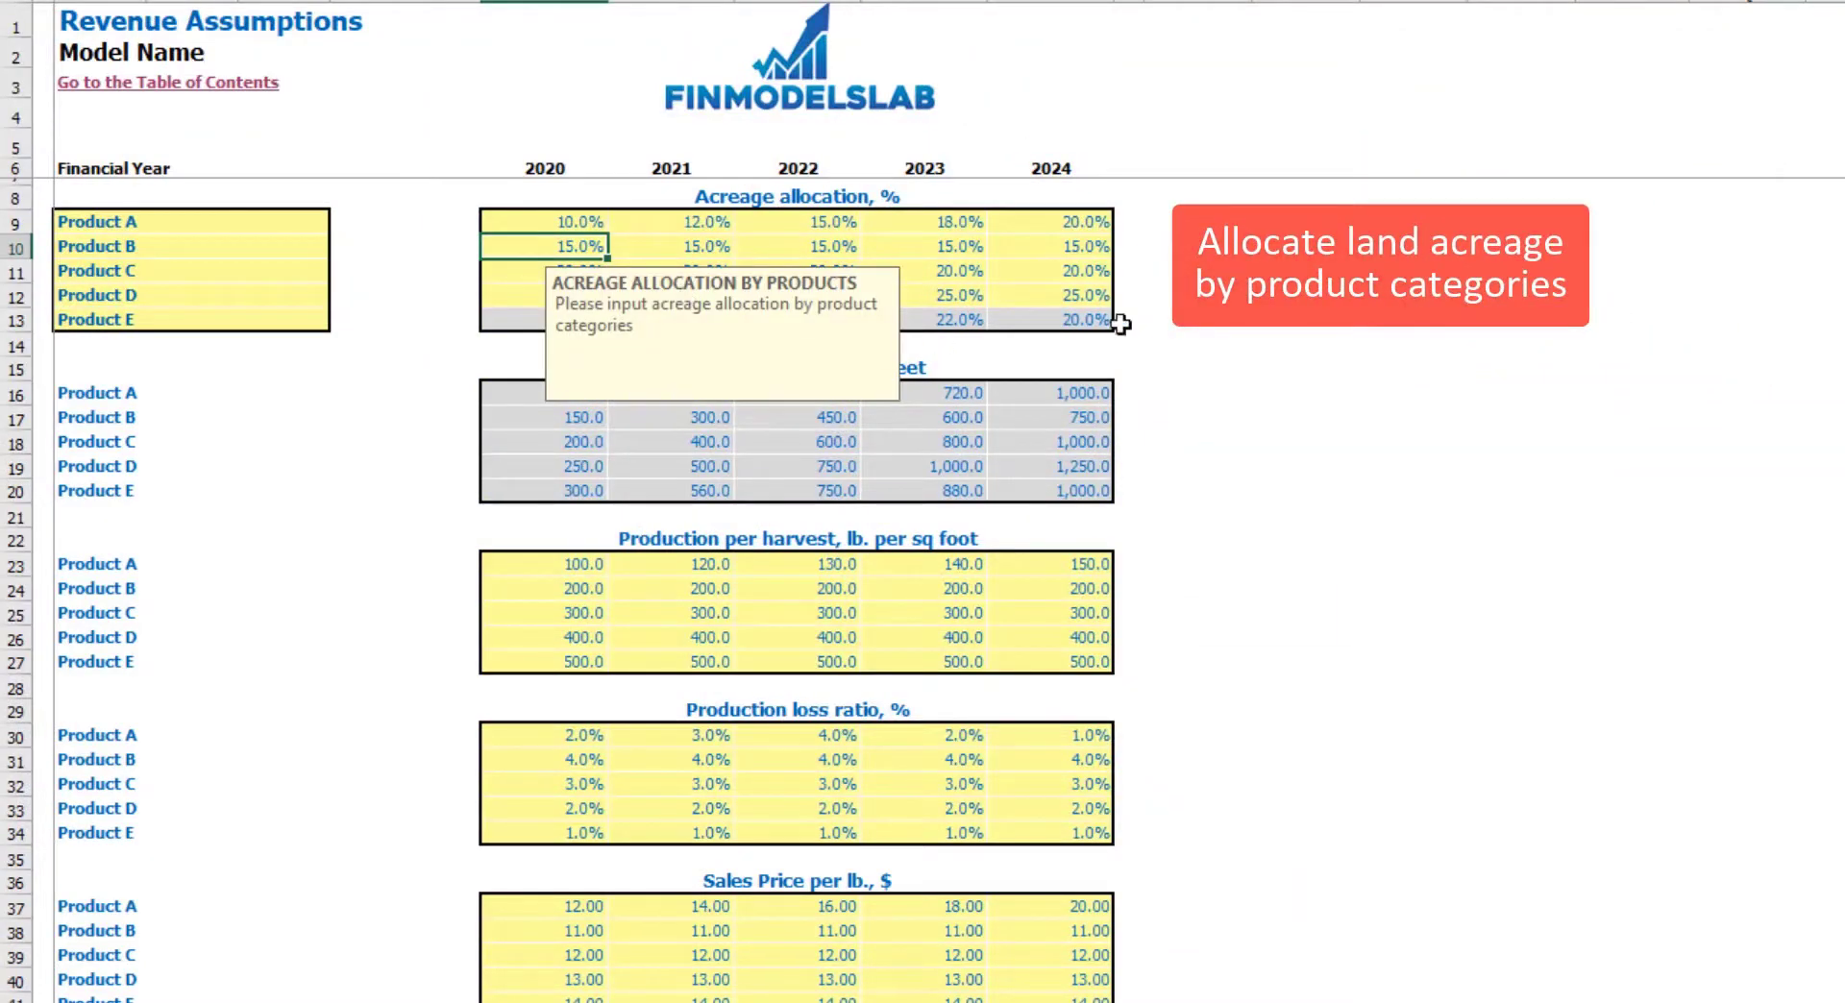
left_click(1187, 296)
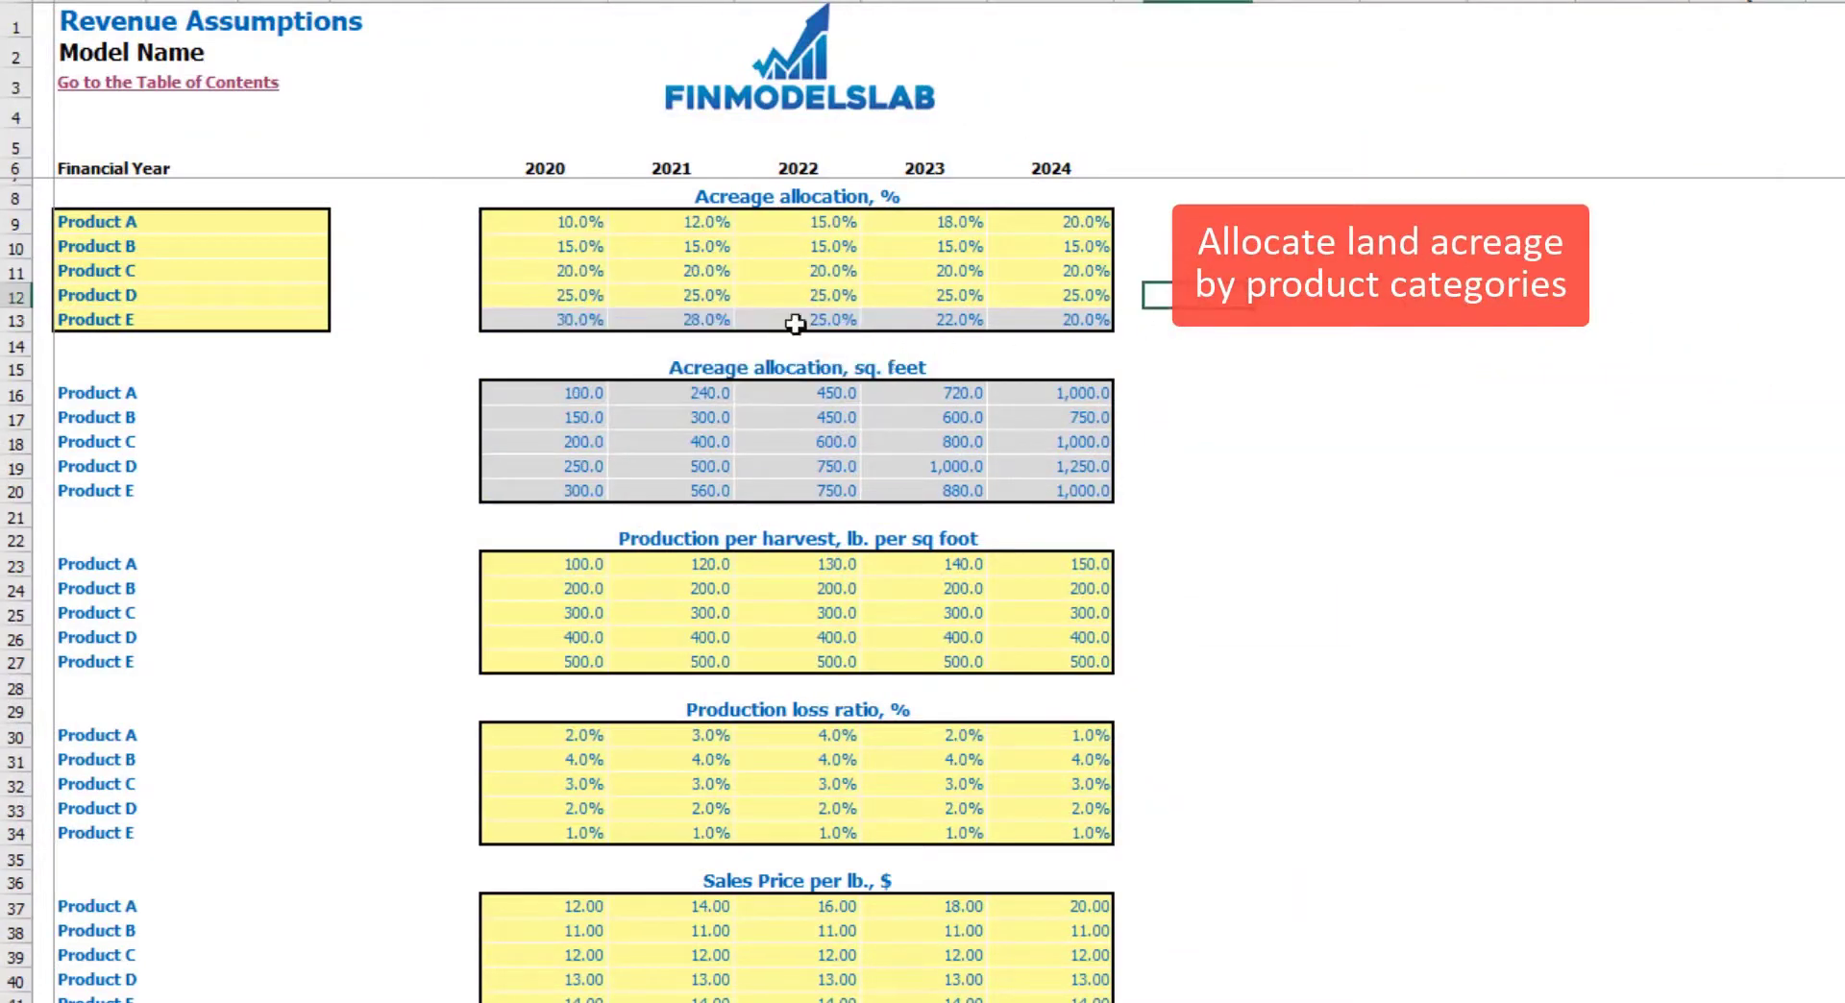
Try a 90% acreage allocation for Product A in 2020 to test the effect on Product E
left_click(592, 320)
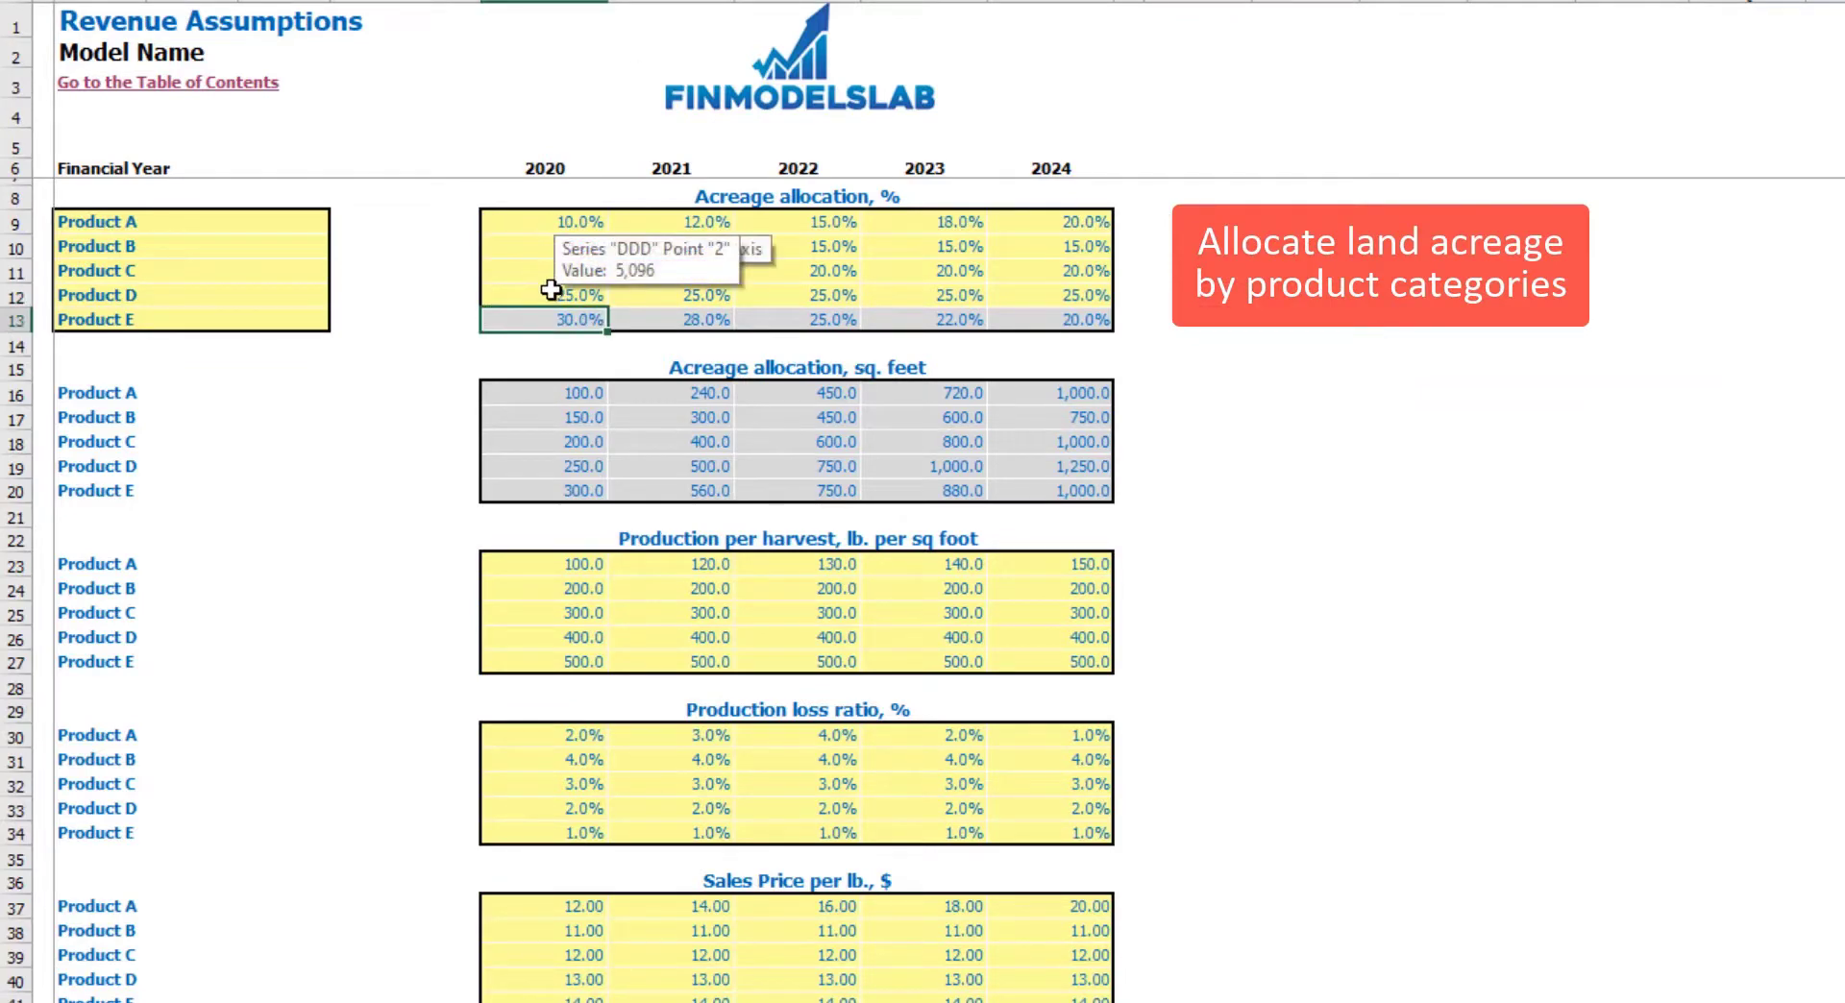
left_click(1411, 322)
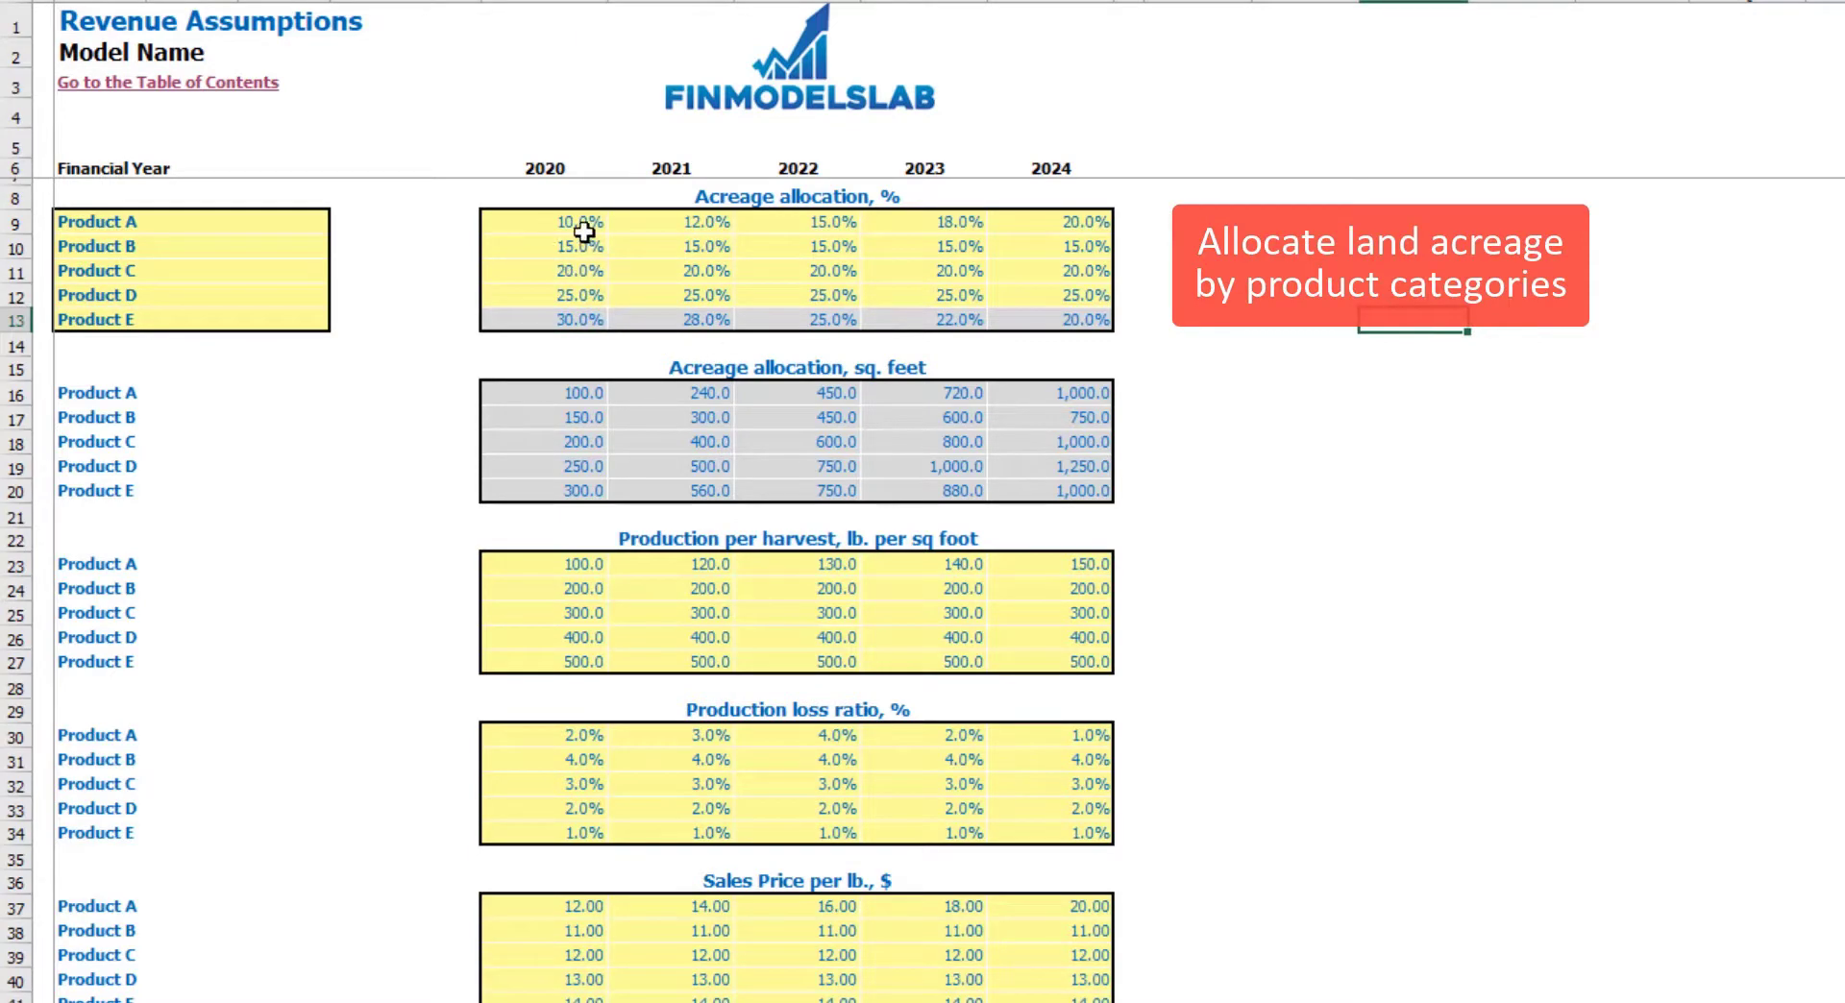
left_click(583, 226)
type("90")
key("Return")
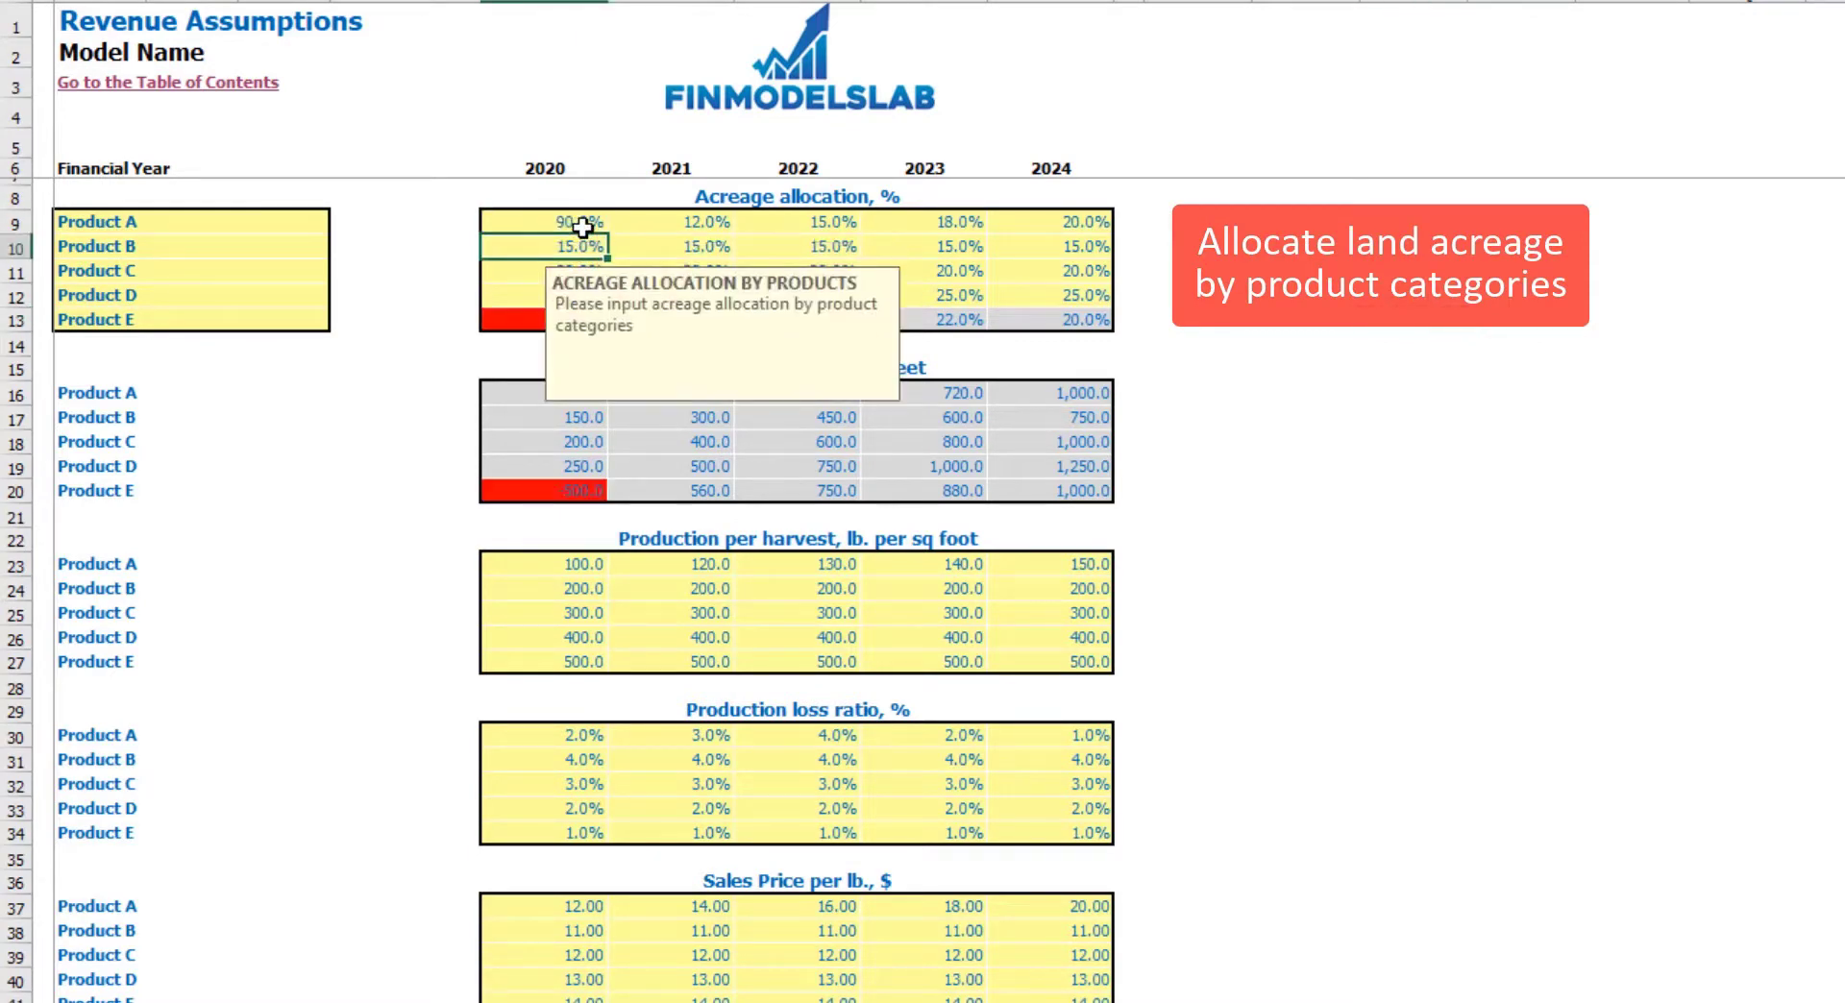
key("Down")
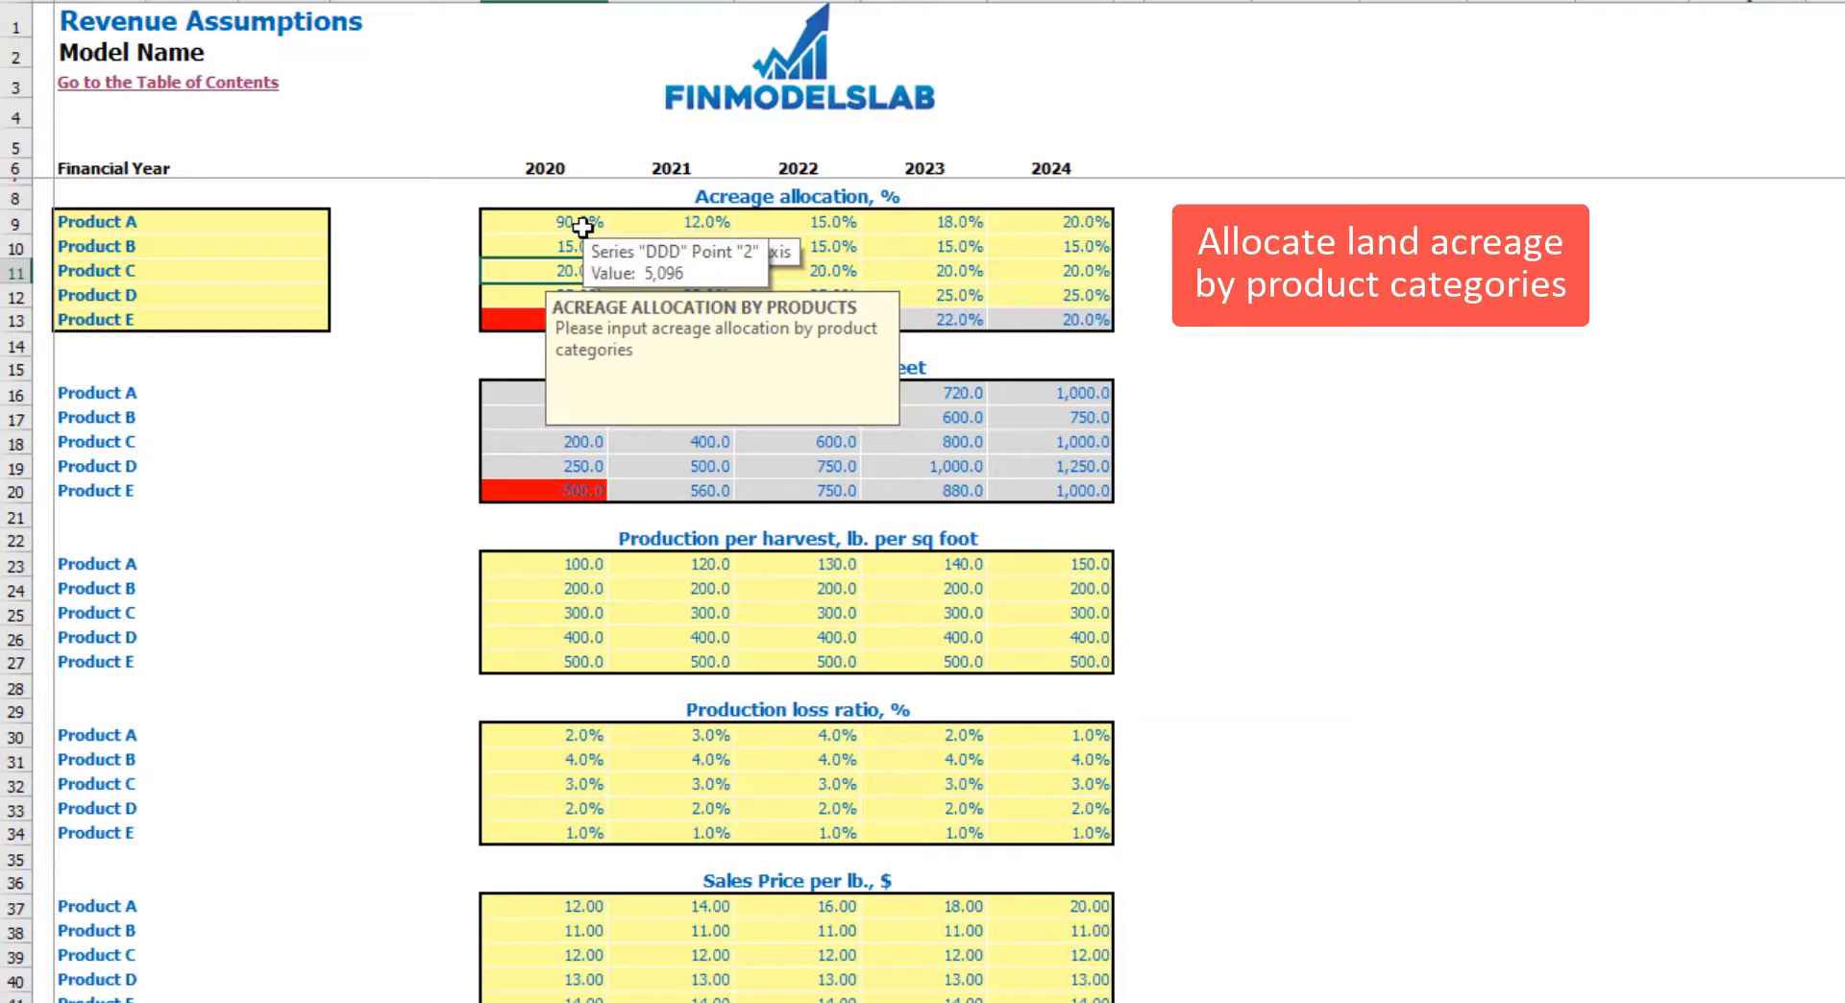
left_click(1599, 642)
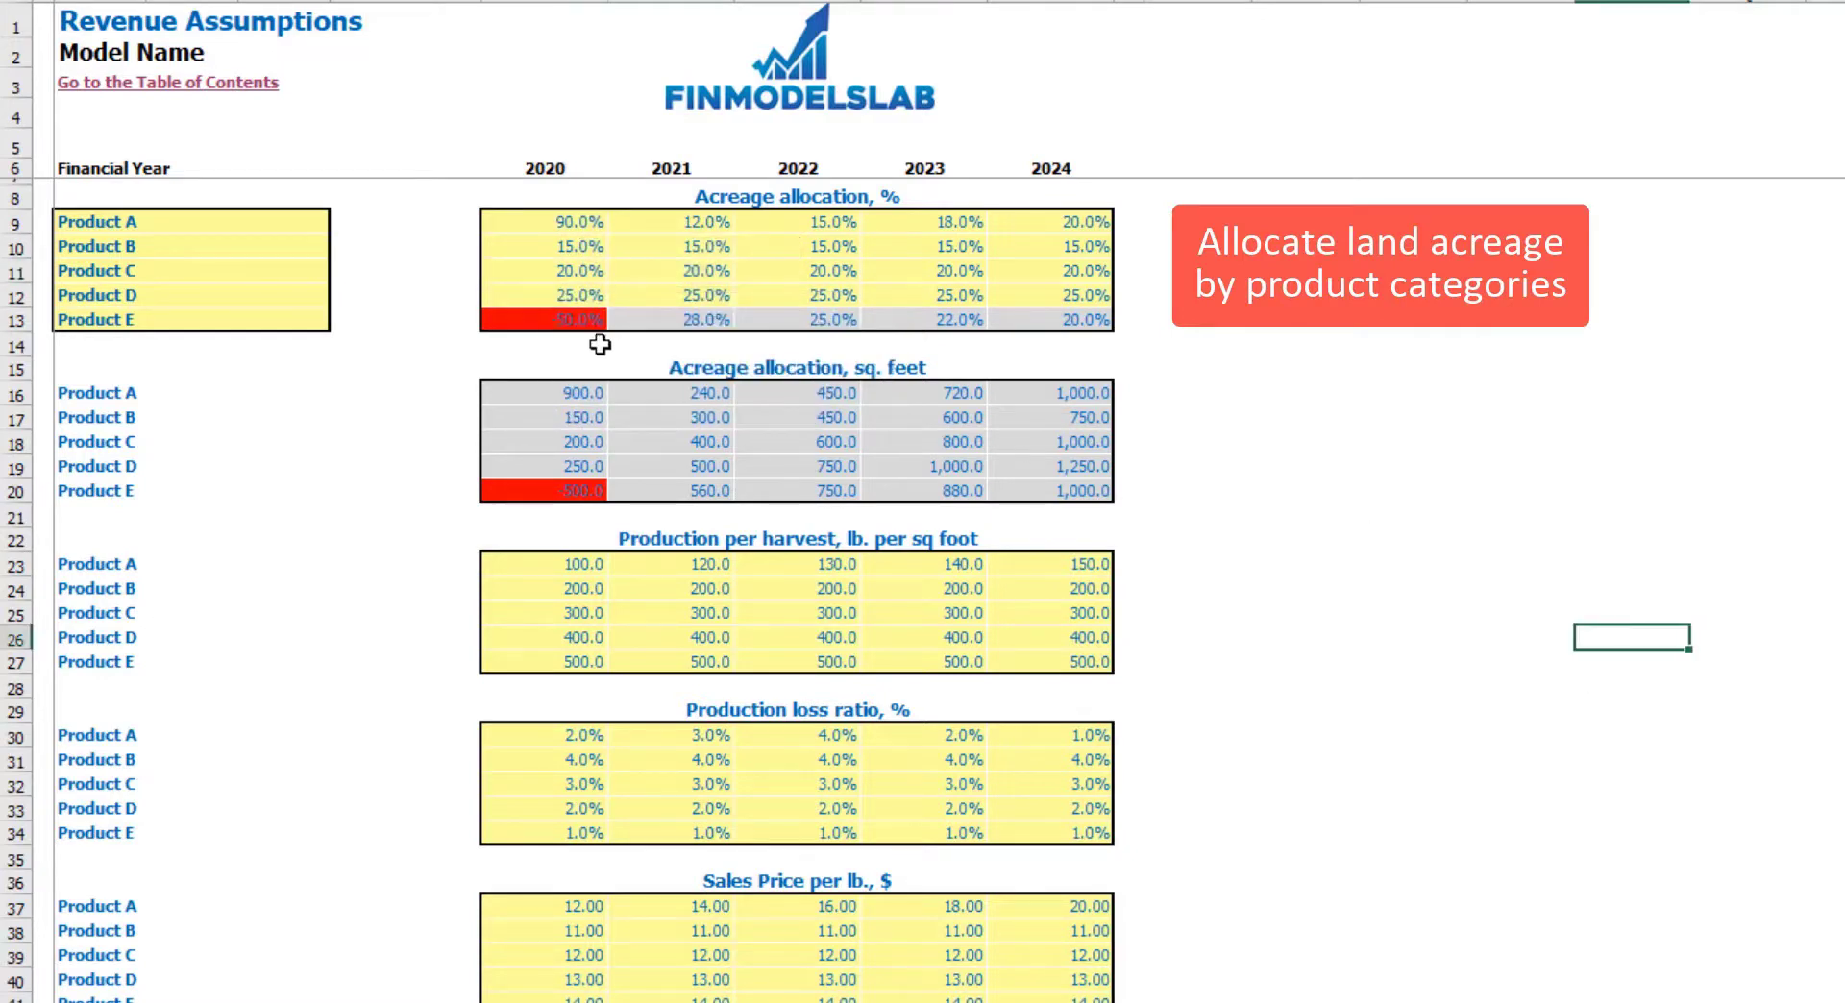
Inspect the formula behind Product E's 2020 acreage allocation percentage
left_click(592, 302)
left_click(575, 319)
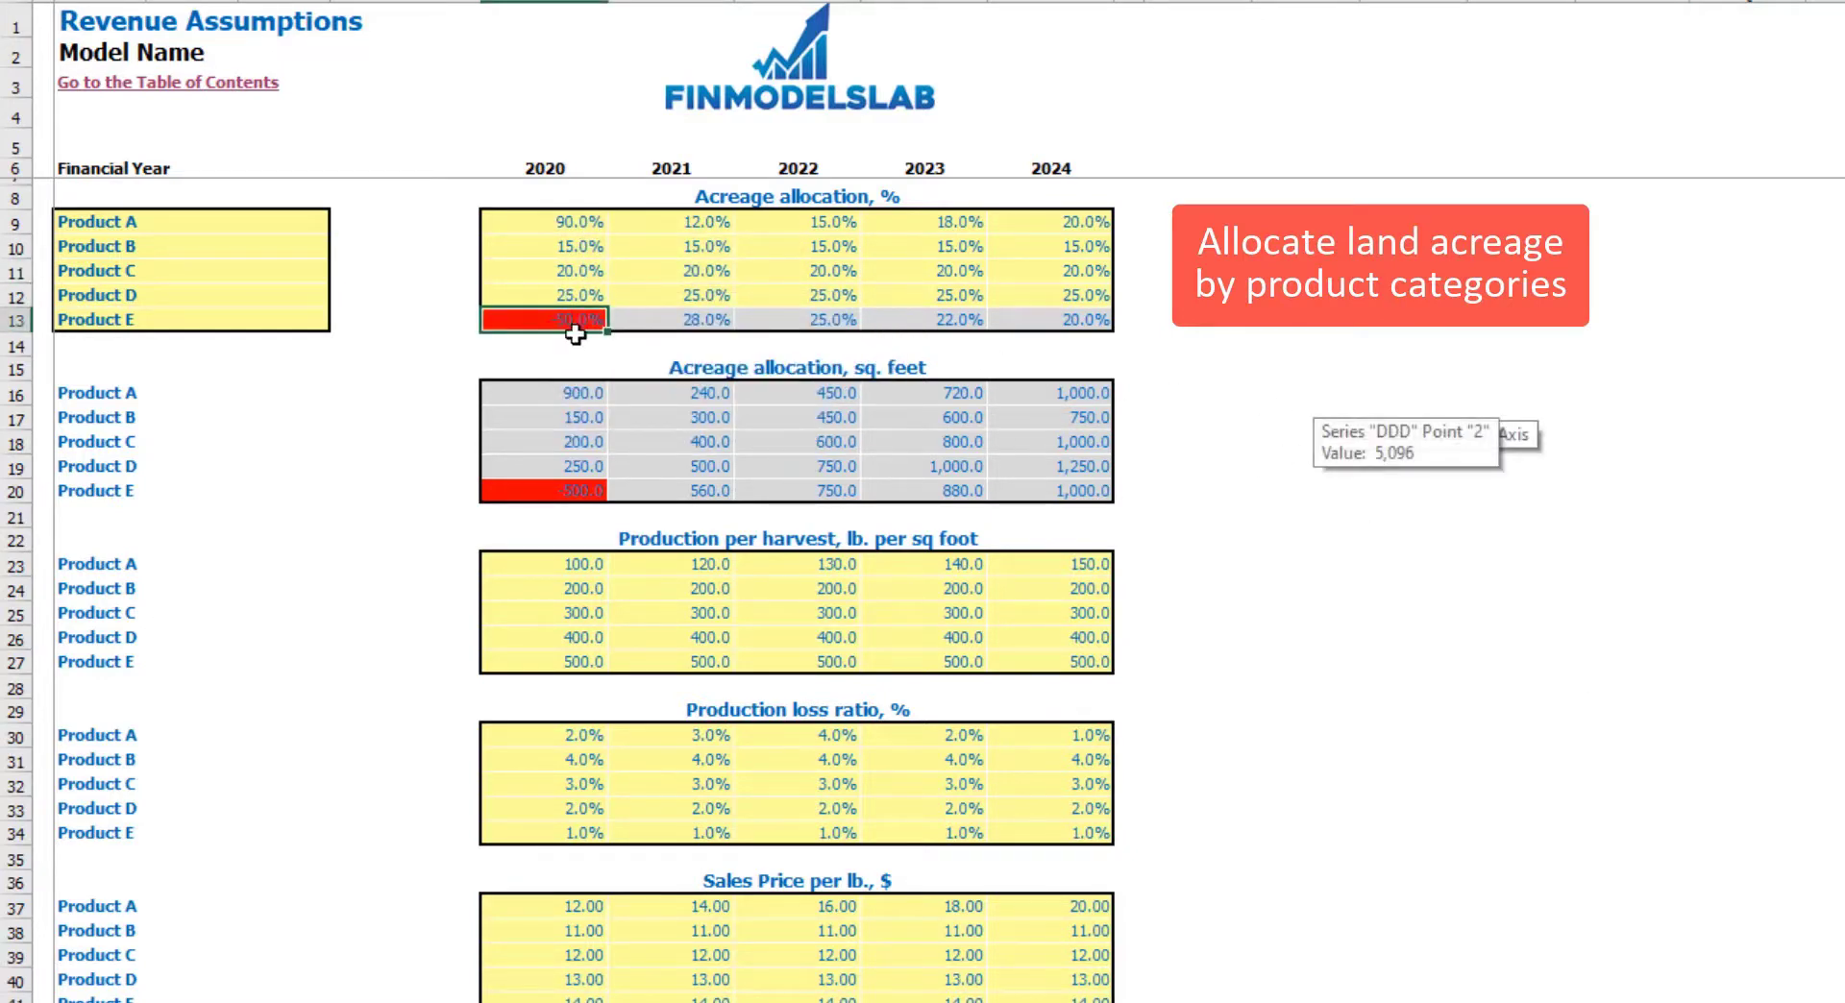
key("F2")
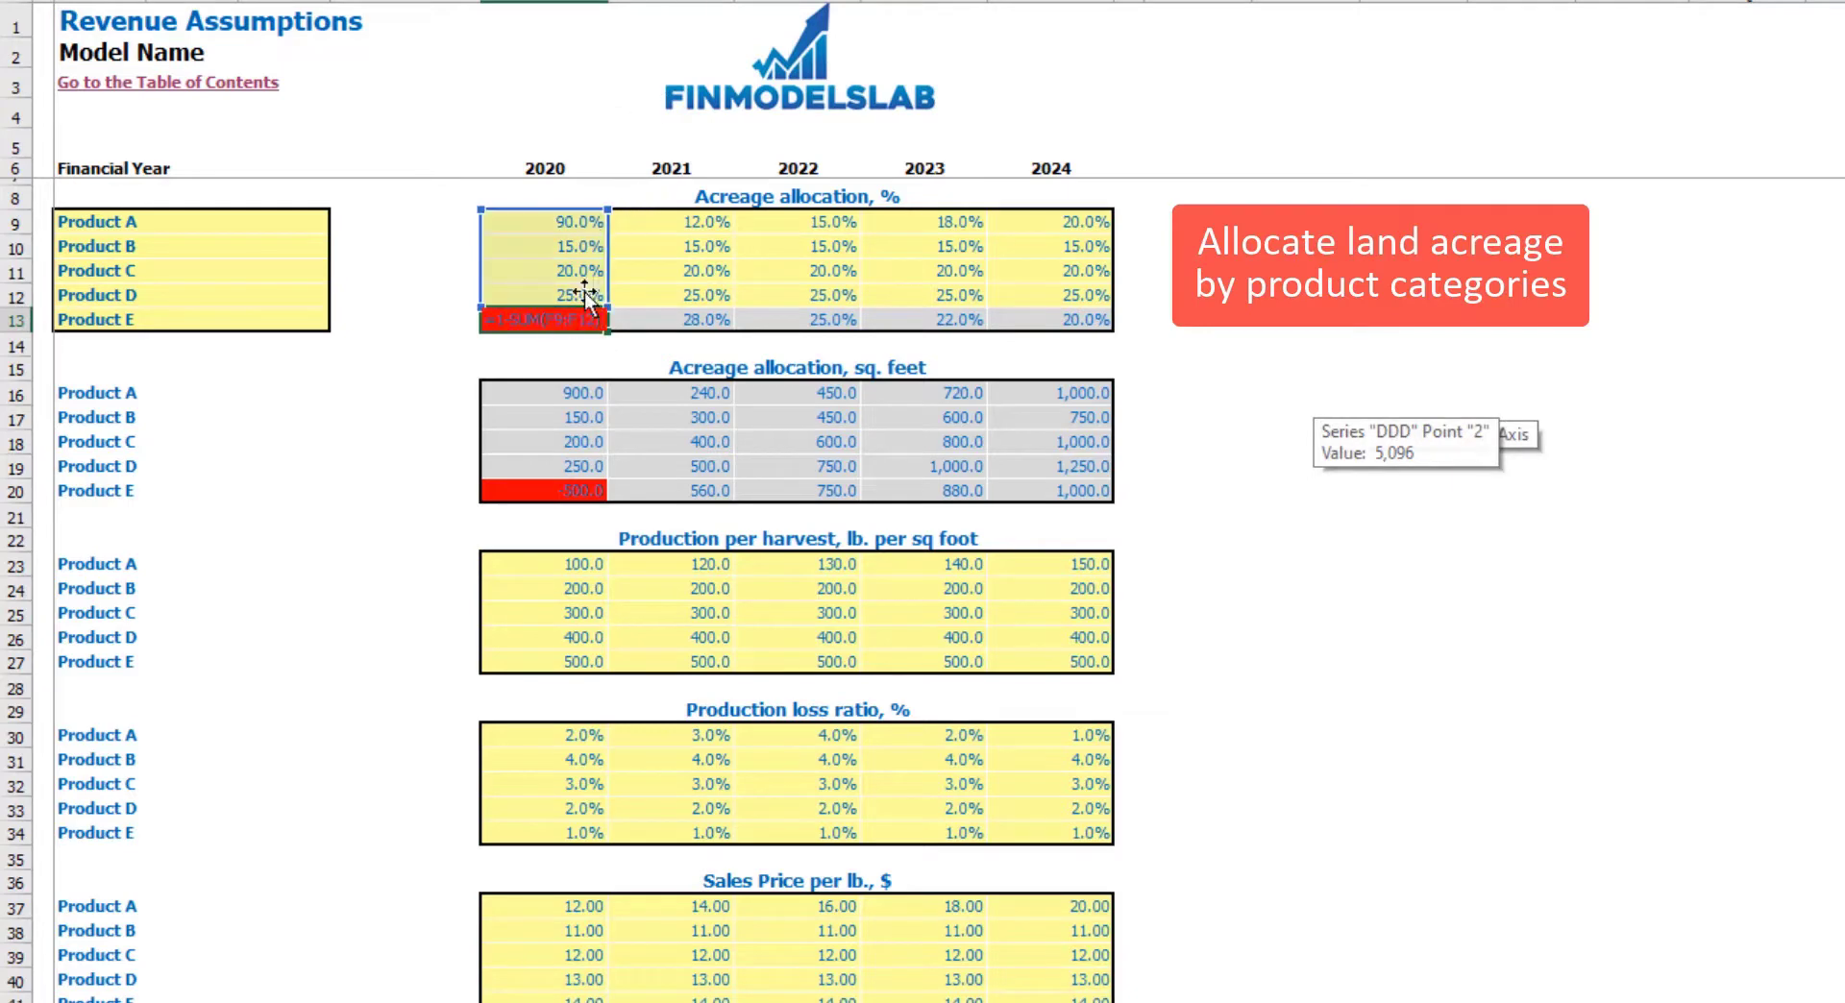
key("Escape")
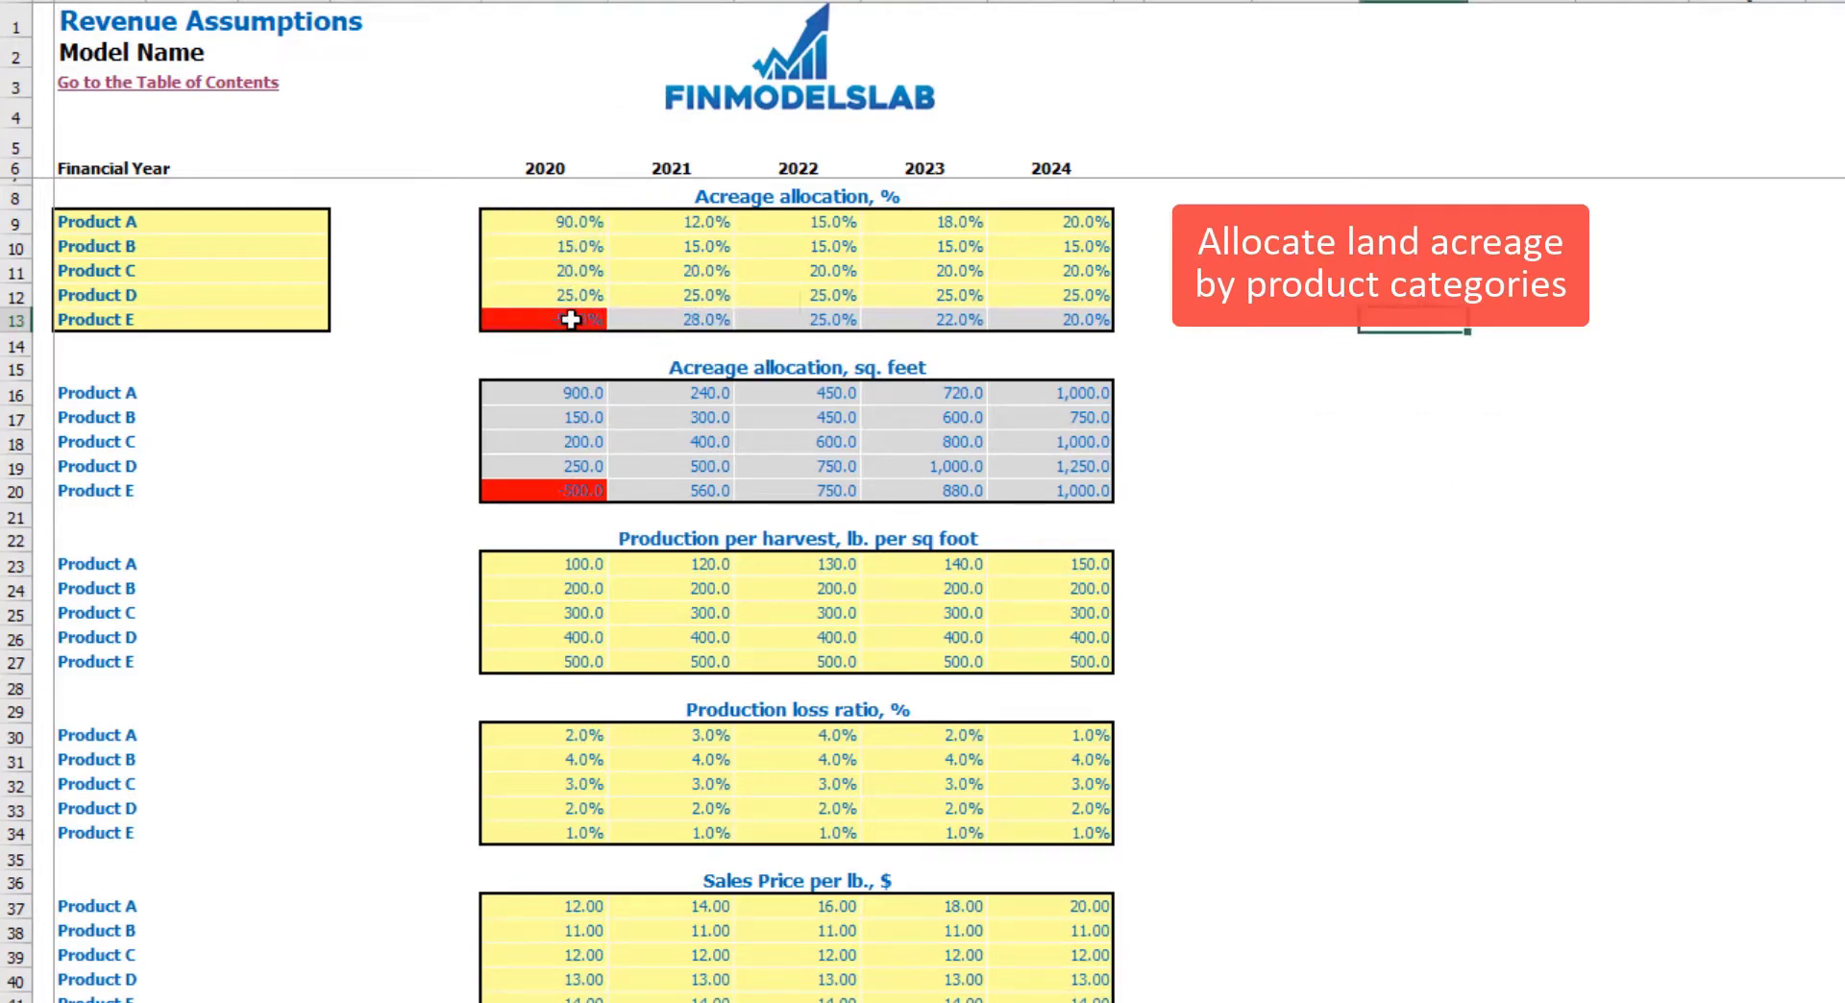
Set Product A's 2020 acreage allocation back to 10%
left_click(580, 227)
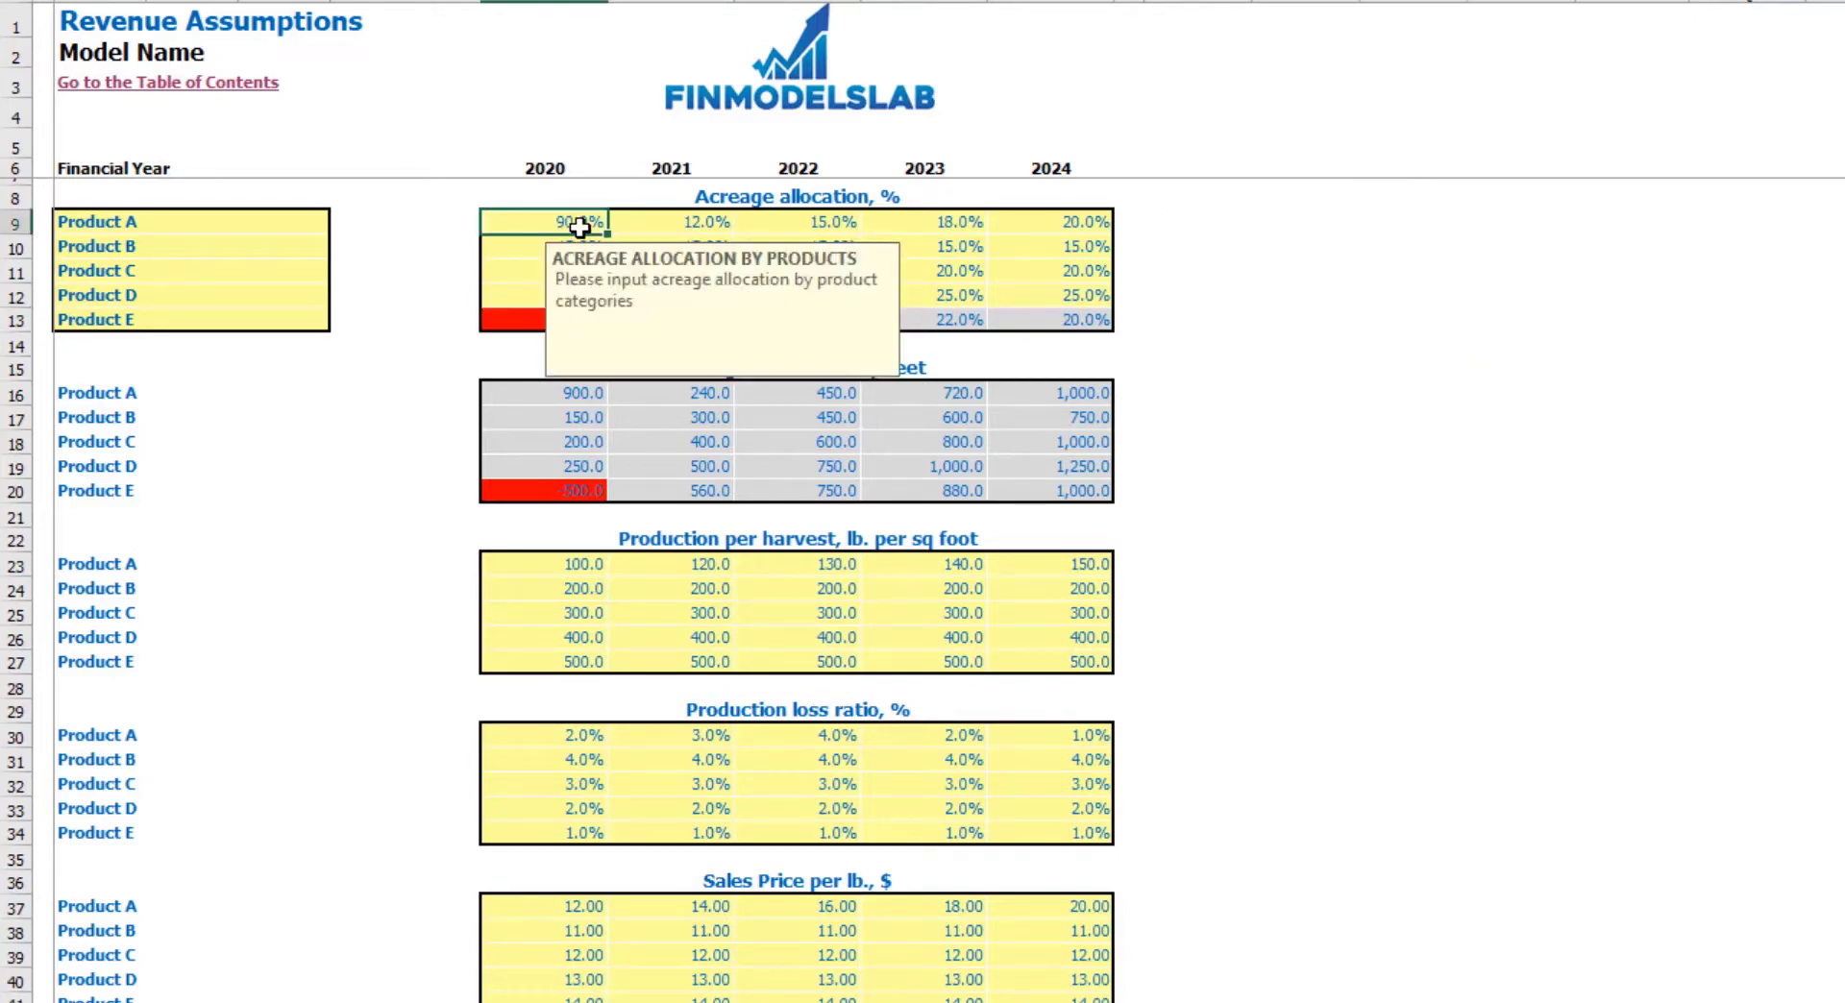
type("10")
key("Return")
left_click(1295, 332)
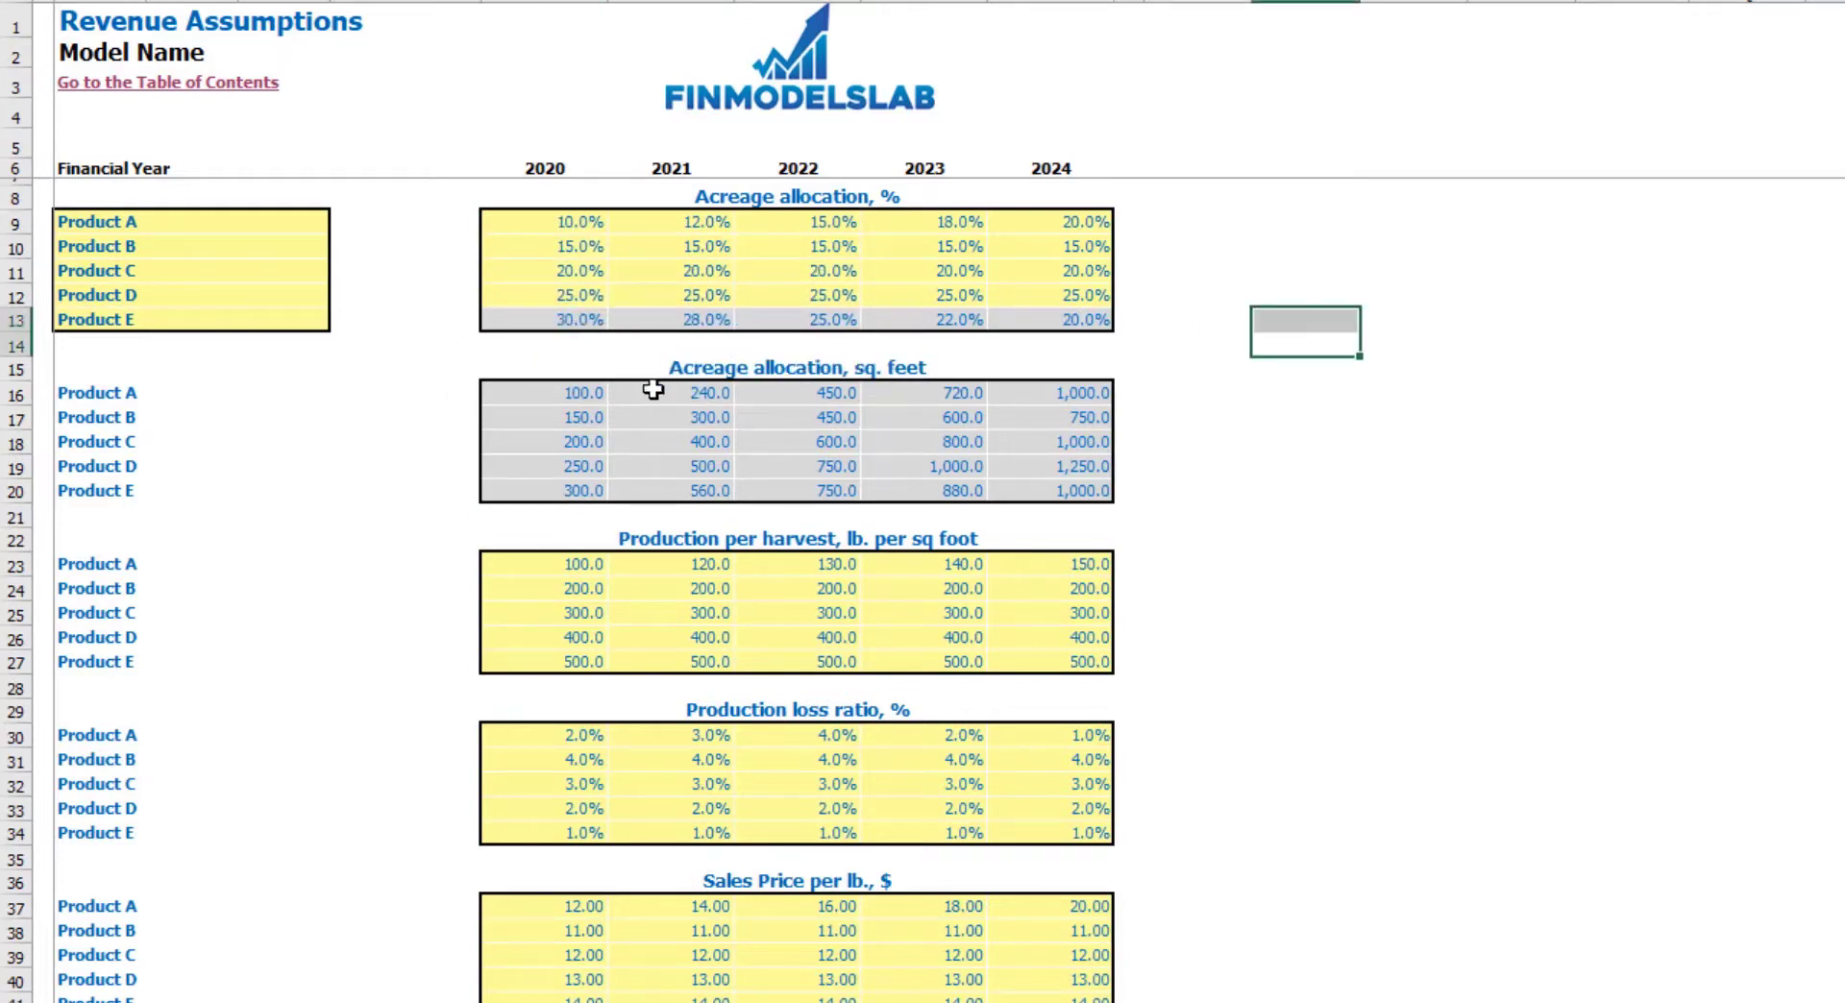
Review the calculated acreage allocation in square feet and the formula of the Production per harvest heading
left_click_drag(558, 397, 1018, 490)
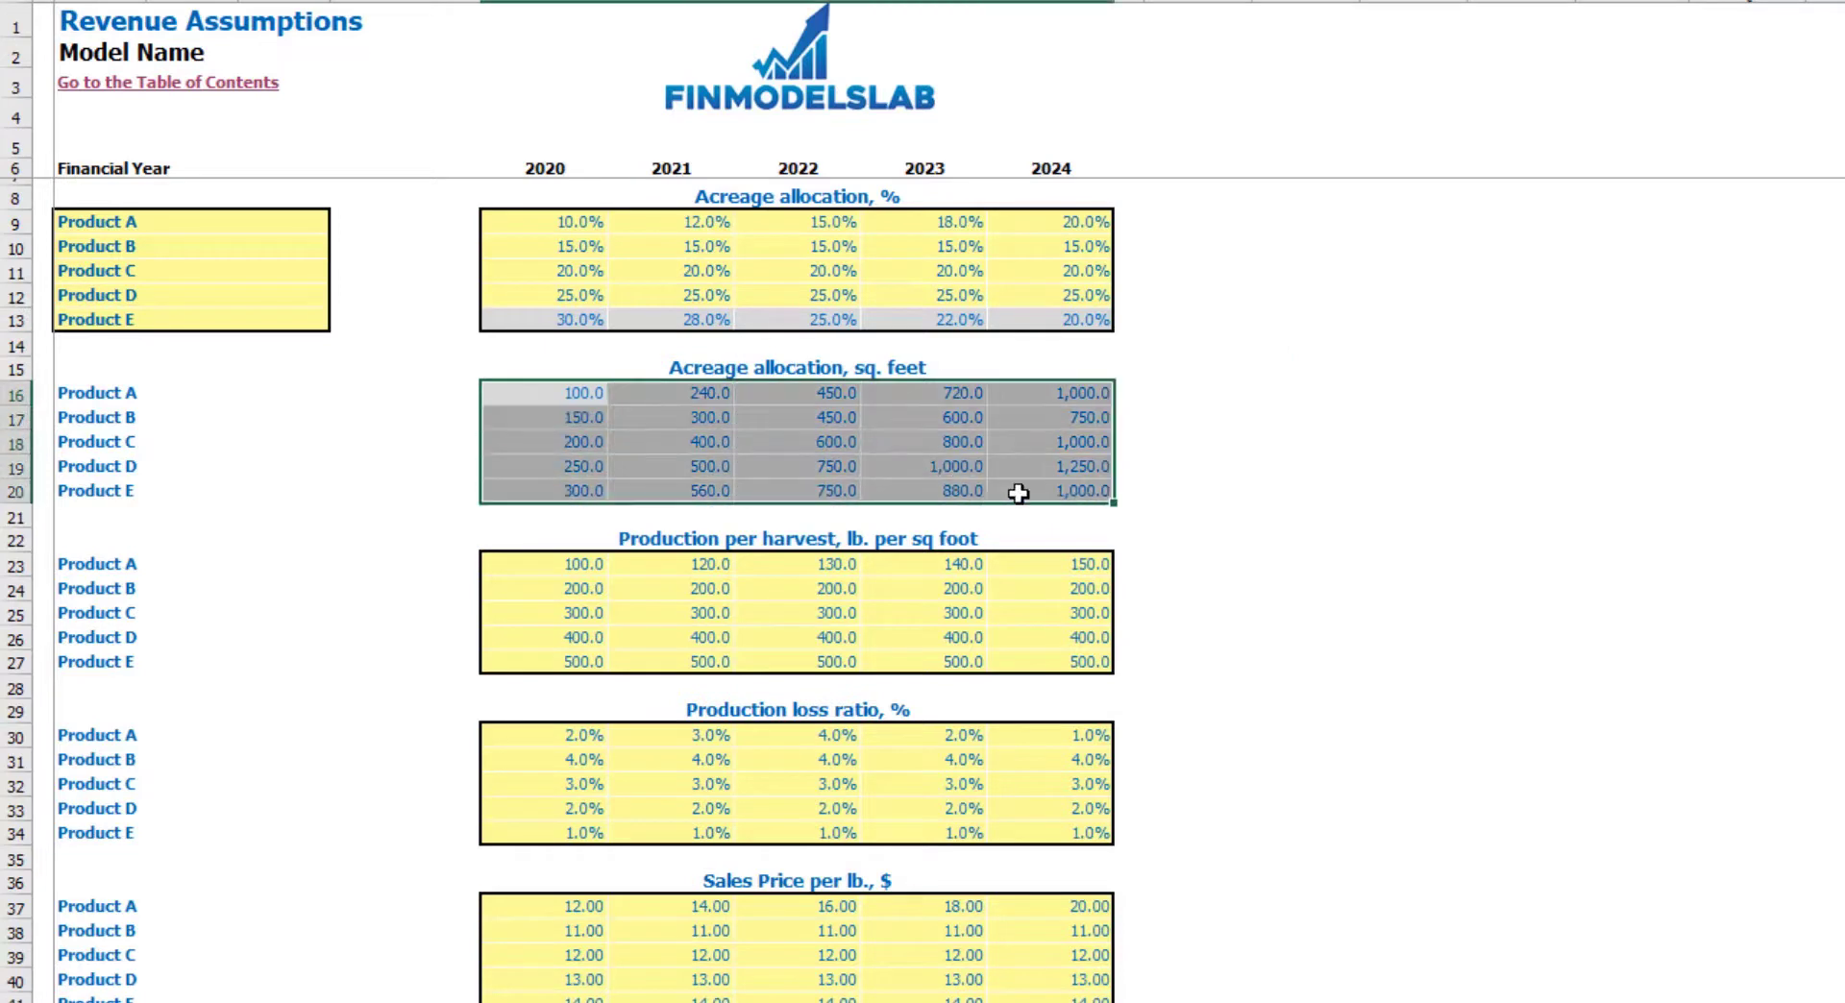
left_click(1412, 373)
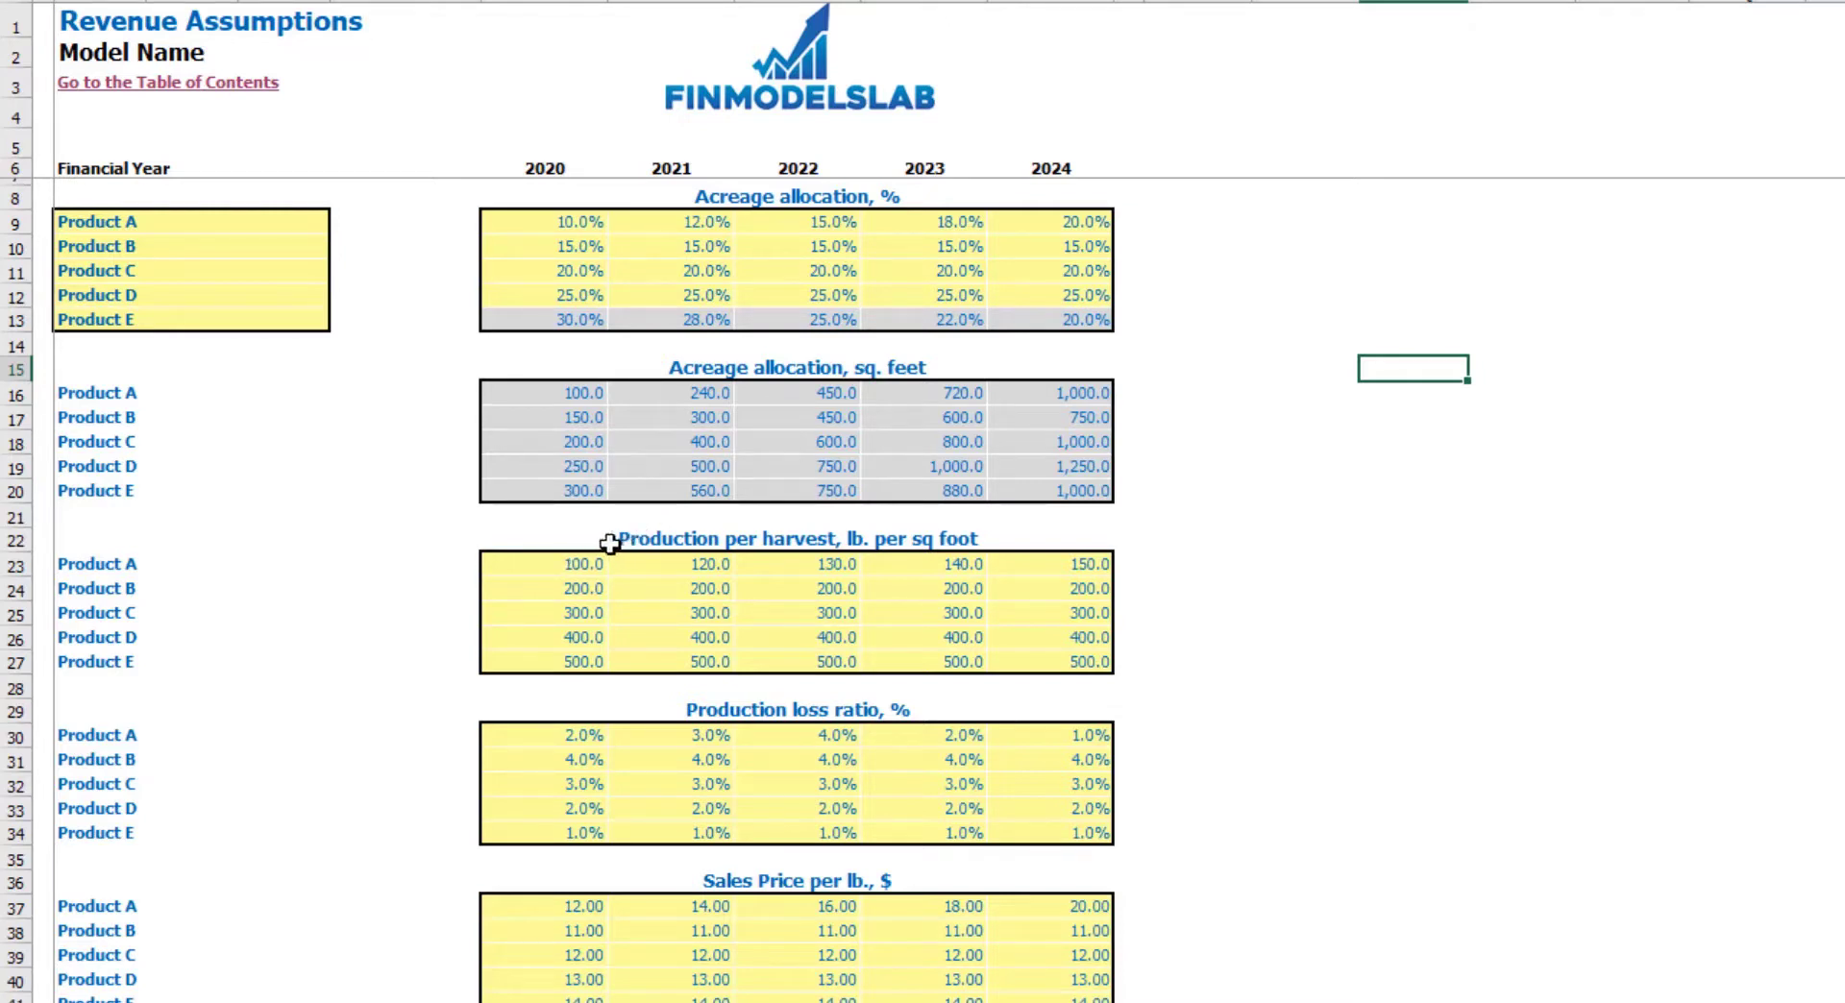
left_click(902, 538)
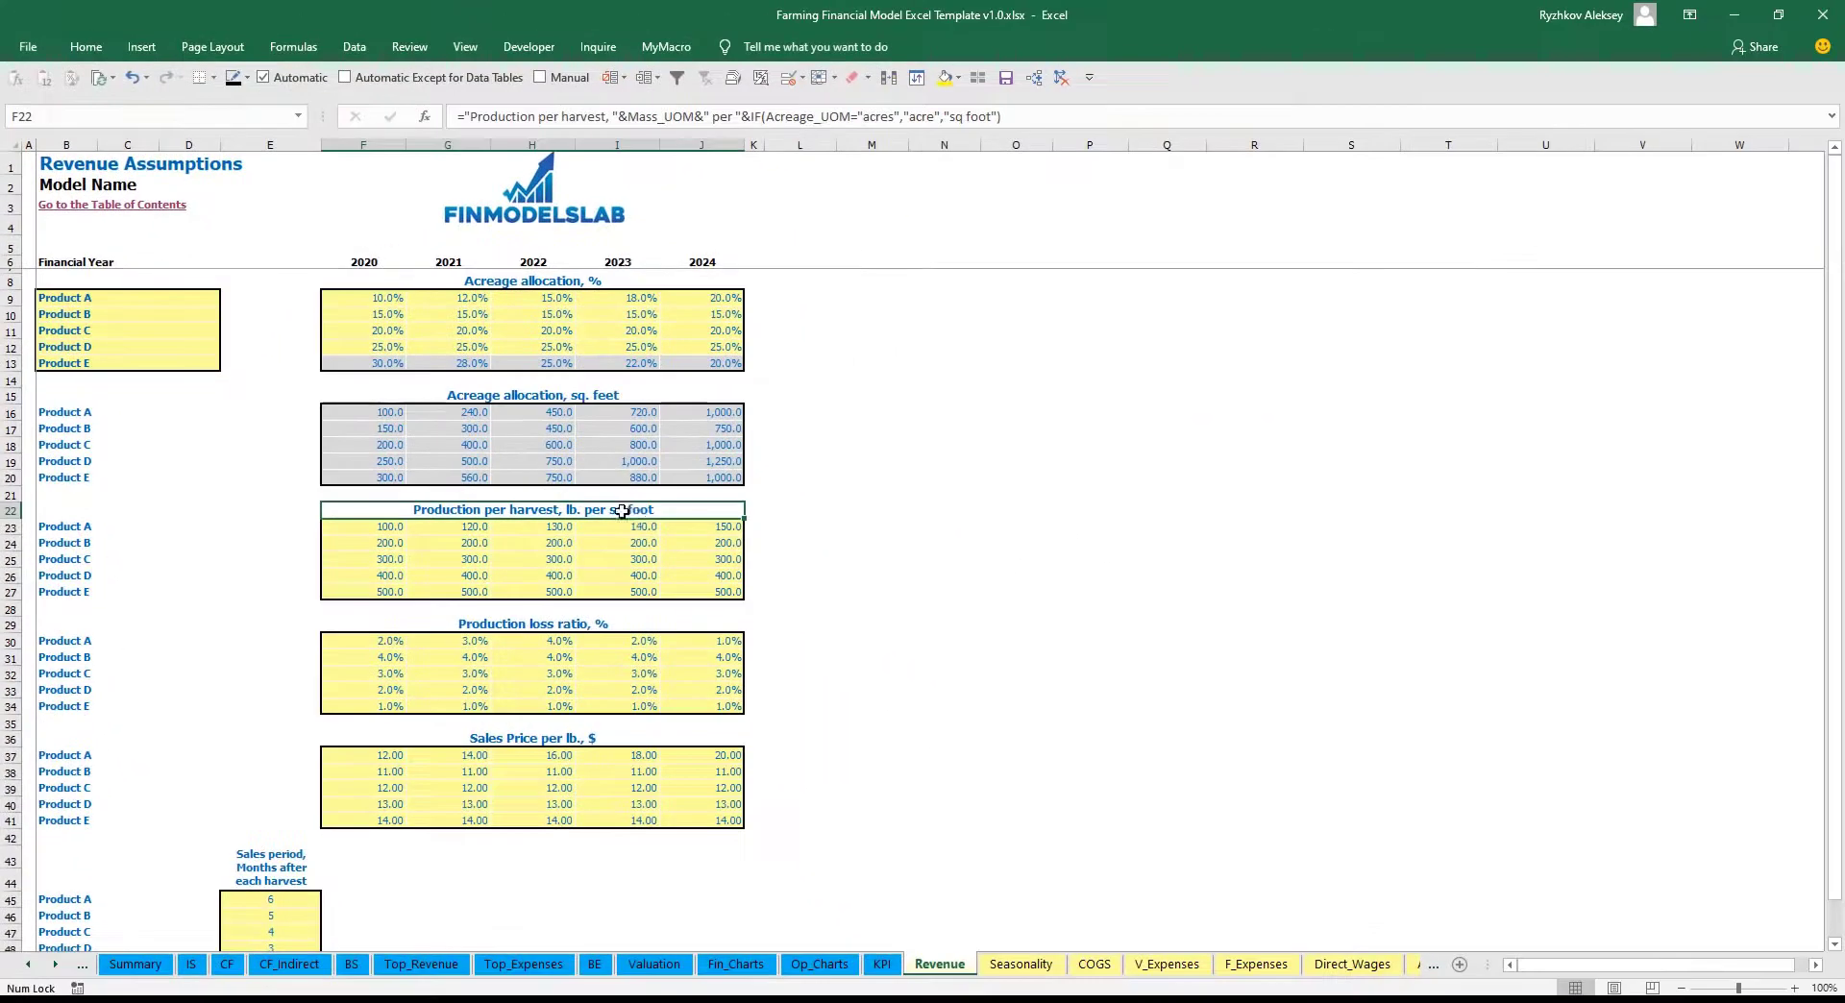
Set the DashBoard's acreage units to acres and mass units to kg, and return to the Revenue sheet
left_click(29, 965)
left_click(139, 965)
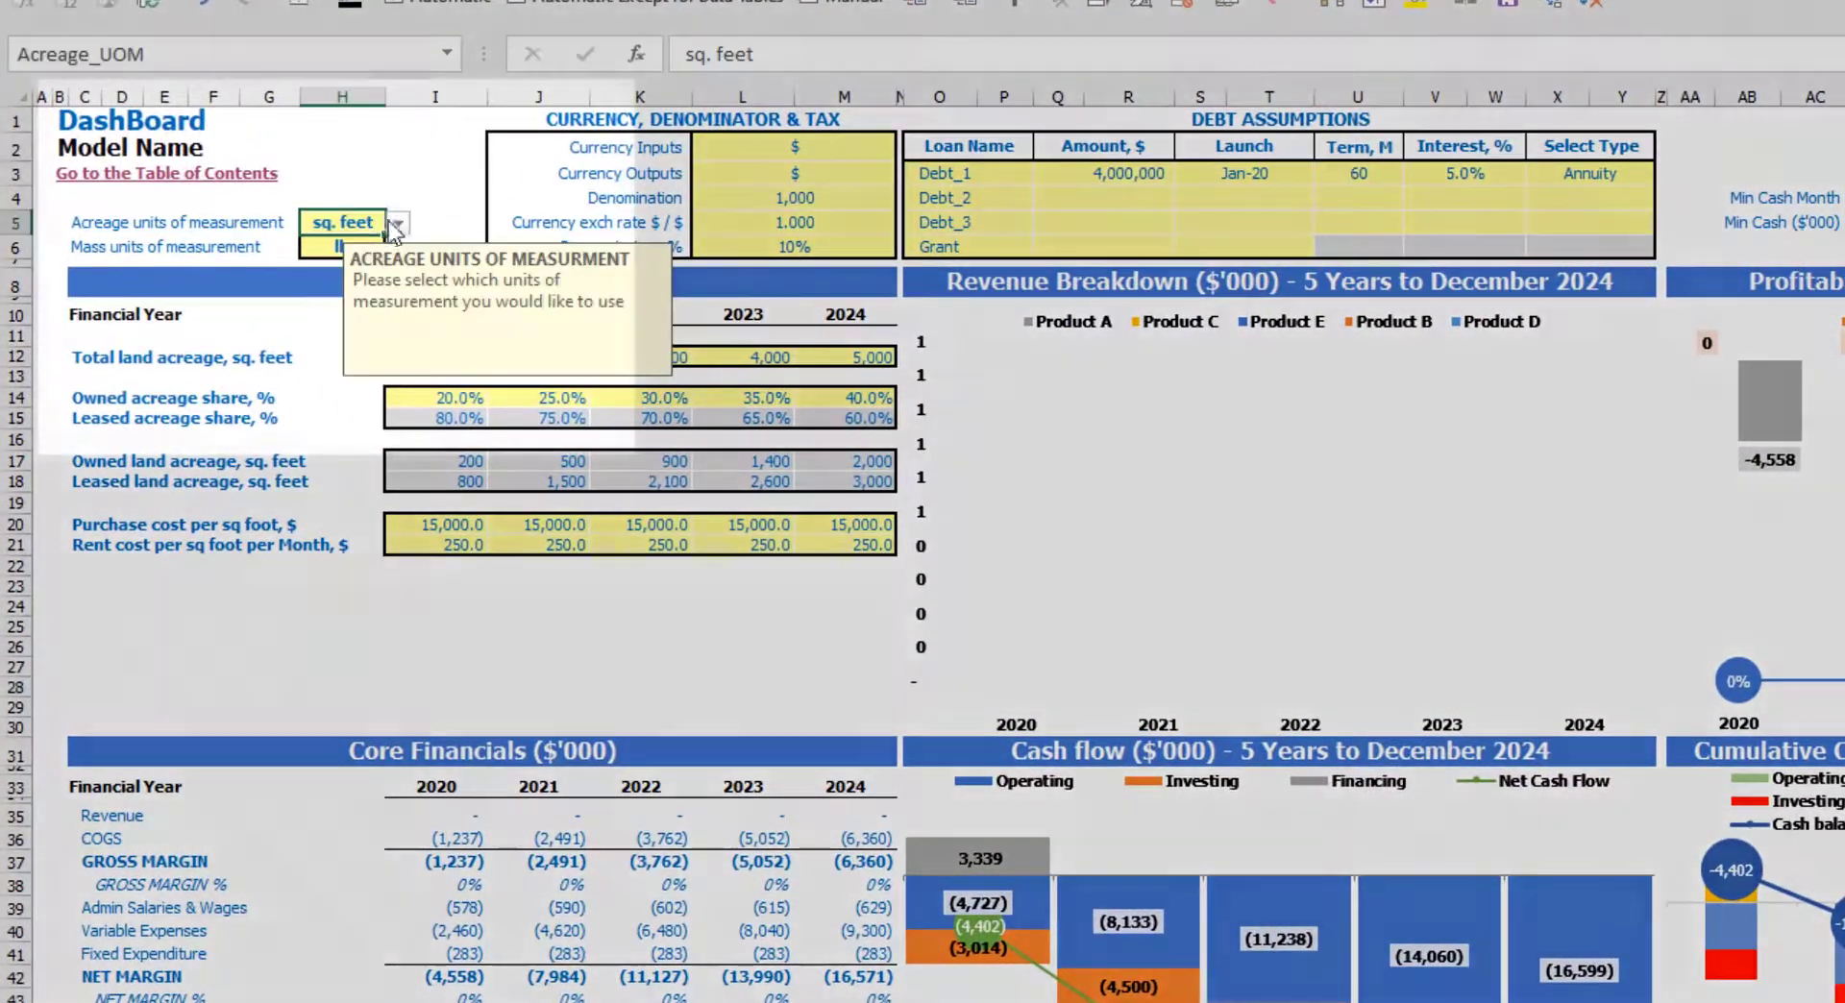
left_click(395, 227)
left_click(325, 248)
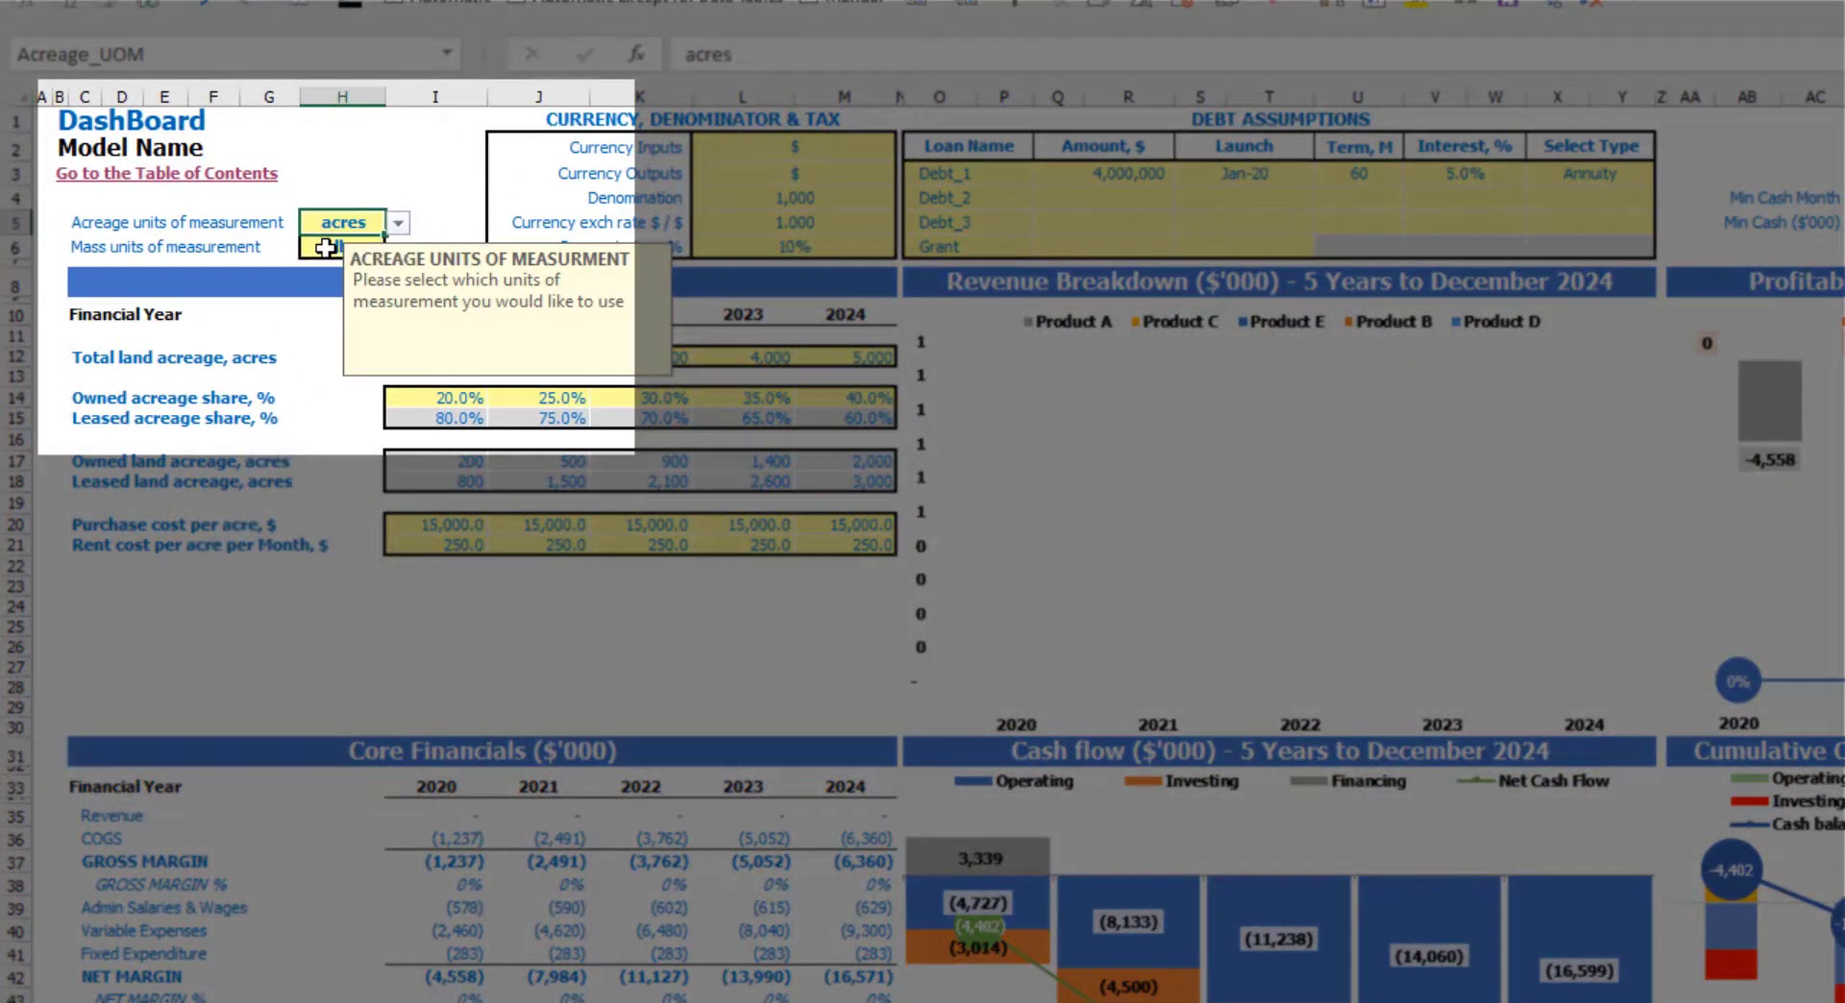
left_click(325, 248)
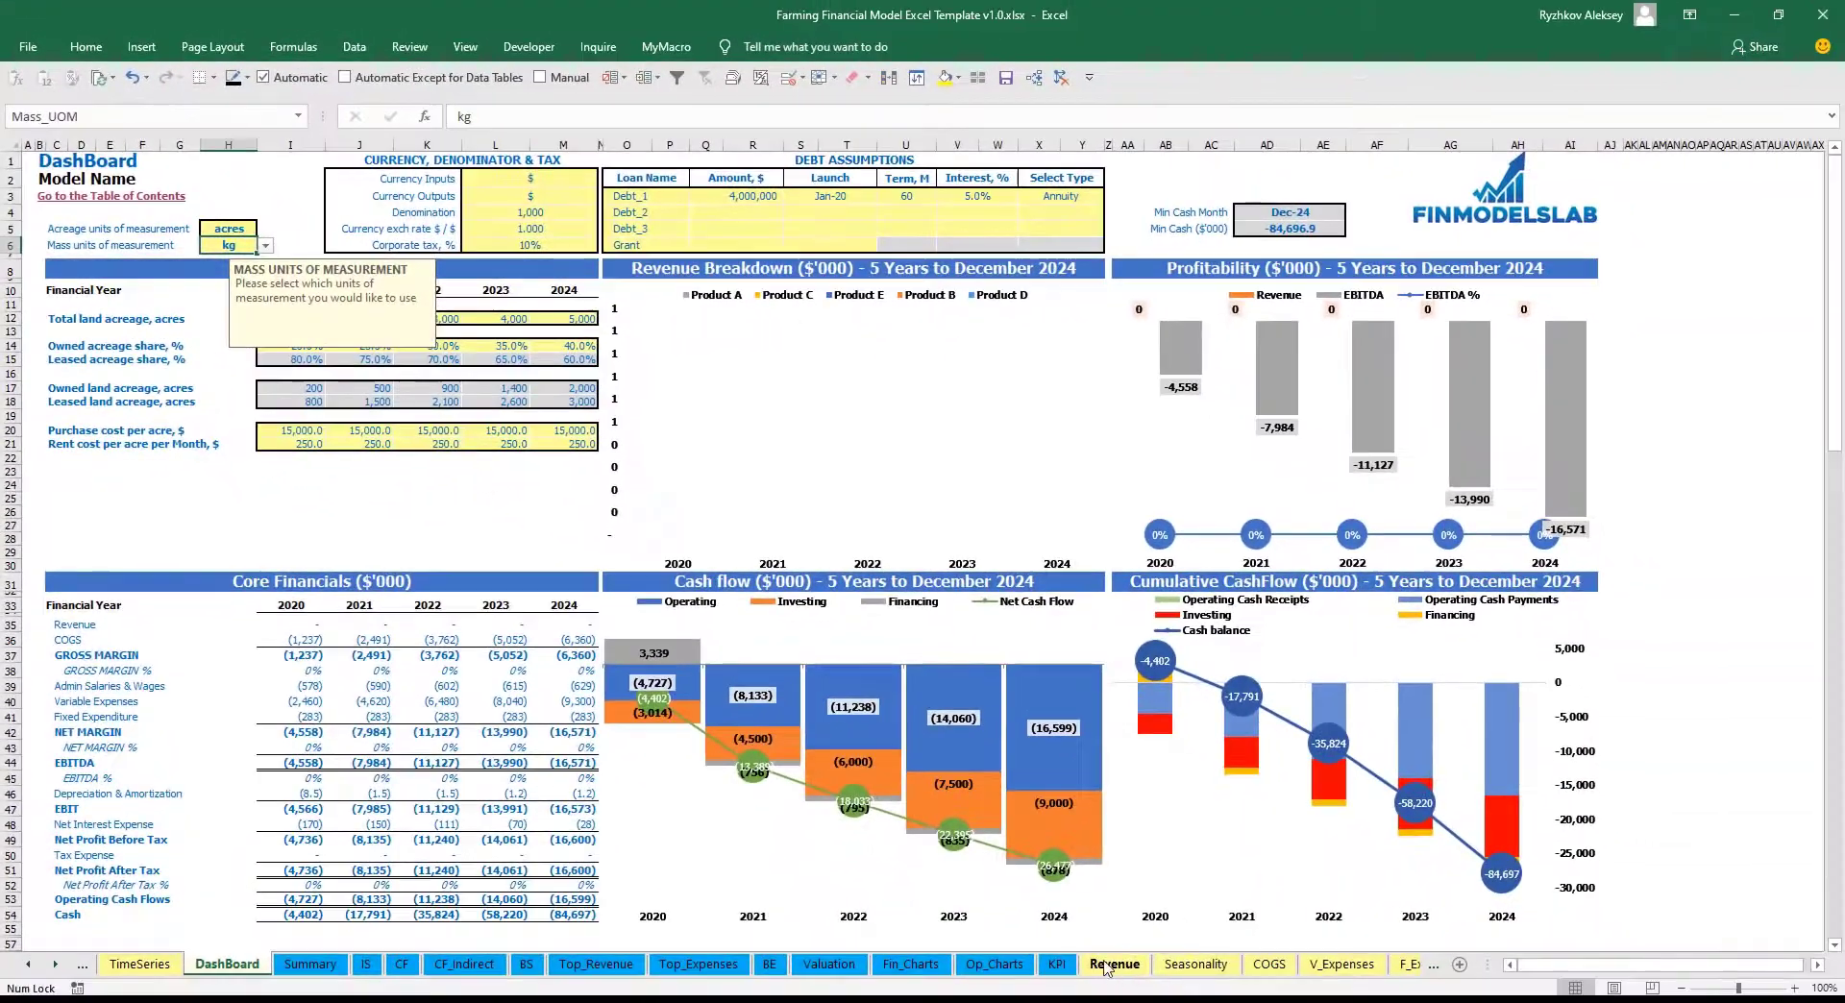
left_click(1158, 993)
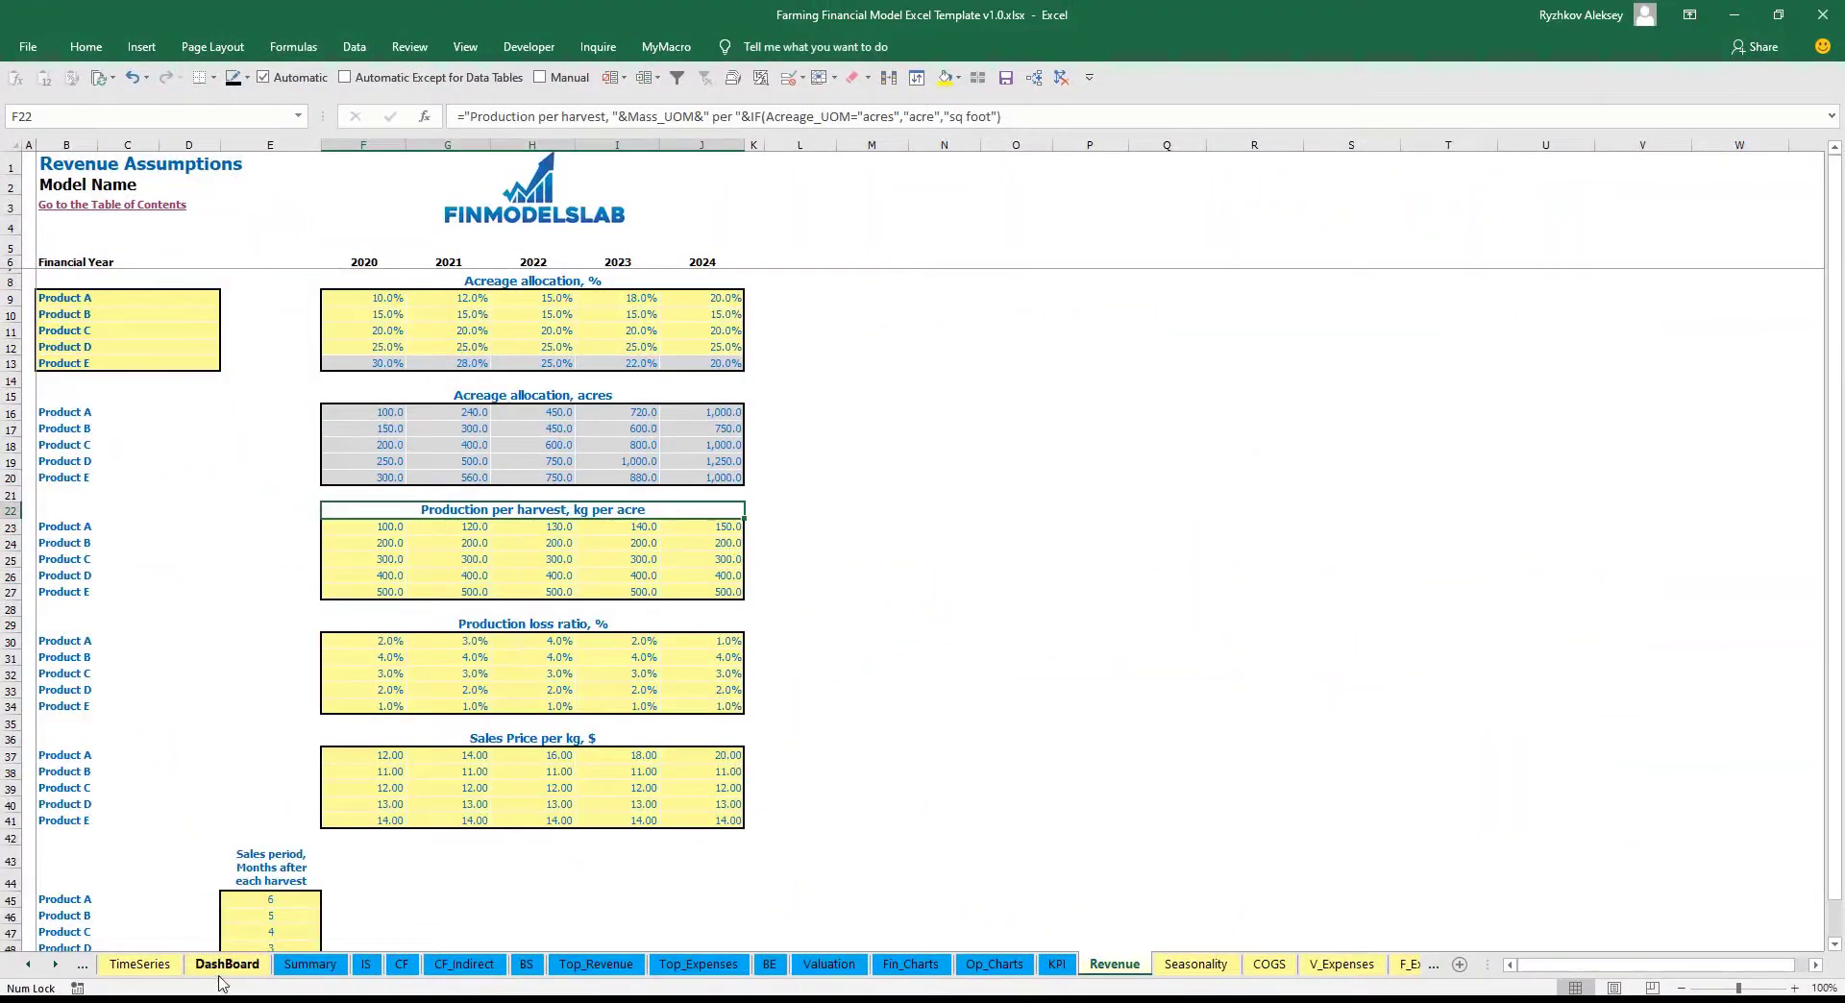
Set the DashBoard's acreage units to sq. feet and mass units to lb., and return to the Revenue sheet
left_click(227, 964)
left_click(237, 229)
left_click(265, 229)
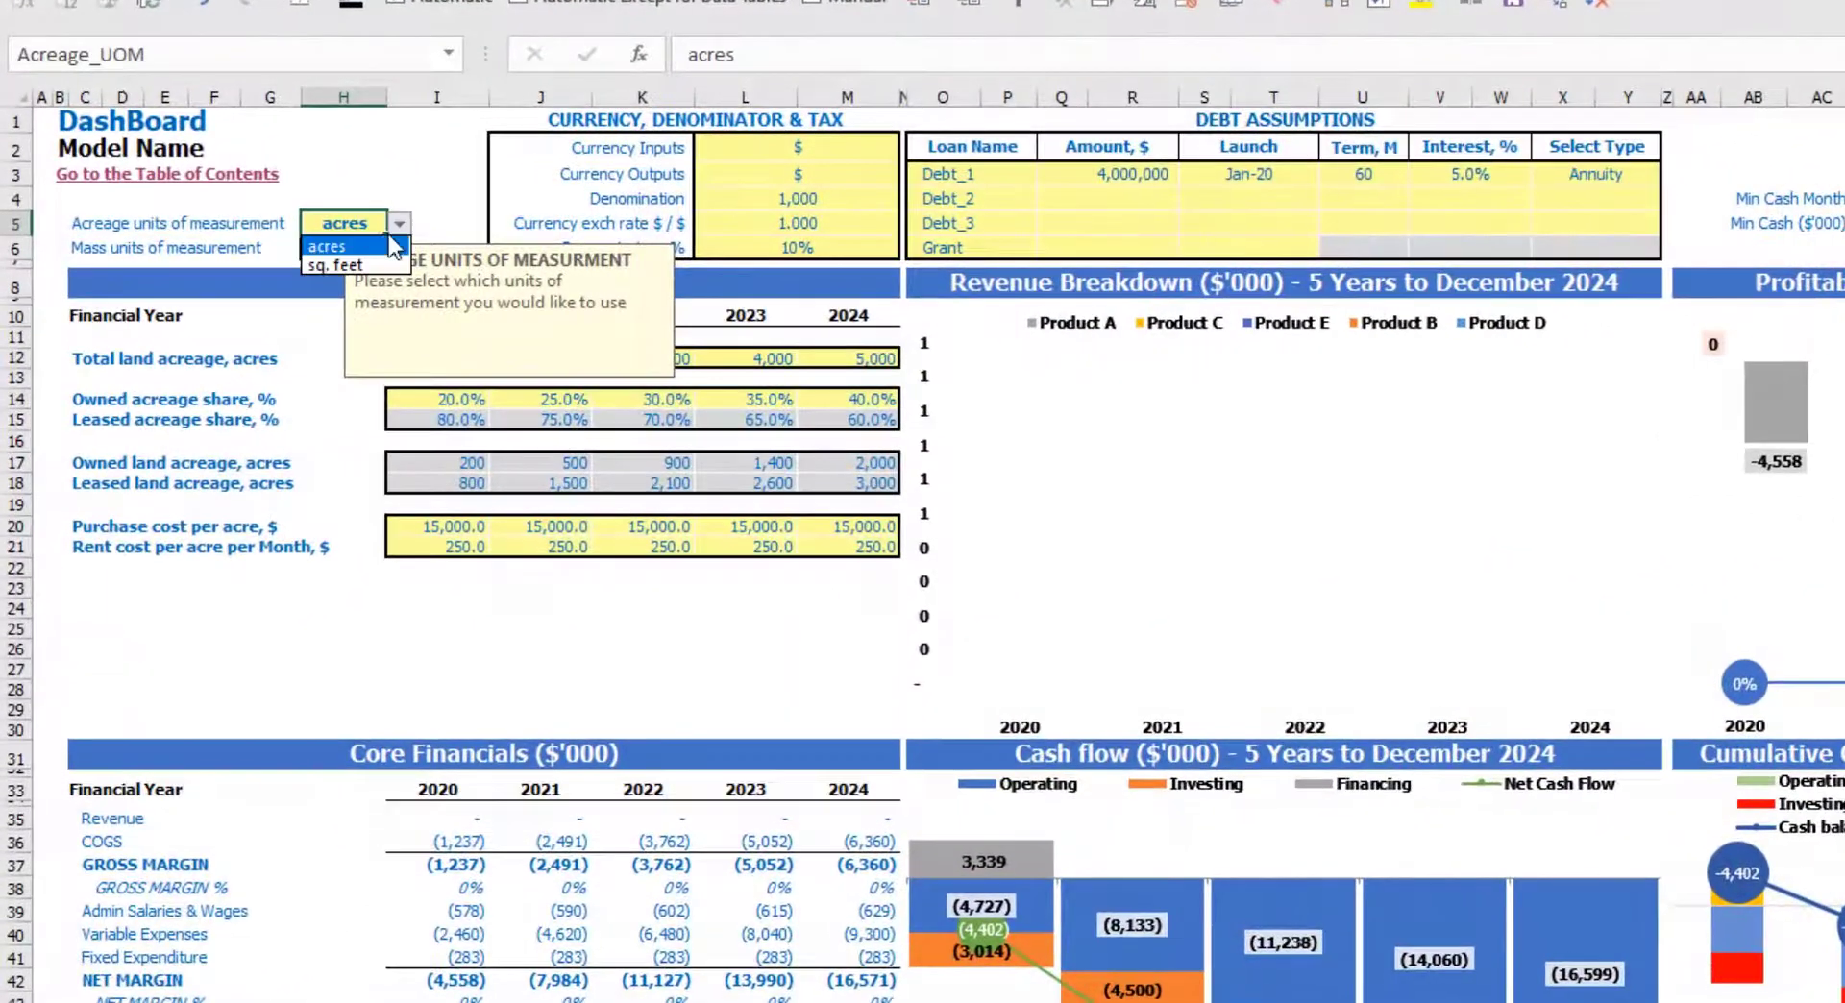
left_click(334, 265)
left_click(344, 247)
left_click(399, 248)
left_click(356, 288)
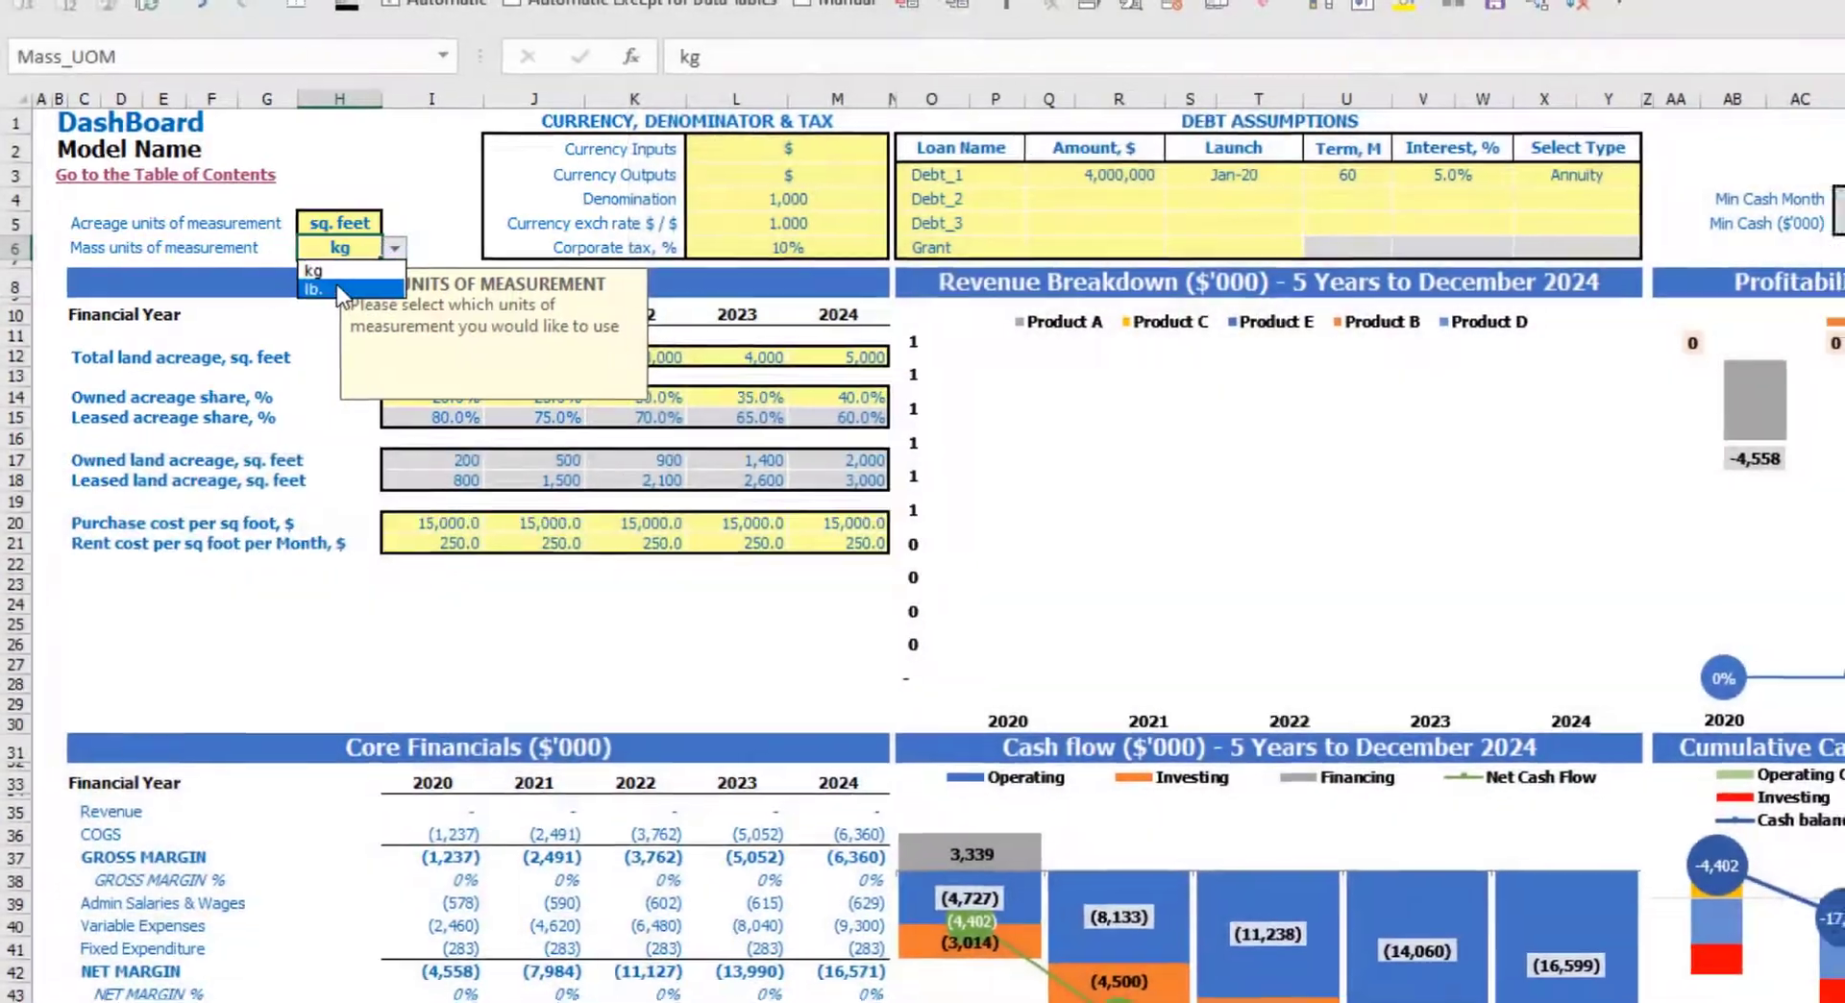
left_click(1155, 970)
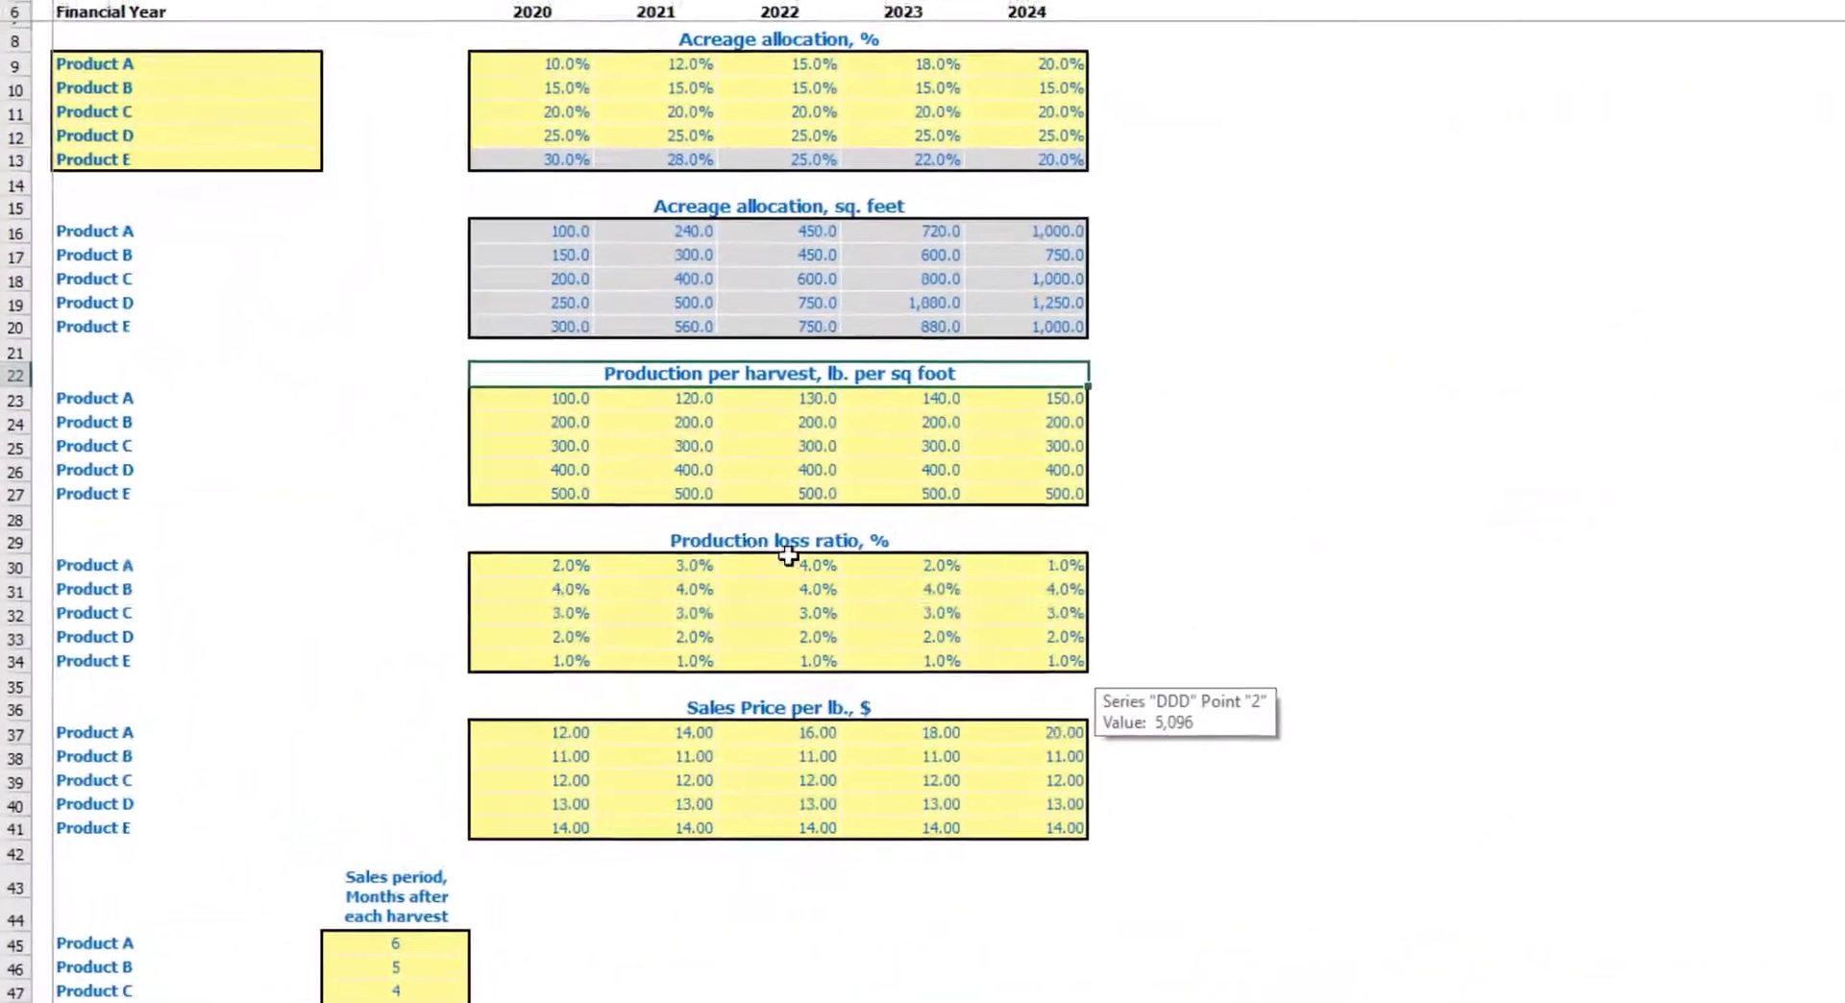
Enter Product A's production per harvest for 2020 to 2024 as 100, 110, 120, 140 and 160
left_click(406, 522)
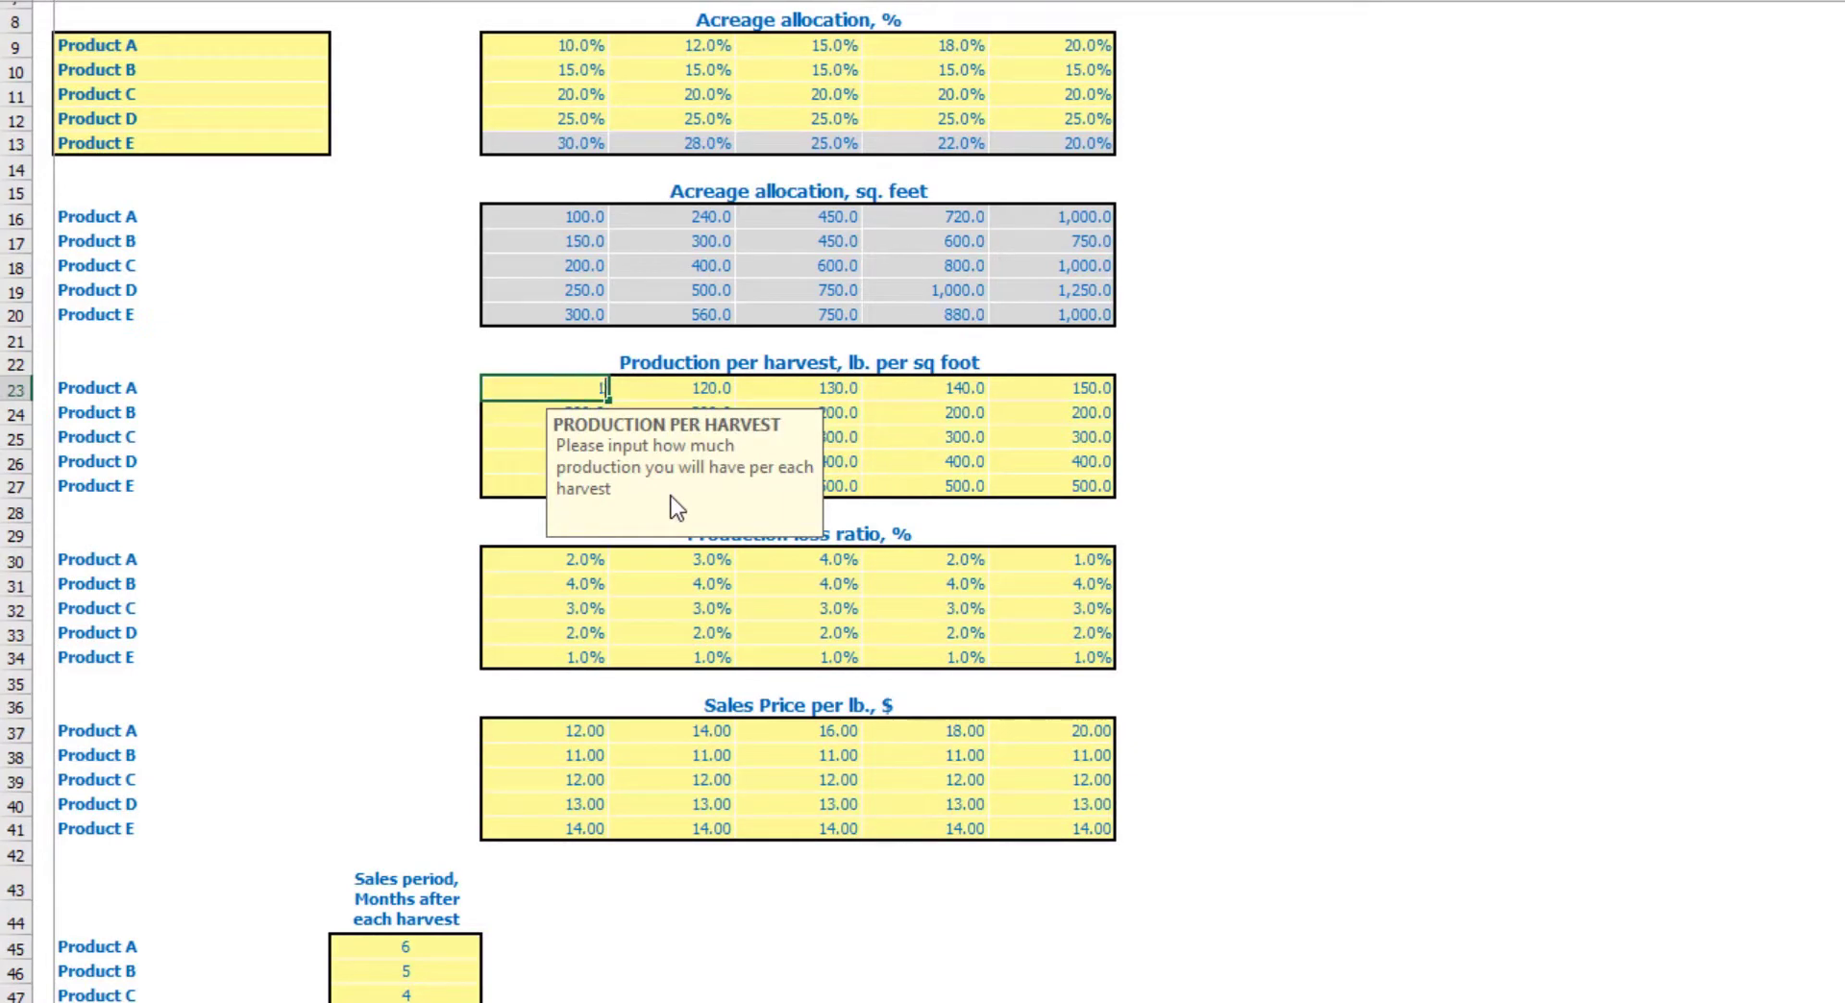
key("Tab")
type("110")
key("Tab")
type("120")
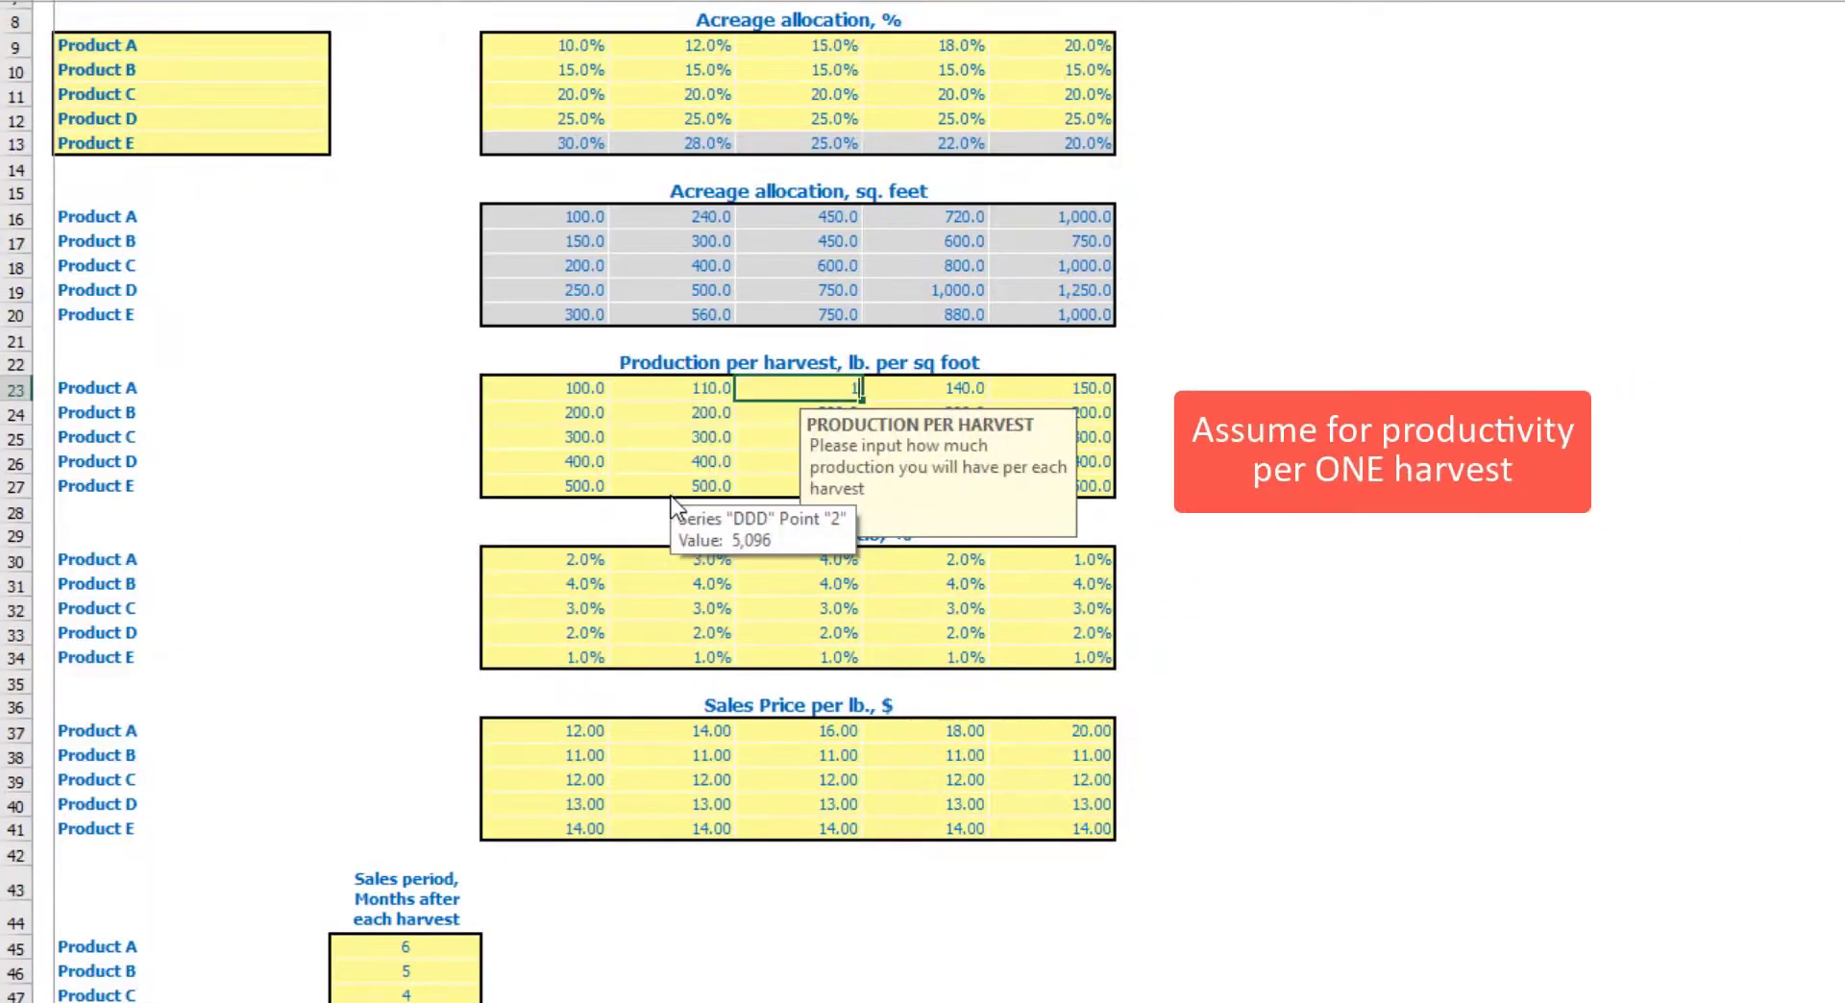
key("Tab")
type("140")
key("Tab")
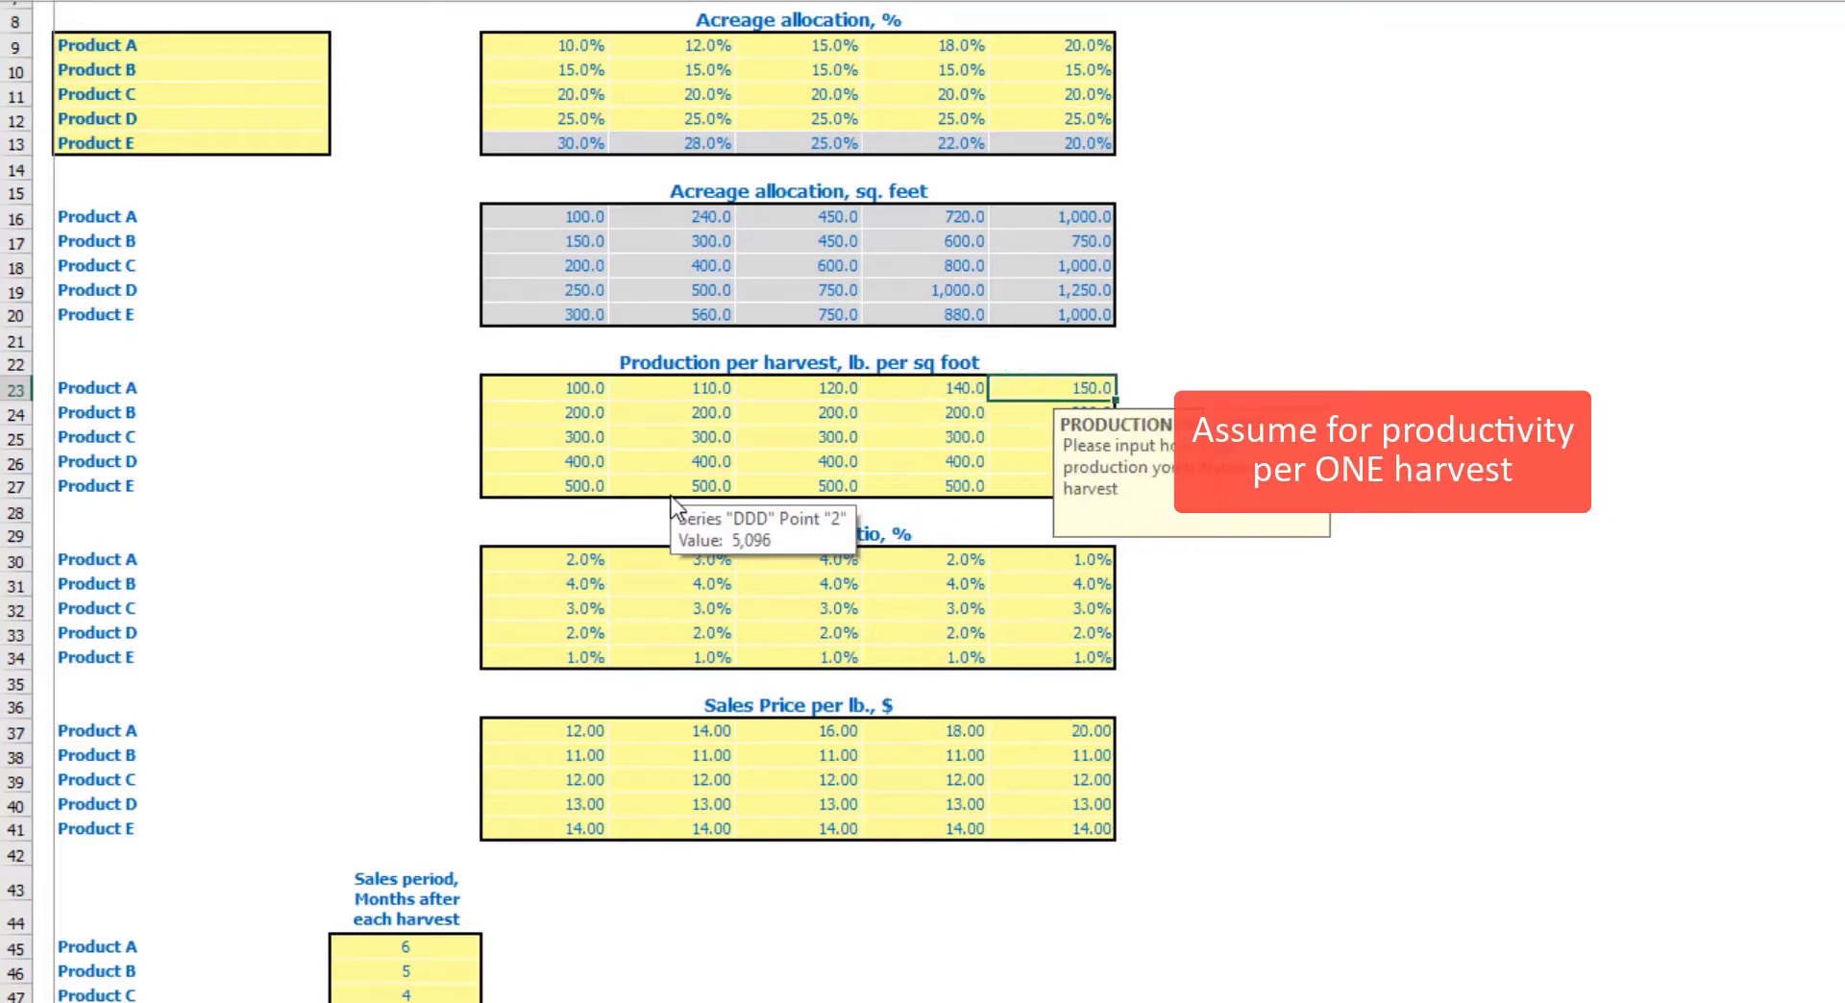
type("160")
key("Return")
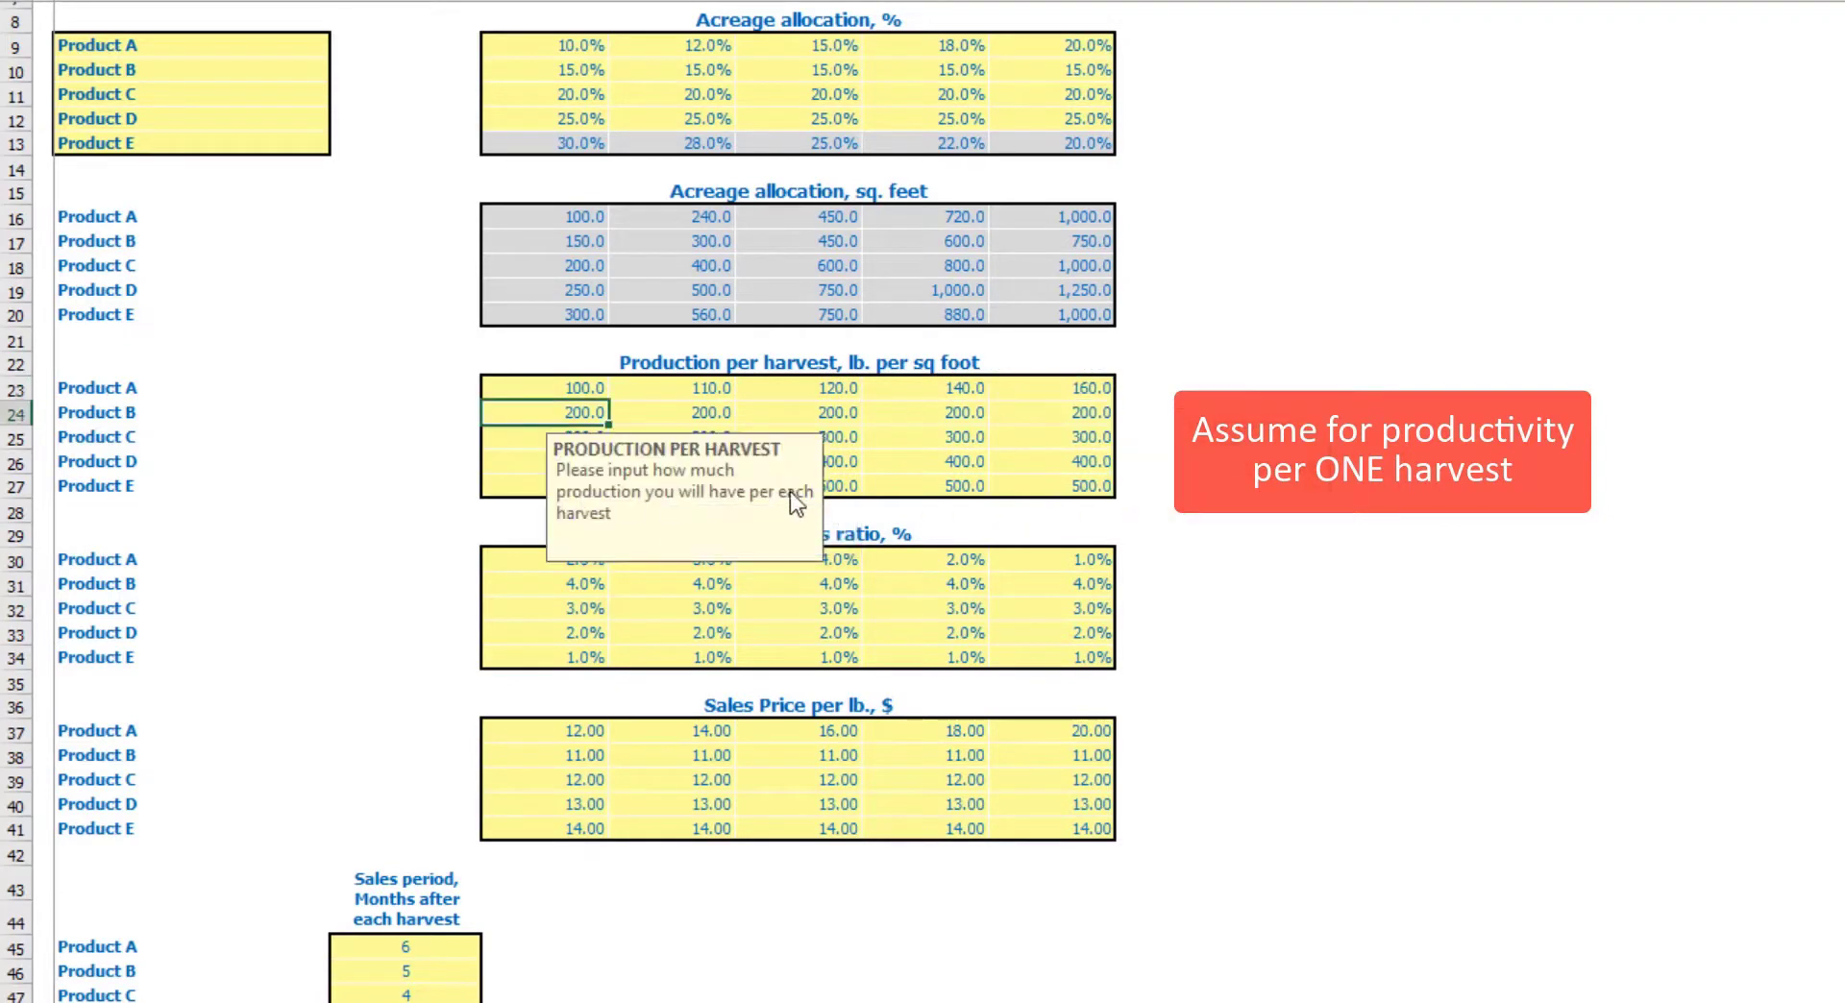
left_click(1272, 364)
left_click(995, 355)
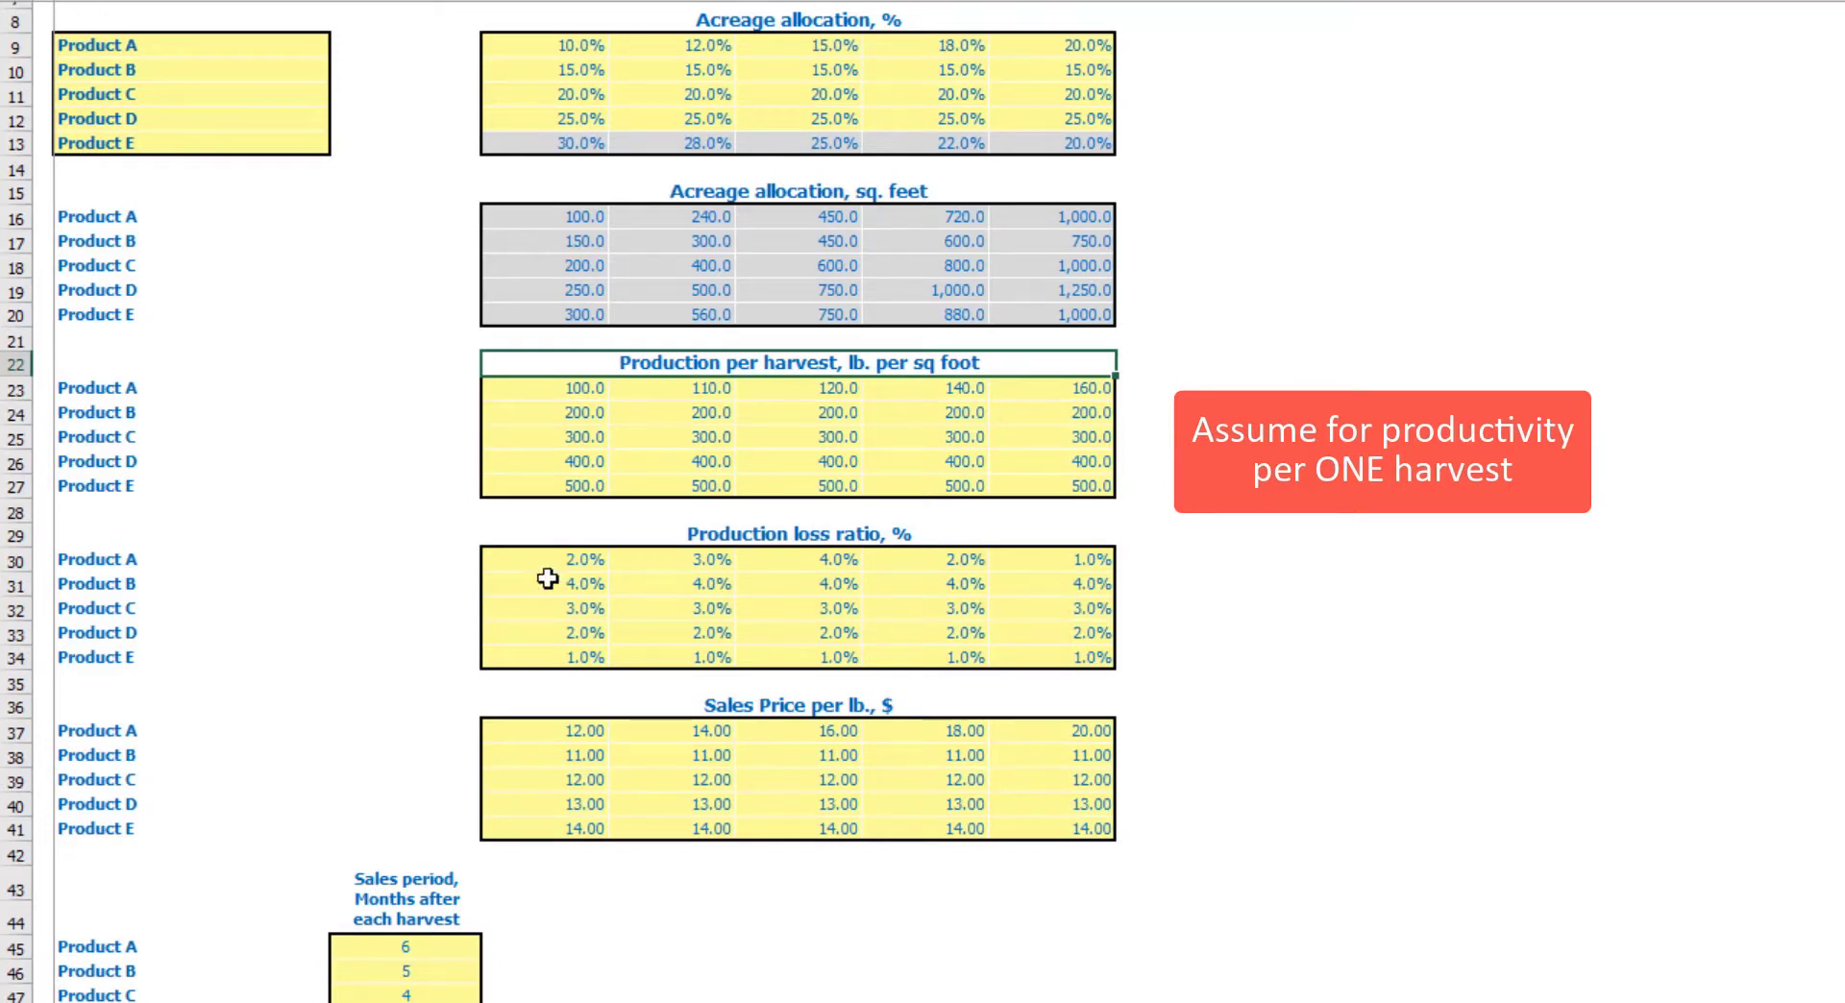
left_click_drag(539, 568, 1086, 661)
left_click(1384, 490)
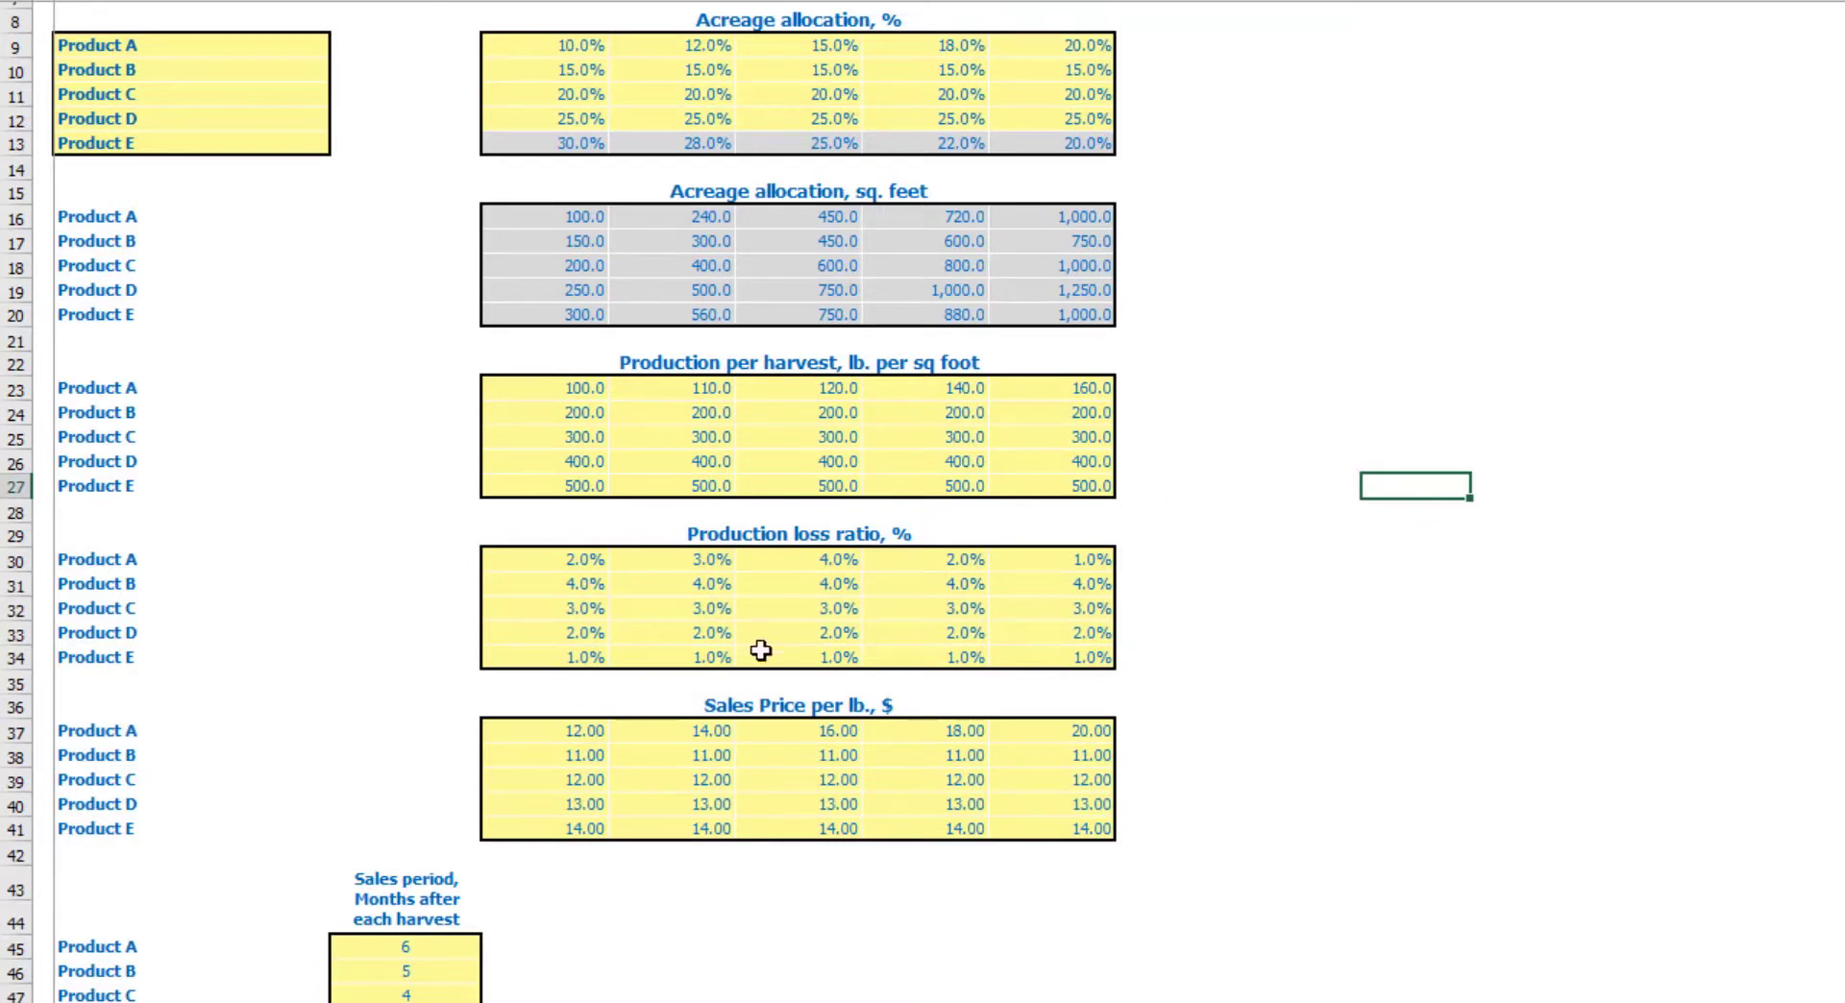
Enter Product A's production loss ratios for 2020 to 2024 as 4%, 5%, 6%, 7% and 8%
left_click(551, 568)
key("Right")
key("Left")
type("4")
key("Right")
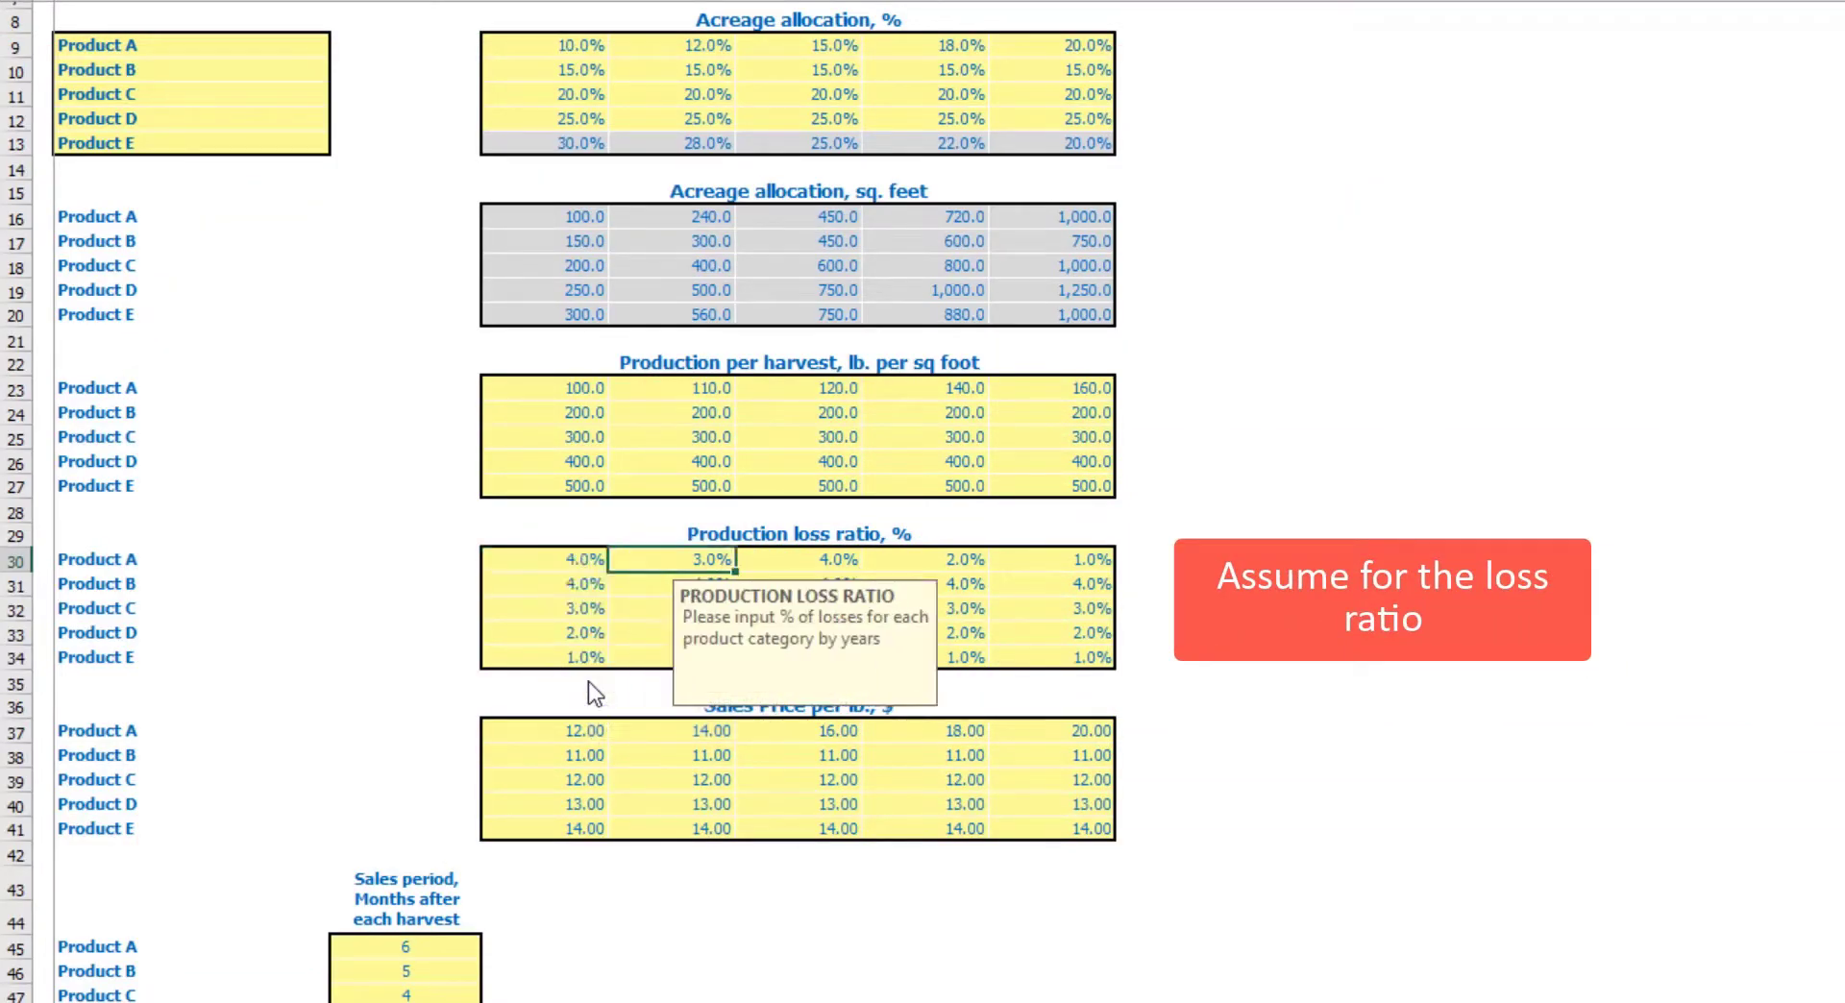
type("5")
key("Right")
type("6")
key("Right")
type("2")
key("Tab")
type("8")
key("Return")
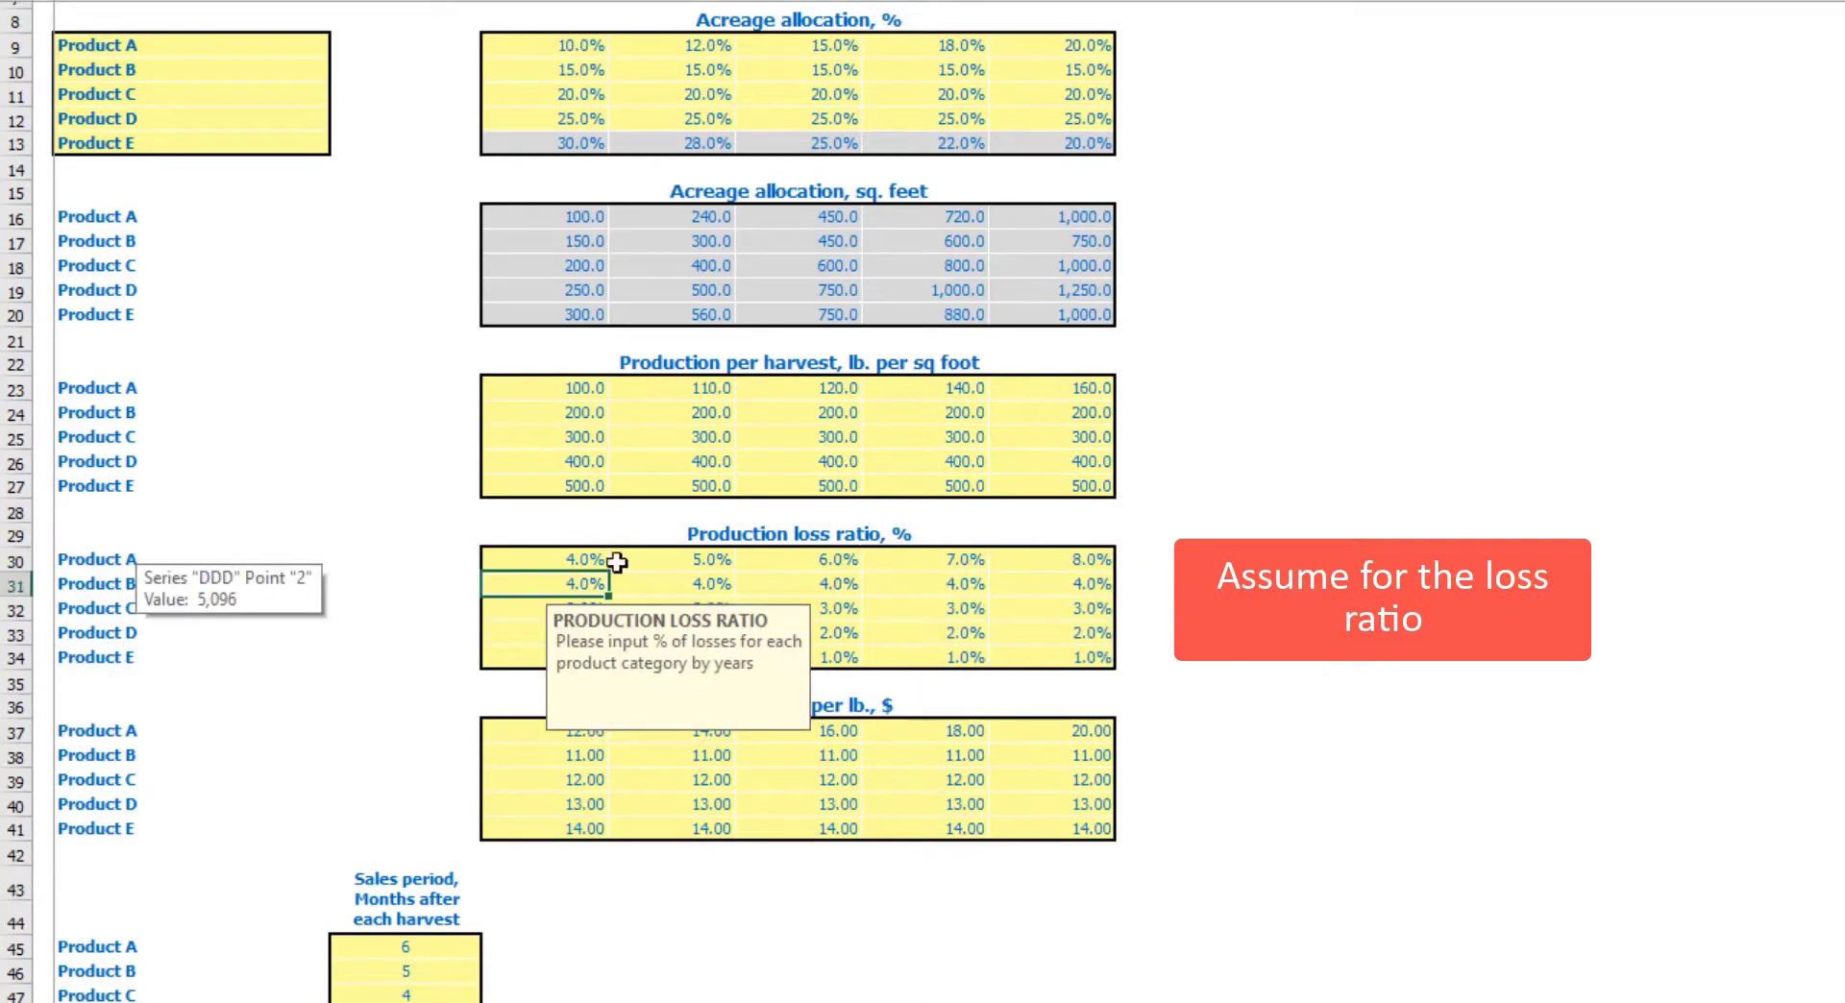
Select the production loss ratios of all products and years for review
left_click(583, 561)
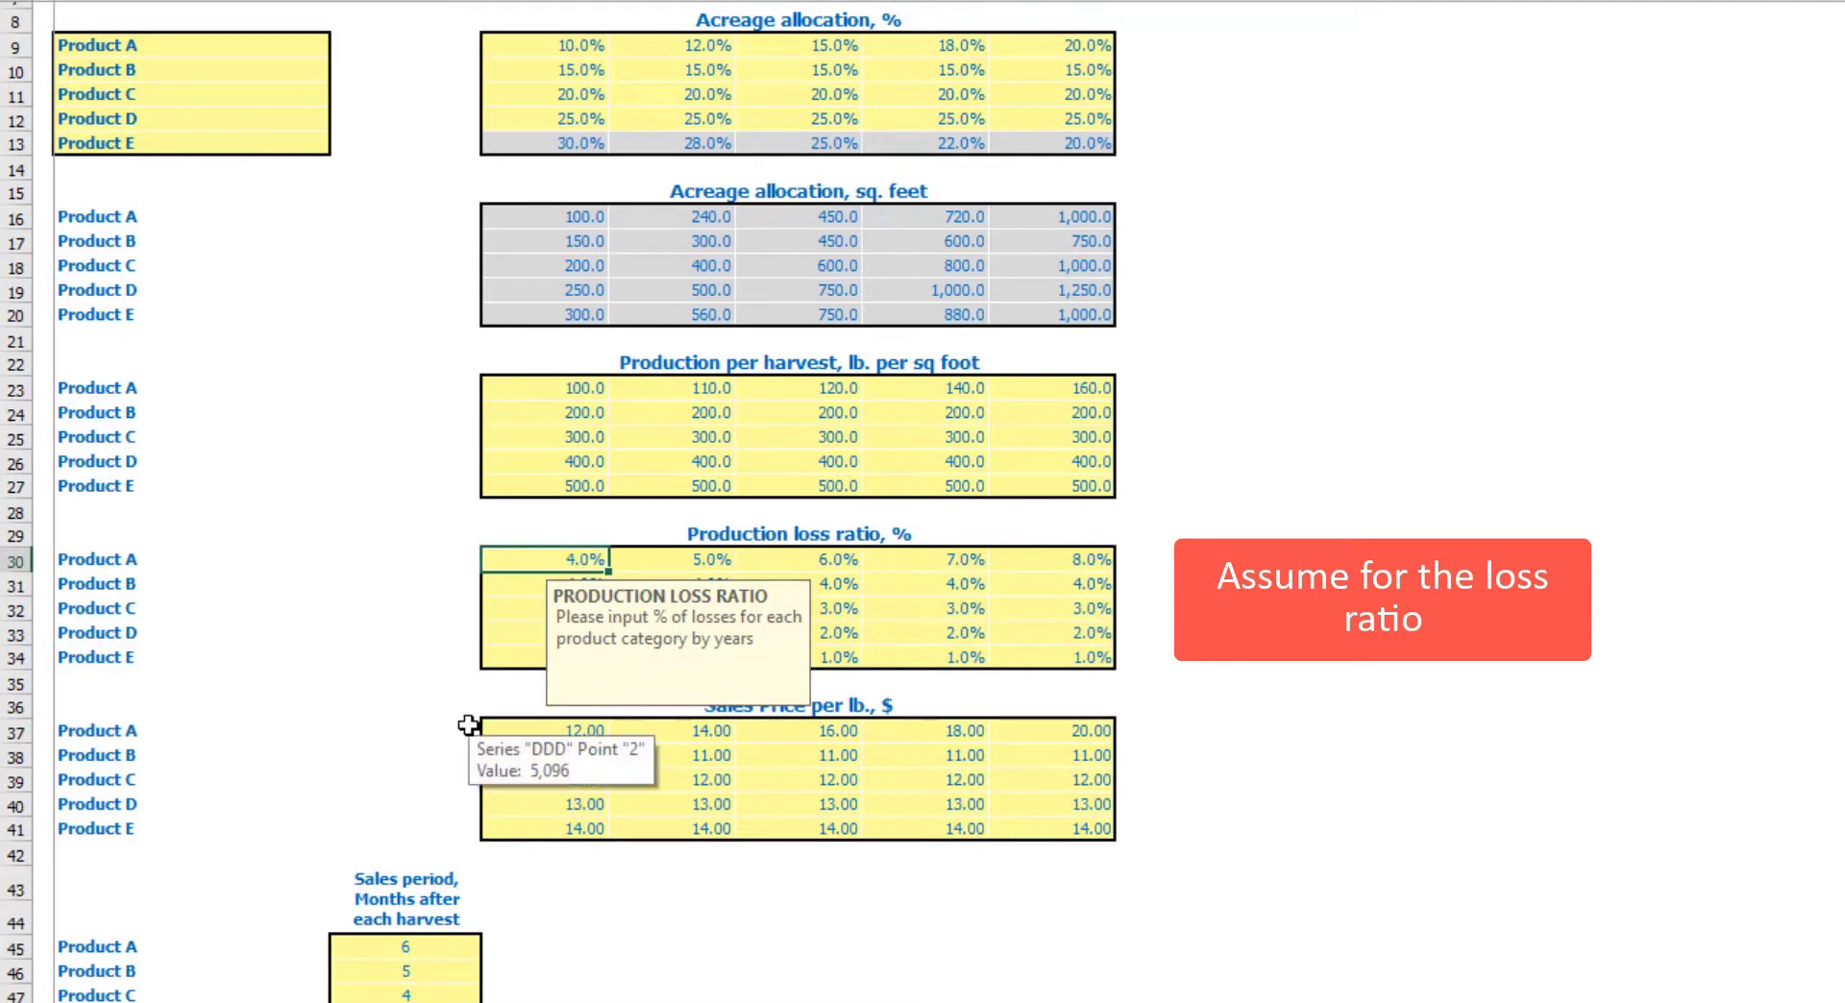
key("ctrl+shift+Right")
key("ctrl+shift+Down")
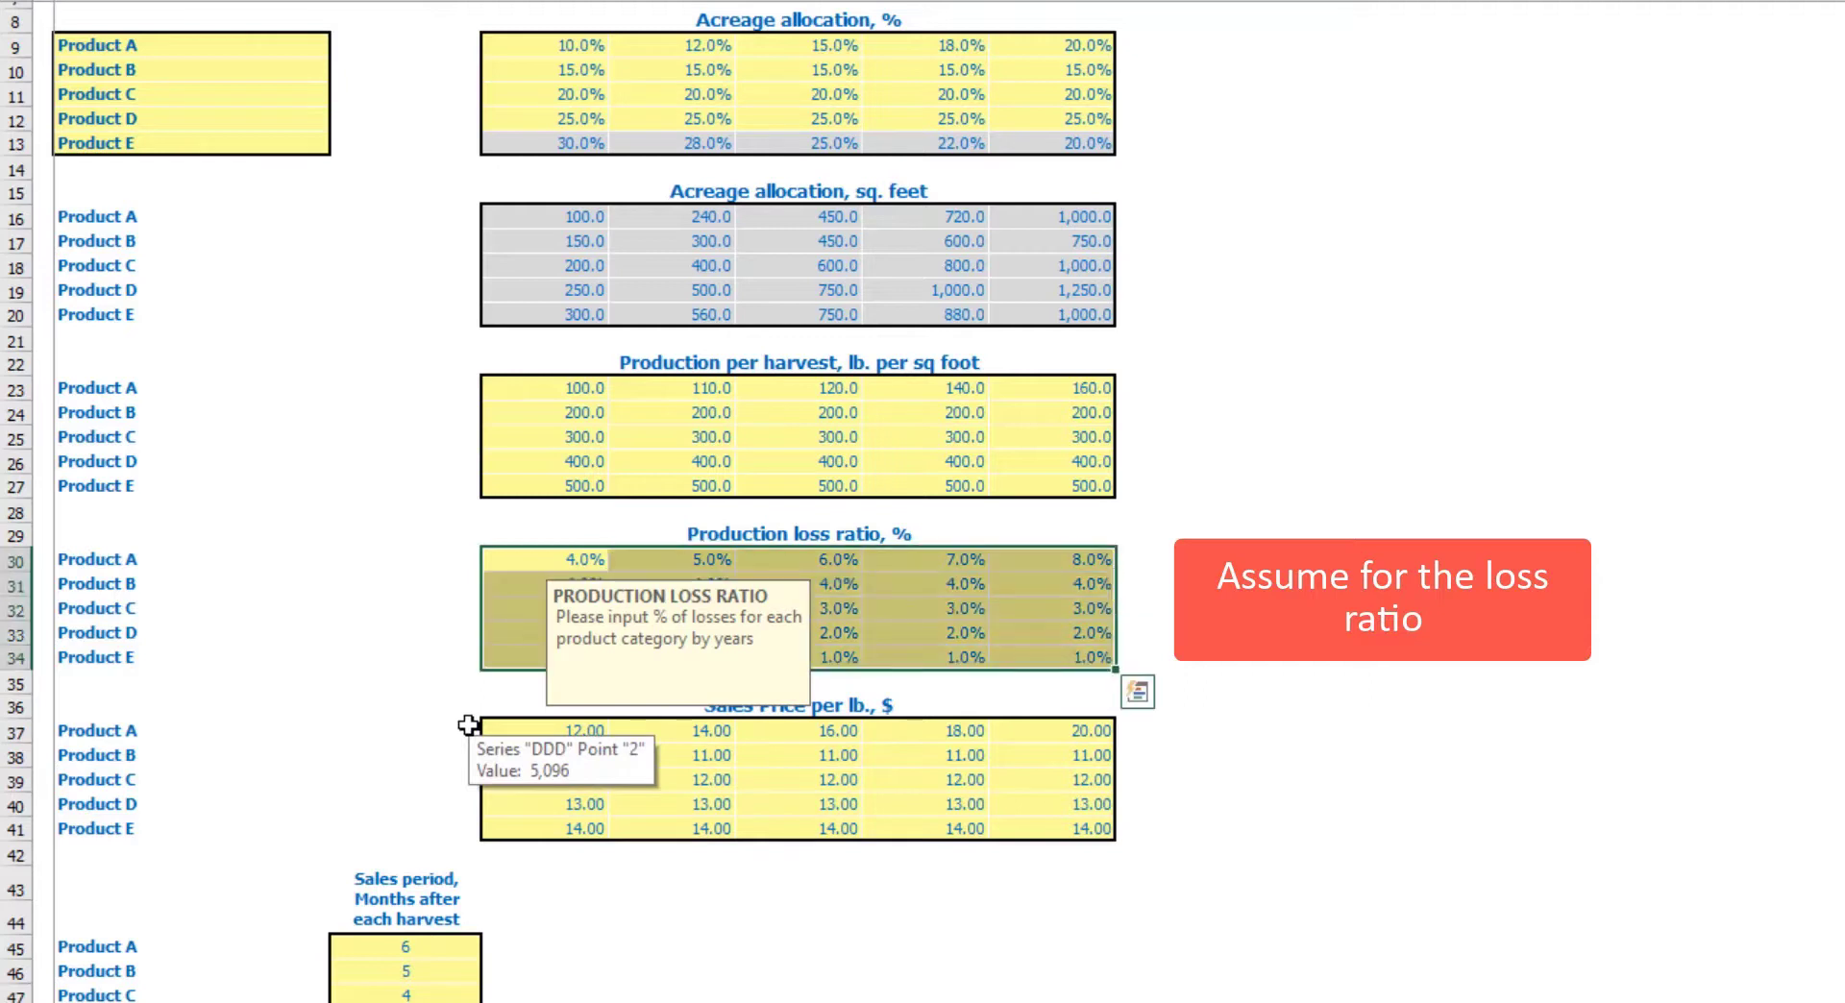
left_click(1749, 290)
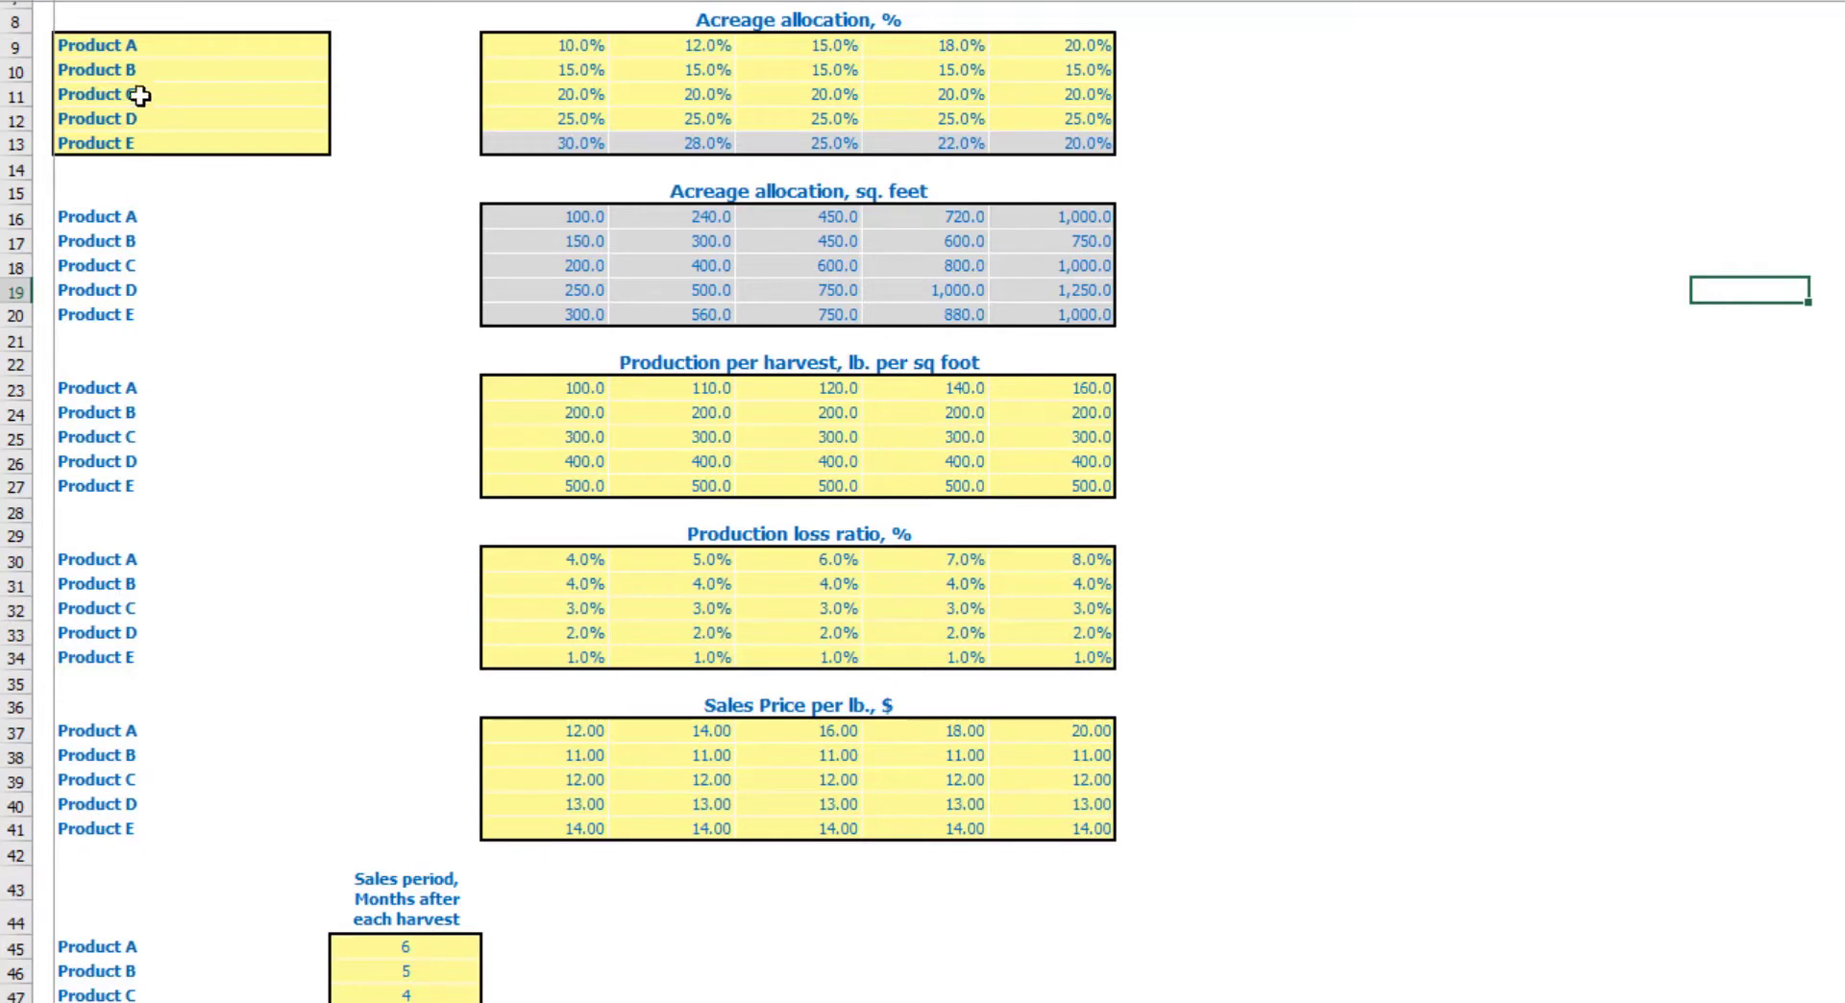
Clear the names of Products D and E and Product D's acreage allocation percentages for all years
left_click_drag(154, 120, 198, 135)
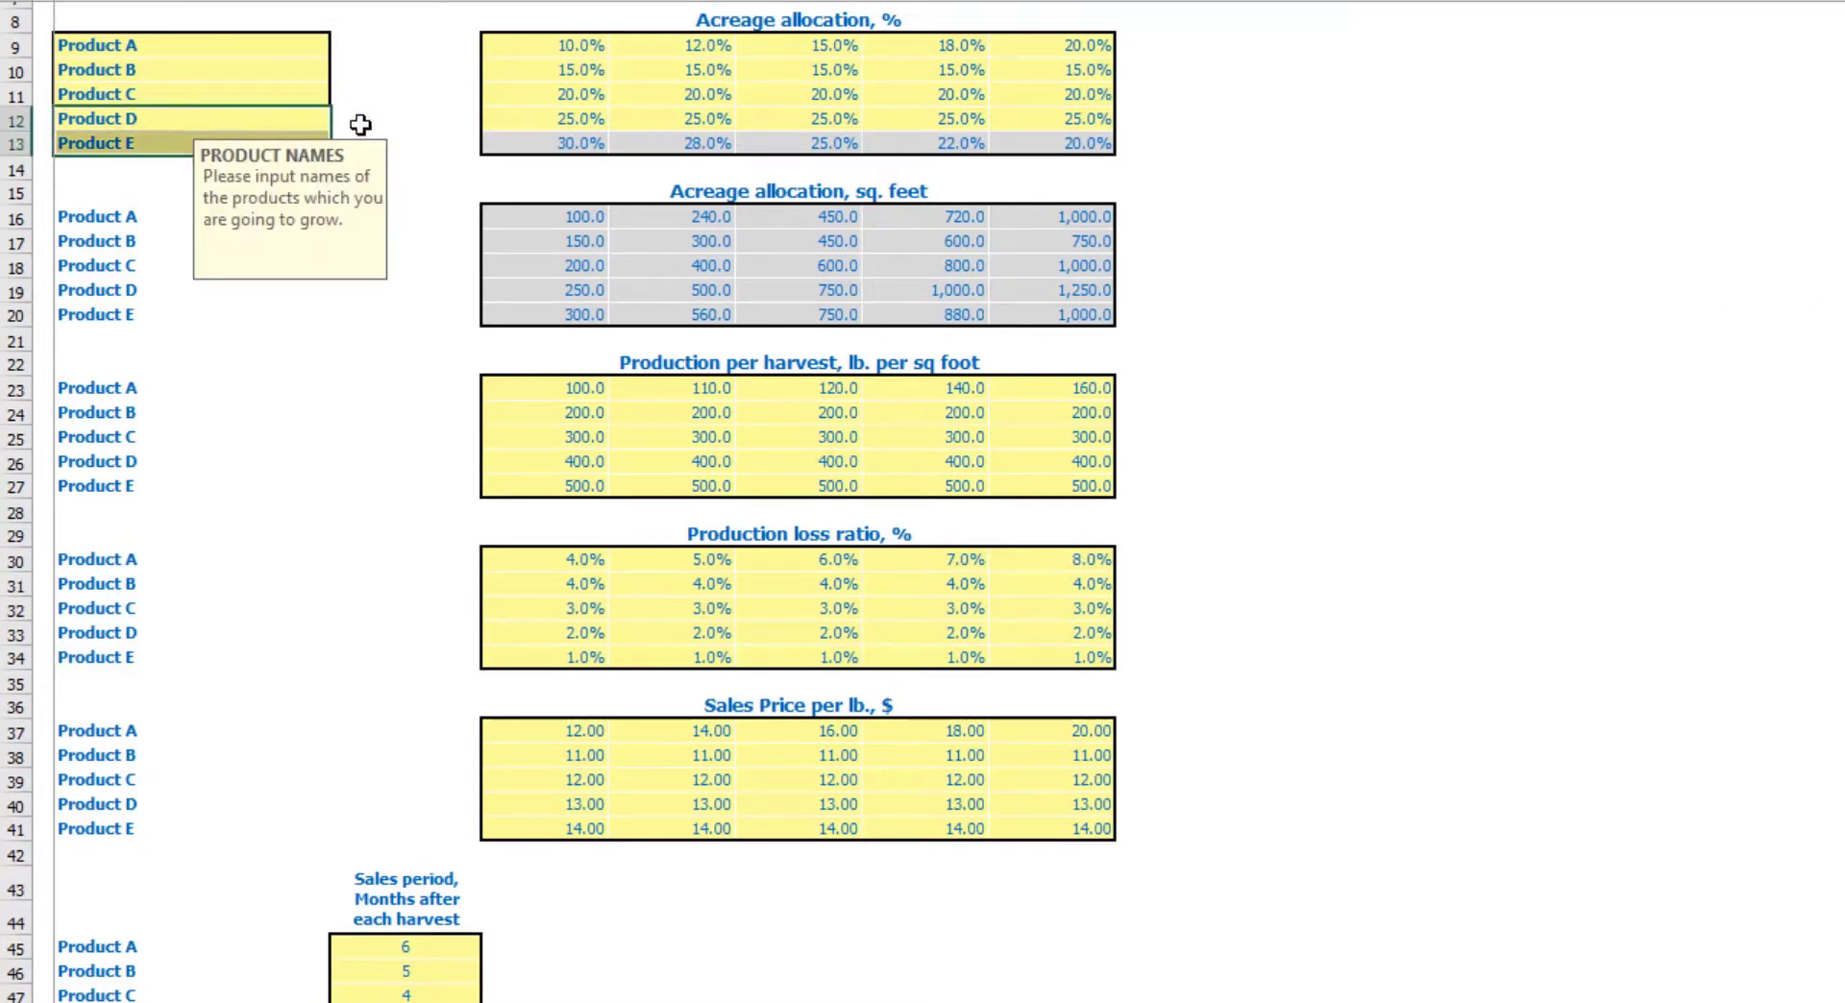
key("Delete")
left_click_drag(576, 118, 1046, 114)
key("Delete")
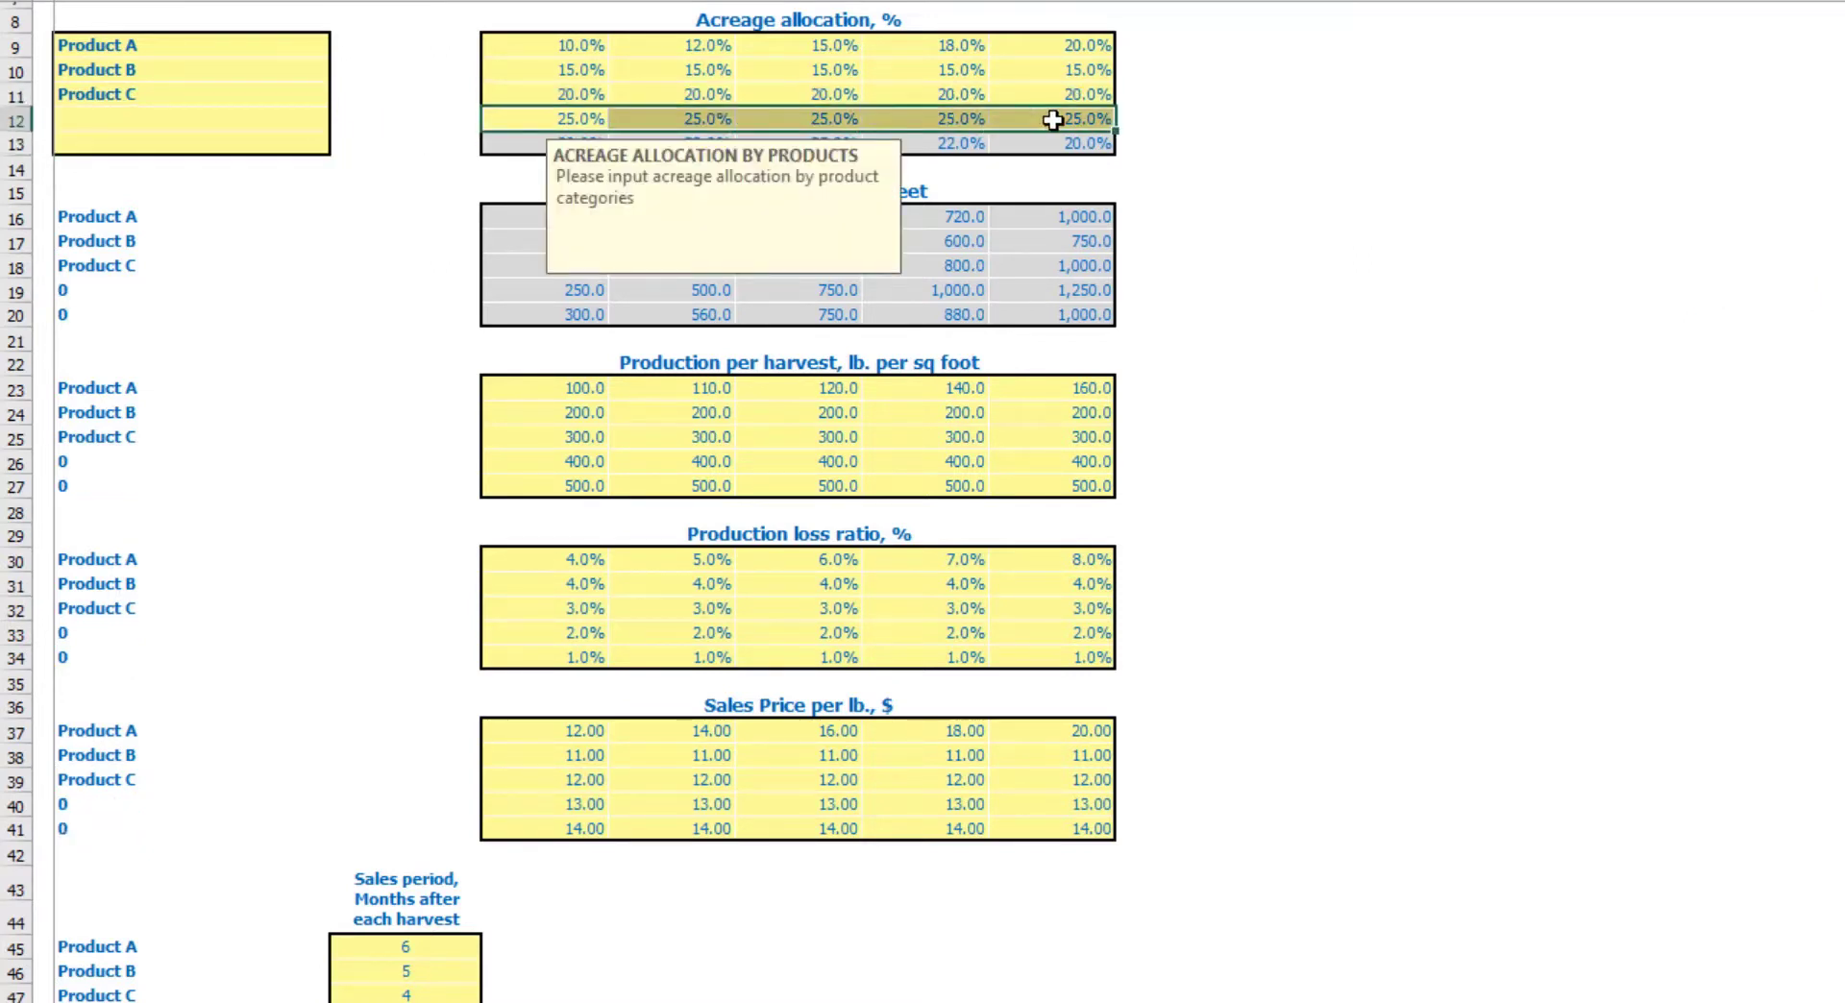
Set the 2020 acreage allocation to 50% for Product A and 25% each for Products B and C
left_click_drag(569, 79, 584, 91)
left_click(555, 59)
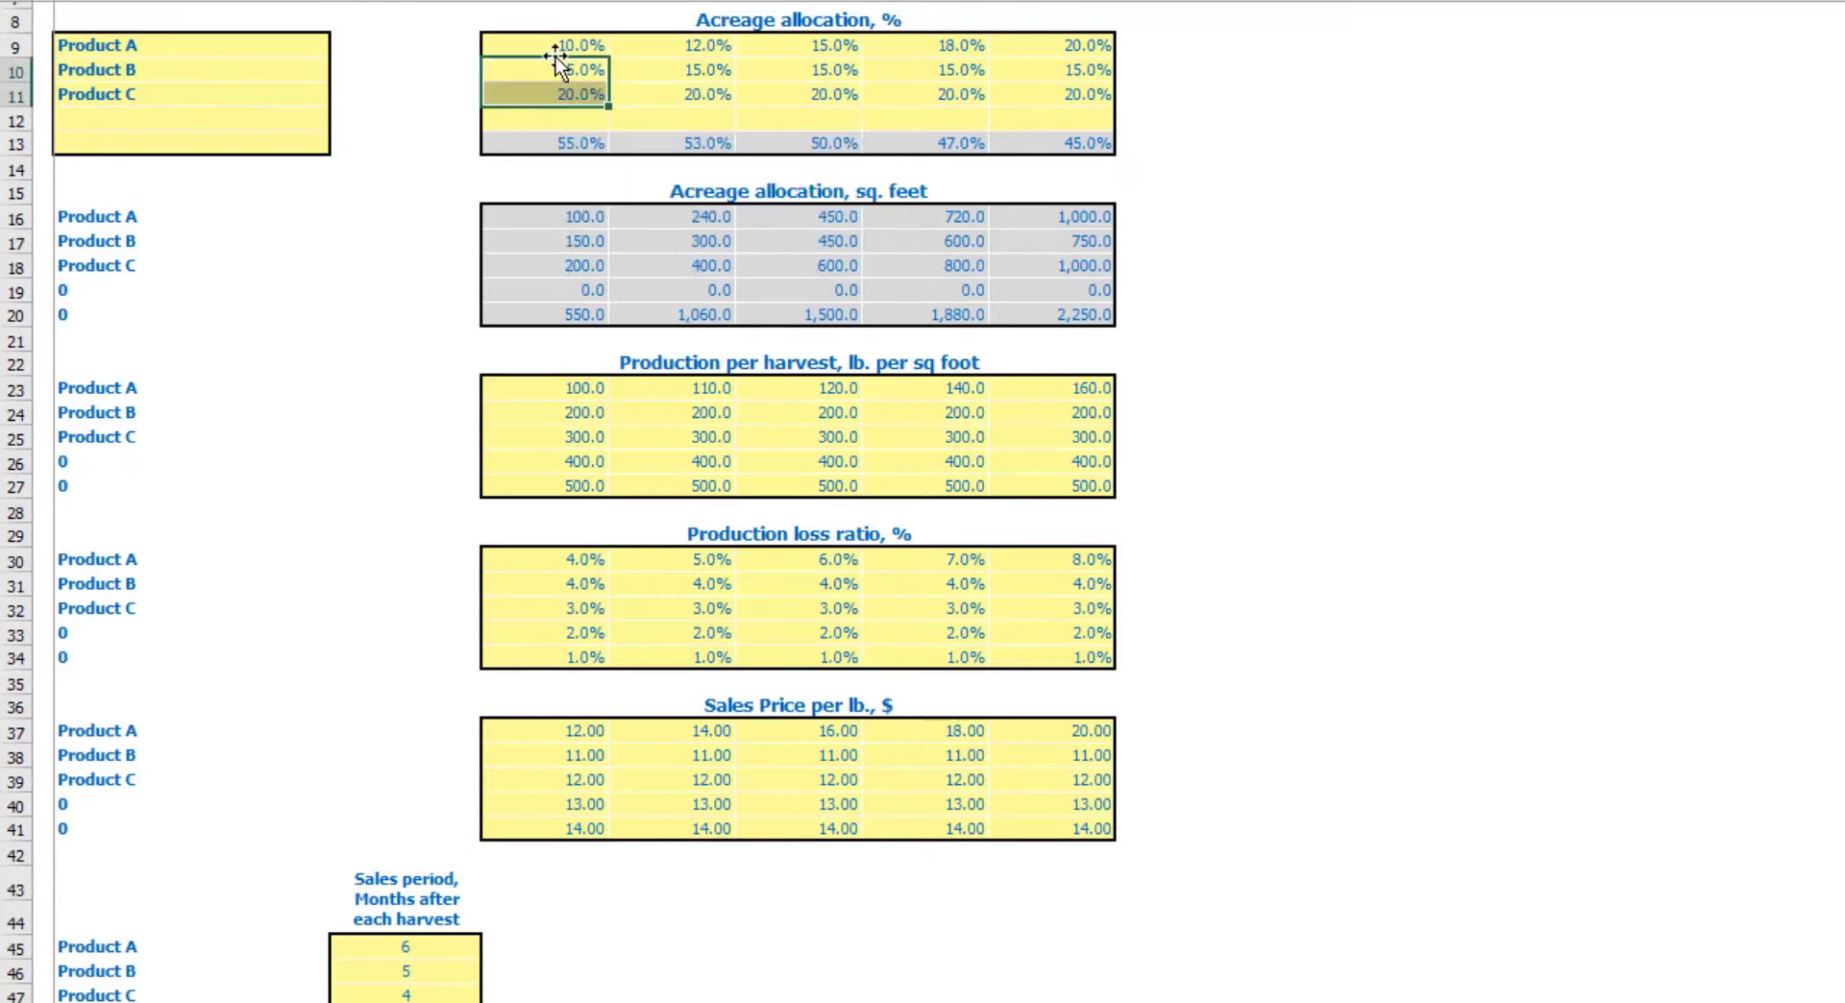
left_click(579, 46)
type("50")
key("Return")
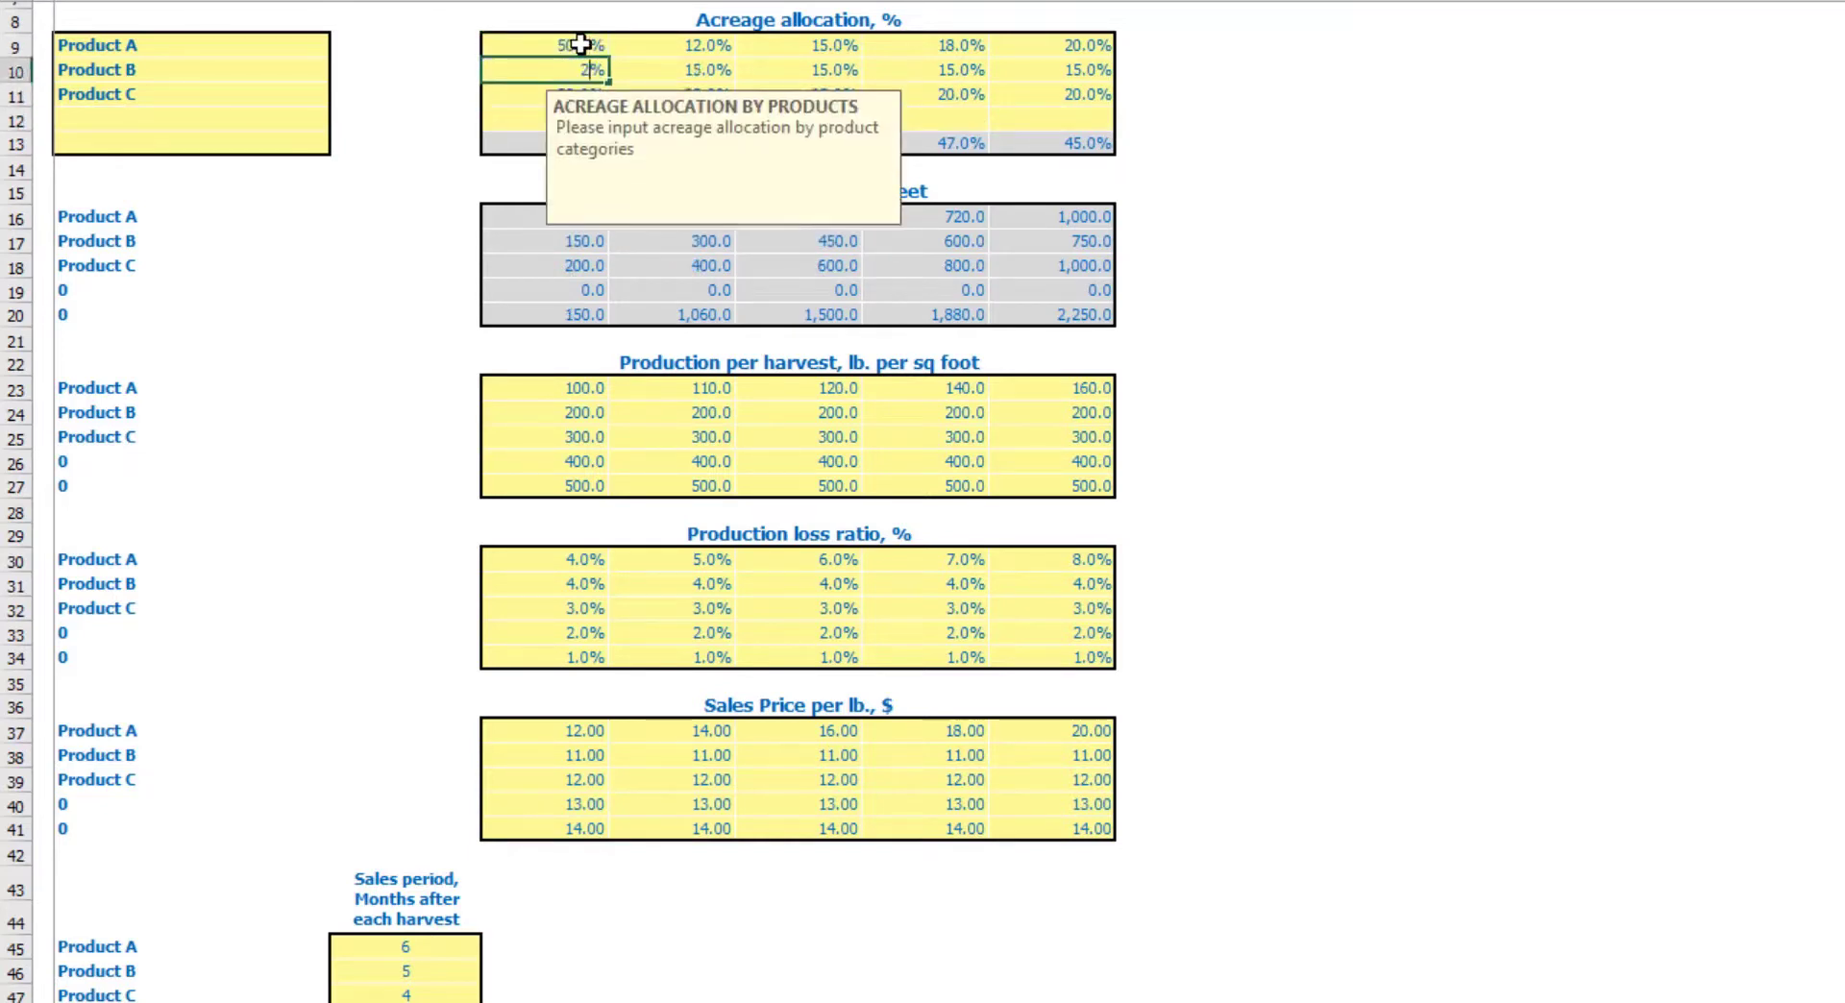
type("25")
key("Return")
type("25")
key("Return")
Copy the 2020 acreage allocations of Products A to C across 2021 to 2024
key("Up")
key("Up")
key("Up")
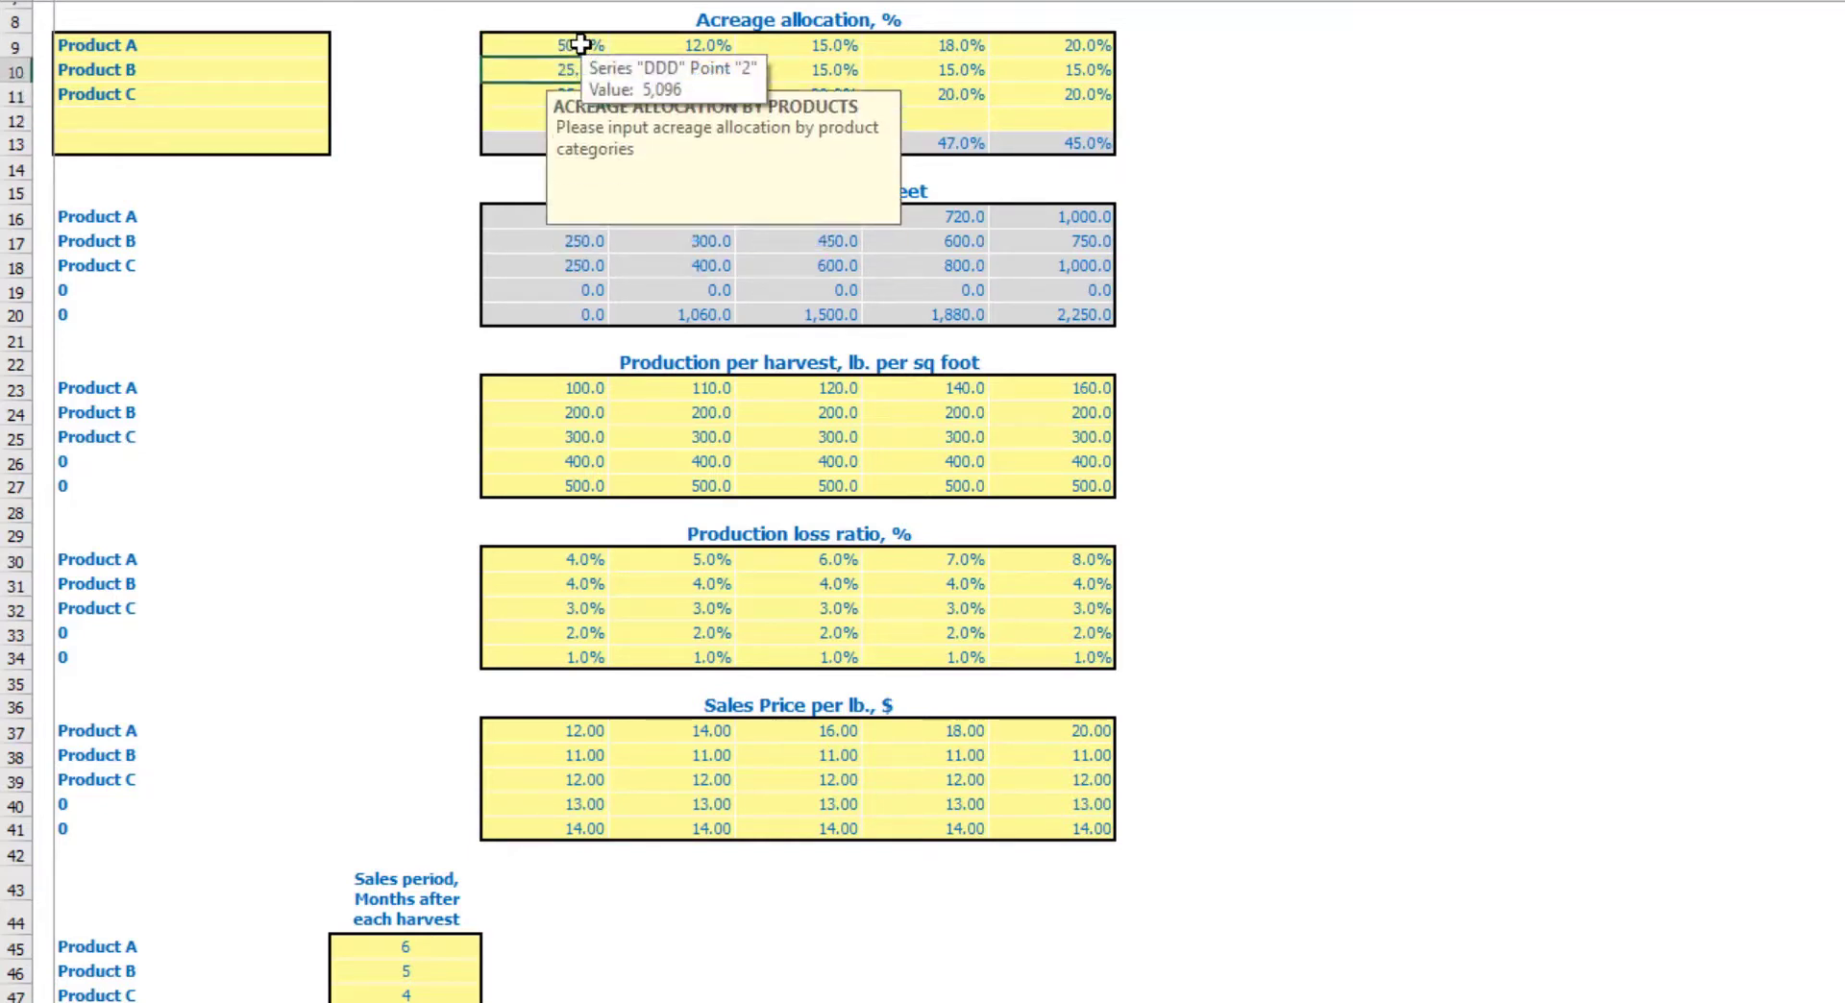
key("shift+Down")
key("shift+Down")
key("ctrl+c")
key("Right")
key("ctrl+shift+Right")
key("ctrl+v")
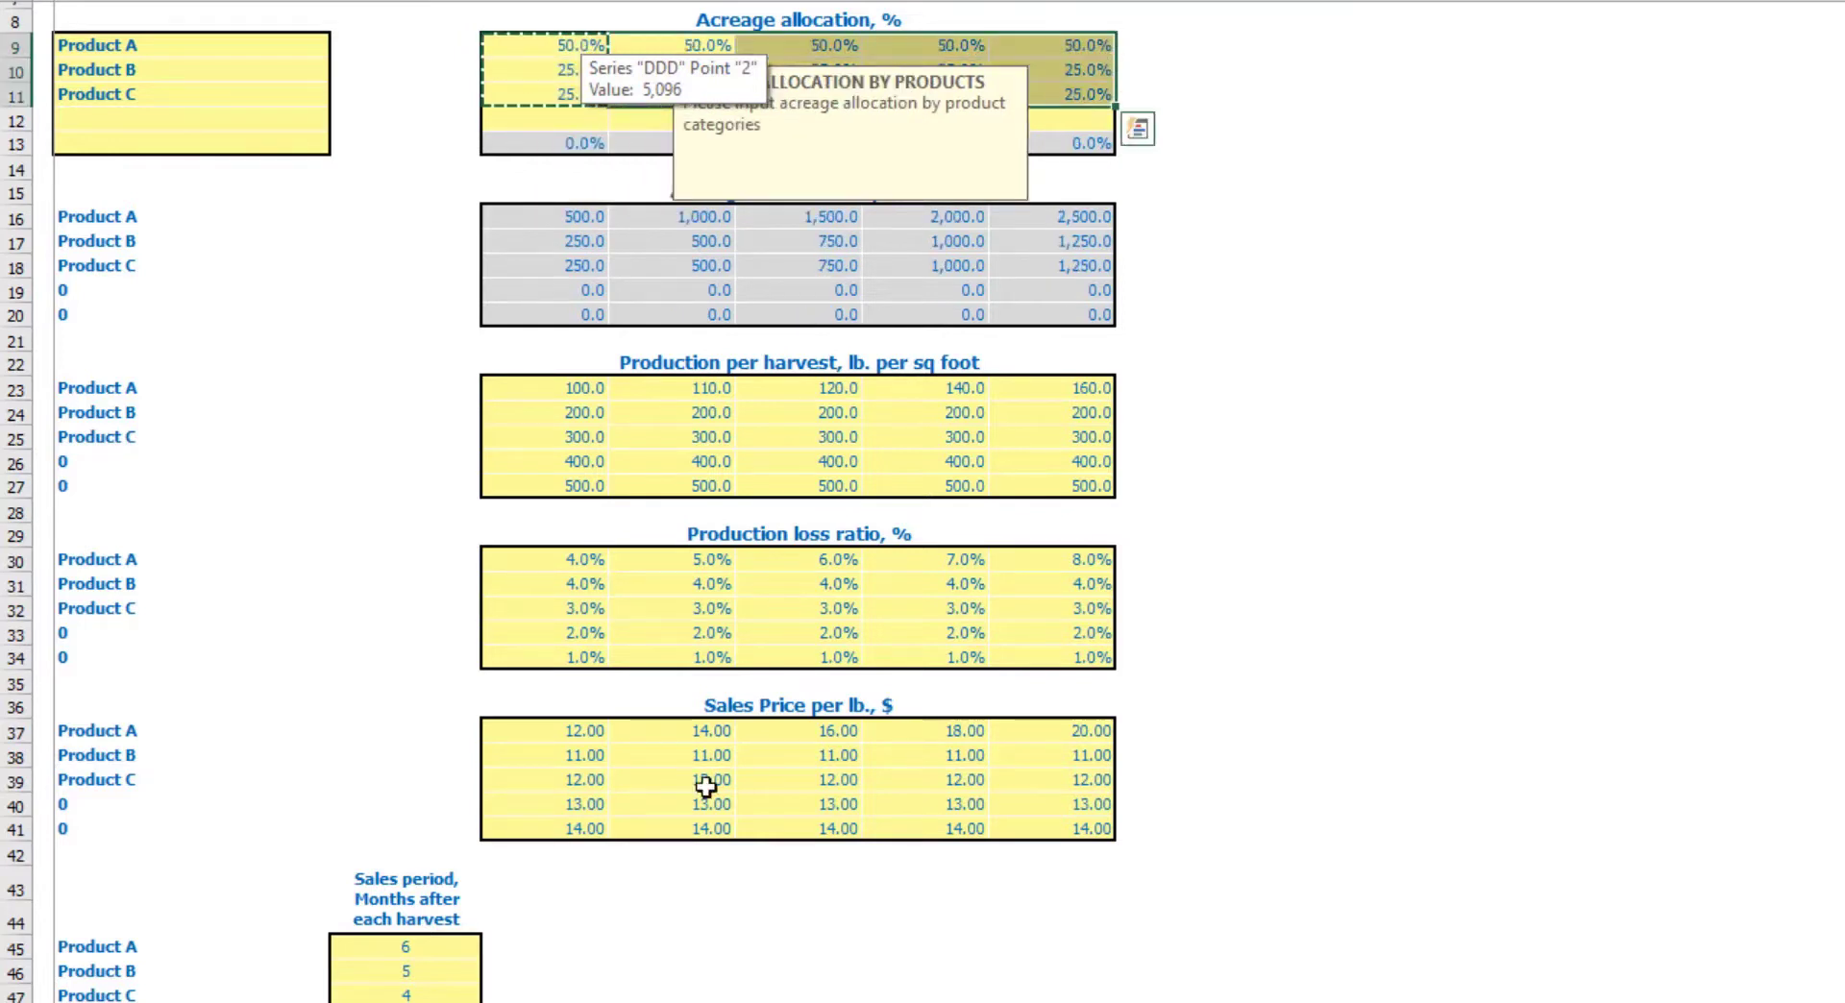
left_click(1413, 534)
key("Escape")
Clear the production per harvest and loss ratio values in the two rows of the removed products
left_click_drag(581, 465, 1063, 487)
key("Delete")
left_click_drag(572, 634, 1079, 659)
key("Delete")
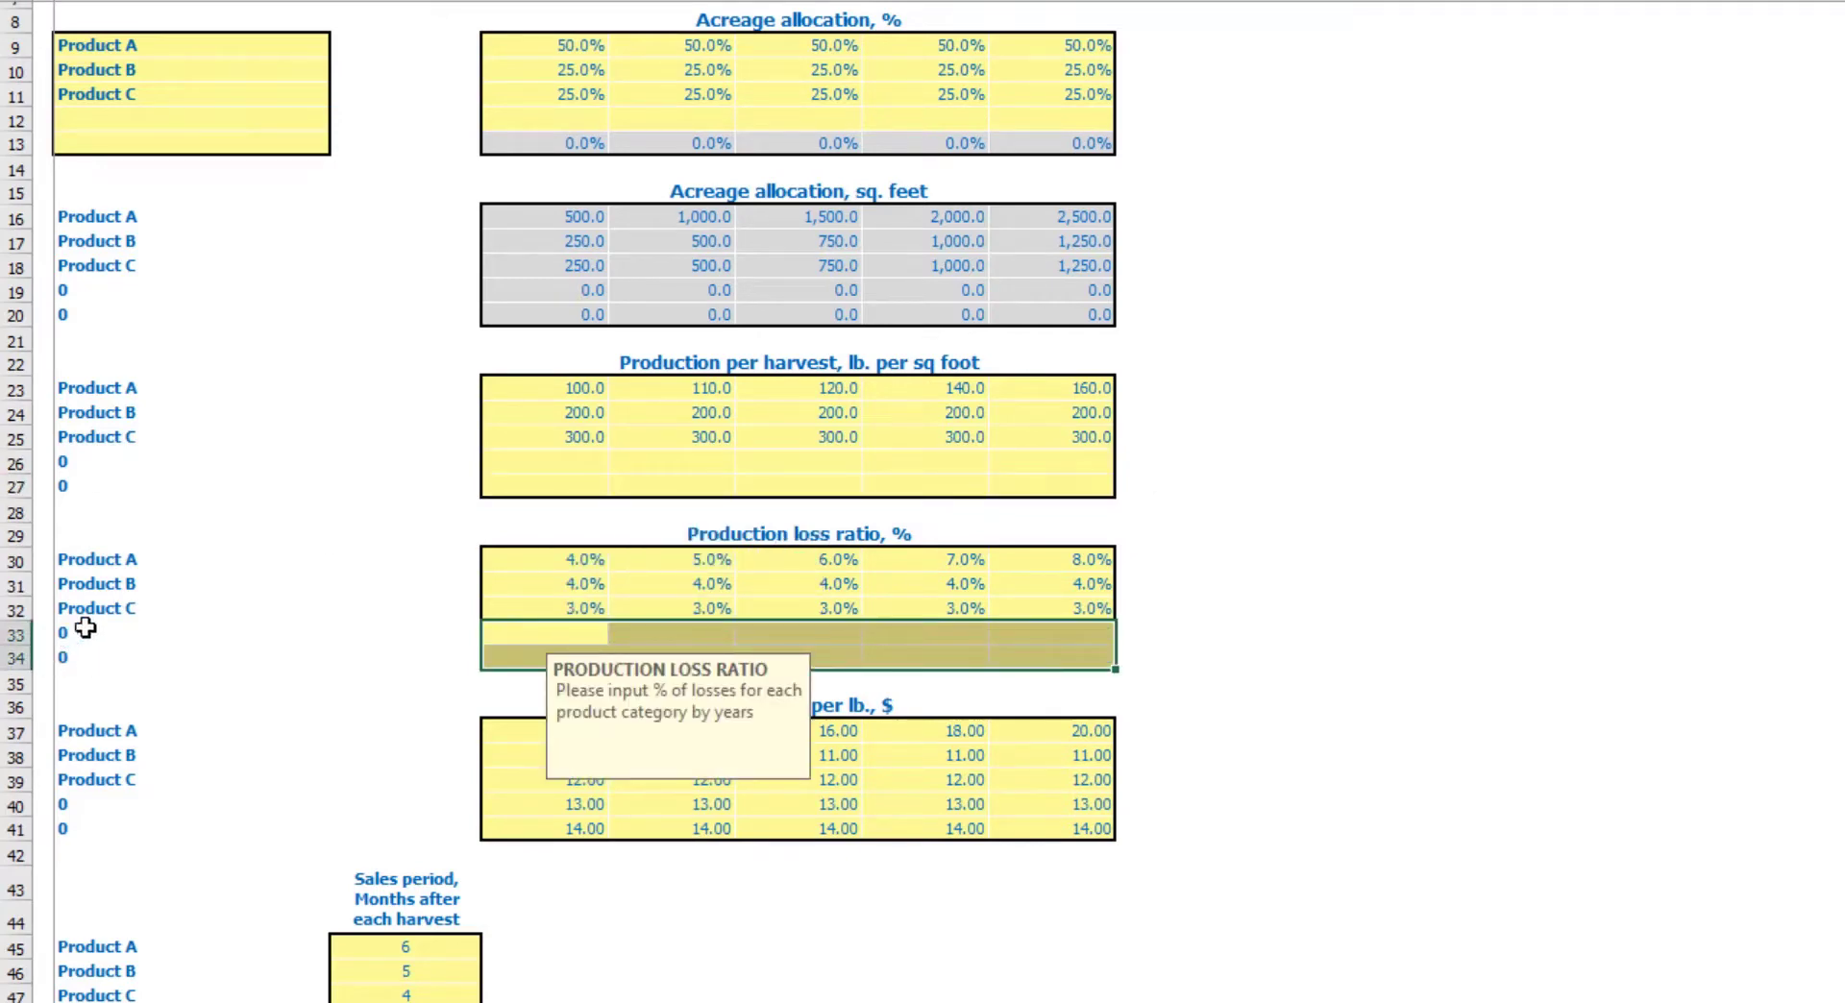
Undo the product removal, acreage allocation changes and cleared production and loss ratio values
key("ctrl+z")
key("ctrl+z")
key("ctrl+z")
key("ctrl+z")
key("ctrl+z")
key("ctrl+z")
key("ctrl+z")
key("ctrl+z")
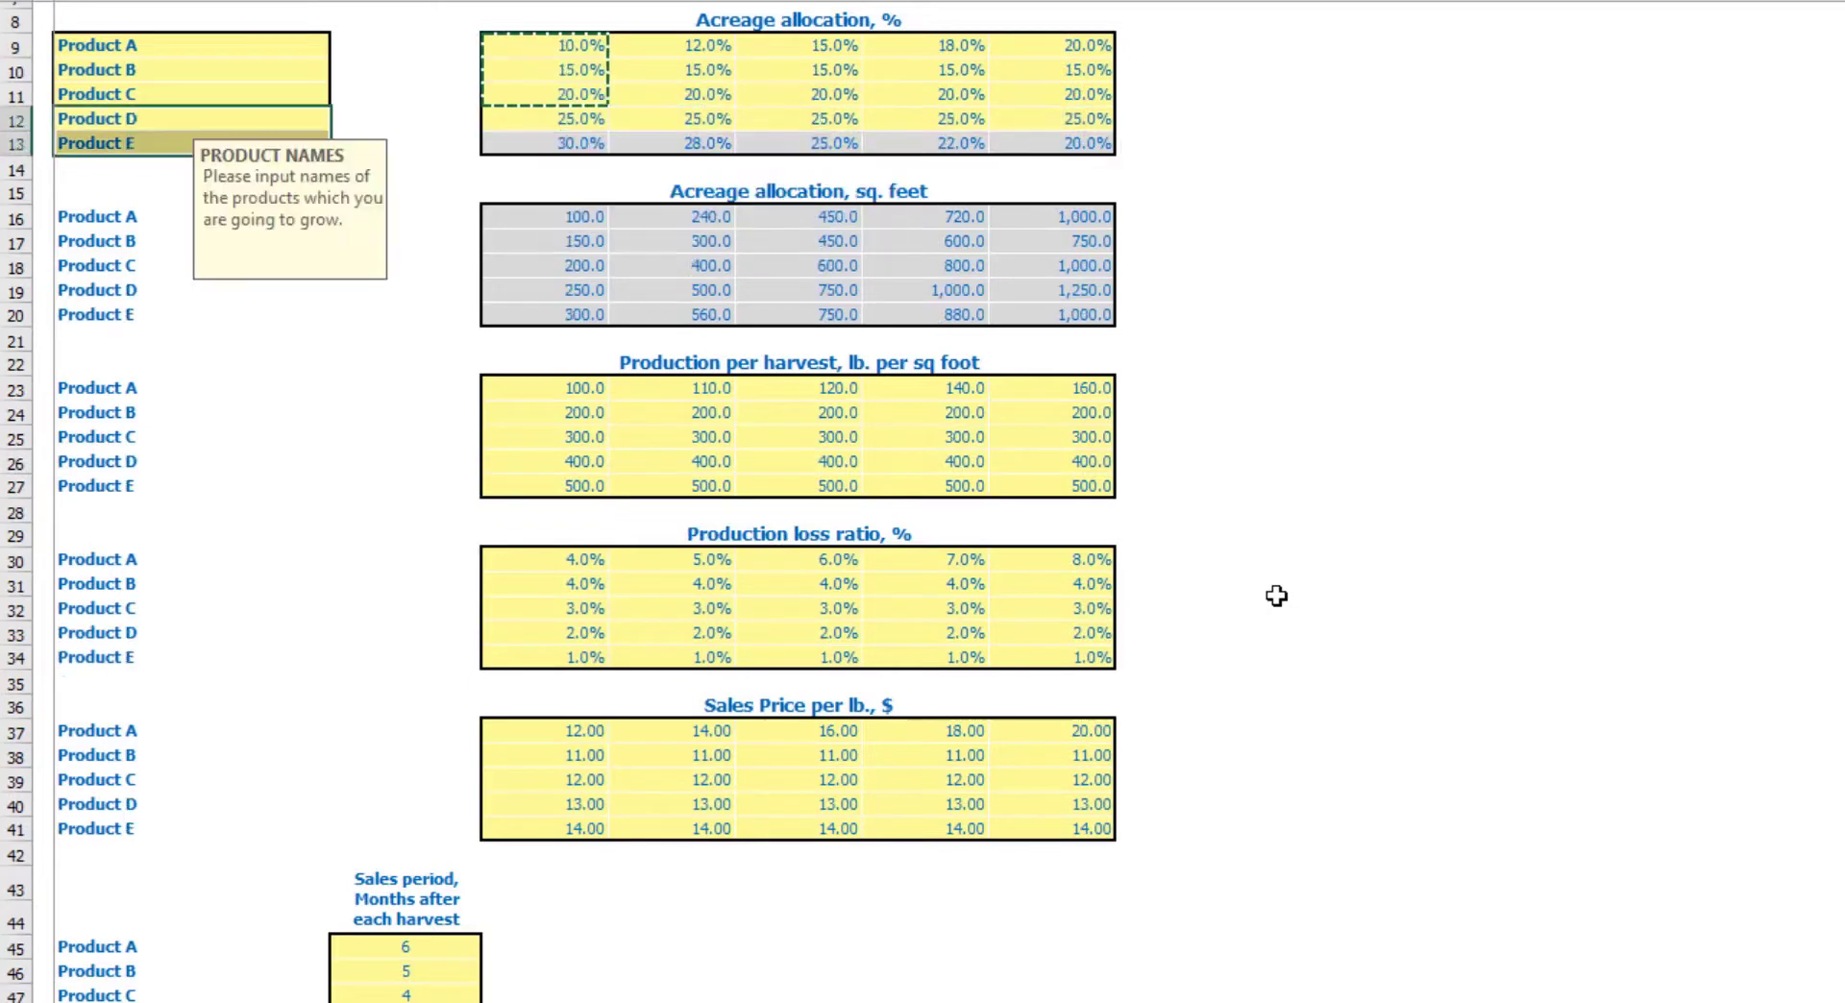
left_click(1393, 510)
Enter Product A's sales price per lb. for 2020 to 2024 as 10, 15, 20, 25 and 30
scroll(657, 730, "down", 3)
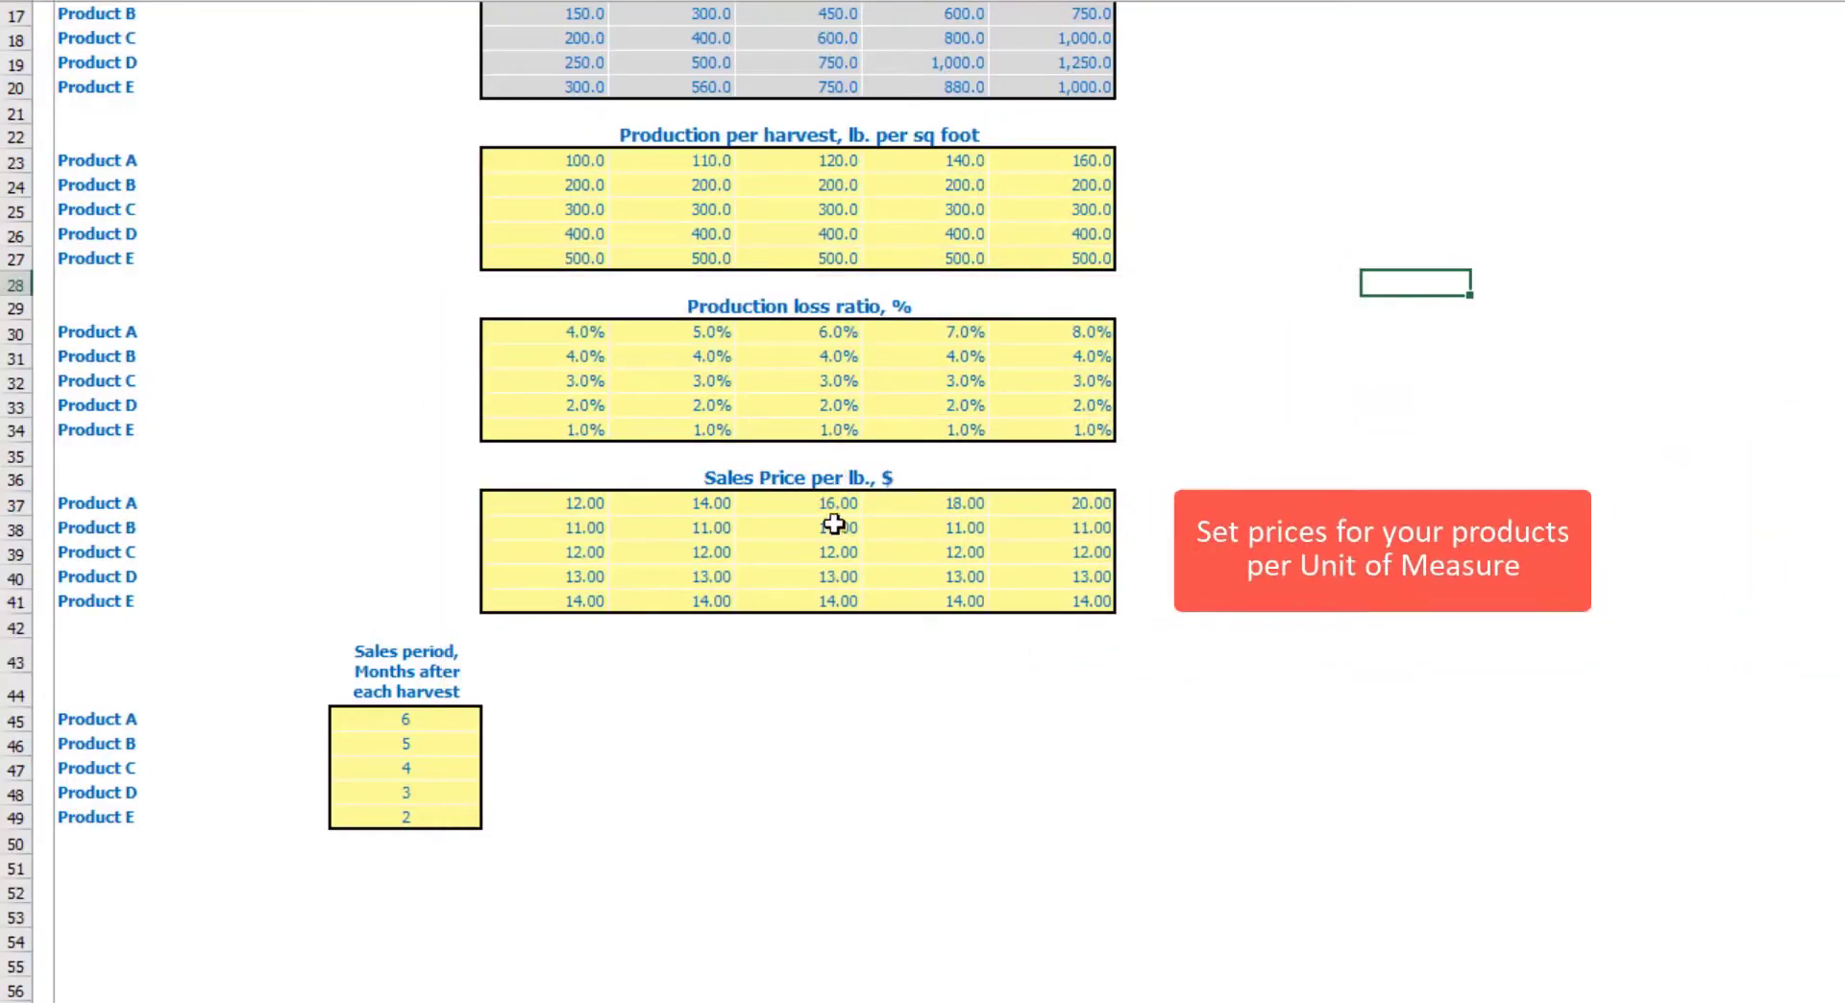
left_click(575, 507)
type("10")
key("Tab")
type("15")
key("Tab")
type("25")
key("Tab")
type("30")
key("Return")
left_click(1005, 743)
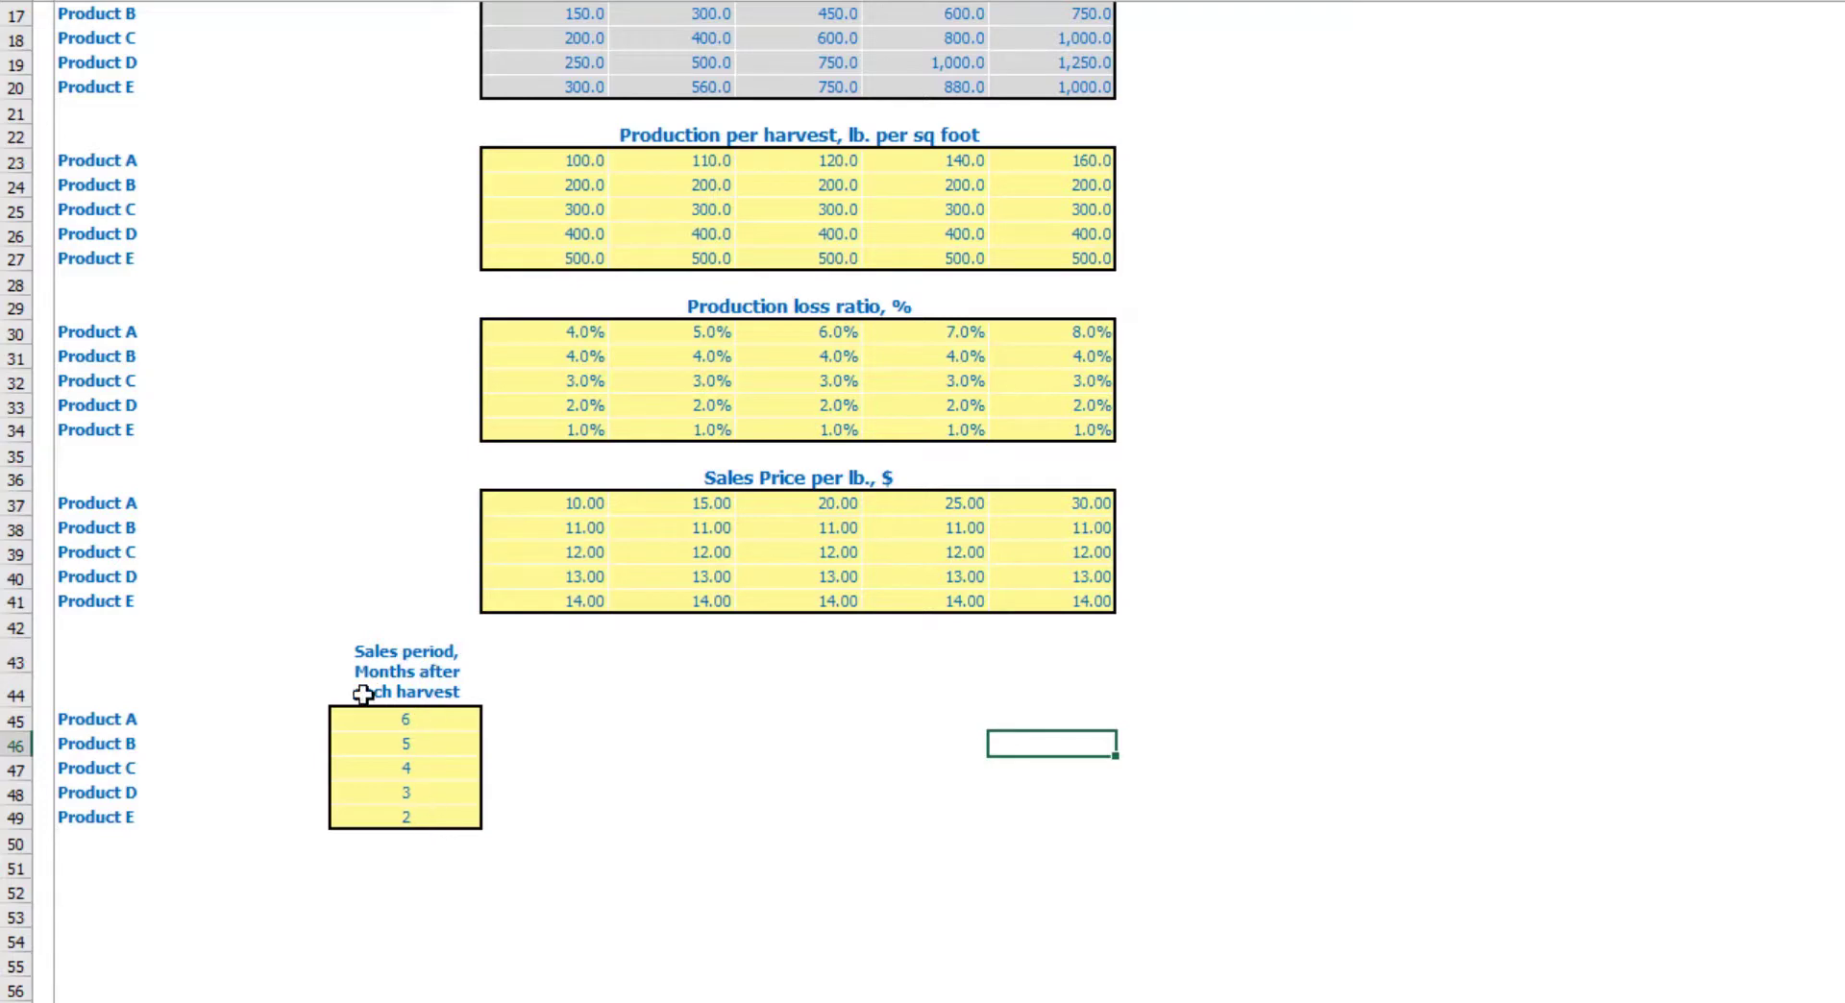
Set Product A's sales period after each harvest to 1 month
left_click(428, 719)
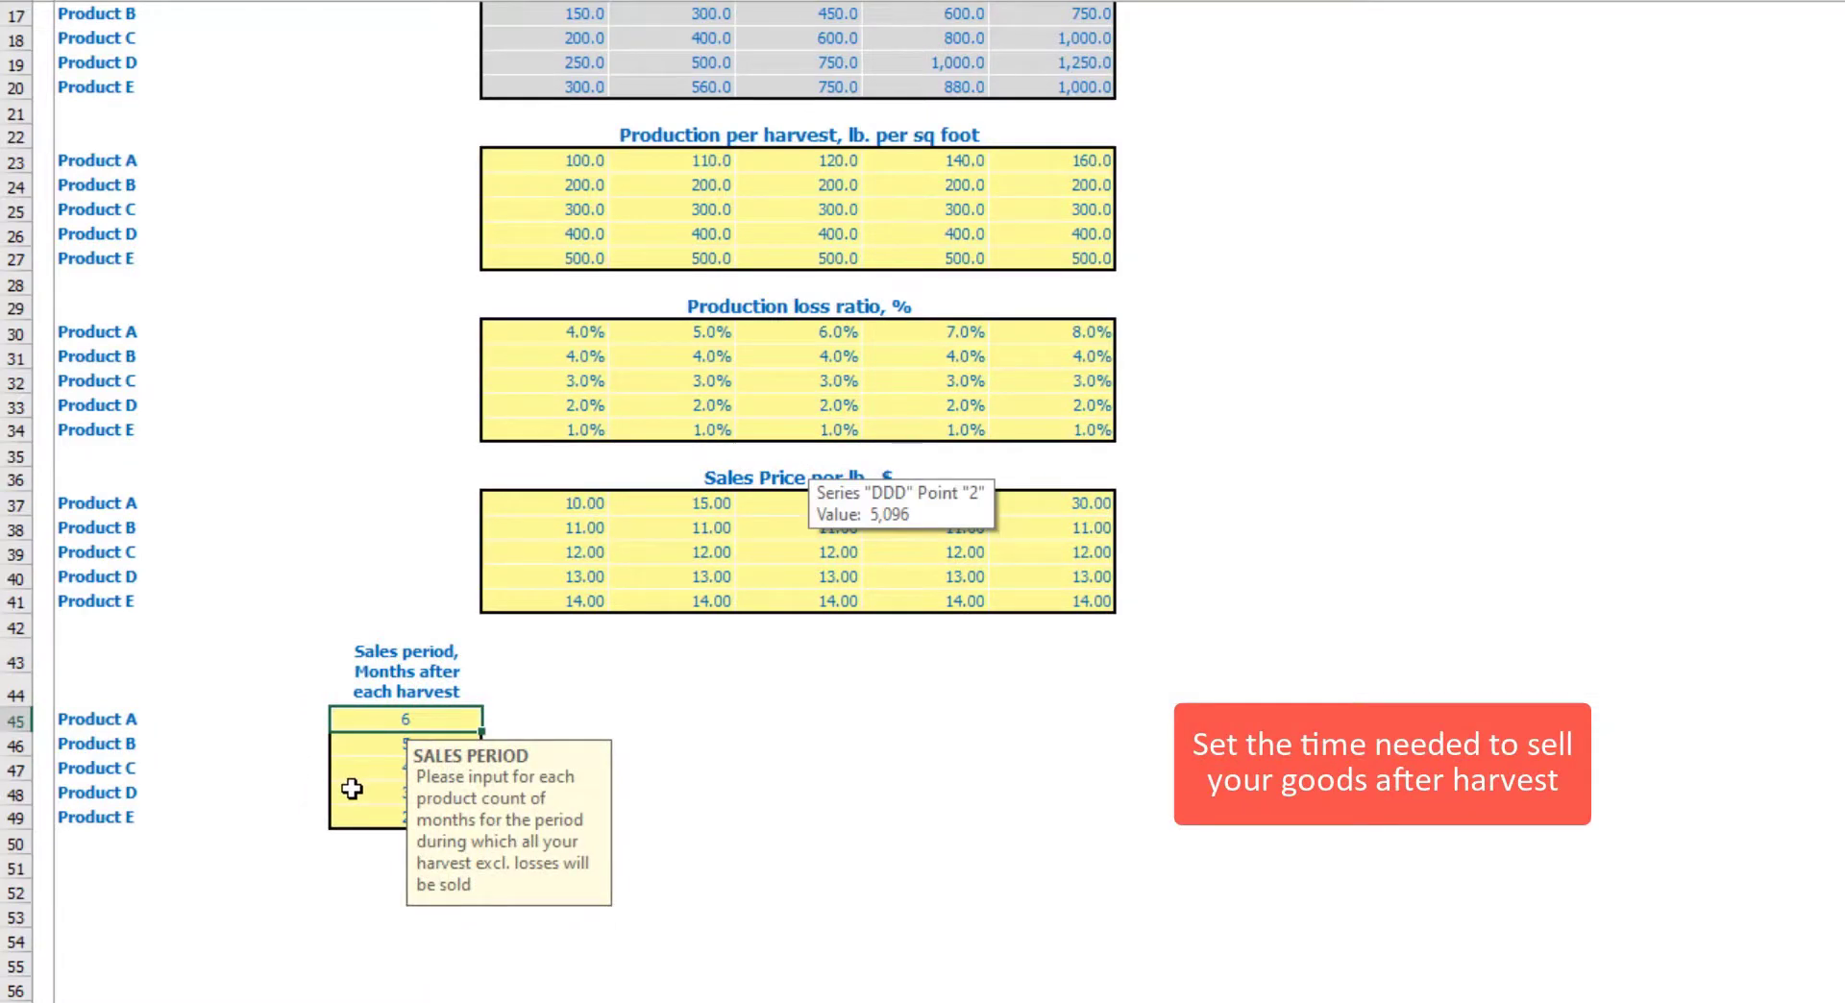
key("Return")
left_click_drag(588, 663, 617, 663)
left_click(424, 683)
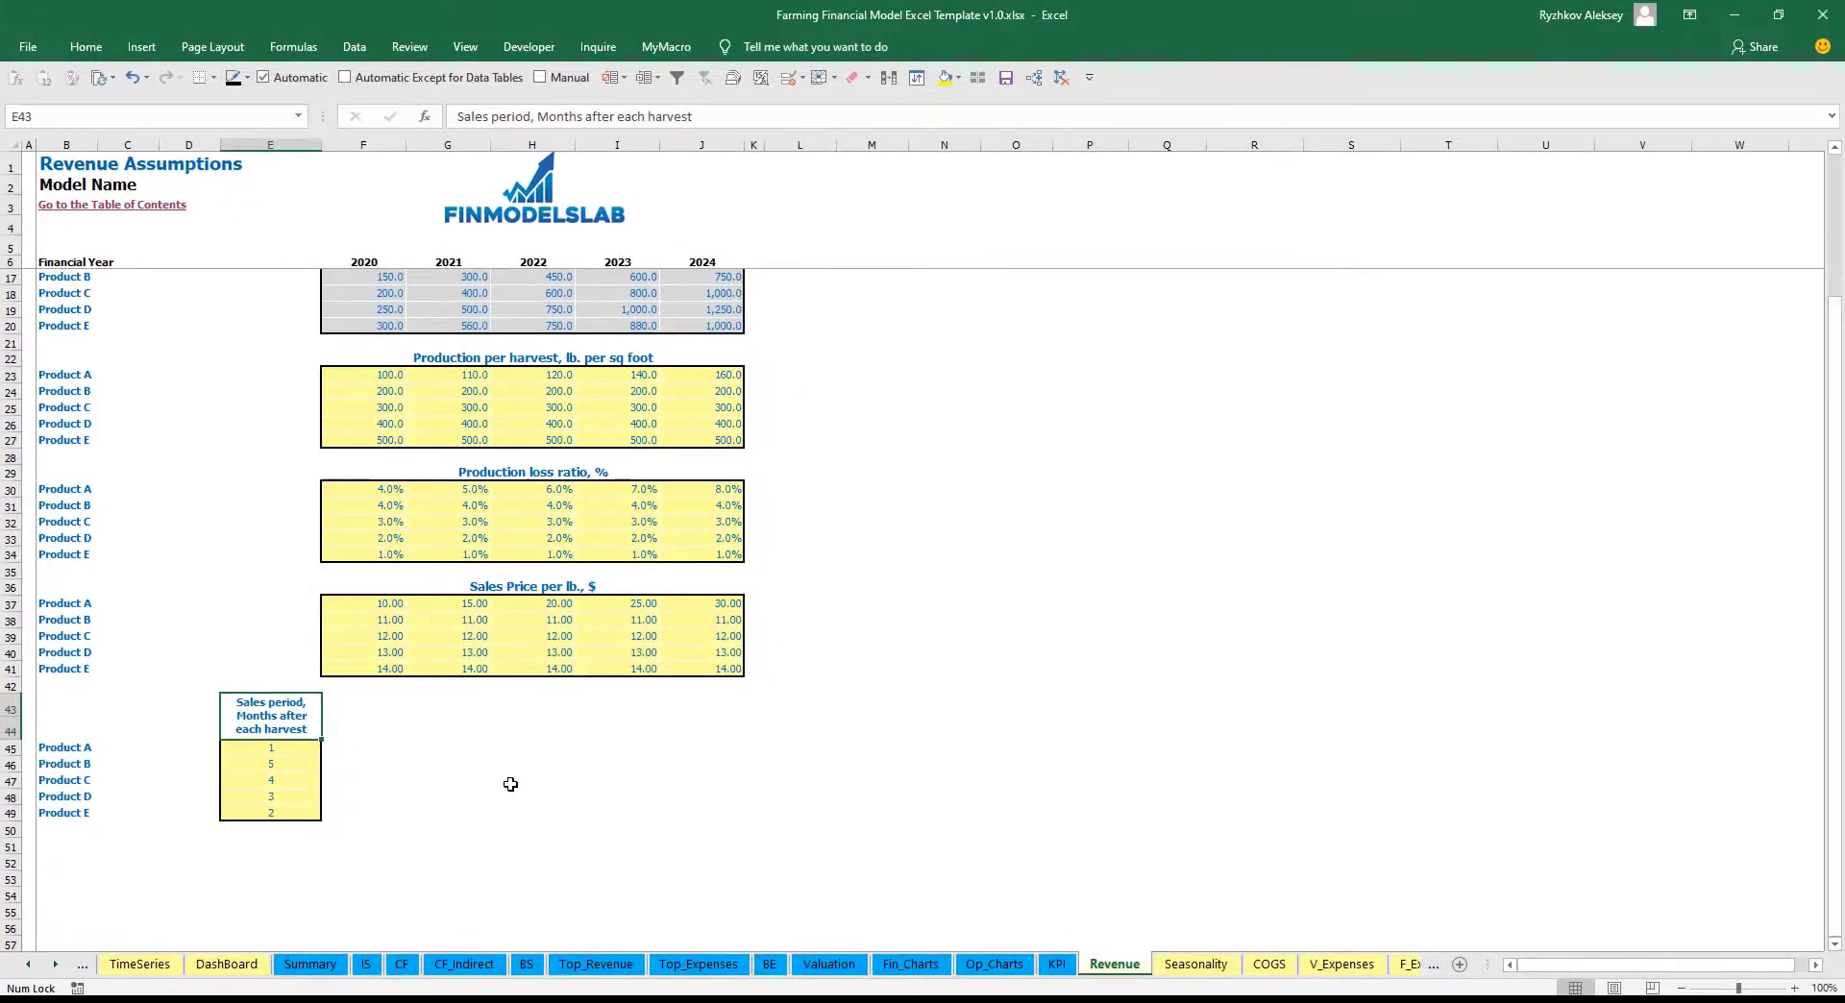
Open the Seasonality sheet and select the Product A to E names in the harvest schedule
scroll(511, 785, "up", 3)
left_click(1197, 964)
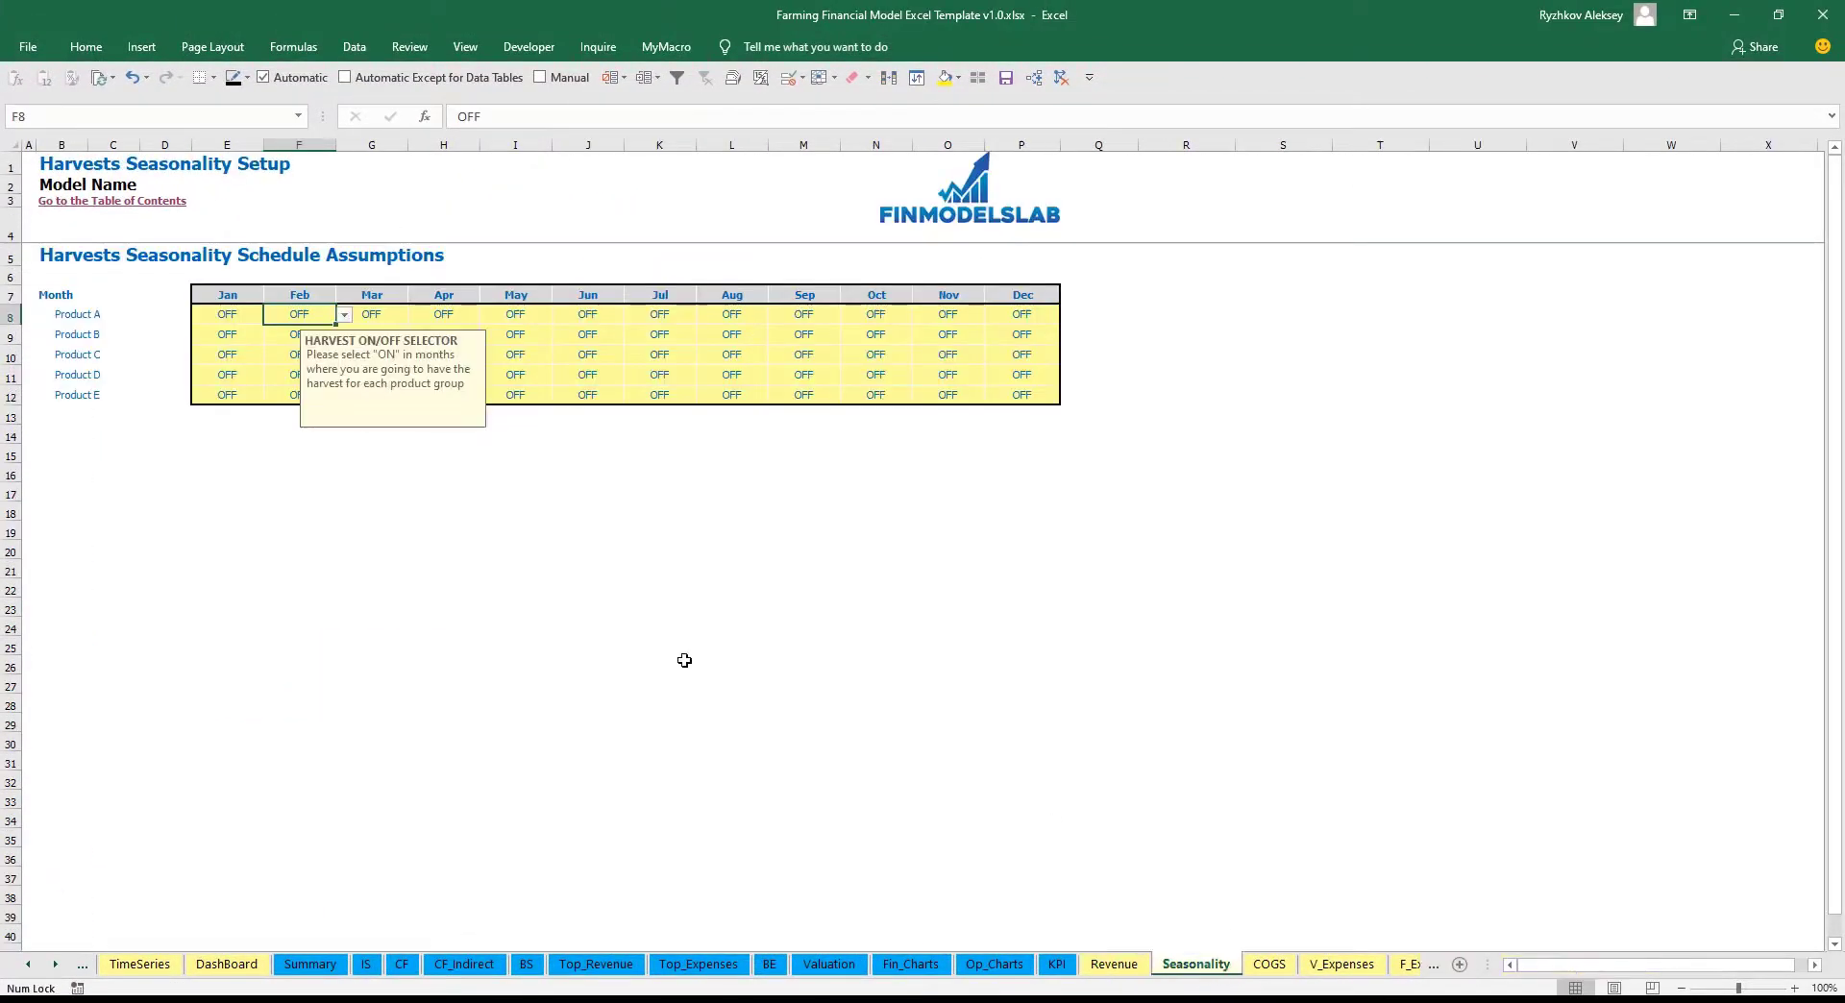
left_click(716, 677)
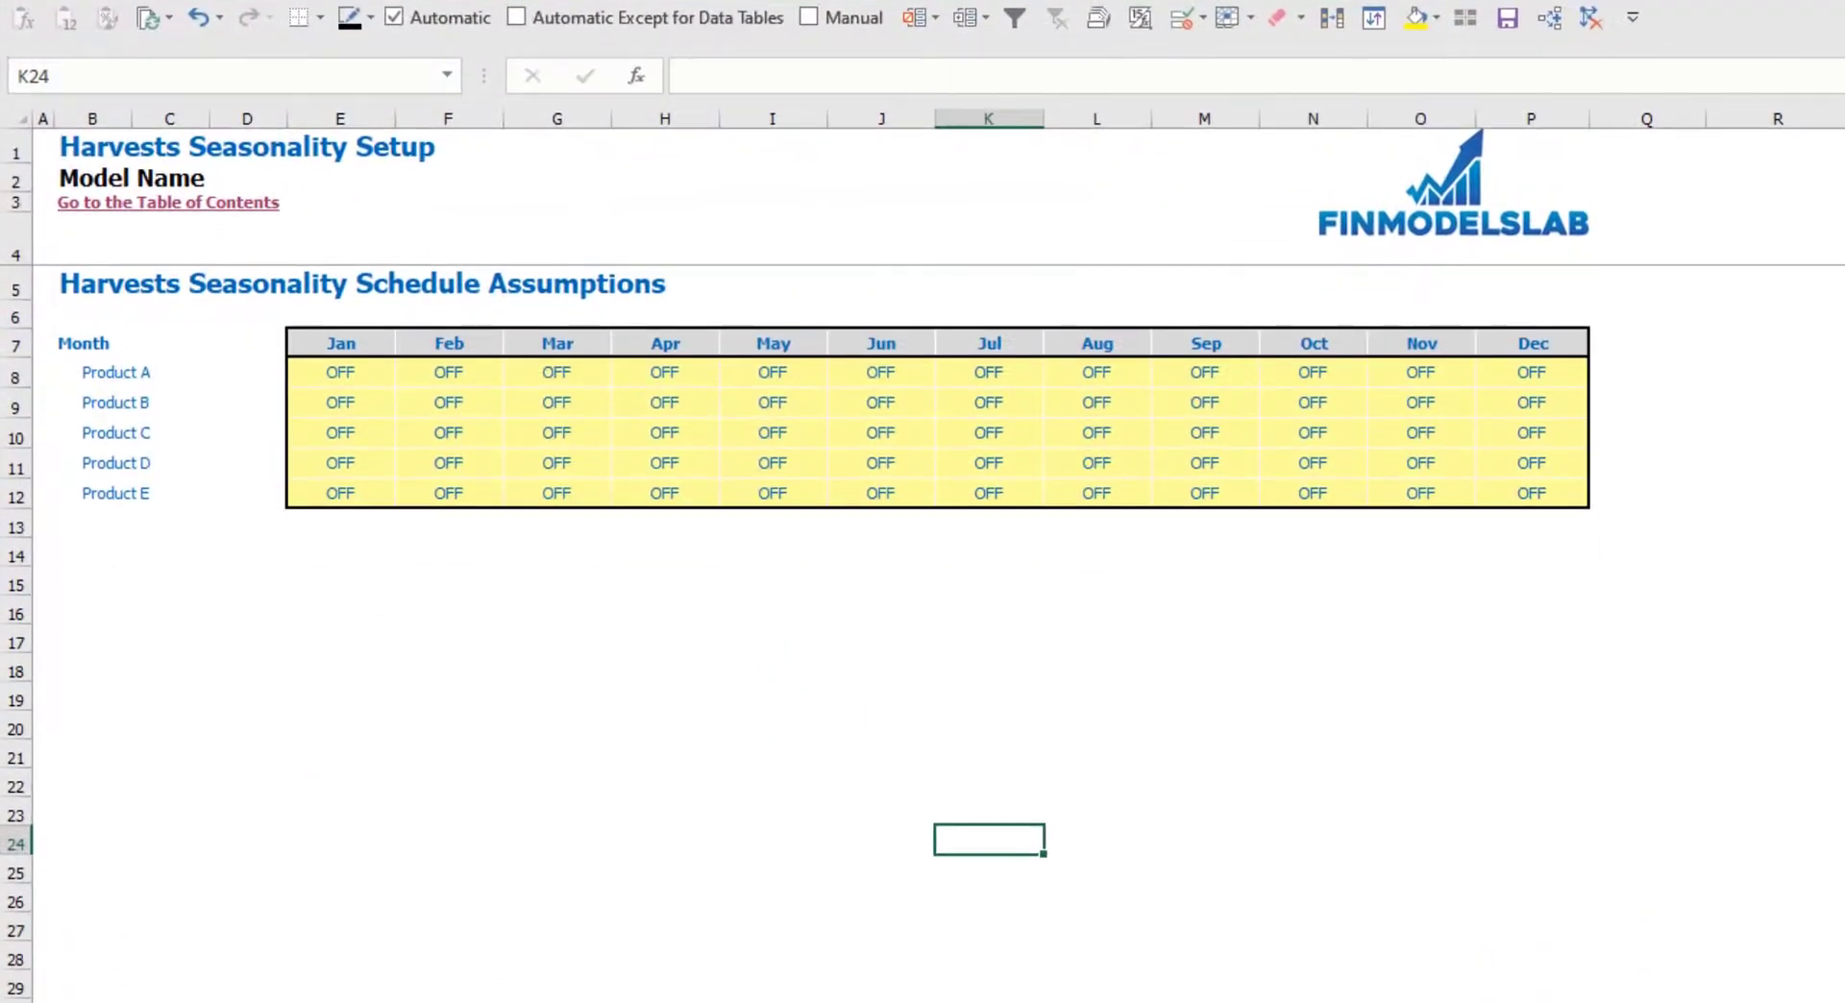
left_click_drag(96, 371, 100, 493)
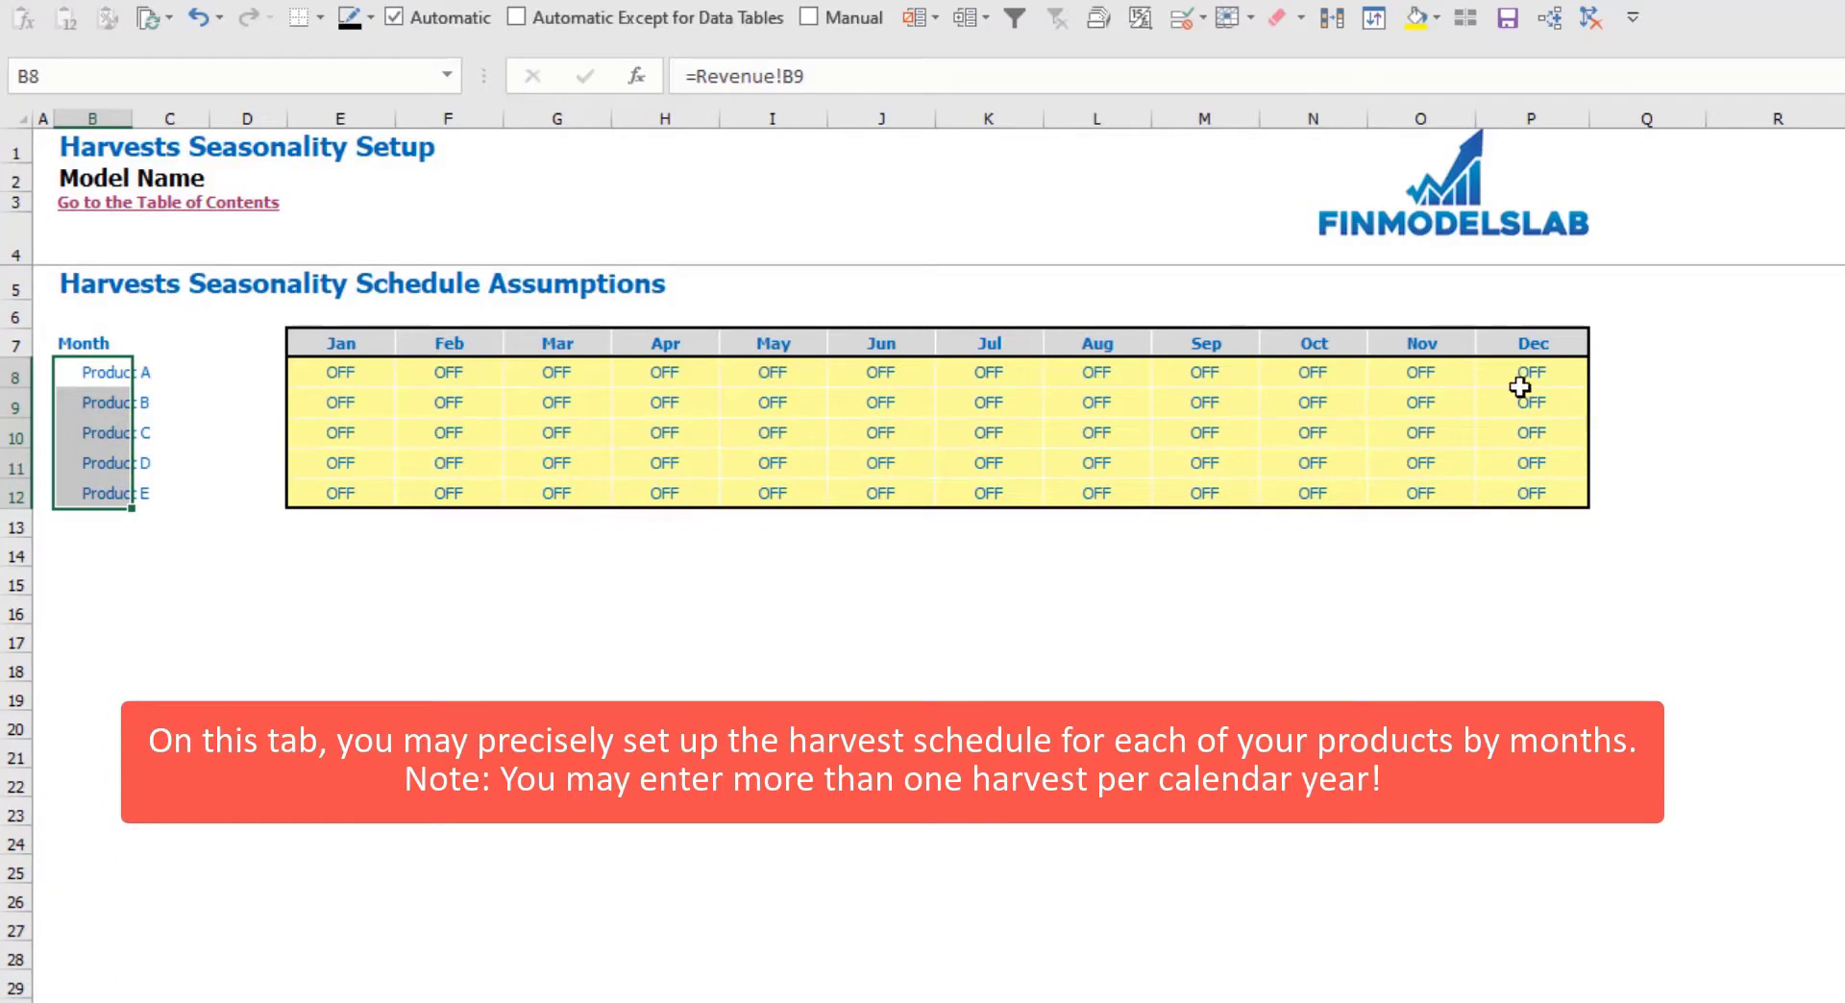
Switch Product A's harvest to ON for March and August
left_click(545, 380)
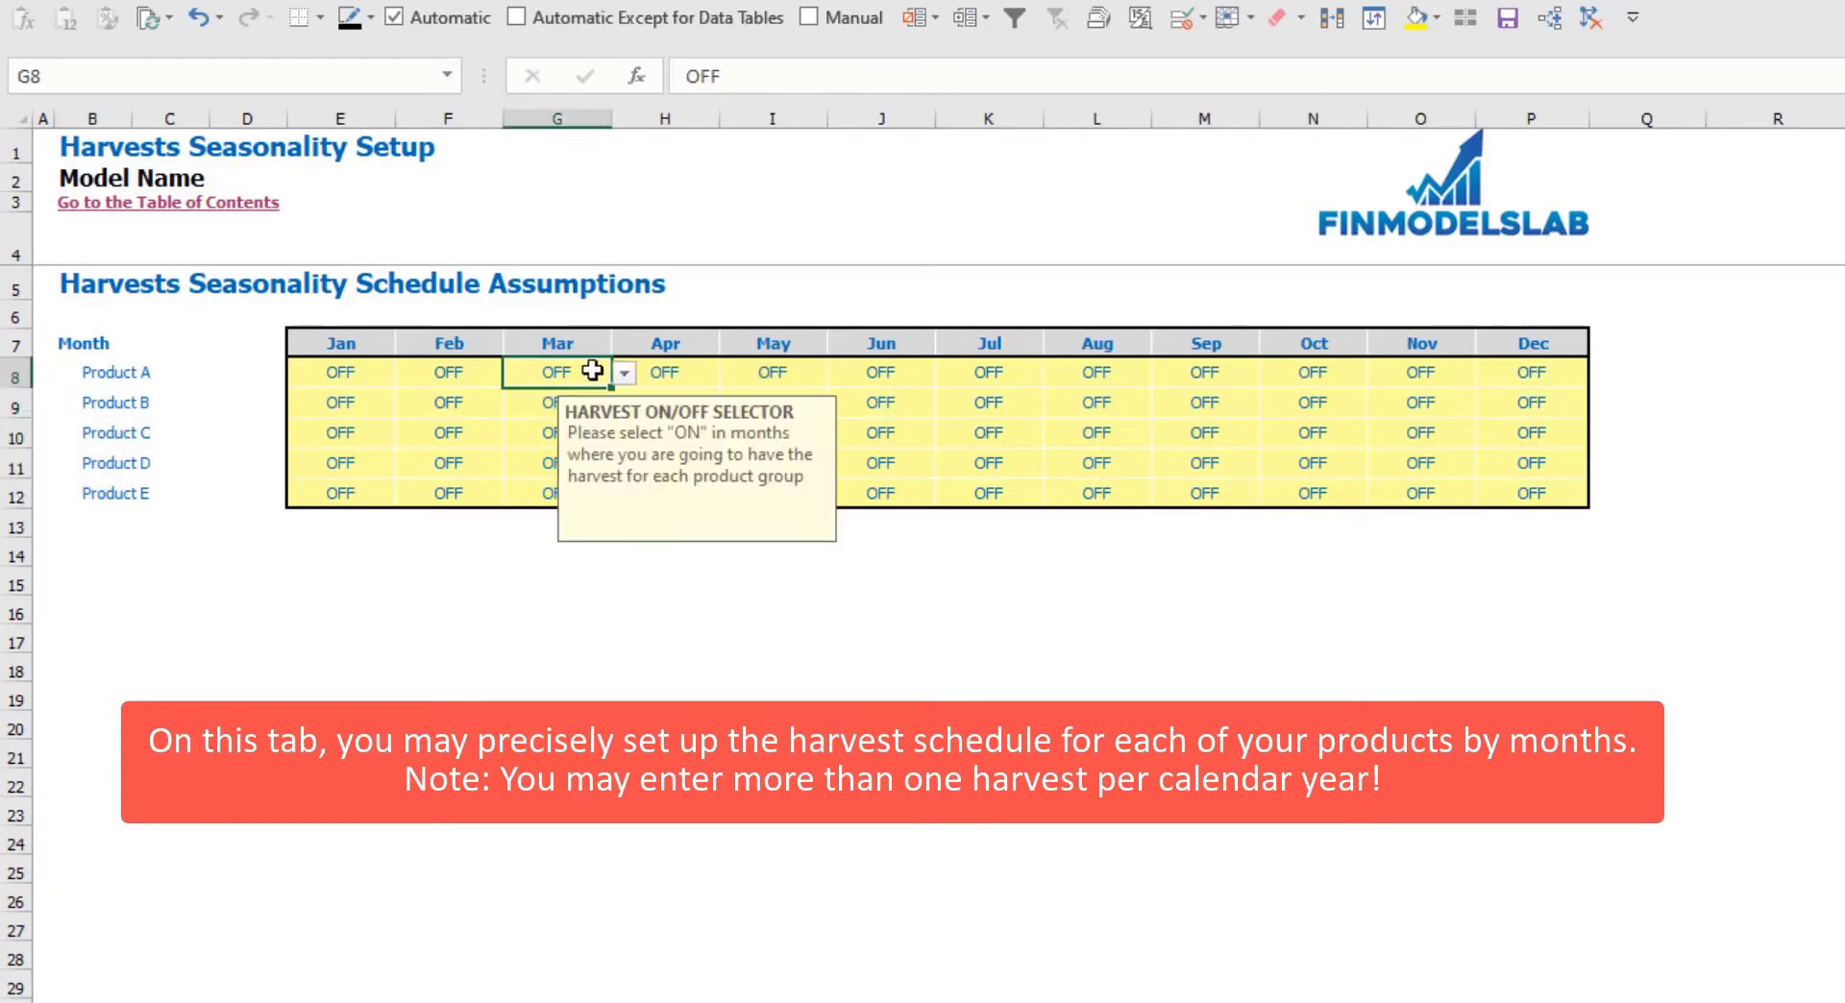
left_click(624, 375)
left_click(524, 399)
left_click(540, 639)
left_click(561, 360)
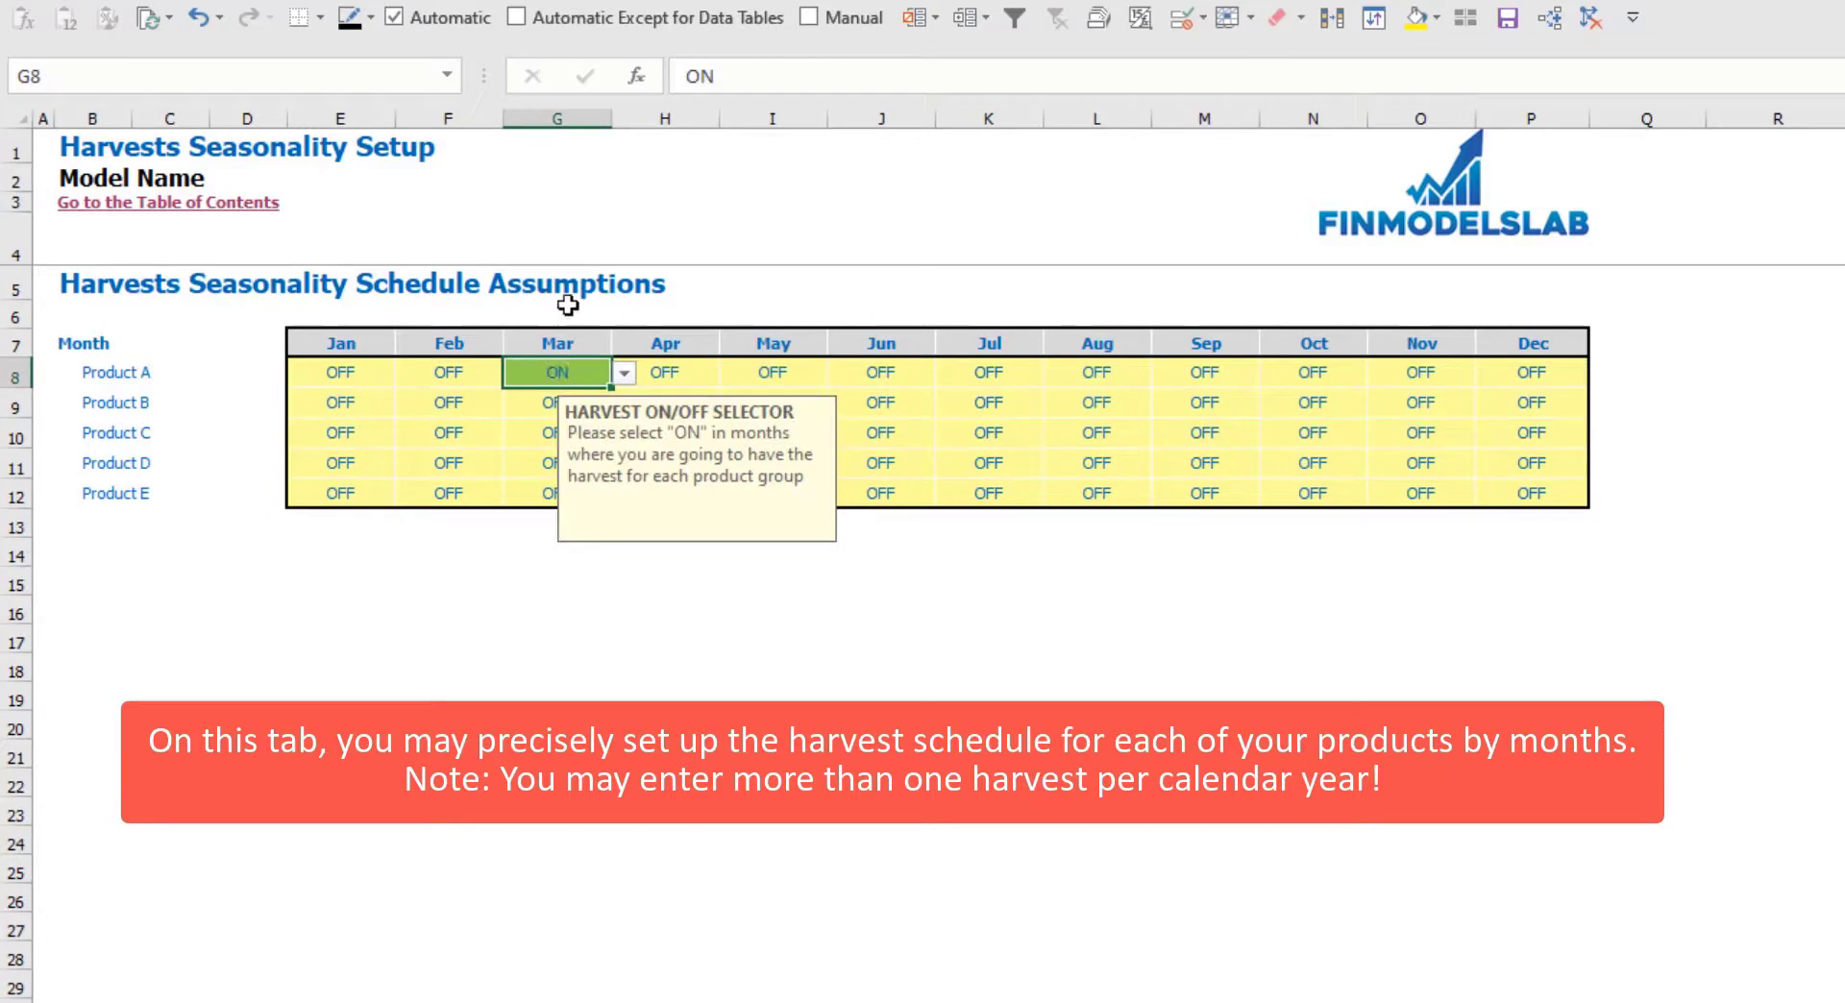
left_click(1117, 370)
left_click(1167, 380)
left_click(1065, 396)
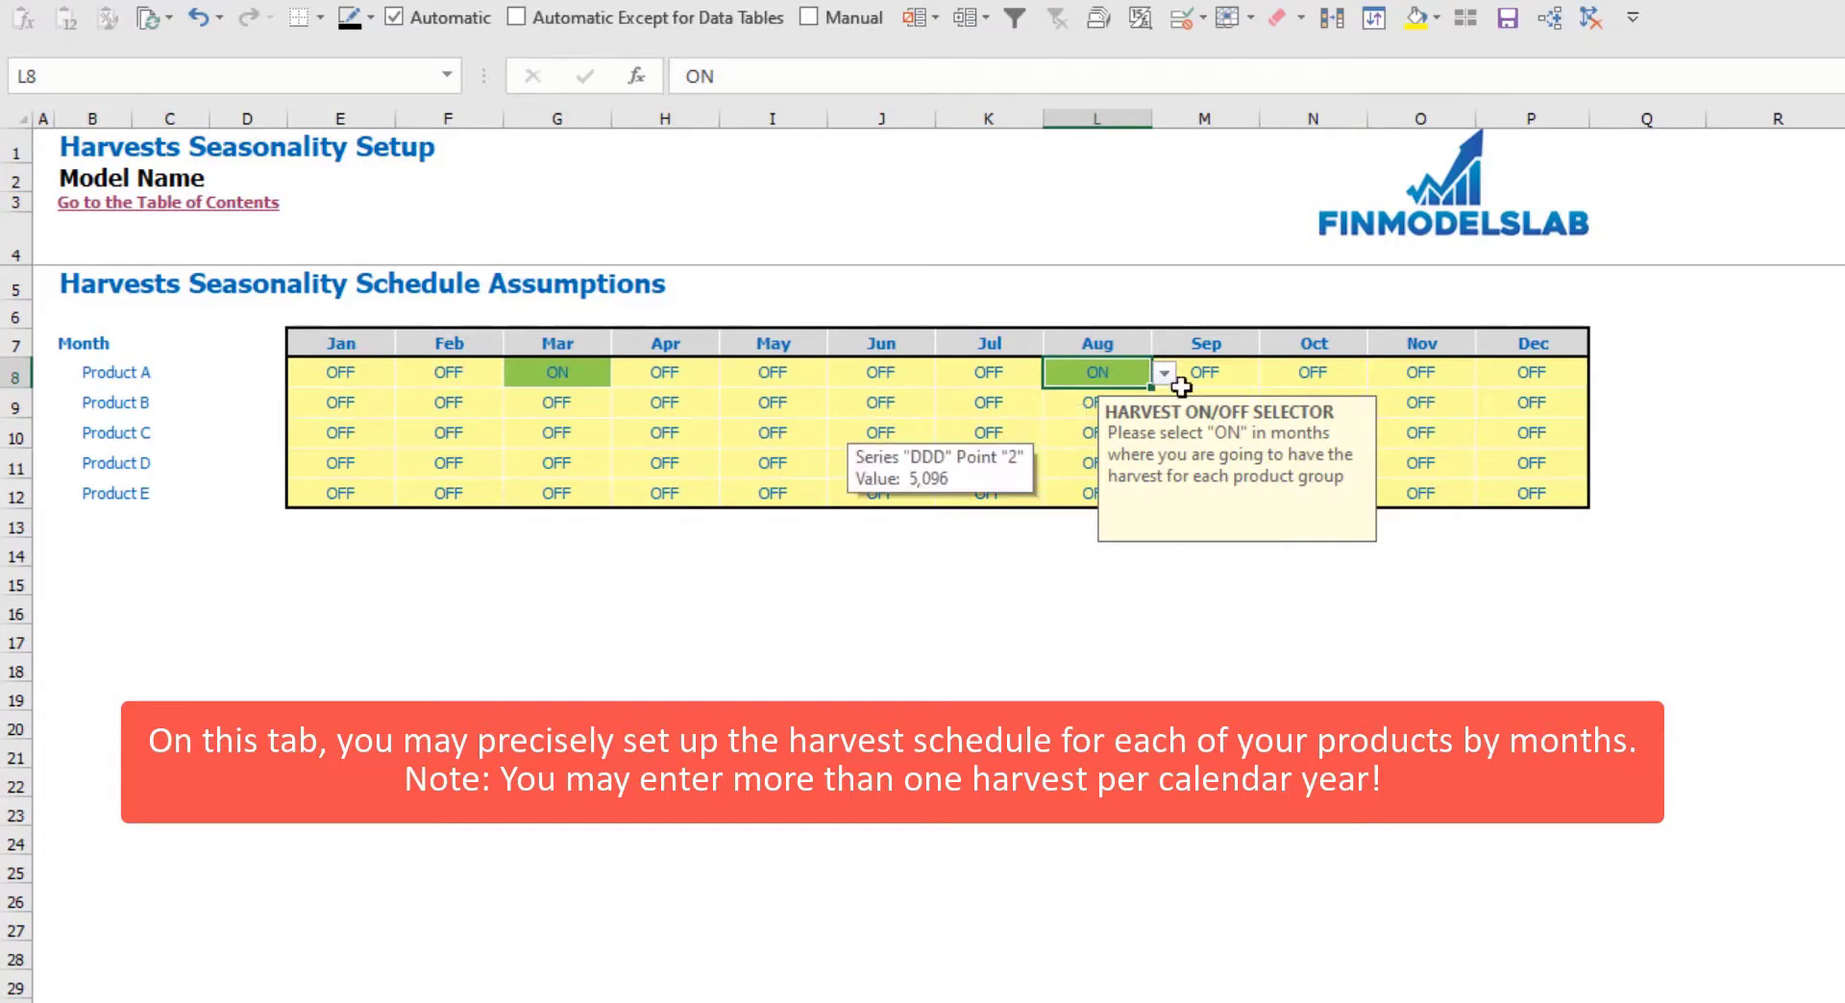
Switch the harvest to ON for Product B in May and Product D in October
left_click(776, 410)
left_click(840, 404)
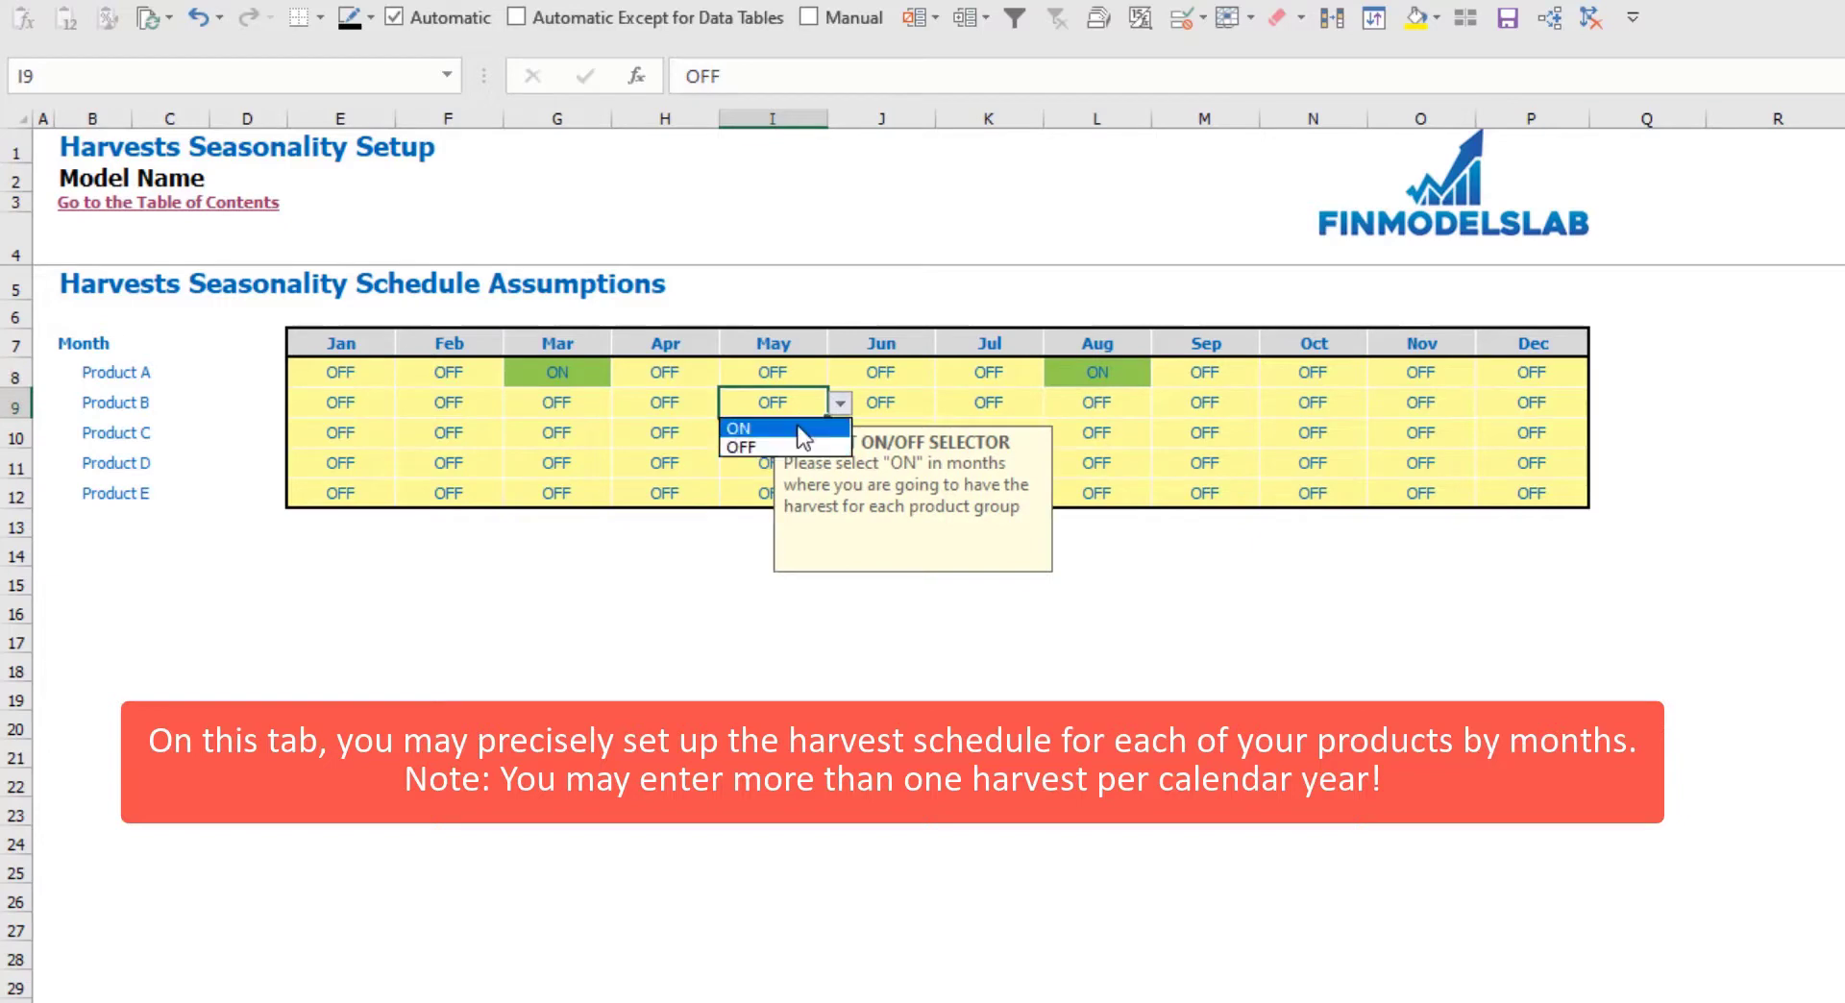
left_click(764, 417)
left_click(643, 580)
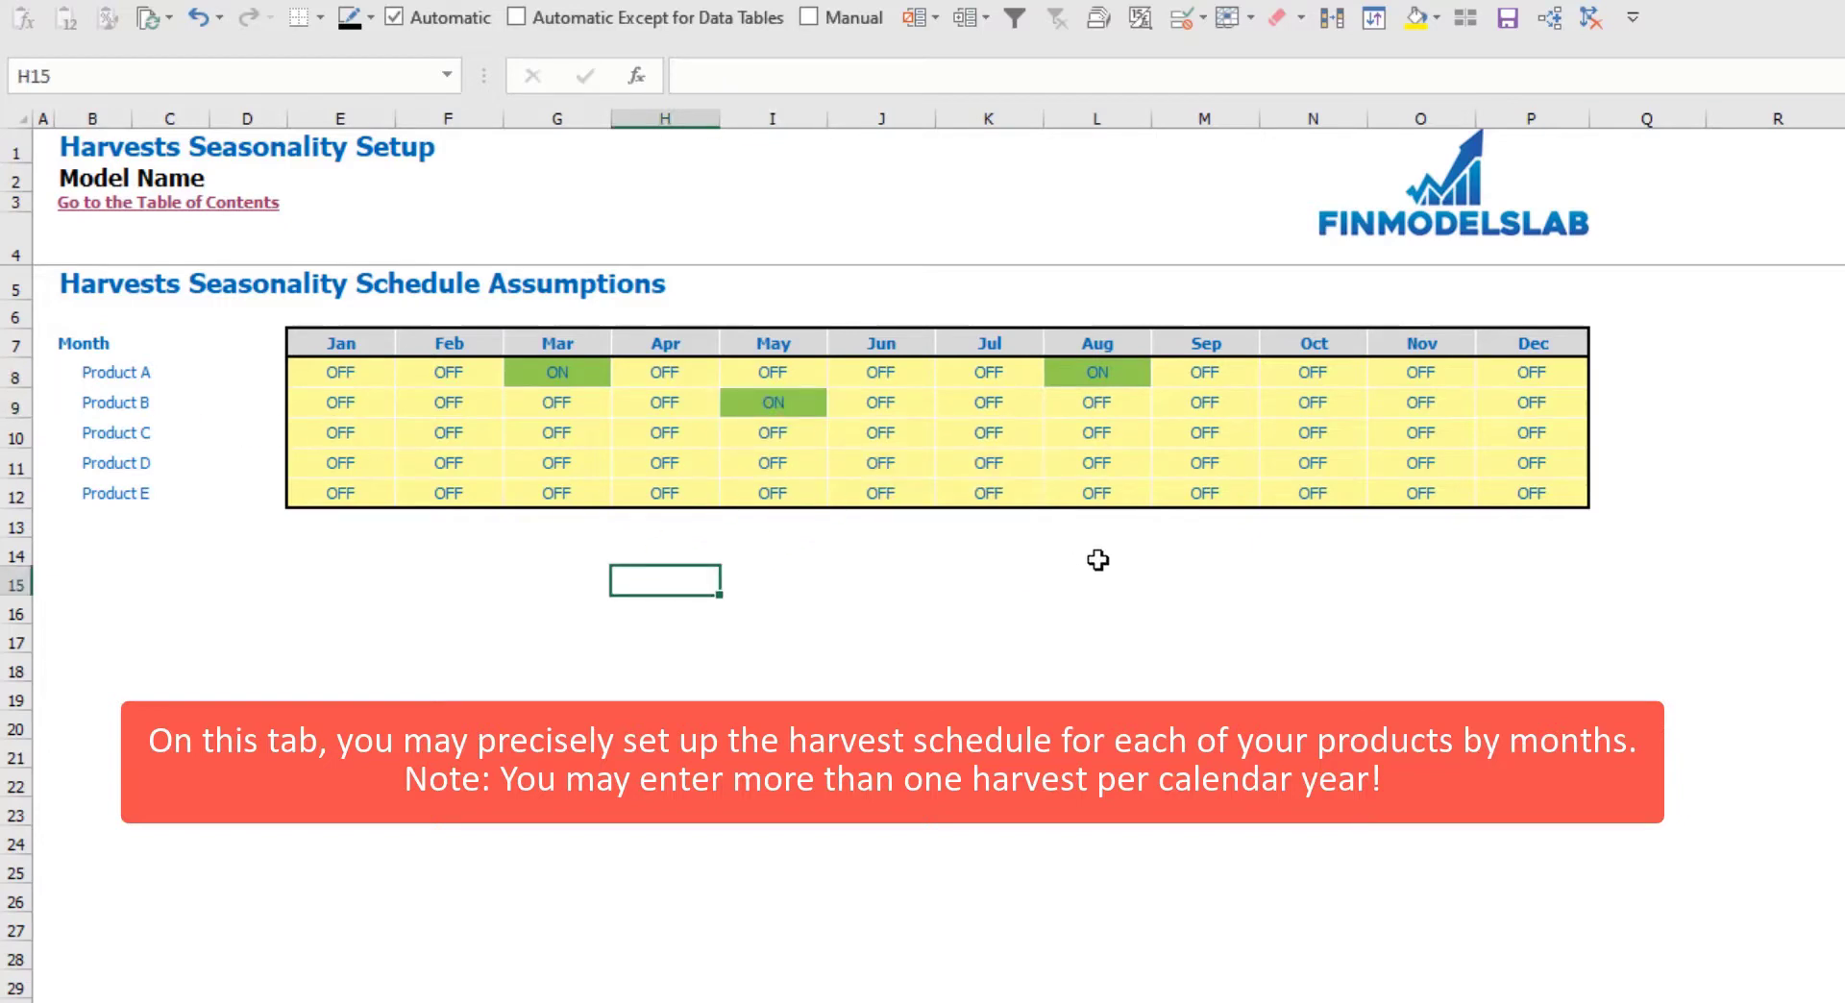
left_click(1278, 466)
left_click(1380, 465)
left_click(1330, 495)
left_click(1156, 642)
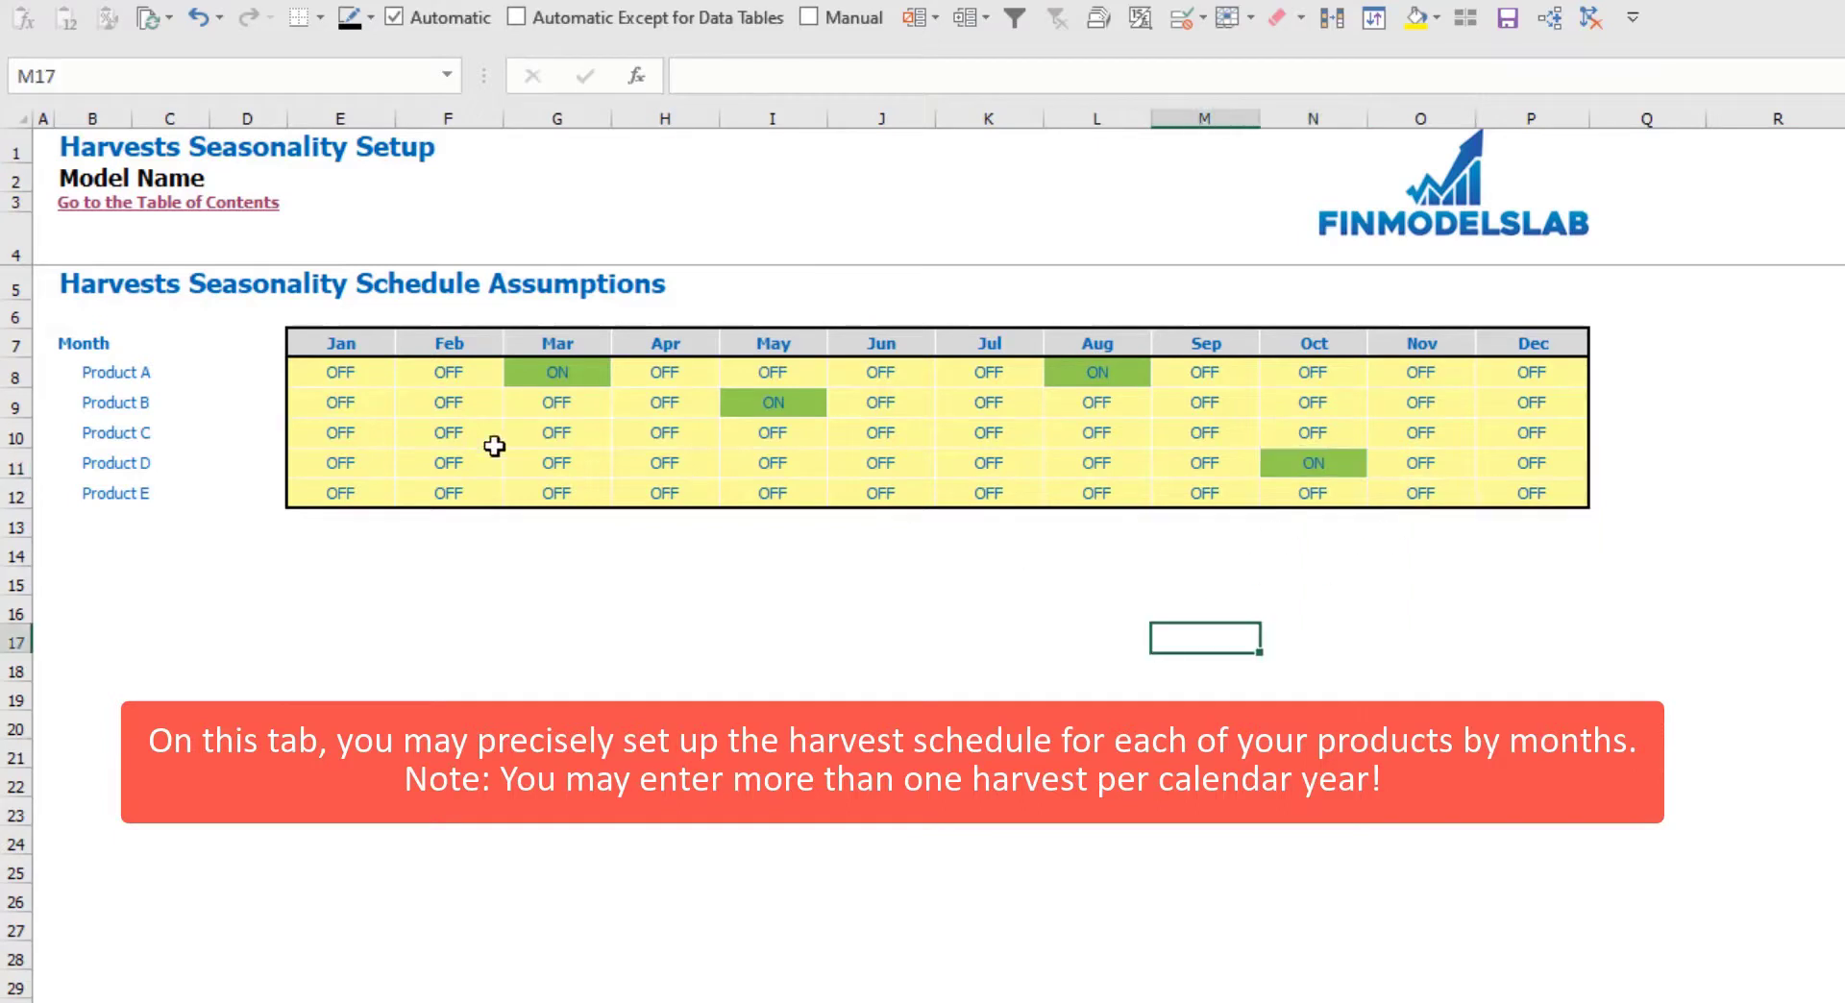
Switch Product B's May harvest to OFF in the seasonality schedule
left_click(812, 403)
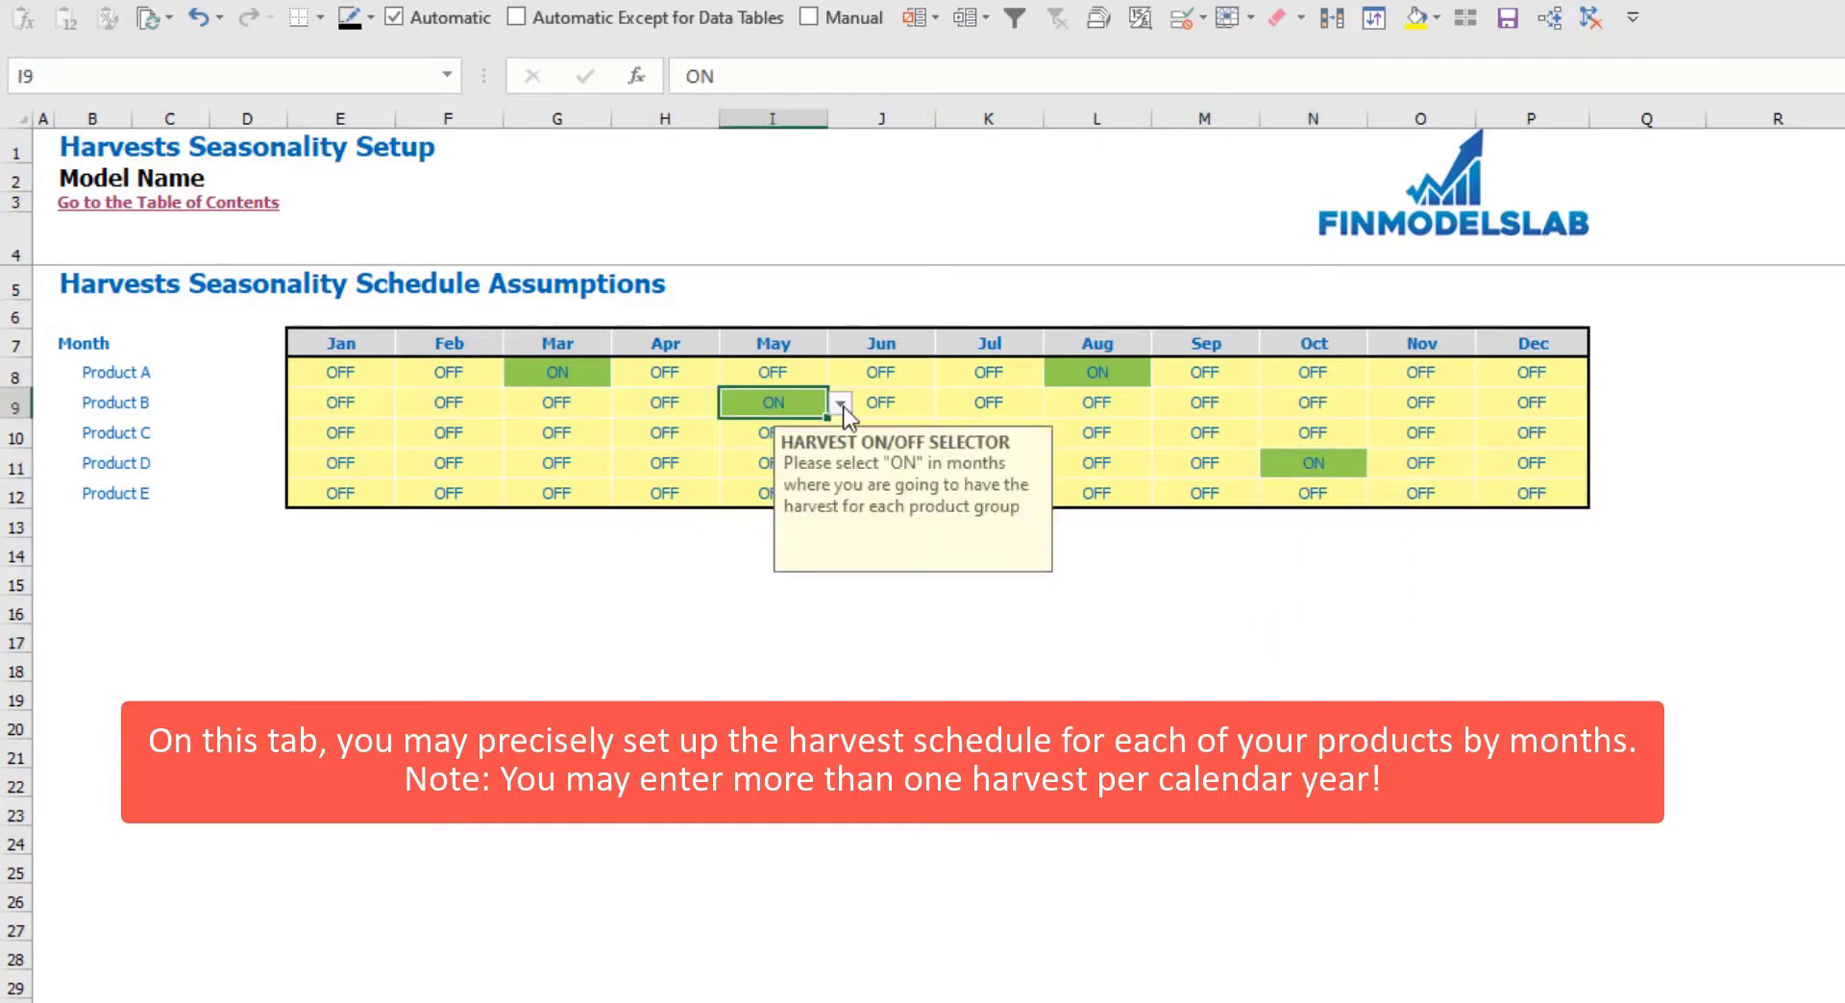
left_click(841, 405)
left_click(790, 447)
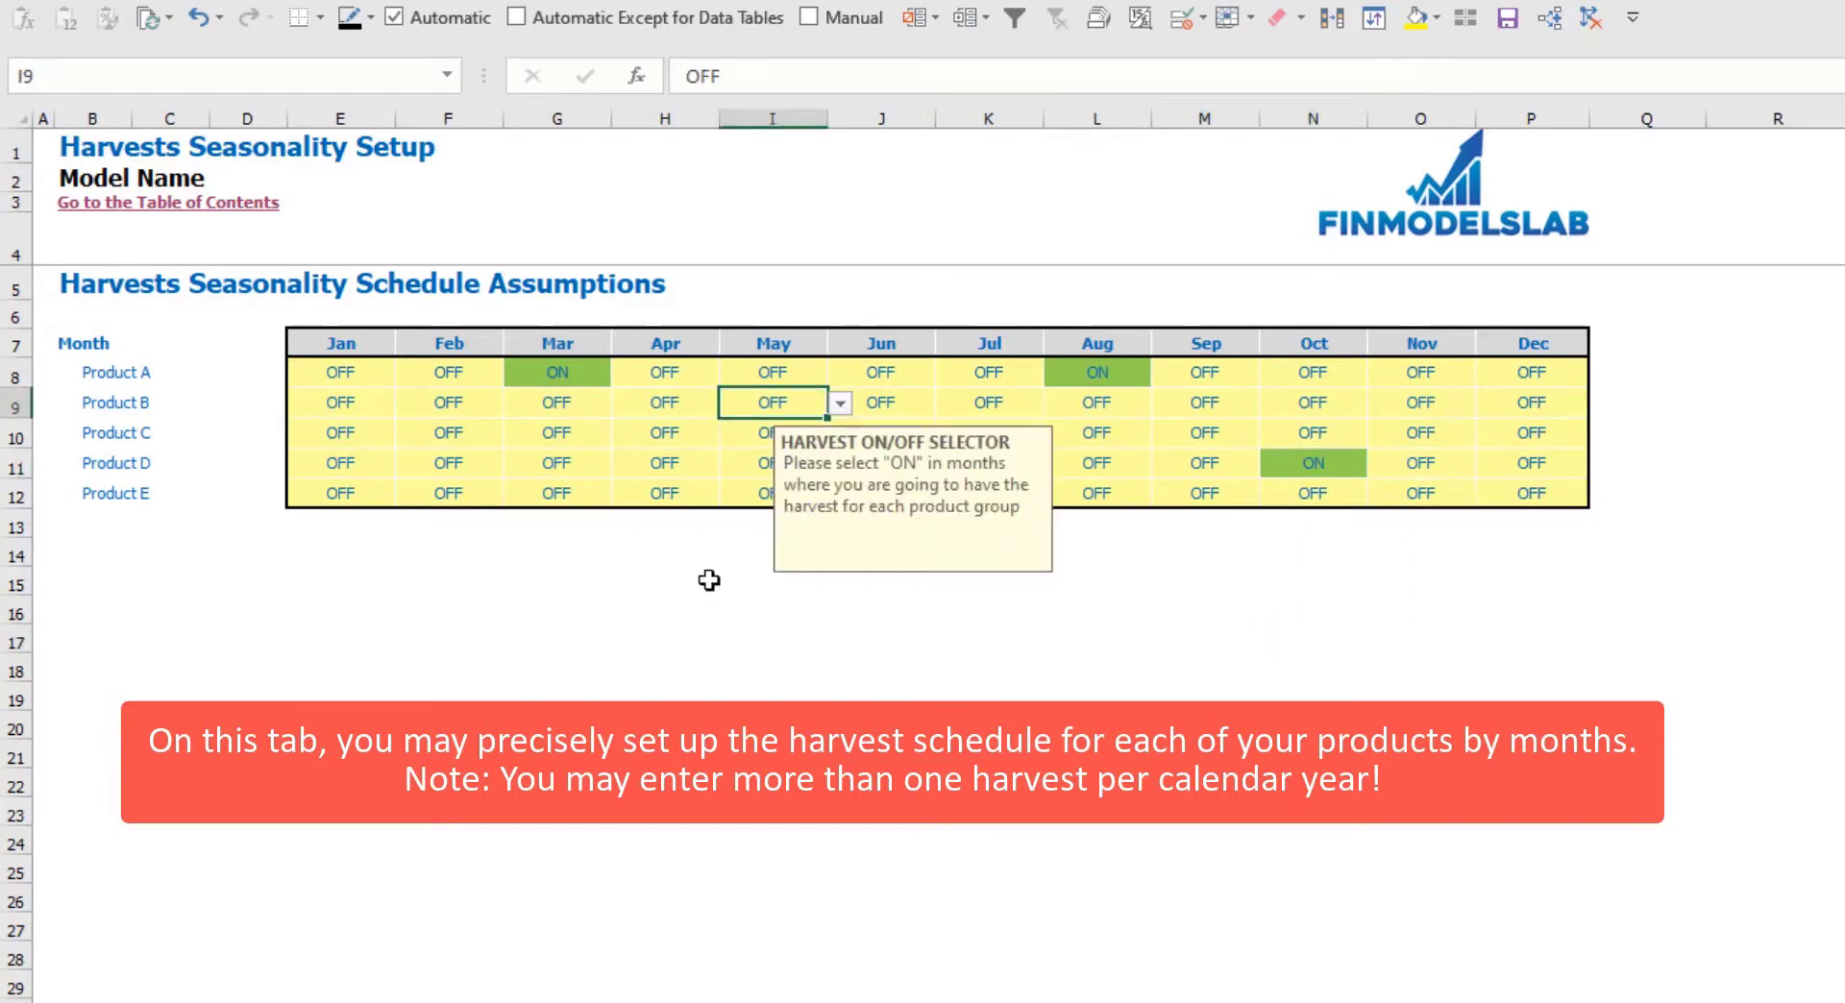
left_click(716, 575)
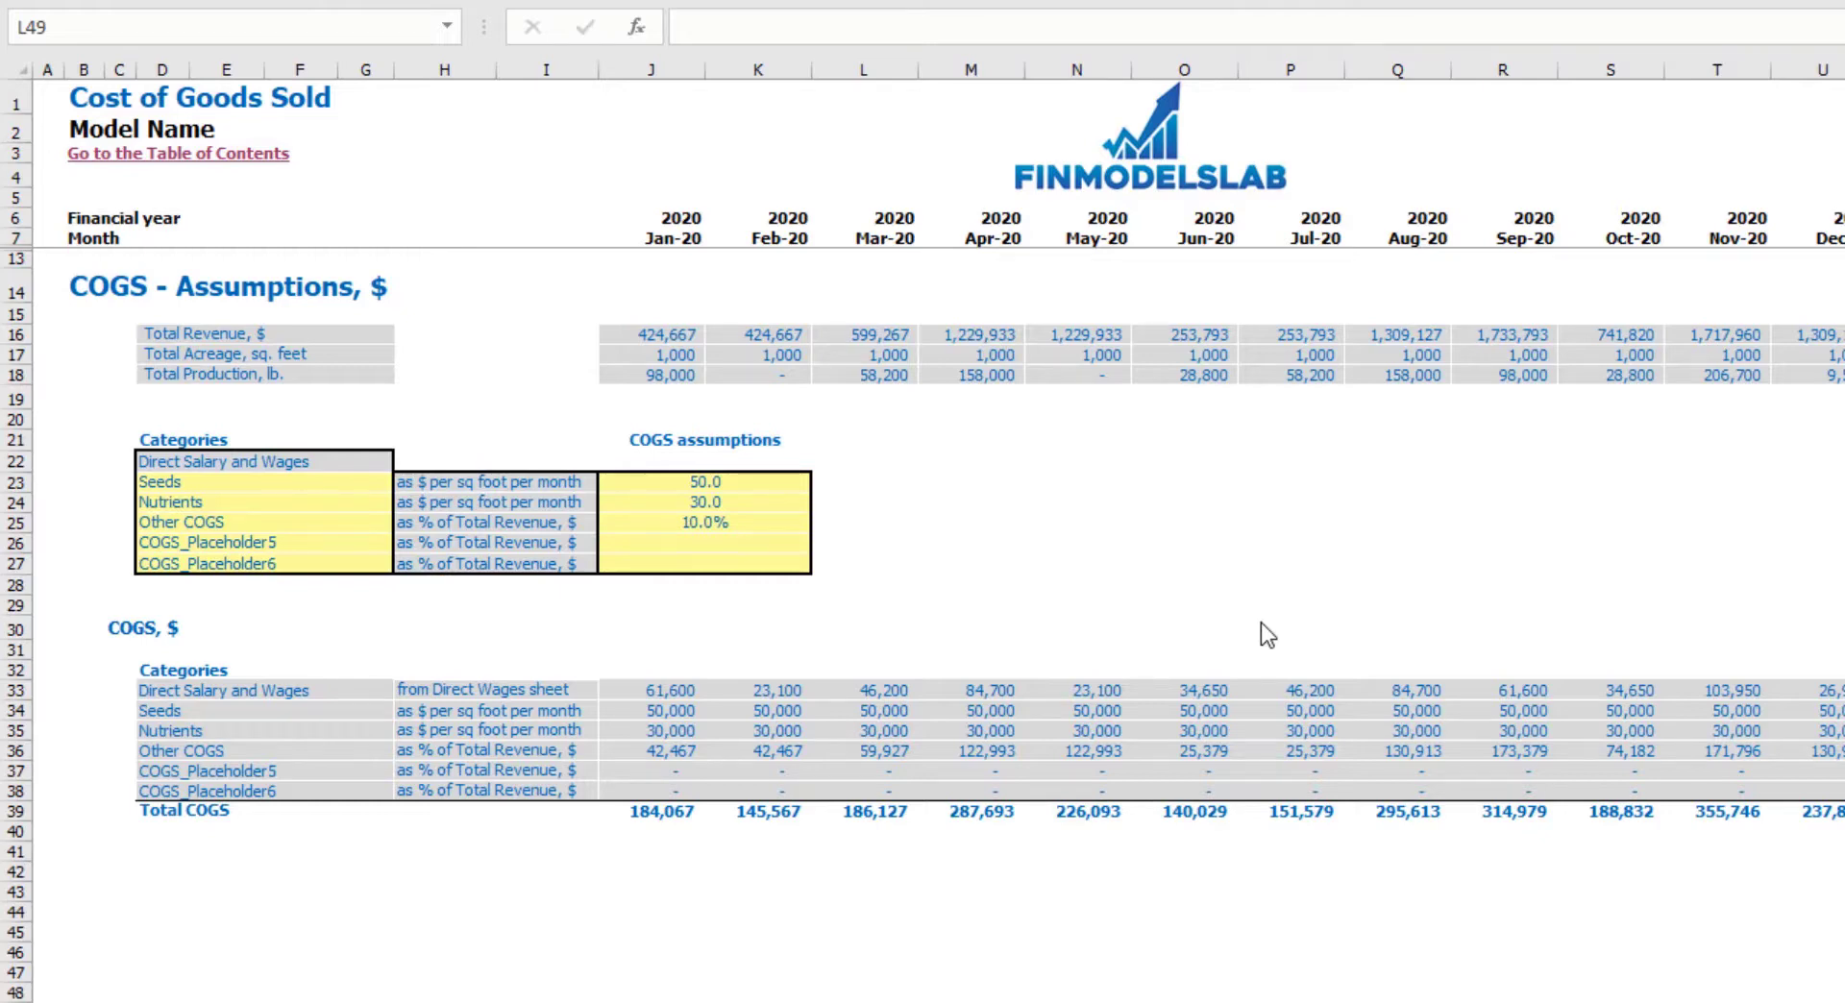
On the Cost of Goods Sold sheet, examine the Direct Salary and Wages category and its monthly formulas linked to the Direct Wages sheet
left_click(153, 462)
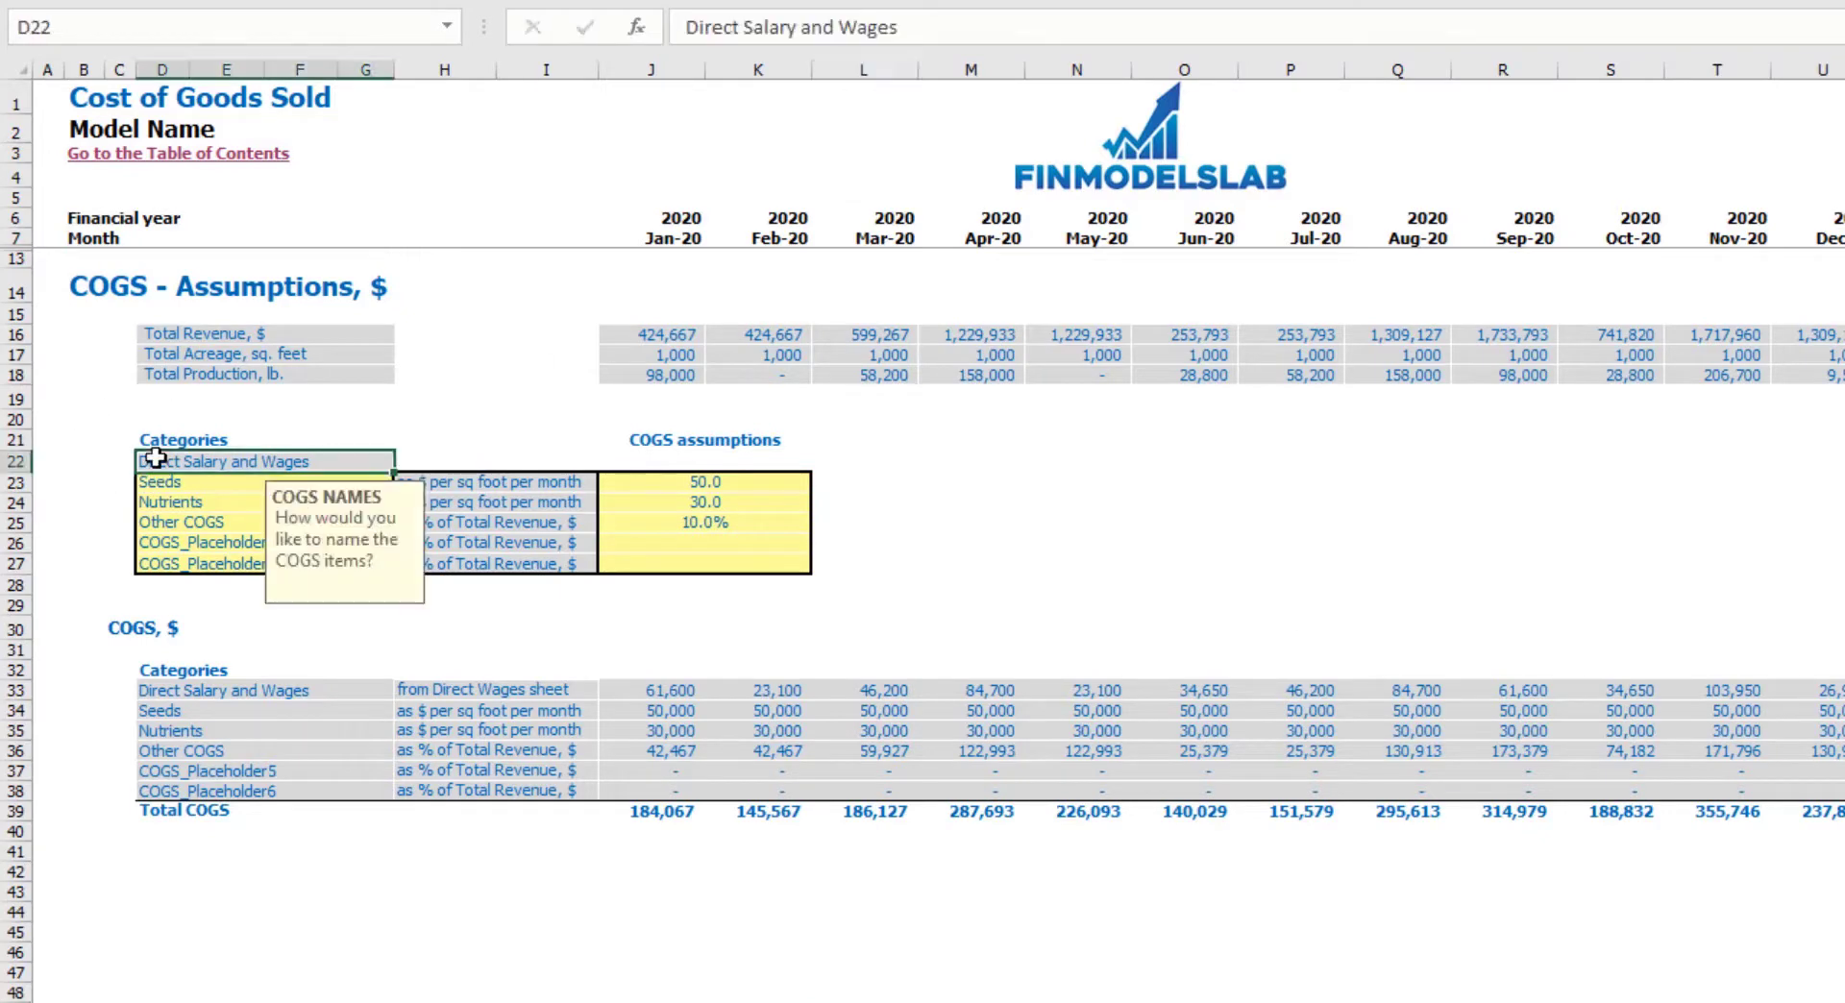
left_click(620, 694)
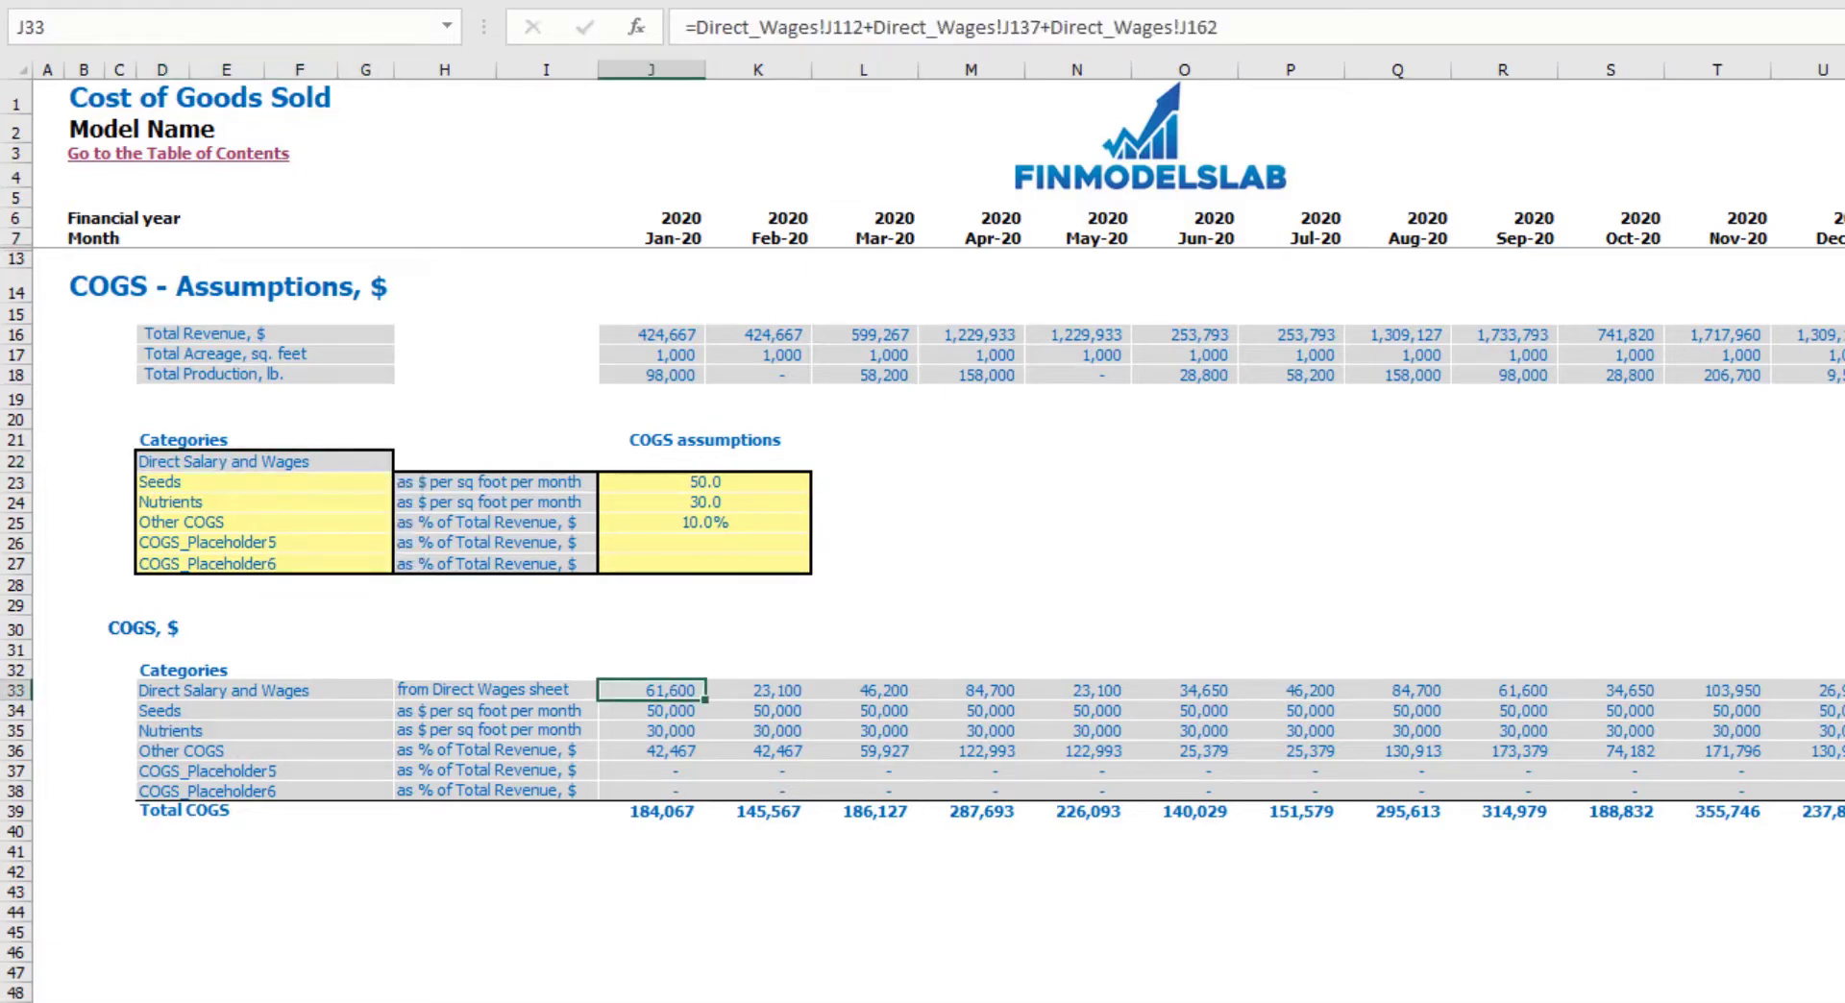
left_click(1050, 558)
double_click(667, 688)
key("Escape")
key("Right")
key("Right")
key("Right")
key("Right")
key("Right")
key("Right")
key("Right")
key("Right")
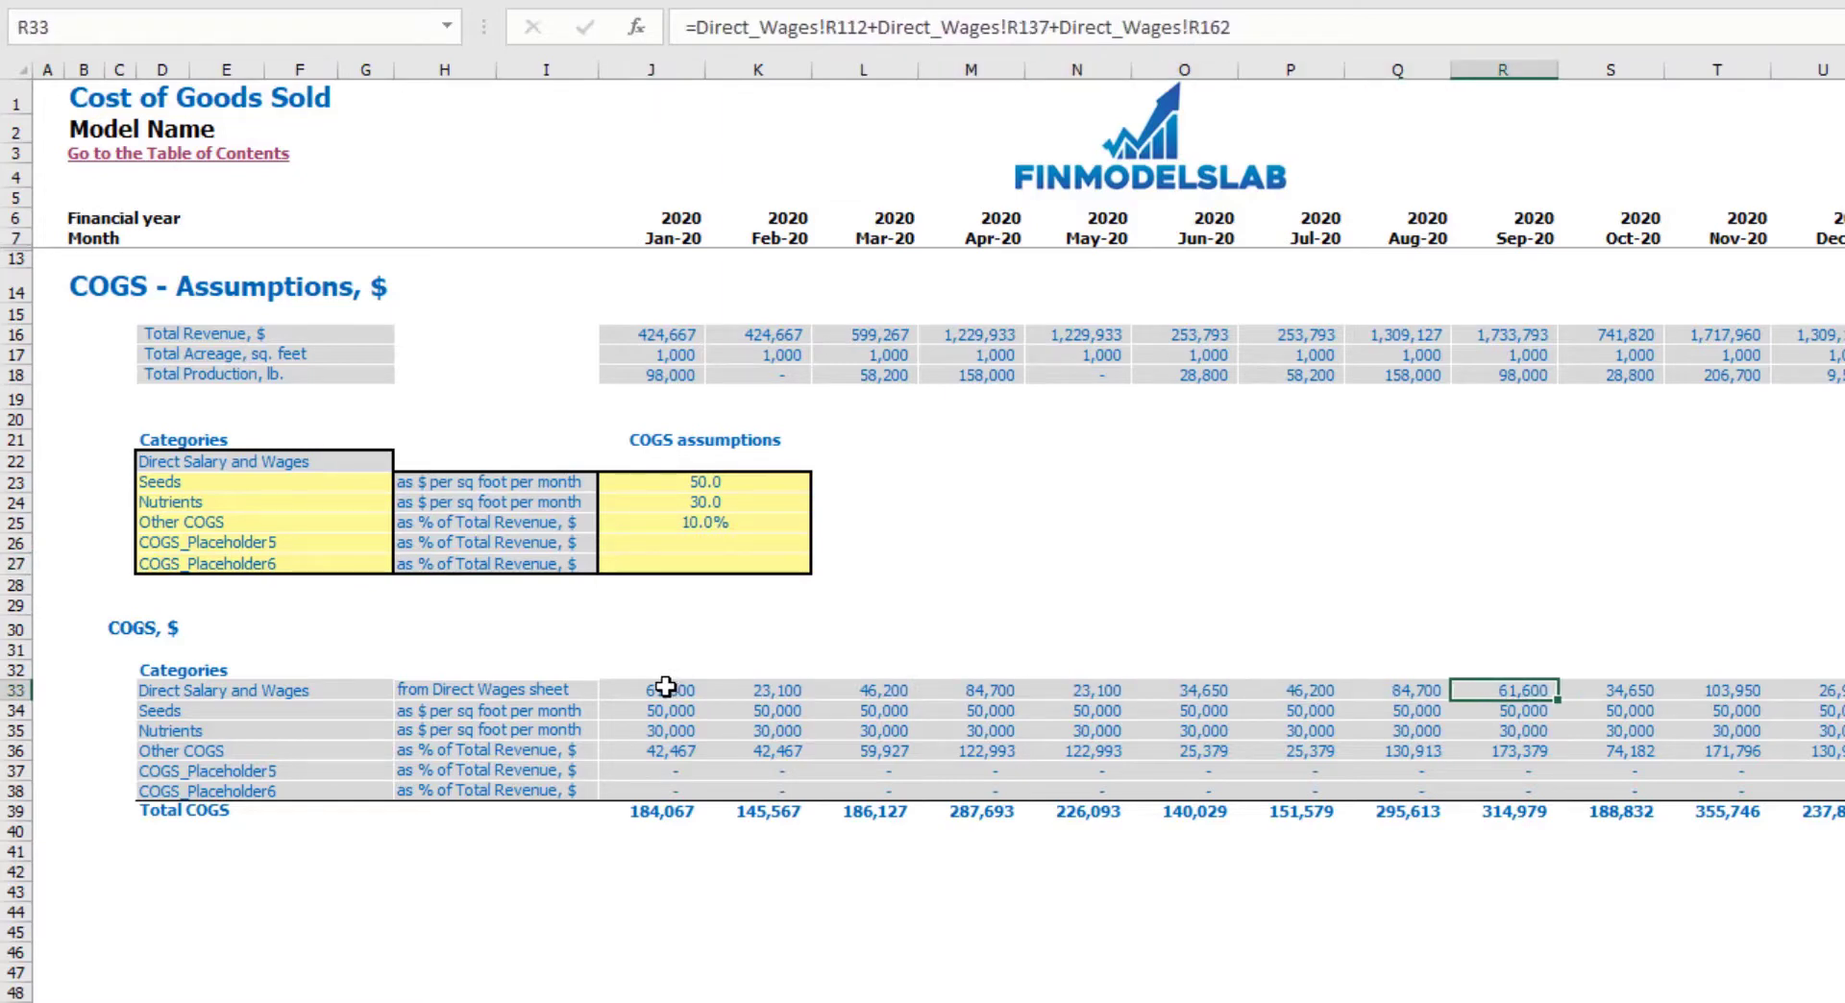
Select the editable COGS category names, going through Seeds, Nutrients and Other COGS
left_click_drag(252, 482, 252, 567)
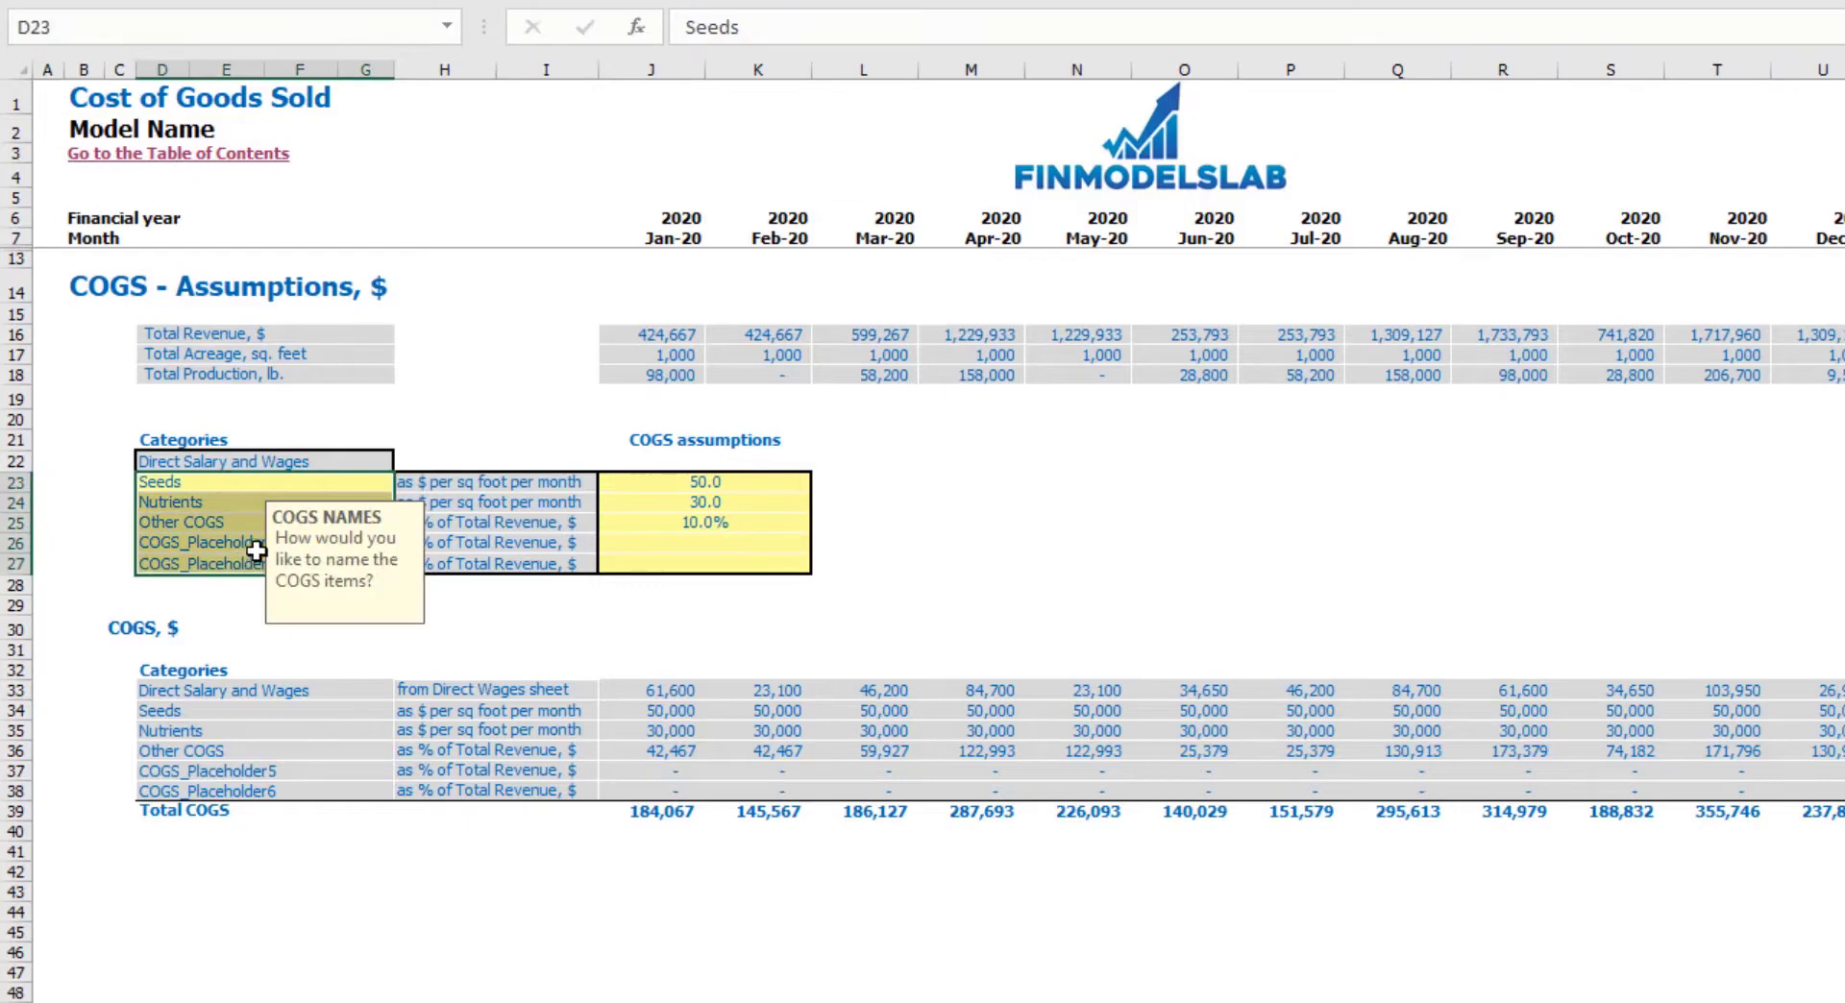
left_click(270, 490)
key("Down")
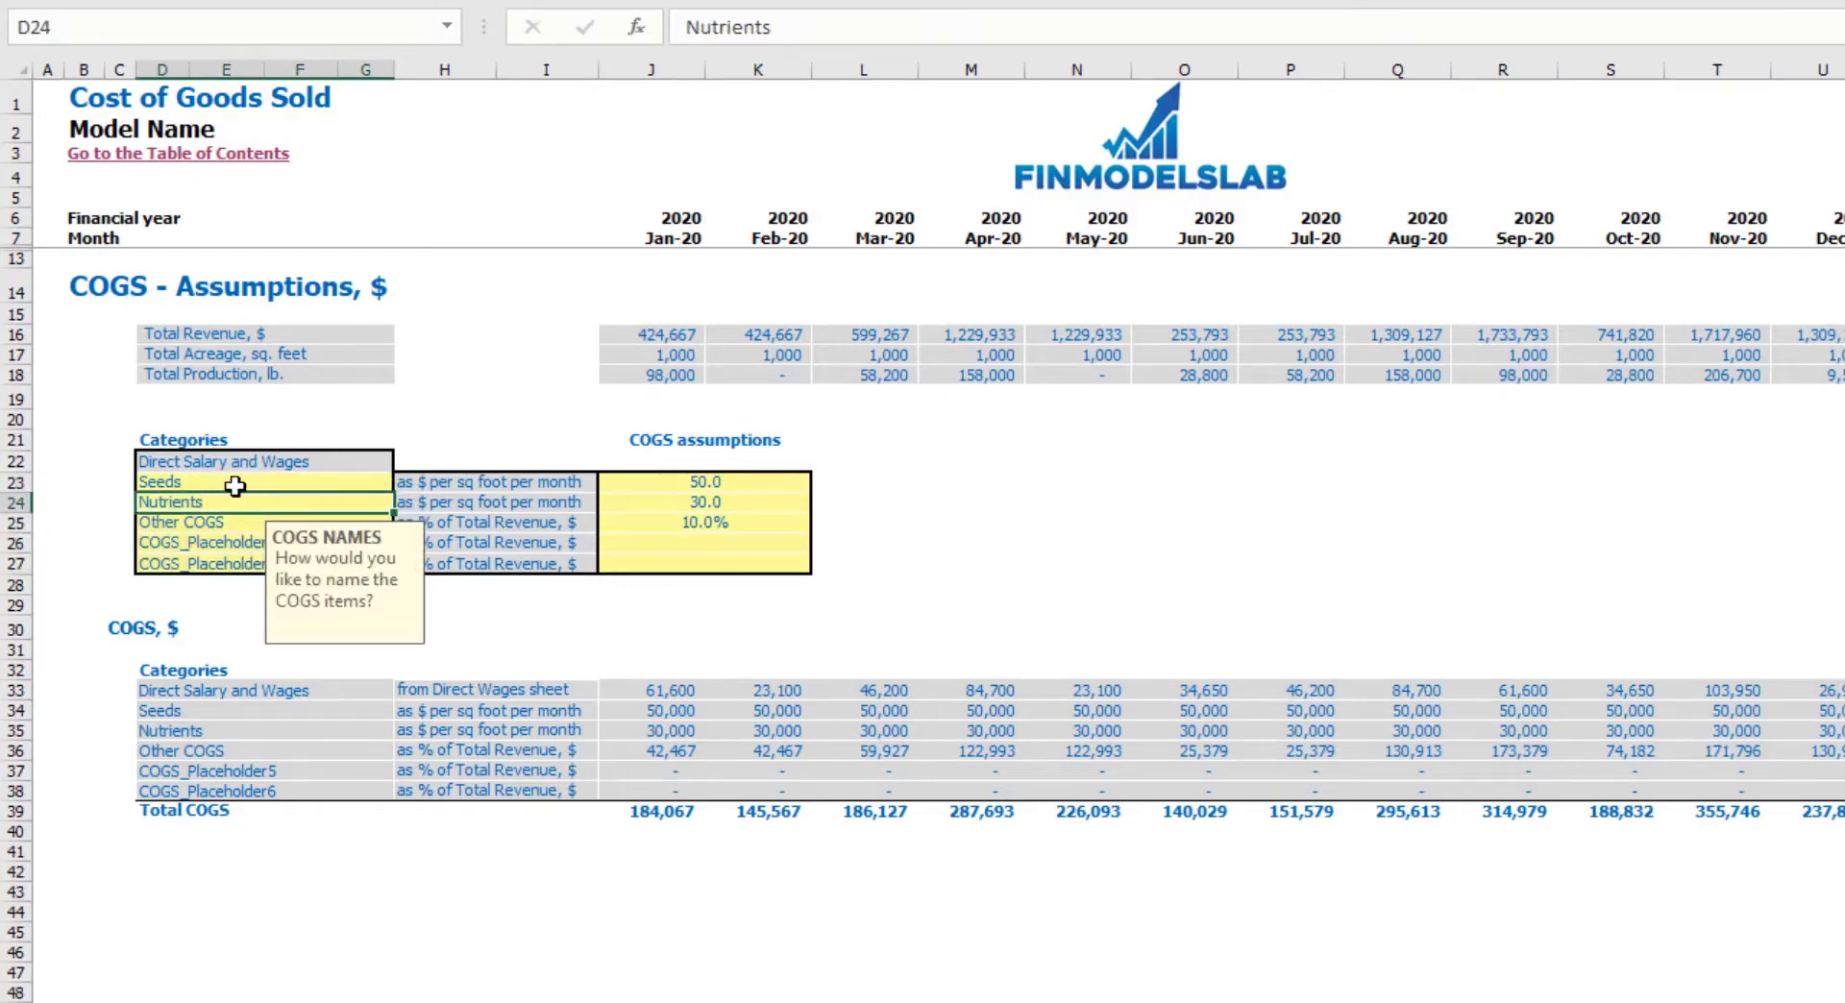
left_click(233, 482)
left_click(229, 502)
left_click(224, 523)
left_click(221, 485)
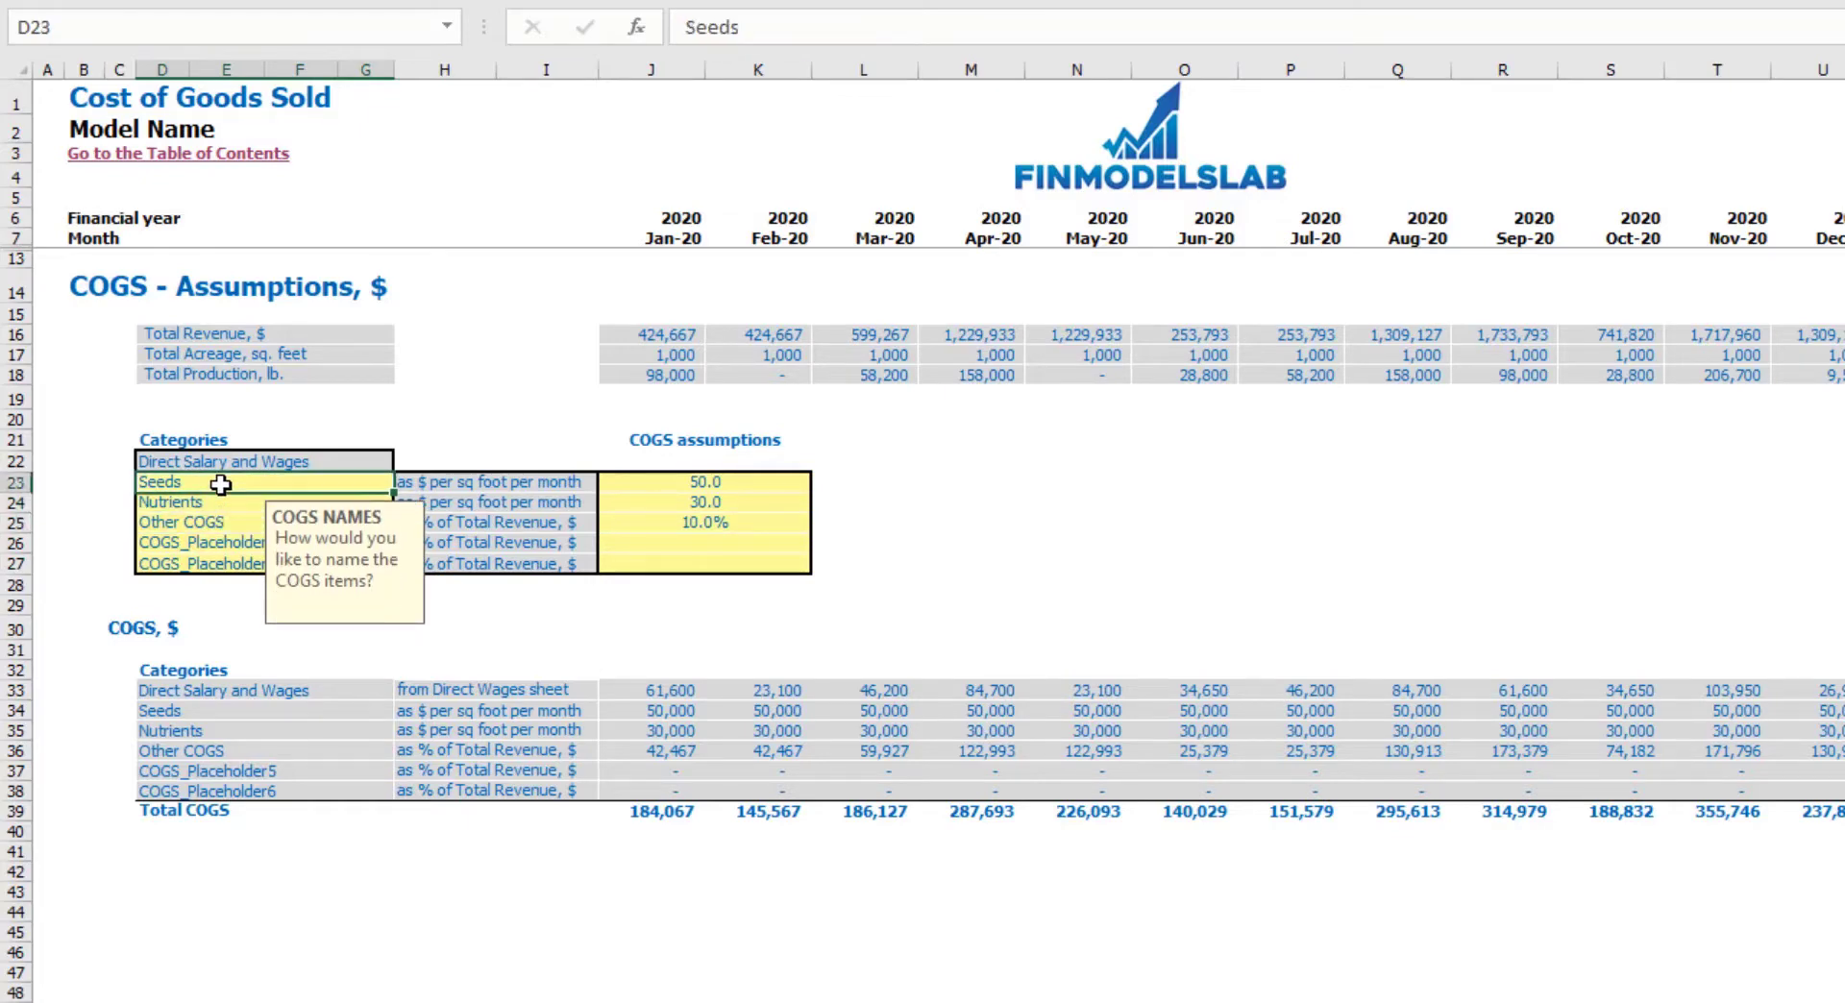
Try renaming the Seeds category as Type A and Nutrients as Type B, and undo both renames
type("Type A")
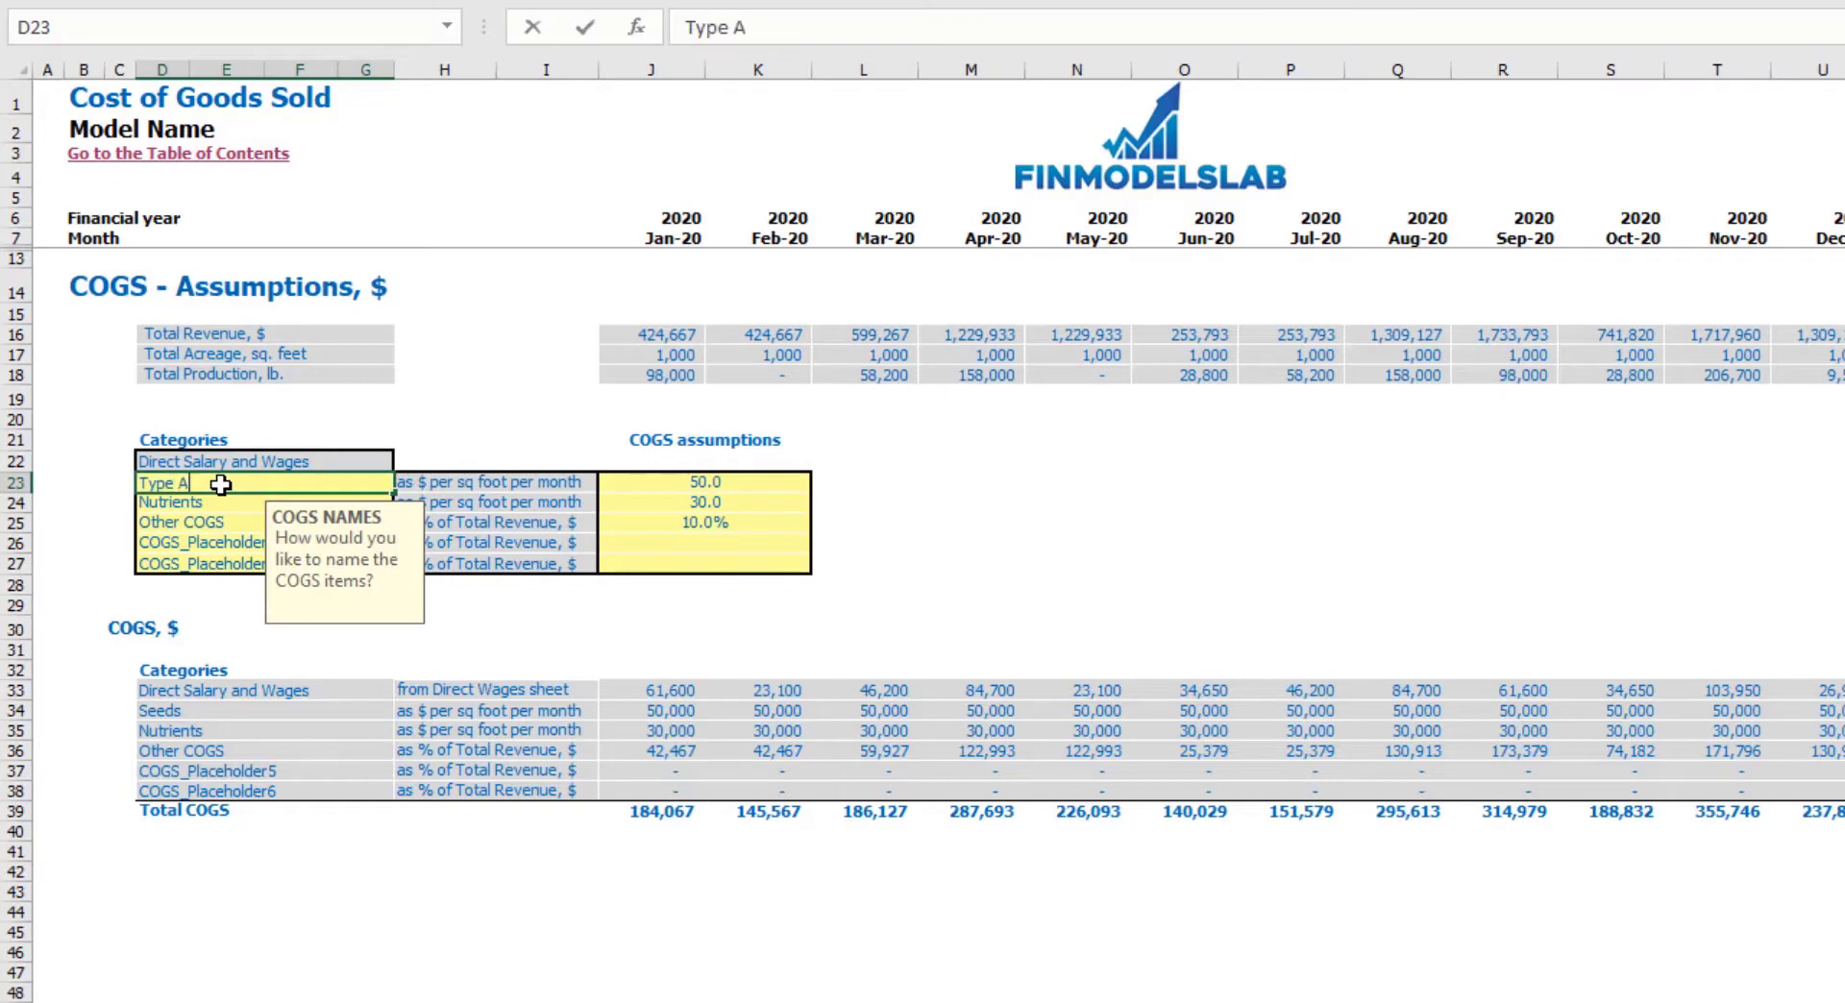
key("Return")
type("T")
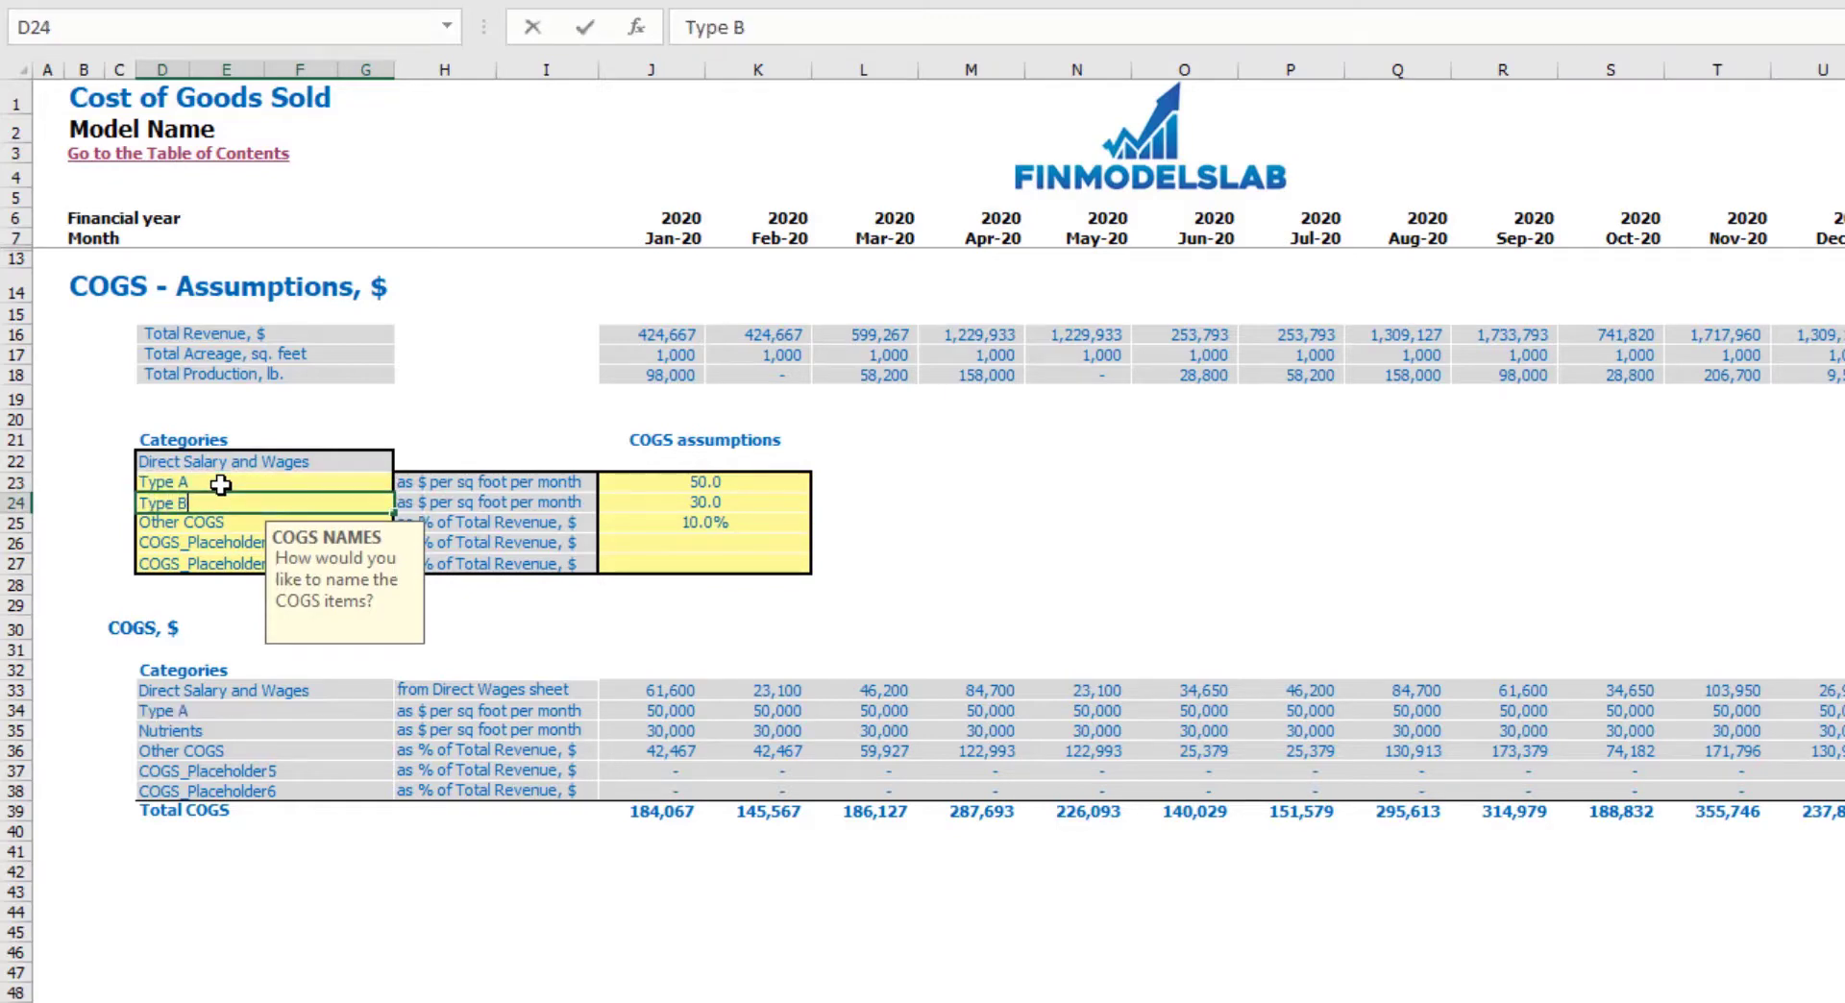
type("ype B")
key("Return")
key("ctrl+z")
key("ctrl+z")
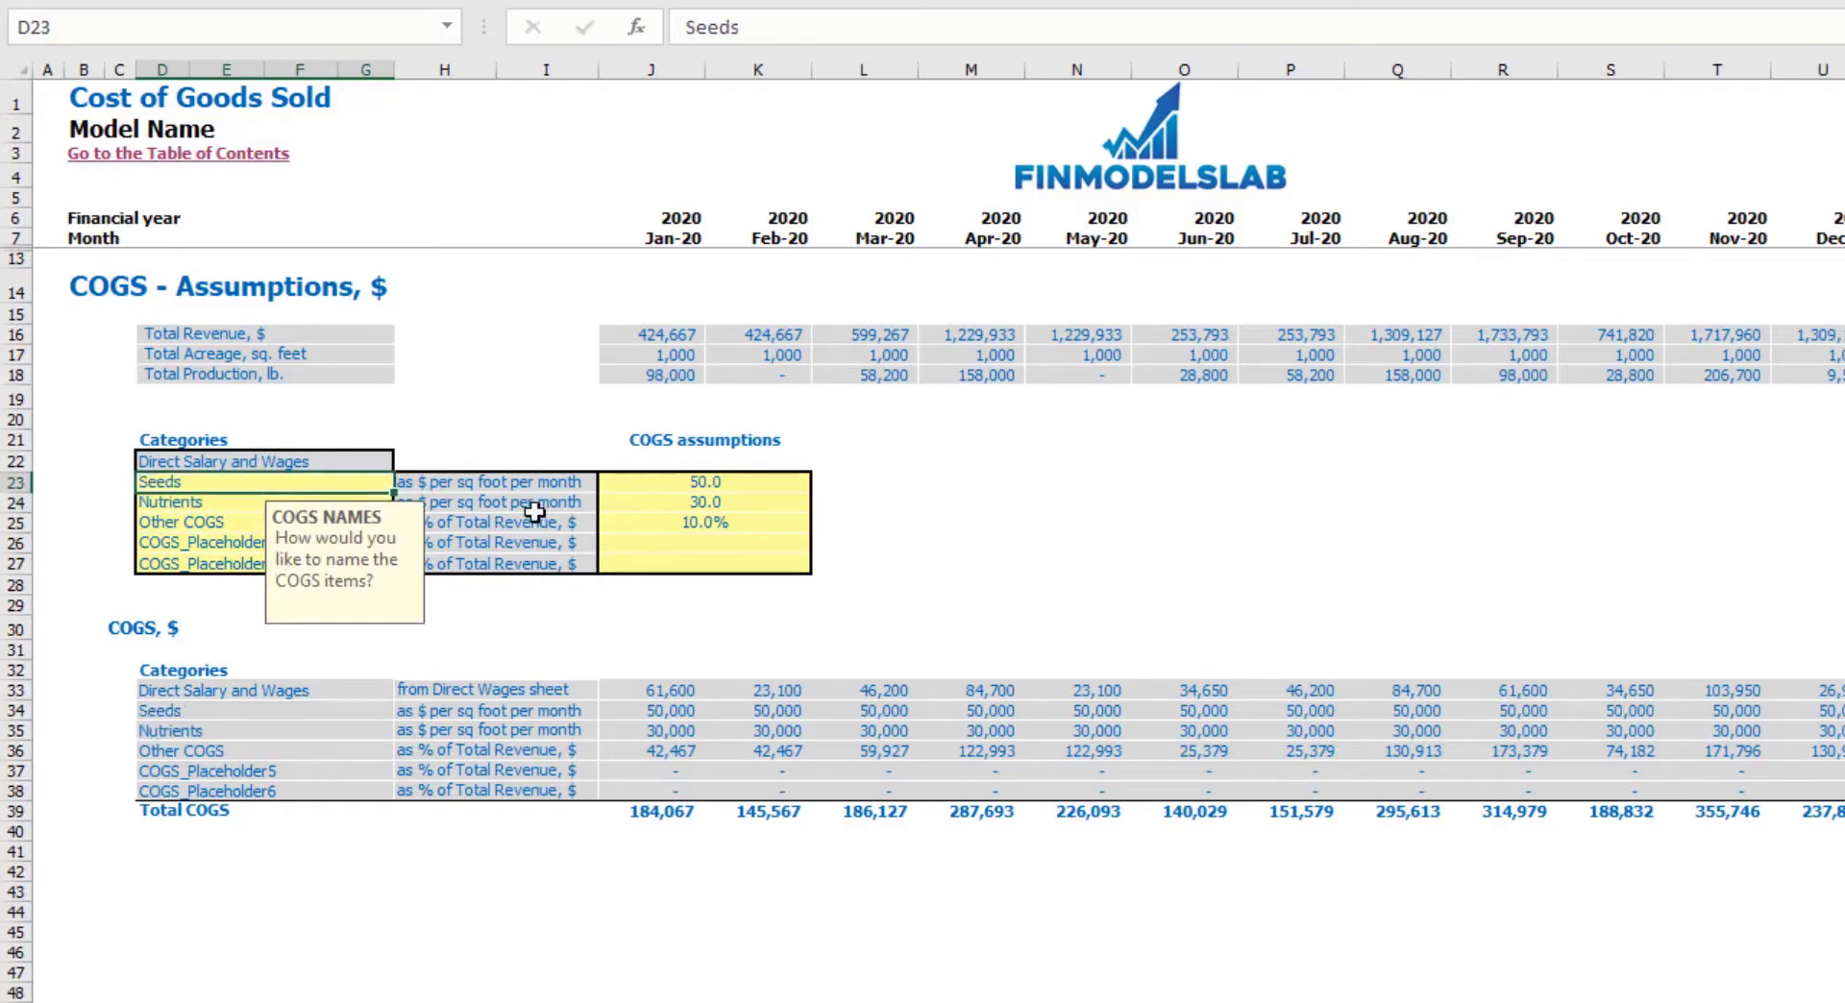
left_click(1028, 491)
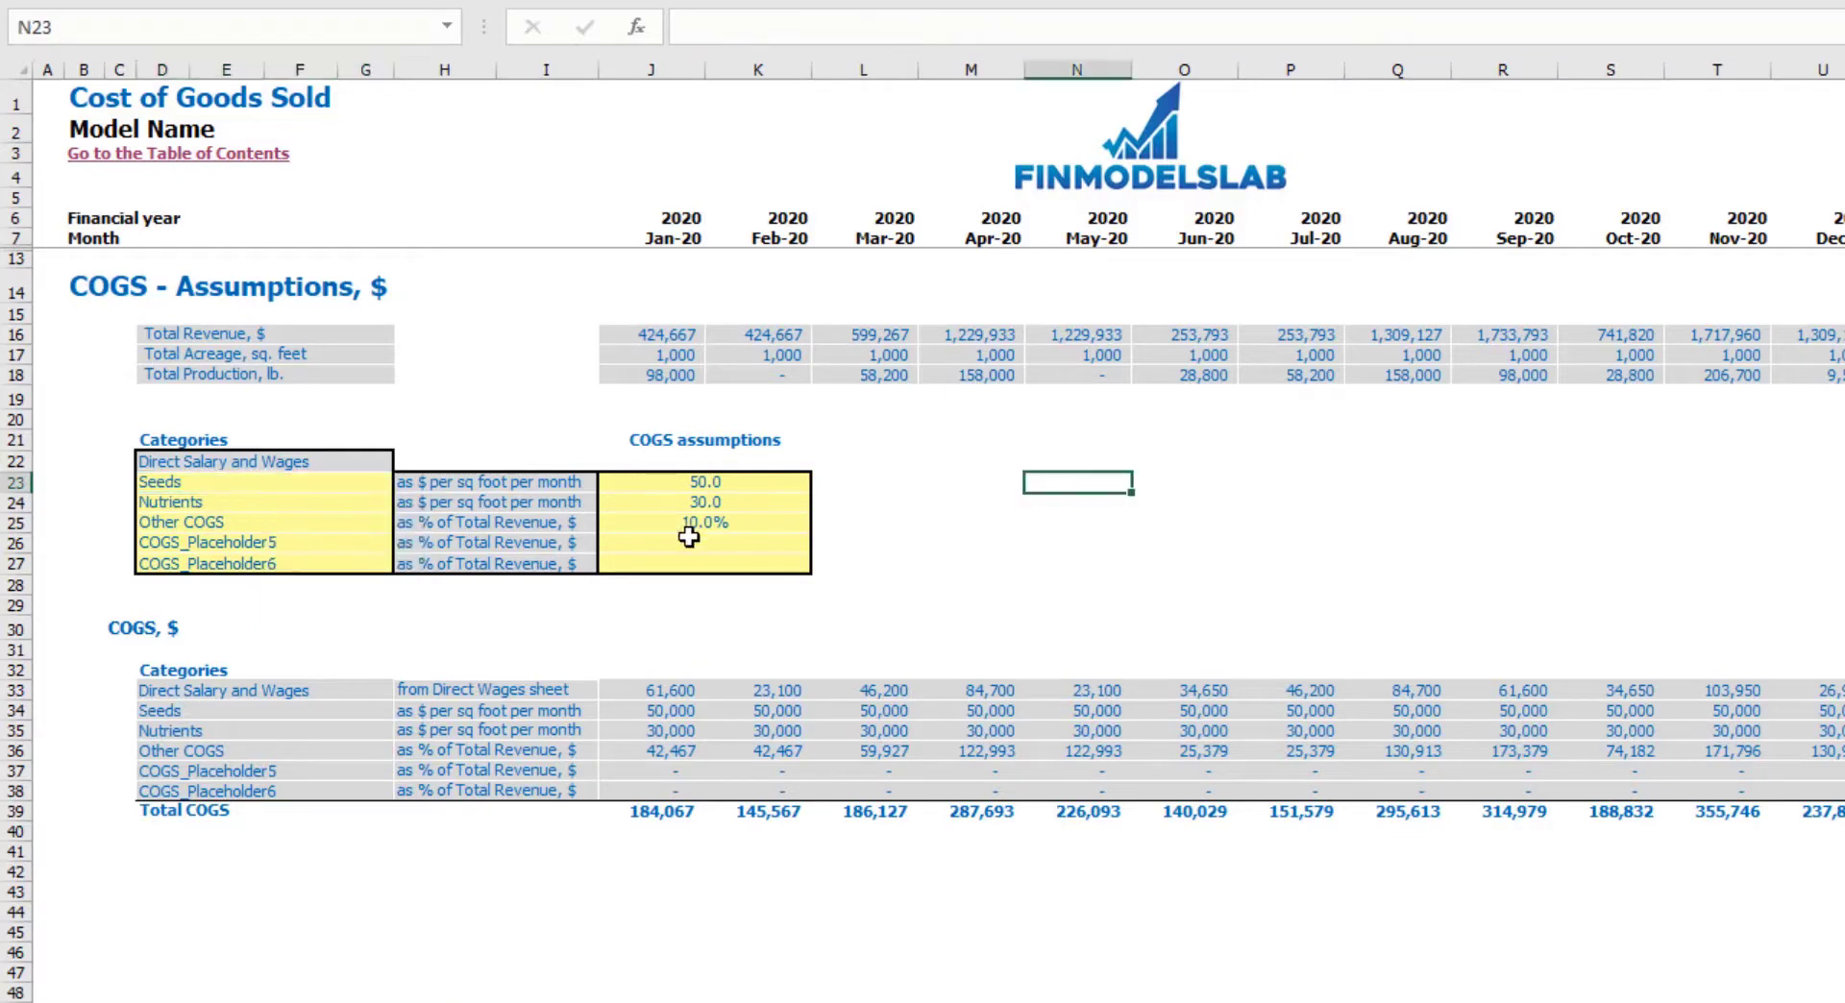
Check the per sq foot and % of Total Revenue bases, and set the Seeds COGS assumption to 20
left_click(471, 490)
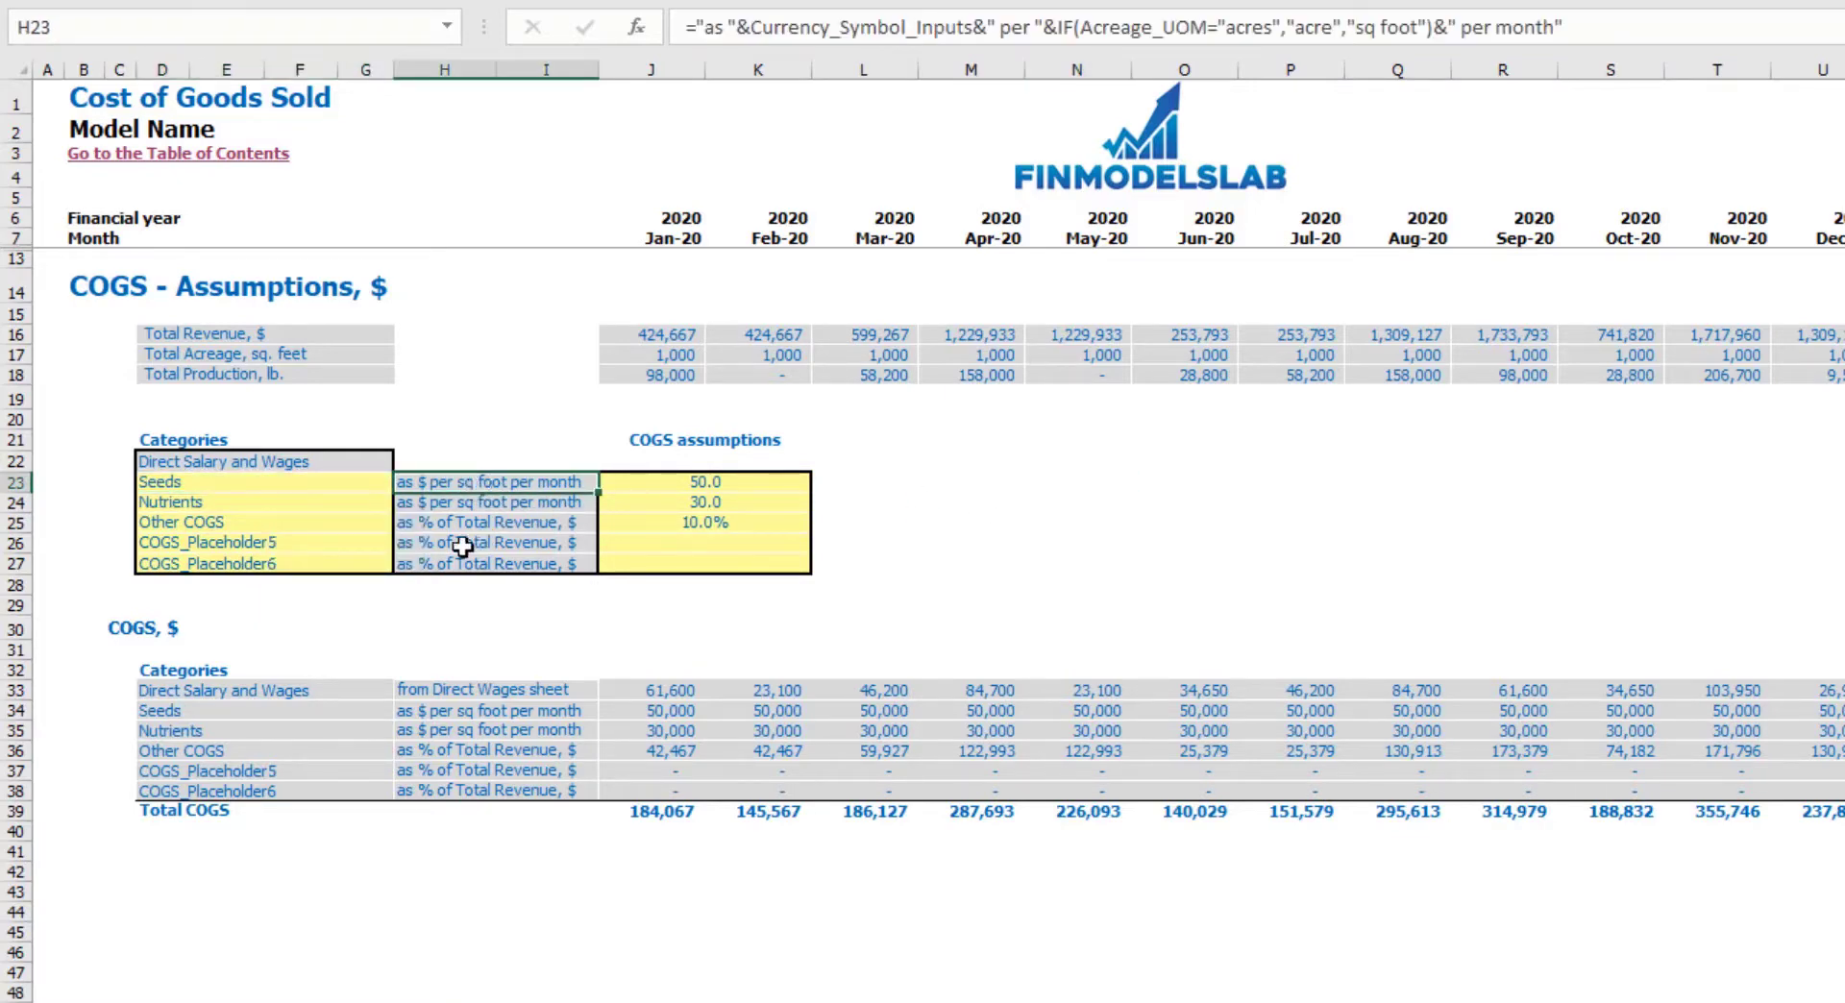
left_click(478, 525)
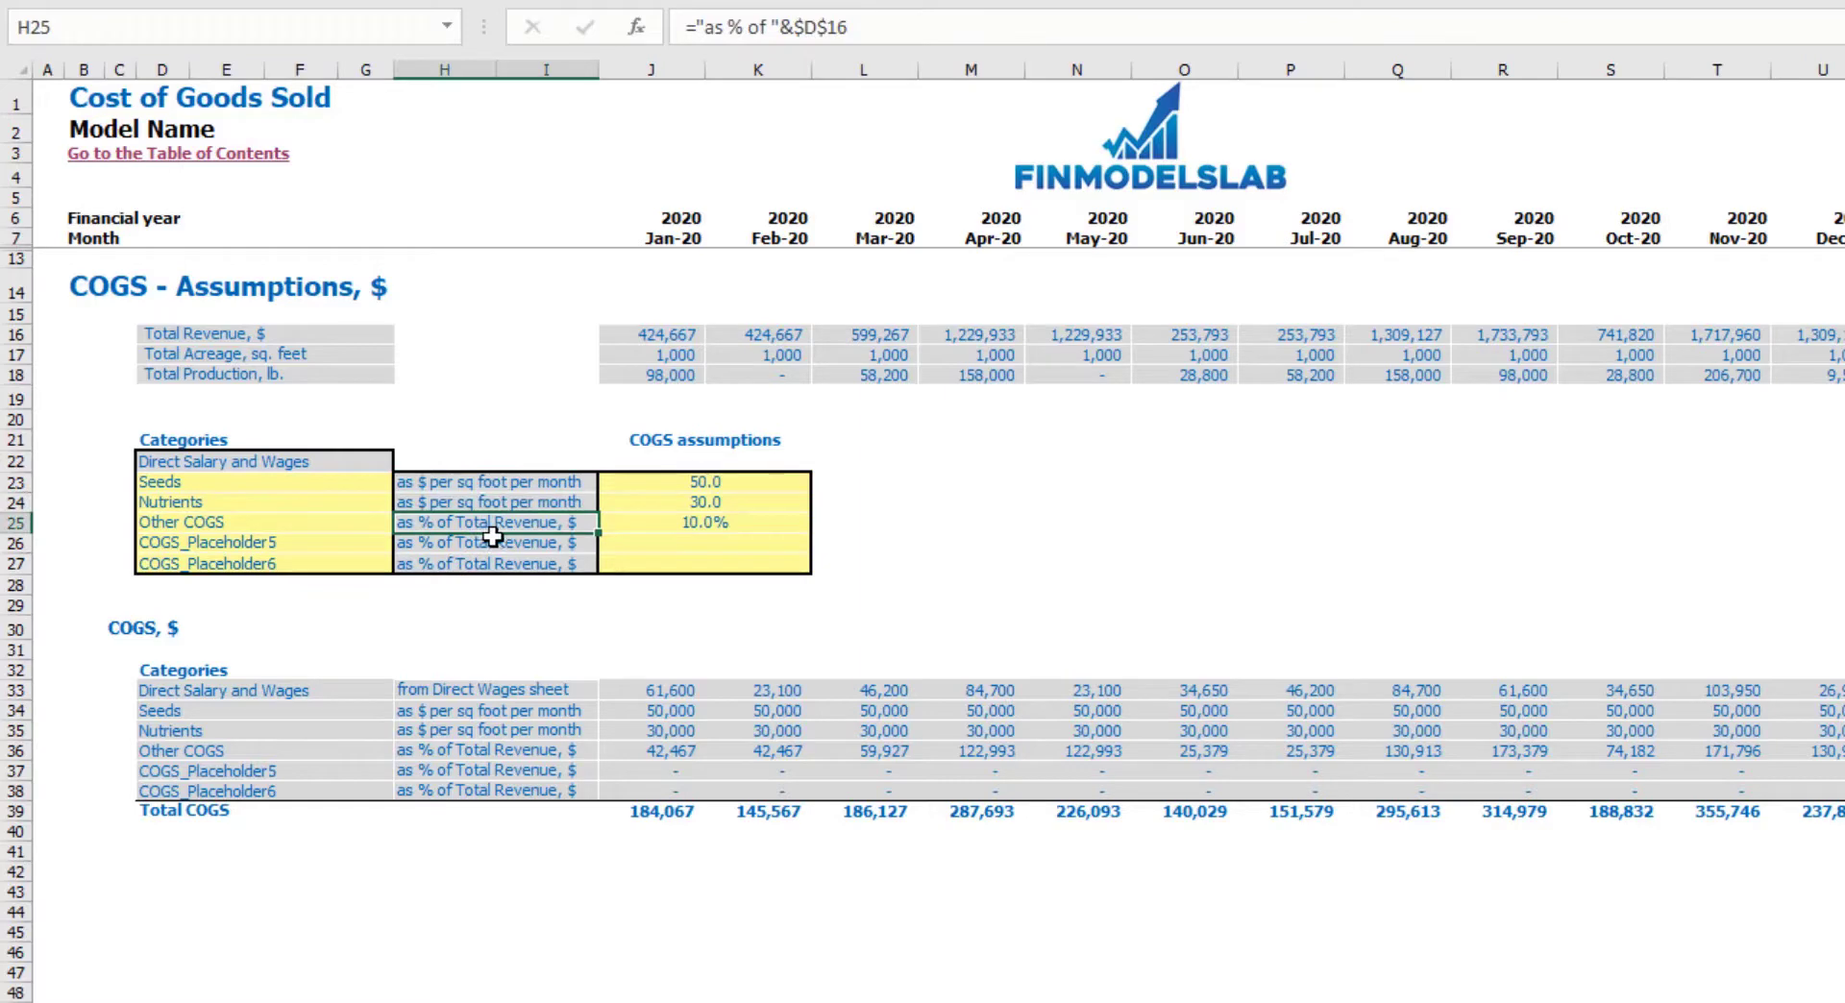
left_click(196, 482)
left_click(682, 500)
left_click(687, 482)
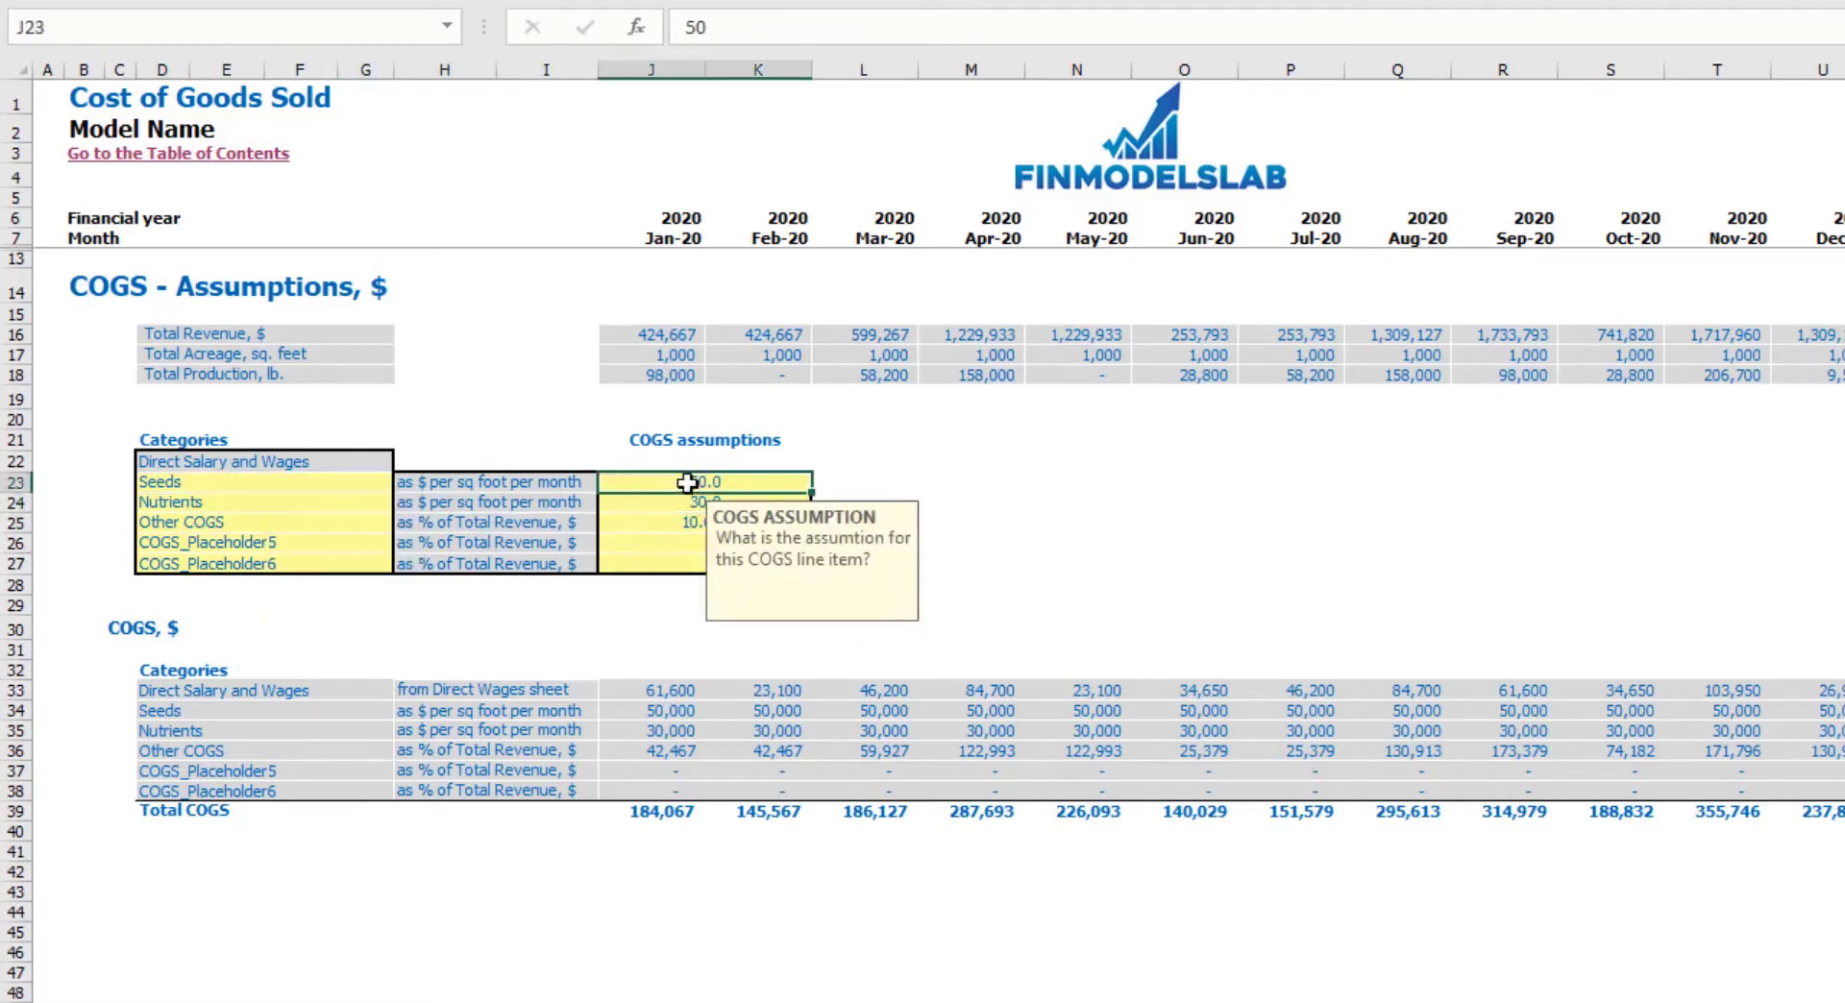
type("20")
key("Return")
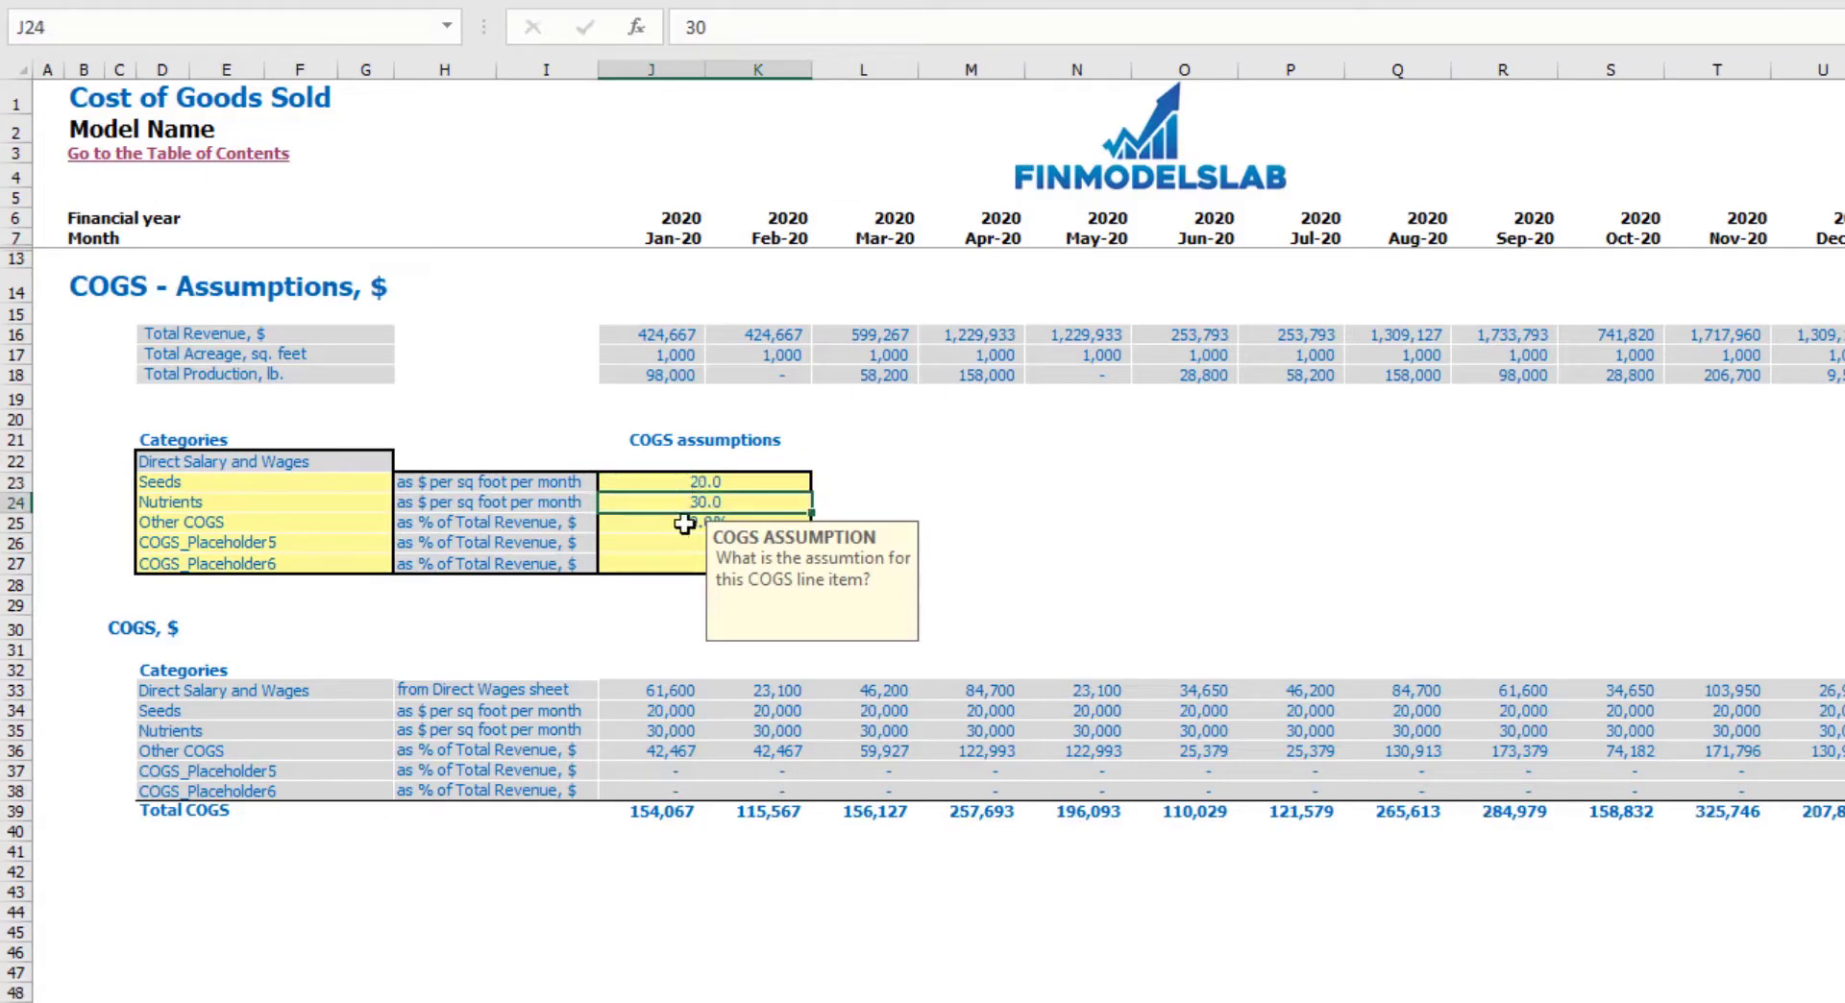
key("Return")
Rename the Other COGS category as Seeds
left_click(291, 515)
type("Seeds")
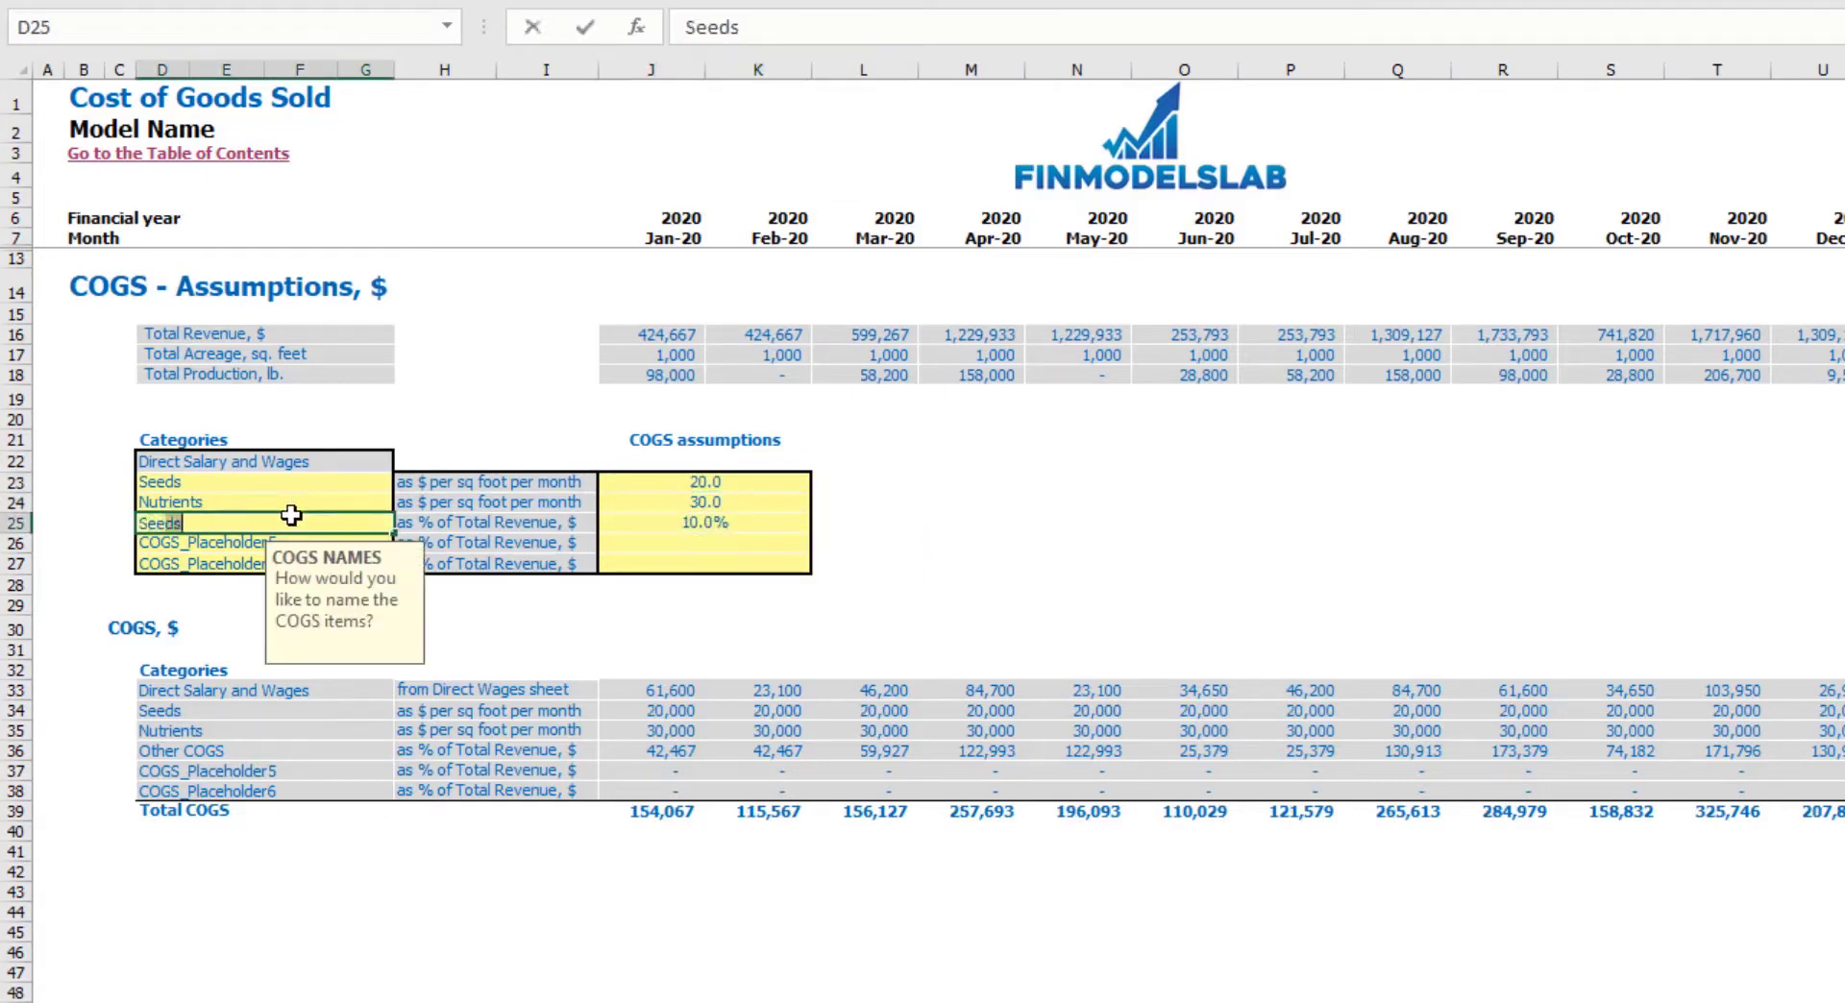
key("Return")
Try 5 as the assumption for the revenue-based Seeds category, and undo the entry
left_click(766, 521)
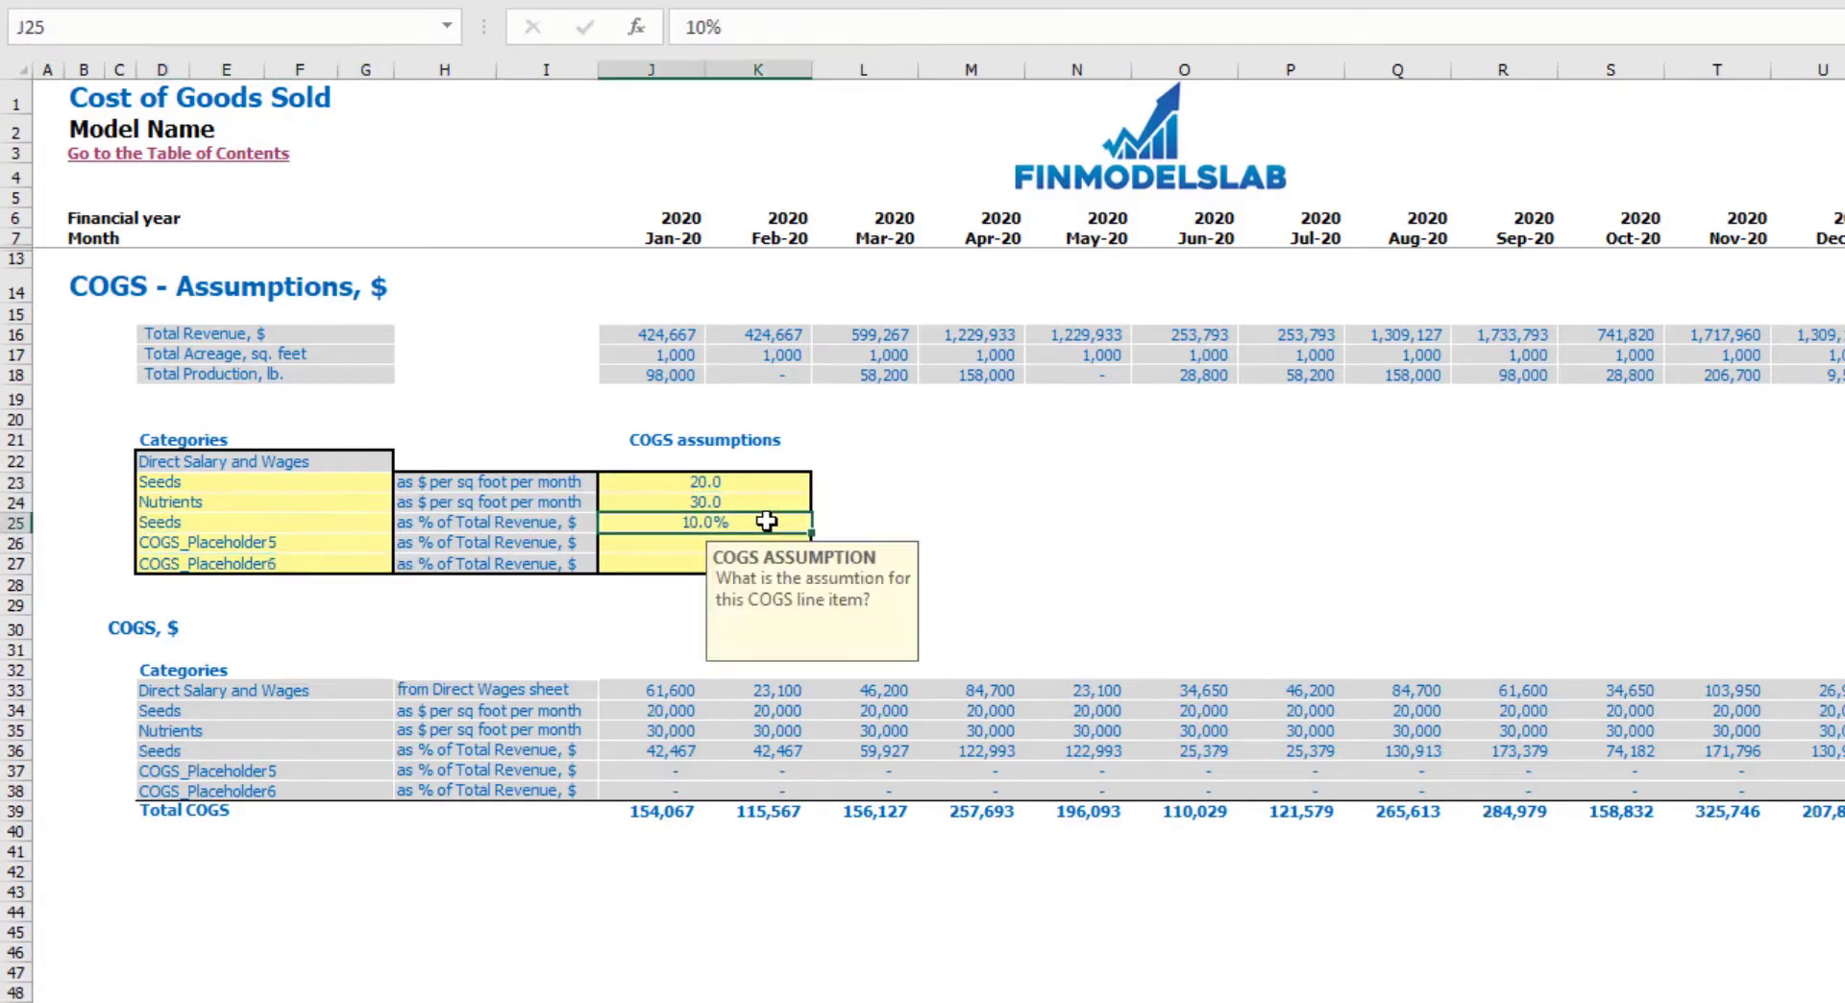
type("5")
key("Return")
key("ctrl+z")
Select the Total Revenue, Total Acreage and Total Production rows one after another to review the COGS bases
left_click(16, 334)
left_click(20, 355)
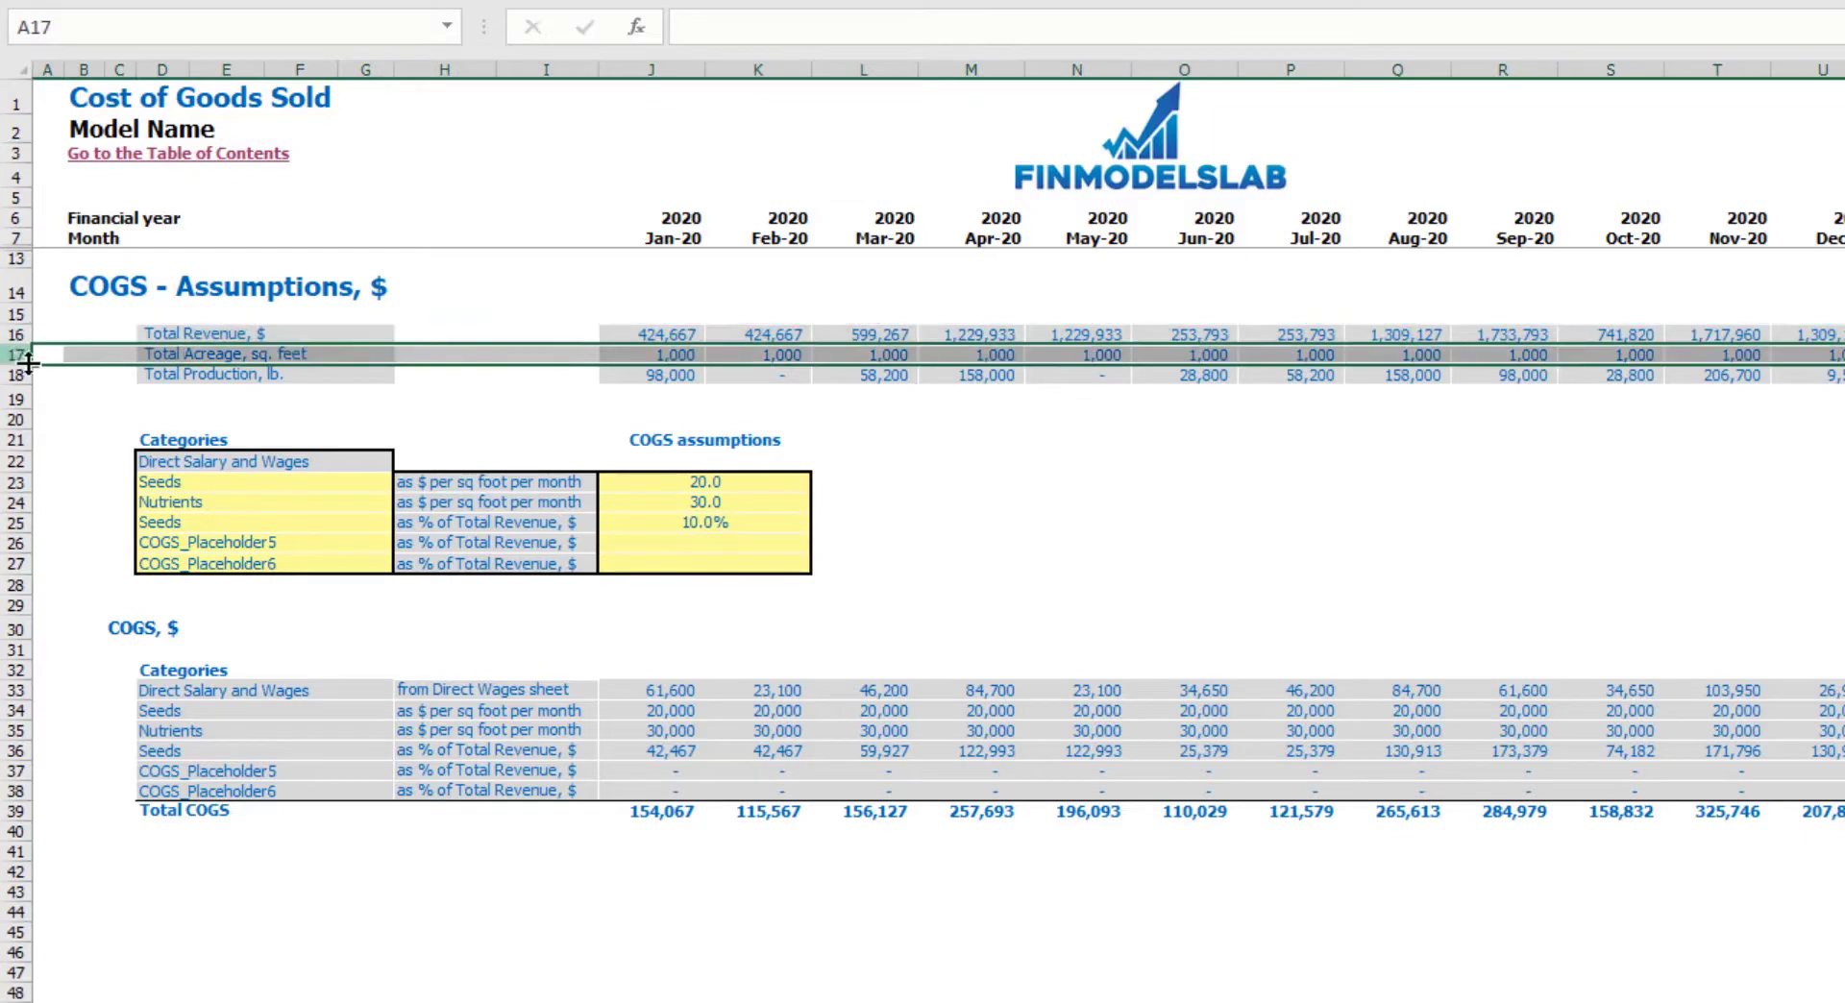
left_click(17, 375)
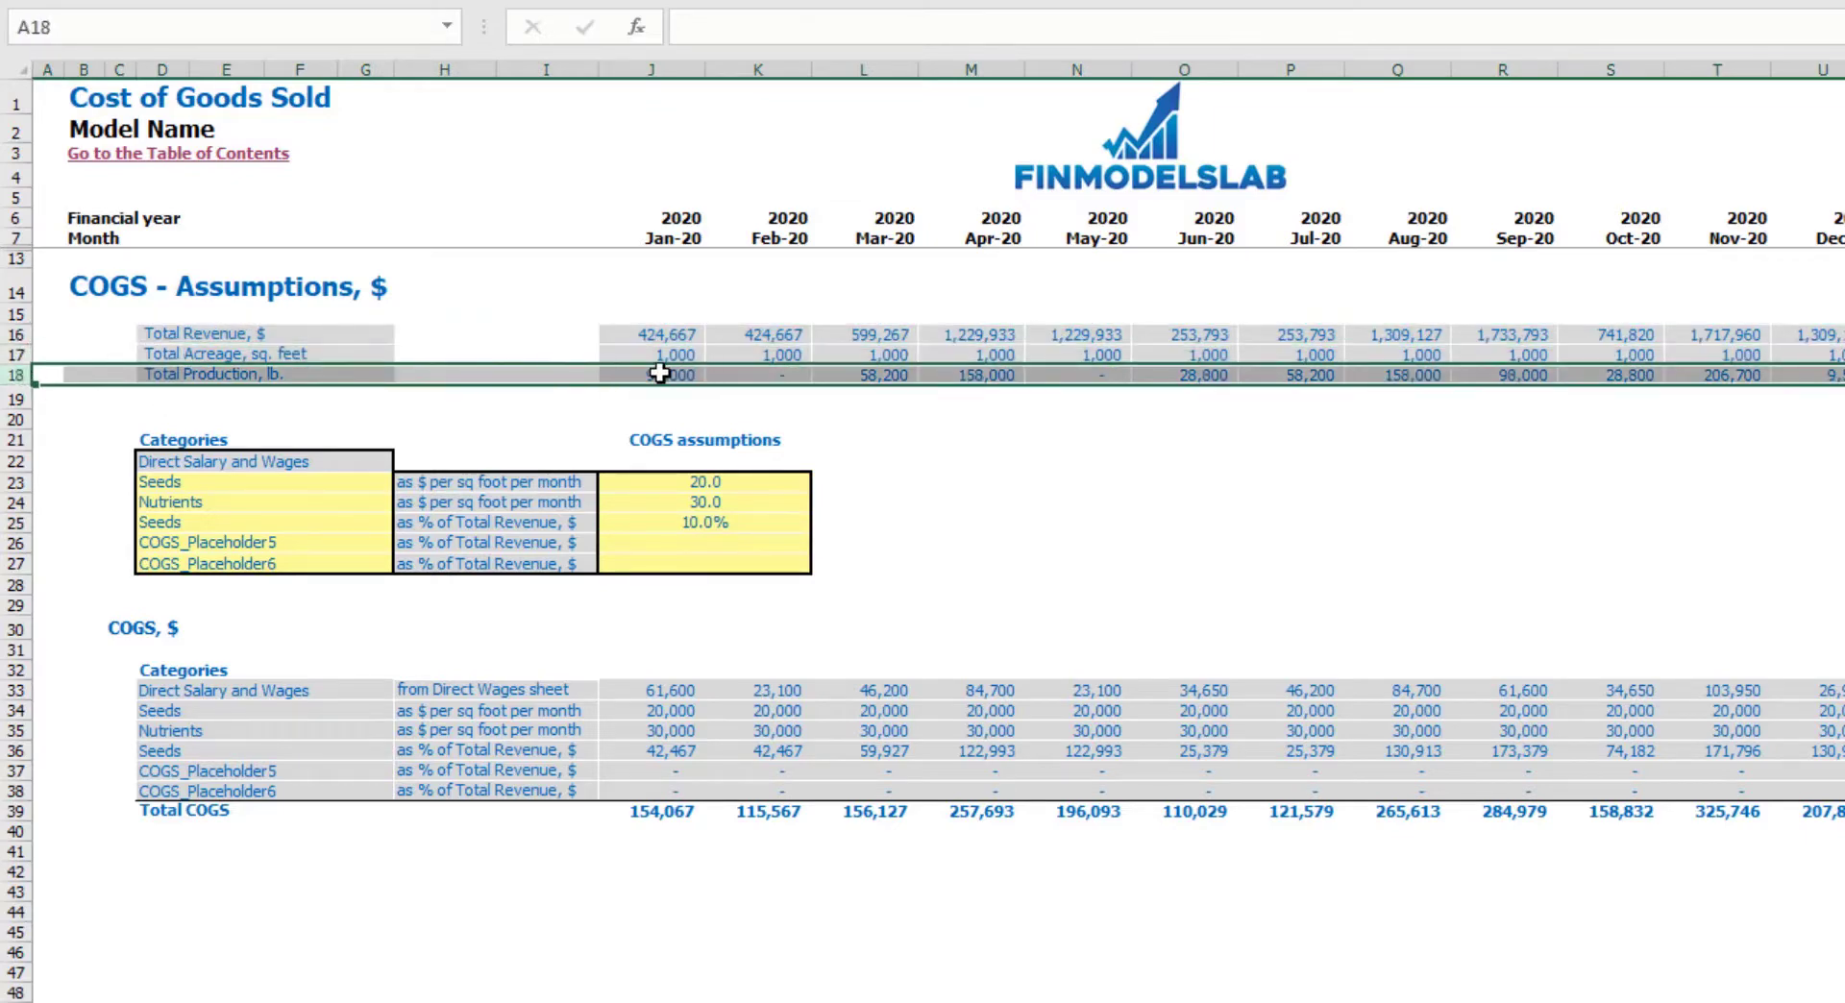
Select the categories in the calculated COGS table, and open the income statement to examine its matching COGS rows
left_click_drag(273, 694, 301, 787)
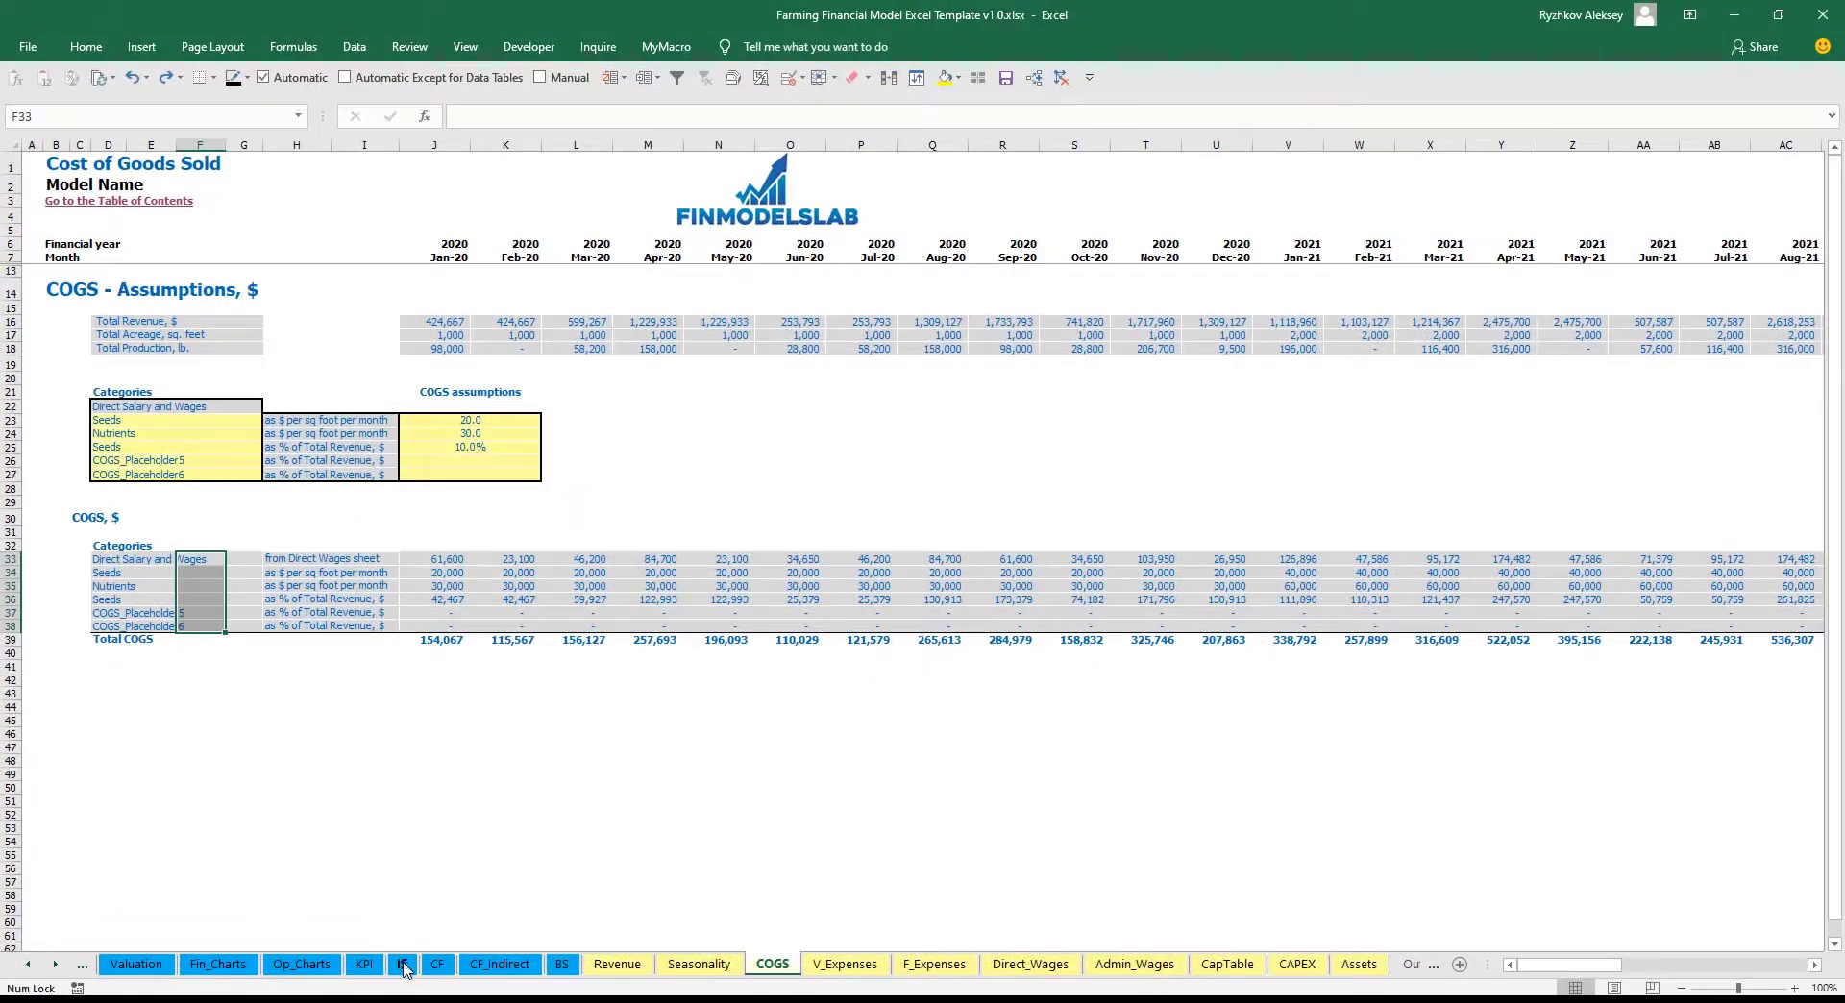
left_click(403, 964)
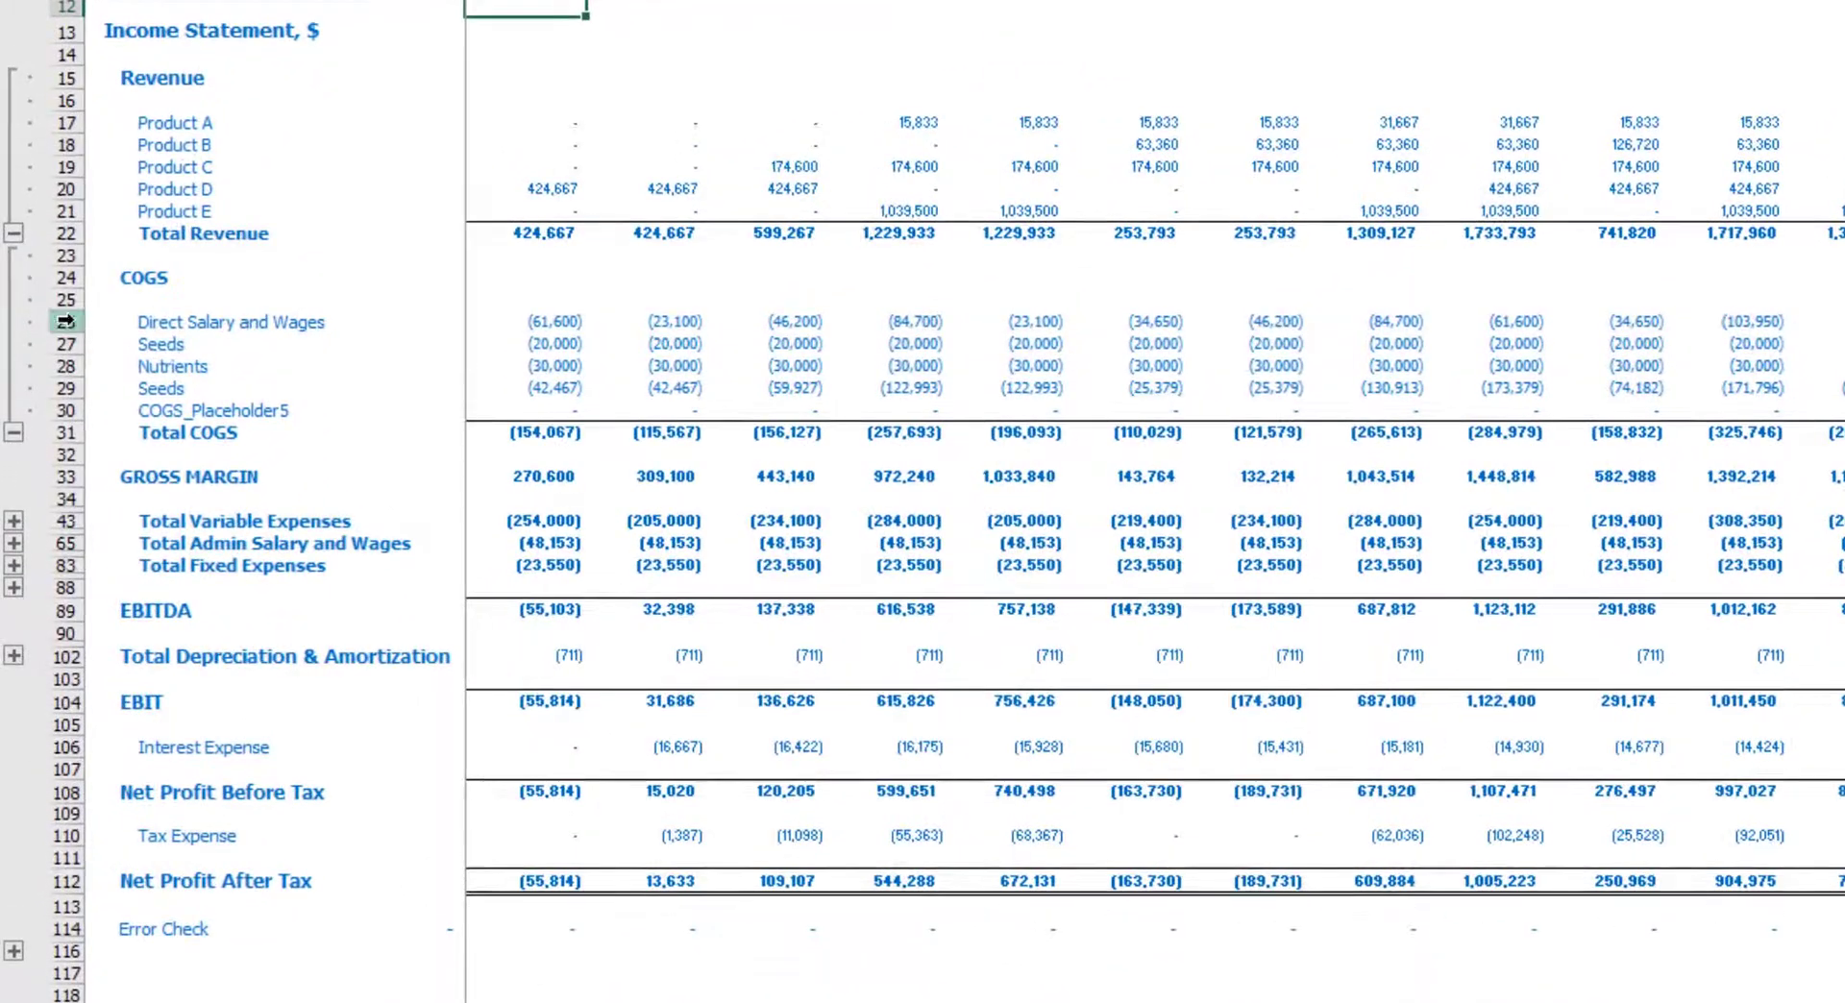
left_click_drag(66, 321, 77, 416)
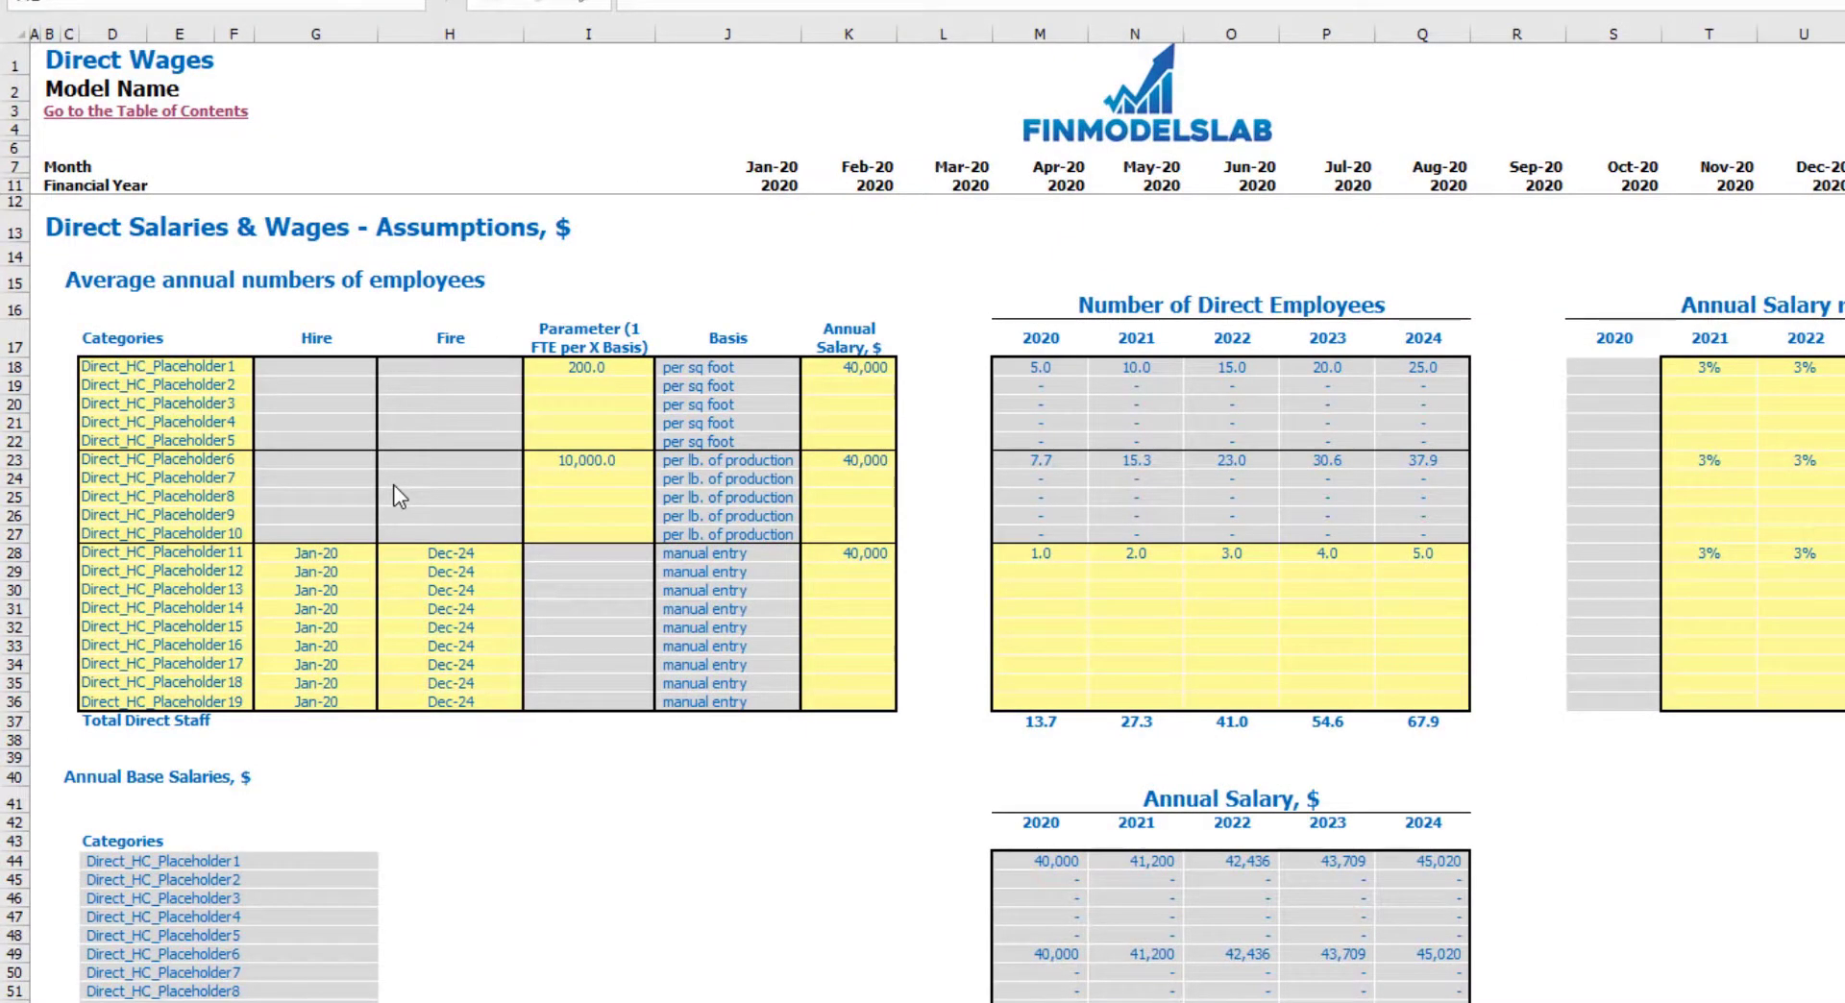
On the Direct Wages sheet, select the staff position names and the per sq foot basis cells of the first five positions
left_click(156, 366)
left_click_drag(156, 402, 159, 702)
left_click(471, 745)
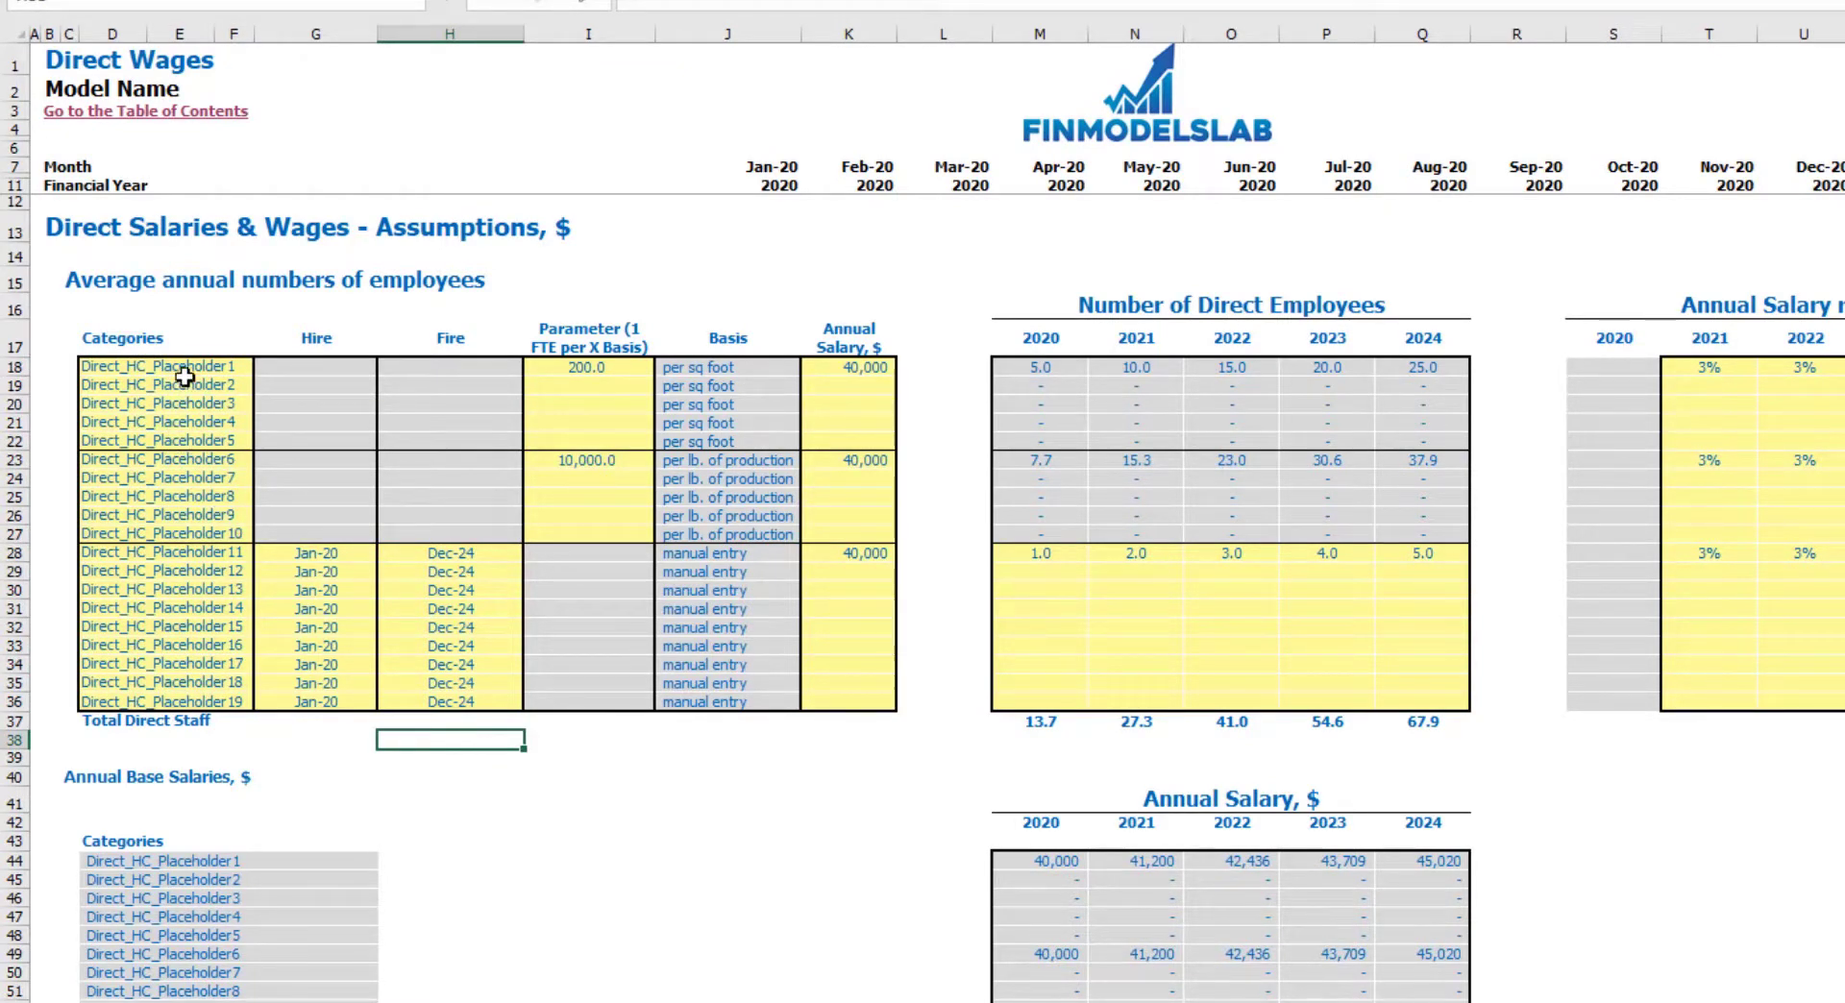
left_click_drag(180, 361, 192, 444)
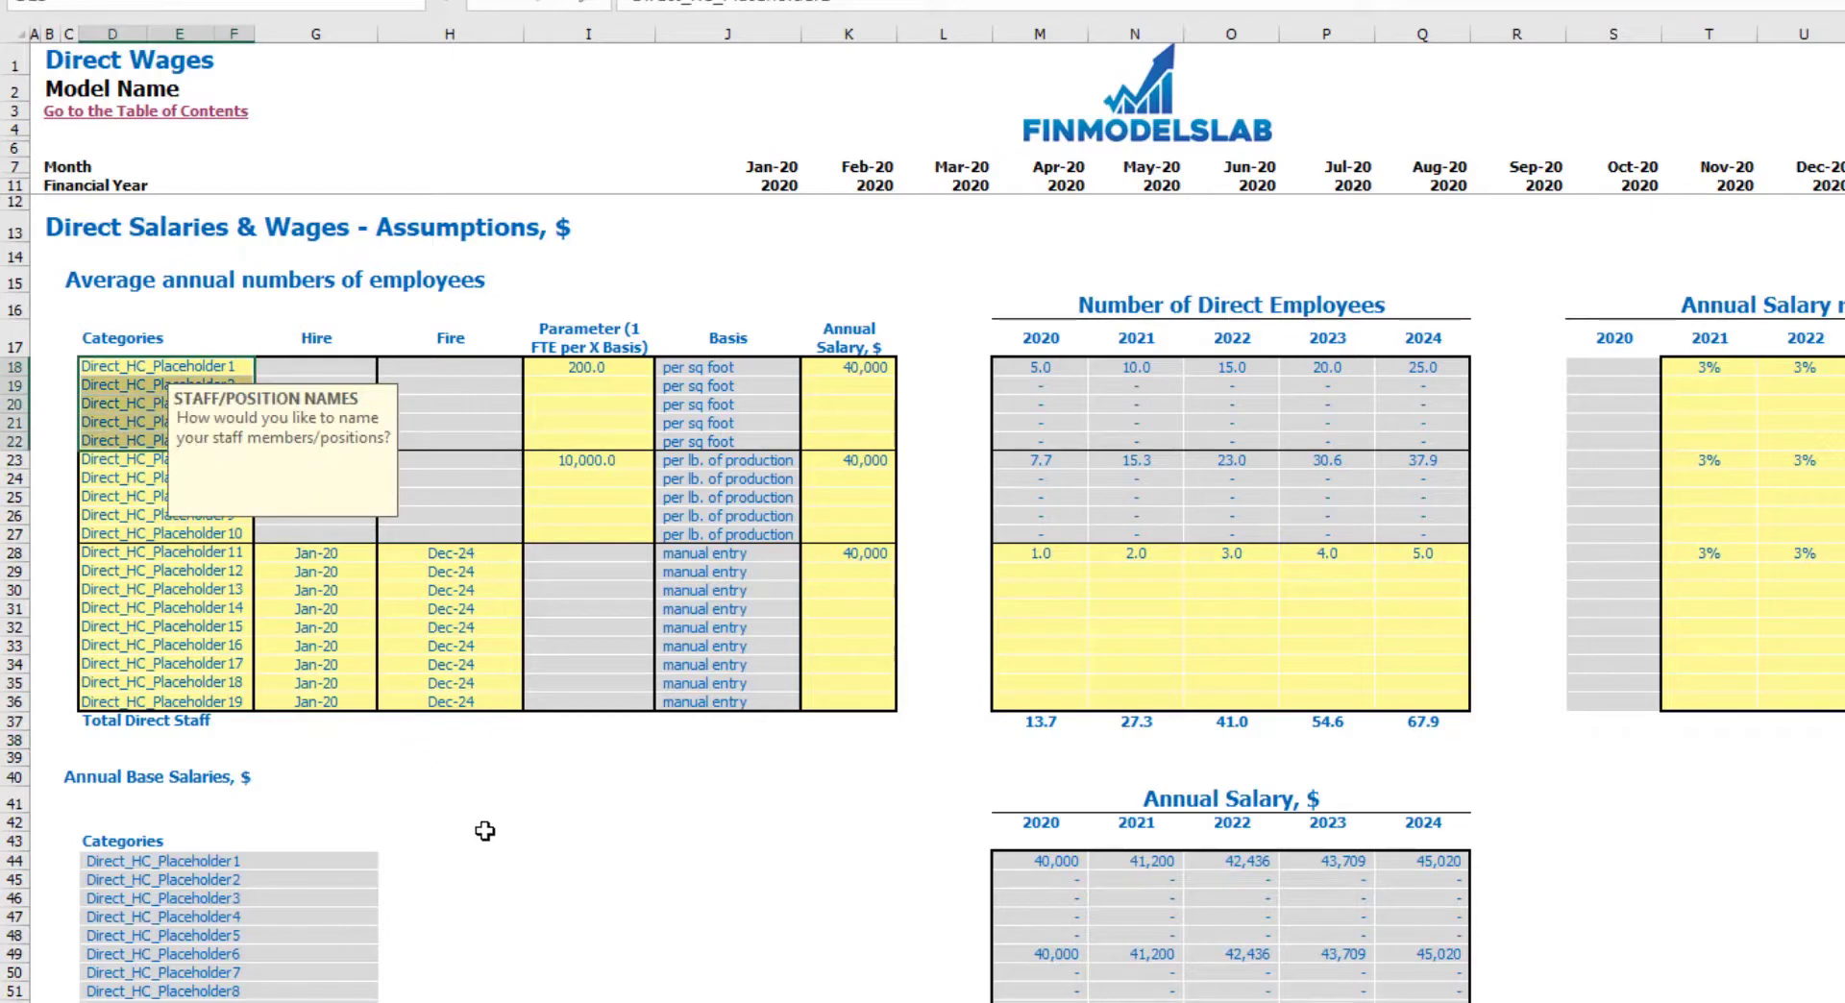
left_click(499, 825)
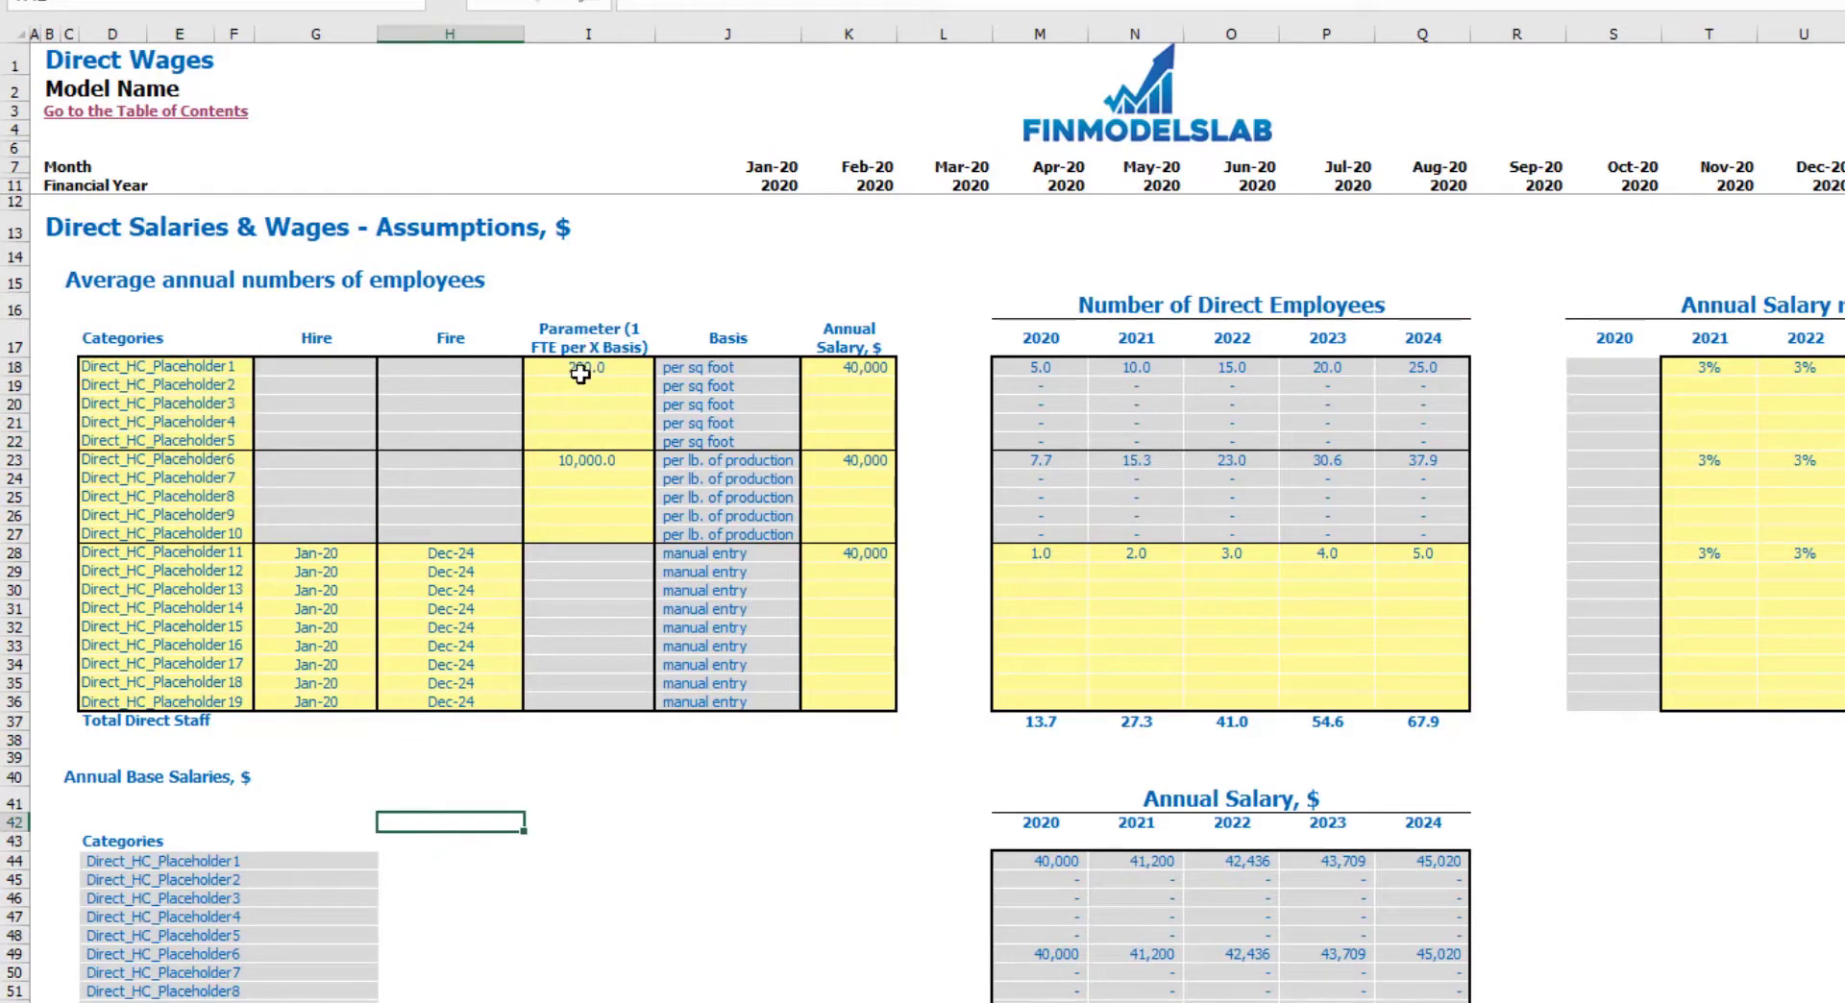
left_click_drag(666, 369, 688, 437)
left_click(696, 290)
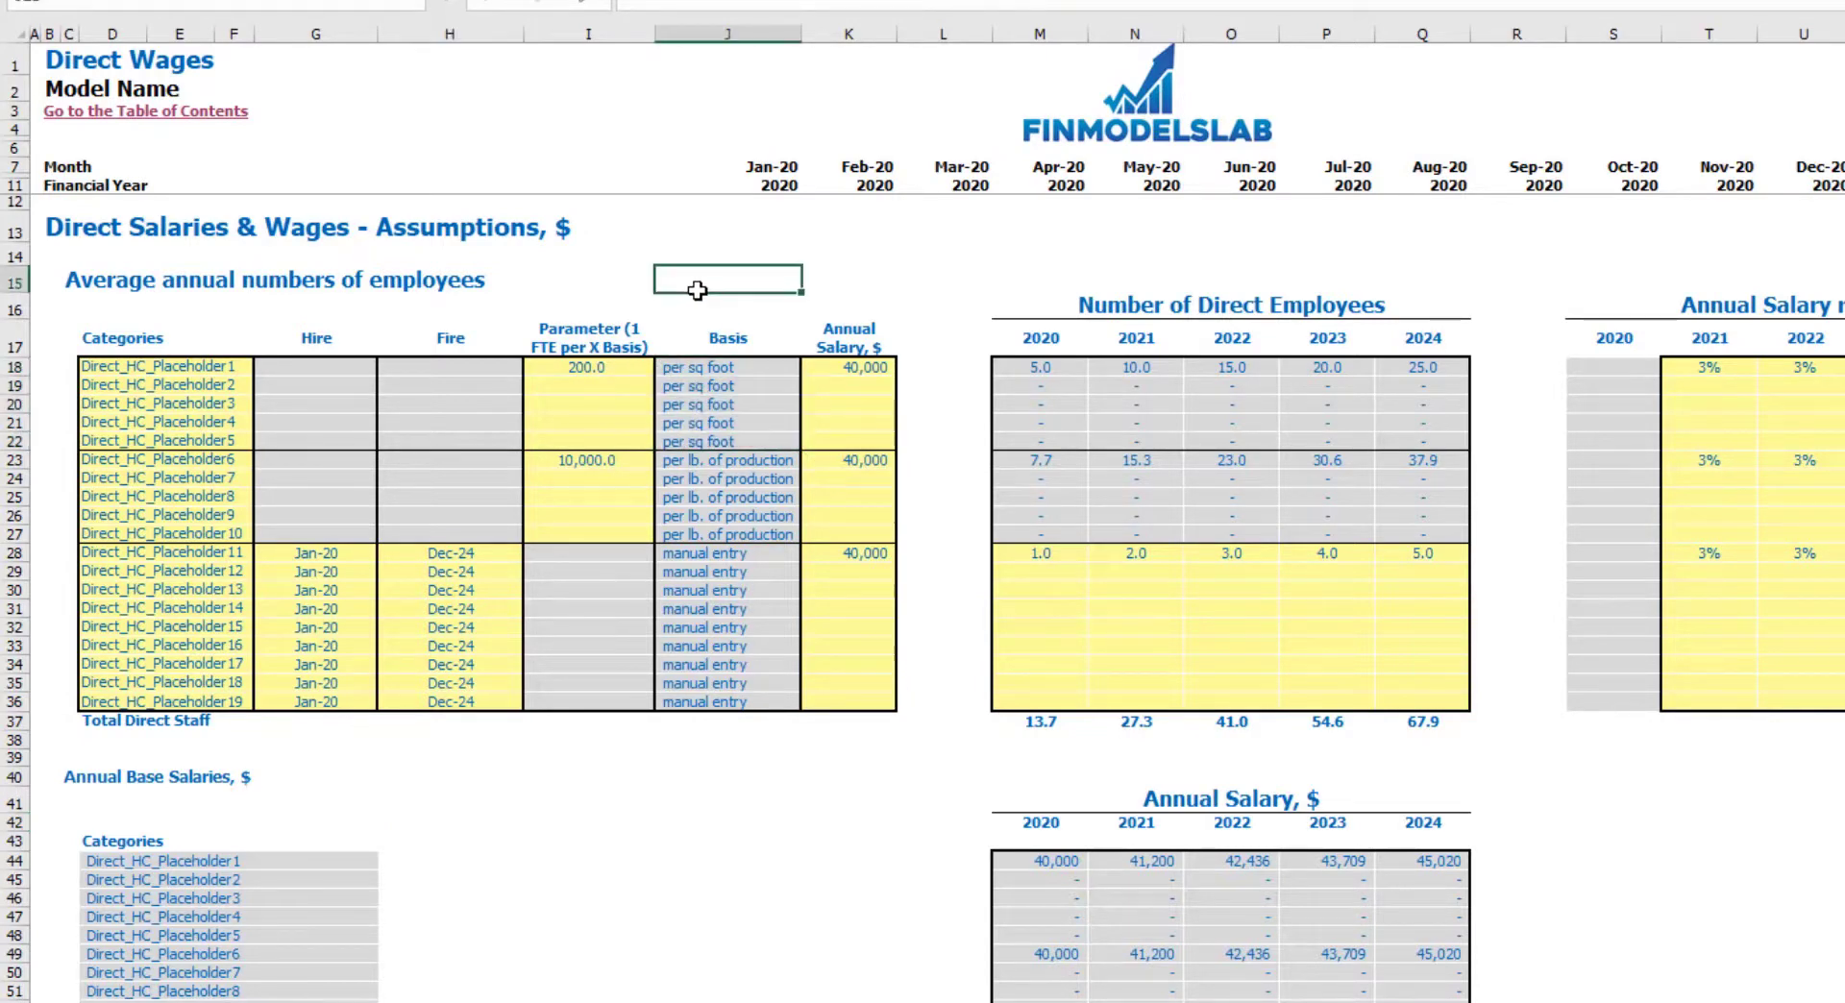
Set the FTE parameter for Direct_HC_Placeholder2 to 150 and select the 2020 to 2024 employee numbers of the first two positions
left_click(620, 371)
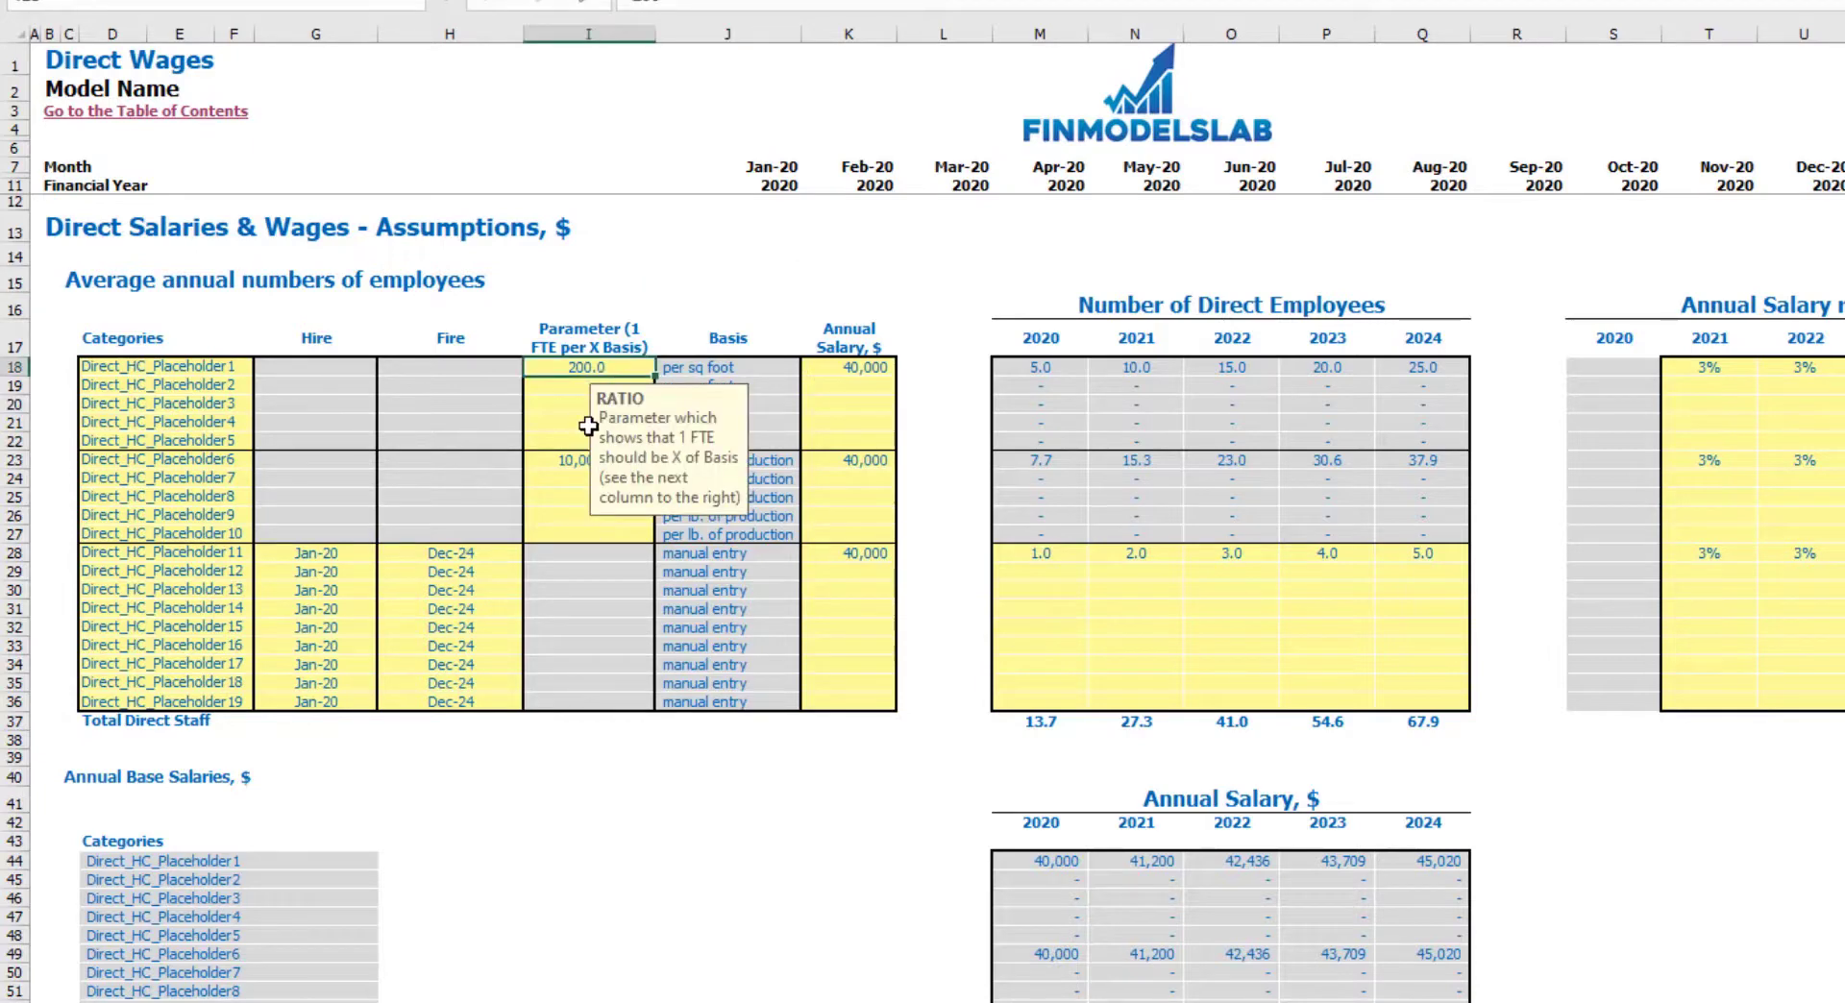
key("Down")
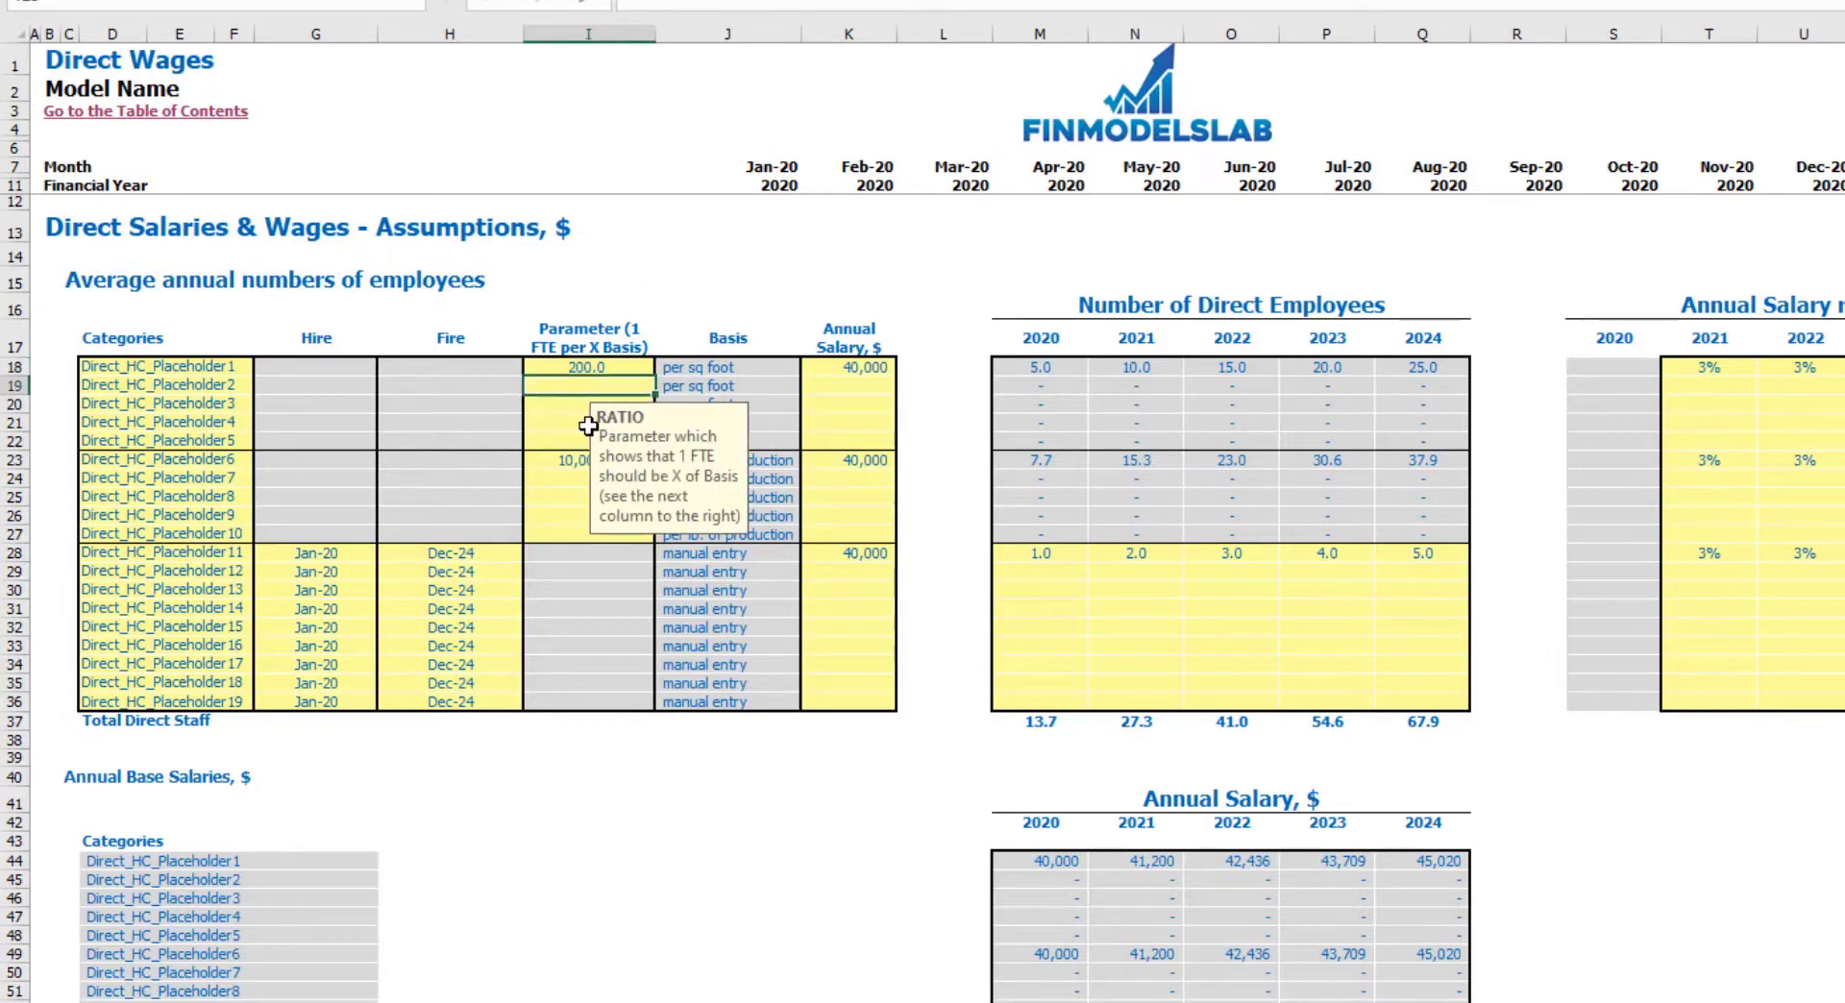
key("Return")
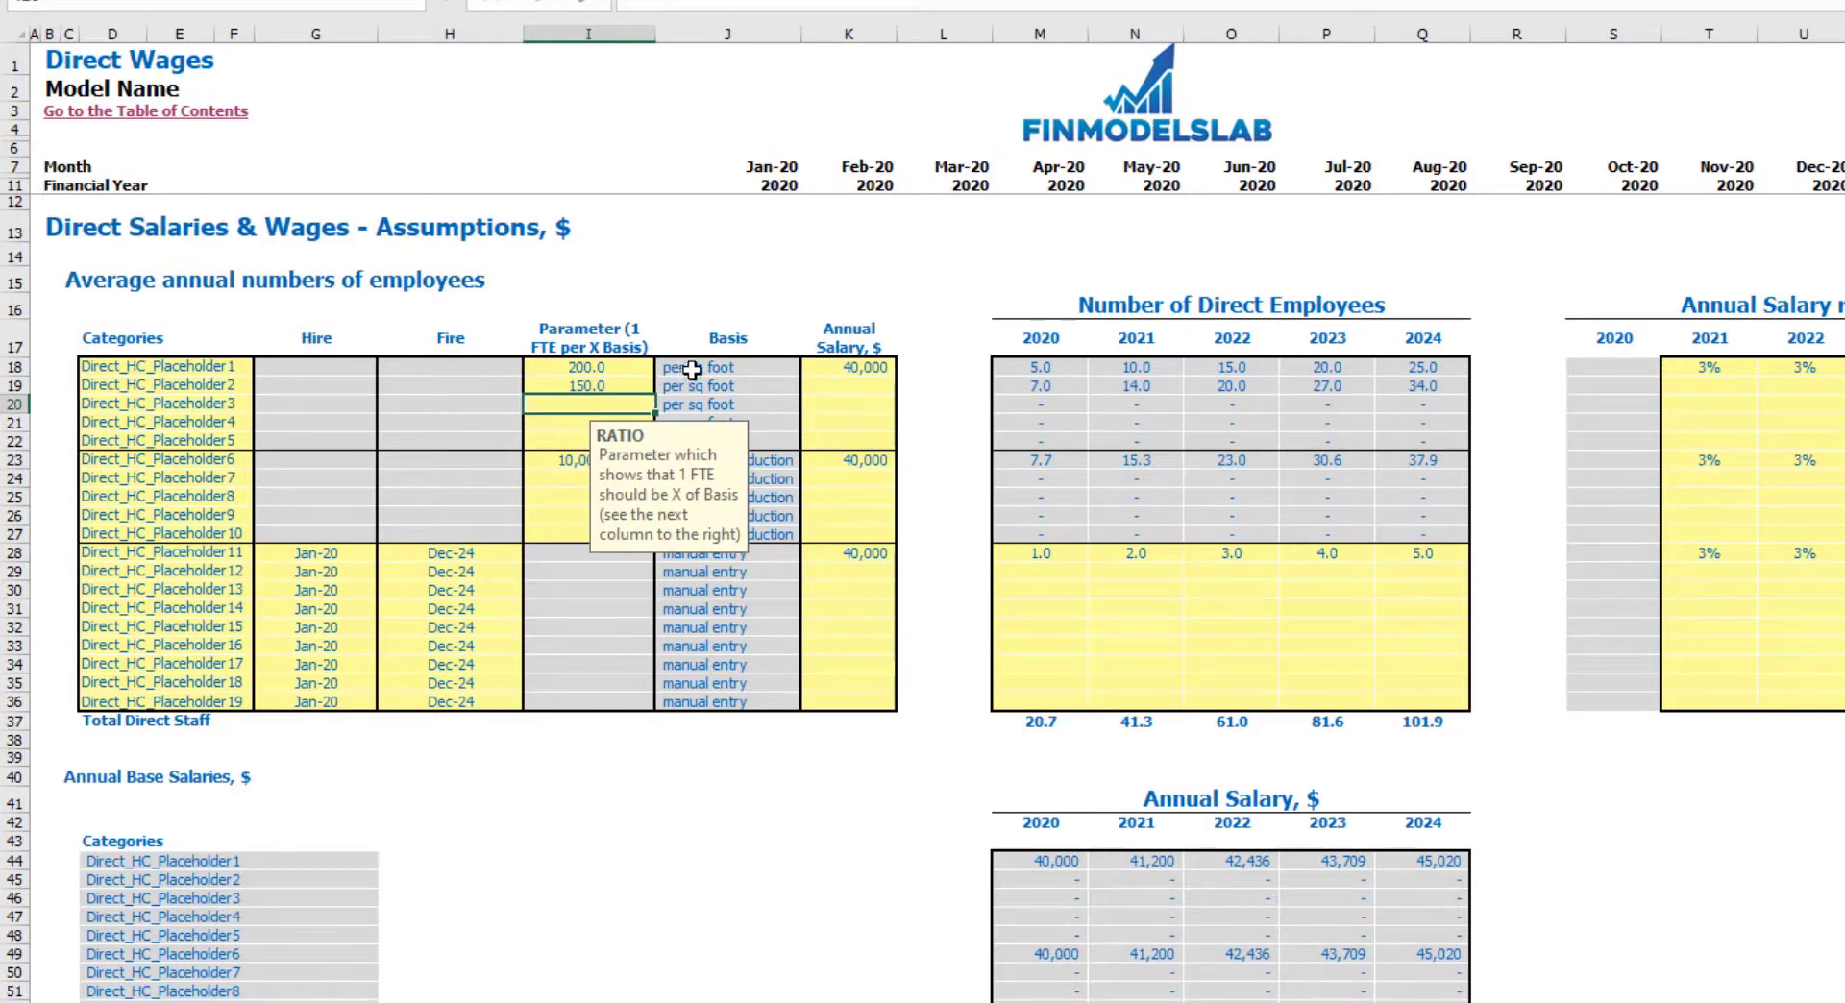
key("Right")
left_click(717, 261)
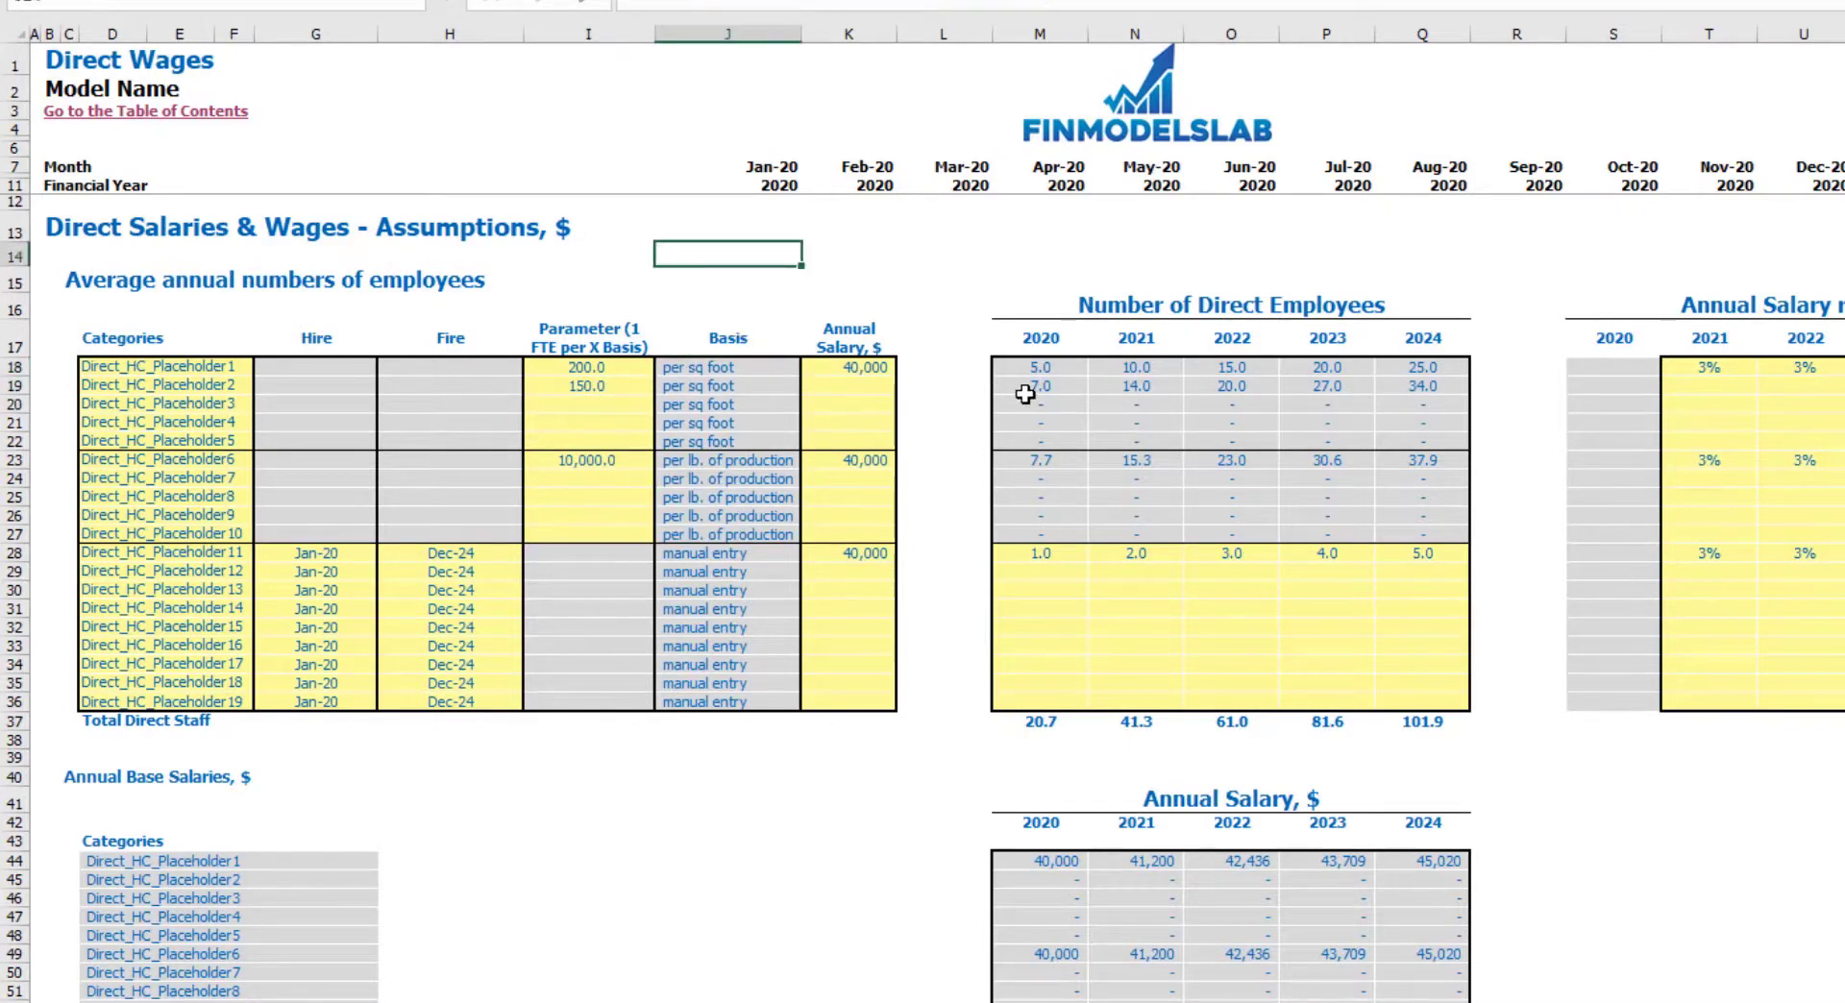
left_click_drag(1038, 366, 1427, 386)
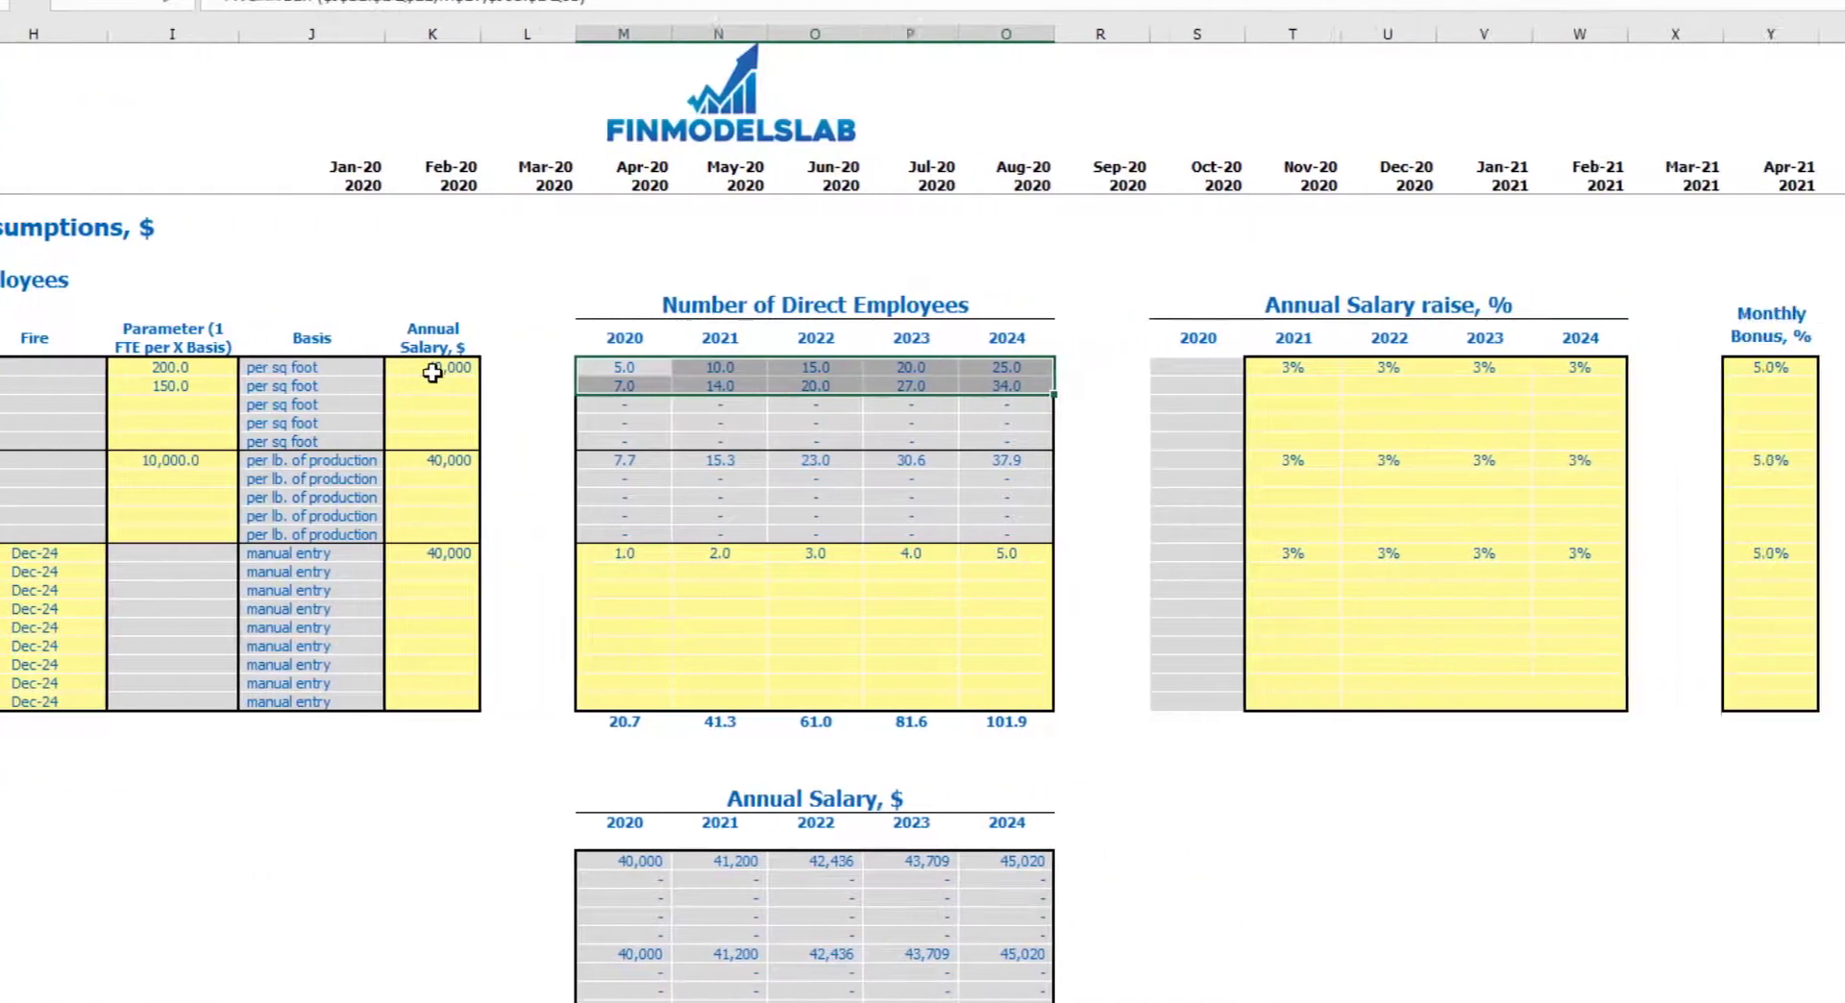
Set the annual salary of Direct_HC_Placeholder2 to 20,000
left_click(849, 369)
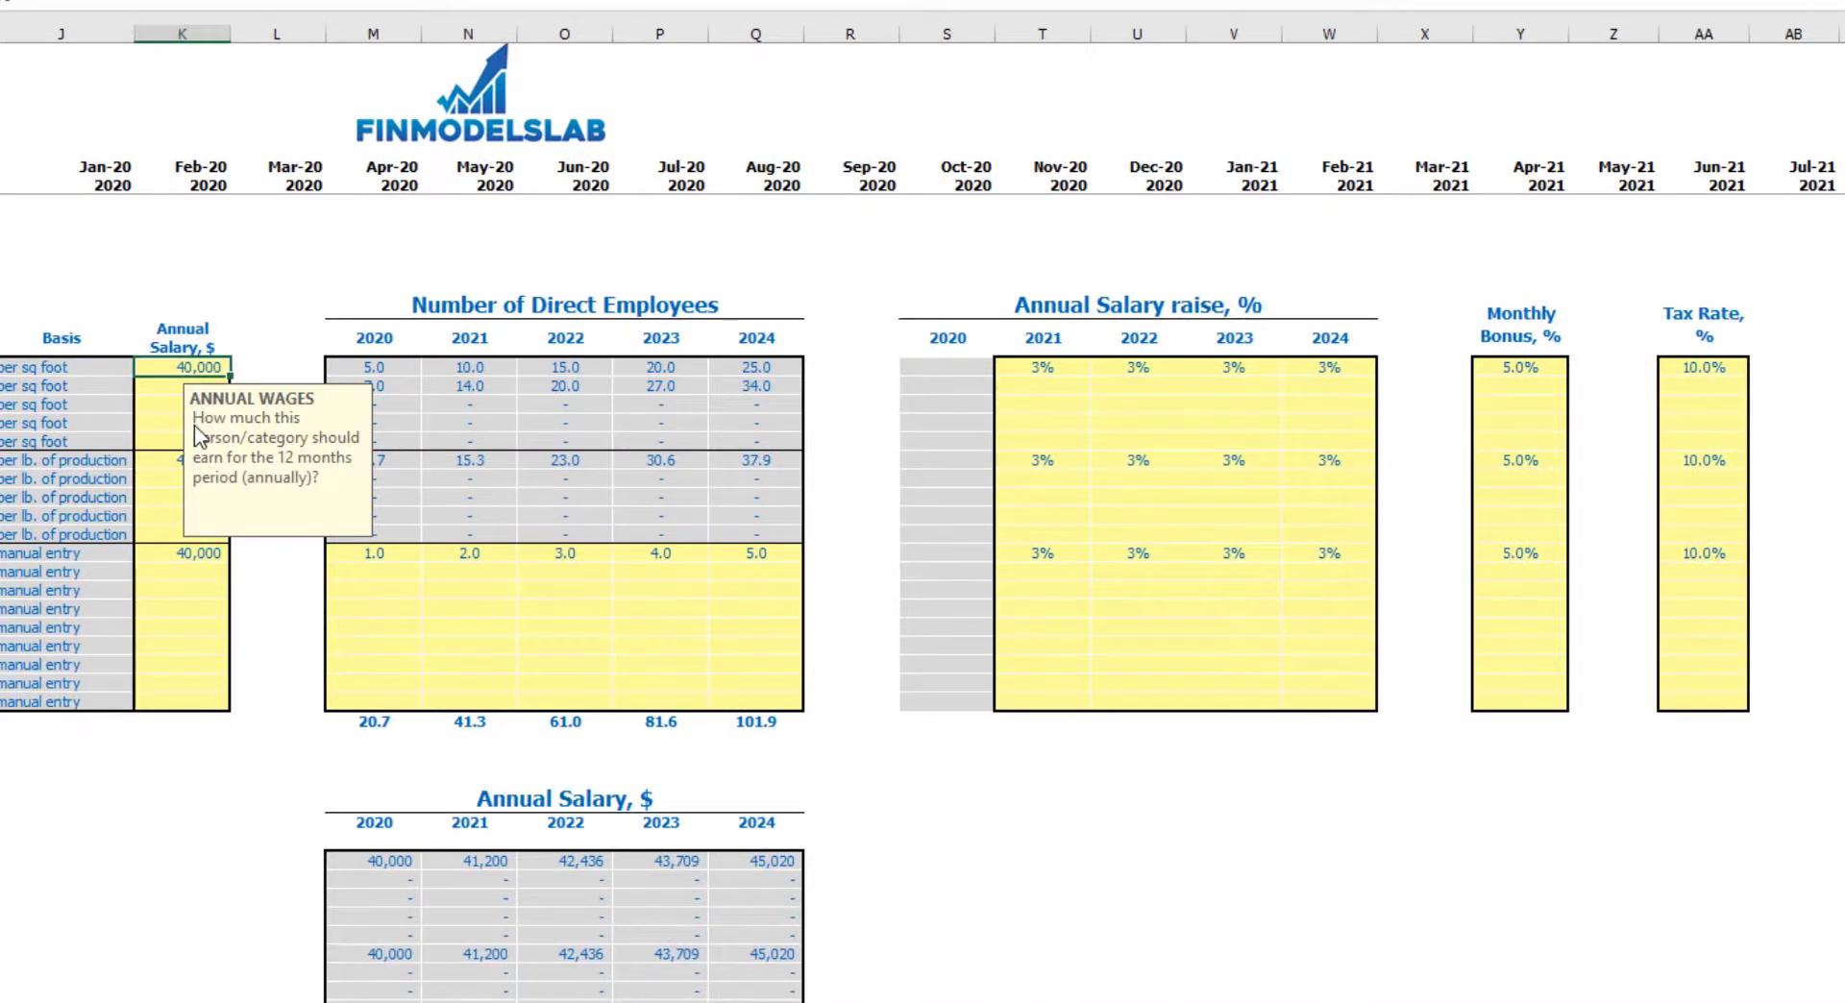
key("Down")
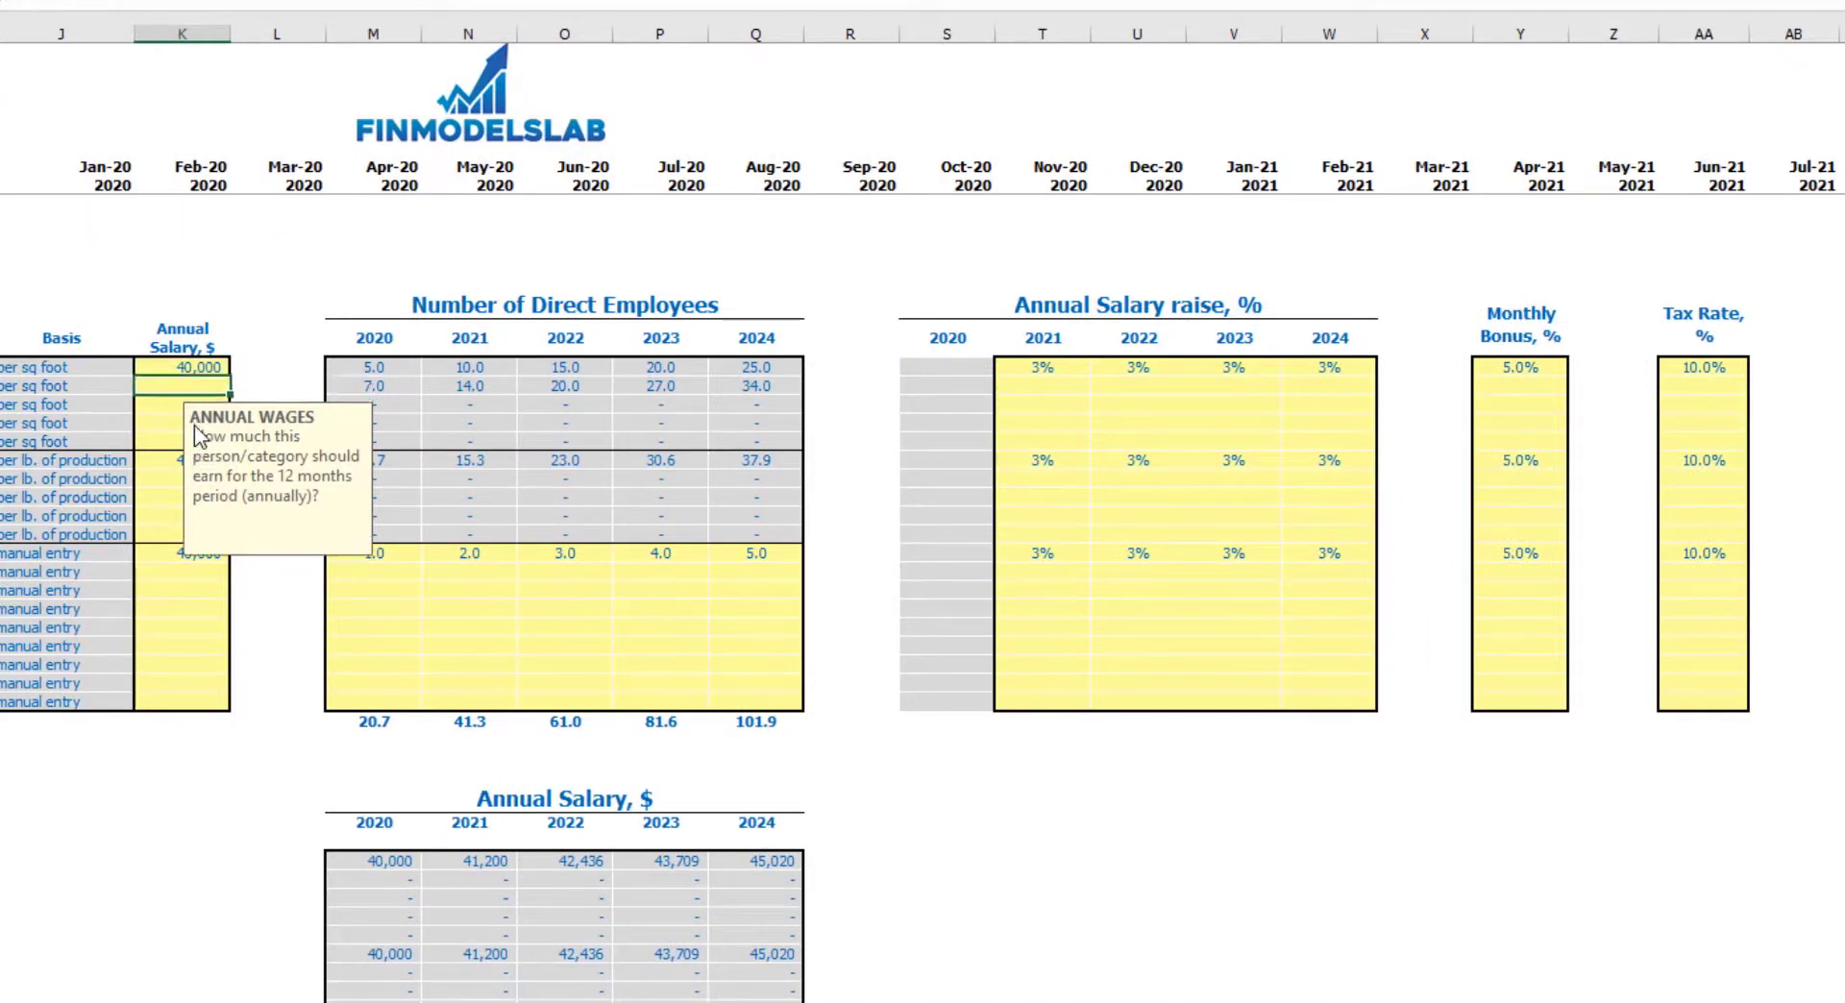
type("20,000")
key("Return")
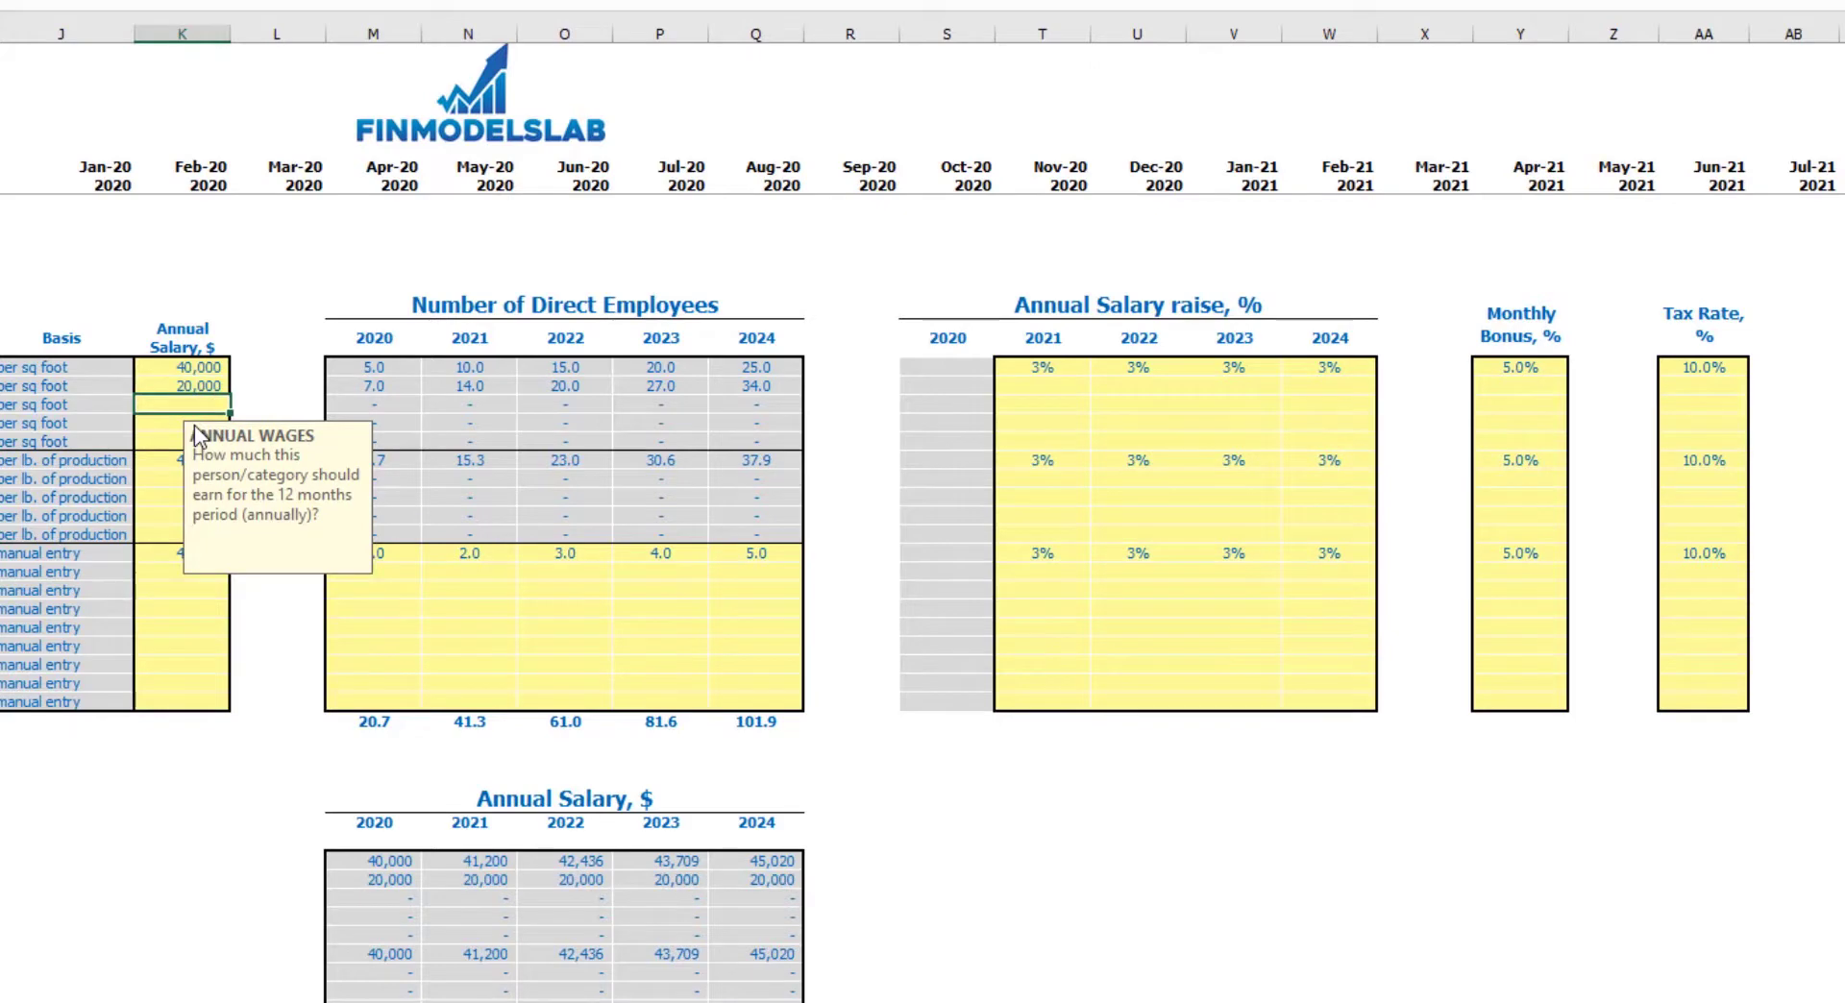
Enter a 5% annual salary raise for Direct_HC_Placeholder2 in 2021 and copy it across 2022 to 2024
left_click(1043, 384)
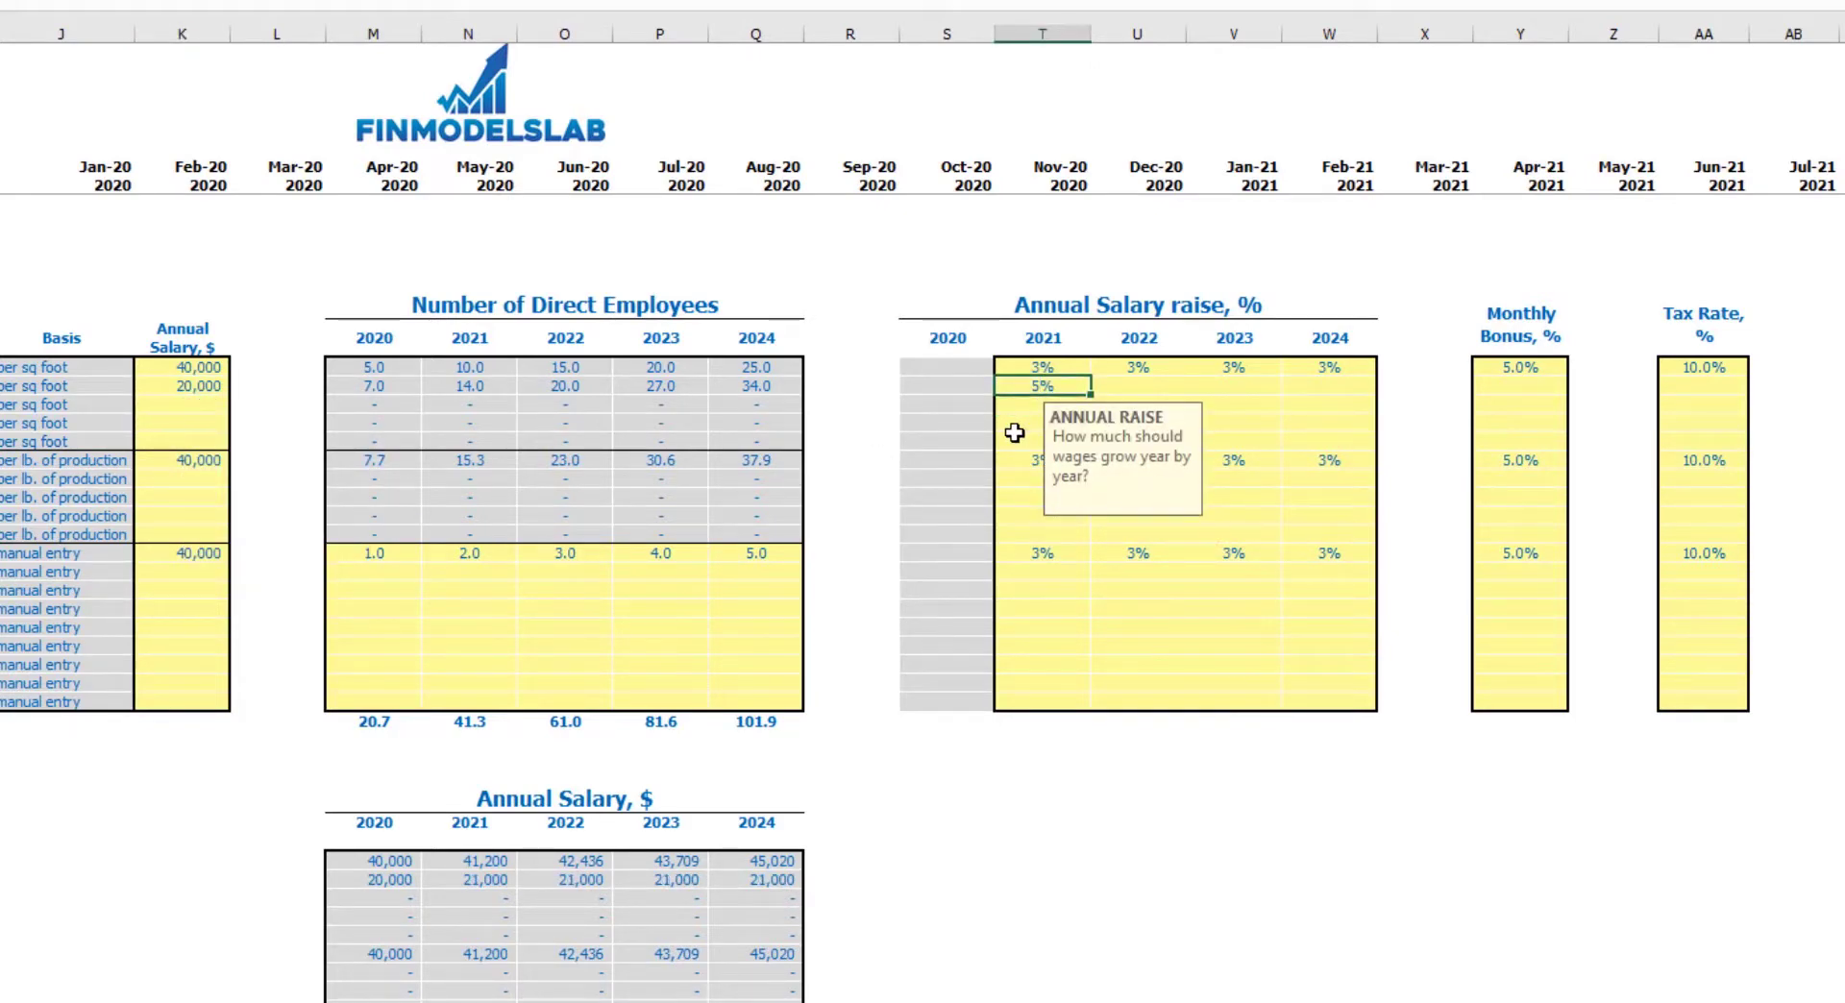
key("ctrl+c")
key("Right")
key("shift+Right")
key("shift+Right")
key("ctrl+v")
left_click(1018, 903)
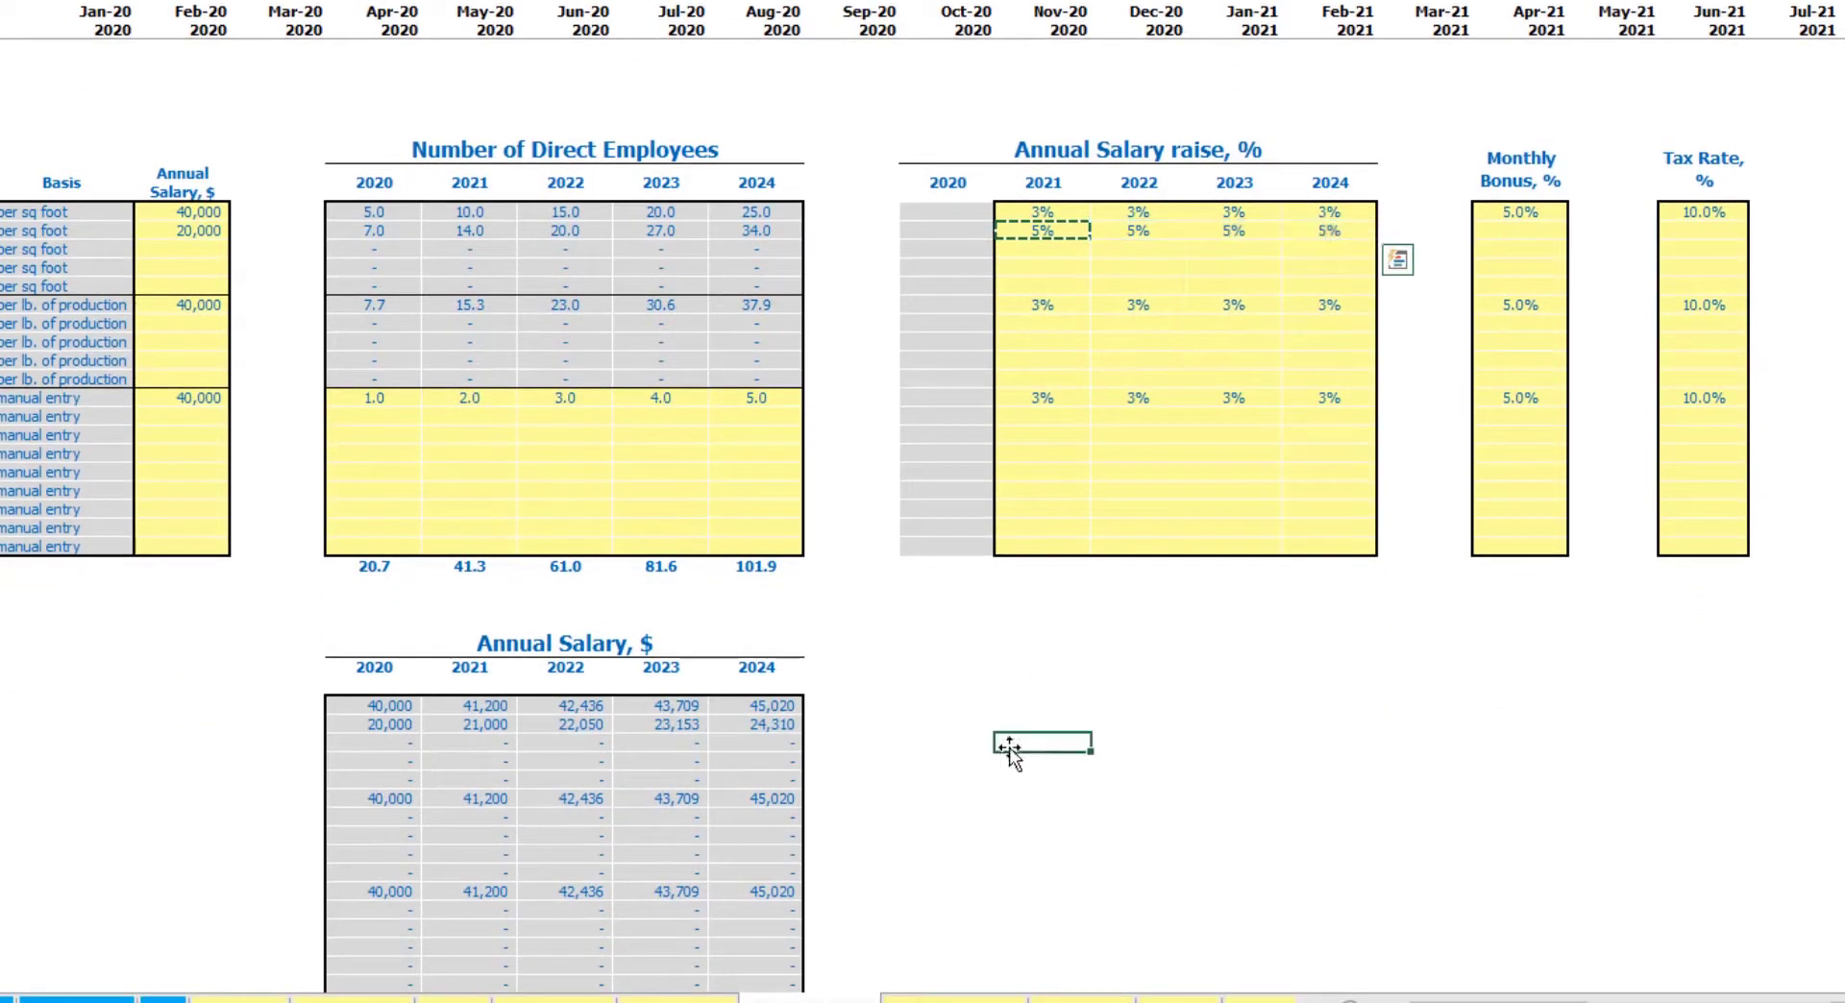
Select the calculated annual salaries of the first two positions, and compare them with their base salary and raise percentages
left_click_drag(384, 710, 774, 723)
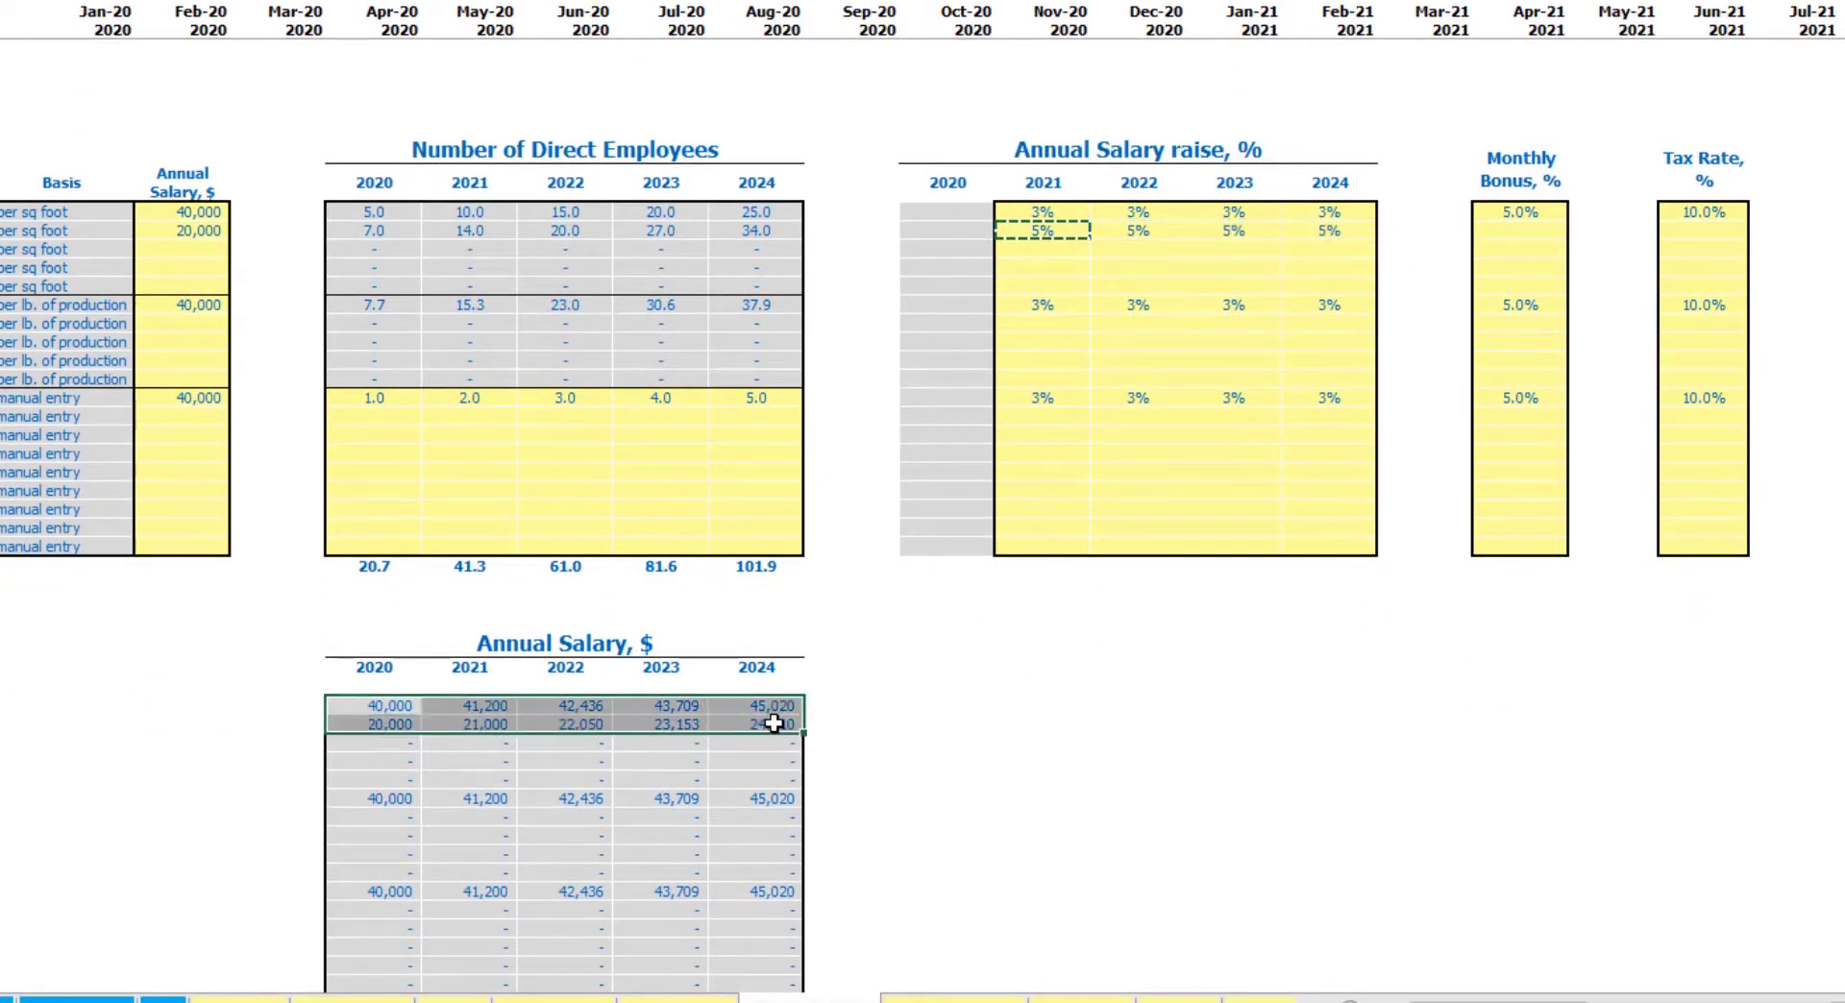
left_click(196, 217)
left_click_drag(1050, 212, 1344, 230)
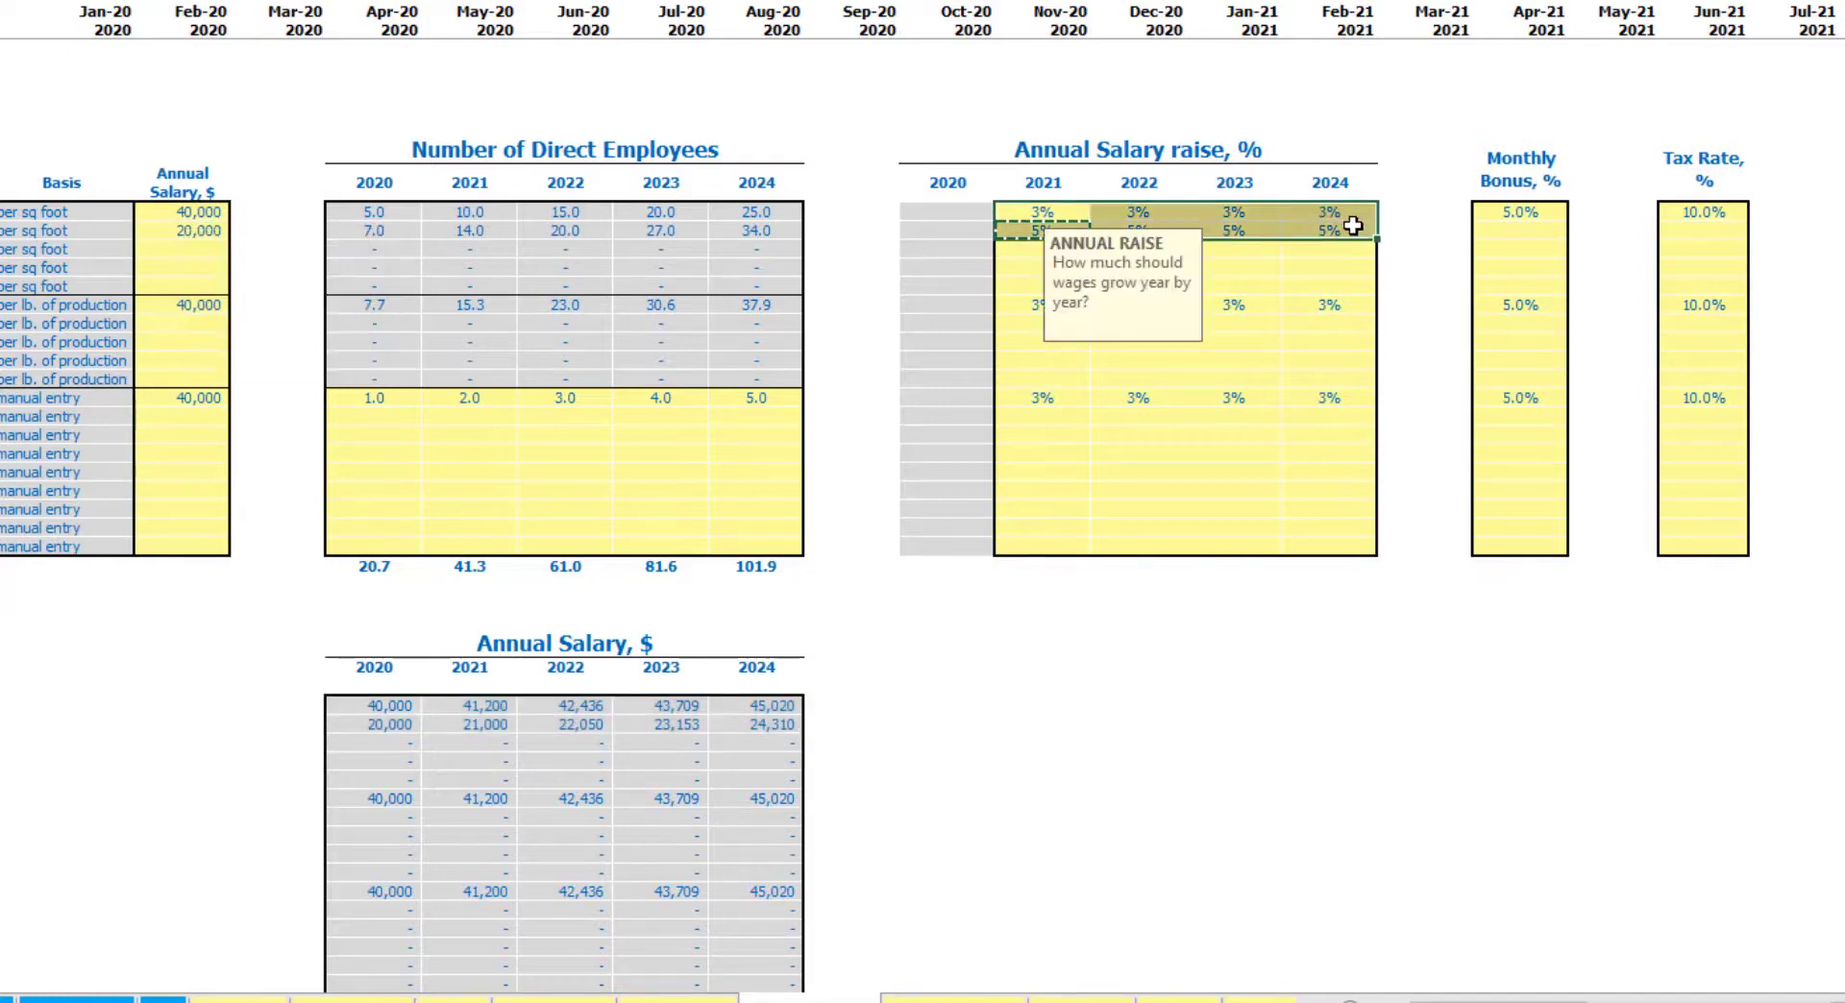
left_click(1105, 742)
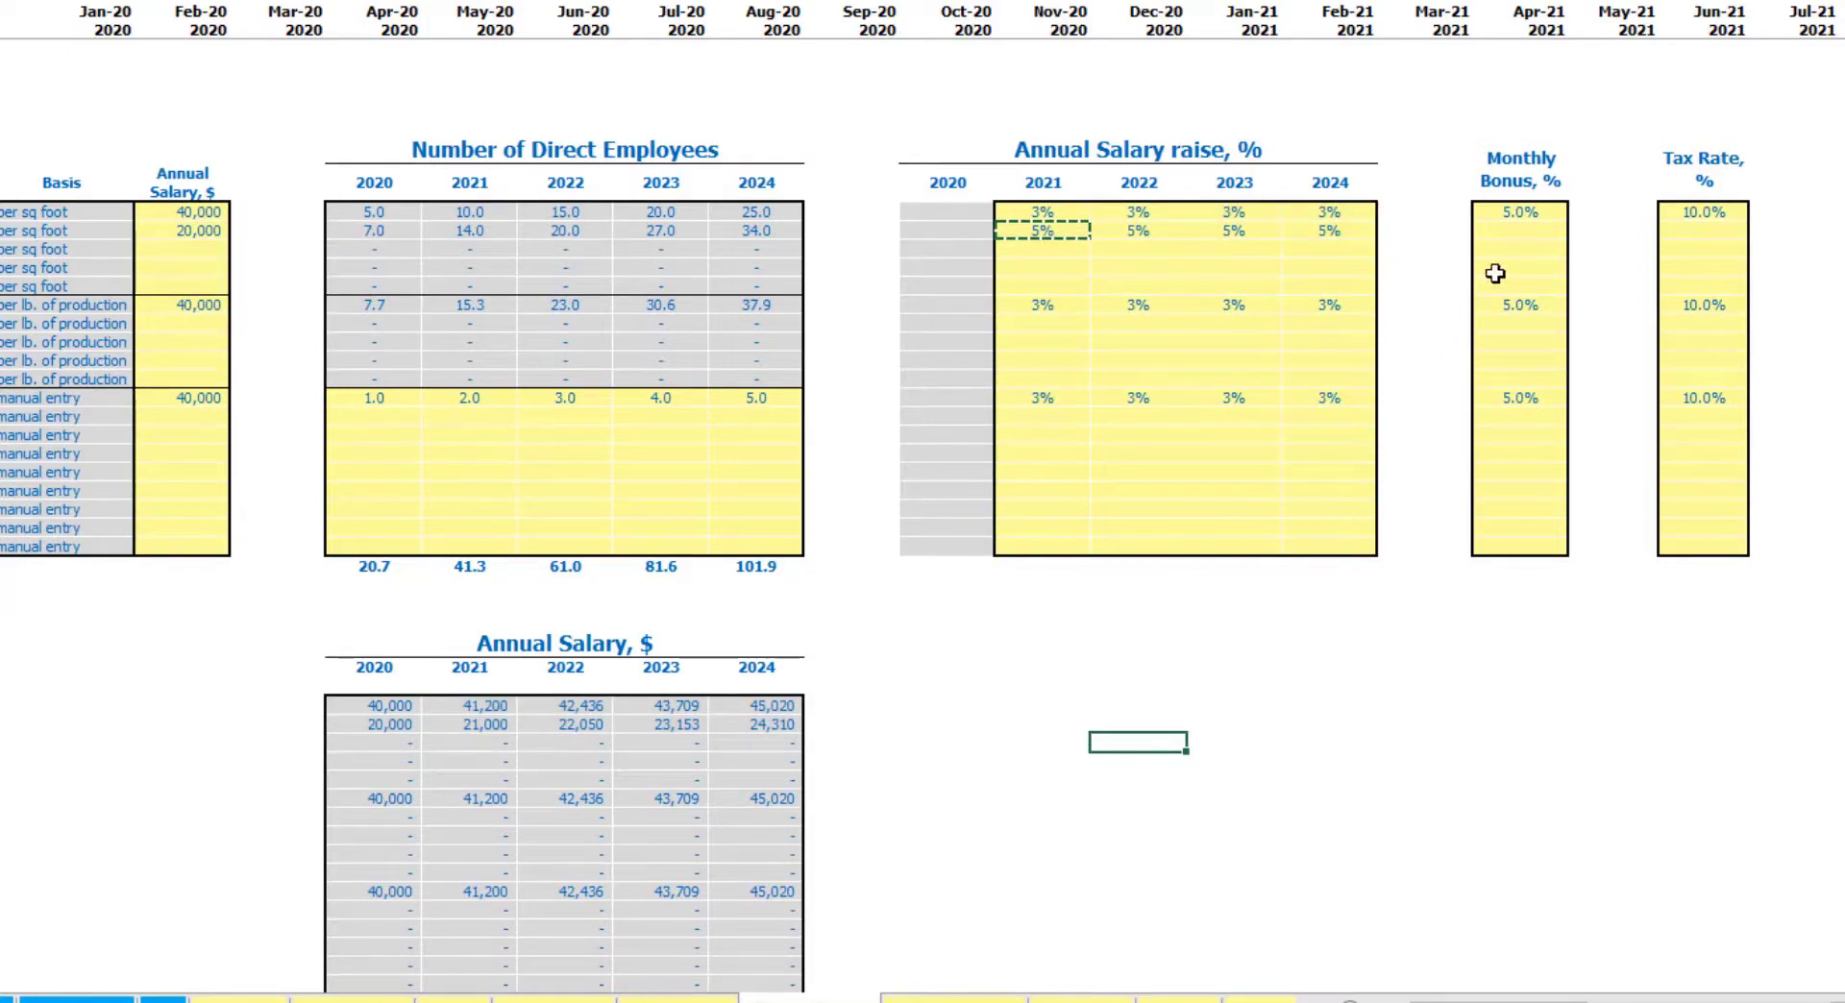
Set the monthly bonus of Direct_HC_Placeholder1 to 10% and copy it to Direct_HC_Placeholder2
left_click(1517, 207)
type("10")
key("Return")
key("Up")
key("ctrl+c")
key("Down")
key("ctrl+v")
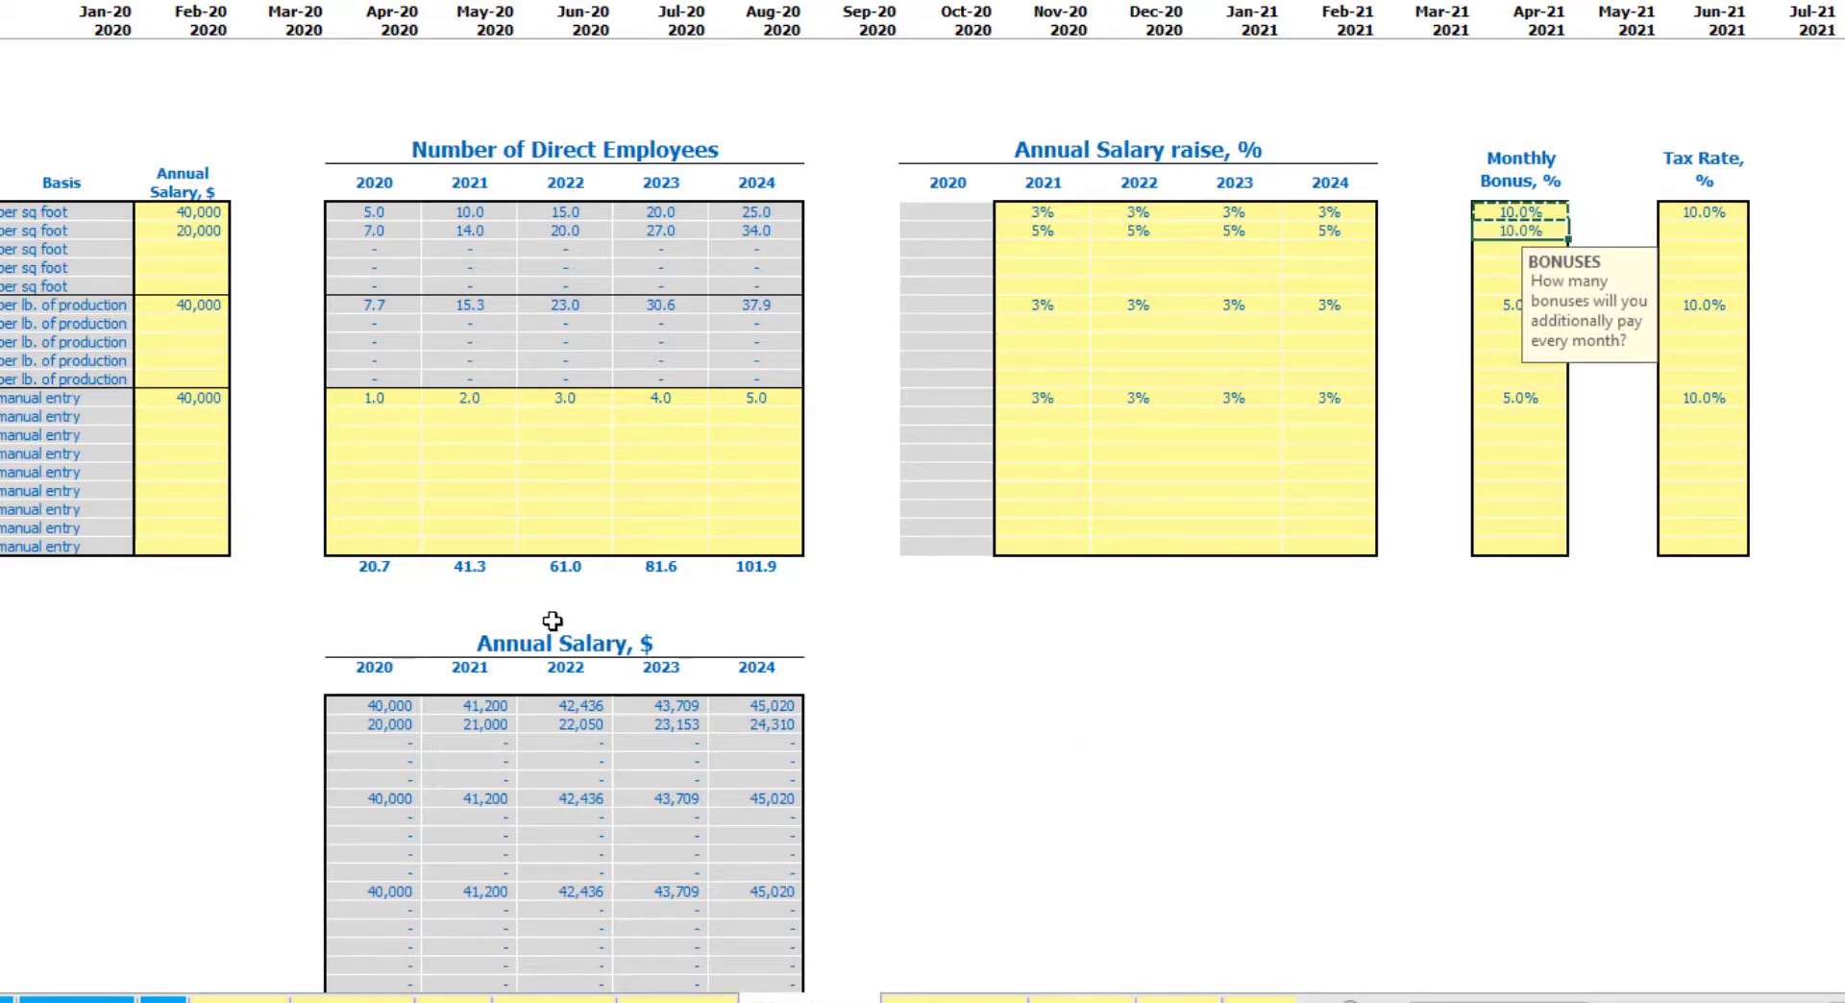
Set the tax rate of Direct_HC_Placeholder1 and Direct_HC_Placeholder2 to 12%
left_click(1711, 207)
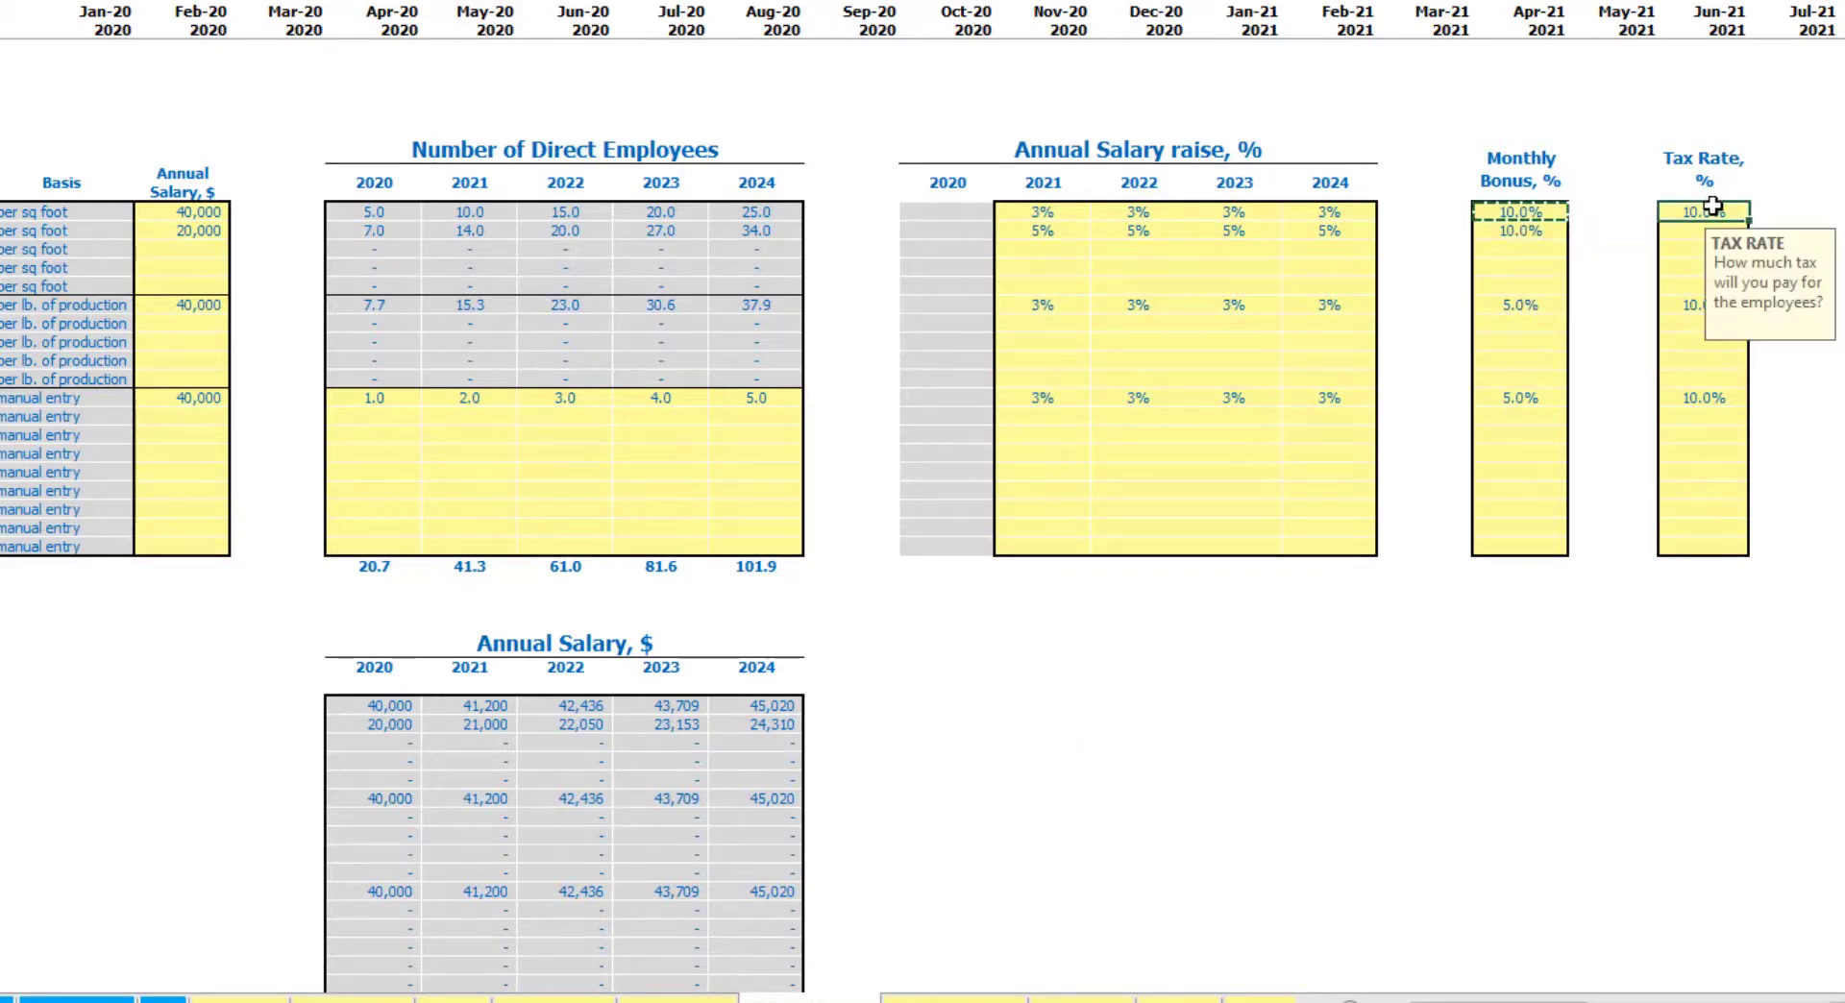
type("12")
key("Return")
type("1")
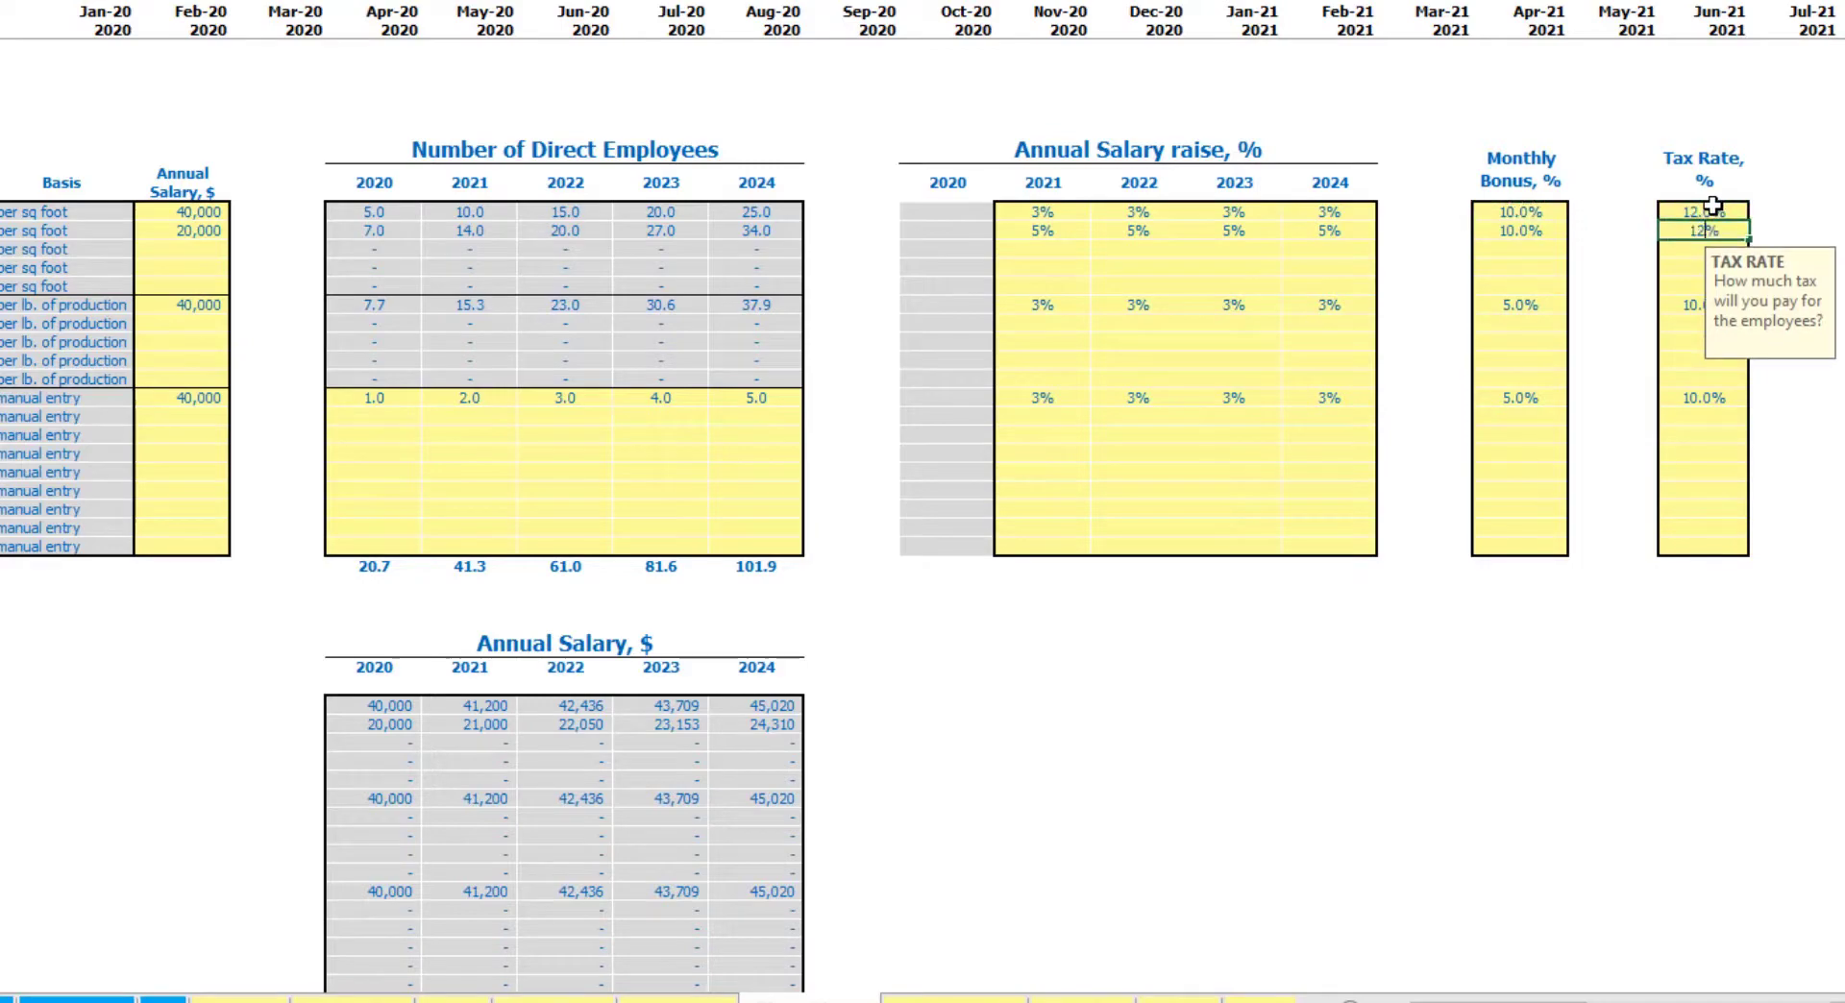
type("2")
key("Return")
left_click(1685, 210)
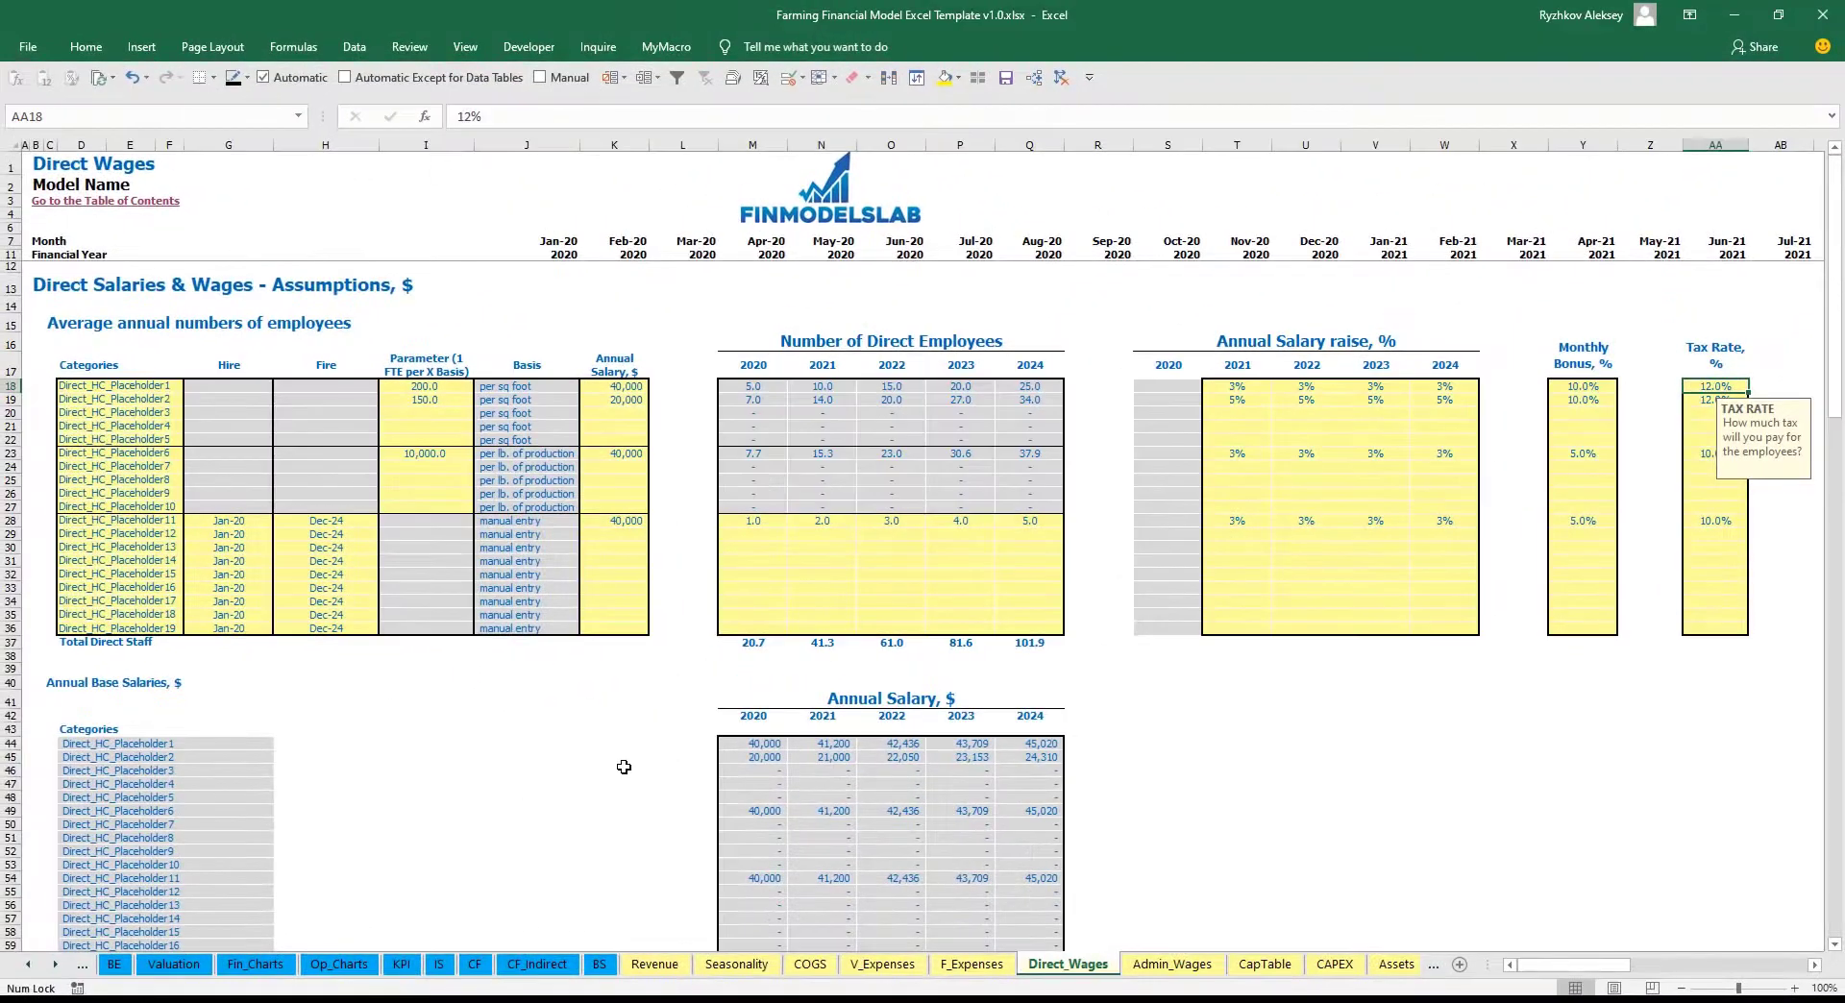
Review the calculated tables for total direct staff numbers, monthly base salaries, monthly bonus and monthly base taxes
scroll(624, 767, "down", 13)
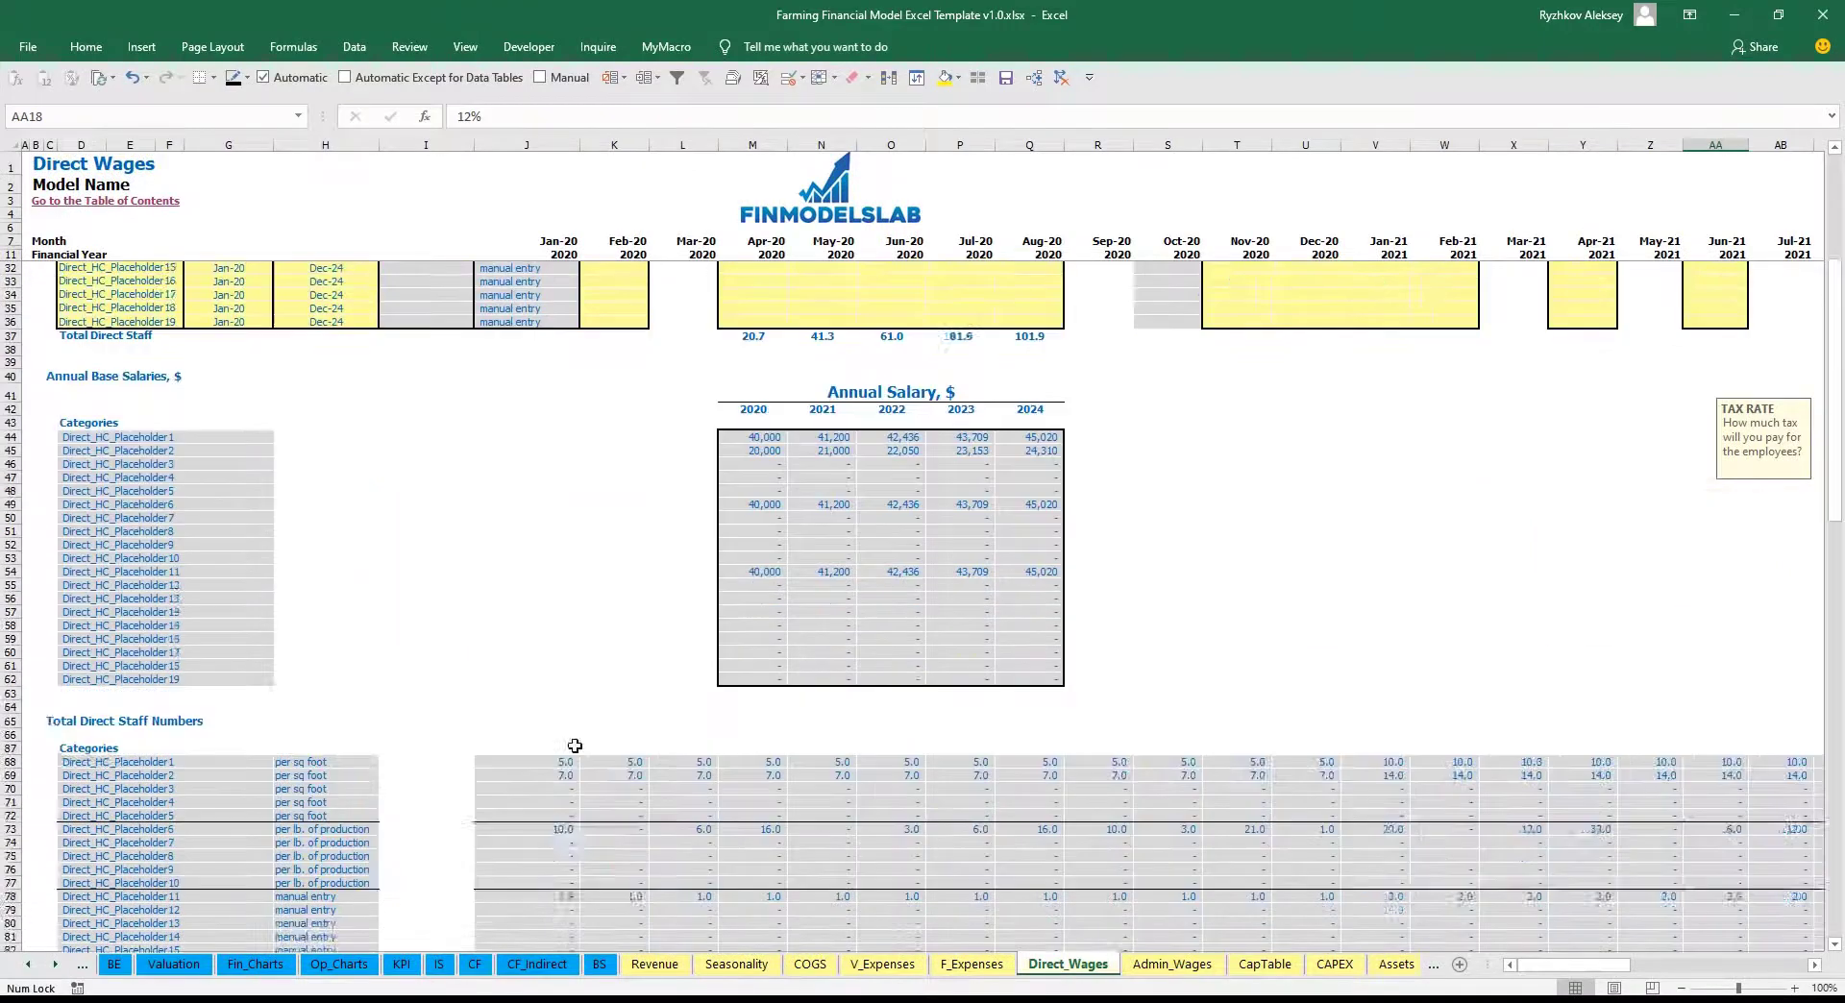
left_click_drag(5, 445, 9, 540)
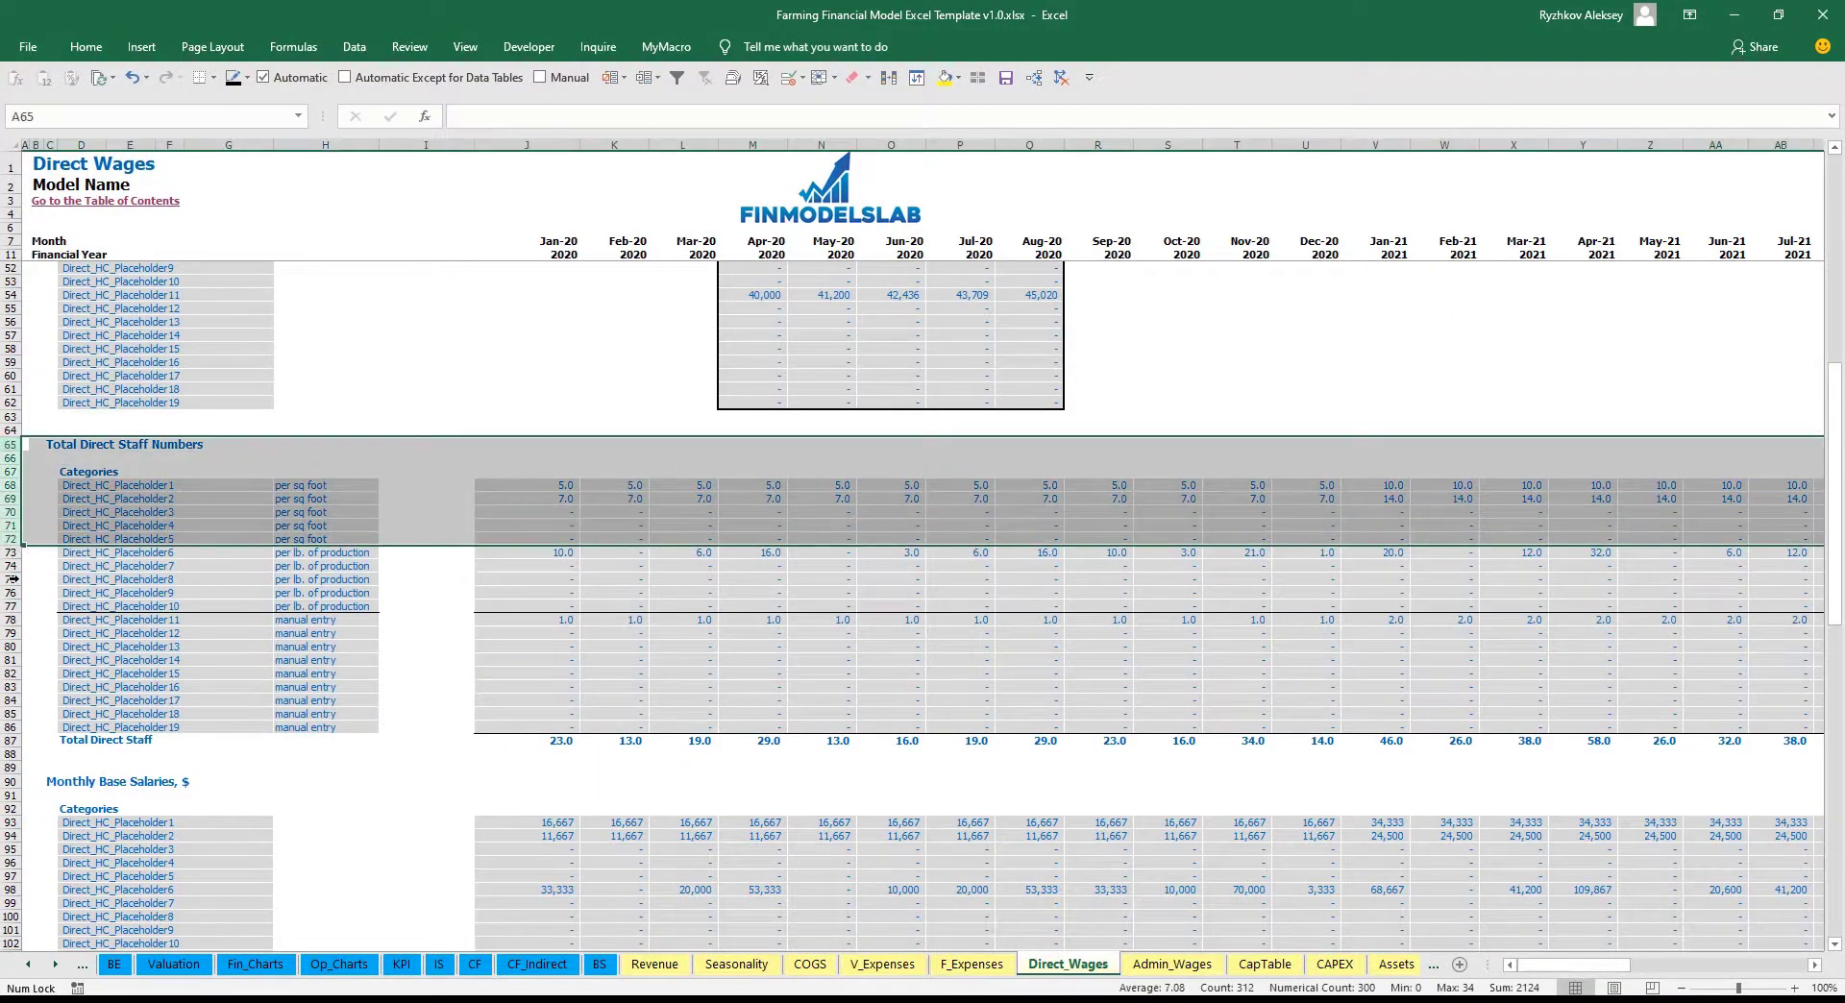
scroll(16, 577, "down", 7)
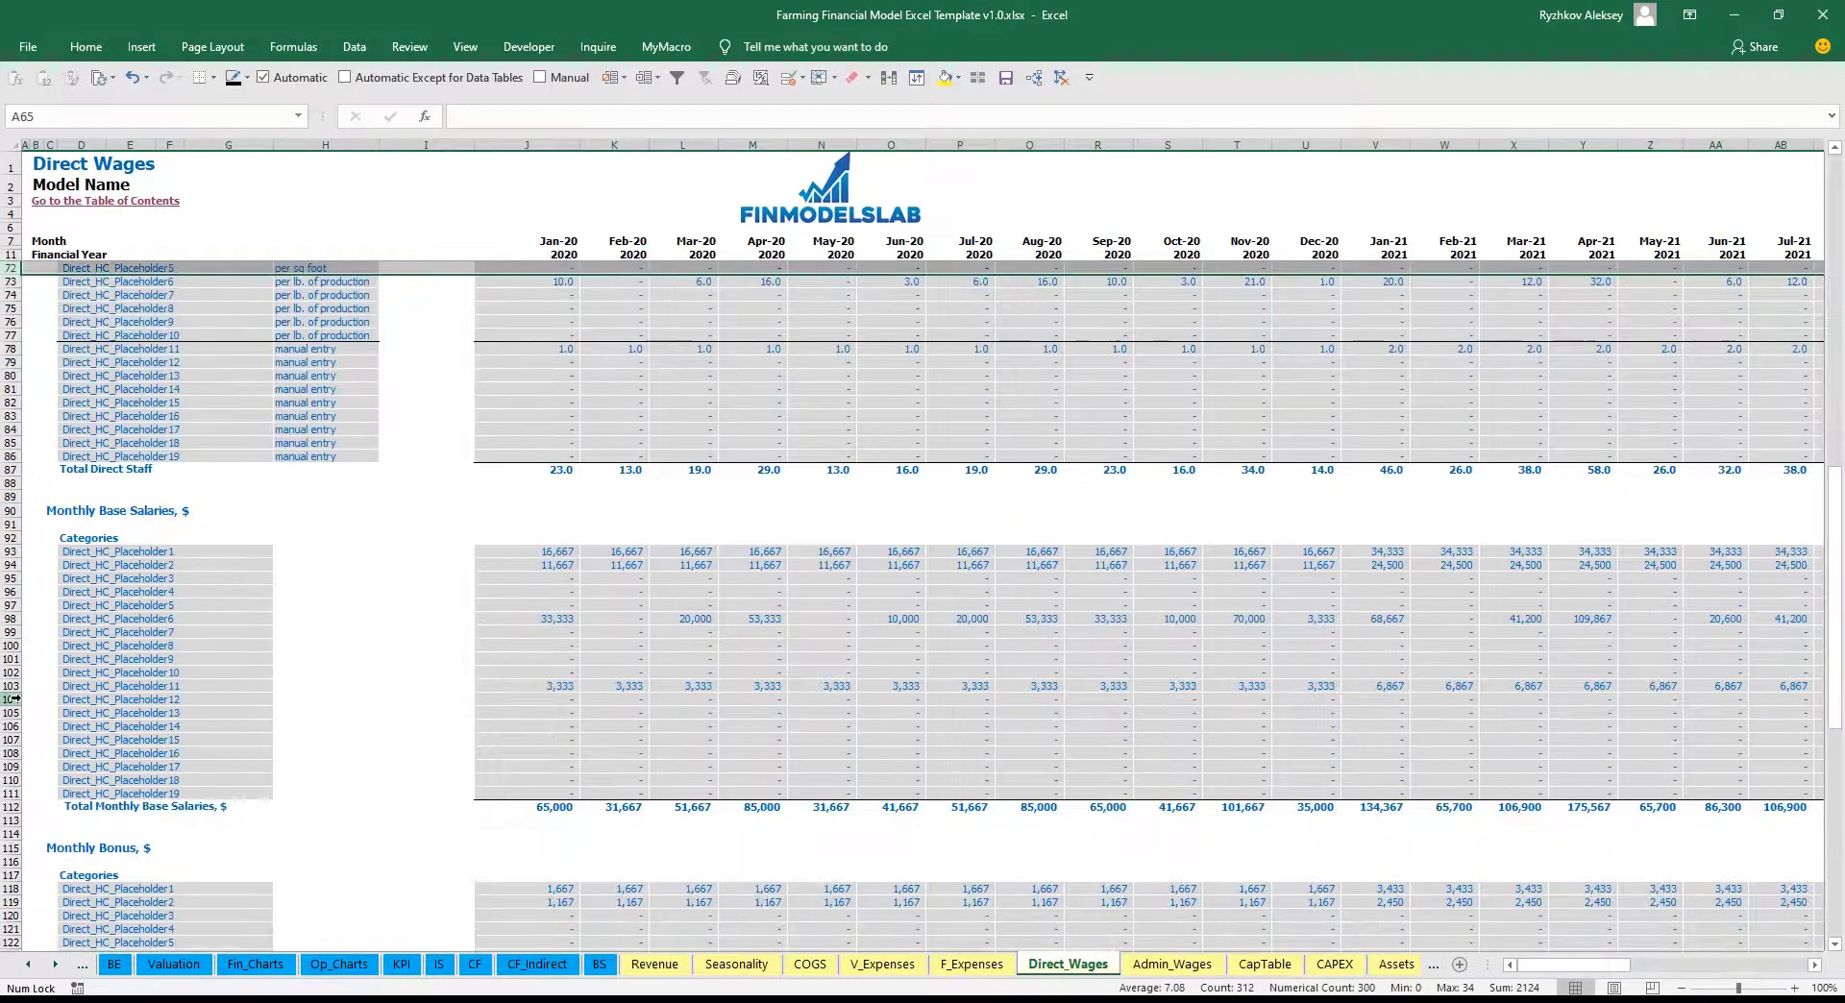
scroll(16, 699, "down", 11)
scroll(20, 711, "down", 6)
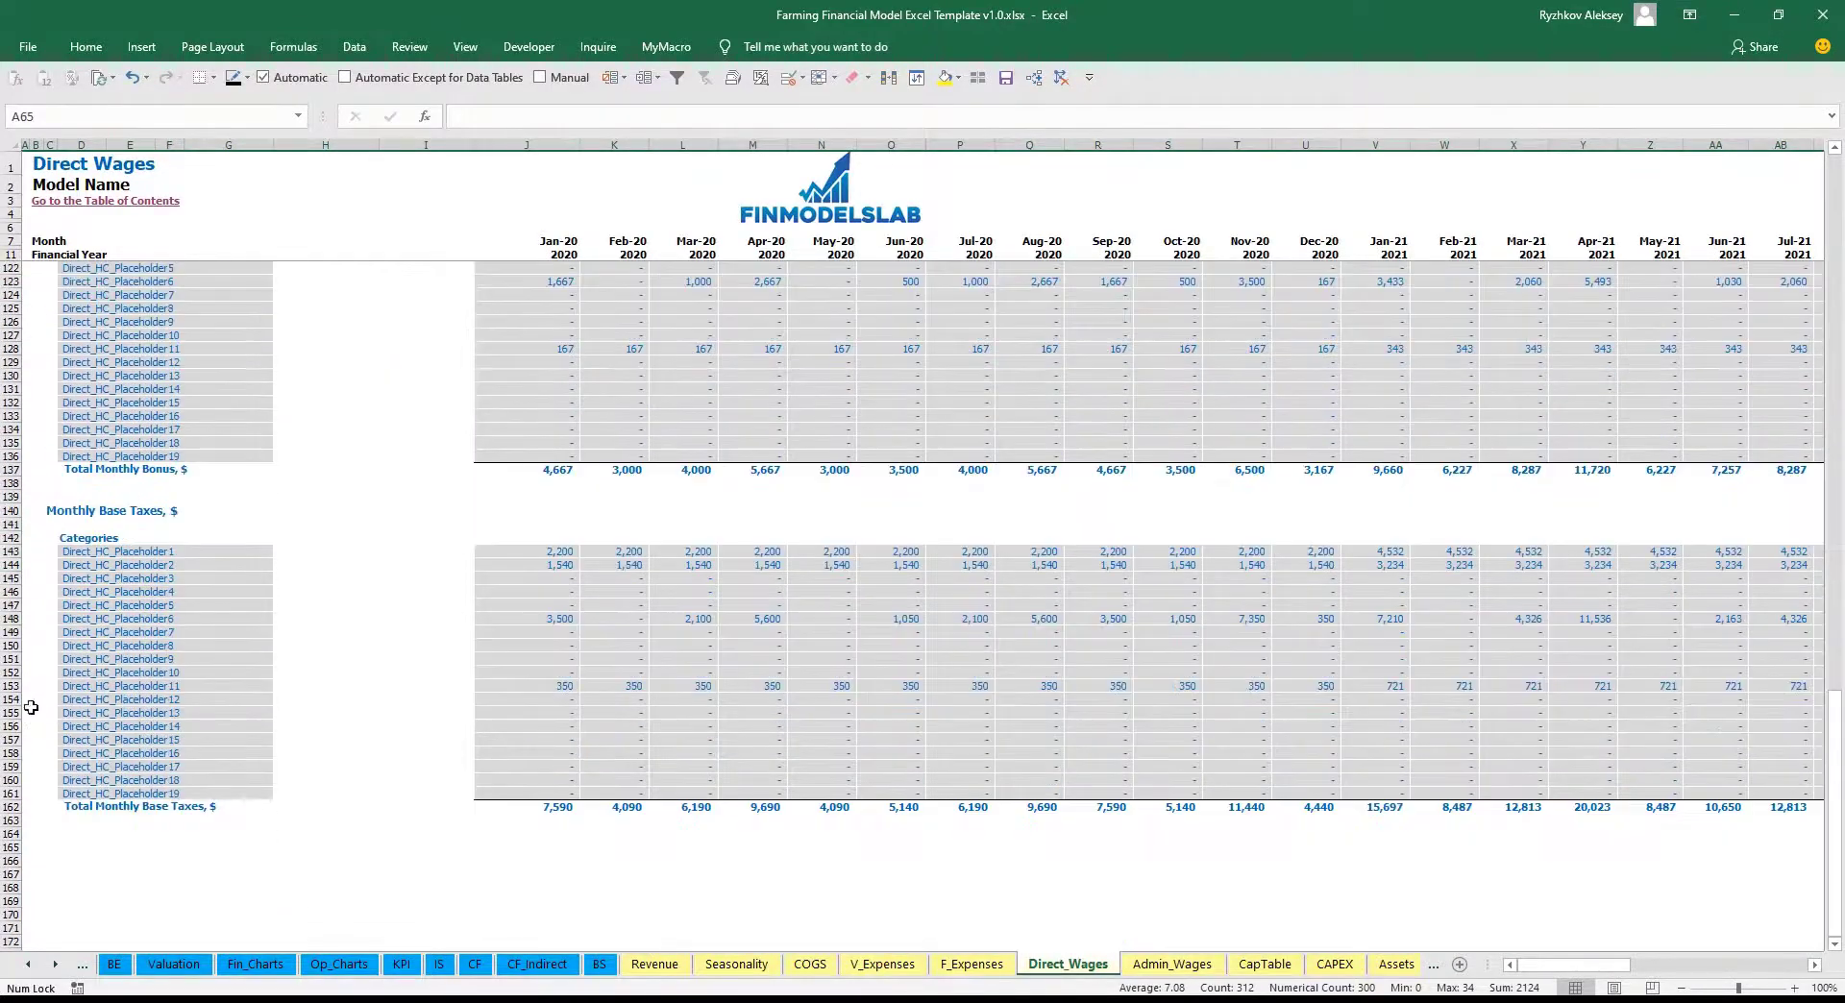
scroll(454, 683, "up", 20)
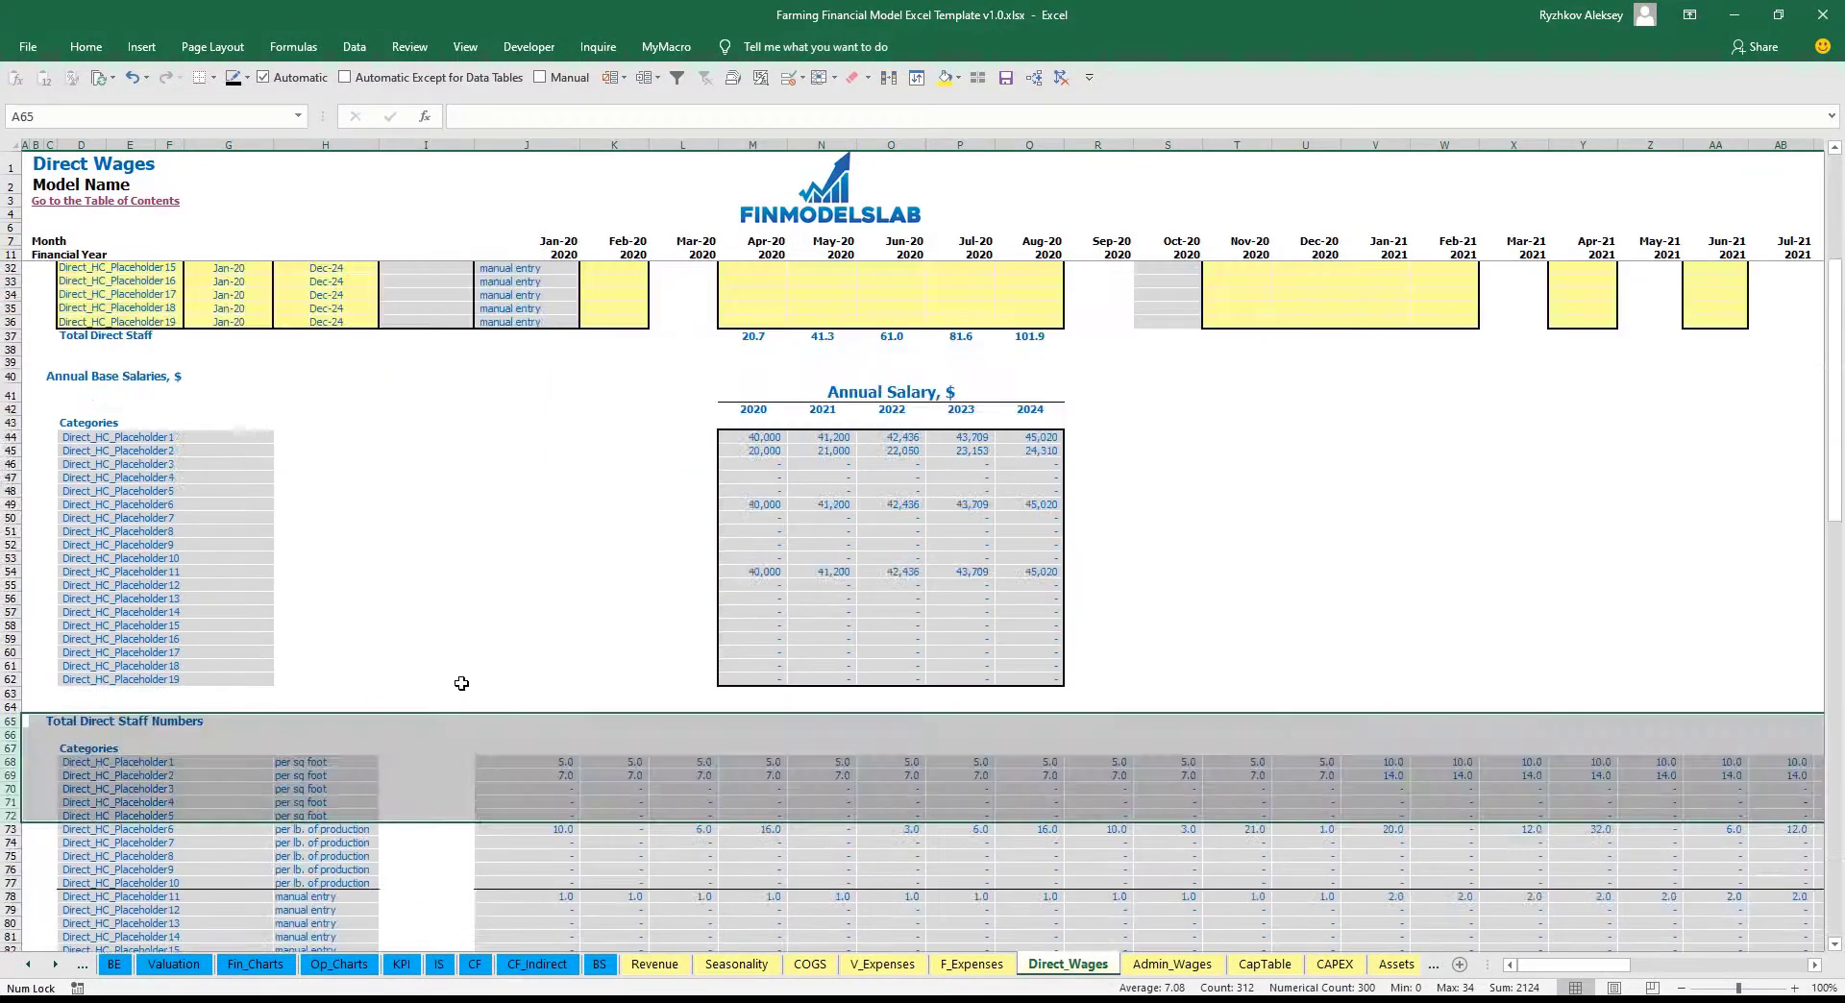
left_click(536, 687)
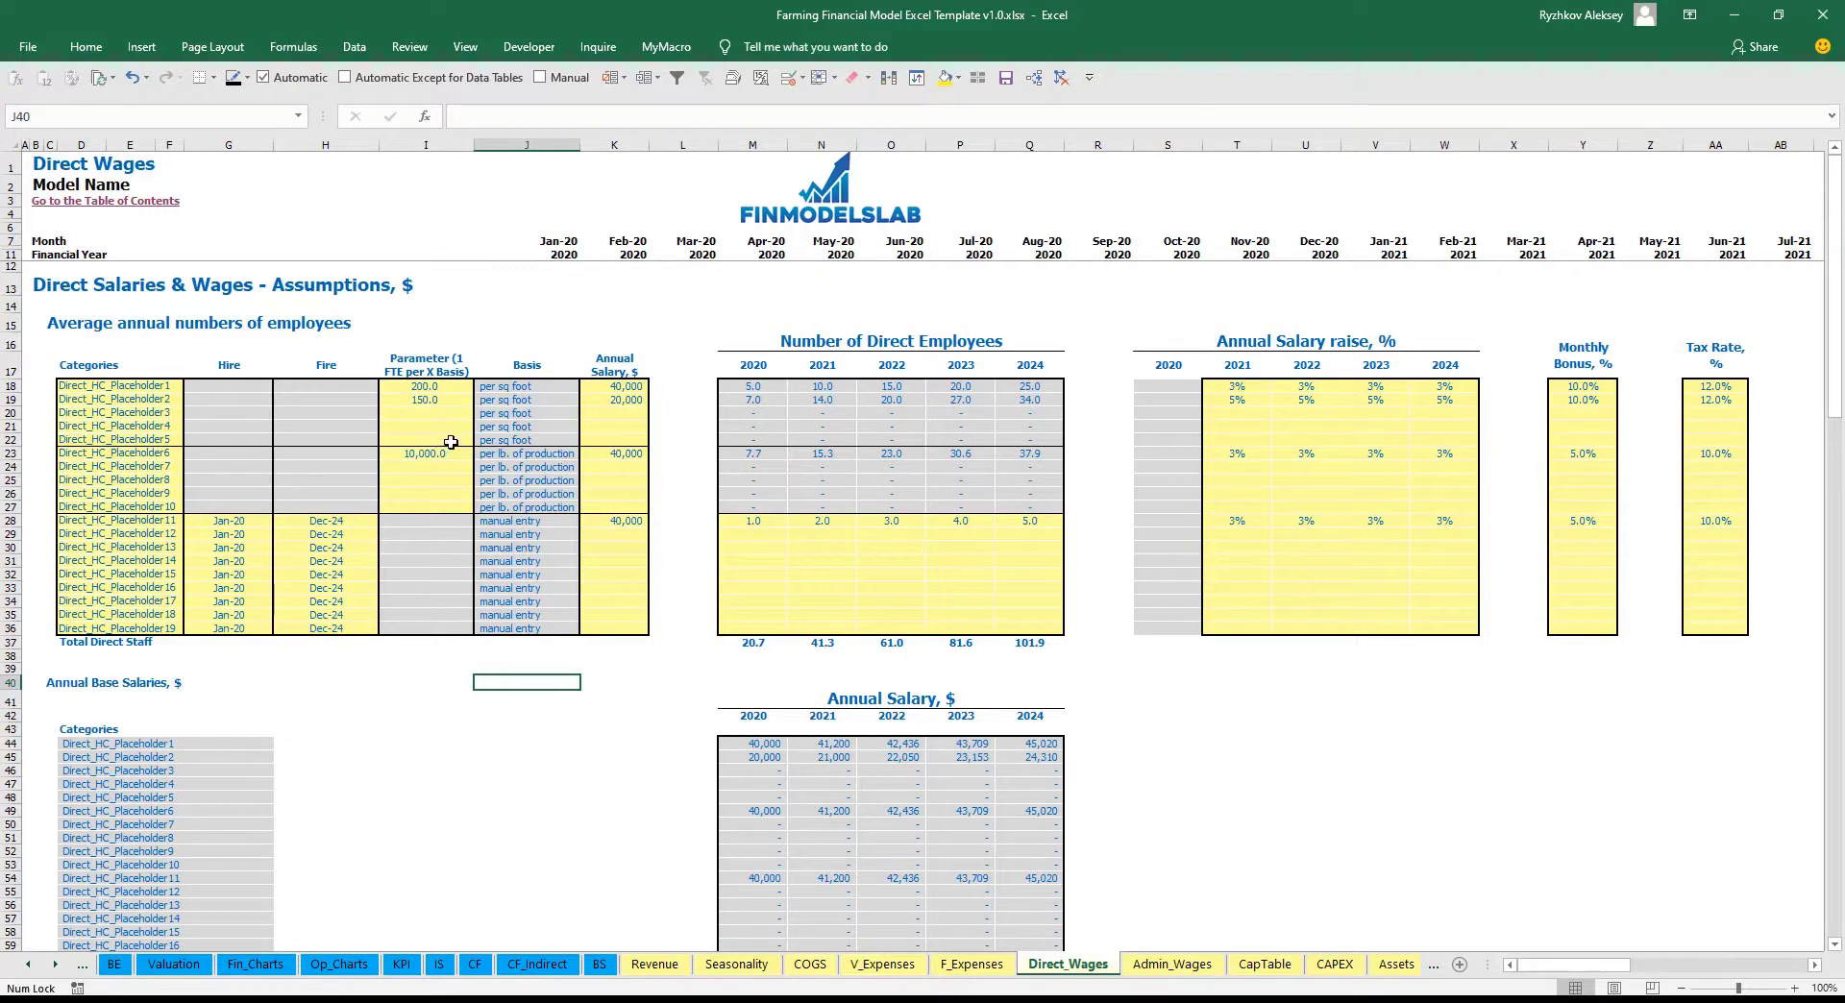
Review the per lb. of production assumptions of Direct_HC_Placeholder6, from basis and parameter to salary, raises, bonus, tax rate and employee numbers
left_click(533, 451)
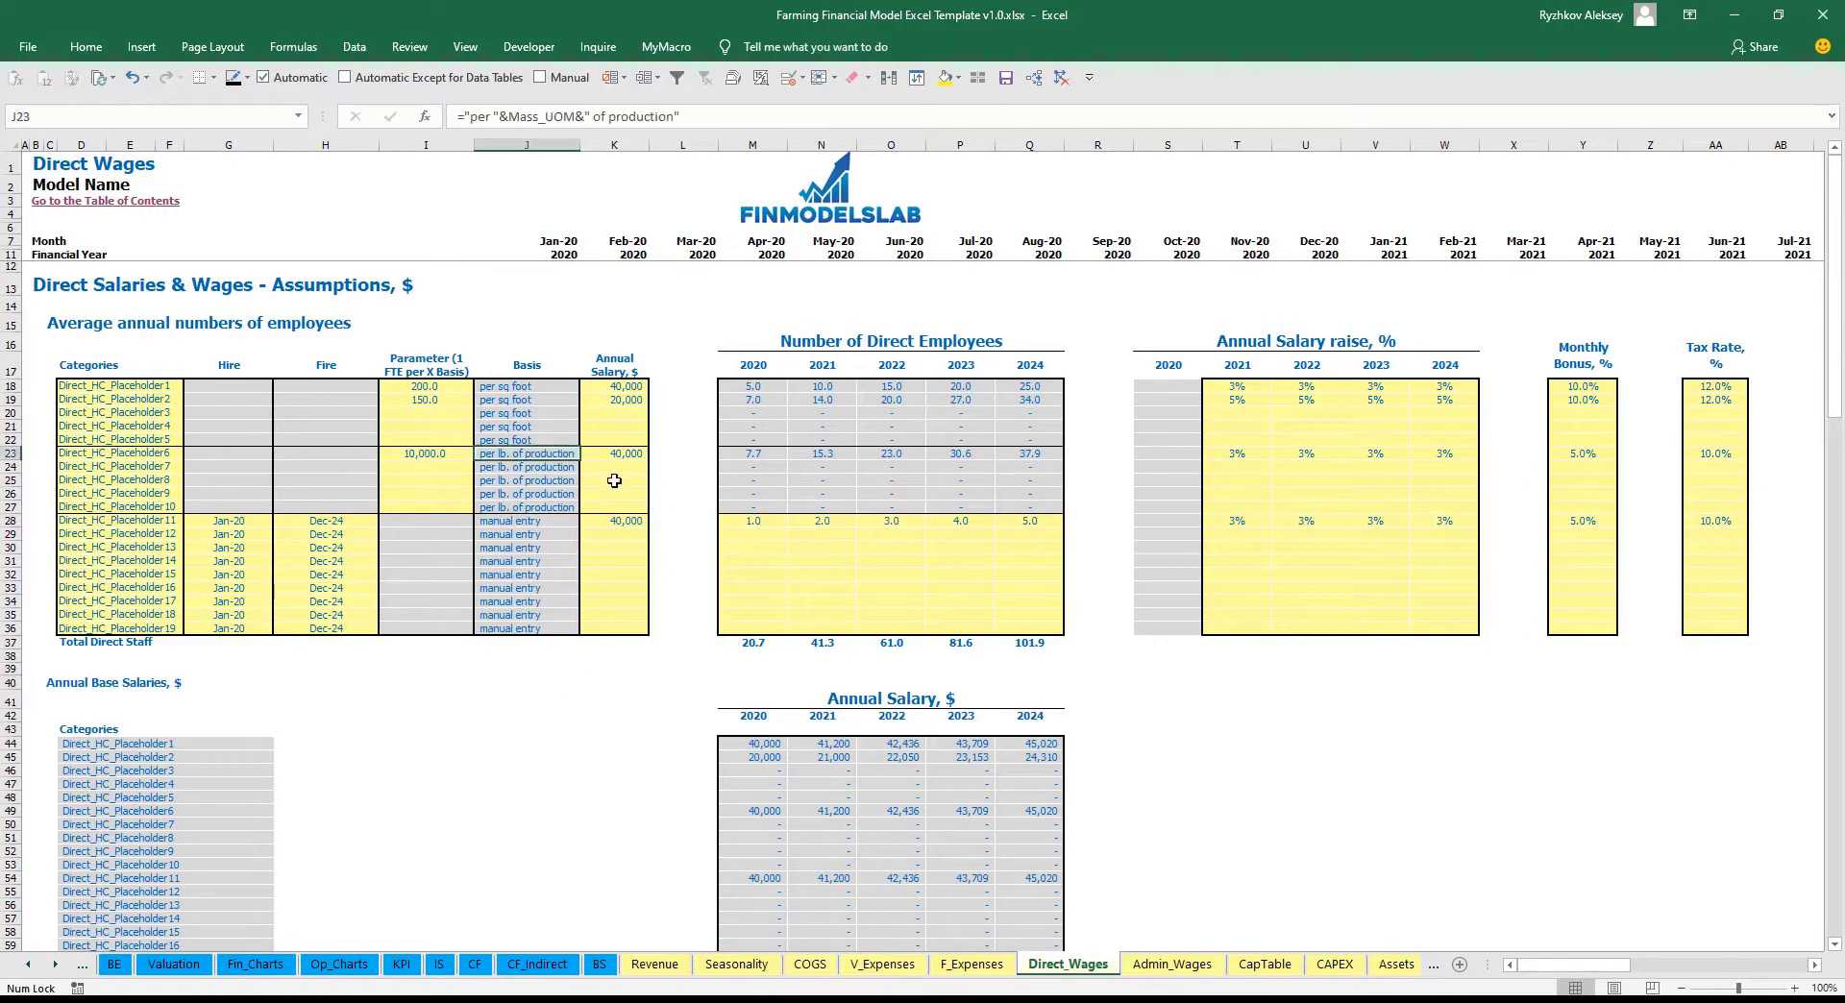
key("Left")
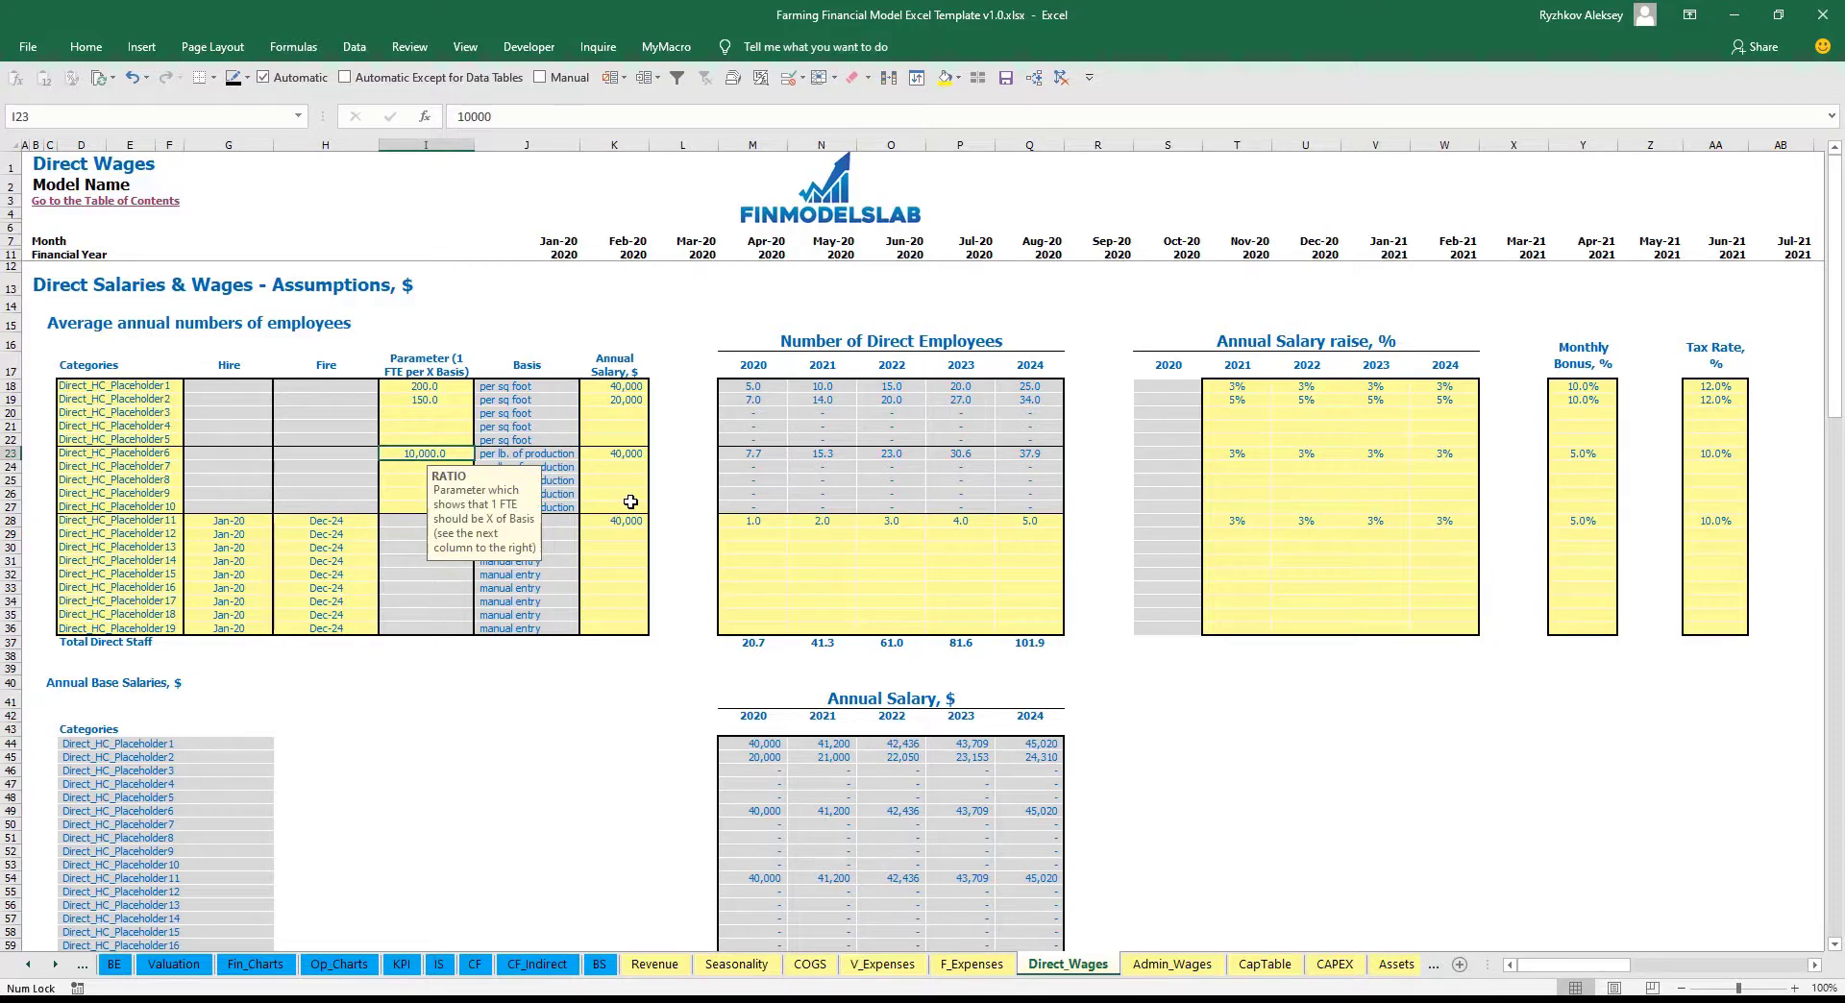
key("Right")
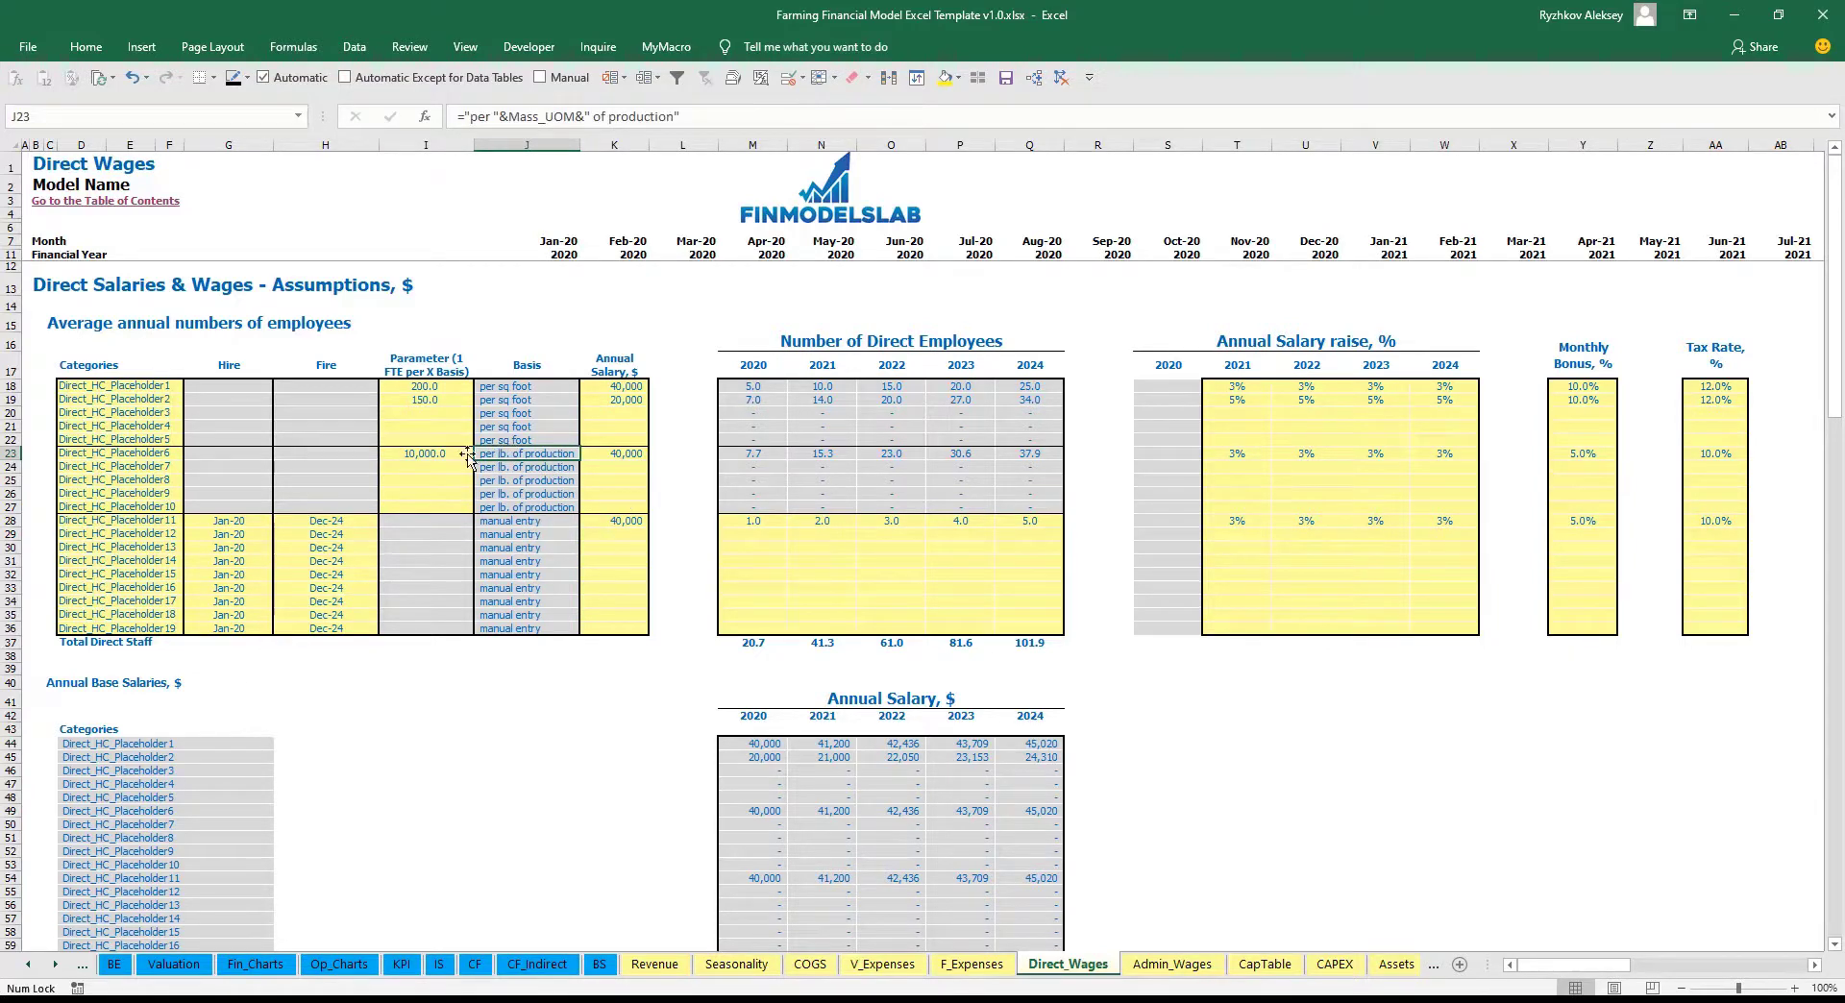
key("Right")
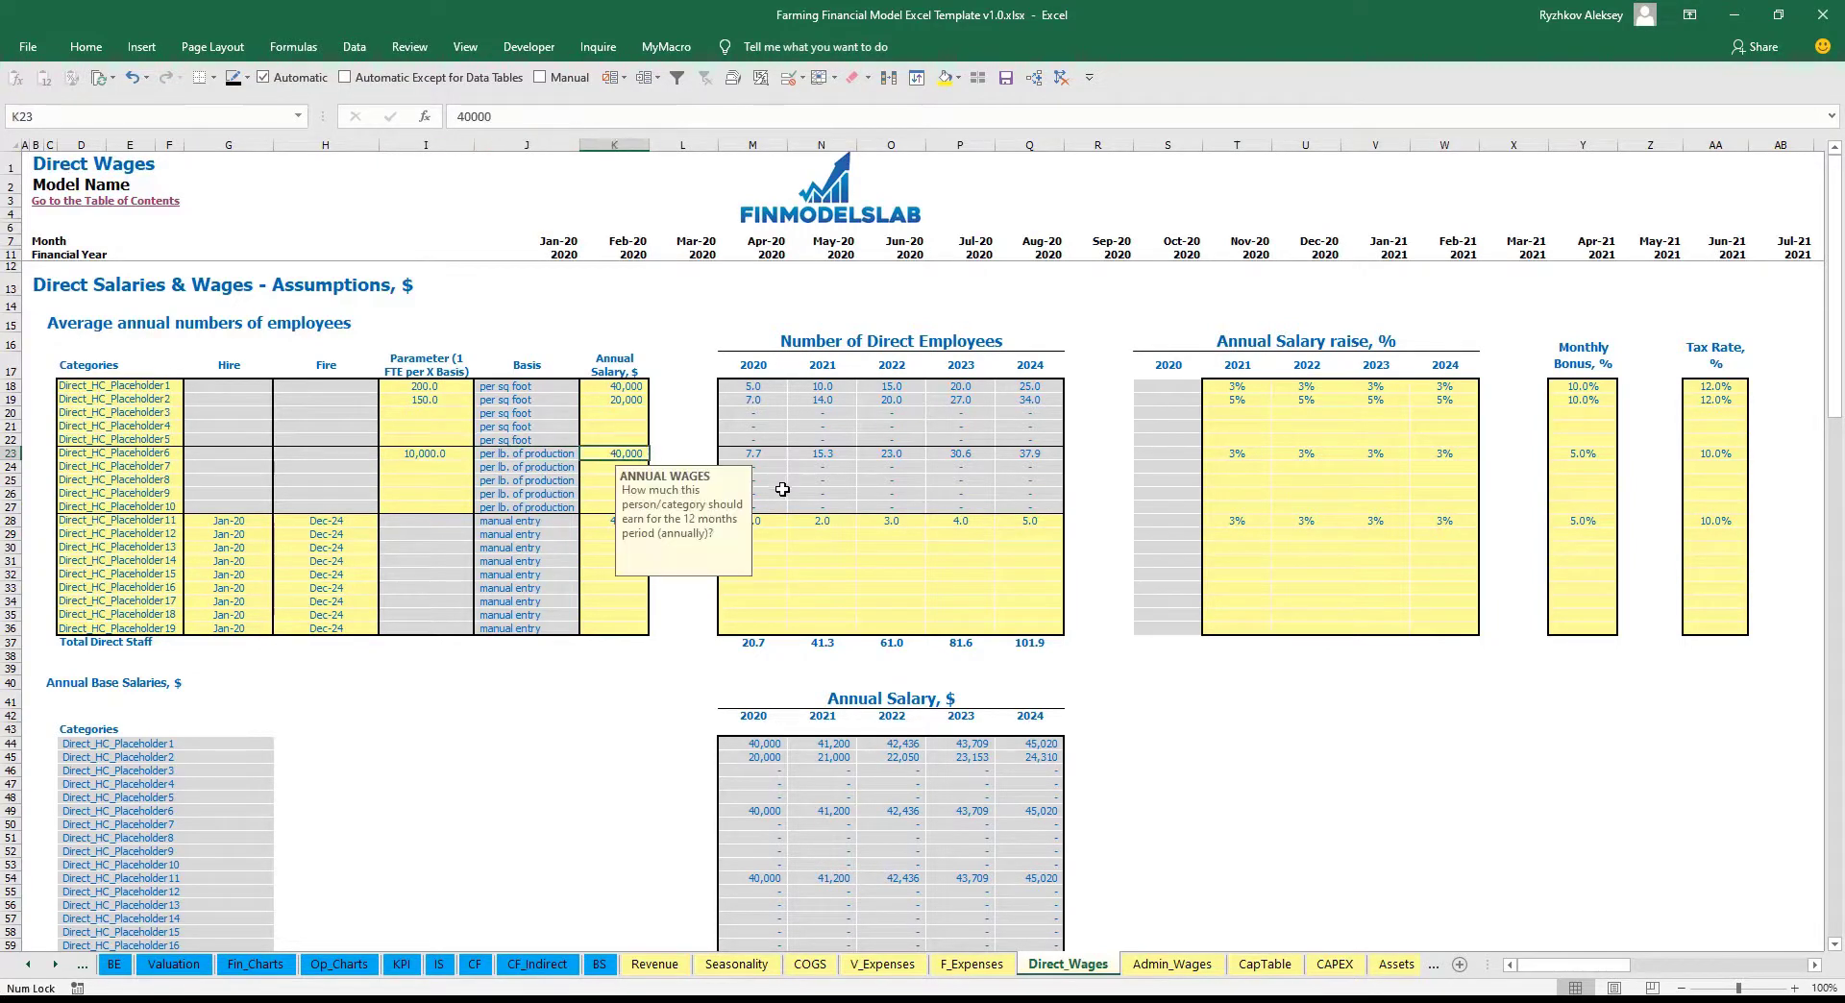
left_click_drag(1248, 452, 1454, 456)
left_click(1575, 457)
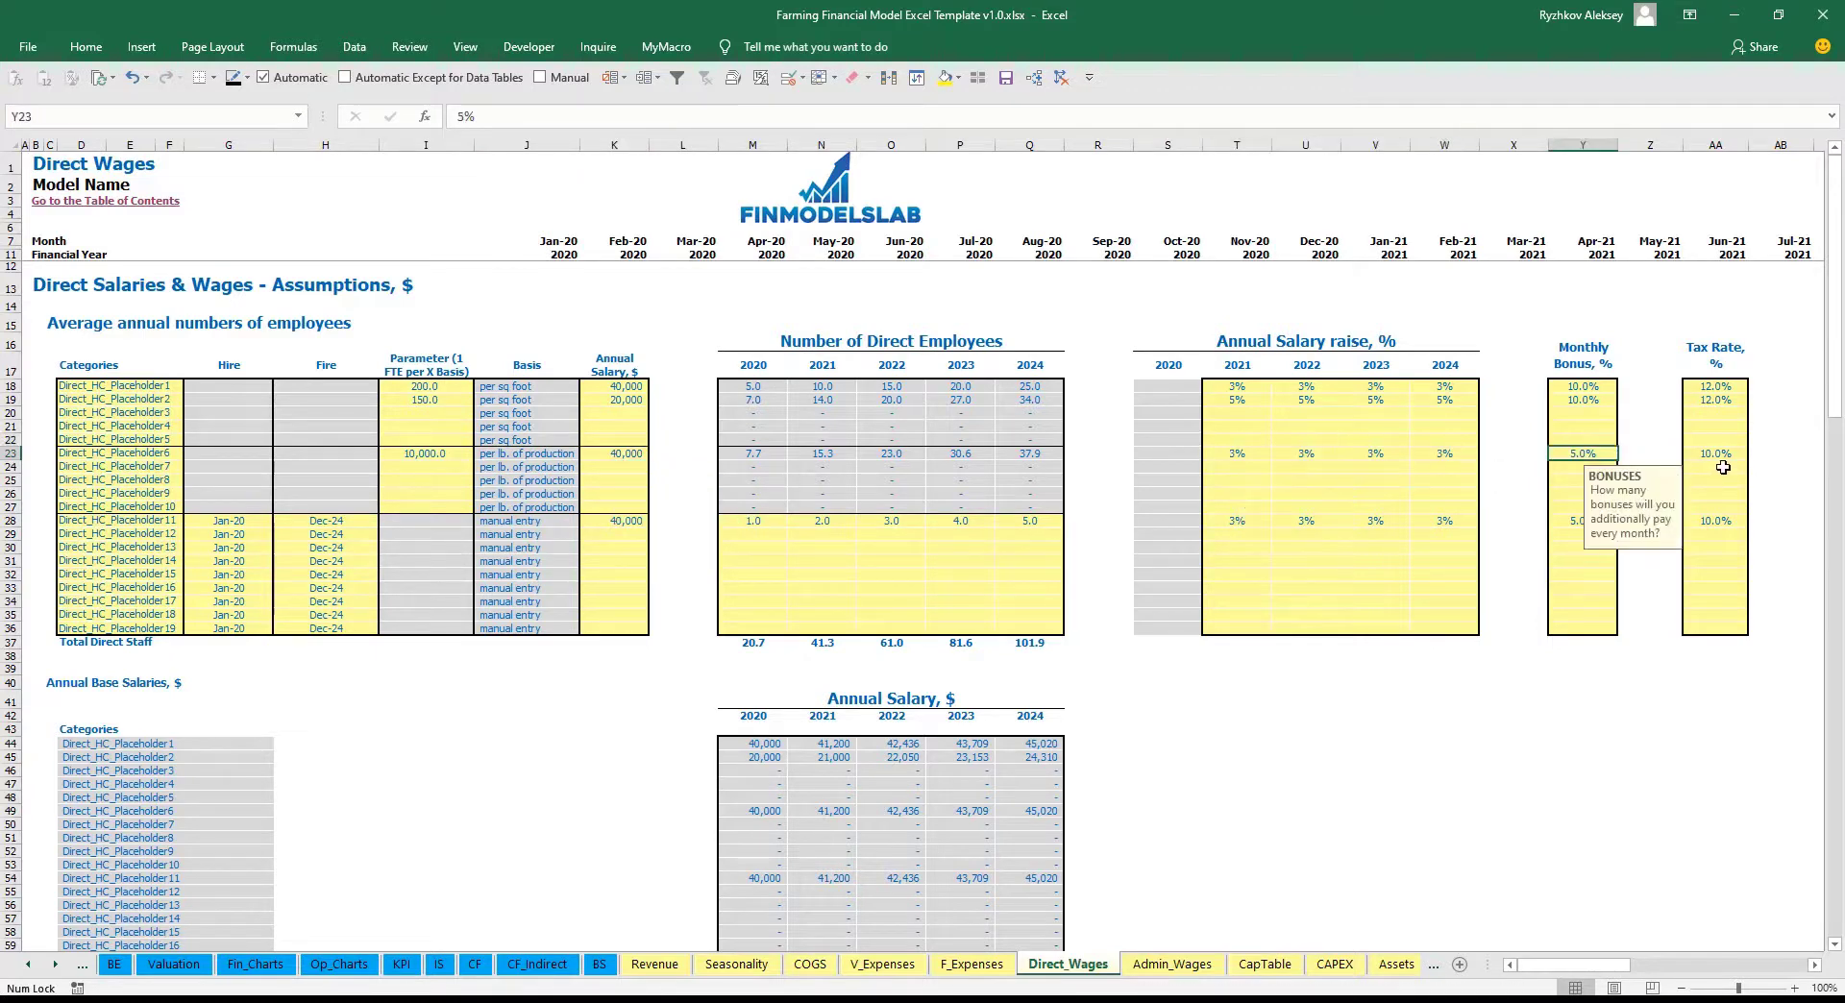
left_click(1720, 453)
left_click_drag(746, 456, 1042, 455)
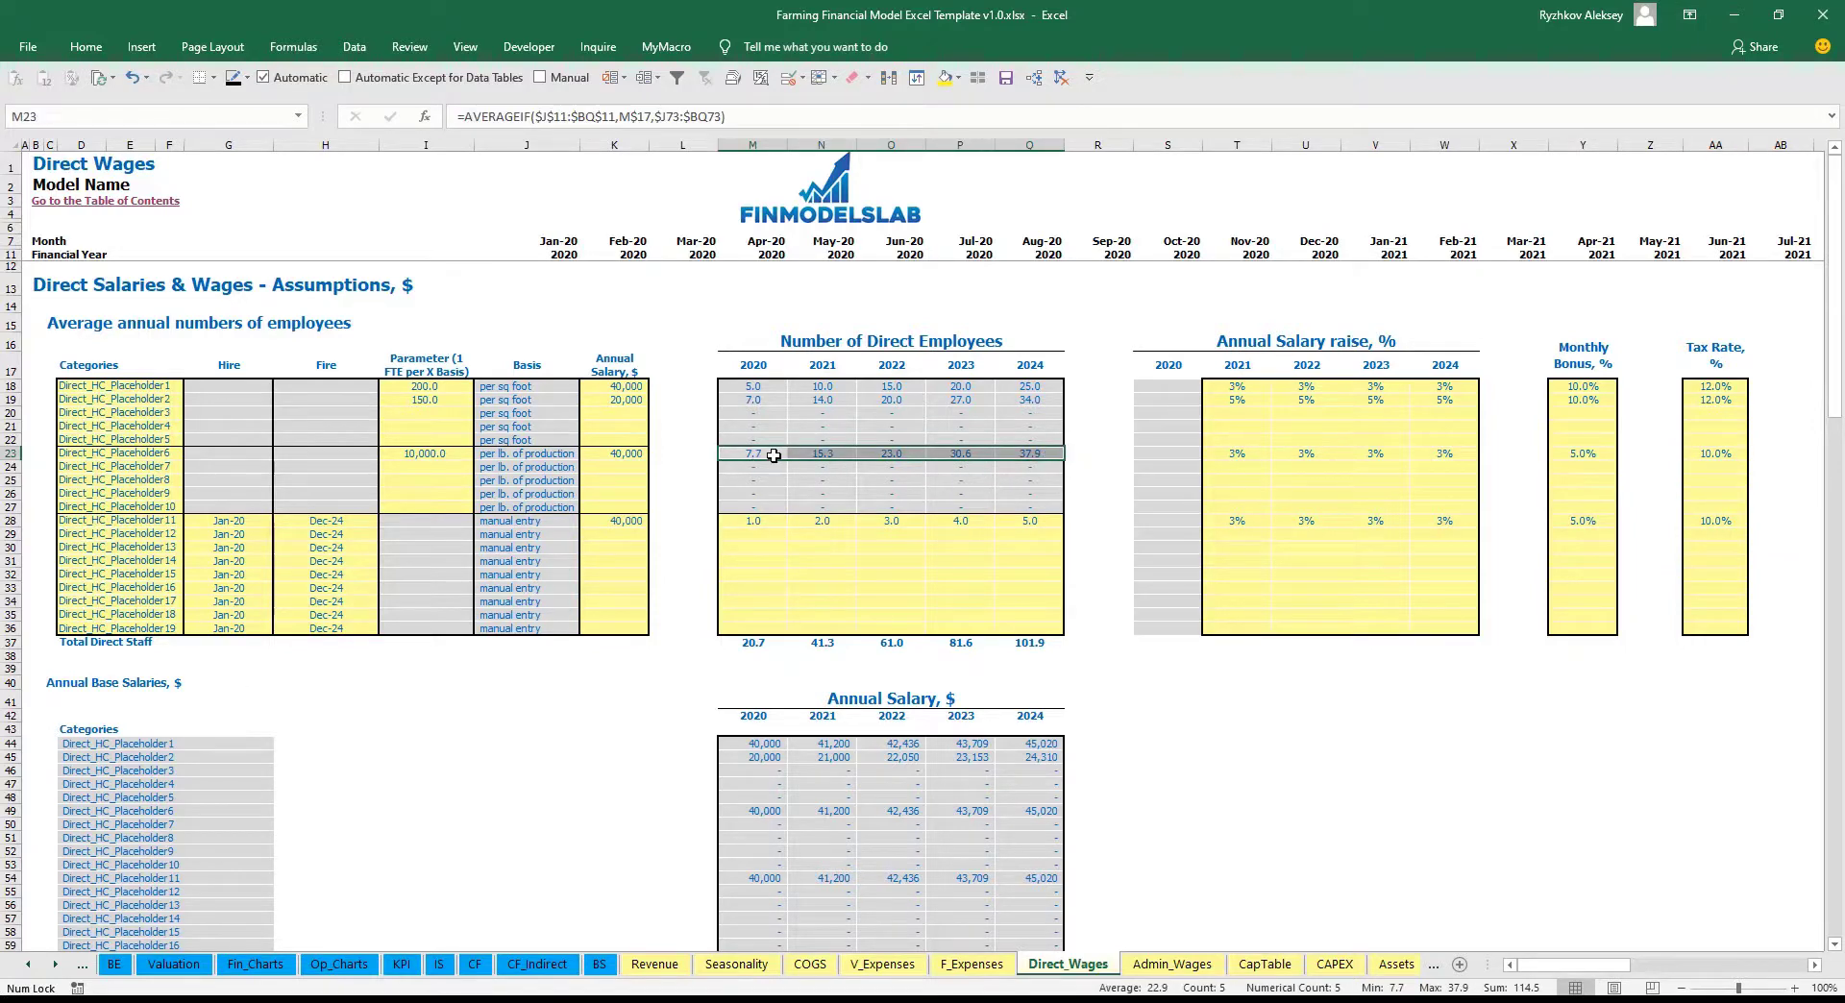
left_click(548, 453)
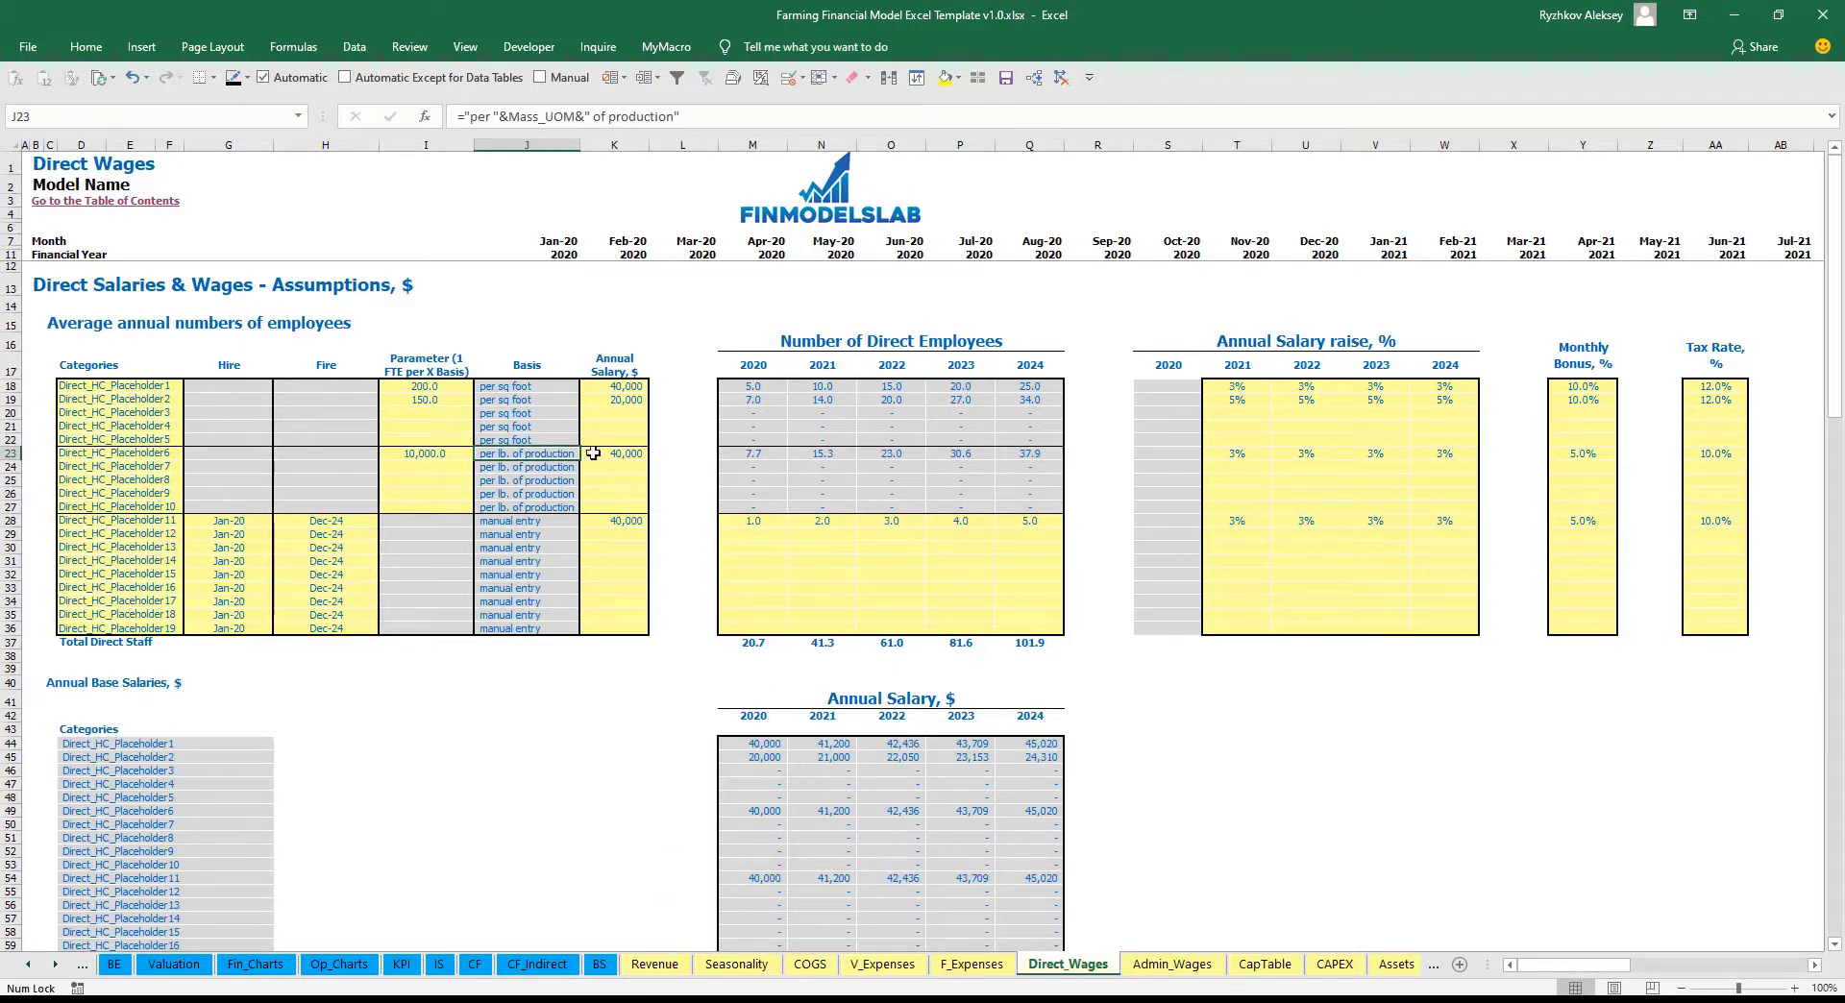
Select the staff position names of the manual entry group, Direct_HC_Placeholder11 to Direct_HC_Placeholder19
left_click_drag(116, 520, 116, 628)
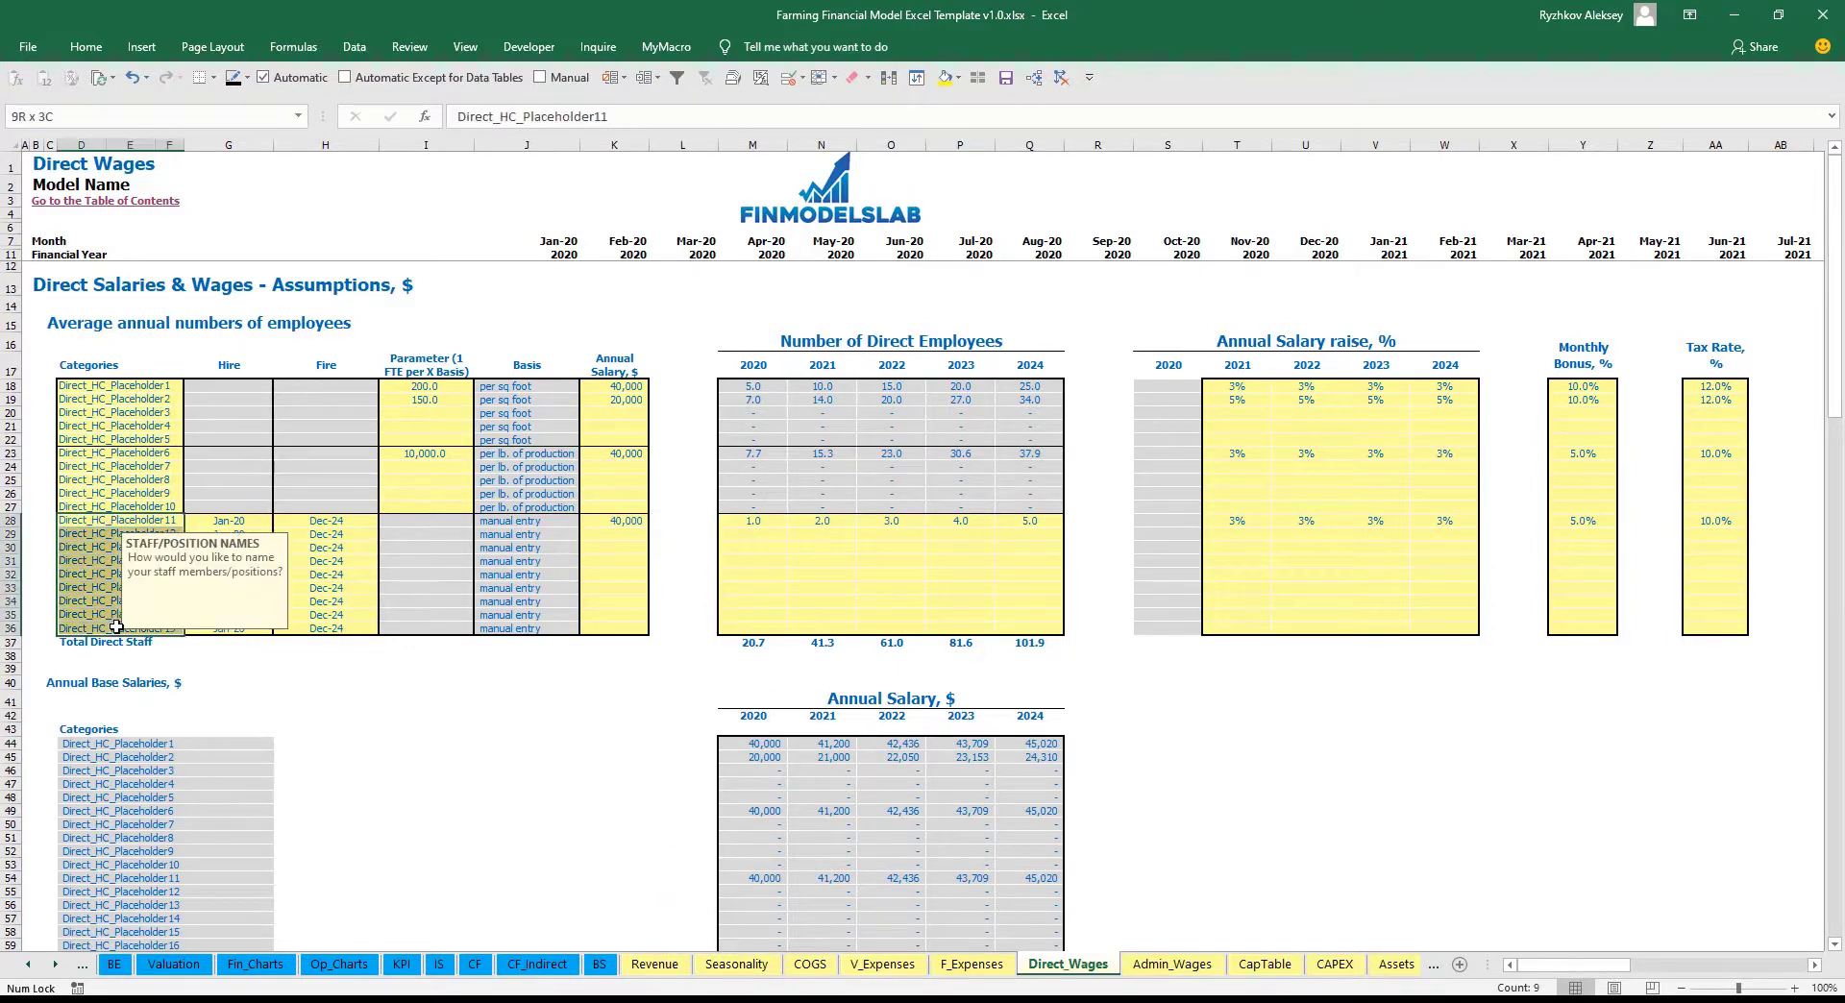
left_click(385, 739)
left_click_drag(147, 528, 154, 631)
left_click(281, 683)
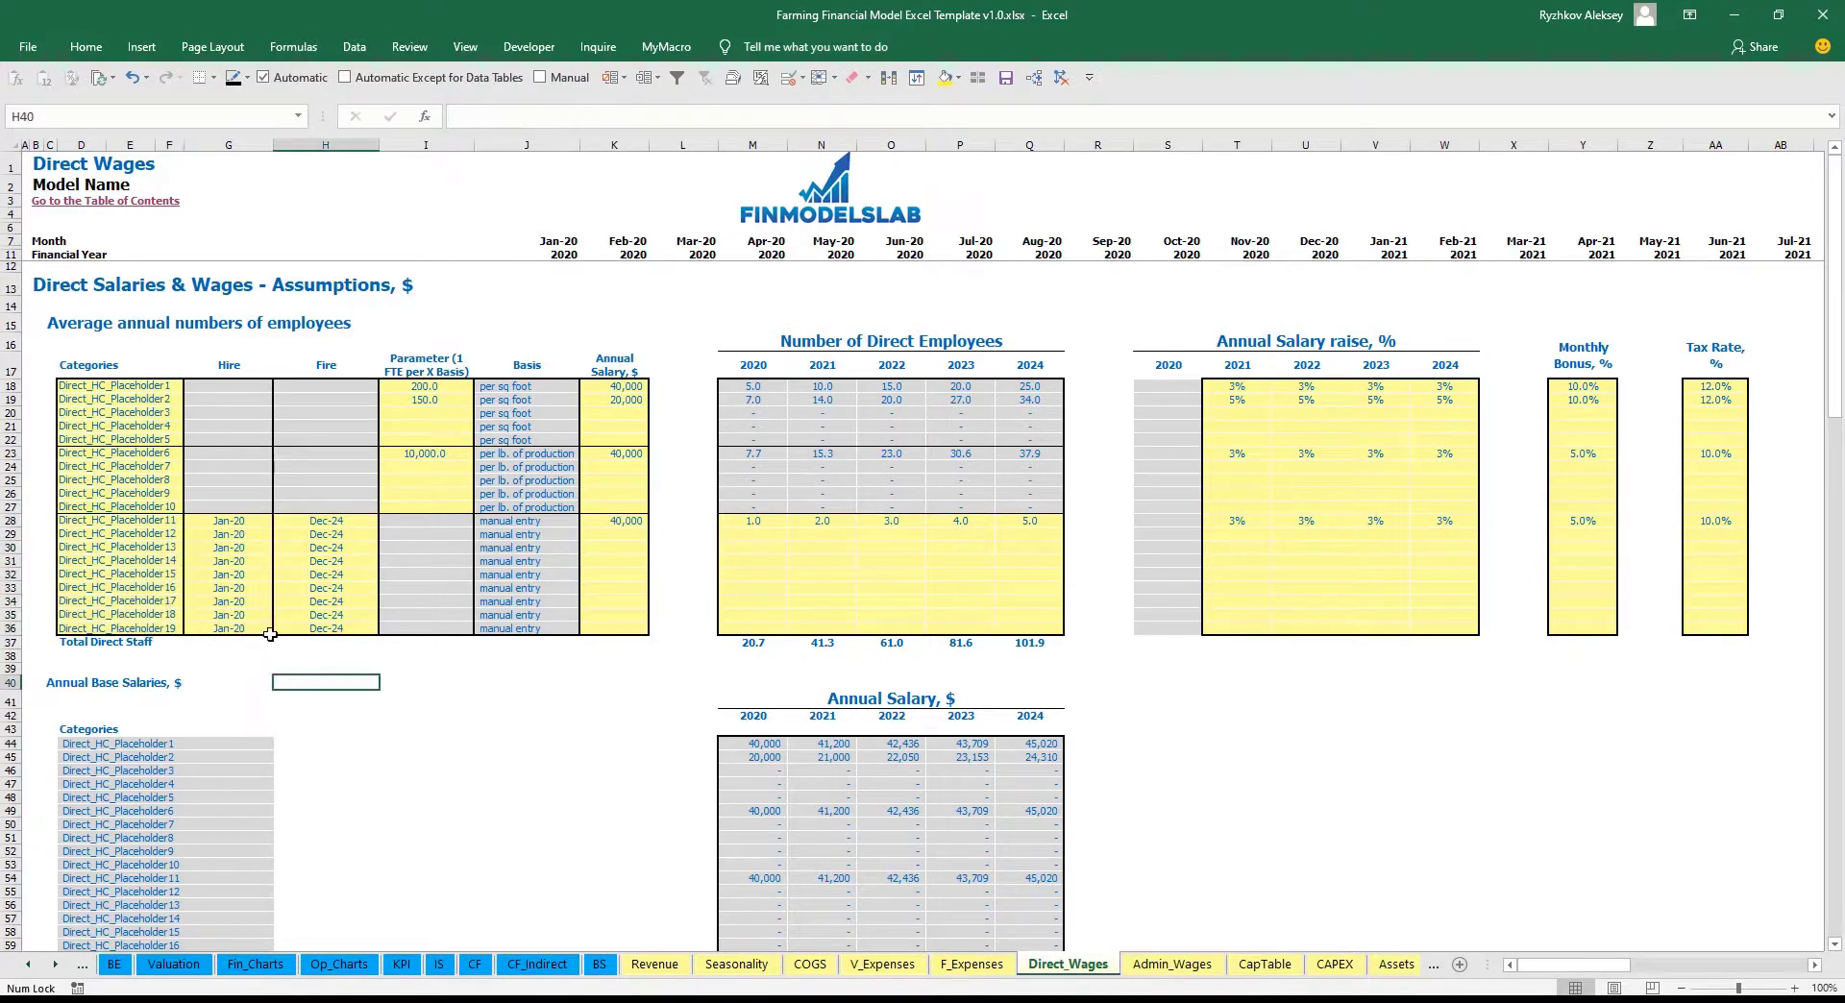
Set the hire date of Direct_HC_Placeholder11 to Feb-20 and check its fire date cell
left_click(255, 524)
left_click(280, 521)
left_click(260, 541)
left_click(335, 521)
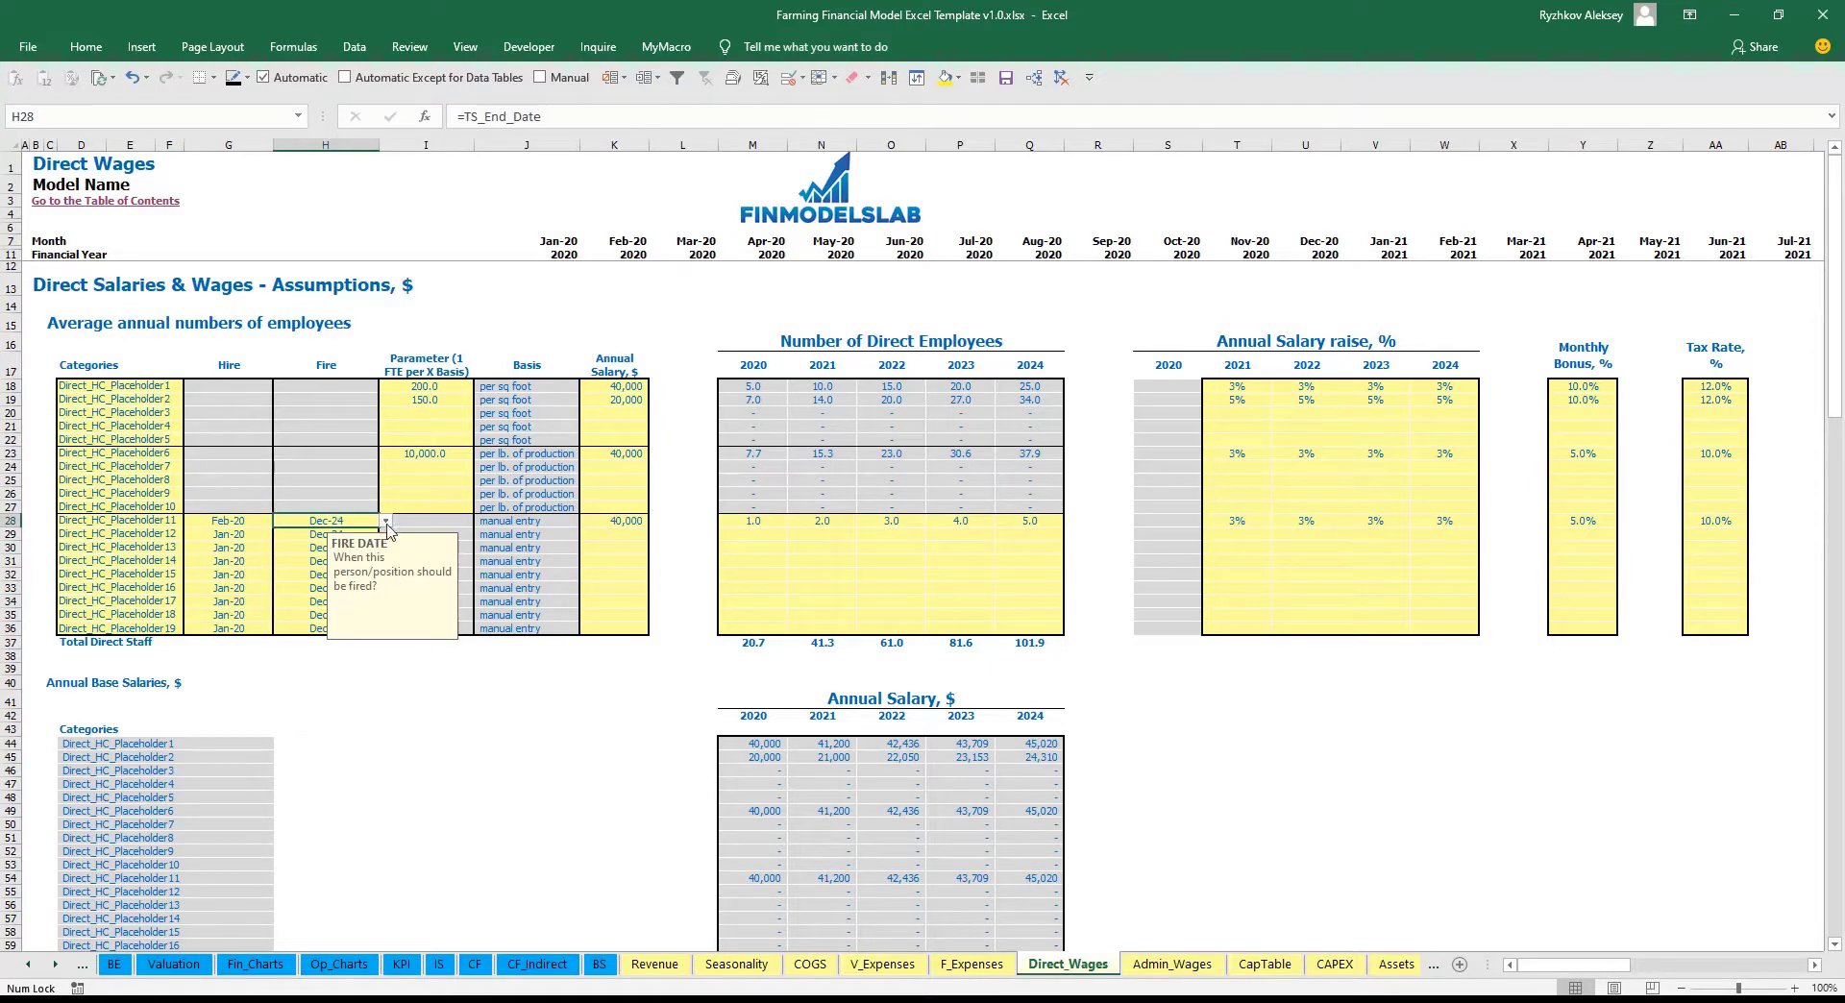
left_click(540, 735)
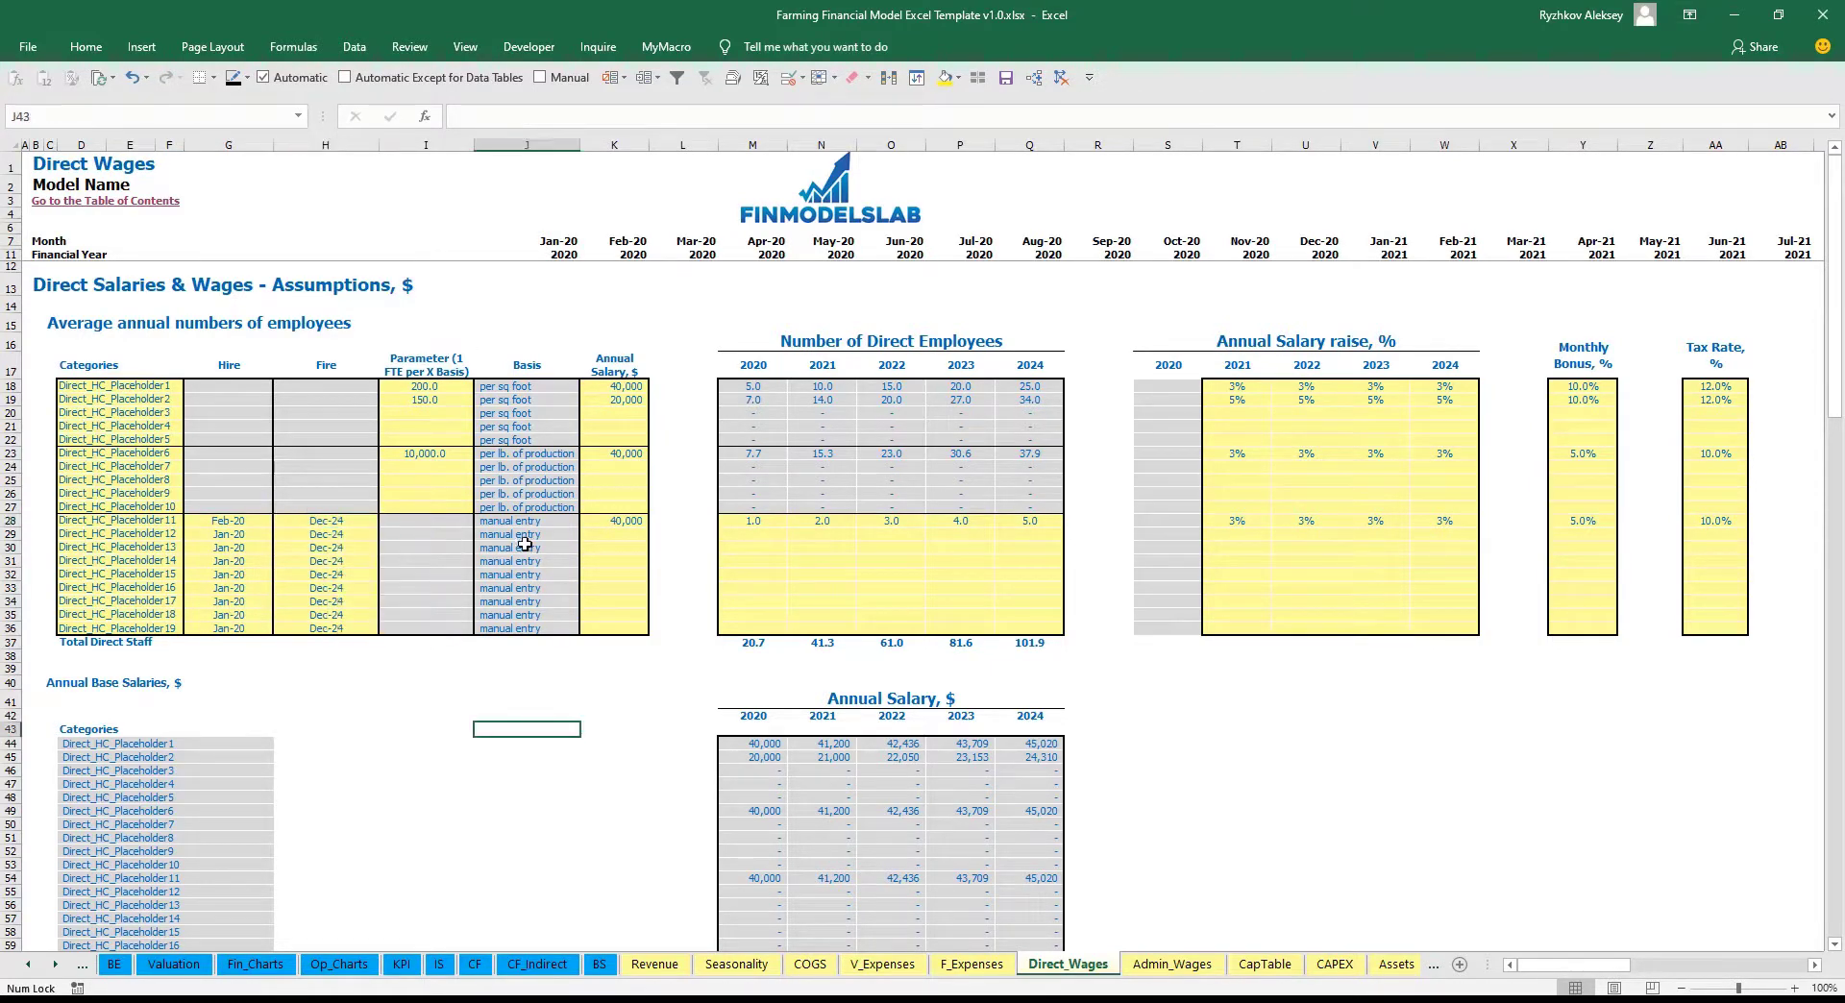
Select the manual entry basis cells, and set the annual salary of Direct_HC_Placeholder11 to 10,000
left_click_drag(522, 526, 562, 617)
left_click(626, 519)
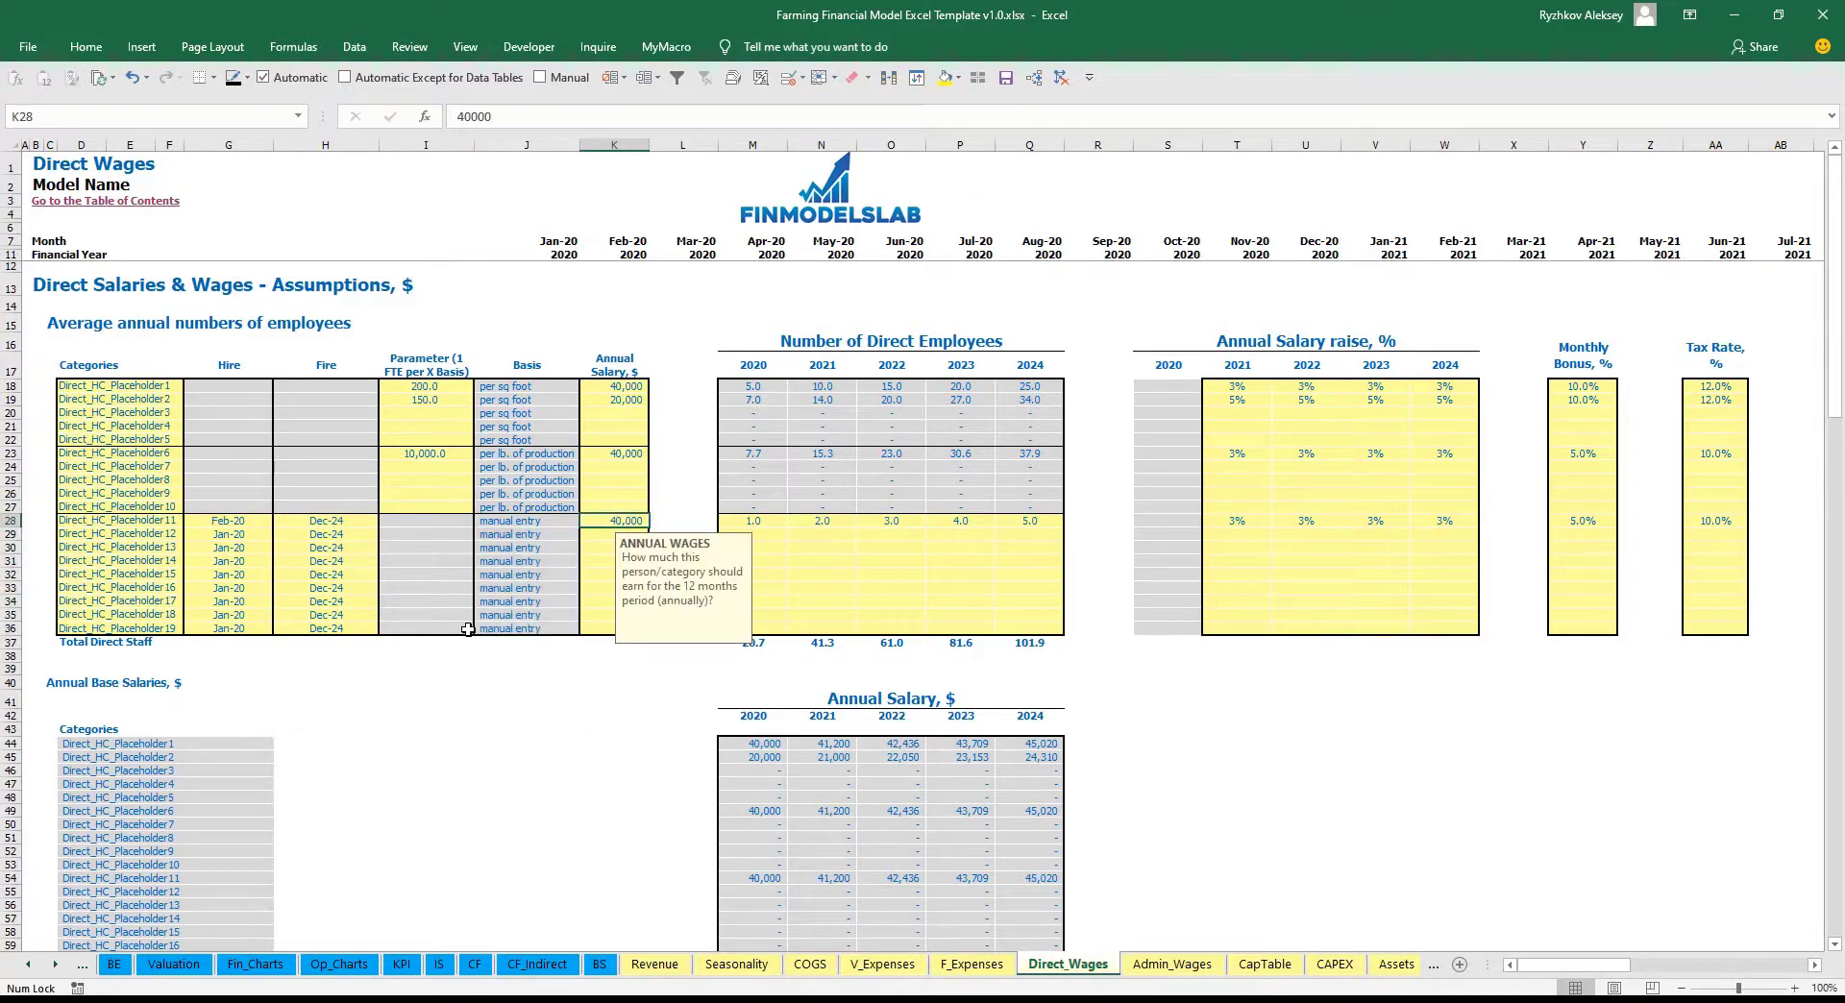
type("100")
key("Return")
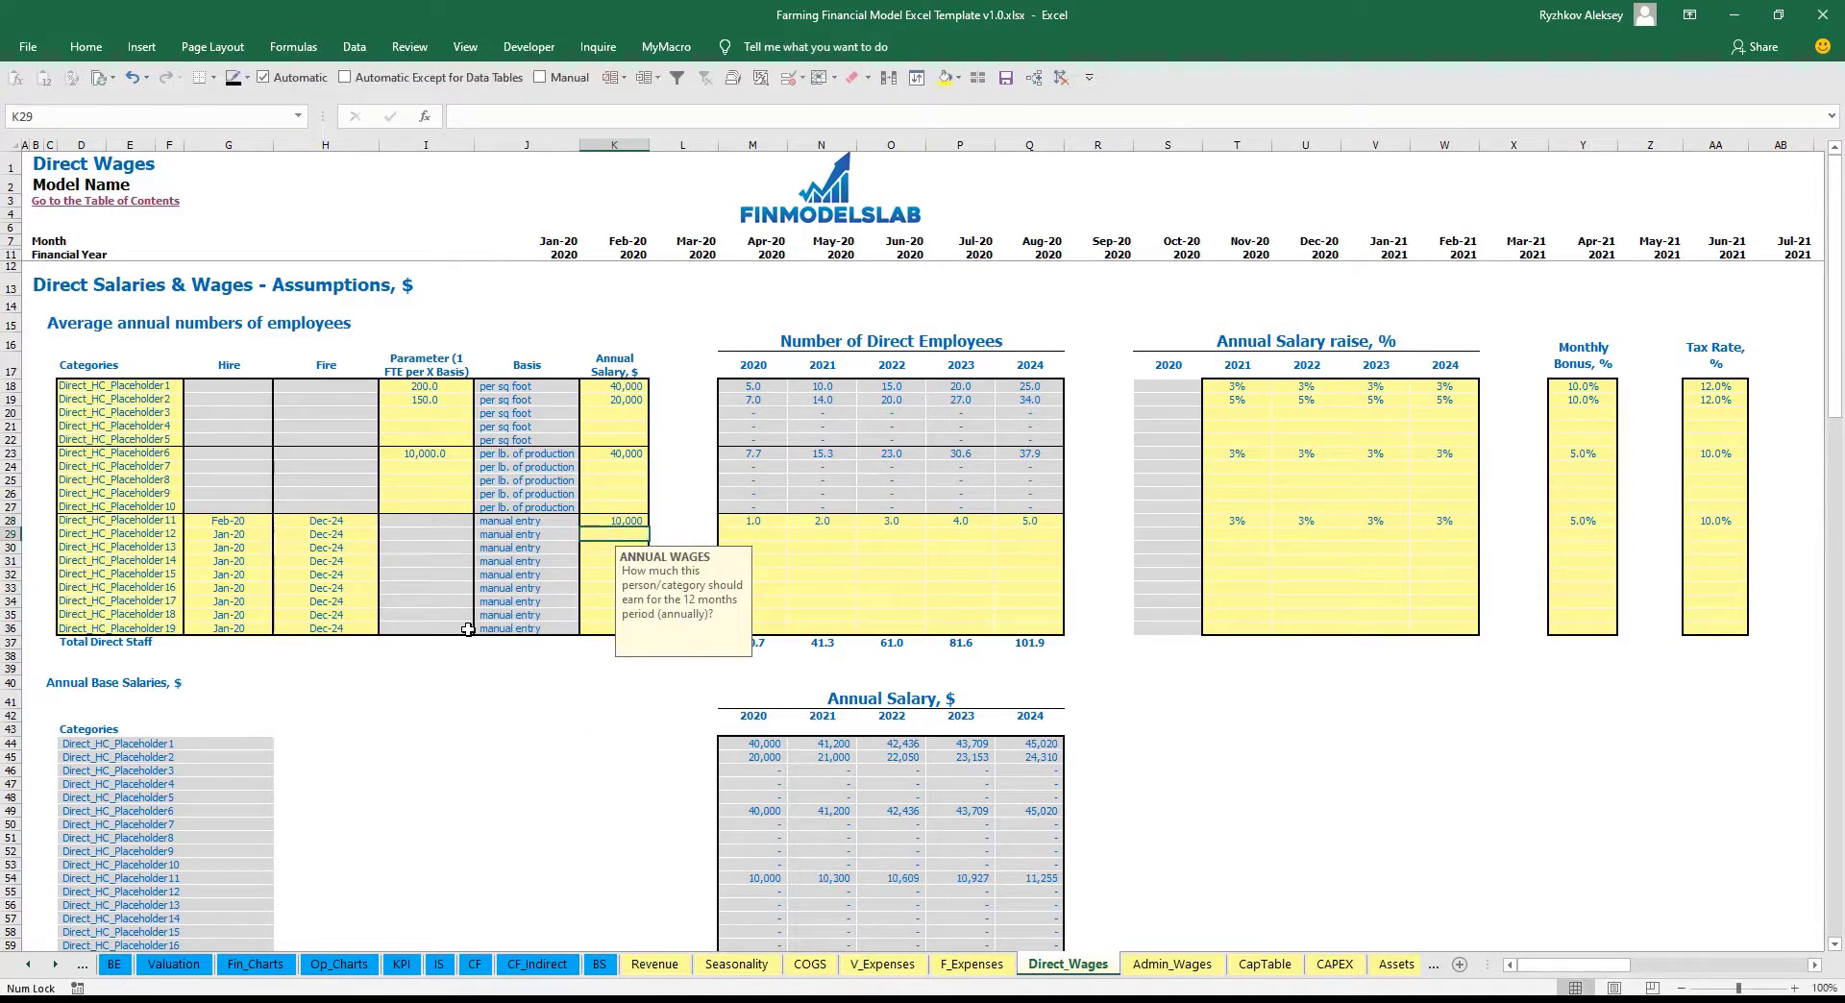
Set the 2020 to 2024 employee numbers of Direct_HC_Placeholder11 to 2, 4, 6, 8 and 10
left_click(754, 524)
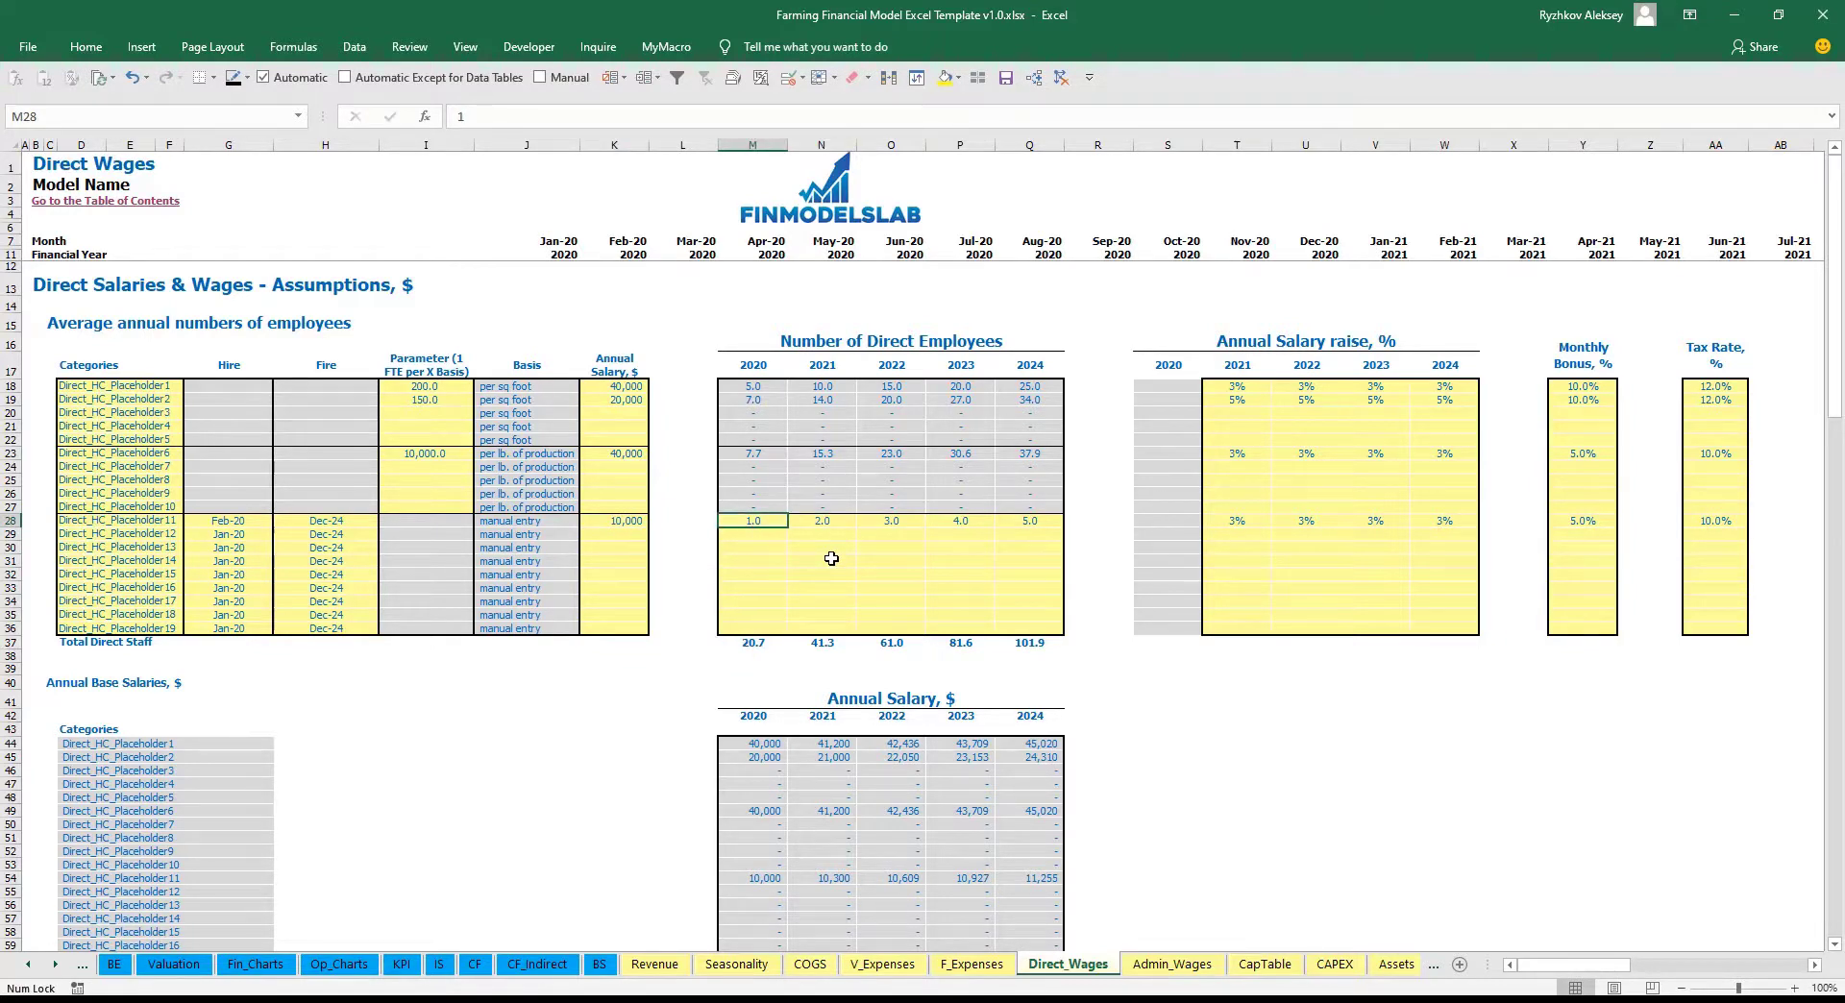
type("2")
key("Tab")
type("4")
key("Tab")
type("6")
key("Tab")
type("8")
key("Tab")
type("1")
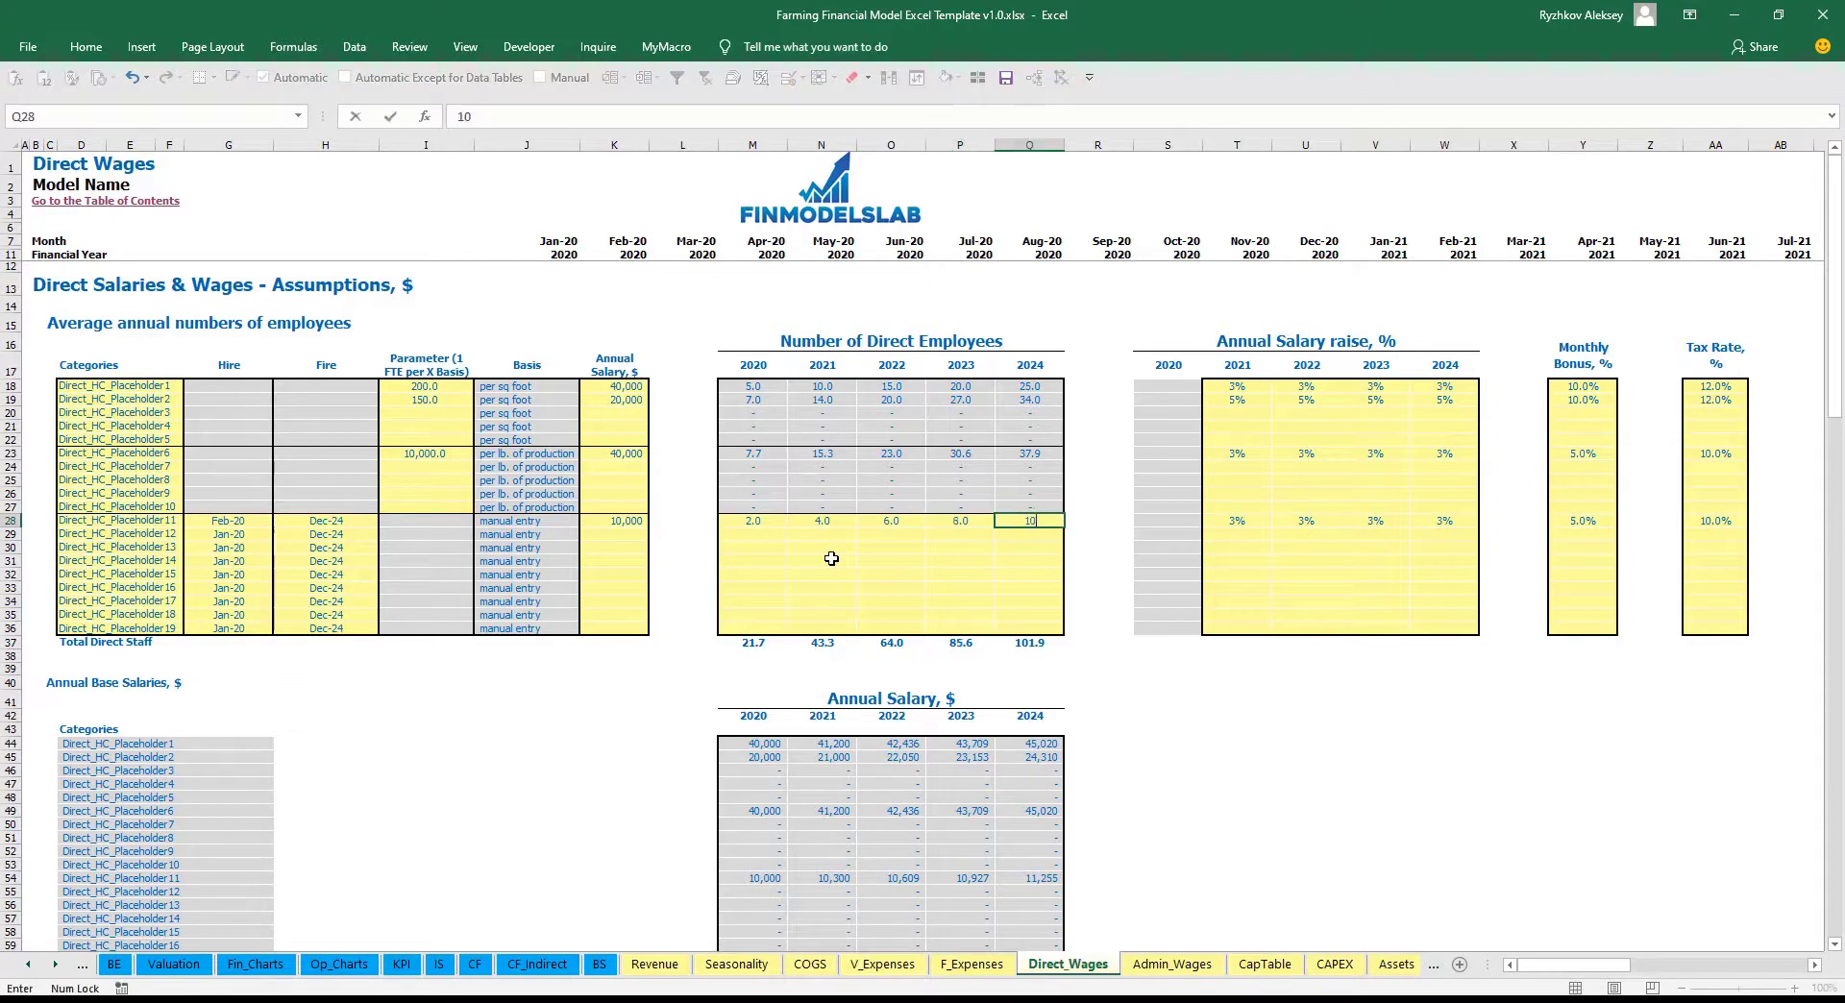
Enter 10 direct employees for Direct_HC_Placeholder11 in 2024, and expand the Total COGS rows on the IS sheet
key("Return")
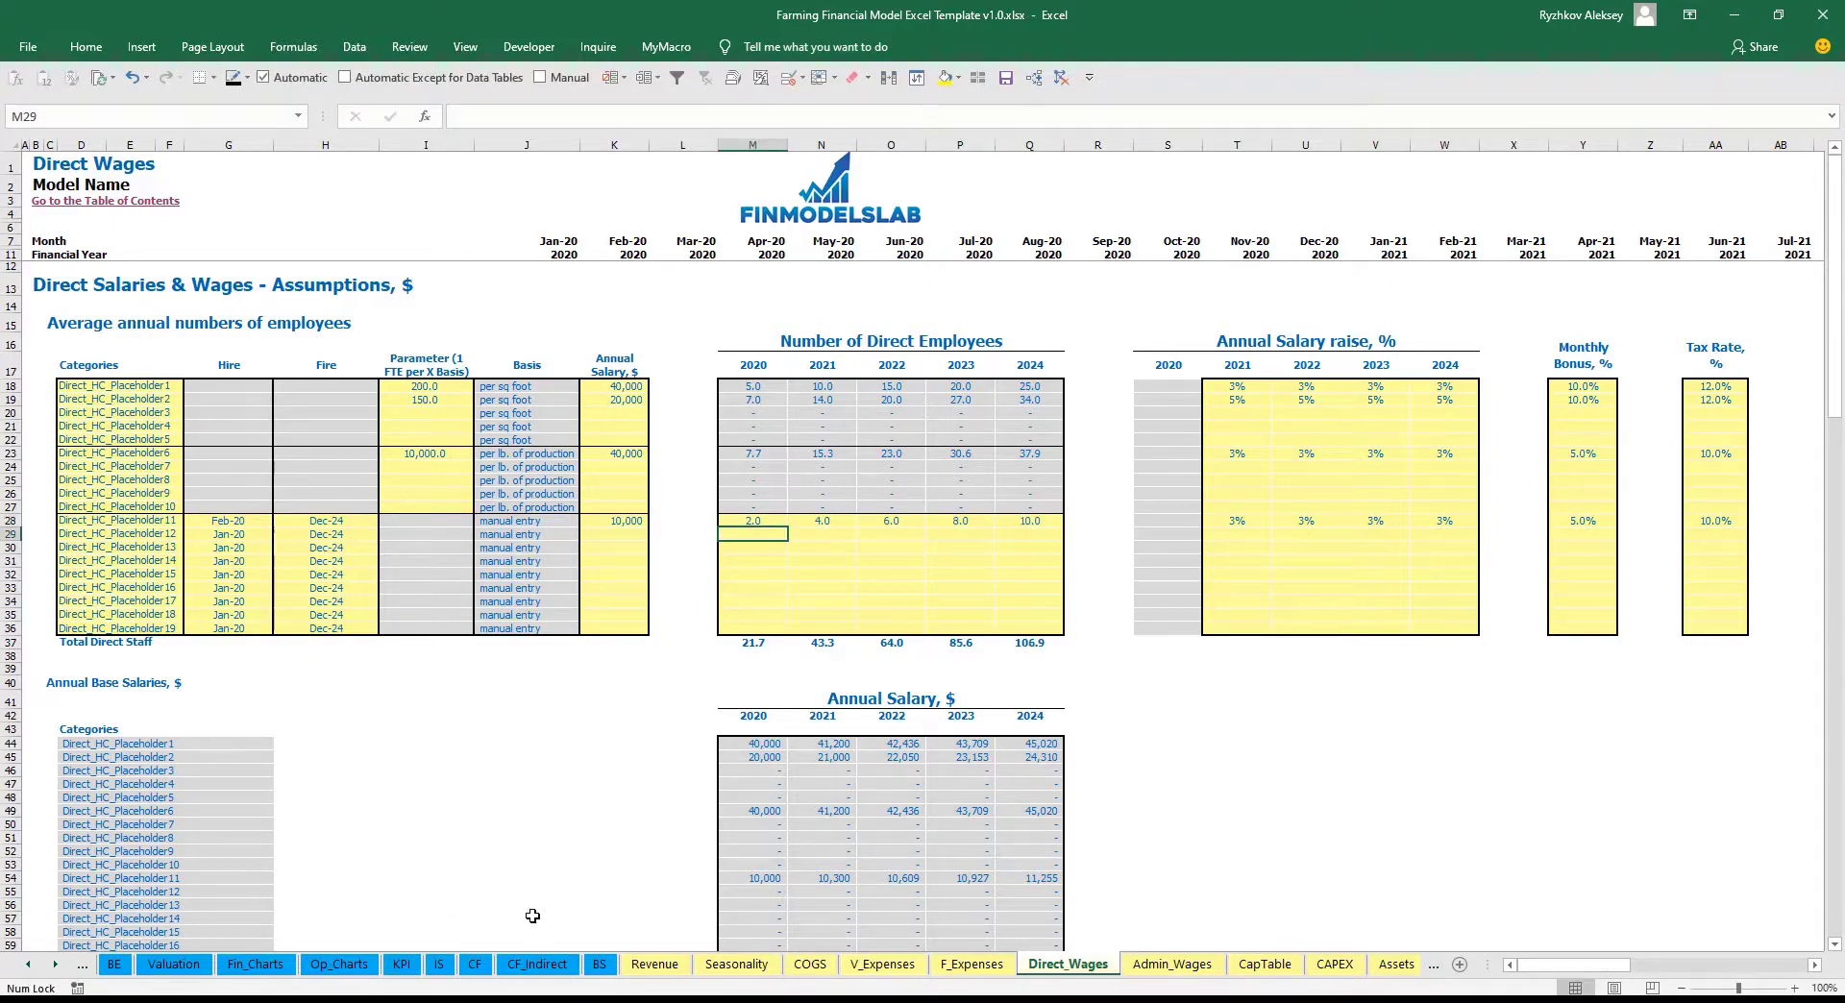
left_click(441, 965)
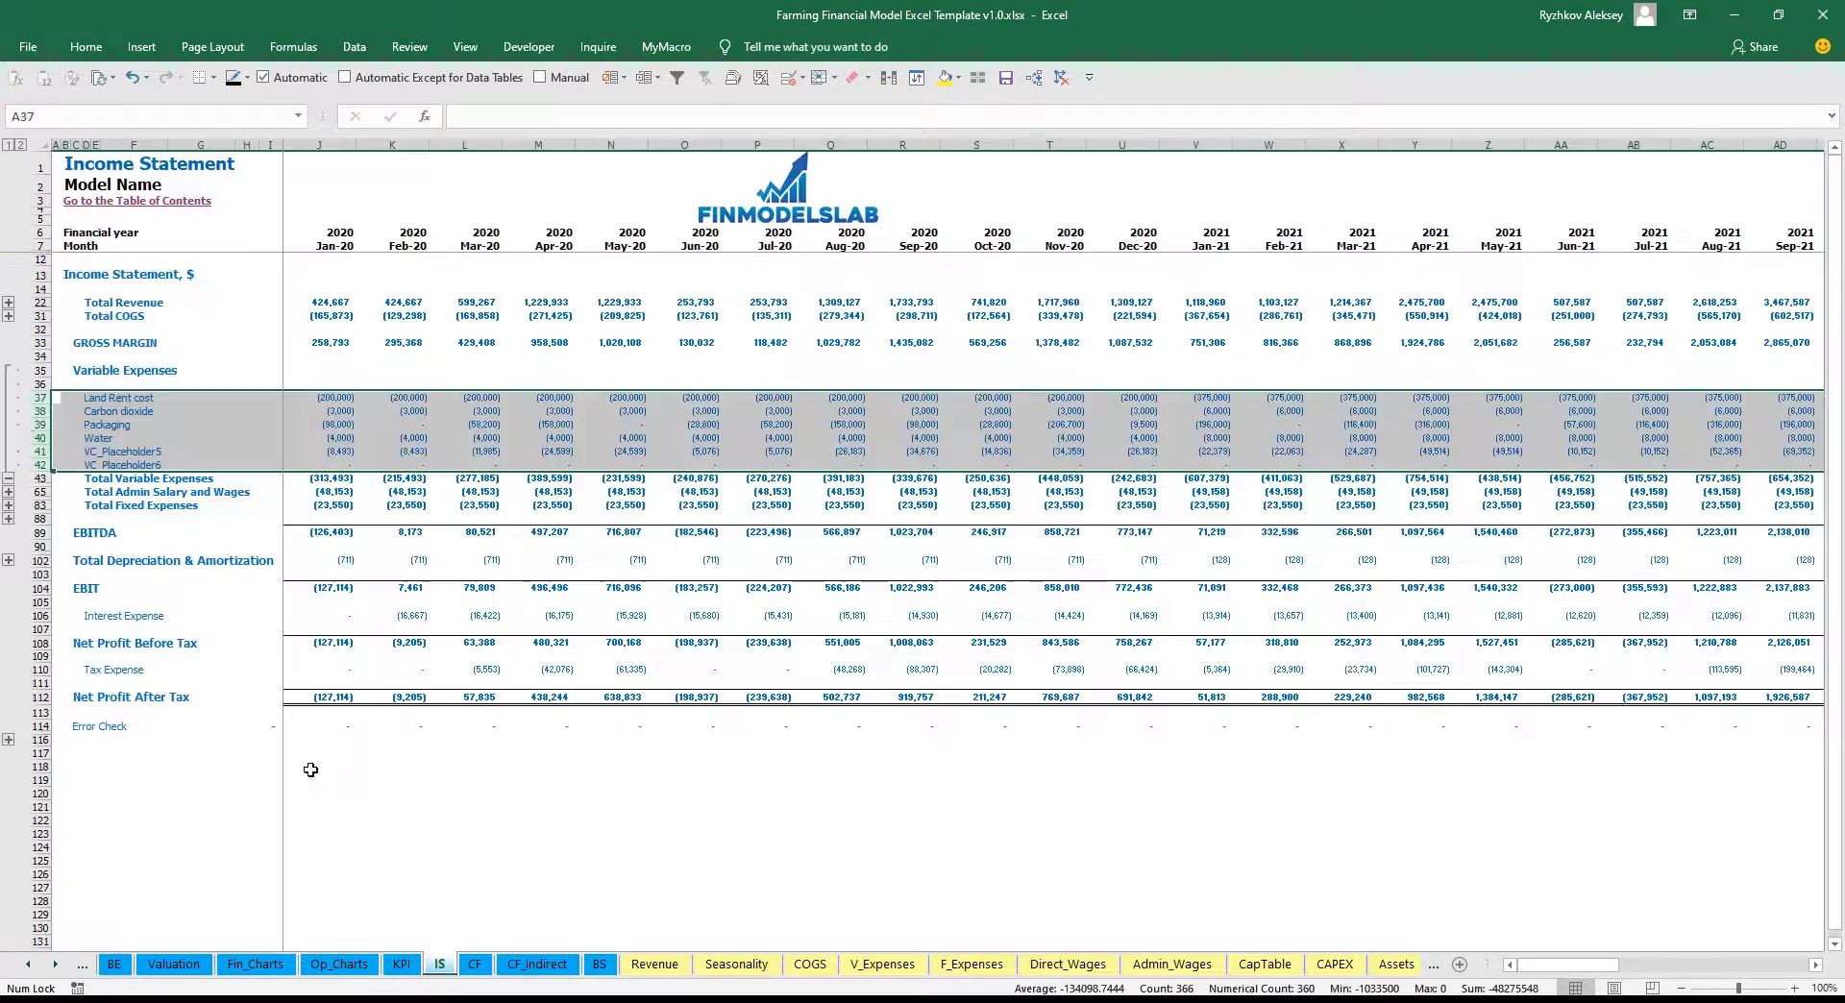
left_click(8, 317)
left_click(31, 356)
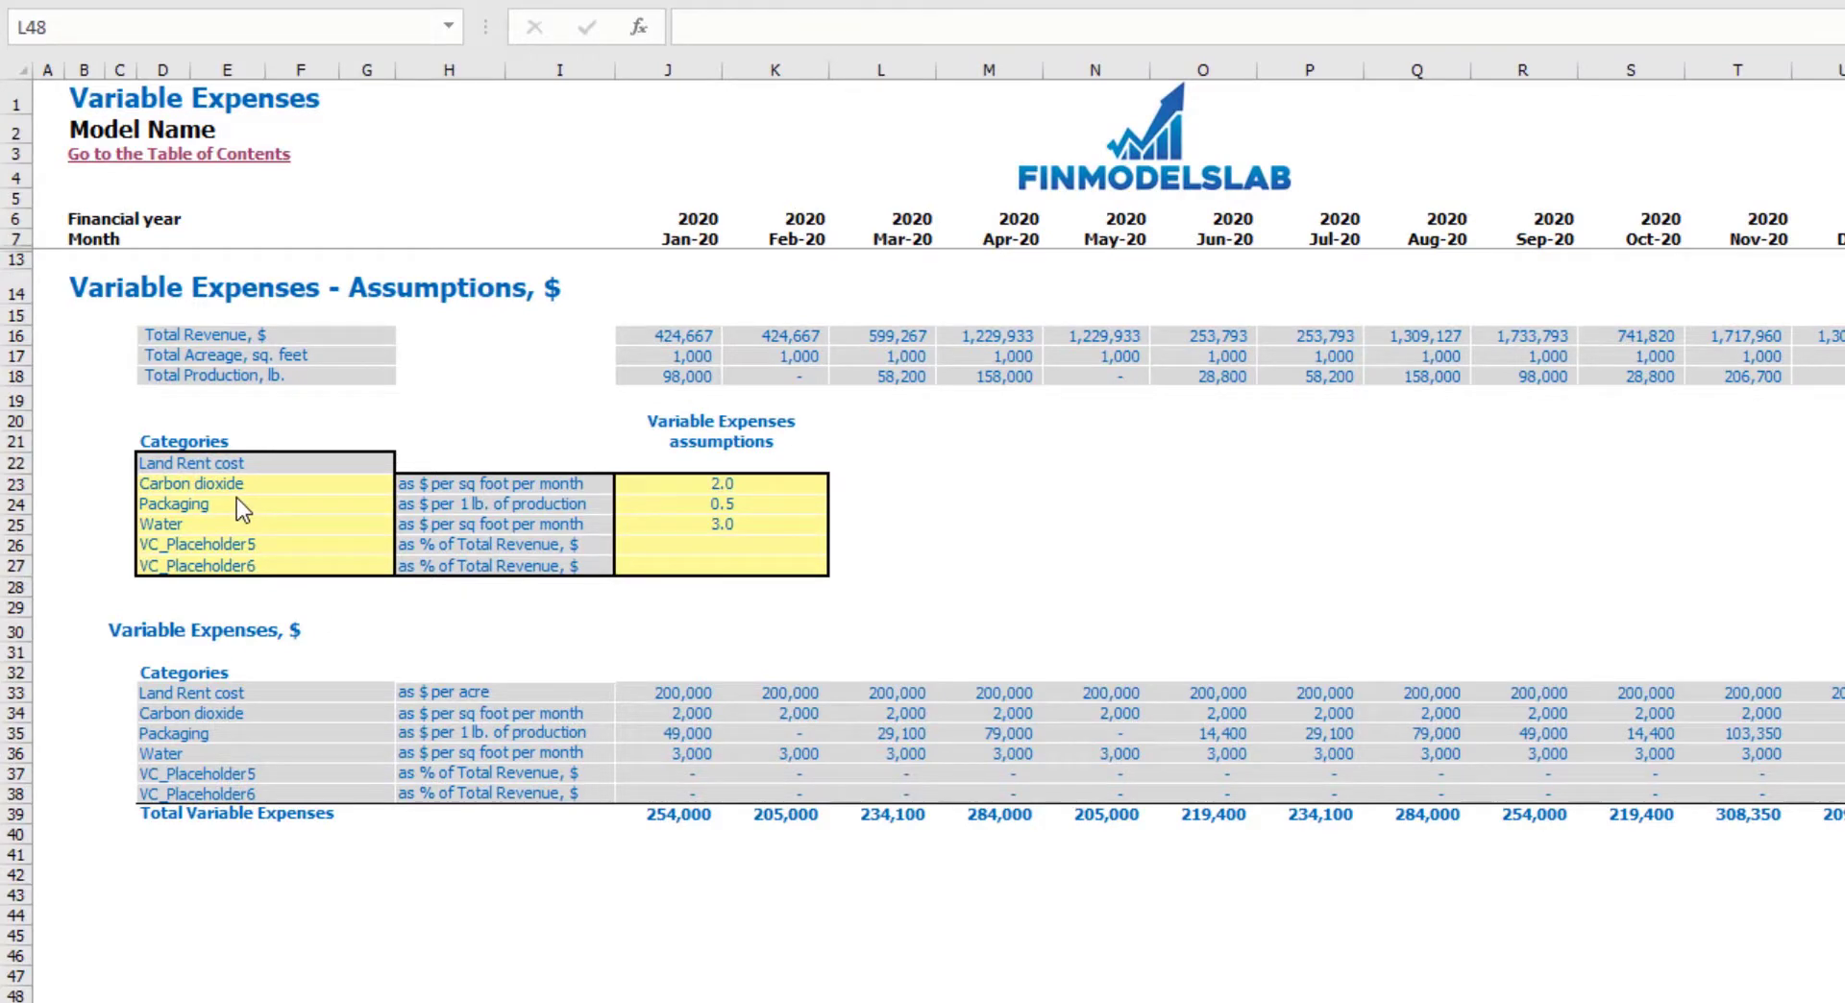
Examine the Land Rent cost category, the dashboard's rent cost per sq foot for 2020–2024, and the monthly land rent row
left_click(230, 464)
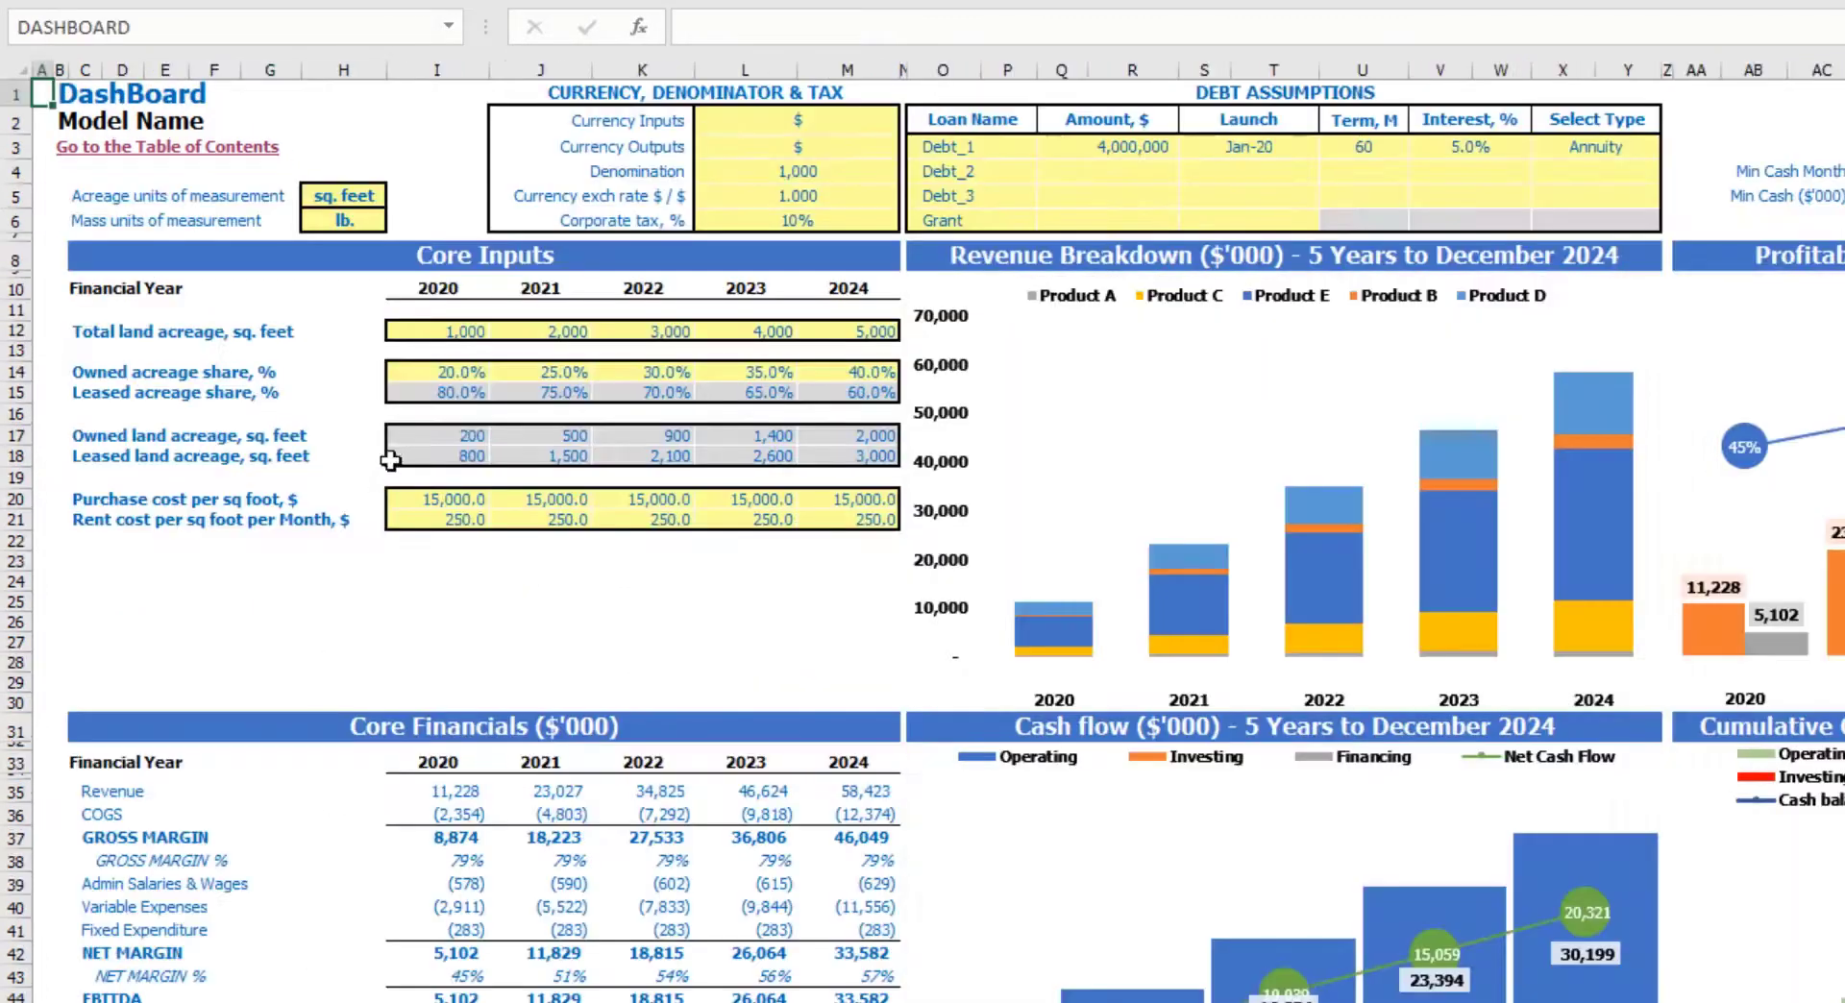
left_click_drag(443, 518, 815, 512)
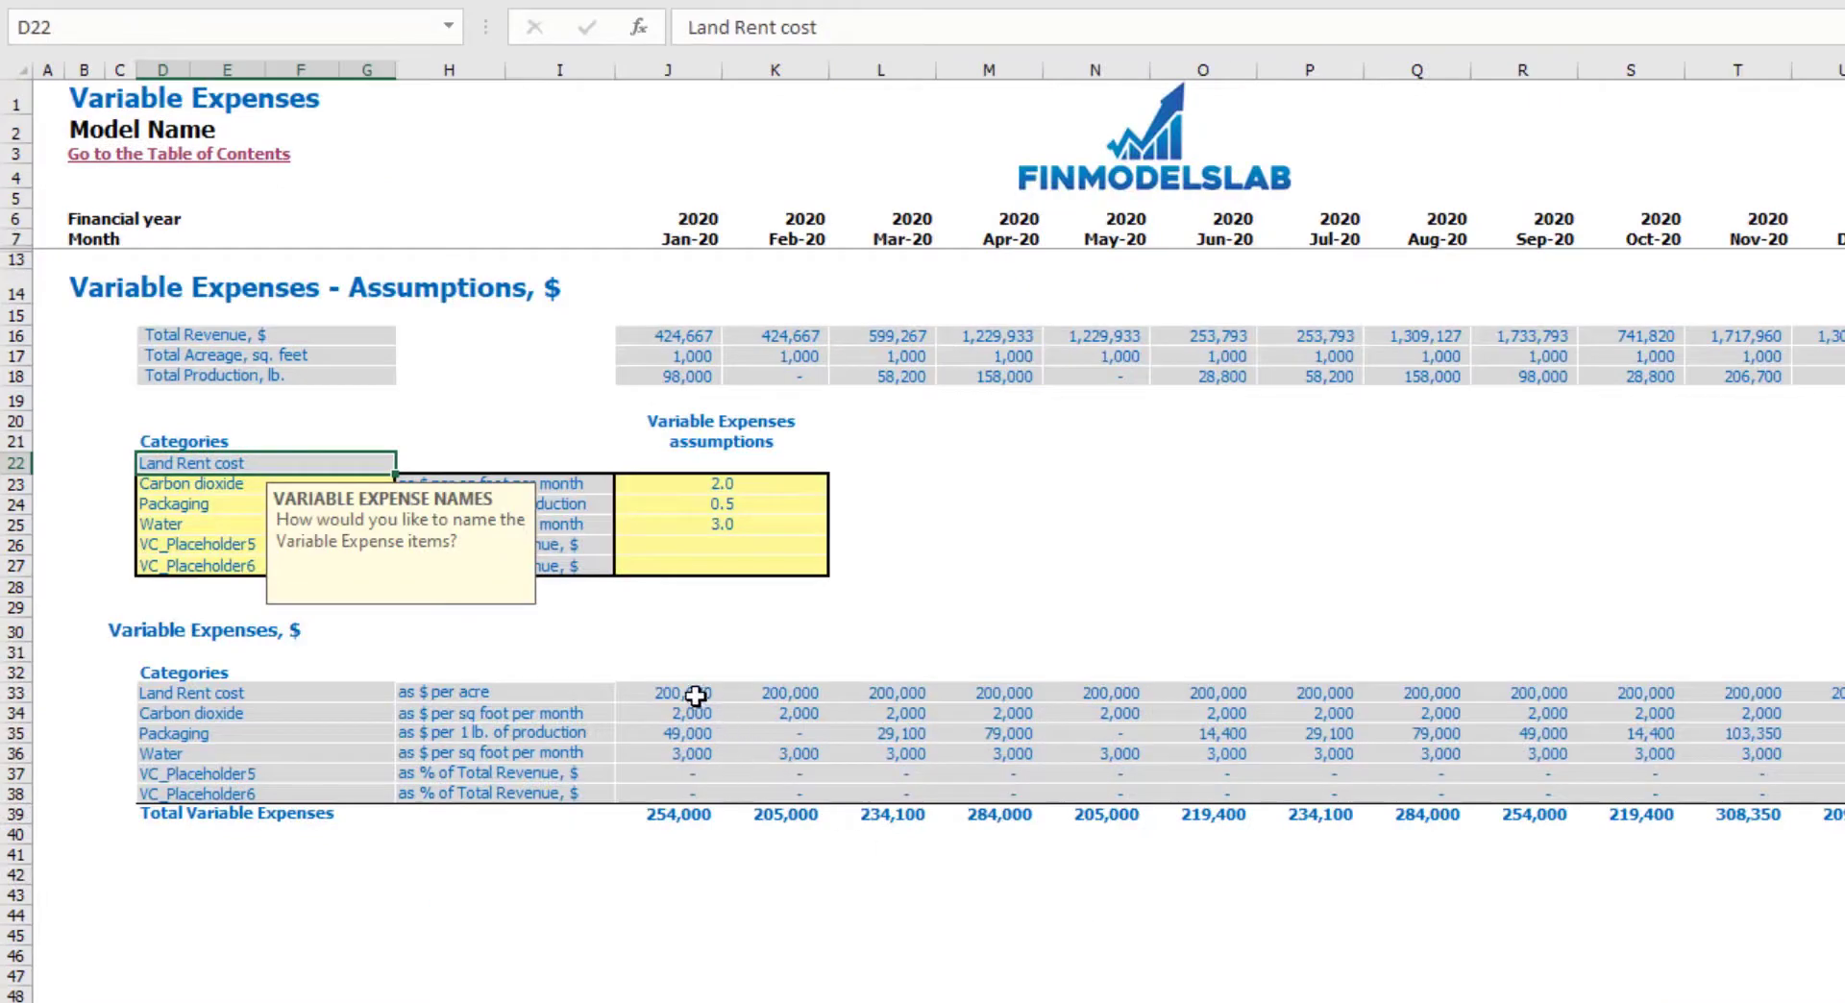
left_click_drag(693, 694, 1660, 692)
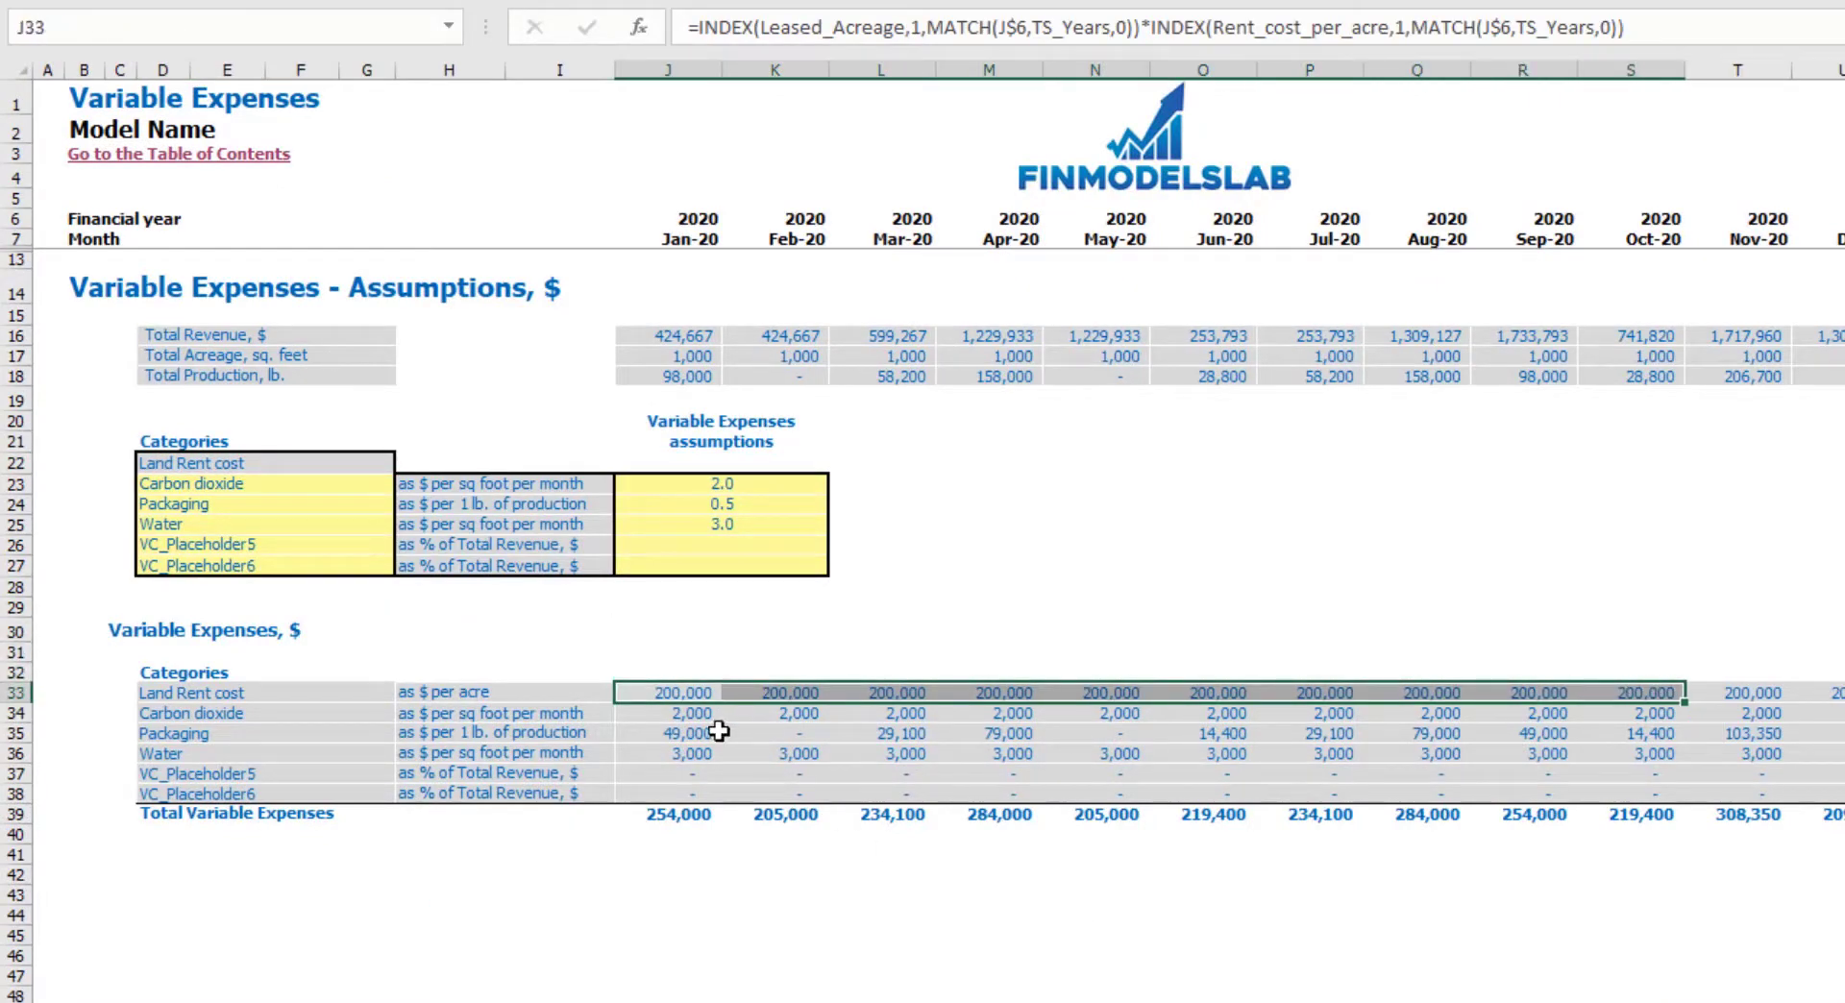
Try renaming the Carbon dioxide category to "Var exp" and undo the rename
left_click(274, 495)
left_click(430, 485)
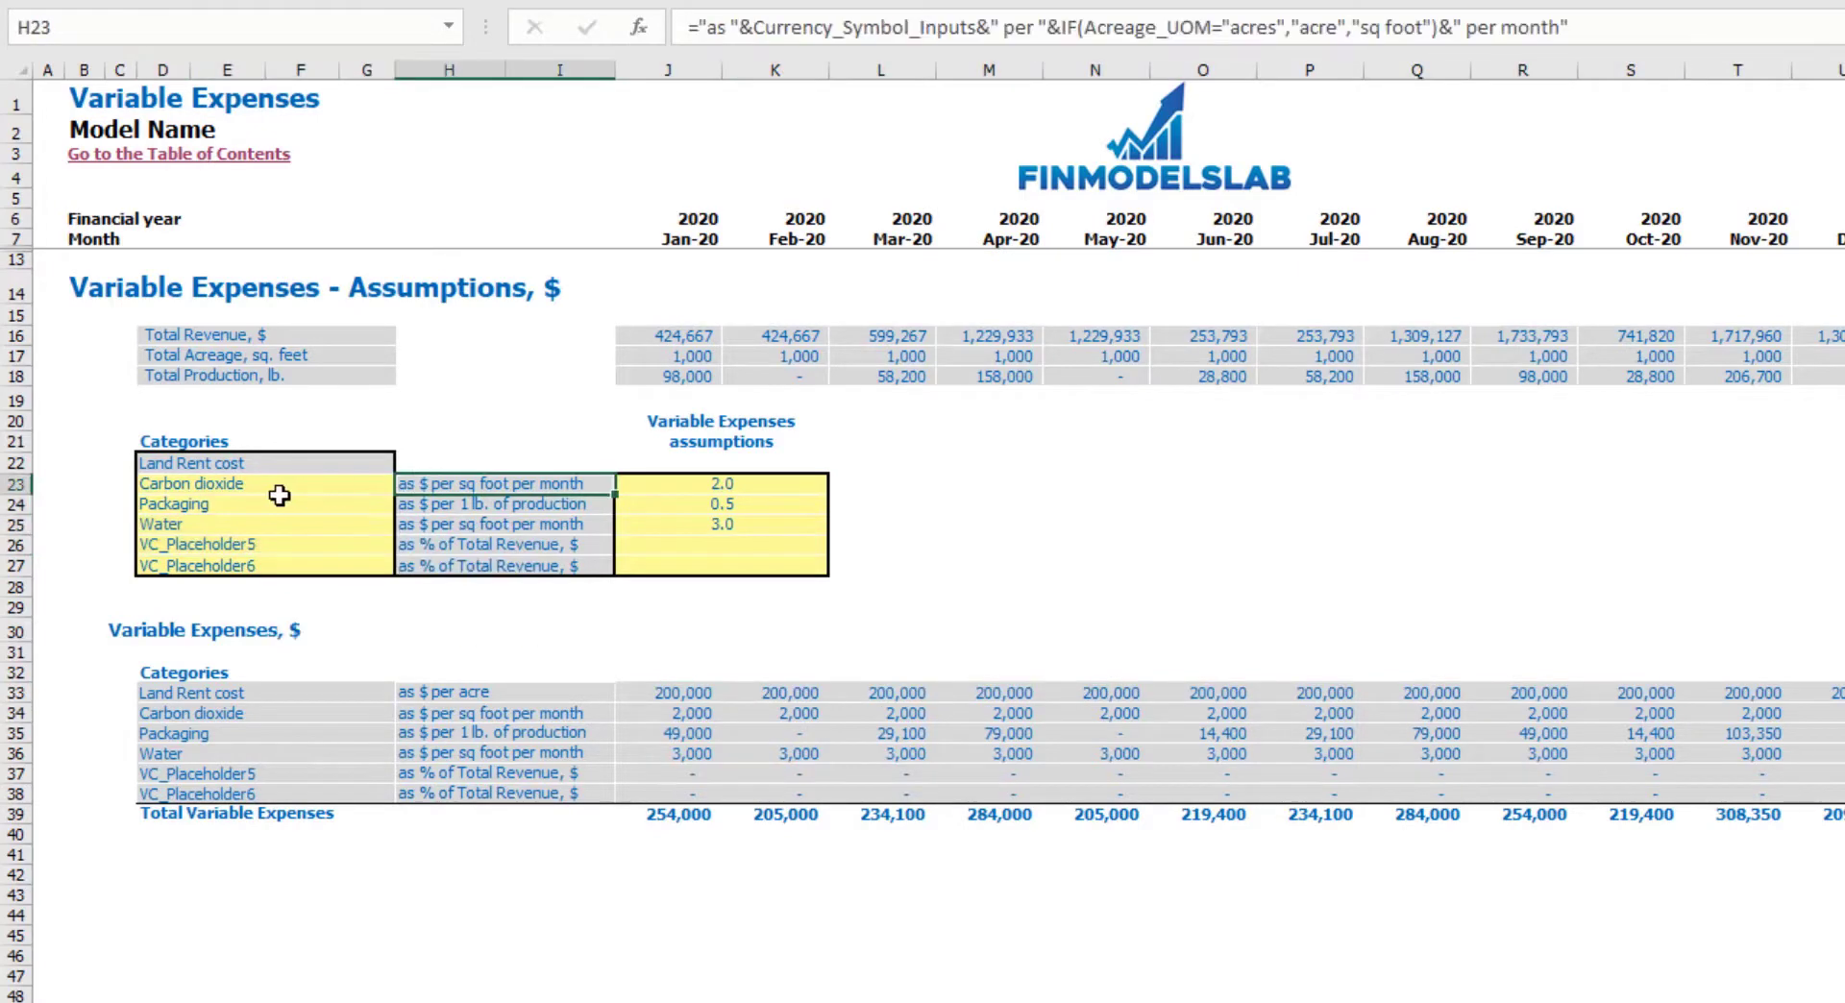
left_click(219, 493)
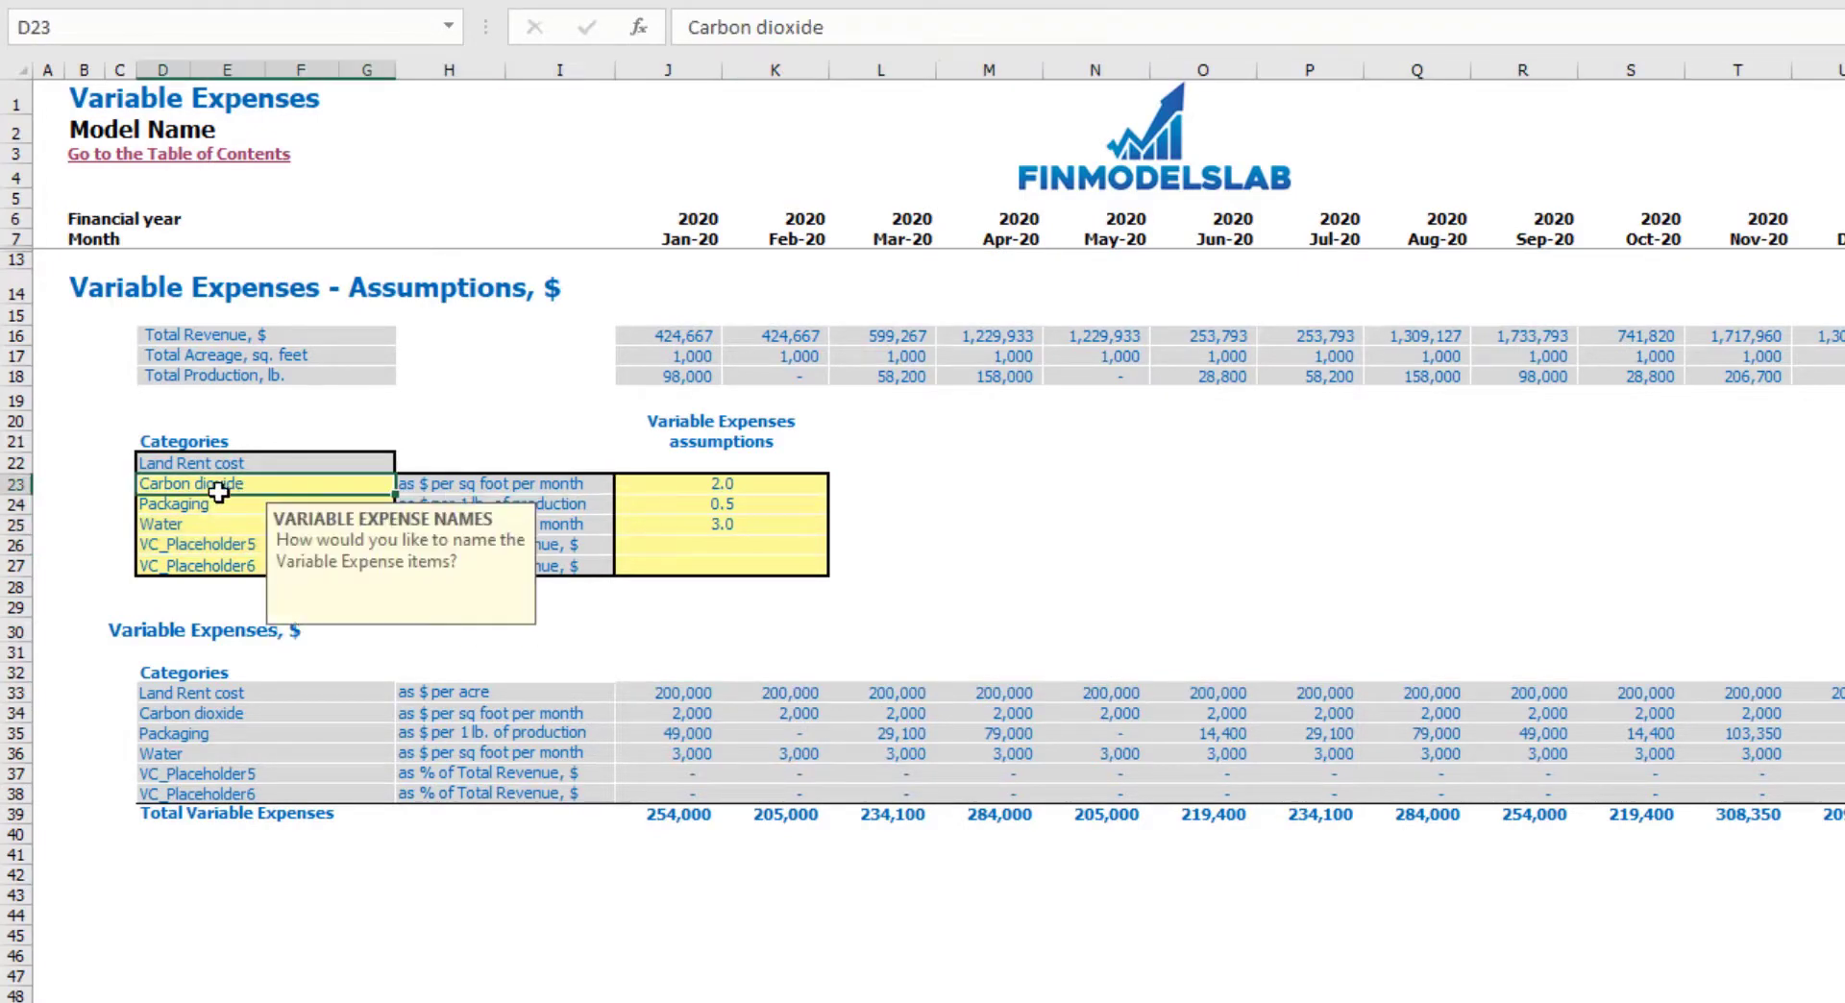
type("Var")
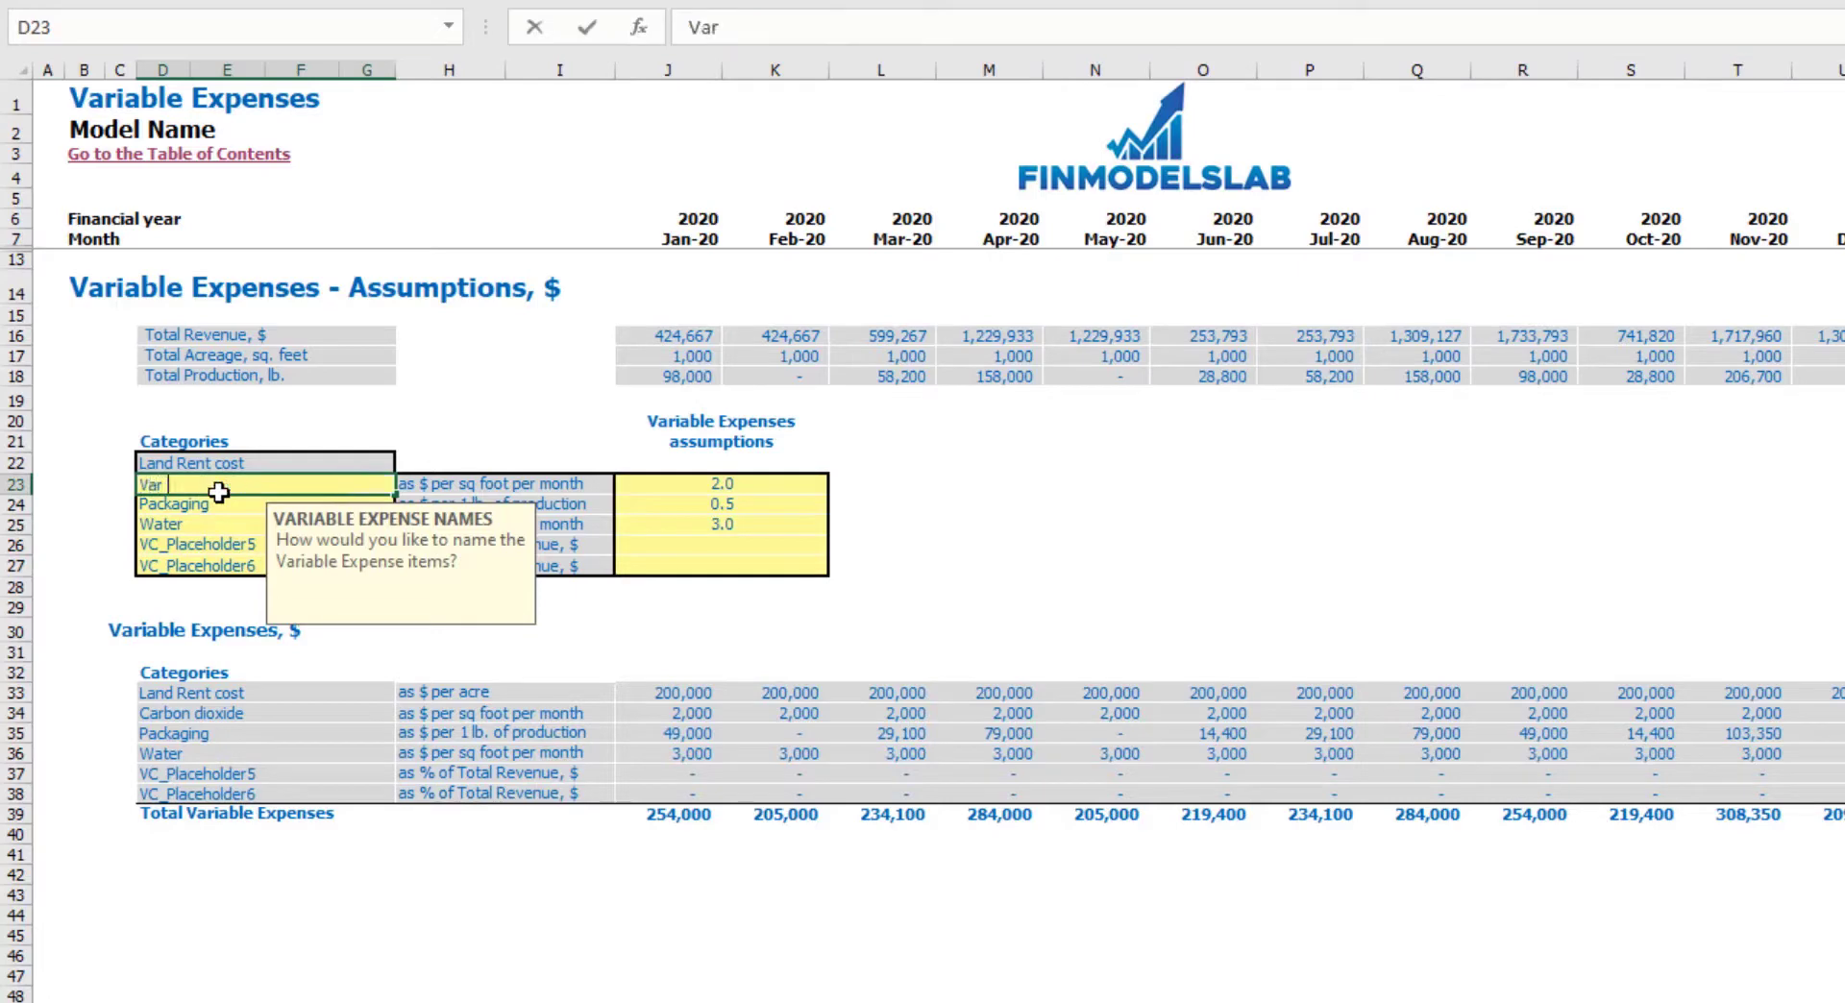
type(" exp")
key("Return")
key("ctrl+z")
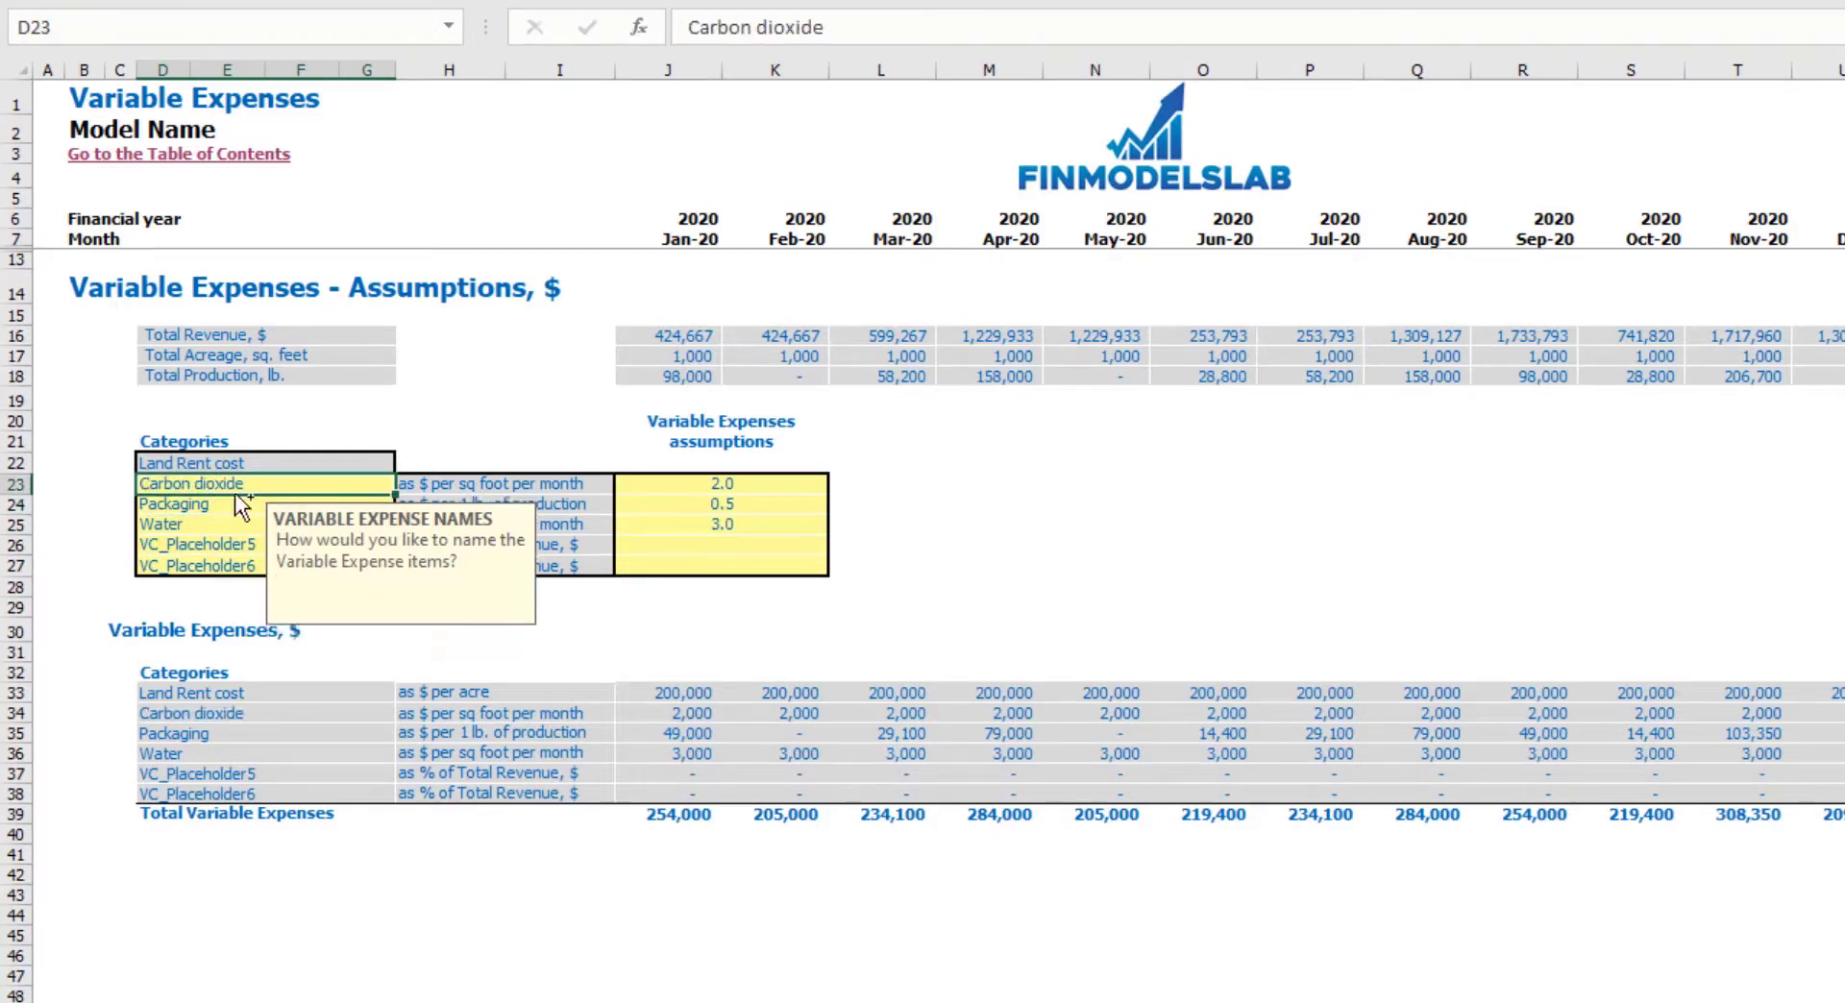
Set the Carbon dioxide assumption to 3 $ per sq foot per month
left_click(420, 422)
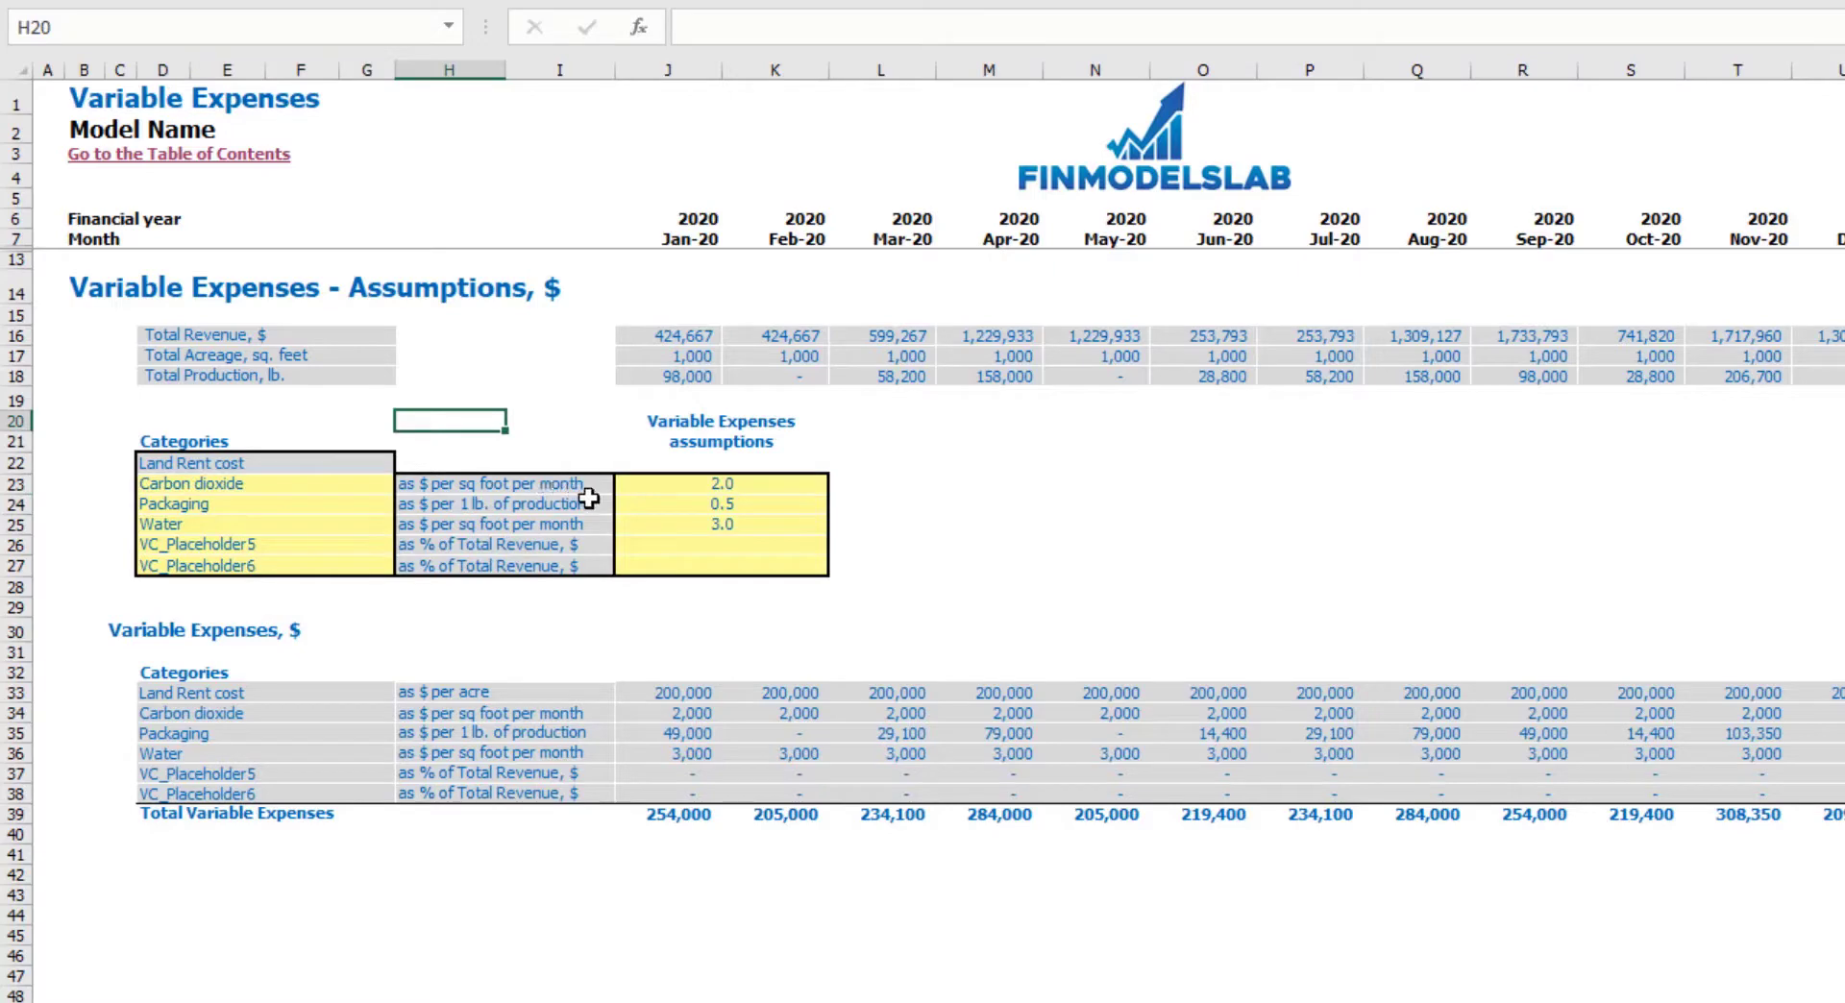
left_click(533, 488)
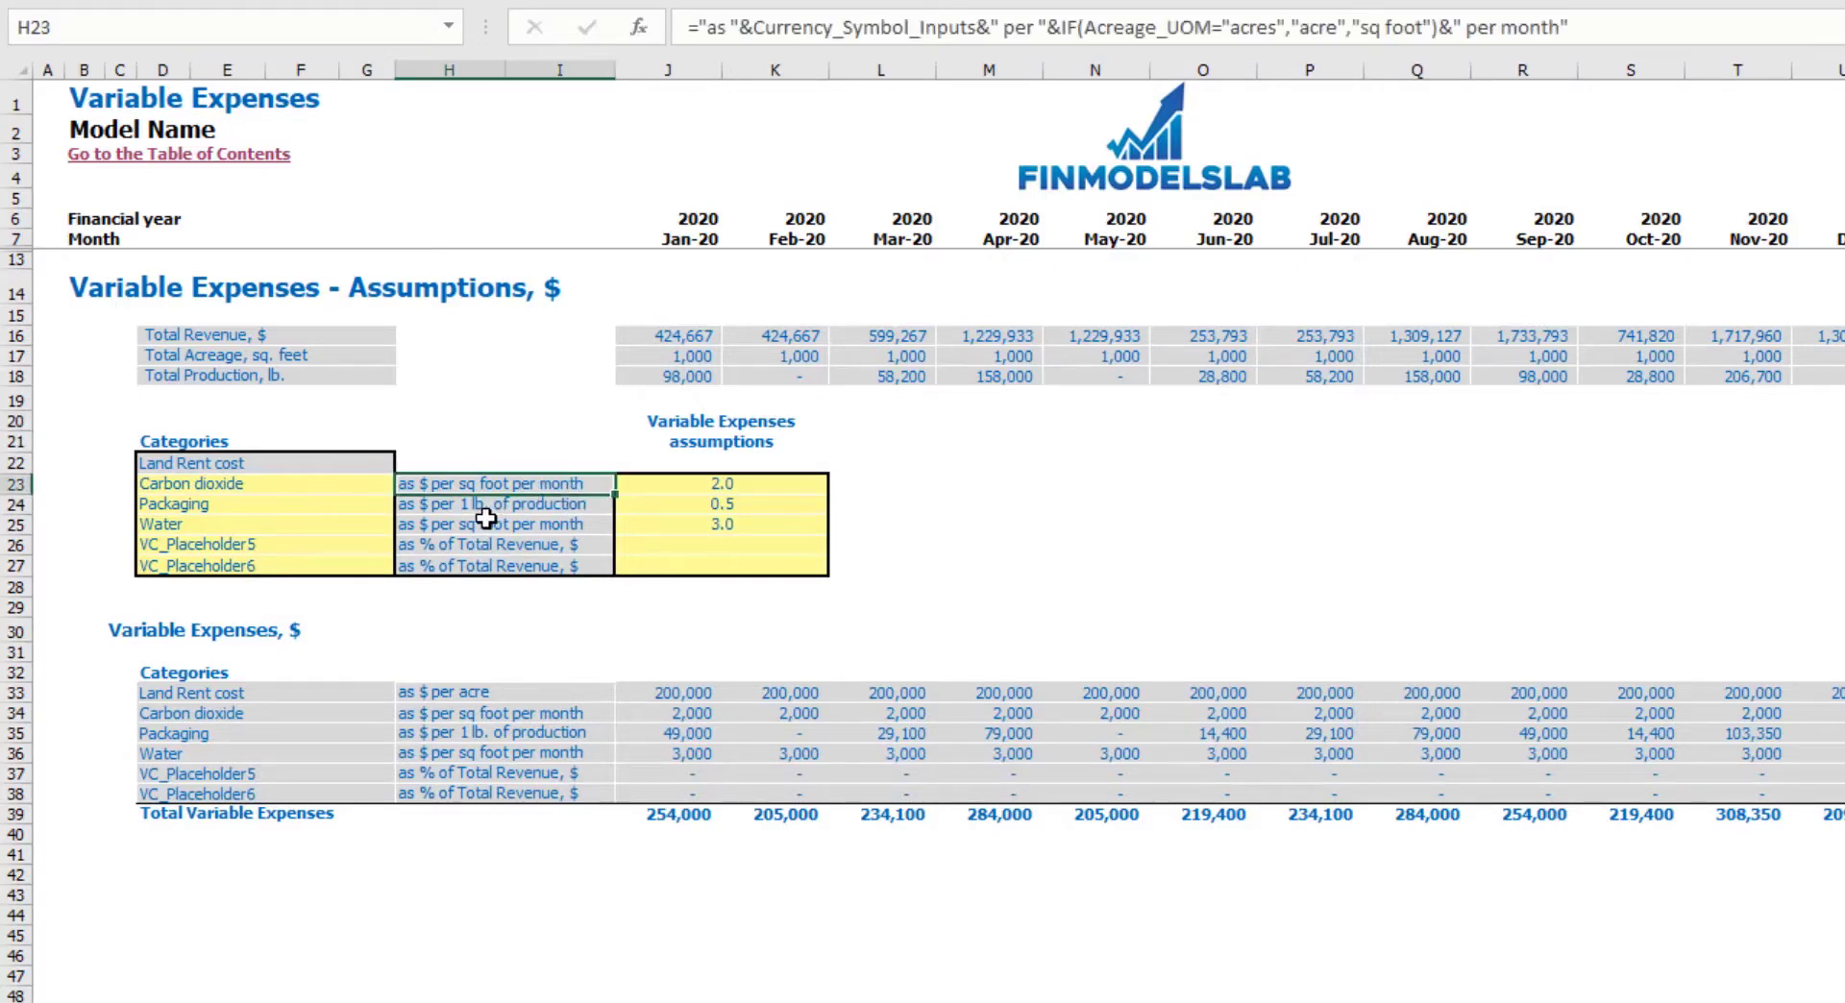
key("Tab")
type("3")
key("Return")
key("shift+Tab")
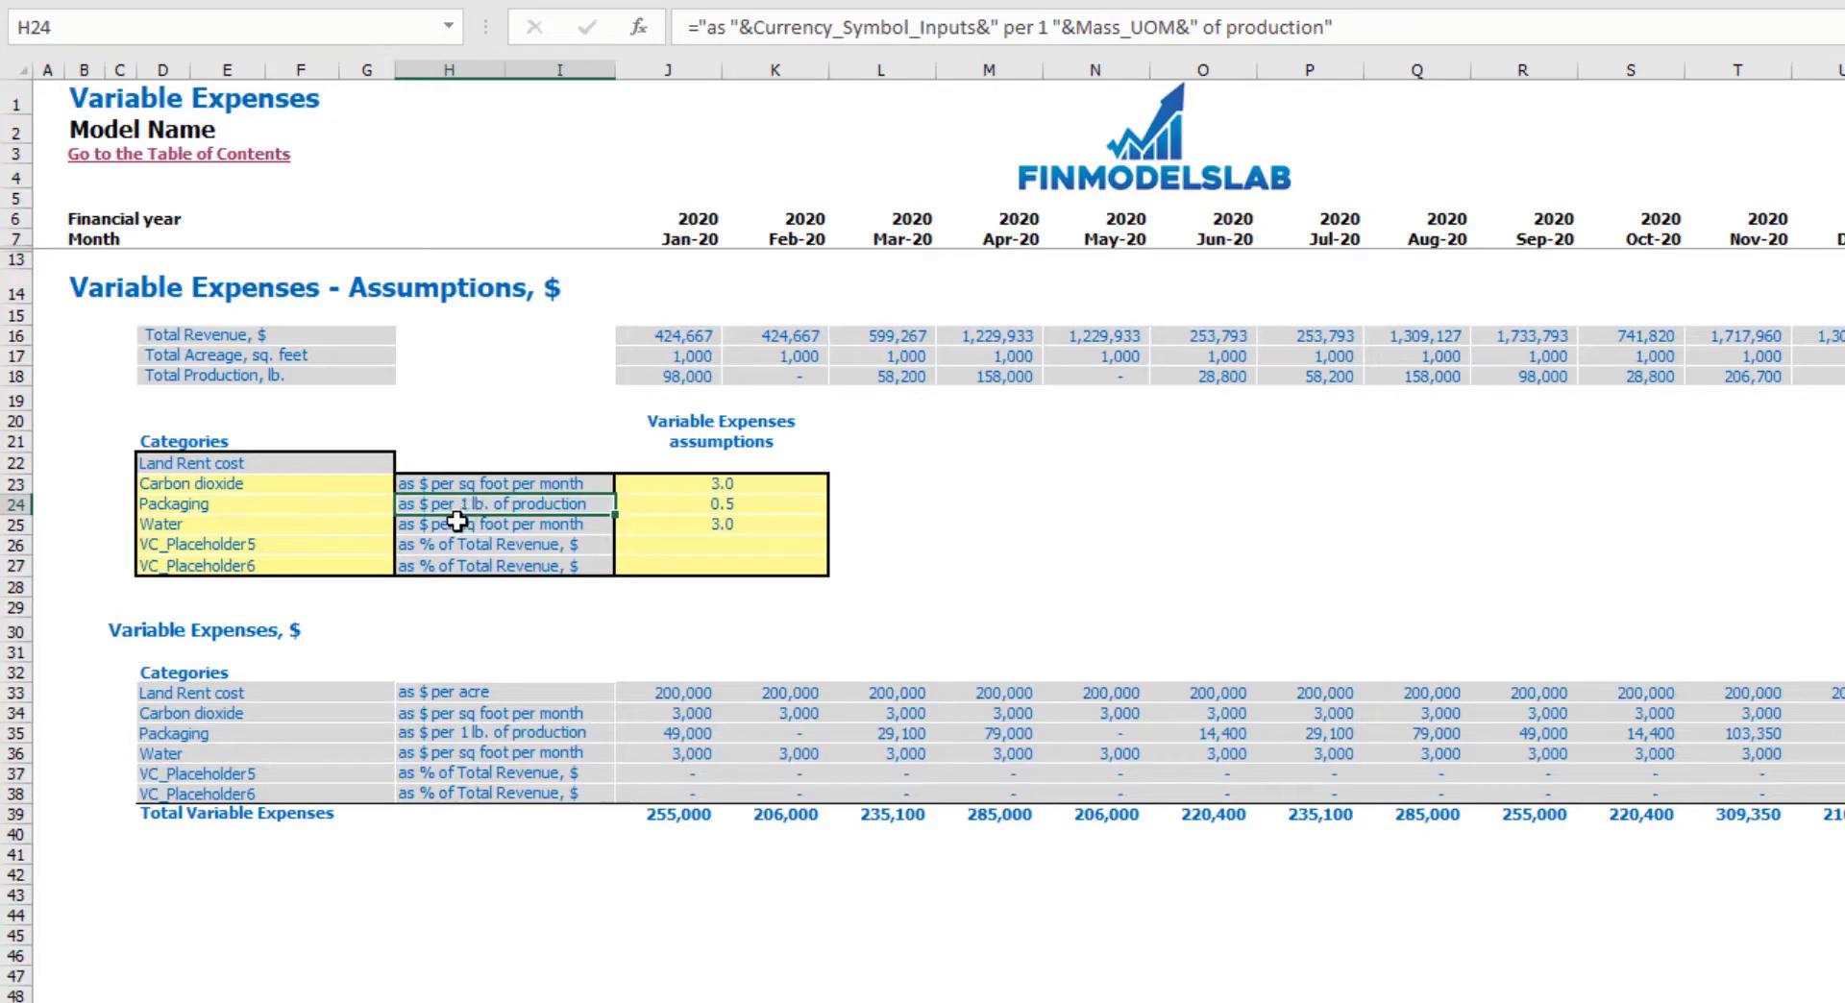
Set the Packaging assumption to 1 $ per lb. of production
left_click(261, 510)
left_click(654, 504)
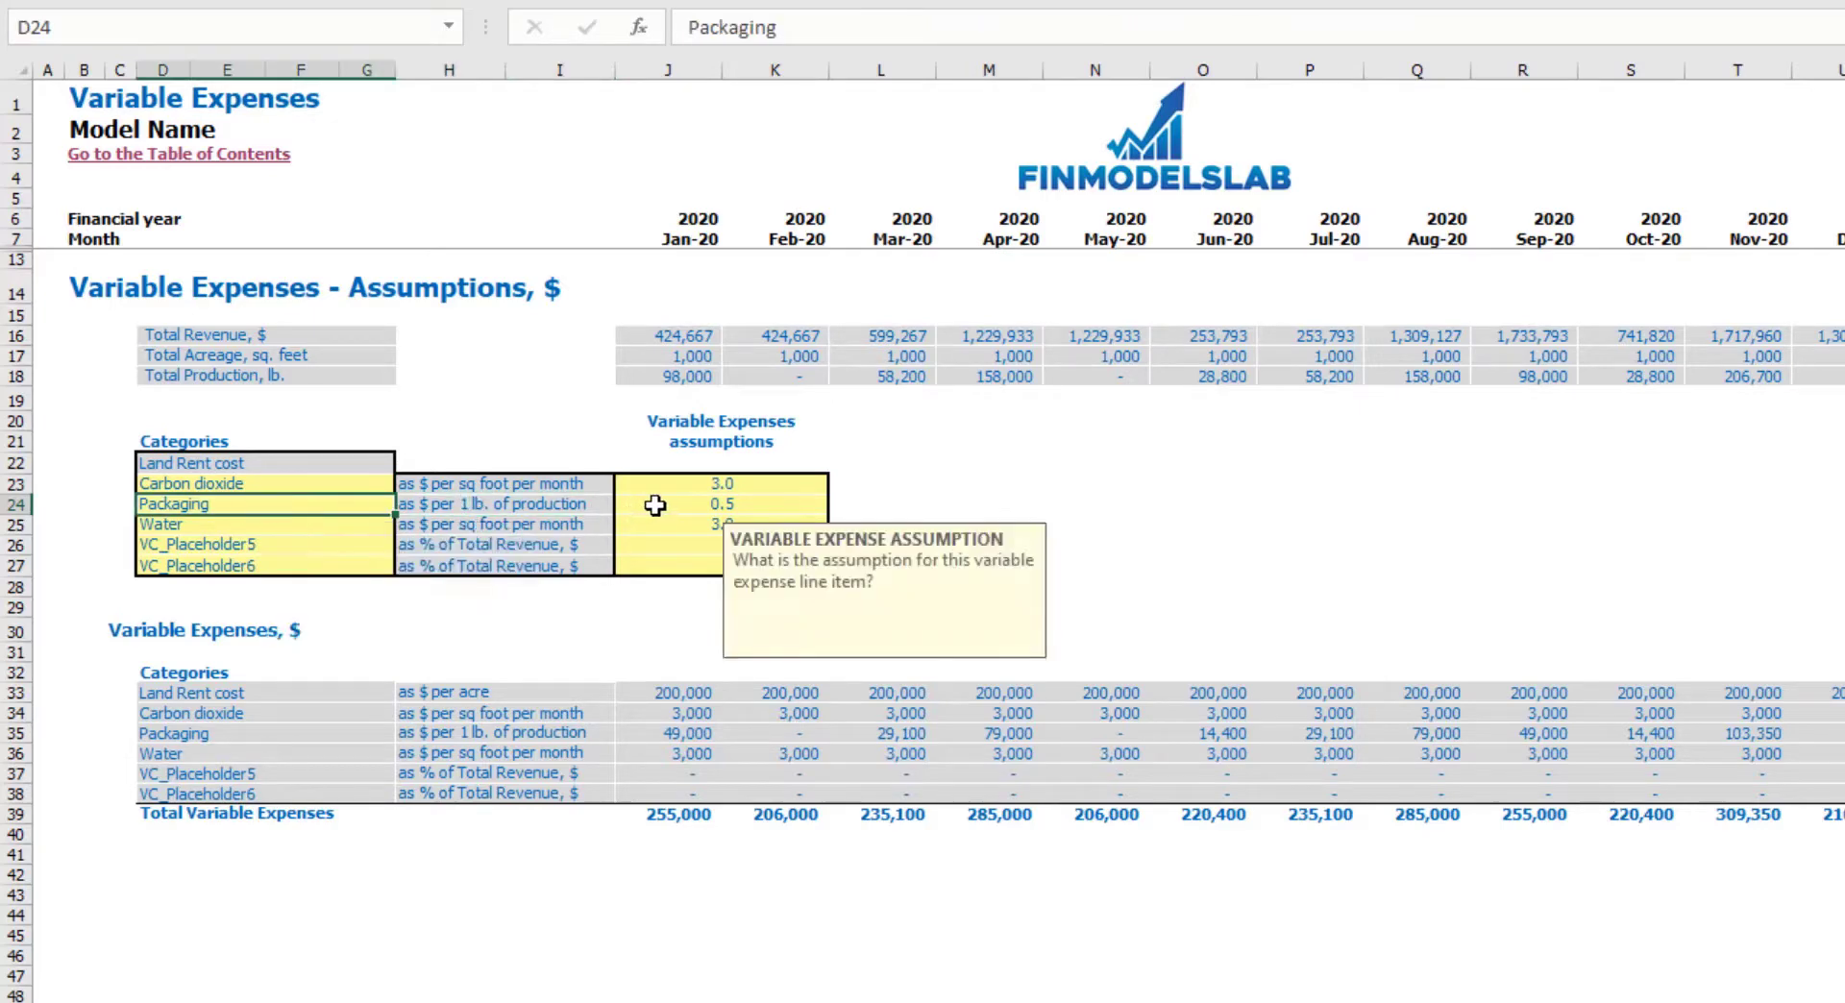
type("1")
key("Return")
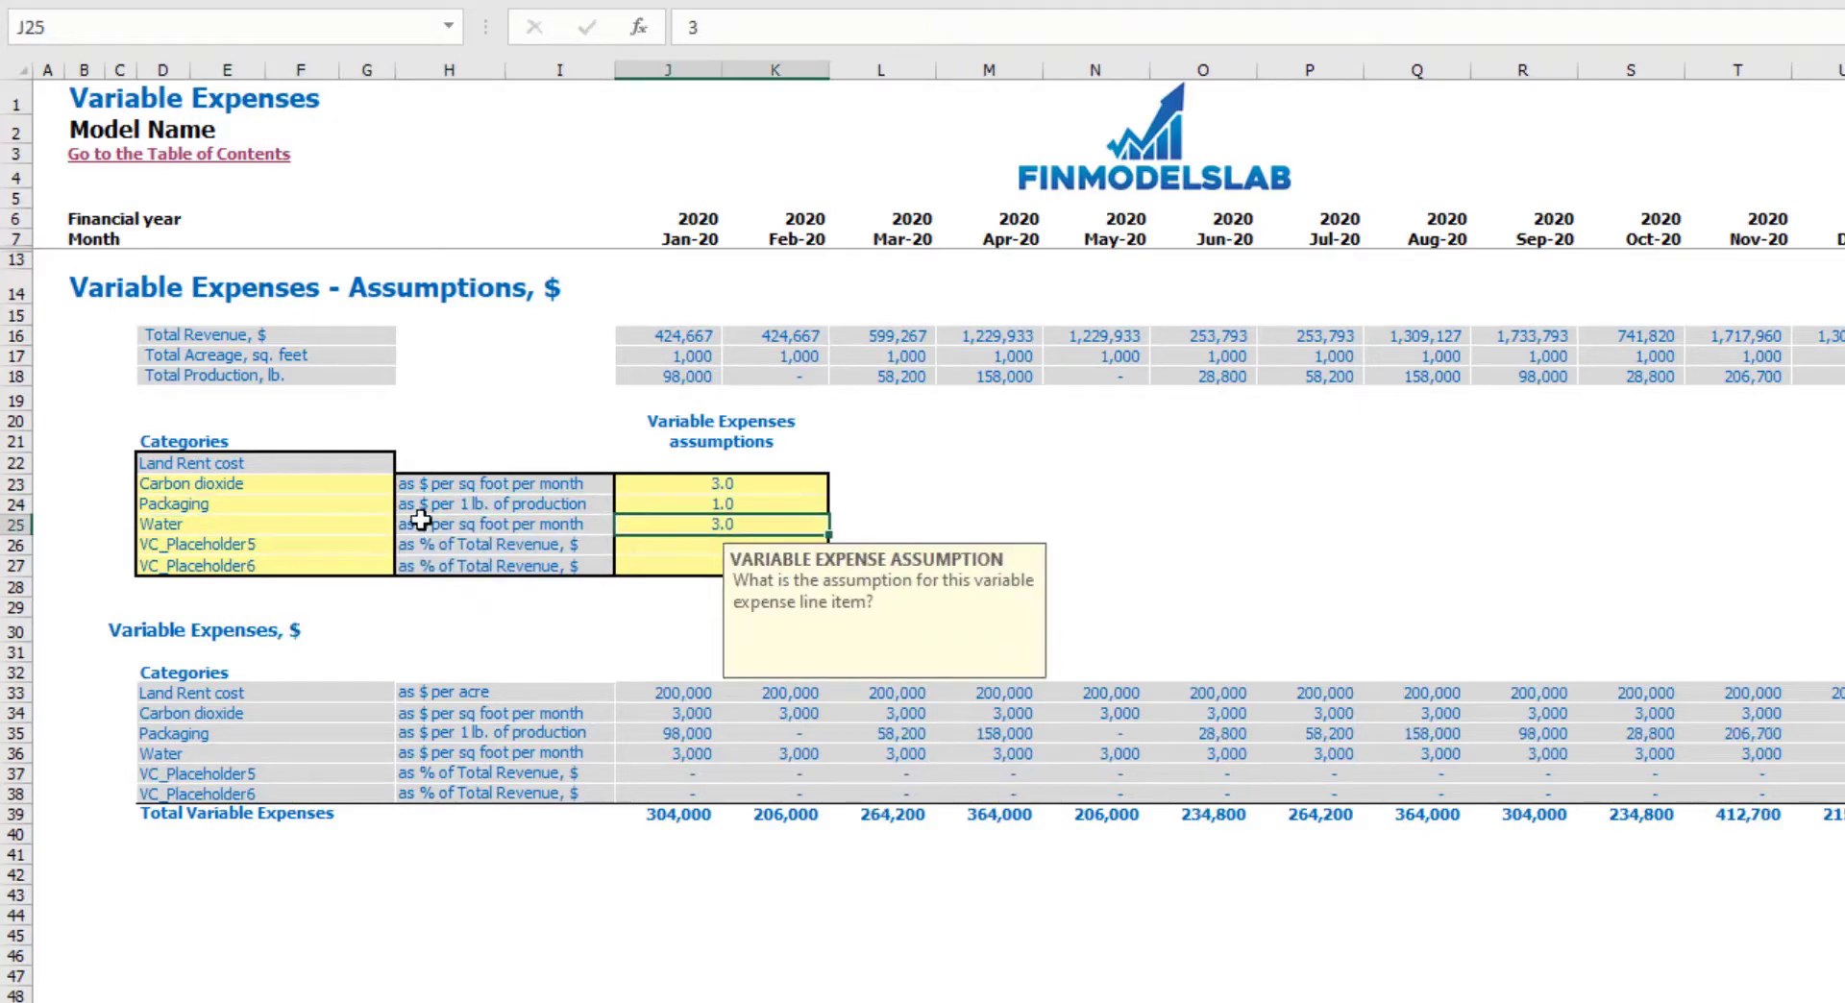
Set the Water assumption to 4 $ per sq foot per month
left_click(257, 523)
left_click(492, 525)
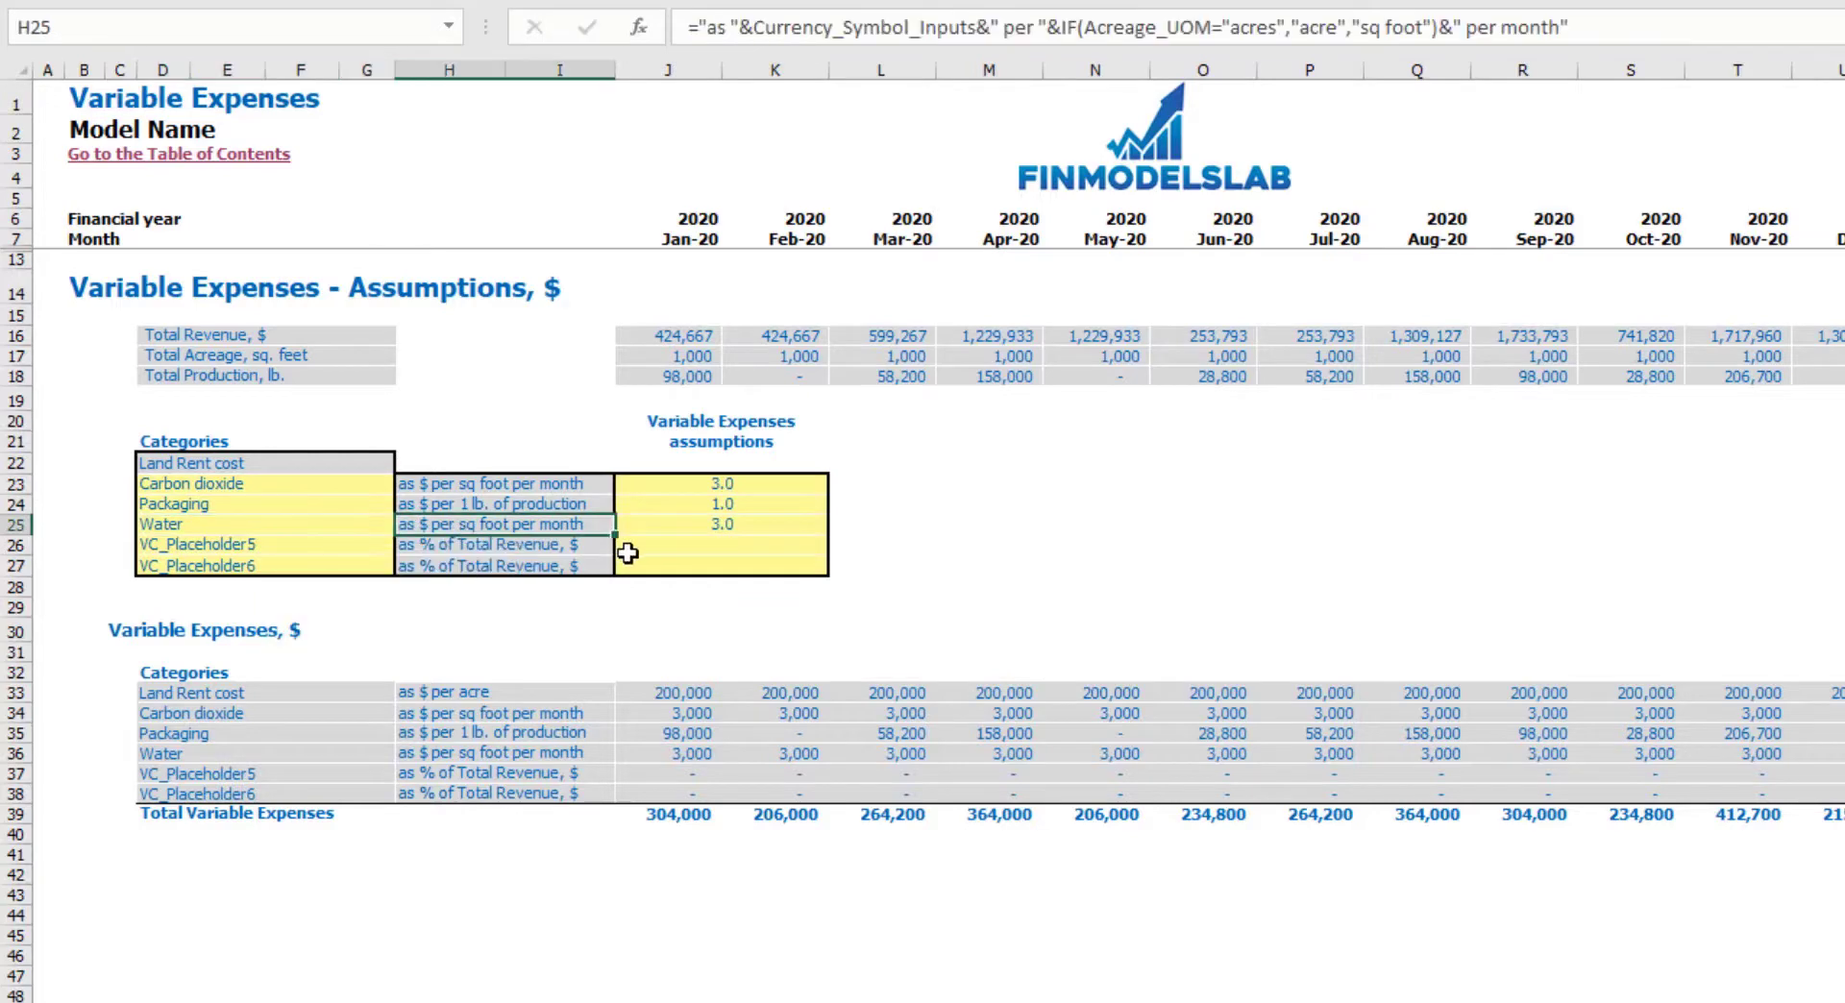
left_click(719, 524)
type("4")
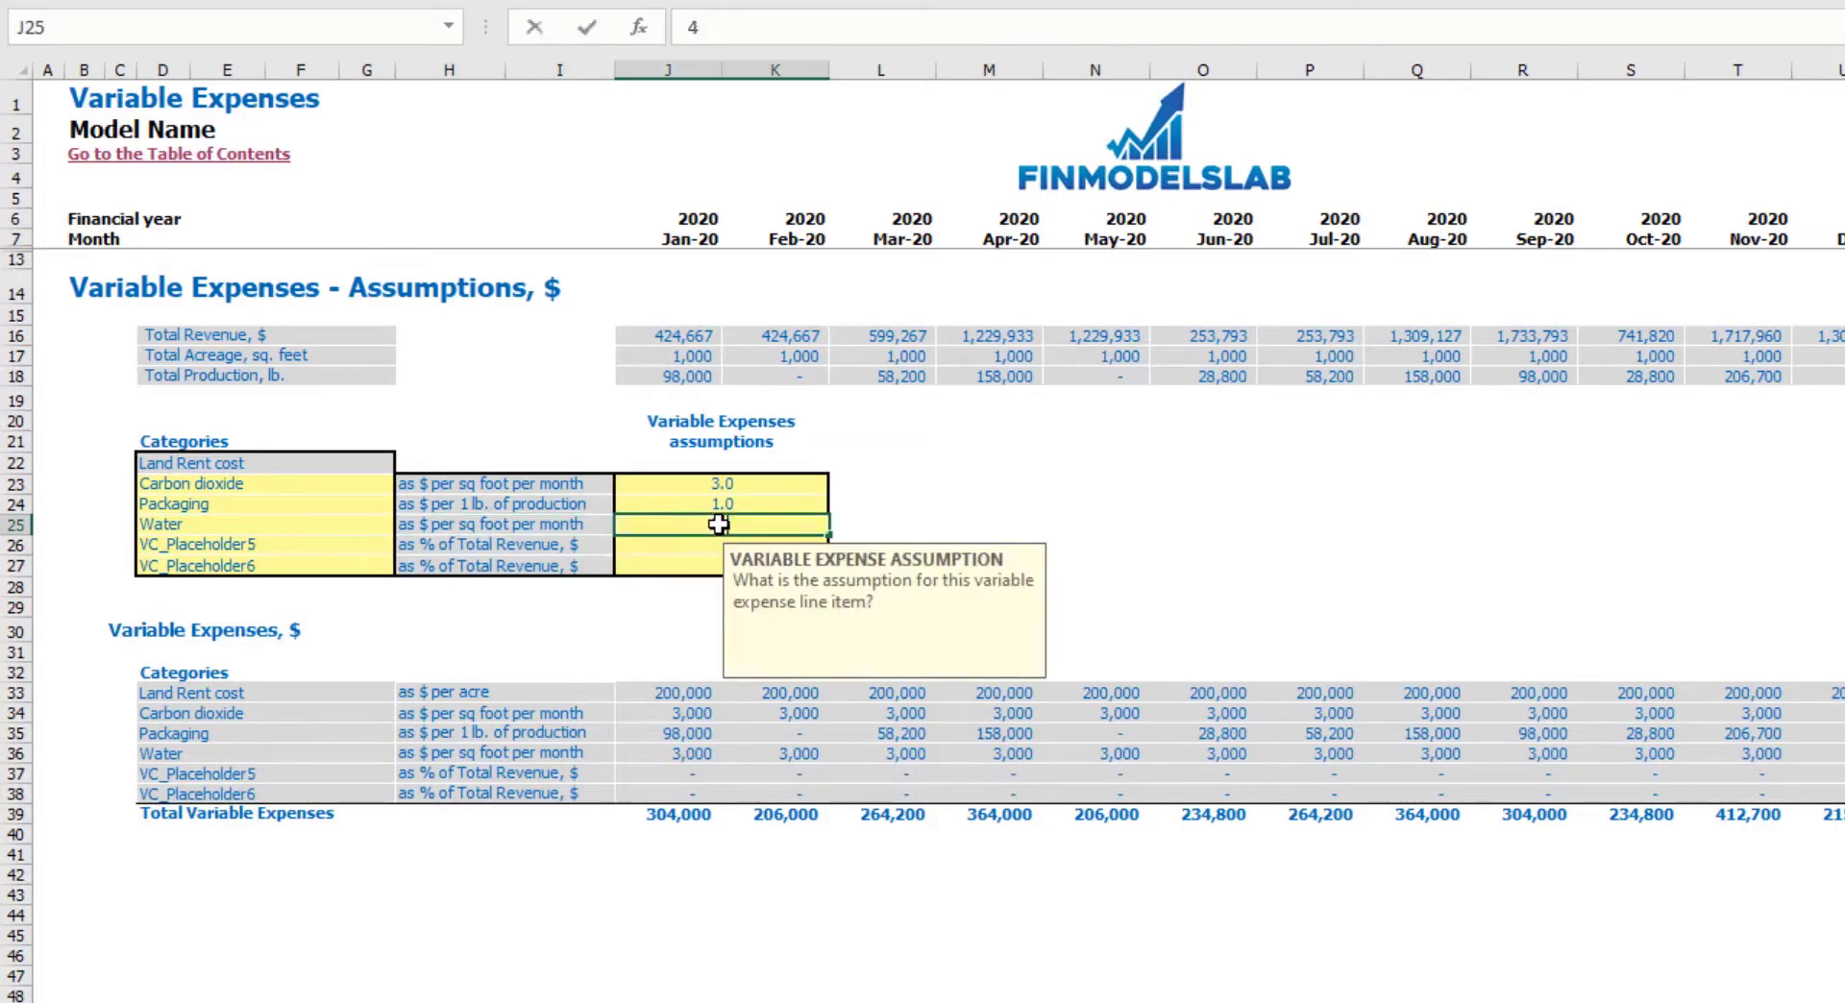
key("Return")
Set the VC_Placeholder5 variable expense assumption to 2% of total revenue
left_click_drag(522, 553, 519, 567)
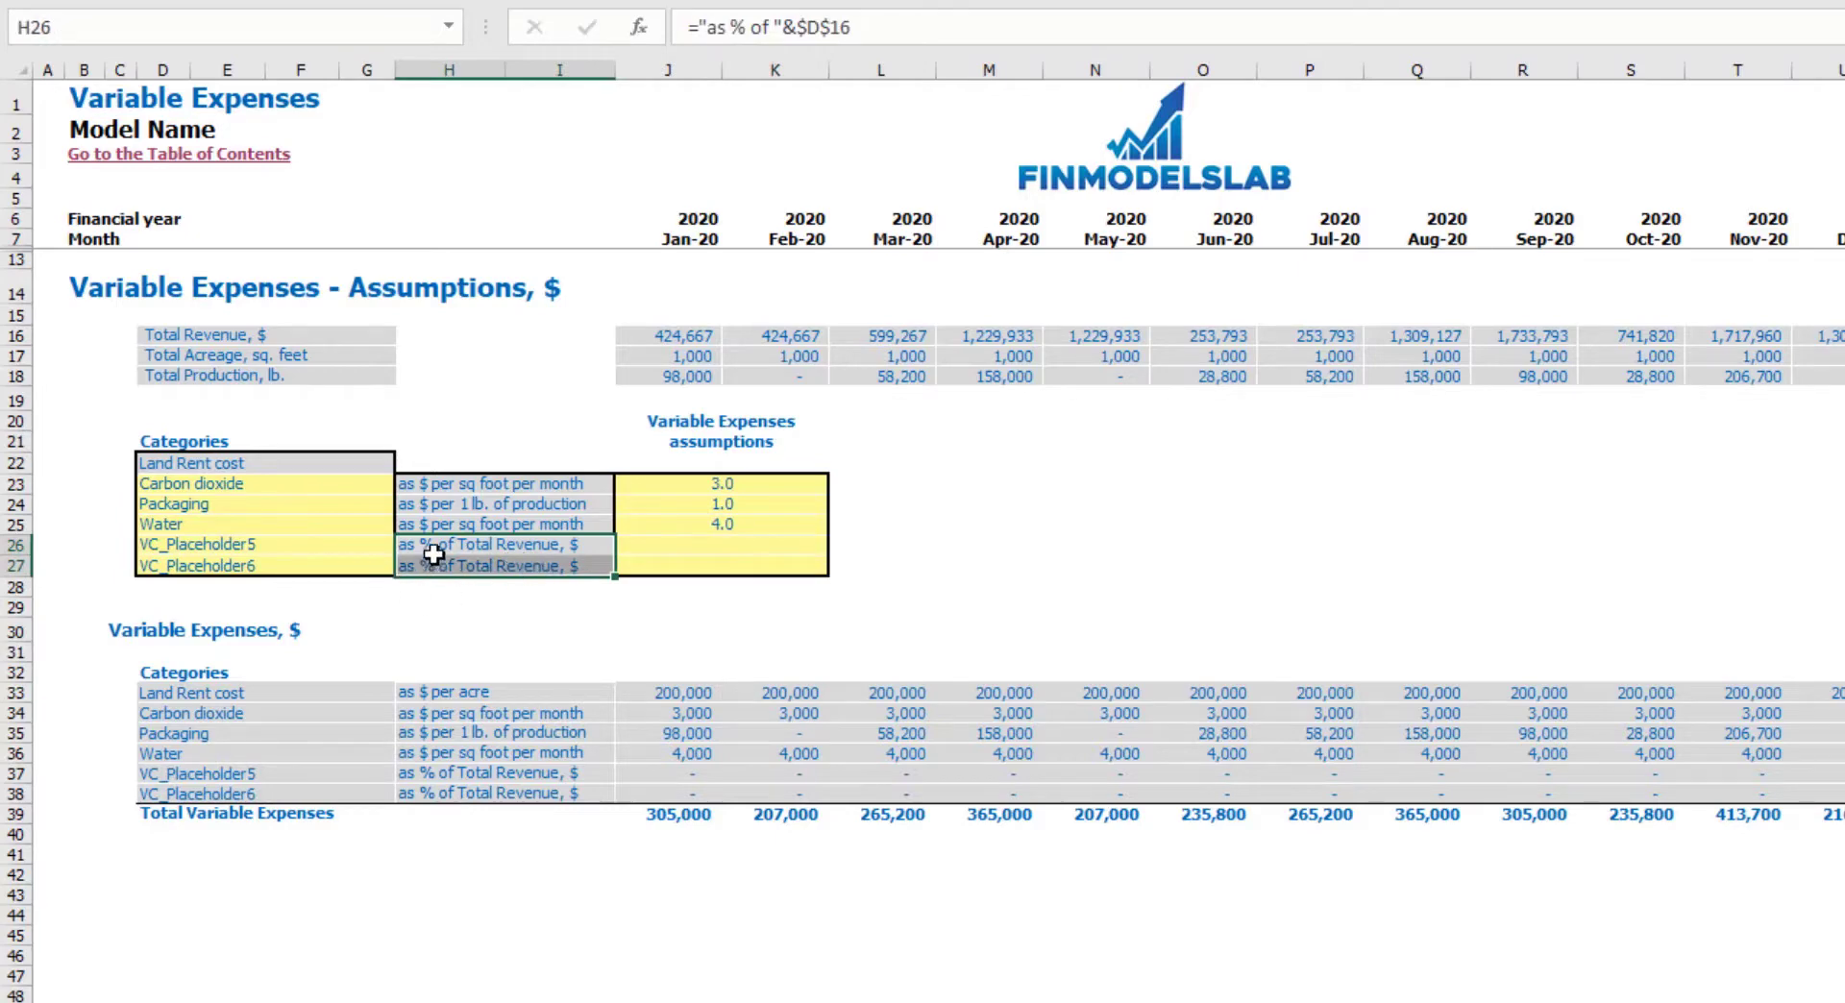
left_click(758, 536)
type("2")
key("Return")
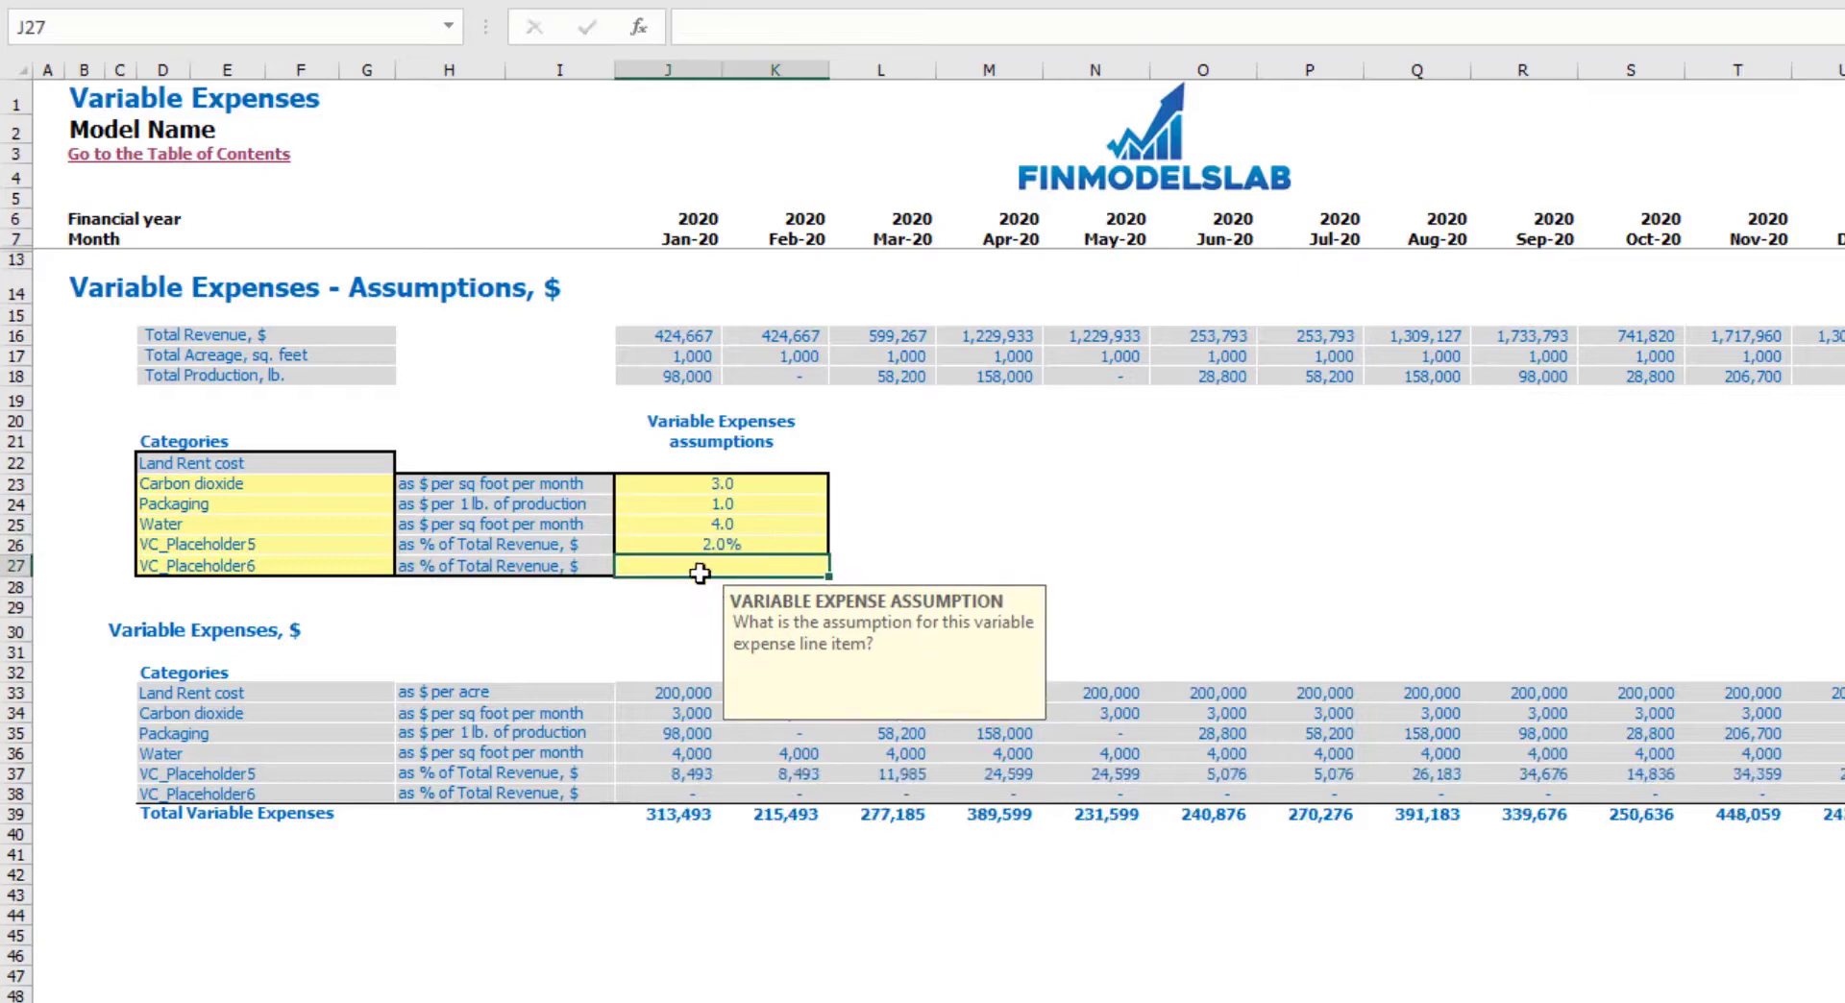
Examine the Total Revenue, Total Acreage and Total Production driver rows above the variable expense assumptions
left_click(1013, 490)
left_click_drag(17, 337, 24, 373)
left_click(13, 339)
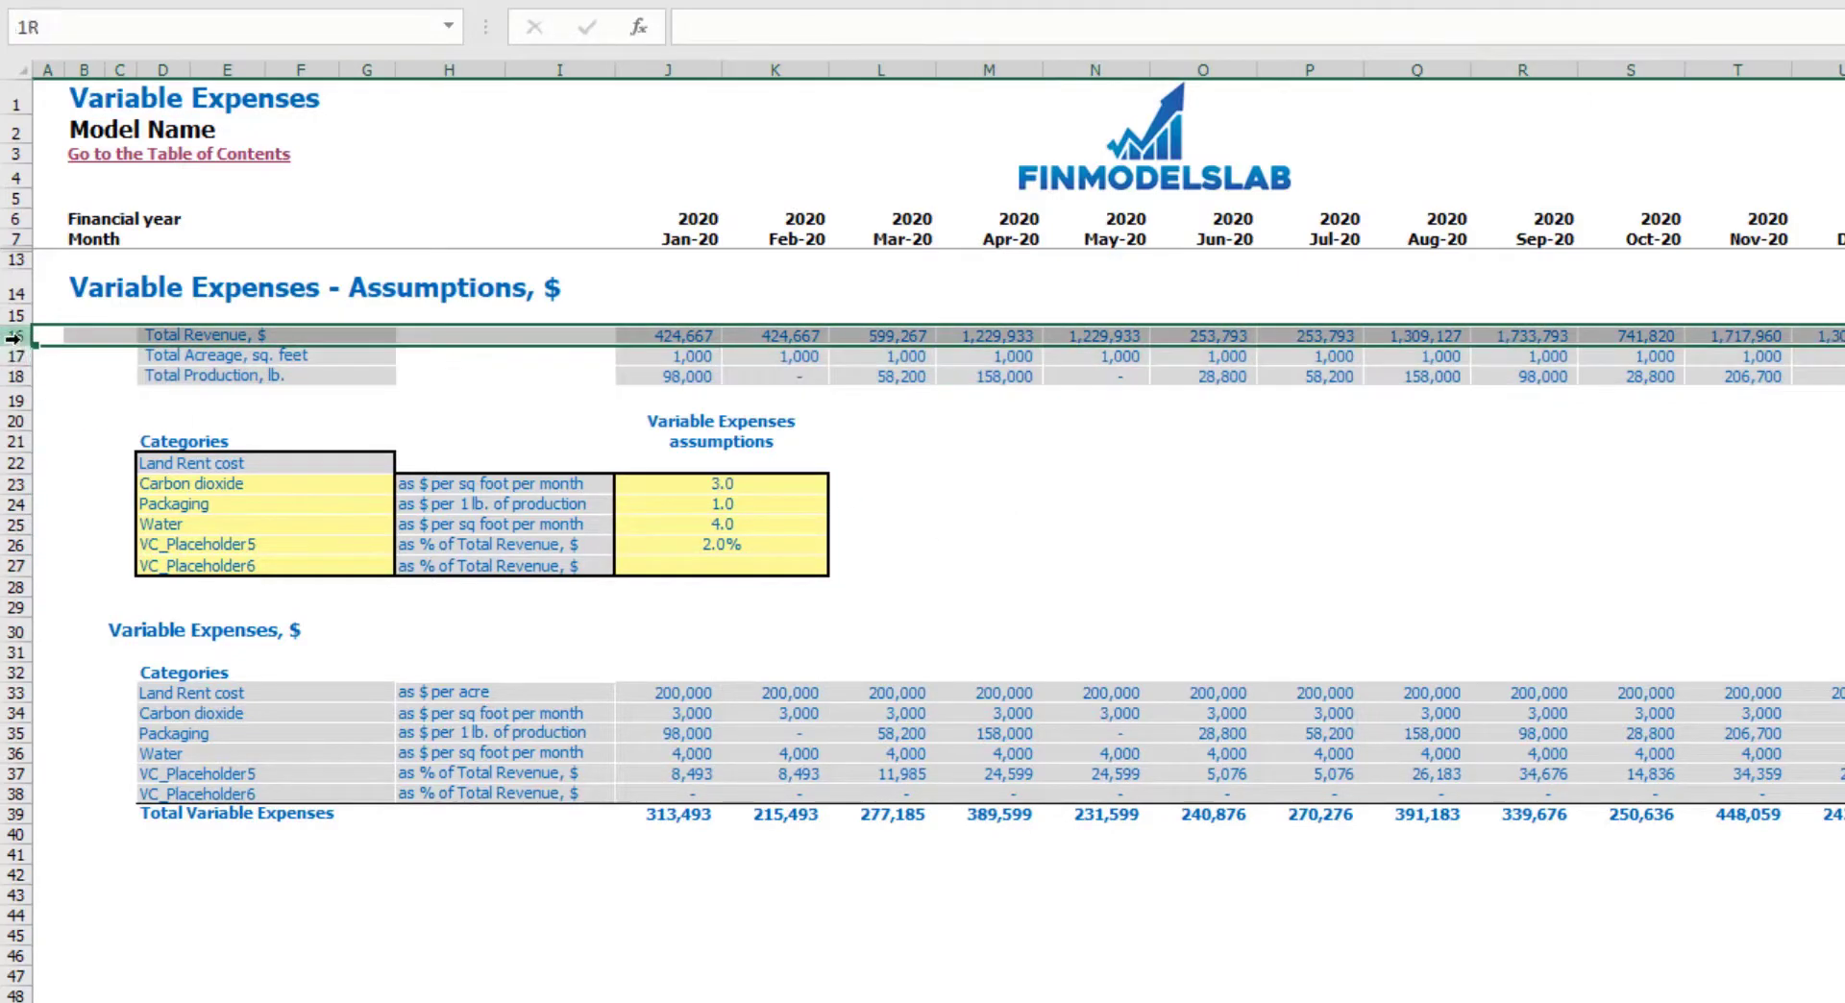
left_click(18, 357)
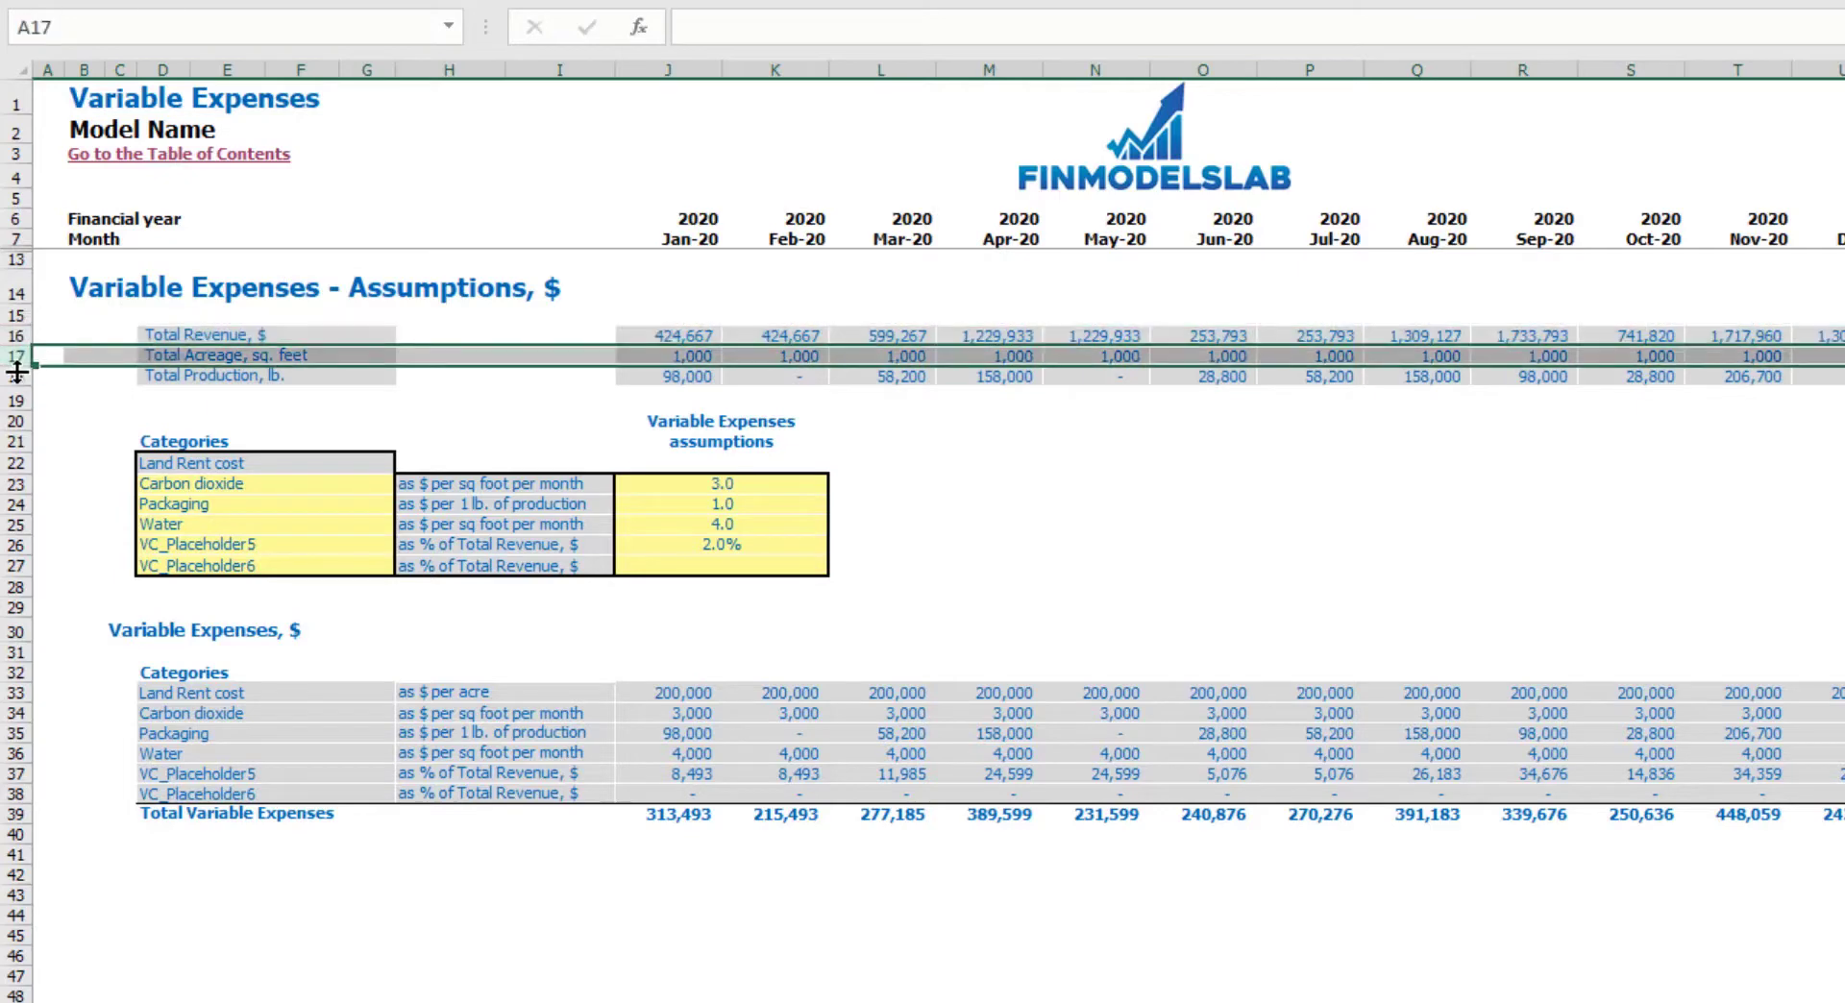
left_click(14, 377)
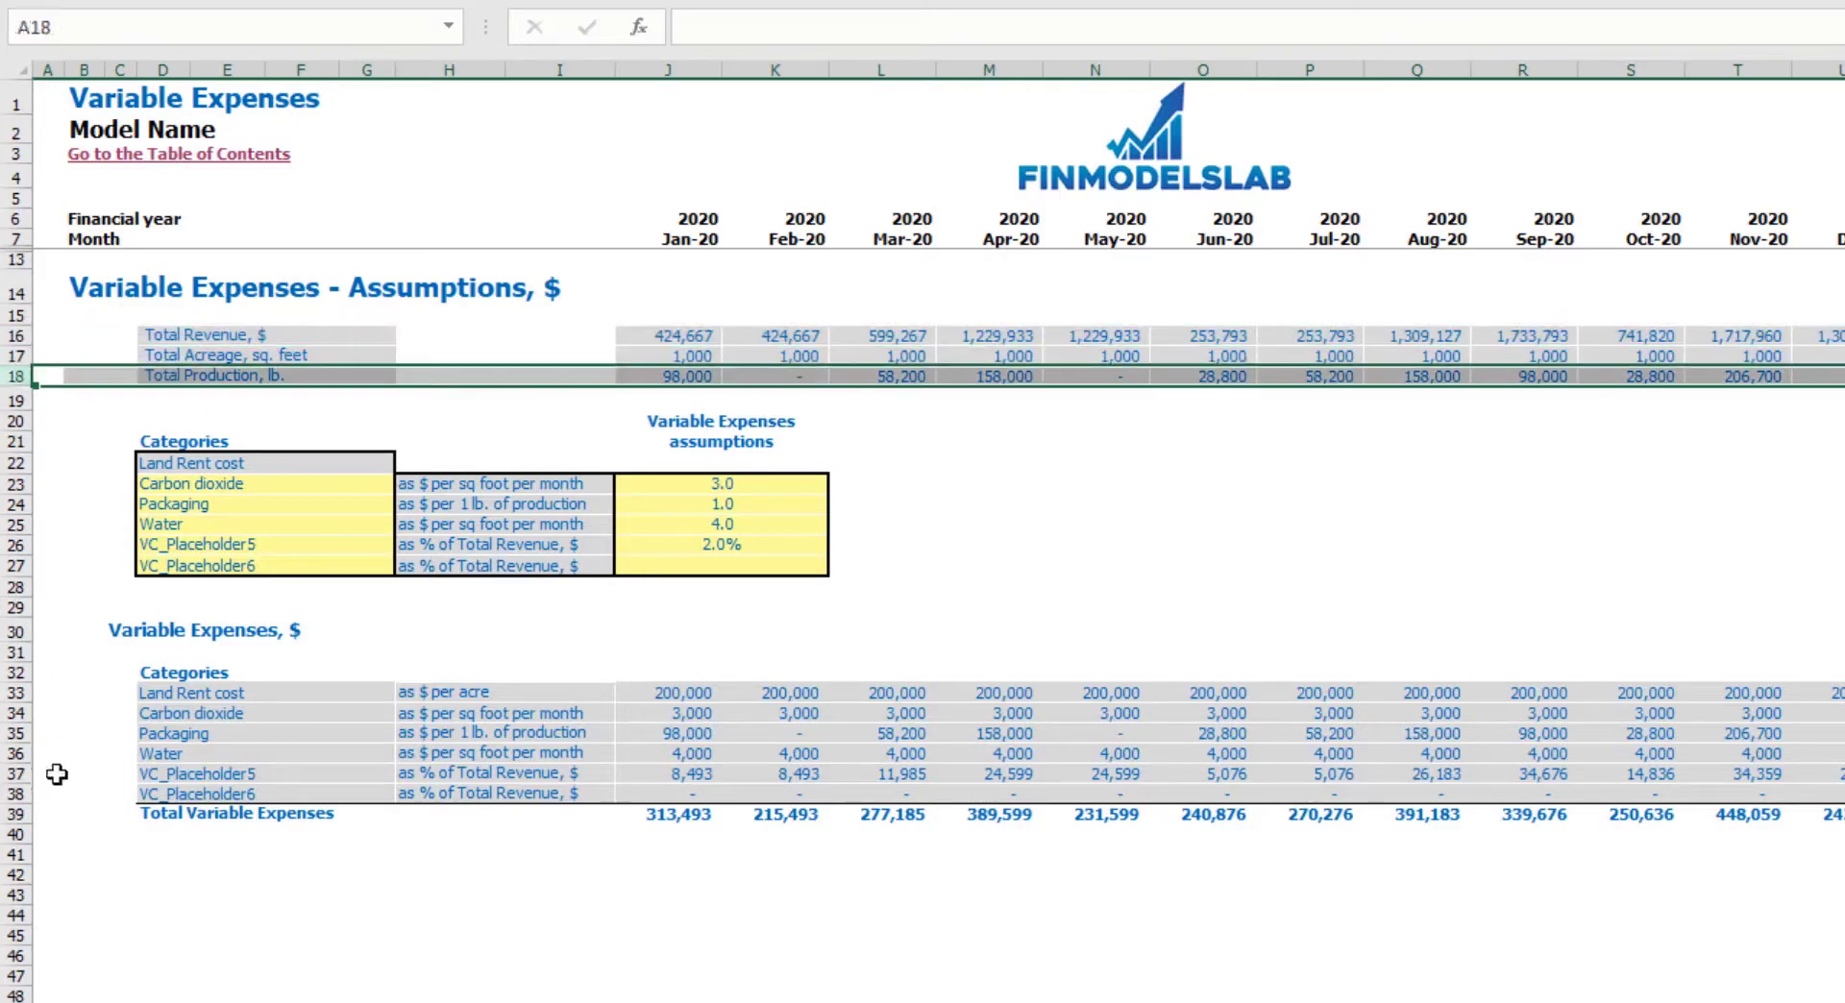
Review the calculated monthly variable expense rows and the matching Variable Expenses rows on the Income Statement
left_click(11, 692)
left_click_drag(12, 692, 14, 795)
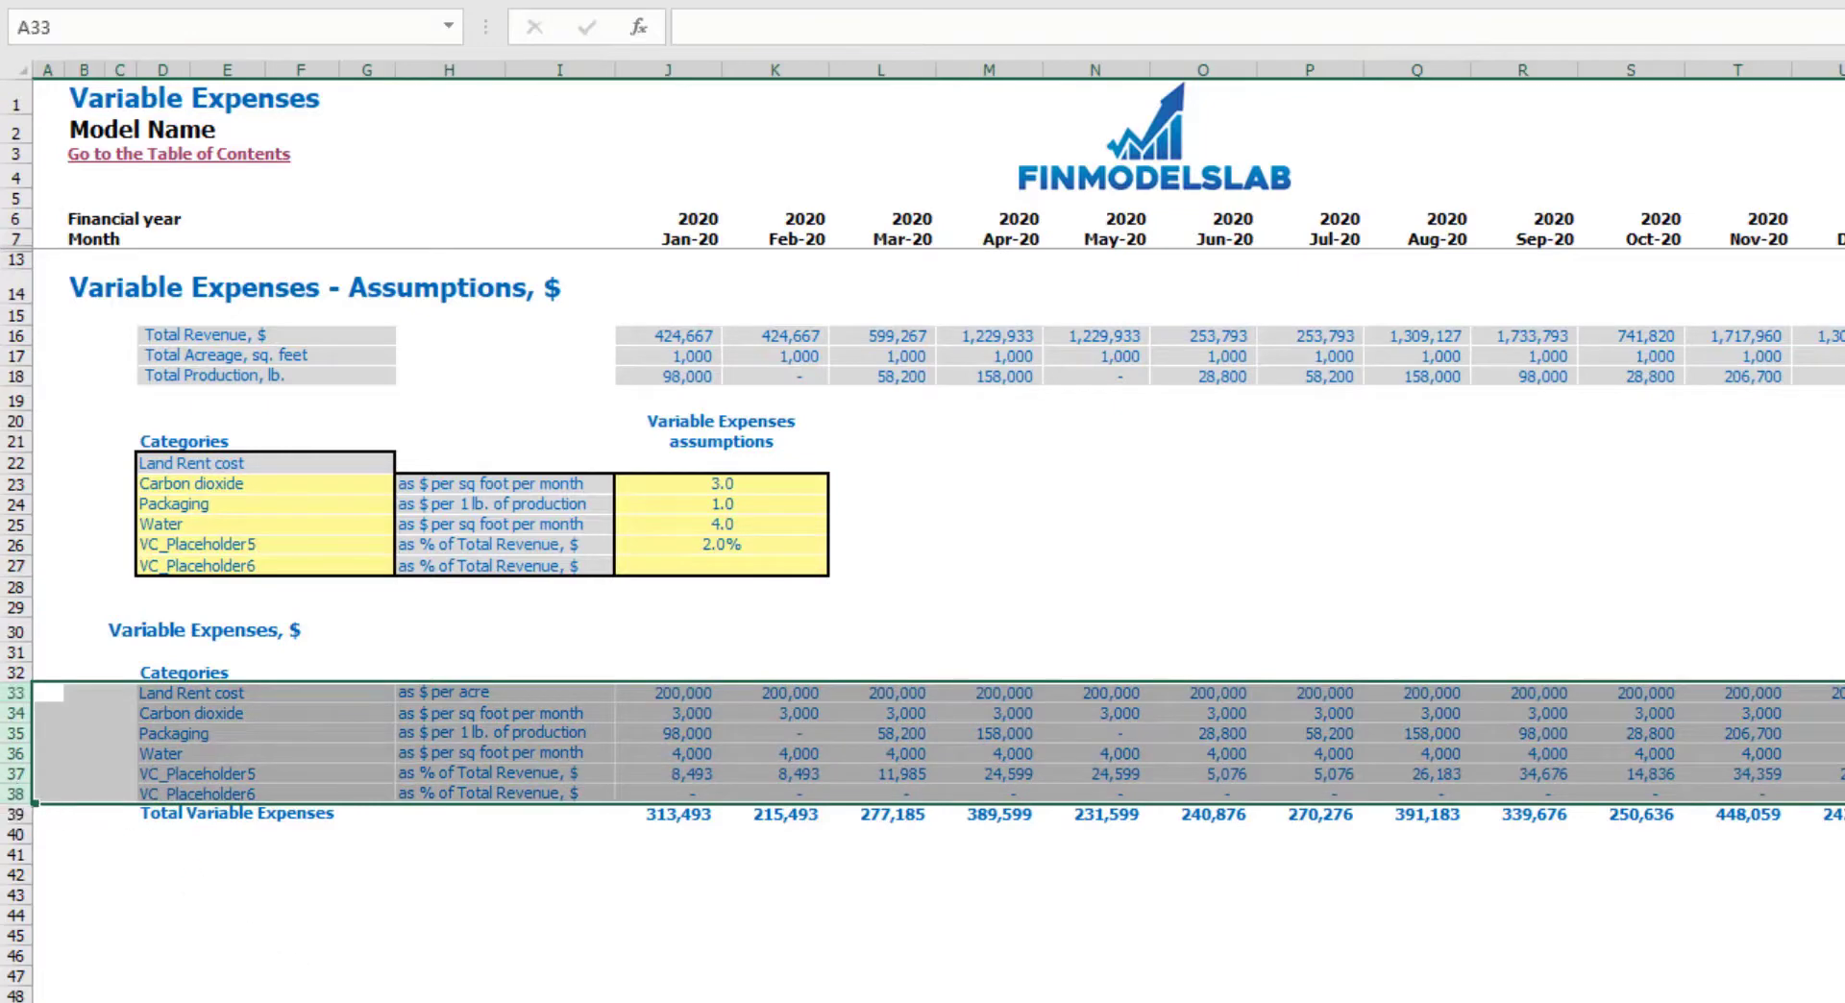
left_click(375, 1001)
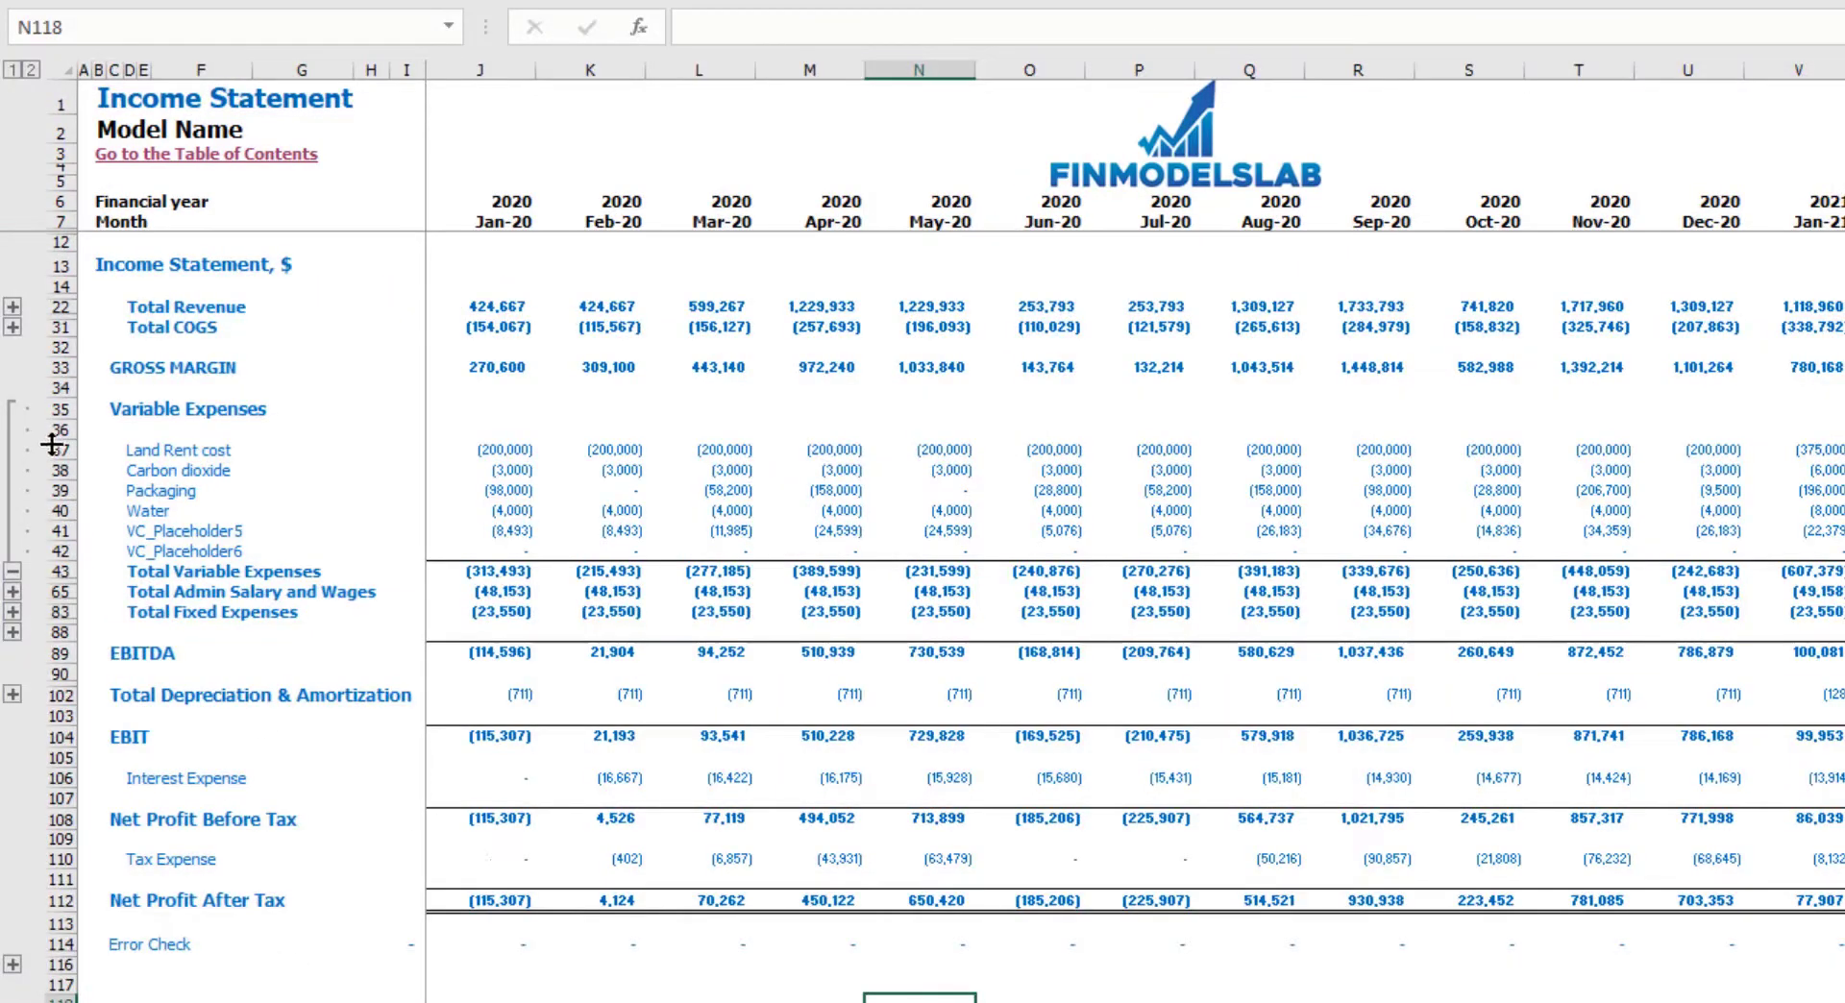
left_click_drag(48, 450, 52, 551)
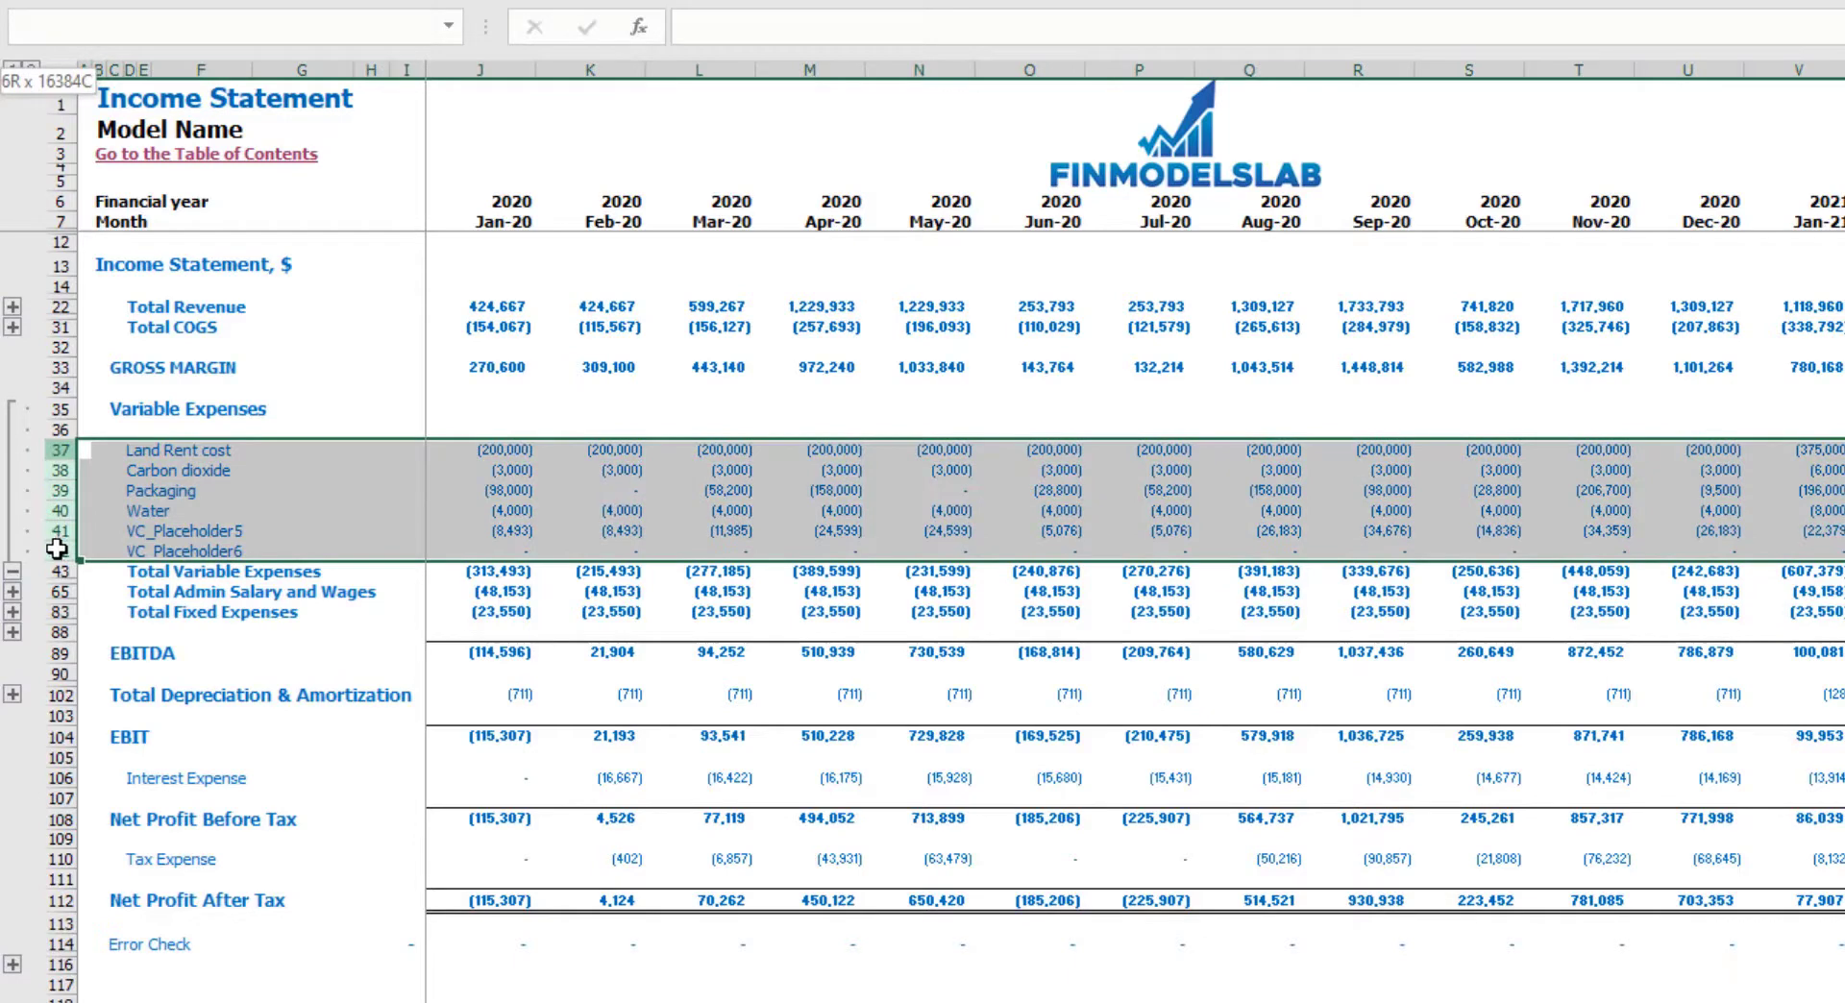
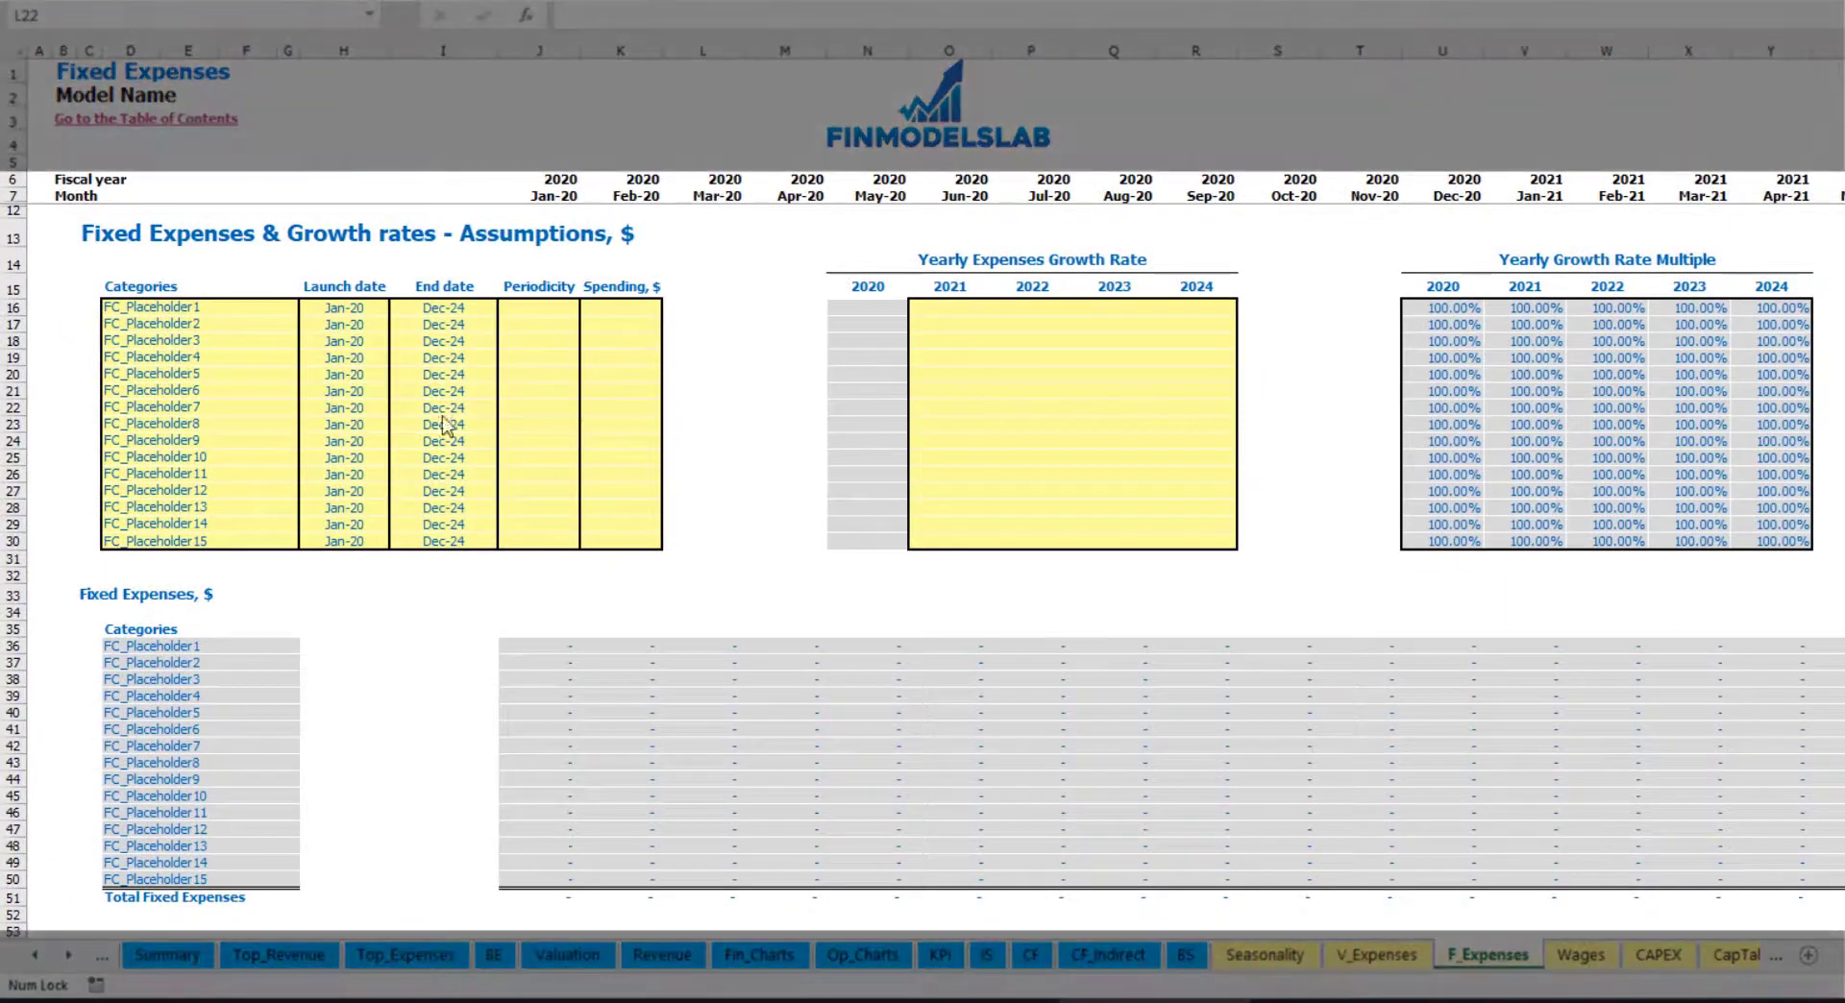
Rename the first fixed expense category to Utilities and set its launch date to Mar-20
left_click(204, 305)
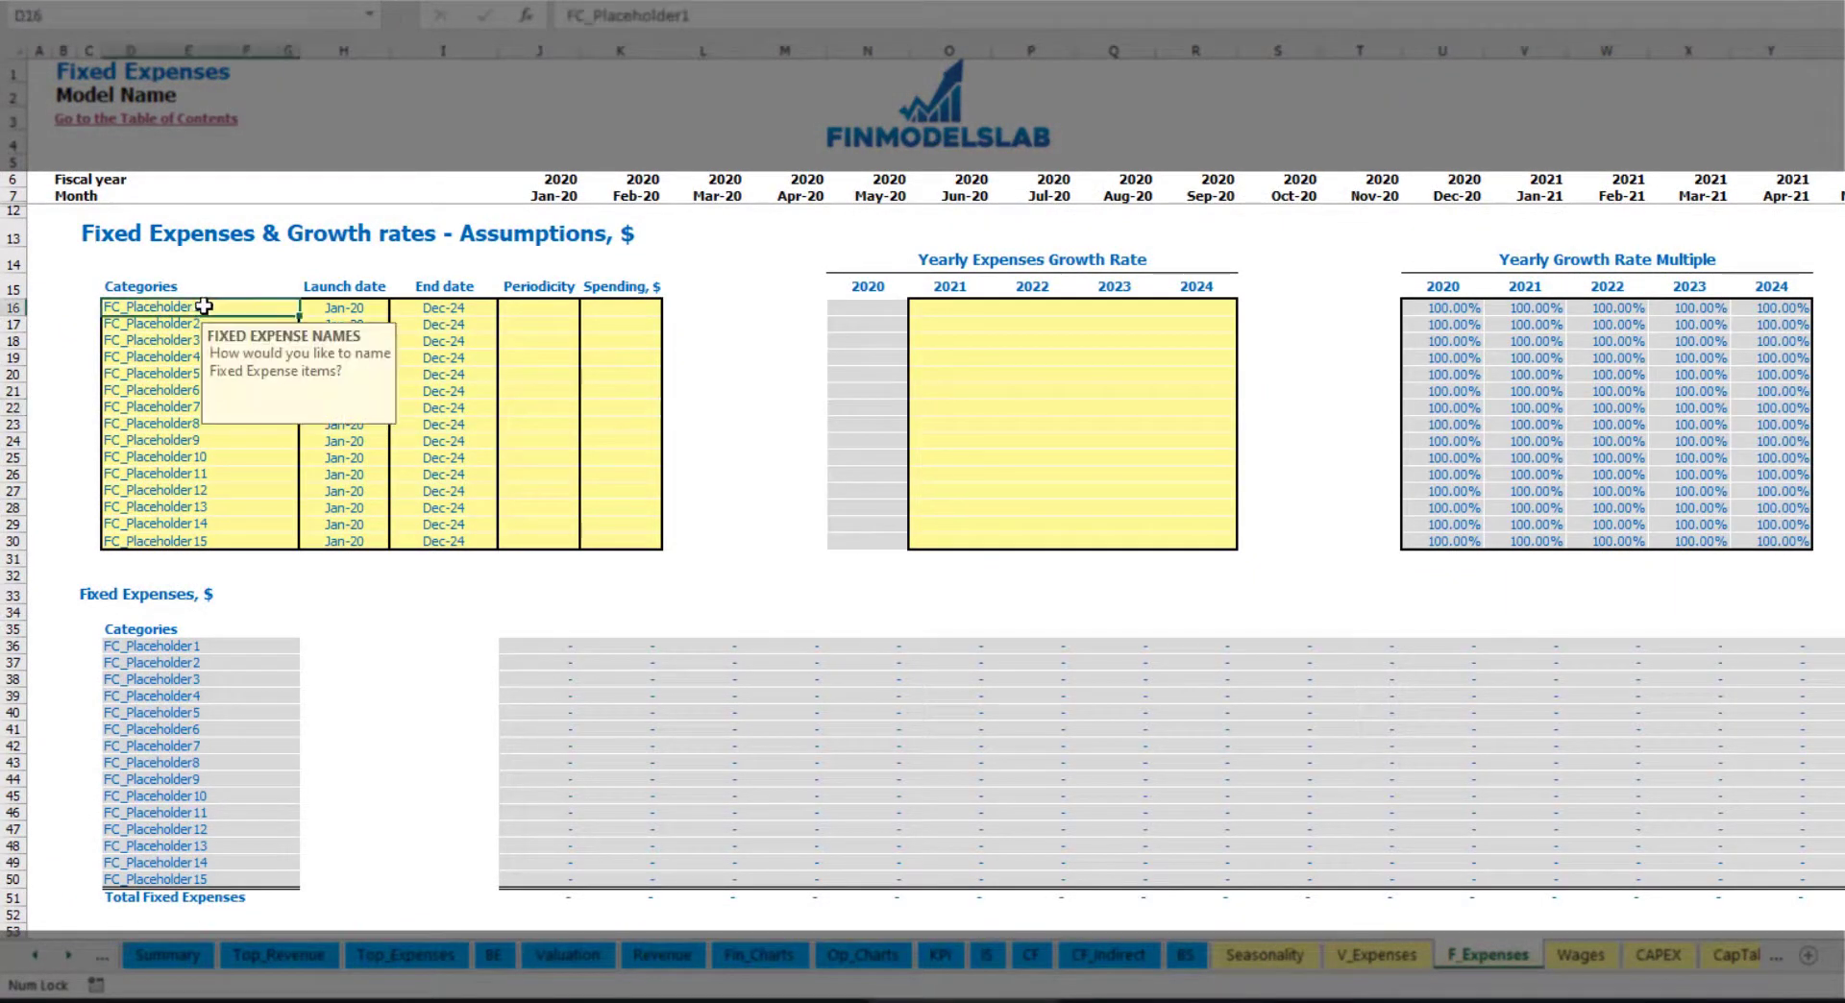
type("Util")
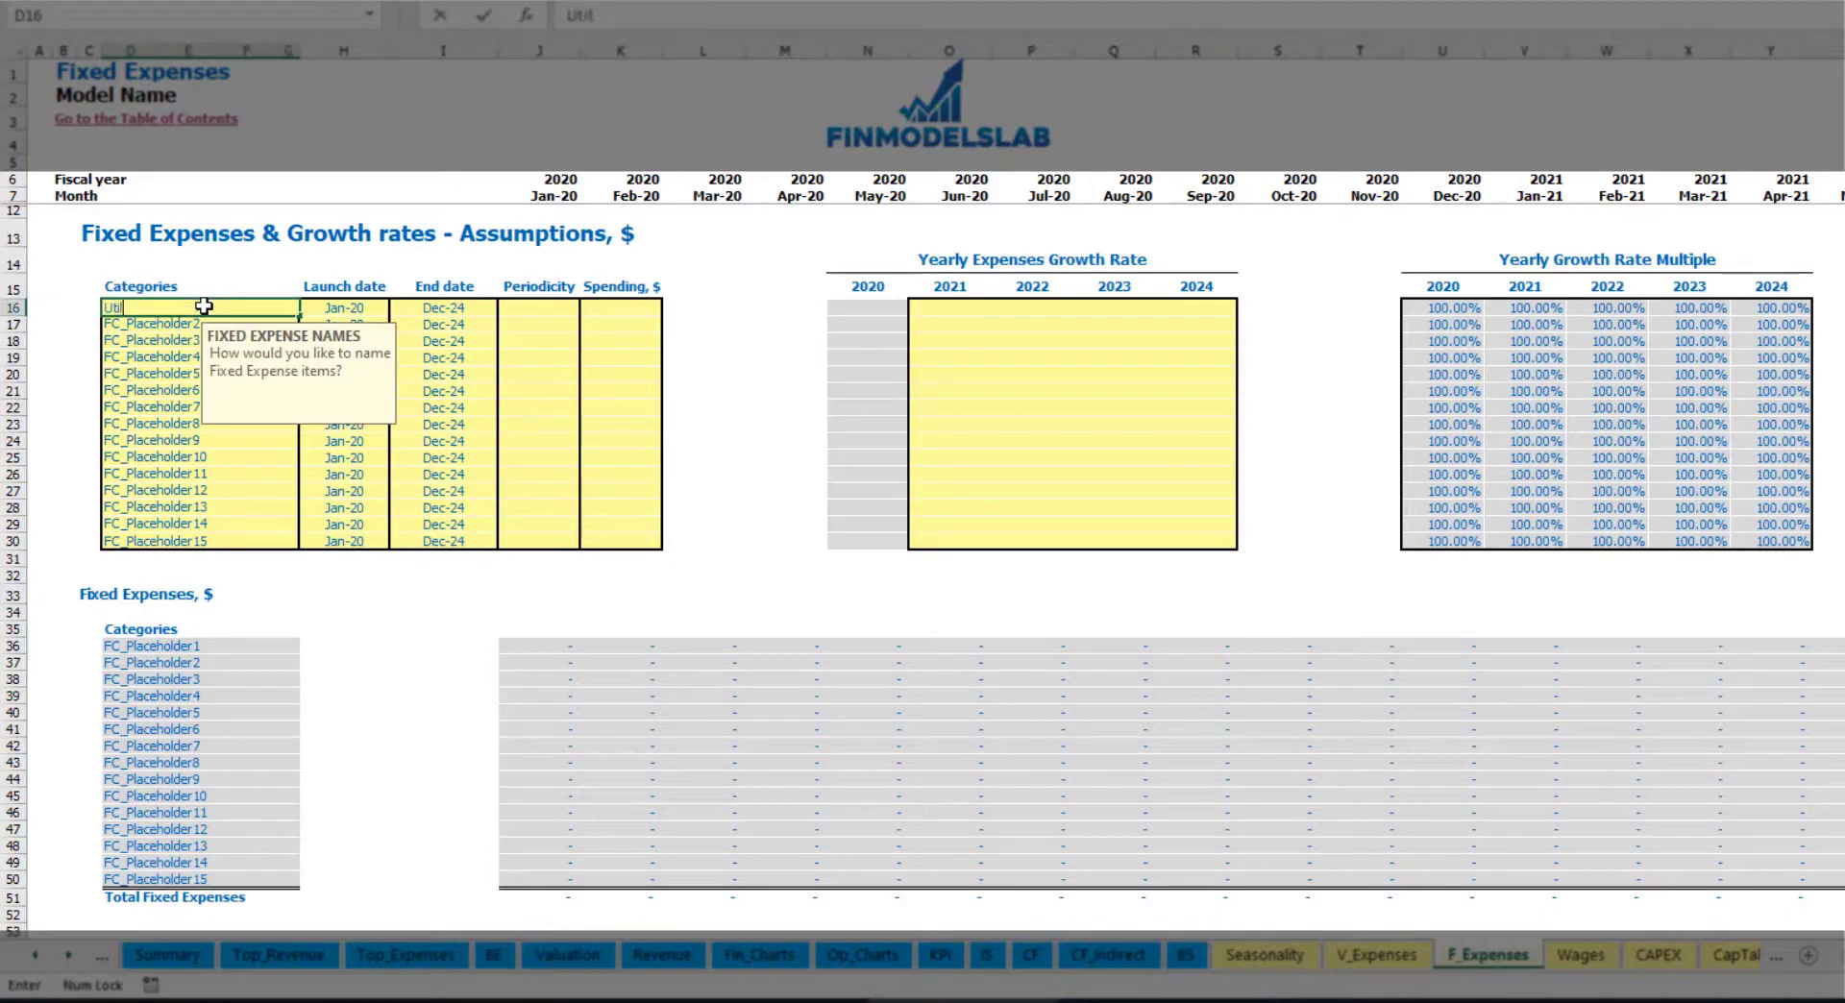
type("ities")
key("Return")
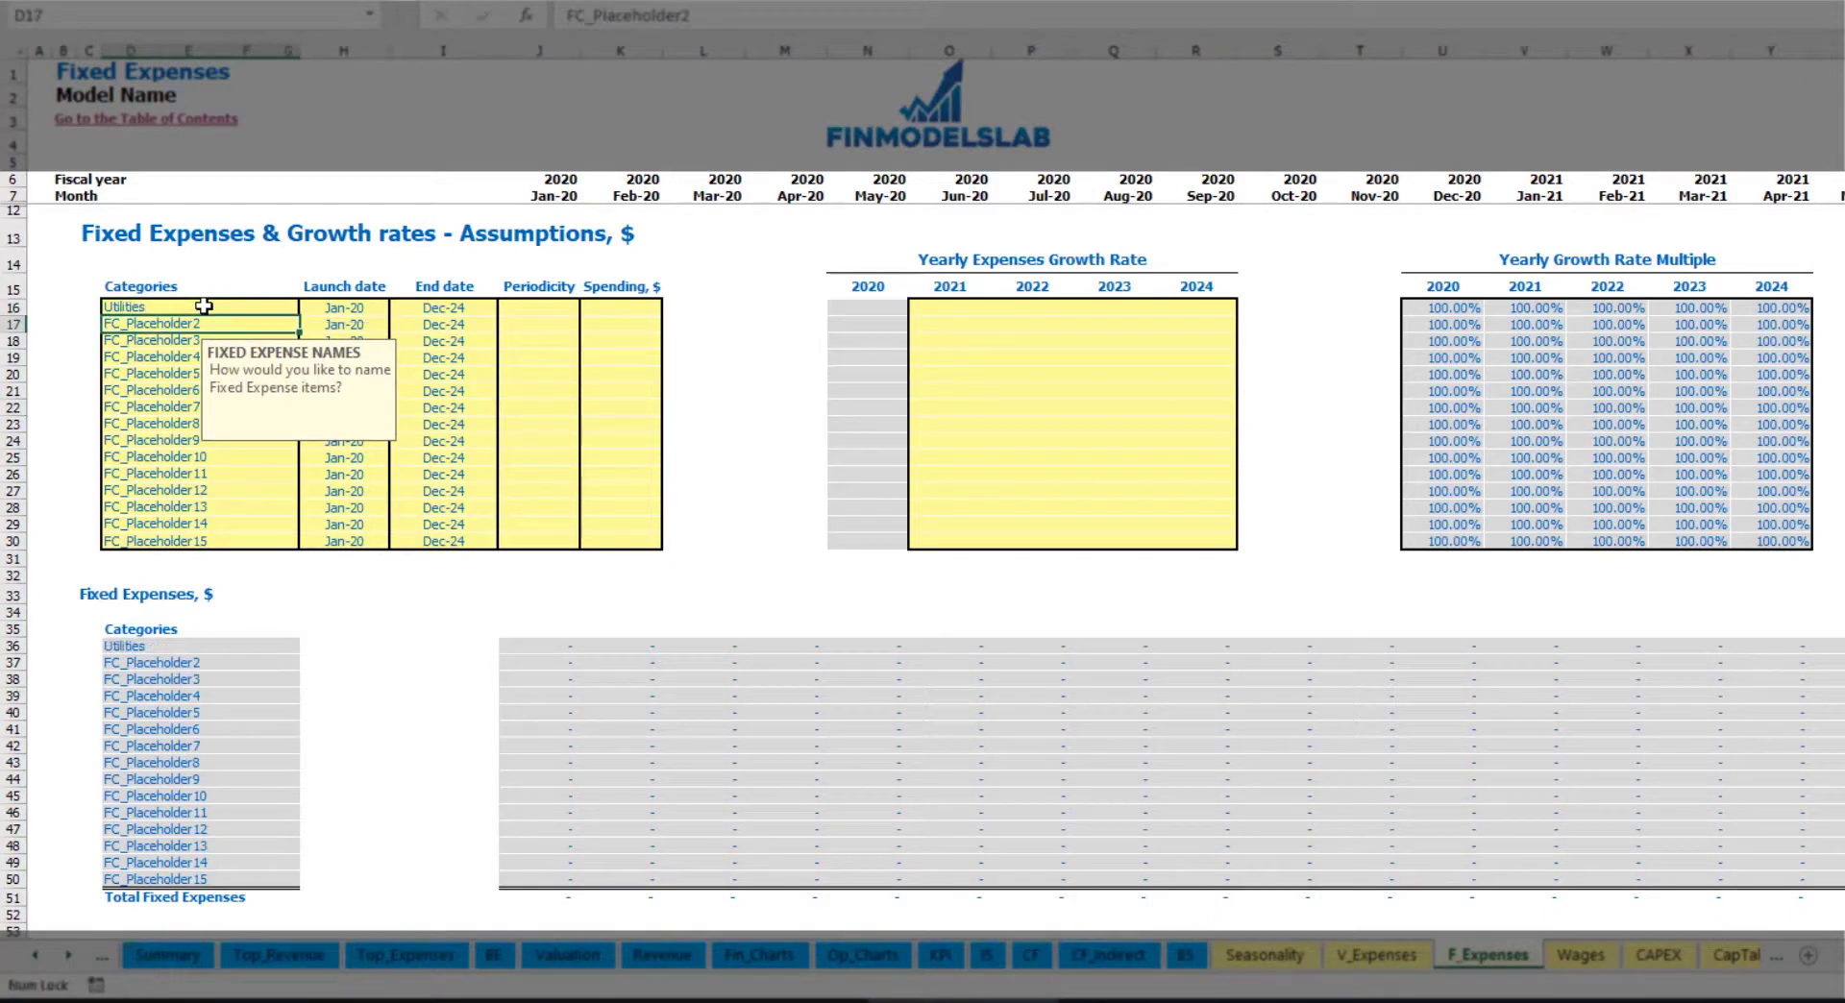
left_click(355, 307)
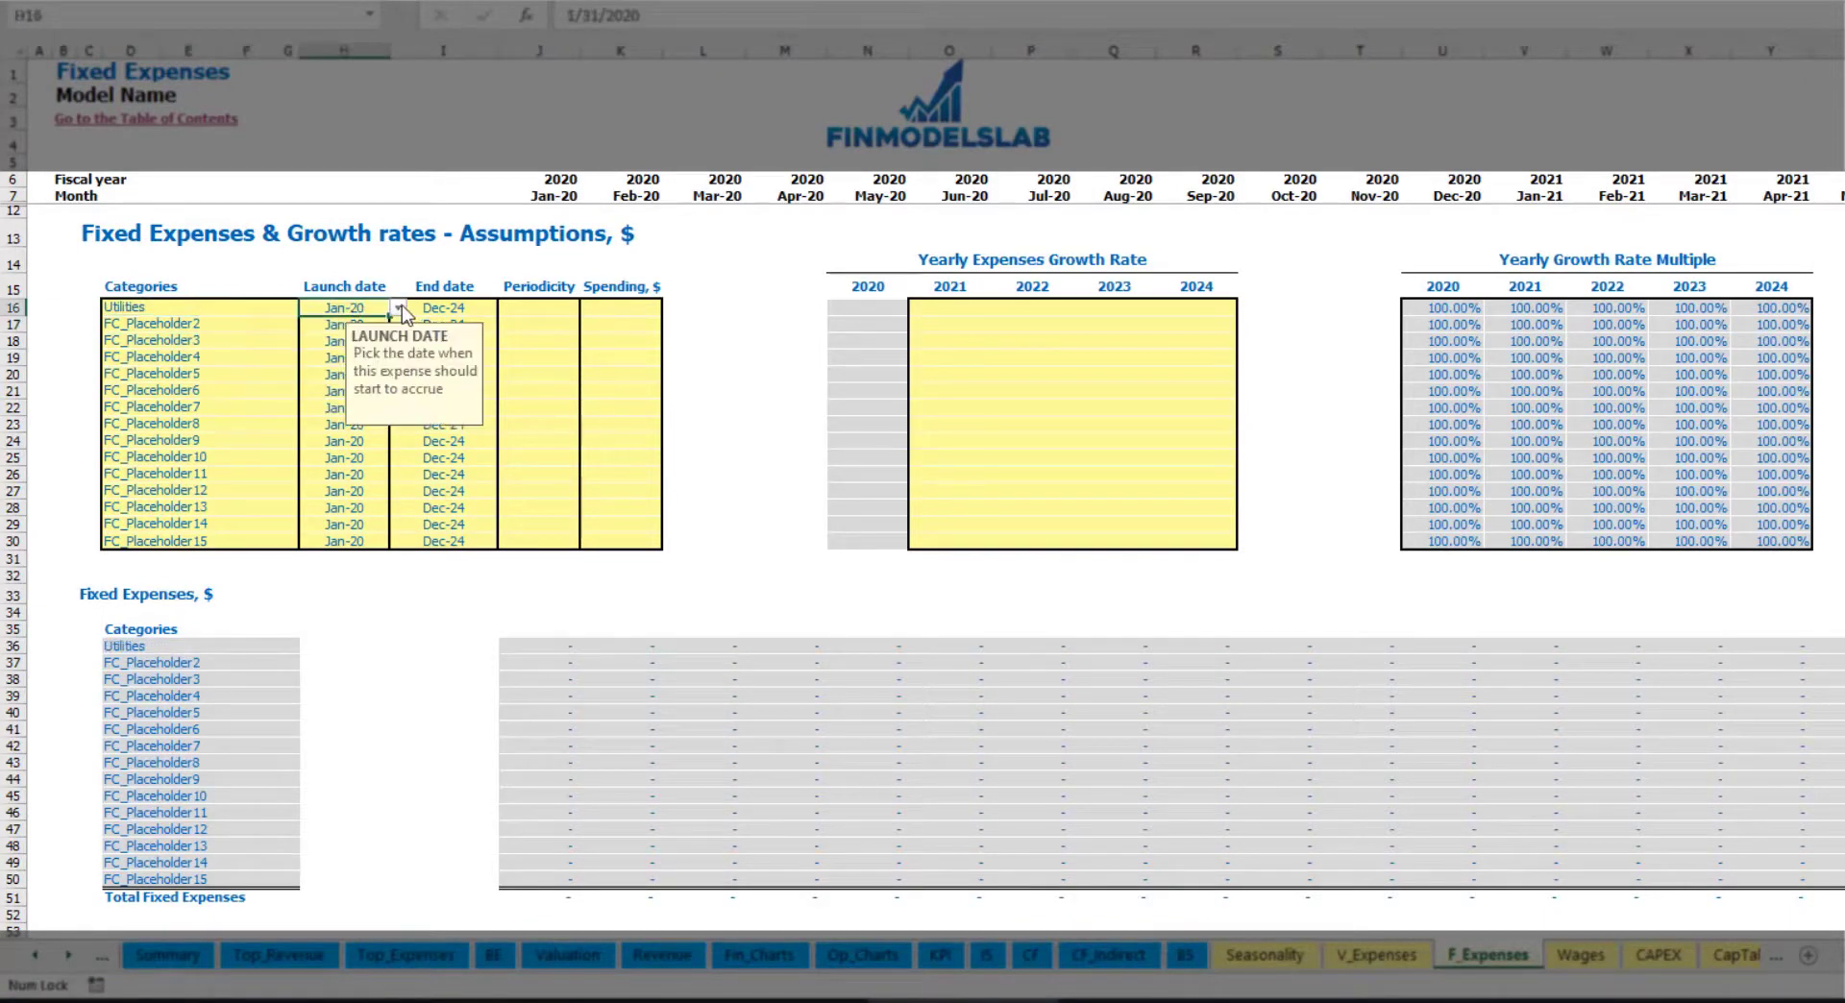
left_click(397, 307)
left_click(346, 358)
Check the Utilities end date and the full span of the monthly timeline, returning to the start of the Month row
left_click(459, 306)
left_click(552, 198)
key("ctrl+Right")
key("ctrl+Left")
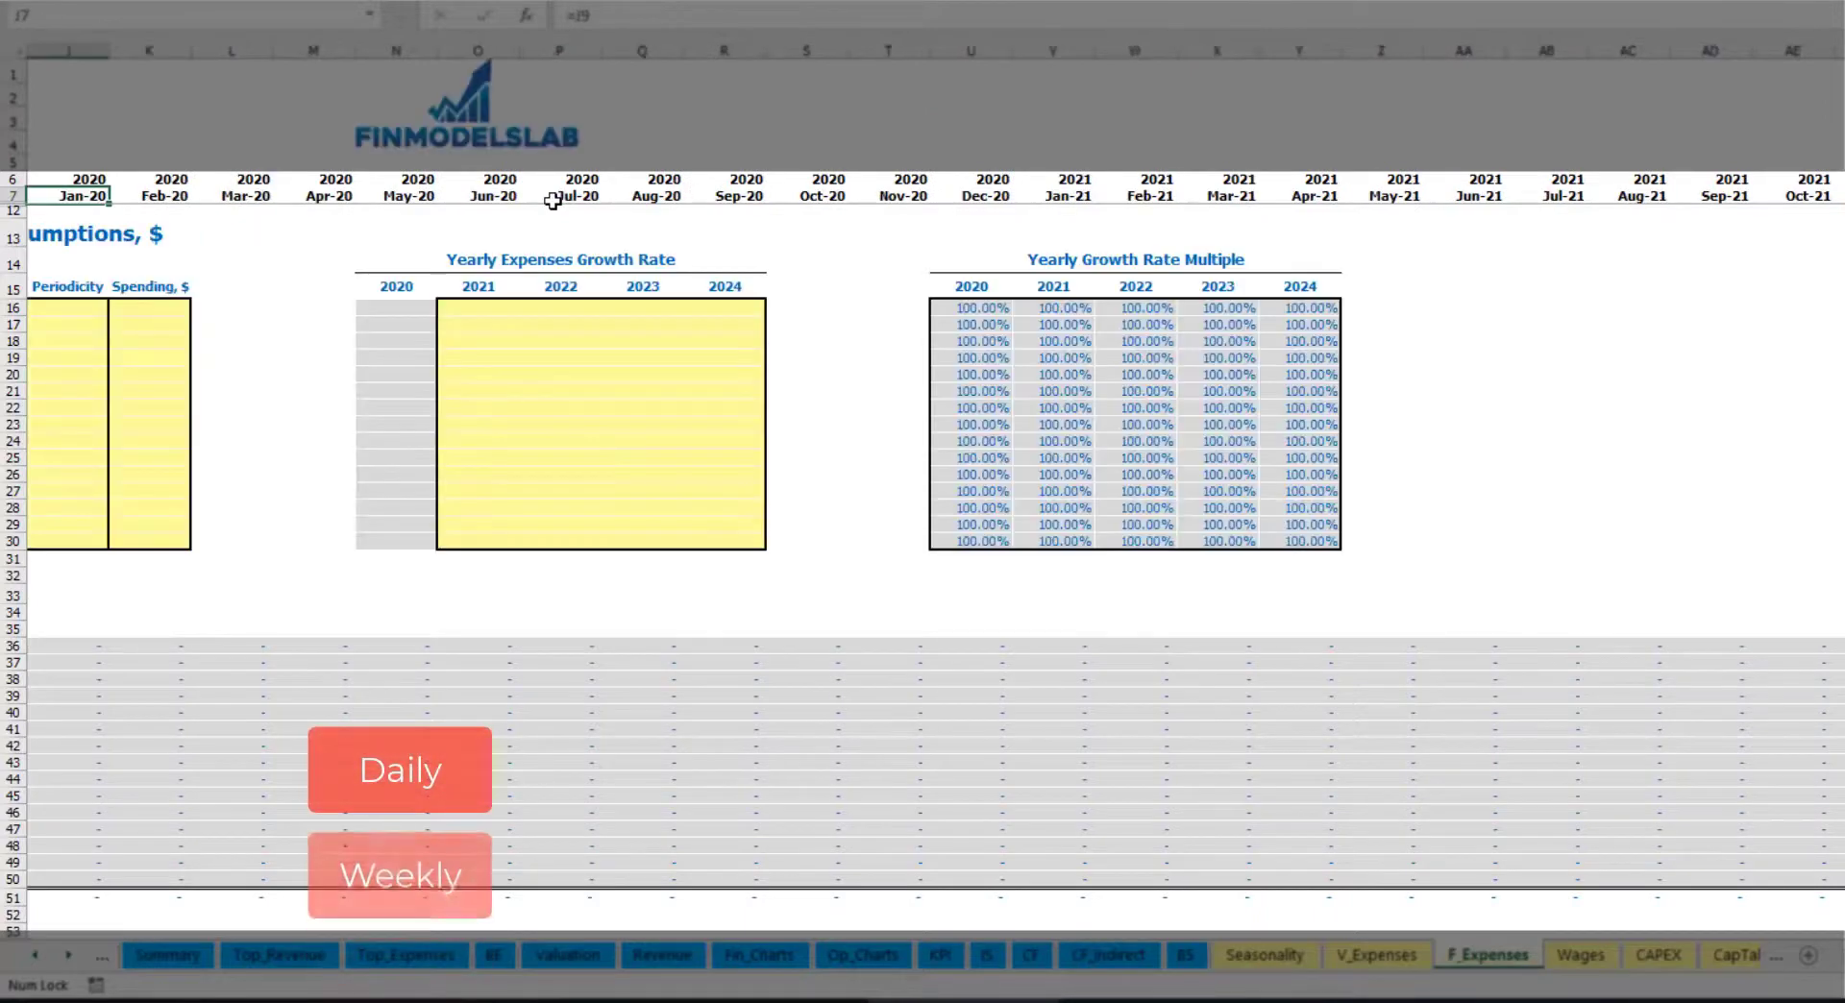
key("Left")
key("Left")
key("Left")
key("Left")
key("Left")
key("Left")
key("Left")
key("Left")
key("Left")
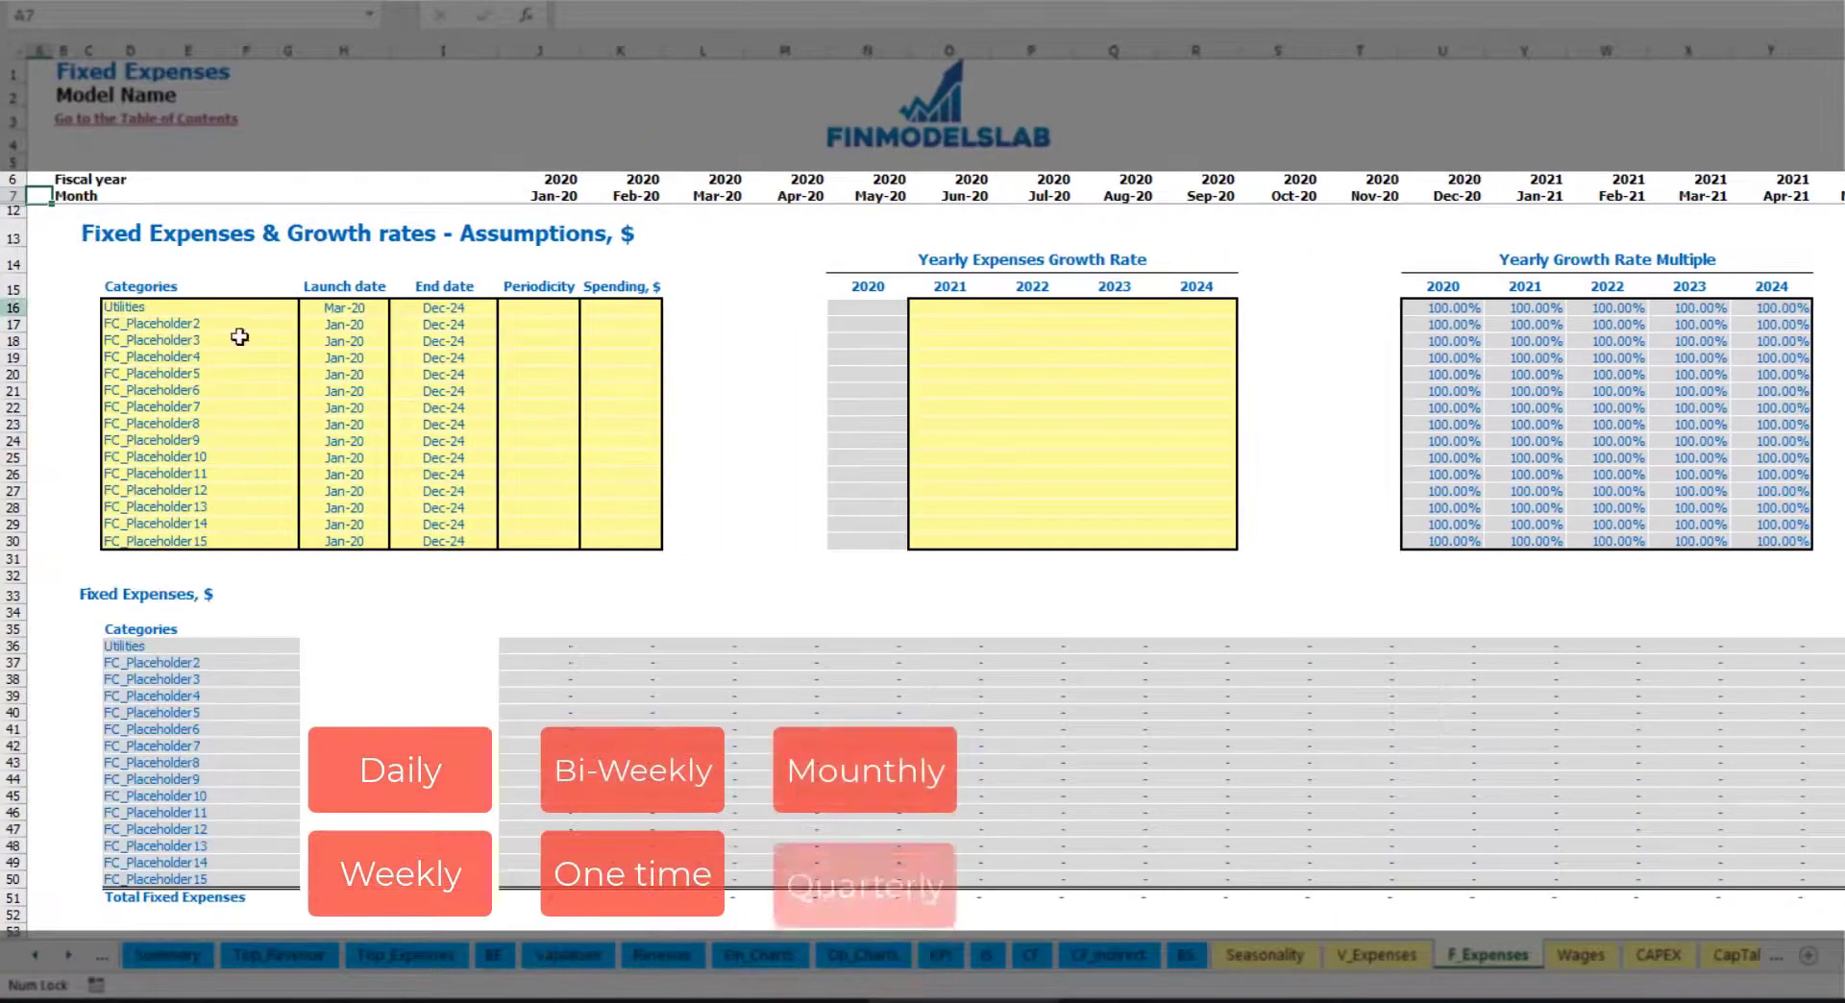
Set the Utilities expense periodicity to Daily and its spending to 50 $
left_click(520, 313)
left_click(587, 308)
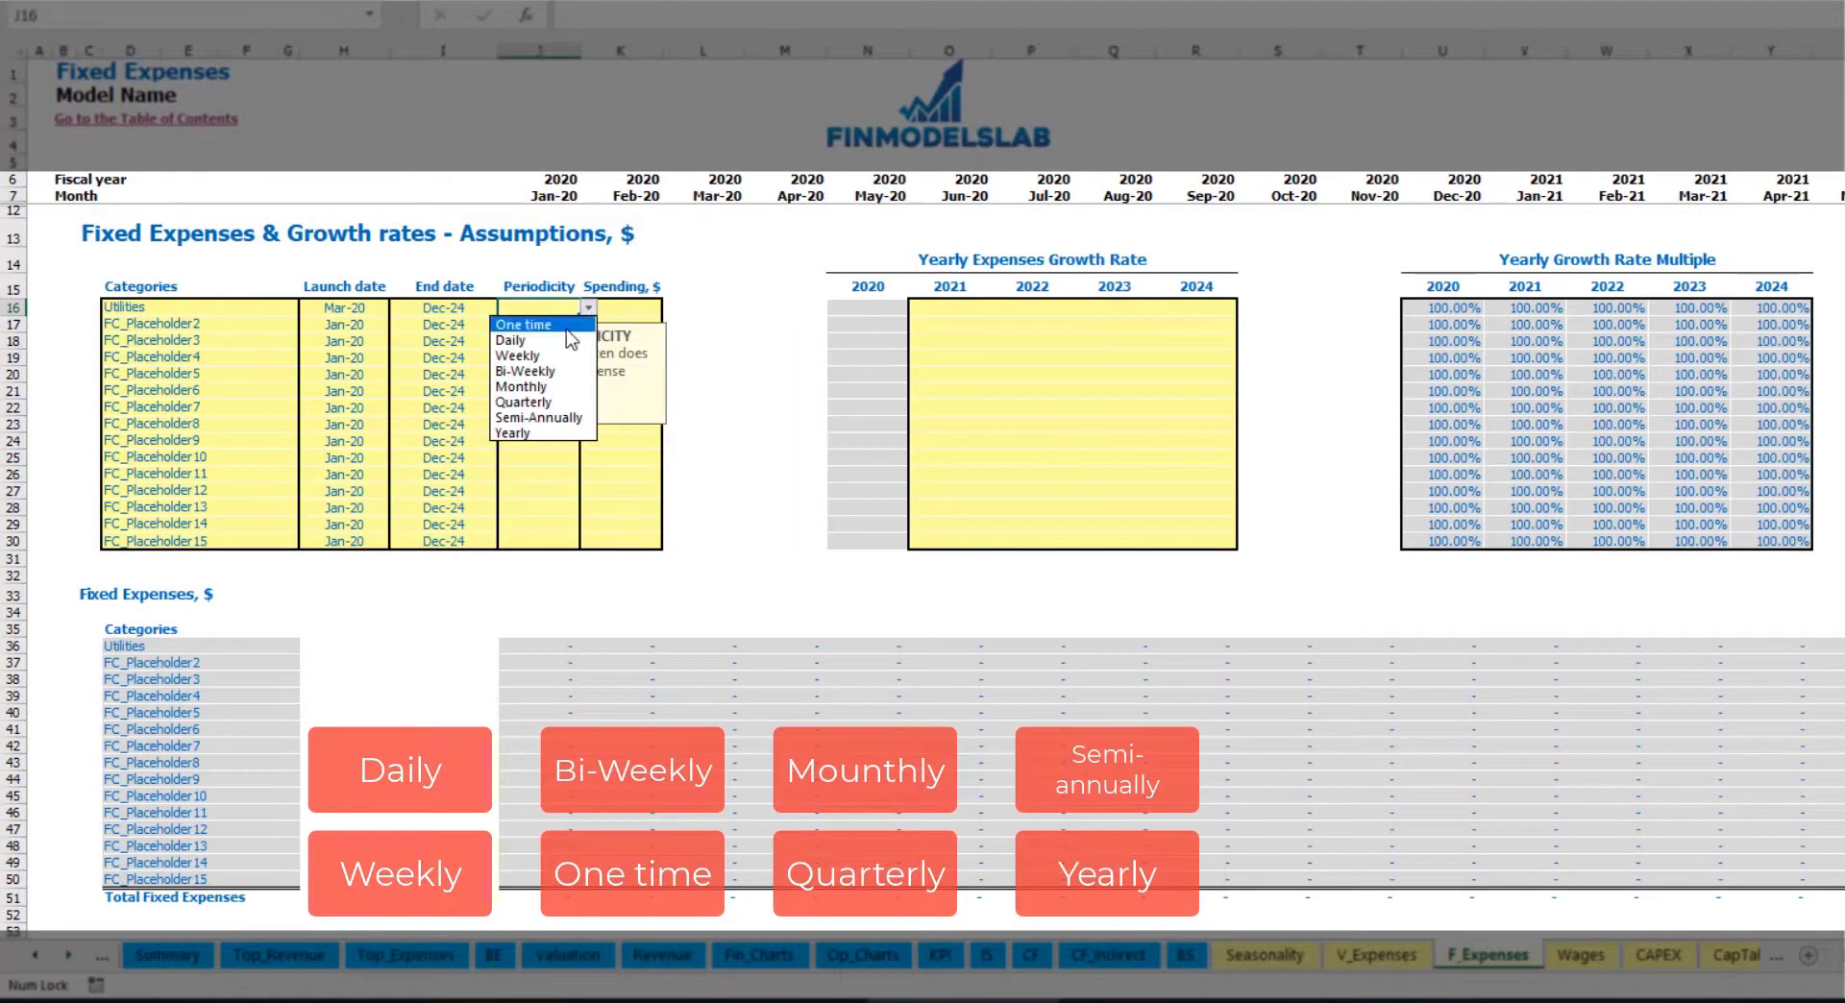
left_click(546, 340)
left_click(626, 308)
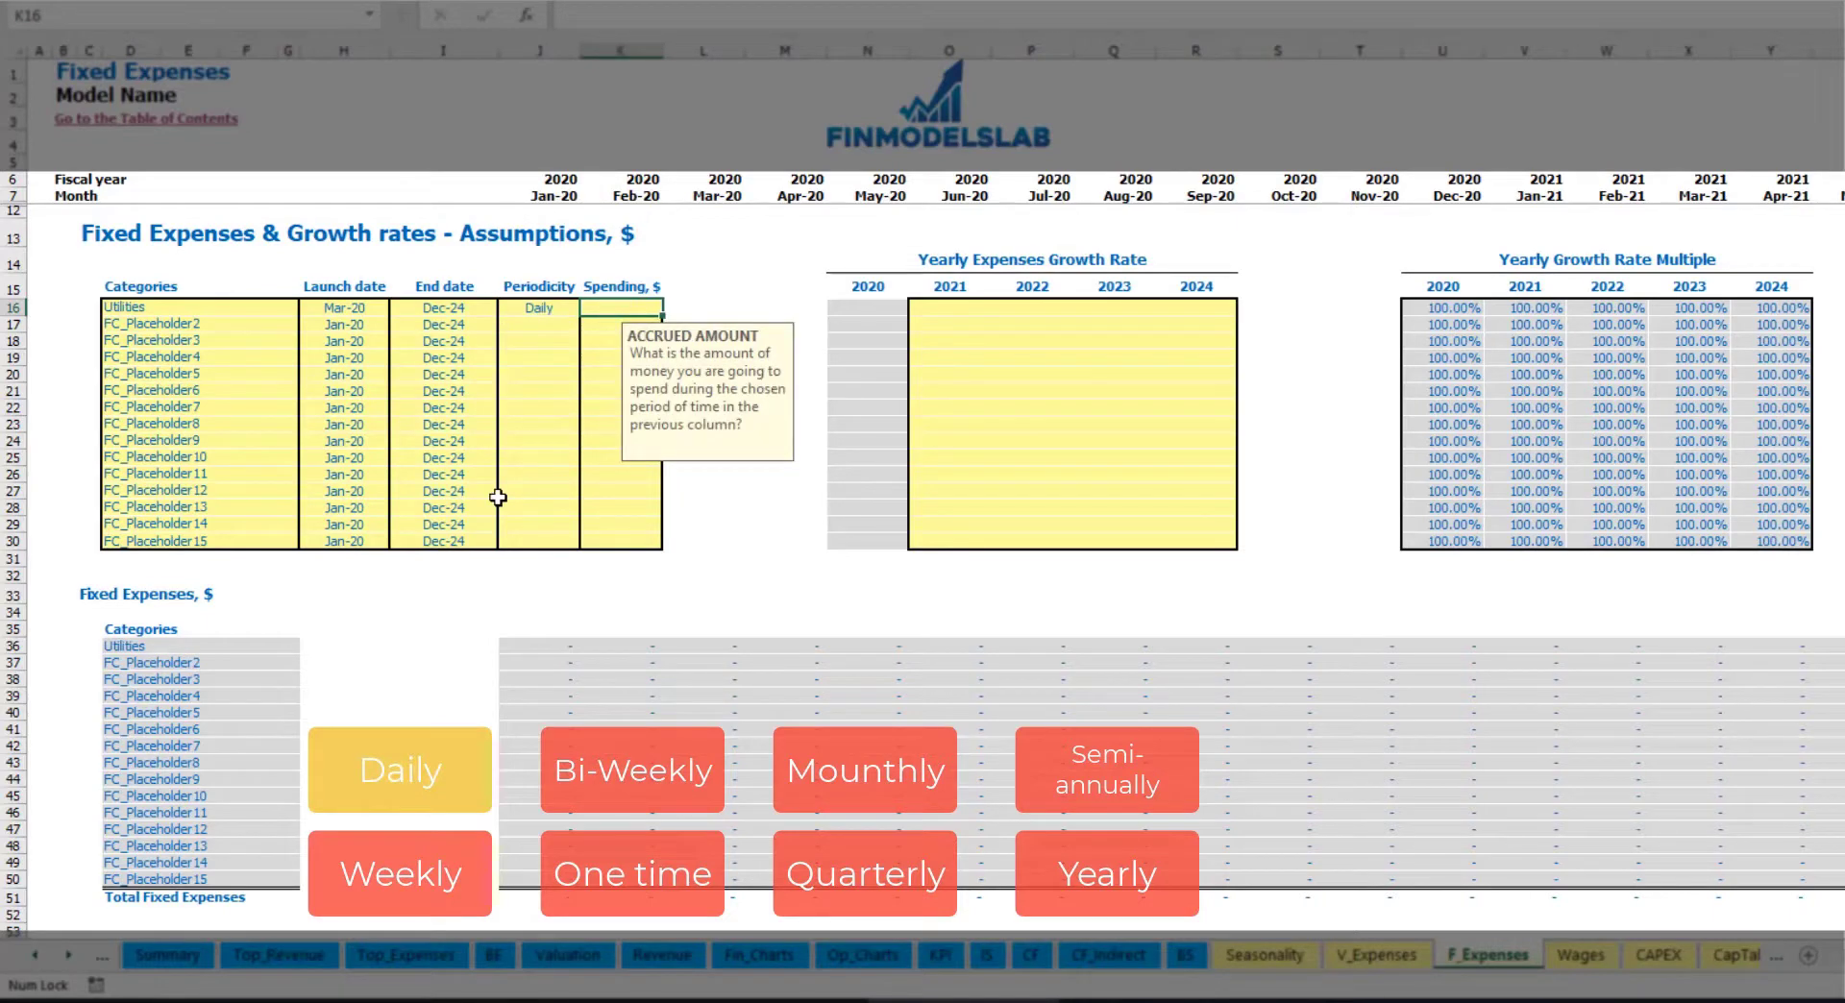
type("50")
key("Return")
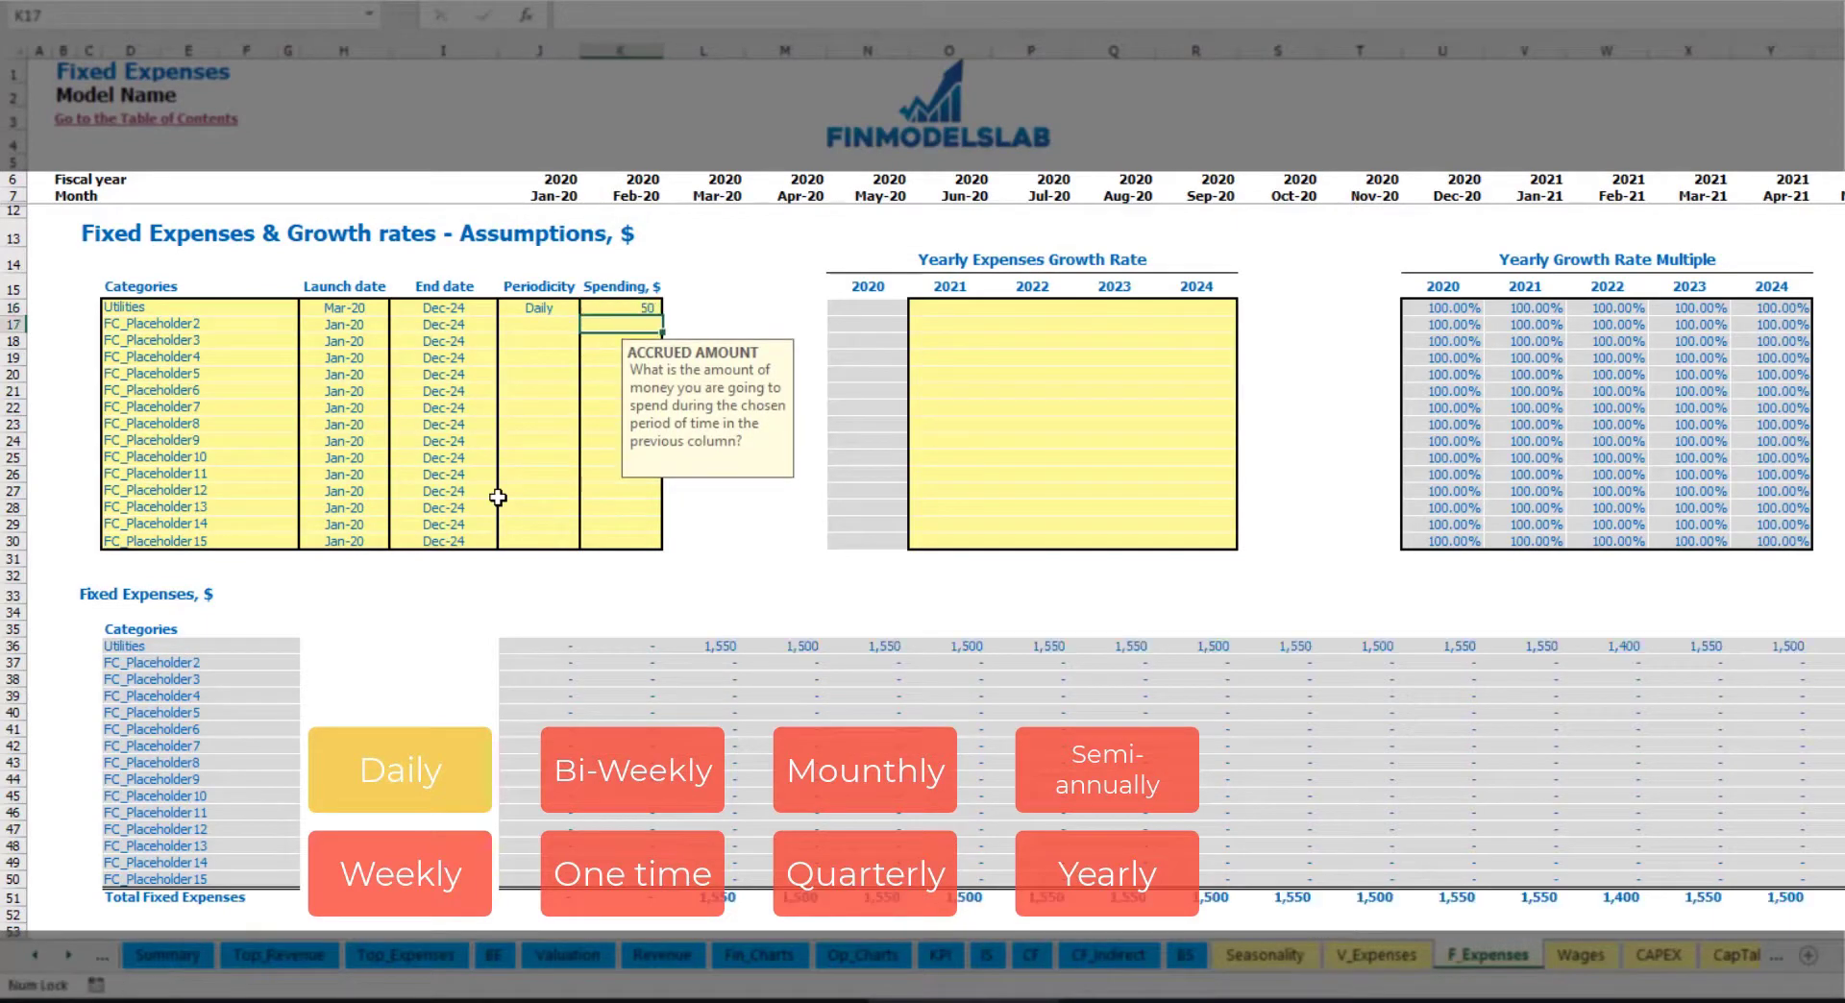
Compare the calculated Utilities amounts for Mar-20 and the following months with the month headers
left_click(716, 646)
left_click(796, 653)
left_click(894, 652)
left_click(719, 632)
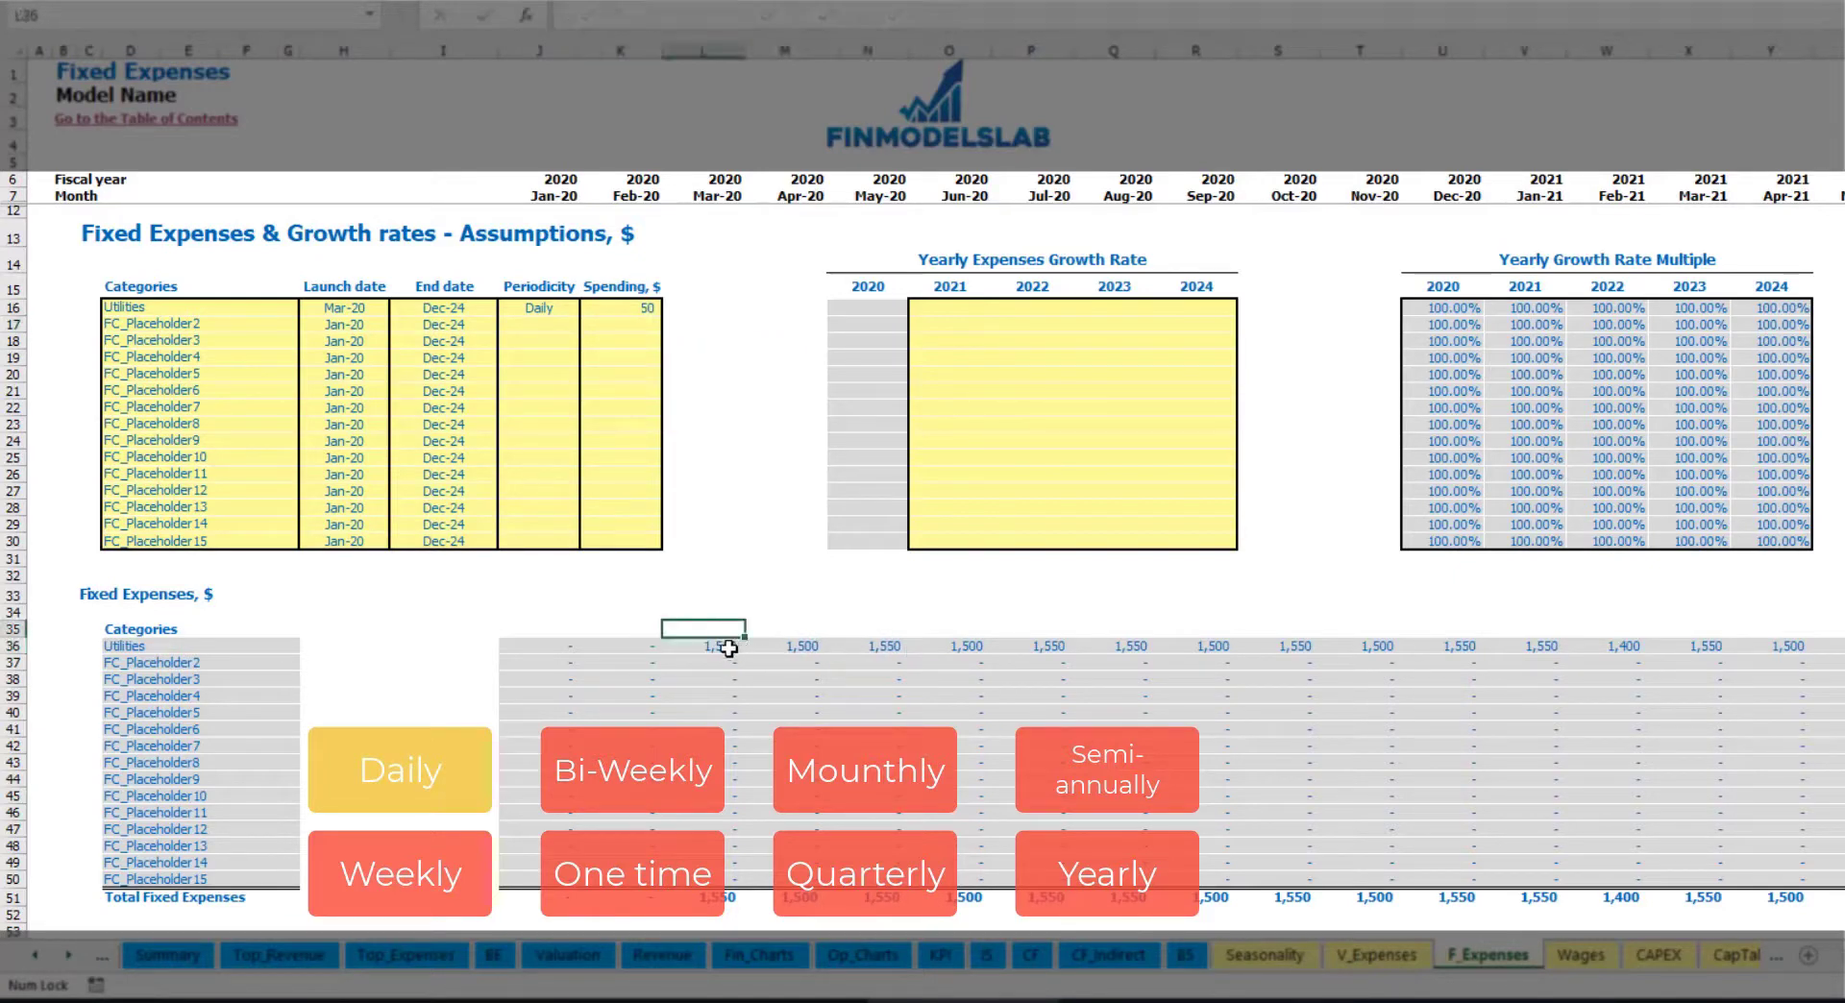
left_click(735, 652)
left_click(774, 654)
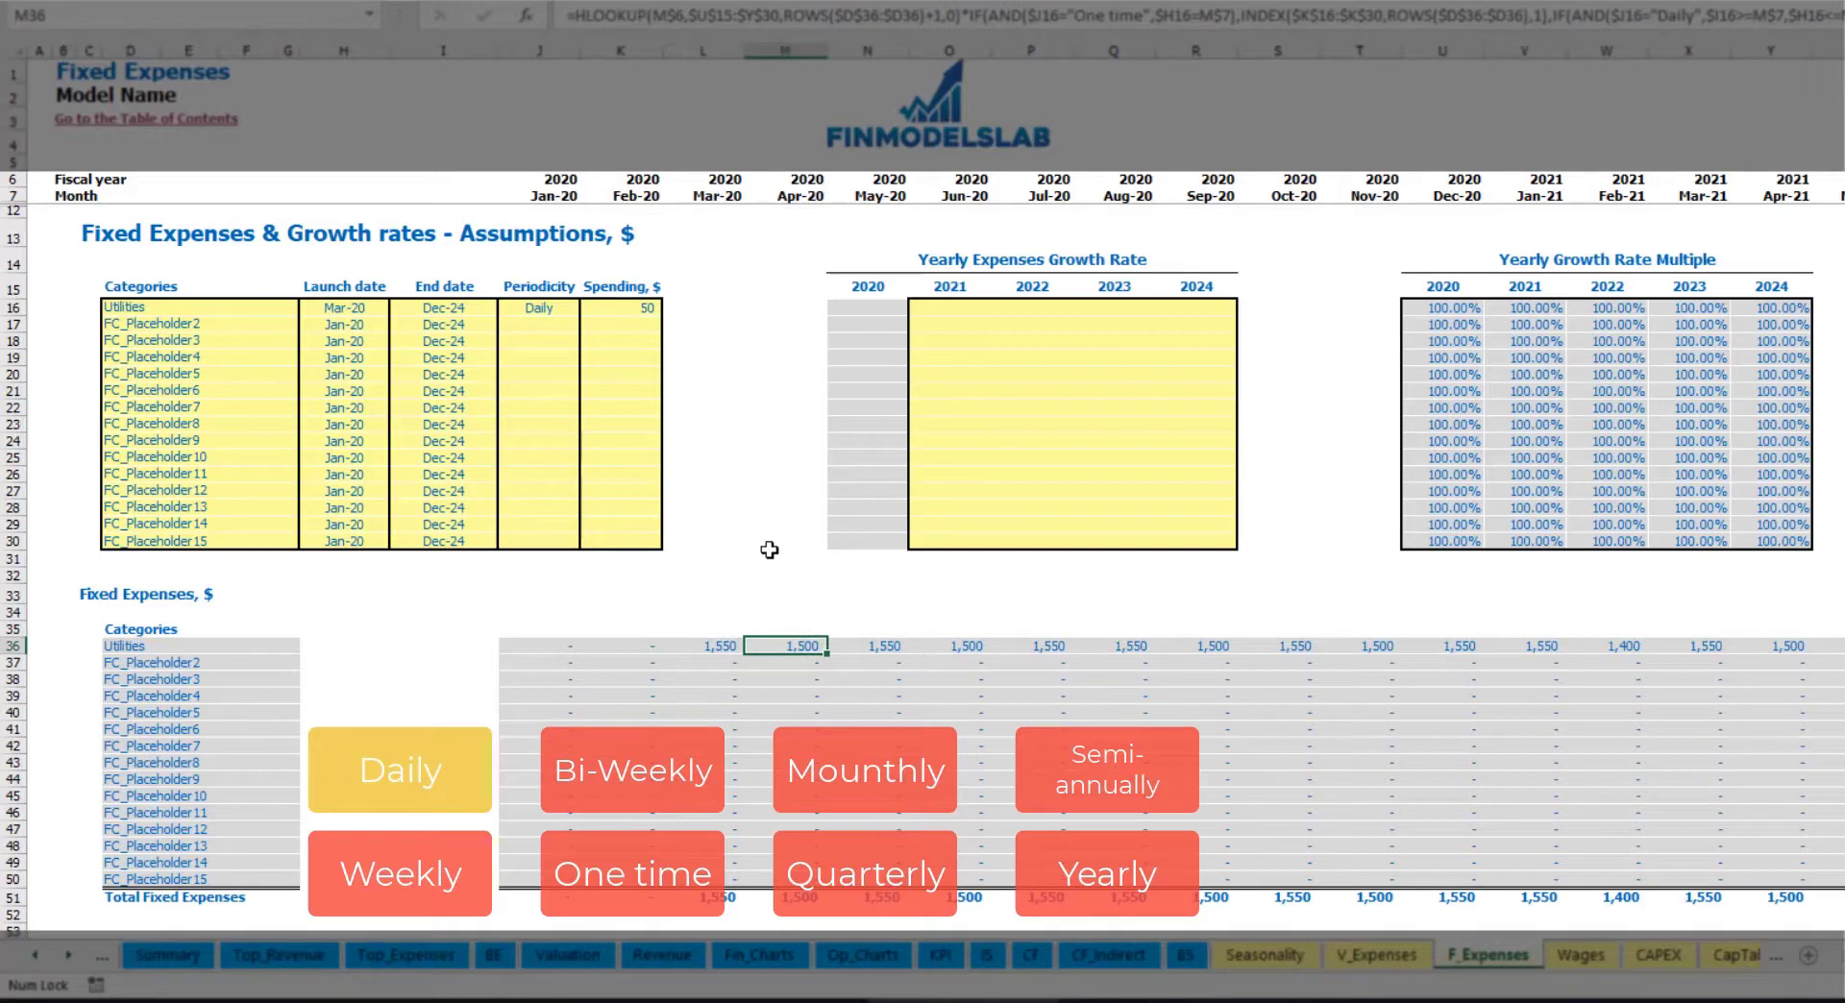
left_click(716, 195)
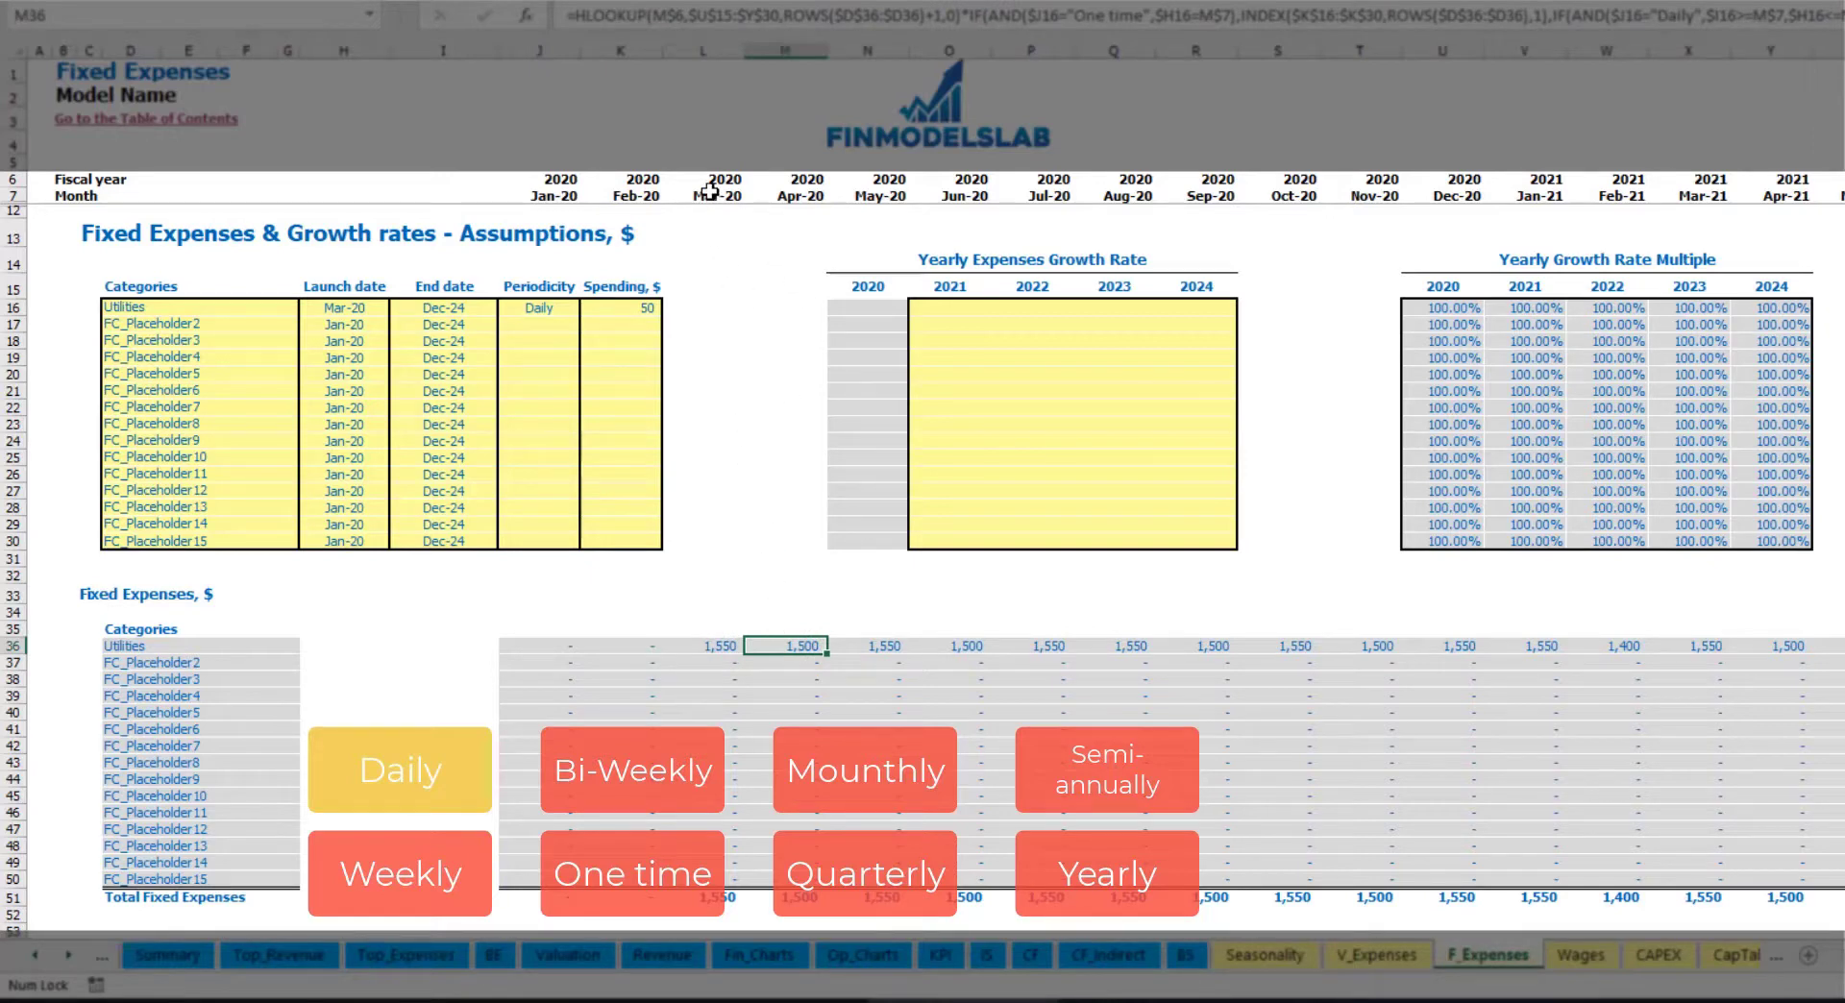
left_click(726, 648)
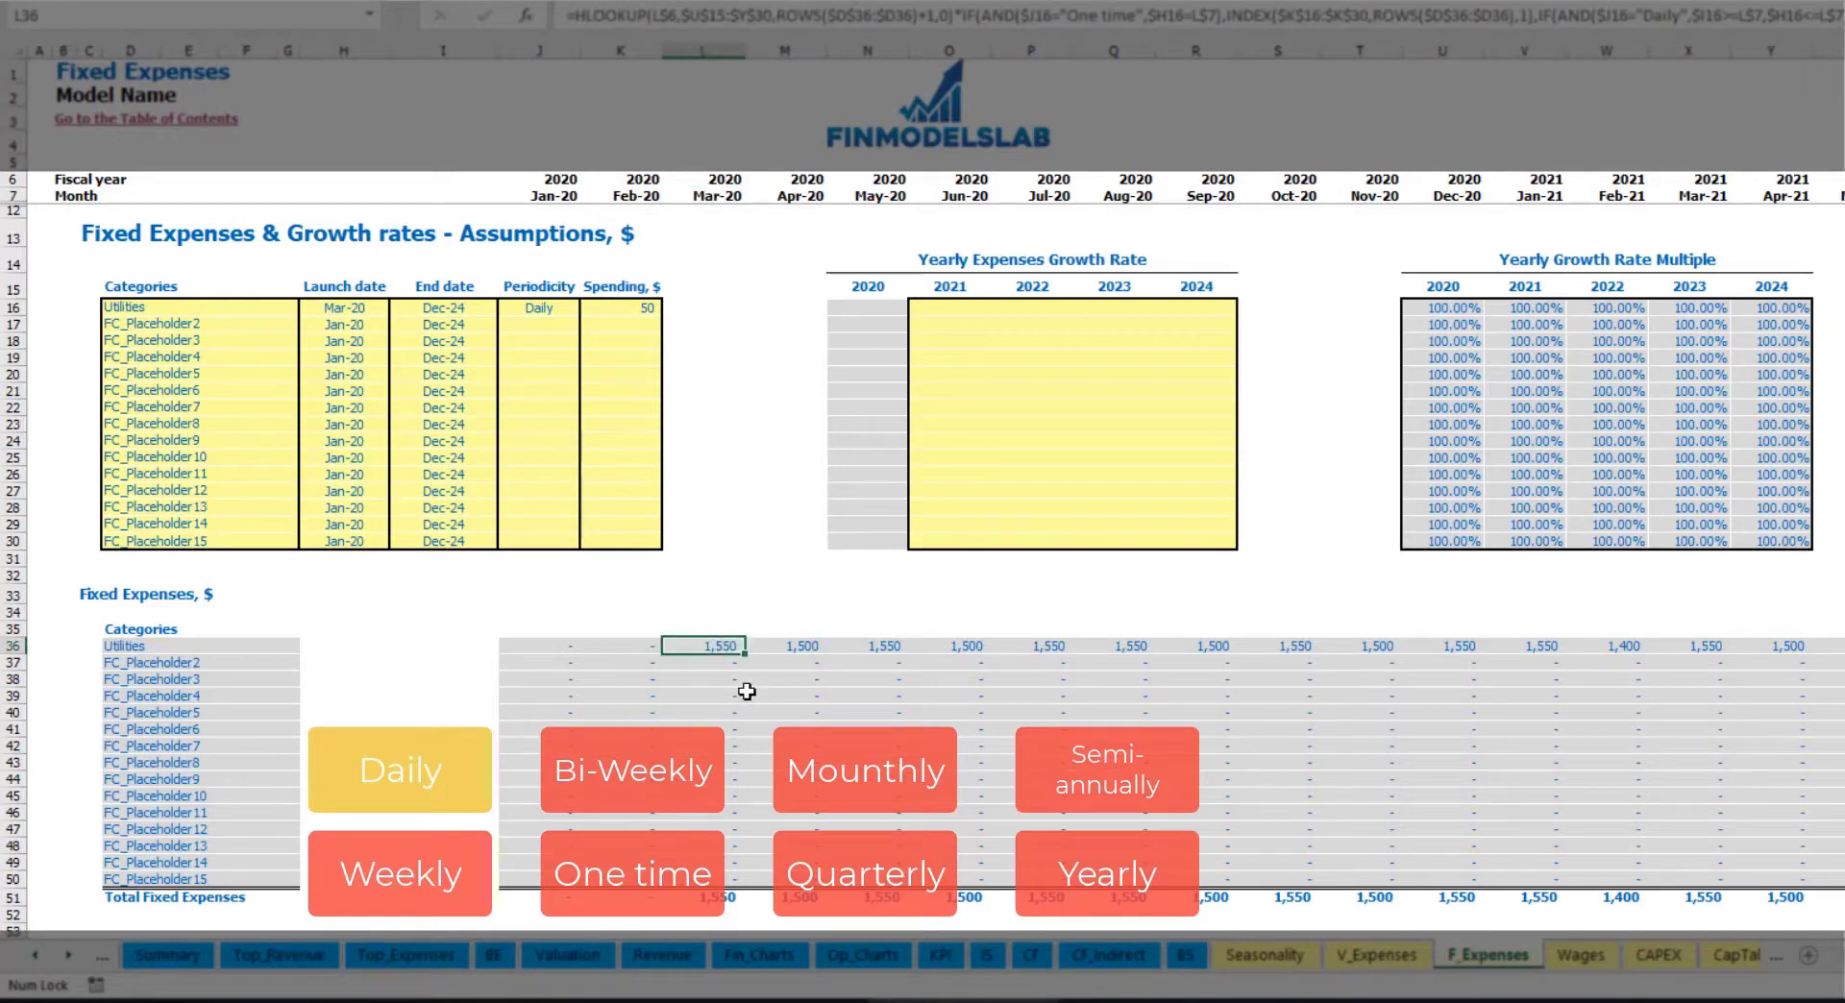
left_click(794, 651)
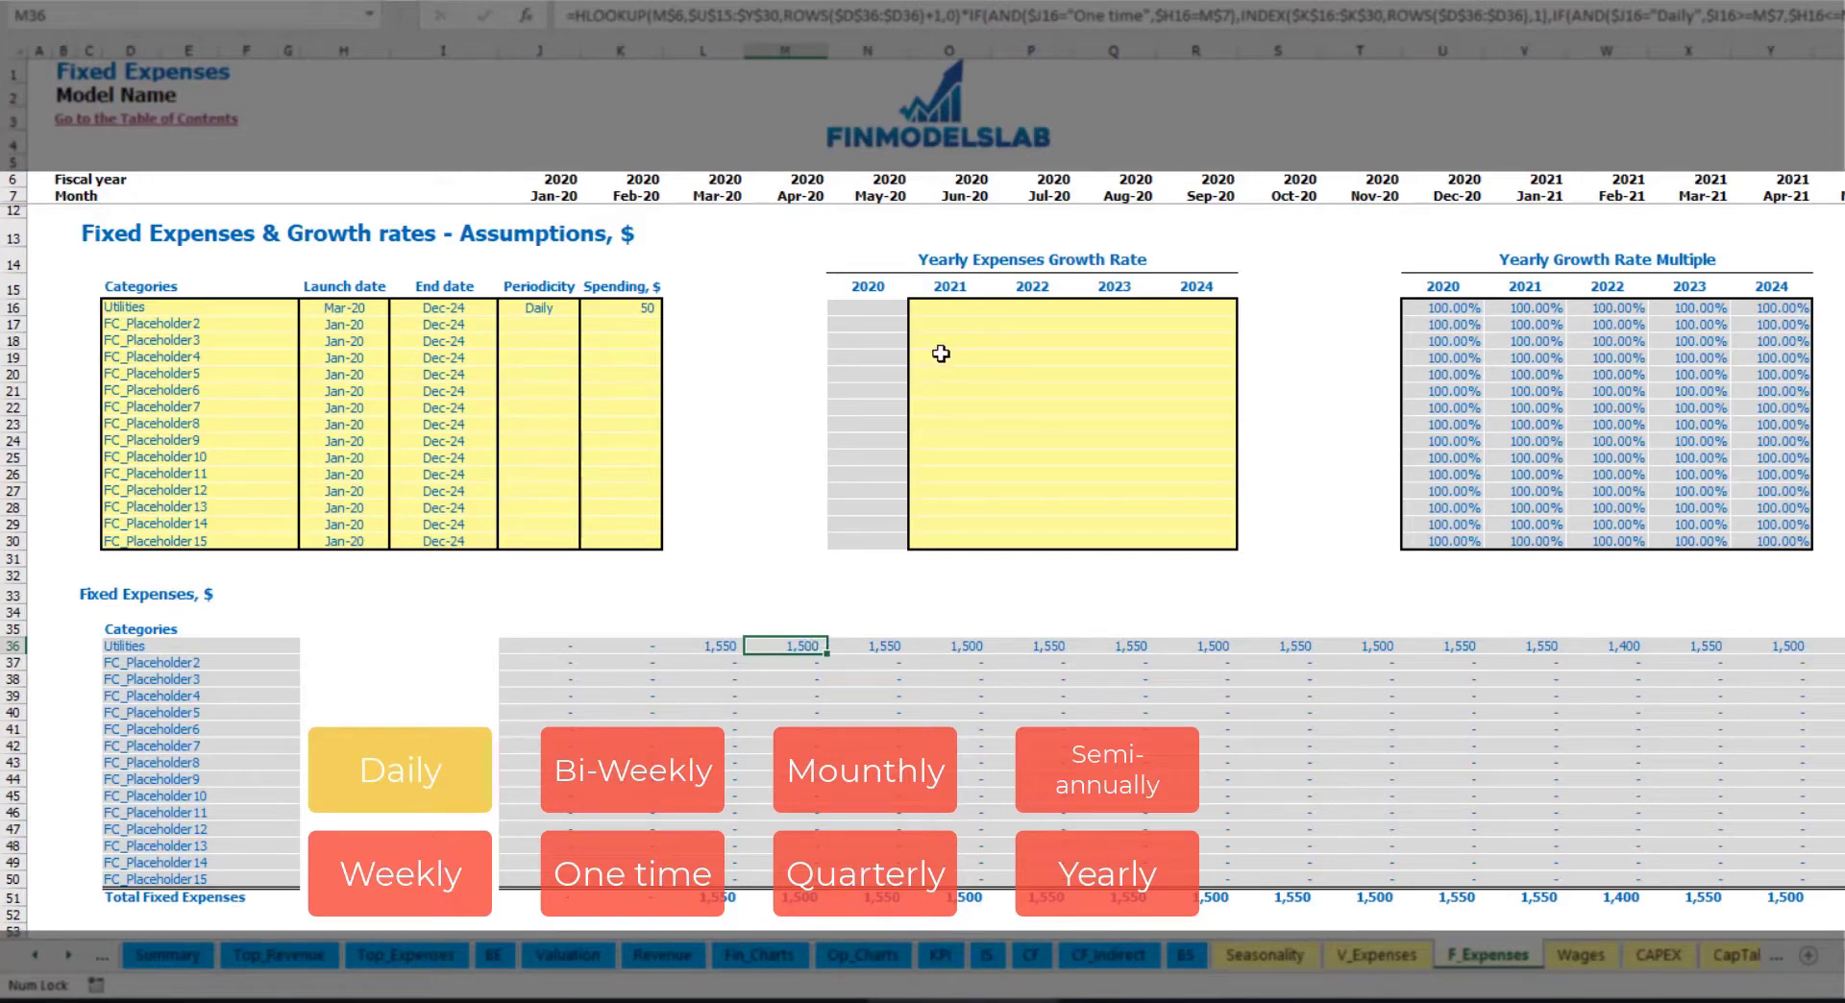
Set the Utilities yearly expense growth rate to 5% for 2021 and copy it across 2022 to 2024
left_click(962, 311)
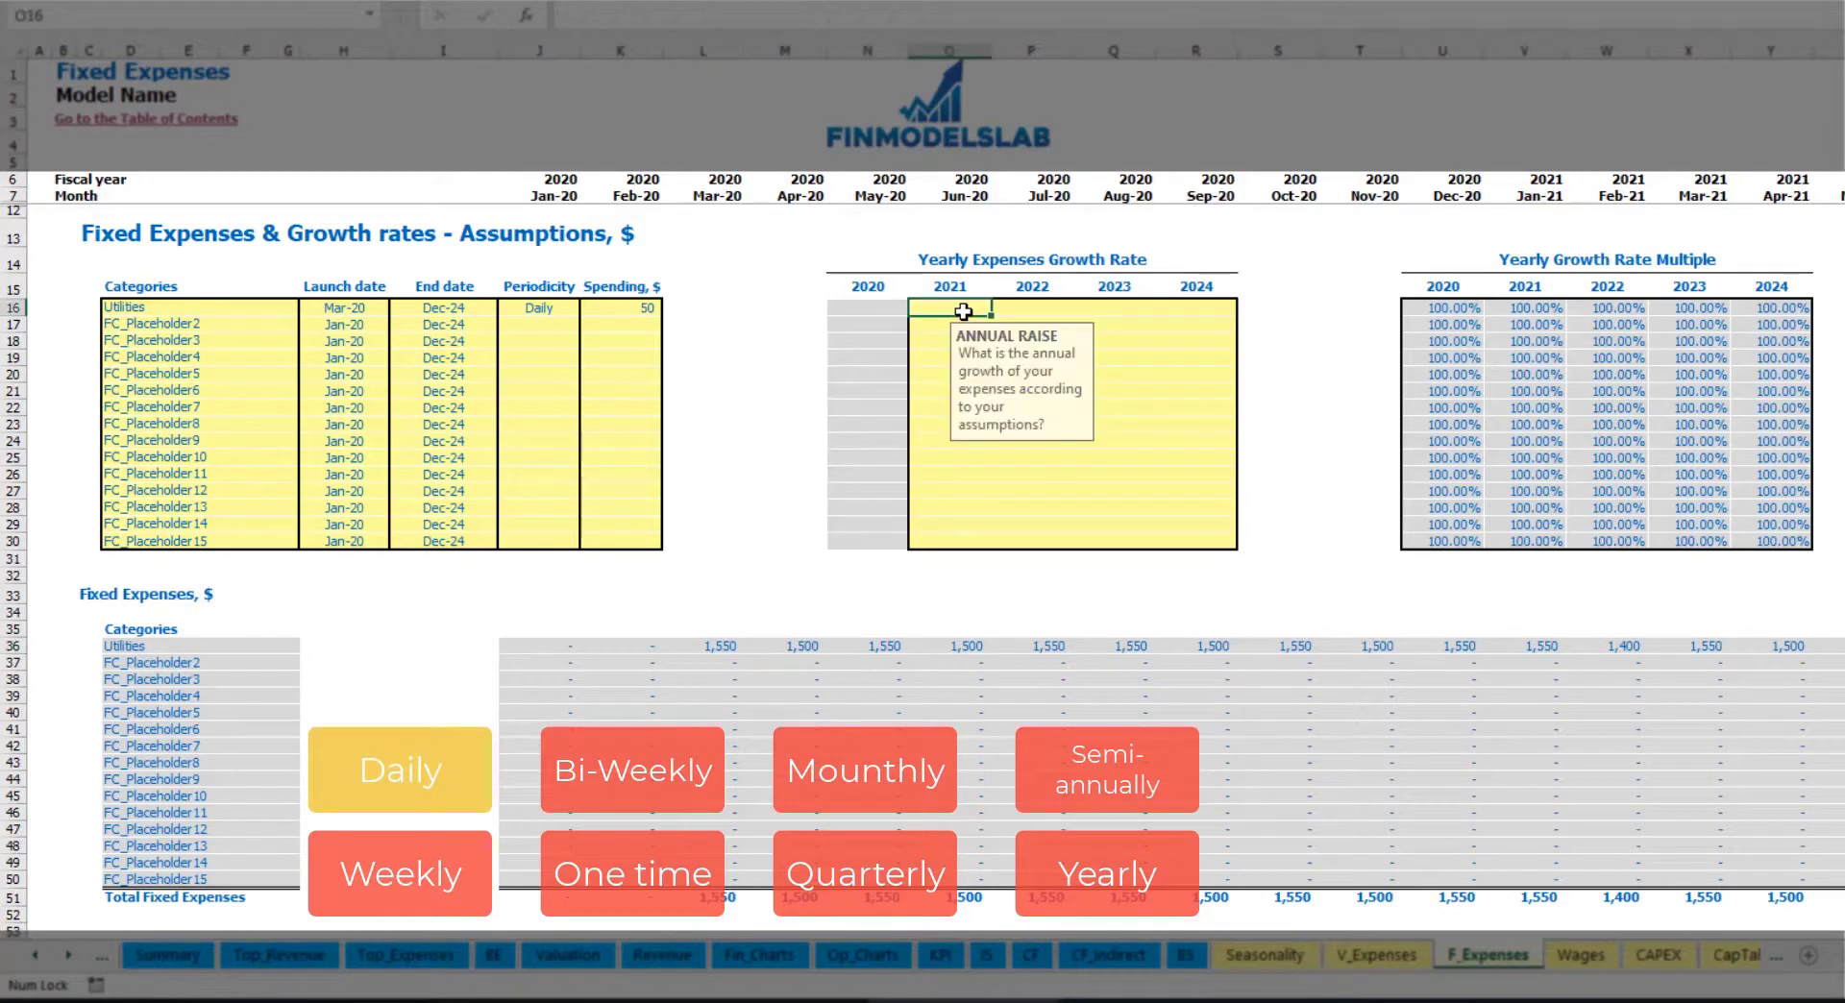
type("5")
key("Return")
key("Up")
key("ctrl+c")
key("Right")
key("shift+Right")
key("shift+Right")
key("ctrl+v")
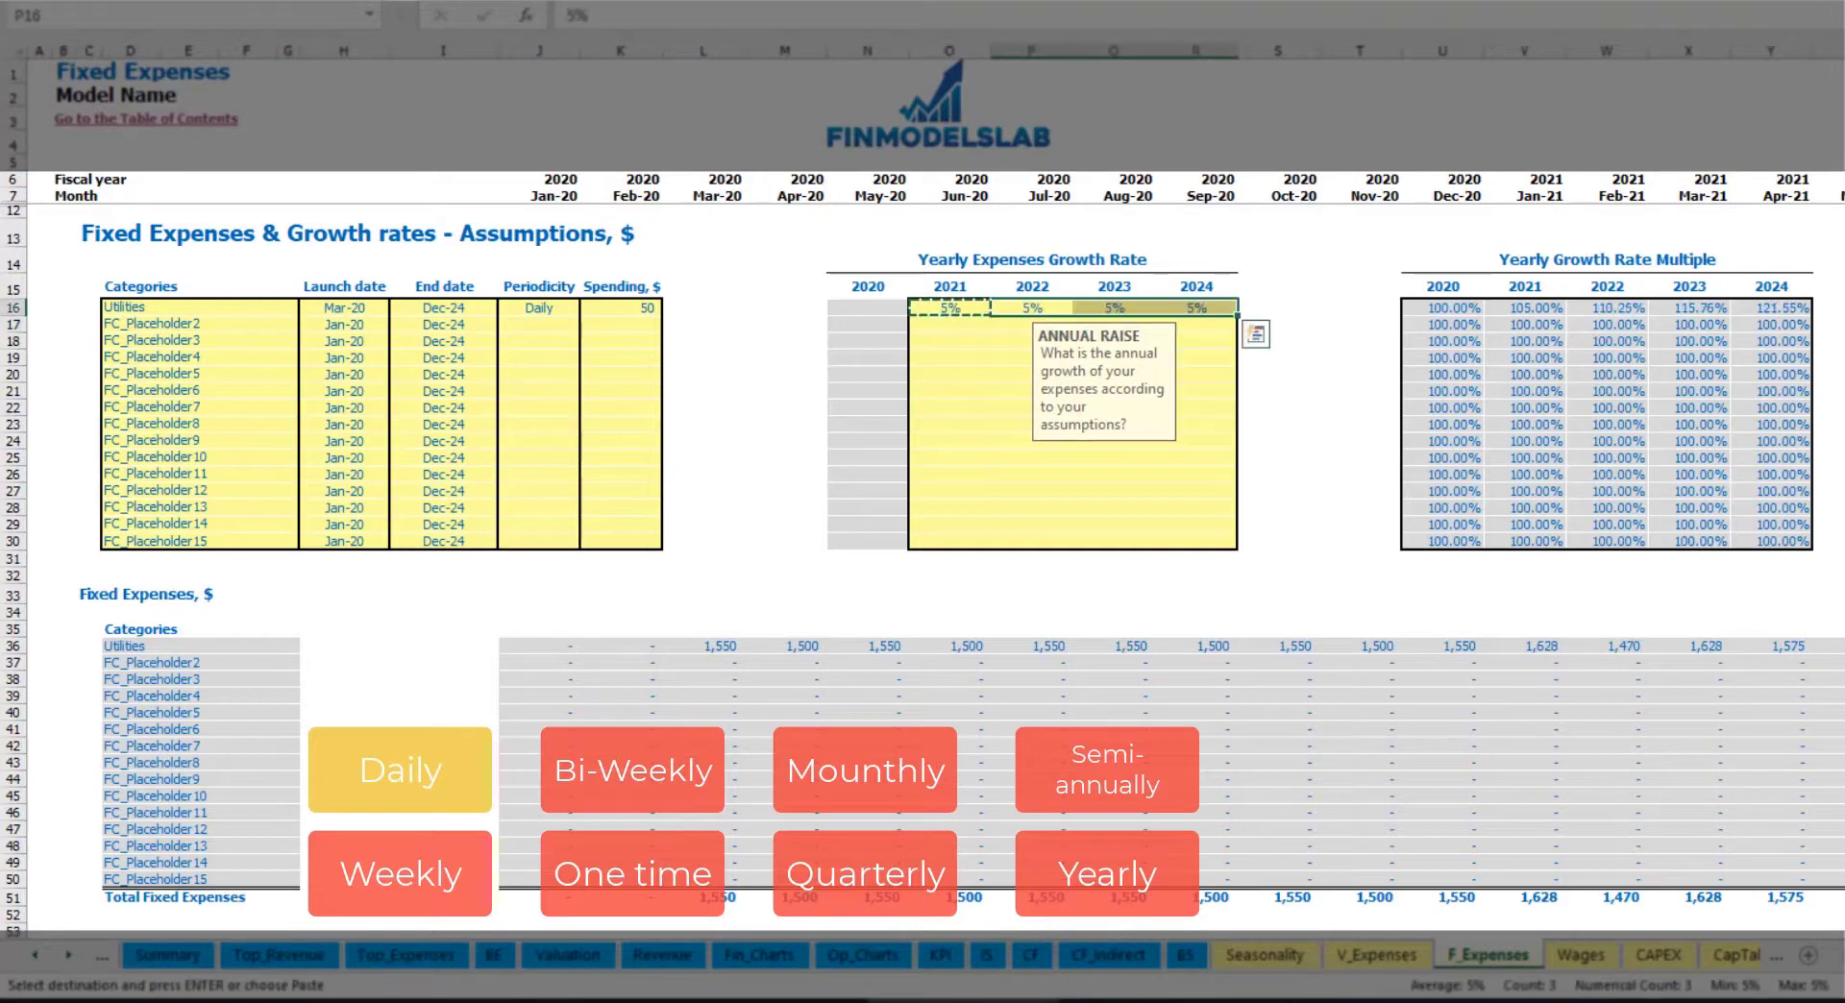
left_click_drag(962, 309, 1173, 309)
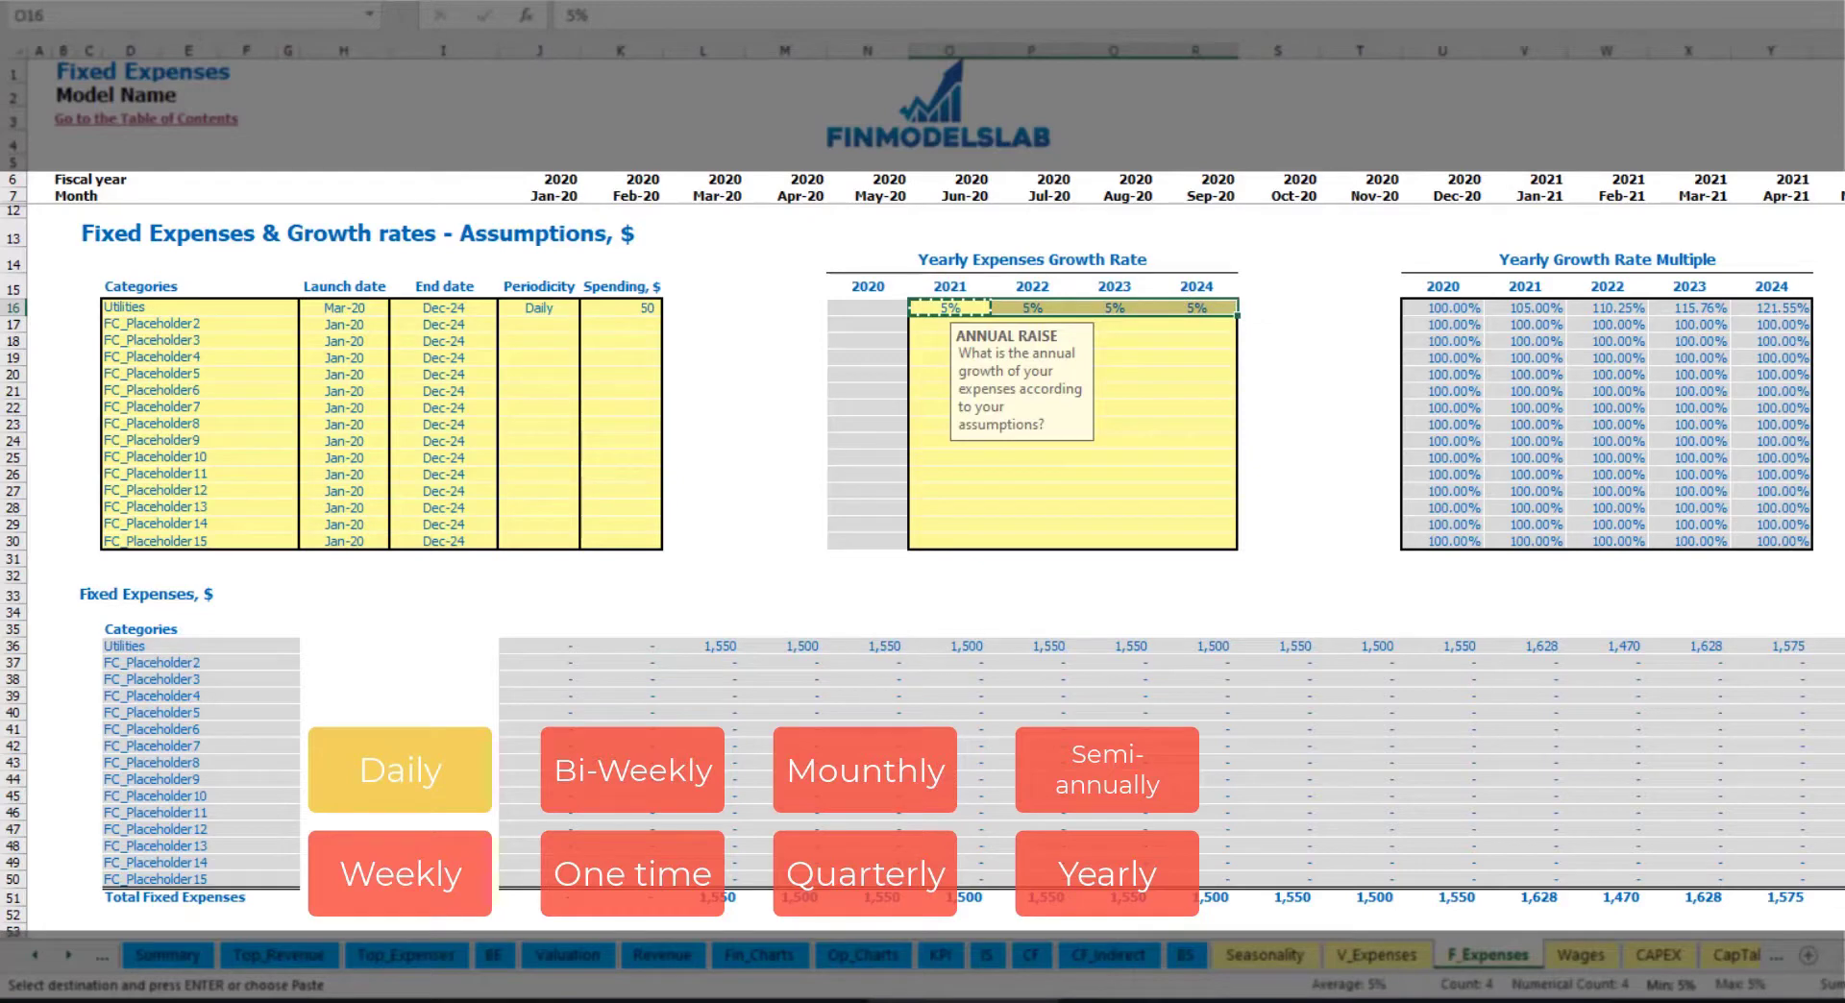
left_click_drag(1841, 955, 1741, 934)
Rename the second fixed expense category to Advertising
left_click(217, 319)
type("Advertising")
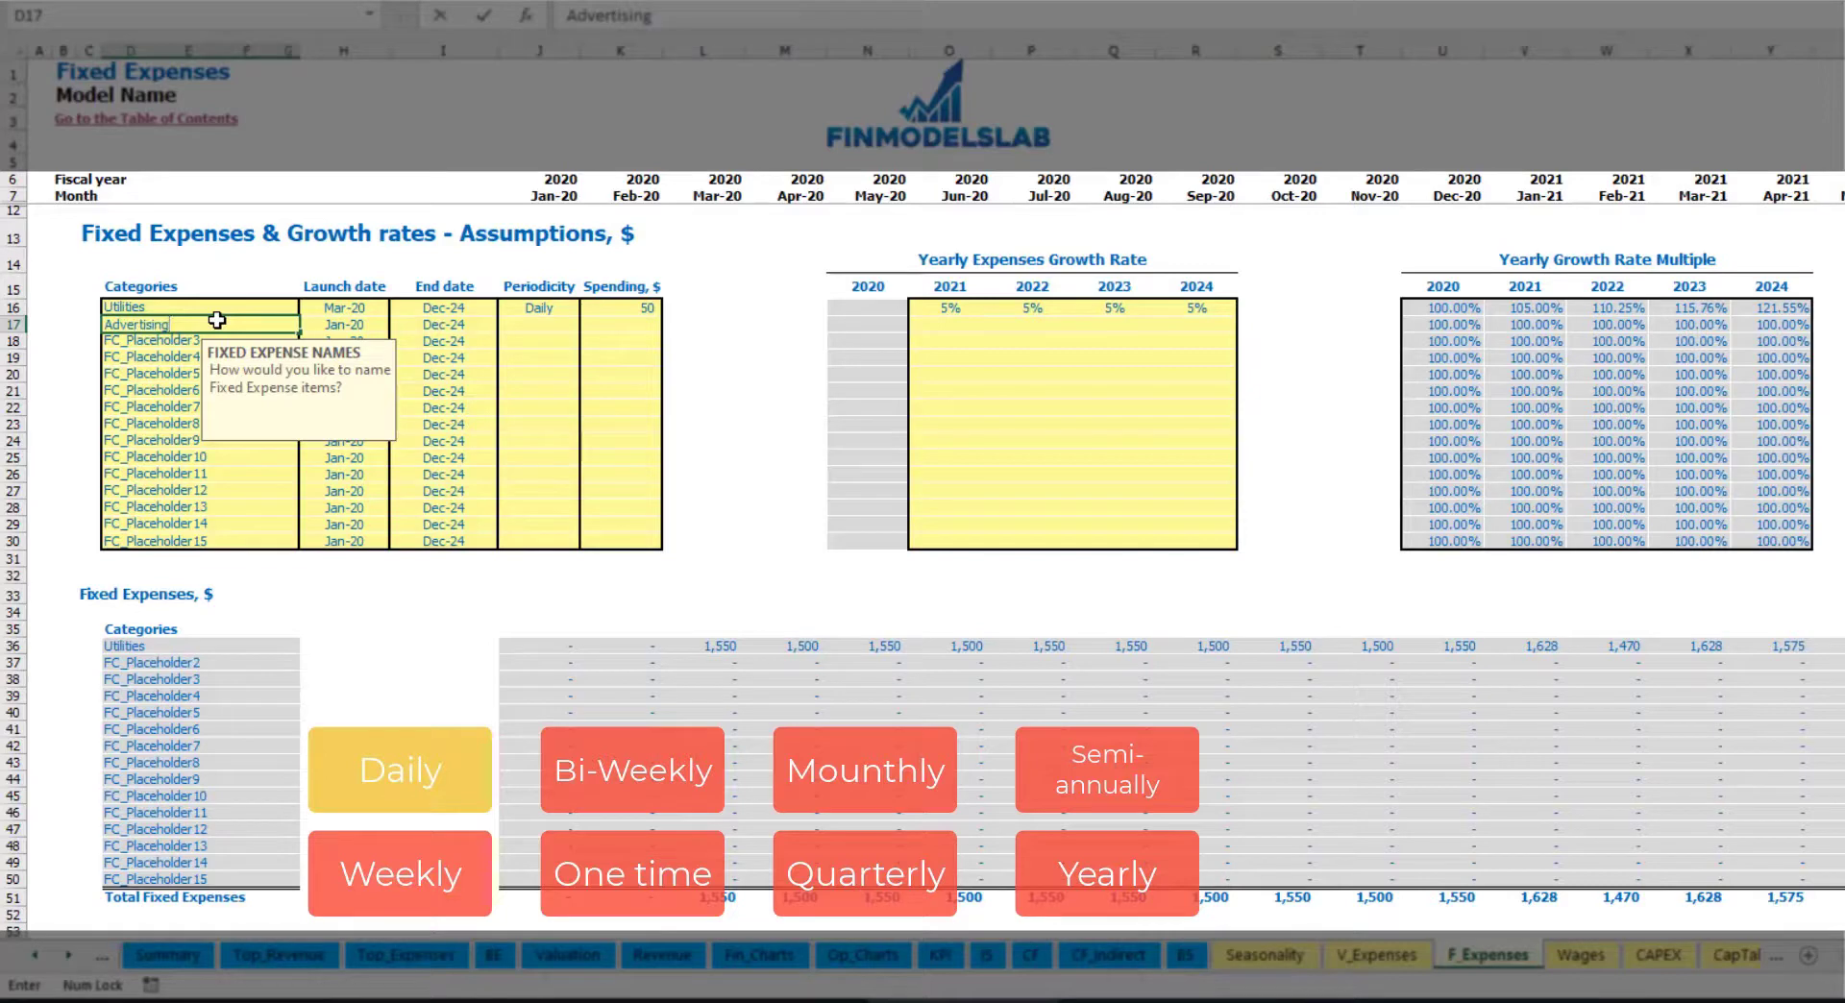
key("Return")
Set the Advertising launch date to Mar-20 and its end date to Aug-24
left_click(342, 327)
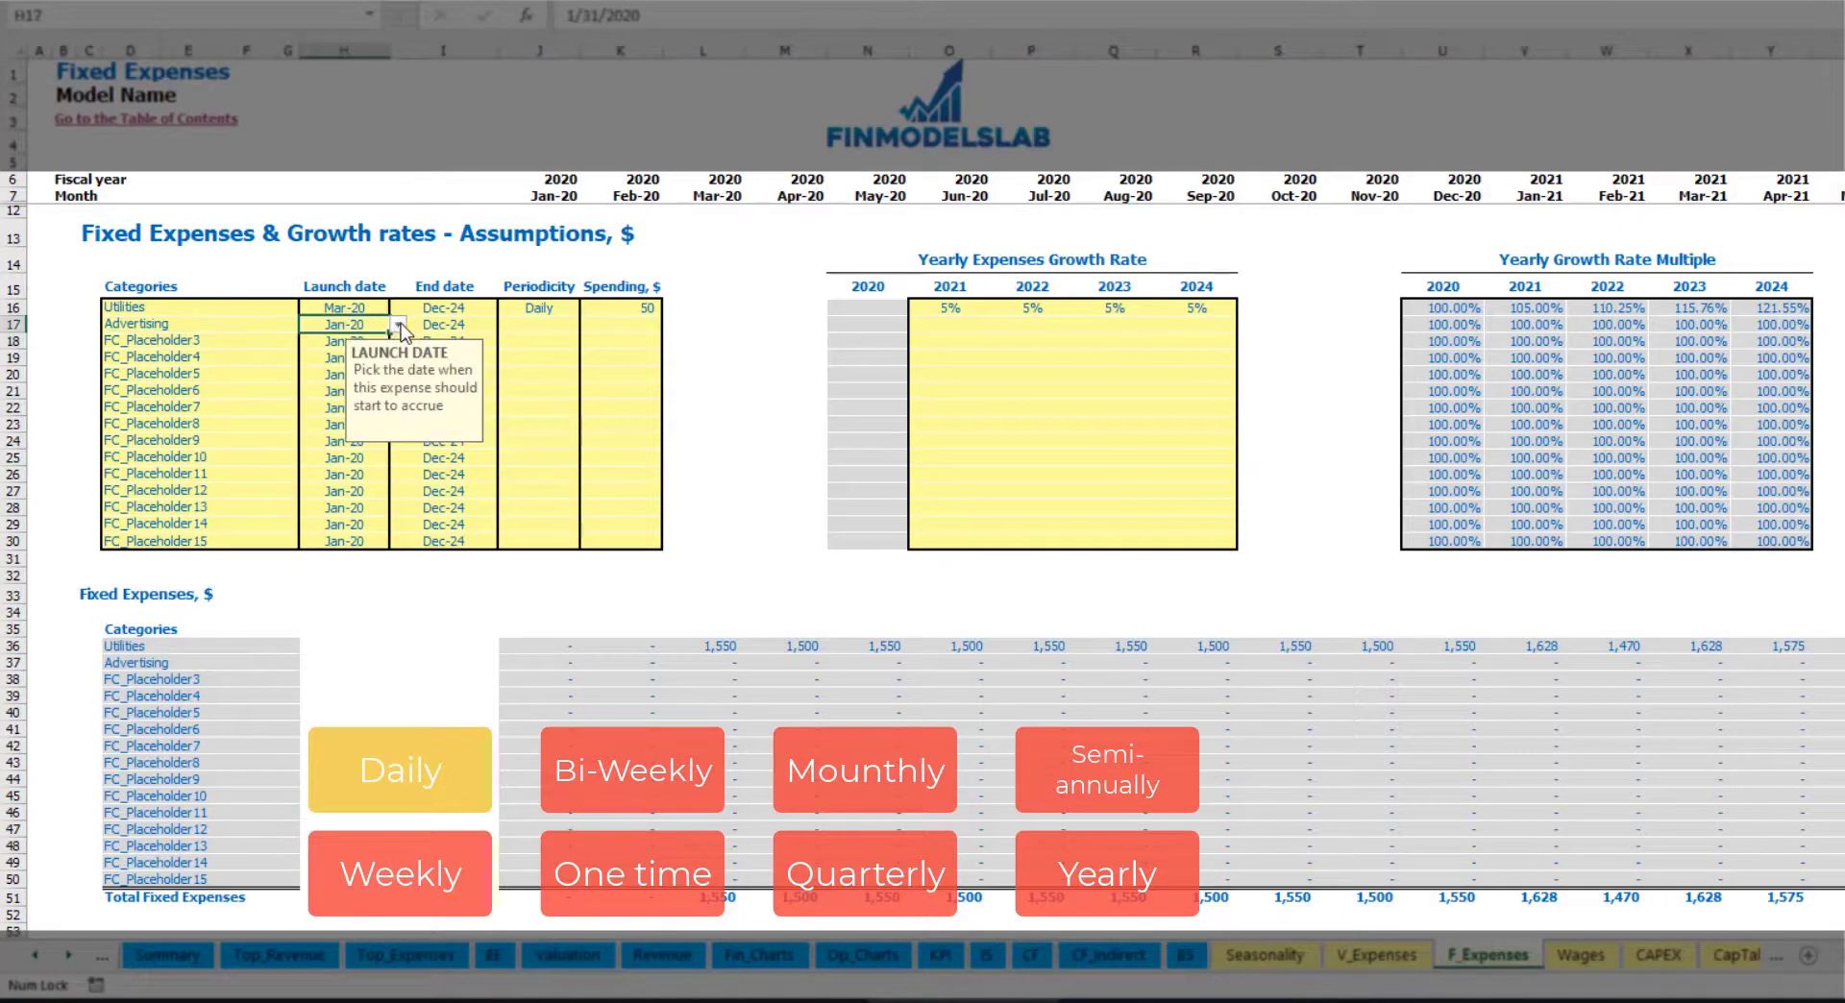
left_click(398, 325)
left_click(356, 380)
left_click(442, 324)
left_click(505, 324)
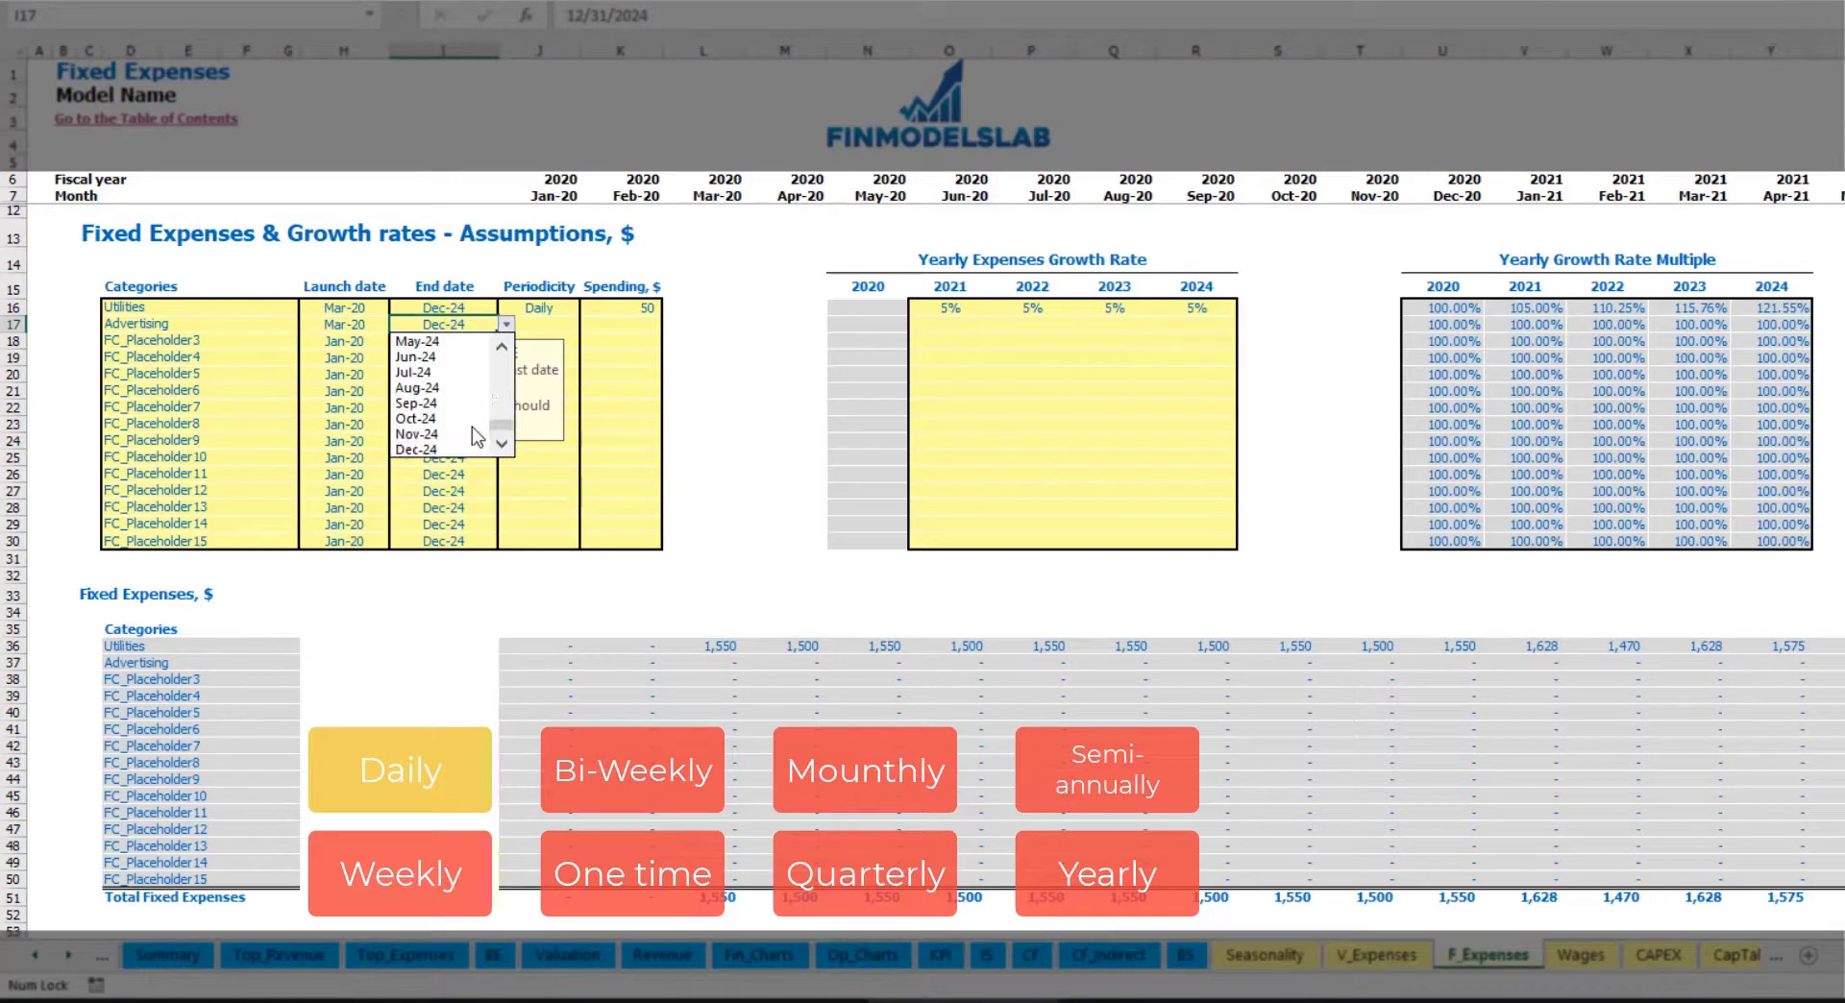
left_click(447, 389)
Set the Advertising expense periodicity to Weekly and its spending to 100 $
left_click(538, 321)
left_click(588, 325)
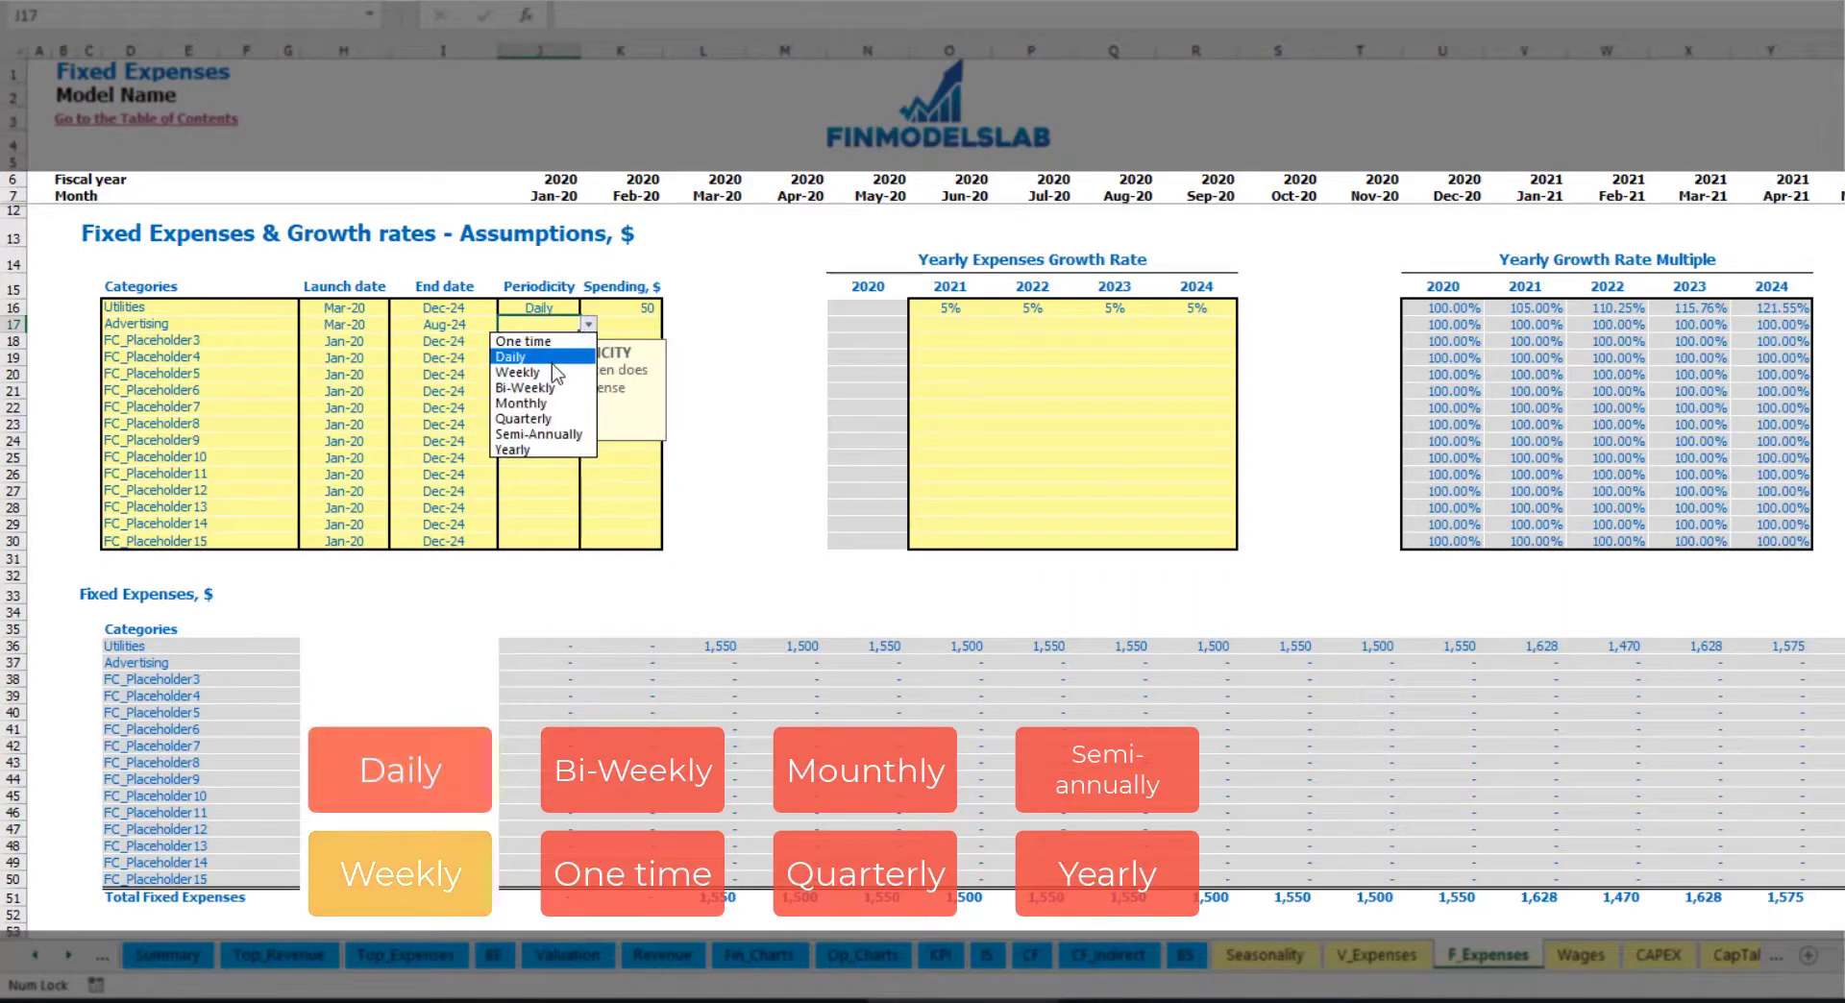
left_click(524, 372)
left_click(615, 329)
type("100")
key("Return")
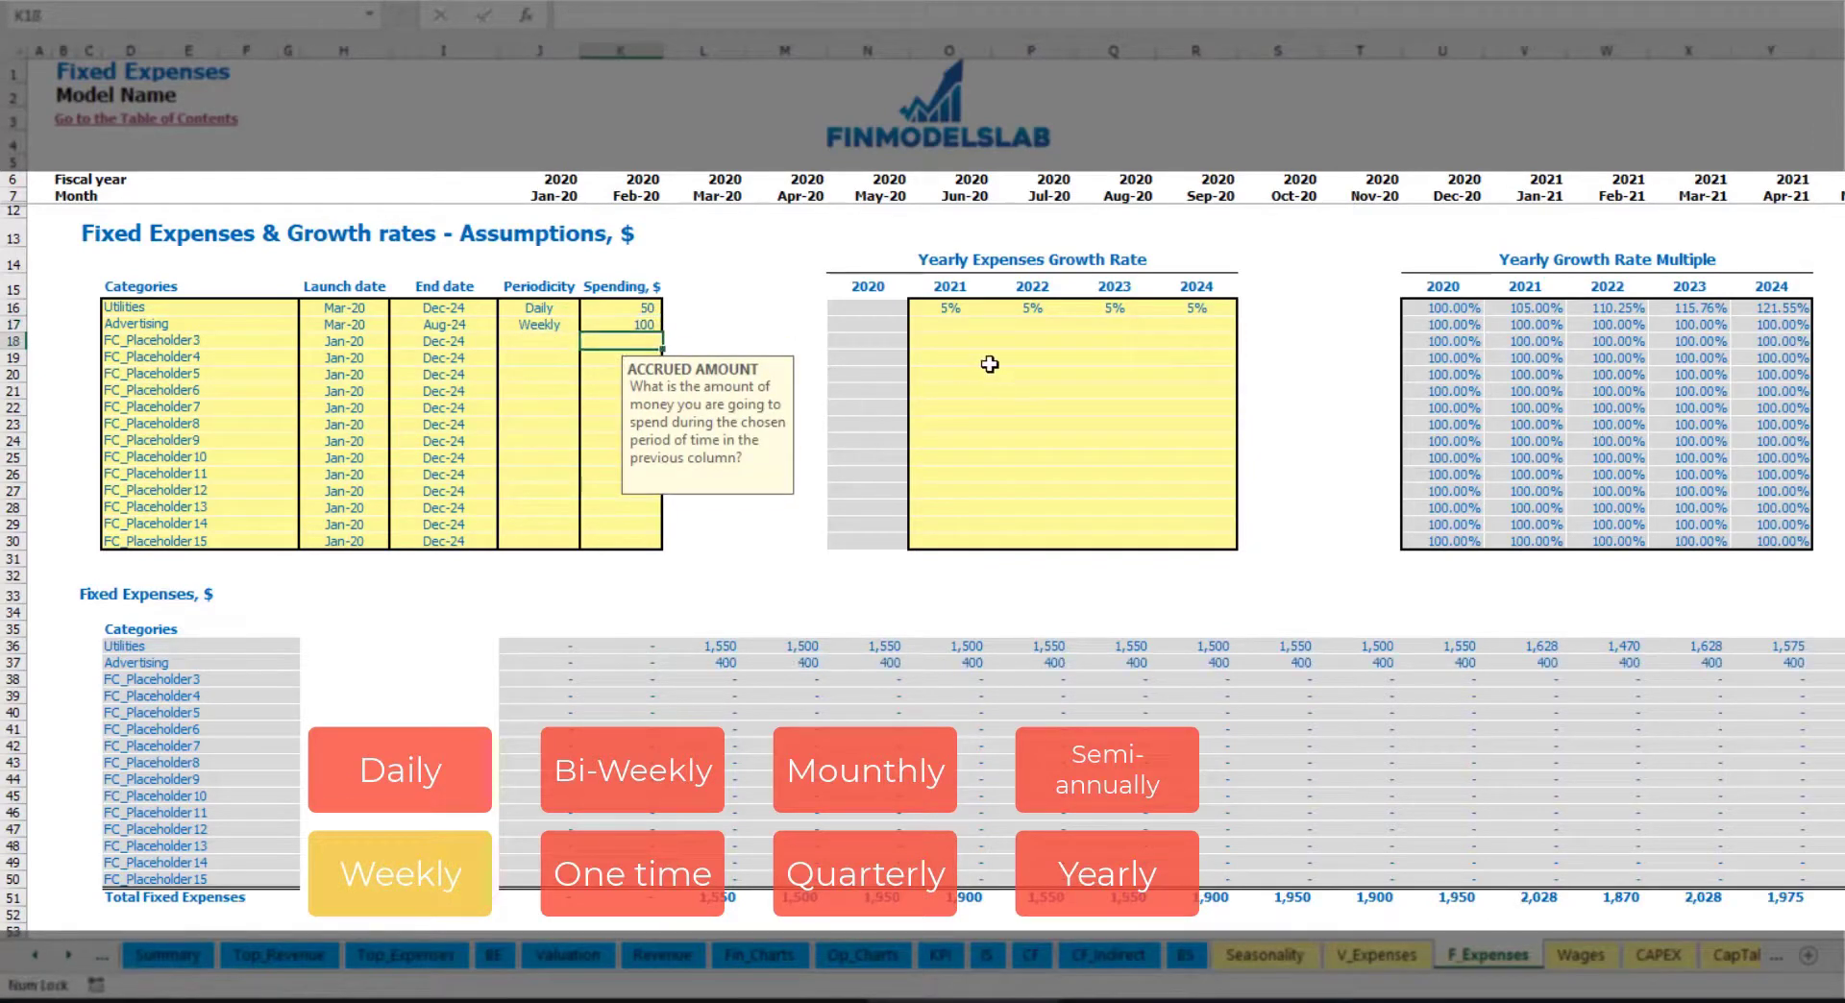
Check the calculated monthly Advertising amounts from Mar-20 to the 2024 end of the timeline, returning to the assumptions
left_click(737, 670)
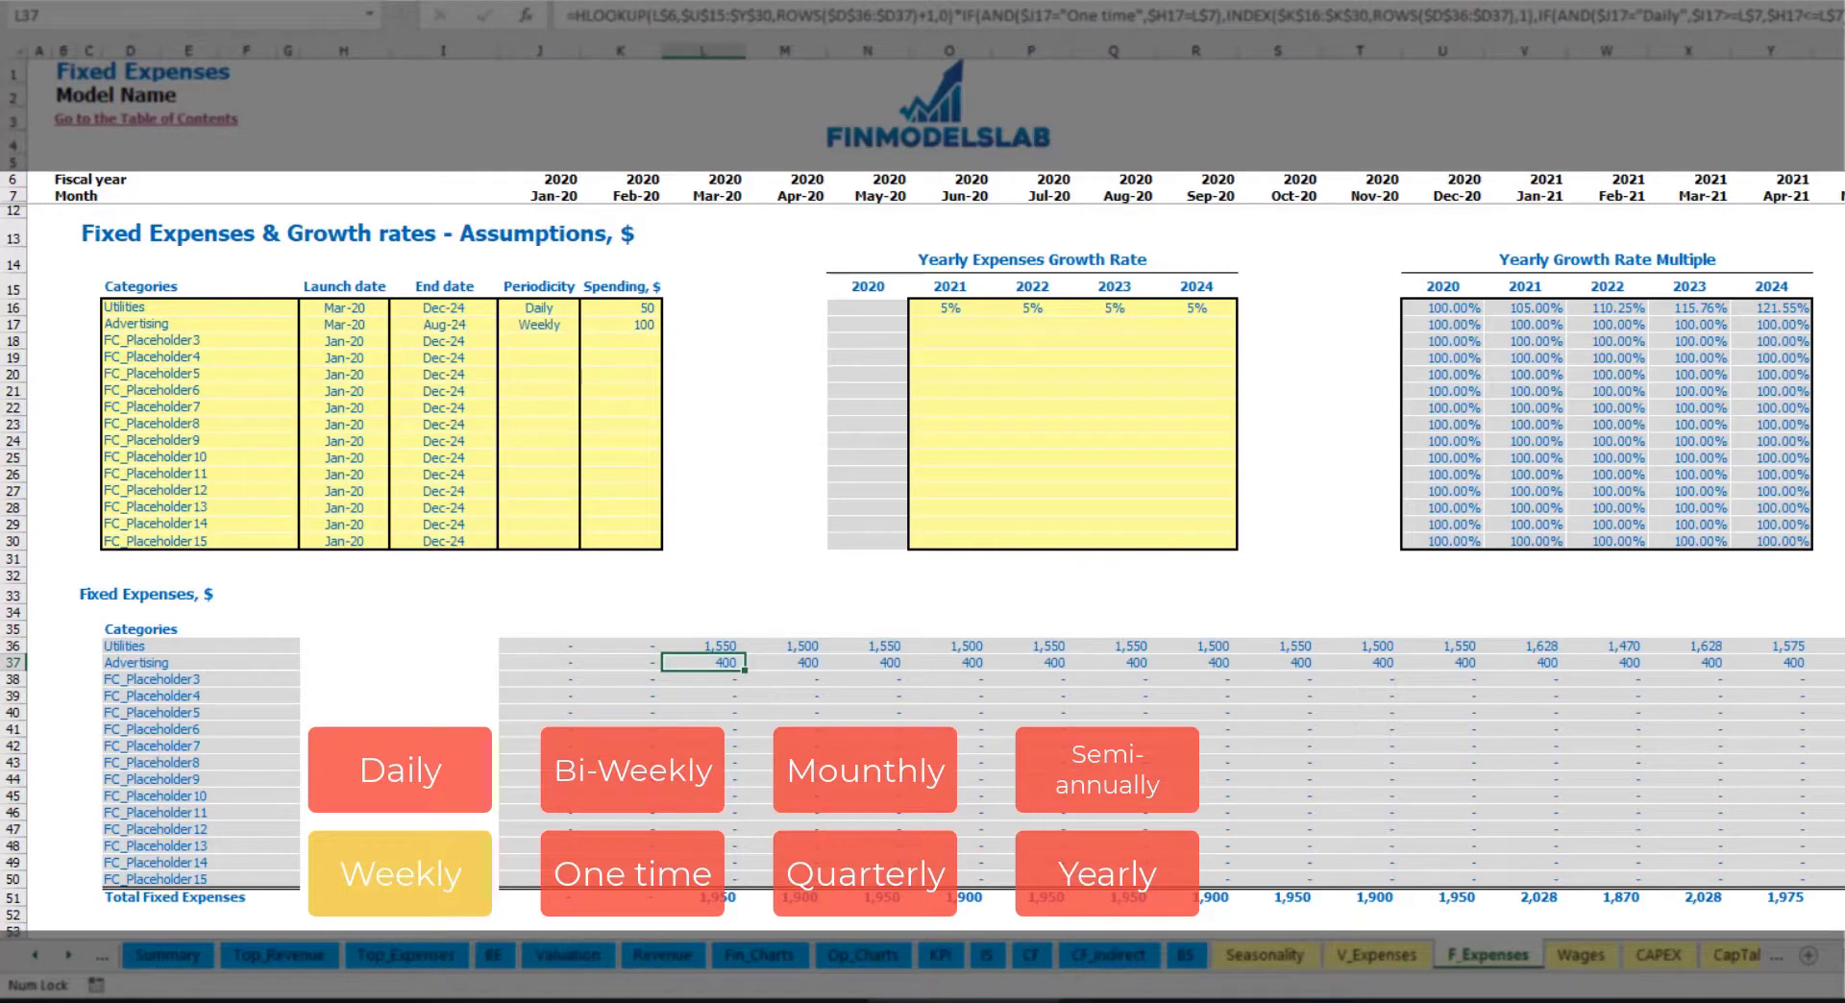
left_click_drag(1834, 956, 1844, 956)
scroll(936, 539, "right", 1)
left_click(1839, 51)
left_click(1839, 663)
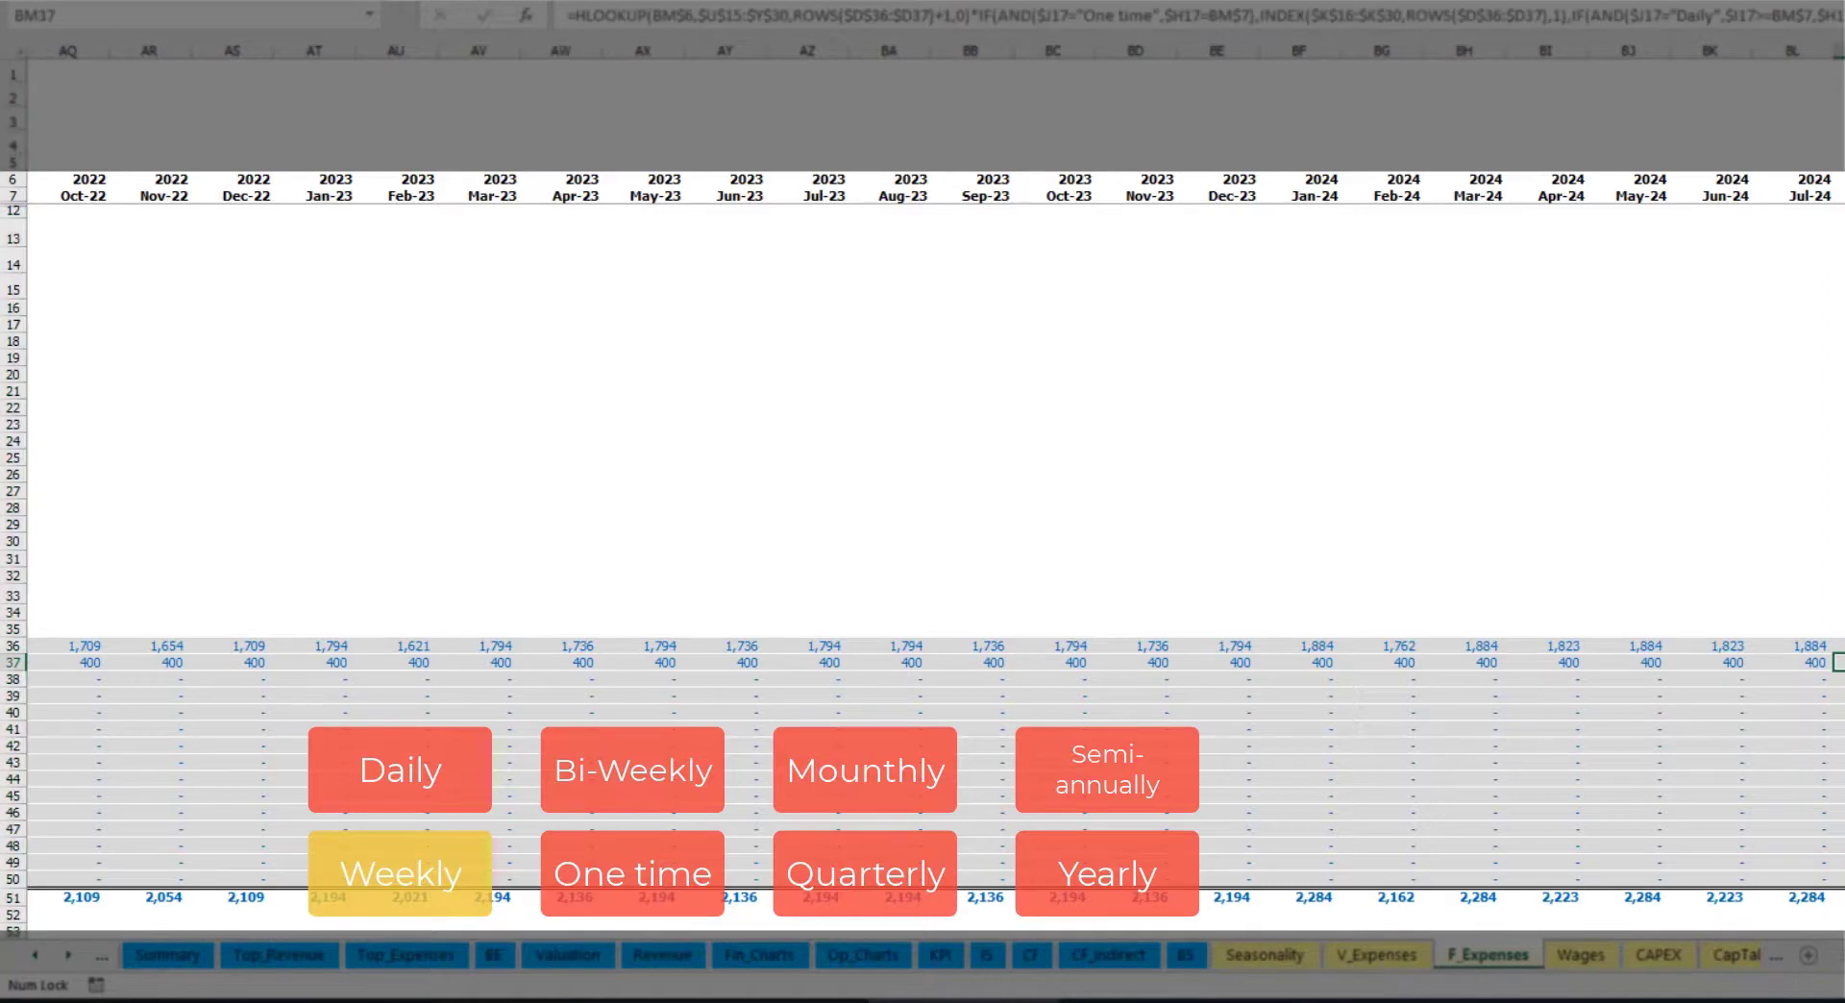
left_click_drag(1843, 956, 1491, 997)
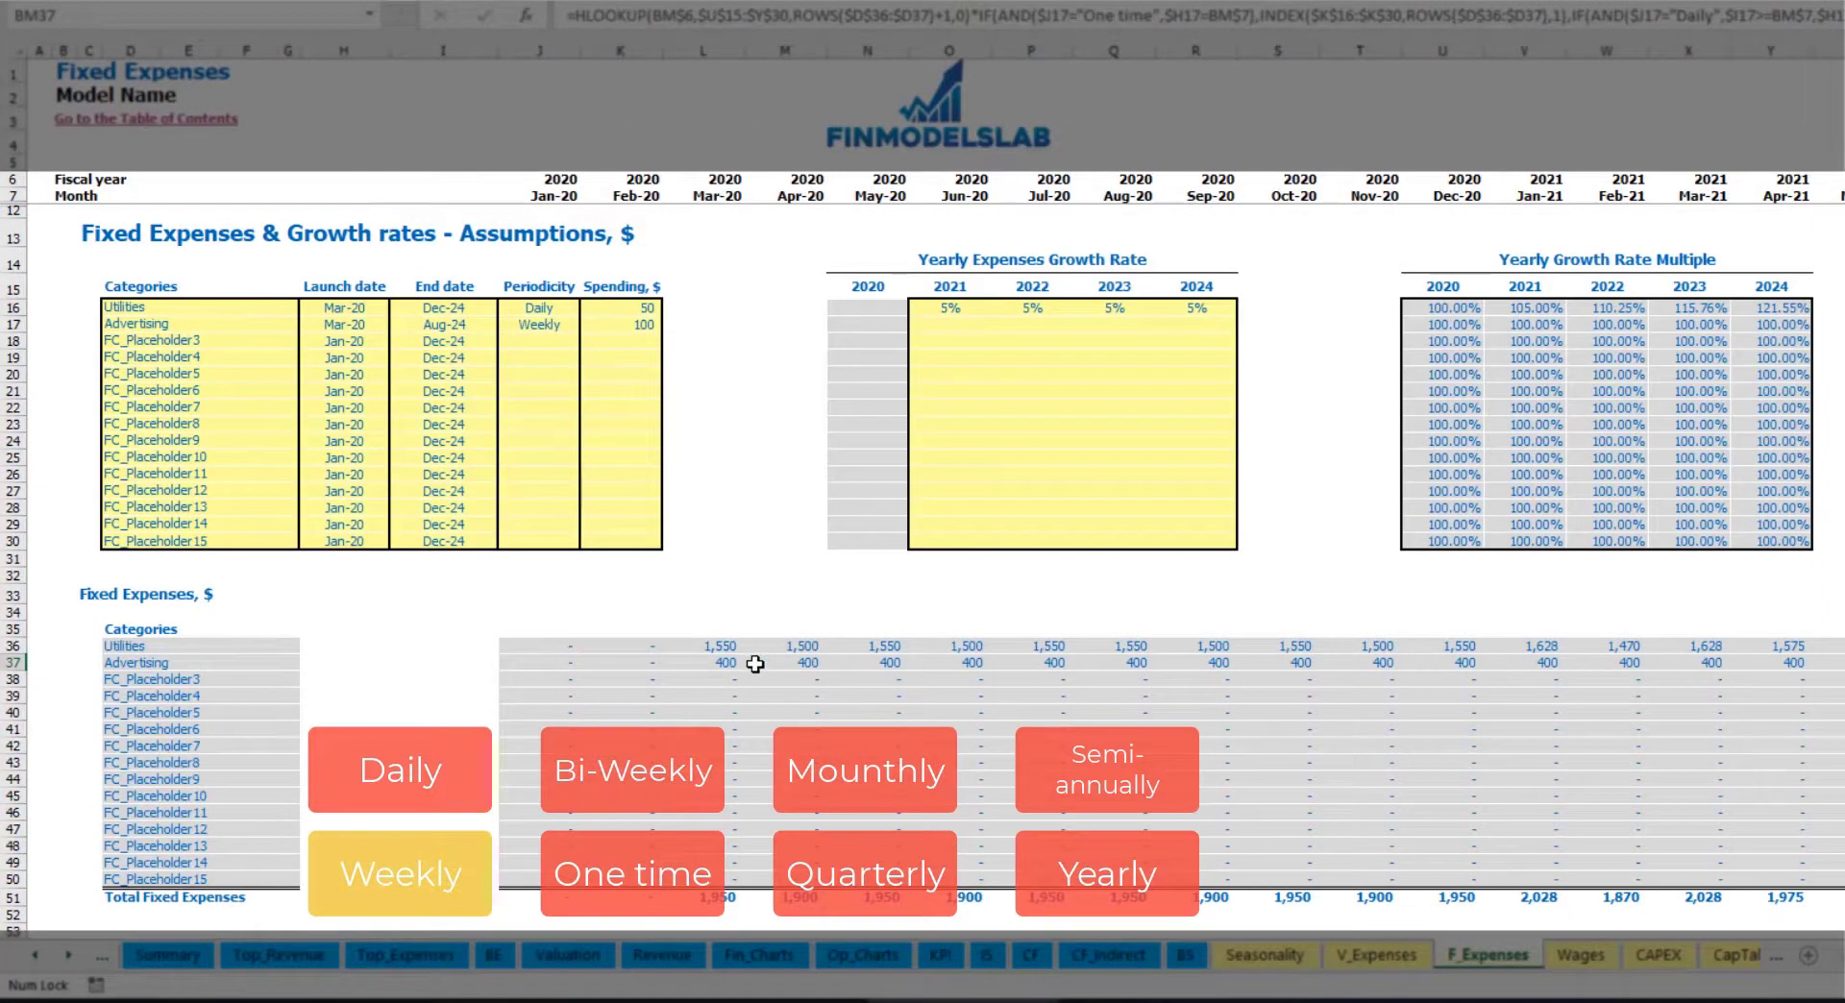
Set the Advertising expense periodicity to Bi-Weekly and its spending to 500 $
left_click(548, 325)
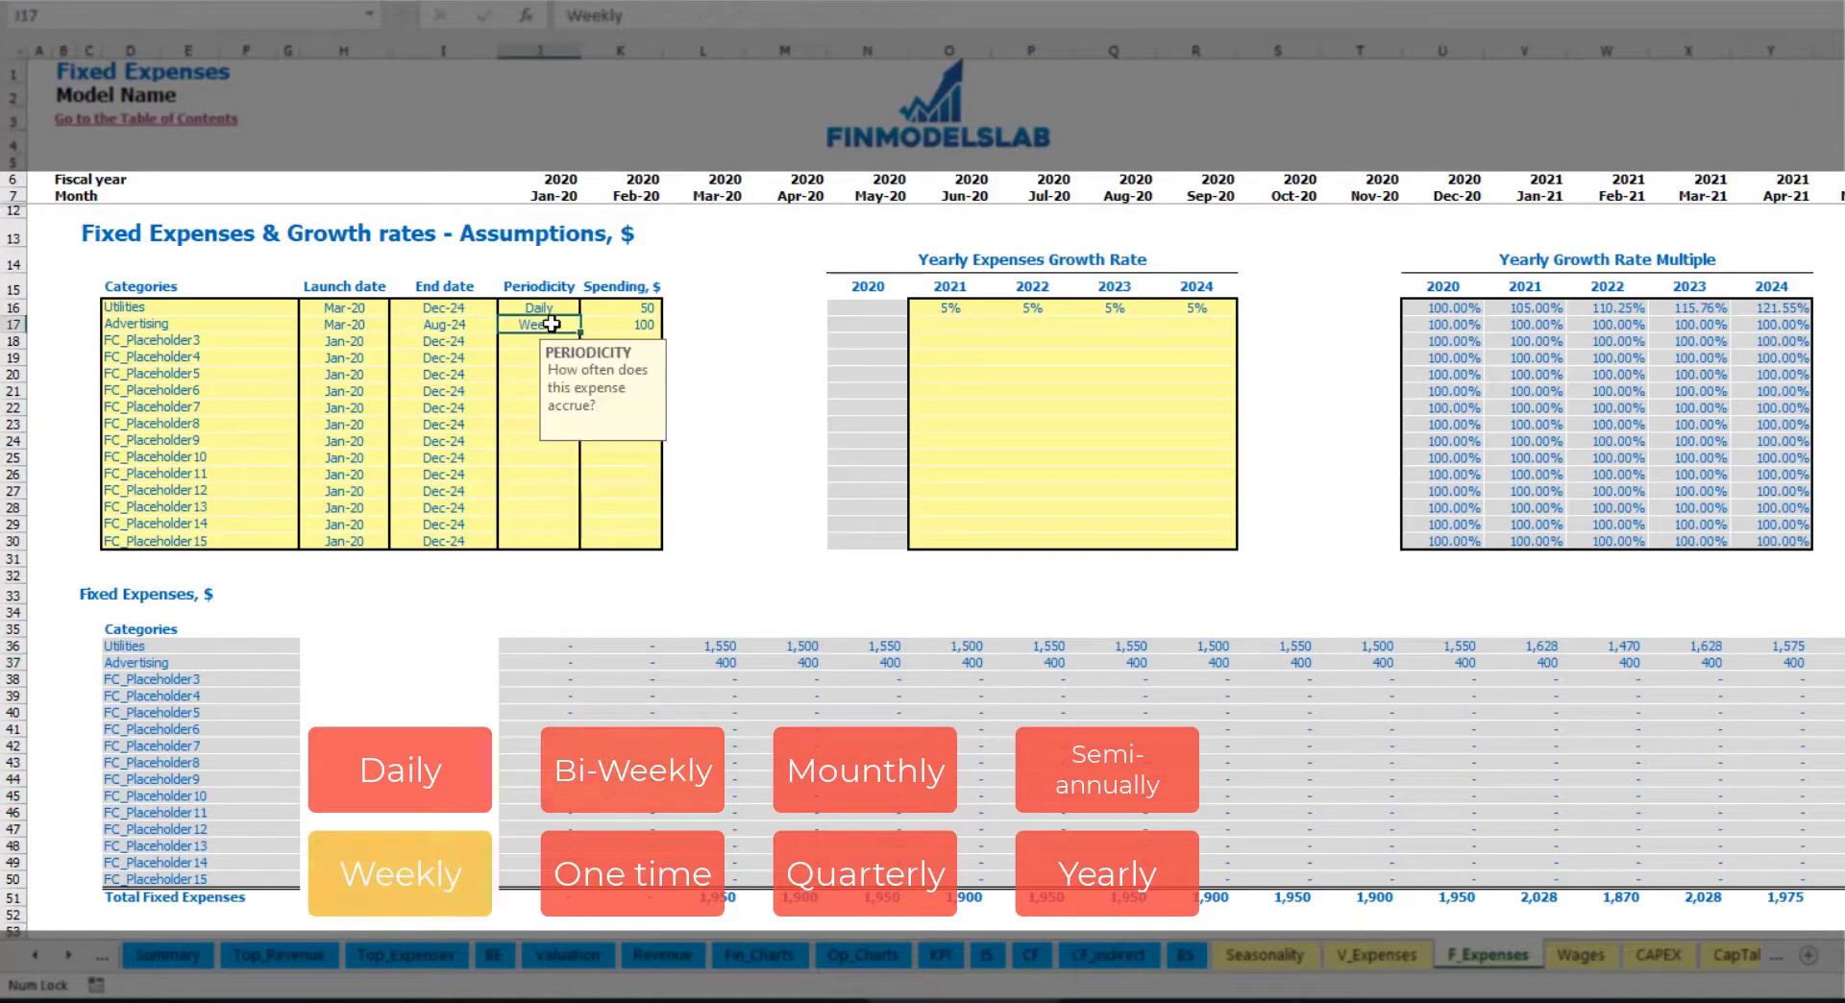
left_click(588, 325)
left_click(557, 388)
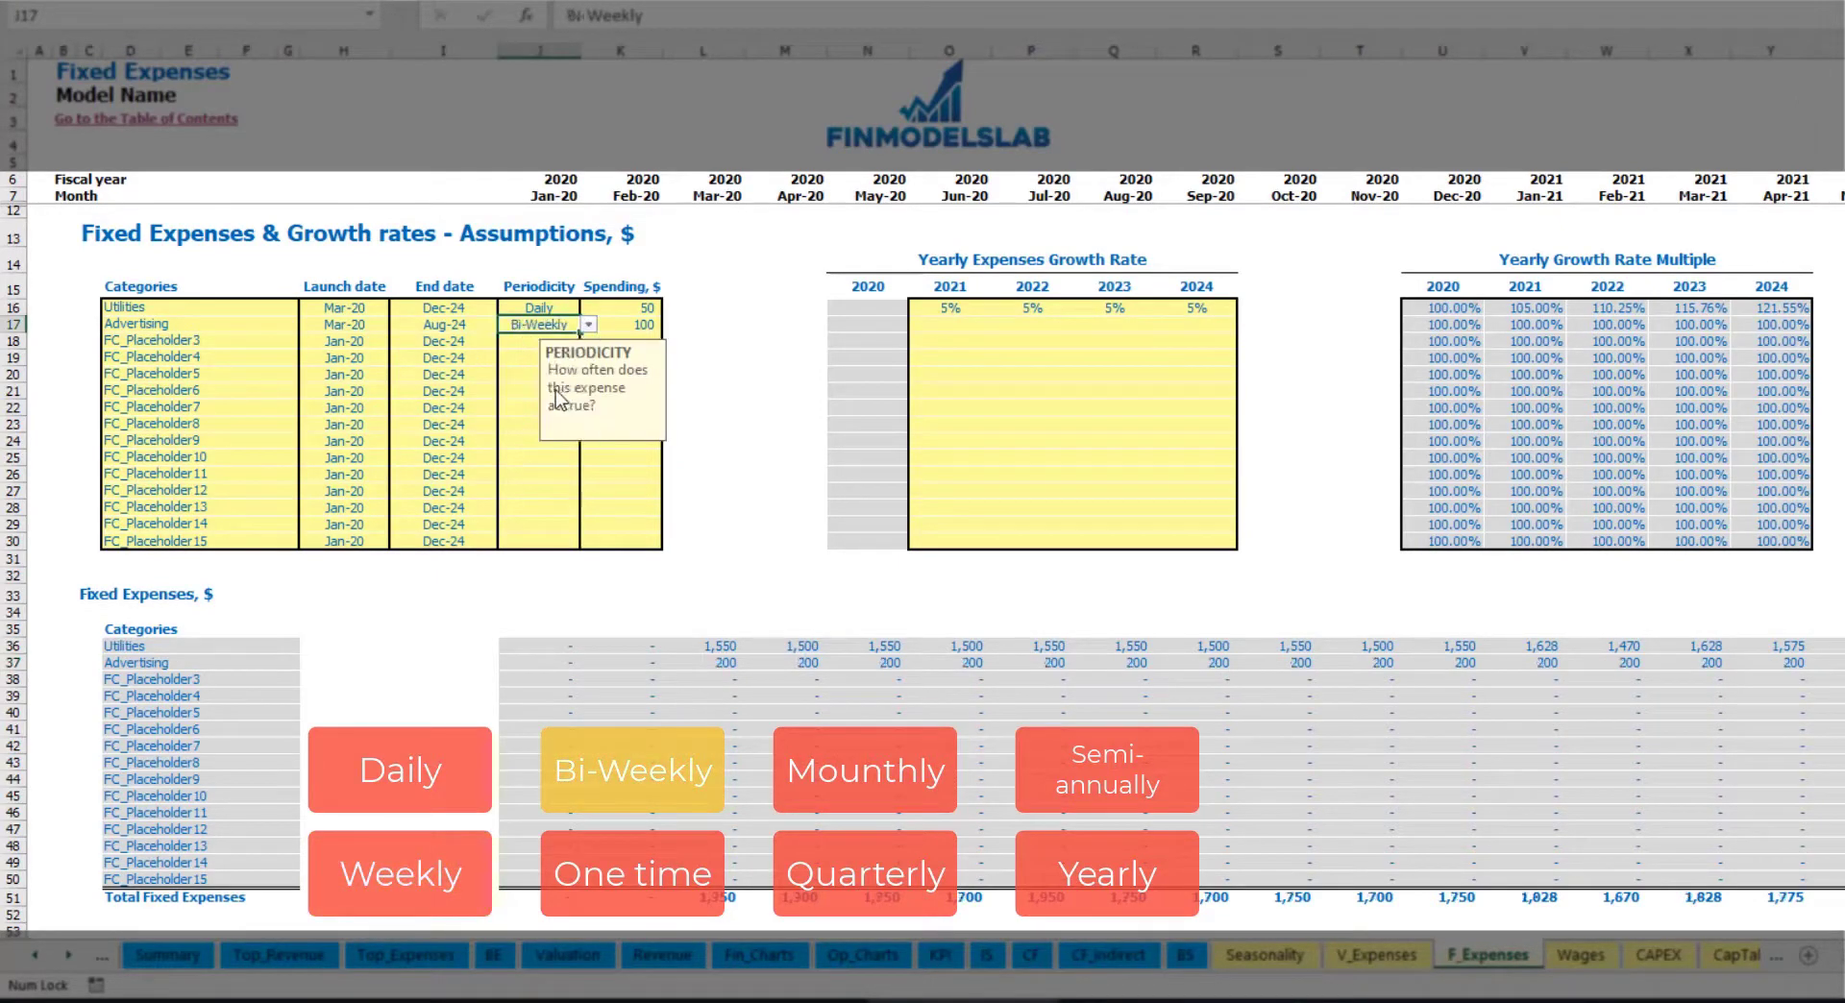
left_click(618, 325)
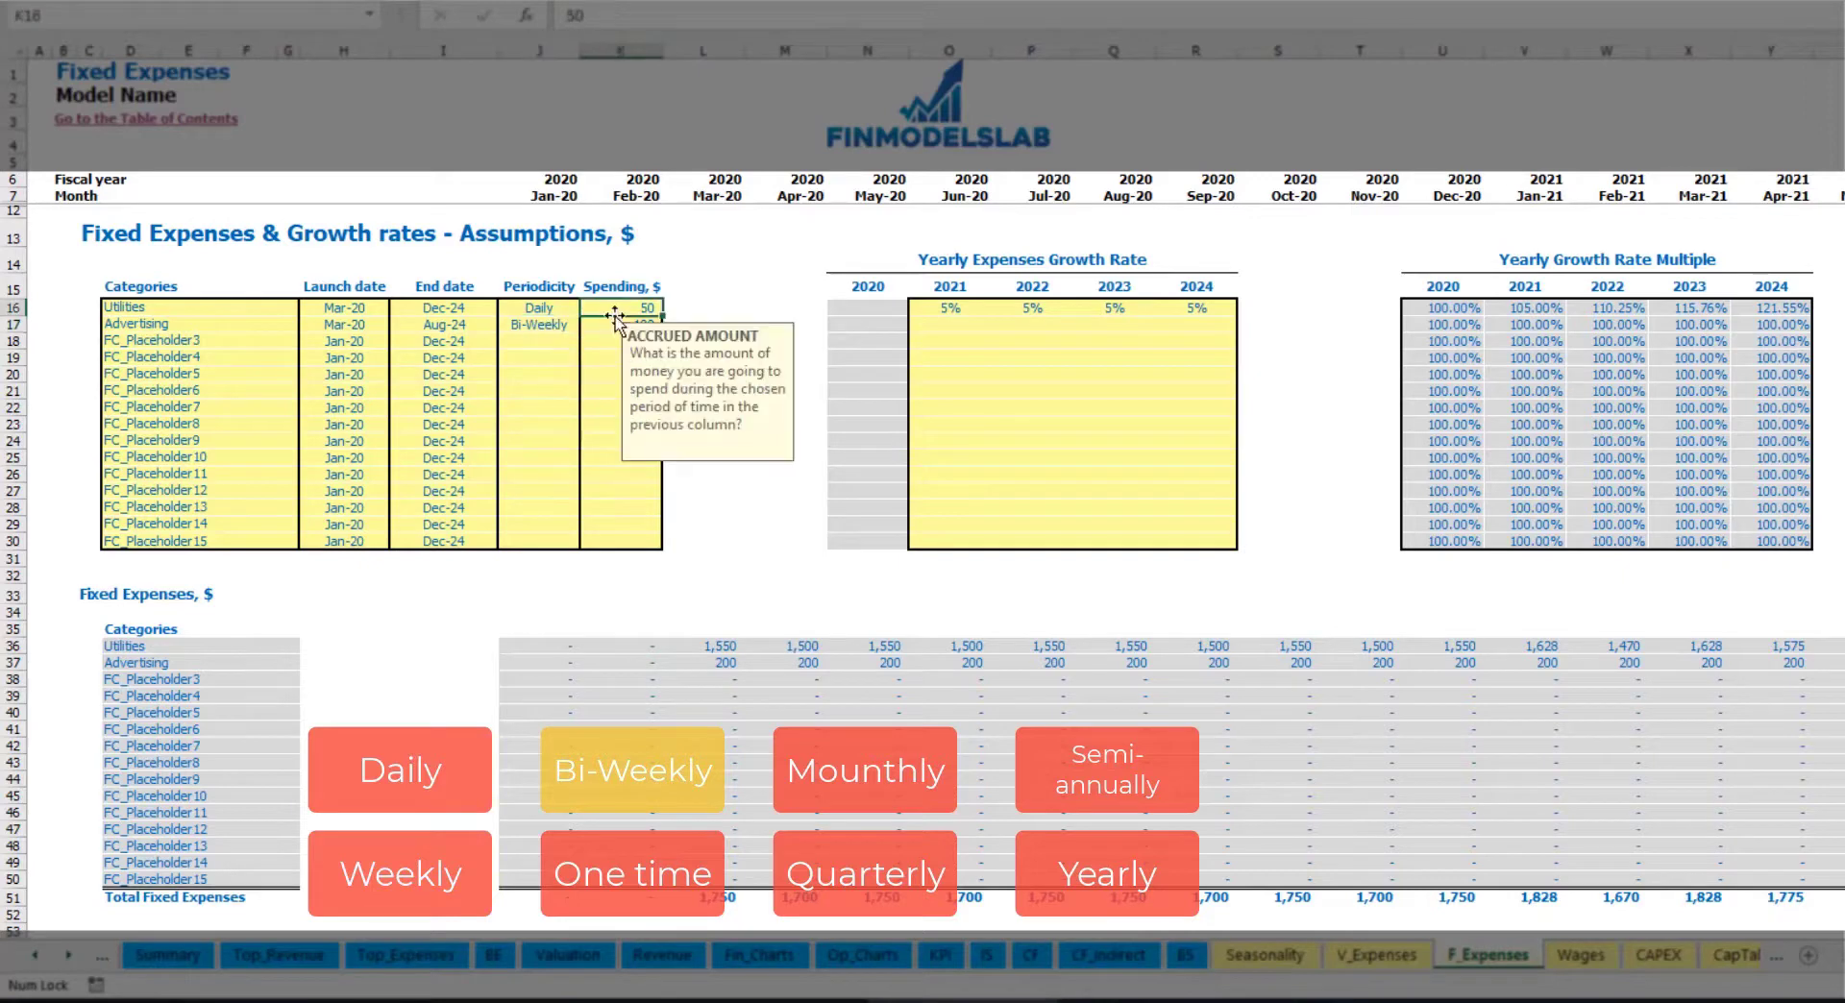
type("500")
key("Return")
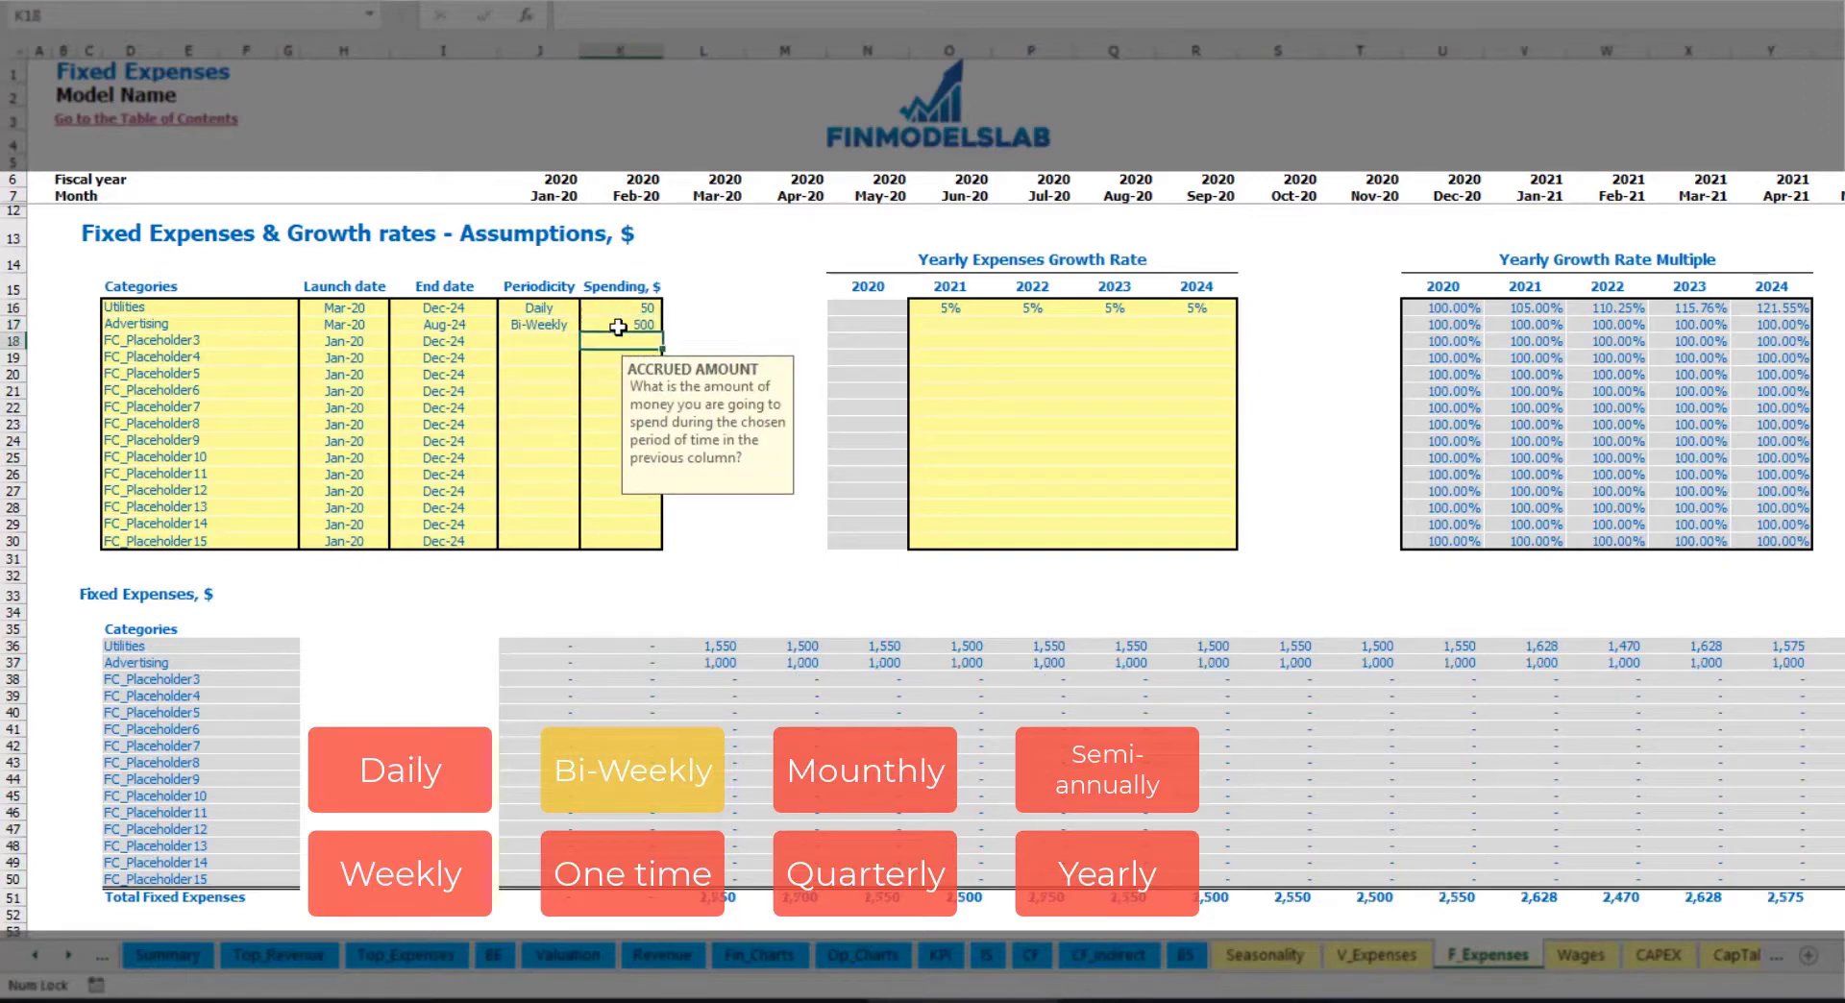
Change the Advertising launch date to Jul-20
left_click(358, 313)
left_click(348, 323)
left_click(403, 329)
left_click(379, 328)
left_click(397, 324)
left_click(358, 400)
Examine the calculated Advertising row from Jul-20 across the following months, returning to the Jul-20 amount
left_click(1048, 664)
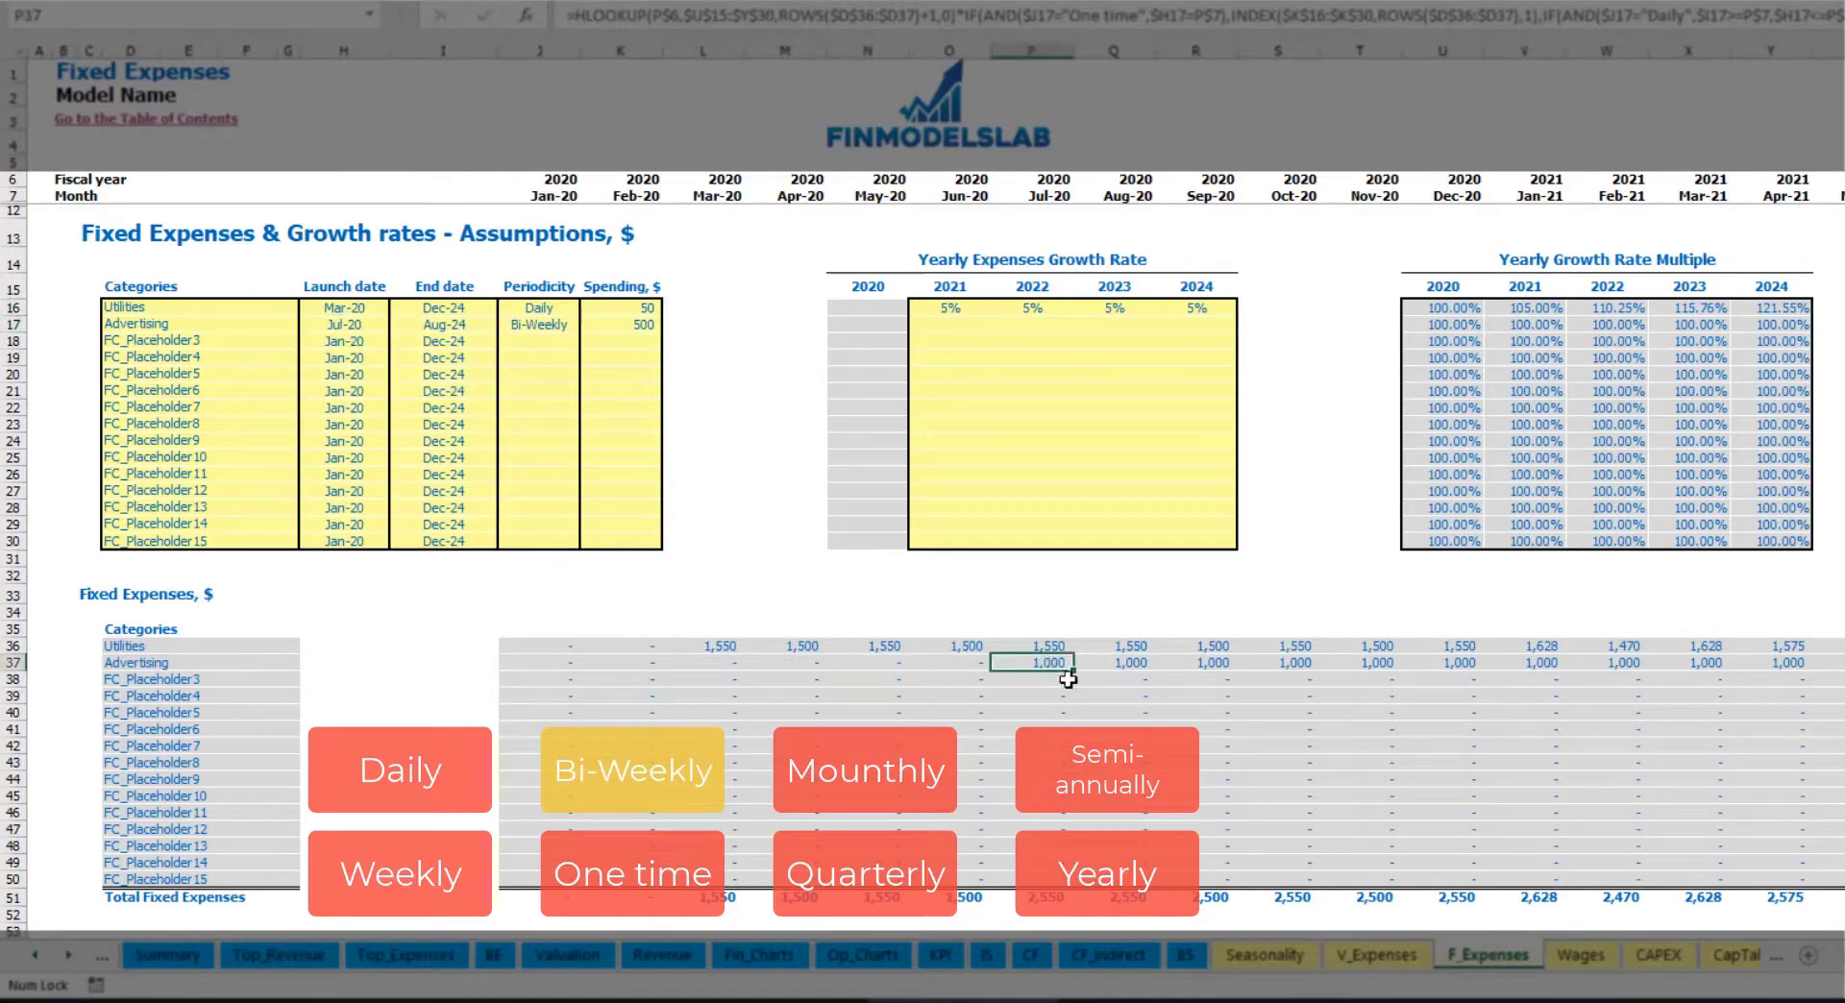
key("Right")
key("Right")
key("Right")
key("Right")
key("Right")
key("Right")
key("Right")
key("Right")
key("Right")
key("Right")
key("Right")
key("Right")
key("Right")
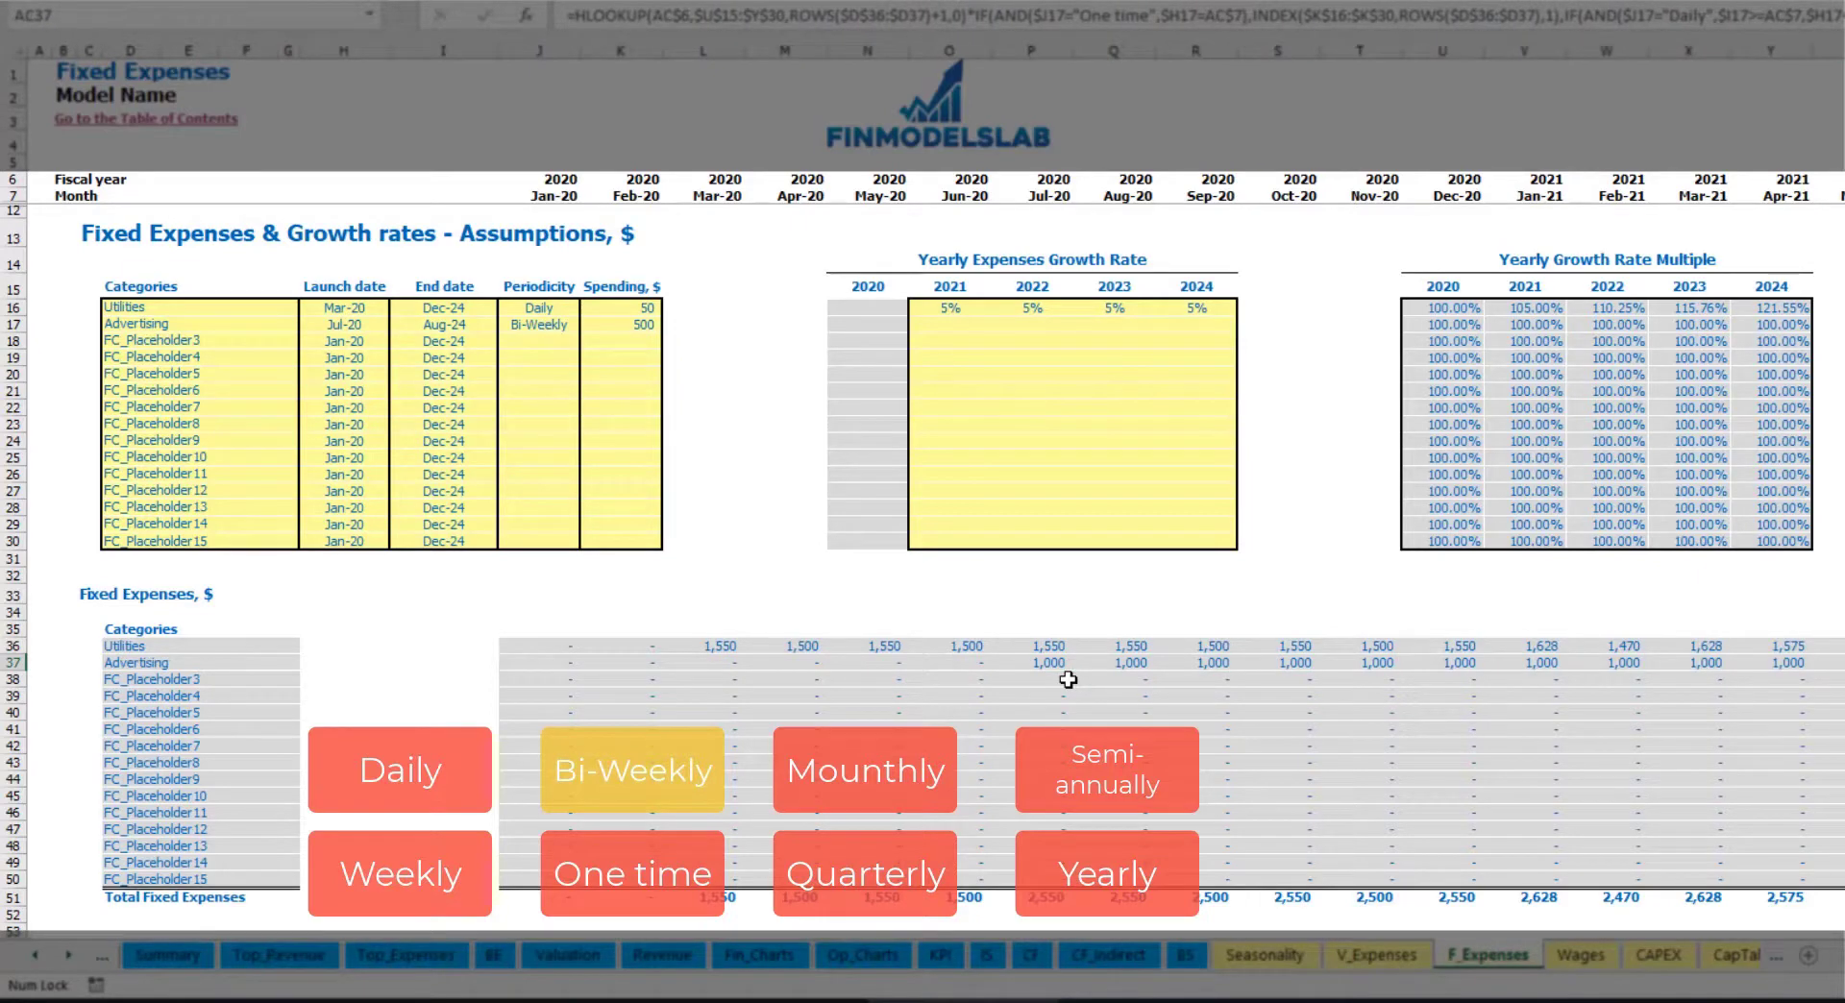
key("Left")
key("Left")
key("Left")
key("Left")
key("Left")
key("Left")
key("Left")
key("Left")
key("Left")
key("Left")
key("Left")
key("Left")
key("Left")
key("Left")
key("Left")
key("Left")
key("Left")
key("Left")
key("Left")
key("Left")
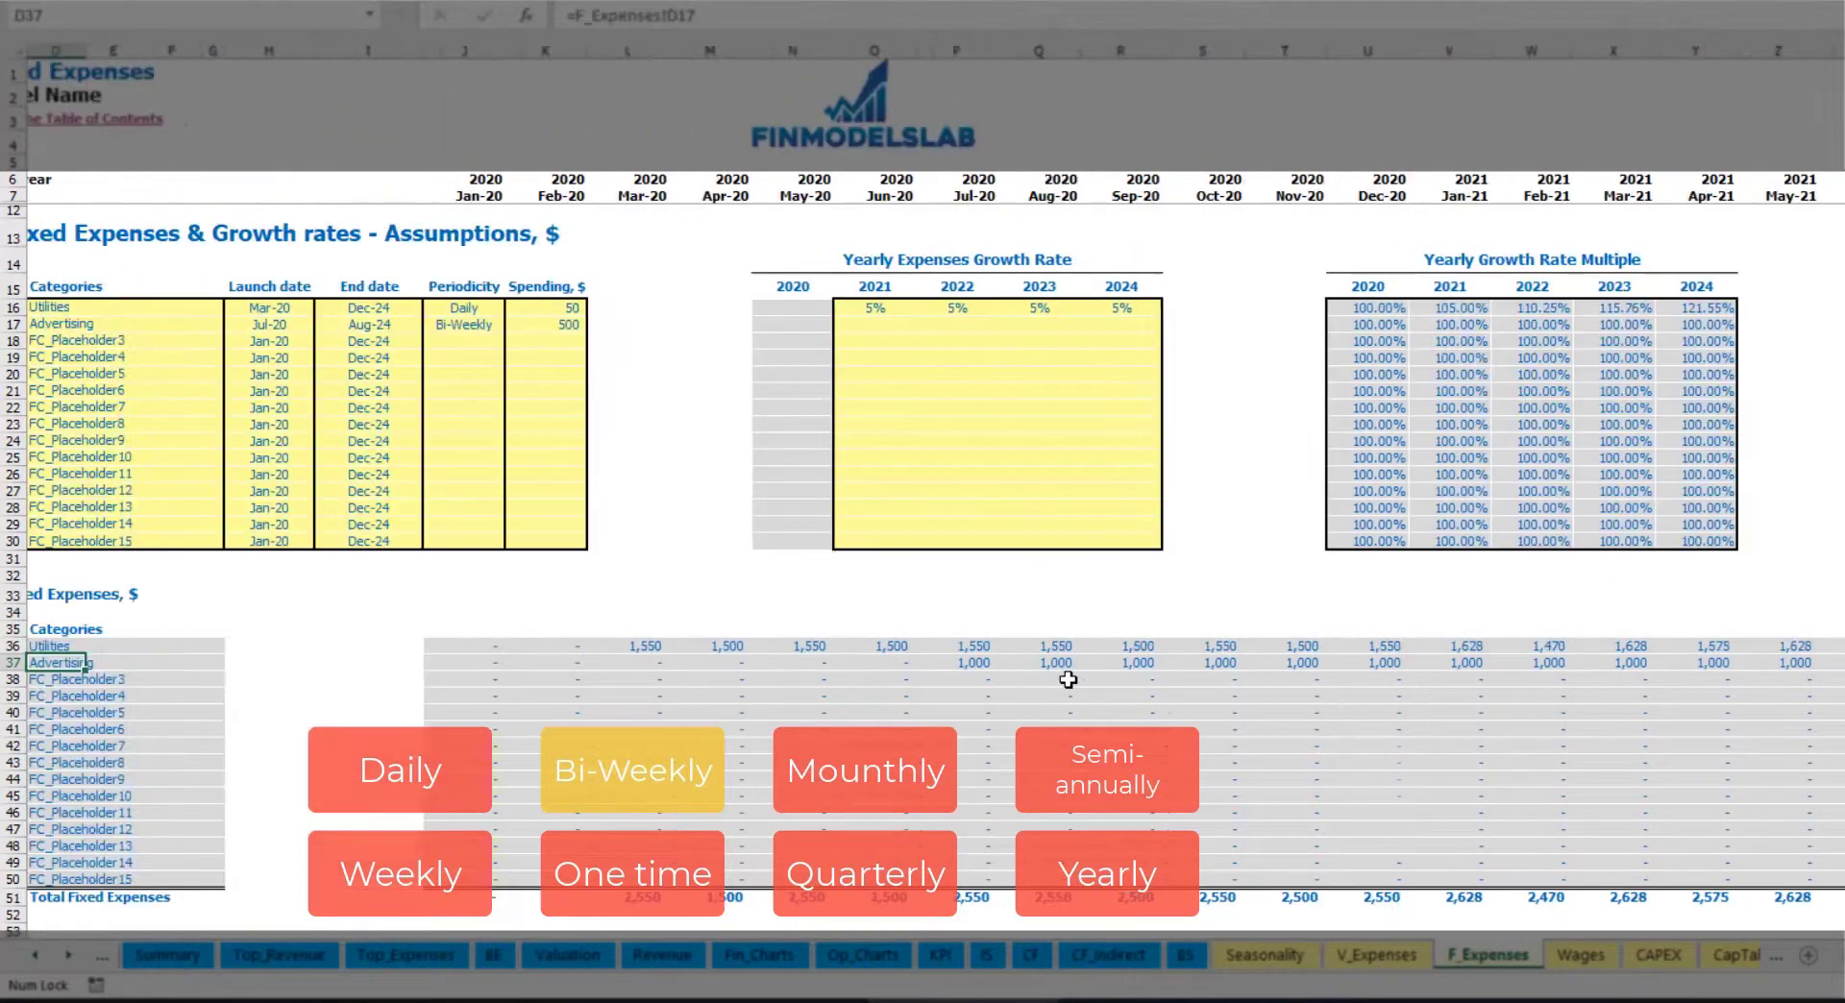
left_click(1009, 666)
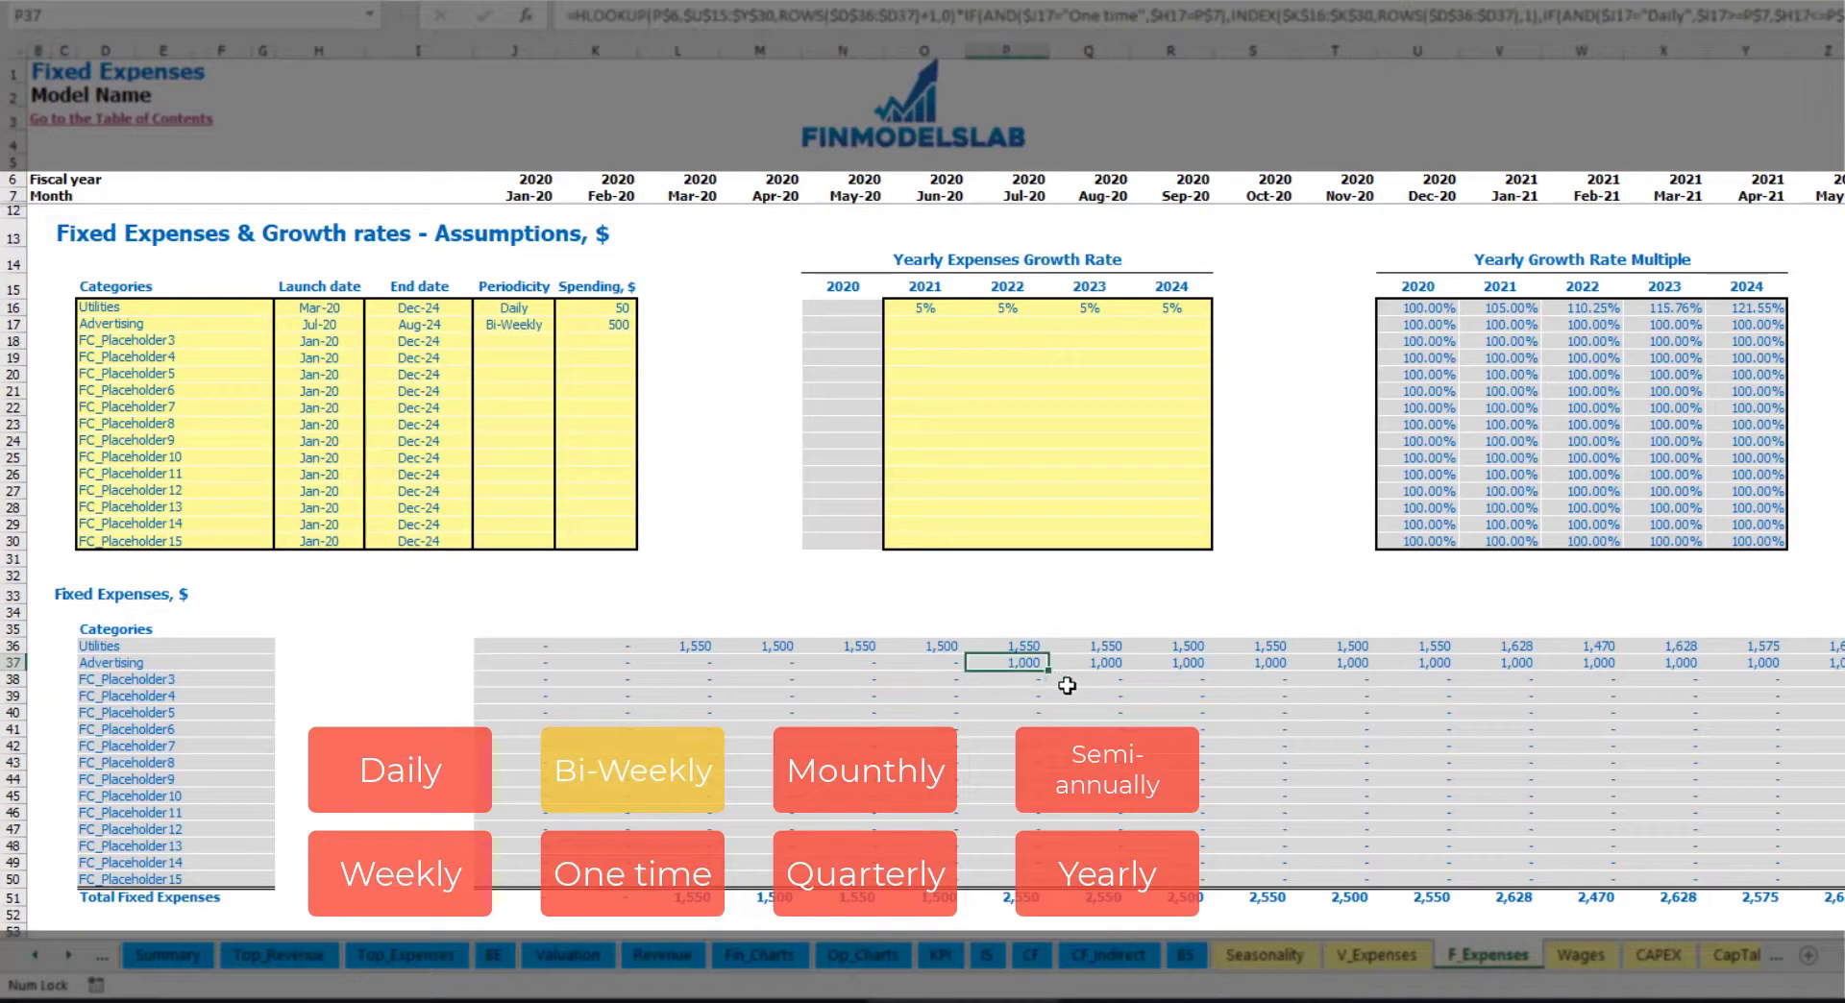
Set the Advertising yearly expense growth rate to 3% for 2021 and copy it across 2022 to 2024
left_click(923, 331)
type("3")
key("Return")
key("Up")
key("ctrl+c")
key("Right")
key("shift+Right")
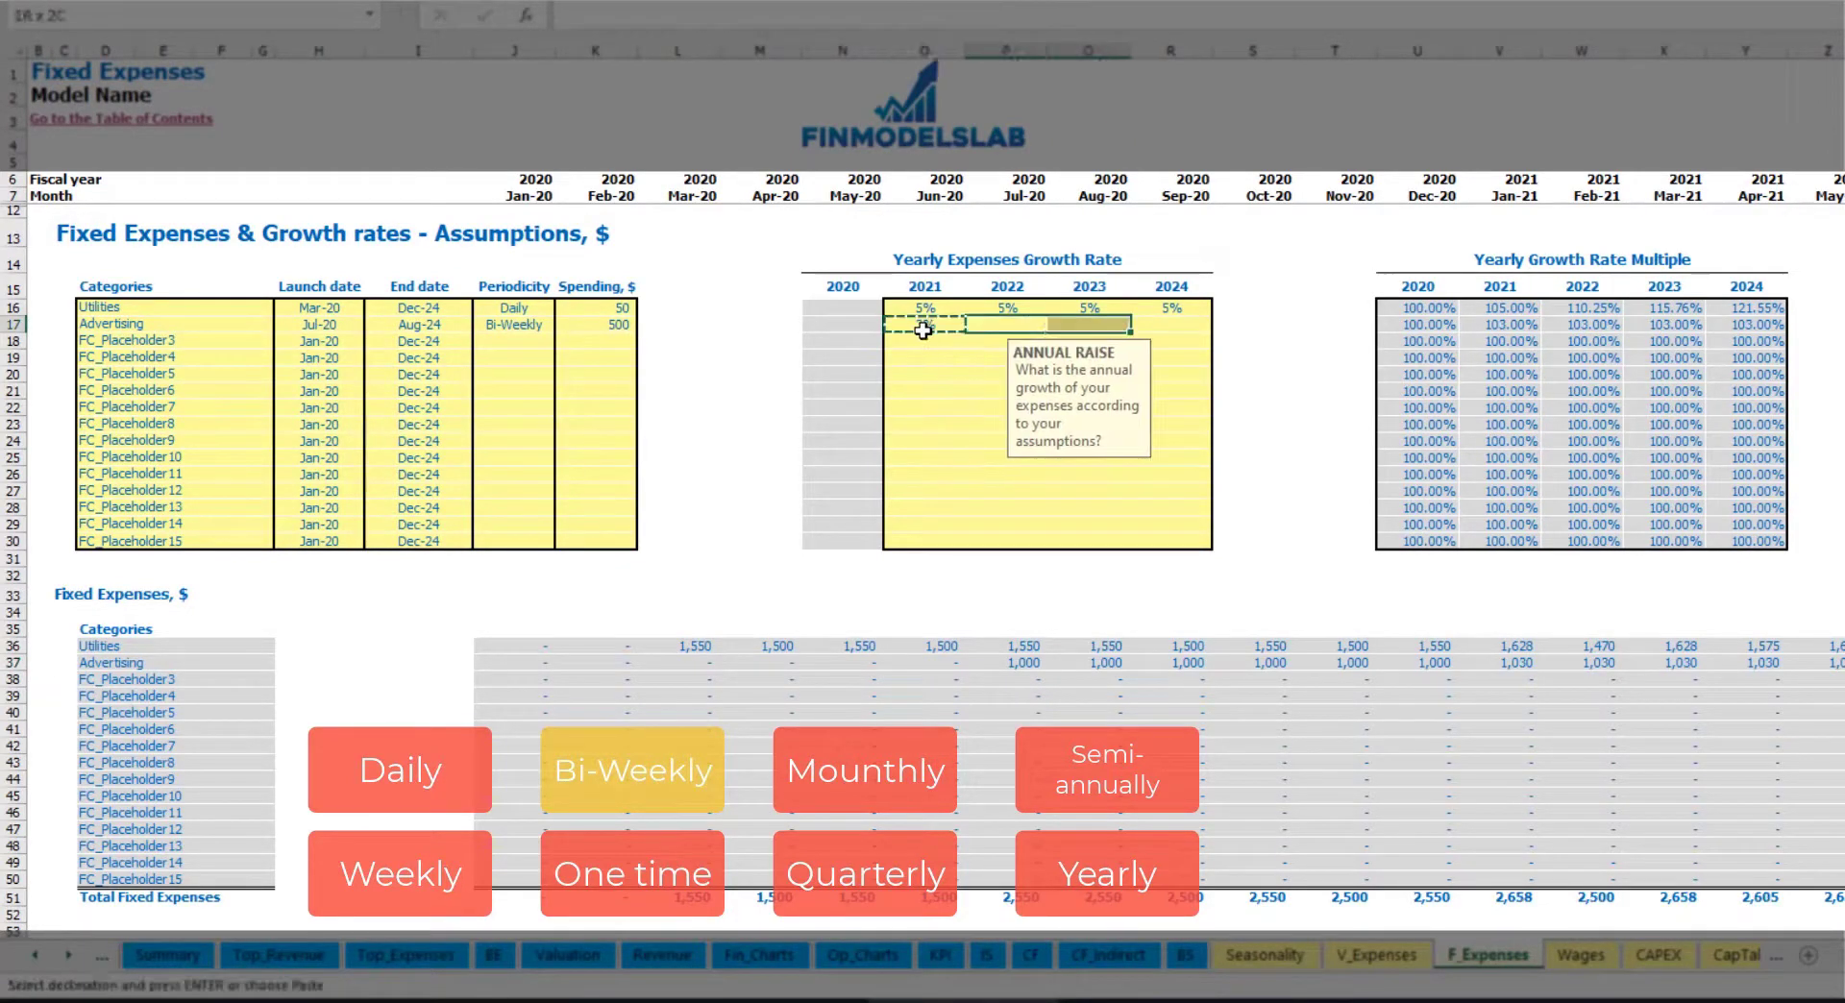
key("shift+Right")
key("ctrl+v")
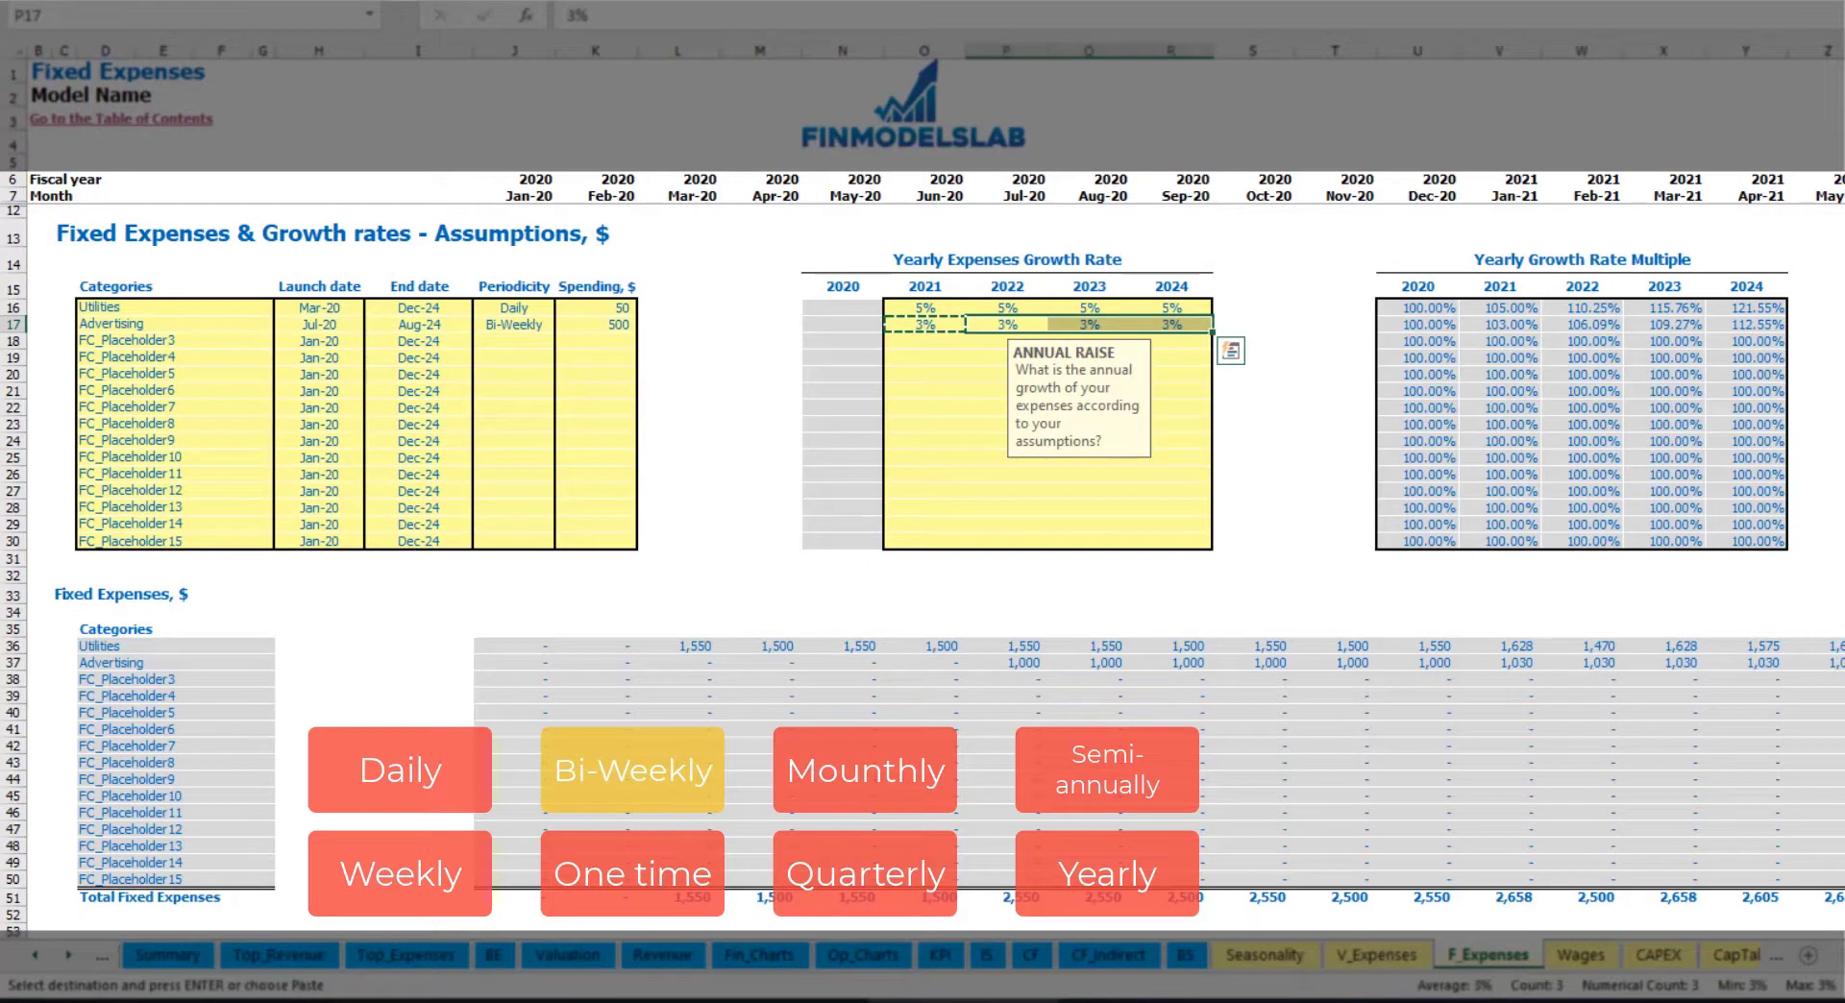
Examine how the growth rate affects the monthly Advertising amounts from Jan-21 through 2024, and check the Advertising end date
left_click(1843, 662)
left_click(1765, 660)
left_click(1546, 663)
left_click(1500, 660)
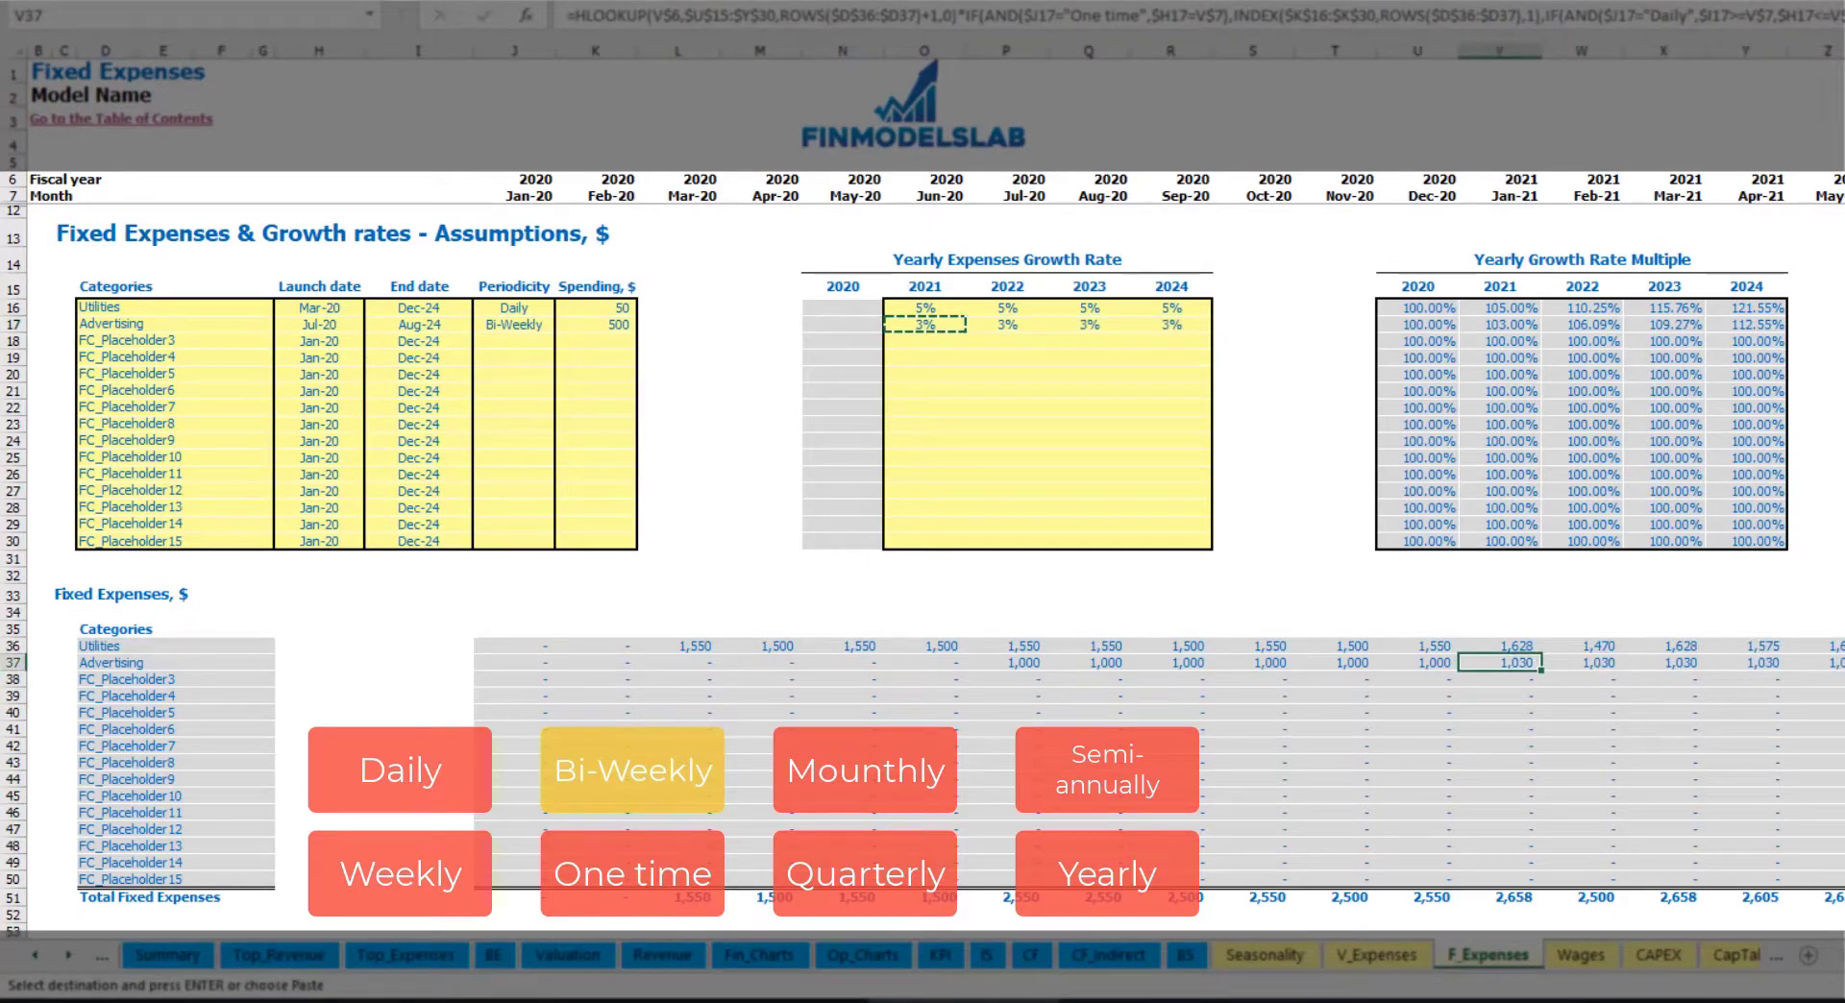
scroll(923, 481, "right", 15)
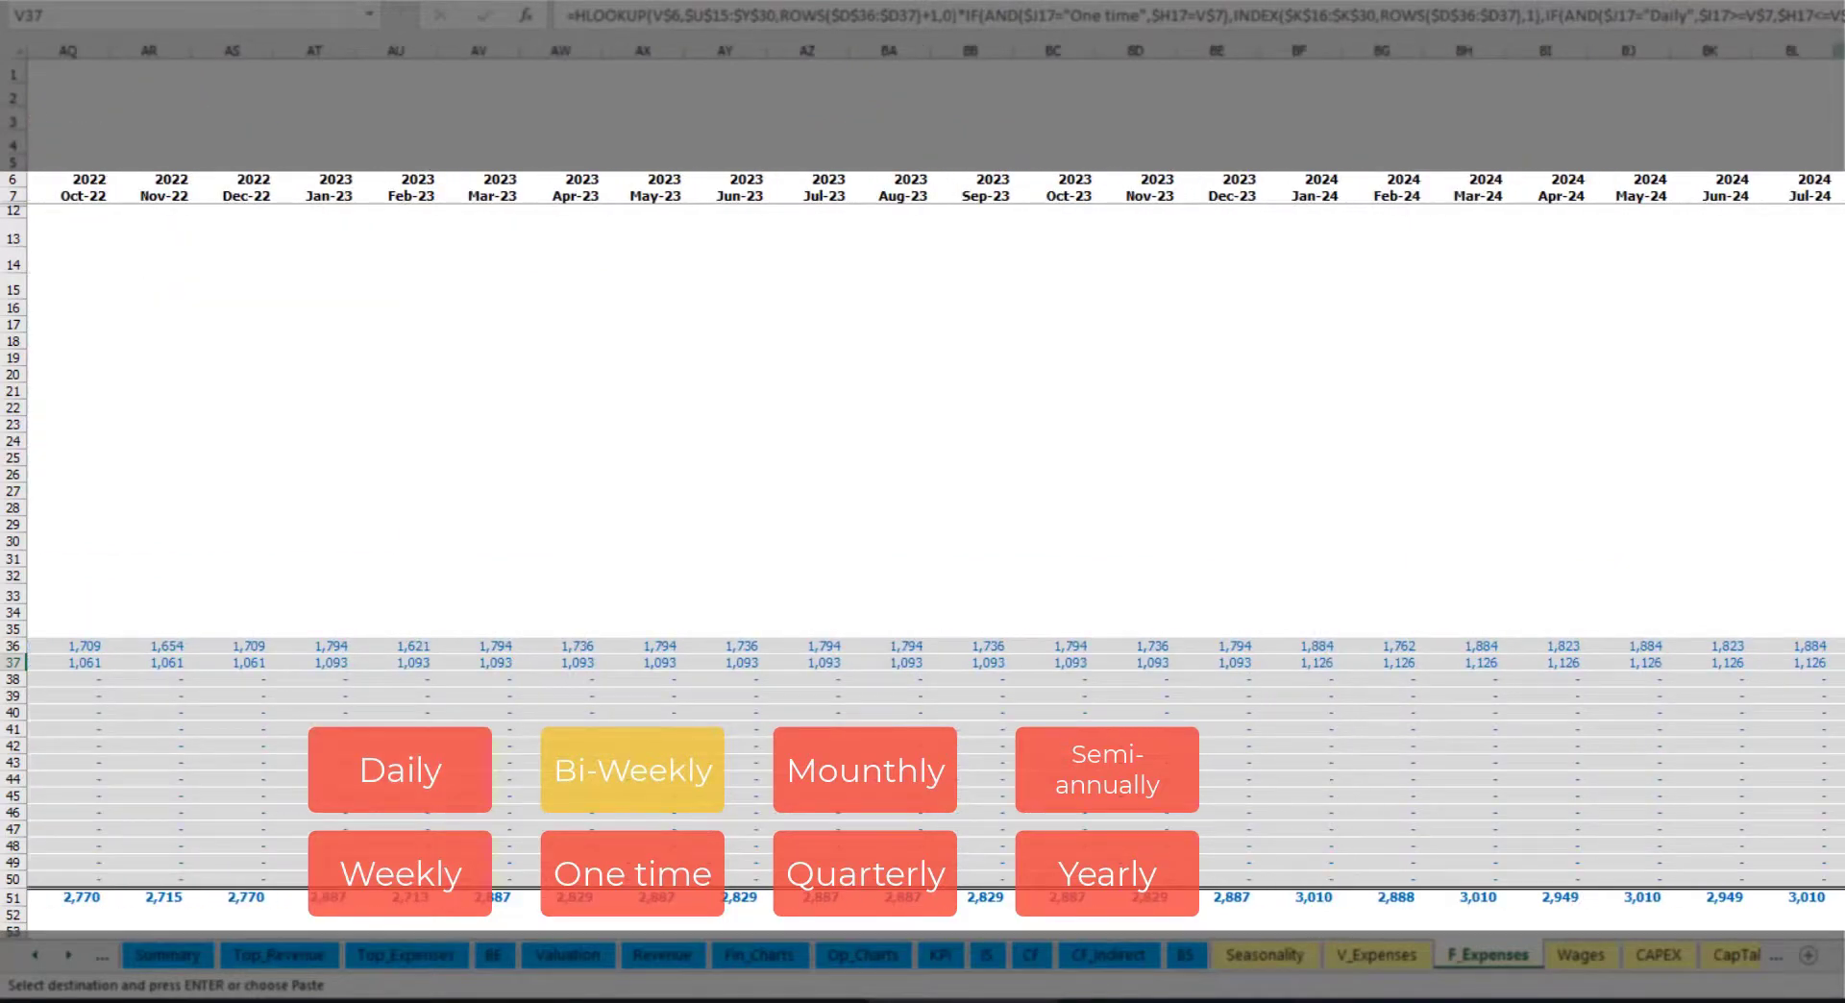
left_click(1840, 51)
scroll(1816, 921, "left", 15)
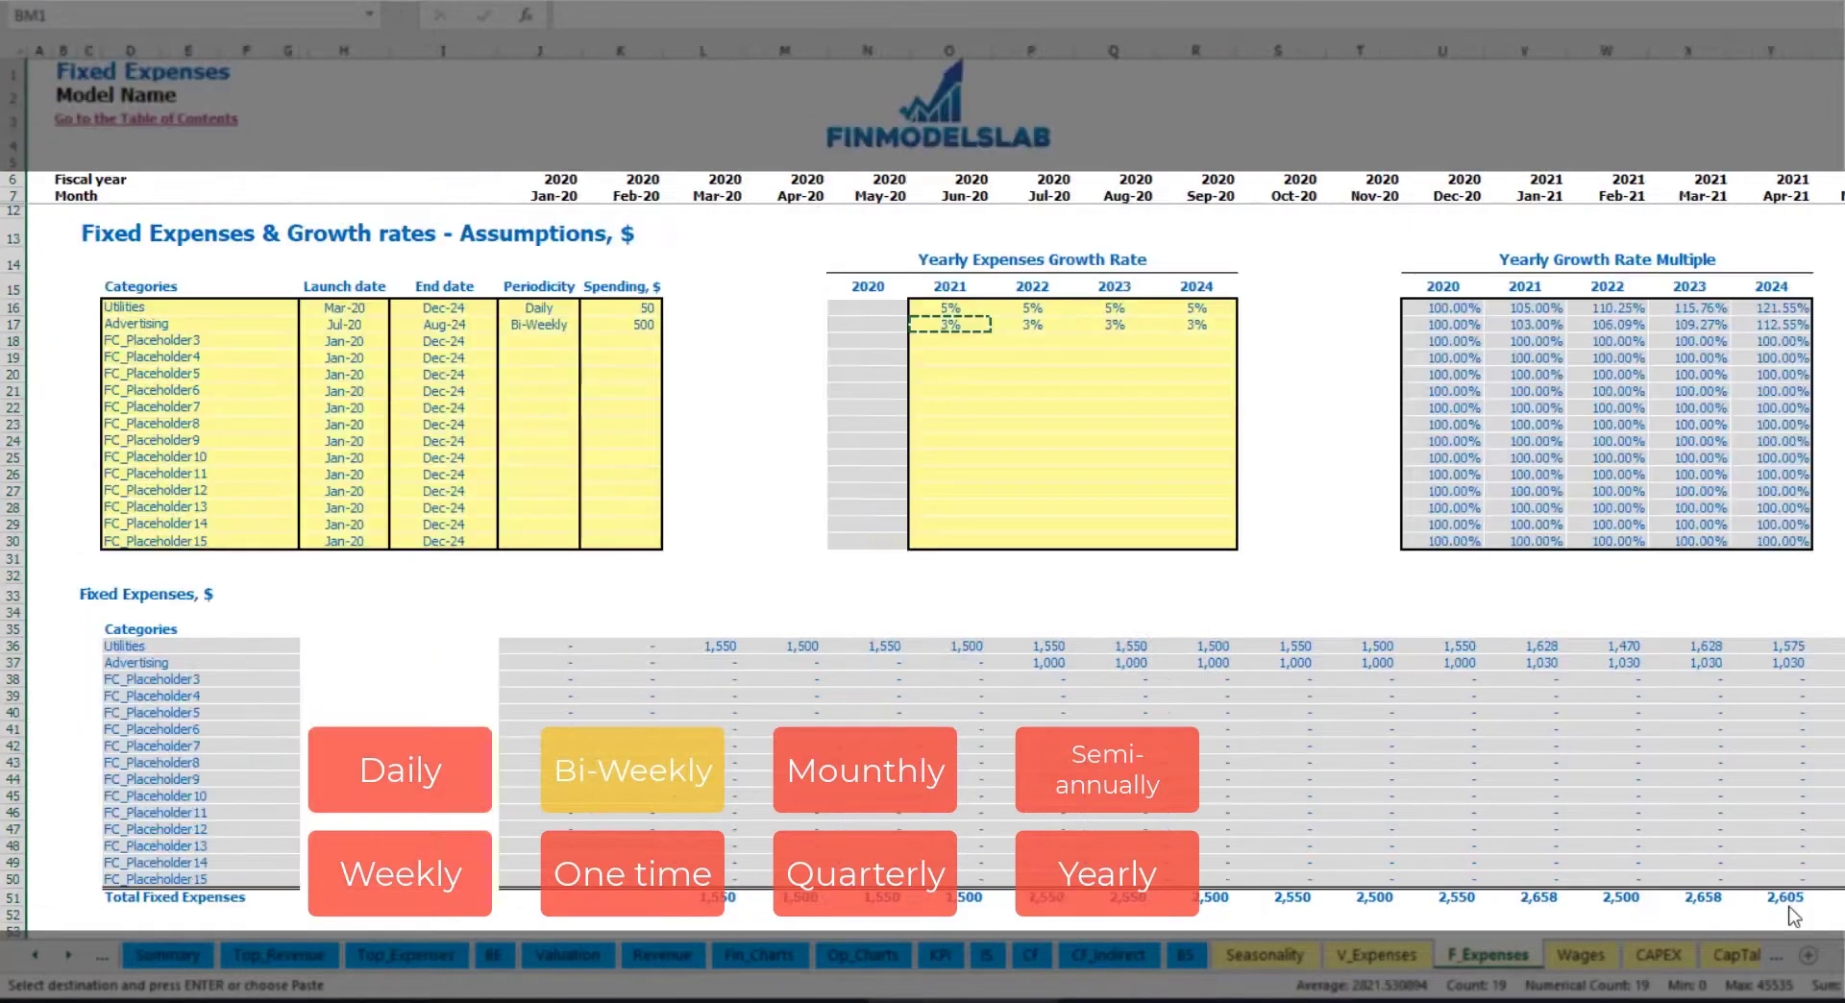
left_click(454, 329)
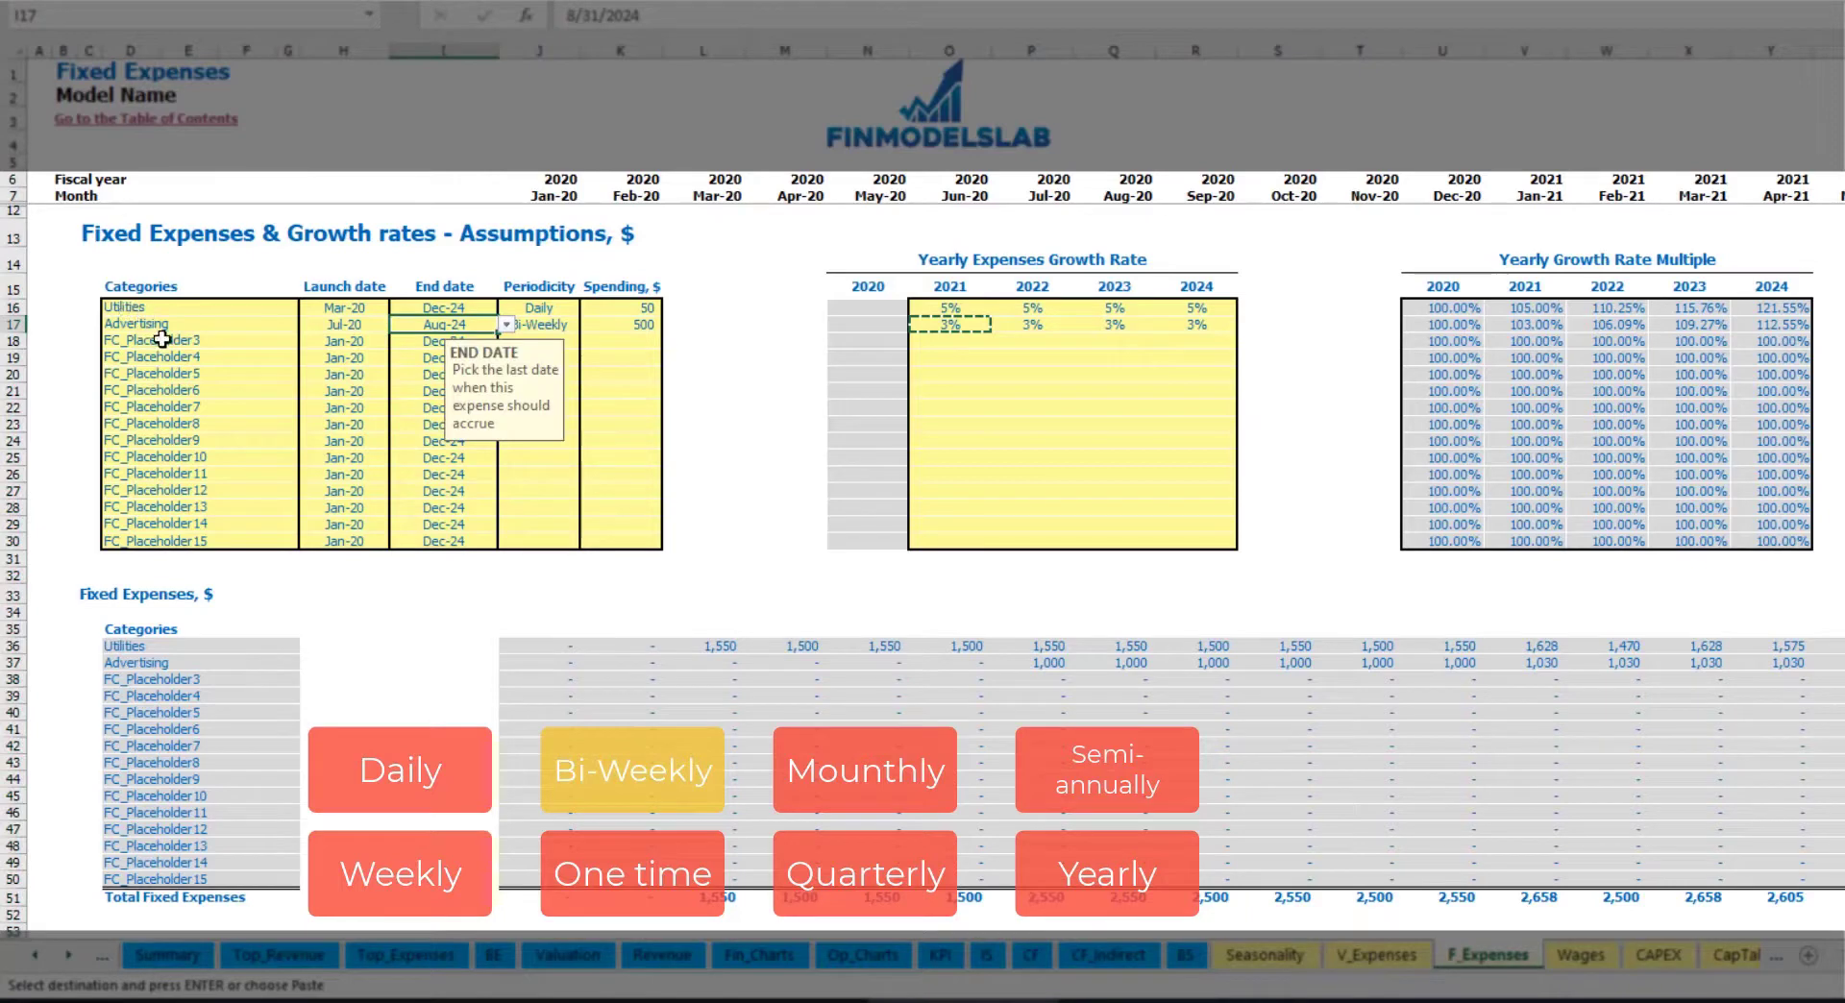
Rename the third fixed expense category to Office Setup and set its periodicity to One time
left_click(161, 339)
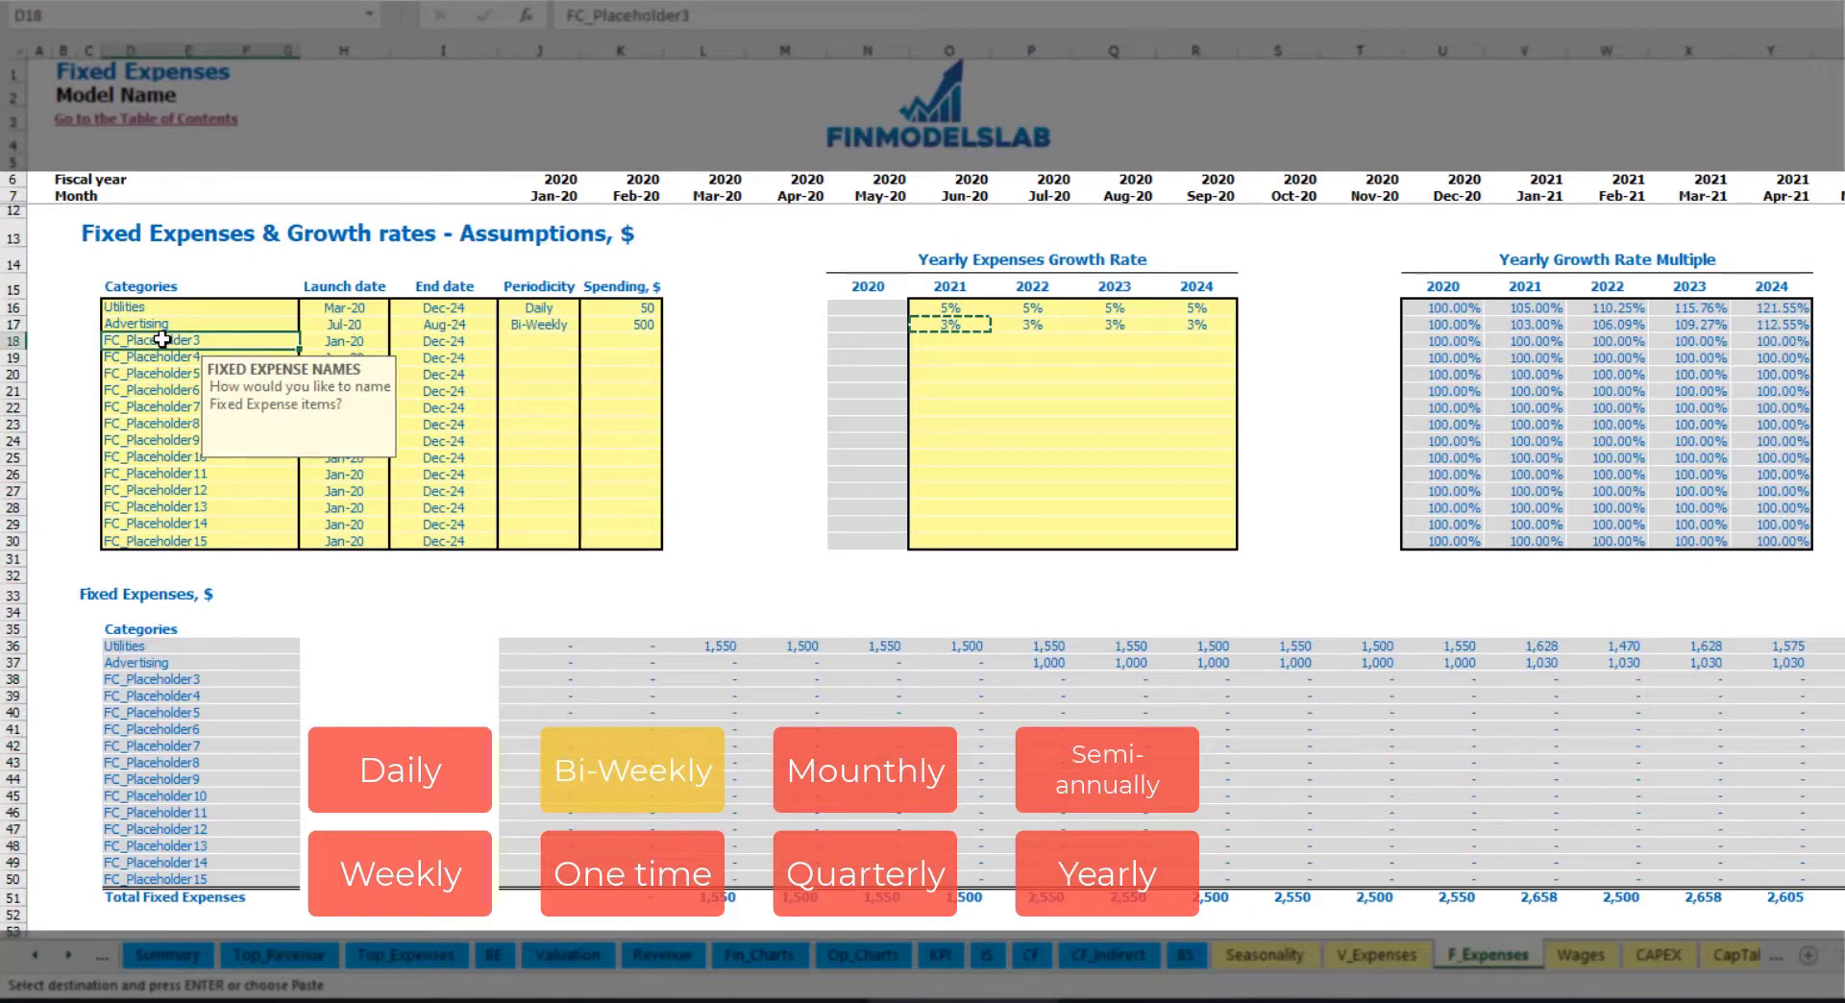
type("Se")
key("BackSpace")
key("BackSpace")
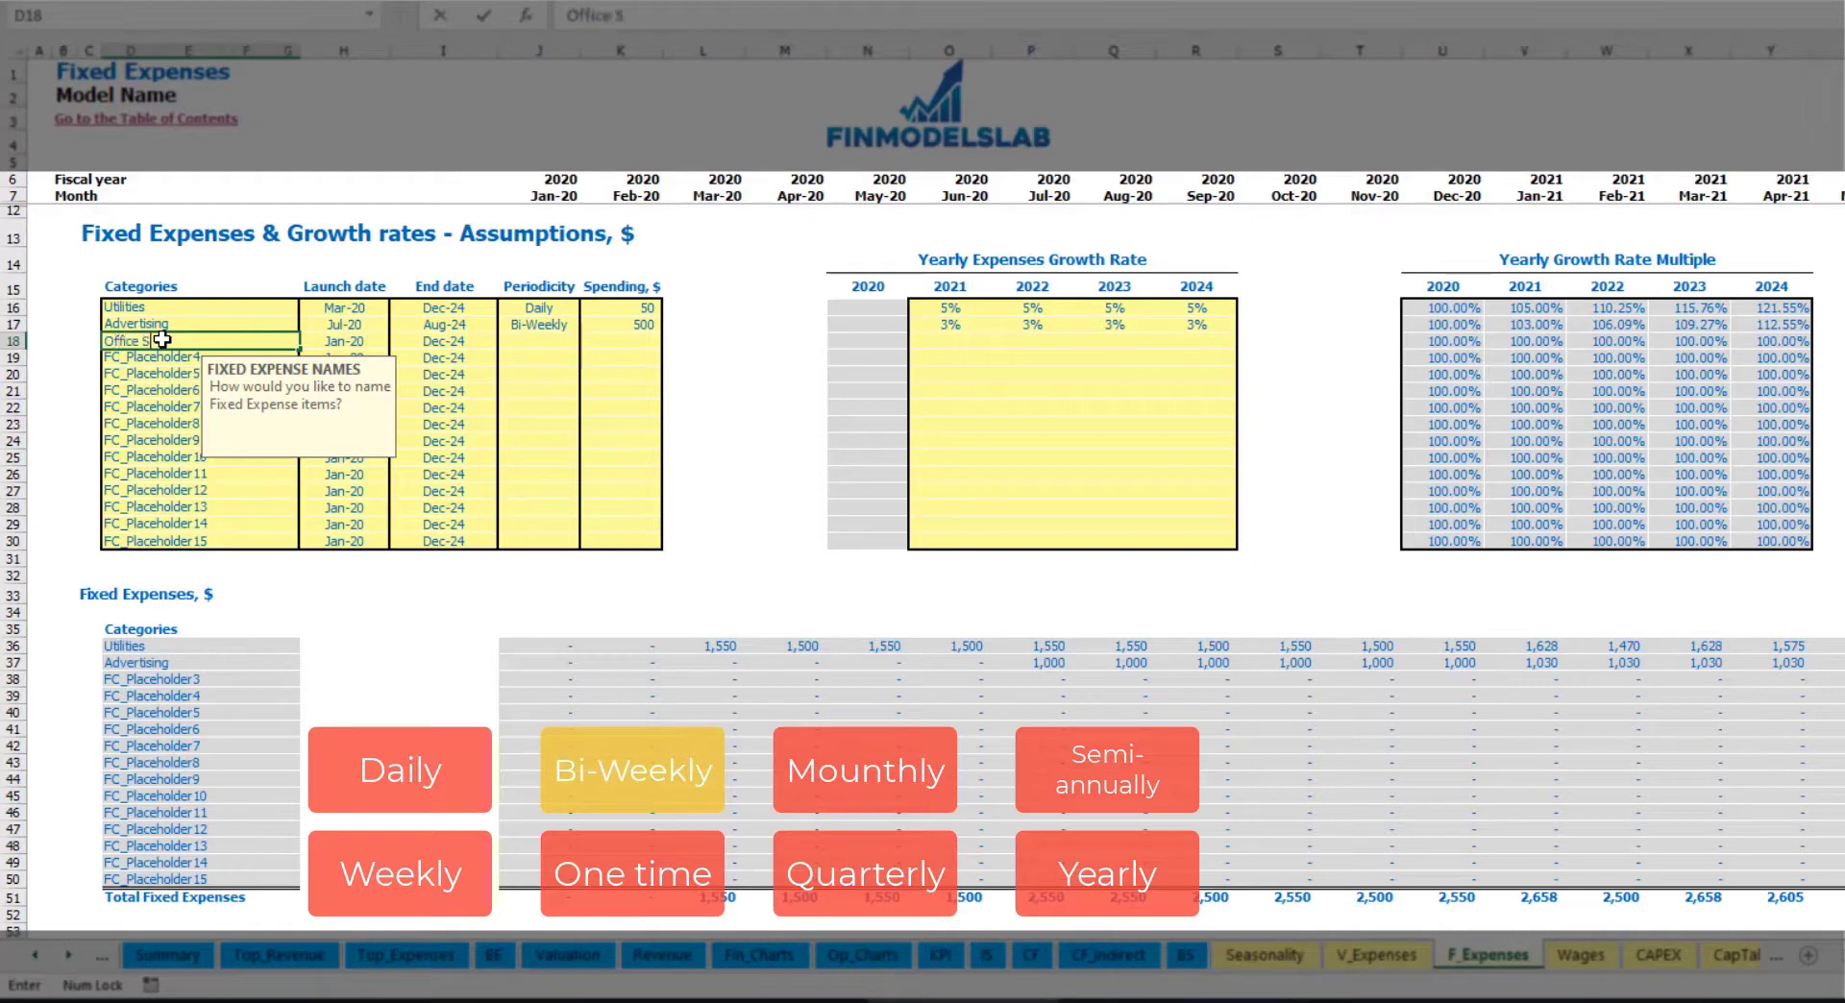
left_click(537, 348)
left_click(587, 342)
left_click(524, 358)
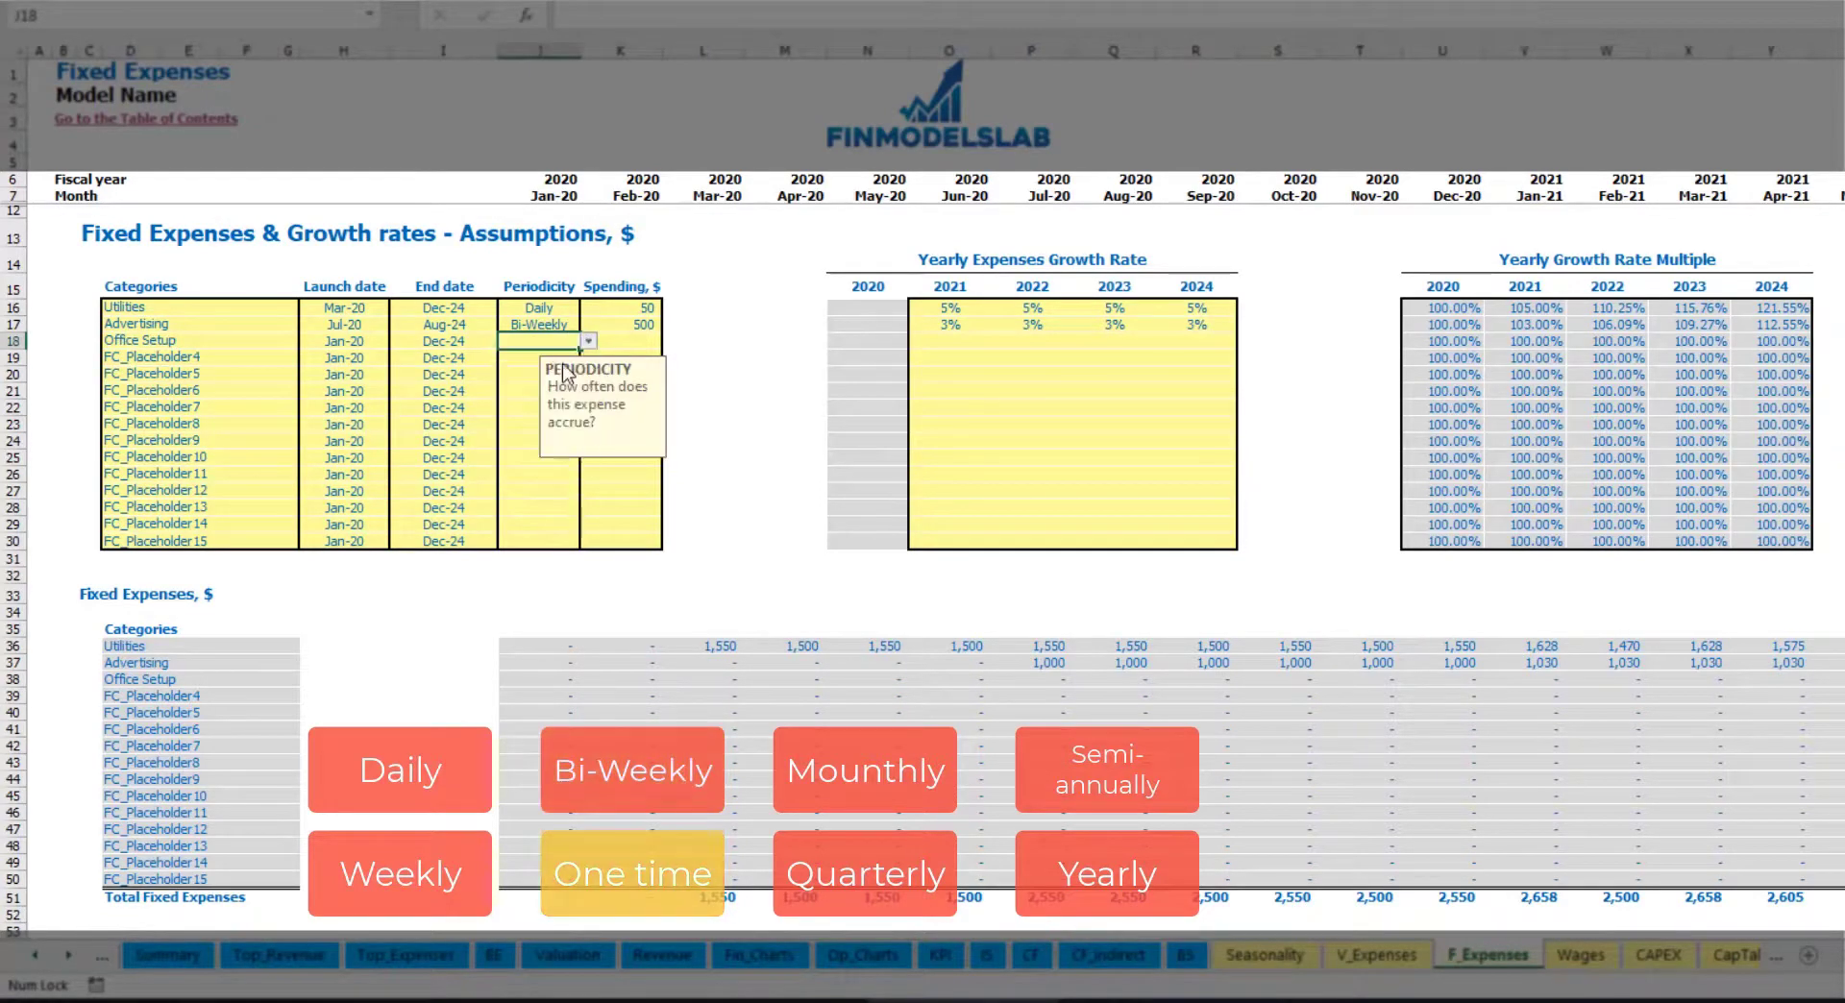
Set the Office Setup launch date to Feb-20 and its spending to 5,000, then check the calculated Feb-20 amount
left_click(377, 341)
left_click(397, 342)
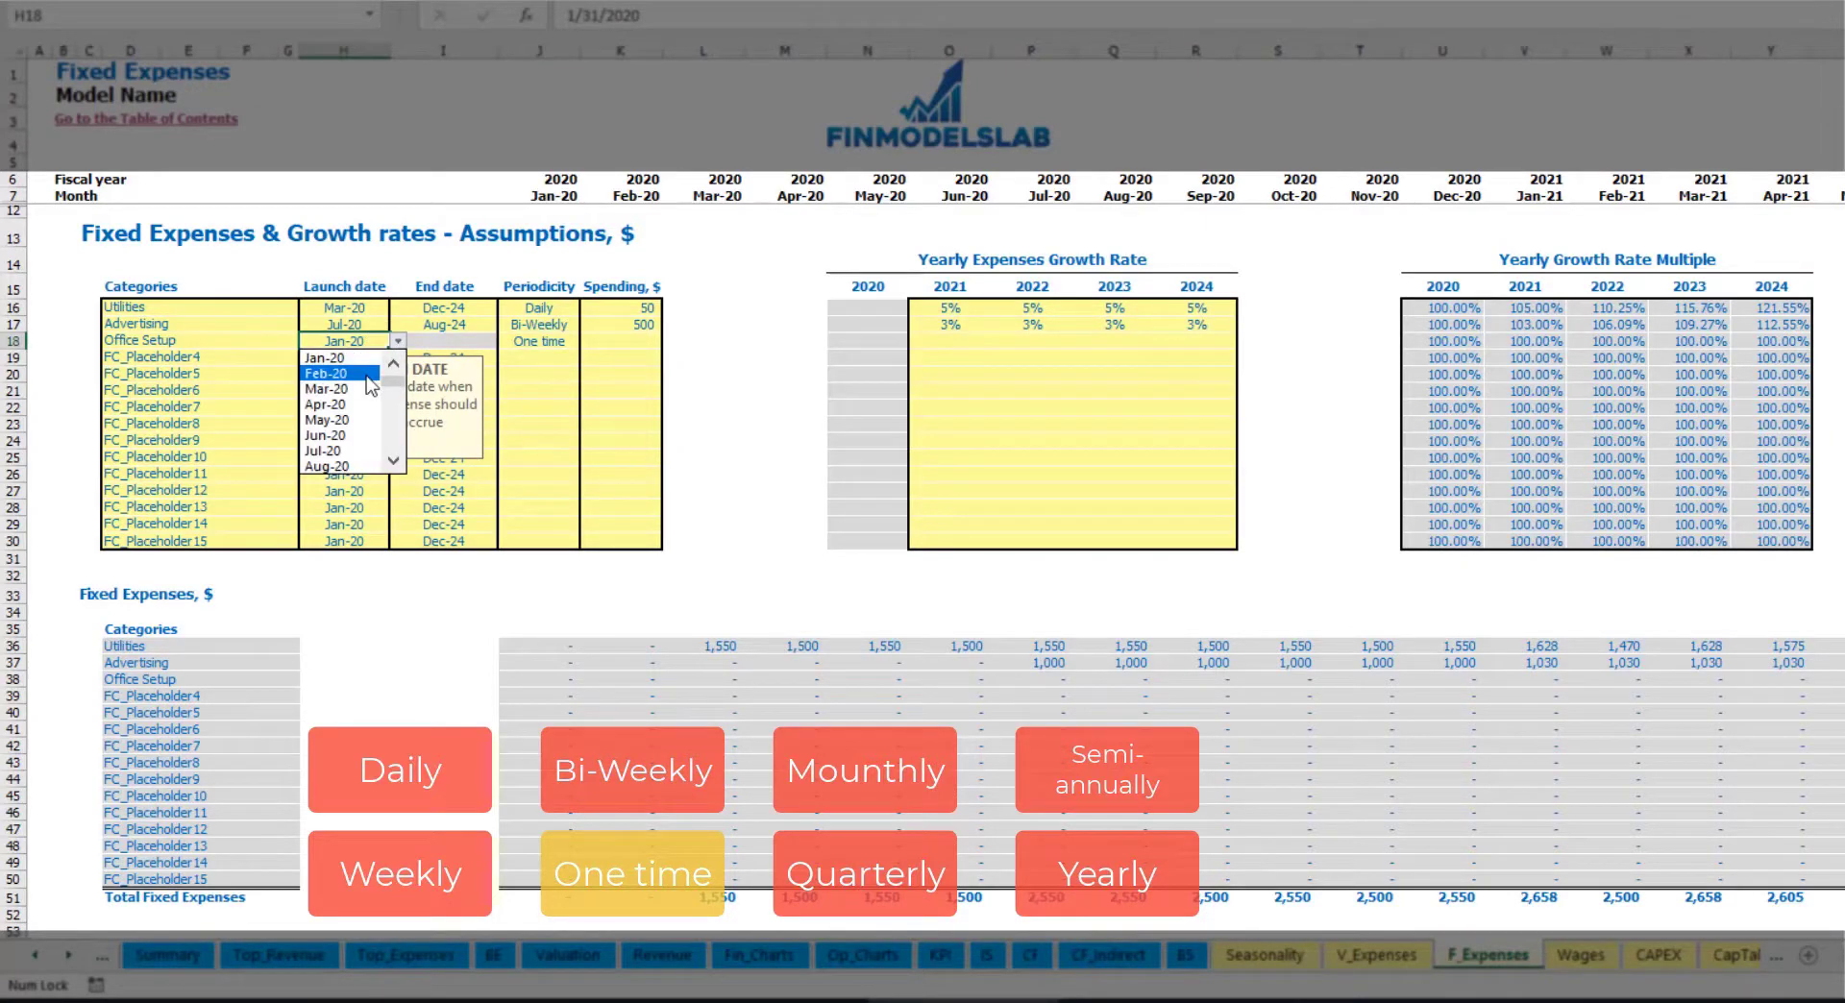
left_click(371, 383)
left_click(607, 341)
type("5,0")
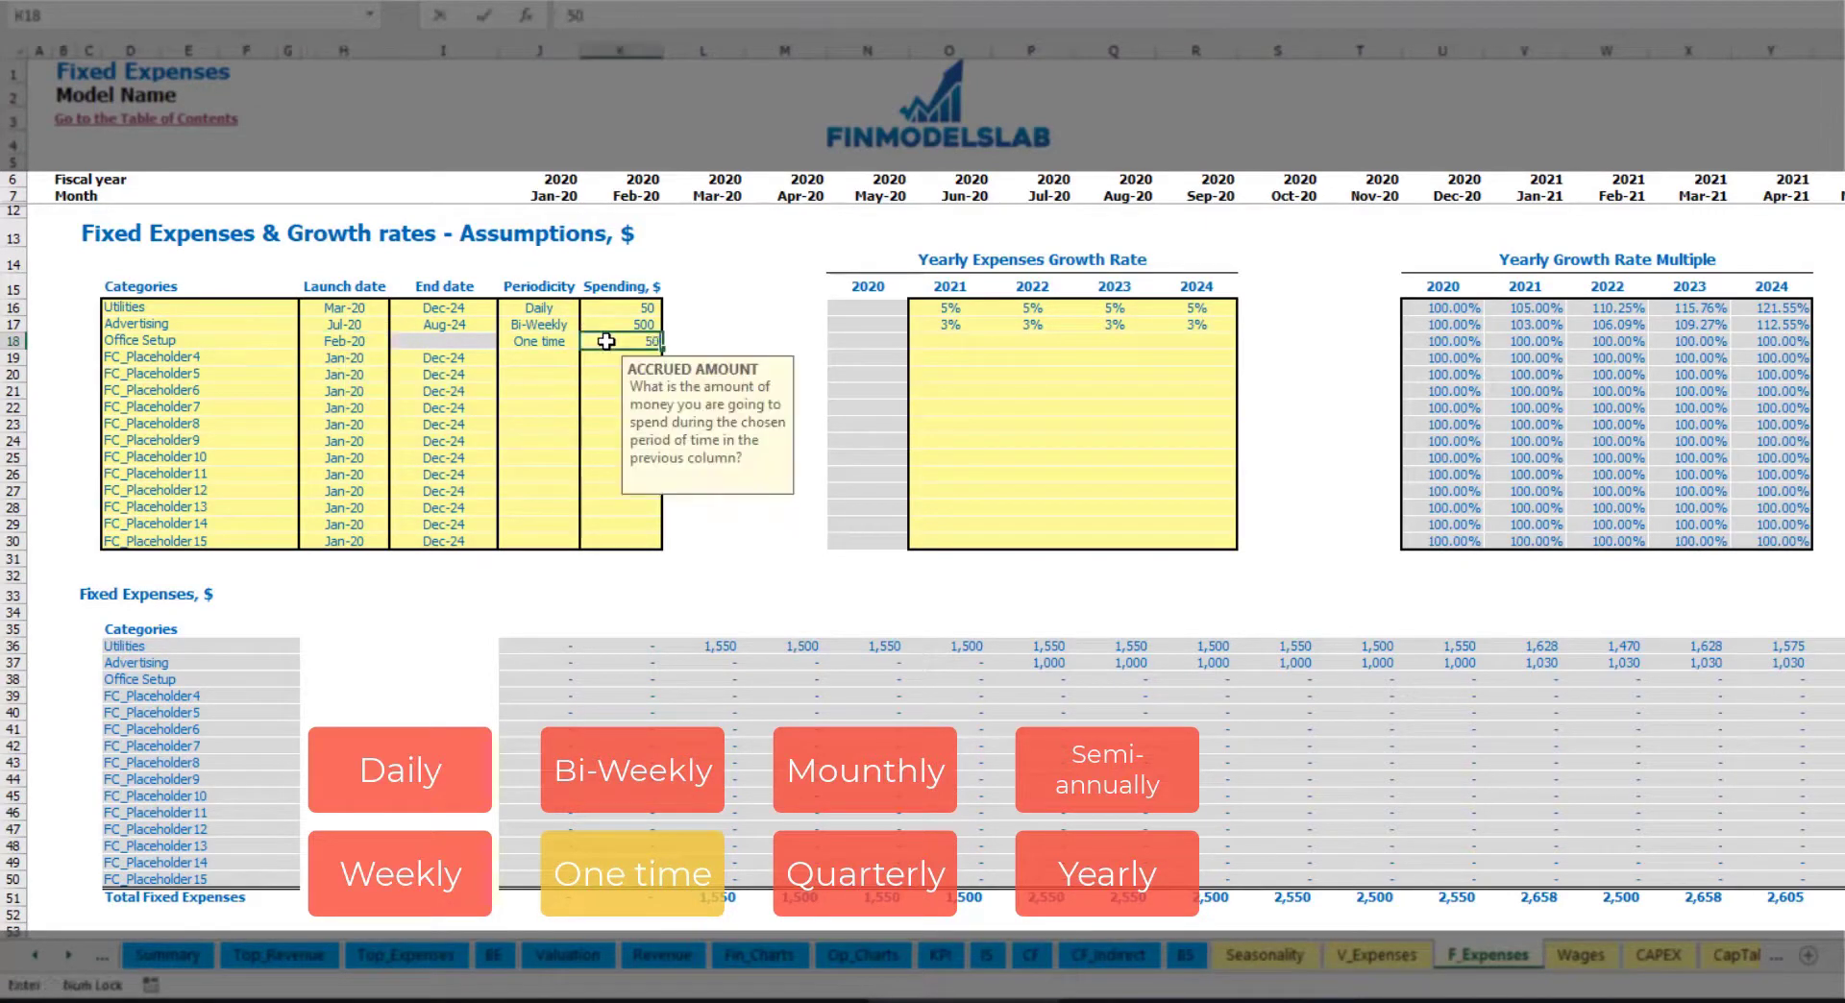
type("00")
left_click_drag(950, 342, 1182, 346)
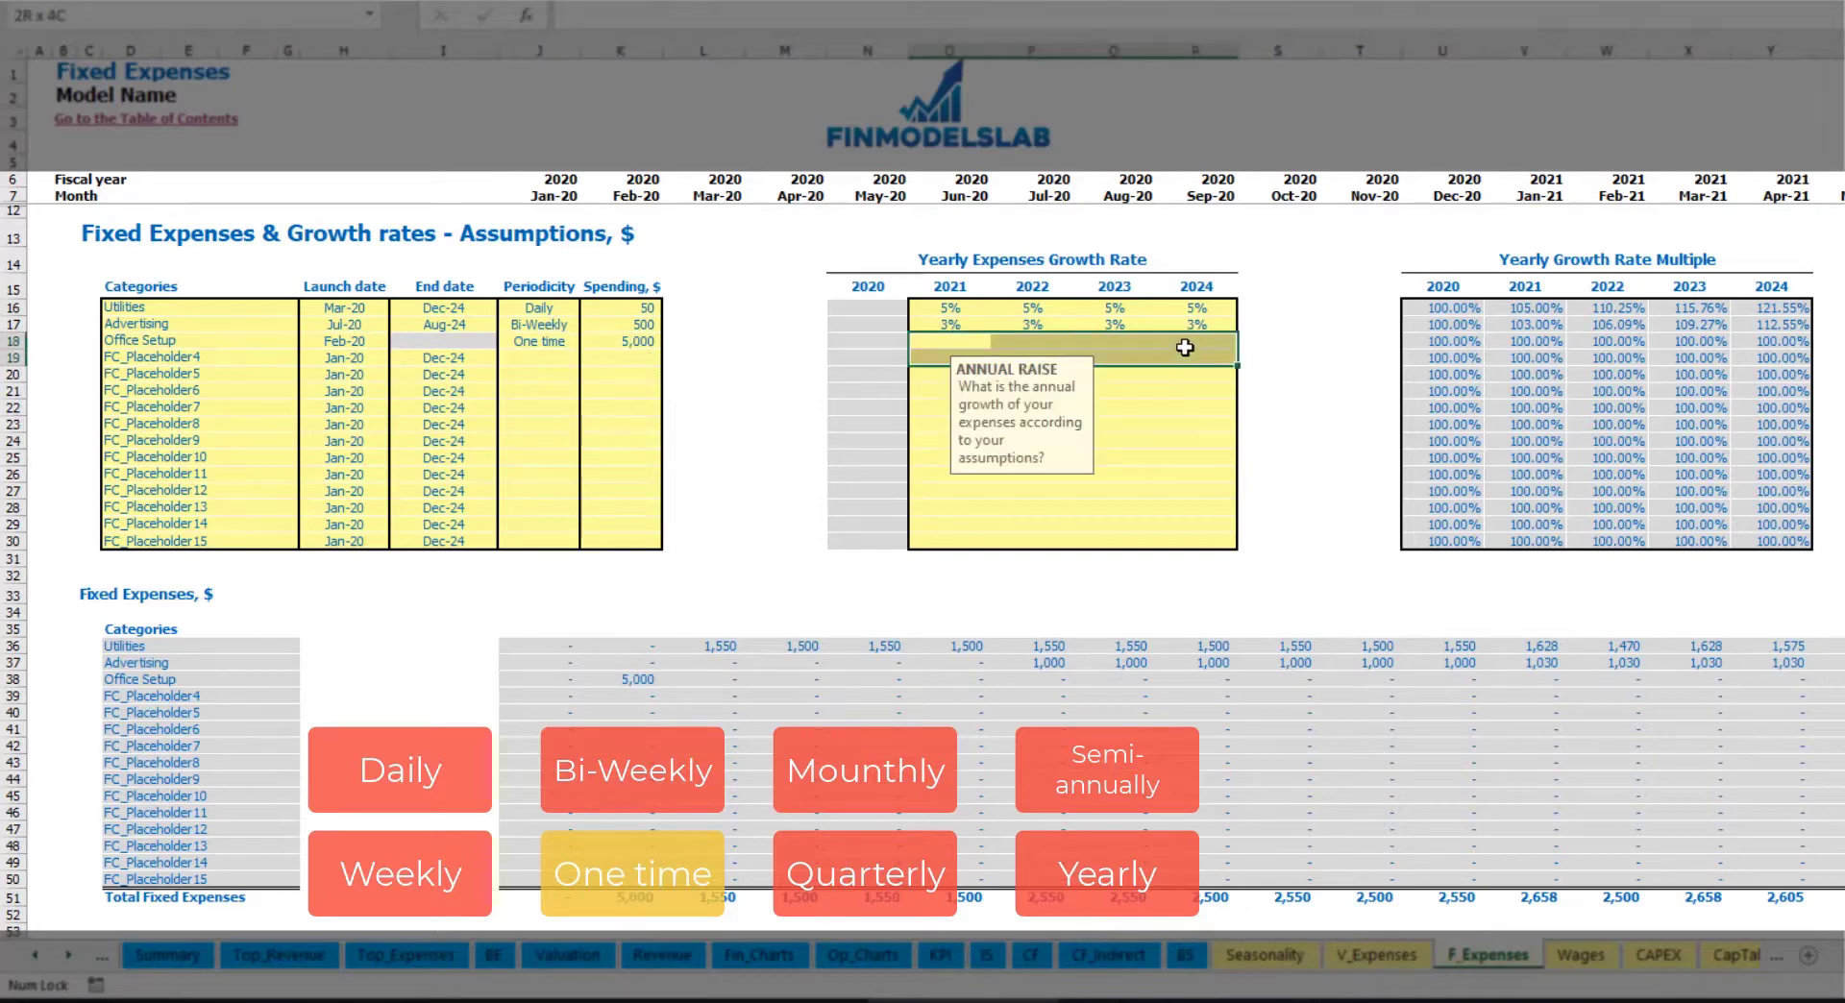
left_click(638, 679)
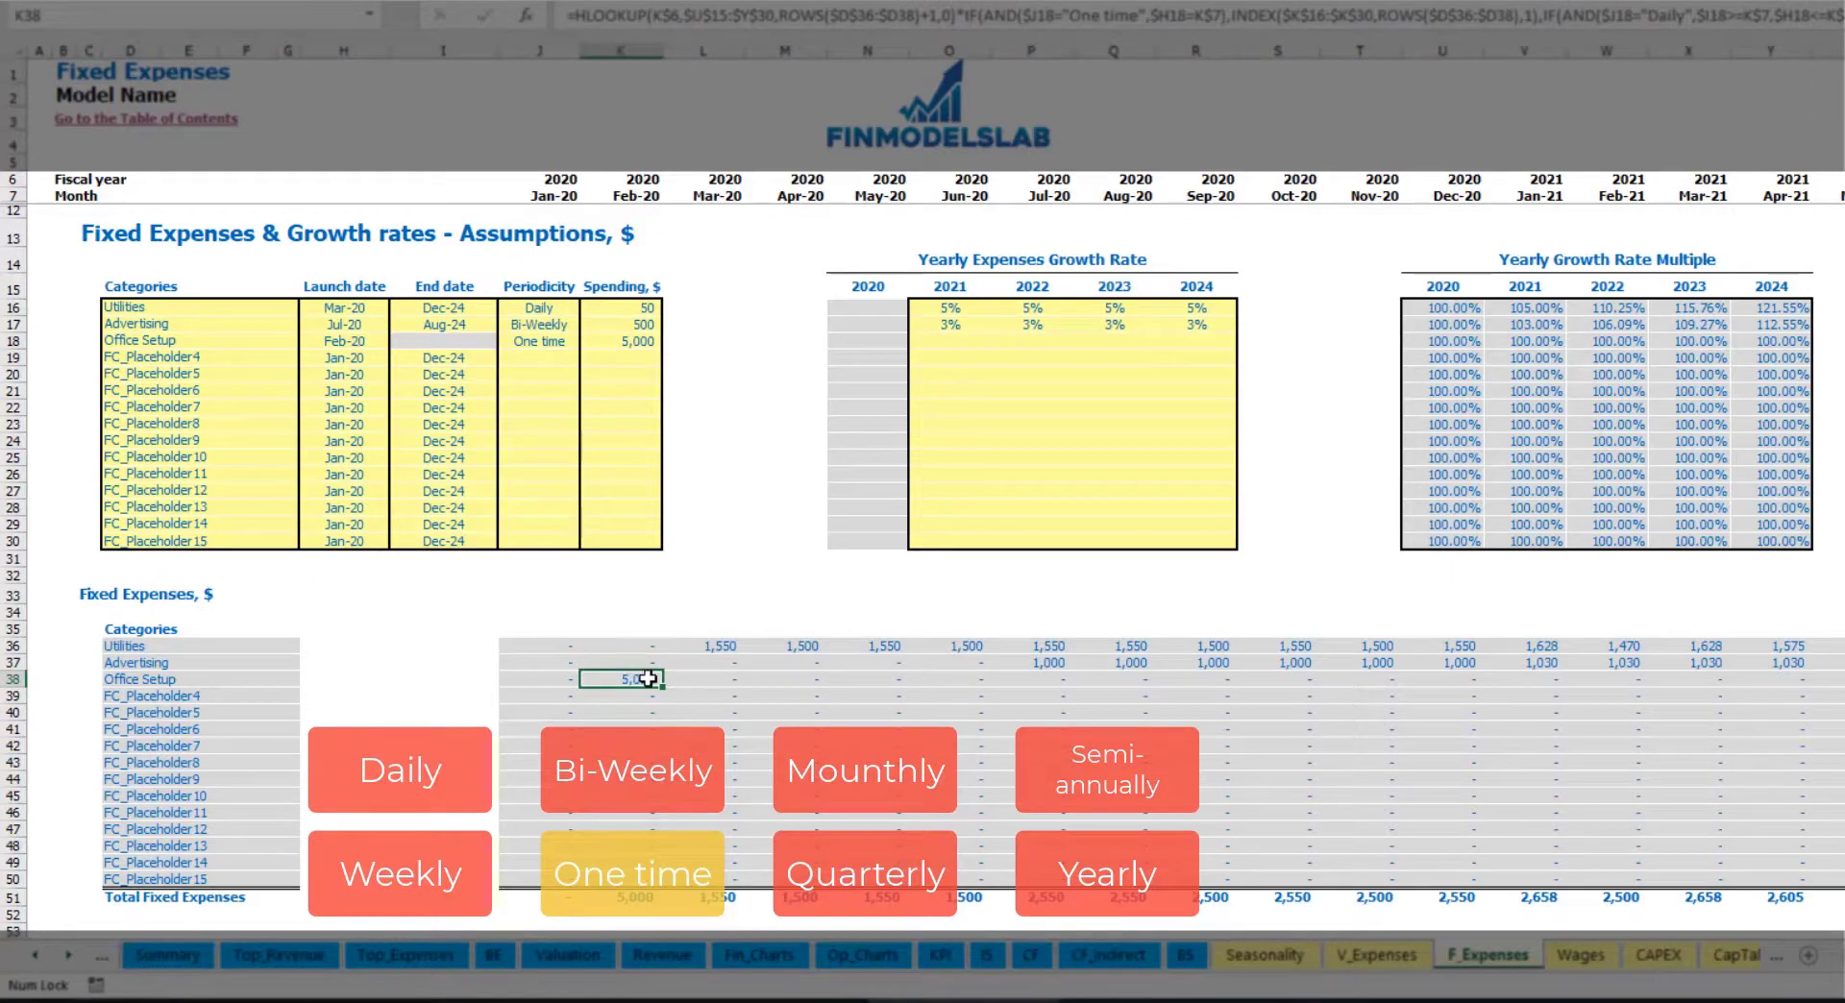
Rename the fourth fixed expense category to Insurance and check its launch and end dates
left_click(254, 364)
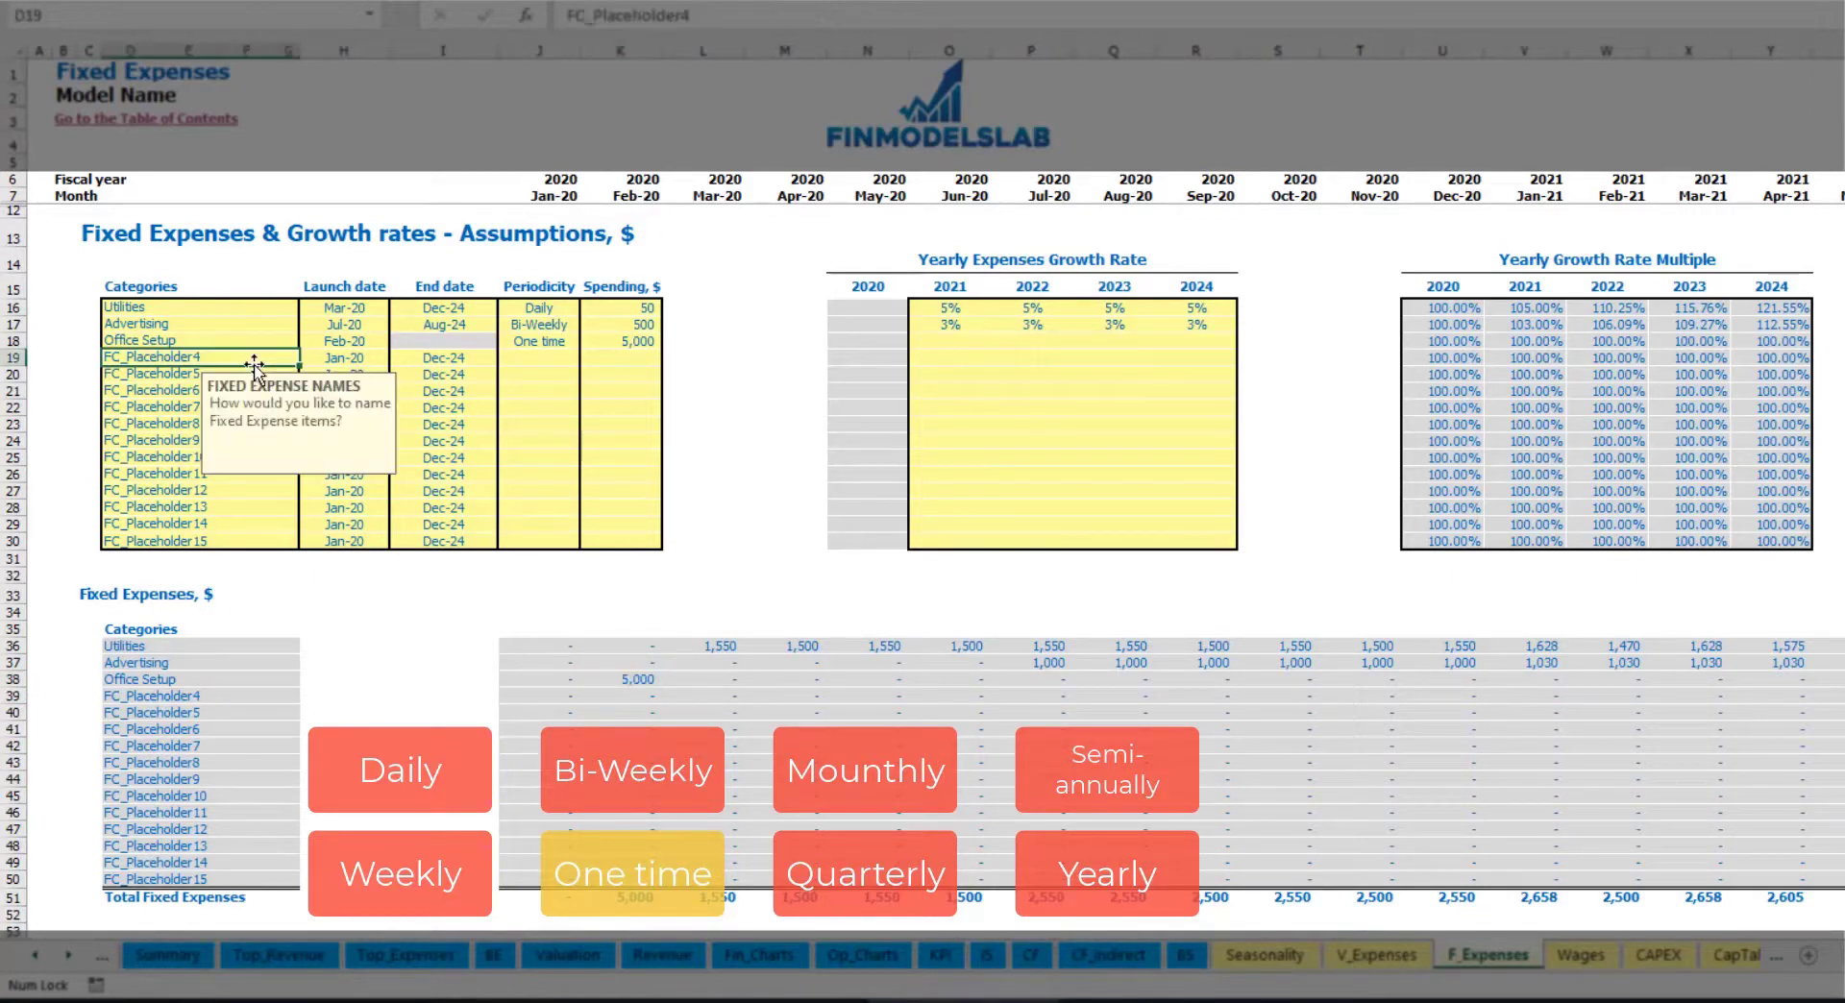
key("BackSpace")
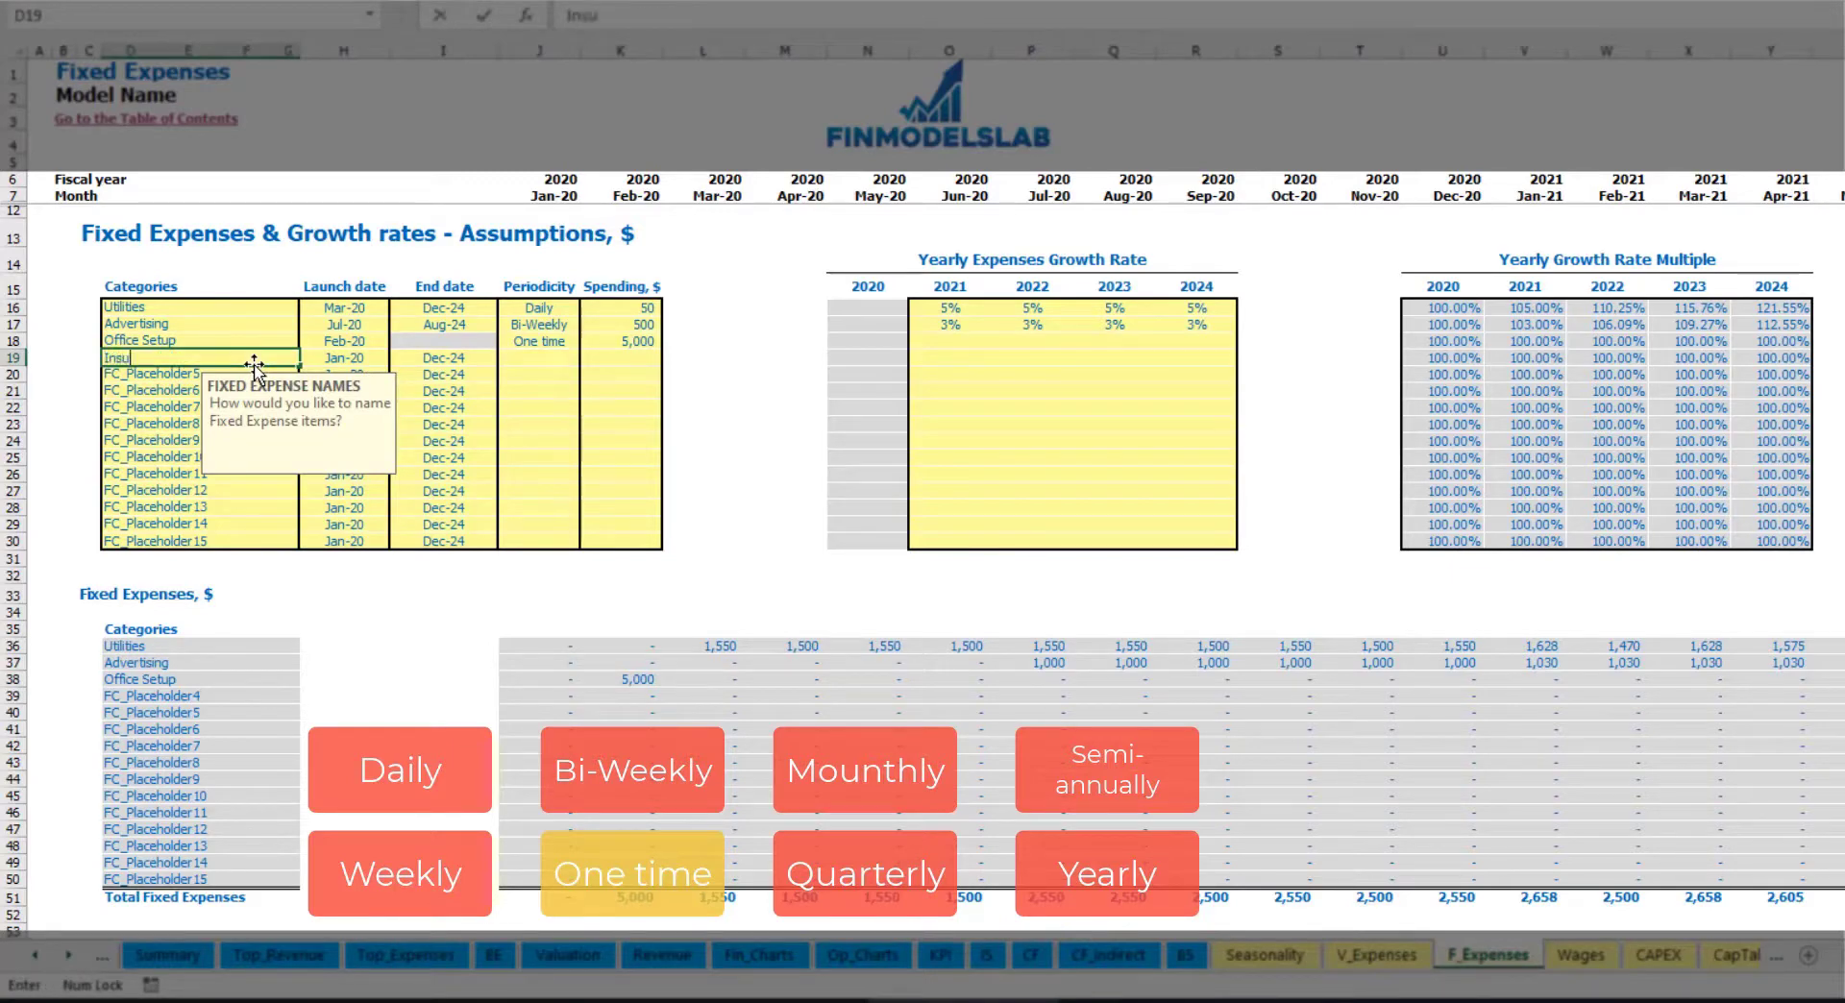
key("Return")
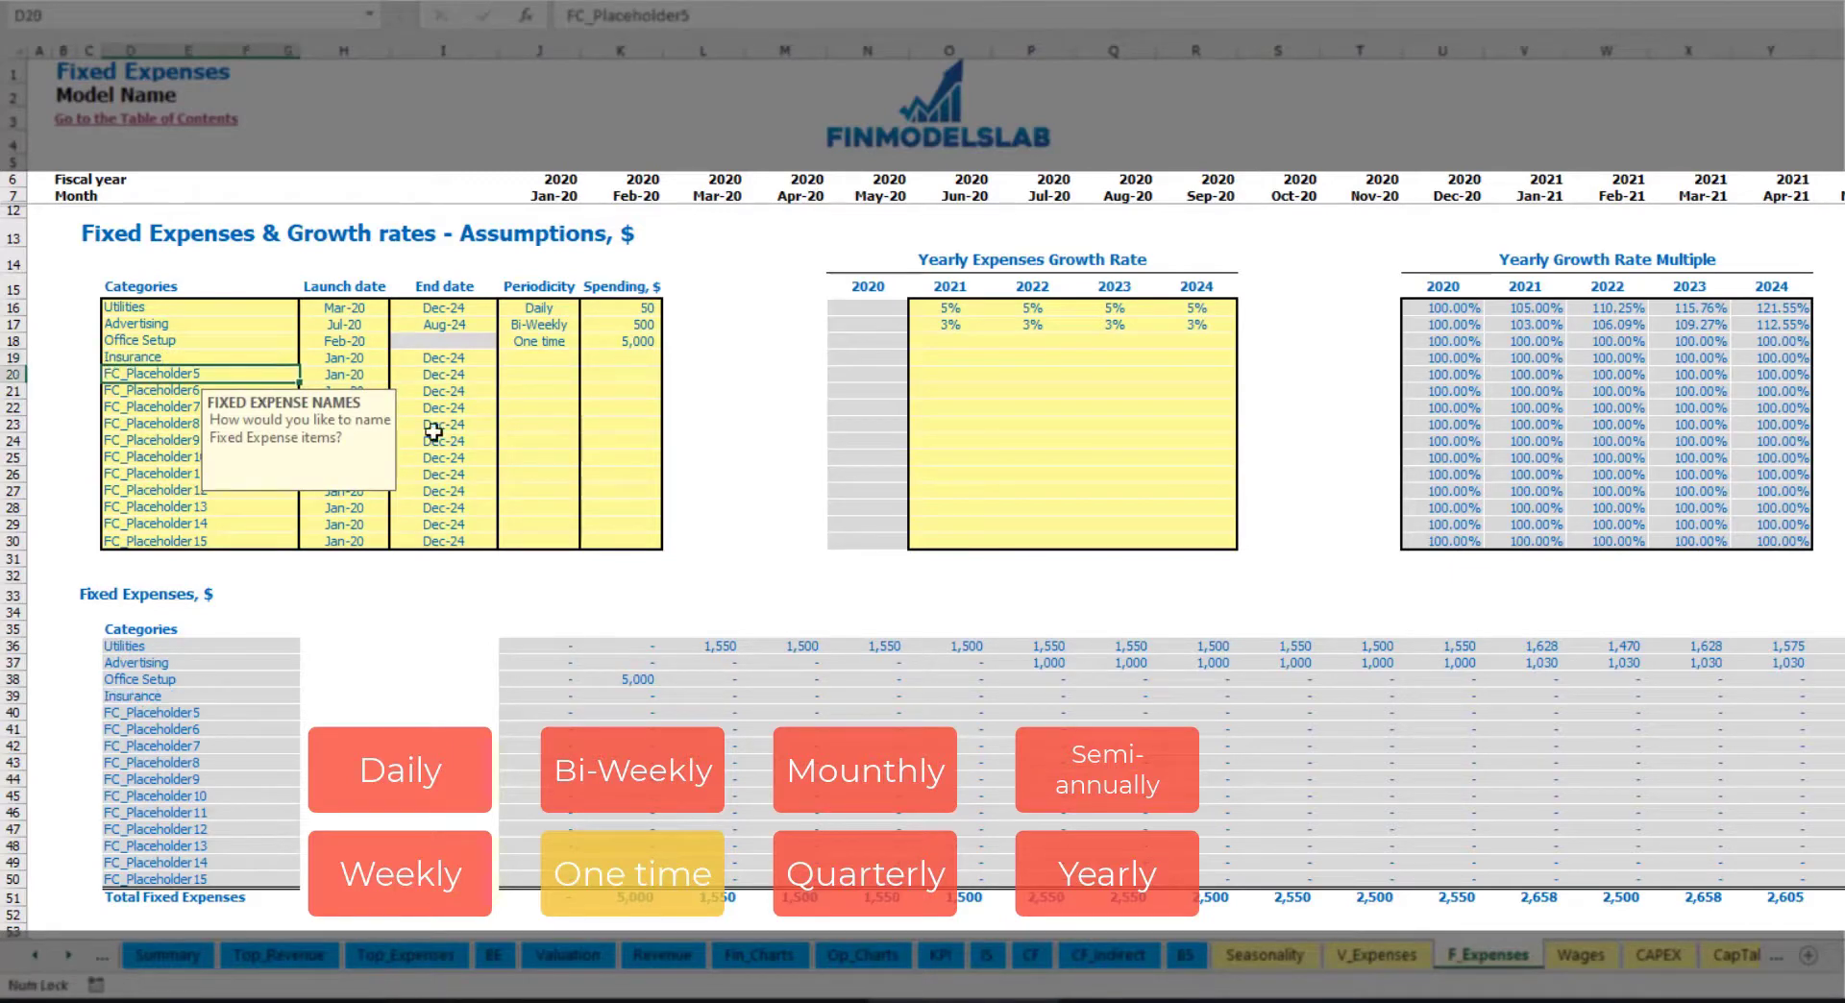
left_click(356, 361)
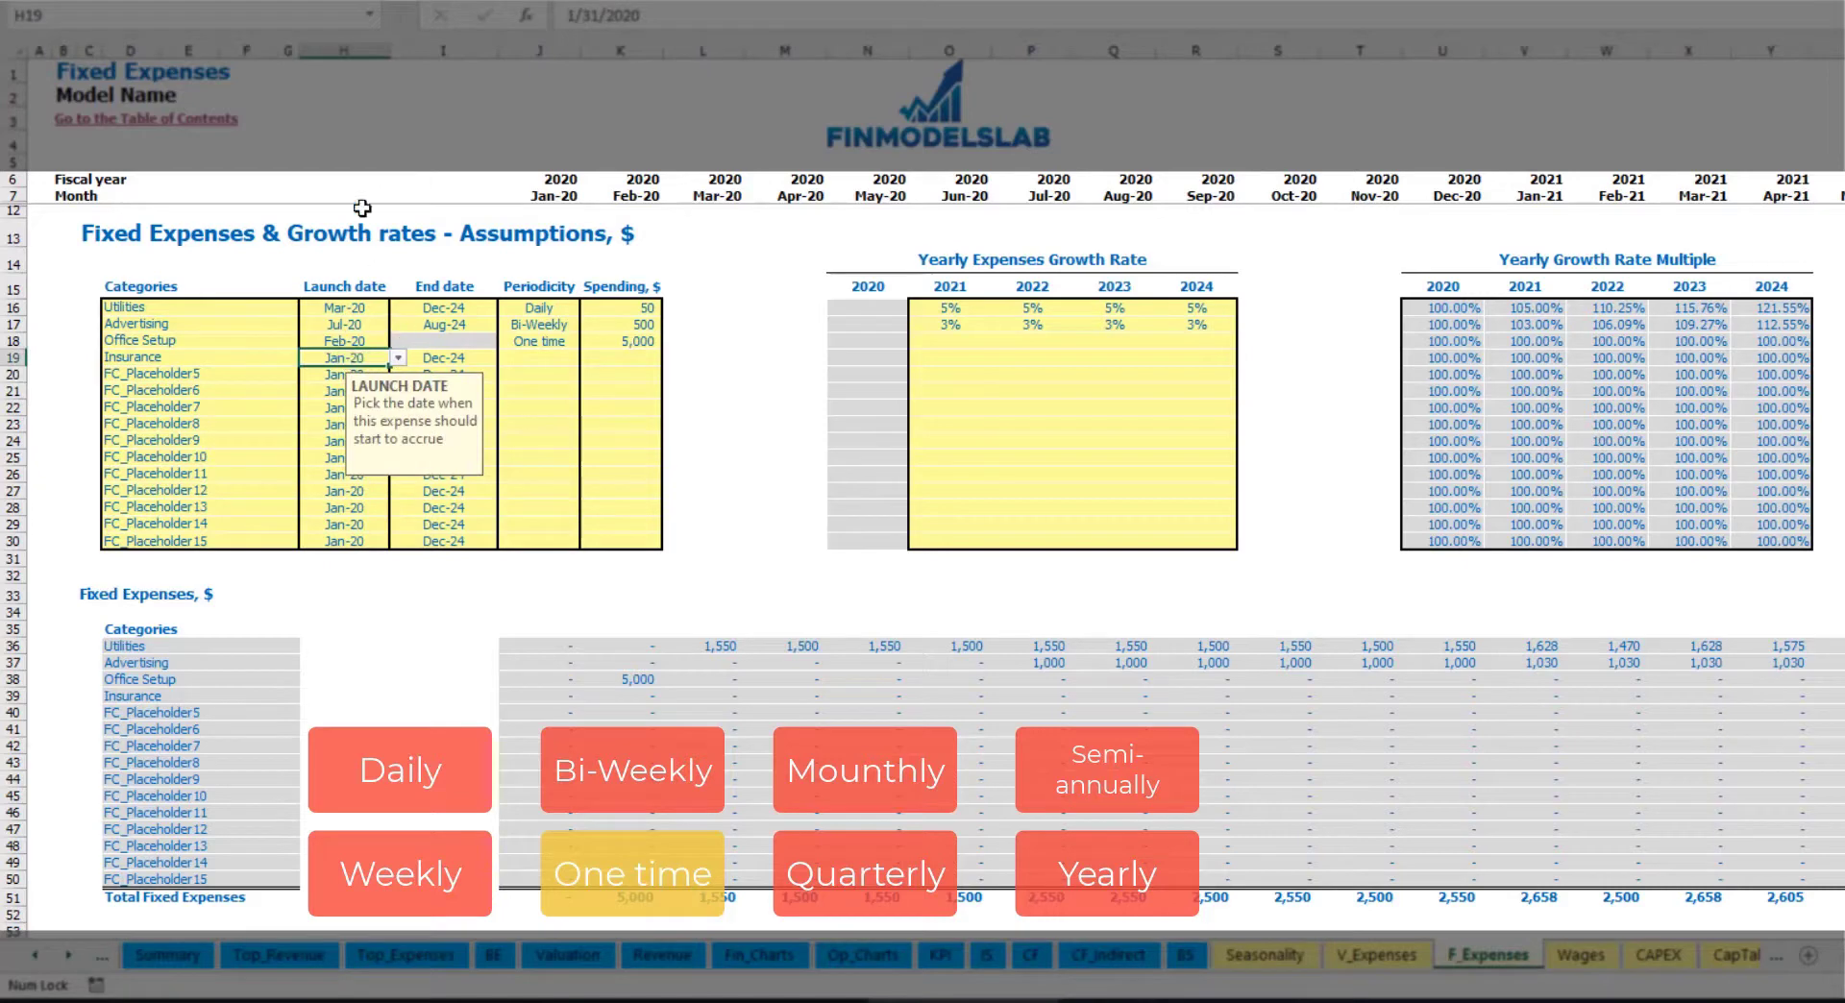
left_click(468, 354)
Set the Insurance periodicity to Monthly and its spending to 1,000
left_click(538, 357)
left_click(588, 357)
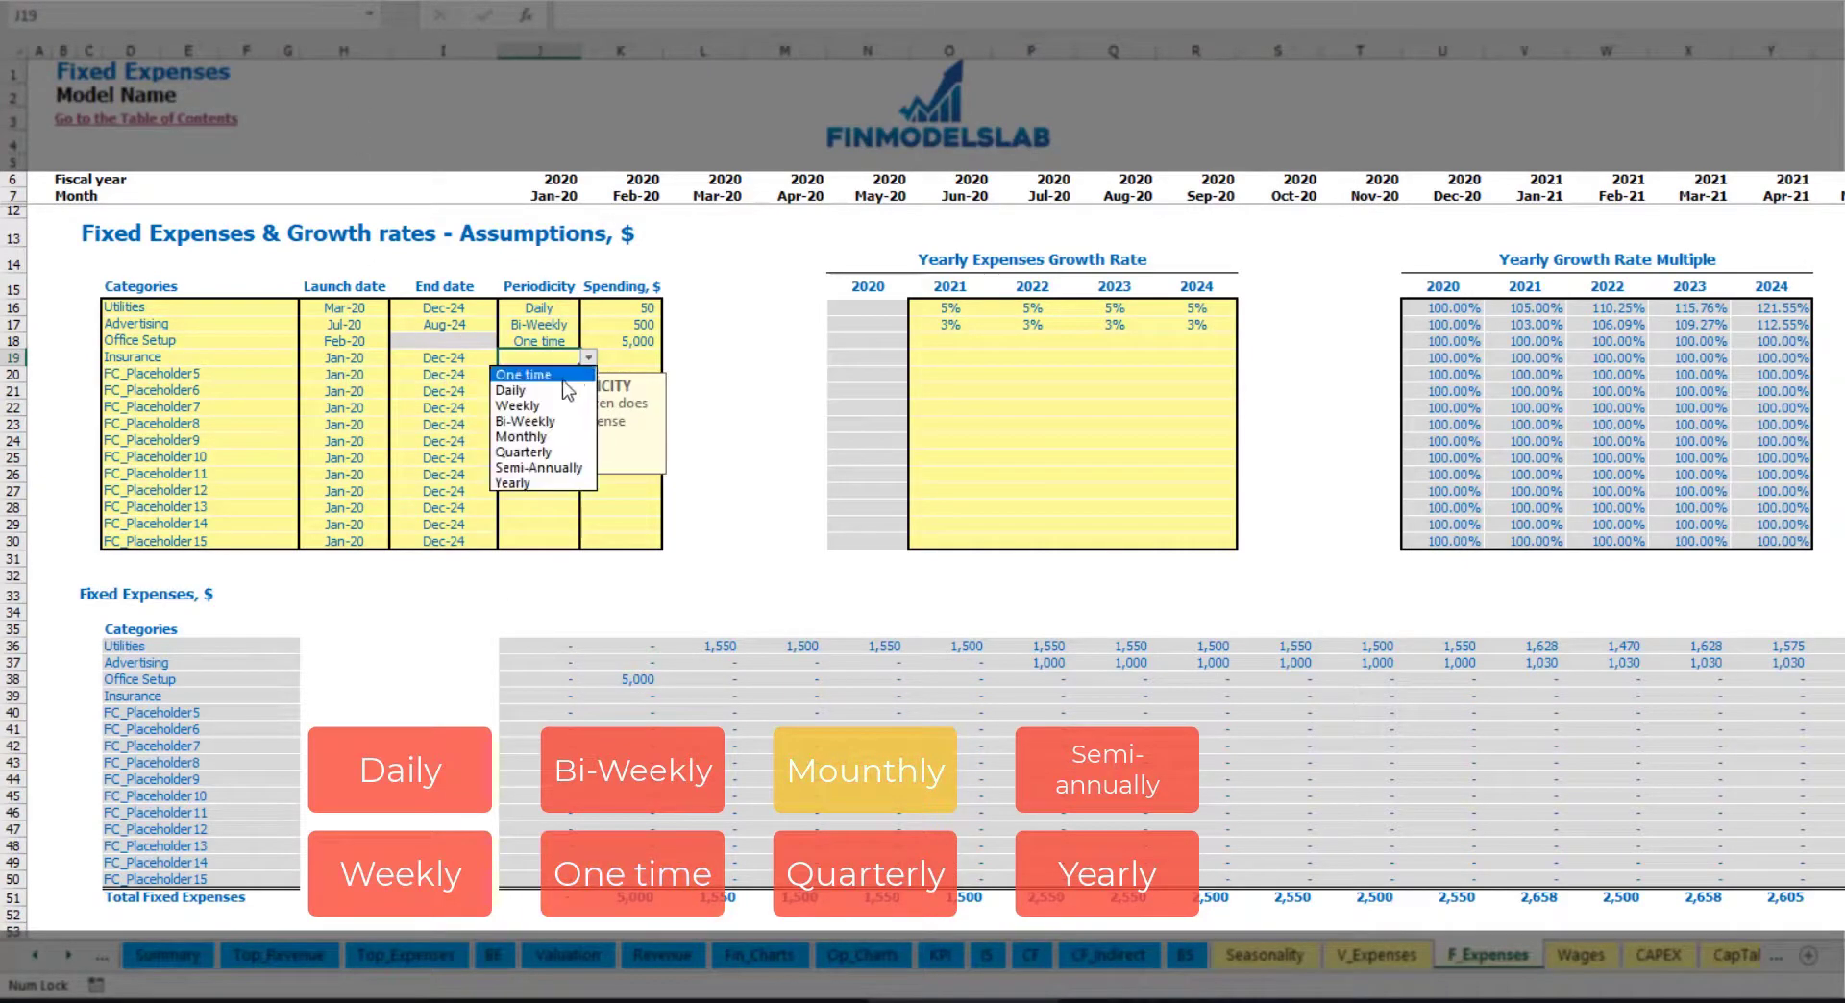
left_click(524, 436)
left_click(630, 358)
type("100")
key("Return")
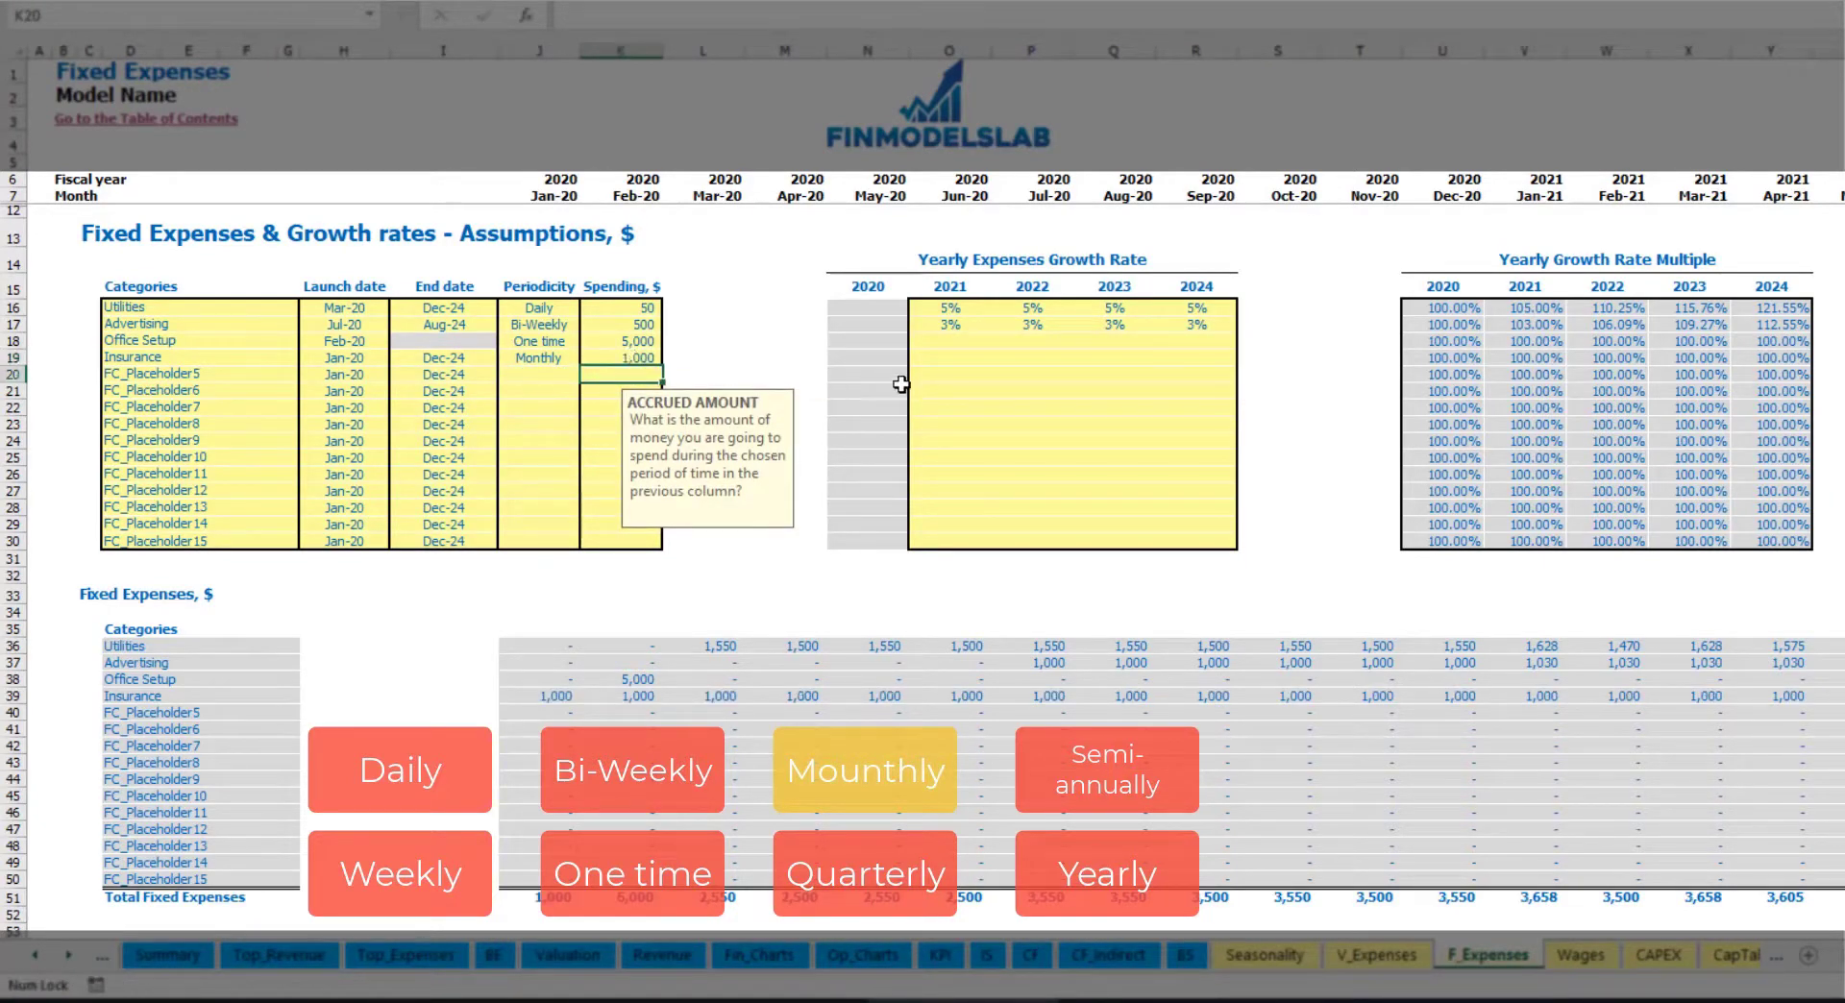
Set the Insurance yearly expense growth rates to 5% for 2021, 3% for 2022, 2% for 2023 and 1% for 2024
left_click(951, 362)
type("5")
key("ctrl+Return")
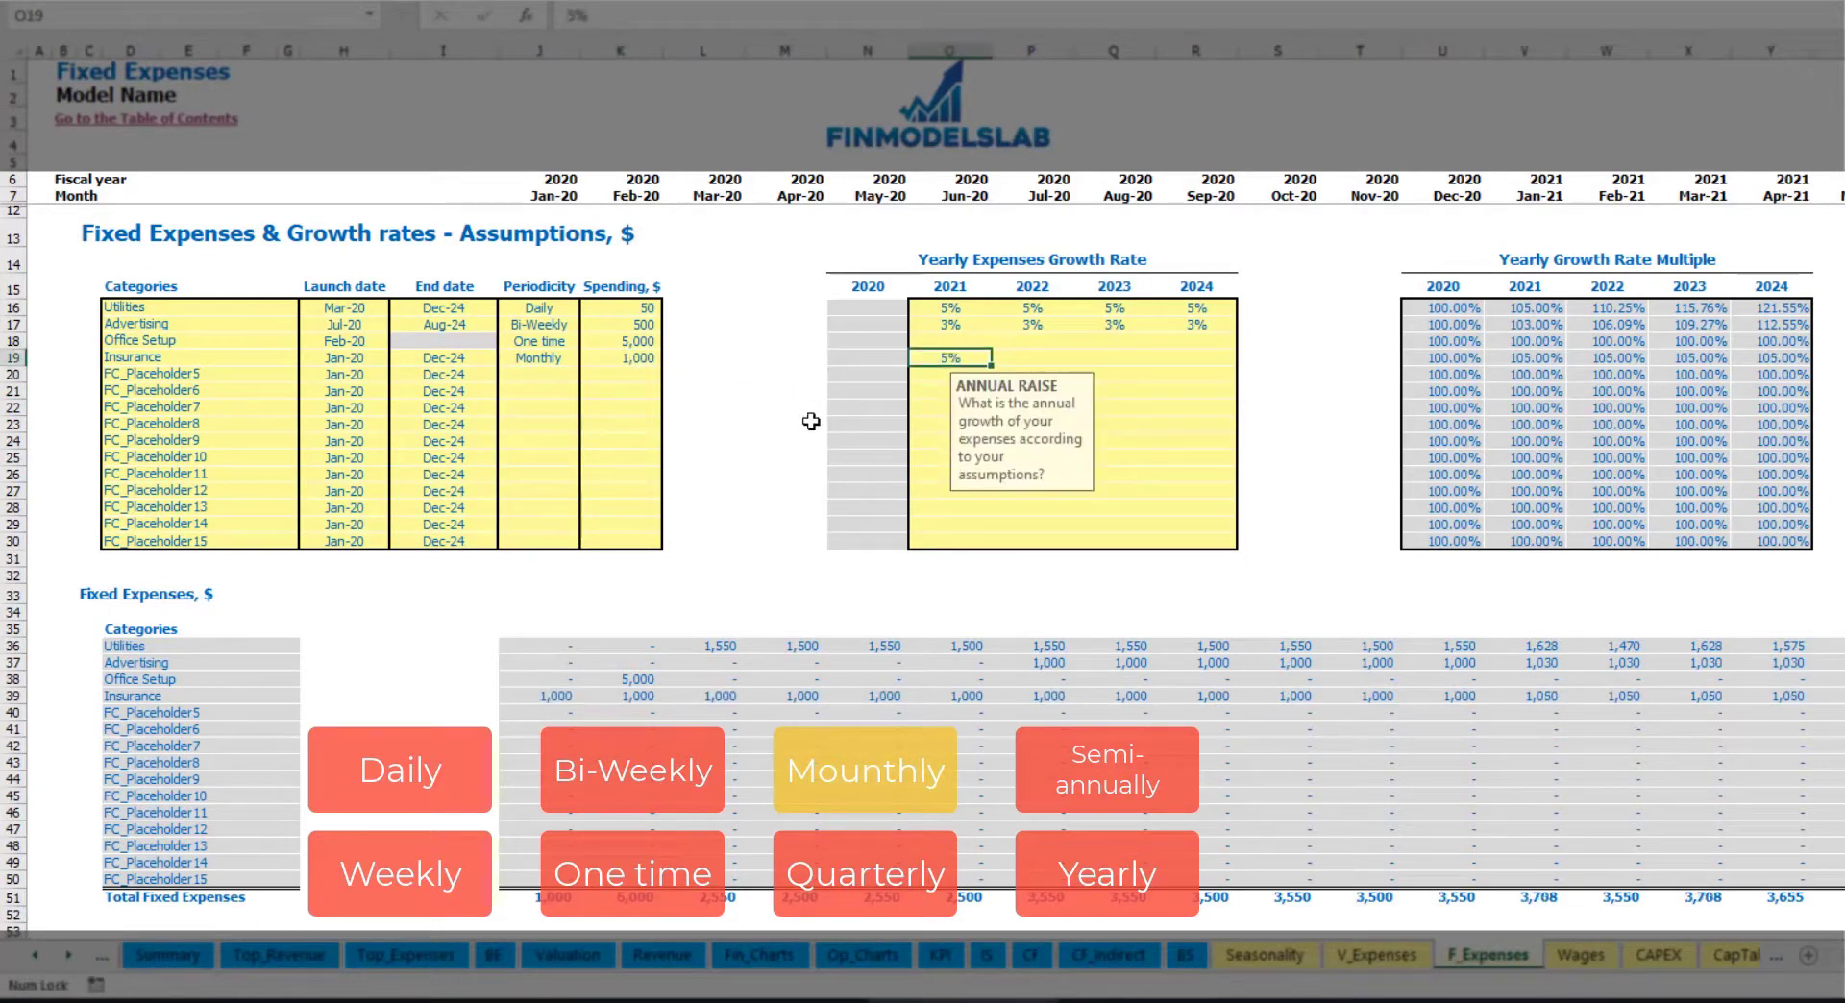
key("Tab")
type("3")
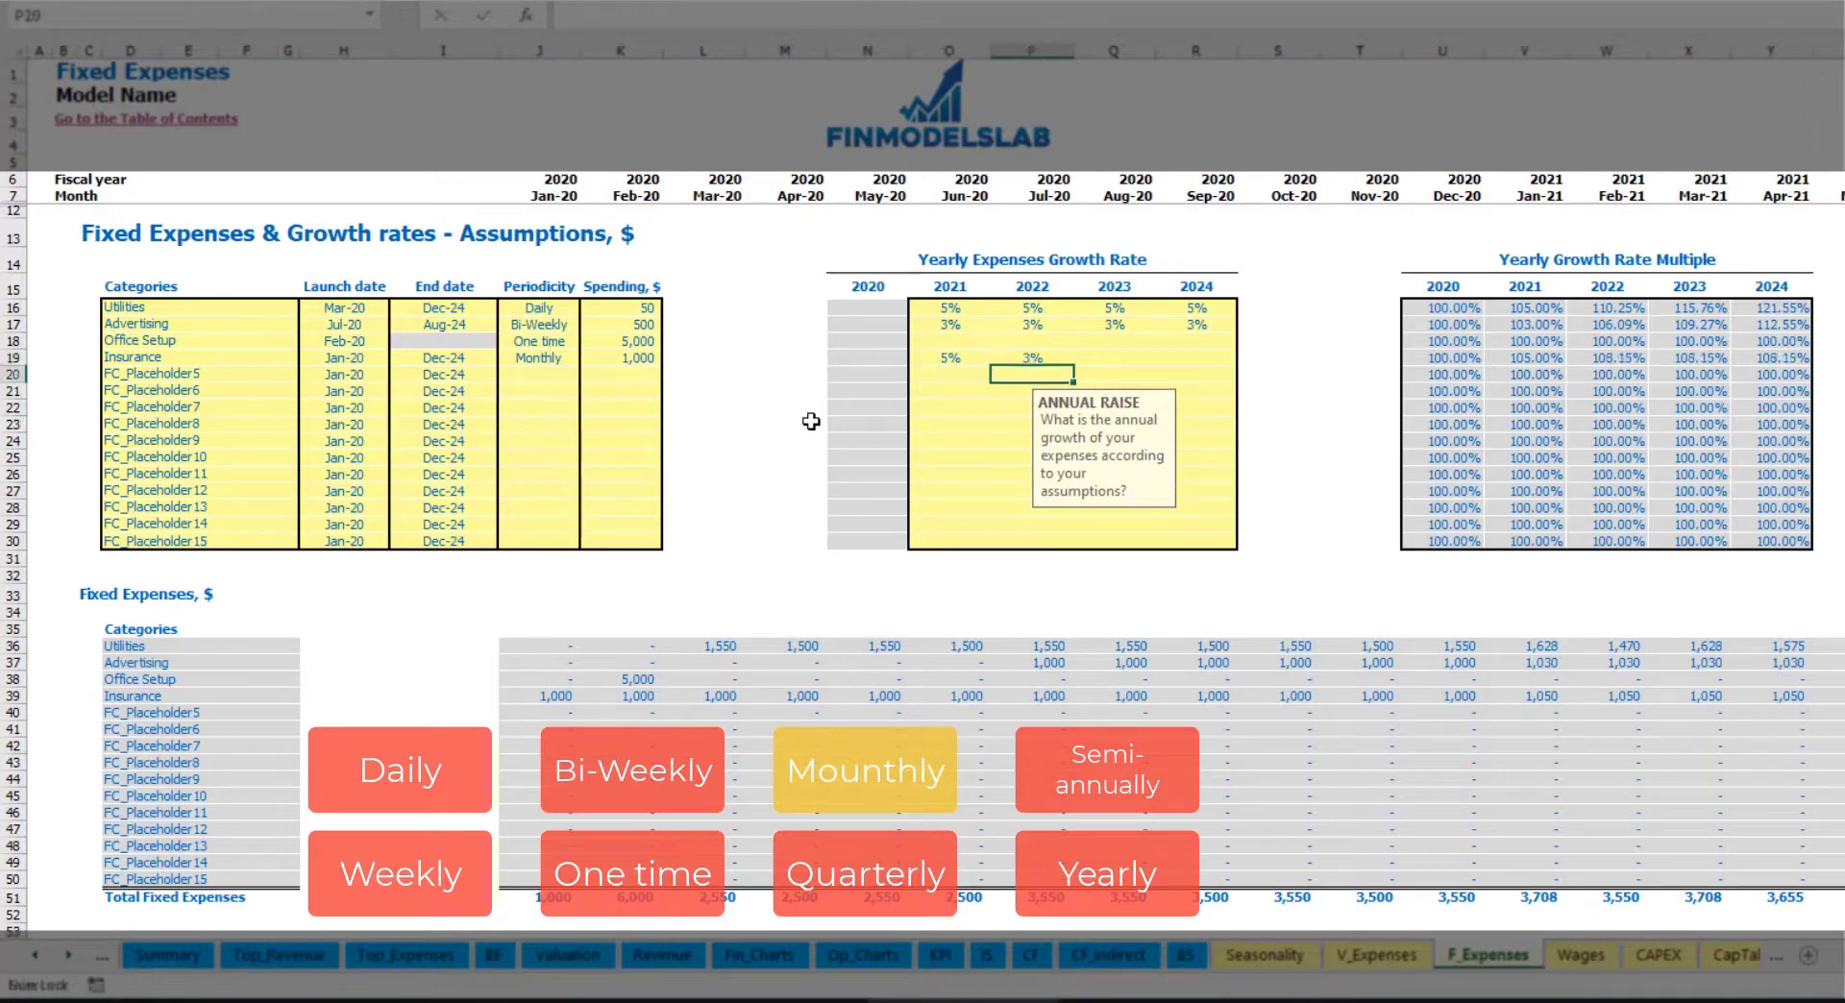
key("Tab")
type("2")
key("Tab")
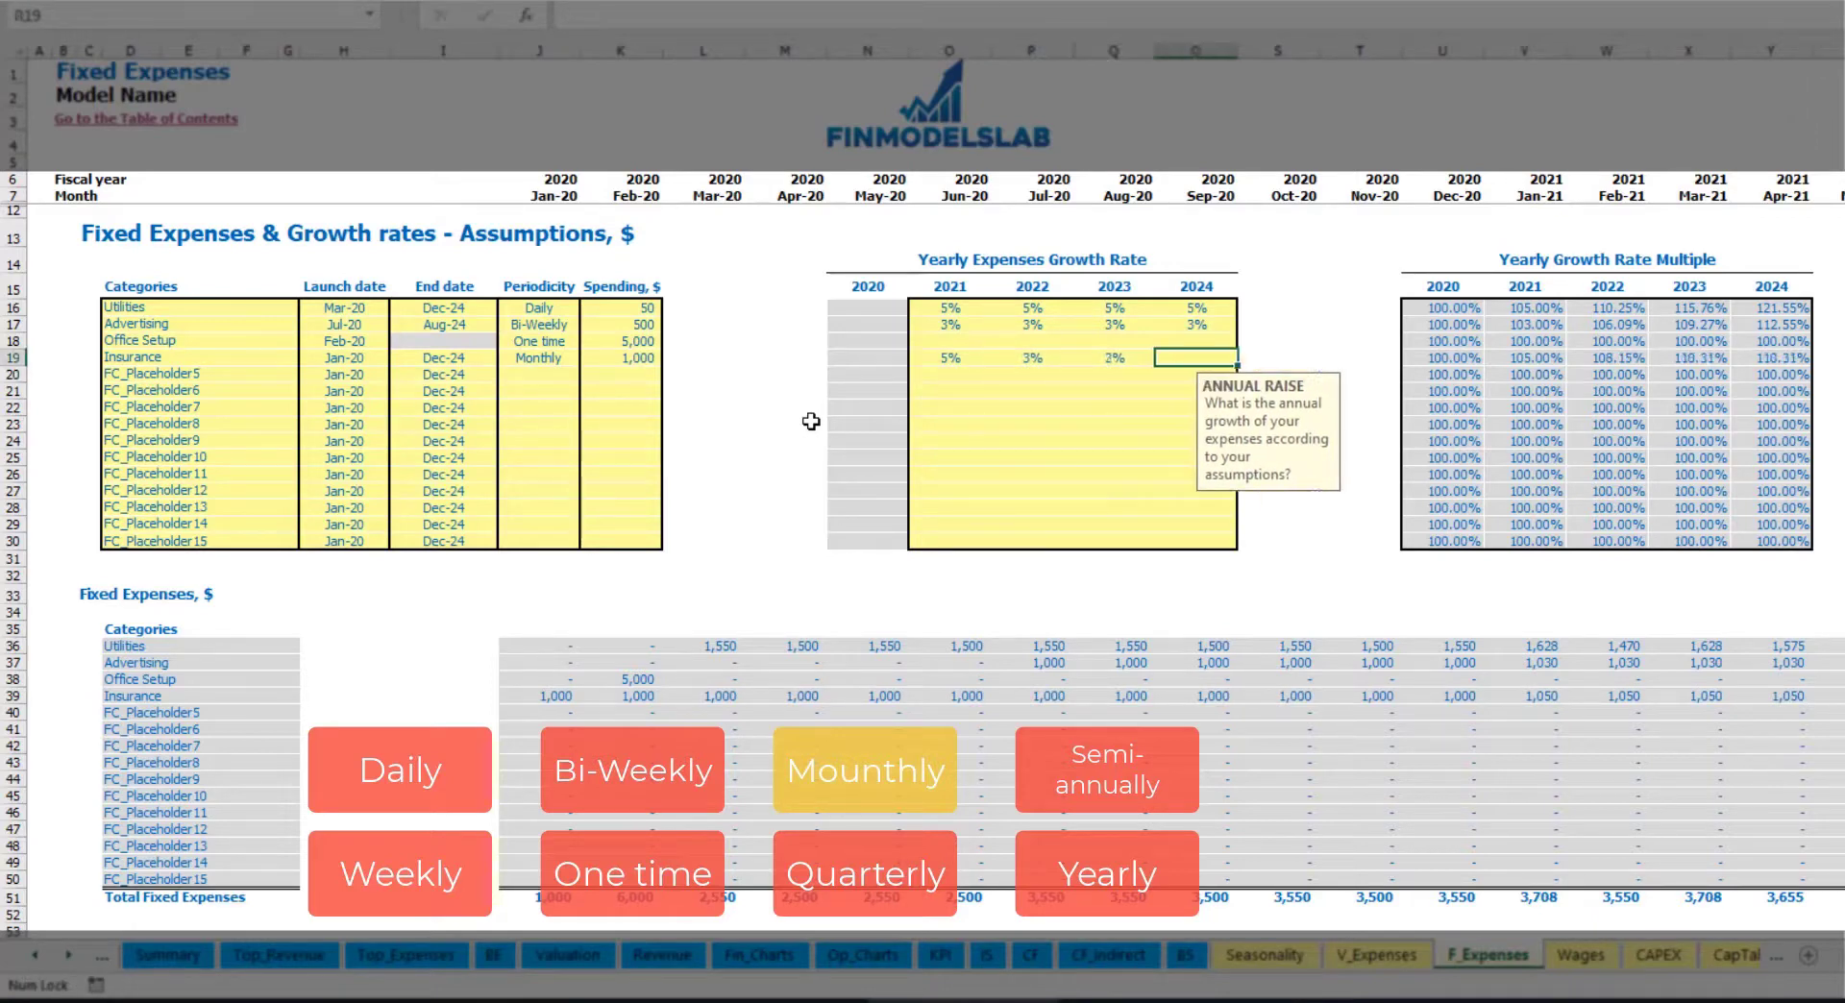
type("1")
key("Return")
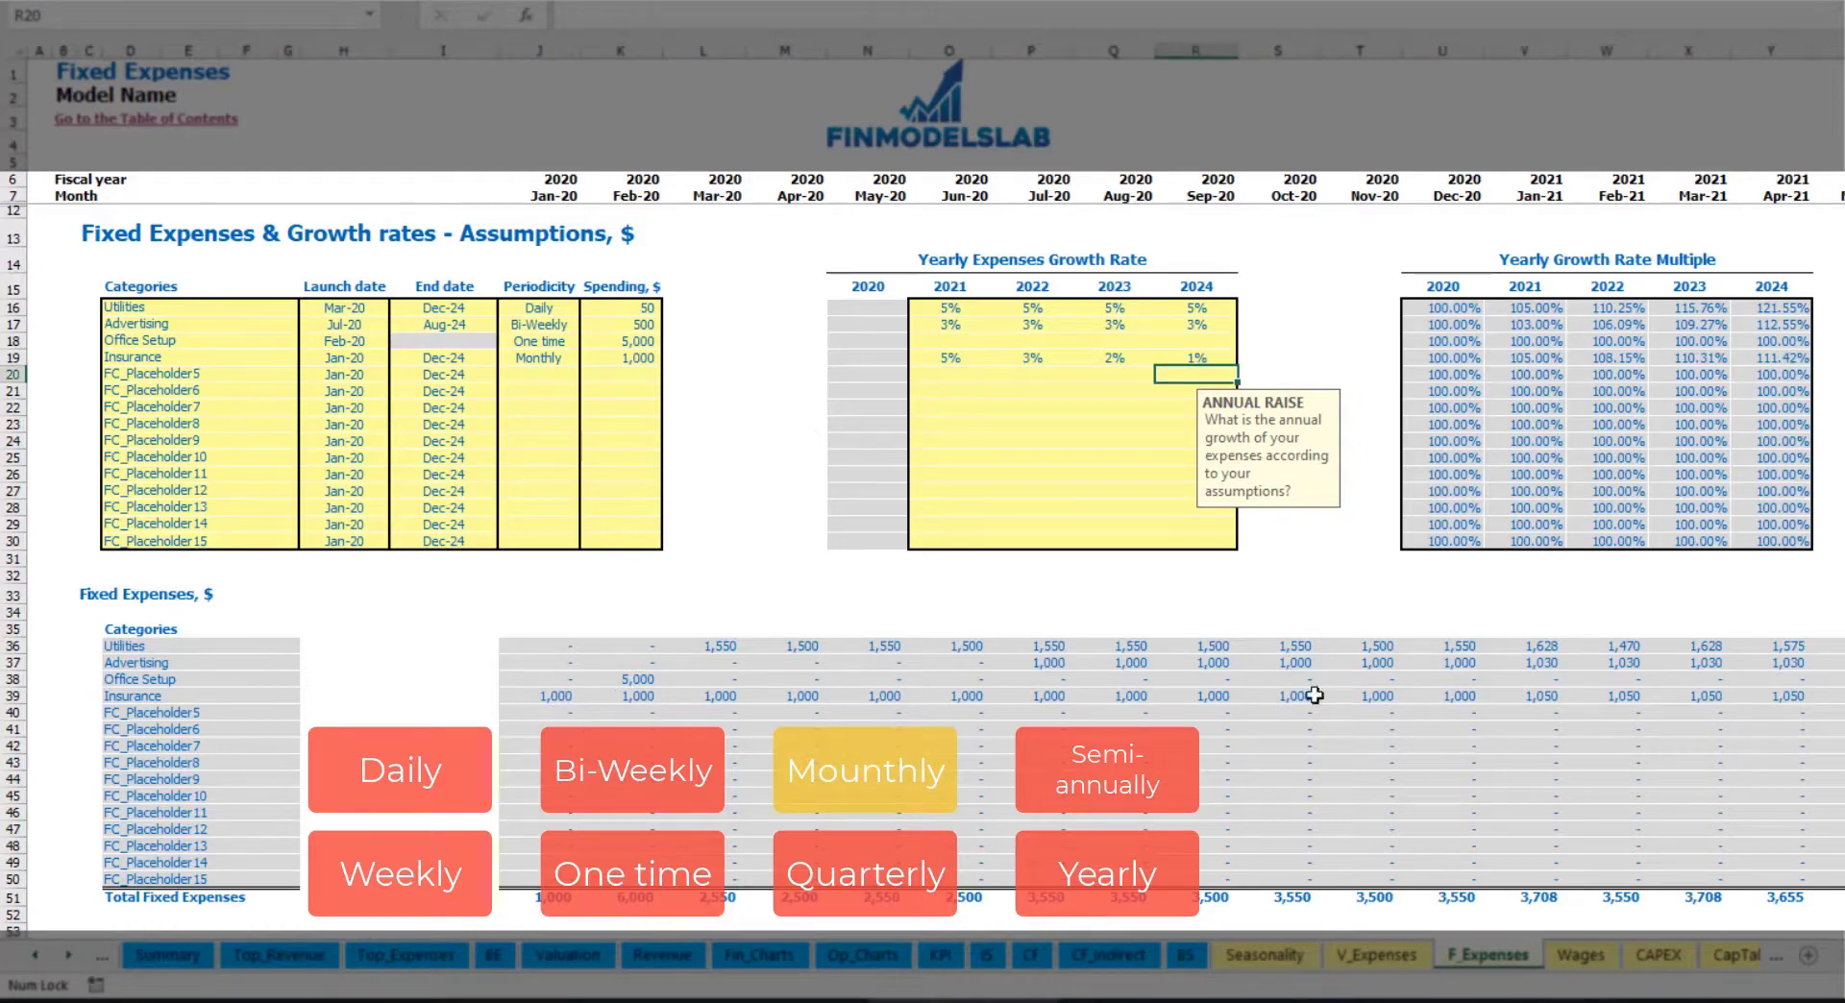
Examine the calculated monthly Insurance amounts from Jan-20 through 2021 and into 2022 to see the growth rate applied
left_click_drag(558, 700, 1502, 694)
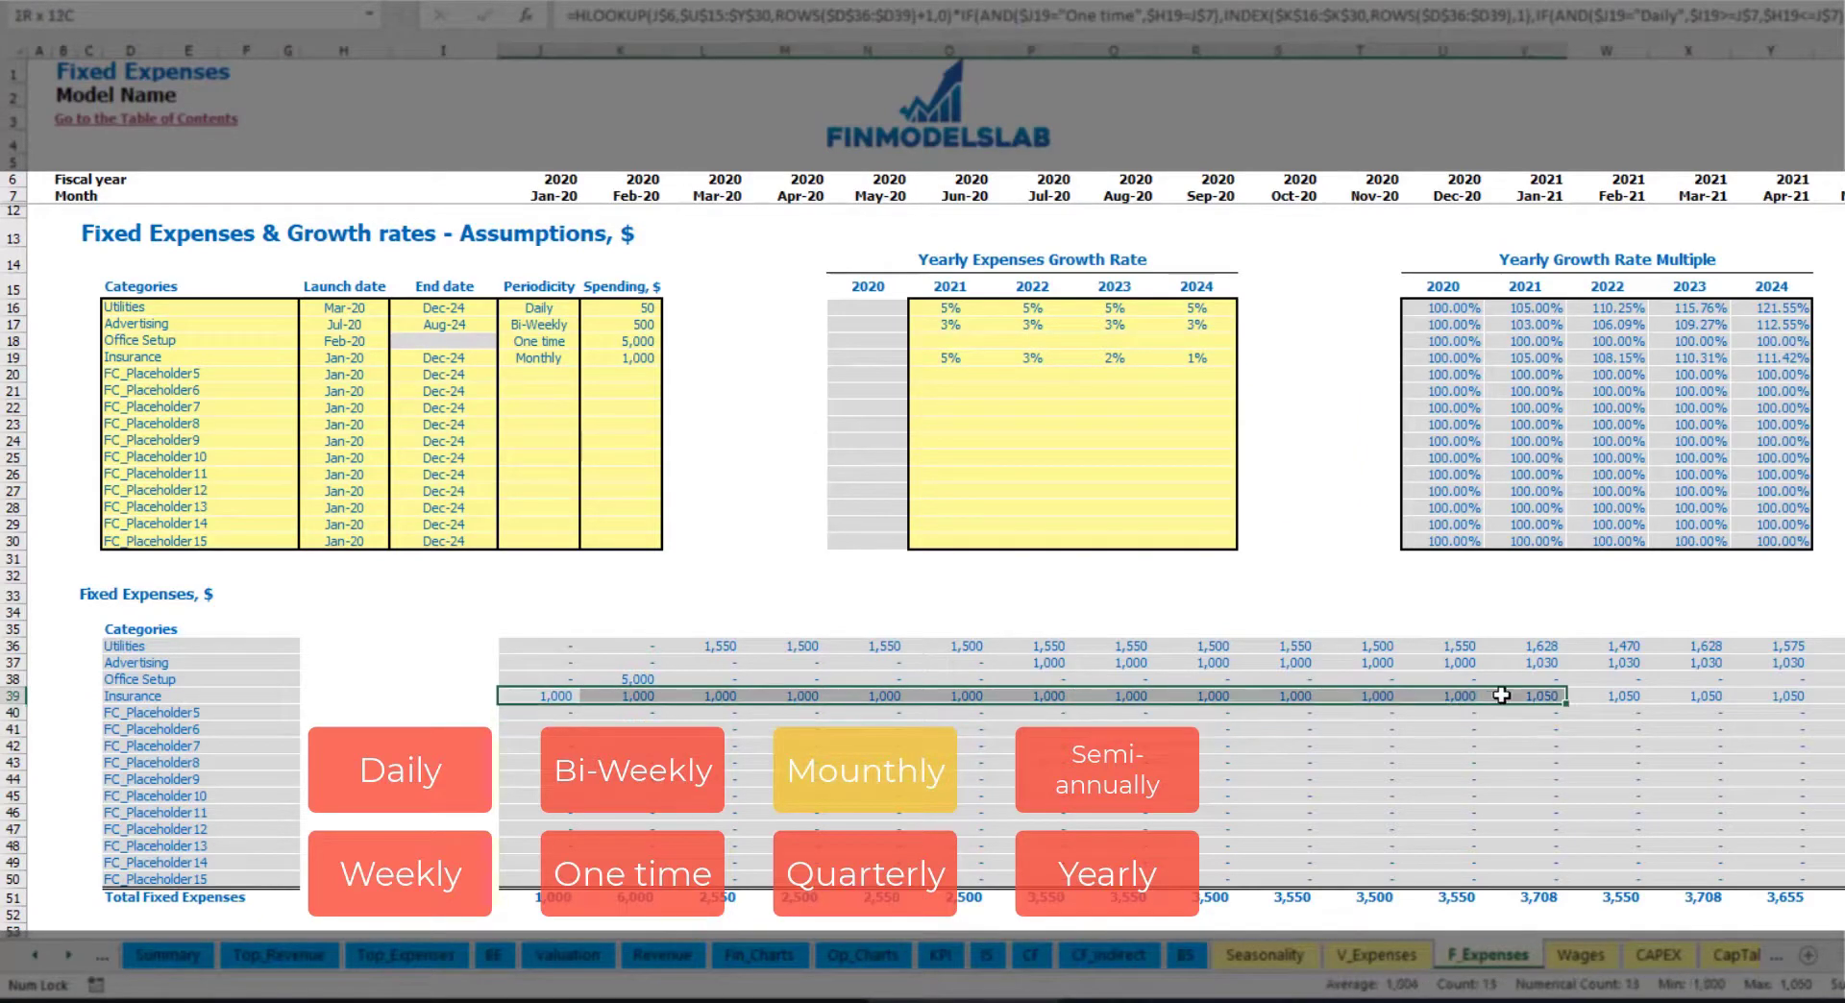
left_click(1493, 698)
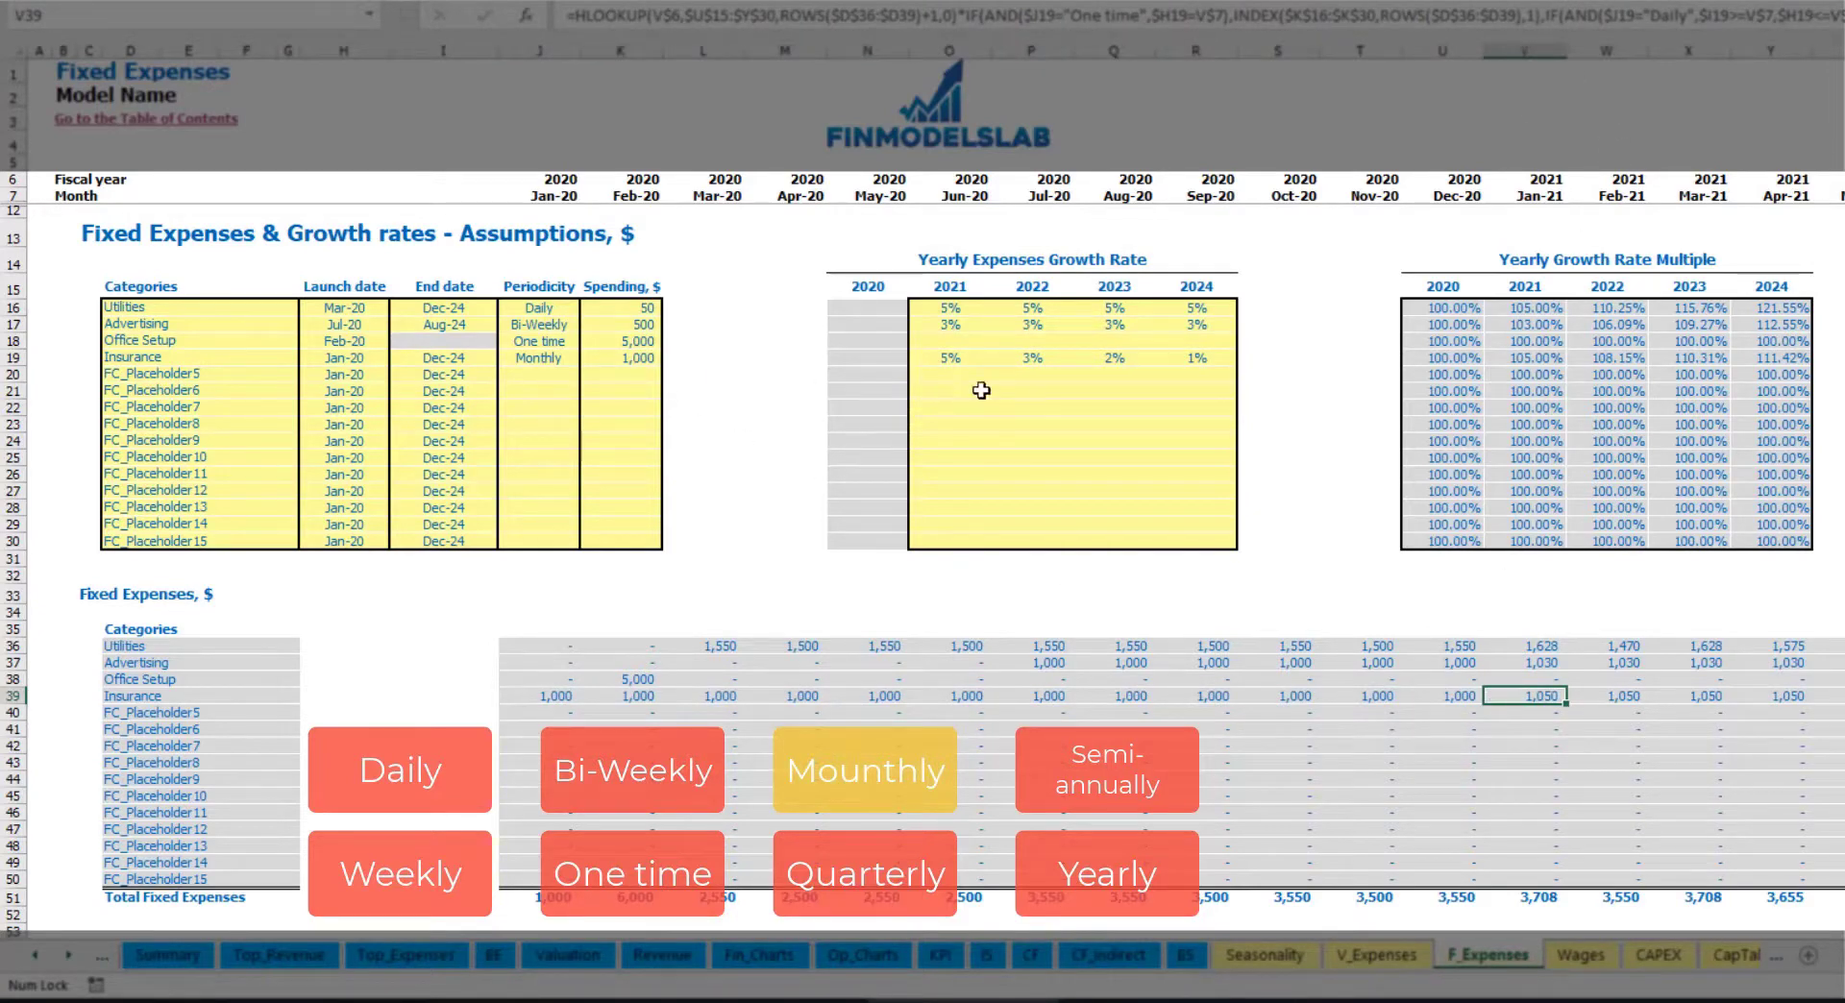
scroll(923, 470, "right", 5)
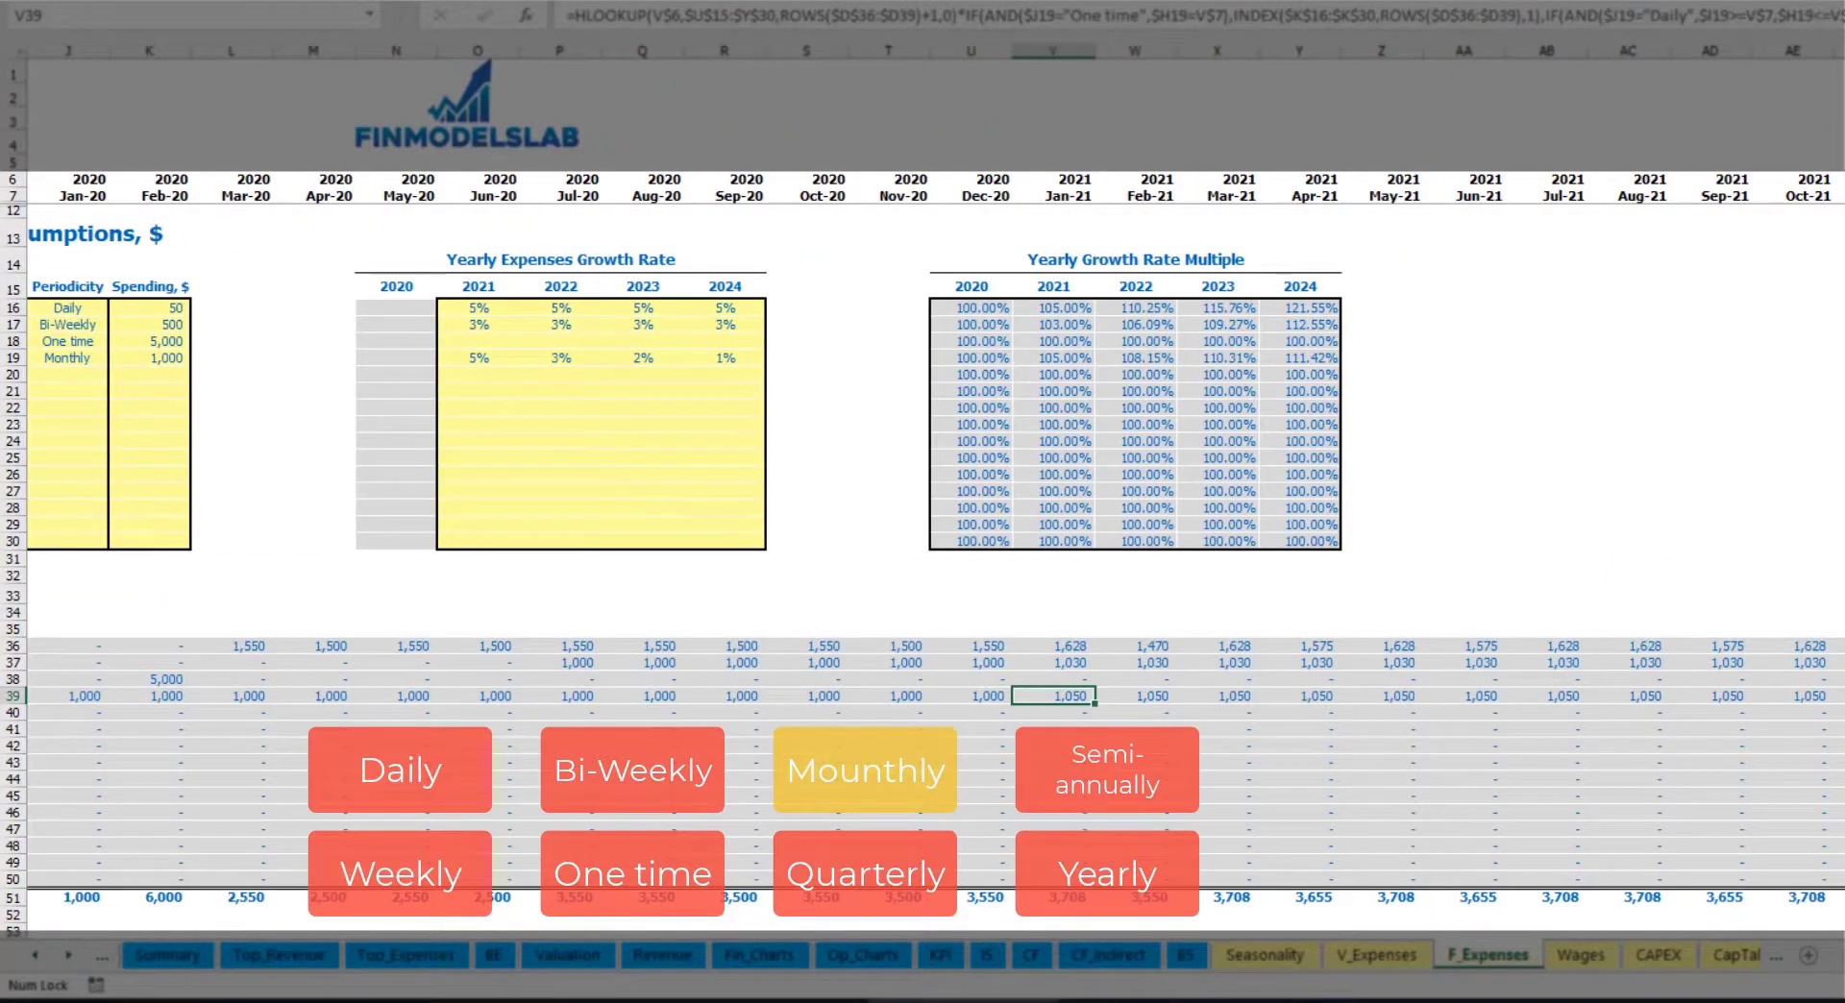
left_click(1844, 50)
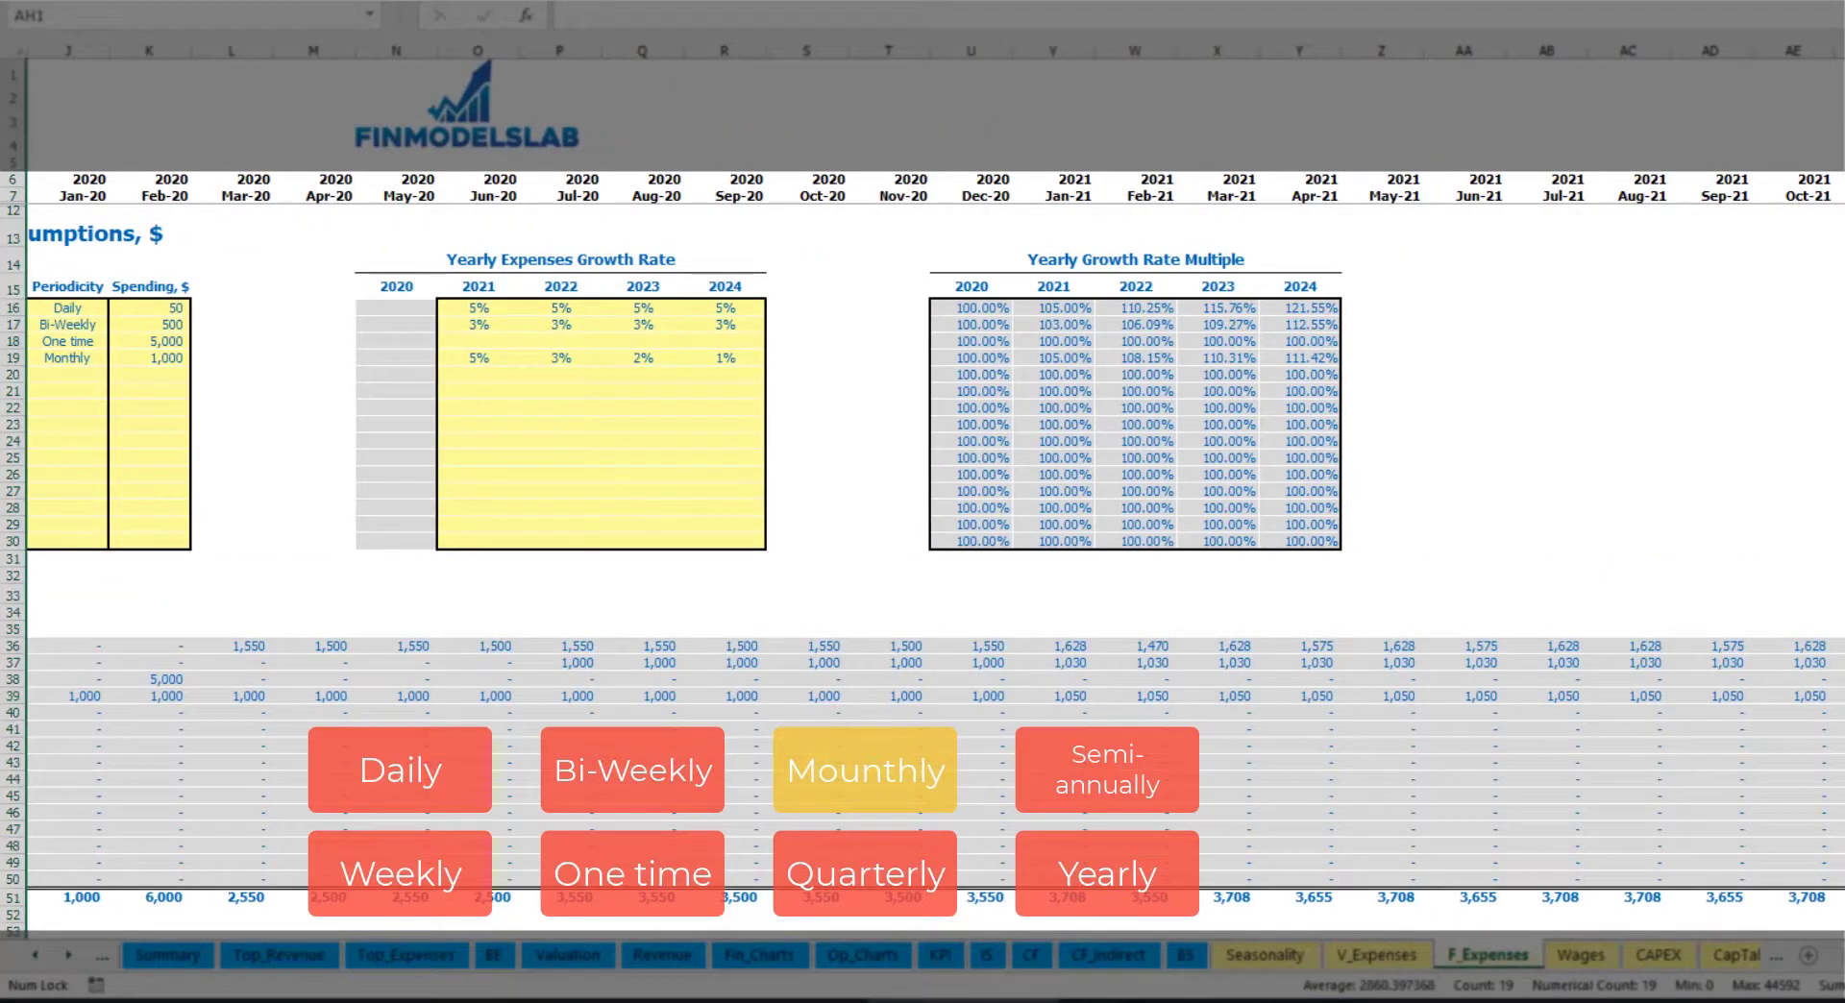
left_click(1844, 695)
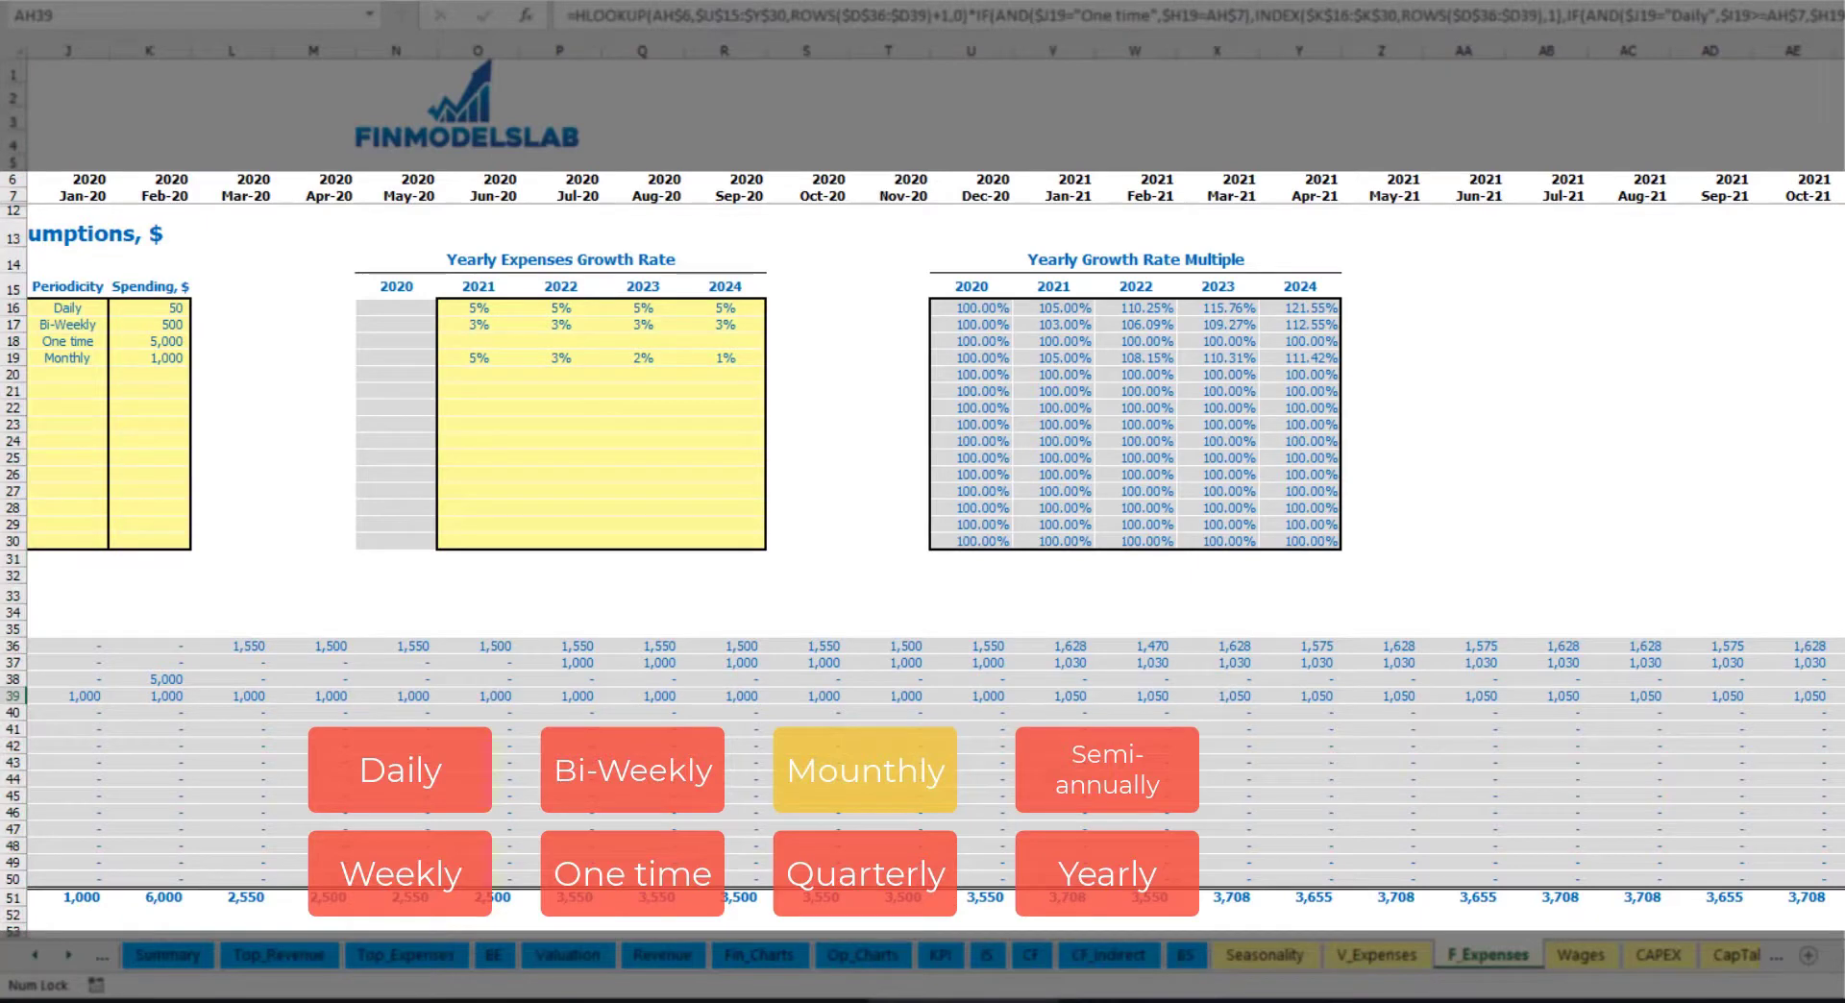
scroll(922, 471, "left", 5)
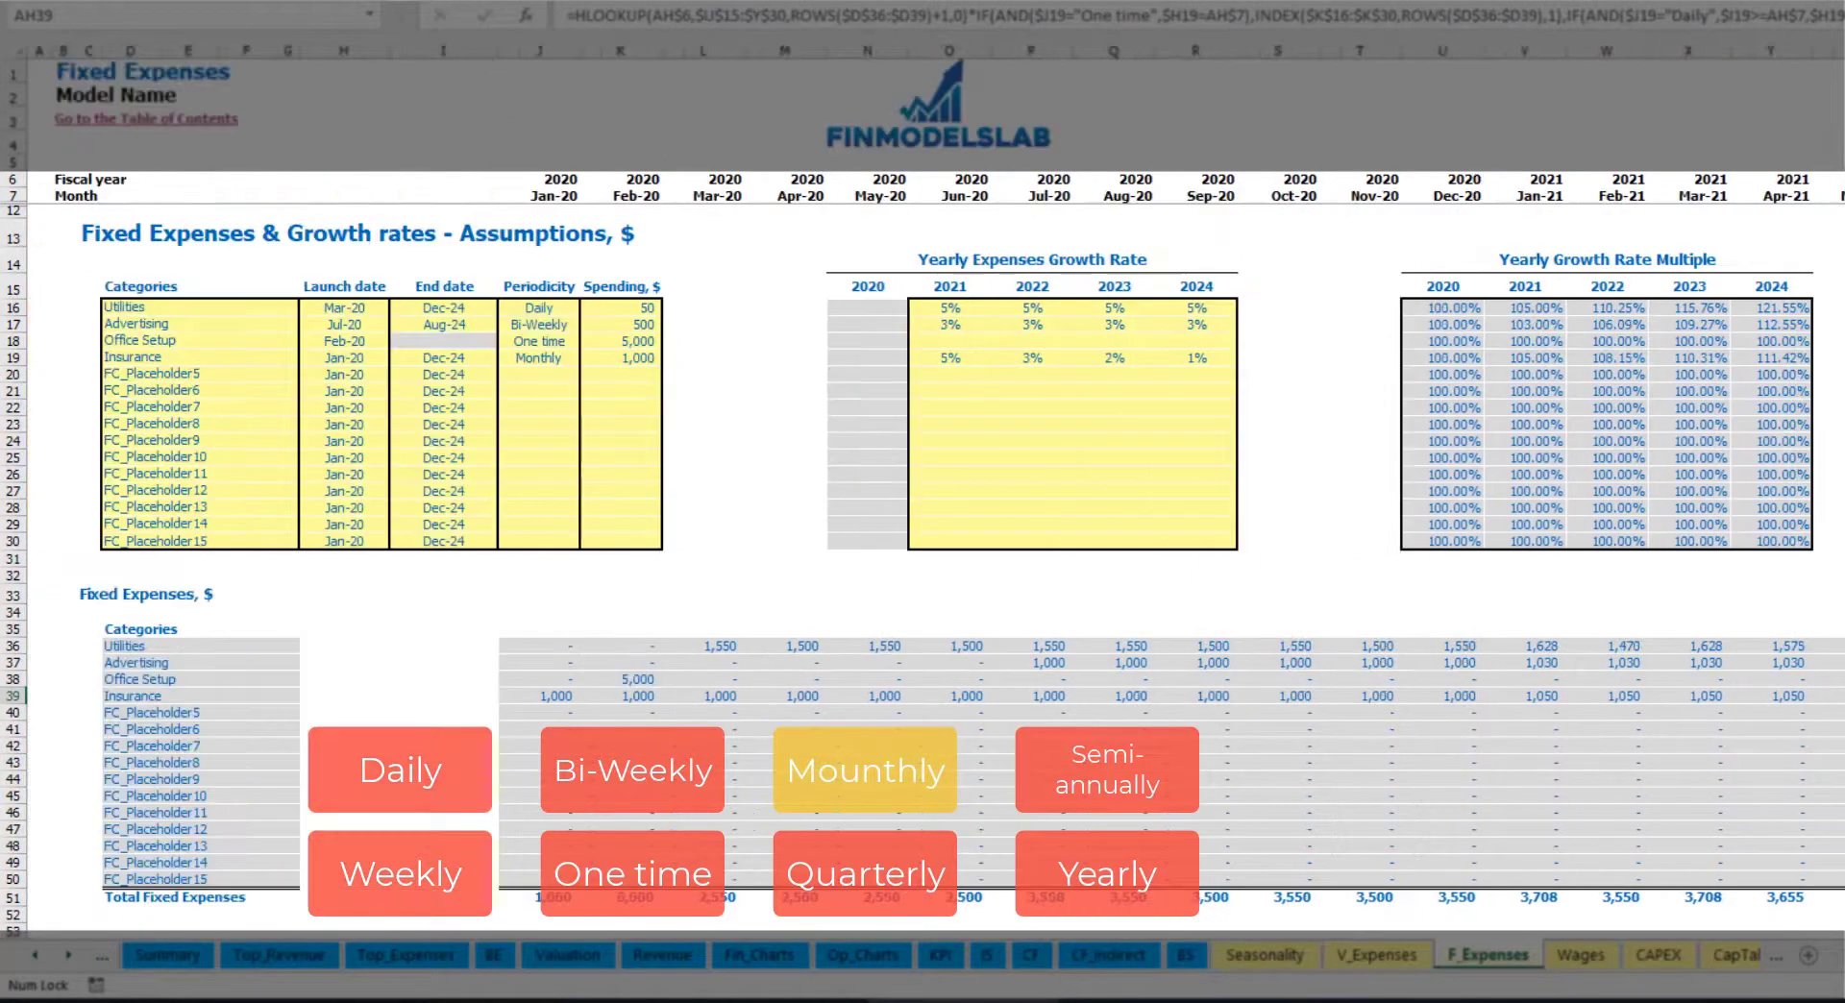
Switch the Insurance periodicity to Quarterly and check the calculated amounts in Jan-20 and Apr-20
left_click(565, 360)
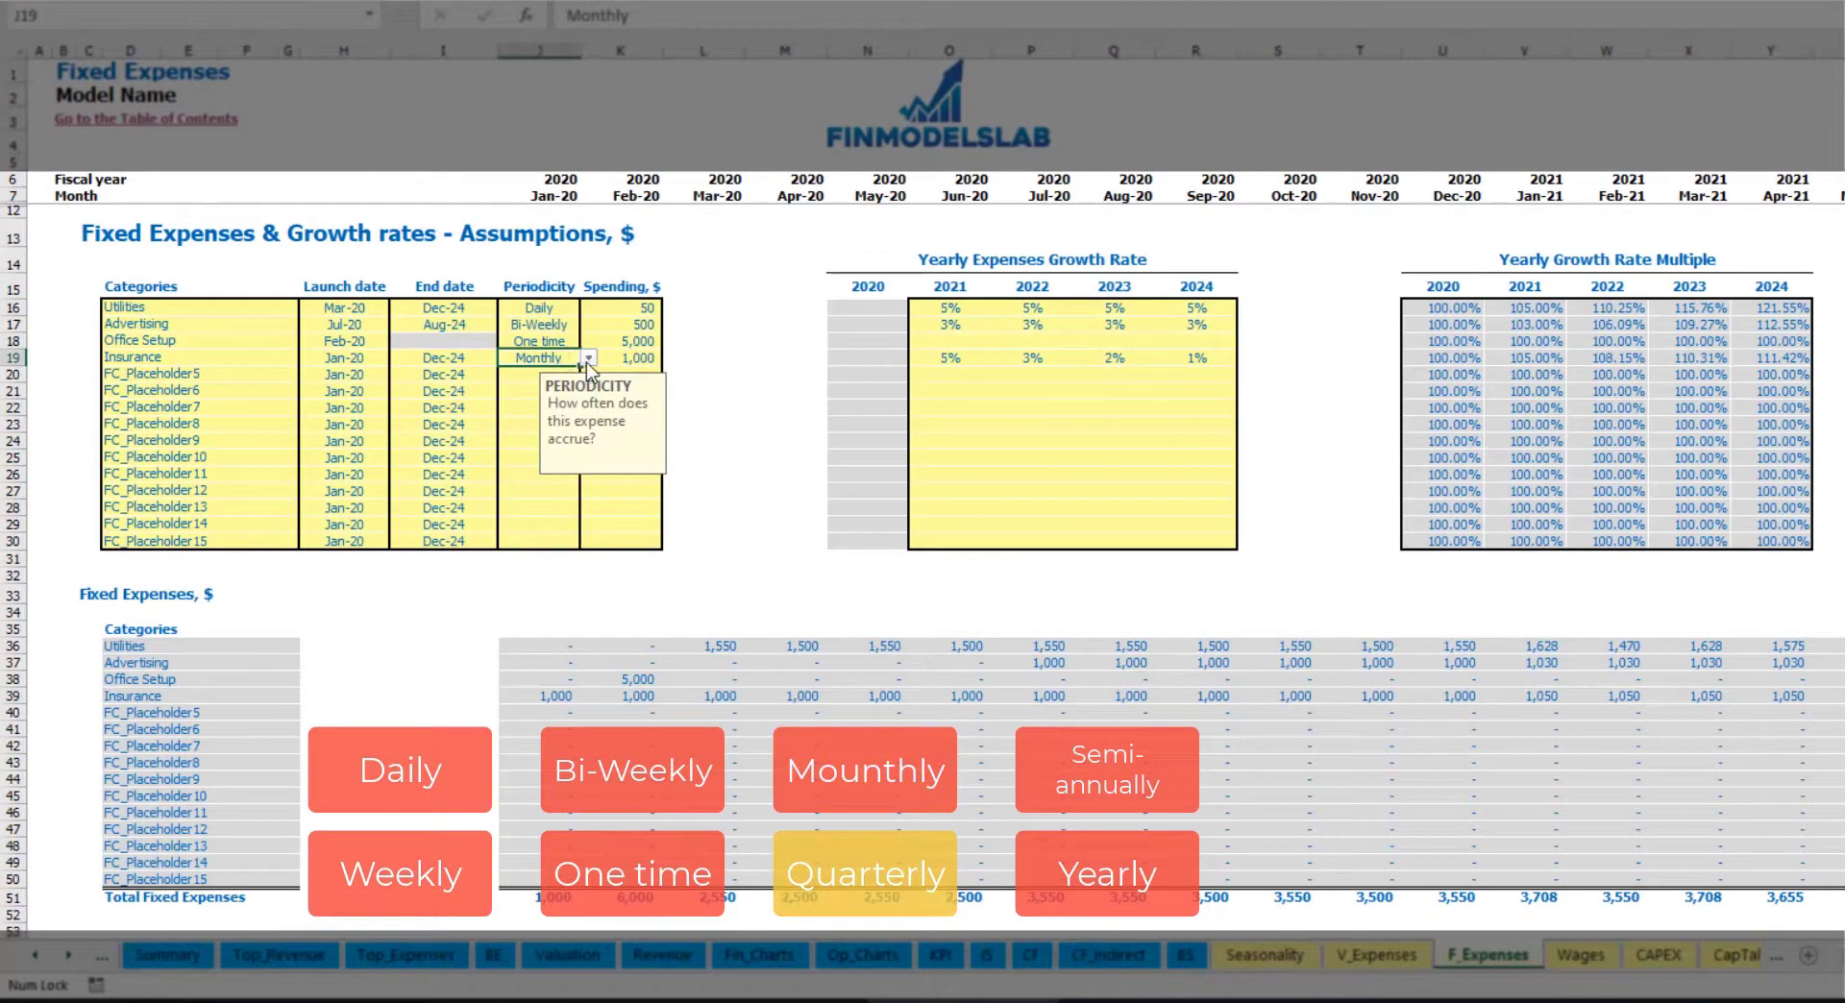
left_click(588, 358)
left_click(582, 457)
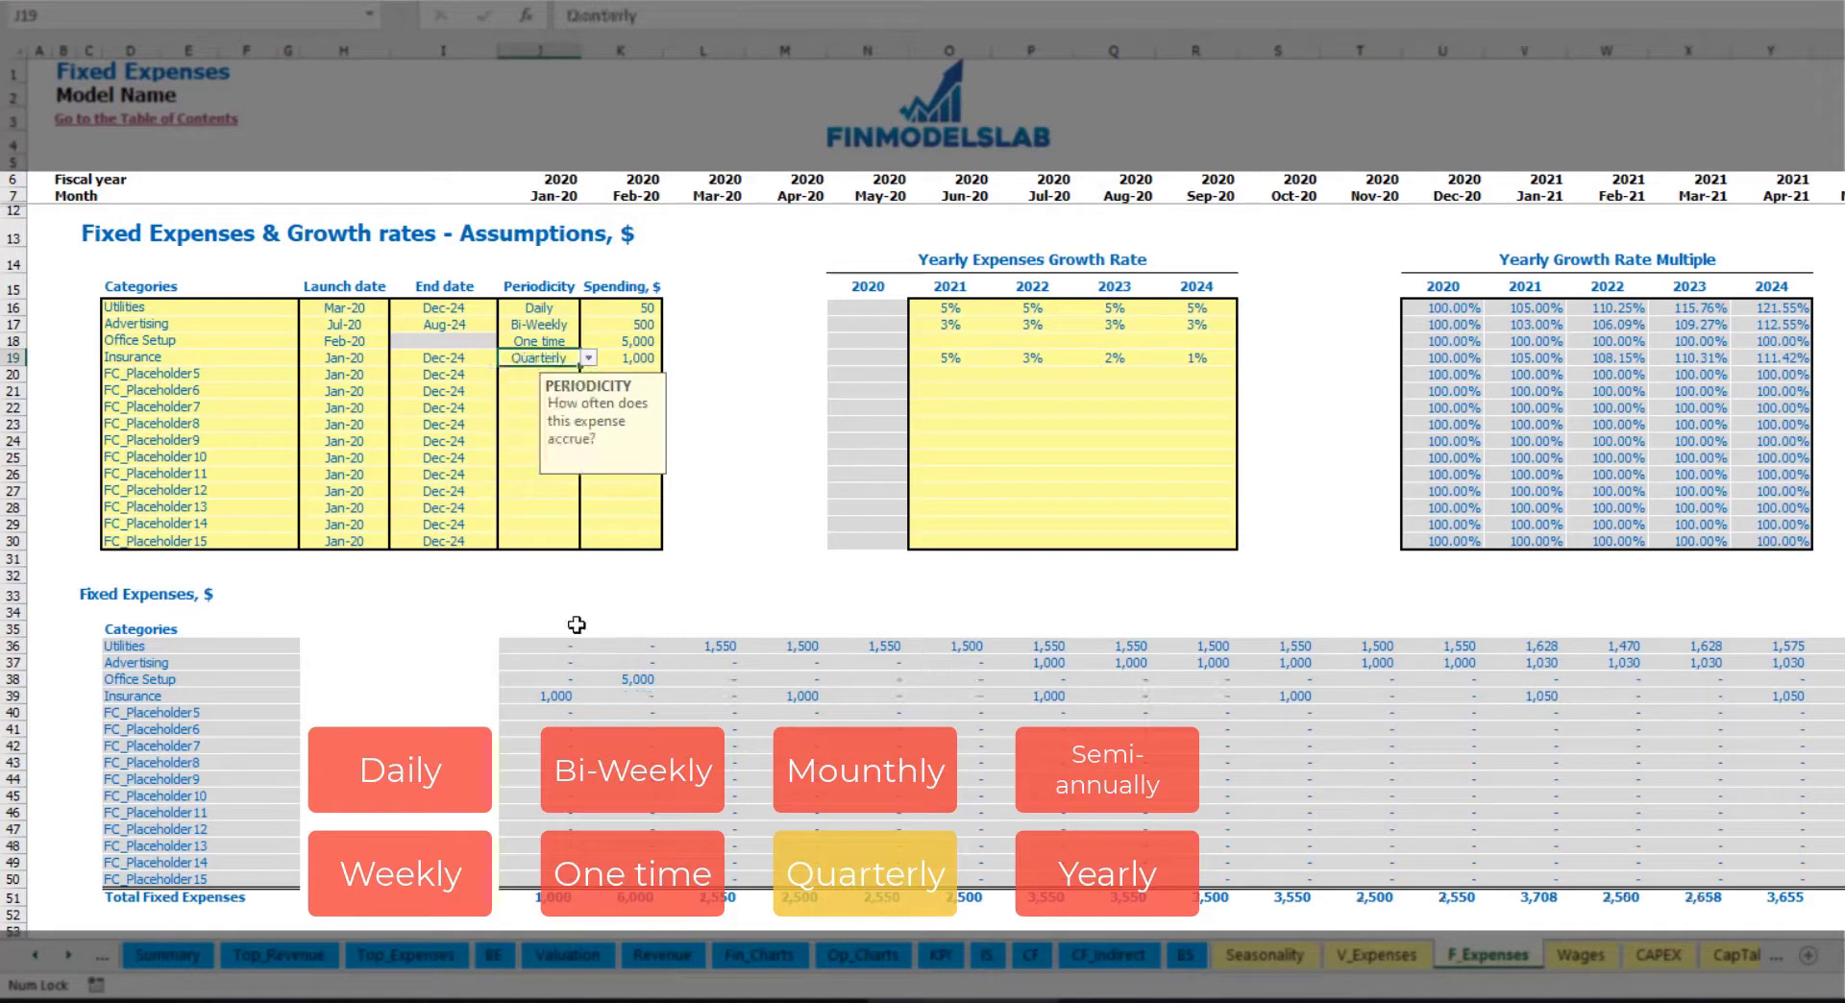
left_click(535, 698)
left_click(793, 694)
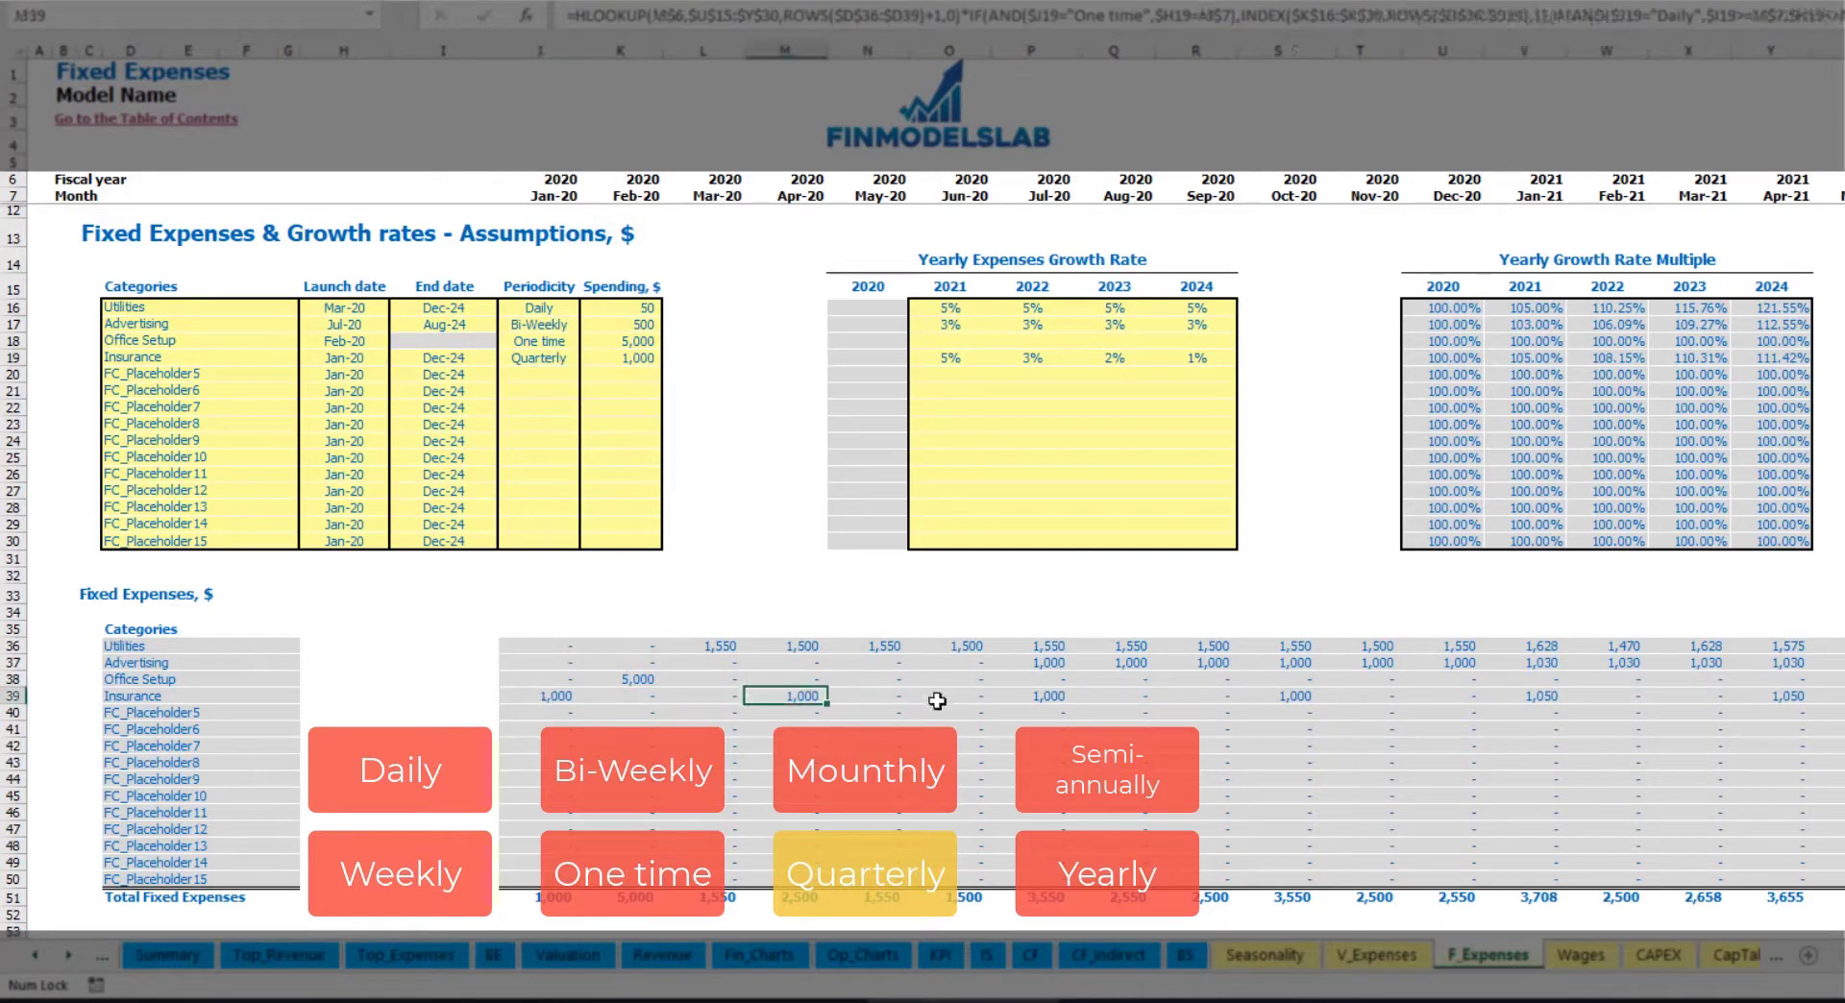
Set the Insurance launch date to Feb-20 and check which months of 2020 carry the quarterly amounts
left_click(375, 355)
left_click(397, 358)
left_click(346, 390)
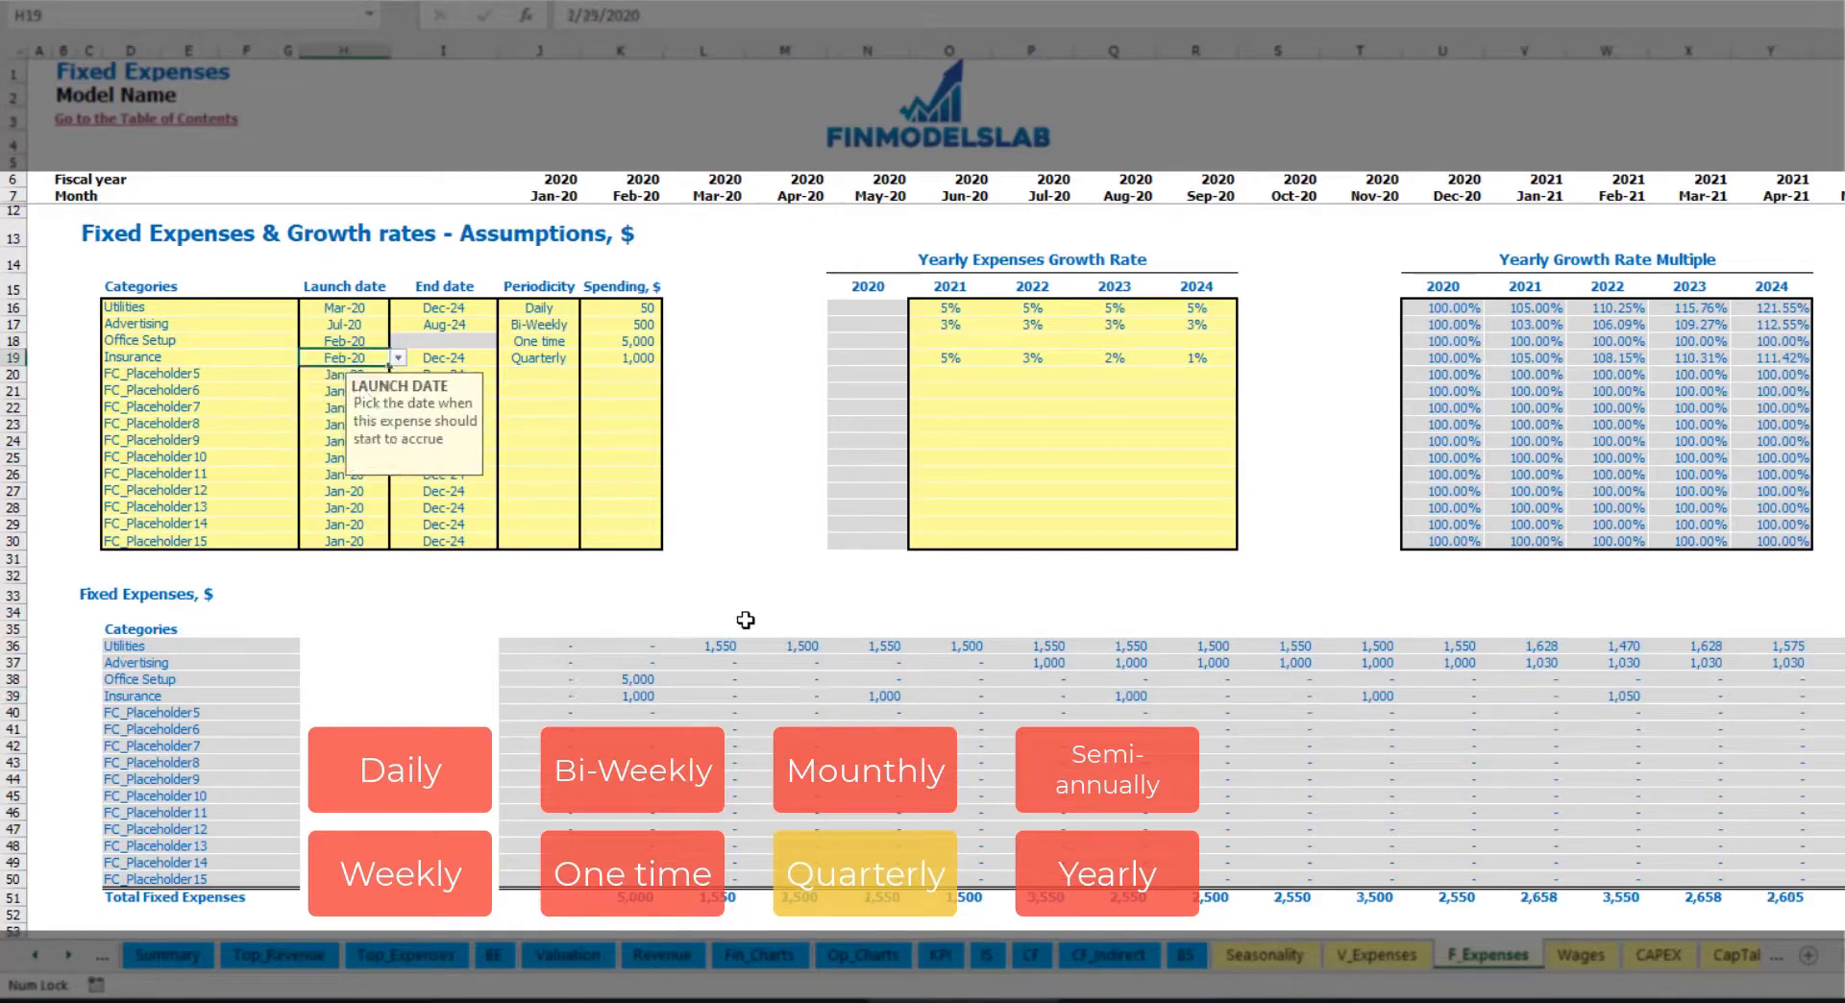
left_click(635, 695)
left_click(883, 703)
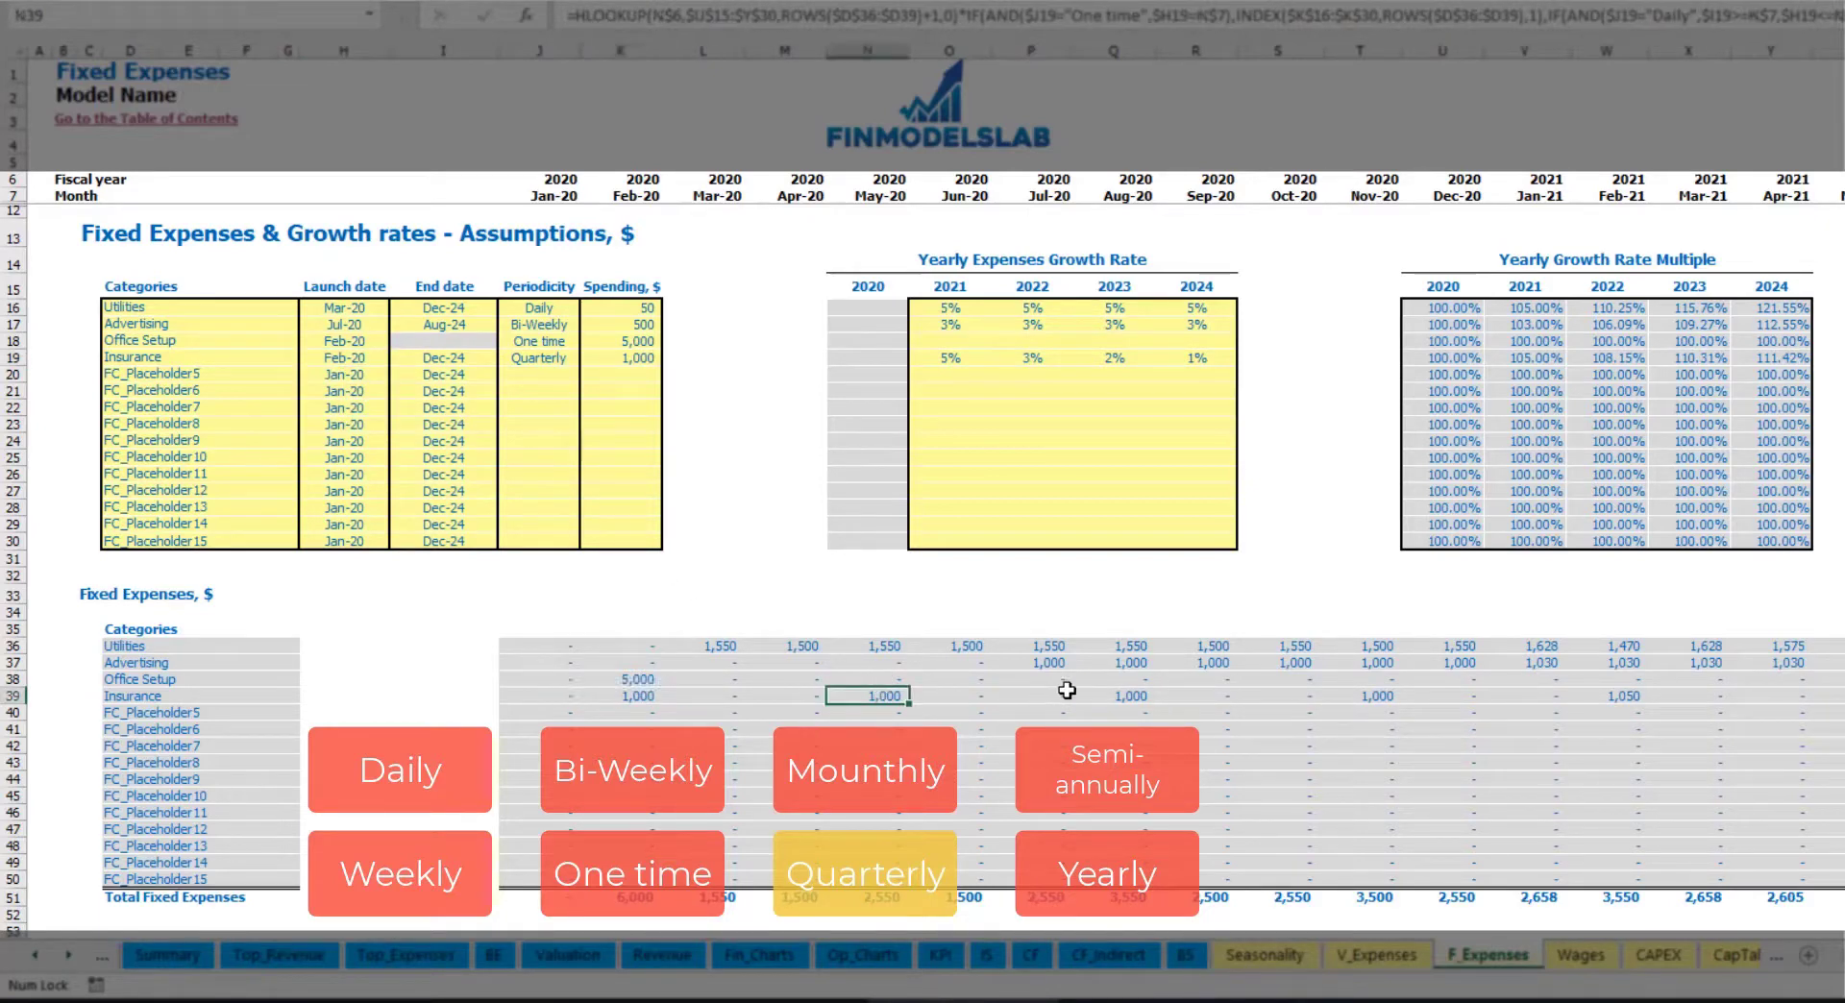
left_click(1136, 694)
left_click(611, 703)
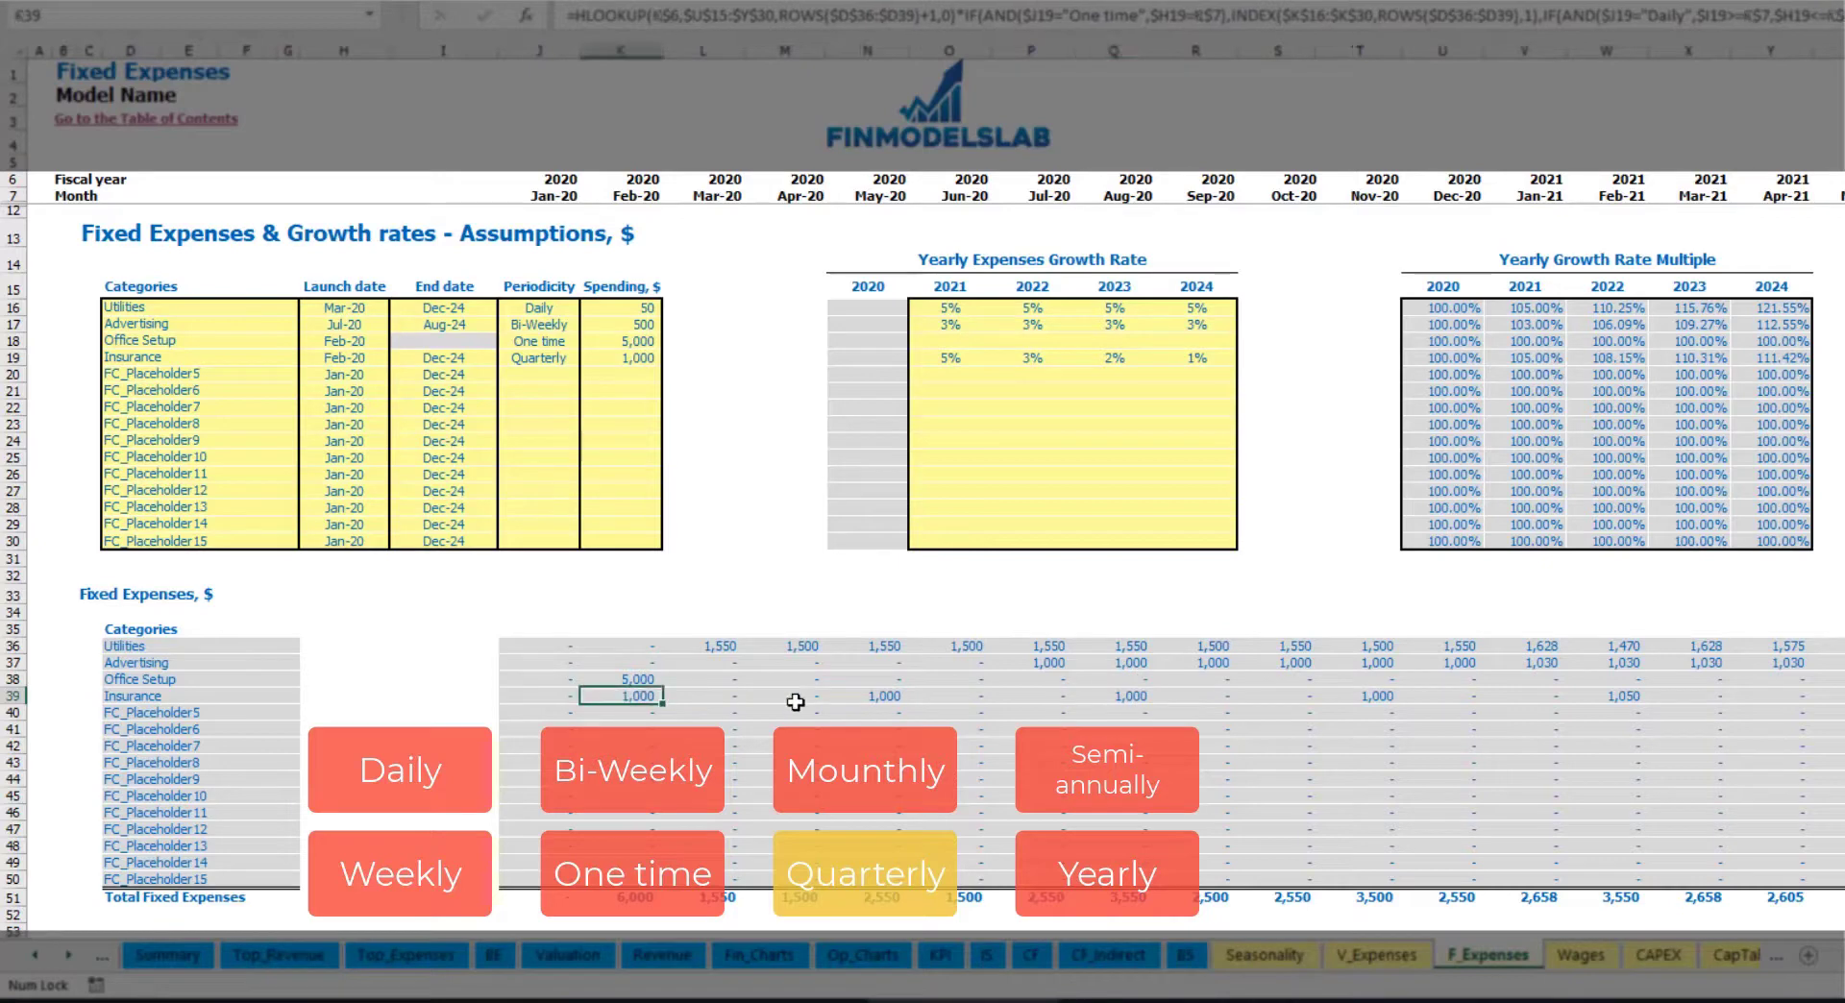
left_click(888, 701)
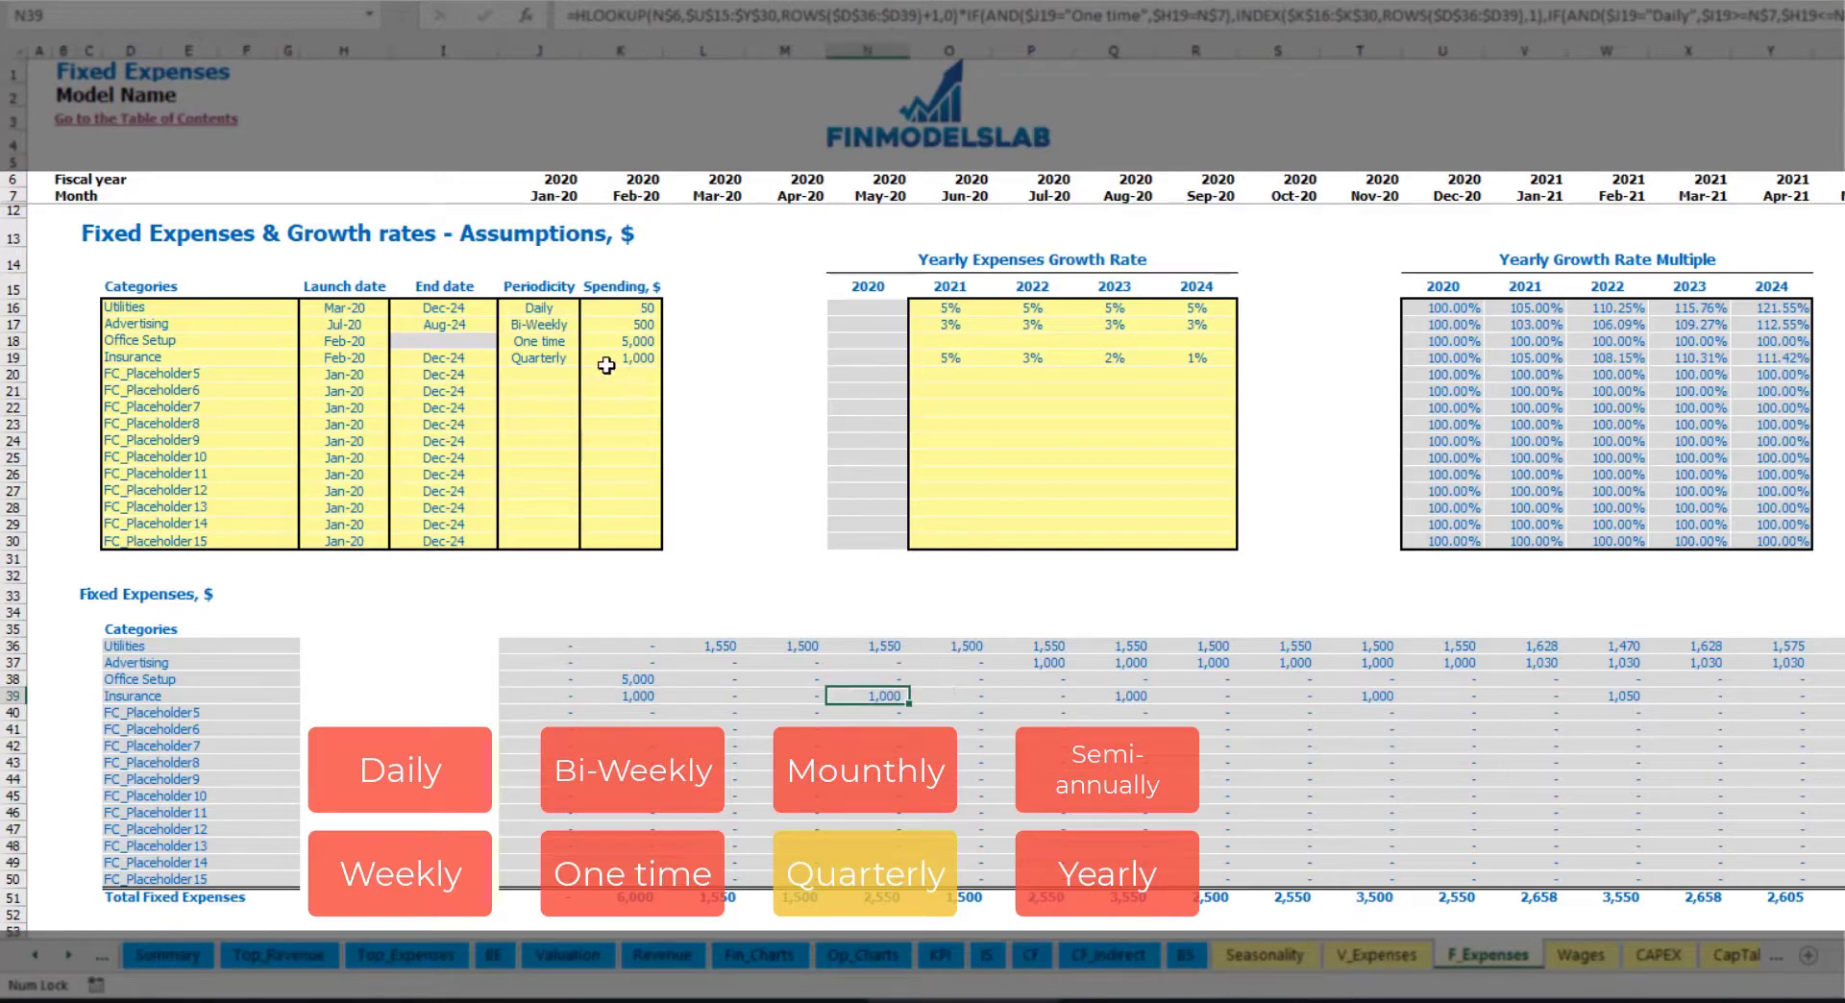
Switch the Insurance periodicity to Semi-Annually and review its calculated row from Feb-20 to Feb-21
left_click(562, 359)
left_click(588, 358)
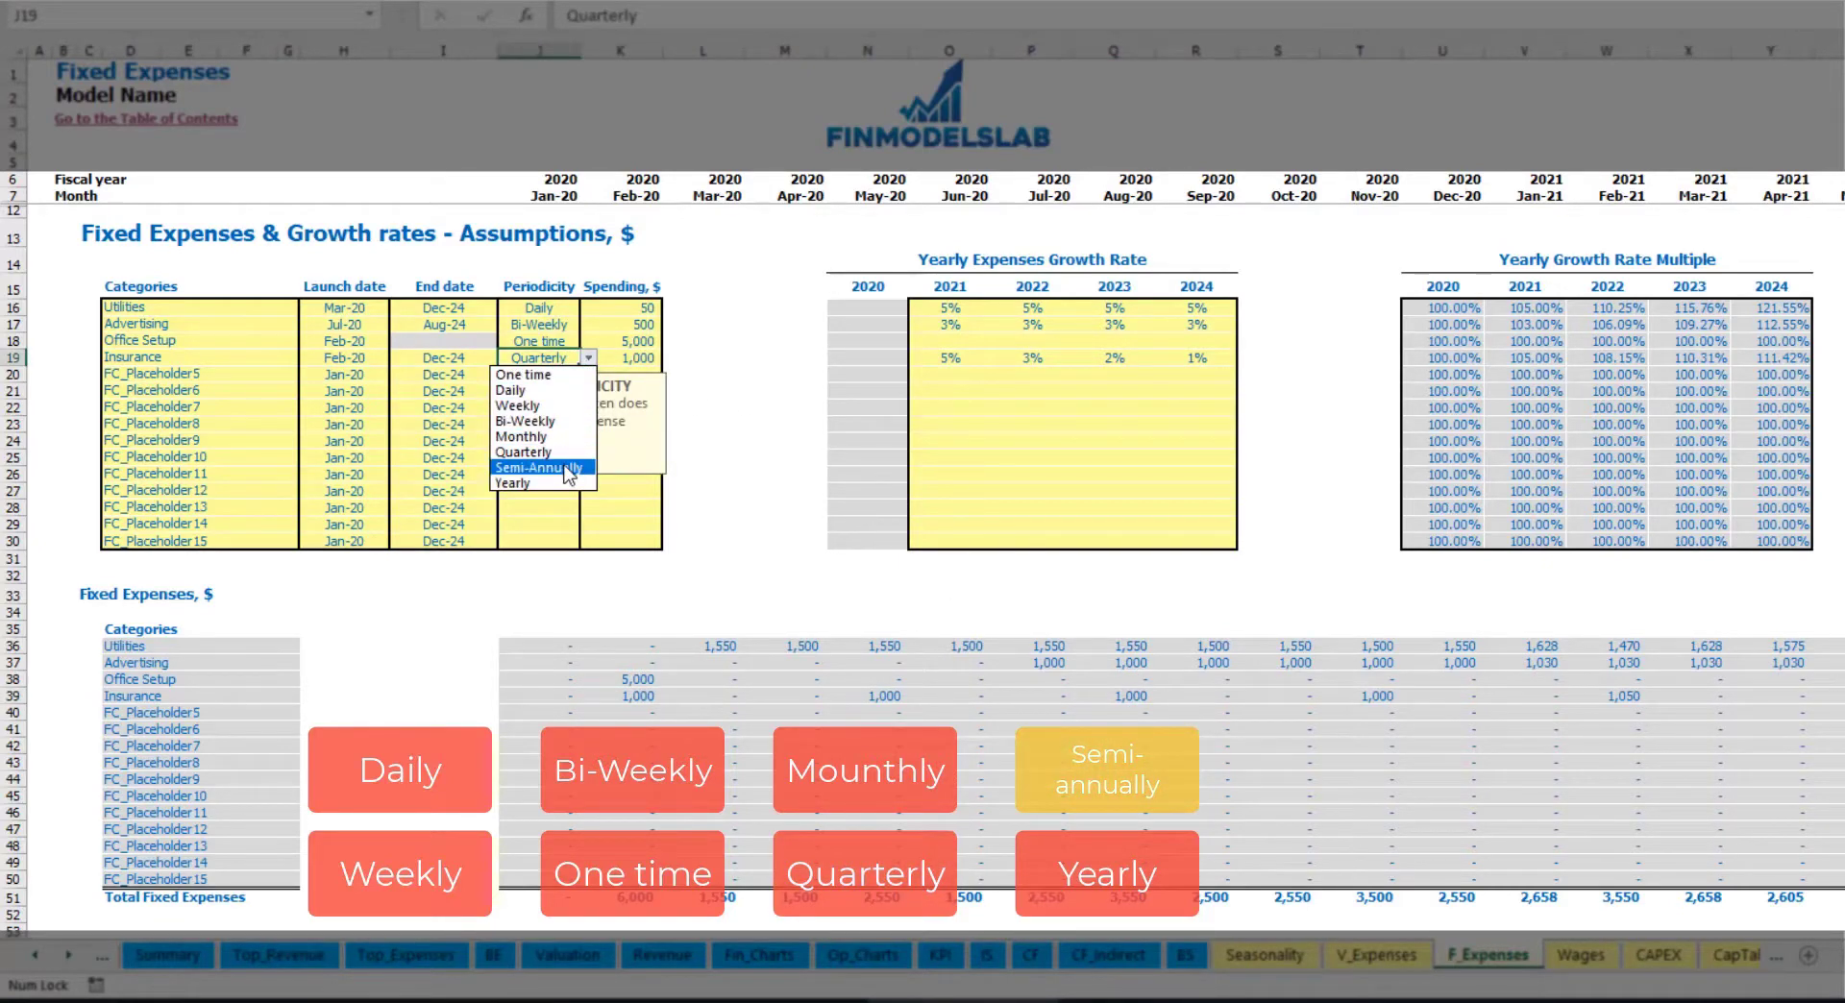
left_click(568, 469)
left_click(632, 701)
left_click_drag(662, 703, 1538, 698)
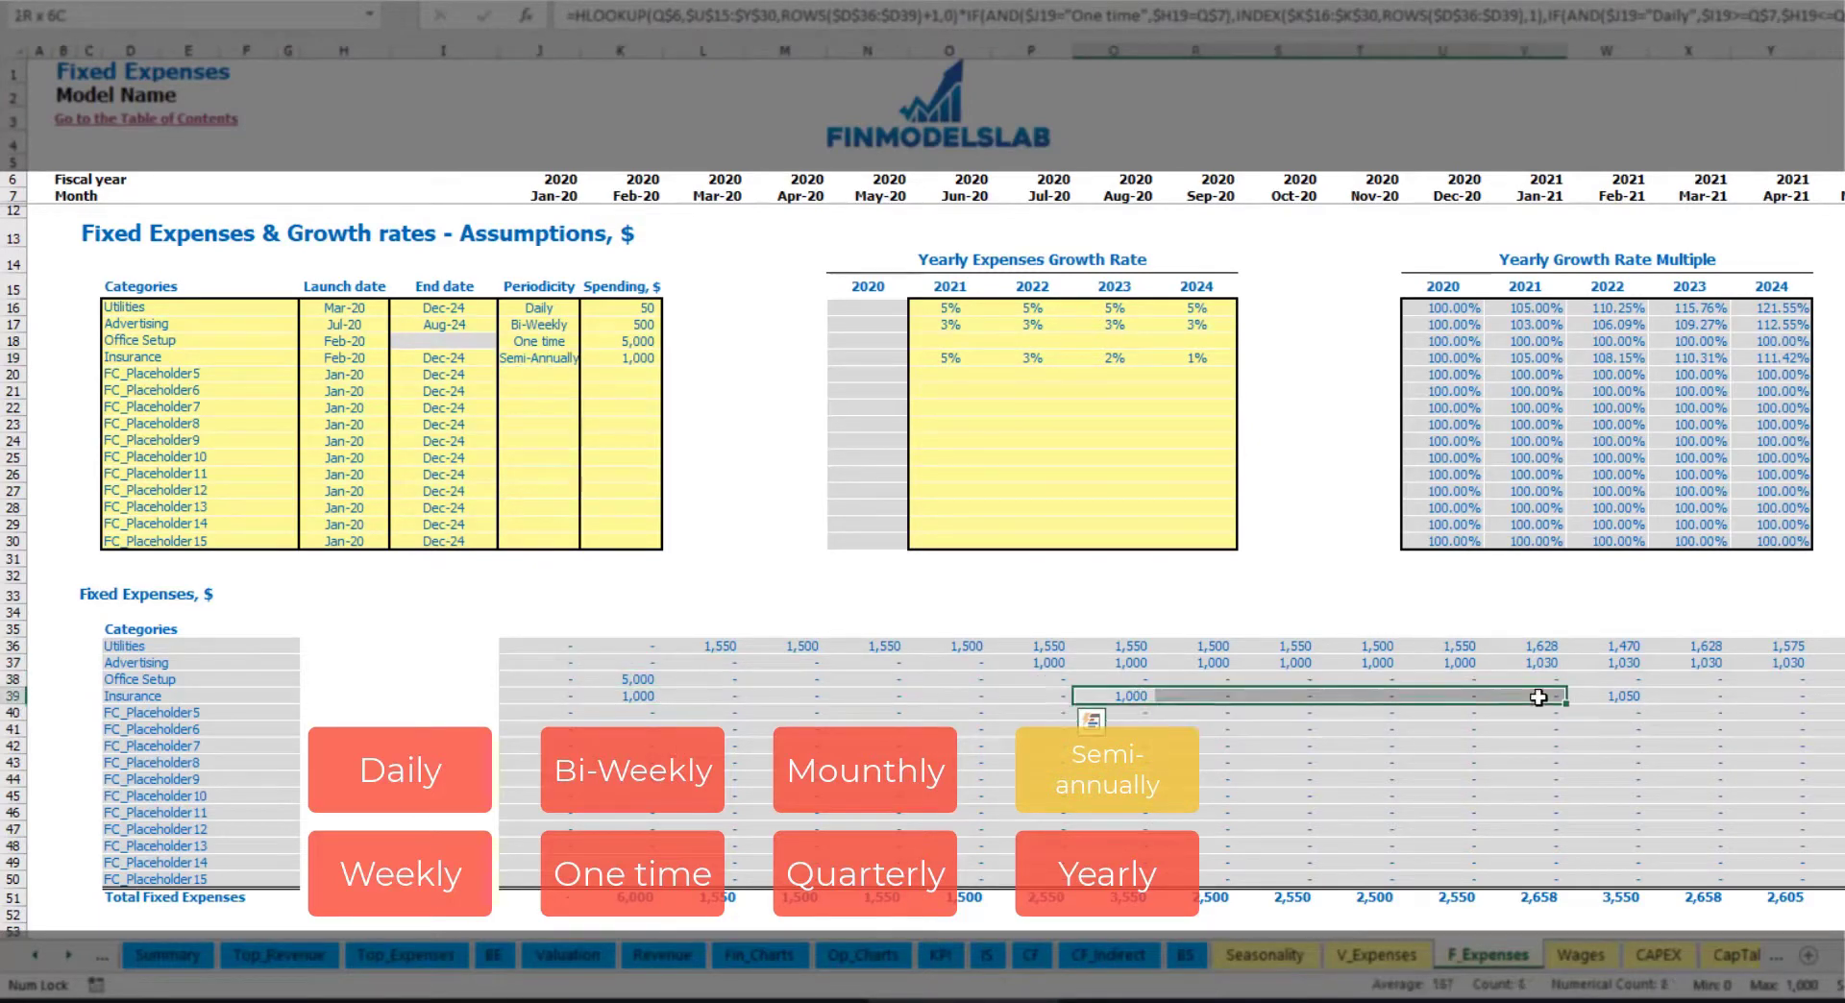
left_click(1607, 712)
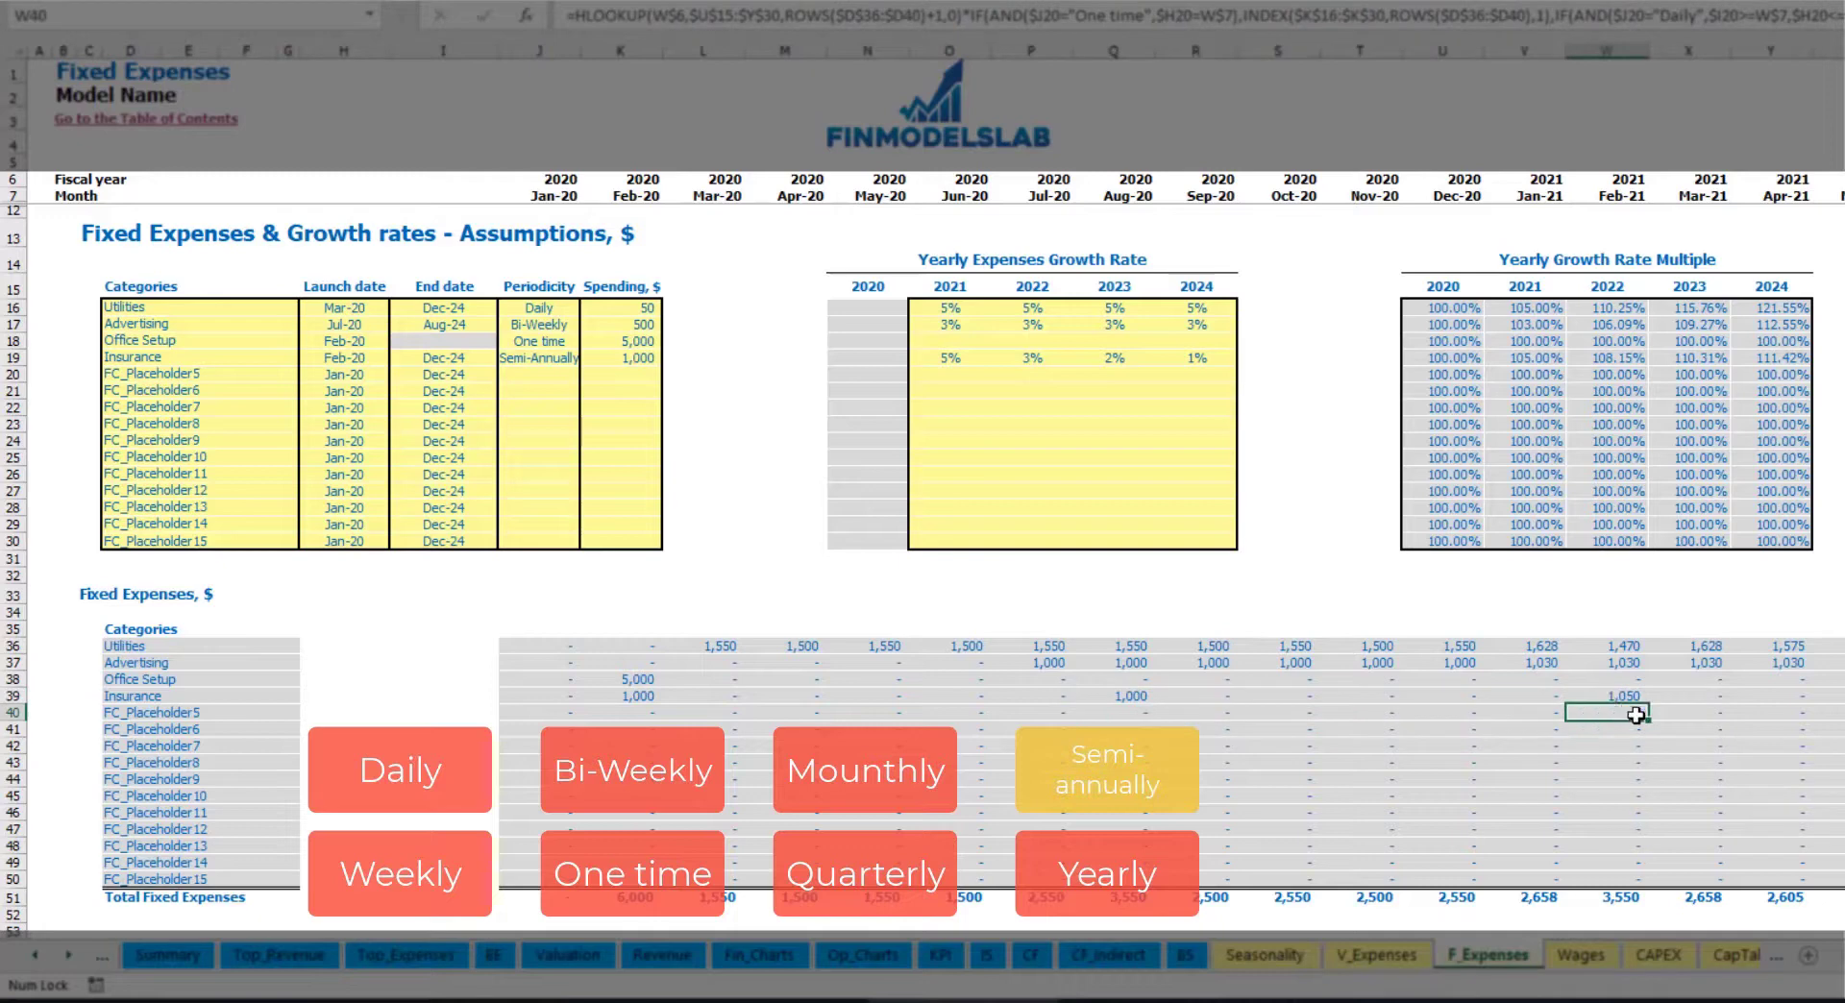
Set the Insurance periodicity to Yearly, then review its calculated row and its launch and end dates
left_click(557, 357)
left_click(588, 358)
left_click(527, 484)
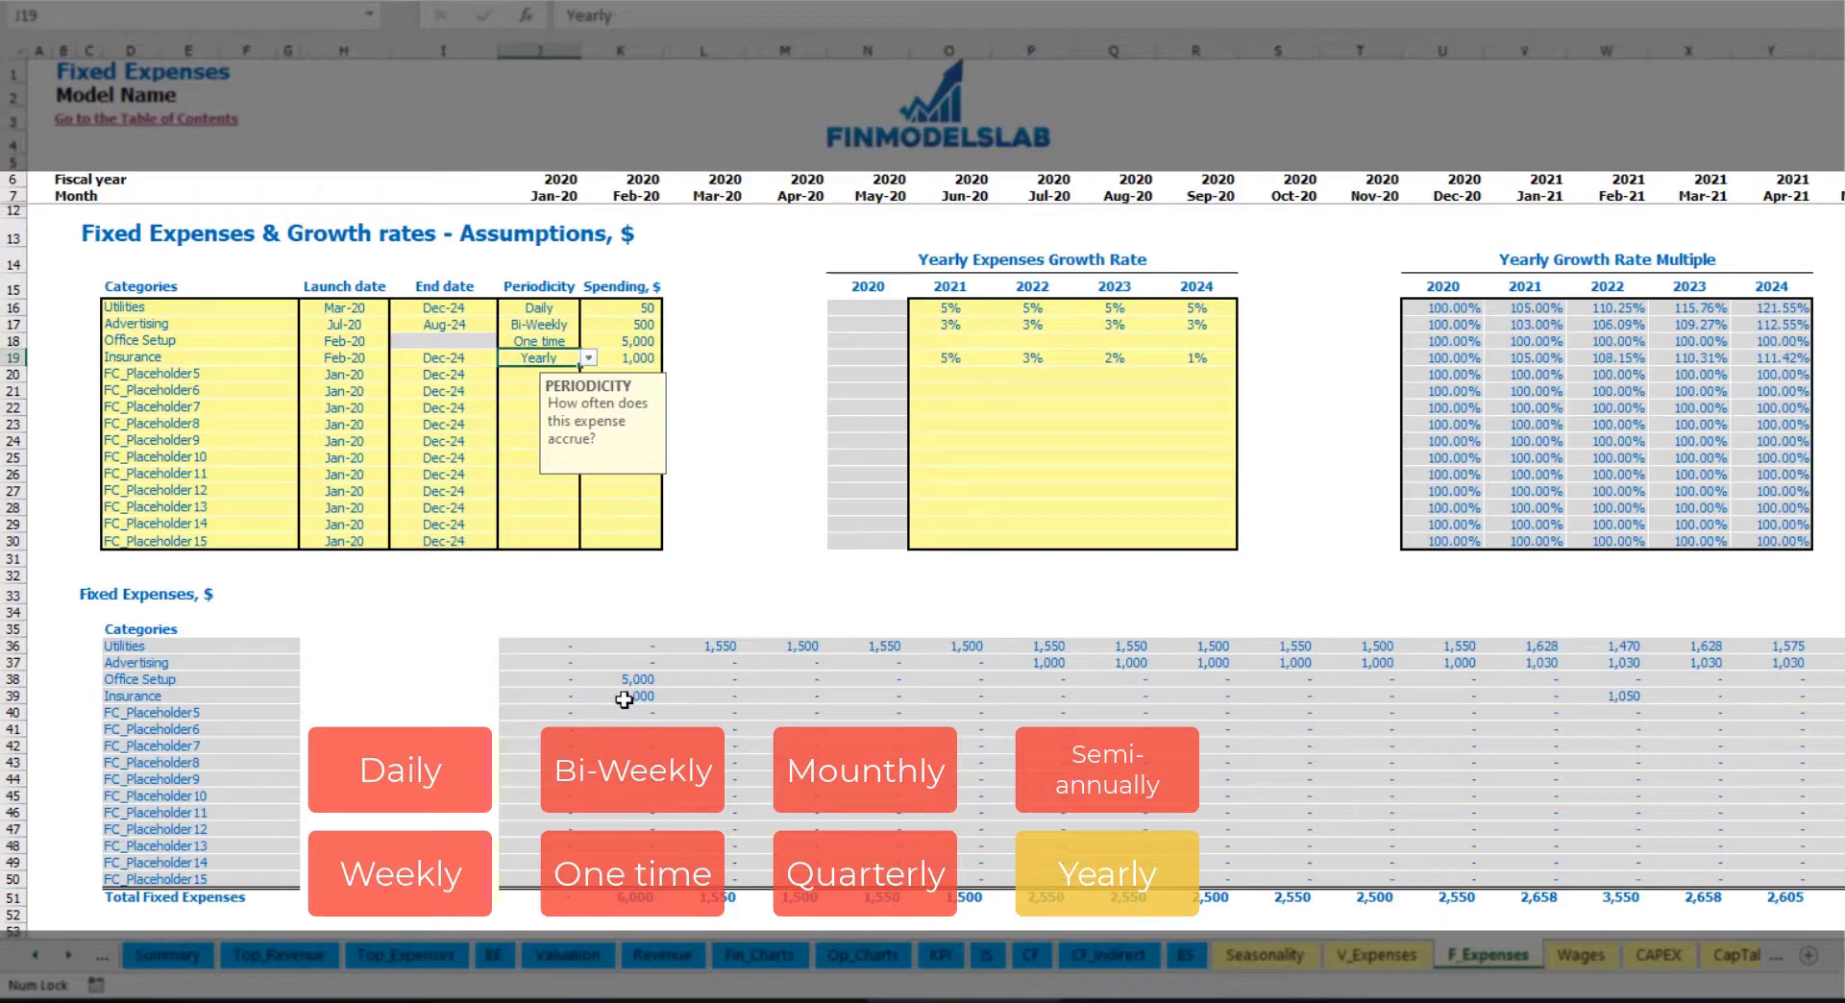
left_click_drag(627, 699, 1838, 699)
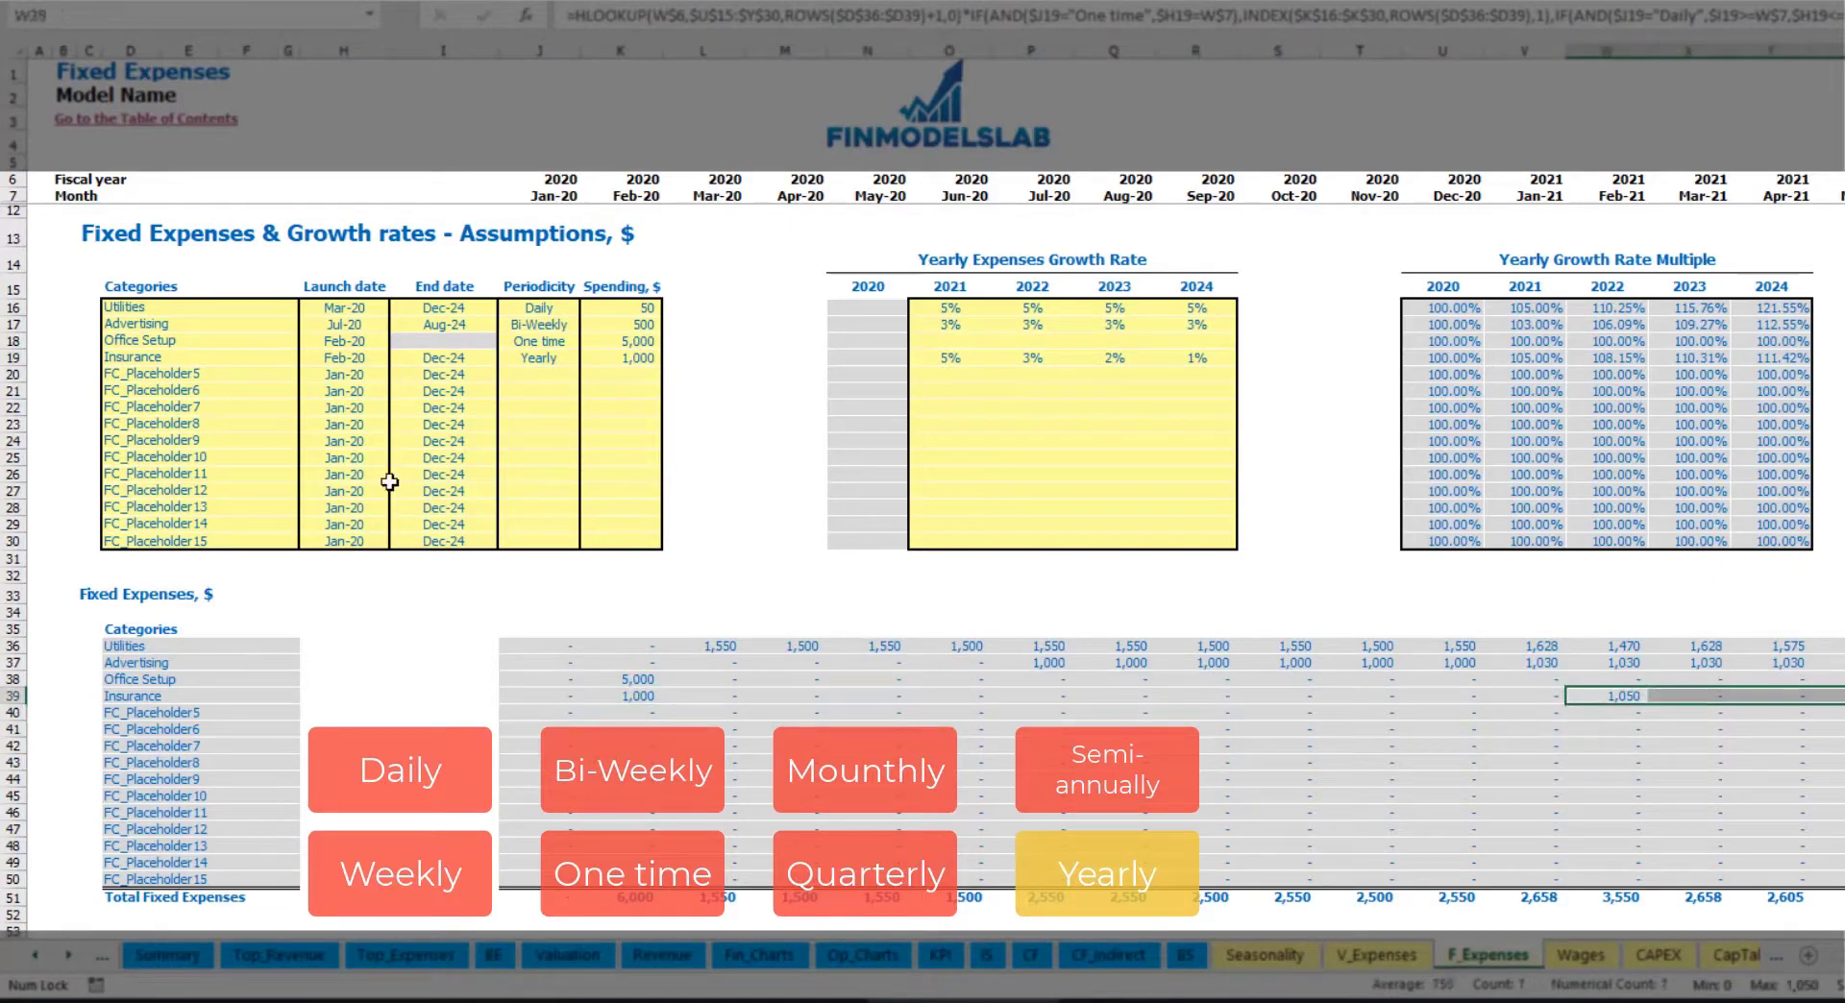
left_click(358, 359)
left_click(449, 359)
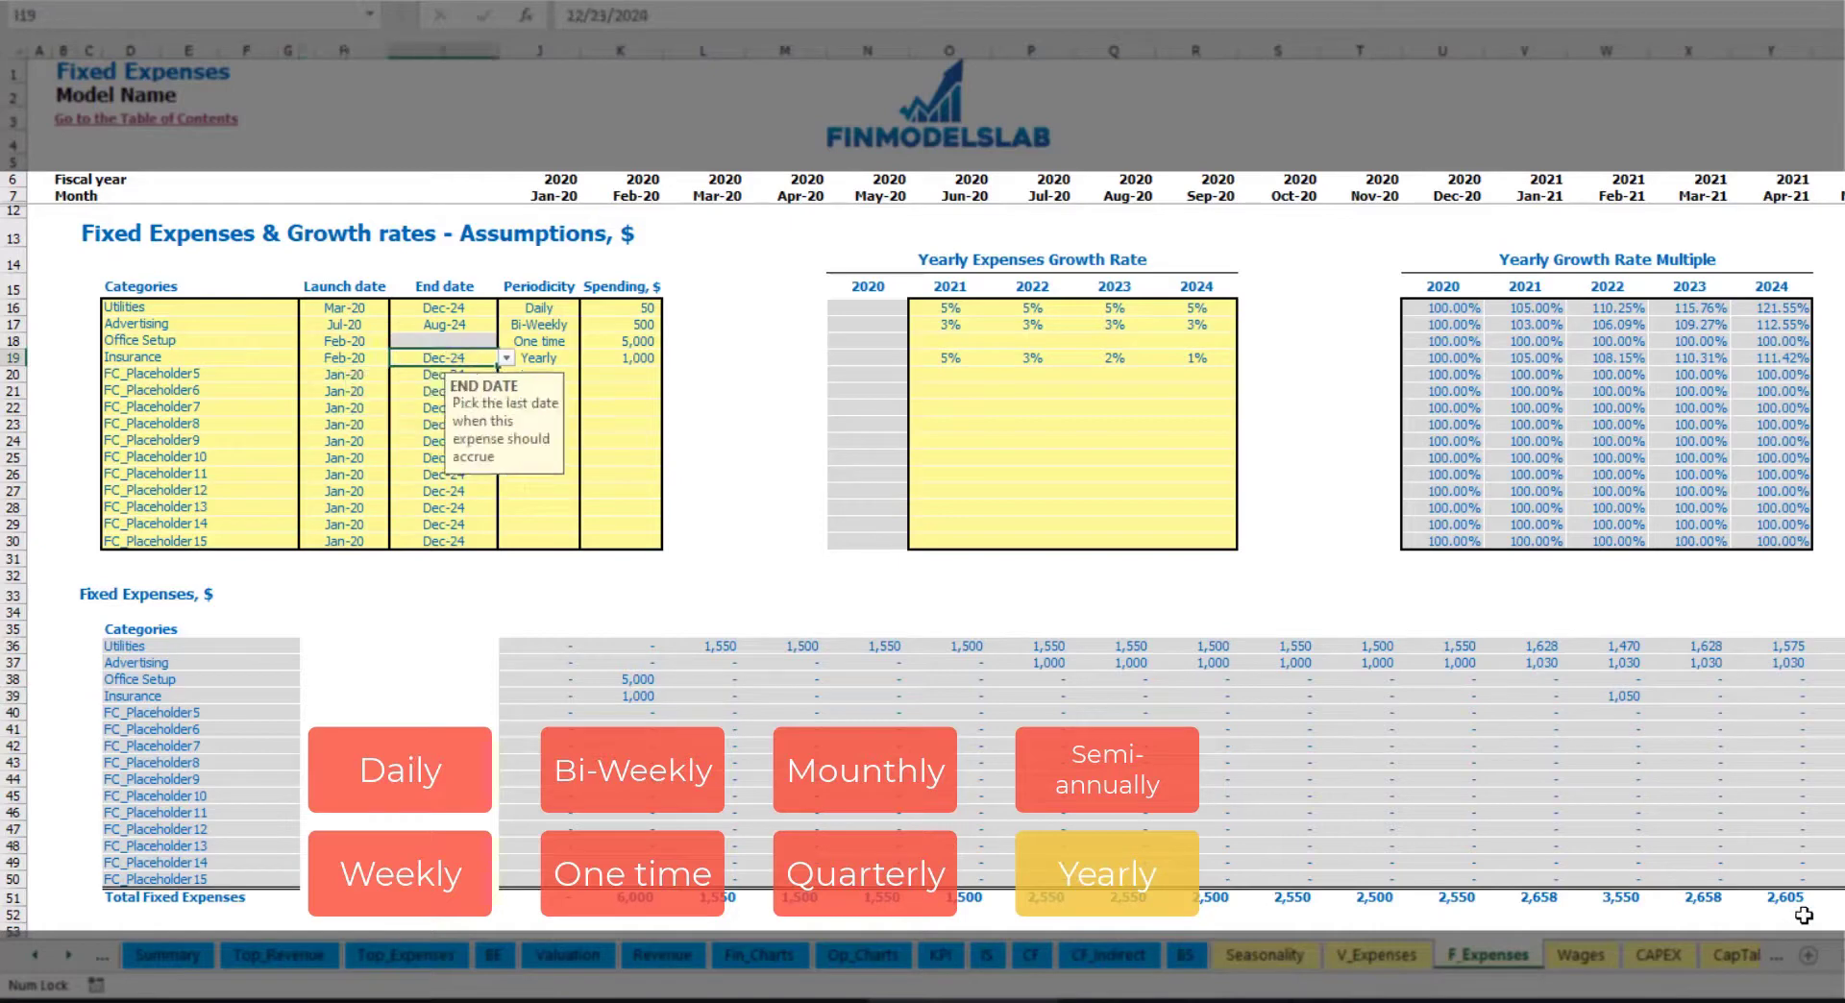
Review the calculated fixed expenses block, then open the Income Statement sheet
left_click(1291, 541)
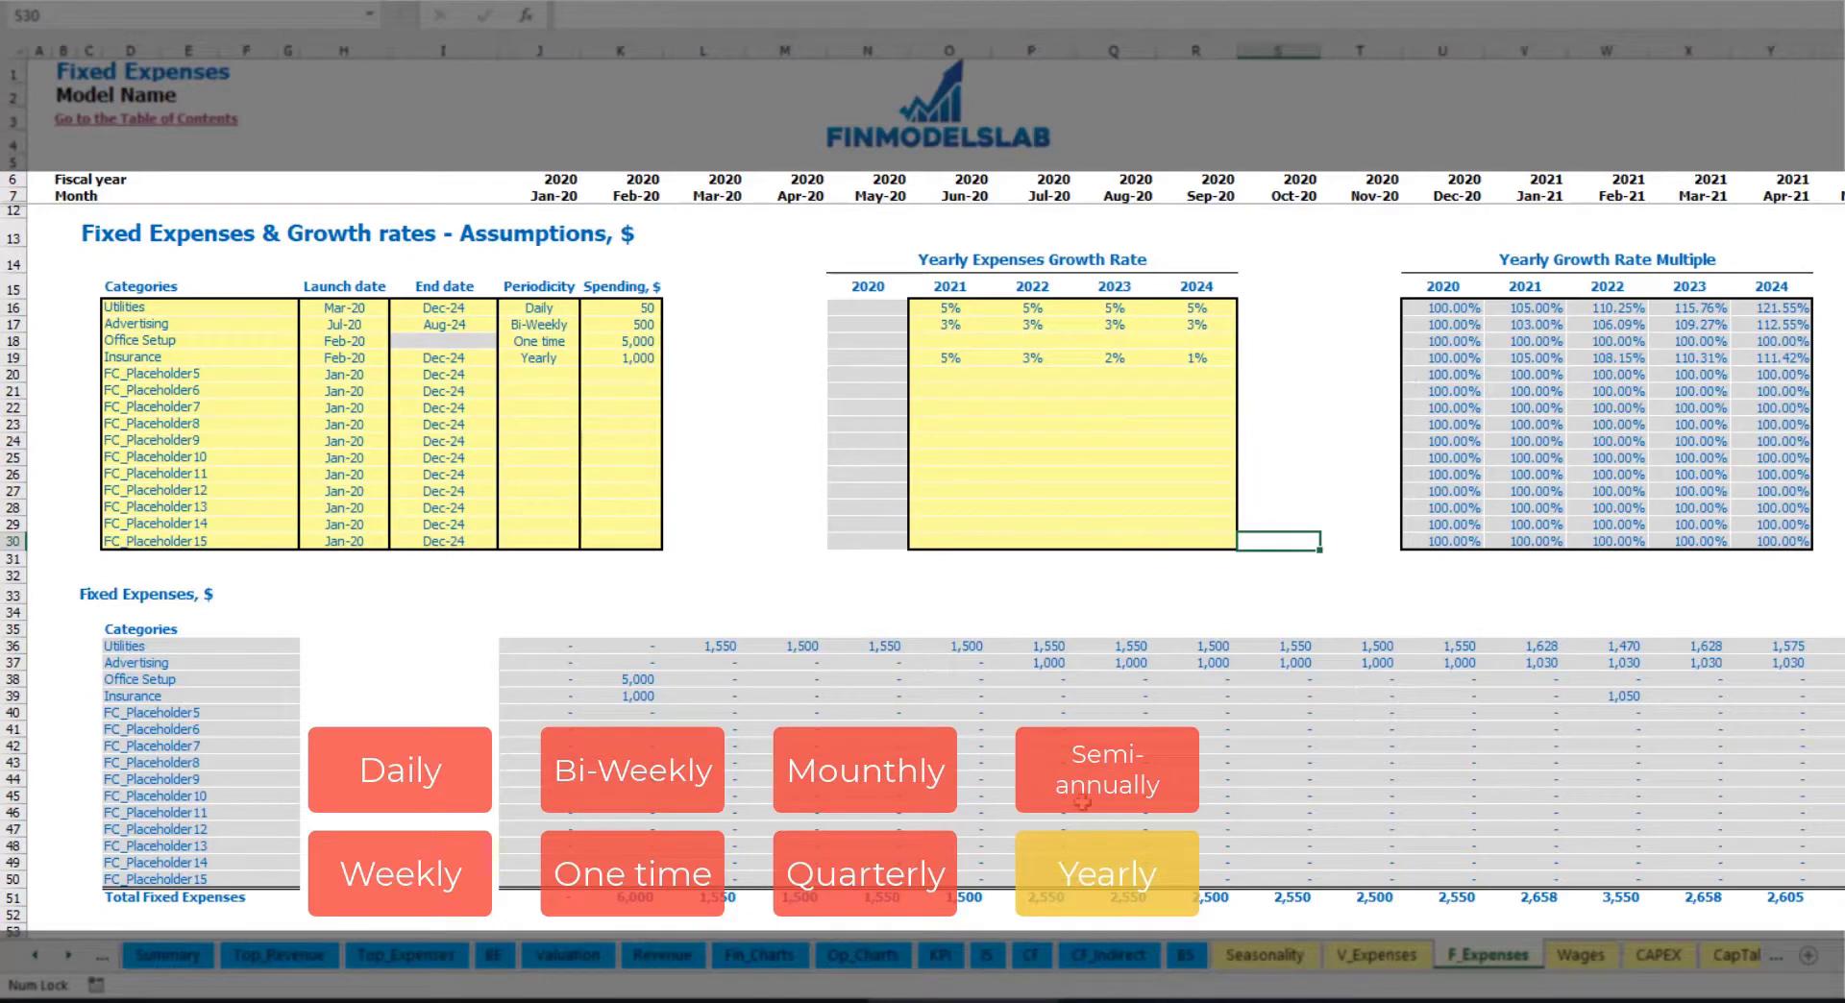
left_click(538, 647)
left_click_drag(808, 773, 1692, 879)
left_click(982, 957)
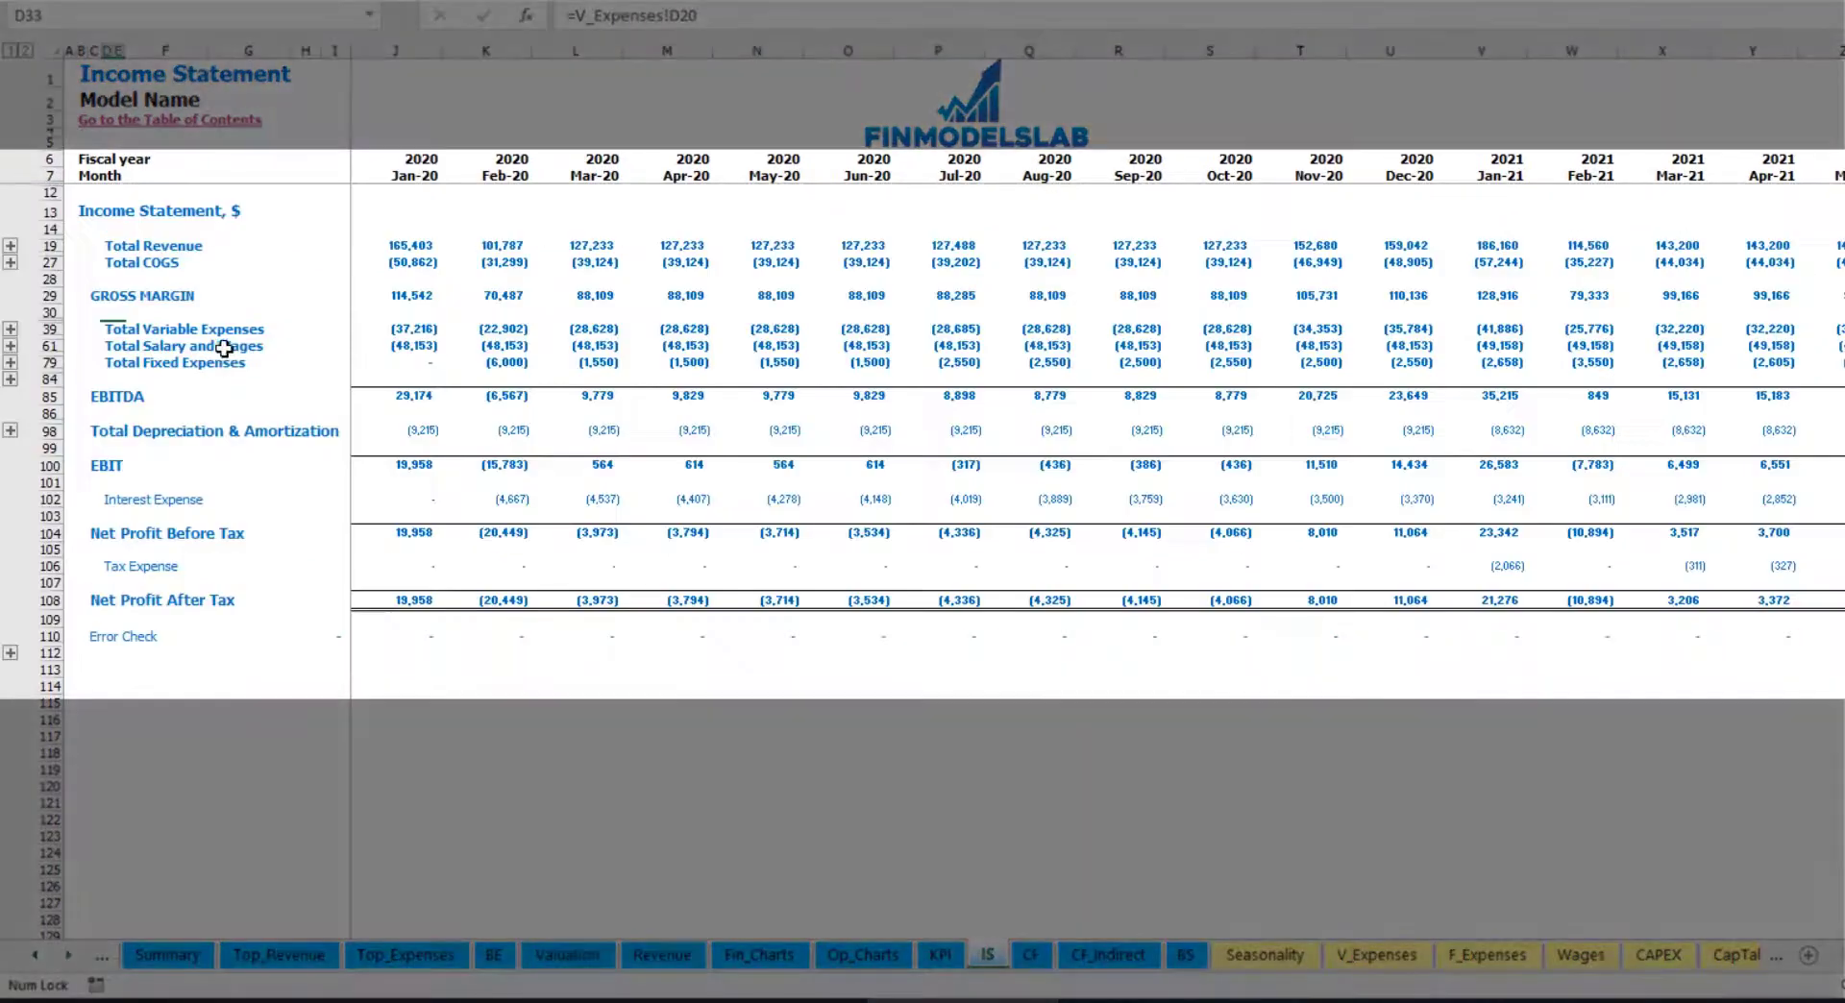
Expand the Total Fixed Expenses group in the Income Statement and review its rows from Utilities down to the last placeholder
left_click(111, 363)
left_click(10, 364)
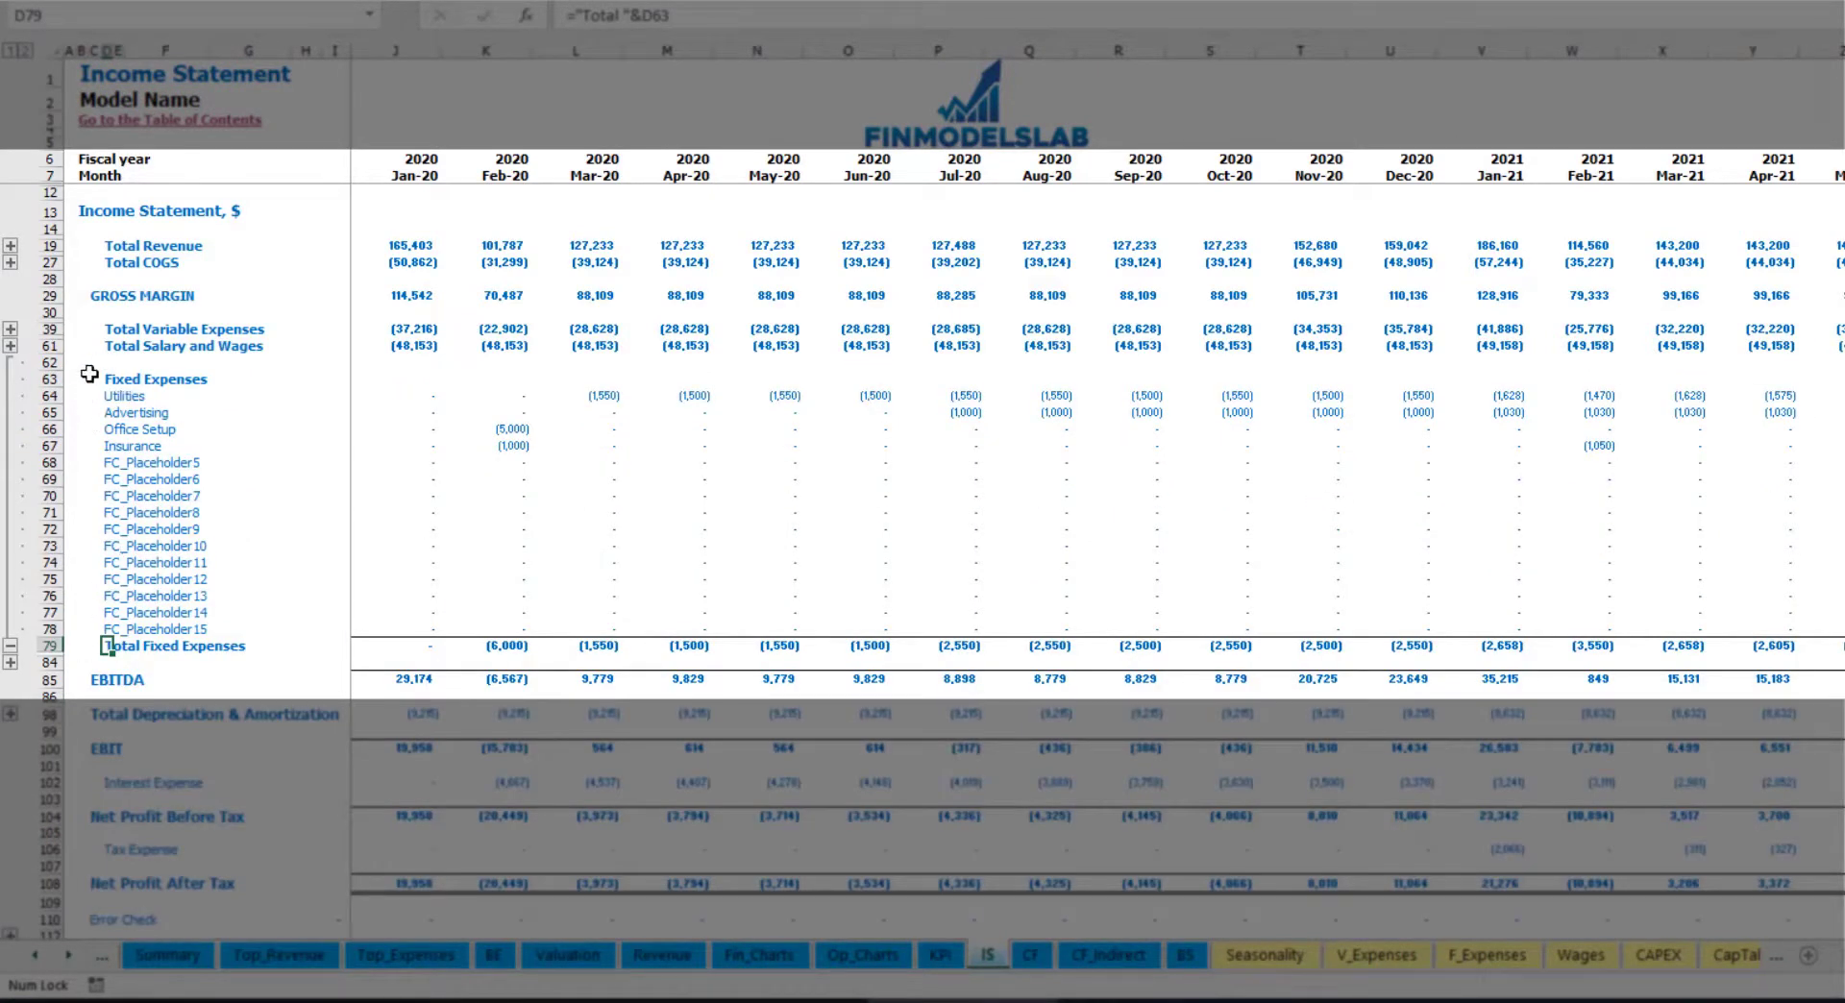
left_click_drag(53, 396, 58, 427)
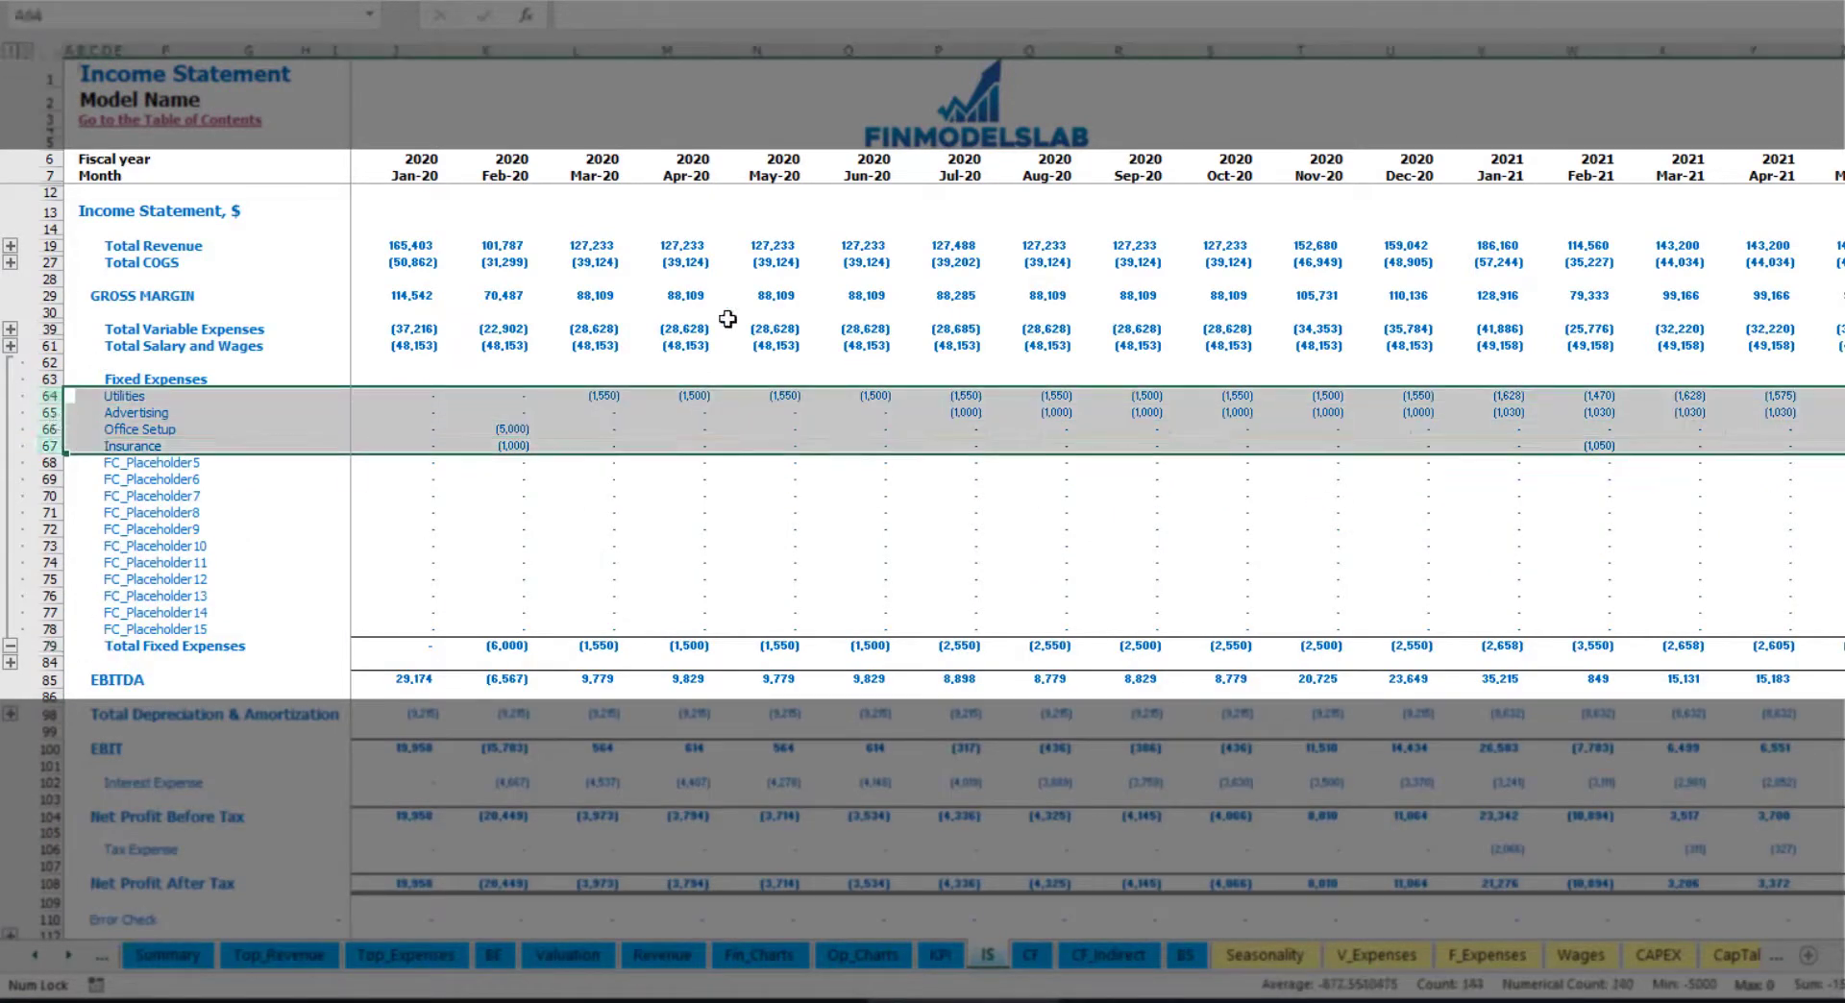
left_click(113, 398)
left_click_drag(116, 411, 122, 630)
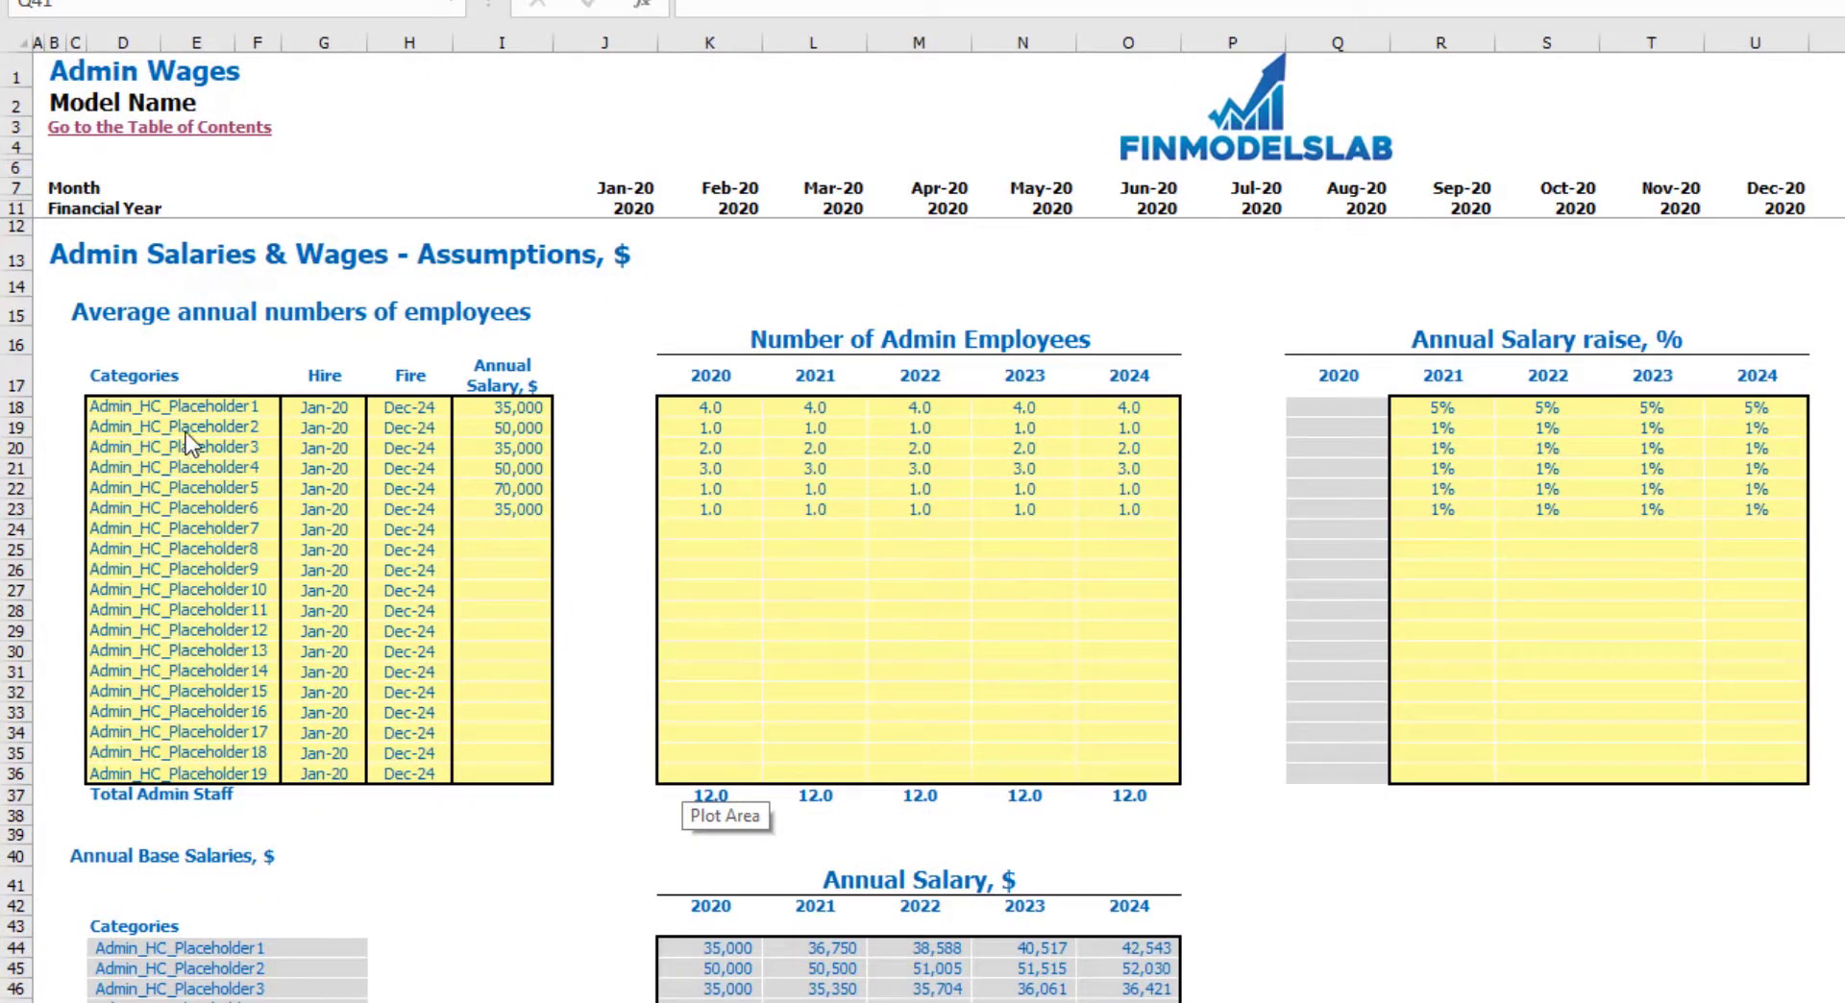
Name the first admin staff category "managers" and set its hire date to Feb-20
left_click(117, 413)
type("ma")
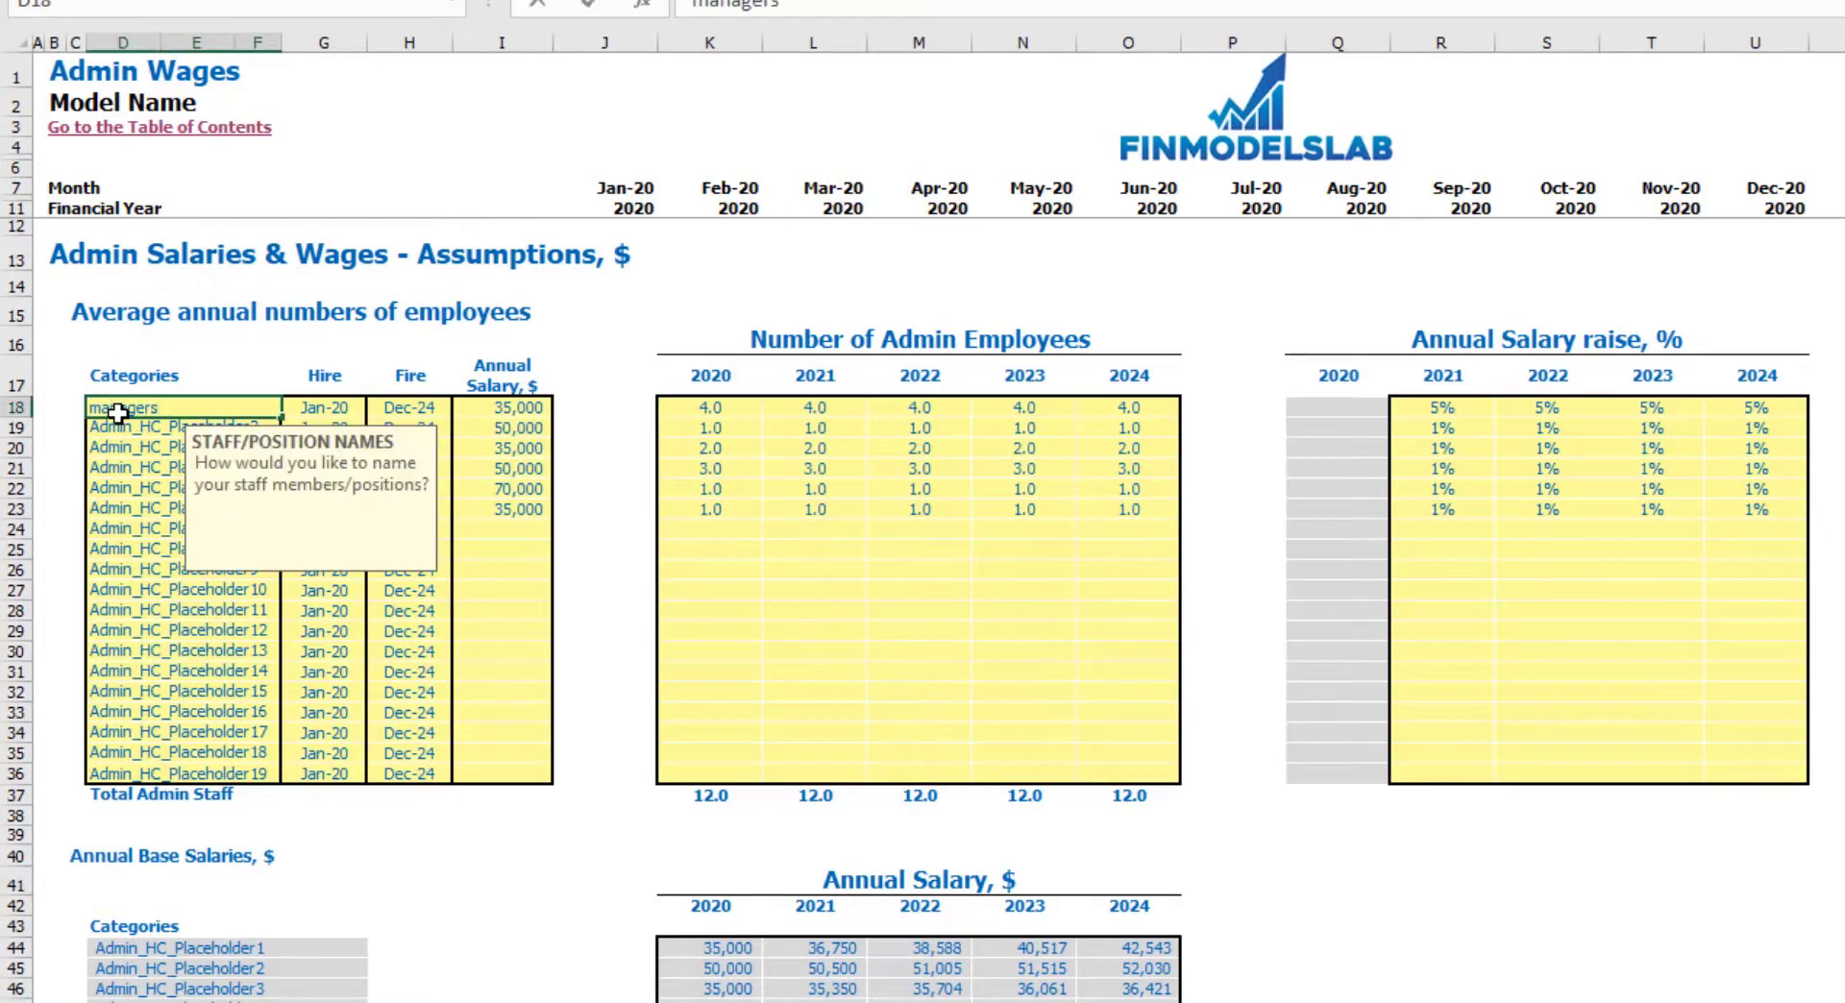
type("nagers")
left_click(351, 401)
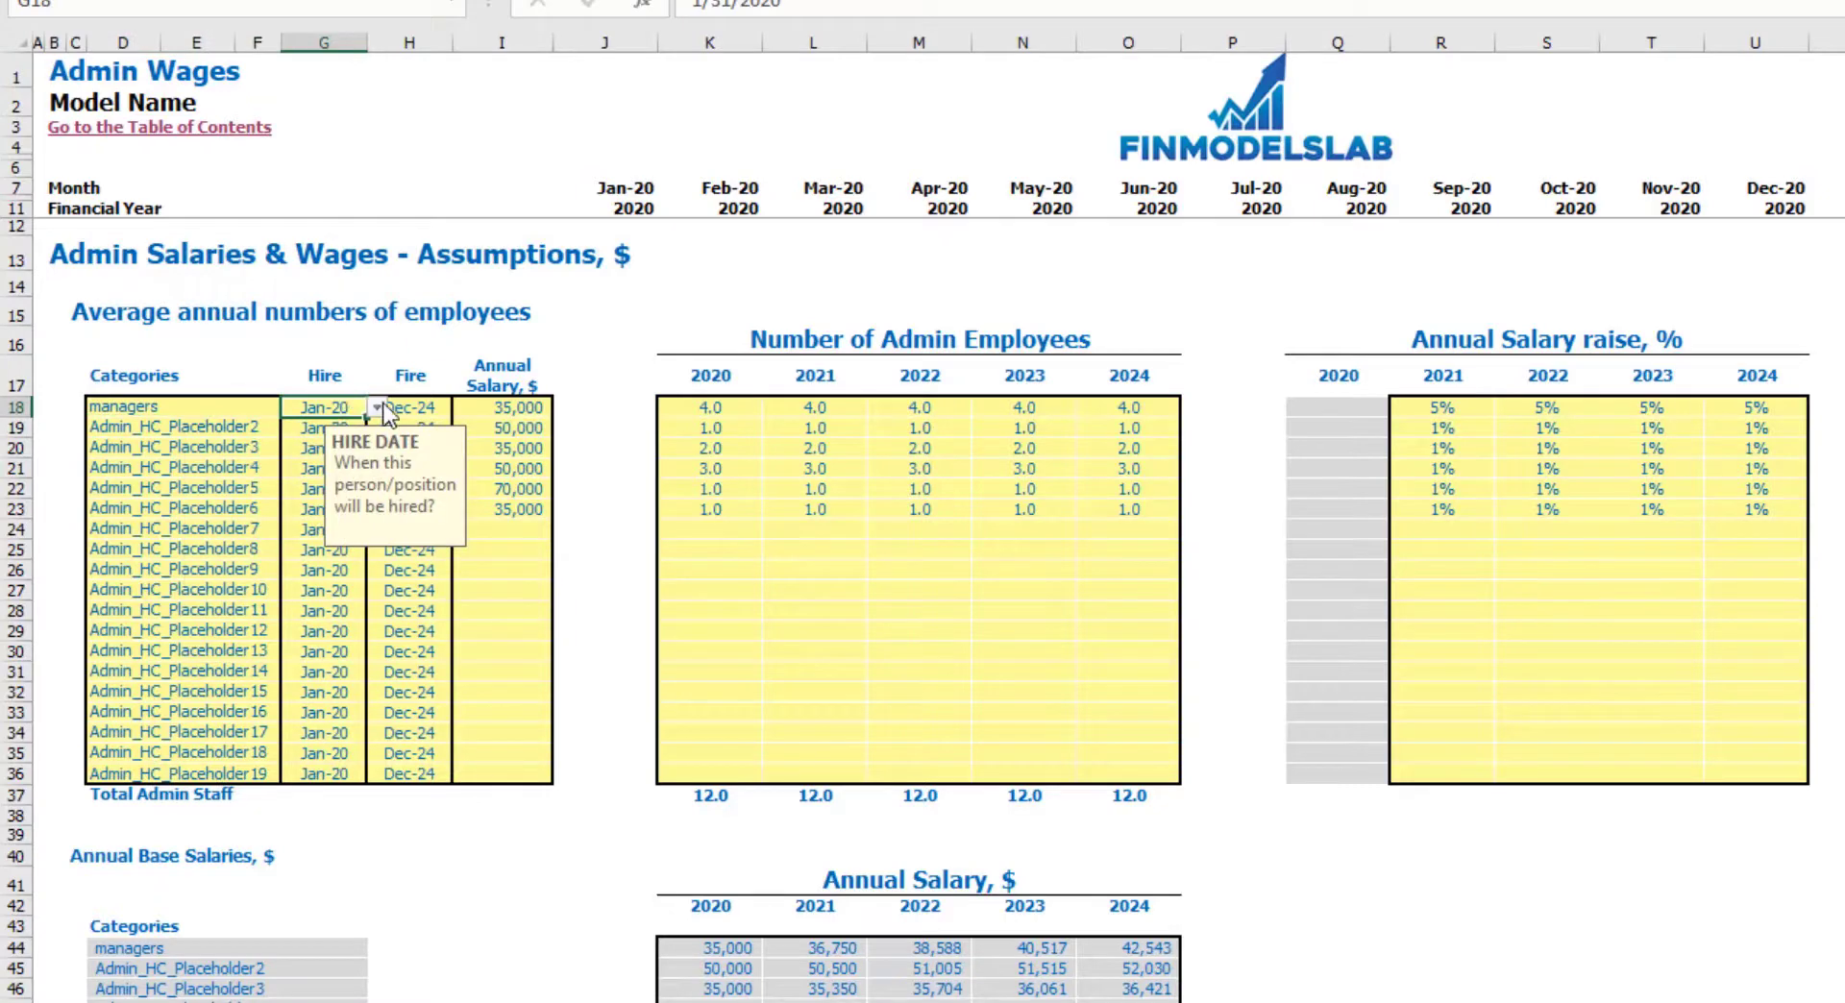
left_click(376, 407)
left_click(342, 442)
left_click(592, 337)
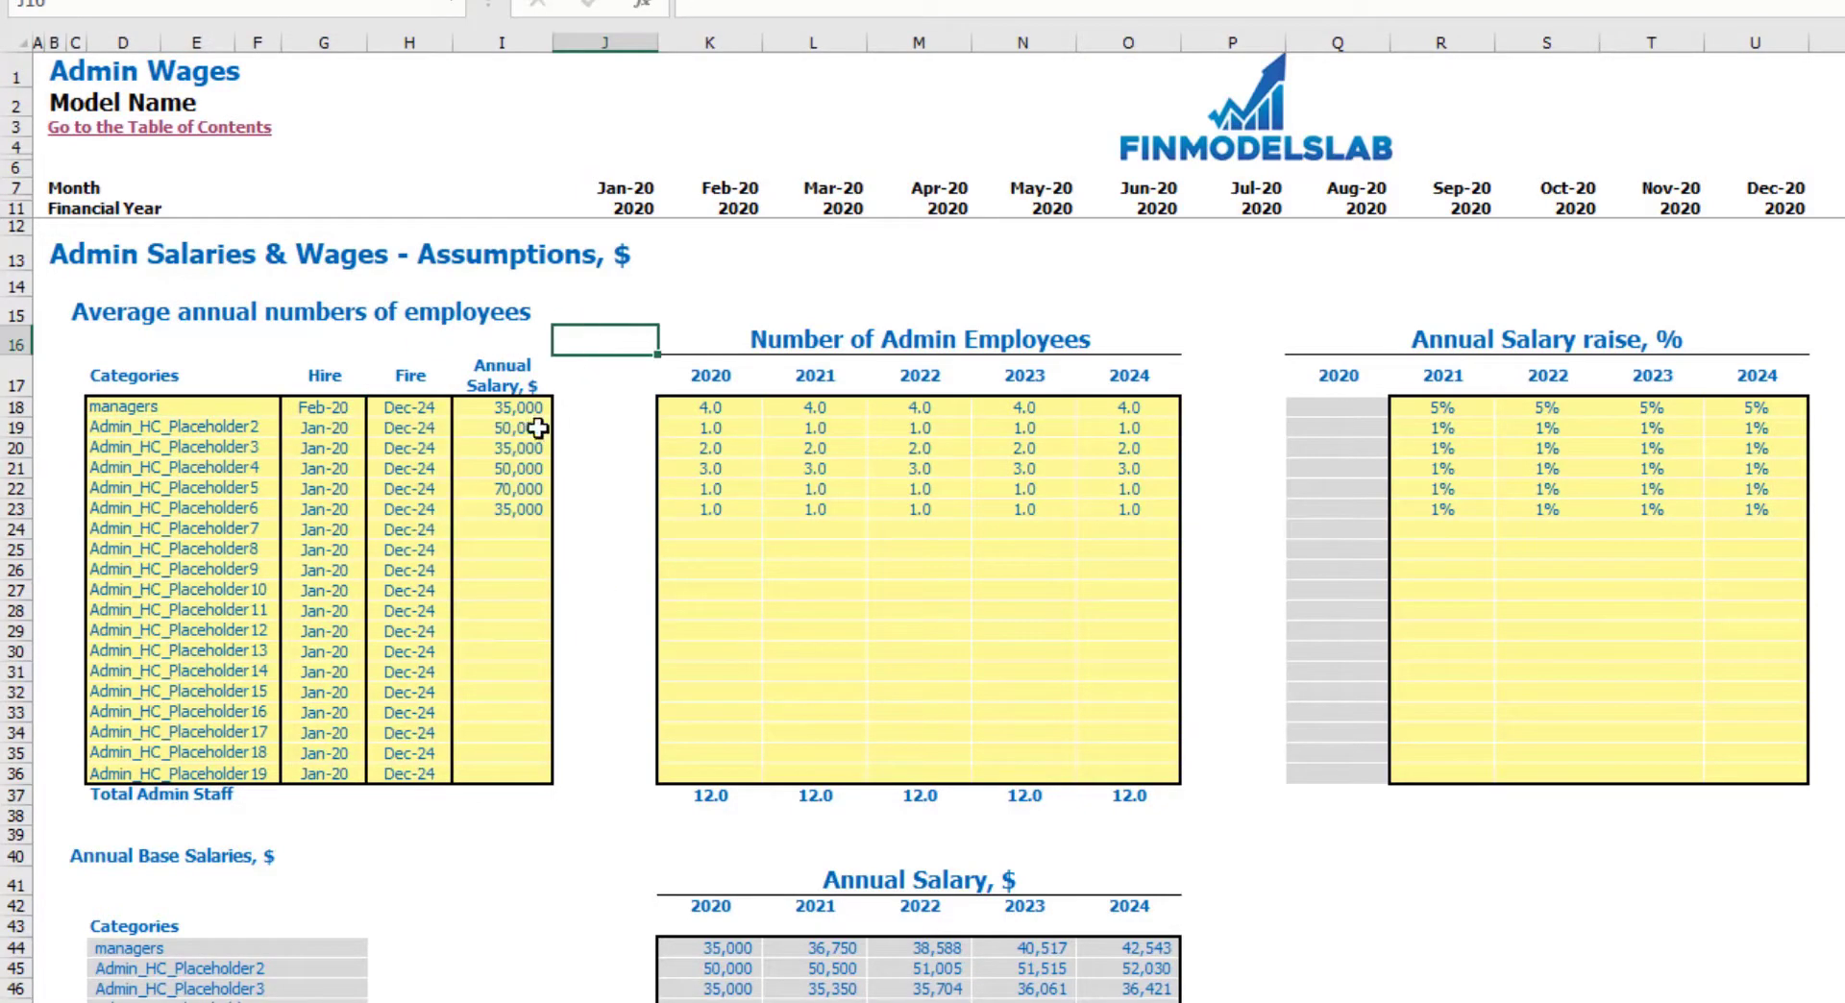
Set the managers' annual salary to 40,000
left_click(524, 408)
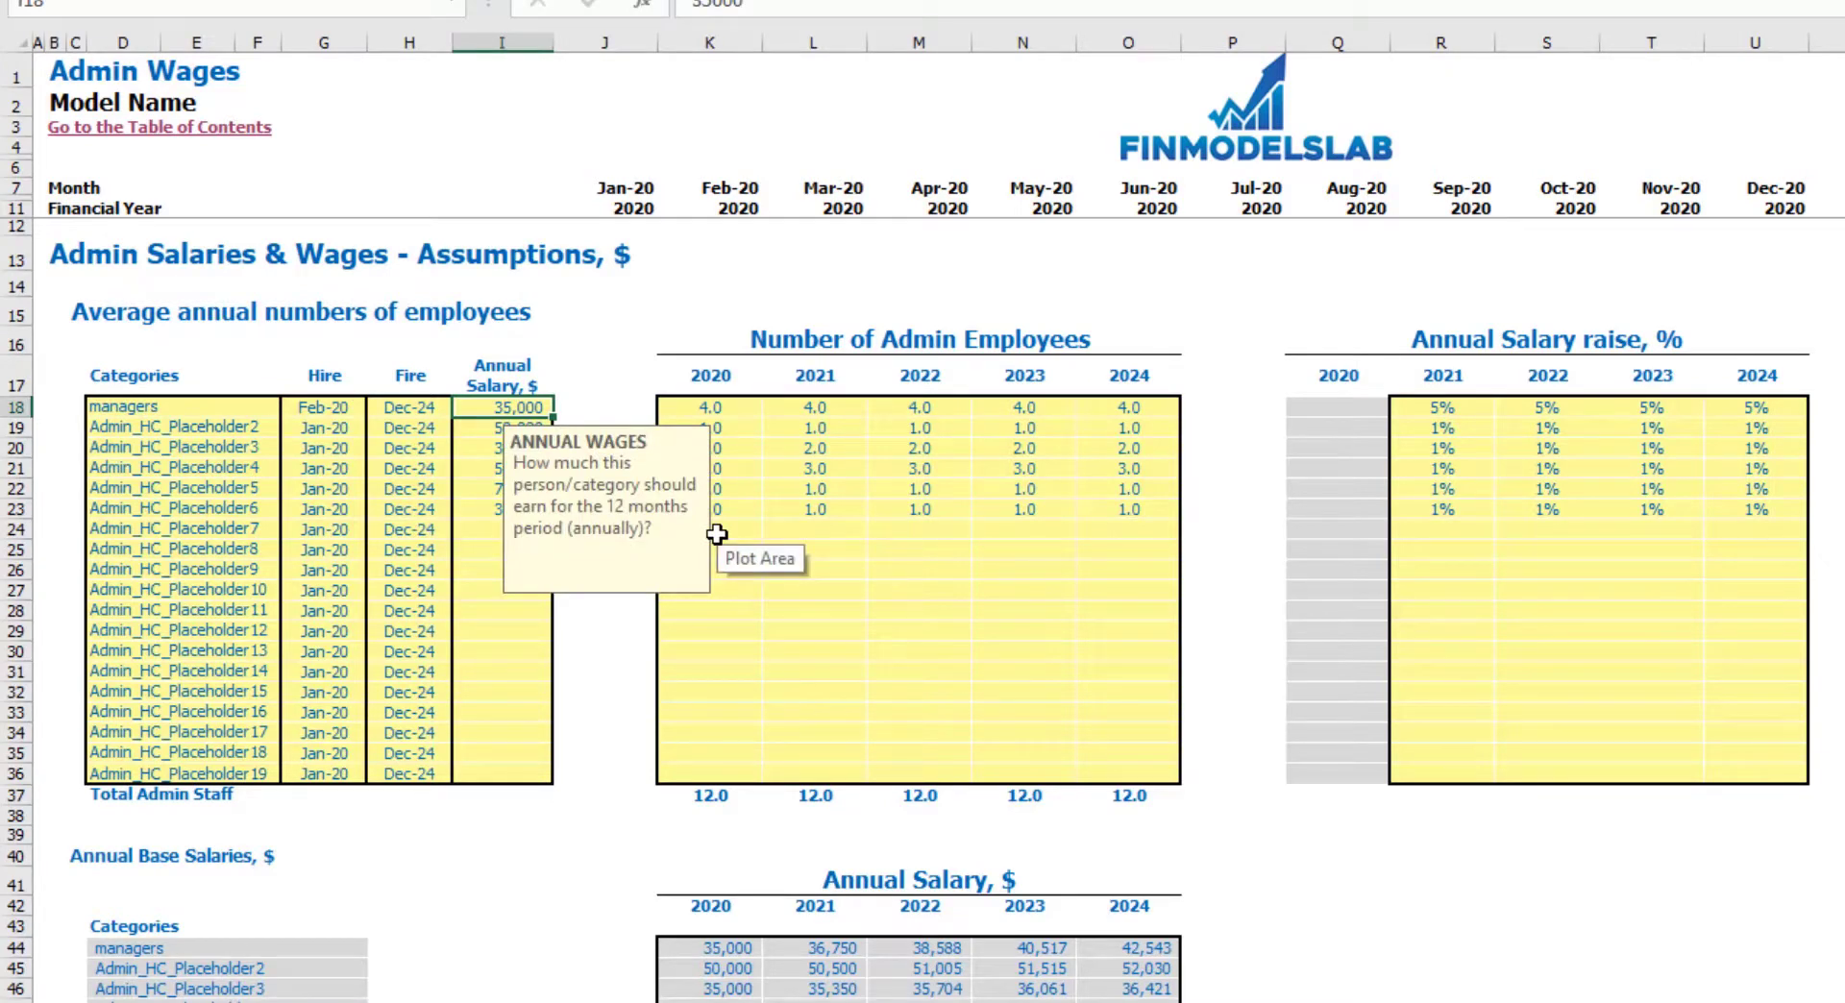
type("40")
key("Return")
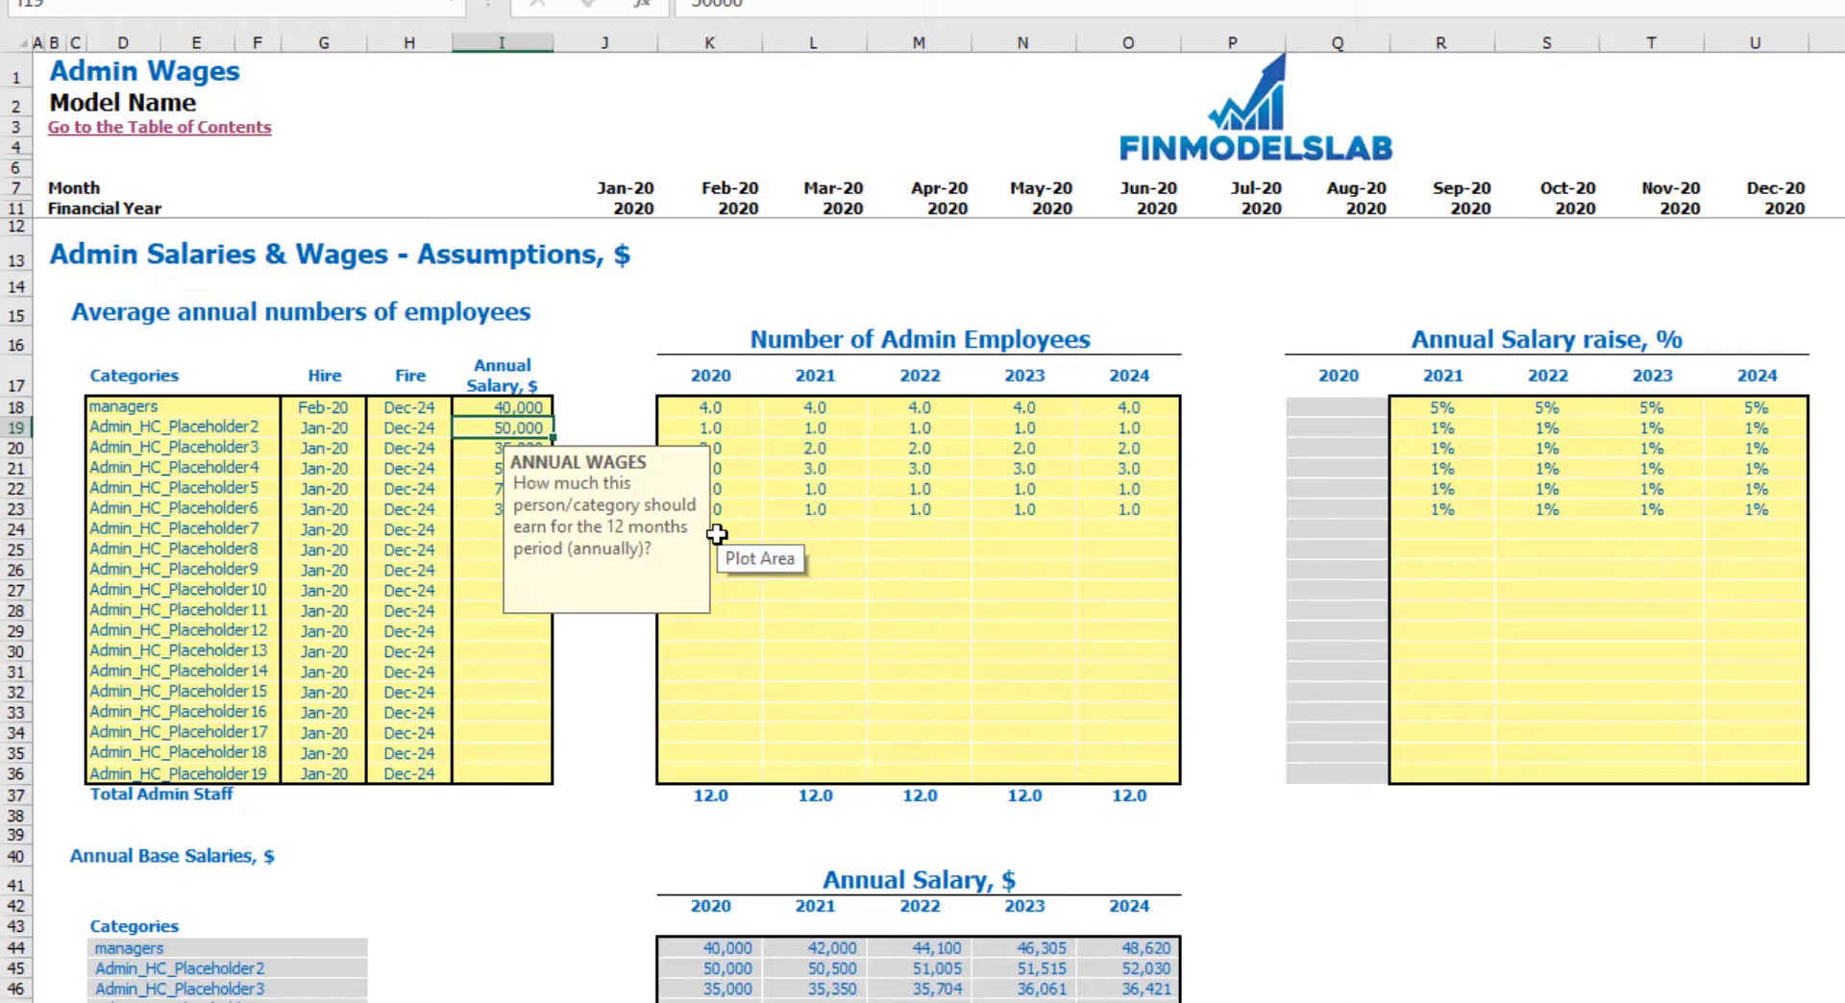
Set the number of managers to 1, 2, 3, 4 and 5 for the years 2020 through 2024
left_click(712, 407)
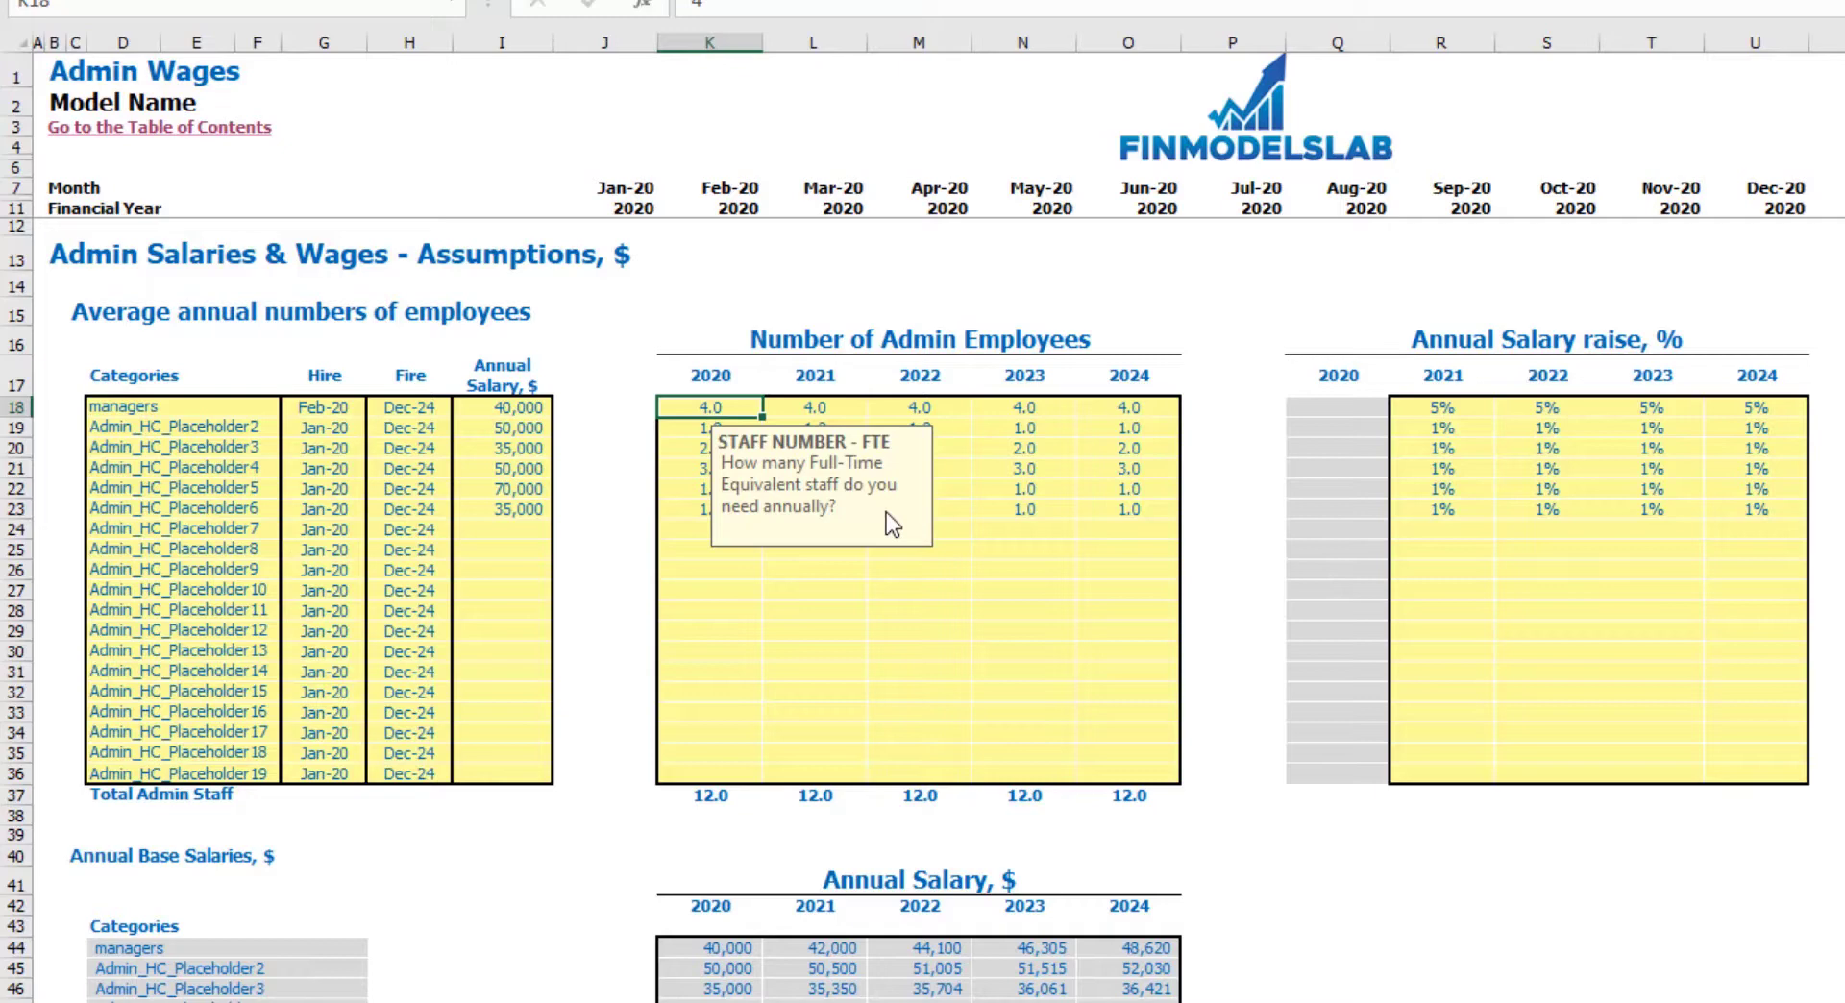
type("1")
key("Tab")
type("2")
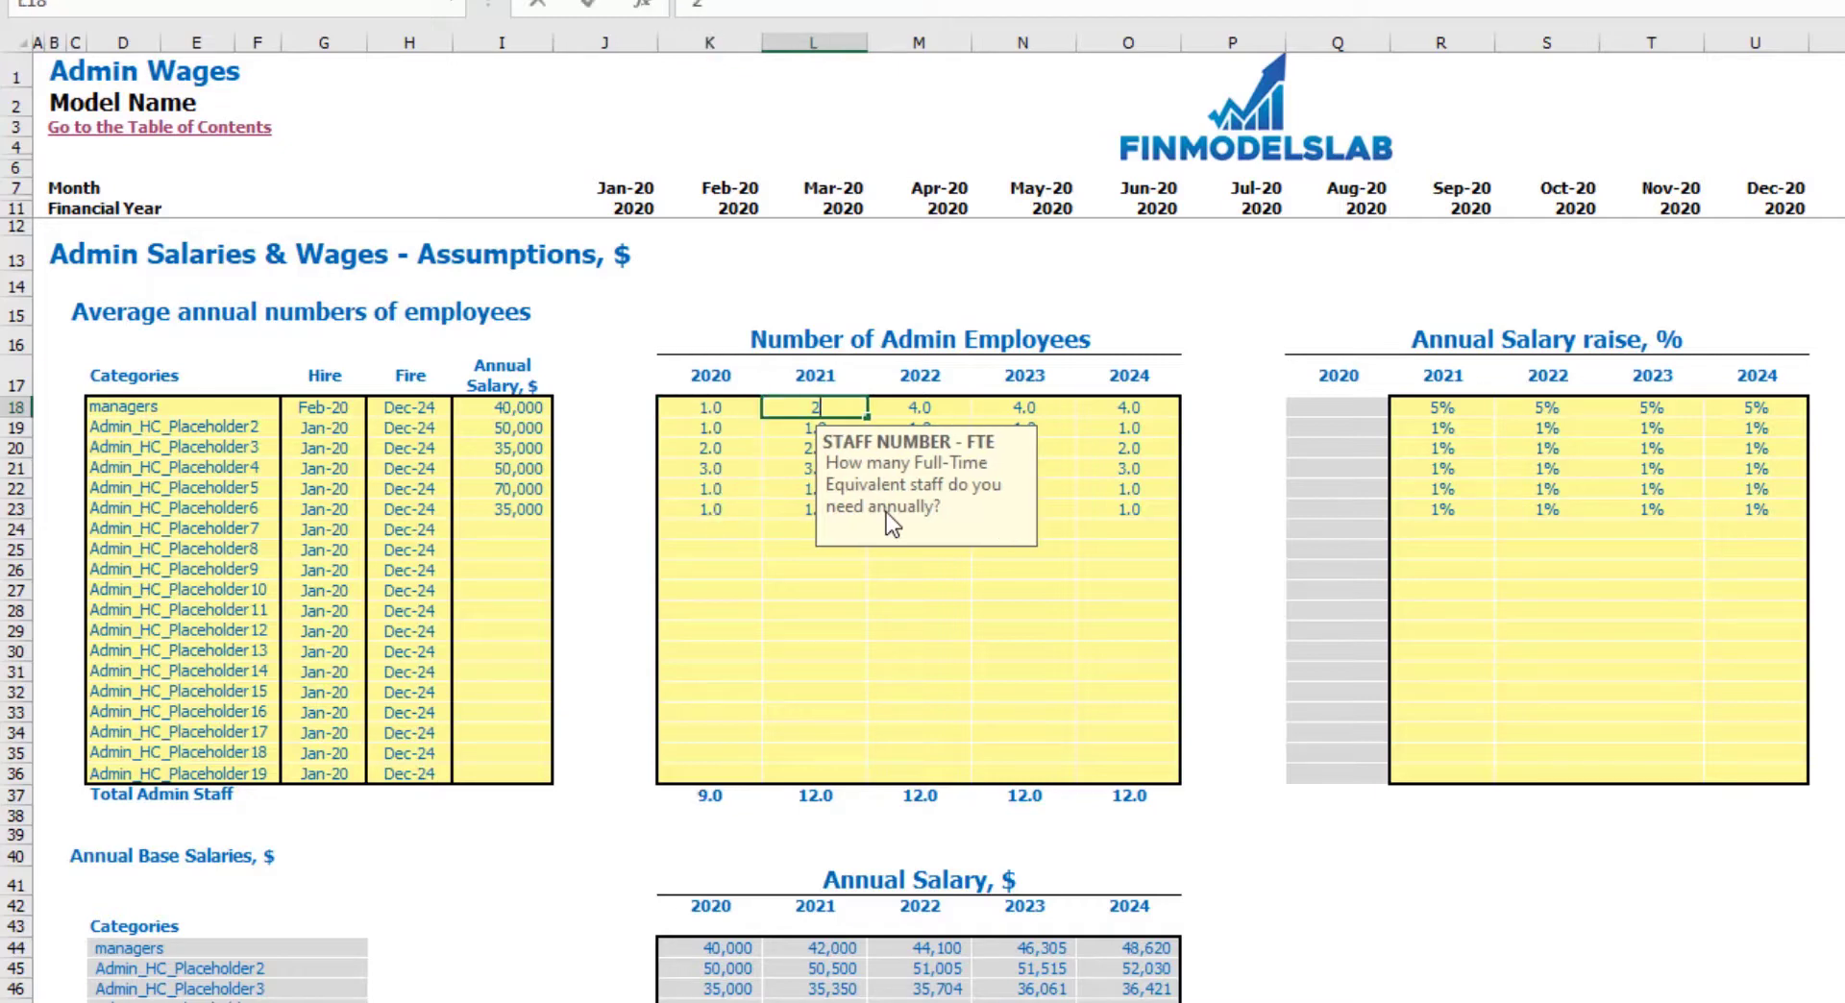
key("Tab")
type("3")
key("Tab")
type("4")
key("Tab")
type("5")
key("Tab")
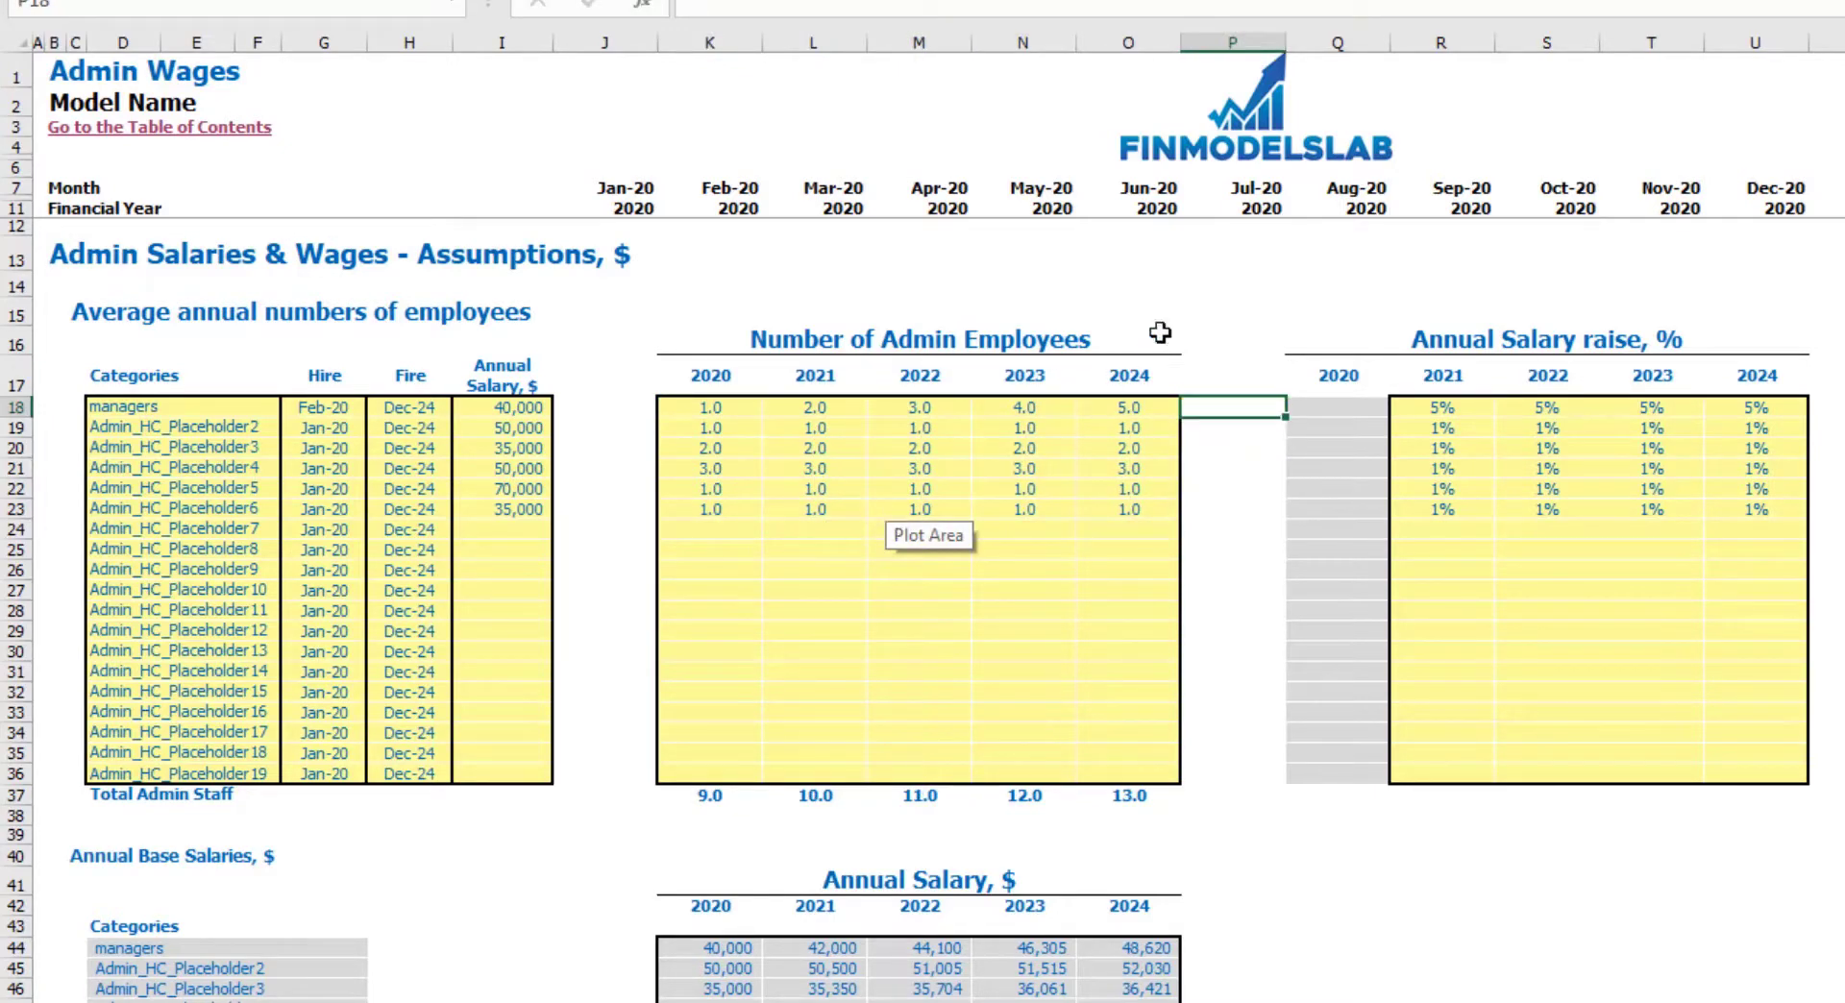
left_click(1233, 312)
Set the managers' annual salary raise to 3%, 4%, 5% and 6% for 2021 through 2024
left_click_drag(1432, 407, 1762, 423)
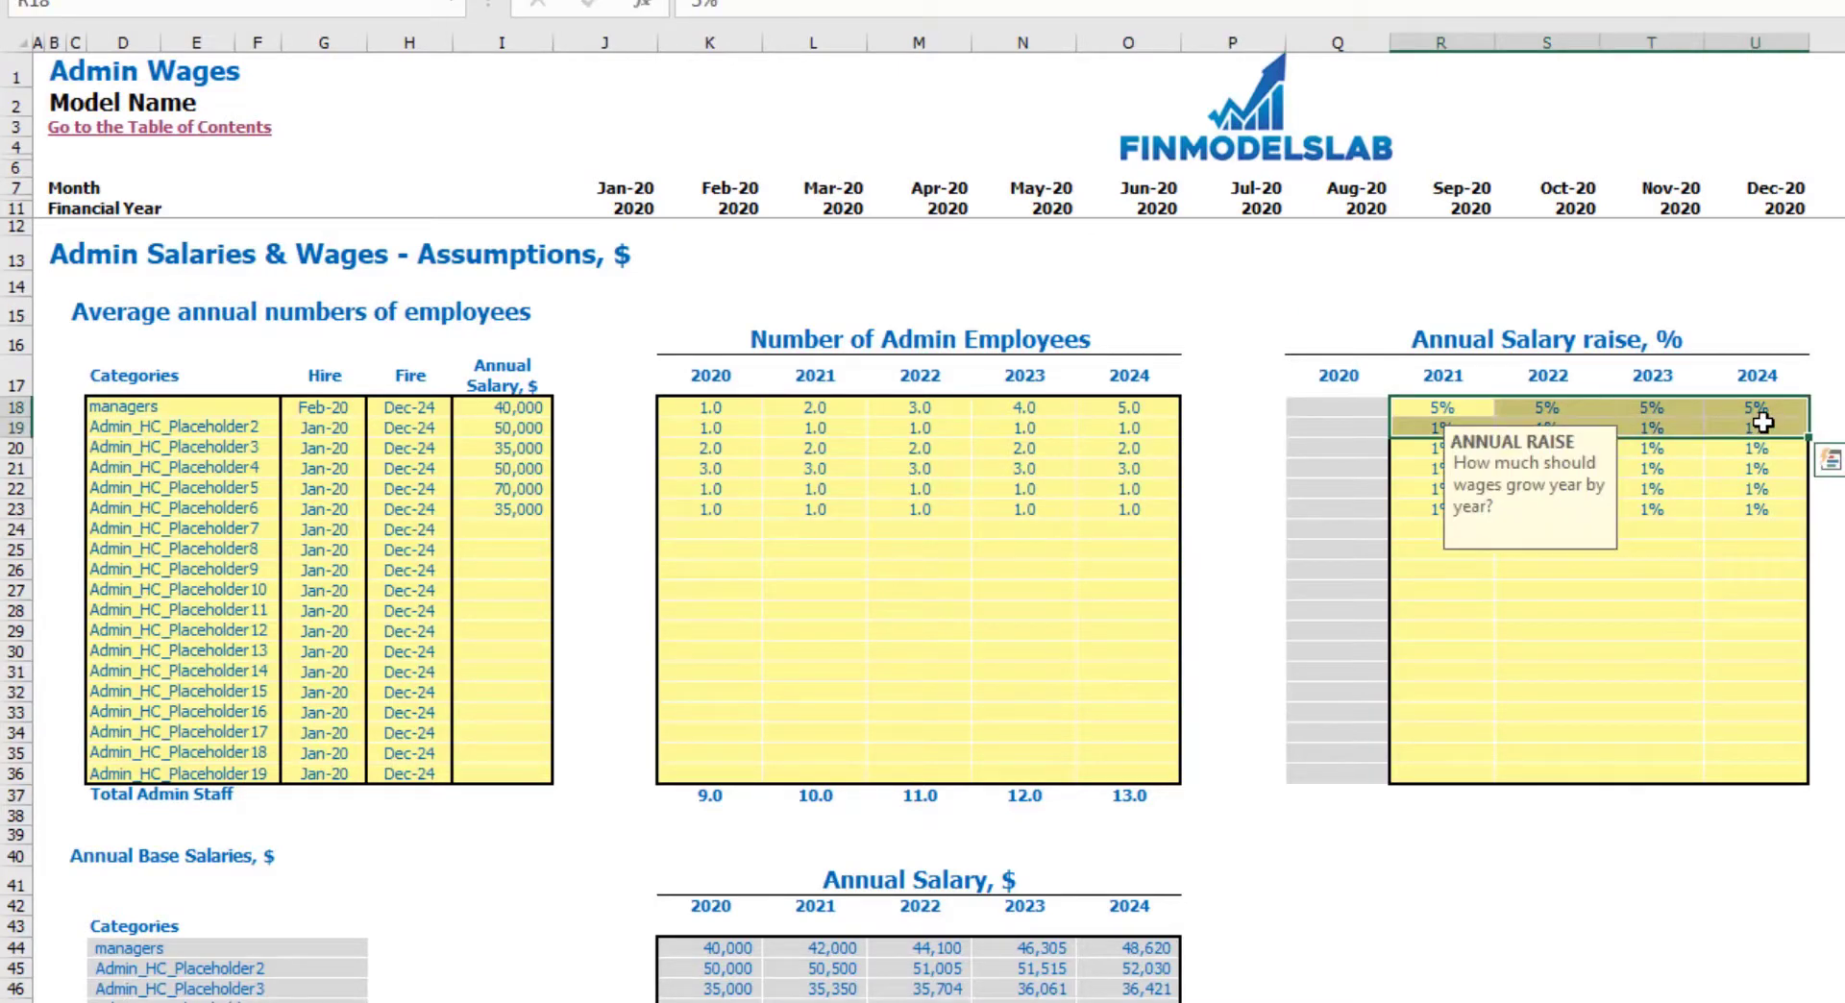
left_click(1438, 403)
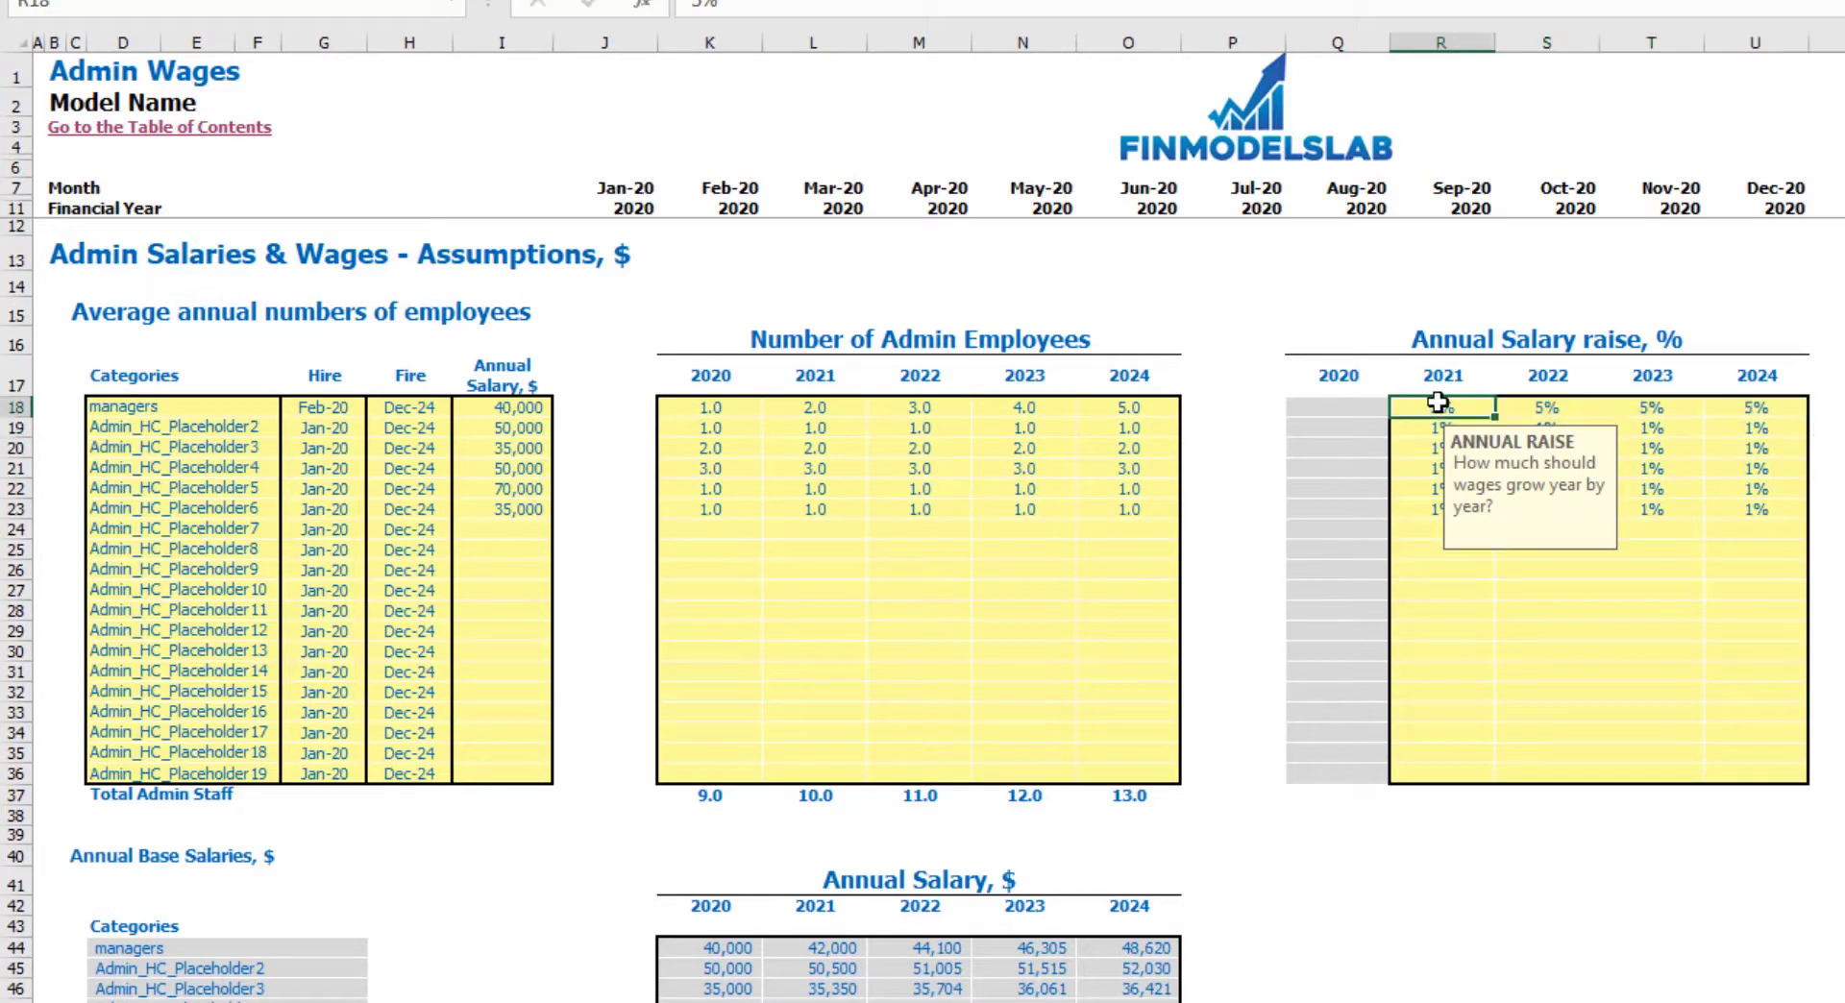
type("3")
key("Tab")
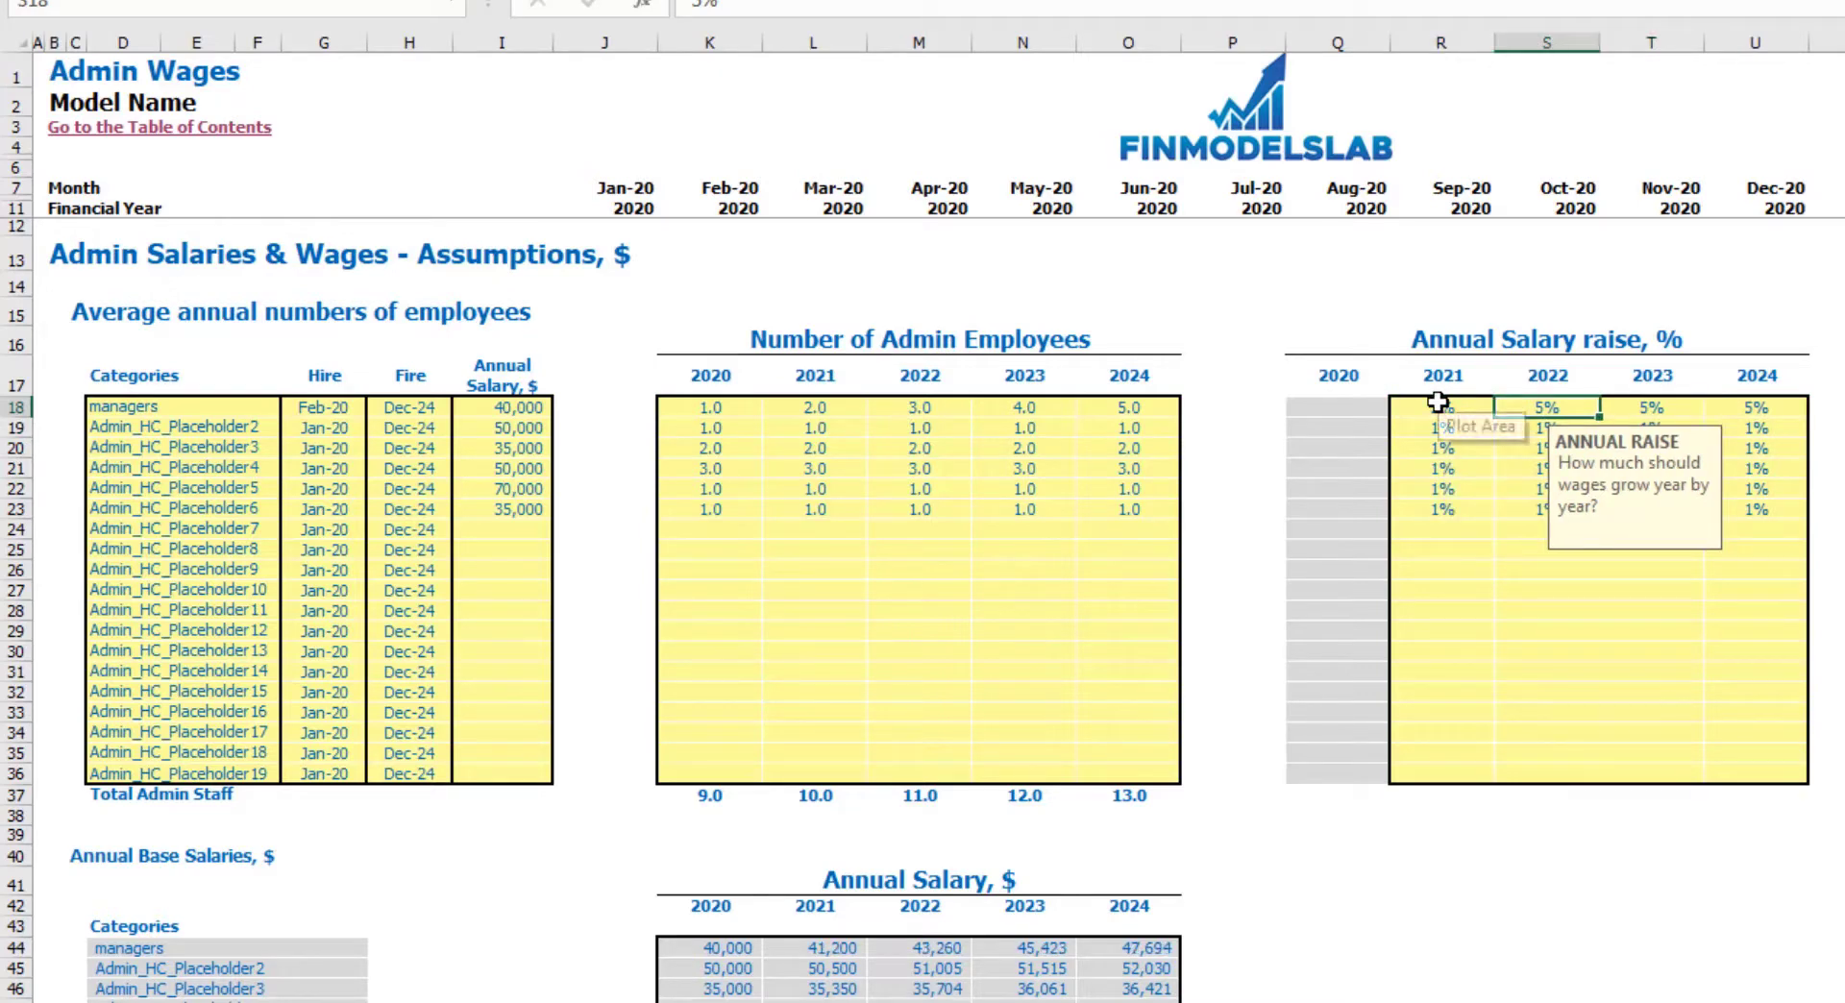
type("4")
key("Tab")
key("Tab")
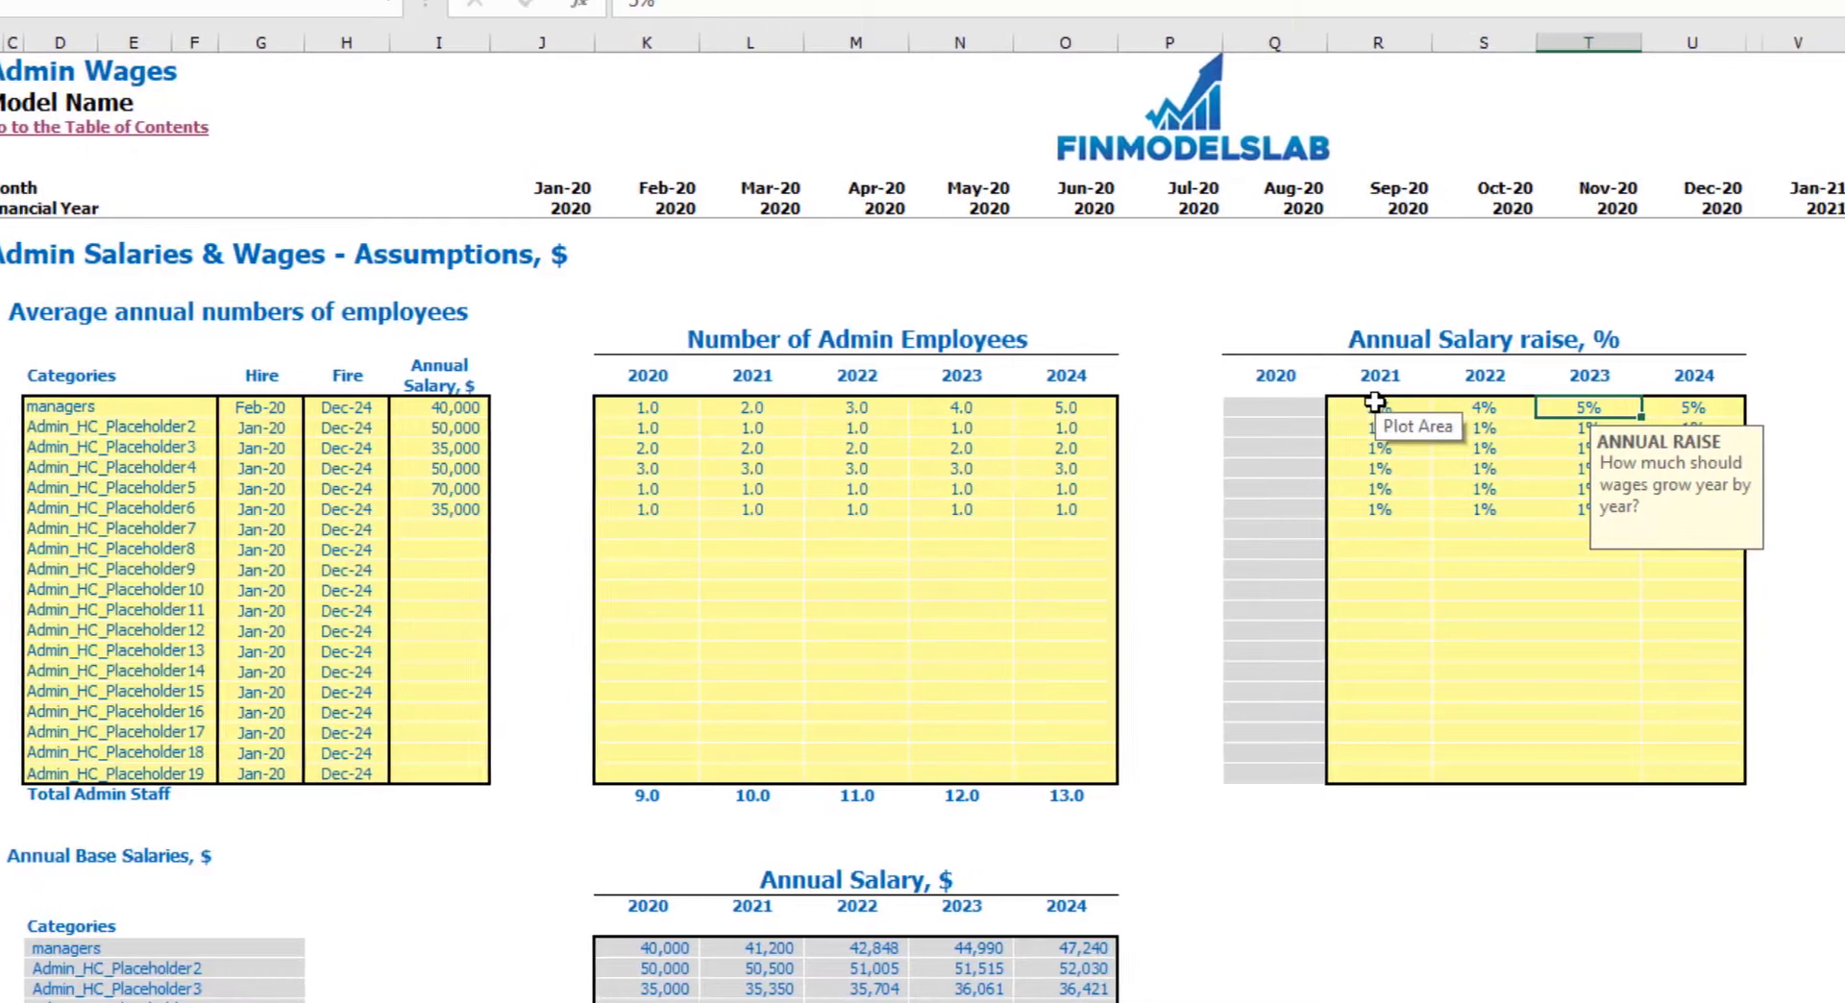
key("Return")
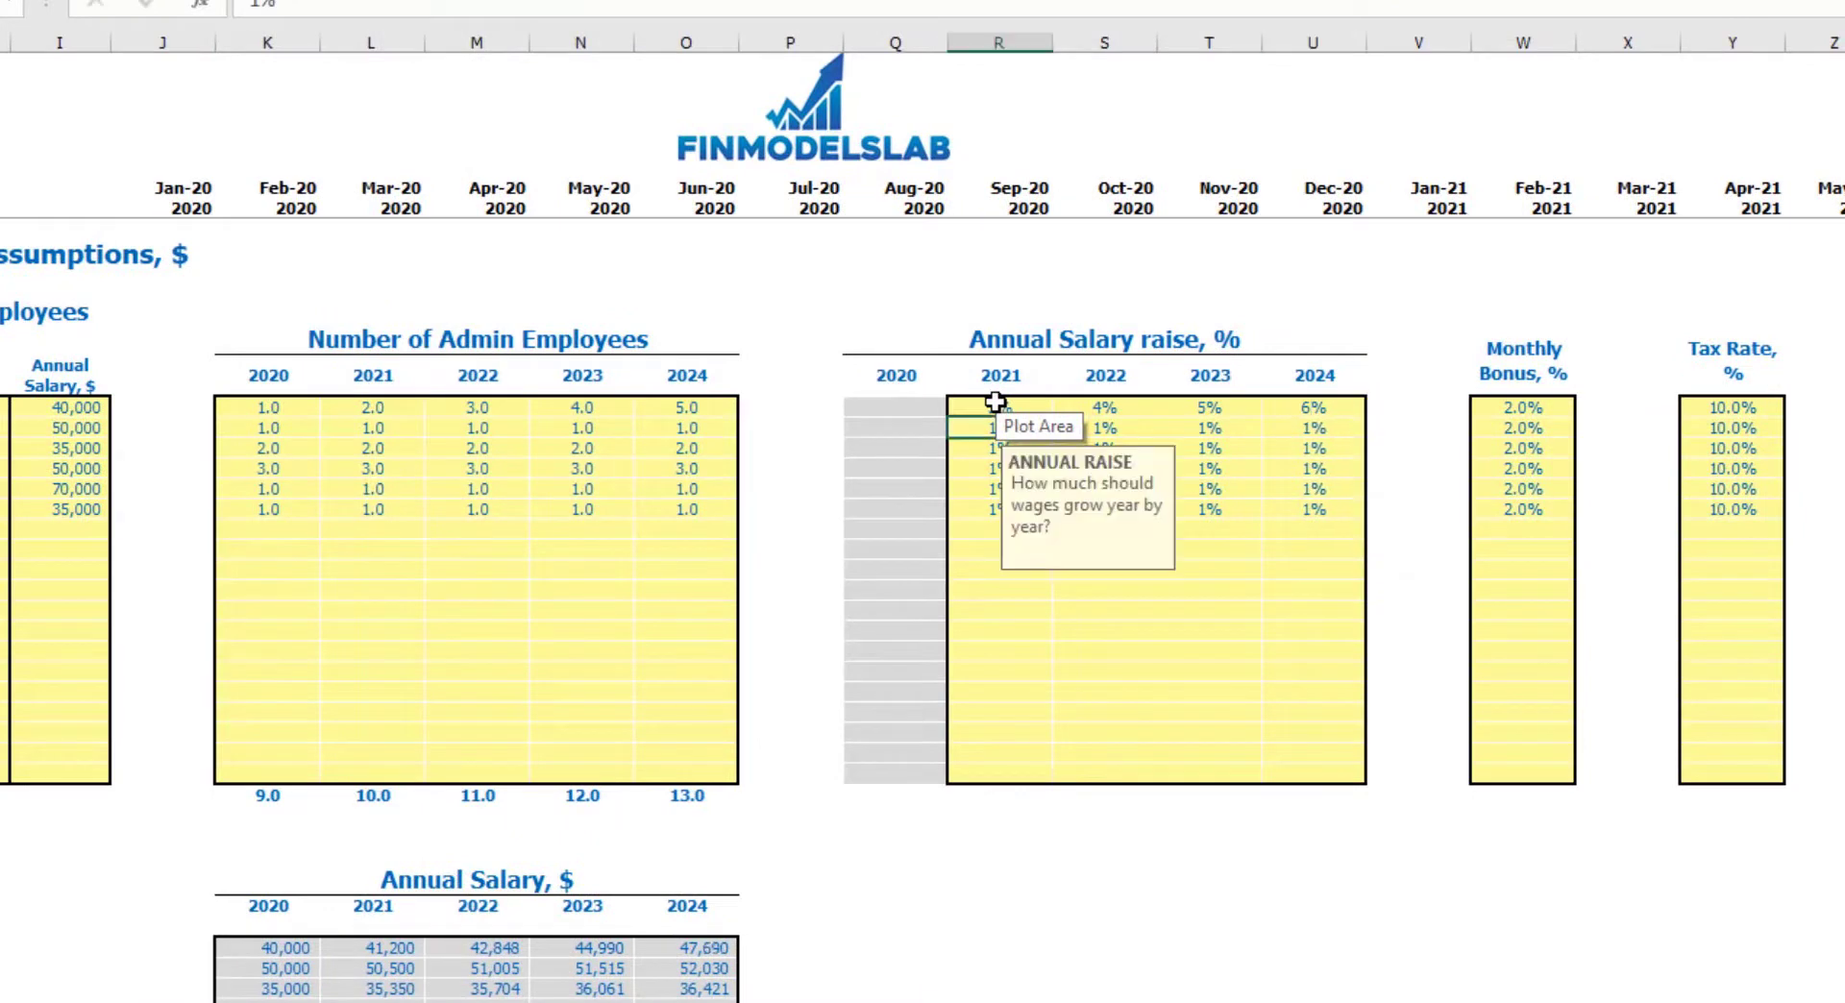
Set the managers' monthly bonus to 5% and their tax rate to 12%
left_click(1532, 404)
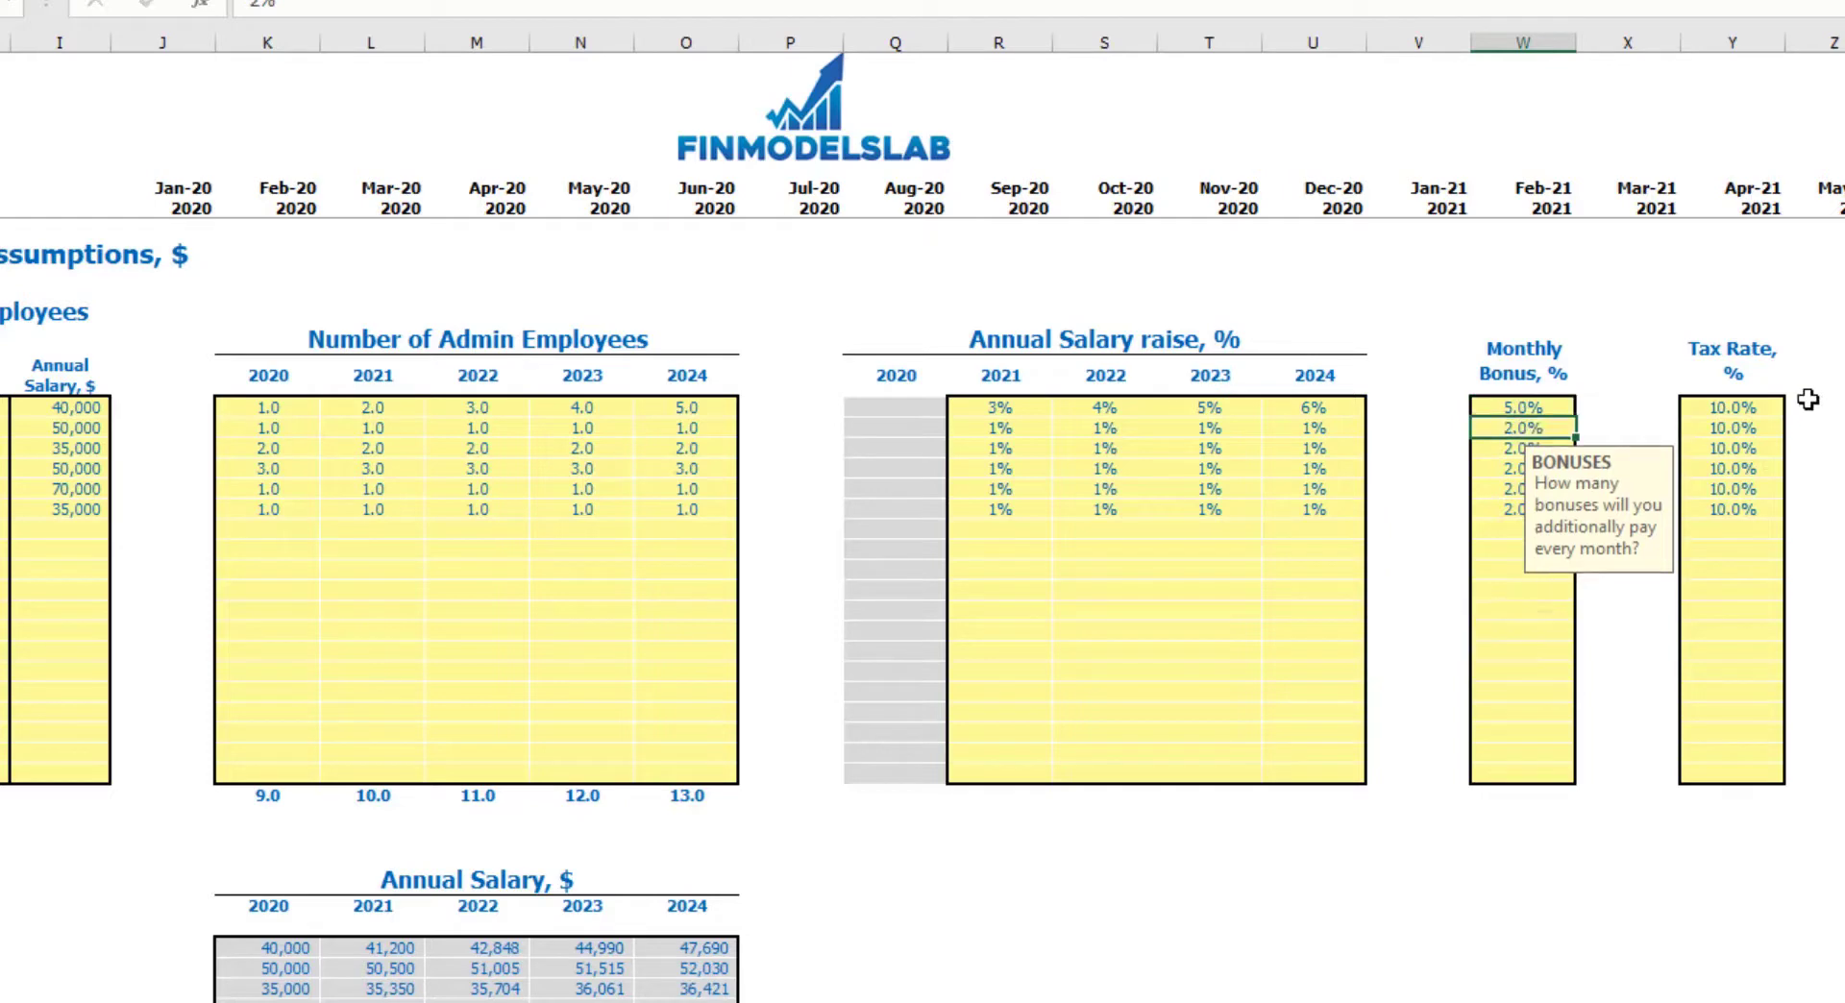
left_click(1763, 409)
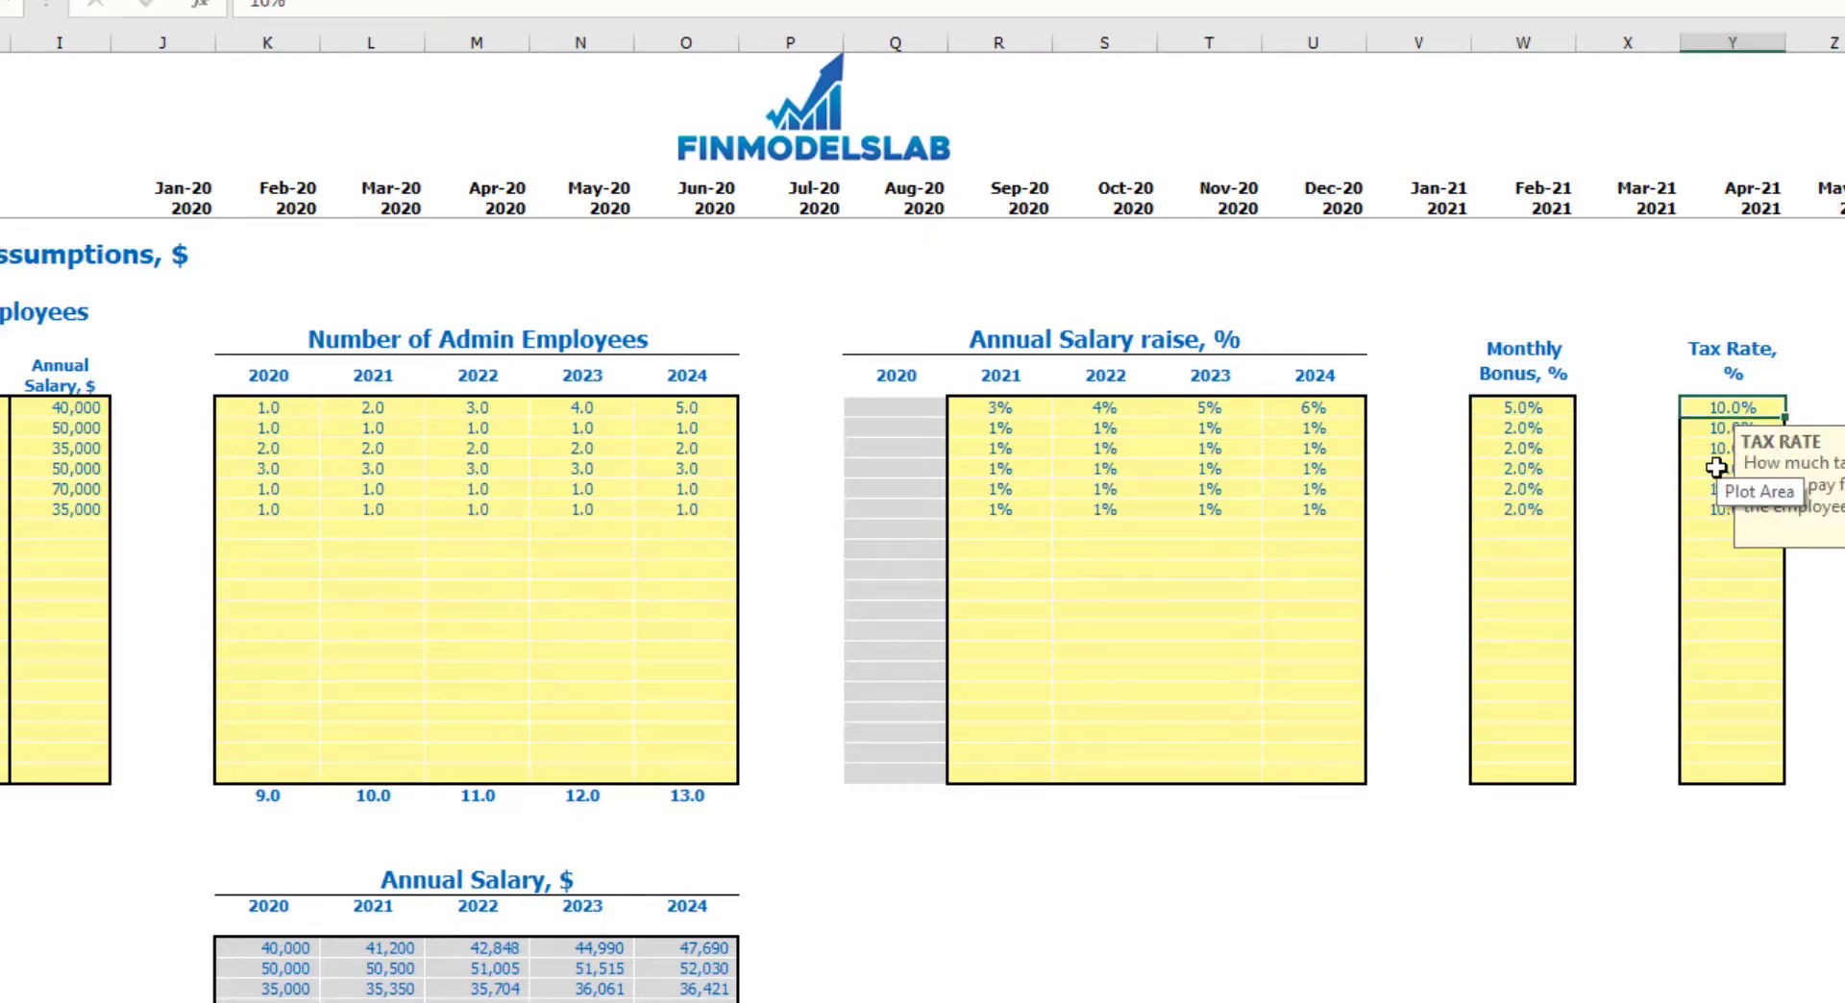
type("12")
key("Return")
Review the calculated Annual Salary table against the managers' base salary and their yearly raise percentages
scroll(1717, 467, "down", 4)
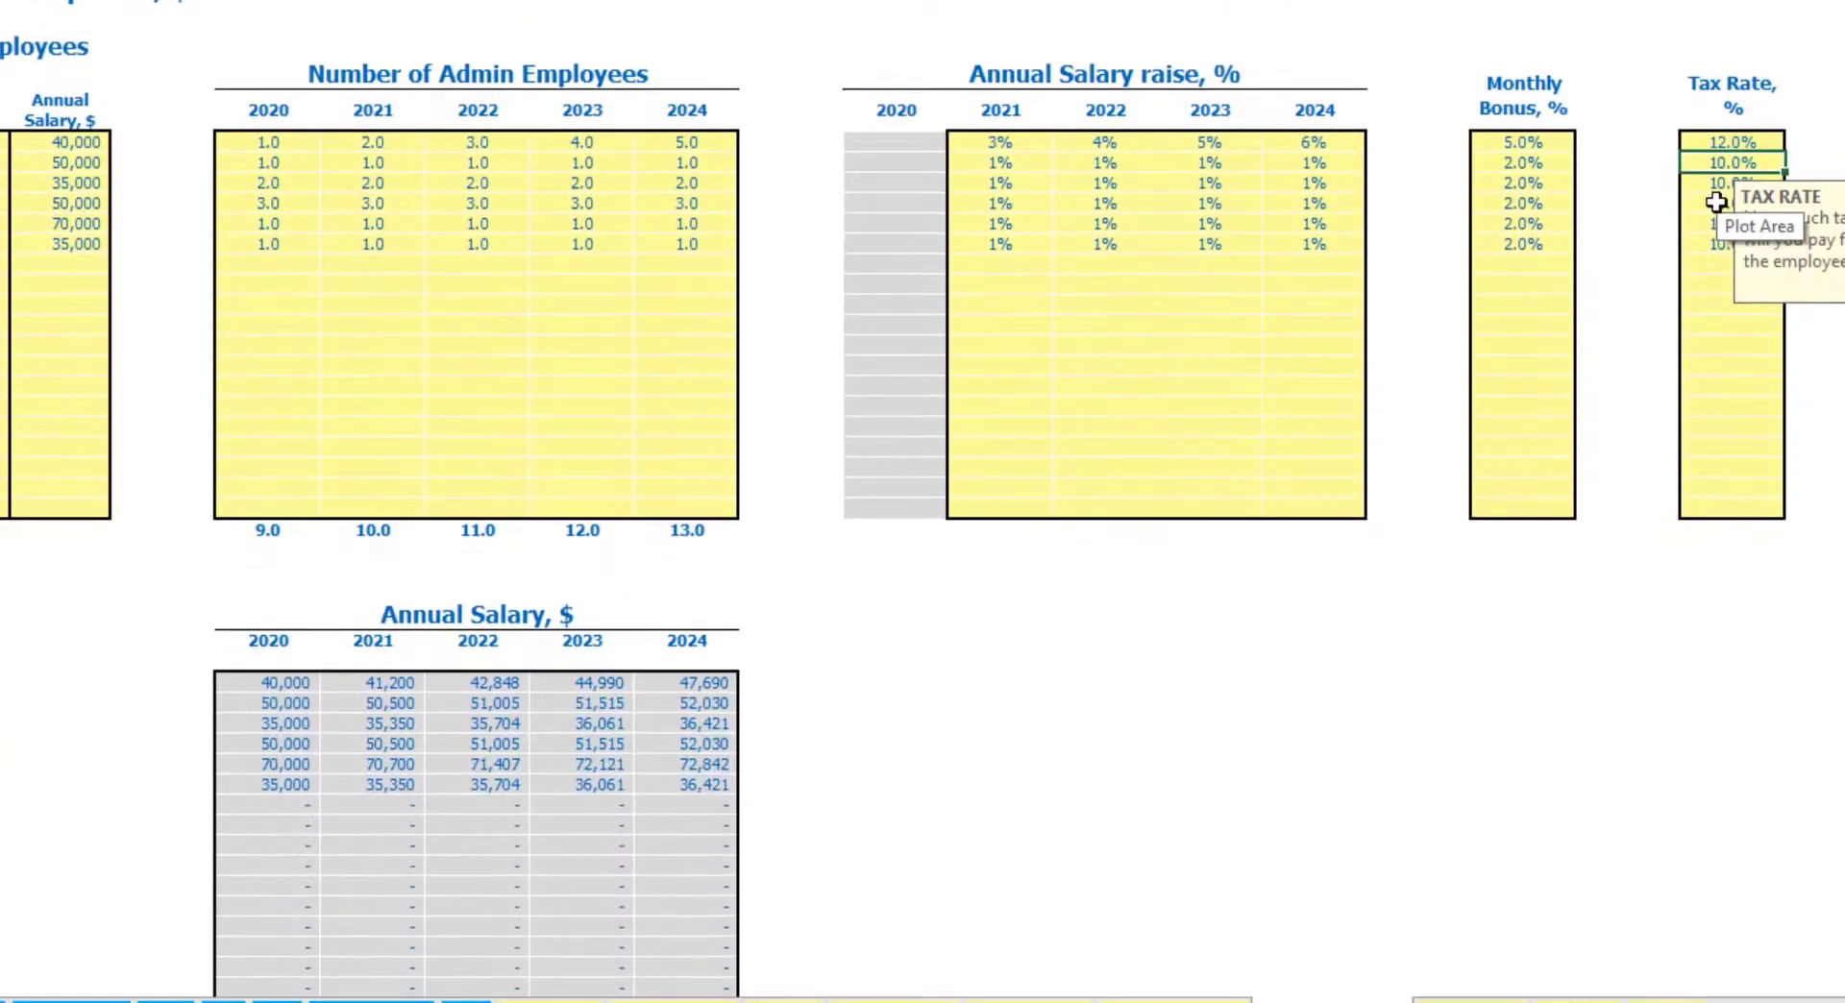
scroll(279, 513, "down", 4)
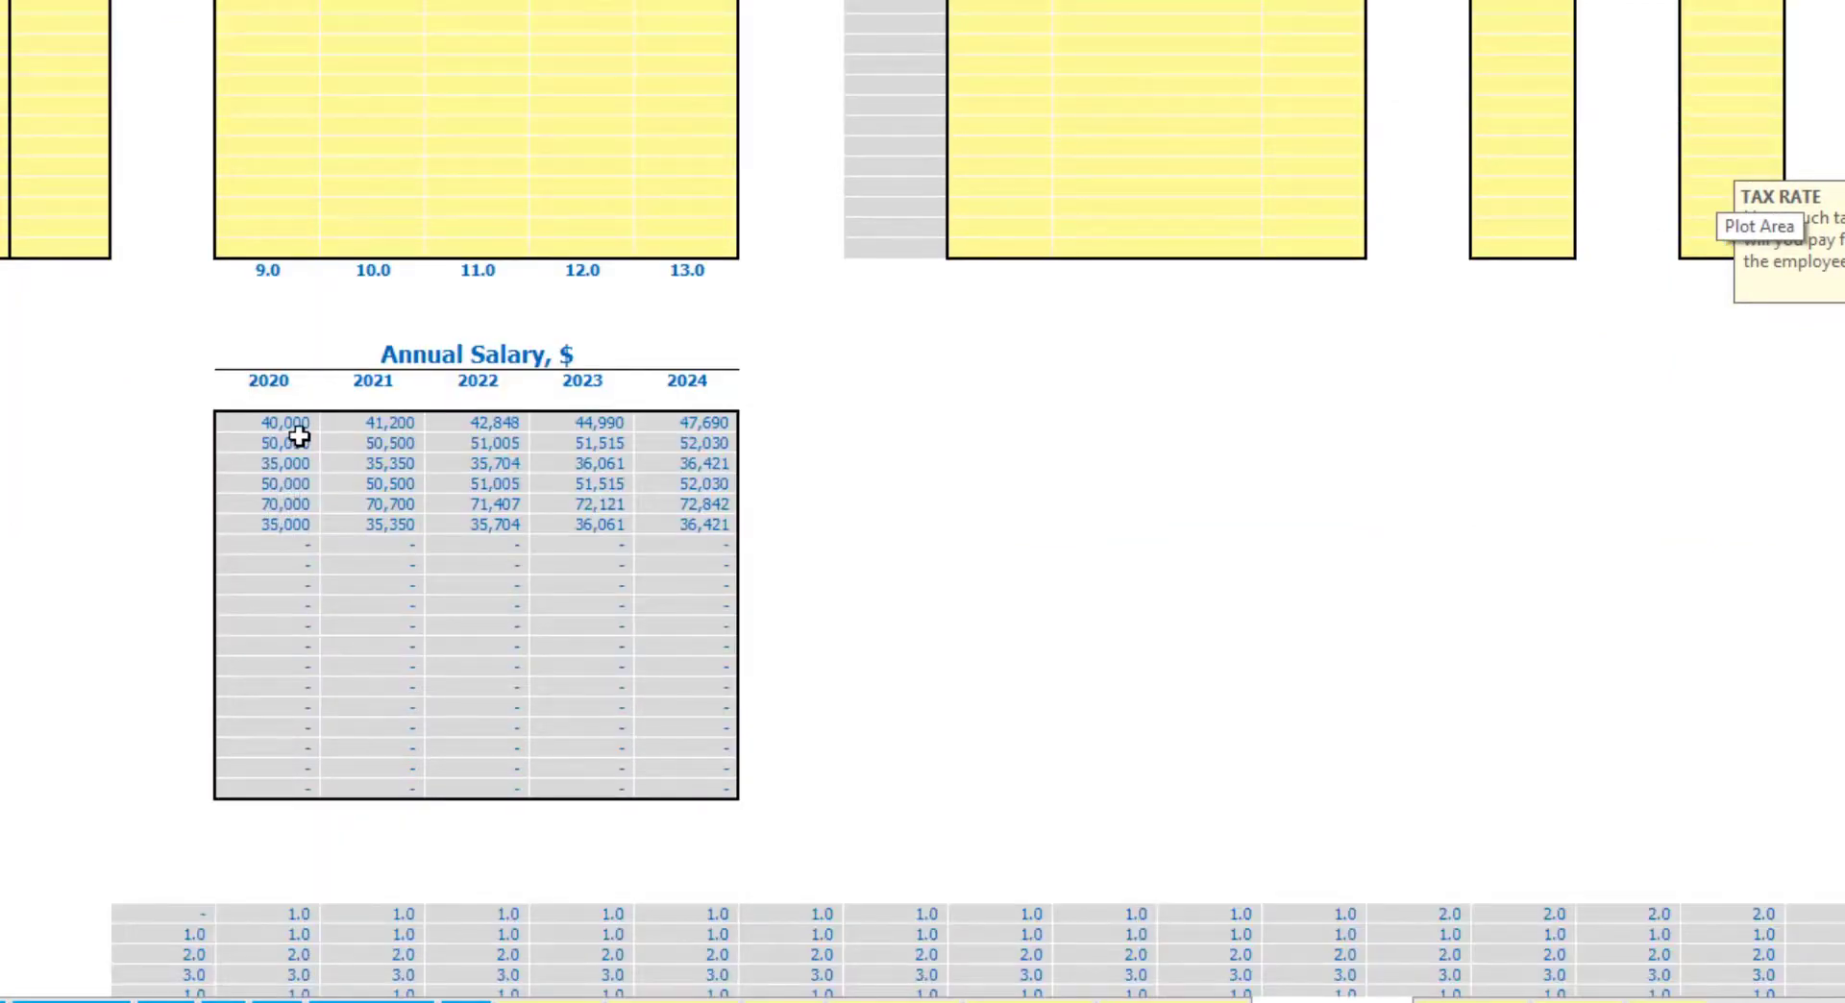
scroll(293, 439, "up", 4)
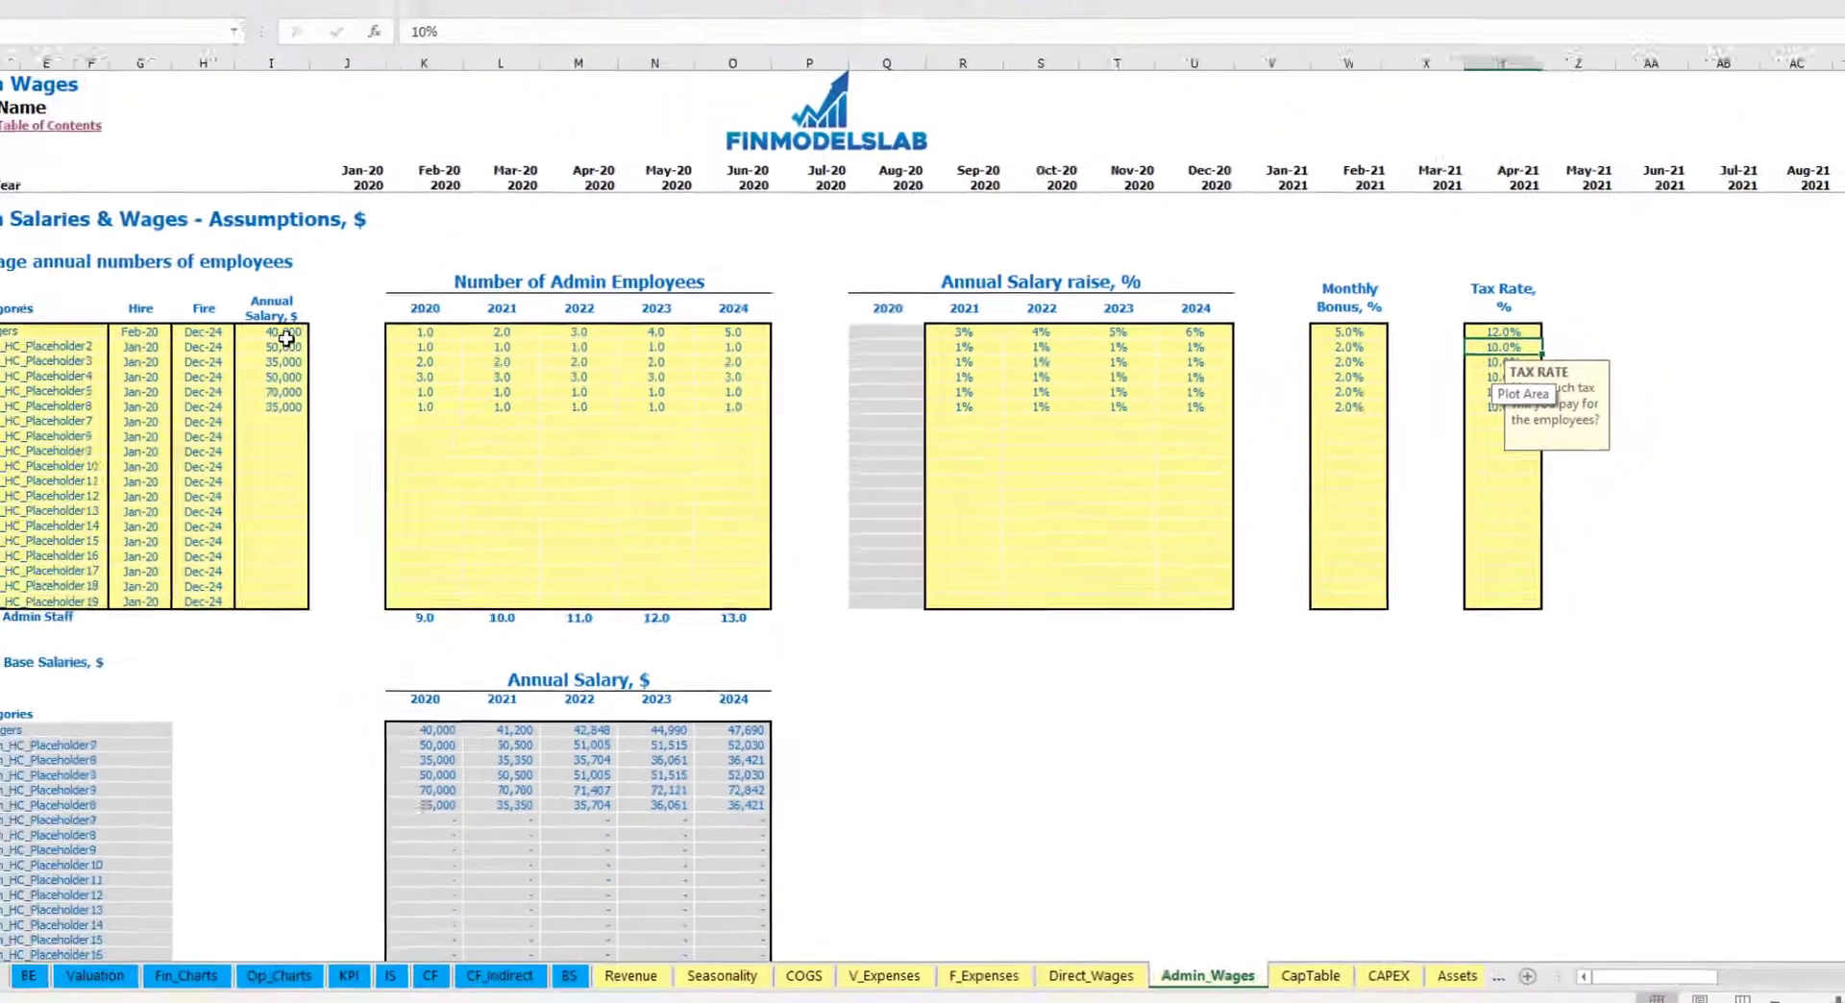
left_click(91, 155)
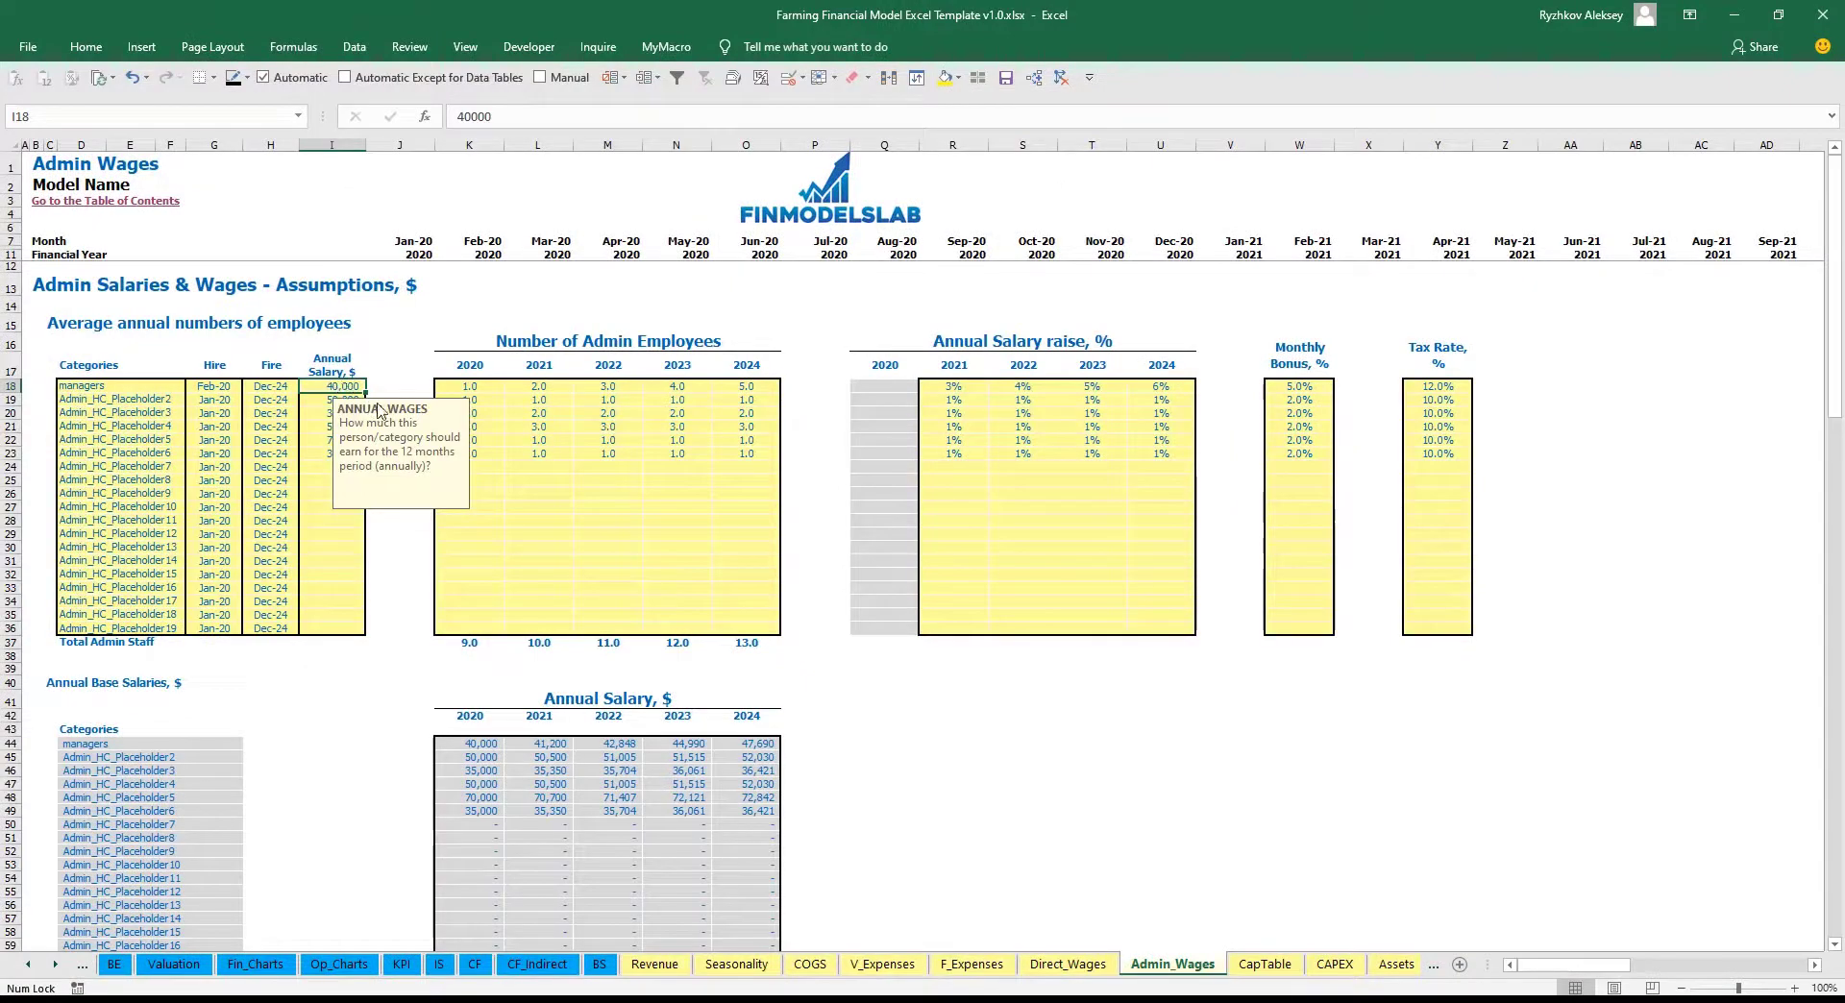
left_click_drag(951, 387, 1161, 387)
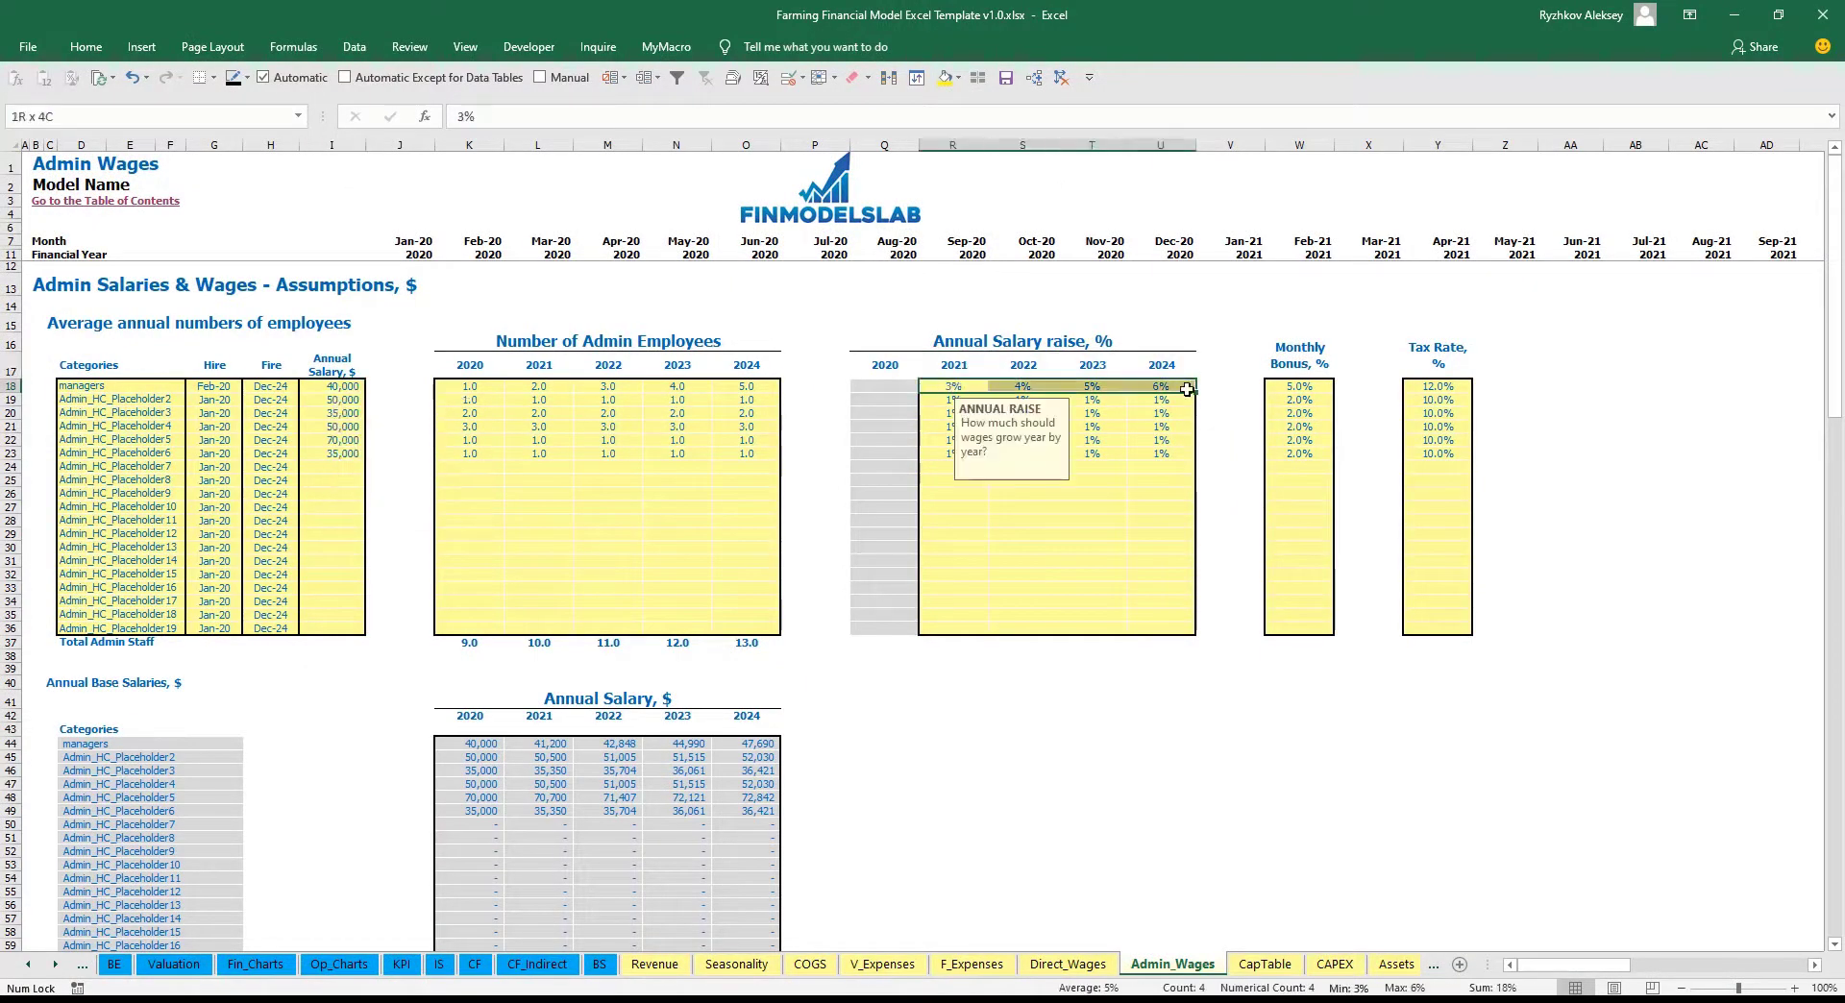
Check the managers' monthly headcount in Total Admin Staff Numbers against their hire date
scroll(509, 726, "down", 13)
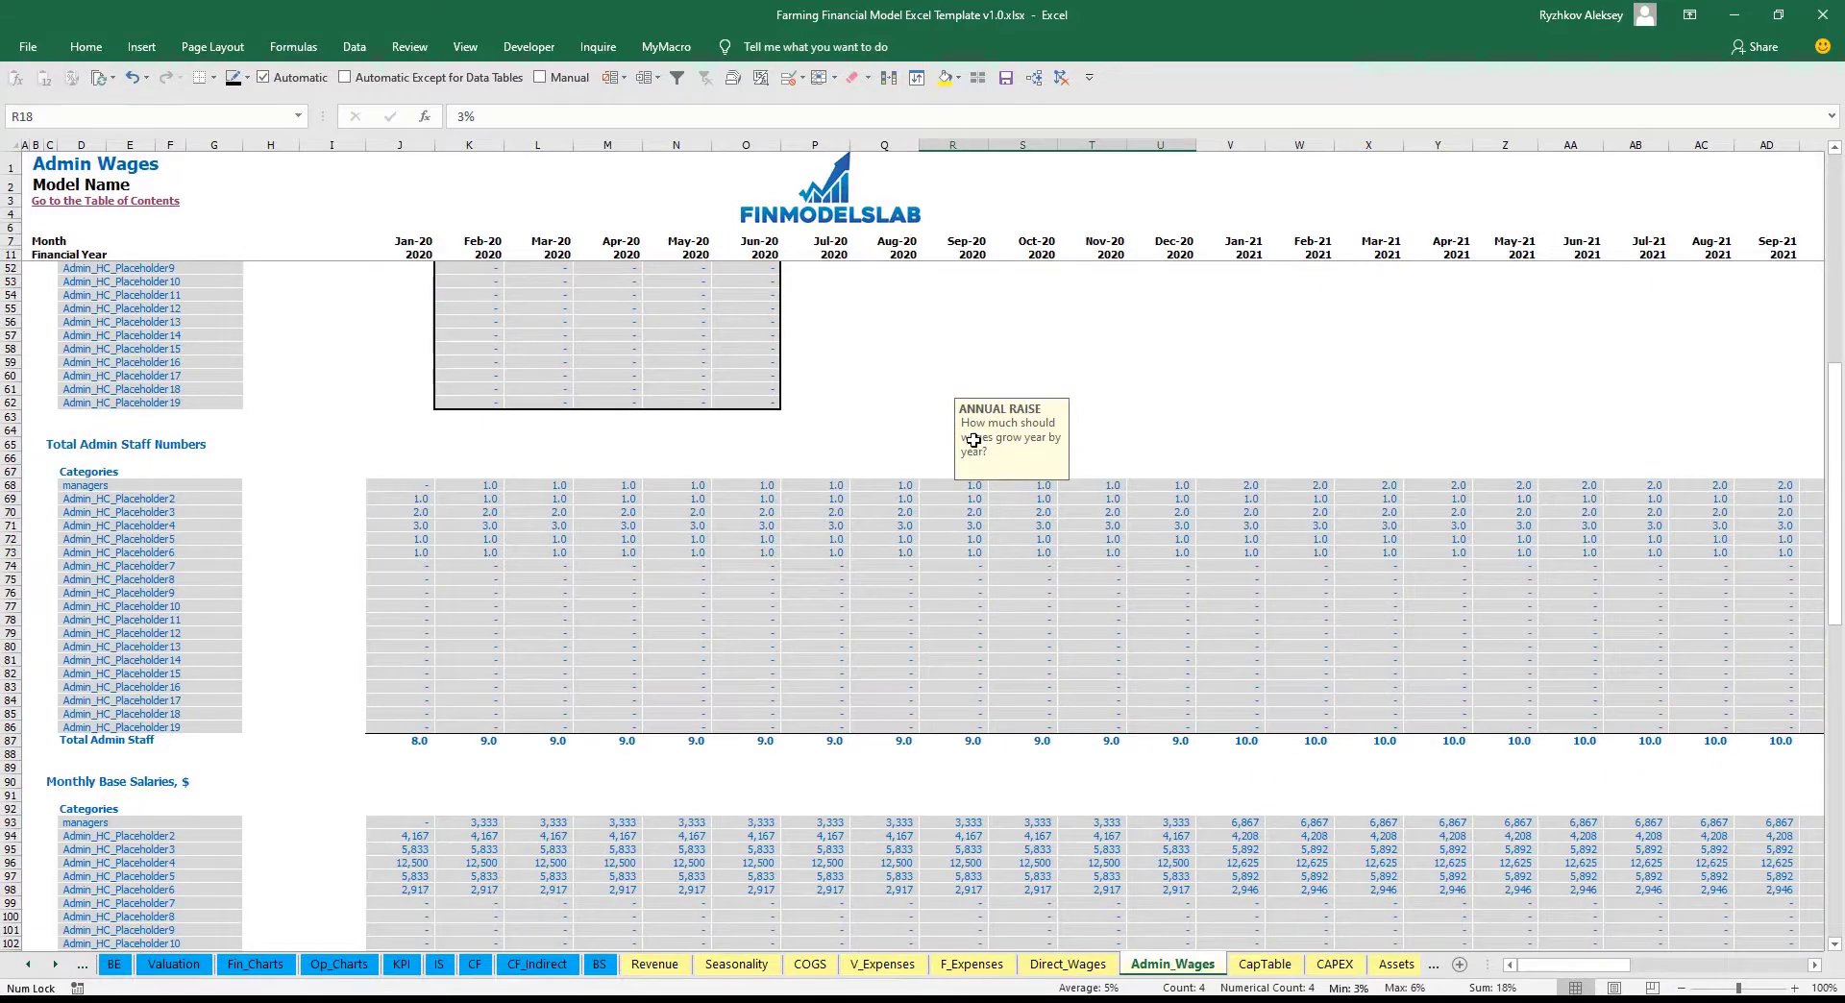
left_click(462, 482)
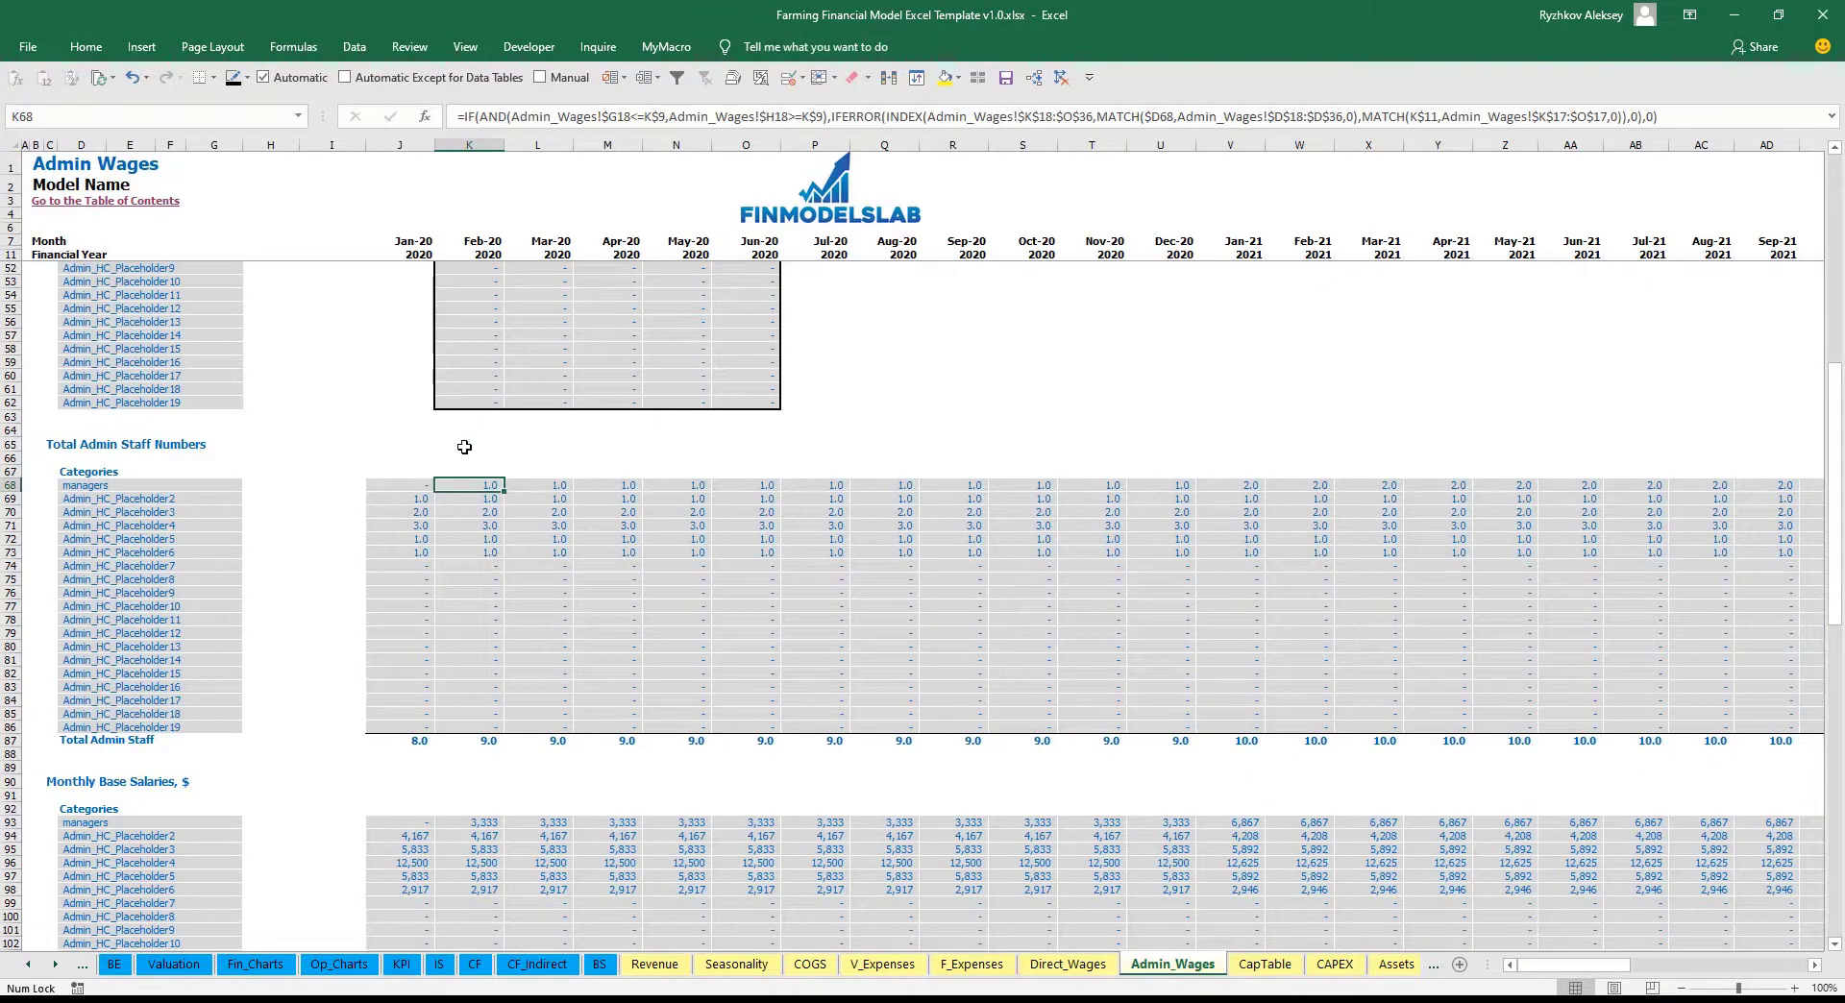
scroll(464, 448, "up", 13)
left_click(220, 385)
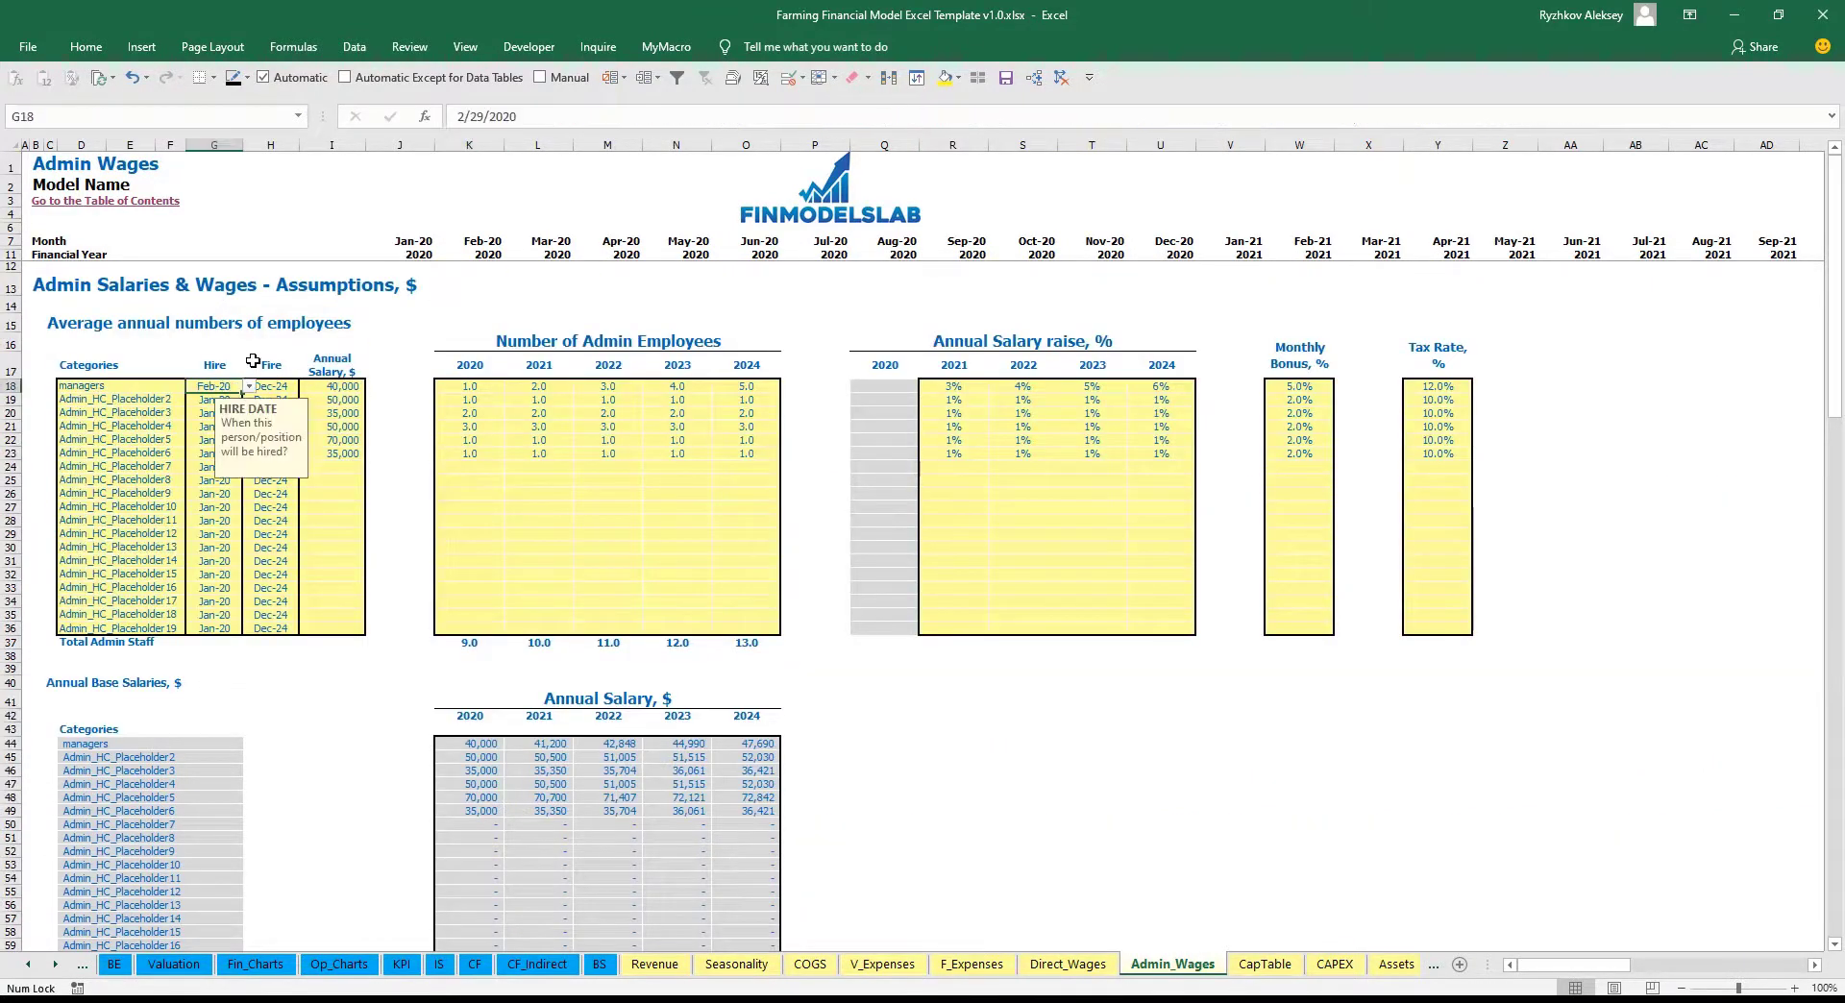
scroll(384, 491, "down", 12)
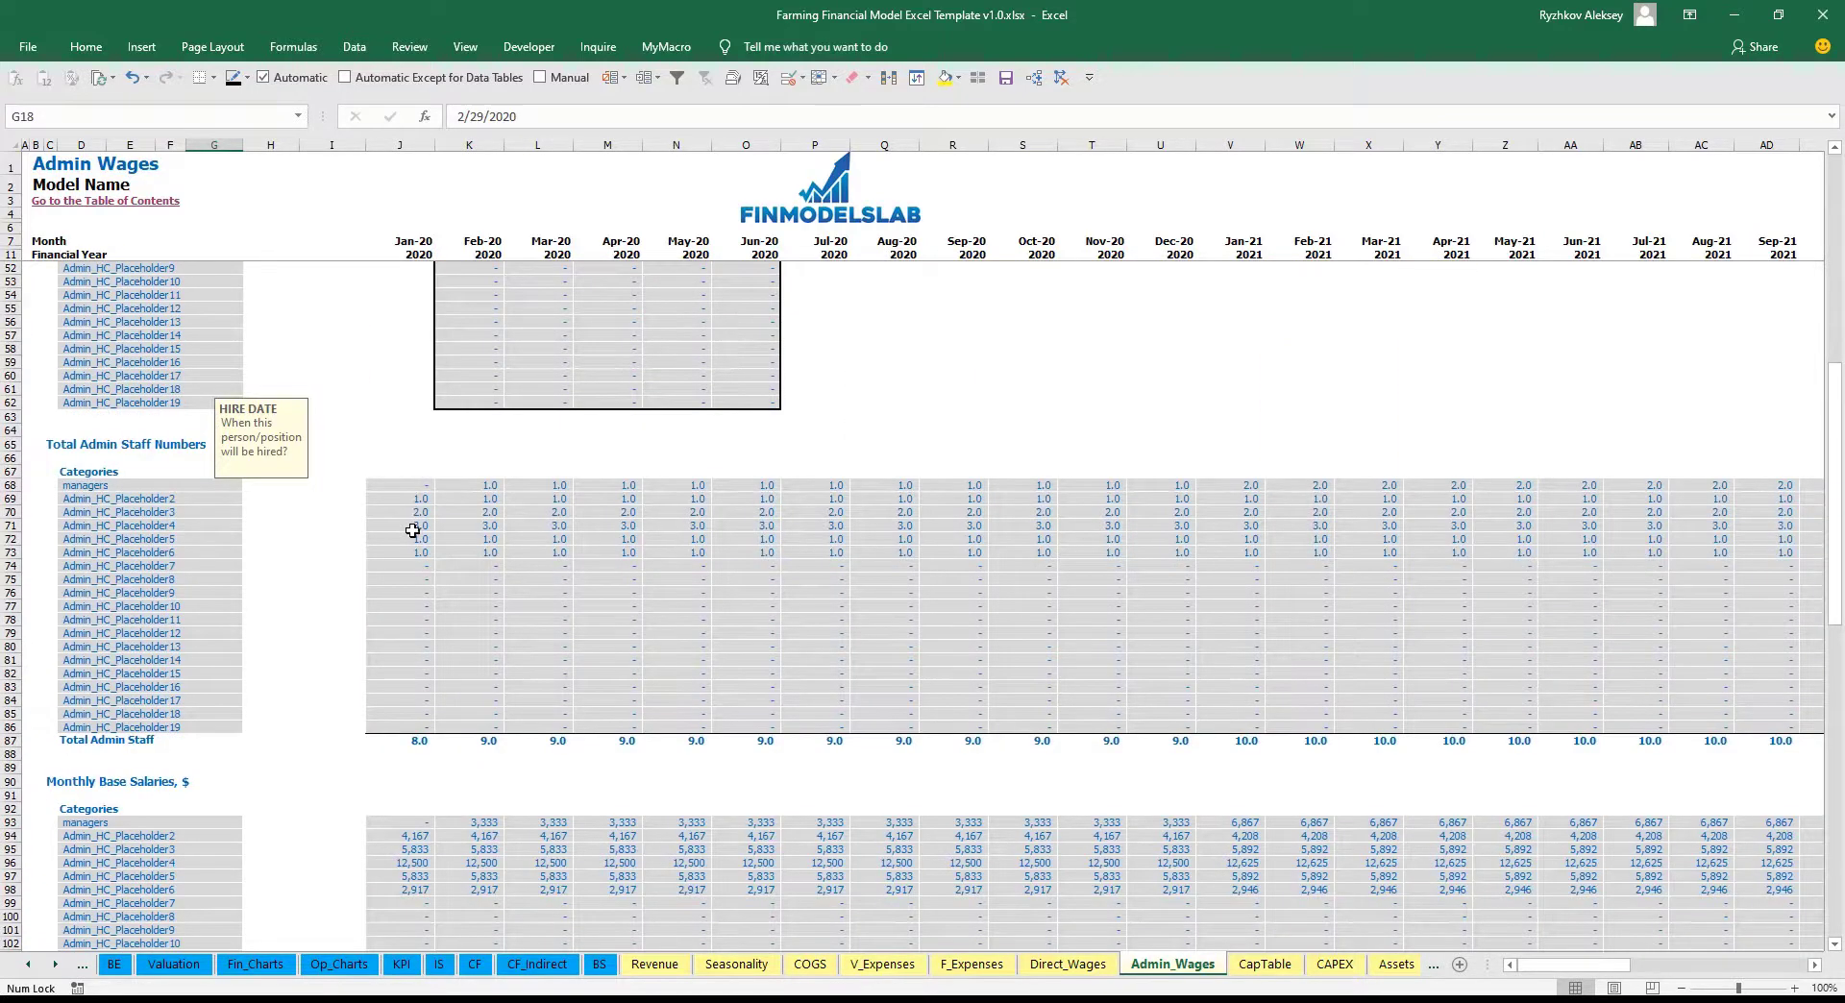
Review the calculated Monthly Base Salaries, Monthly Bonus and Monthly Base Taxes blocks of the Admin Wages sheet
scroll(404, 533, "down", 4)
scroll(377, 549, "down", 4)
left_click(453, 512)
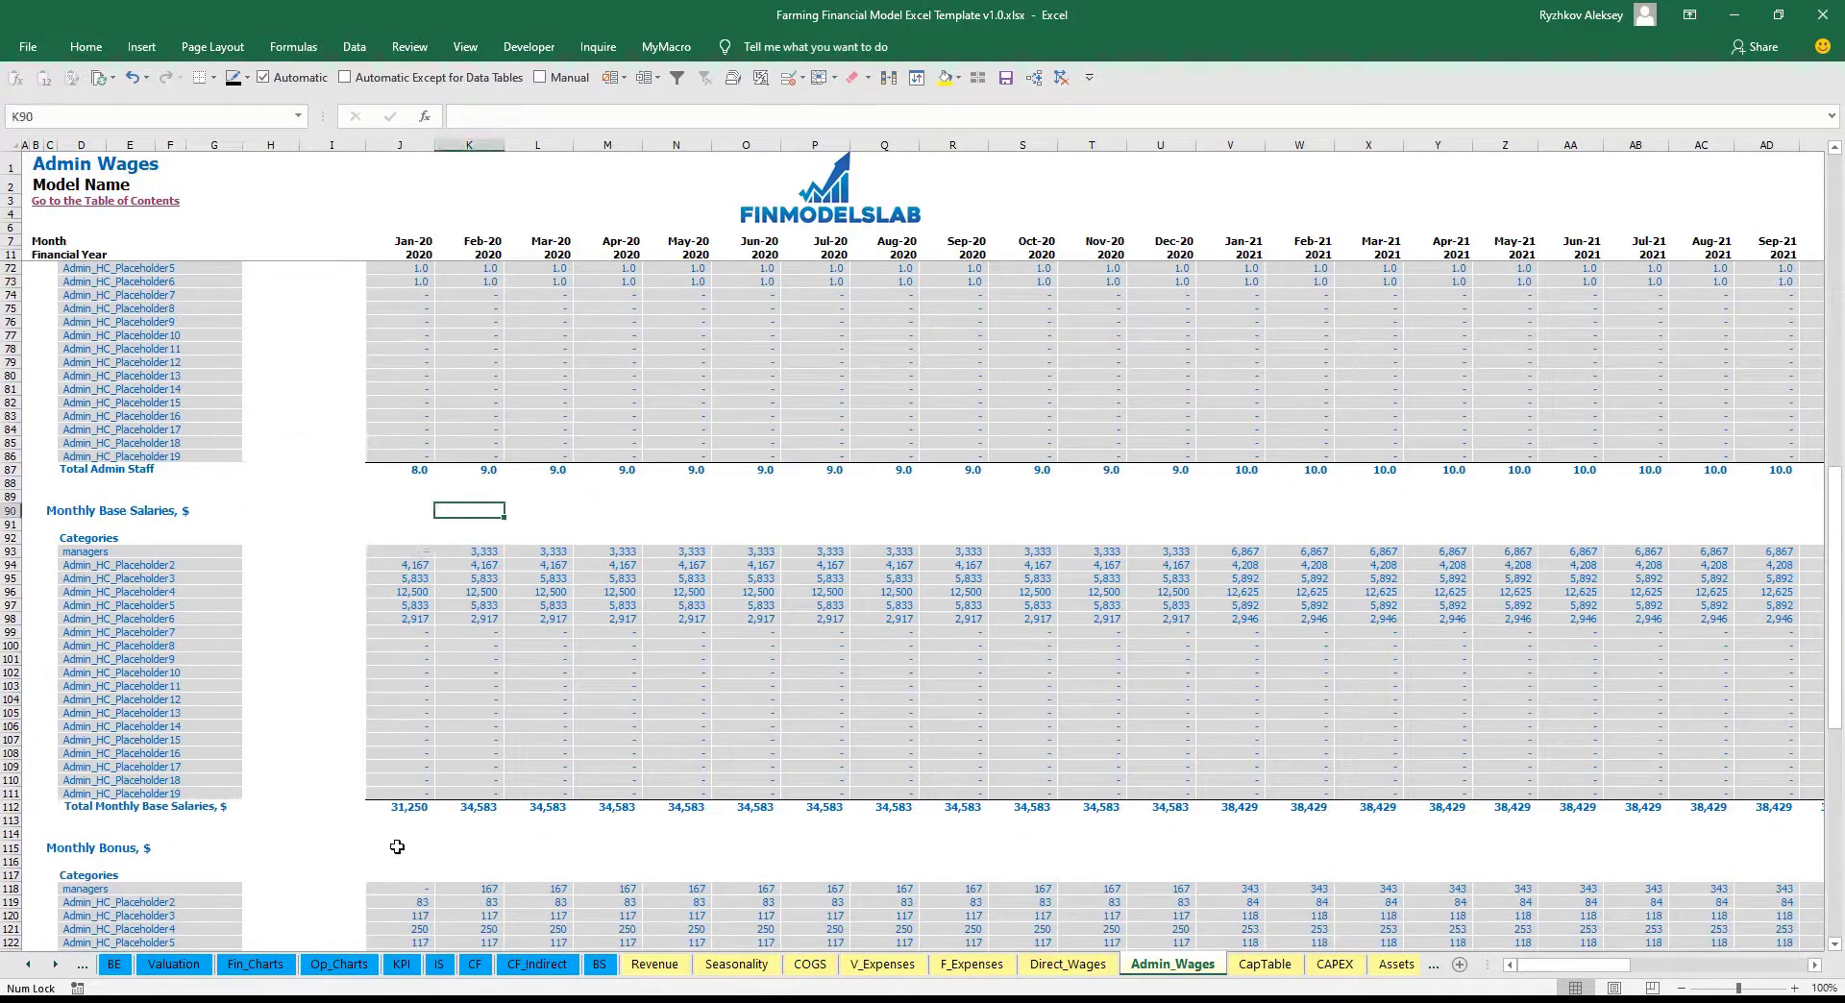
scroll(461, 706, "down", 7)
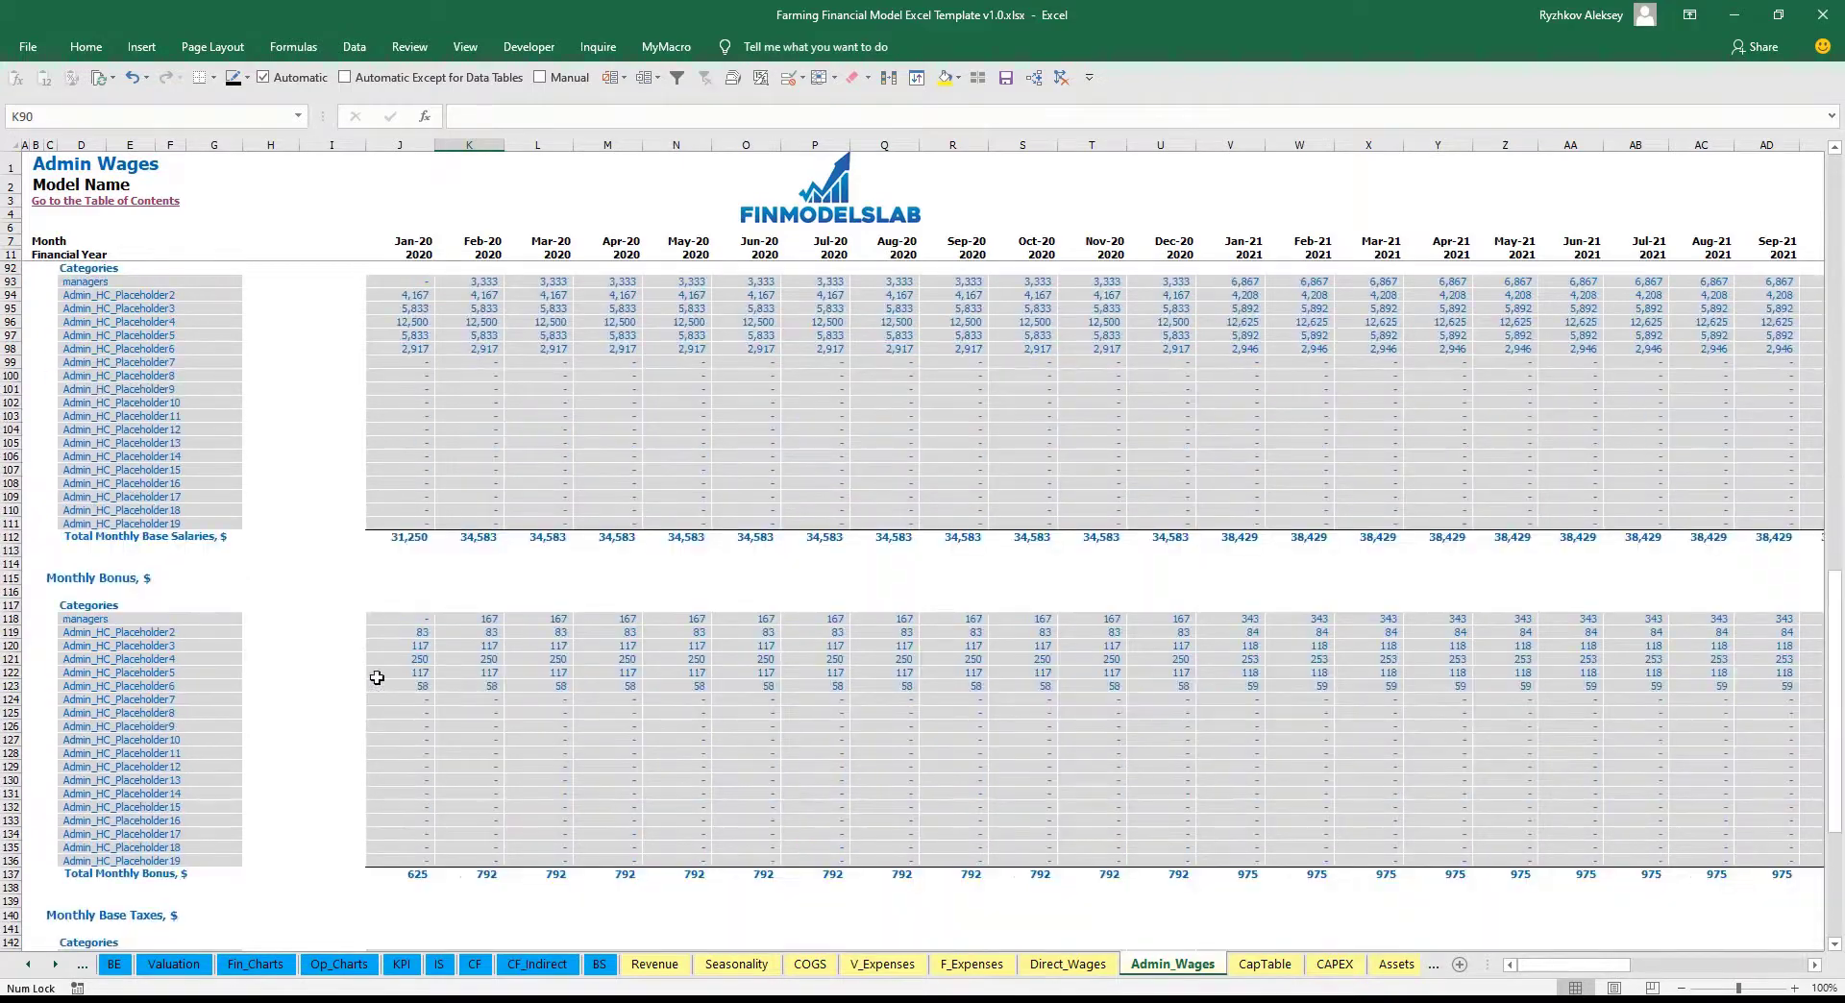
scroll(223, 634, "down", 7)
scroll(144, 591, "down", 3)
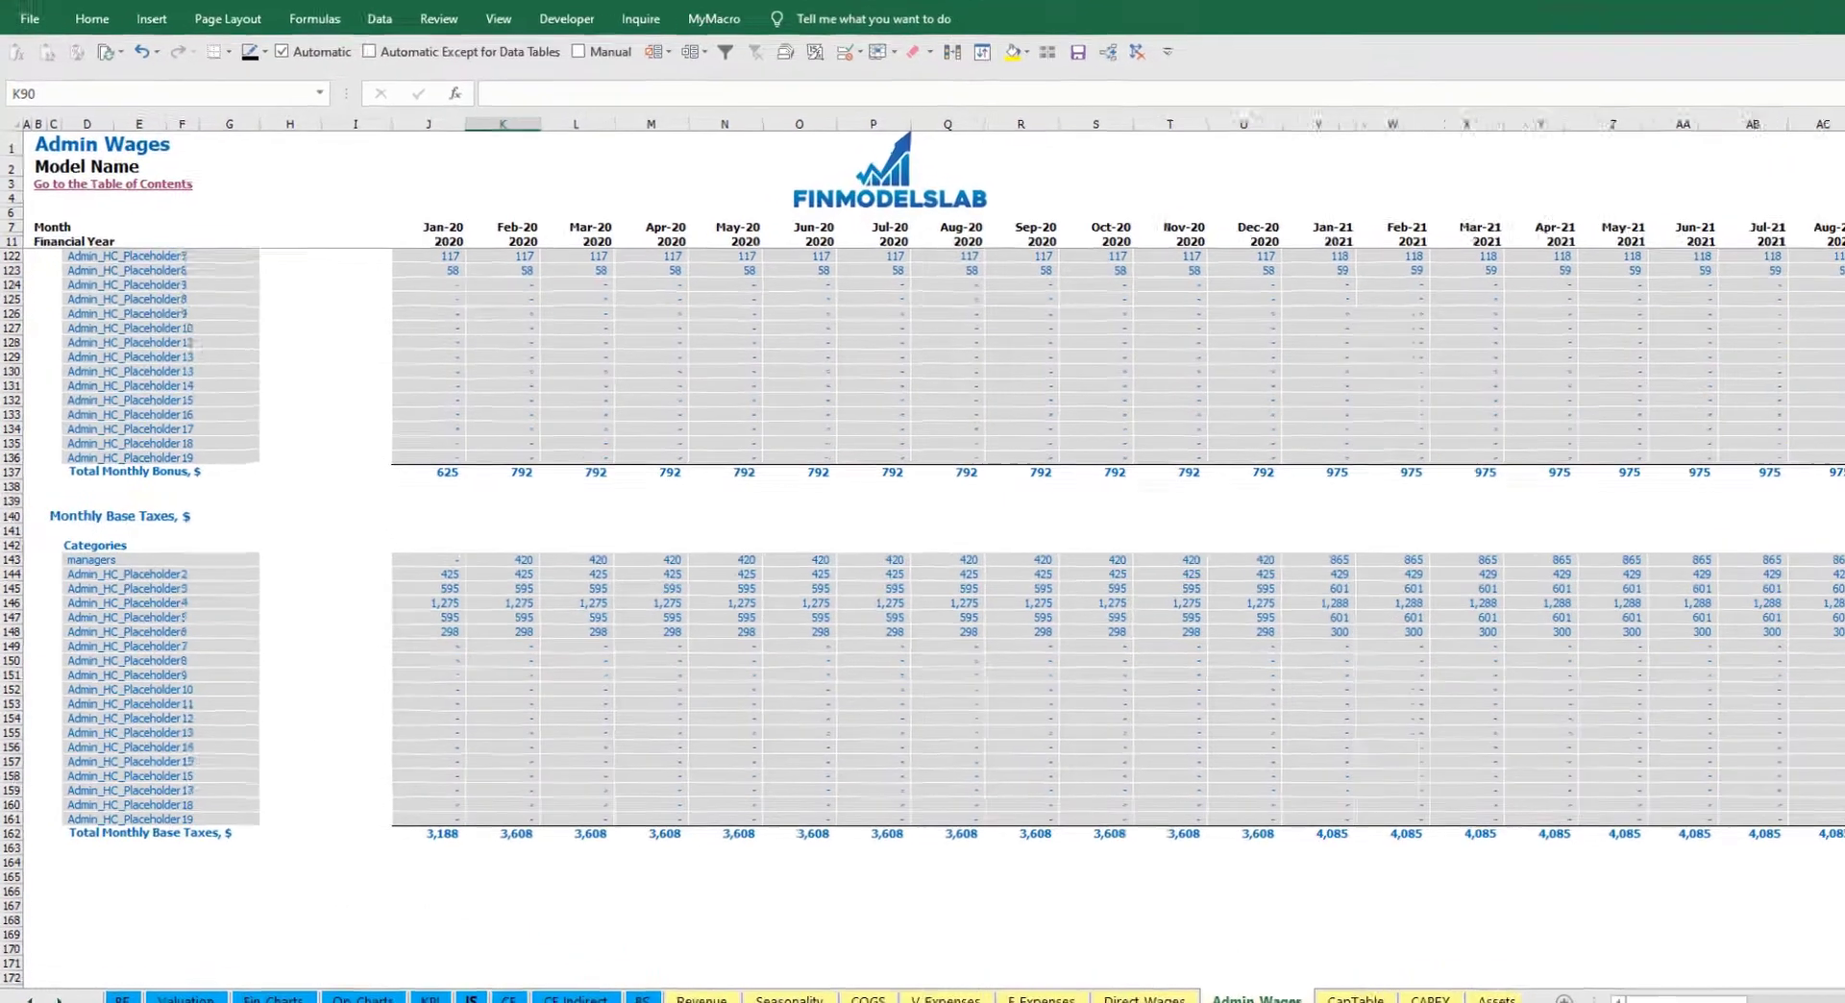
Open the Income Statement sheet, expand Total Admin Salary and Wages and review the monthly amounts per staff category
left_click(439, 965)
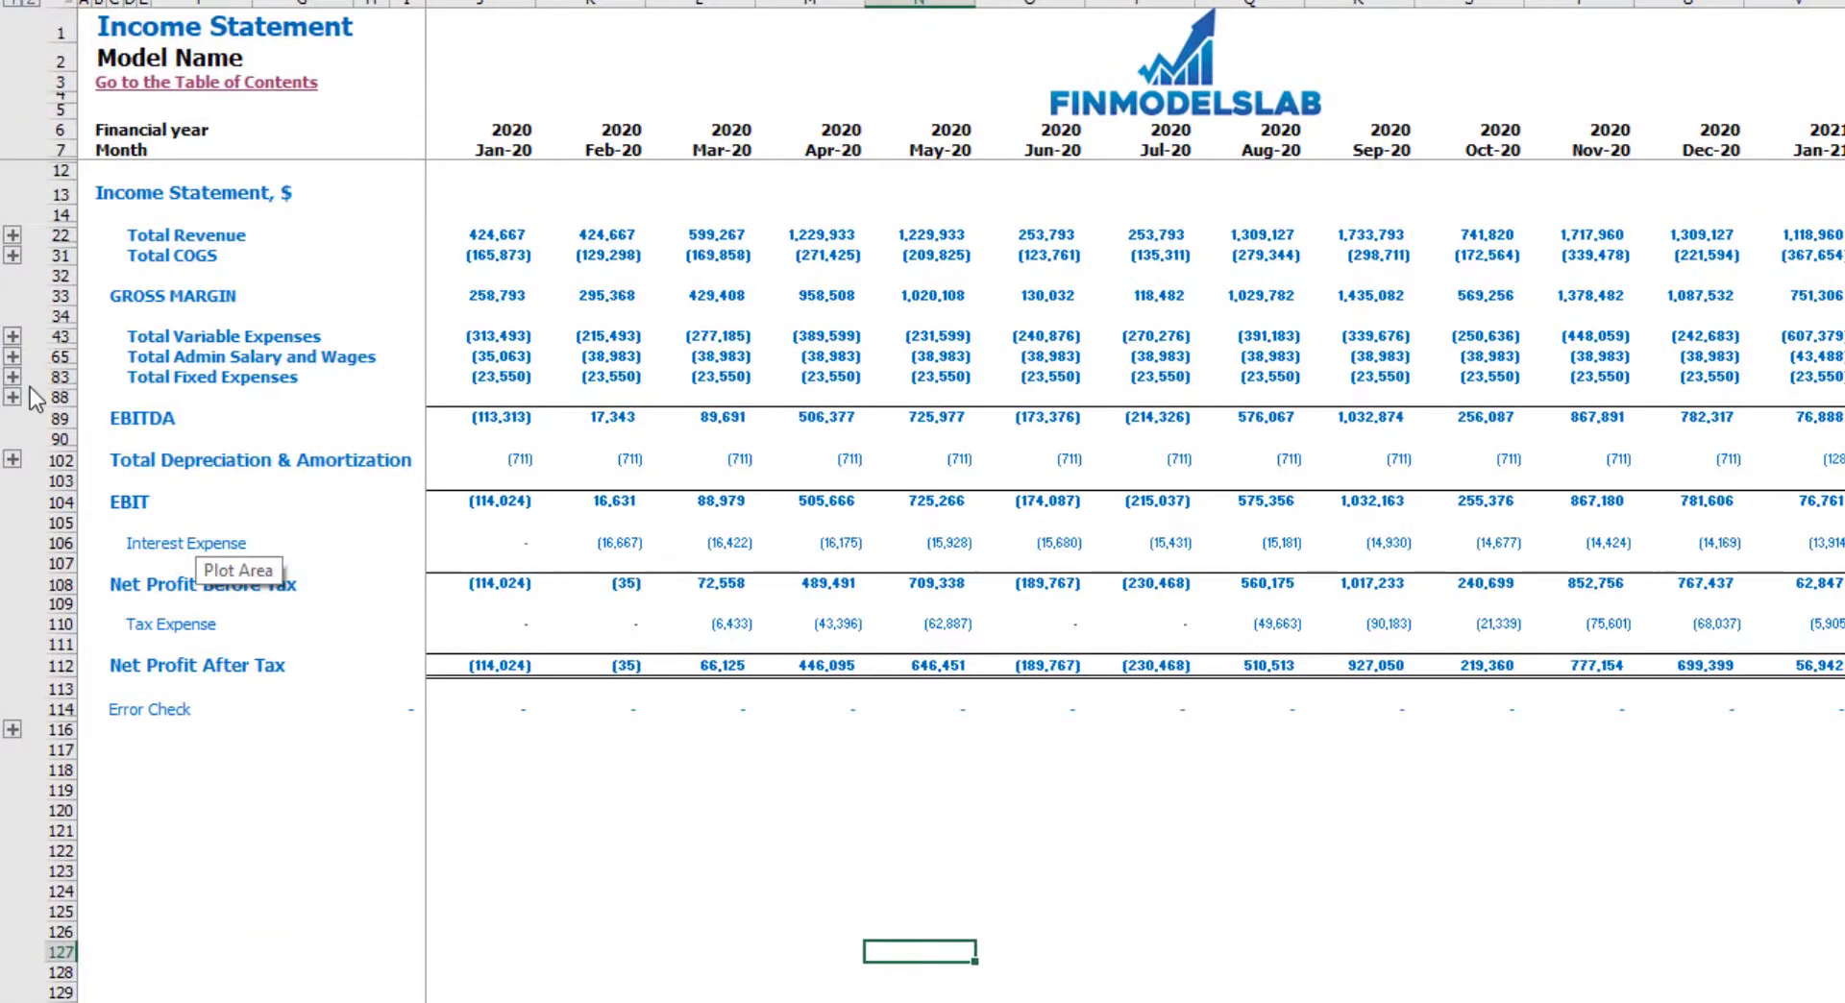
left_click(12, 357)
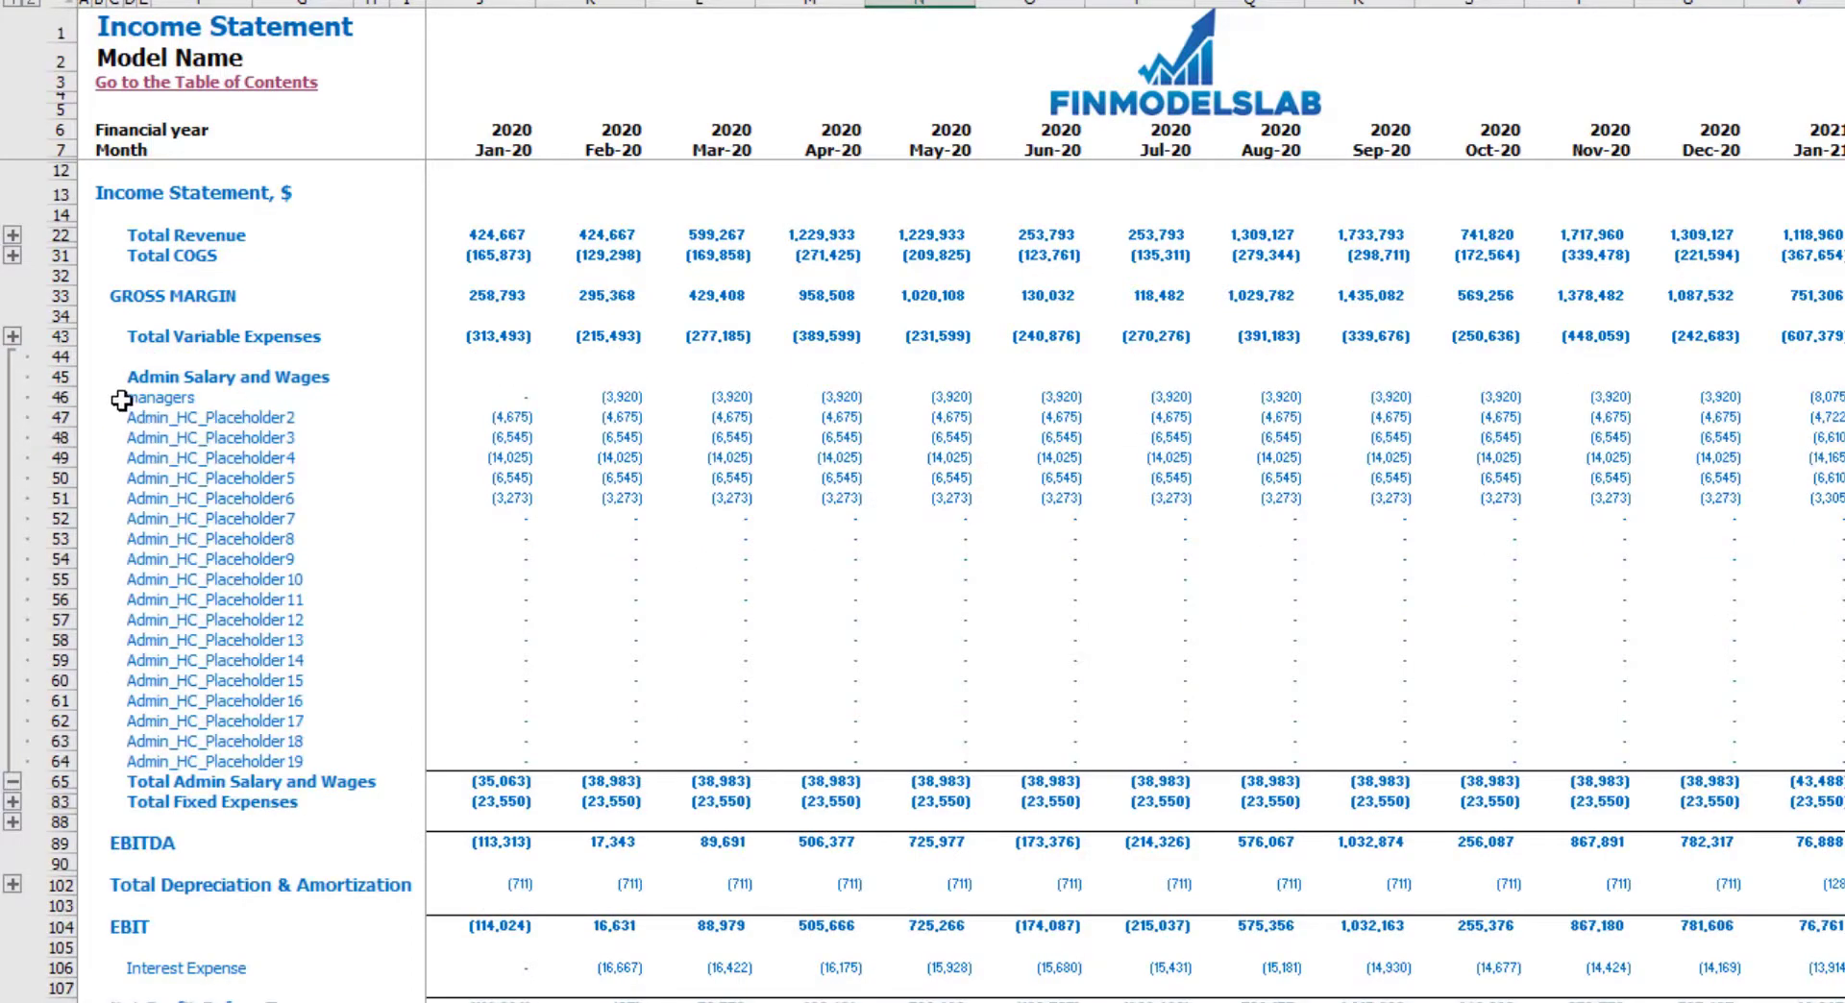
left_click_drag(132, 396, 132, 761)
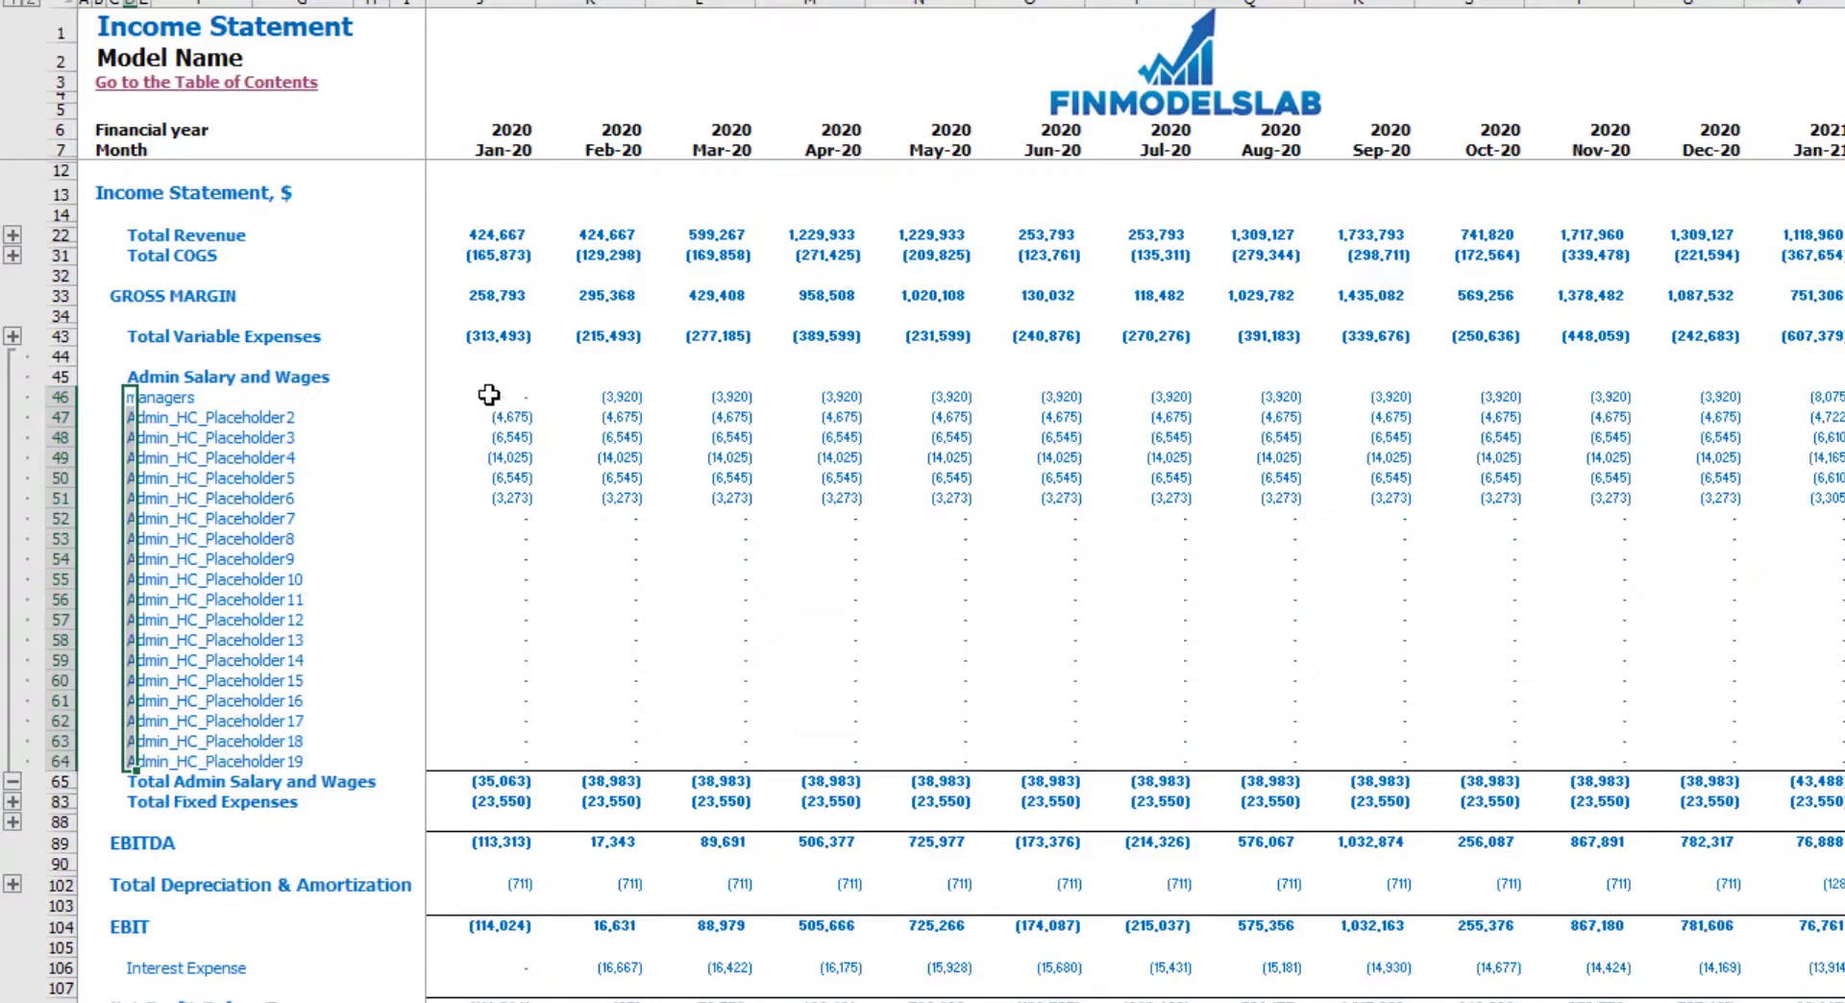
left_click_drag(490, 395, 858, 459)
left_click_drag(1008, 475, 1826, 661)
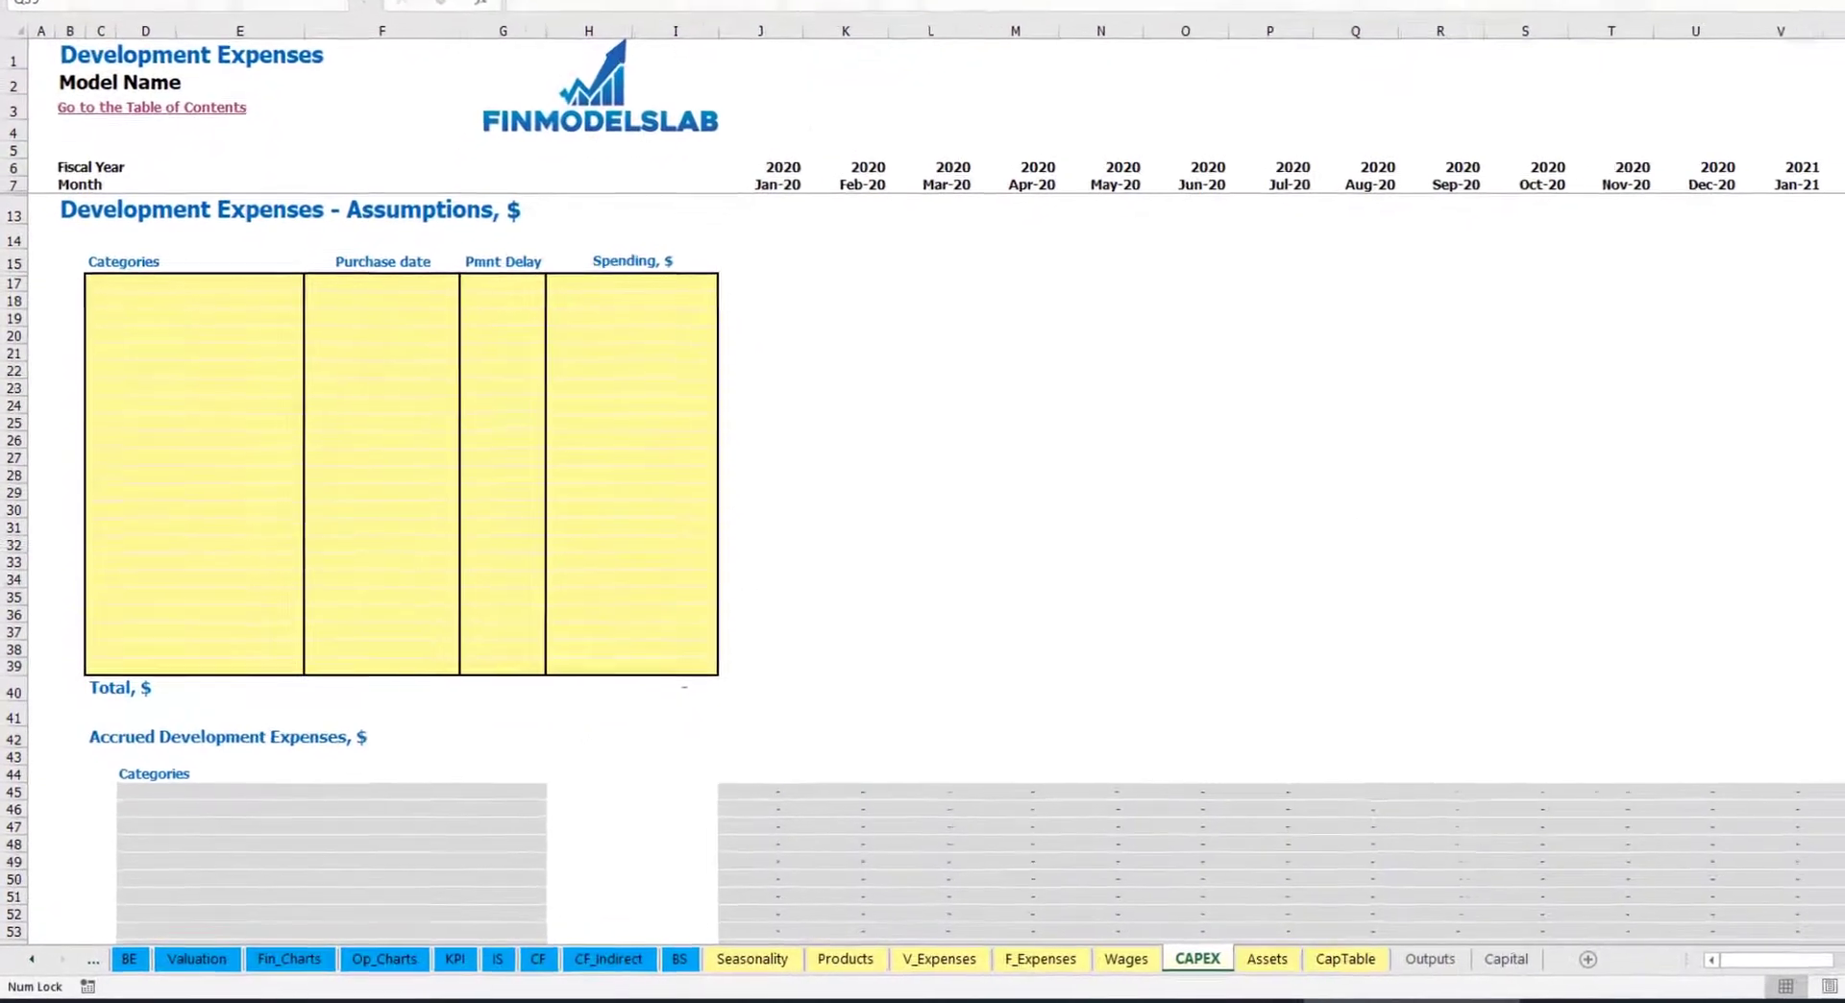
Add the development expense category Office dev in the first assumptions row with purchase date Feb-20
left_click(249, 276)
type("Office dev")
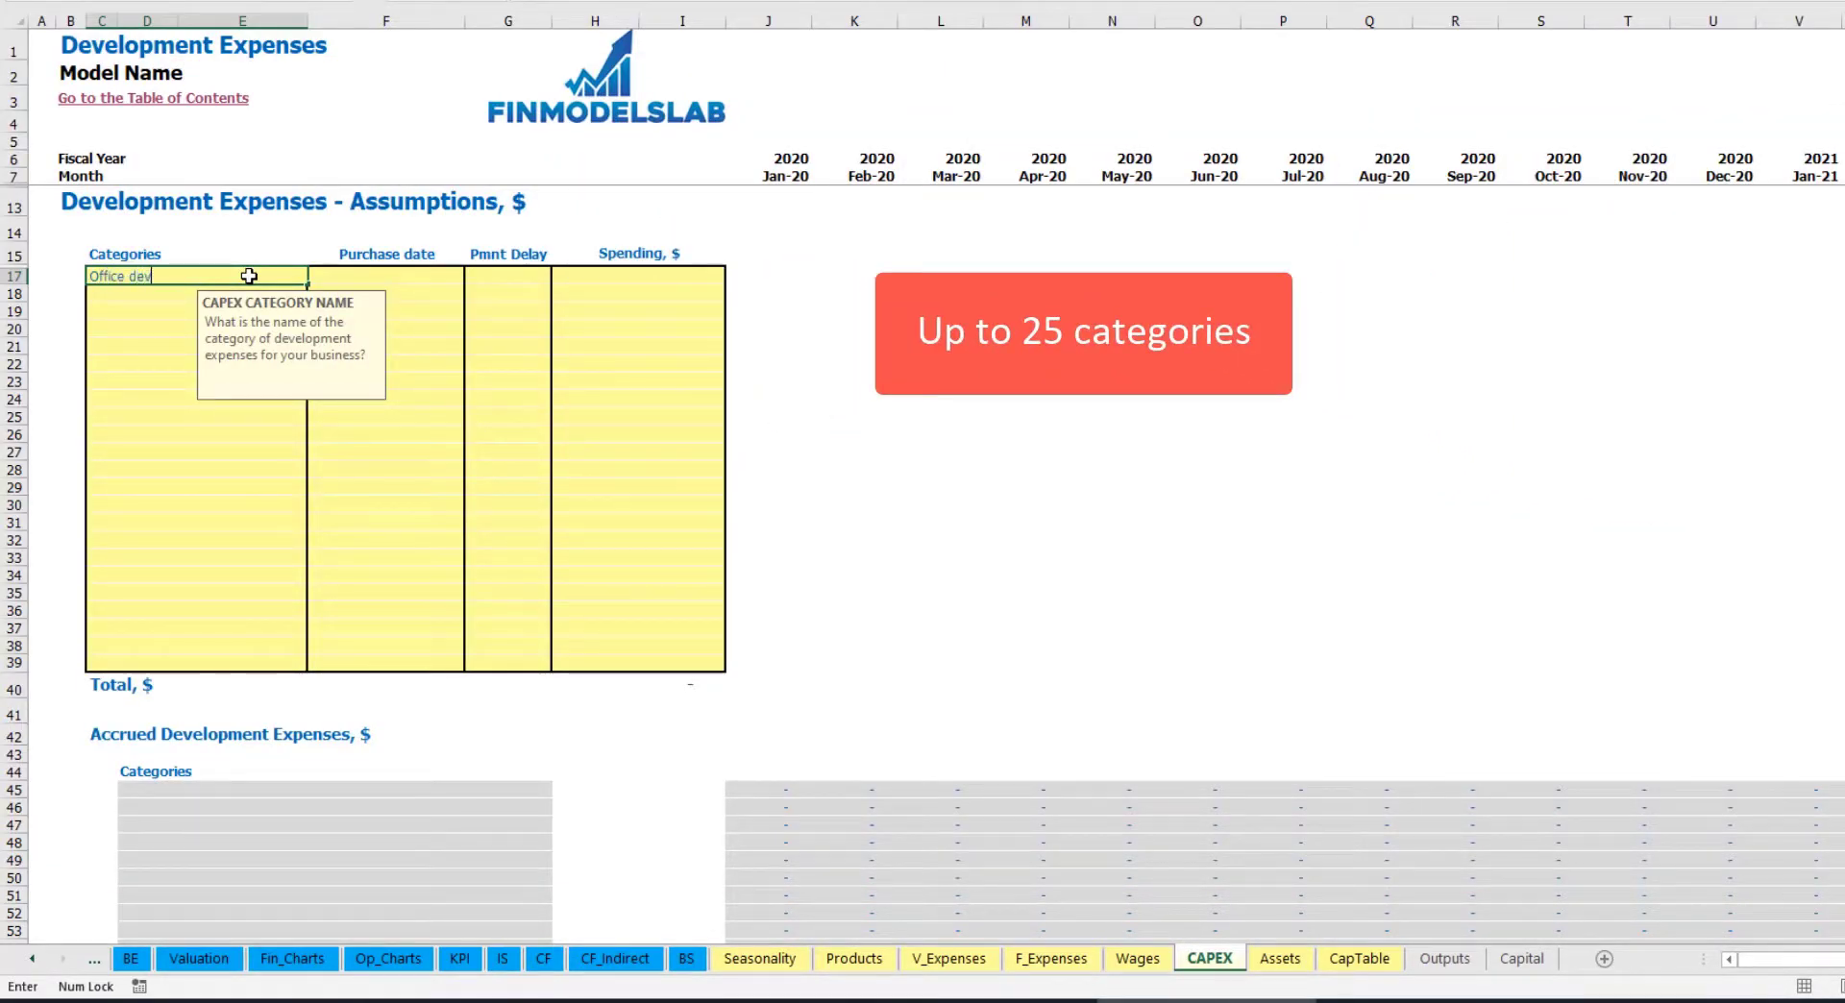
key("Return")
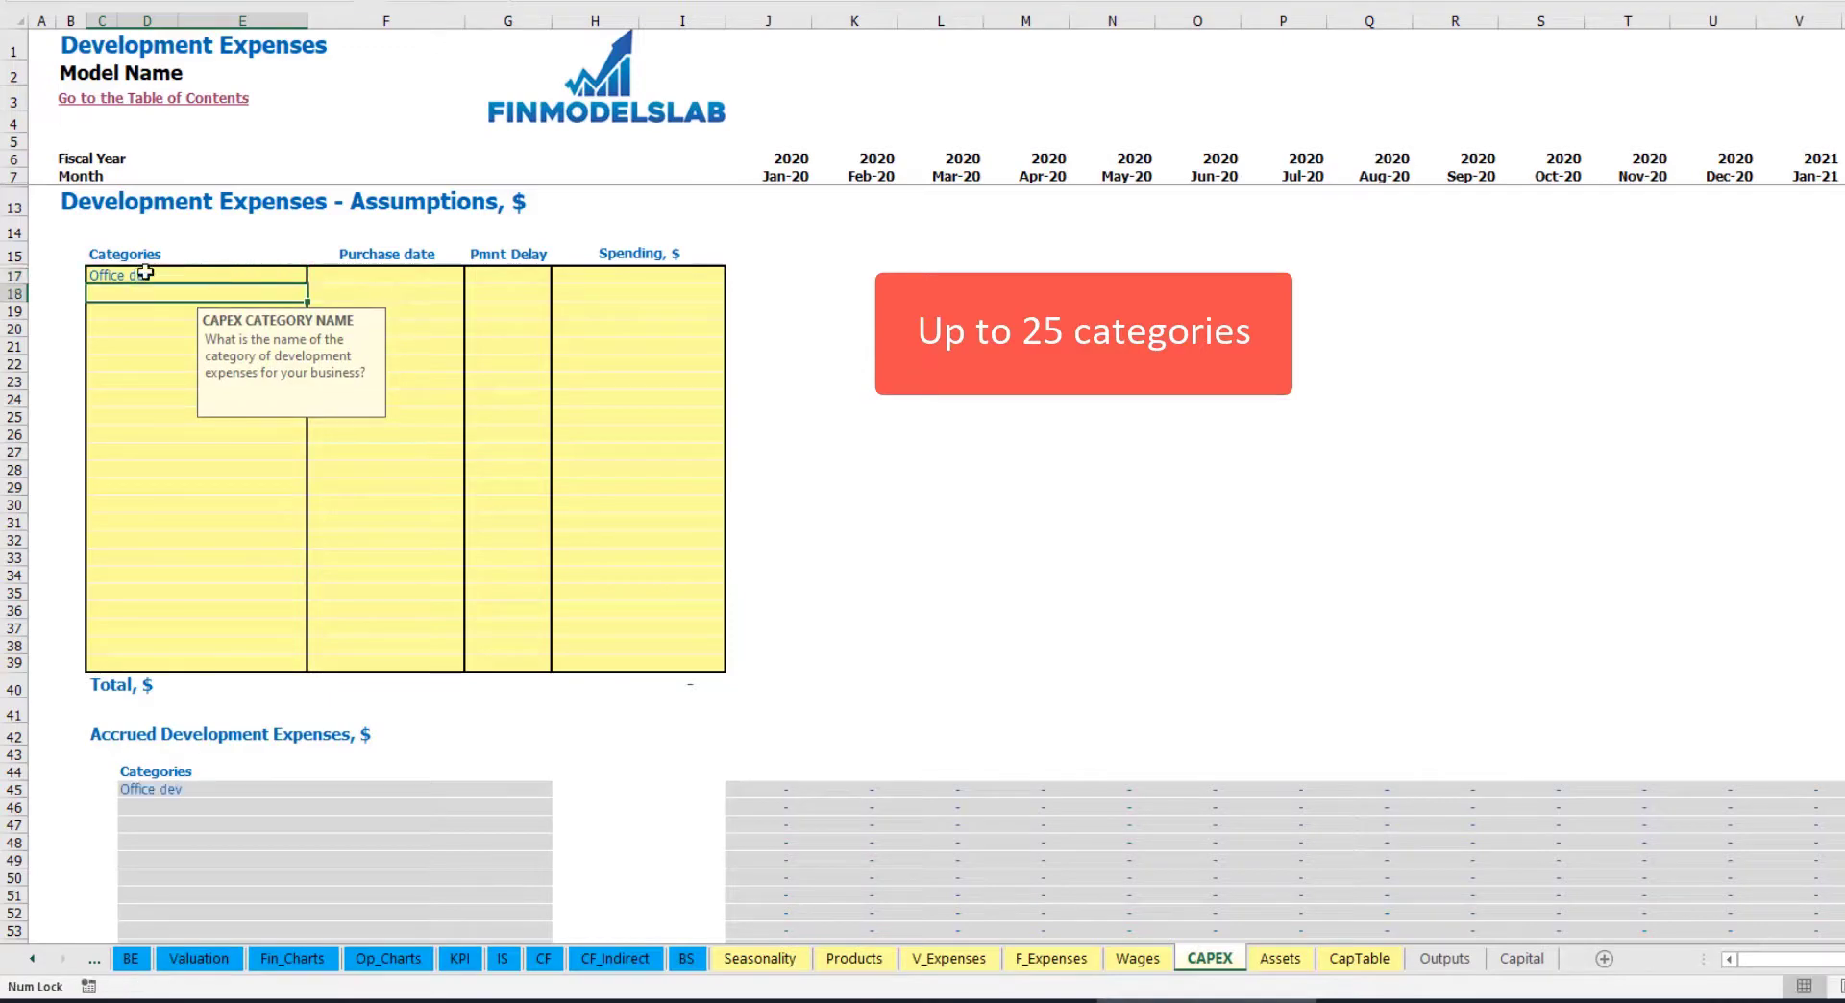
left_click(388, 272)
left_click(473, 275)
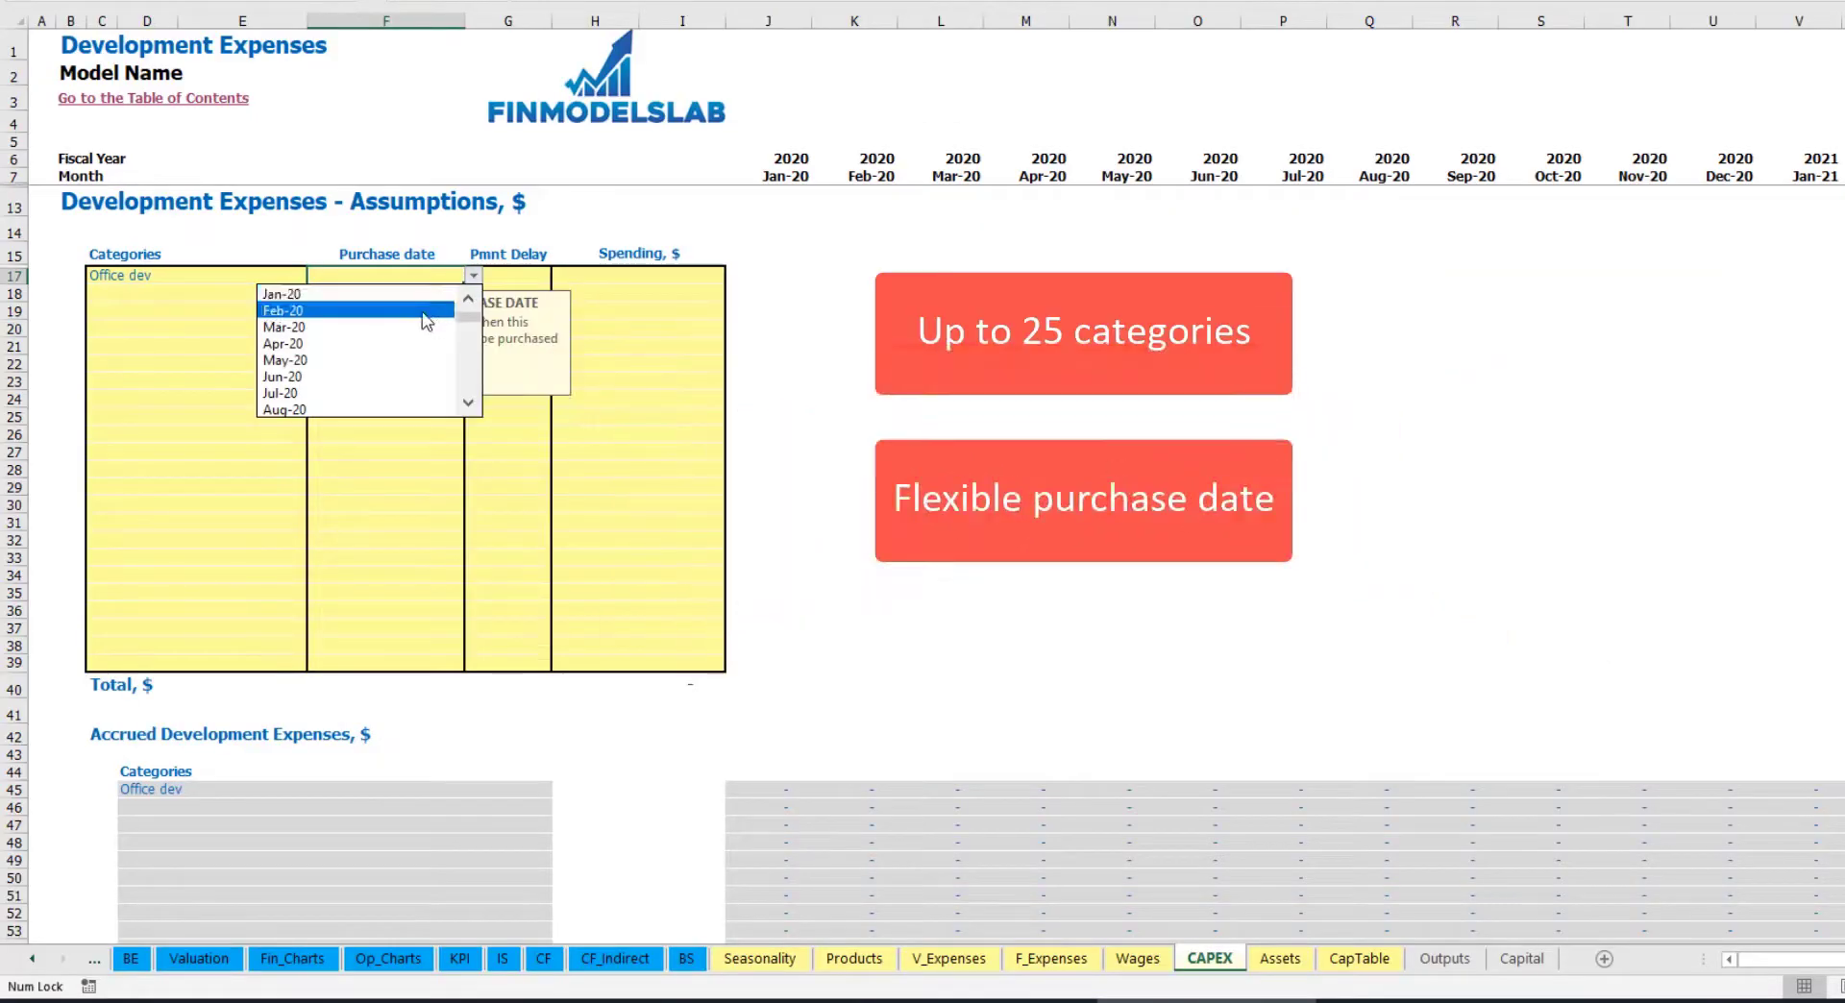
left_click(424, 311)
Set the Office dev spending to 10,000 and its payment delay to 2M
left_click(614, 272)
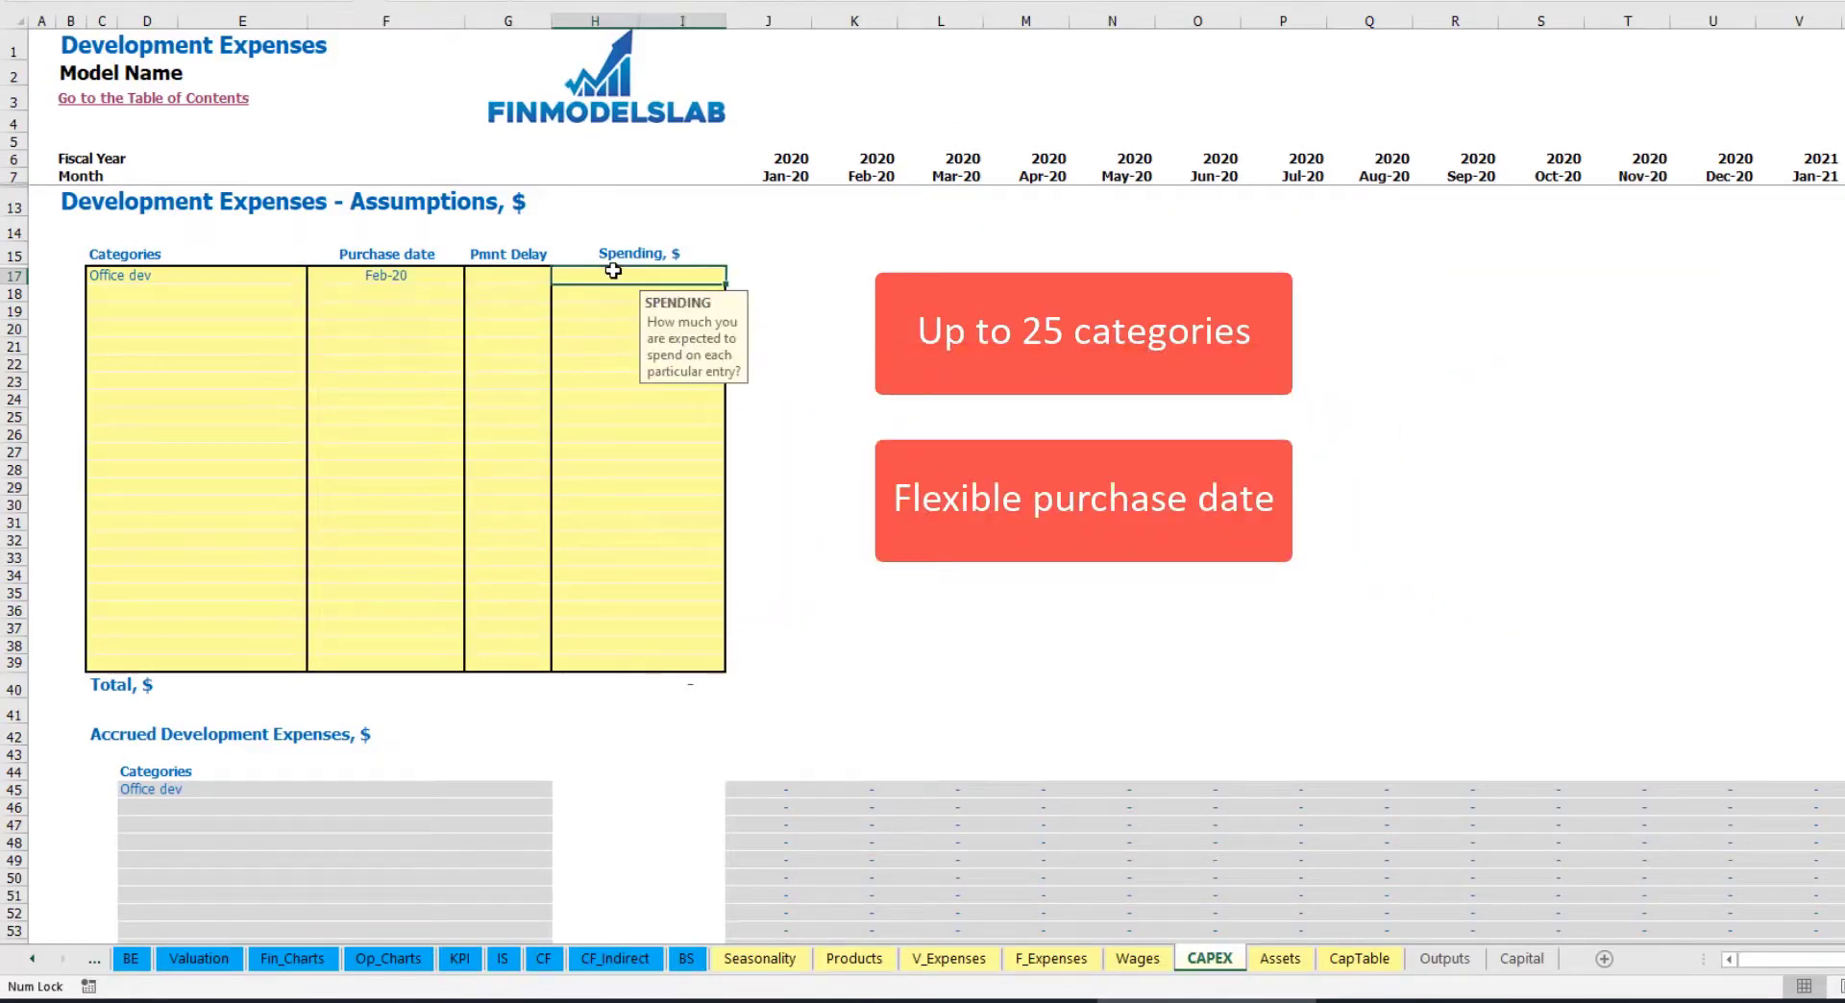
type("10000")
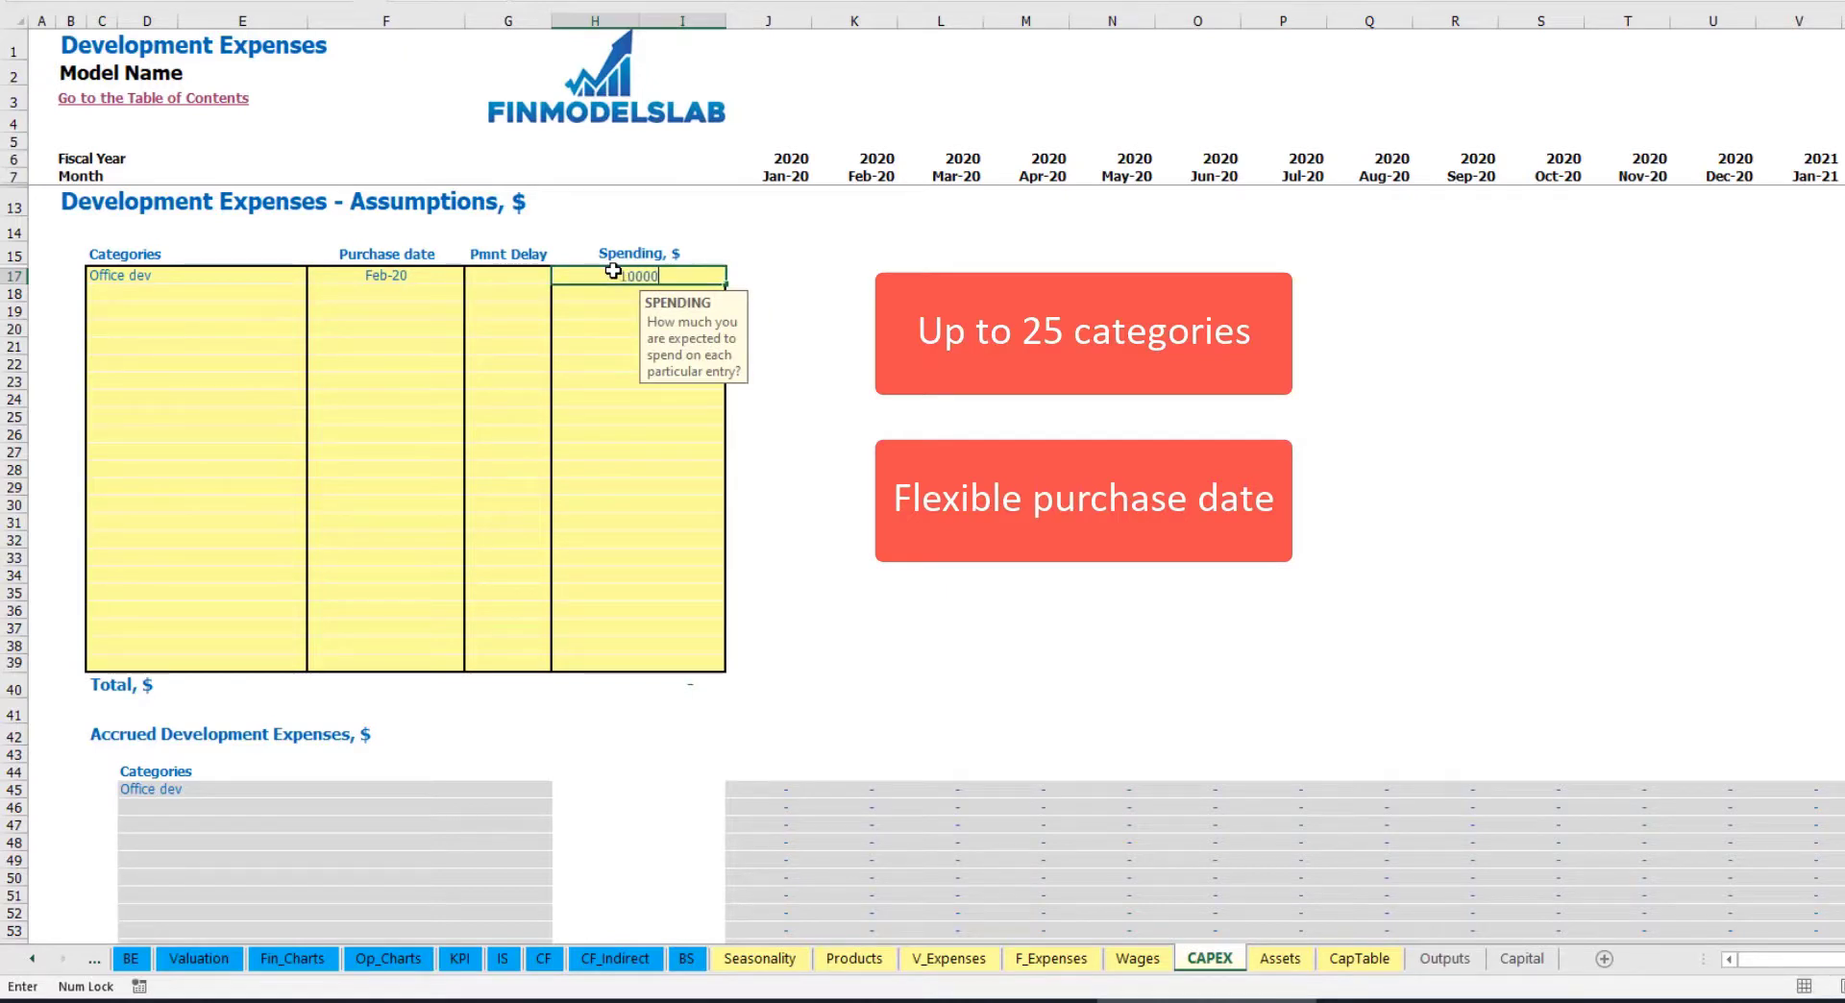
key("Return")
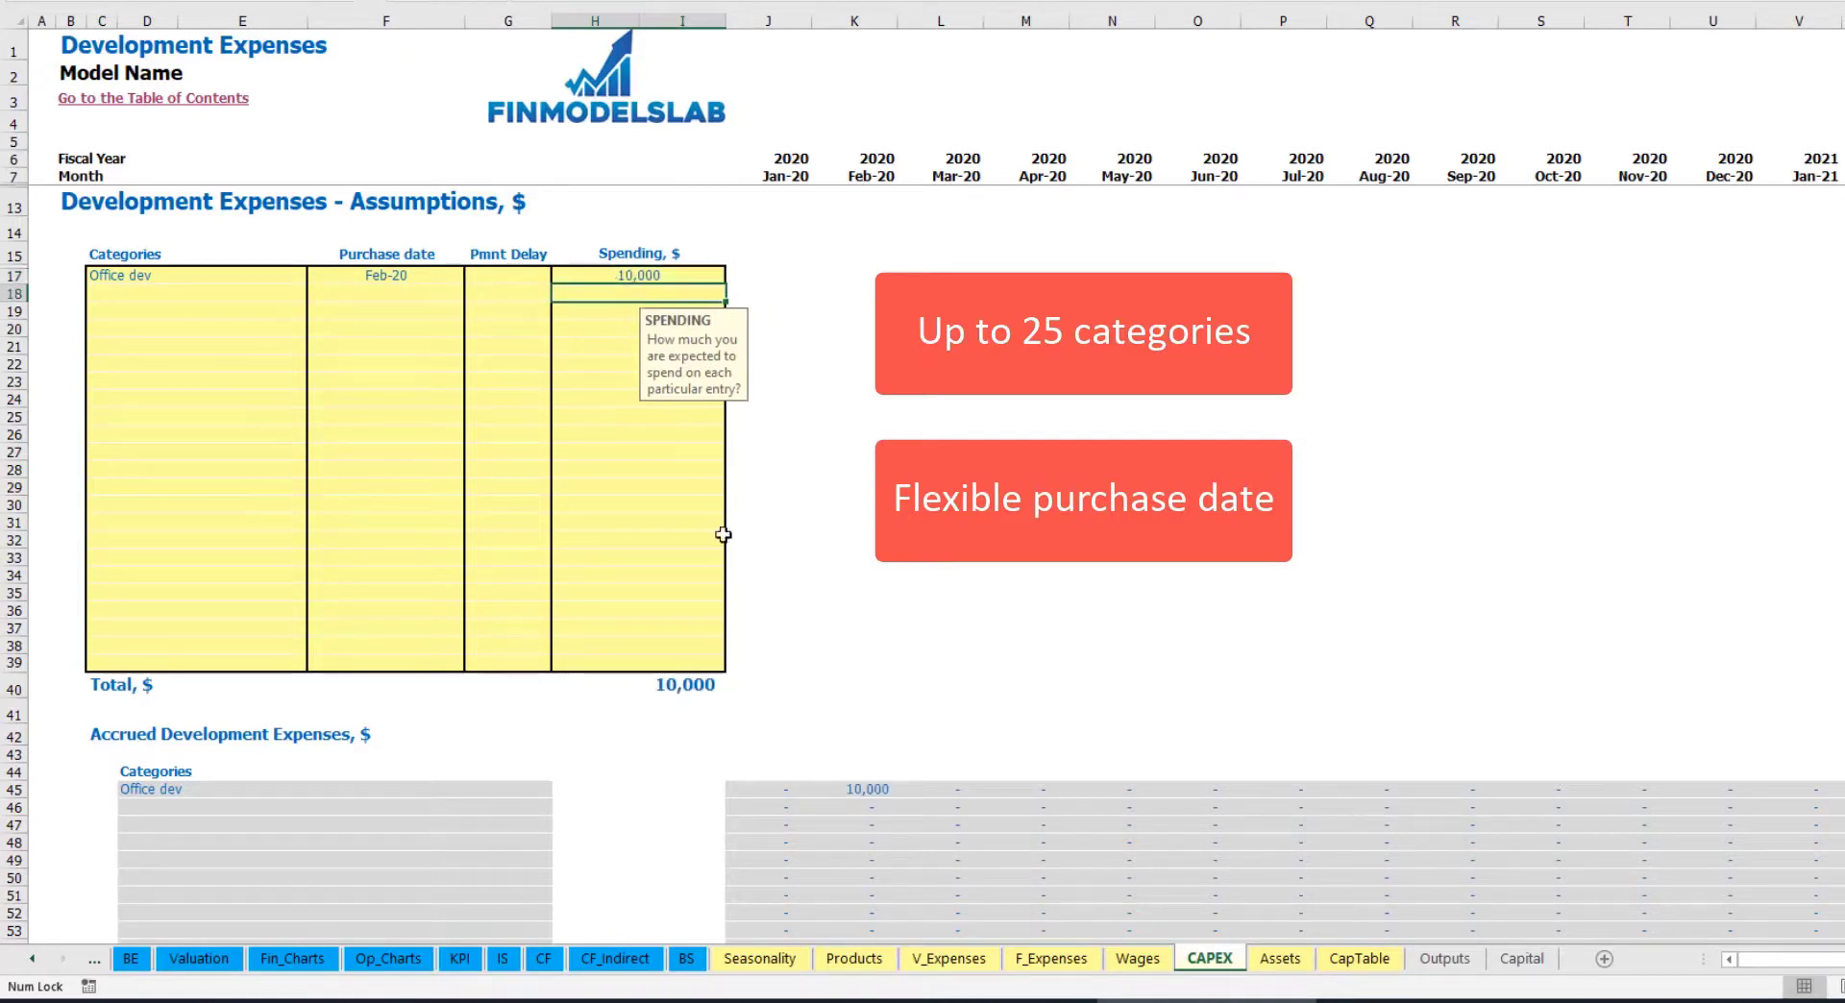
left_click(519, 273)
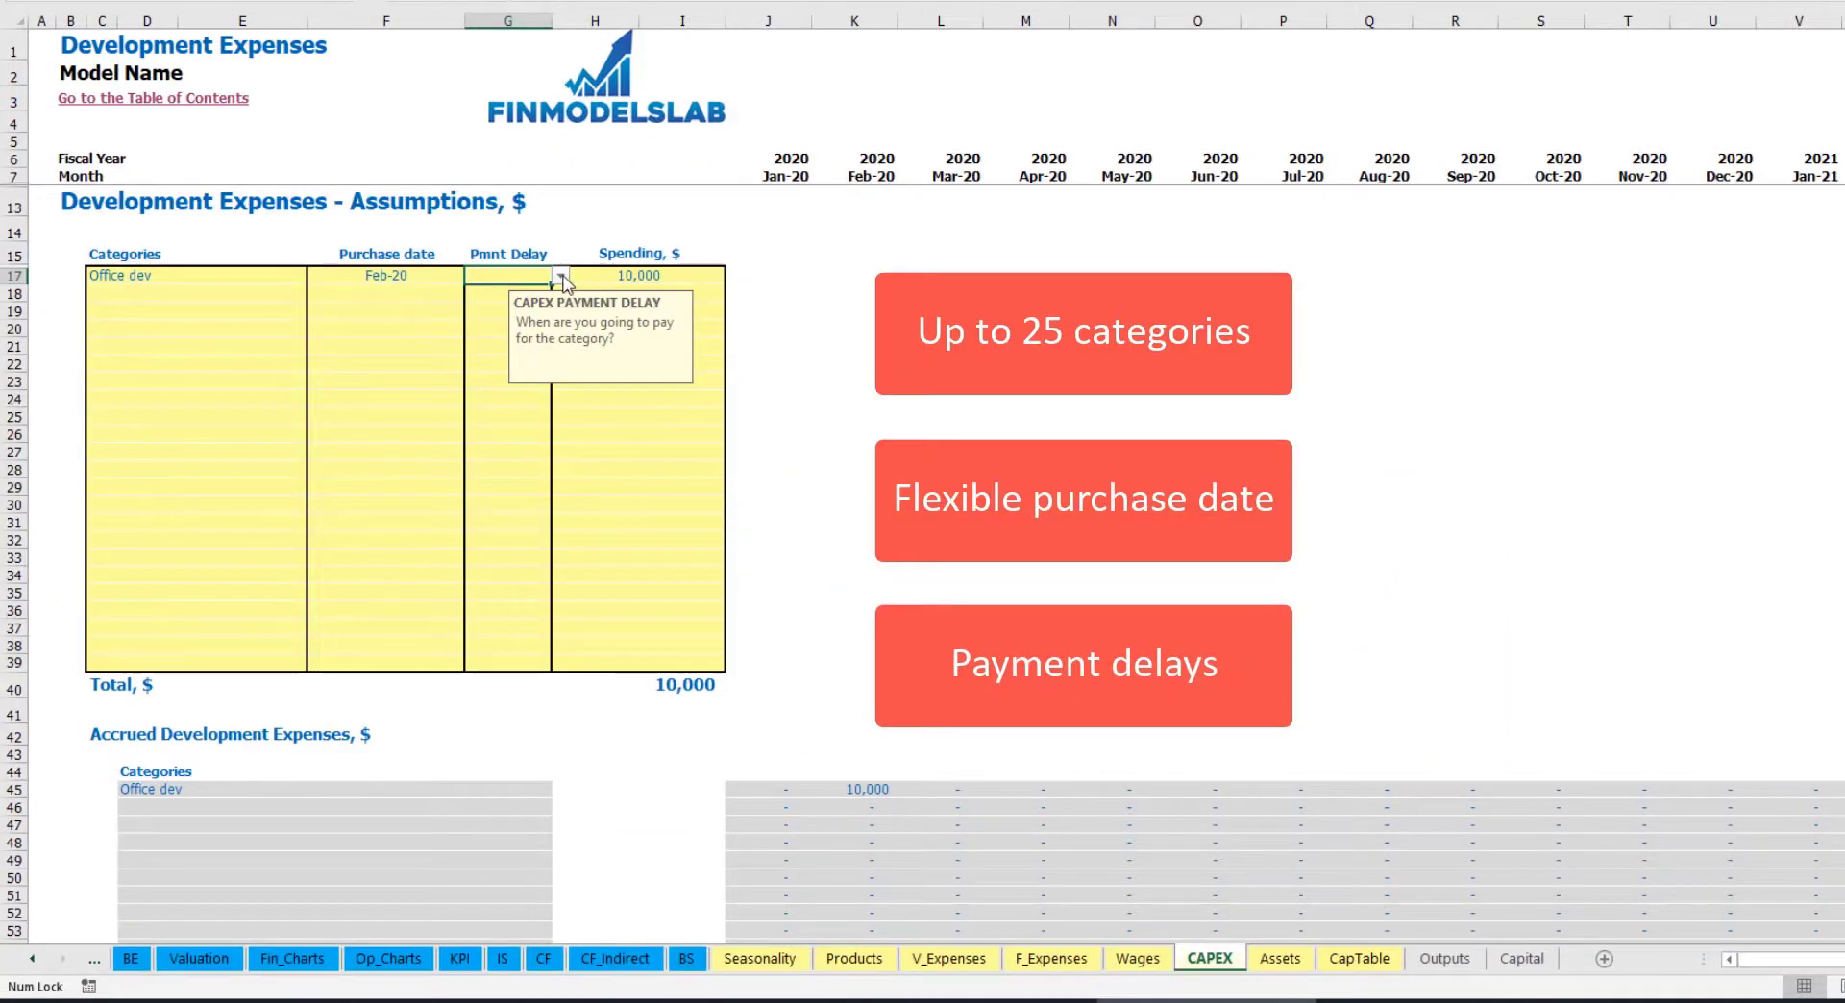
left_click(561, 277)
left_click(505, 332)
left_click(941, 329)
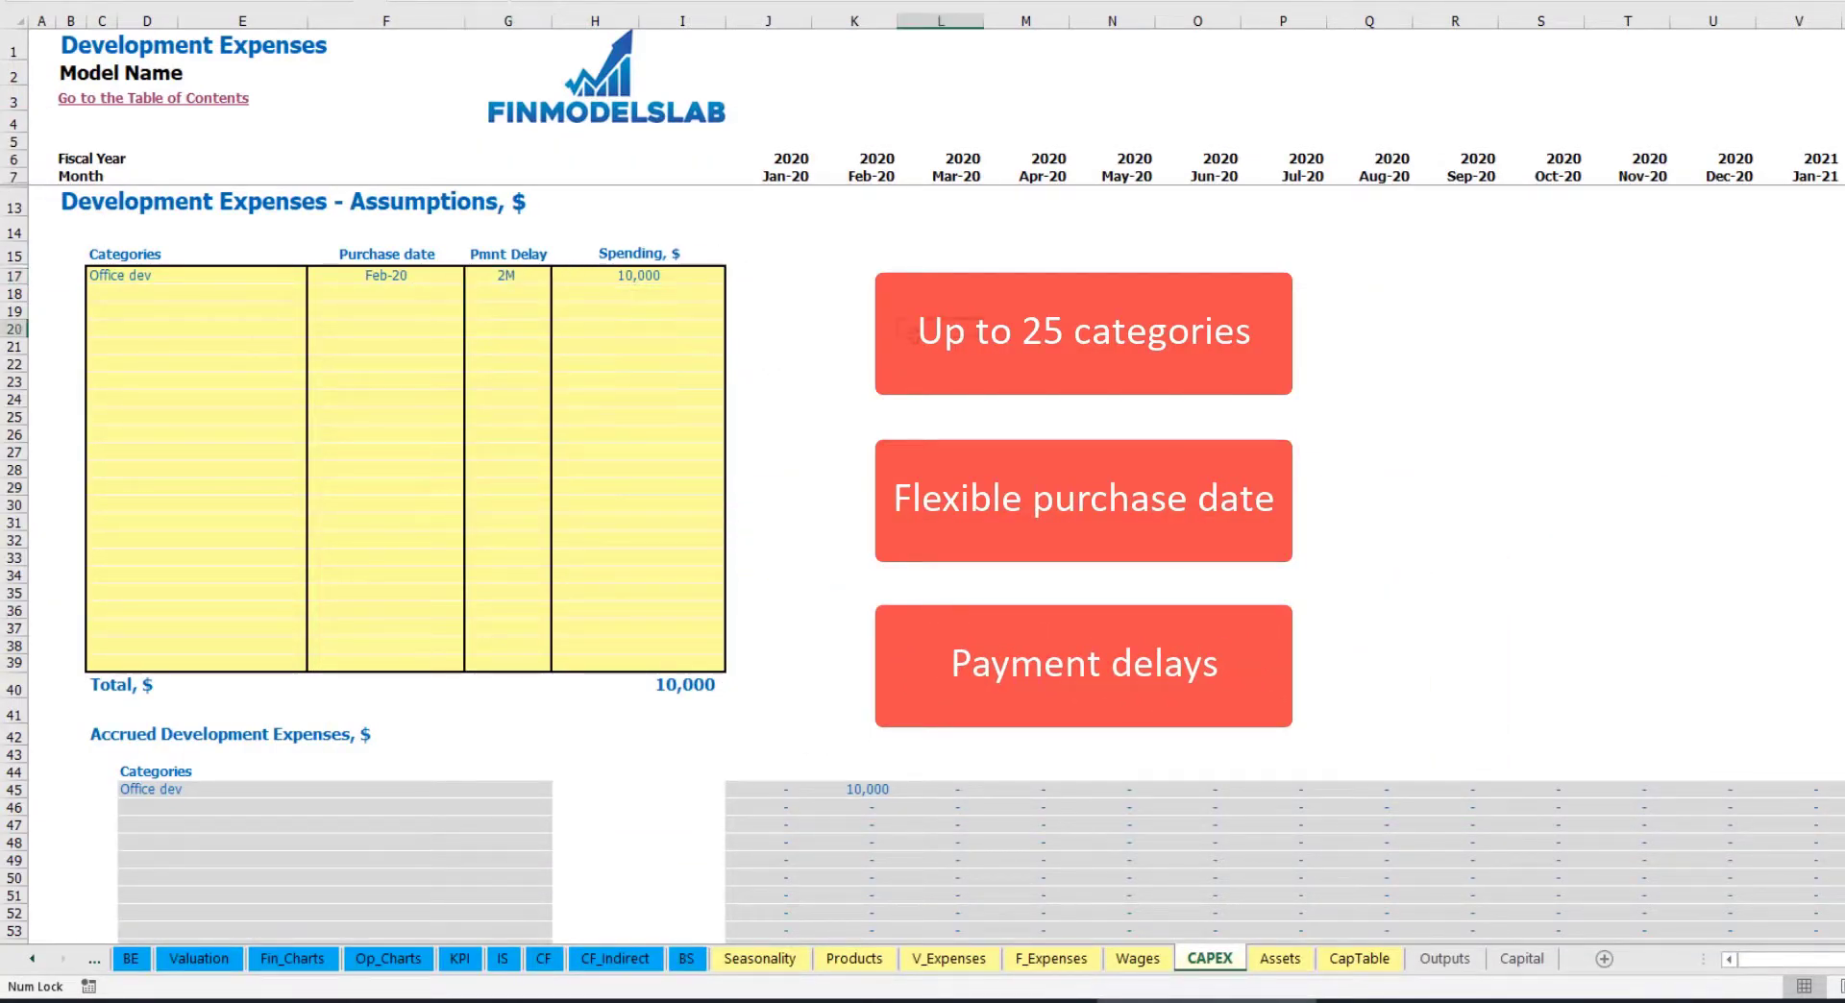
Check the Office dev amount in the Accrued and Paid Development Expenses tables and review the Summary block
left_click(869, 792)
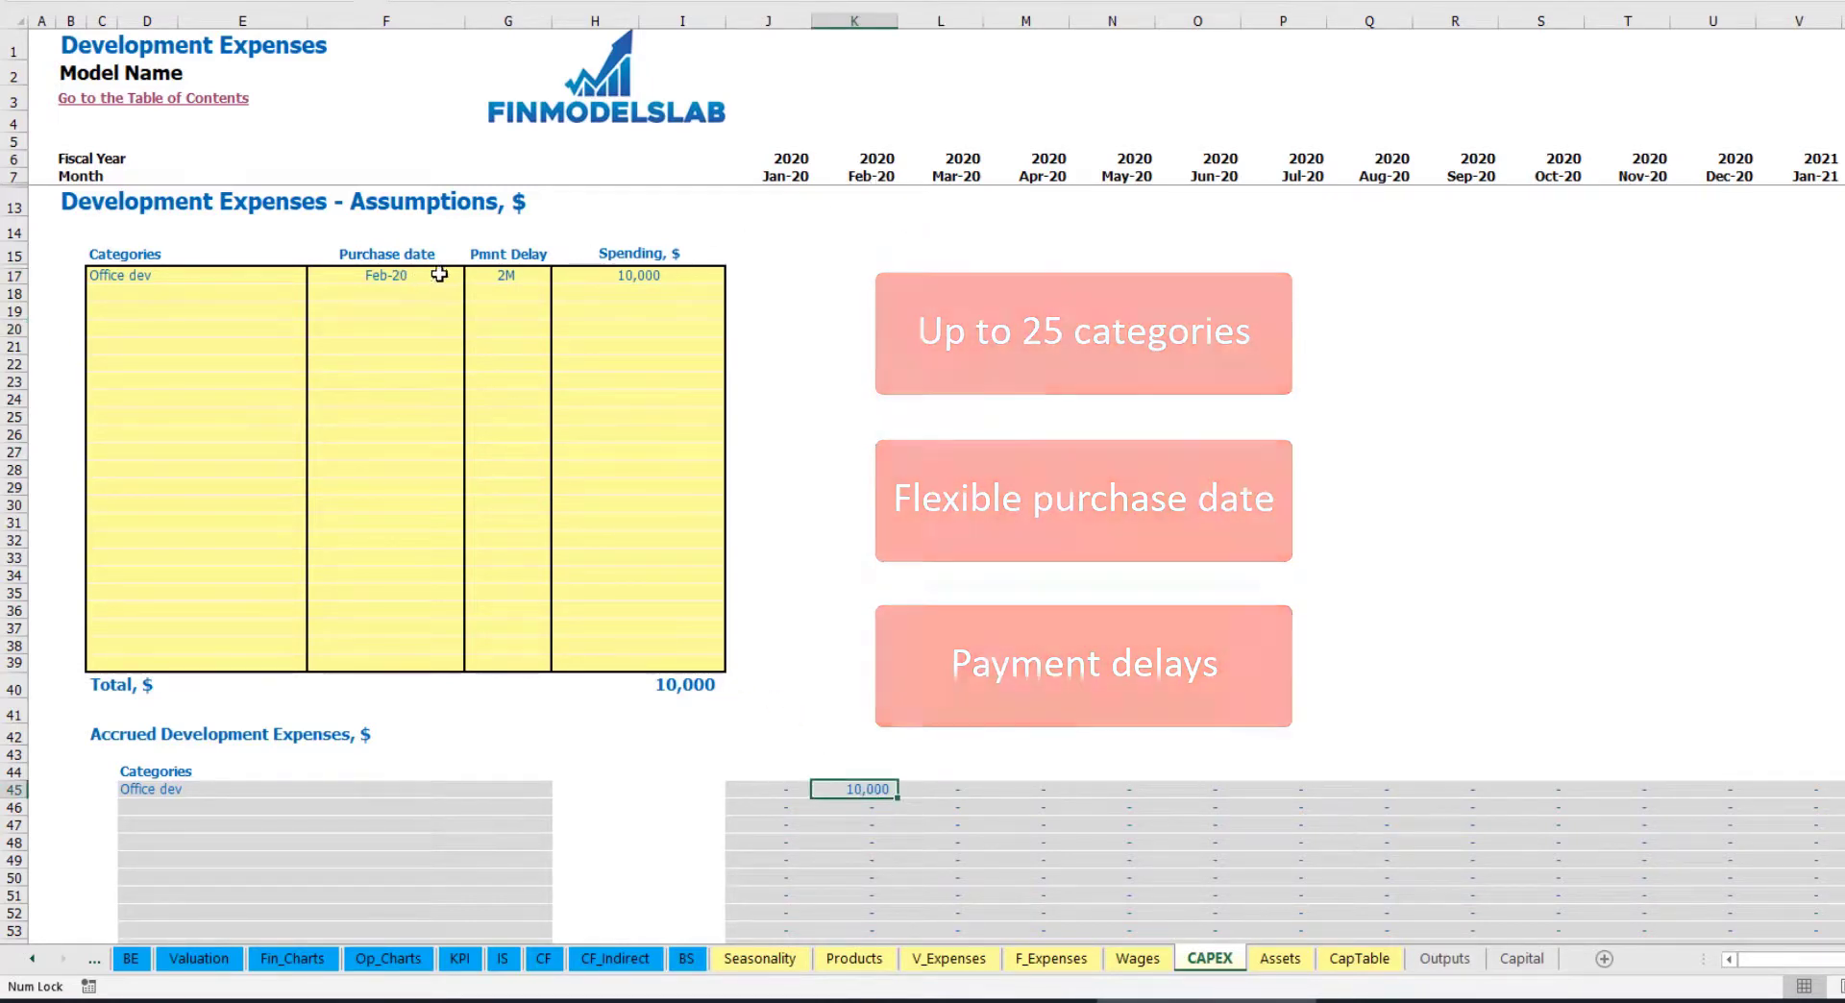
scroll(868, 424, "down", 10)
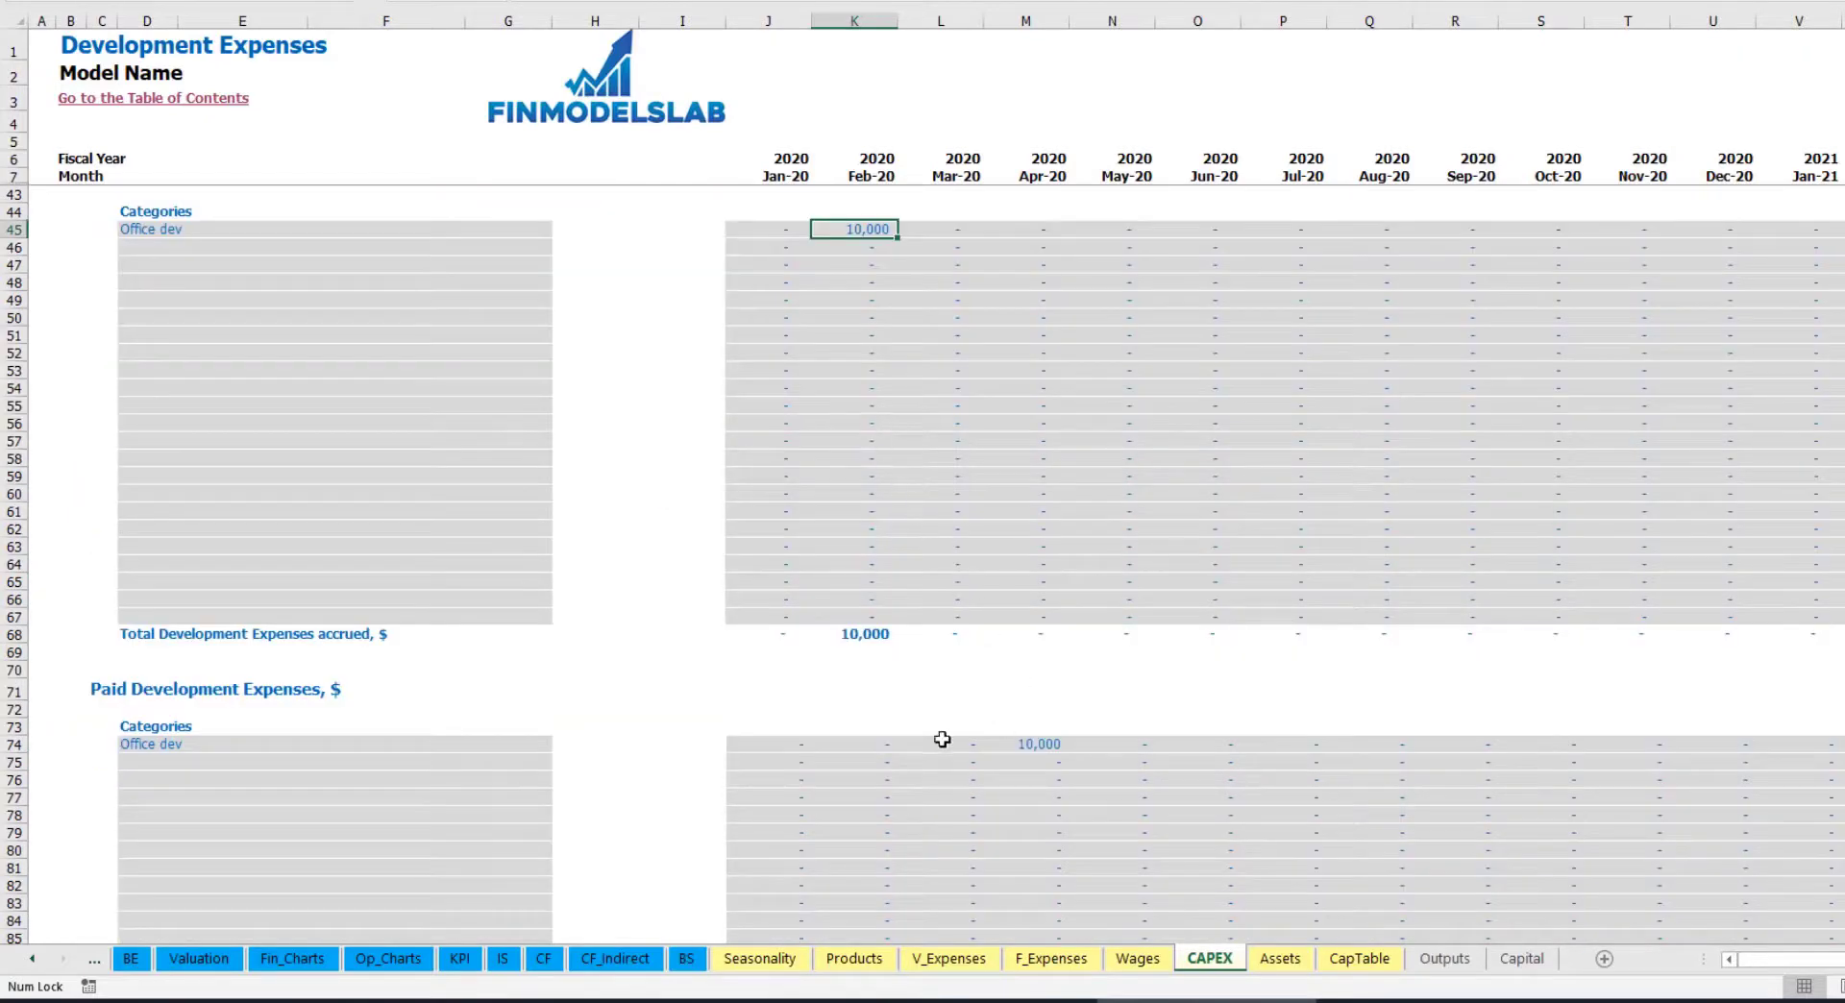
left_click(1028, 746)
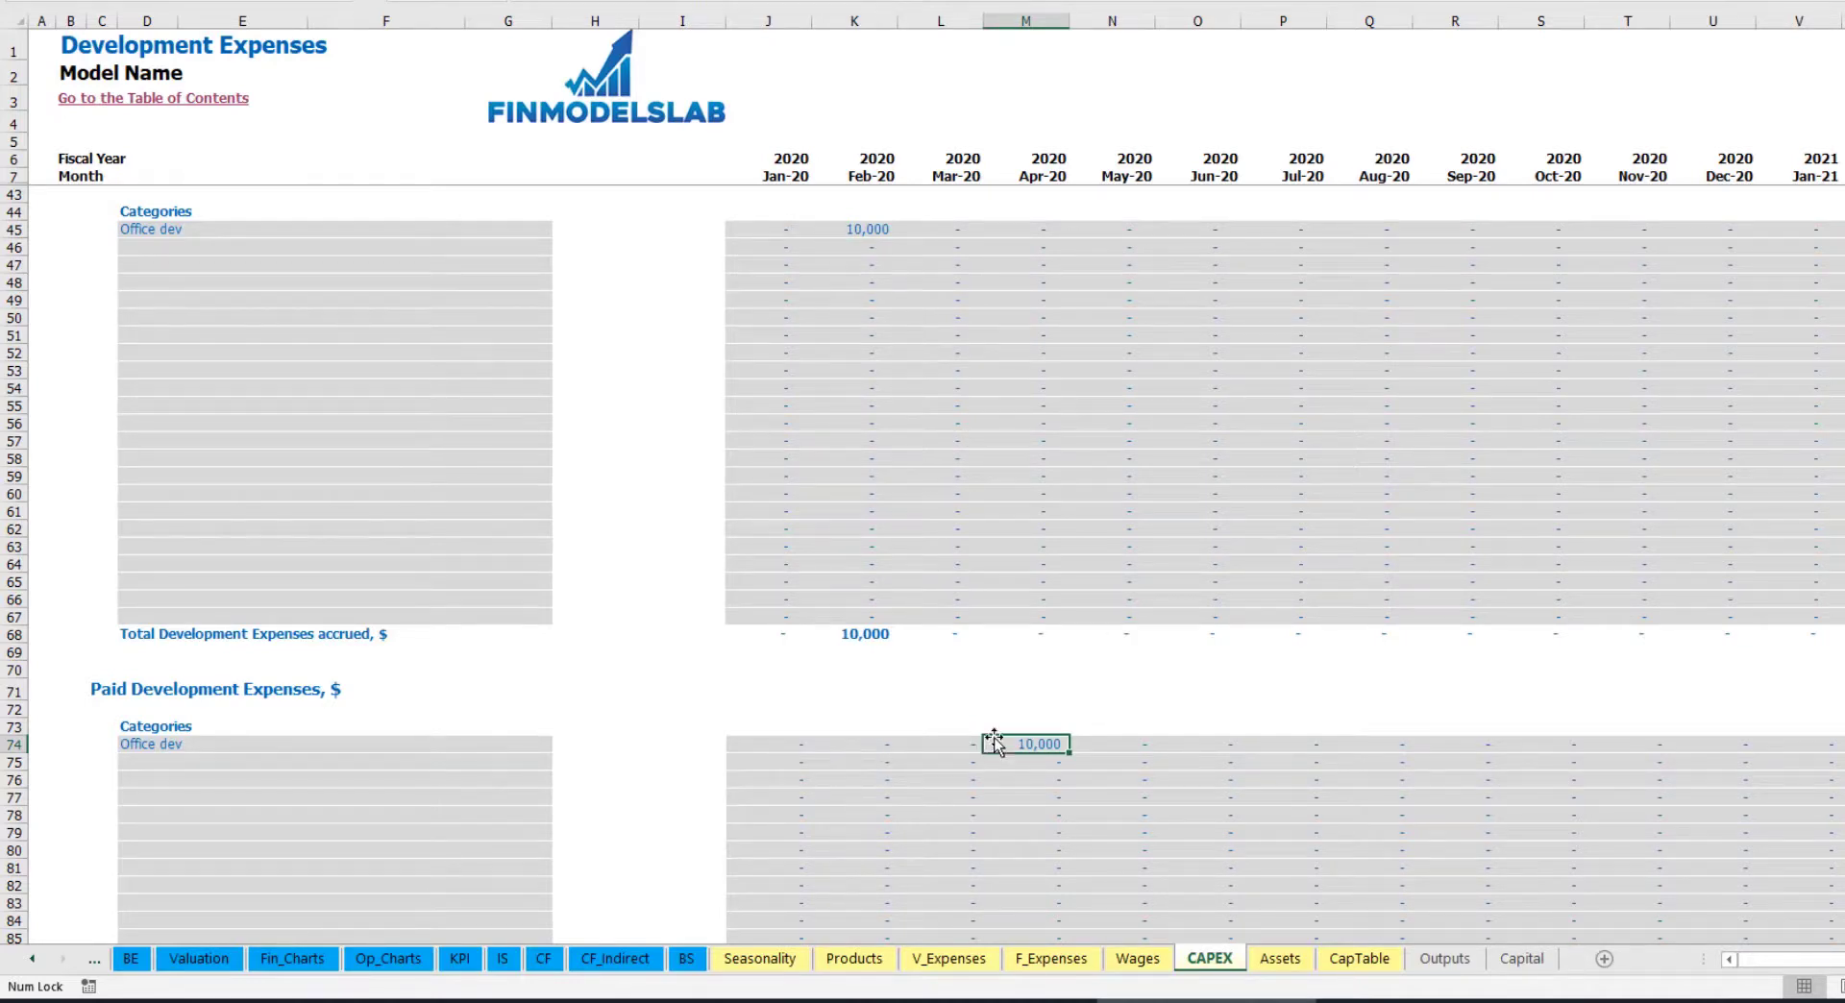
scroll(993, 738, "down", 13)
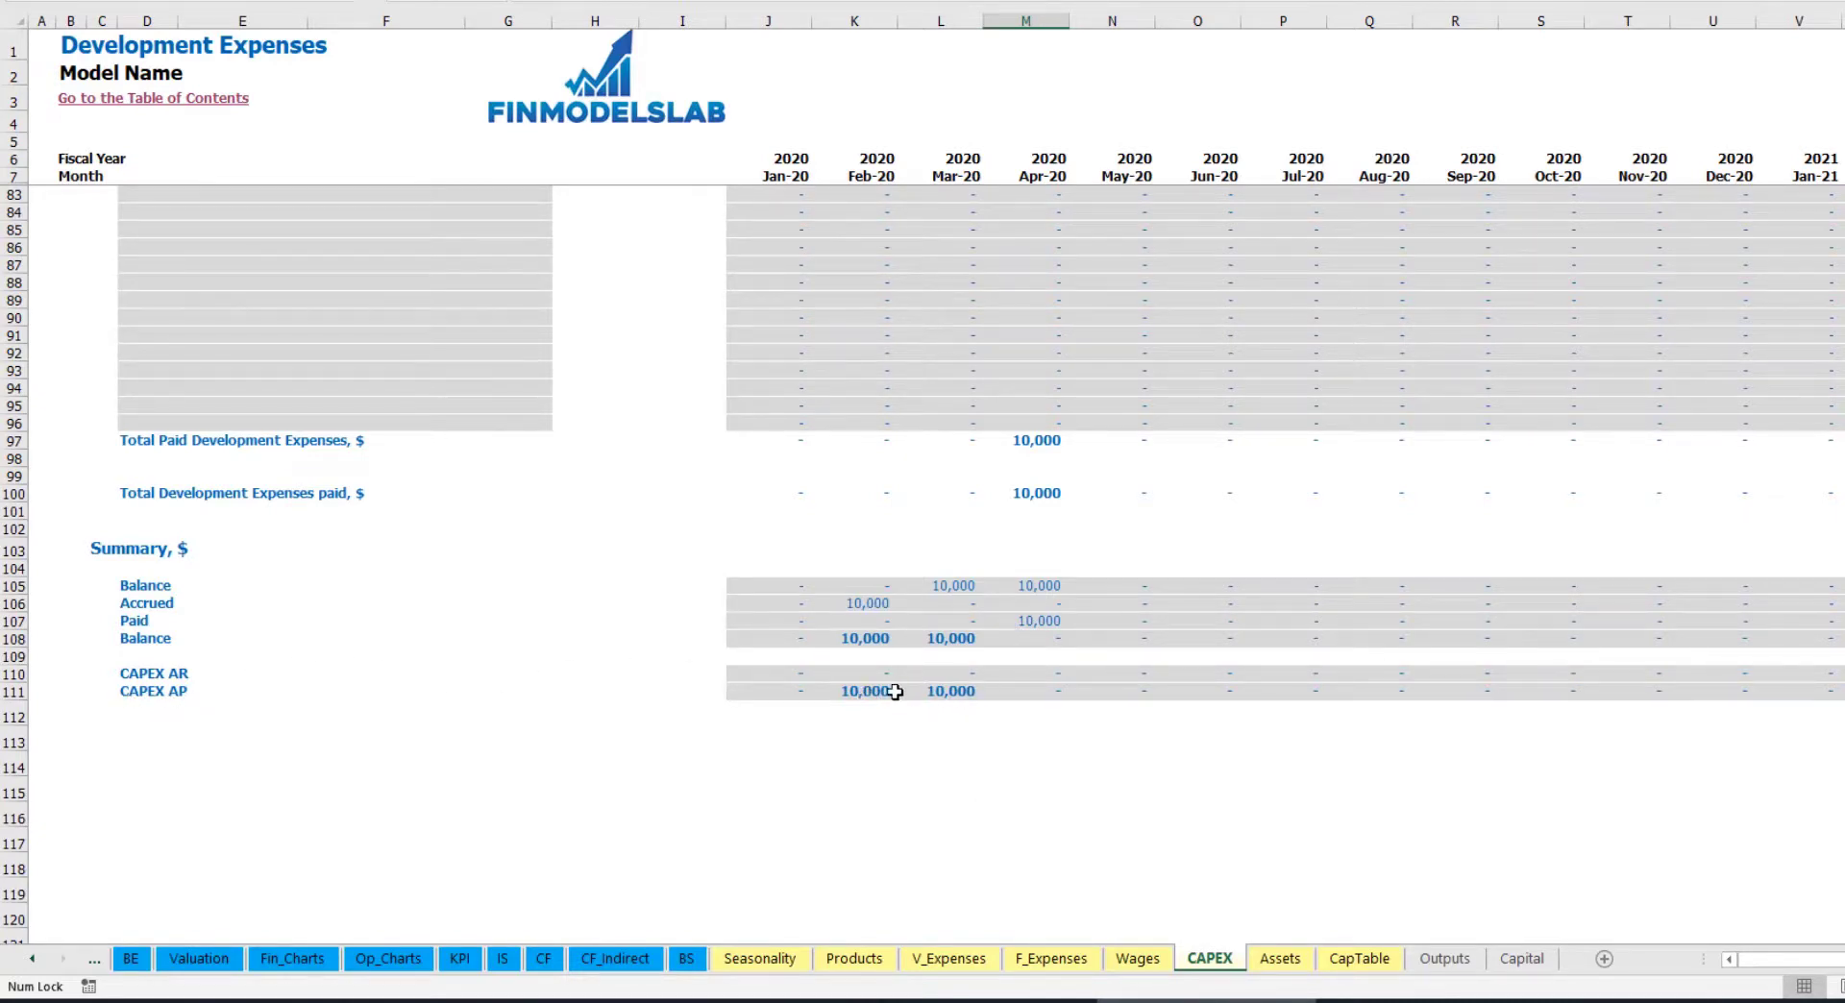
Add a second development expense category named Other dev exp with purchase date Mar-20
scroll(951, 557, "up", 20)
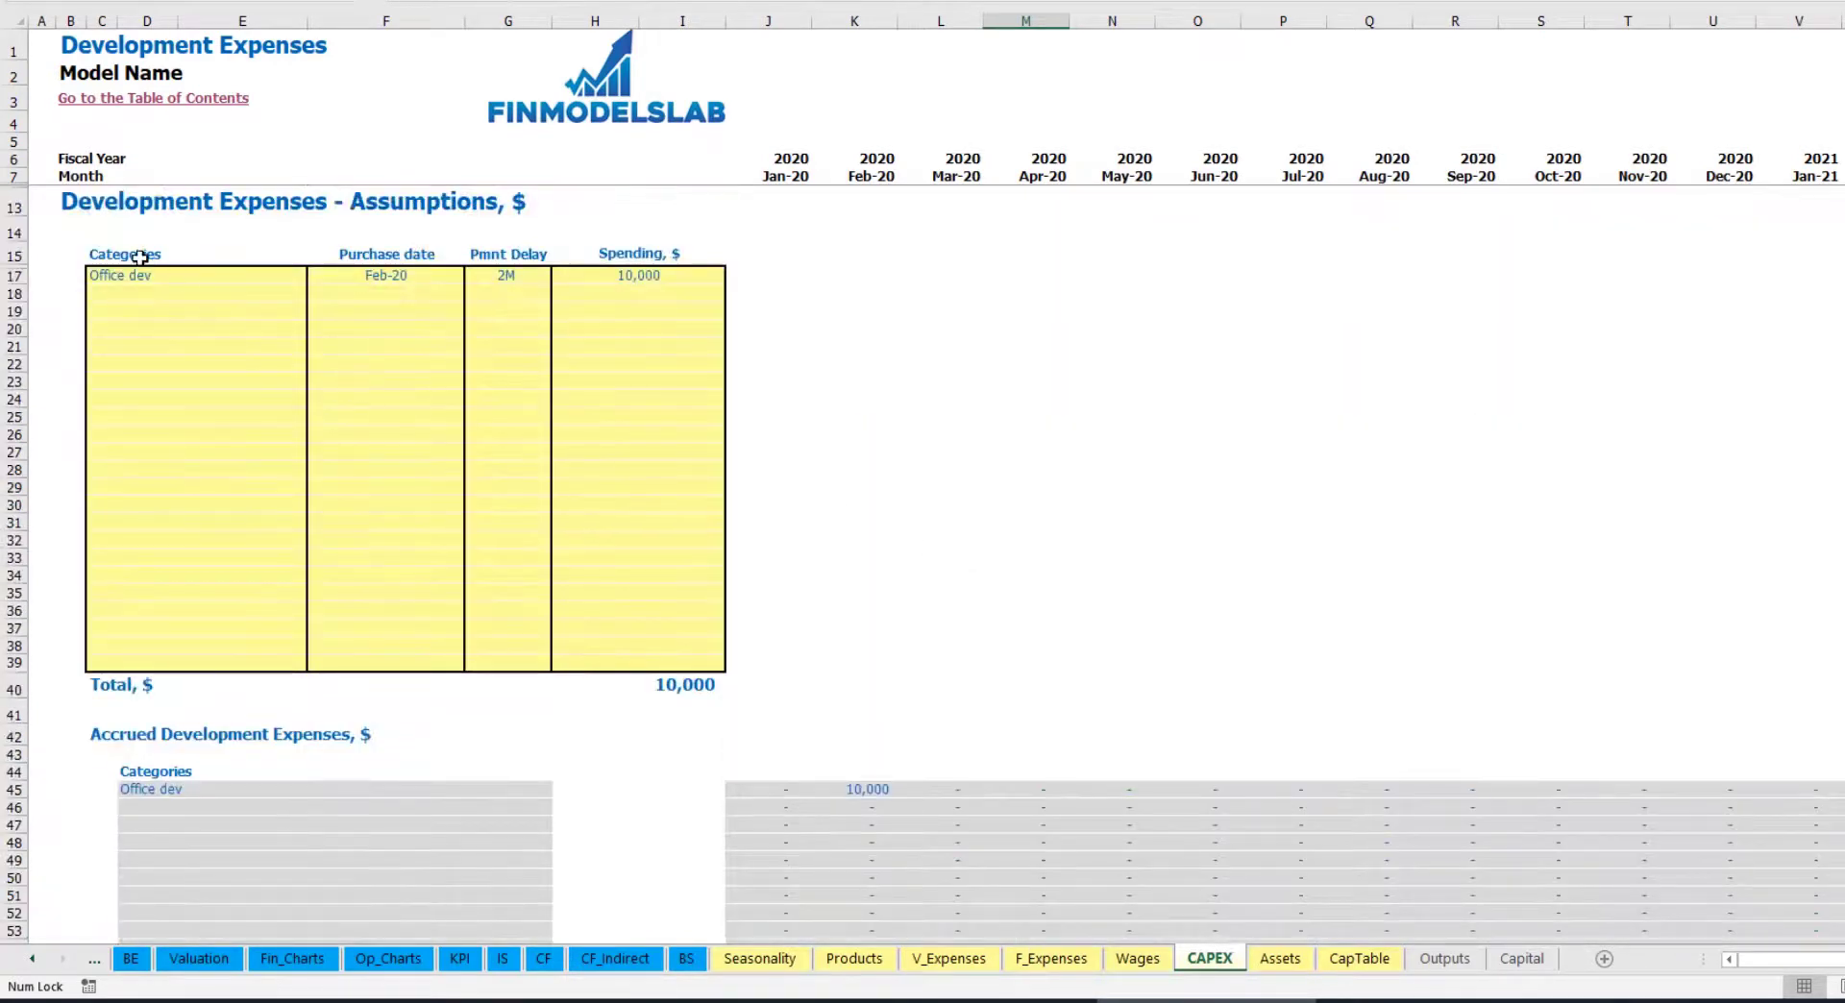
left_click(165, 289)
type("Other dev")
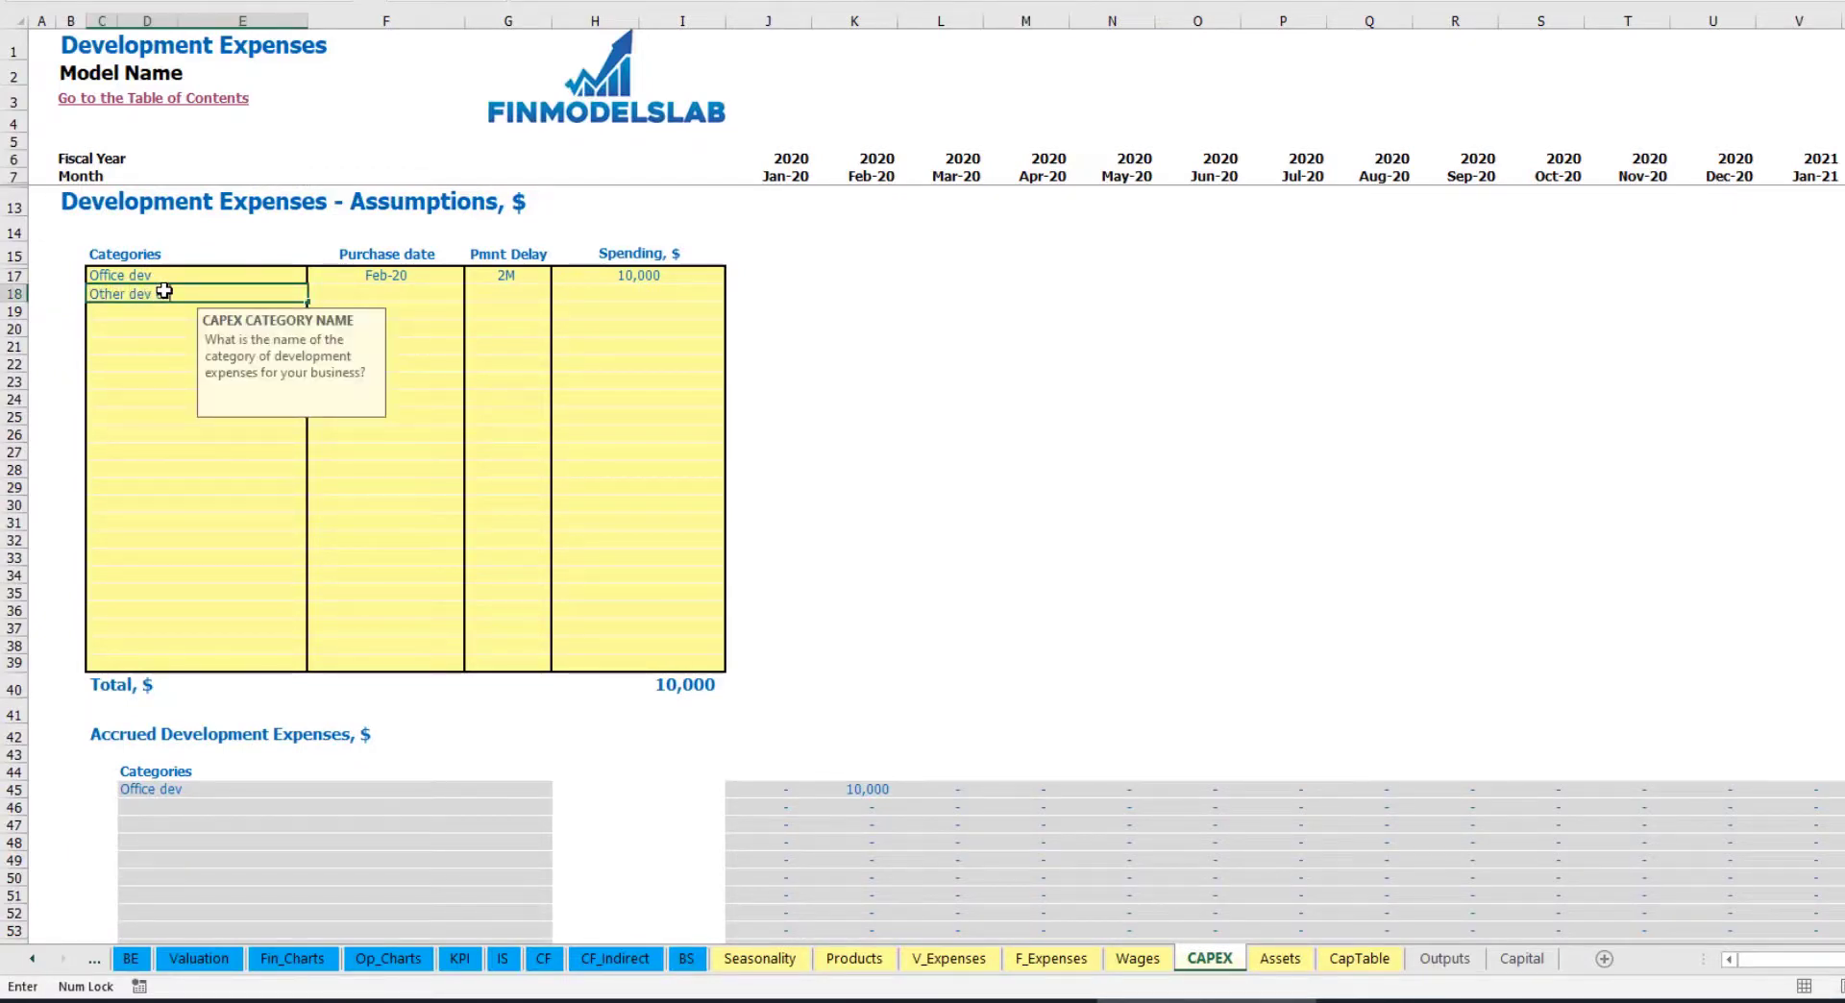
key("Return")
left_click(428, 293)
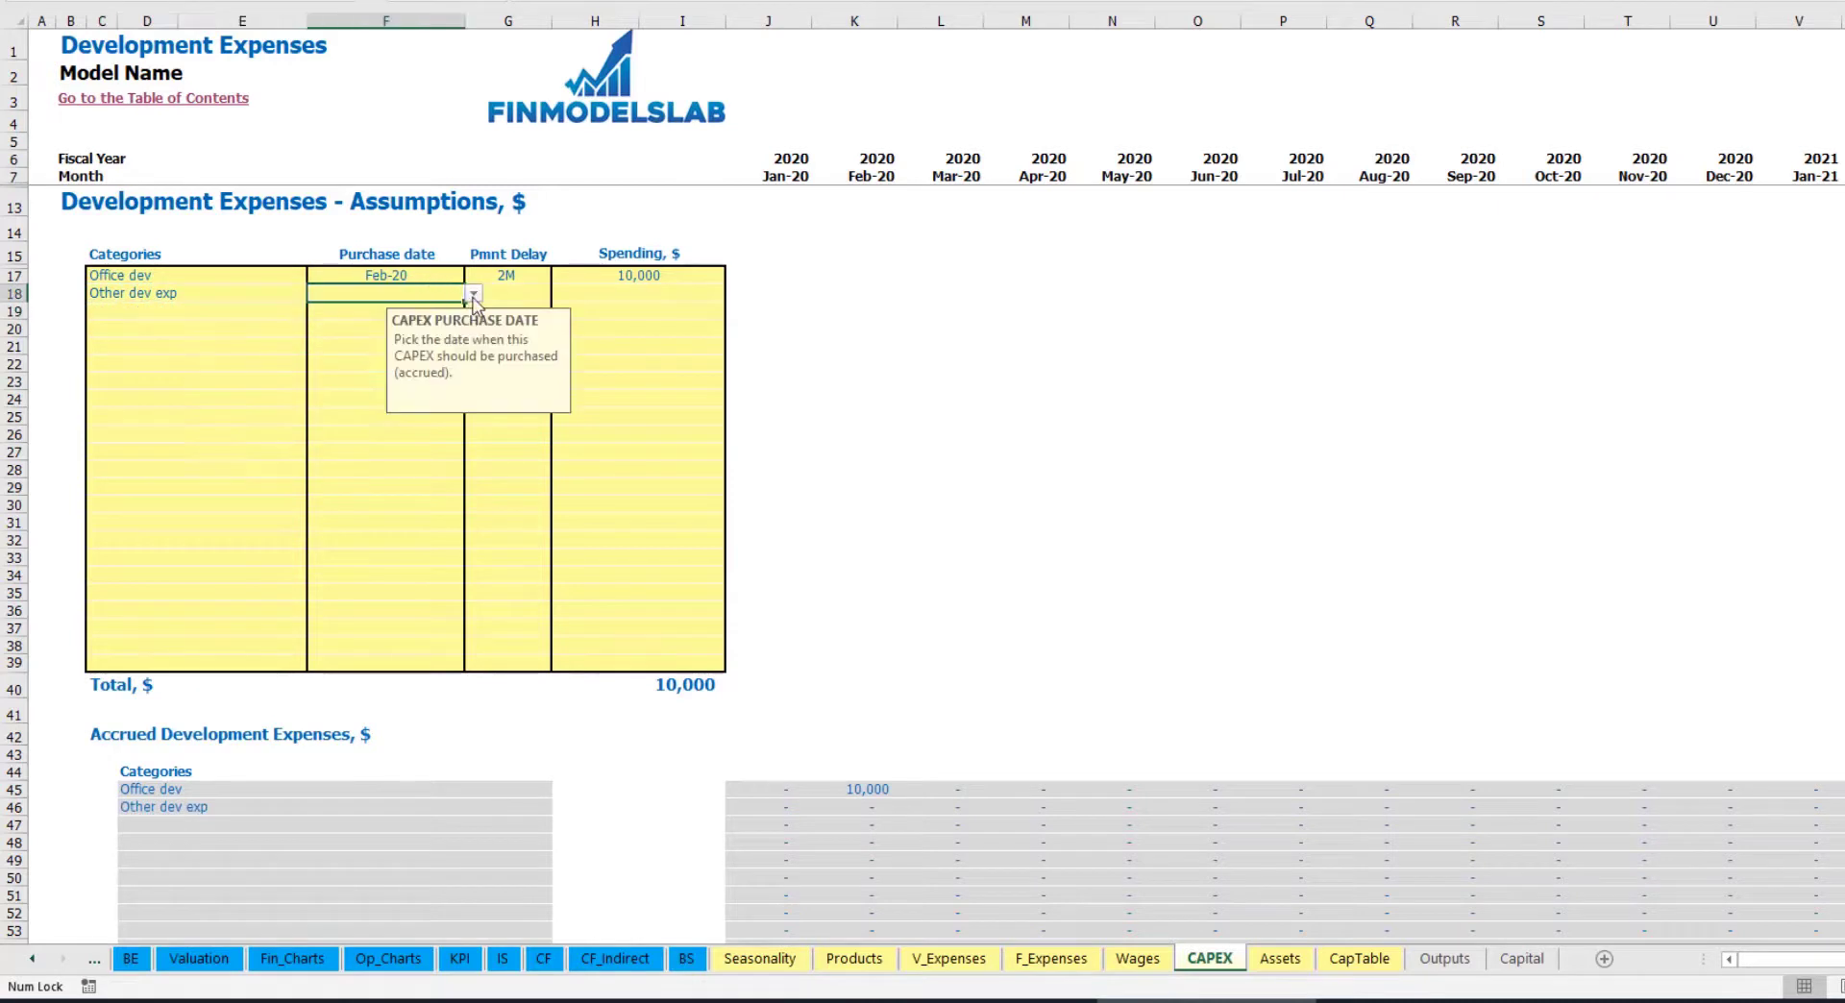
left_click(472, 293)
left_click(289, 341)
Set the Other dev exp spending to 5,000 and its payment delay to 0M
left_click(612, 298)
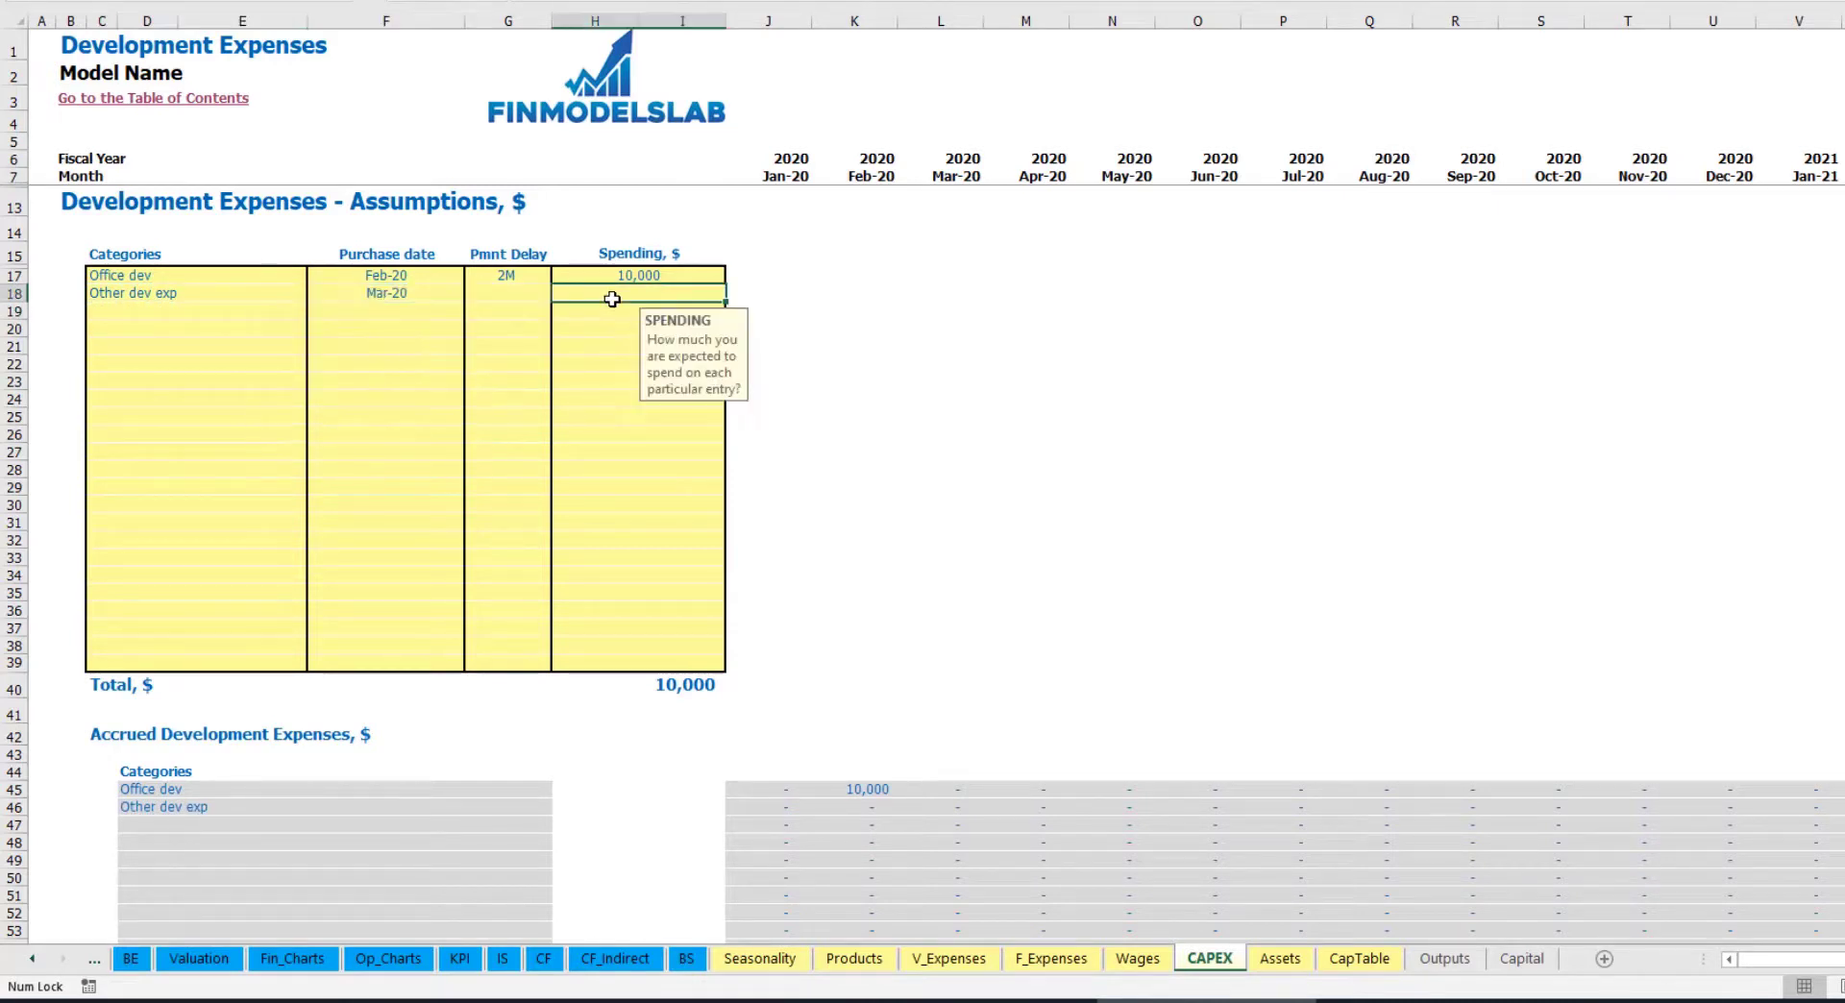
type("5,000")
key("Return")
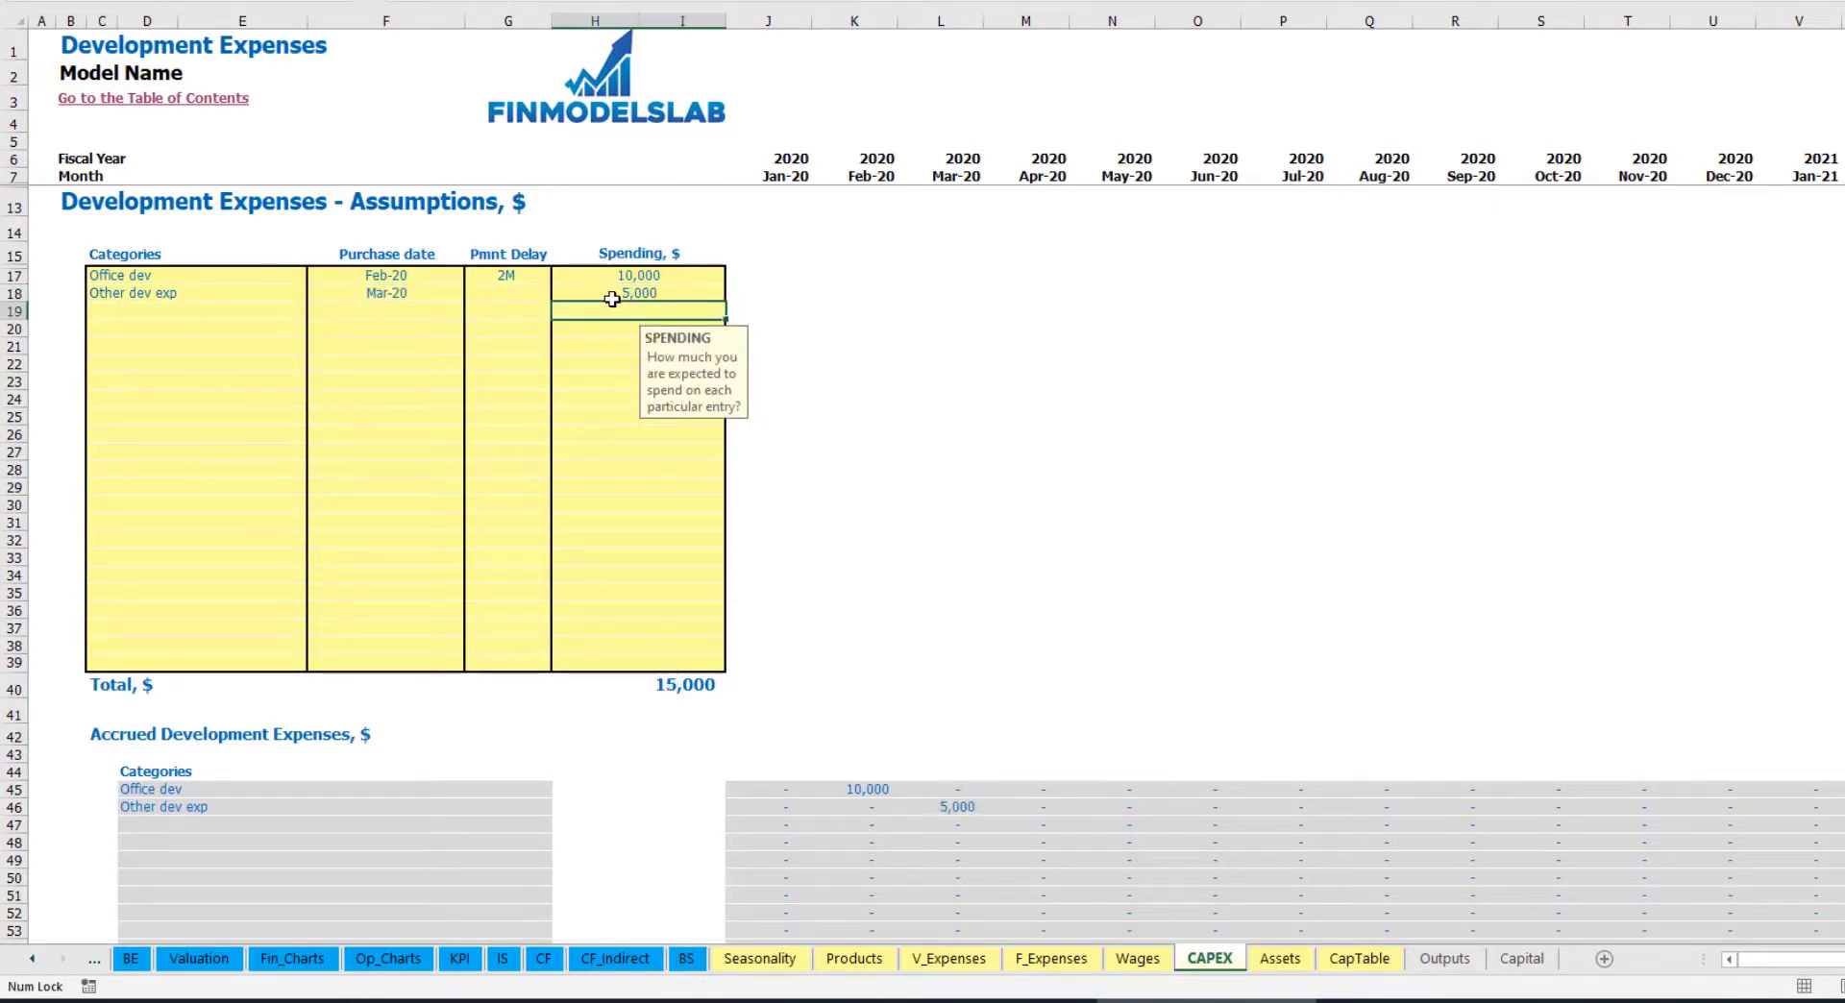
left_click(528, 298)
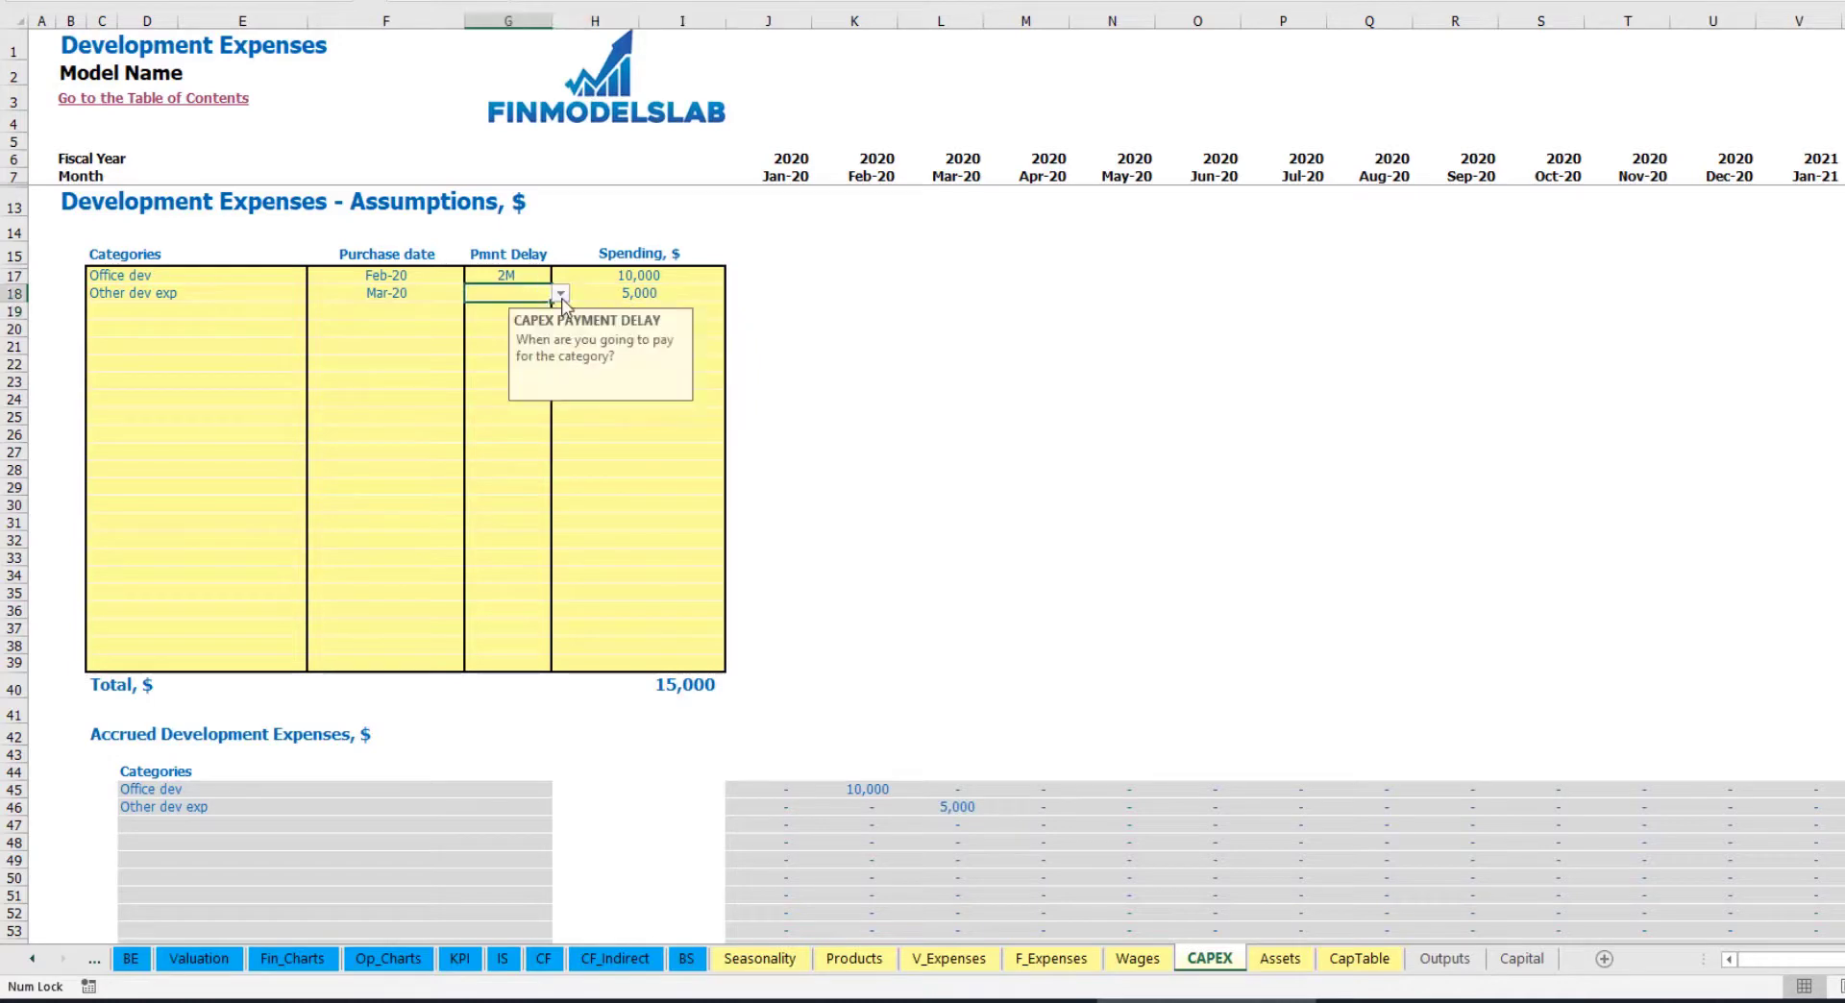
left_click(560, 294)
left_click(520, 322)
Compare the months in which Other dev exp is accrued and paid in the development expense tables
scroll(907, 733, "down", 3)
left_click(962, 623)
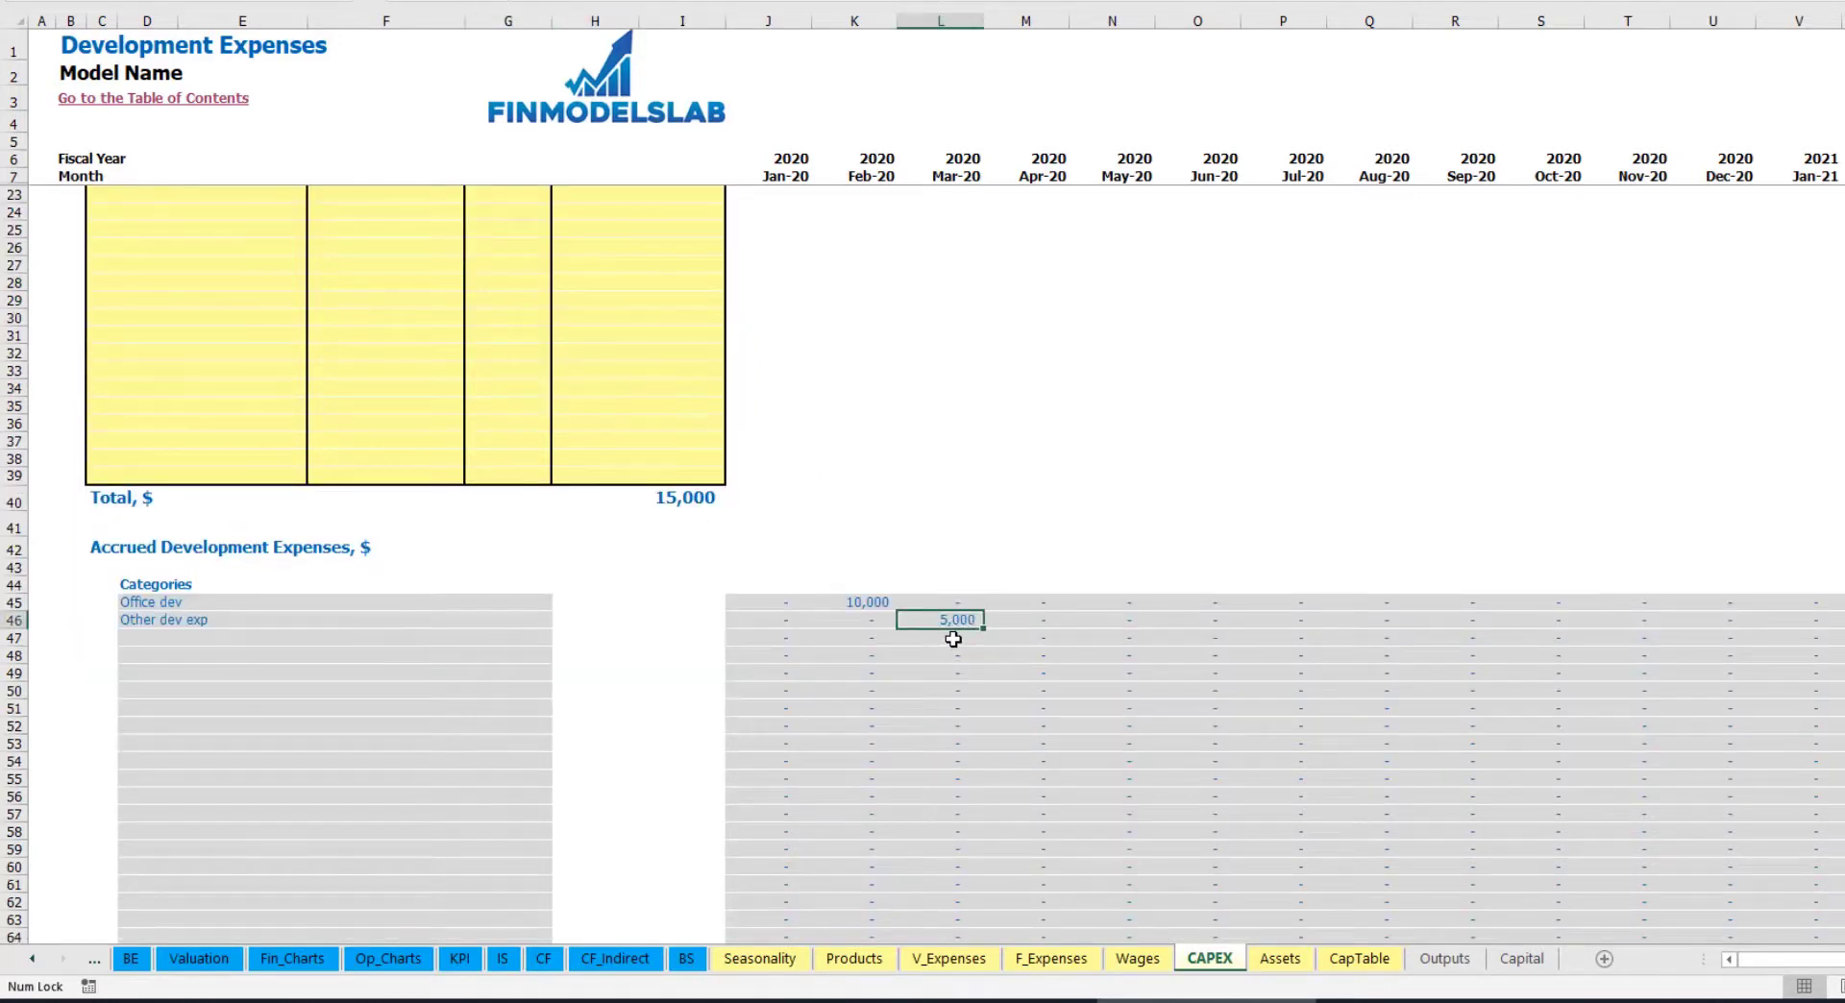
scroll(942, 621, "down", 10)
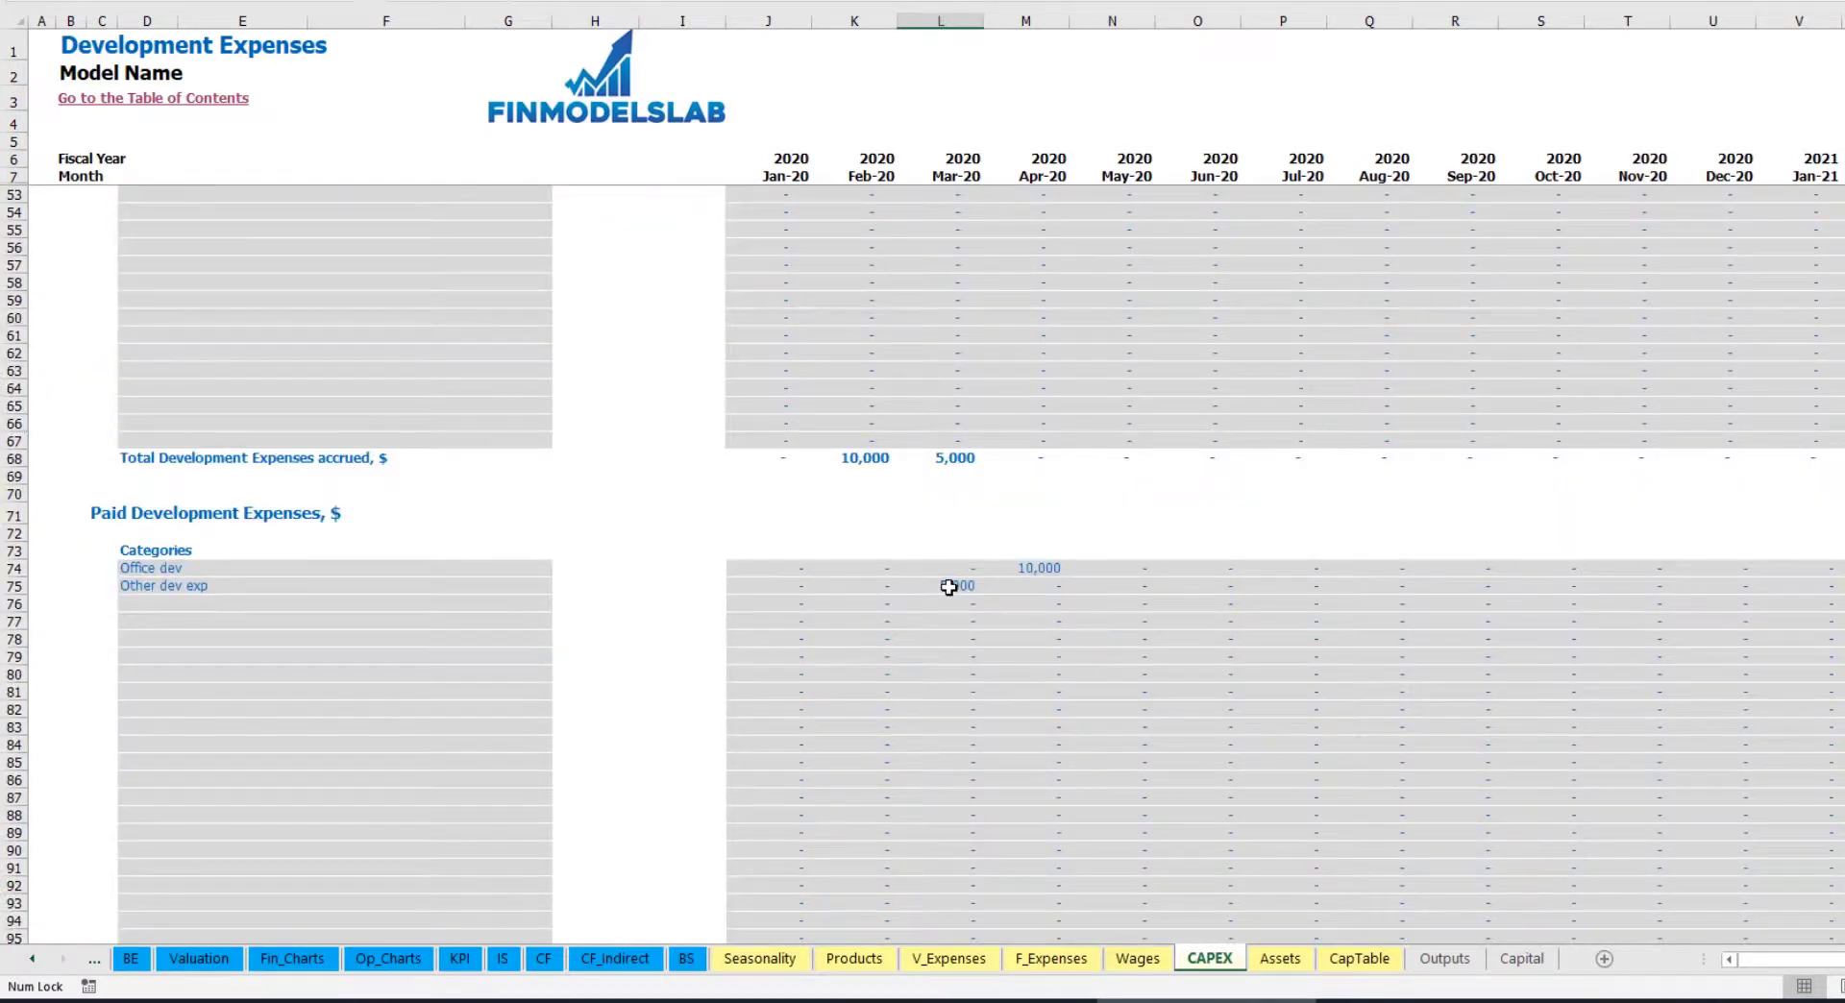
scroll(949, 587, "up", 13)
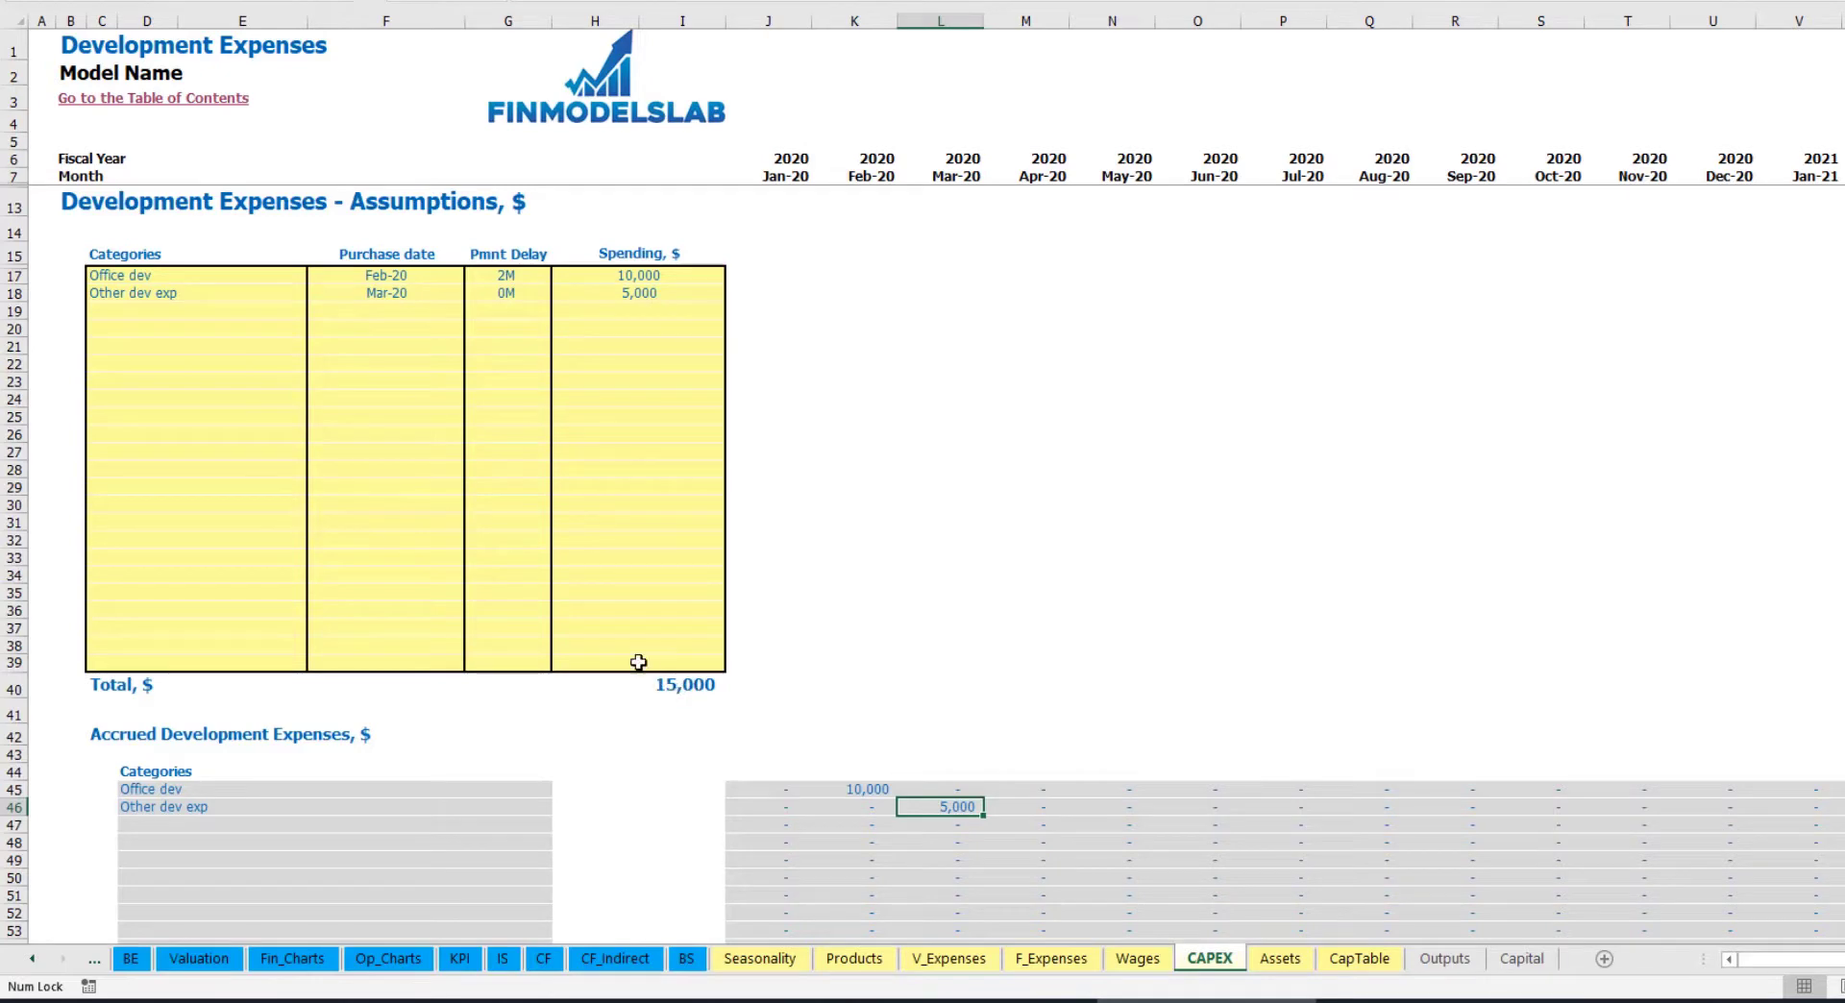
Open the Assets sheet and review the Development Expenses book depreciation, capital expenditure and closing net book value rows
left_click(1278, 961)
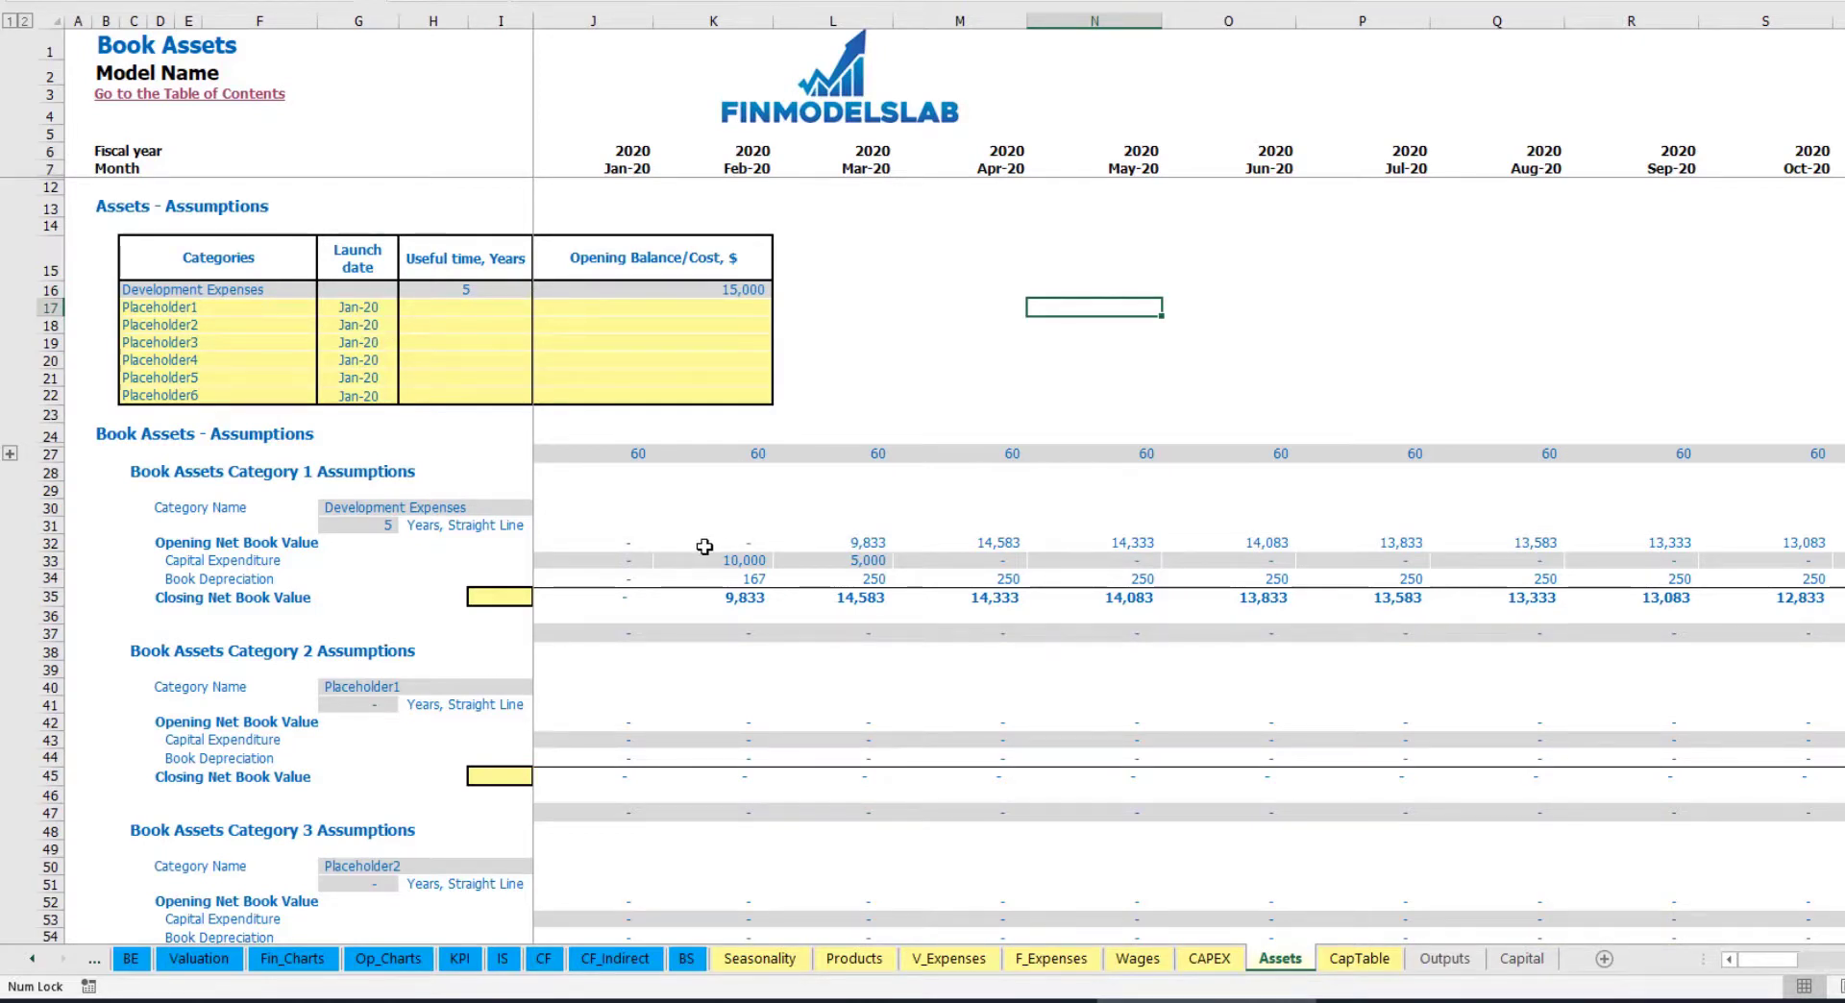
left_click(46, 577)
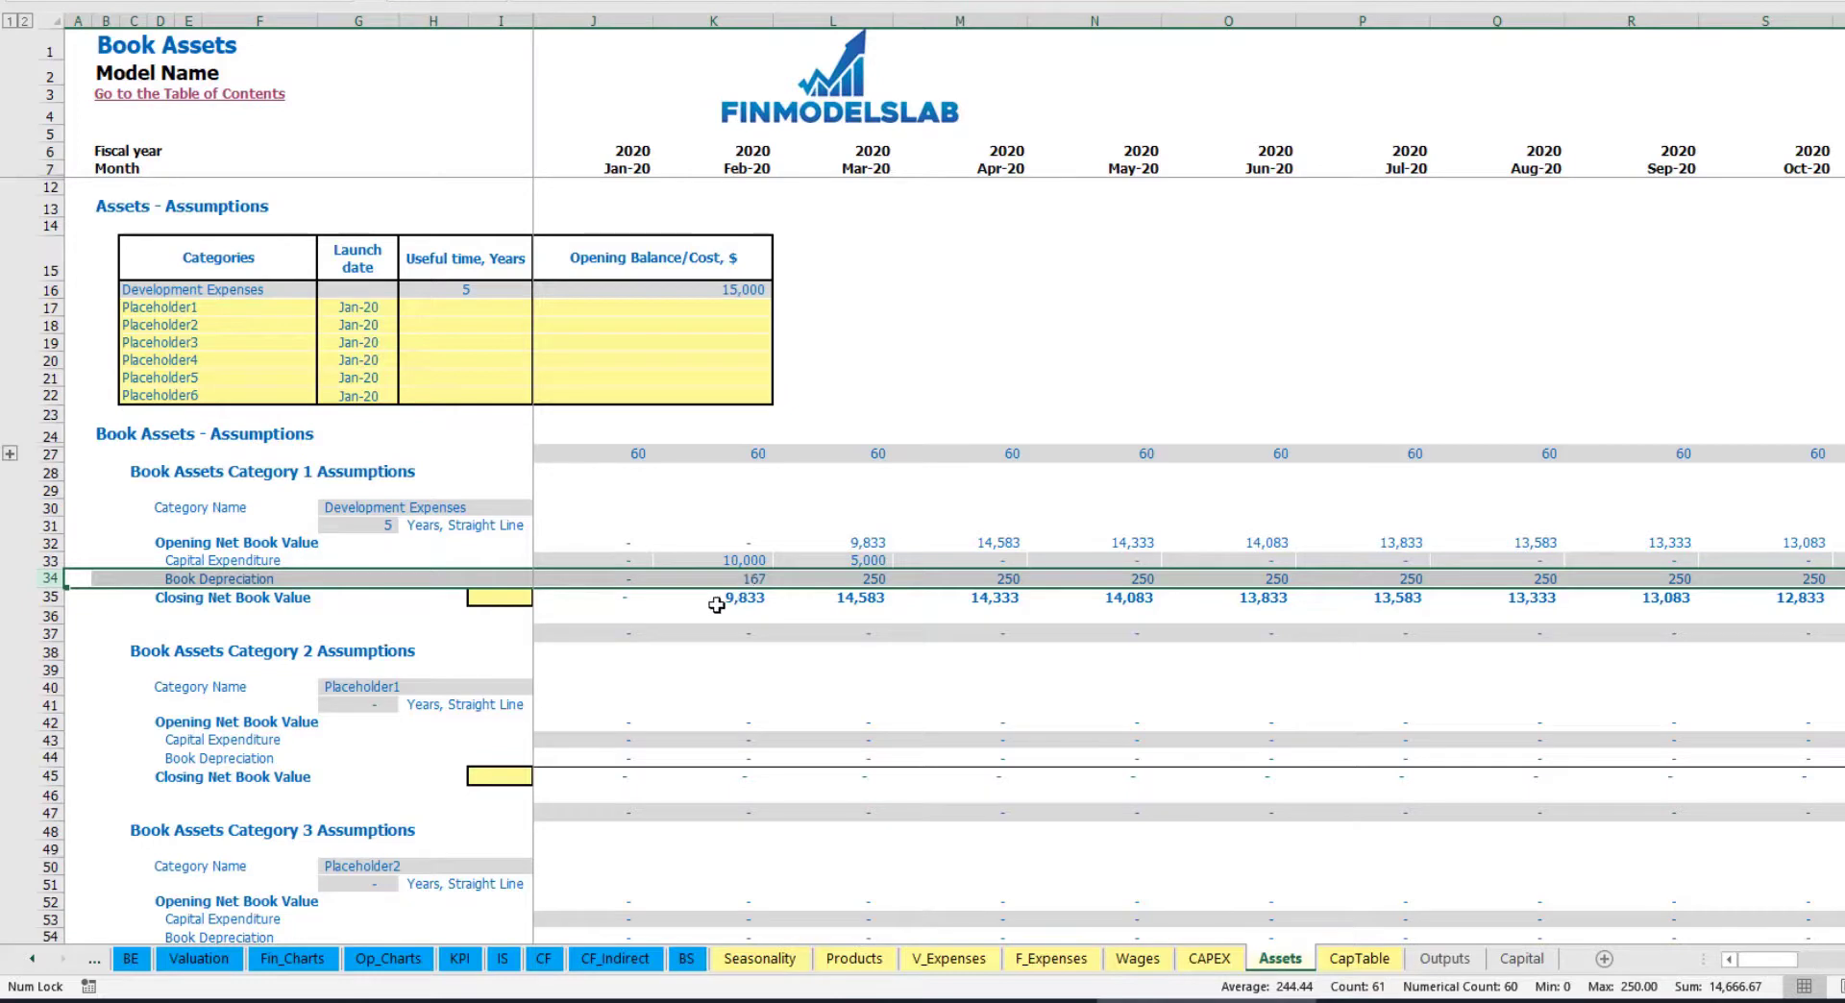
left_click_drag(588, 562, 1055, 548)
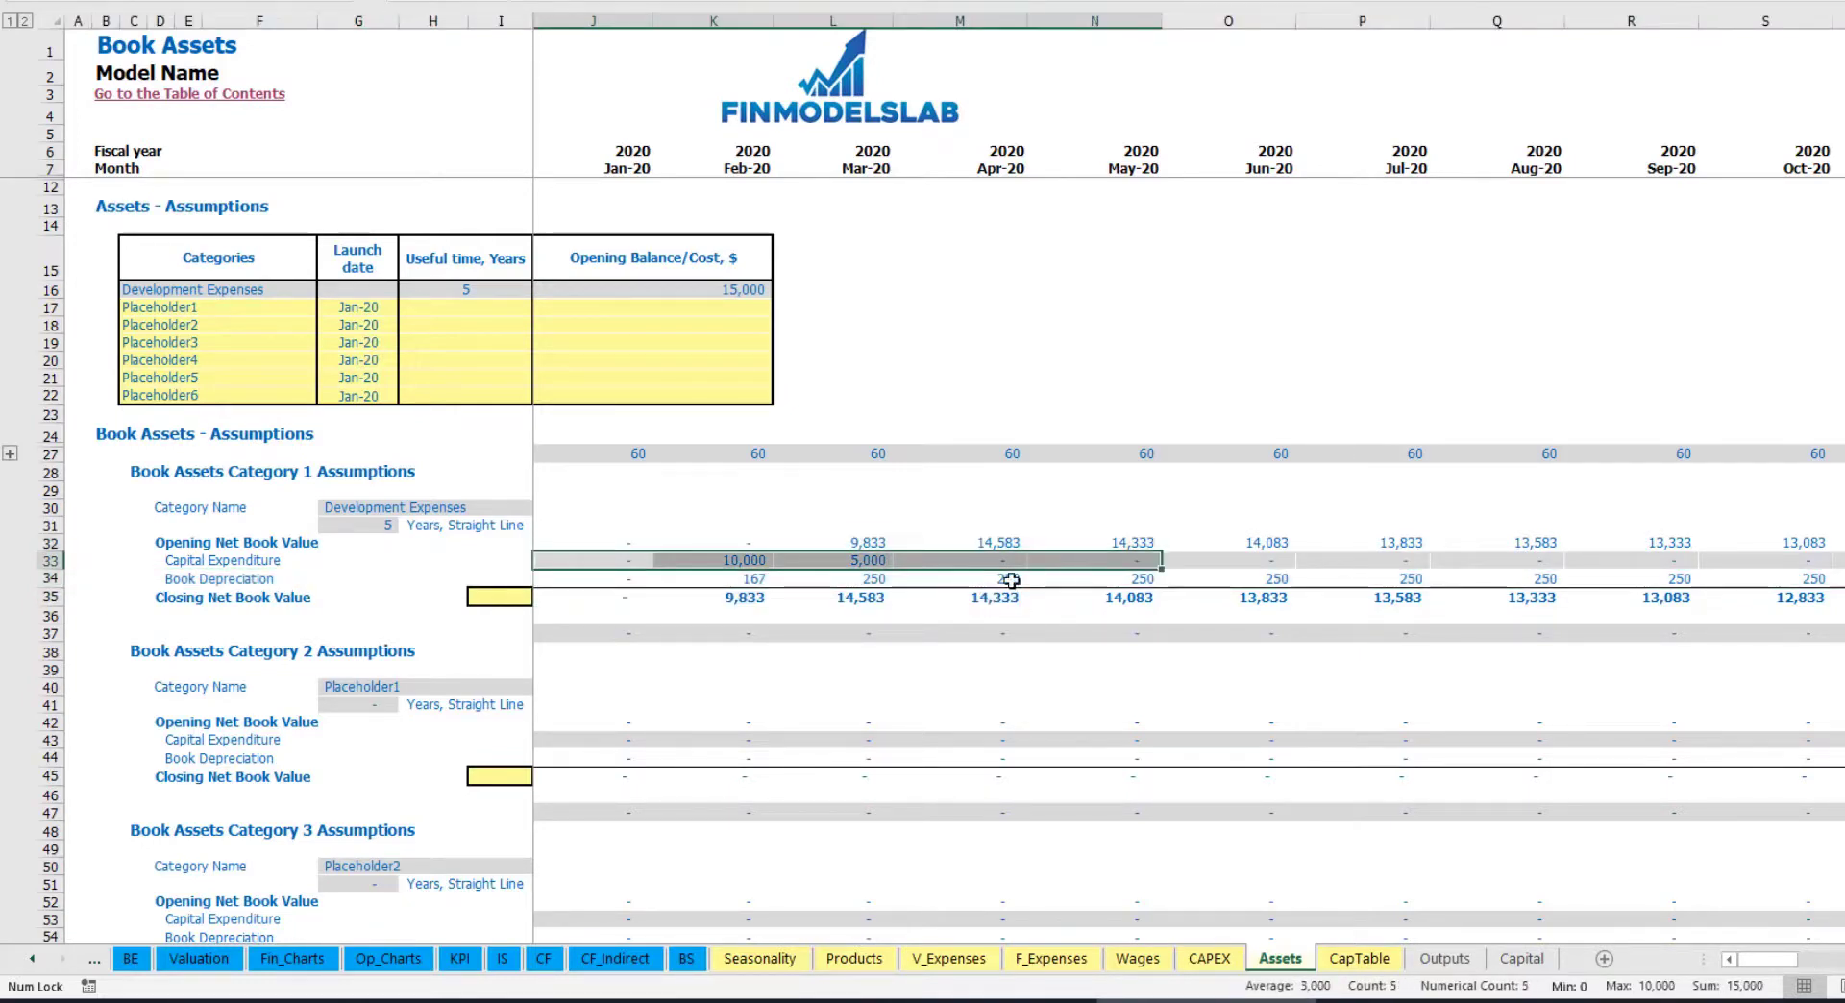
left_click_drag(620, 598, 1177, 604)
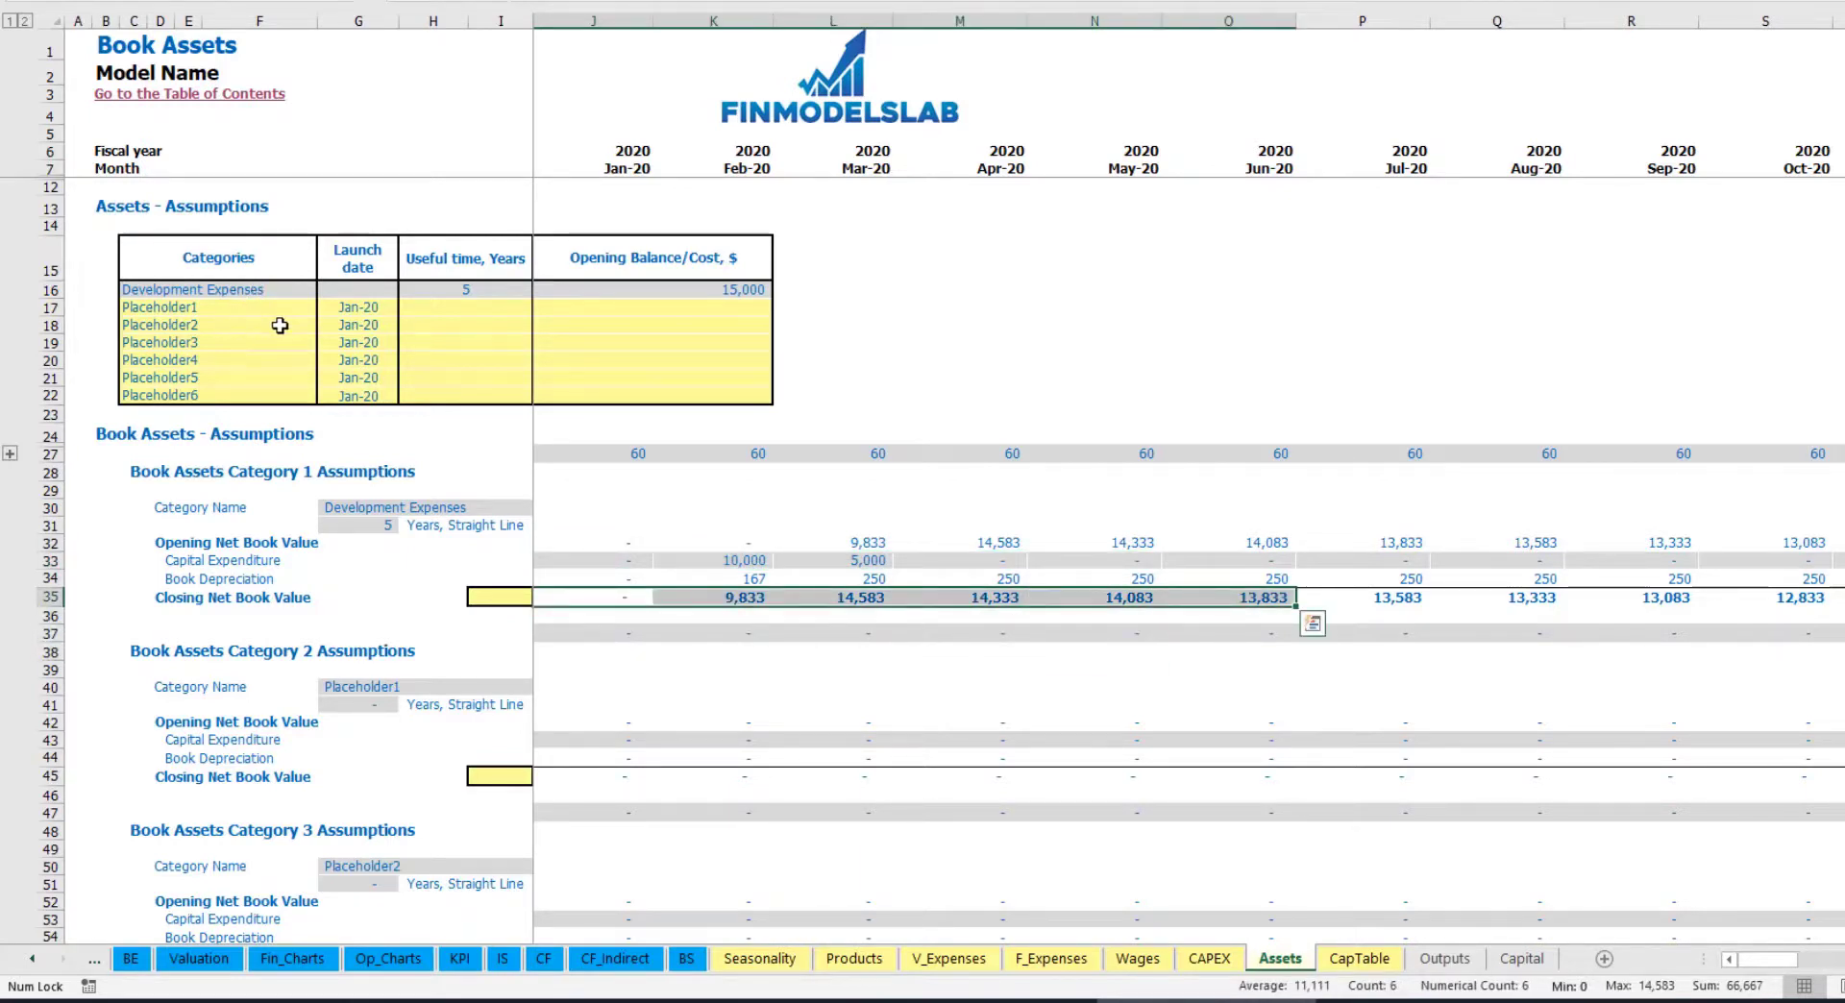
Rename the Placeholder1 asset category as Other assets and set its useful time to 10 years
left_click(246, 302)
type("Other a")
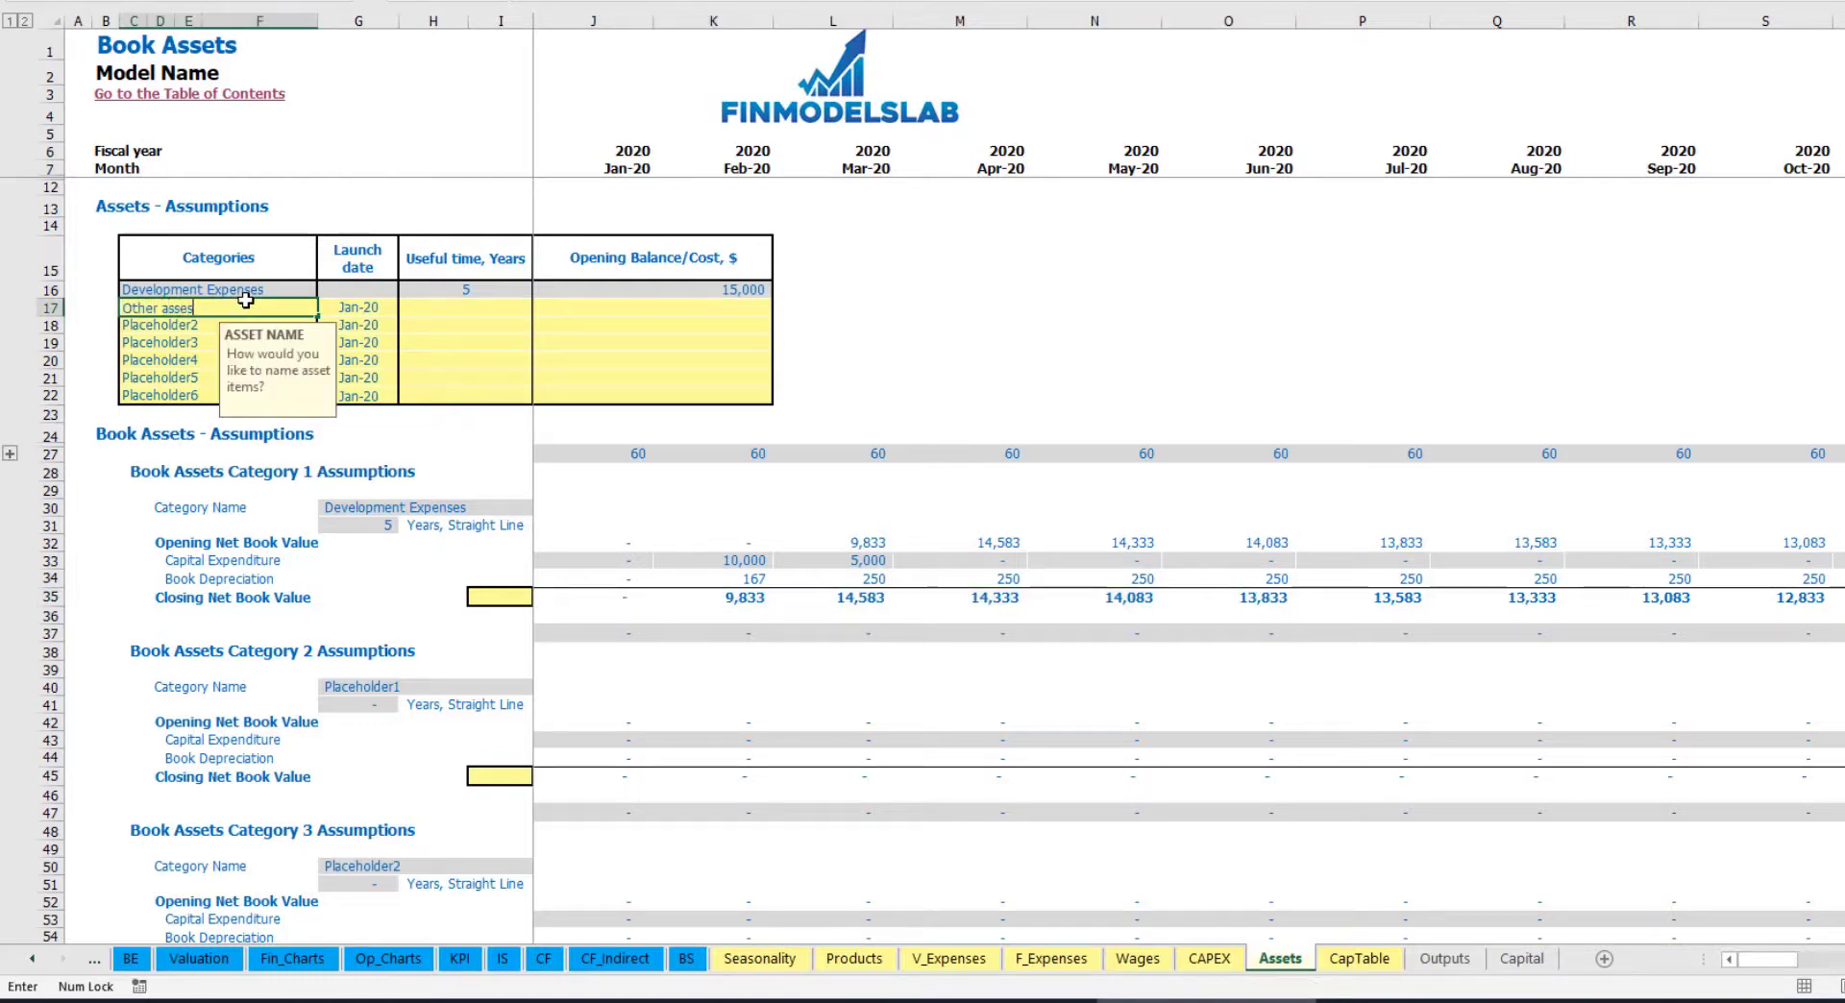
type("ssets")
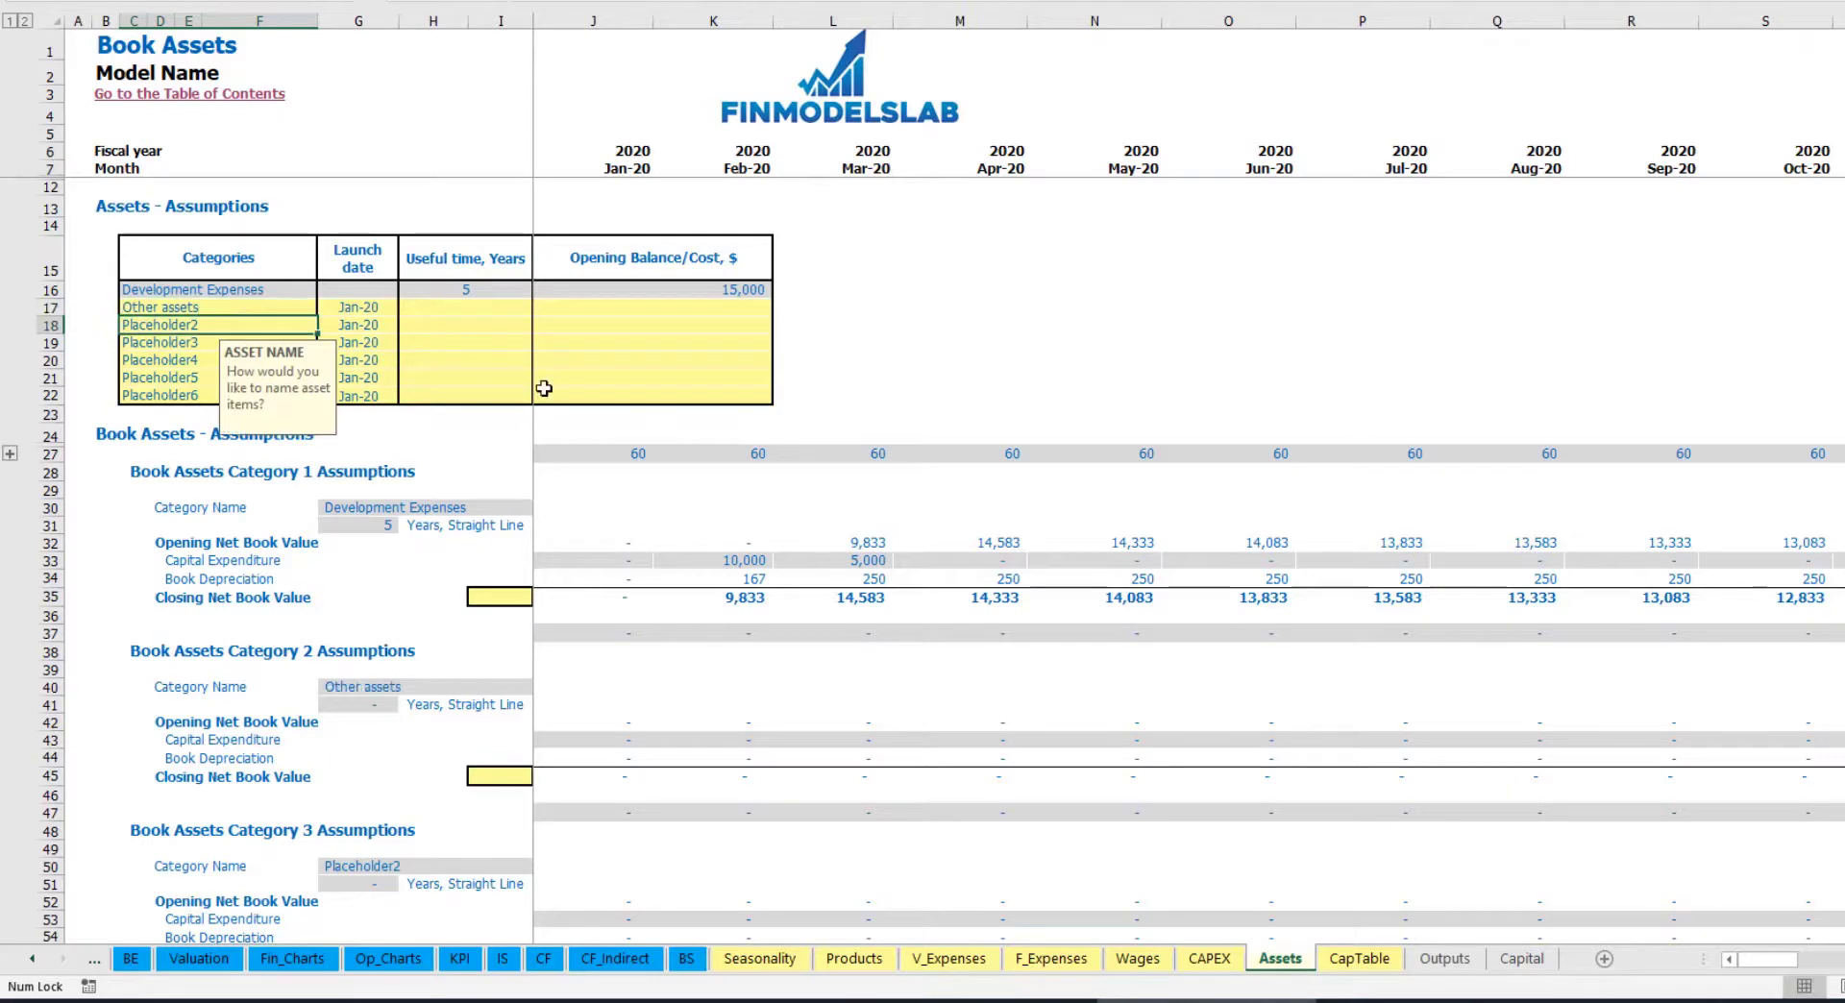
left_click(513, 305)
type("10")
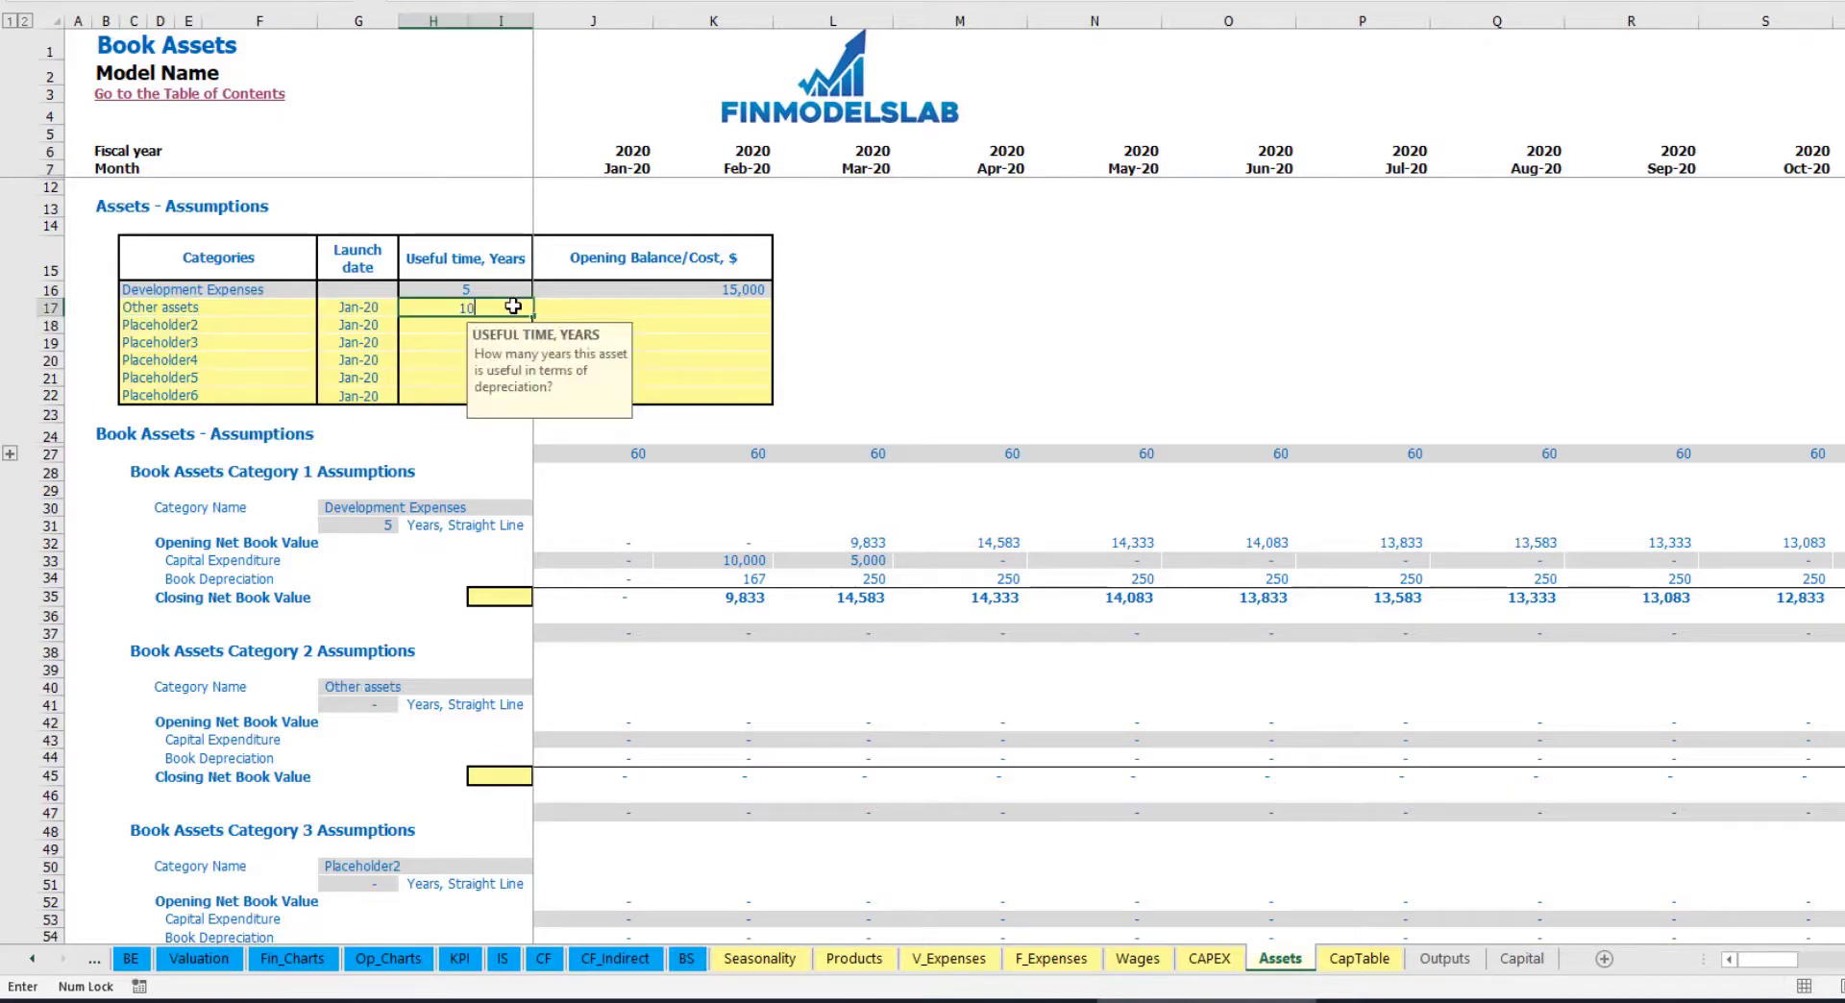
key("Return")
Set the Other assets opening balance/cost to 25,000 and its launch date to Apr-20
left_click(659, 309)
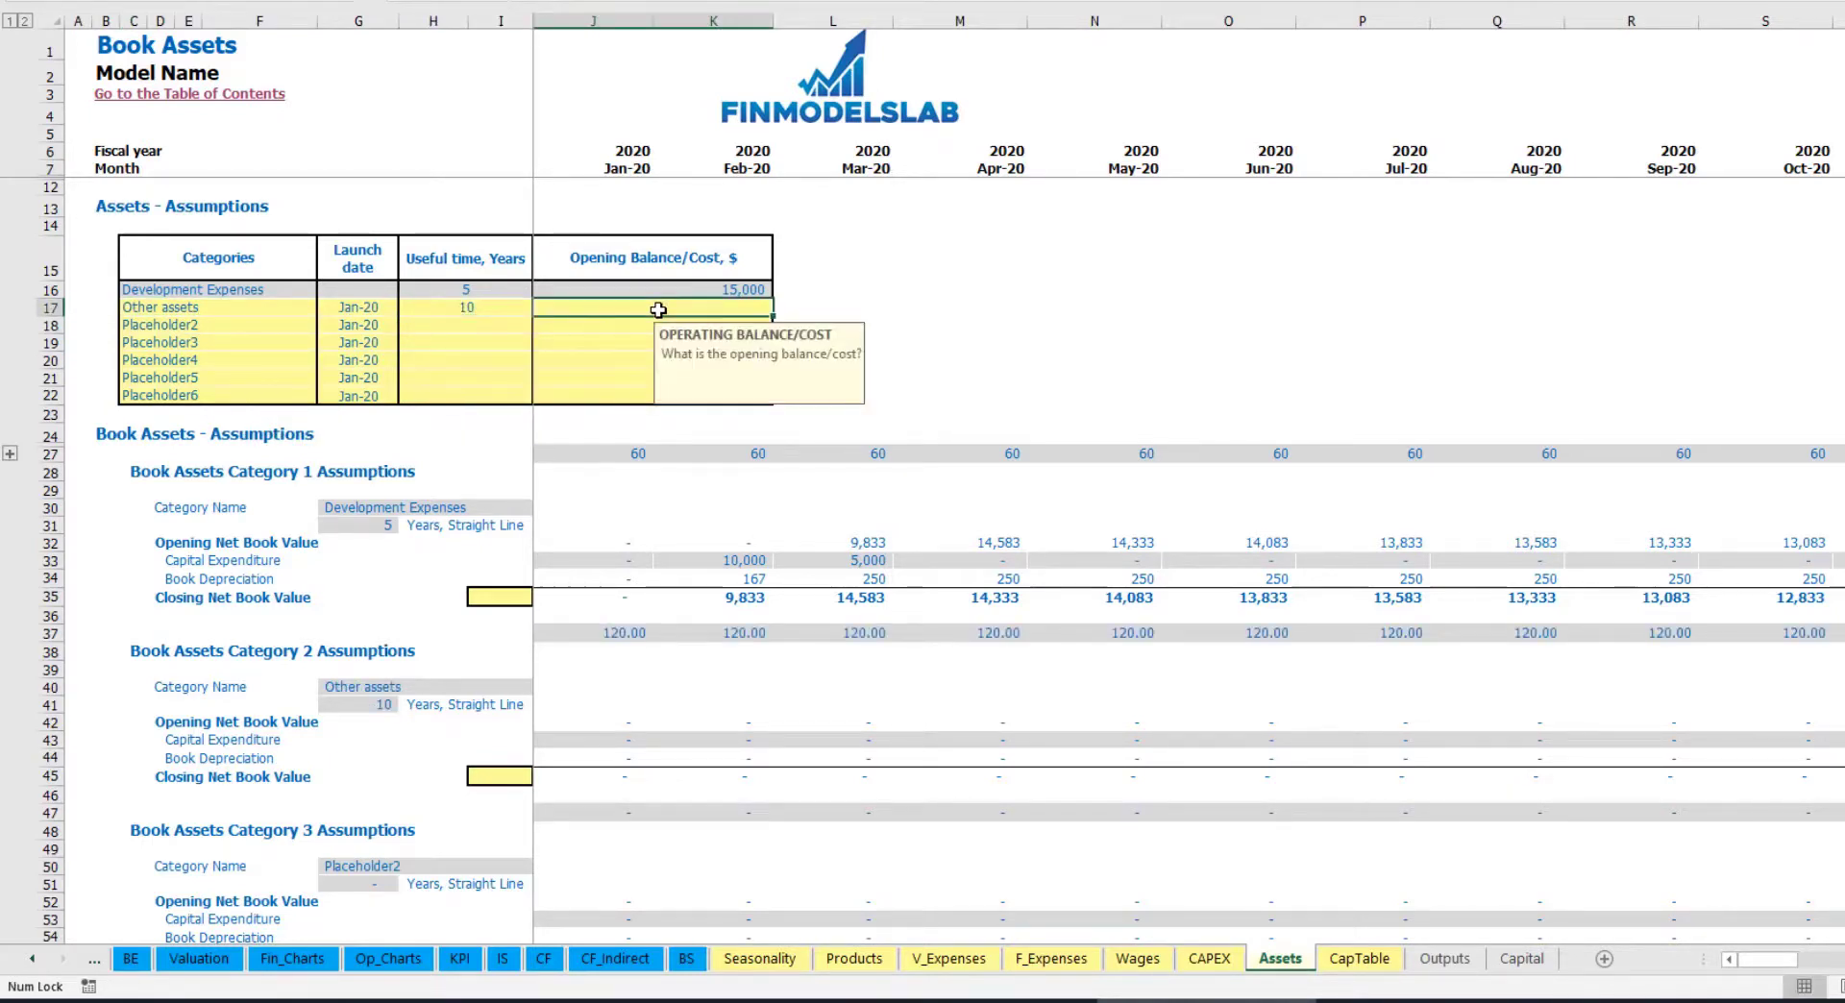
type("25,")
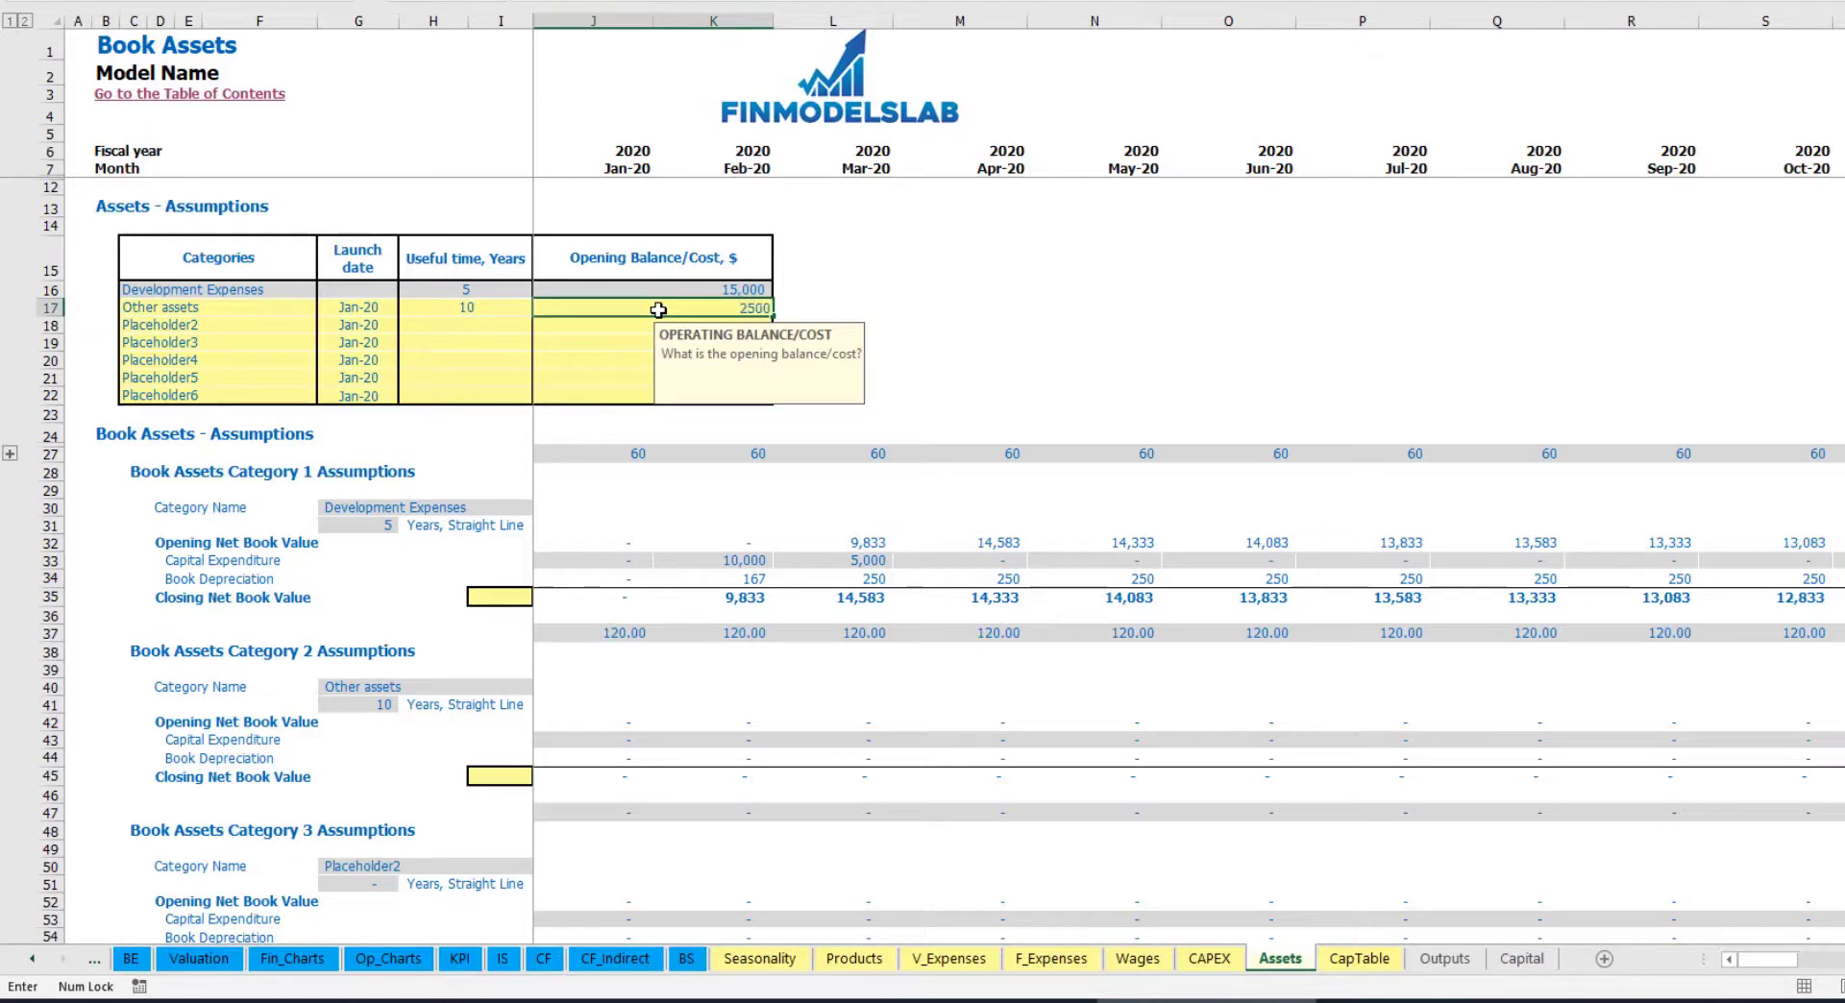
type("000")
key("Return")
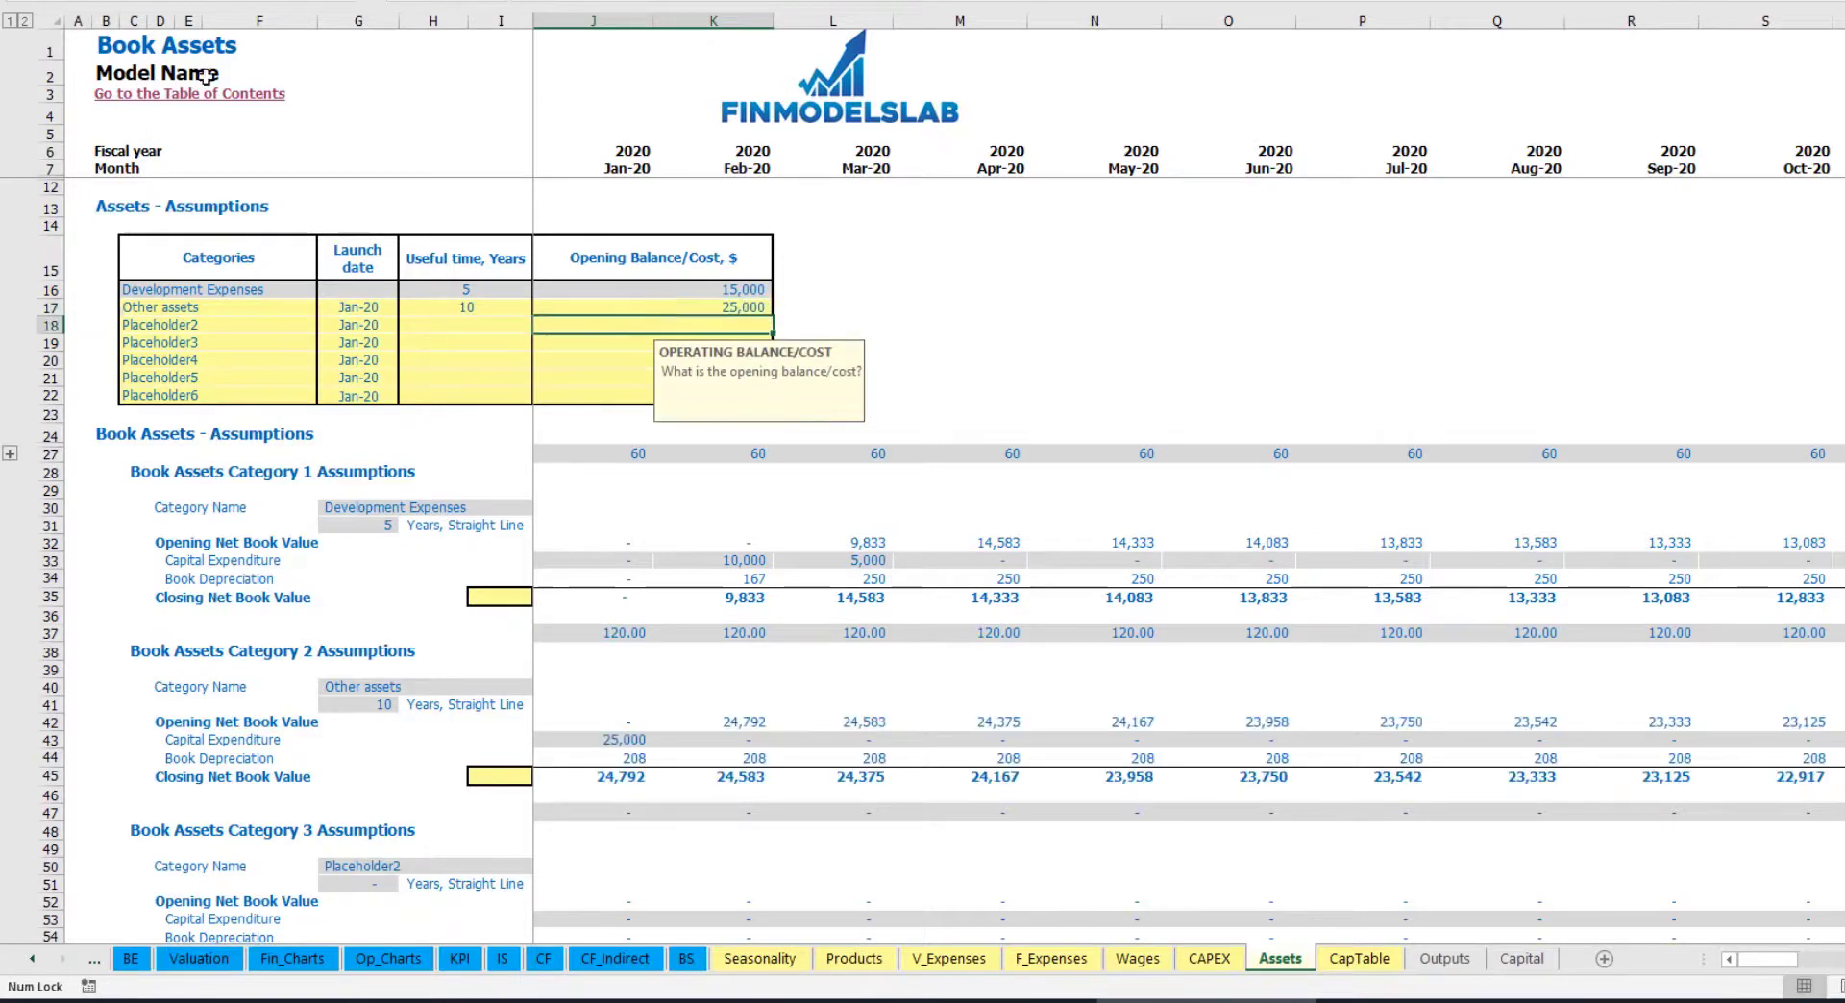
left_click(389, 307)
left_click(406, 308)
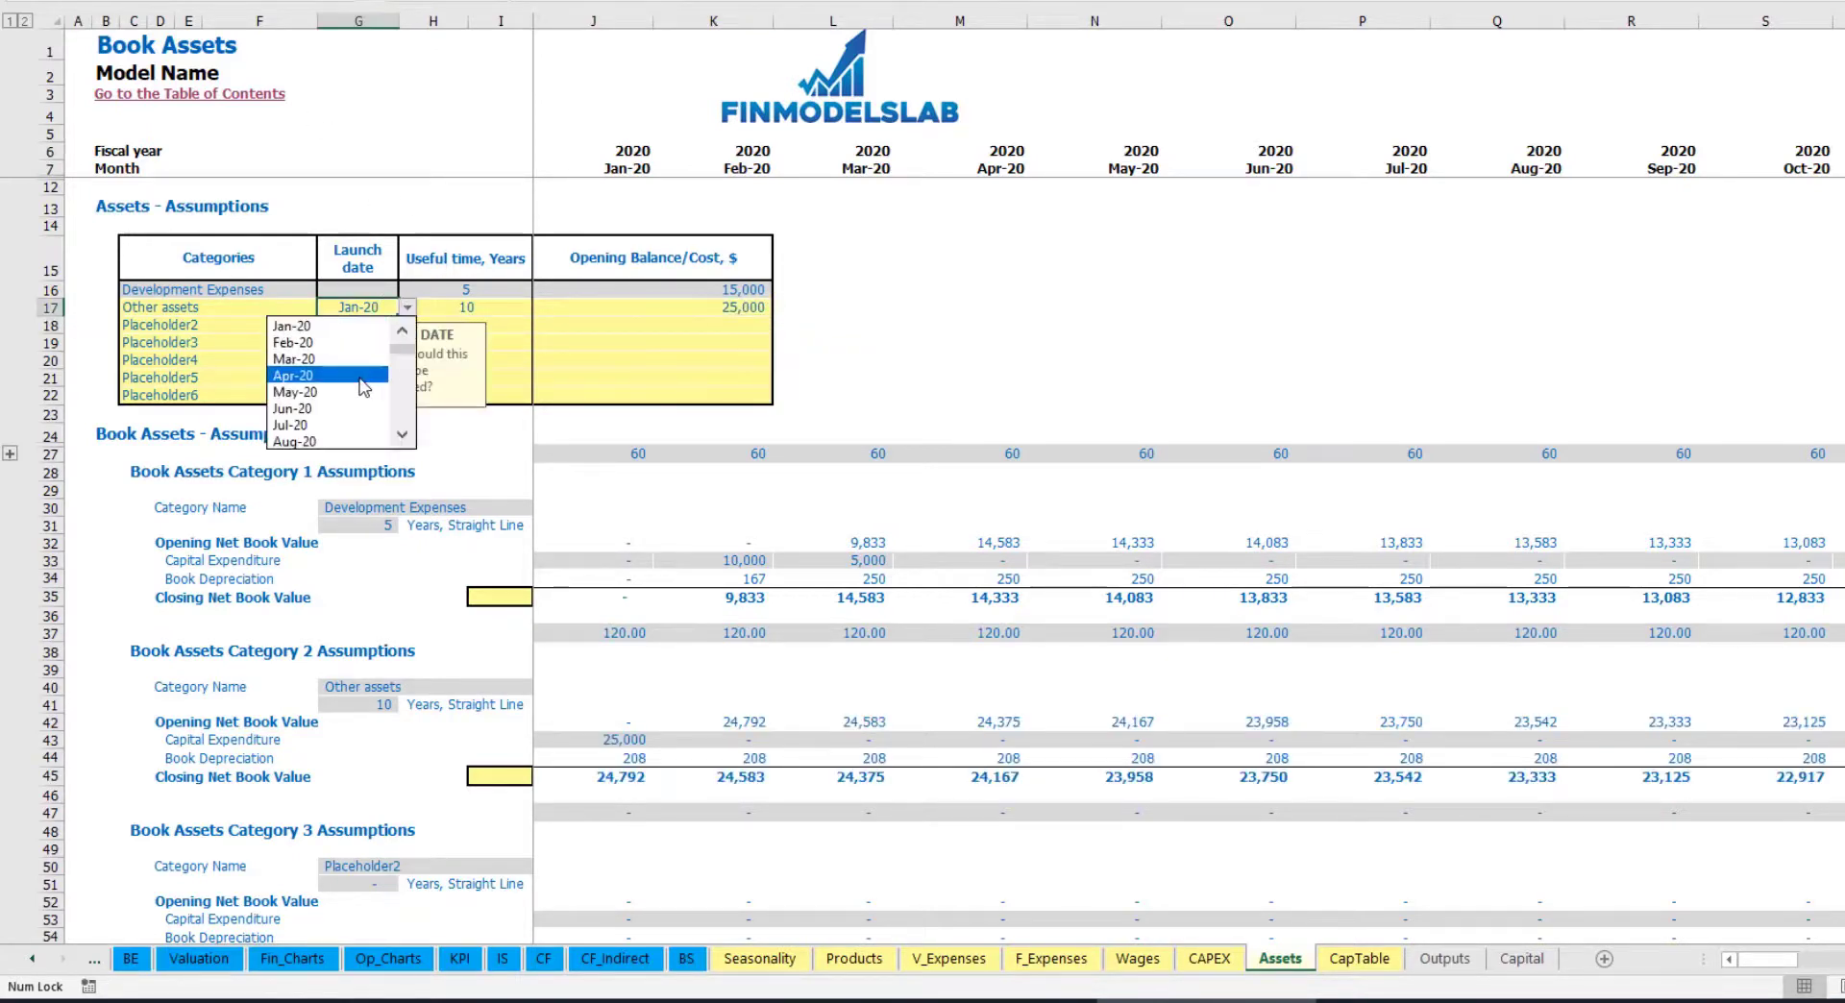
left_click(361, 373)
Review the monthly capital expenditure, book depreciation and closing net book value calculated for Other assets
left_click(1002, 740)
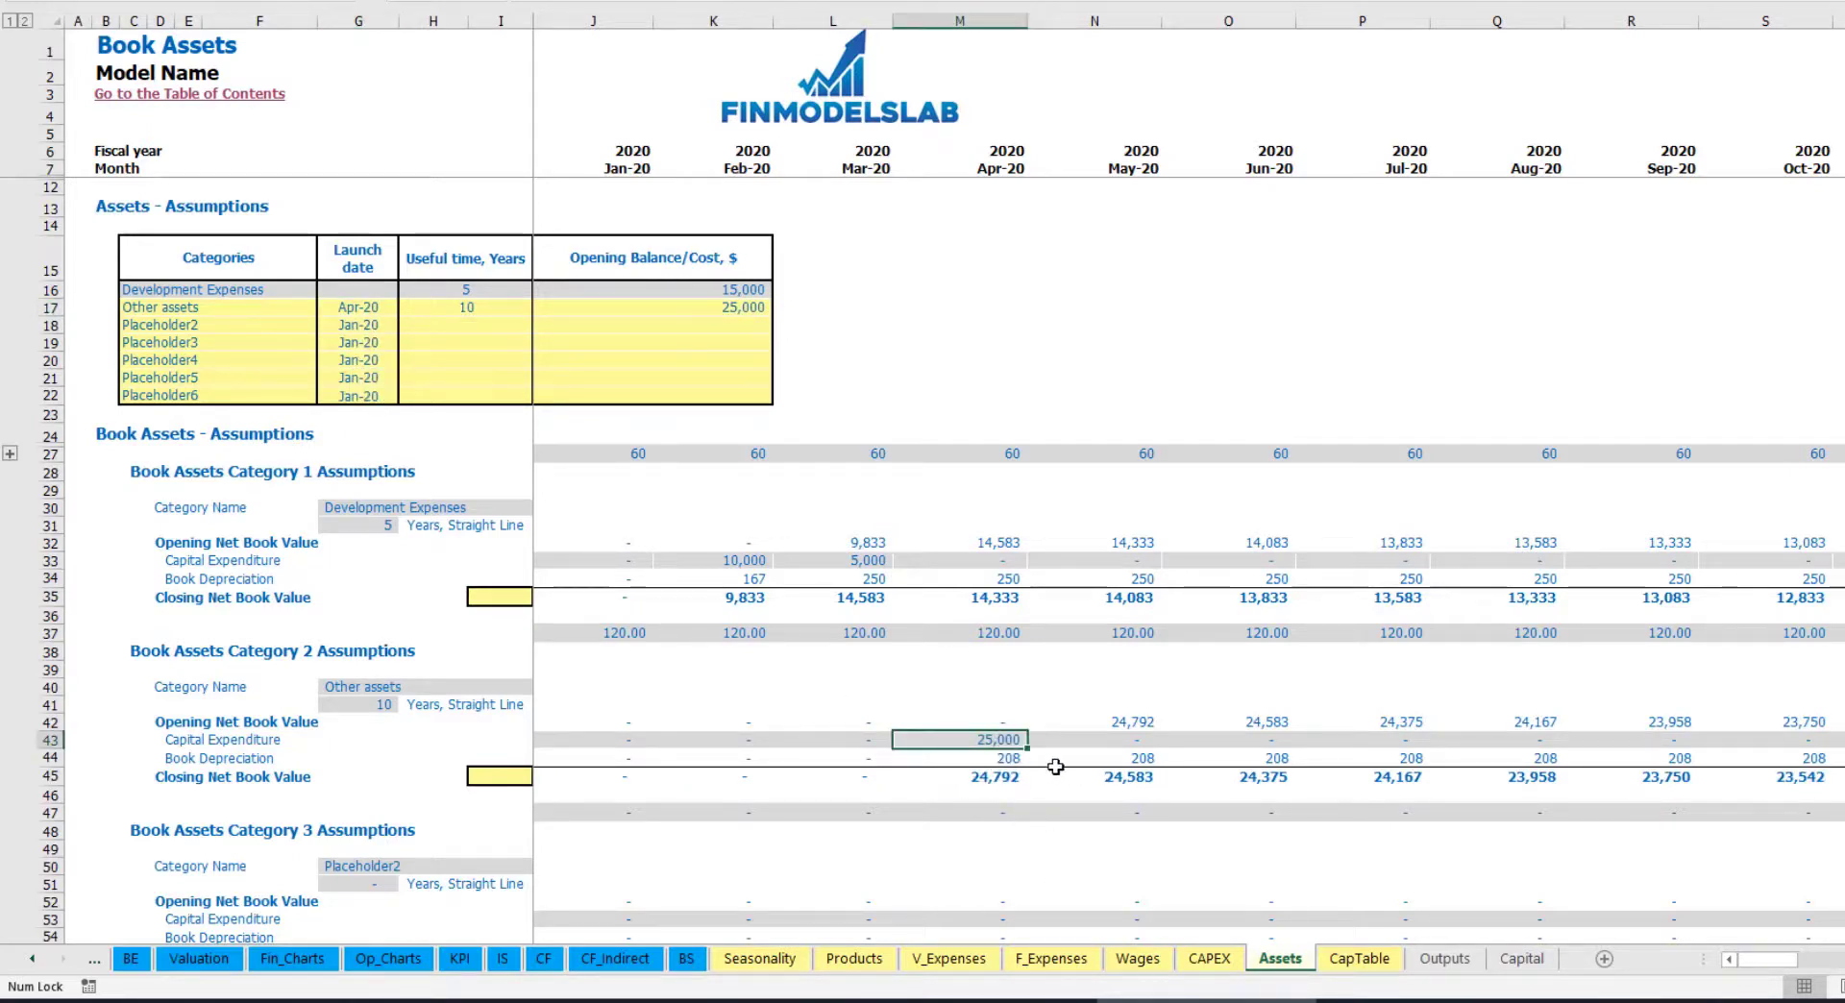
left_click_drag(1010, 756, 1367, 753)
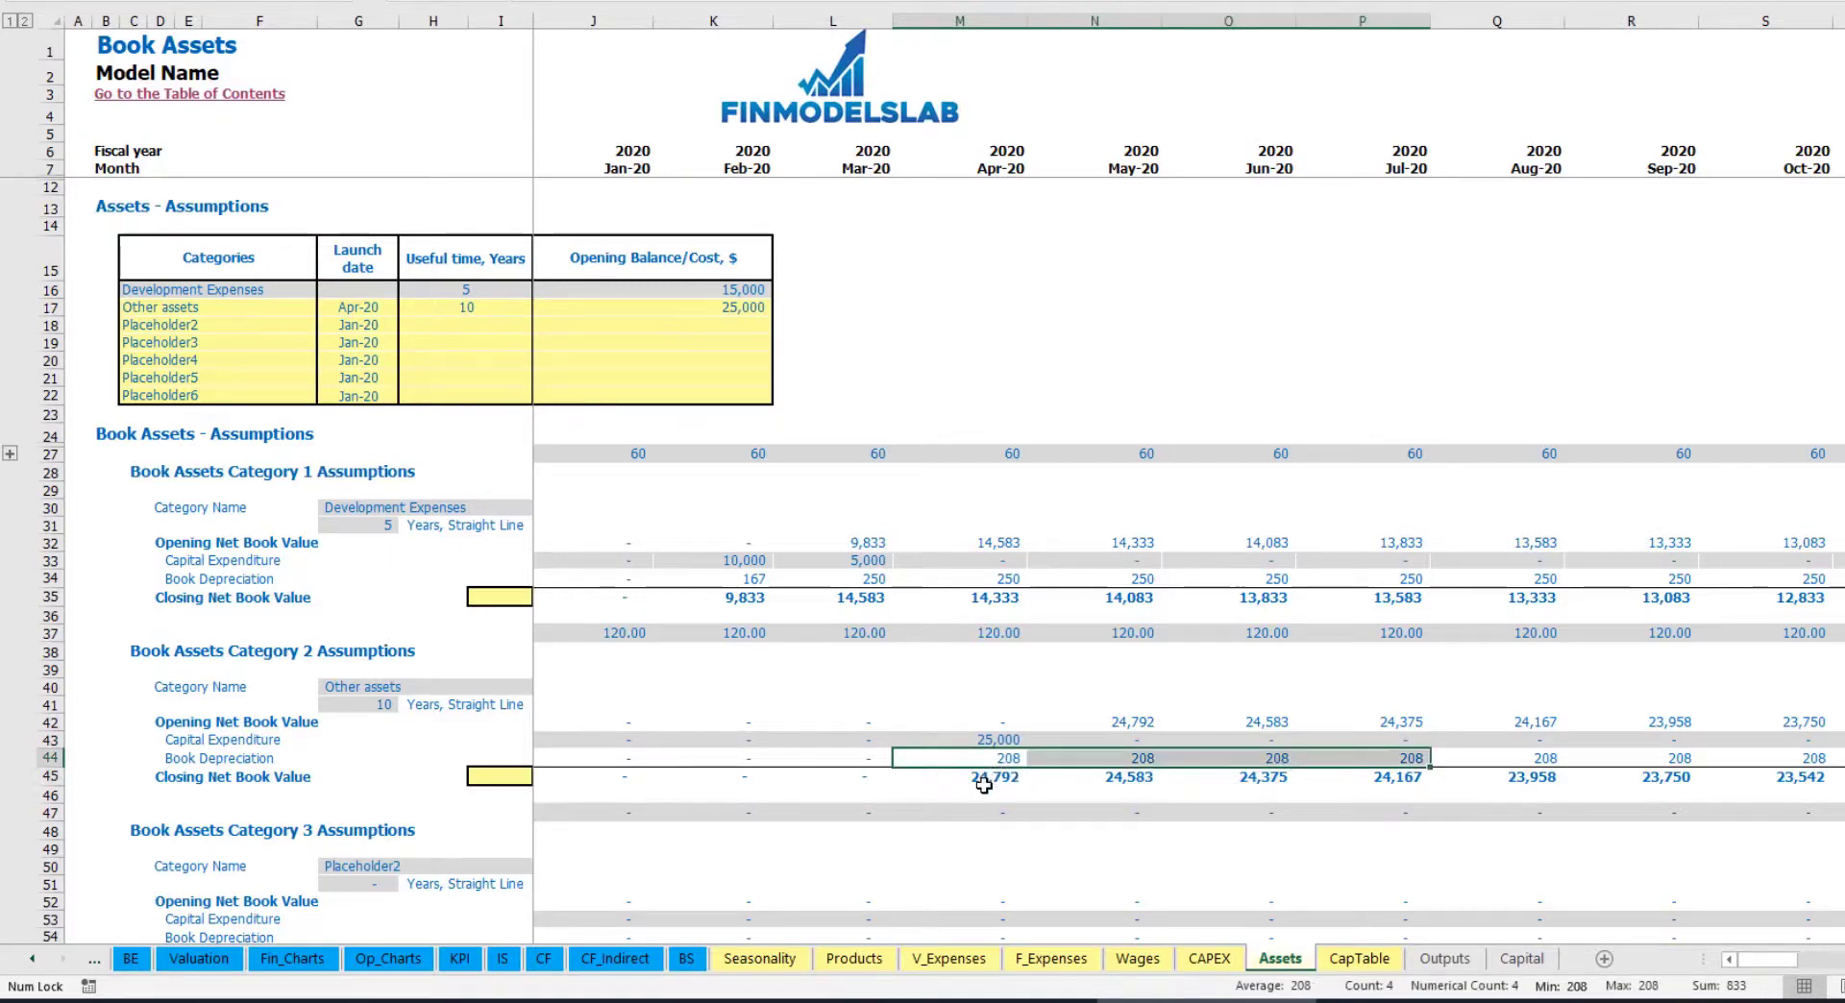
left_click_drag(984, 785, 1451, 774)
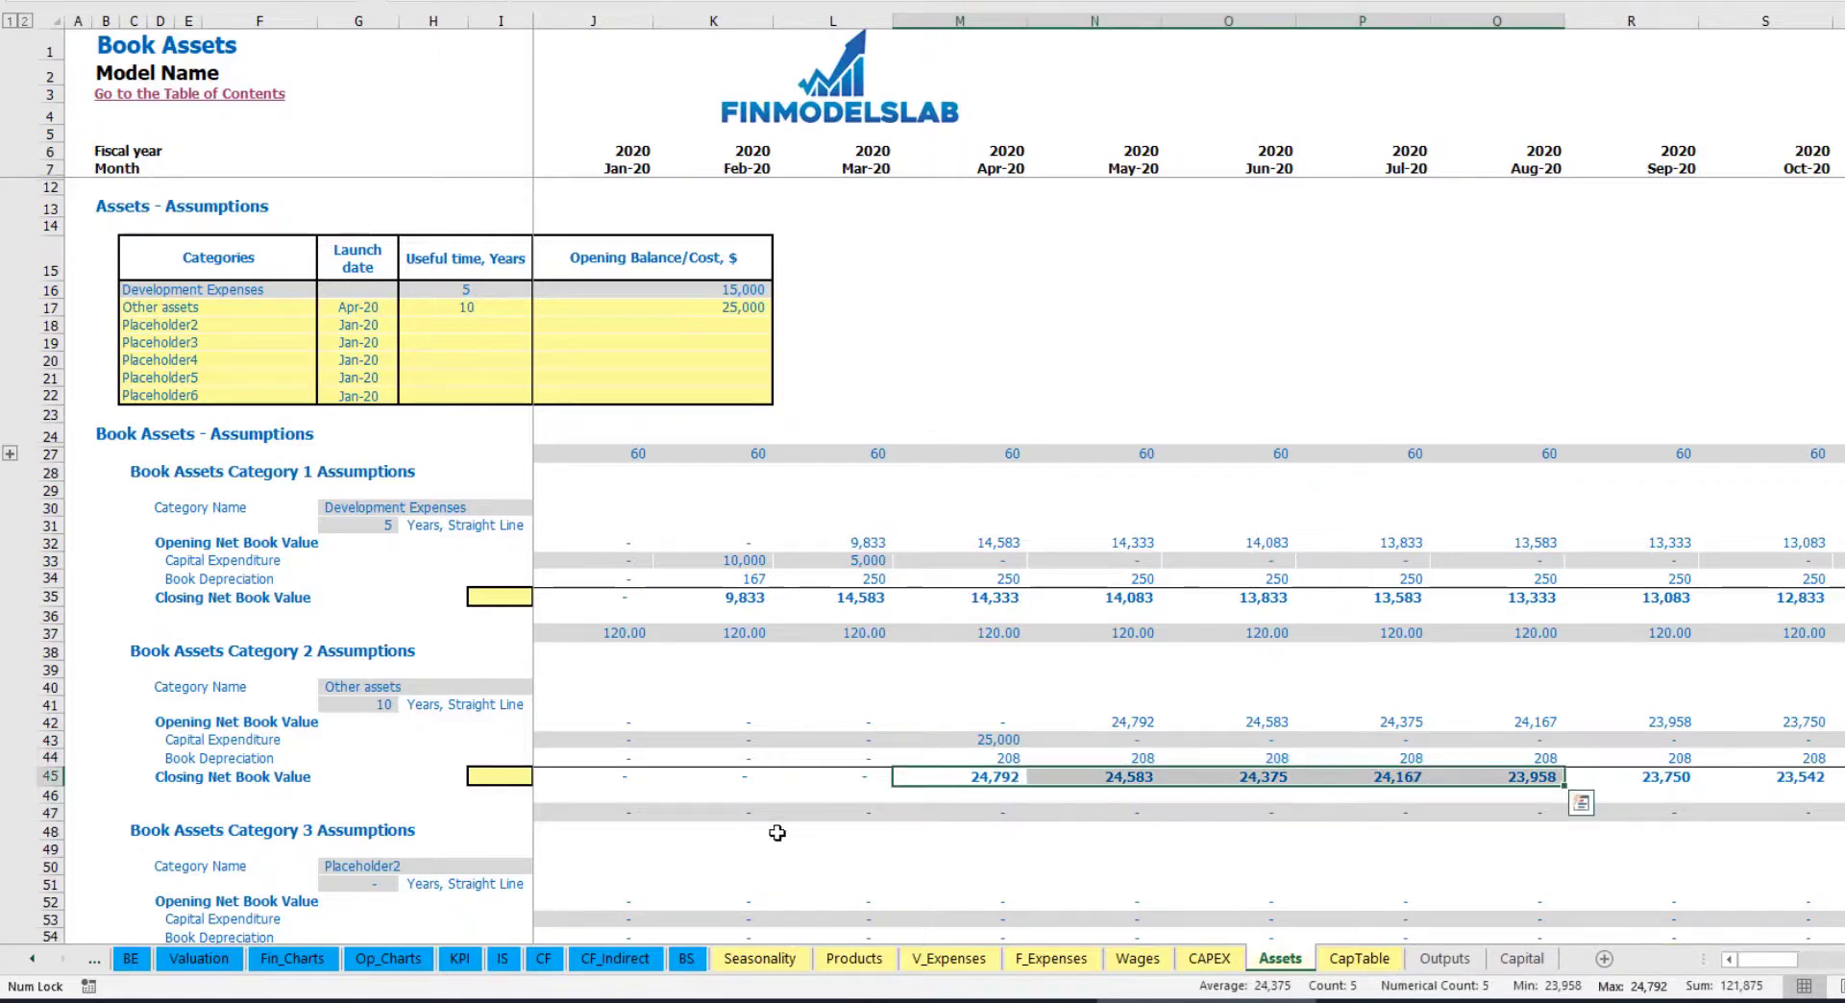
Review the Income Statement, Cash Flow Statement and Balance Sheet, examining the CAPEX Prepayment and CAPEX Payable rows of the Balance Sheet
left_click(502, 959)
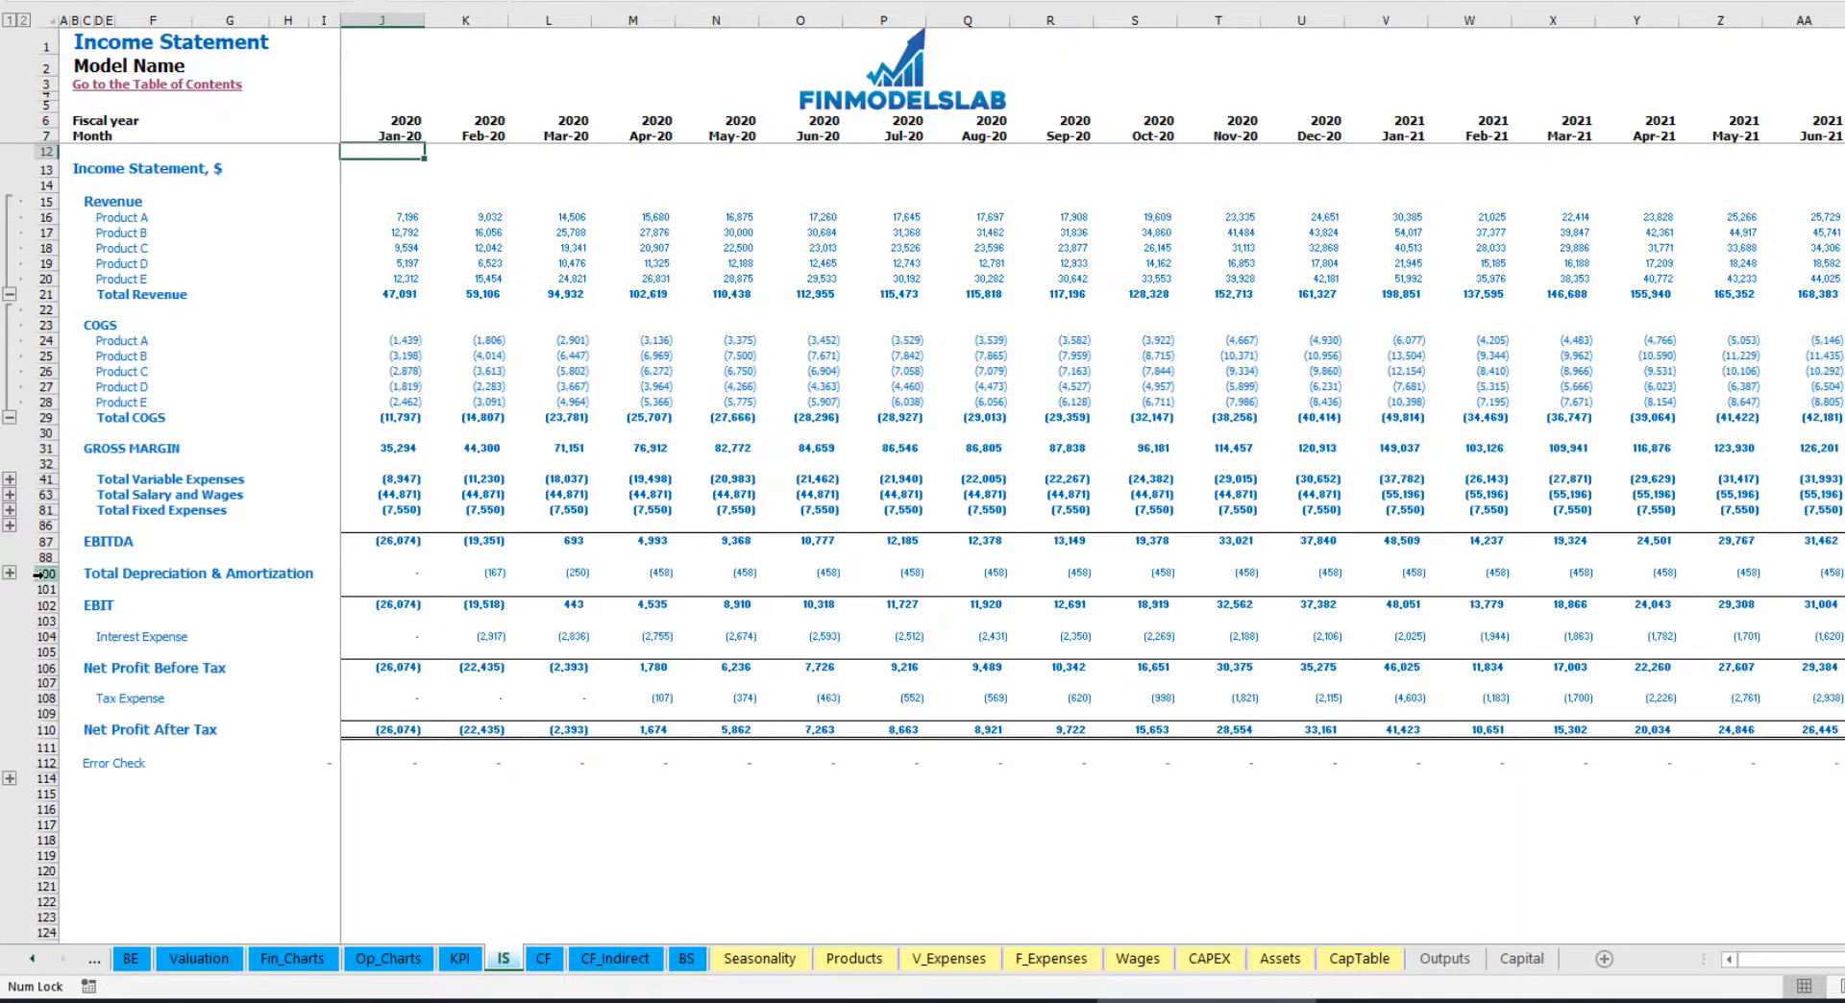
left_click(541, 960)
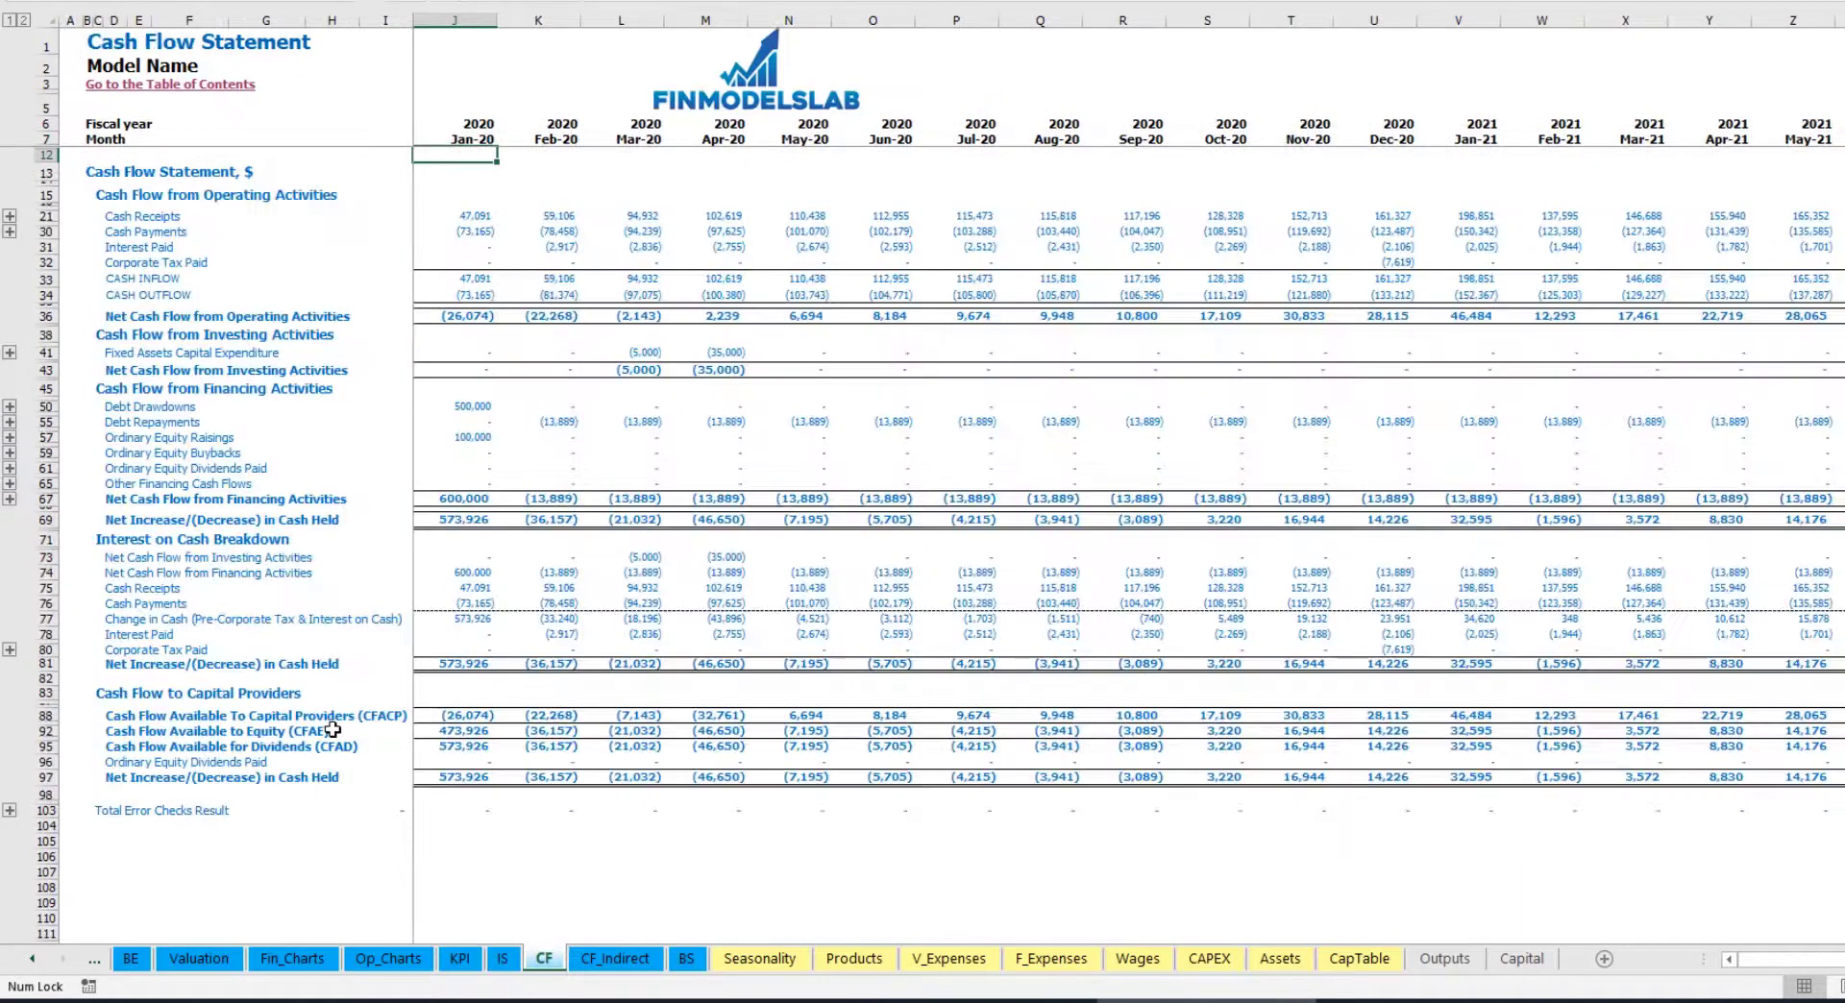
left_click(686, 961)
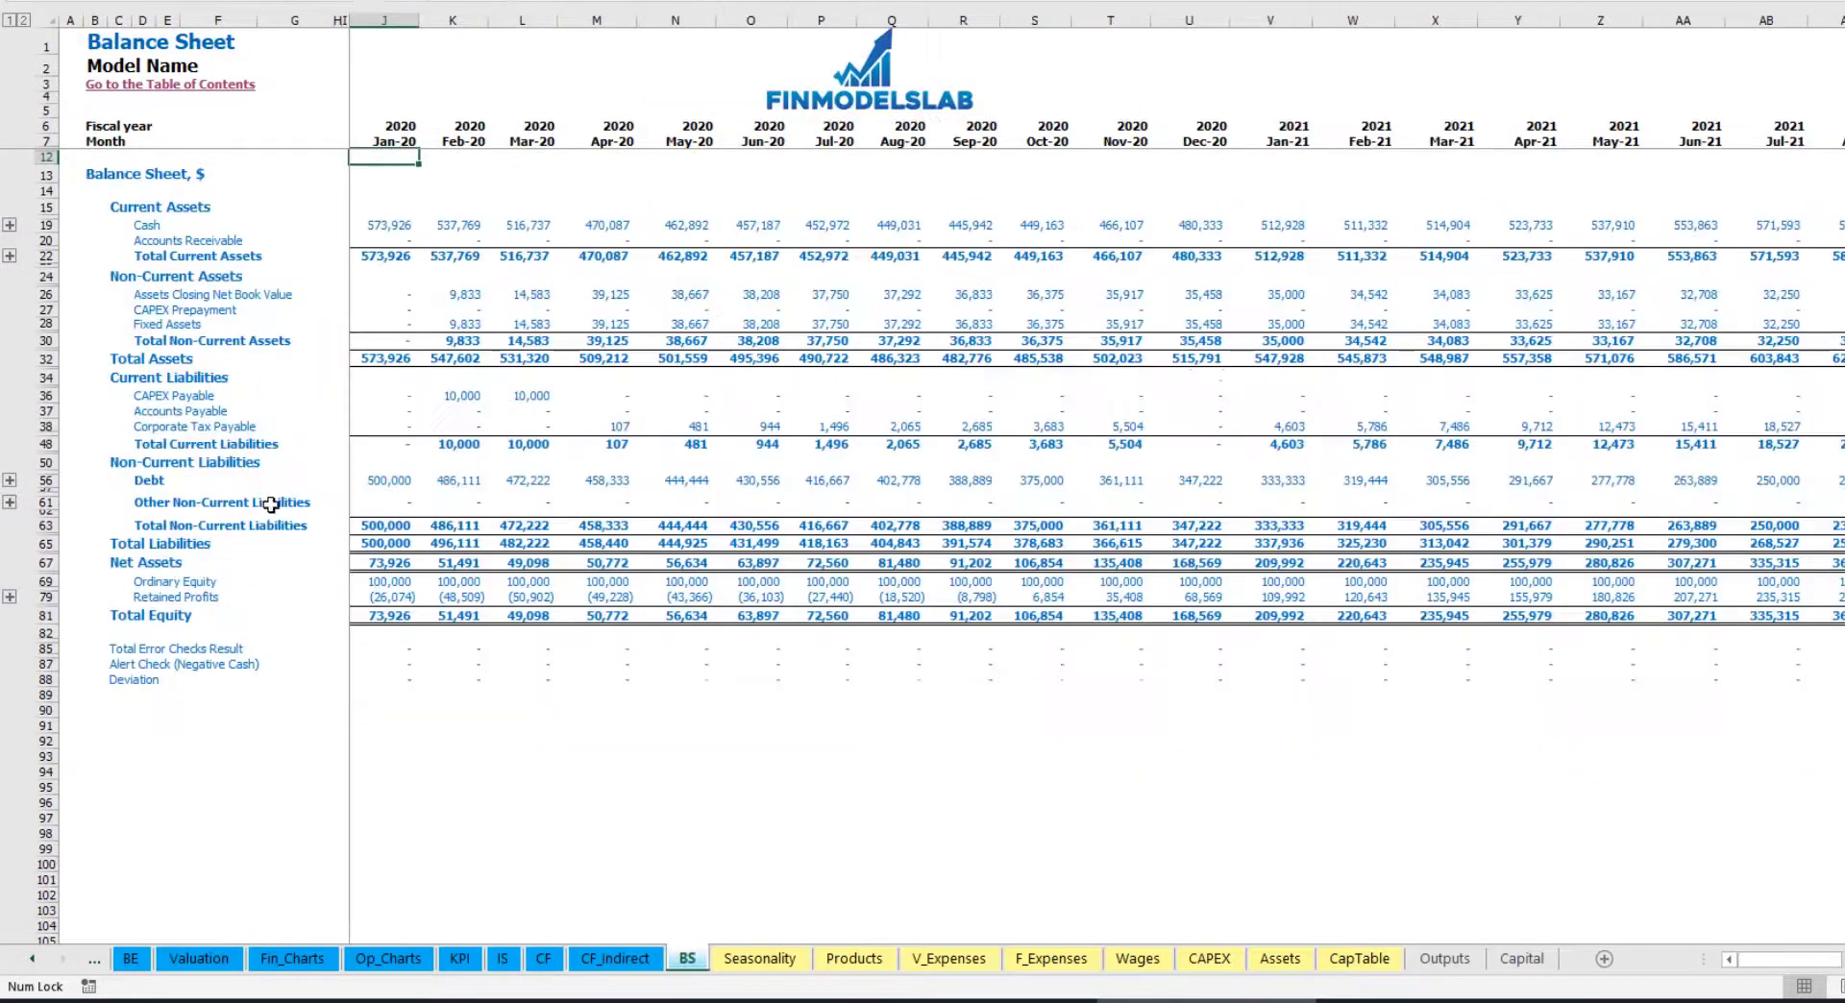
left_click(48, 324)
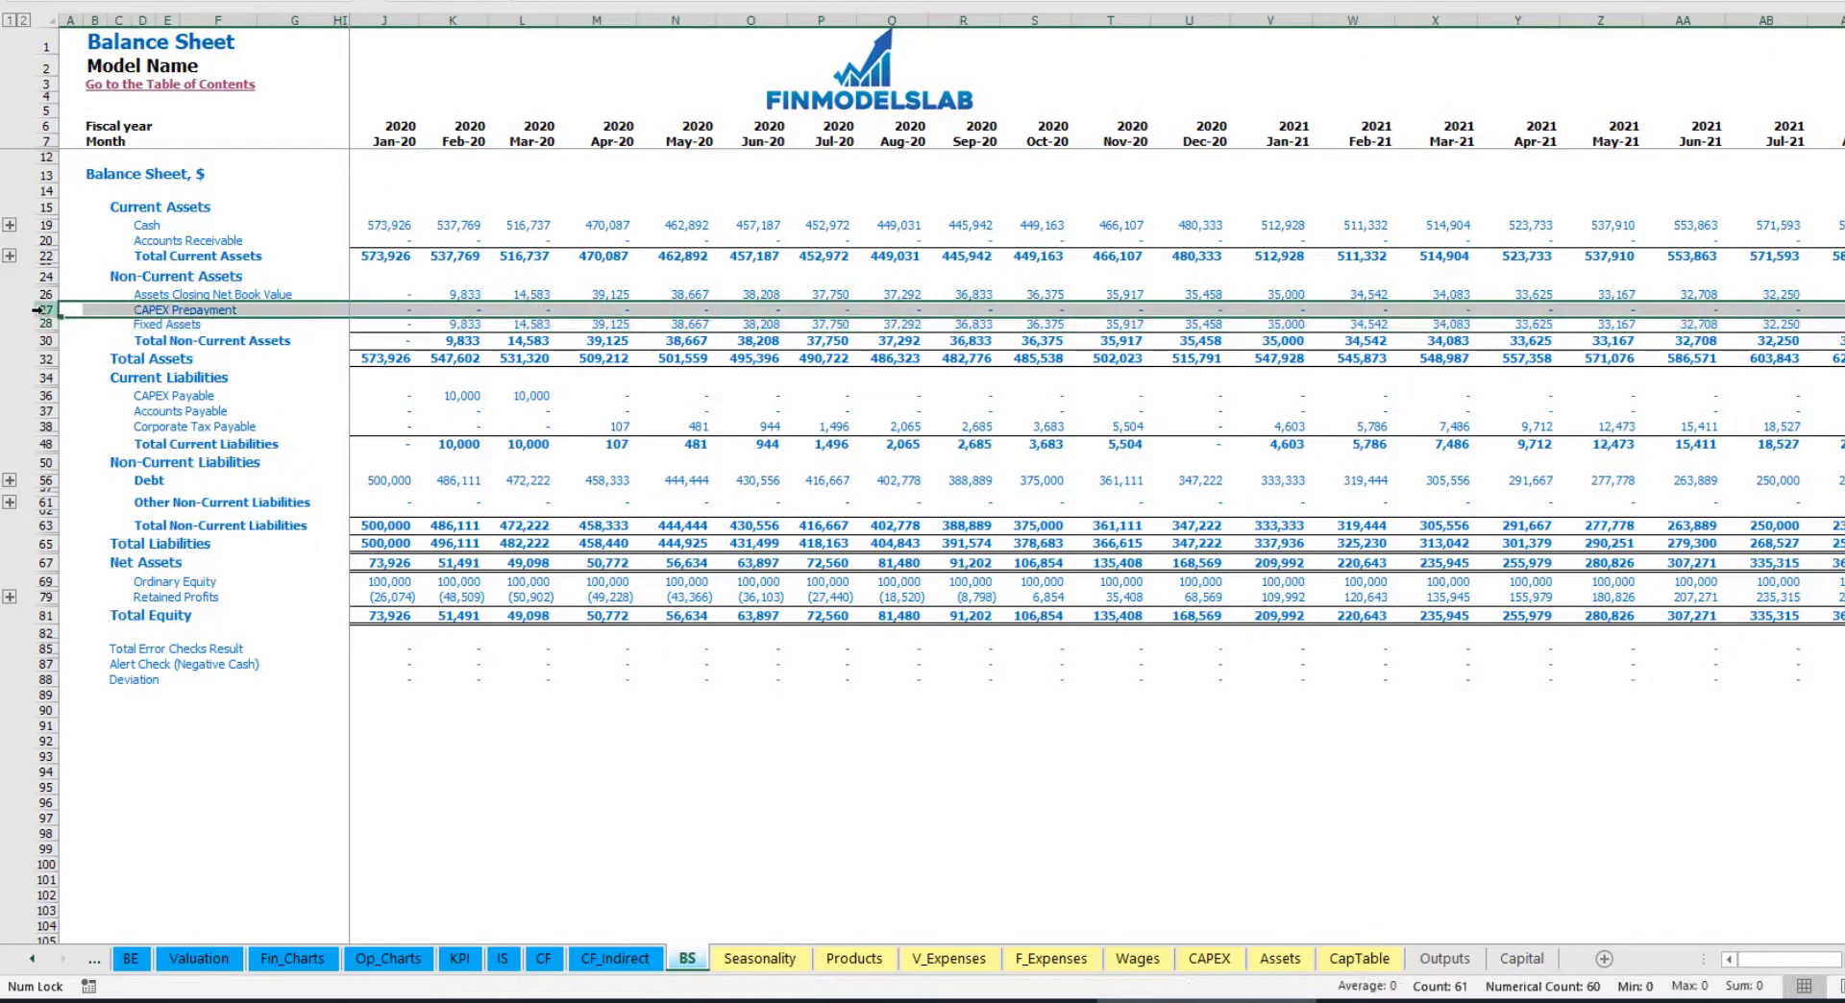
left_click(48, 395)
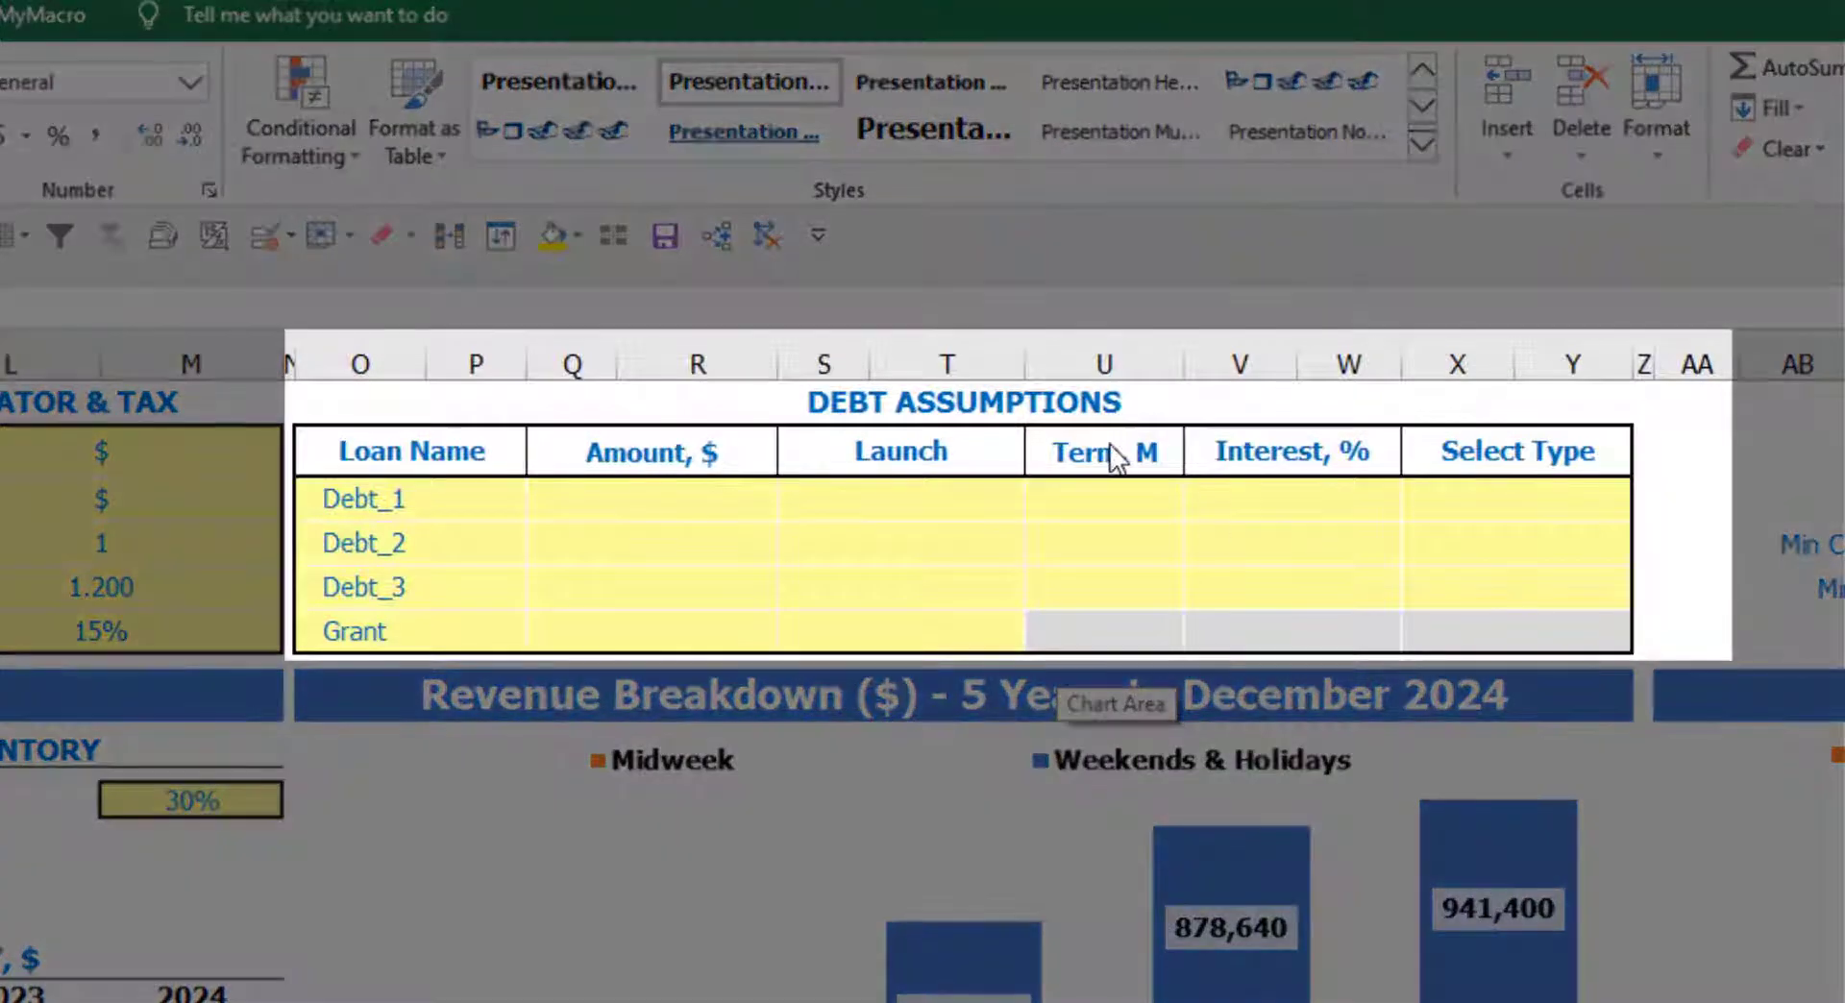
Set the repayment type of Debt_1 to Annuity in the DashBoard's debt assumptions
left_click(1070, 402)
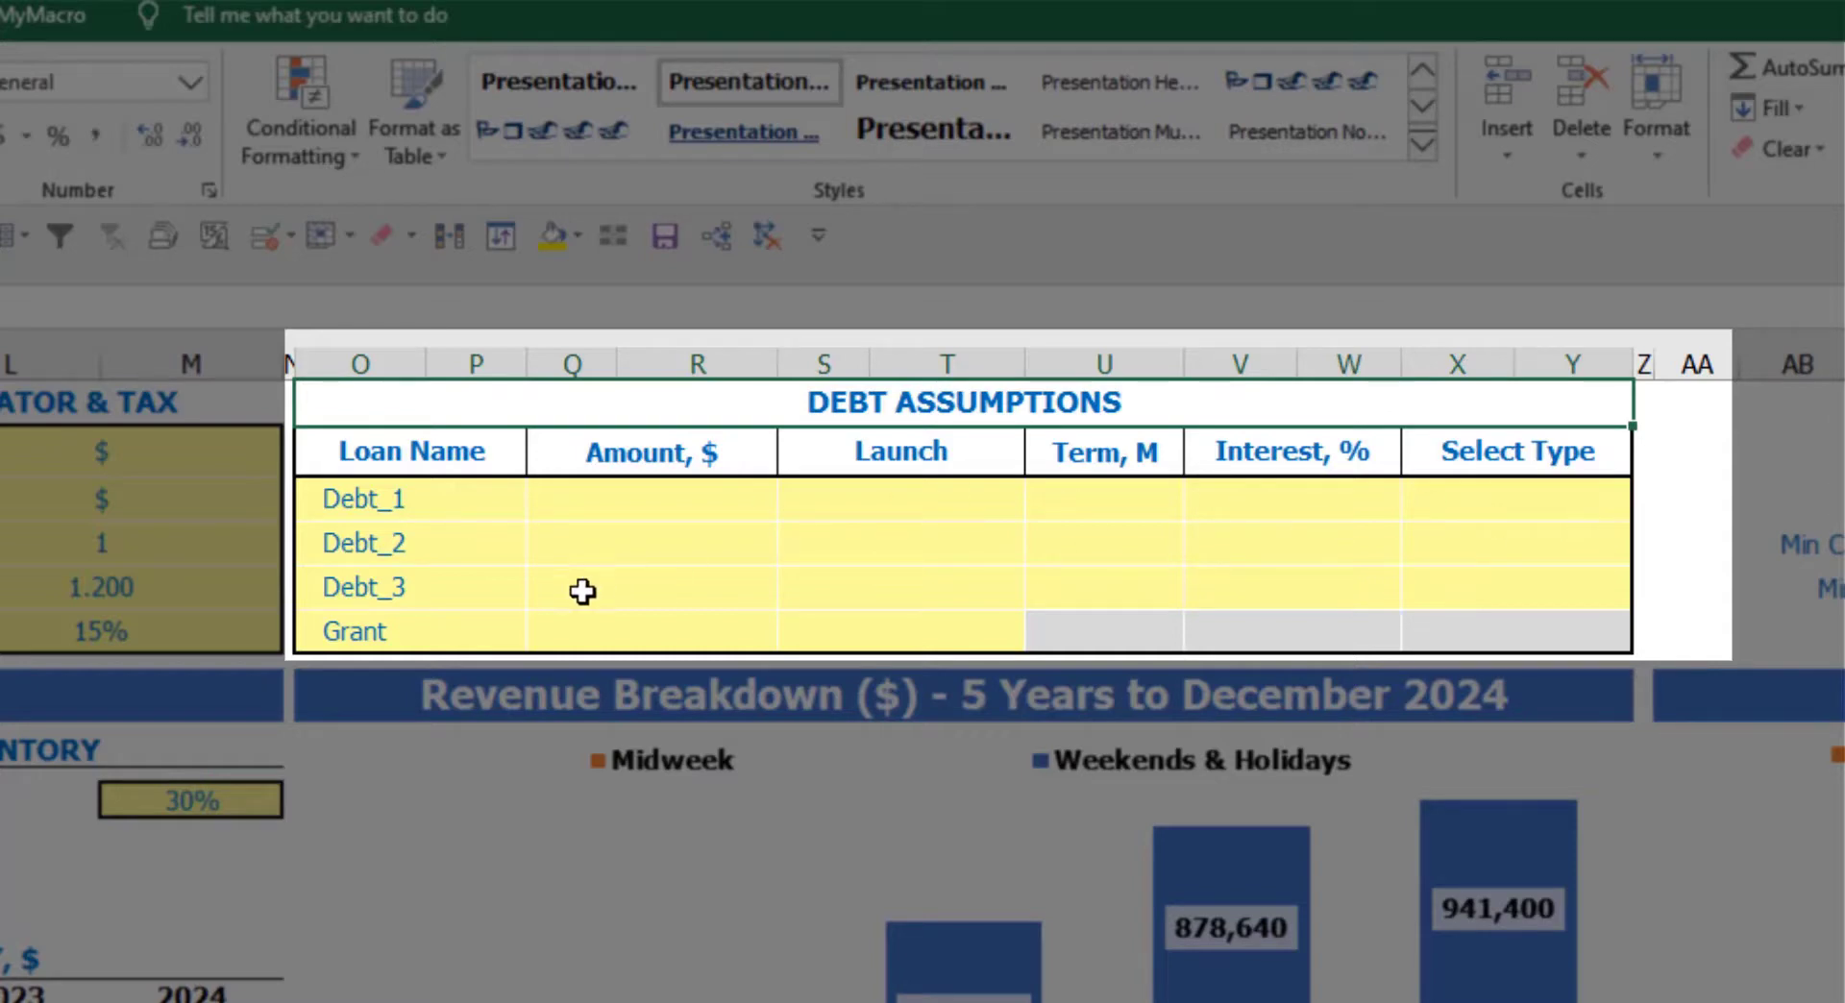
left_click(1620, 488)
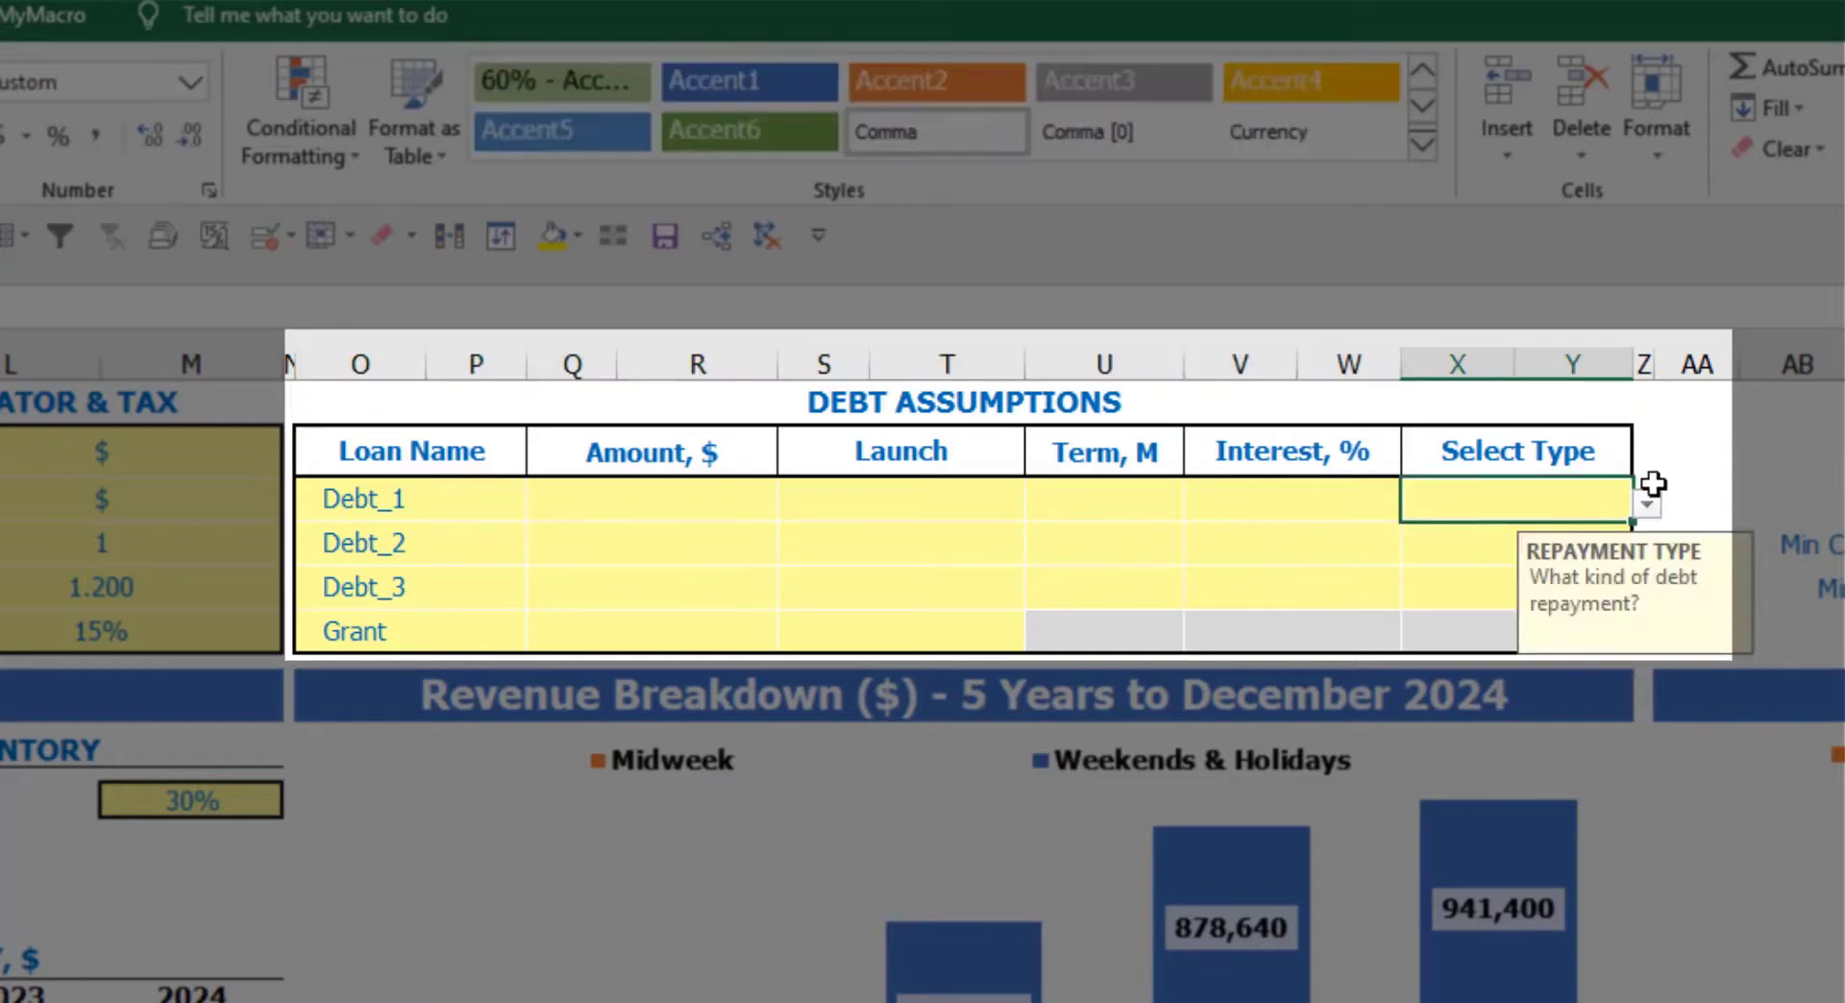
left_click(1647, 504)
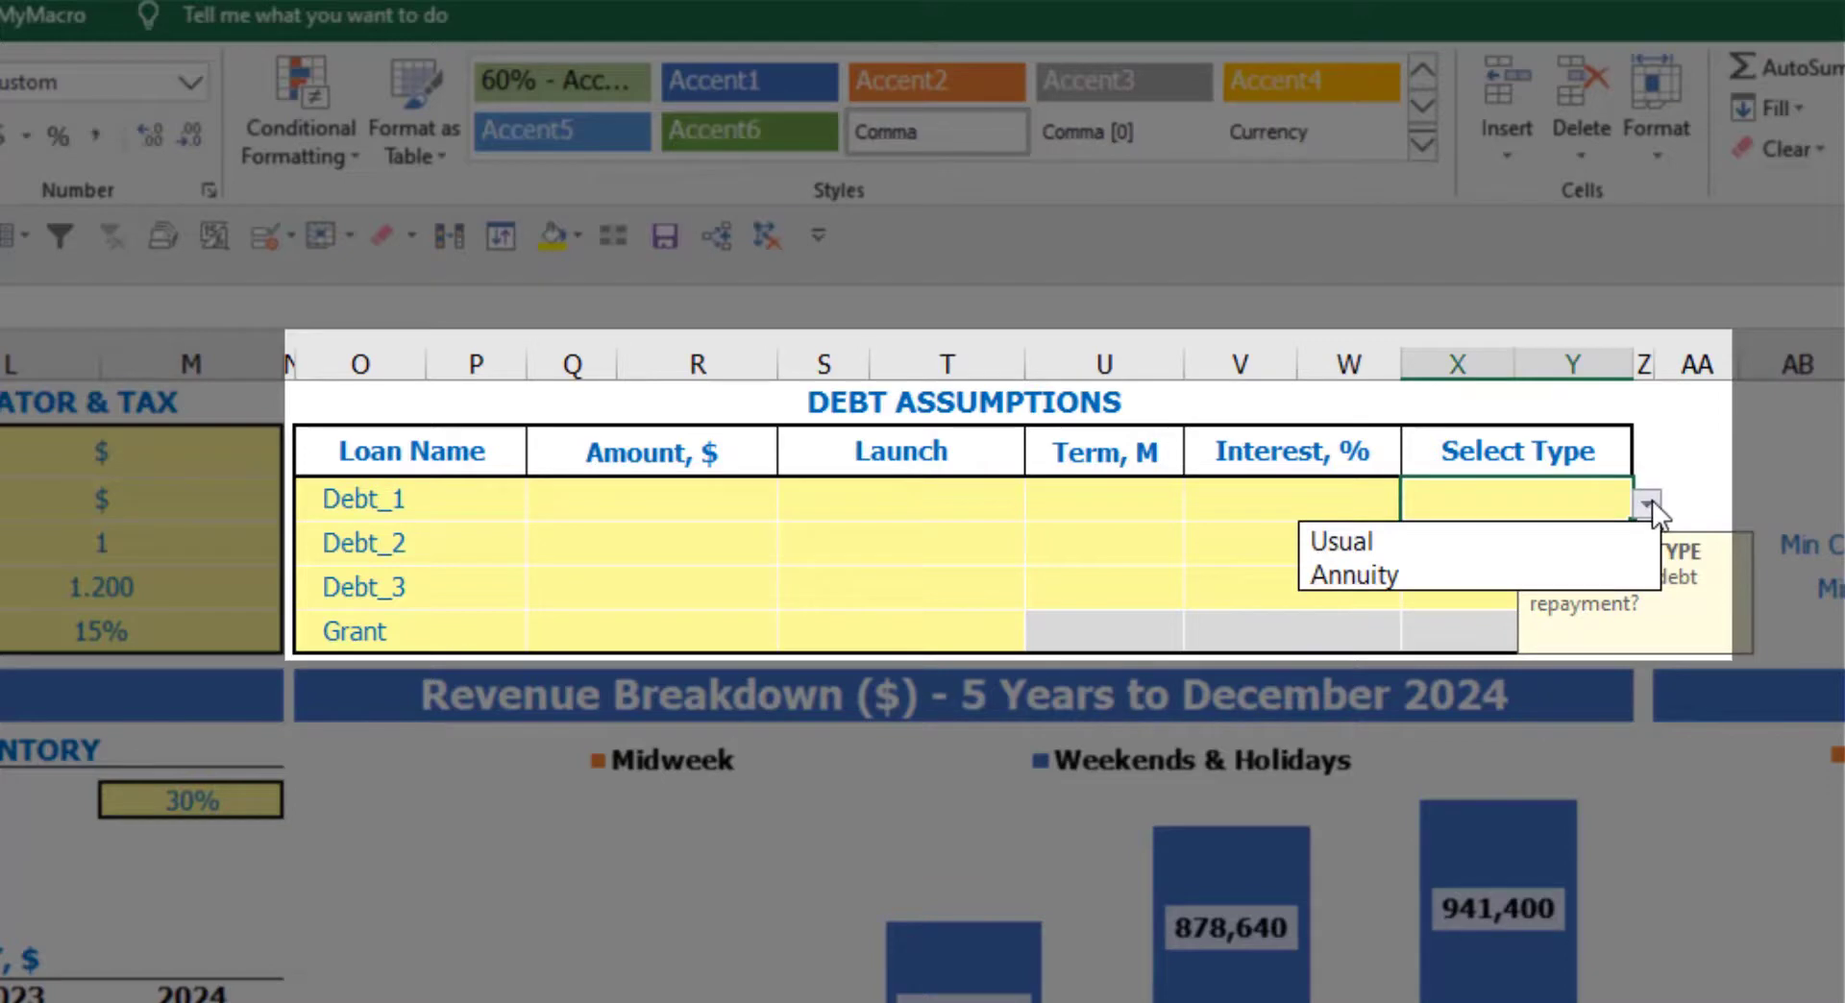
left_click(1602, 563)
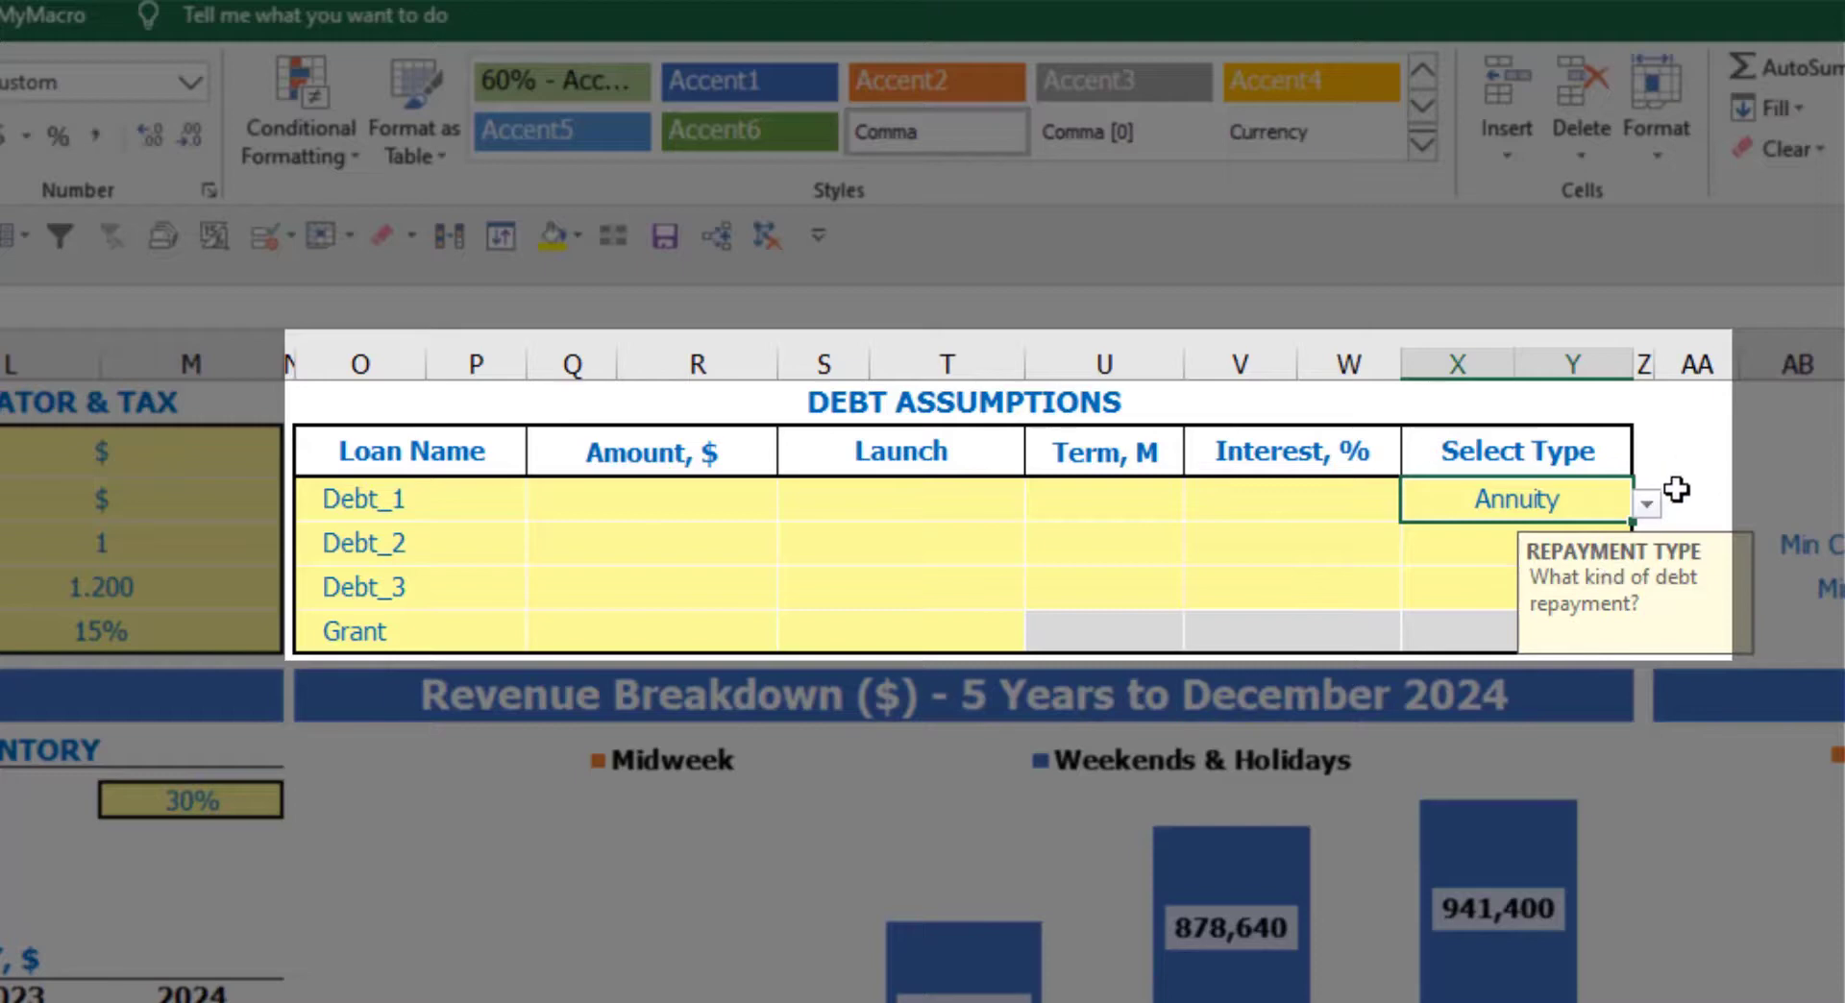
Set the Debt_1 repayment type to Usual and its amount to 1,000,000 in the debt assumptions
left_click(1647, 504)
left_click(1580, 543)
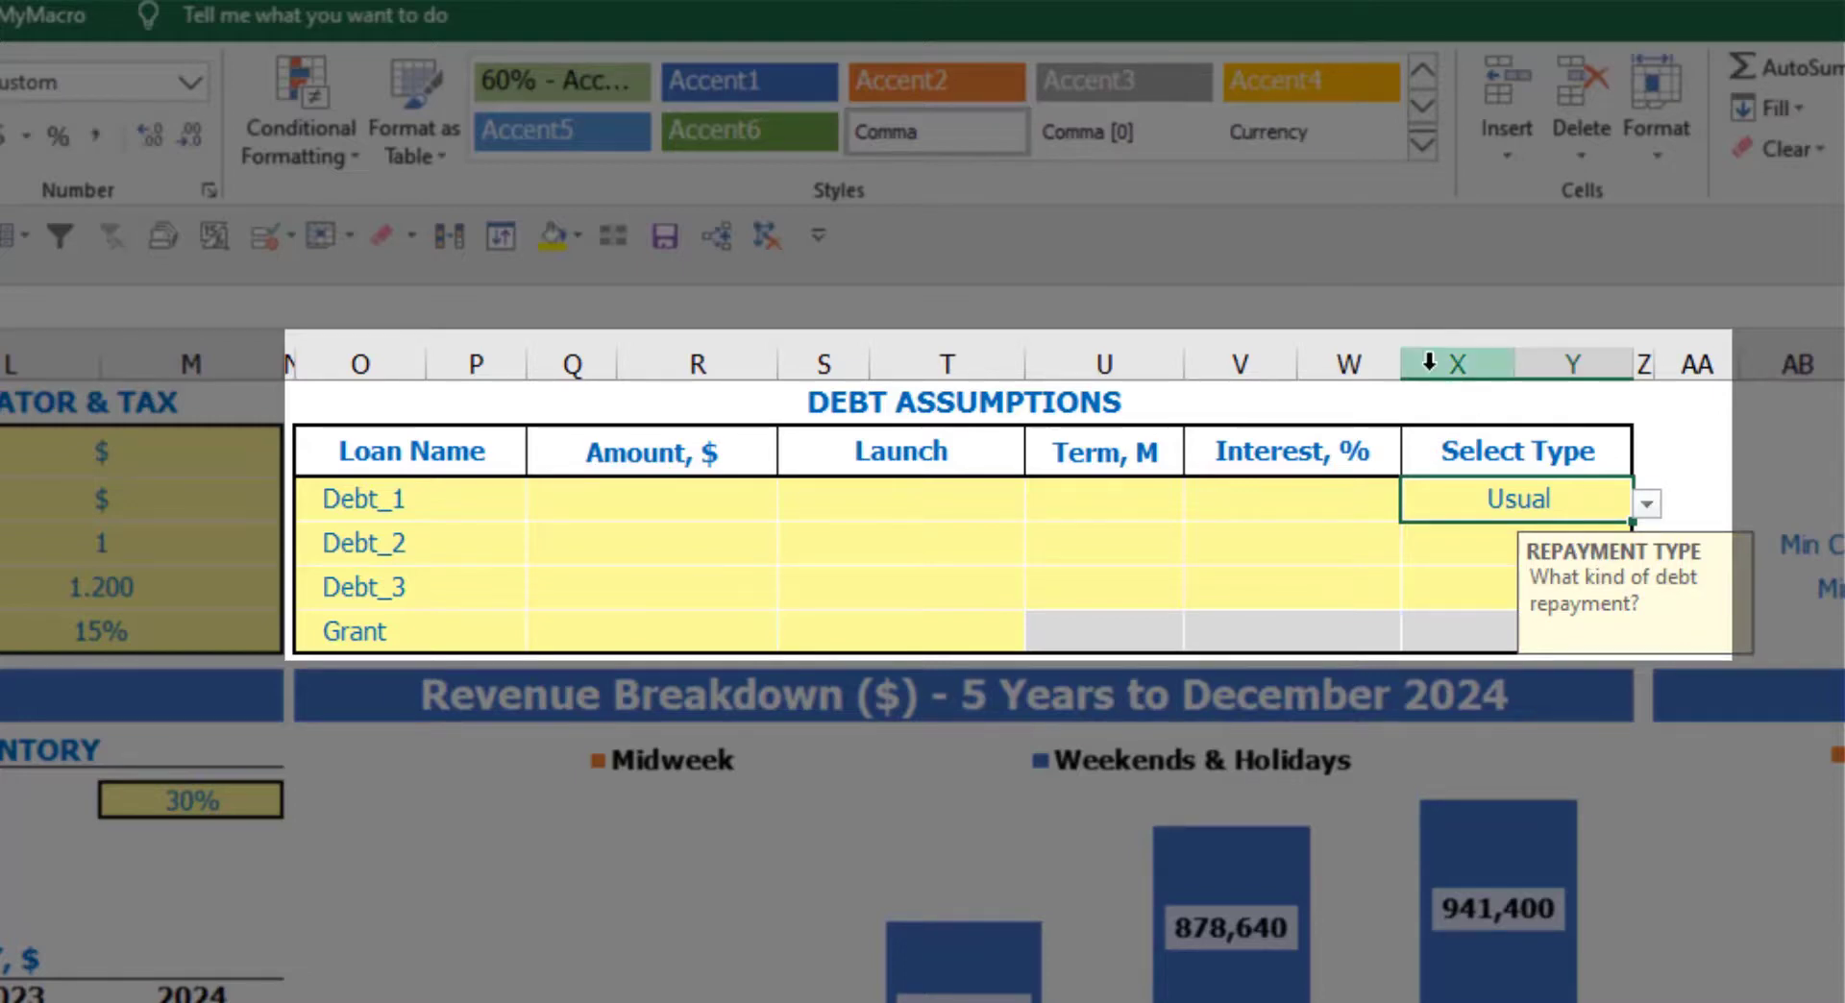
left_click(727, 501)
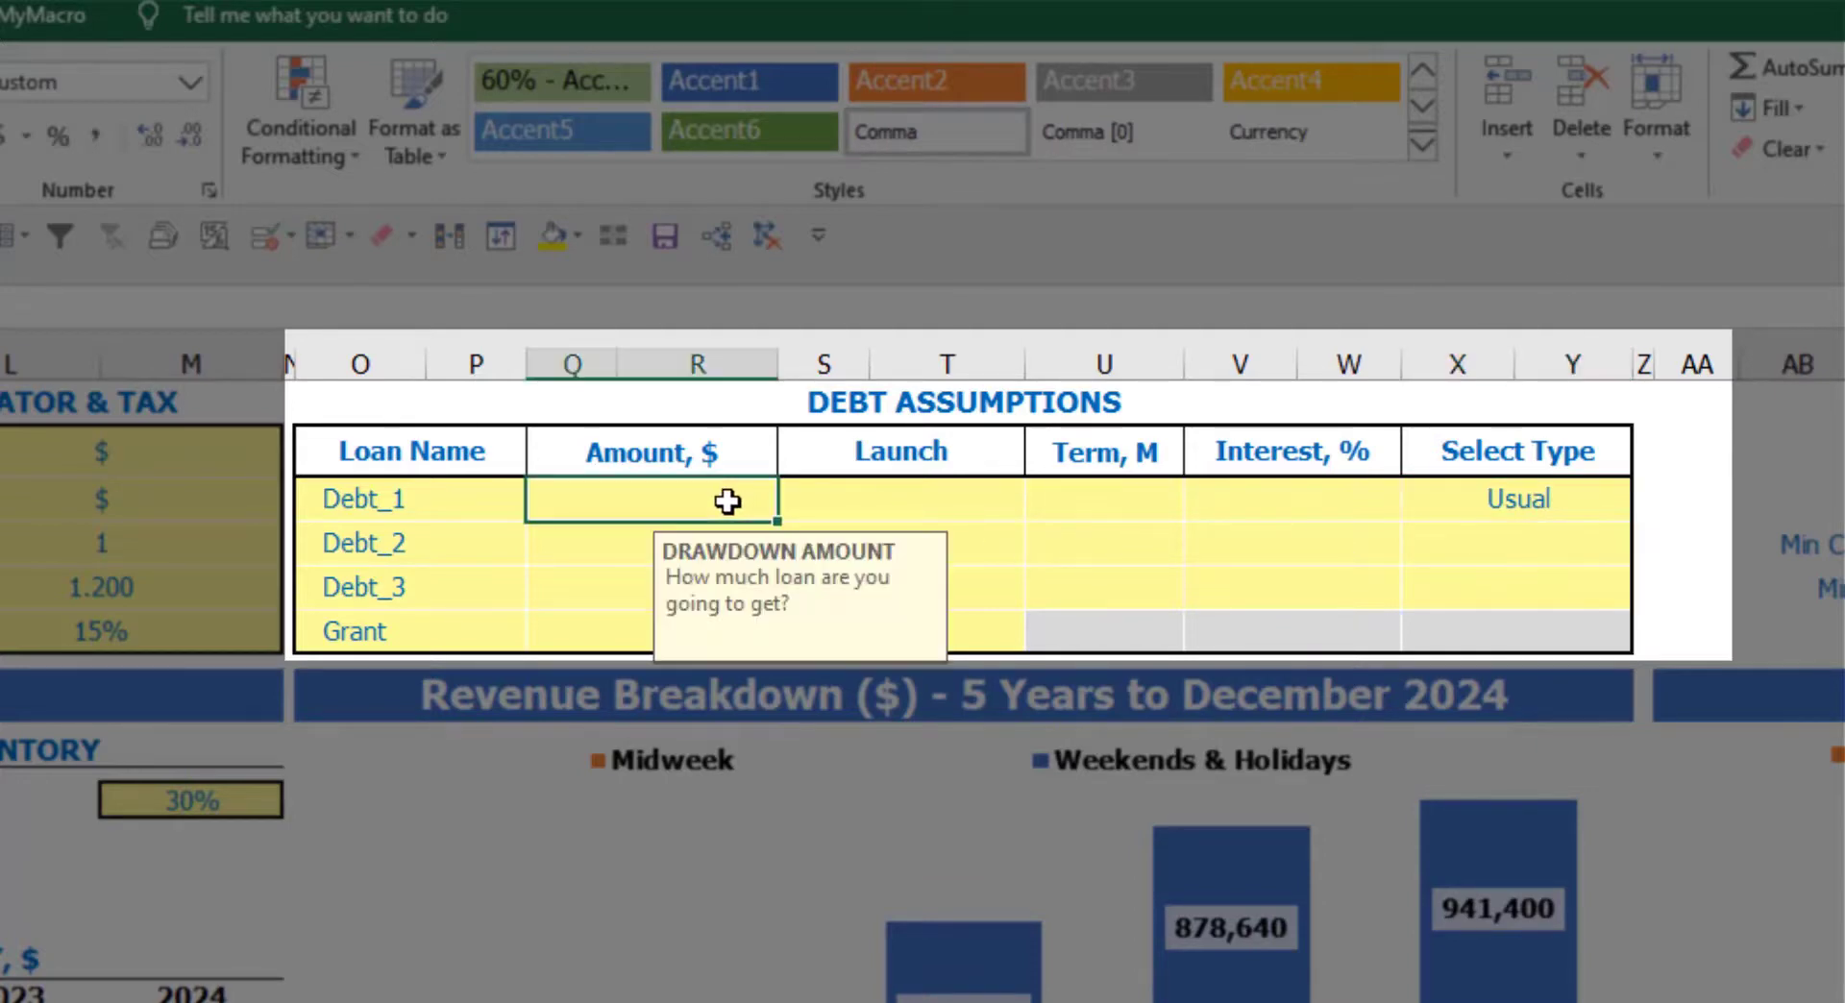
type("1,0")
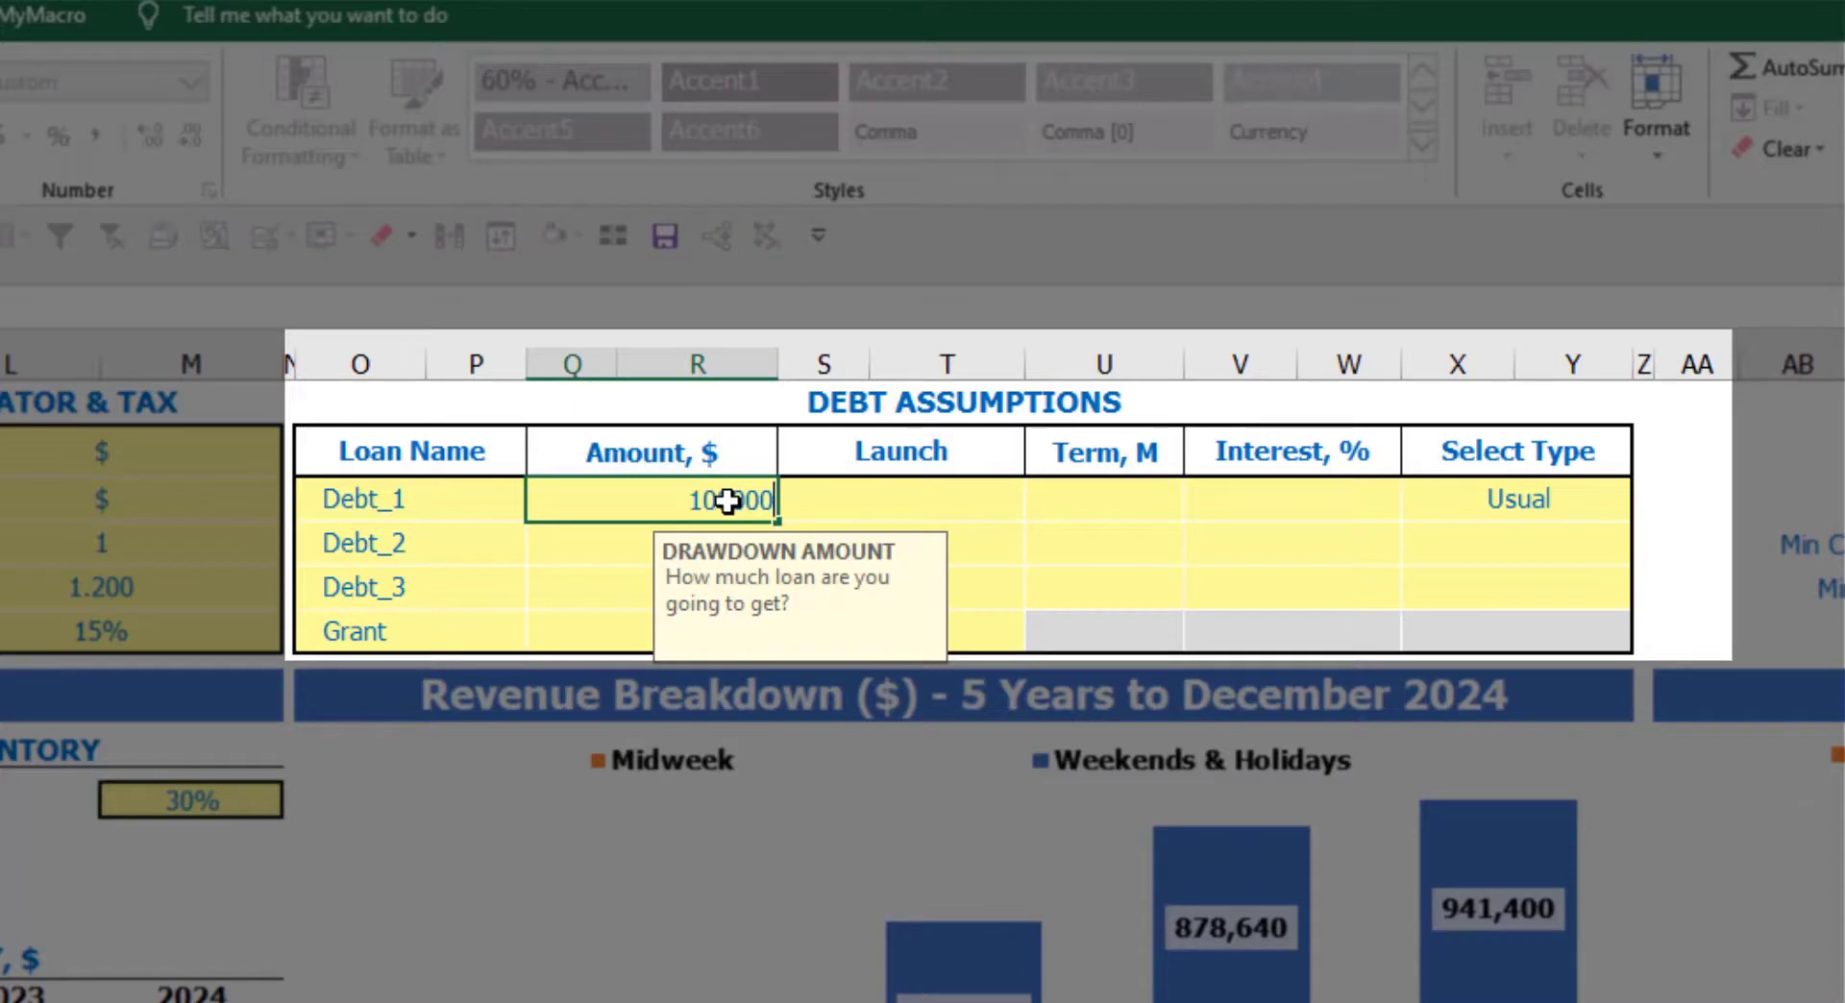
type("00,000")
key("Return")
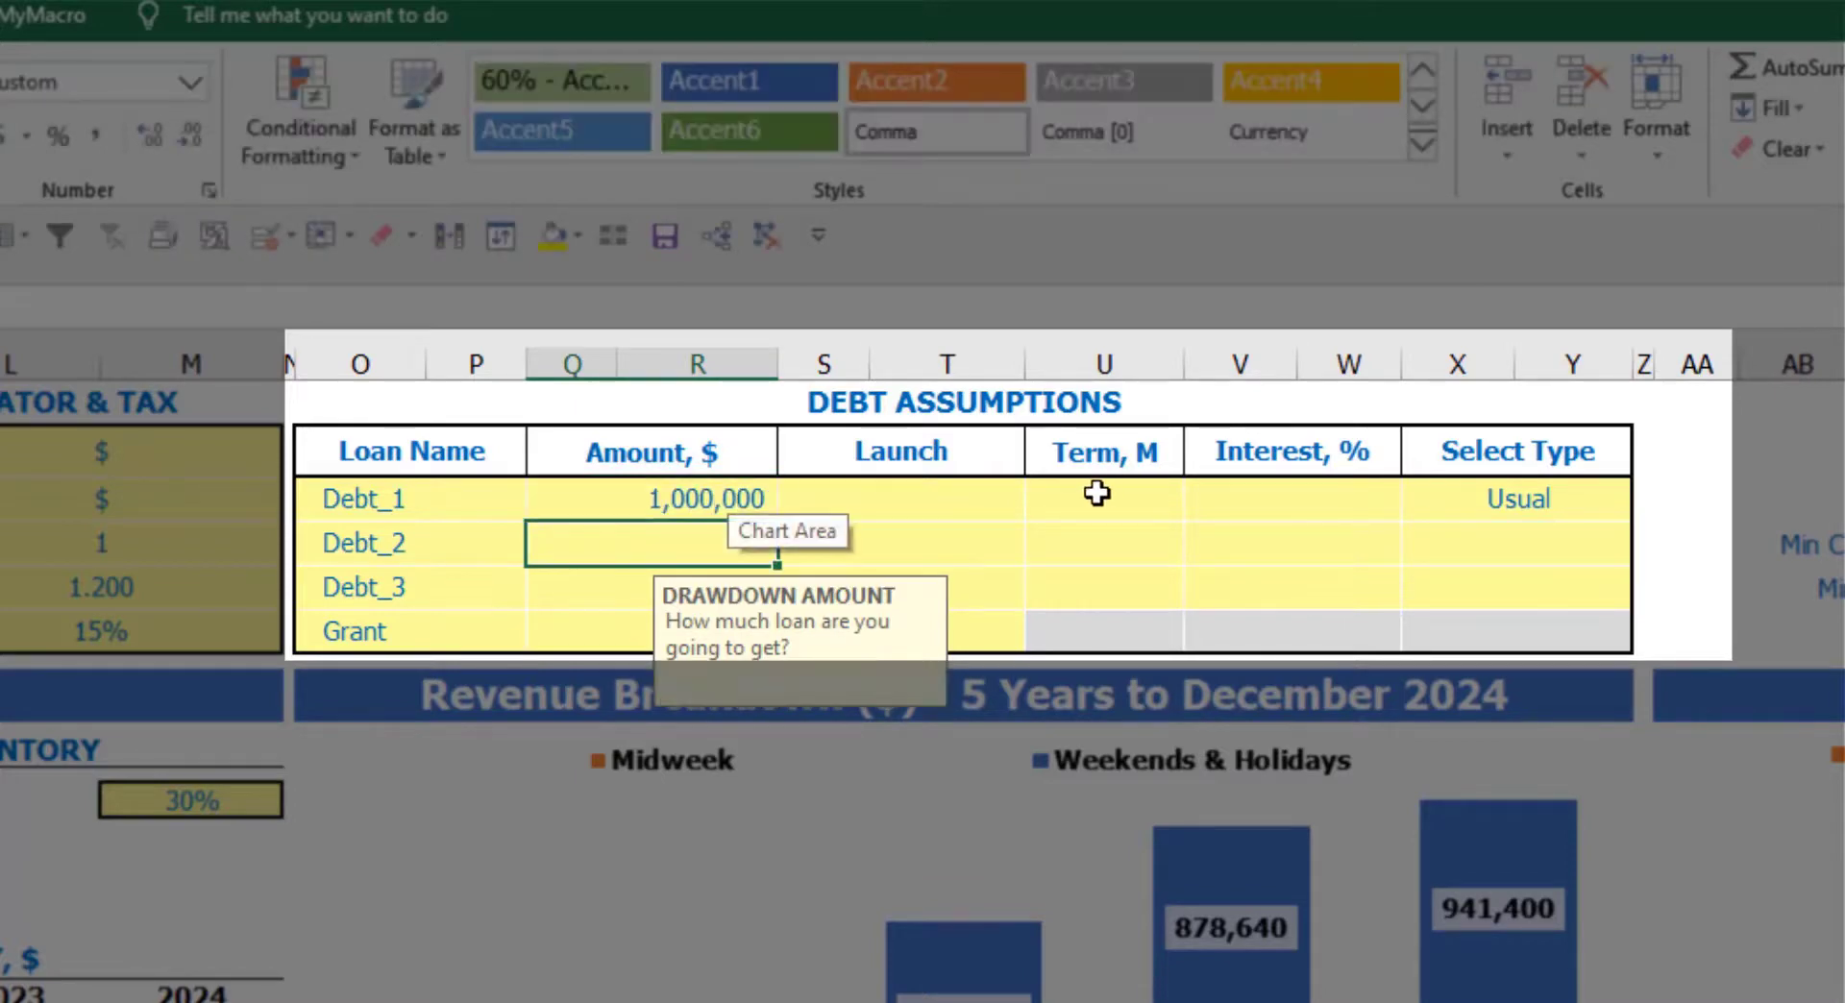
Set the Debt_1 launch to Feb-20, its term to 60 months and its interest to 5%
left_click(1018, 497)
left_click(1041, 507)
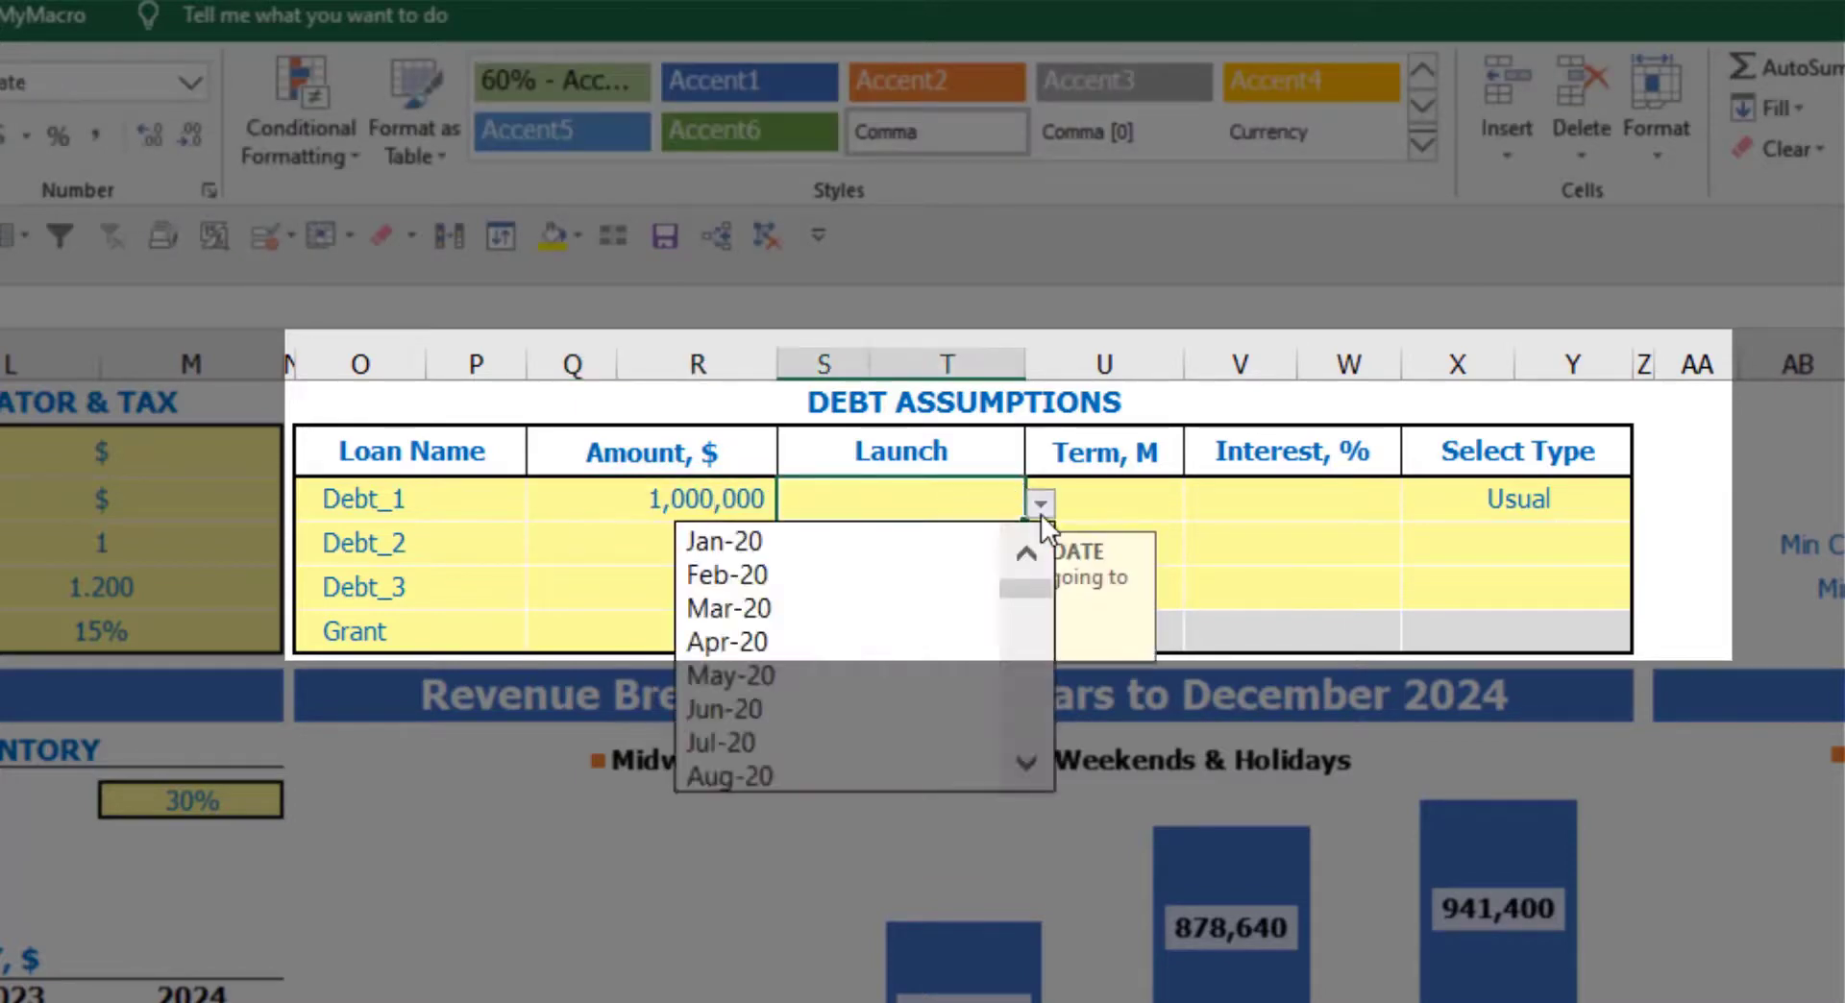
left_click(955, 569)
left_click(1108, 487)
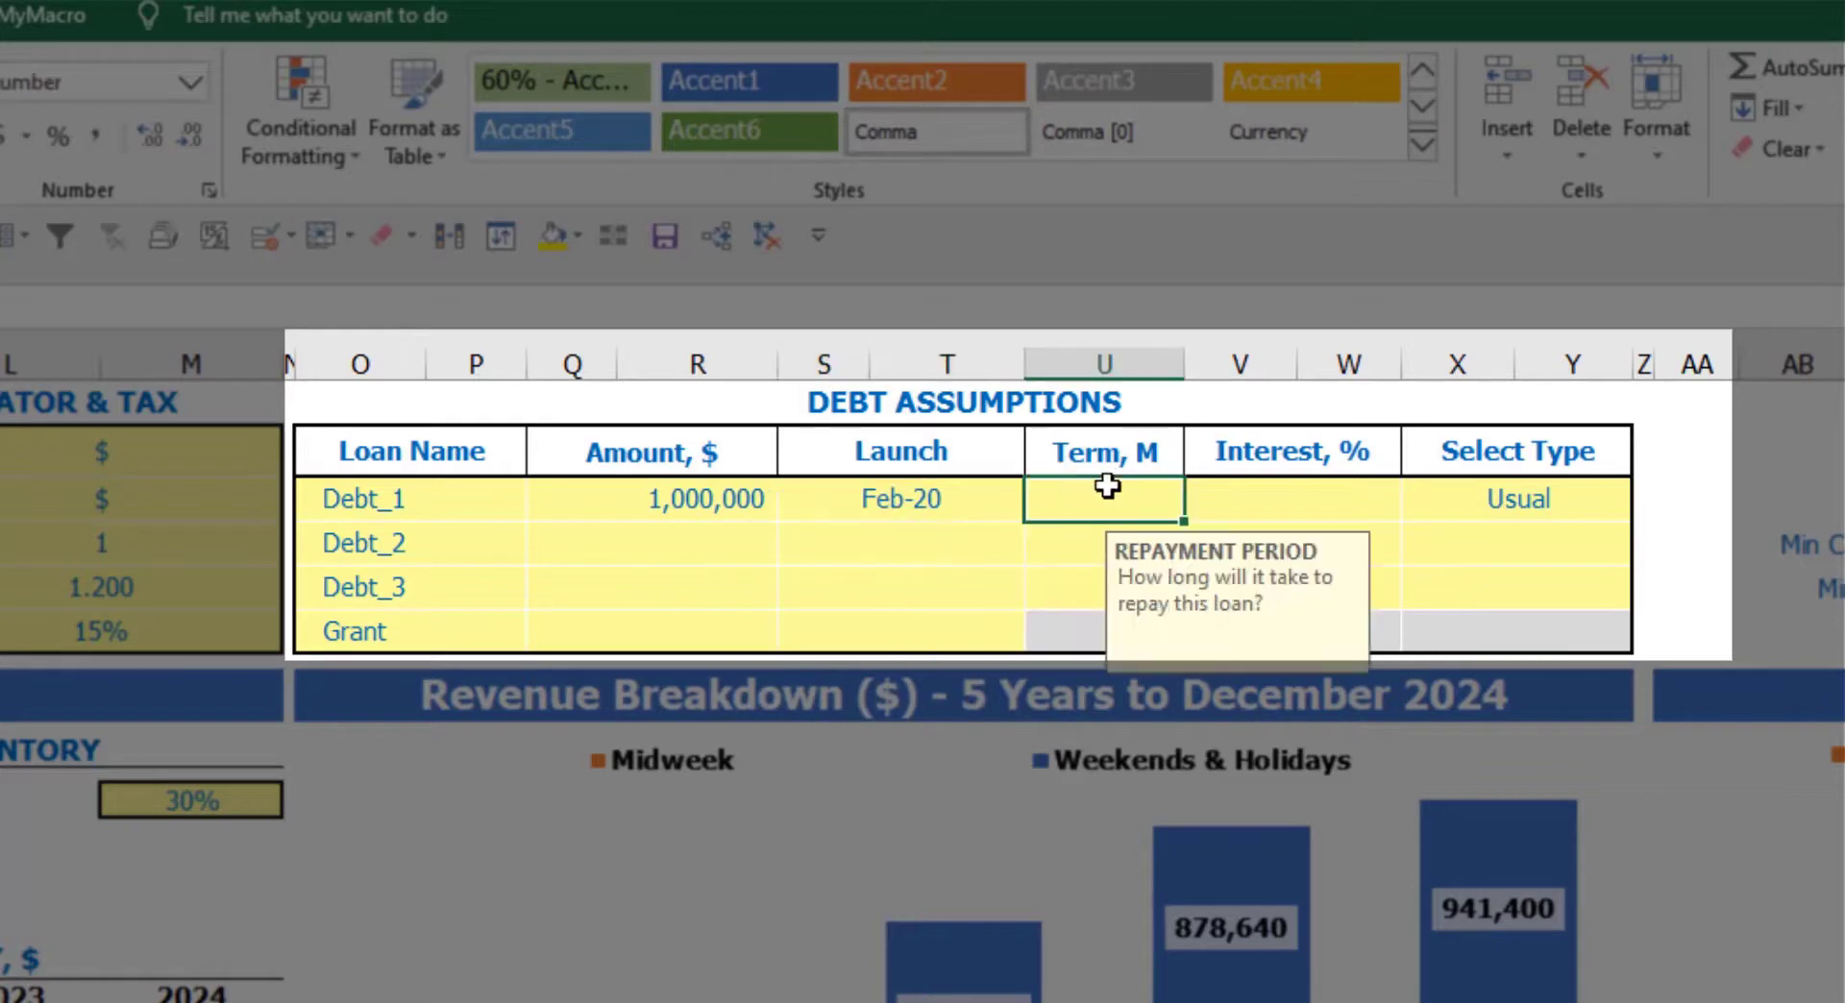
type("60")
key("Return")
left_click(1216, 496)
type("5%")
key("Return")
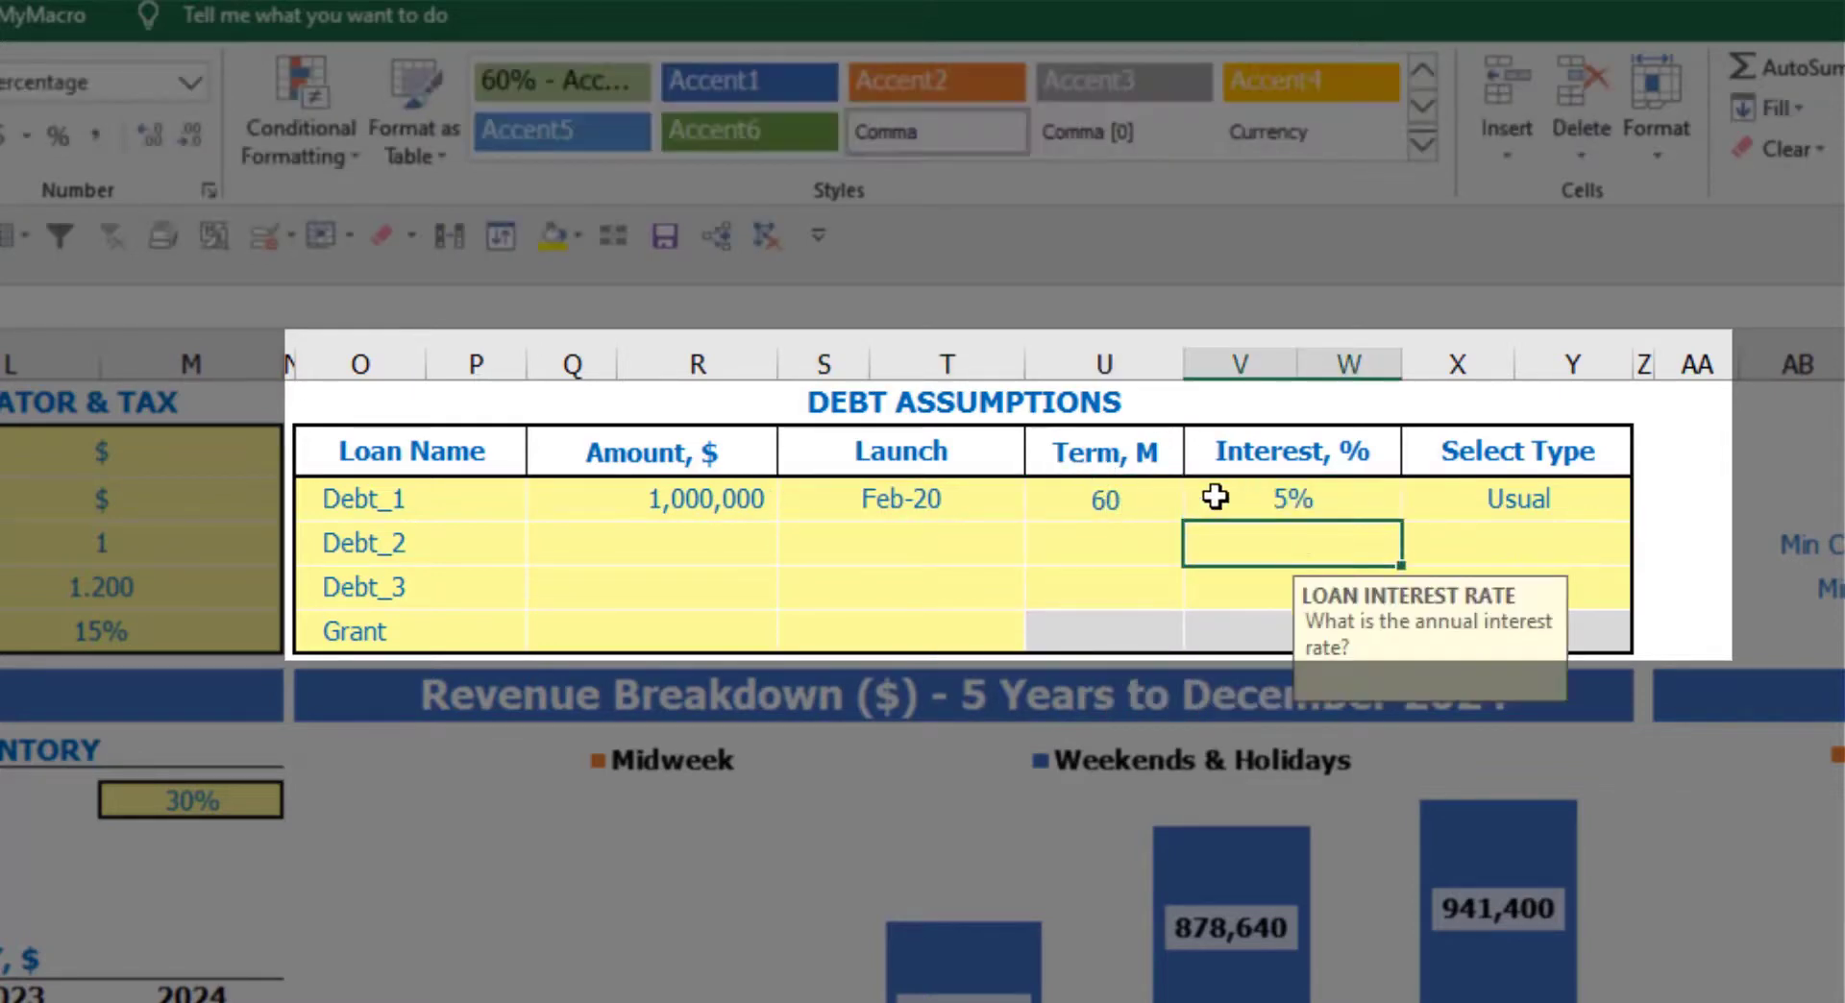
Enter a Grant amount of 500,000 with a Mar-20 launch in the debt assumptions
left_click(679, 638)
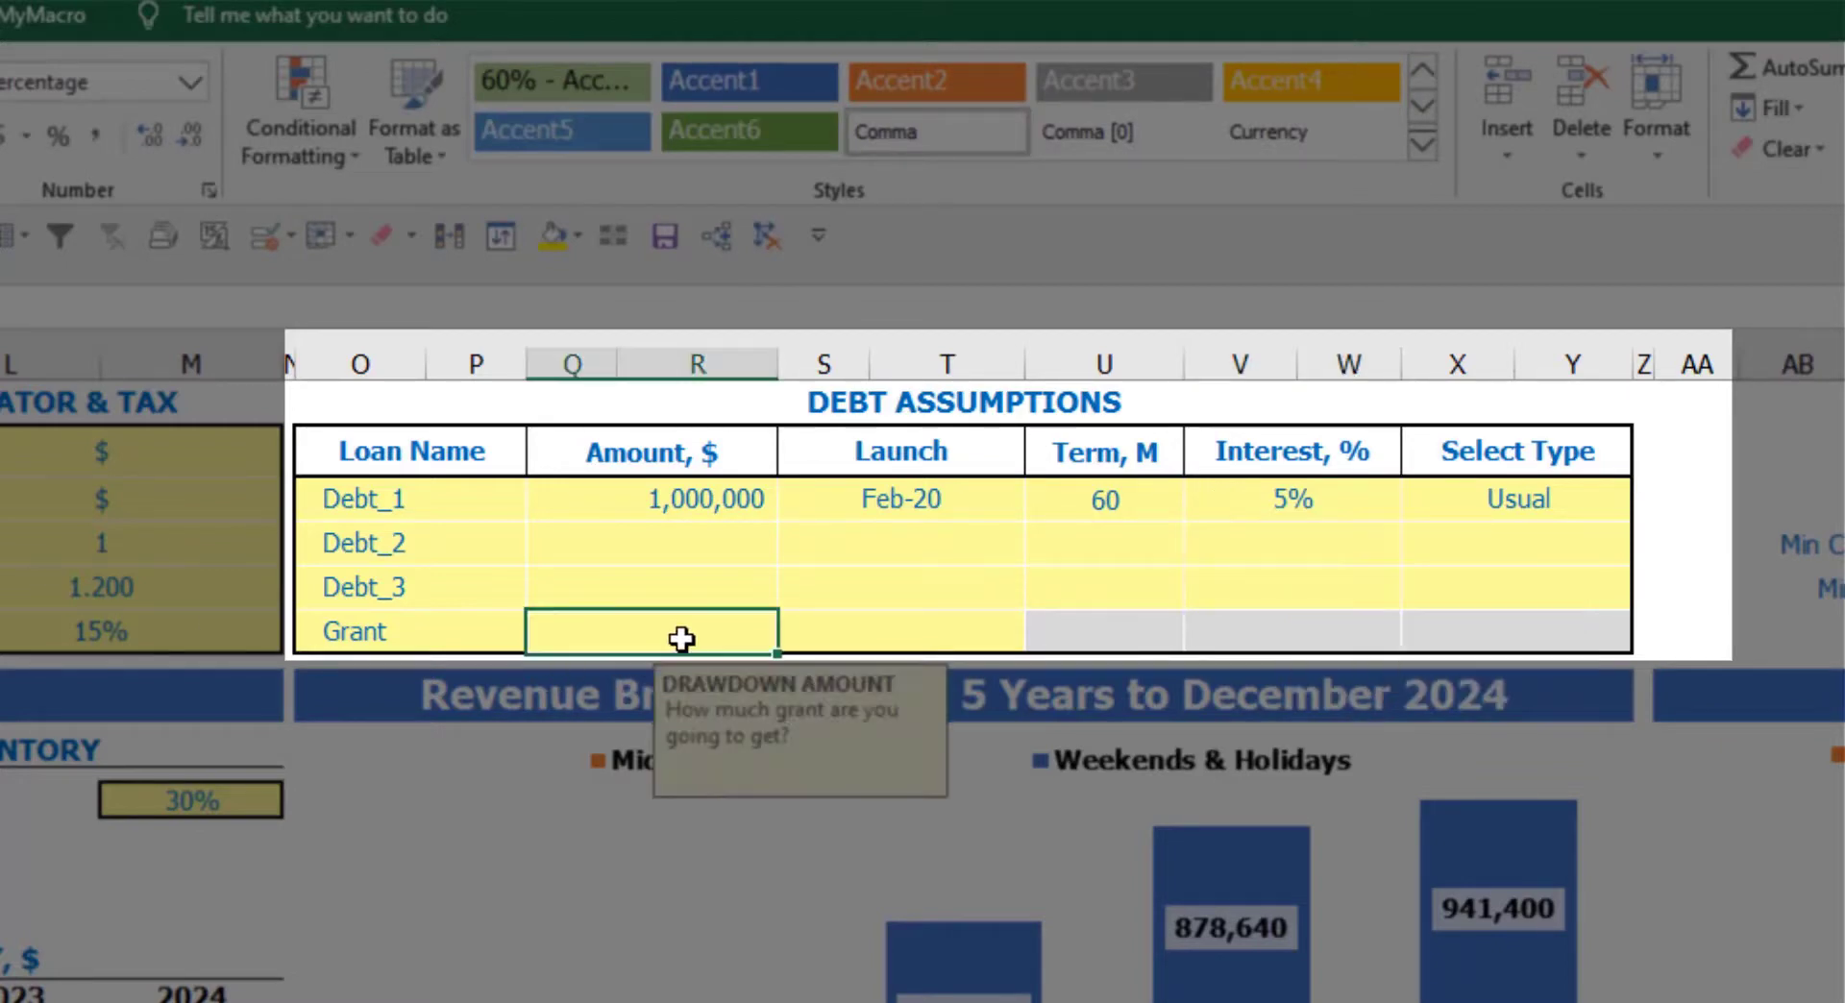
type("500")
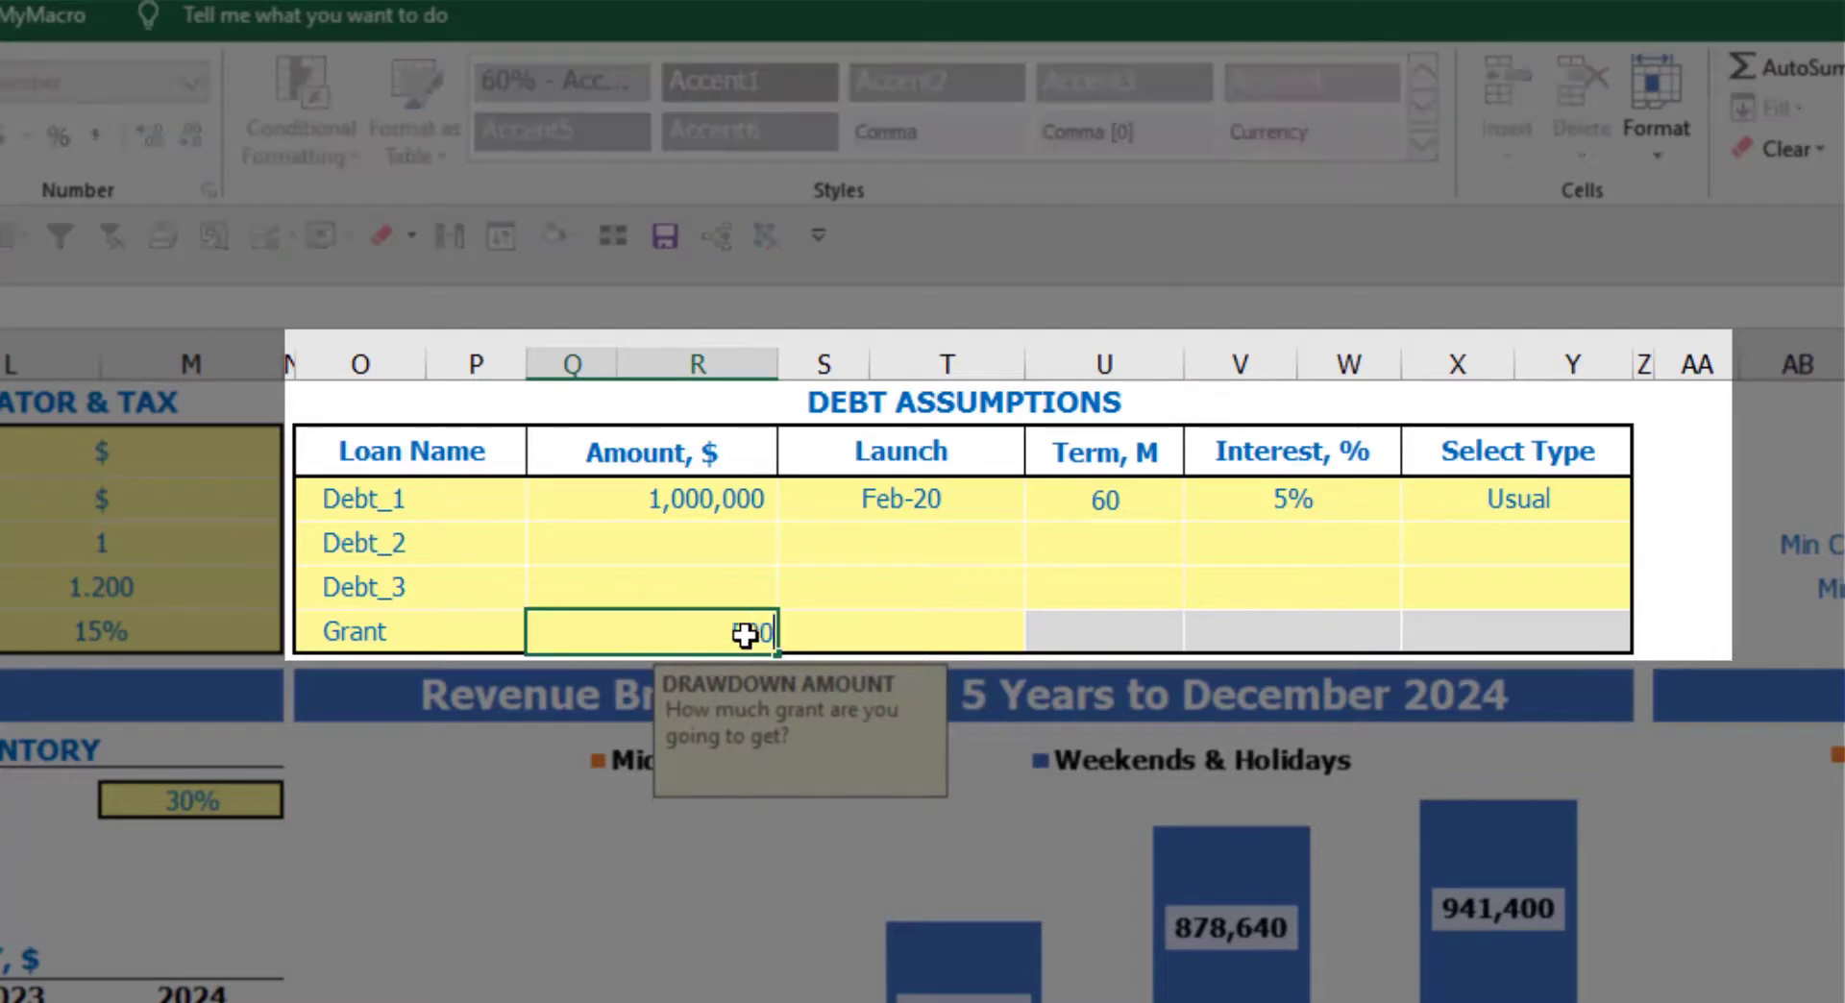
type(",000")
key("Return")
left_click(1000, 638)
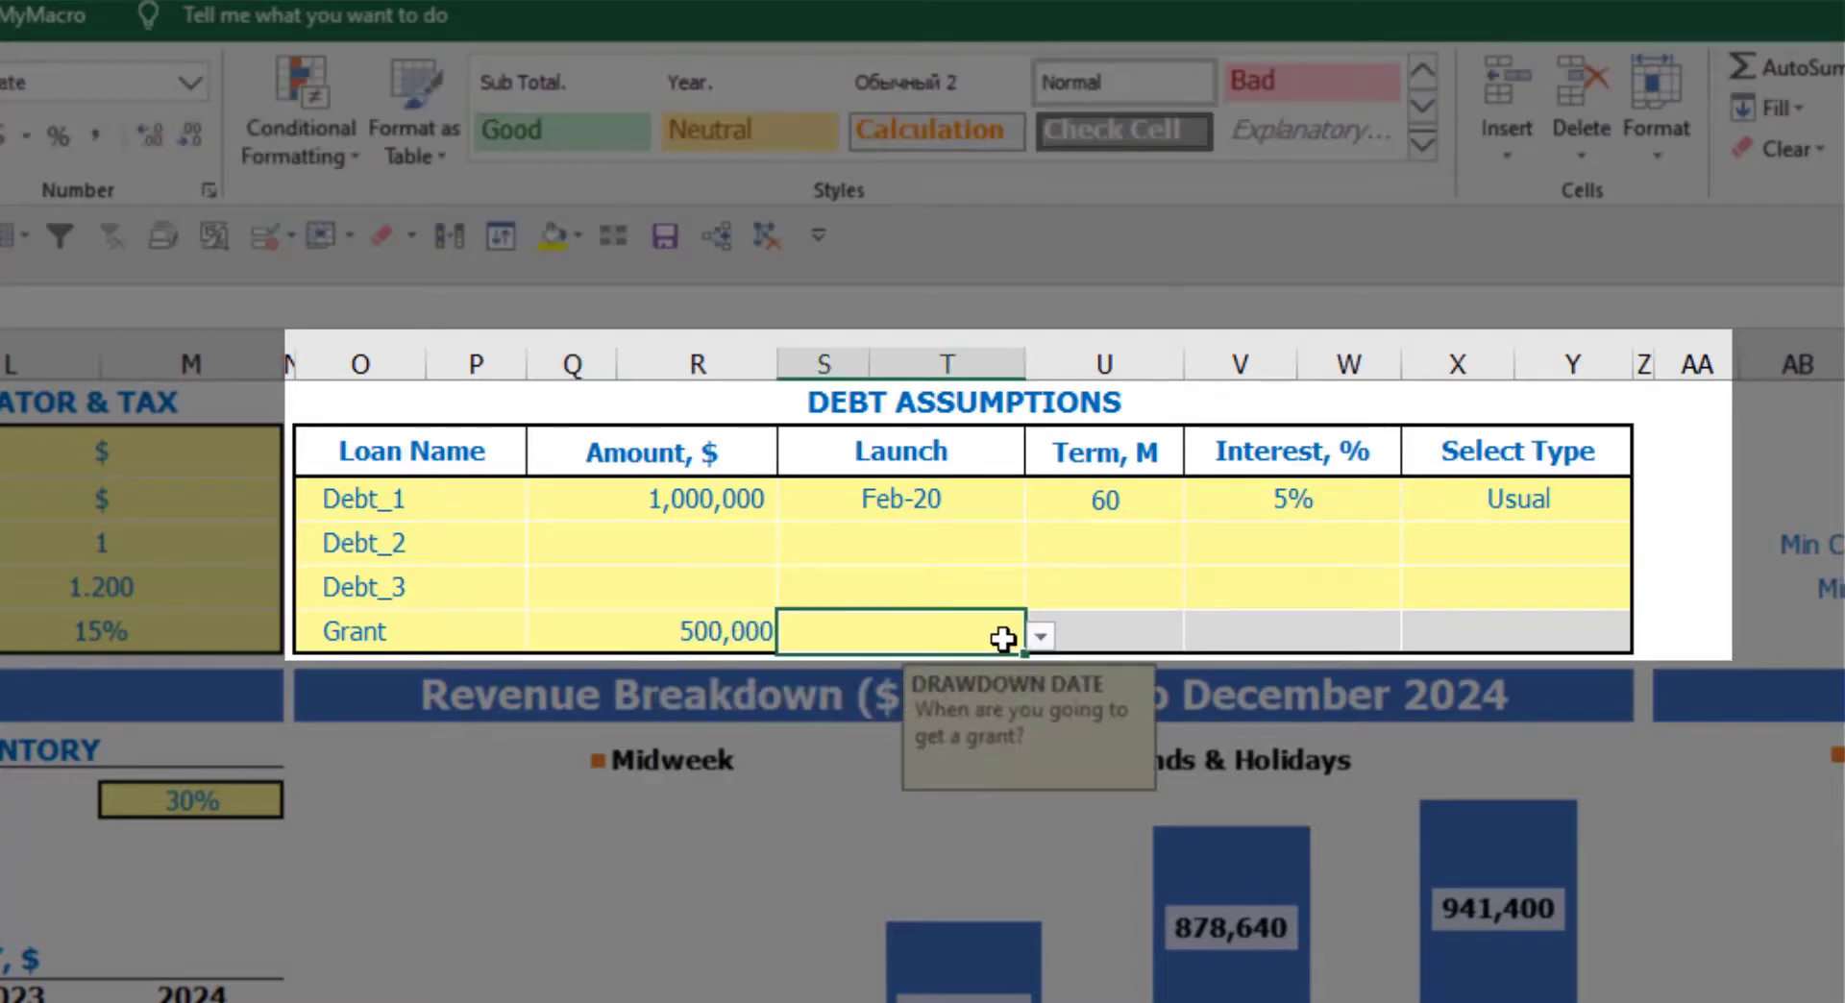
left_click(1041, 636)
left_click(934, 744)
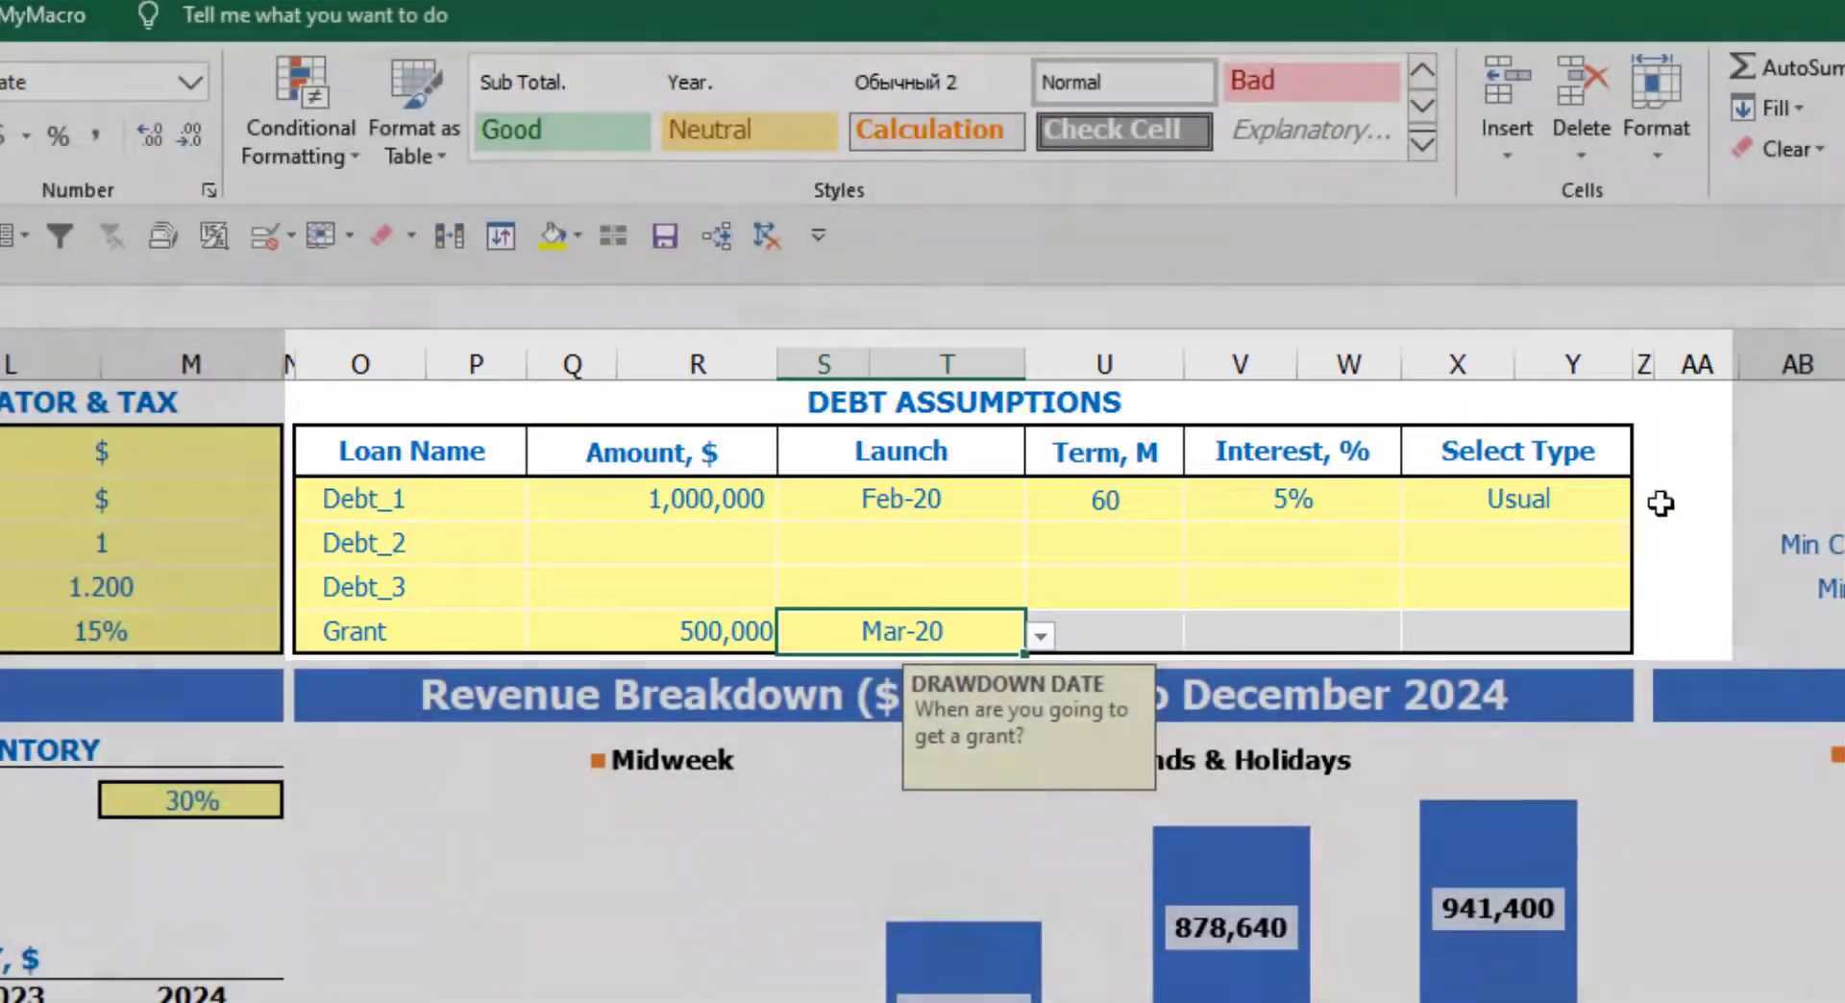
left_click(1681, 476)
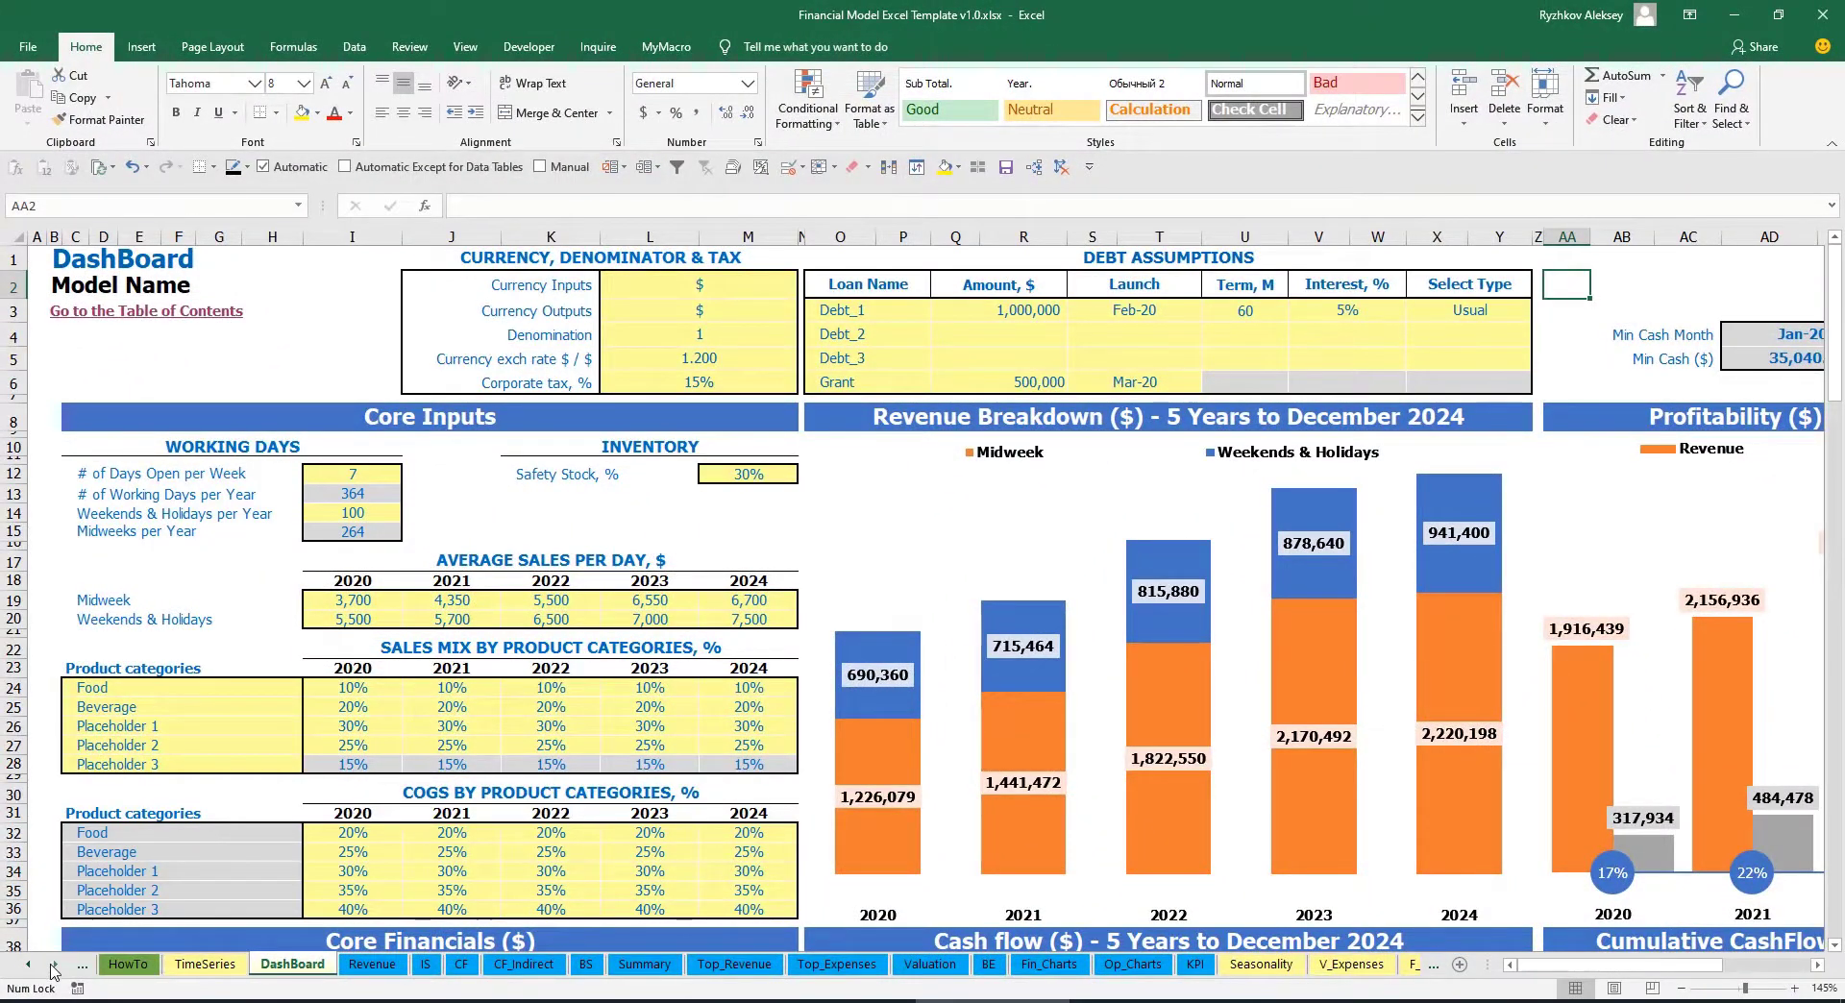
Open the Capital sheet and review the balances, repayments and interest expense calculated for each debt and for Total Debts
left_click(53, 967)
left_click(52, 967)
left_click(53, 966)
left_click(53, 967)
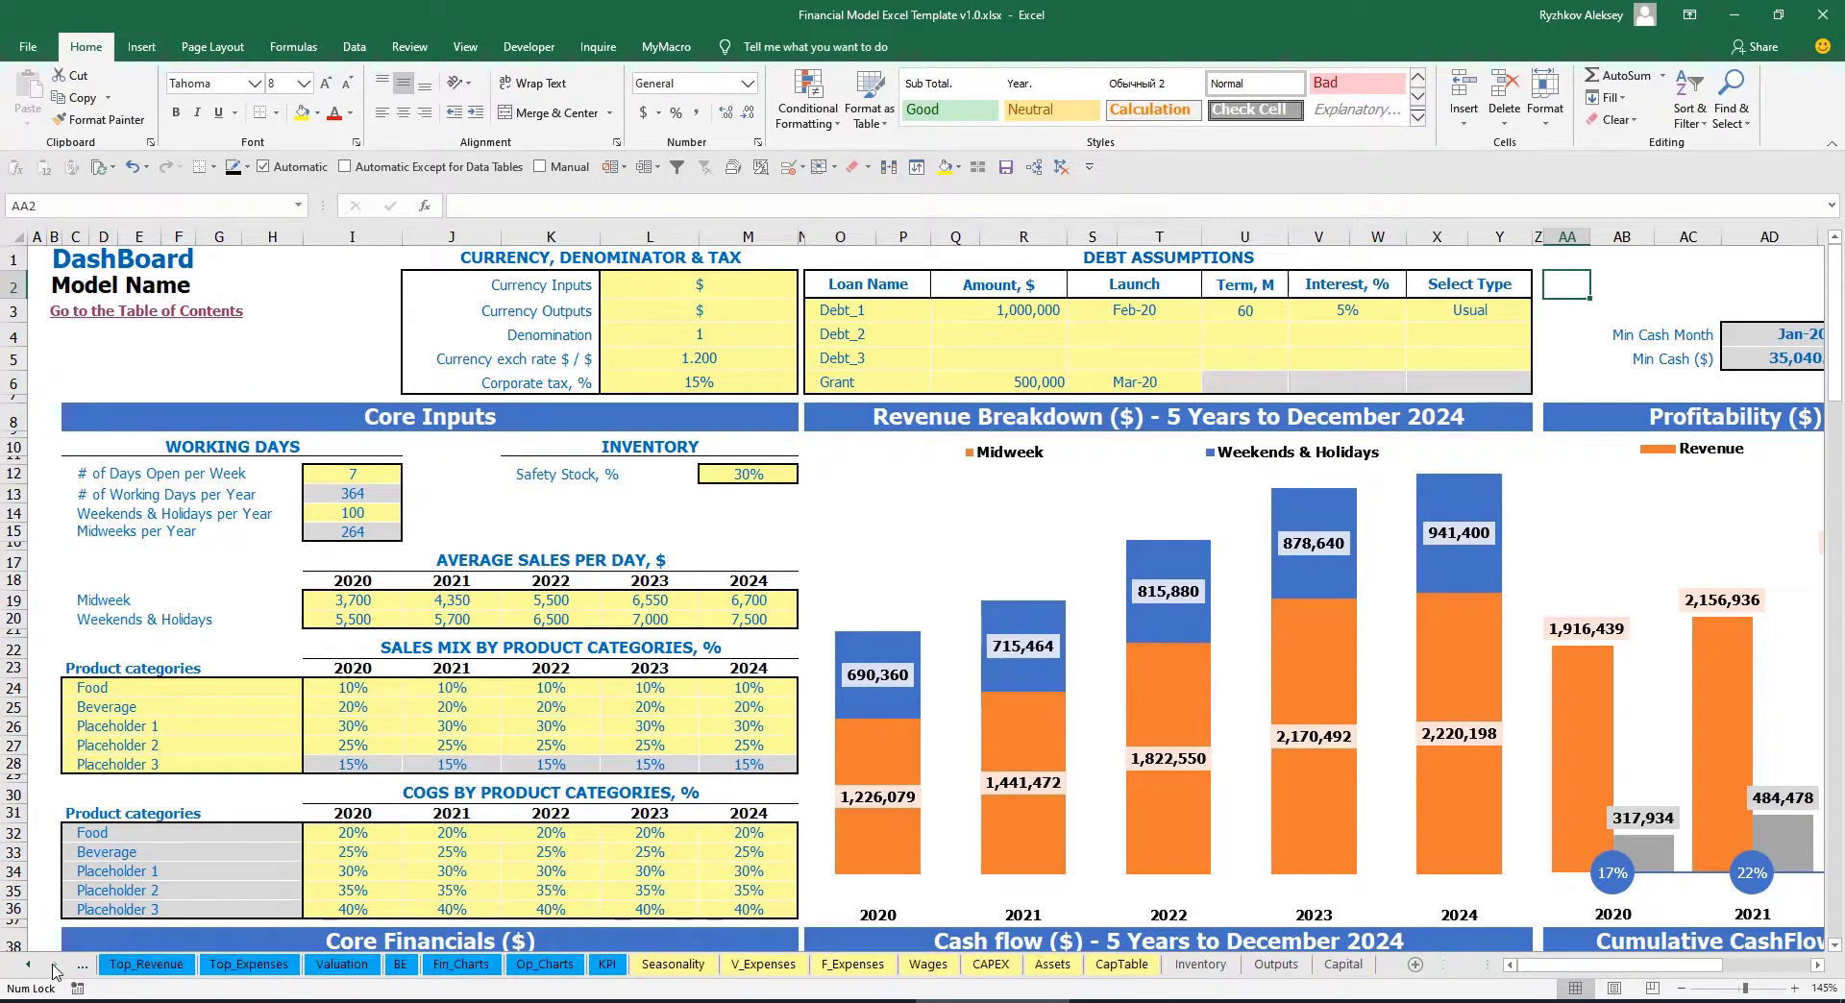
left_click(1367, 973)
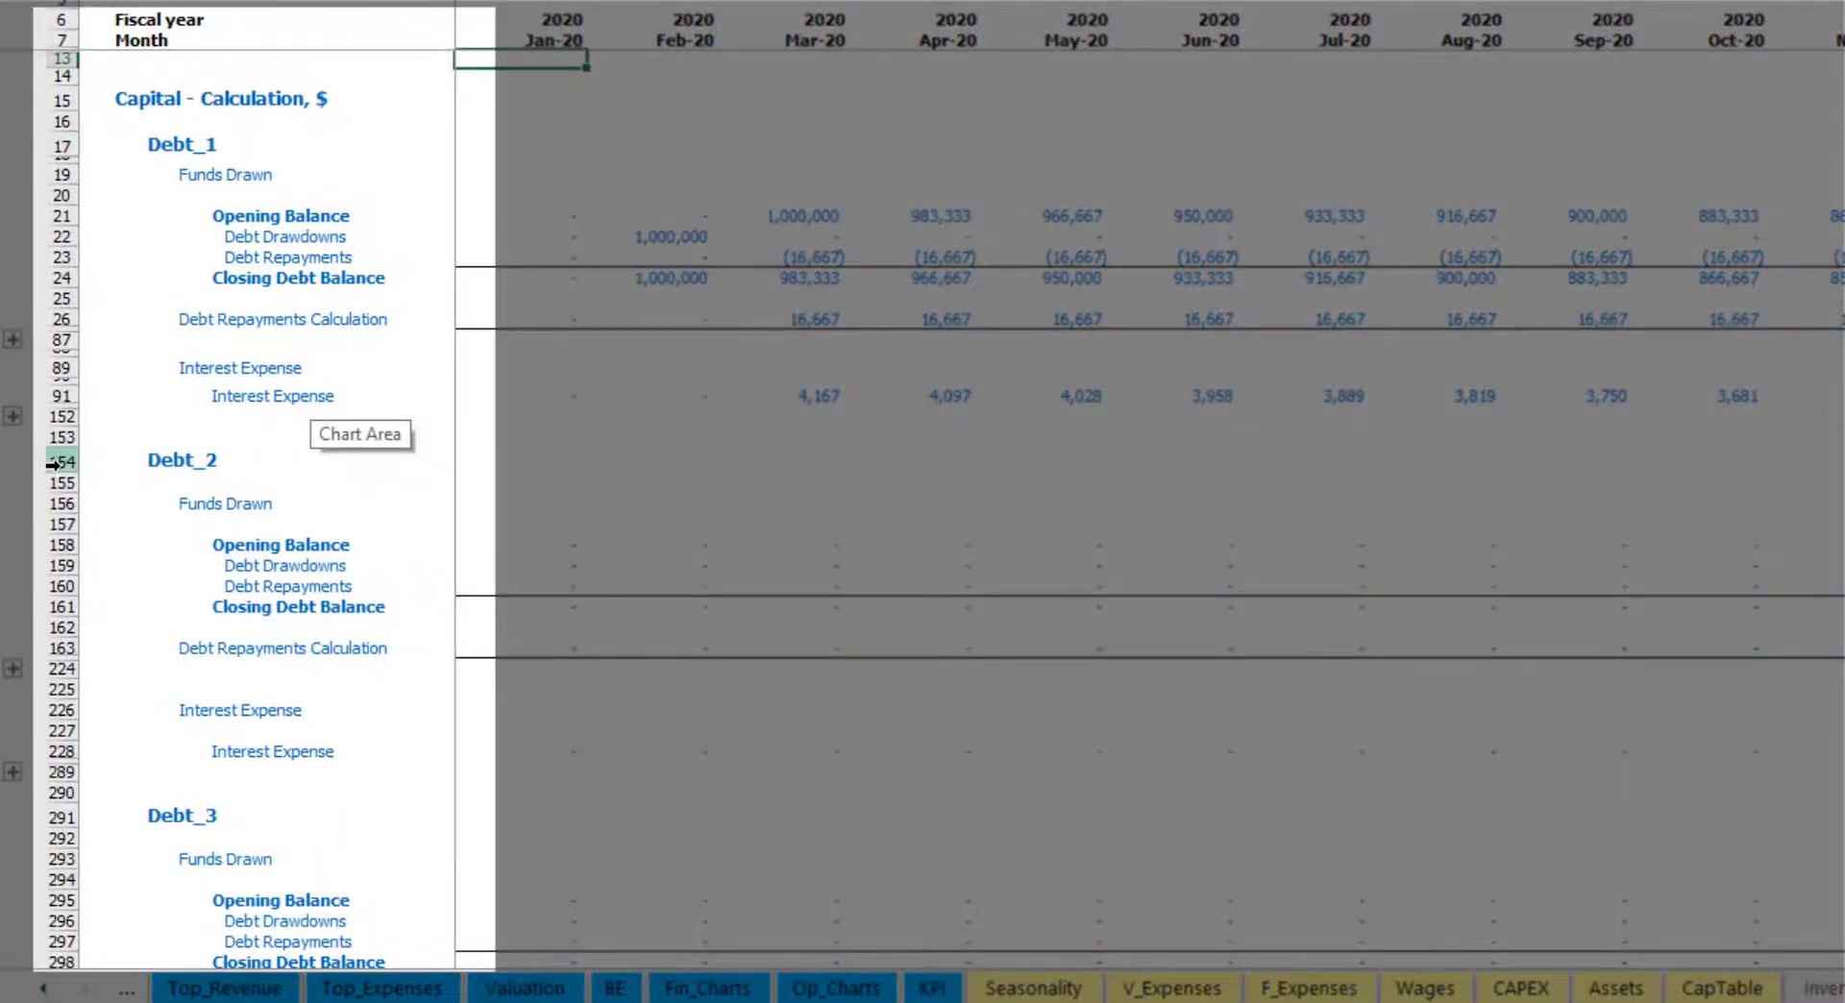
scroll(53, 462, "down", 9)
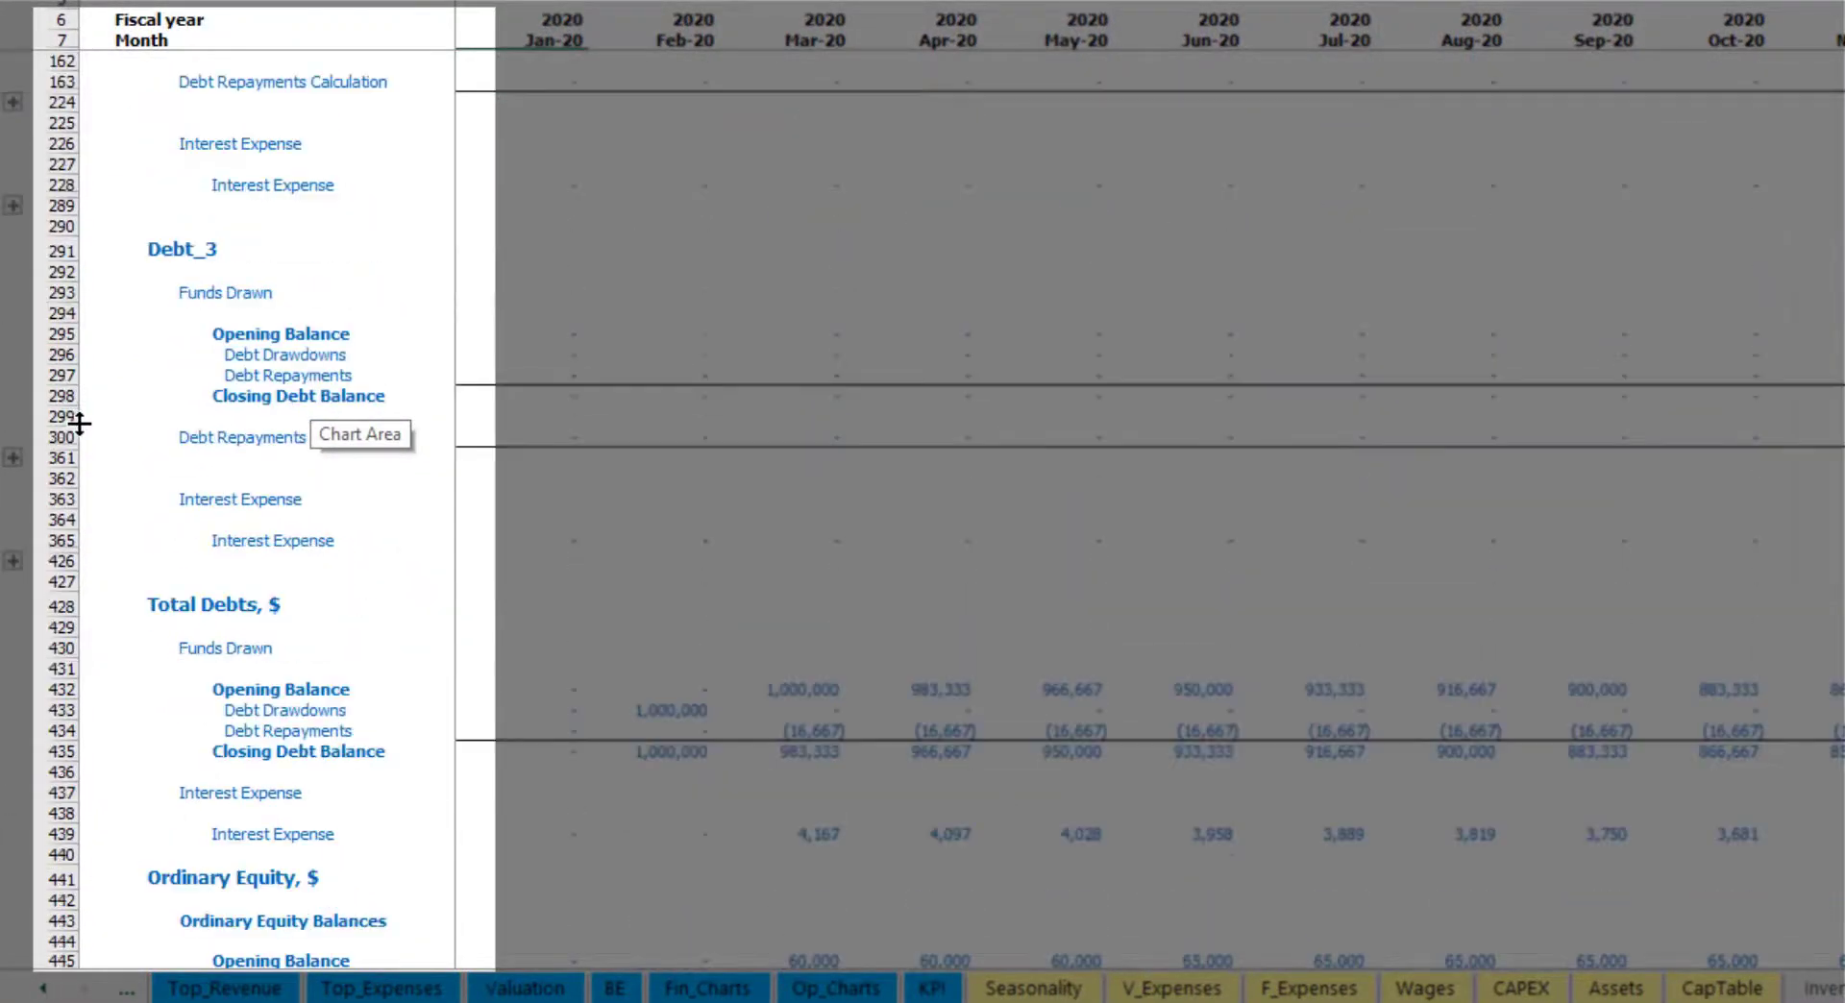
scroll(118, 479, "up", 5)
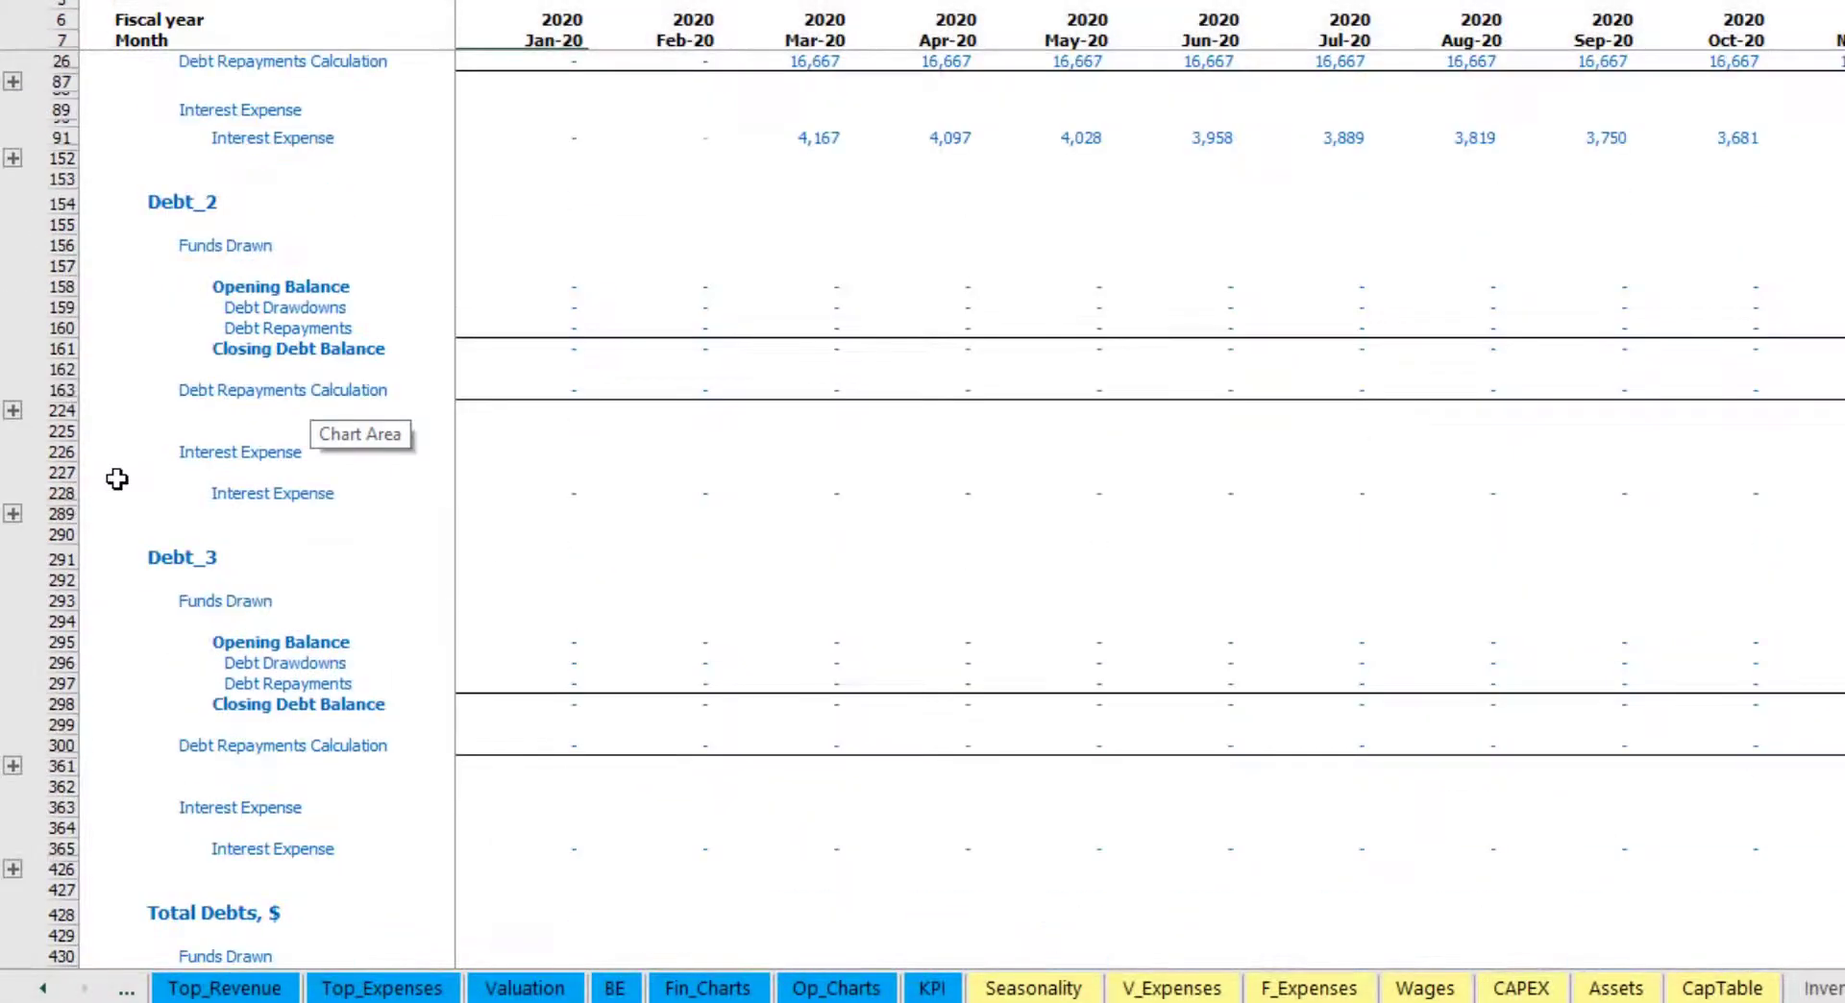
scroll(314, 475, "up", 4)
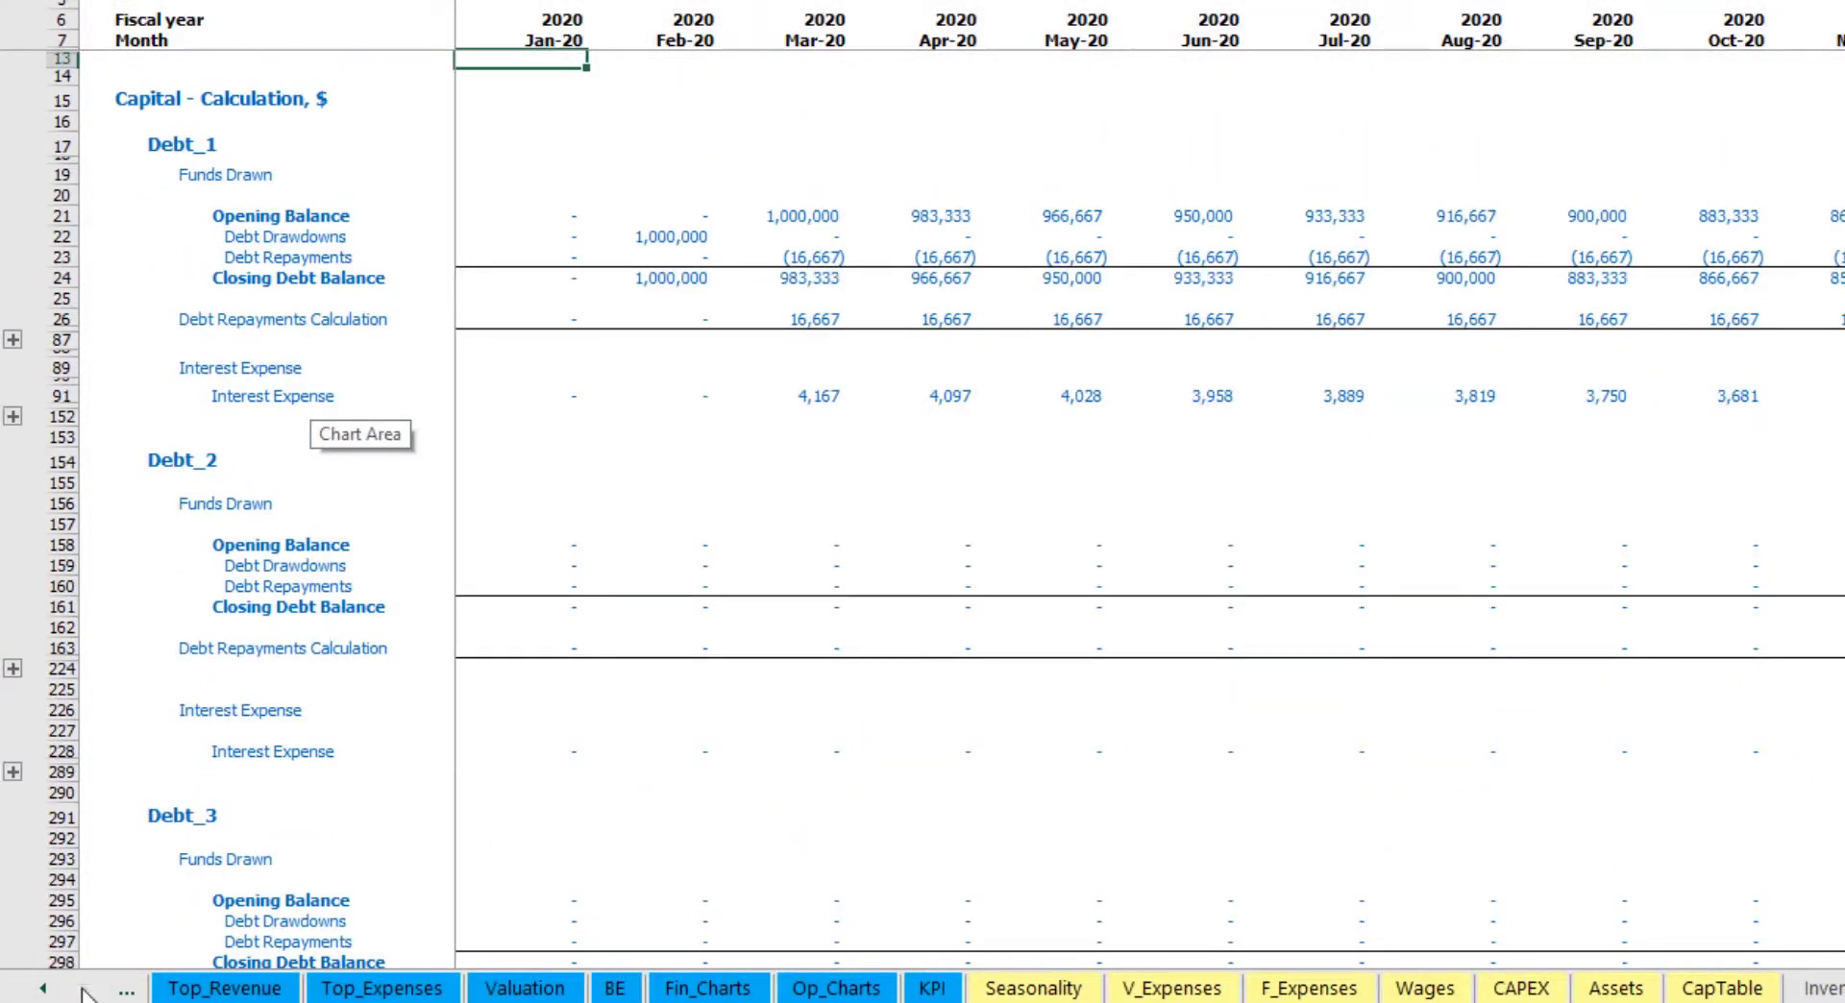
Open the Income Statement sheet and examine the monthly Interest Expense row
left_click(43, 988)
left_click(44, 988)
left_click(43, 988)
left_click(43, 988)
left_click(43, 988)
left_click(43, 988)
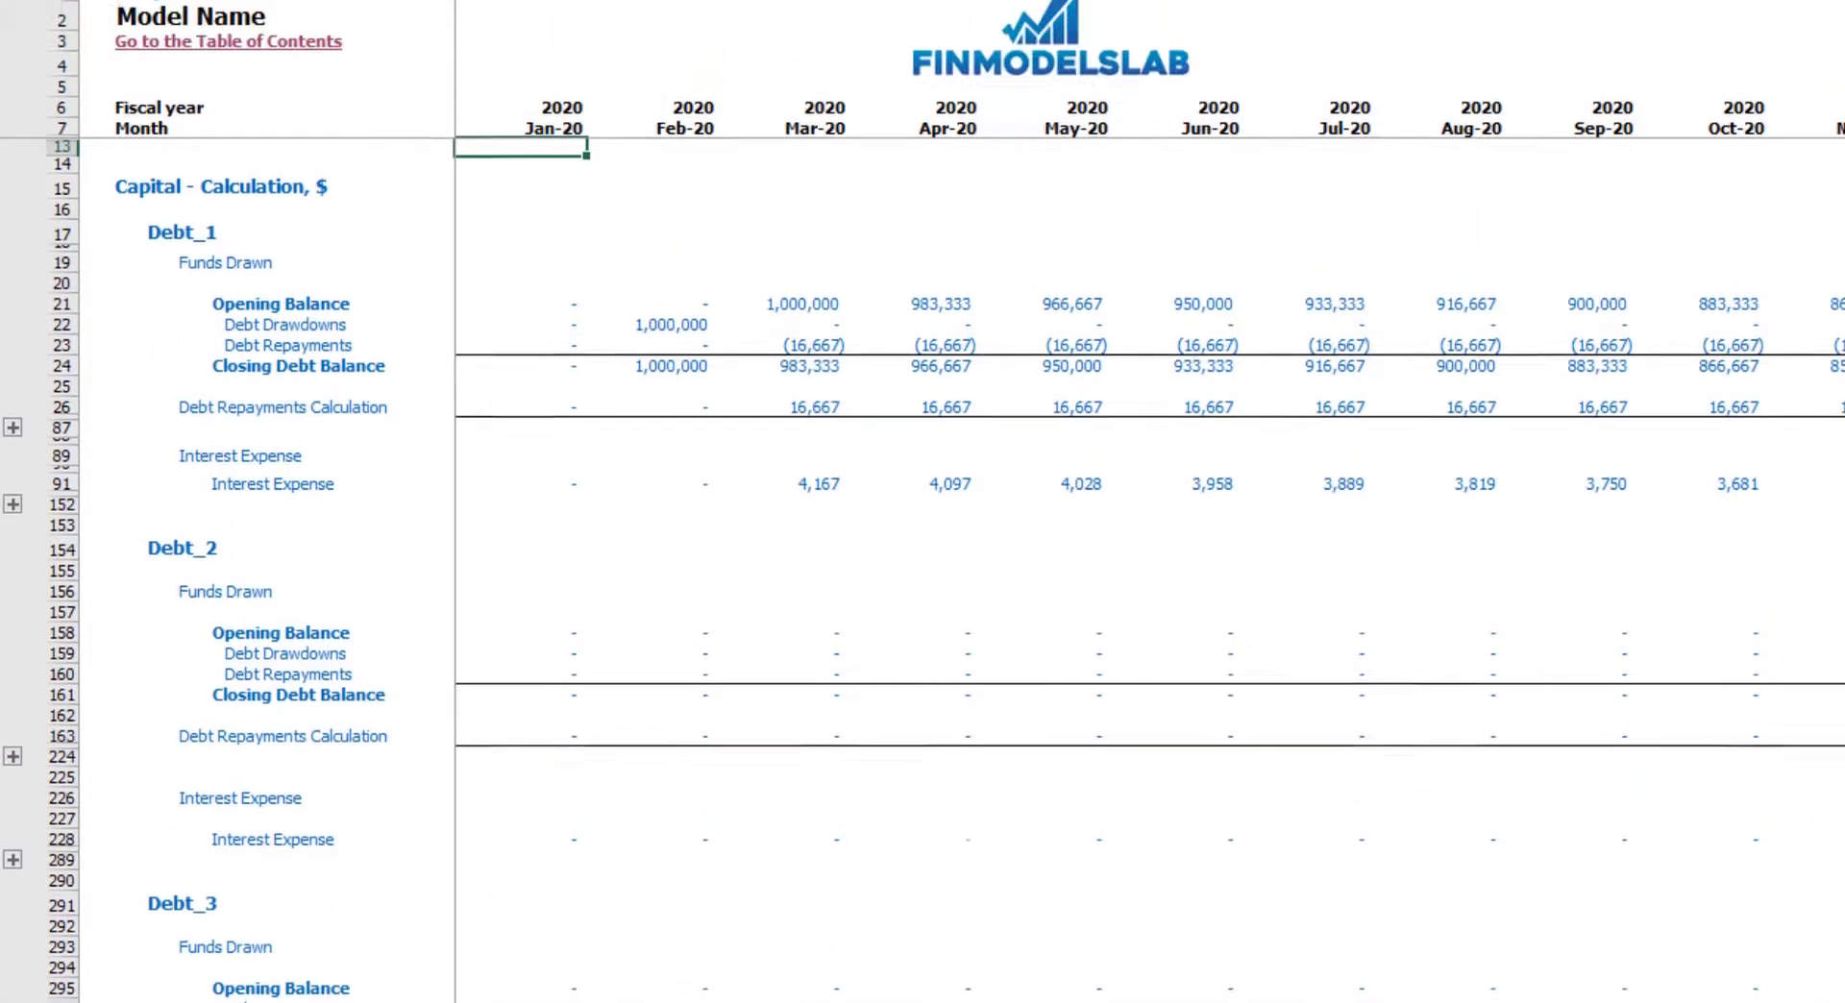
left_click(413, 999)
left_click(65, 627)
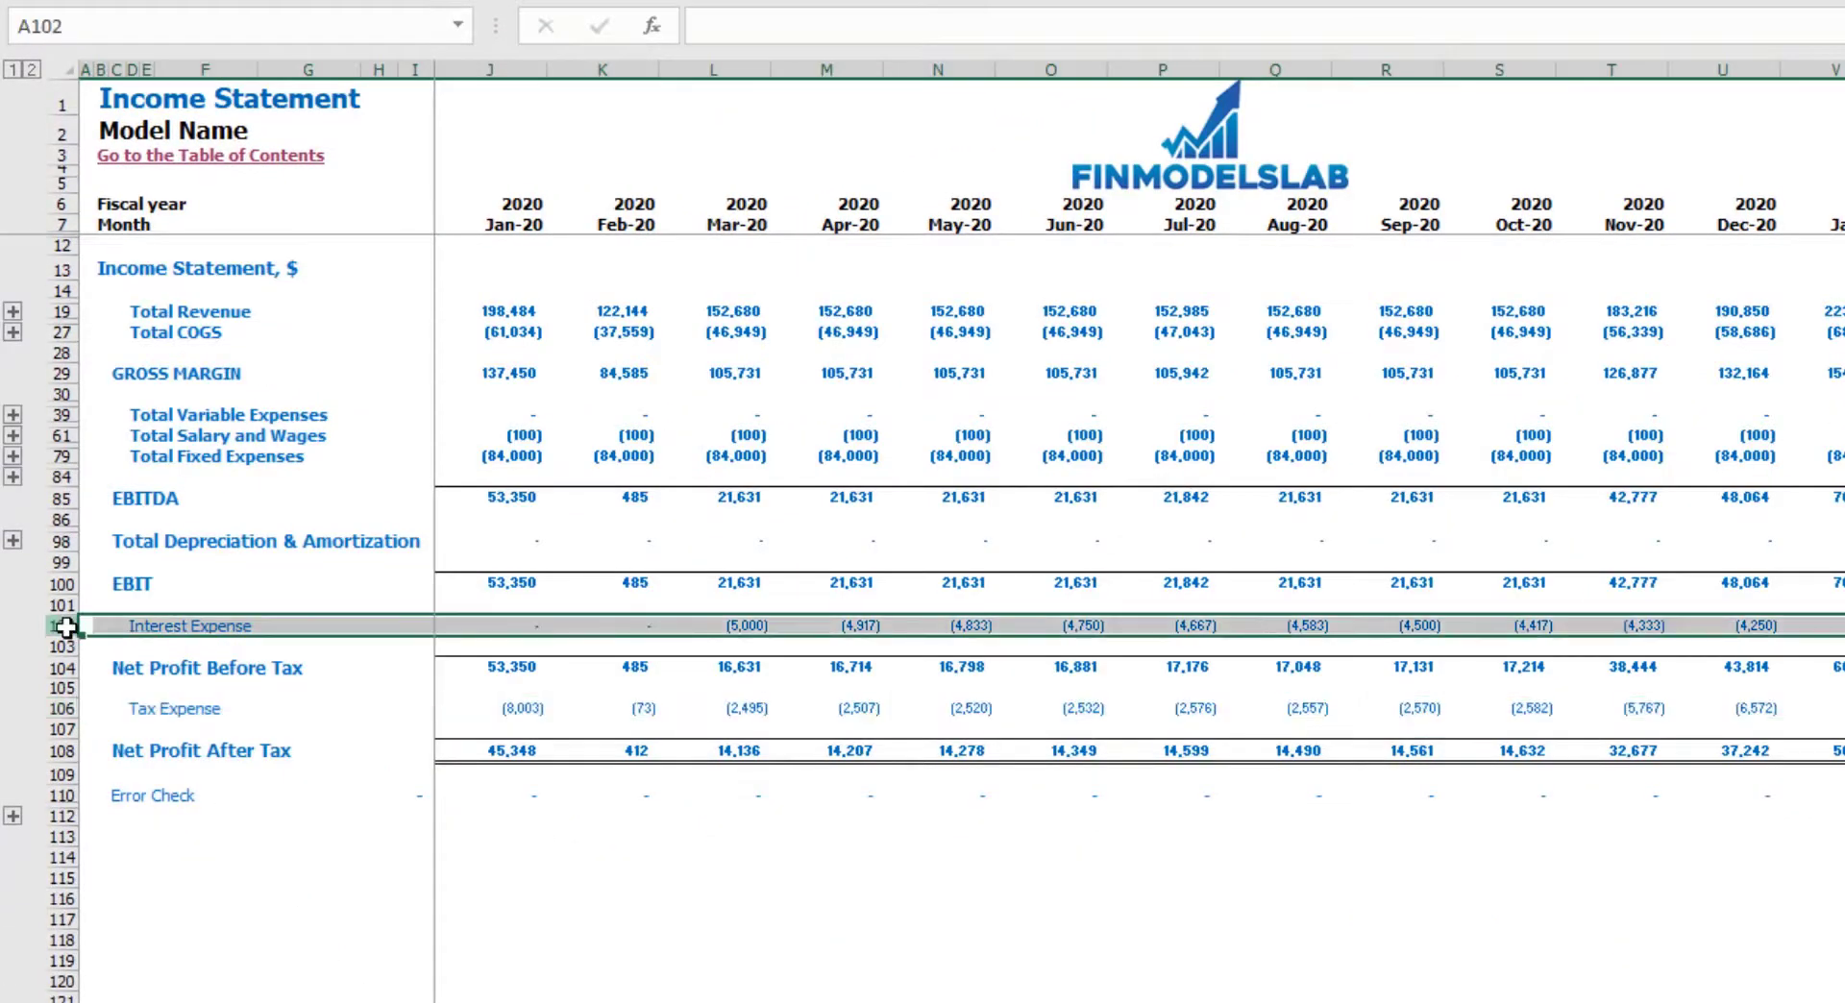
Examine the Interest Paid, Debt Drawdowns and Debt Repayments rows of the Cash Flow Statement and the Debt row of the Balance Sheet
left_click(480, 1002)
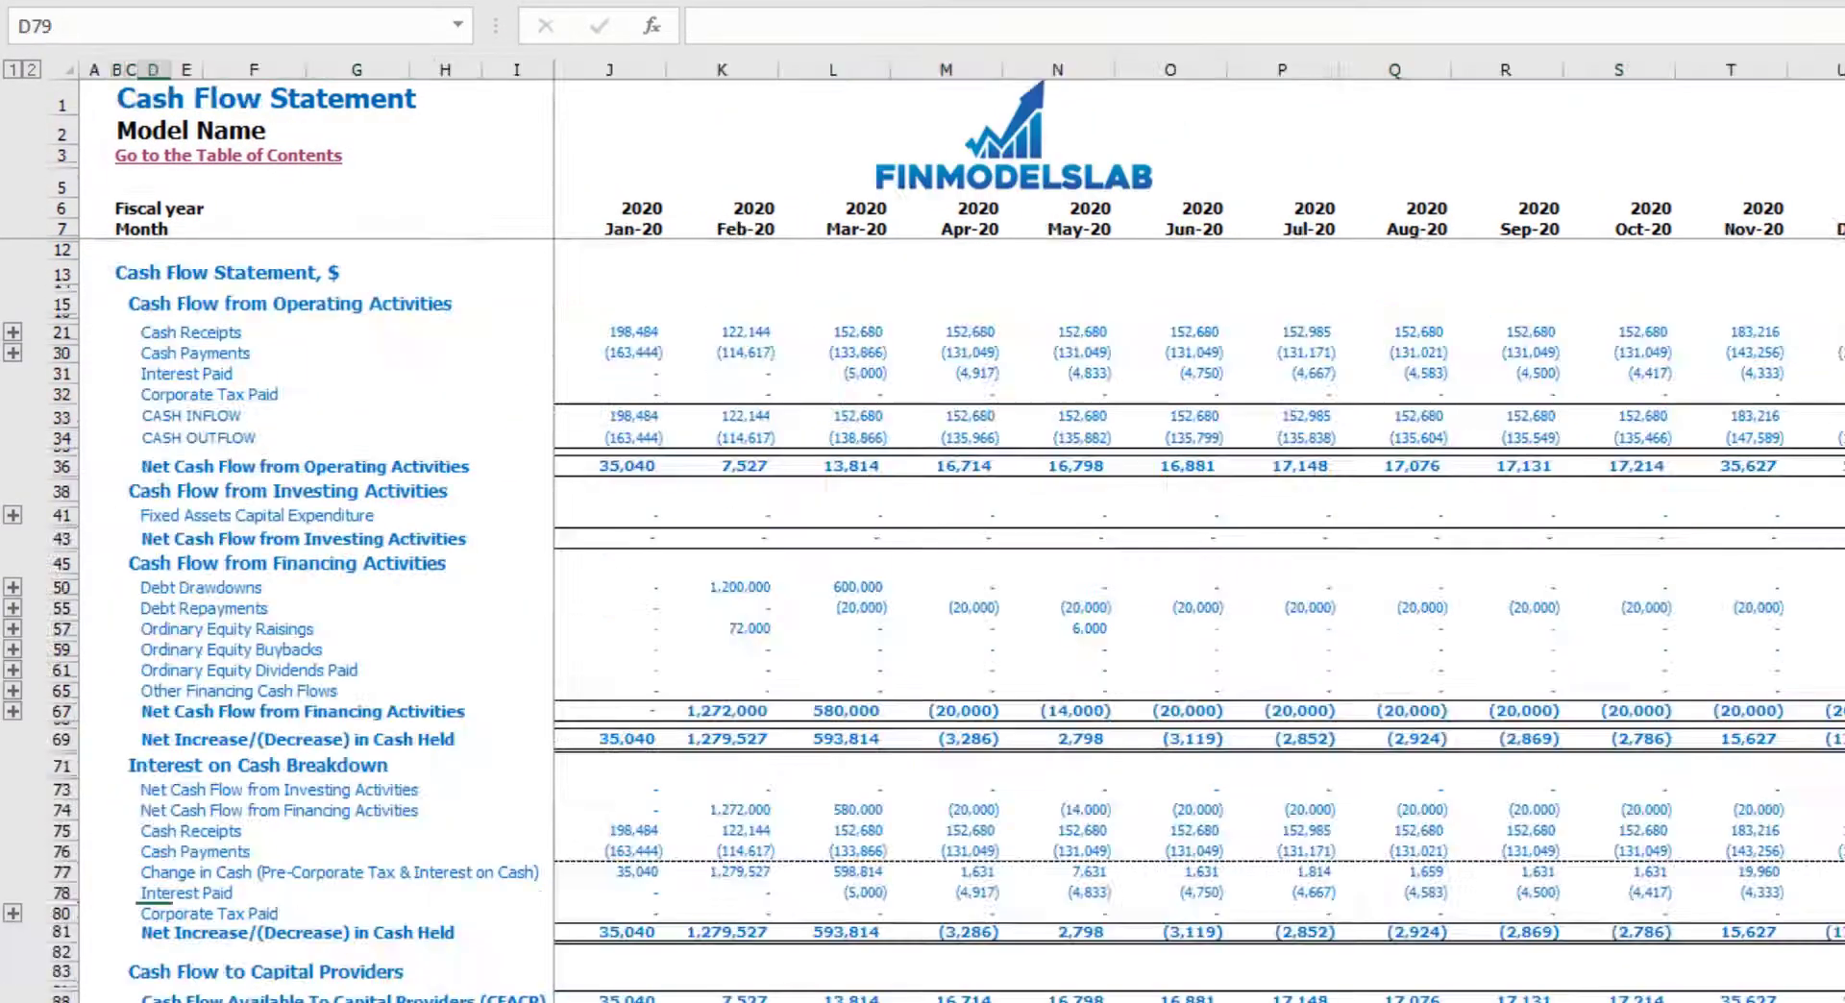
left_click(64, 374)
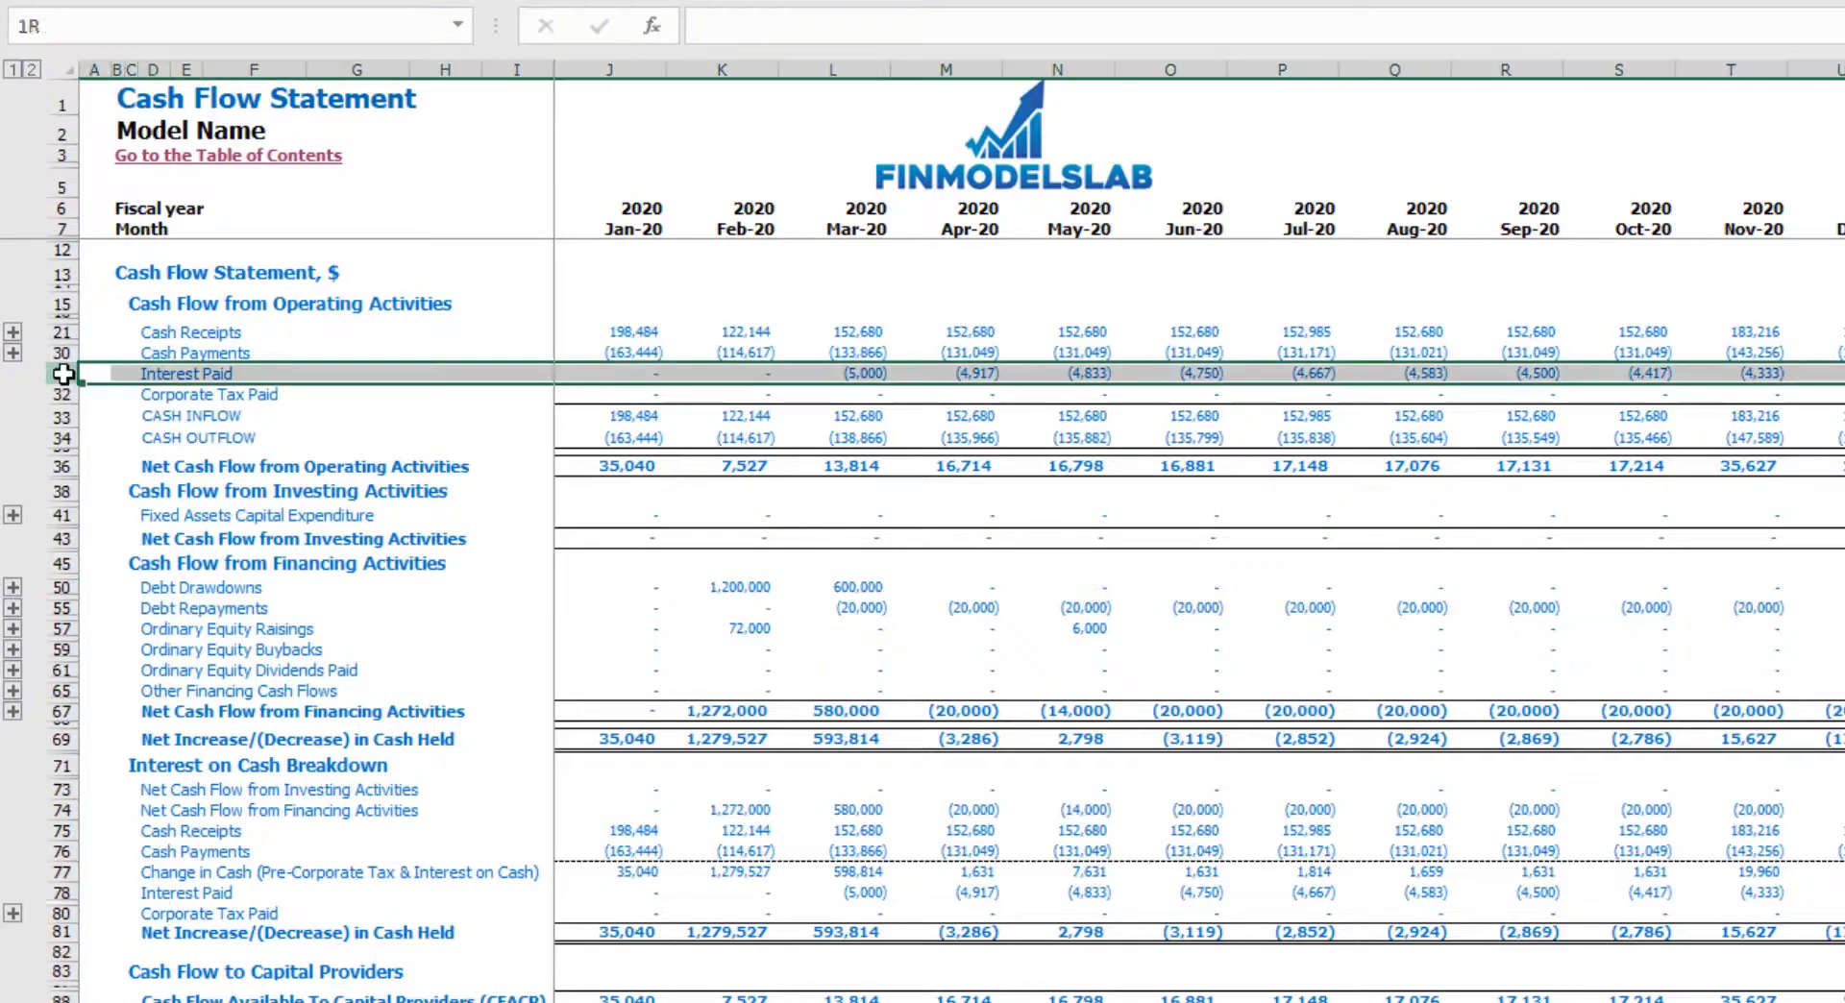
left_click(62, 587)
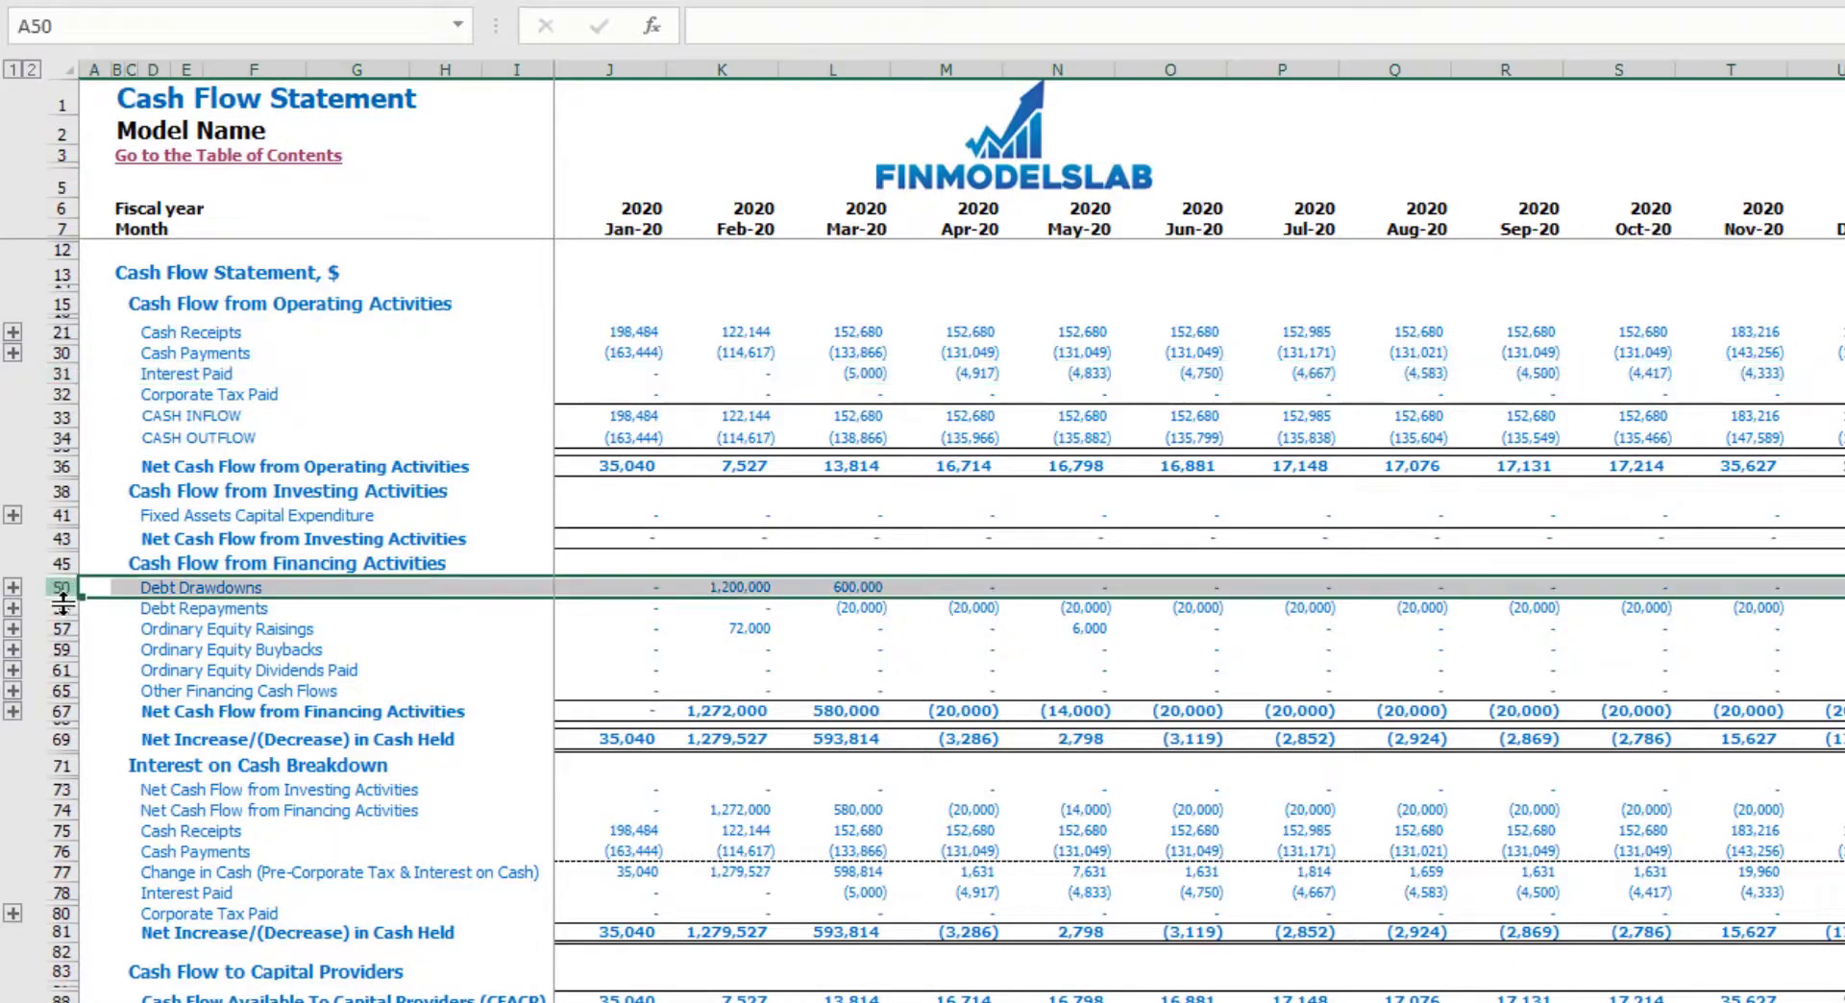
left_click(62, 609)
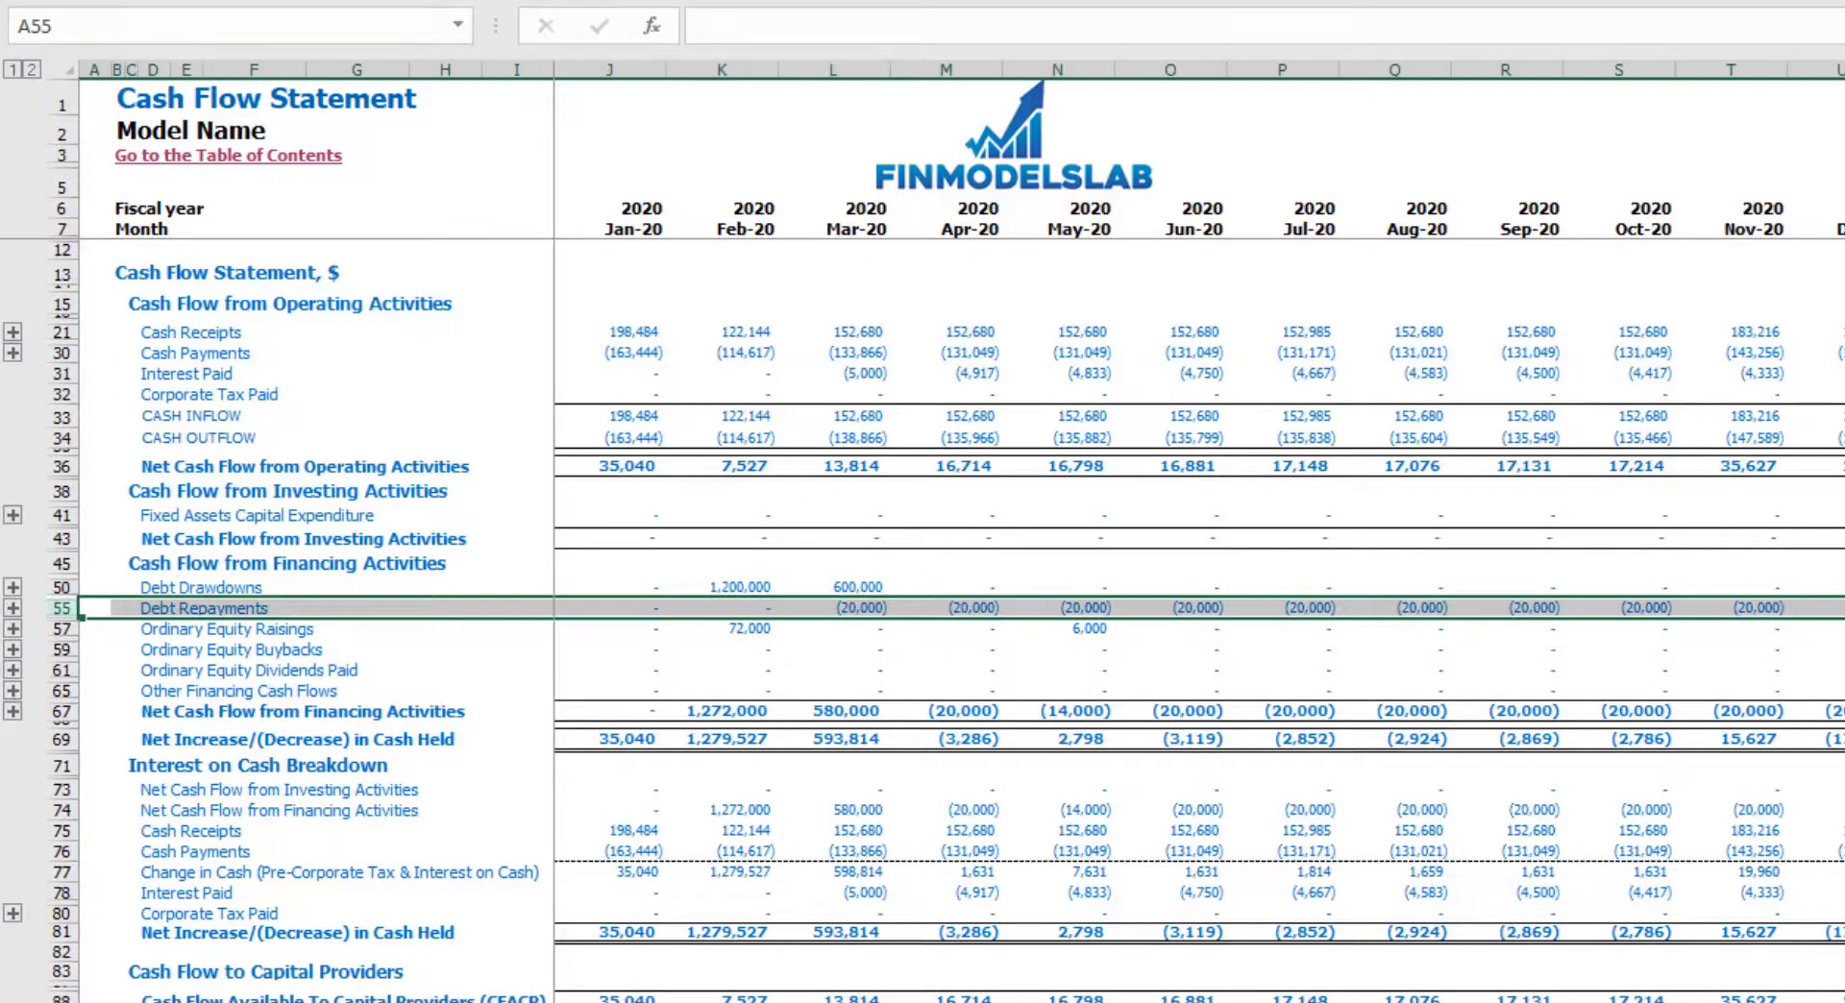
key("ctrl+Page_Up")
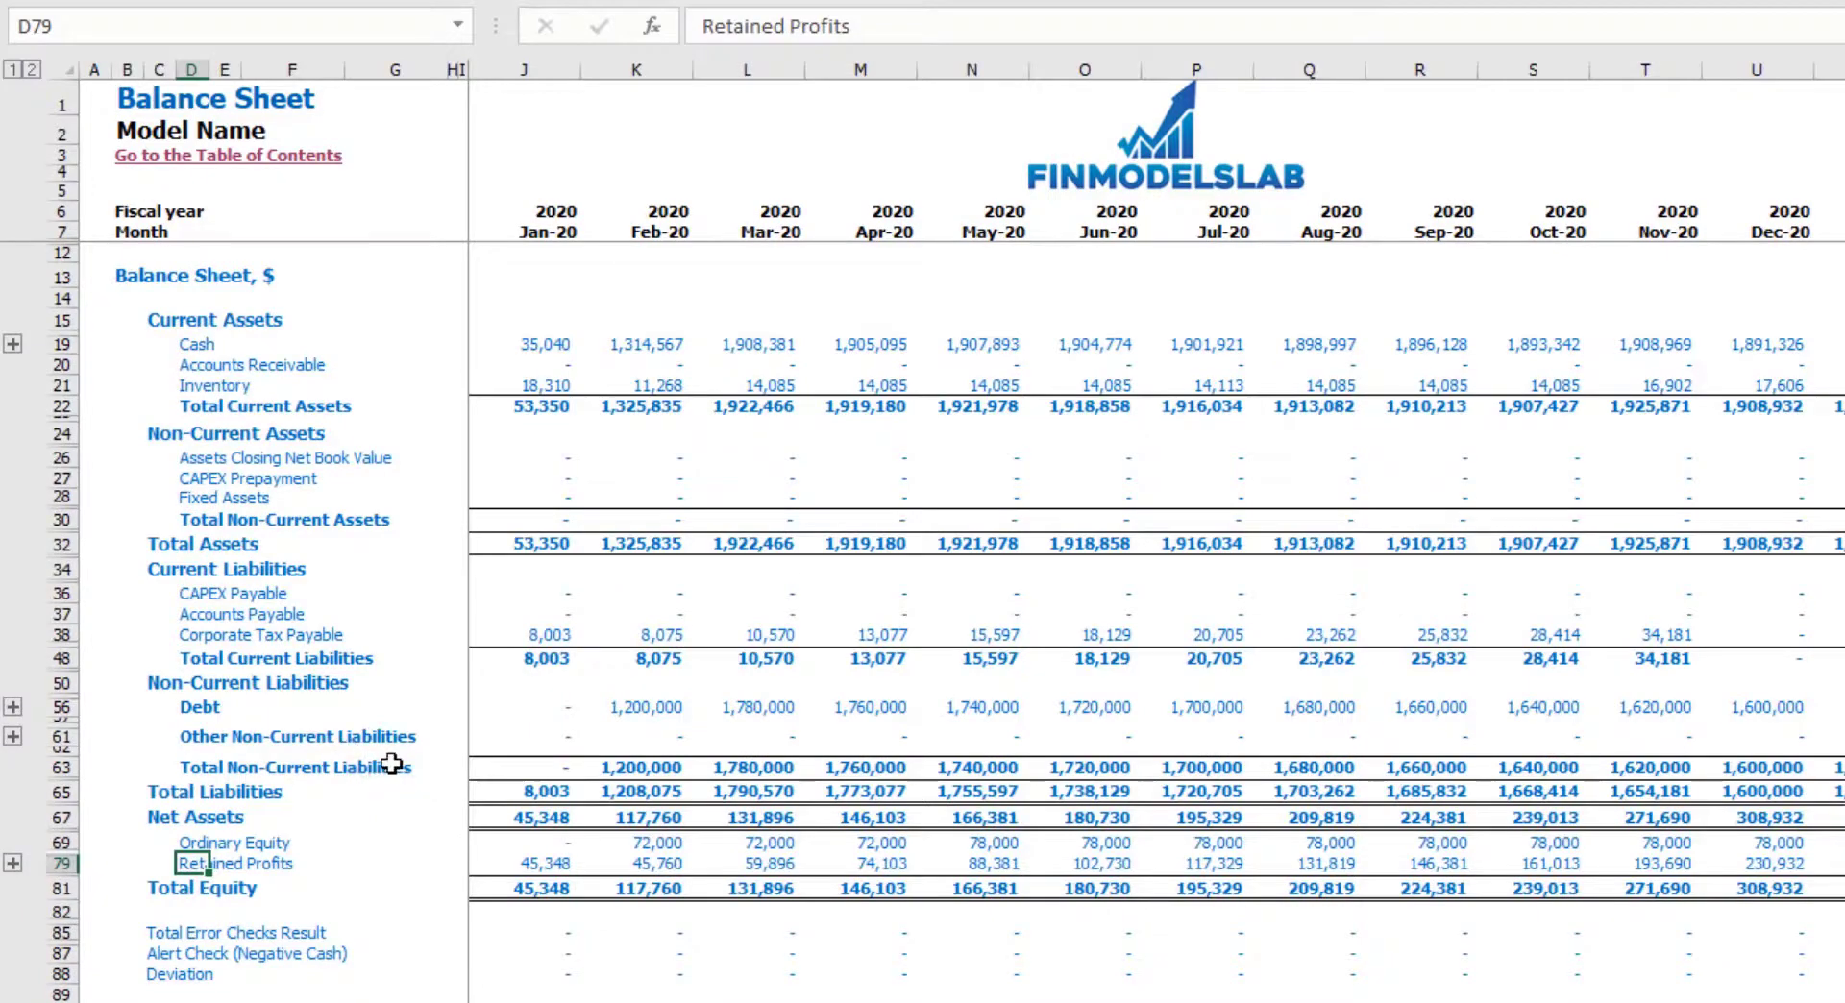
left_click(61, 707)
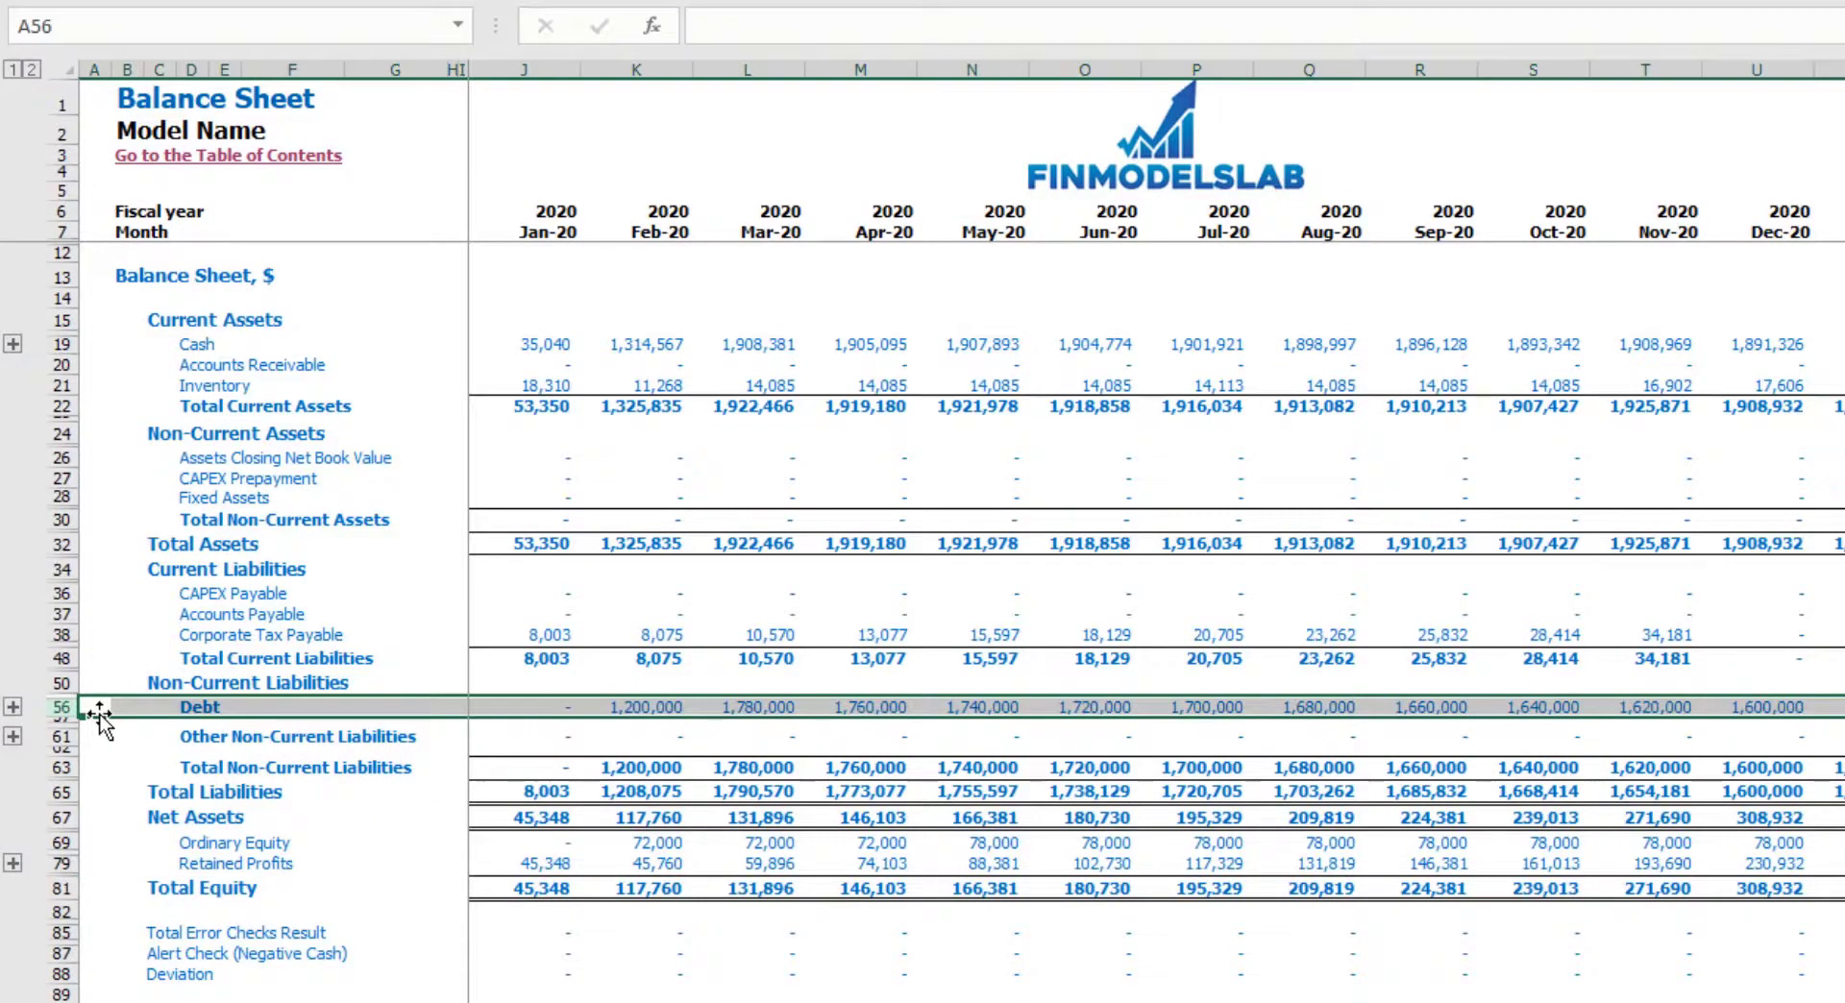